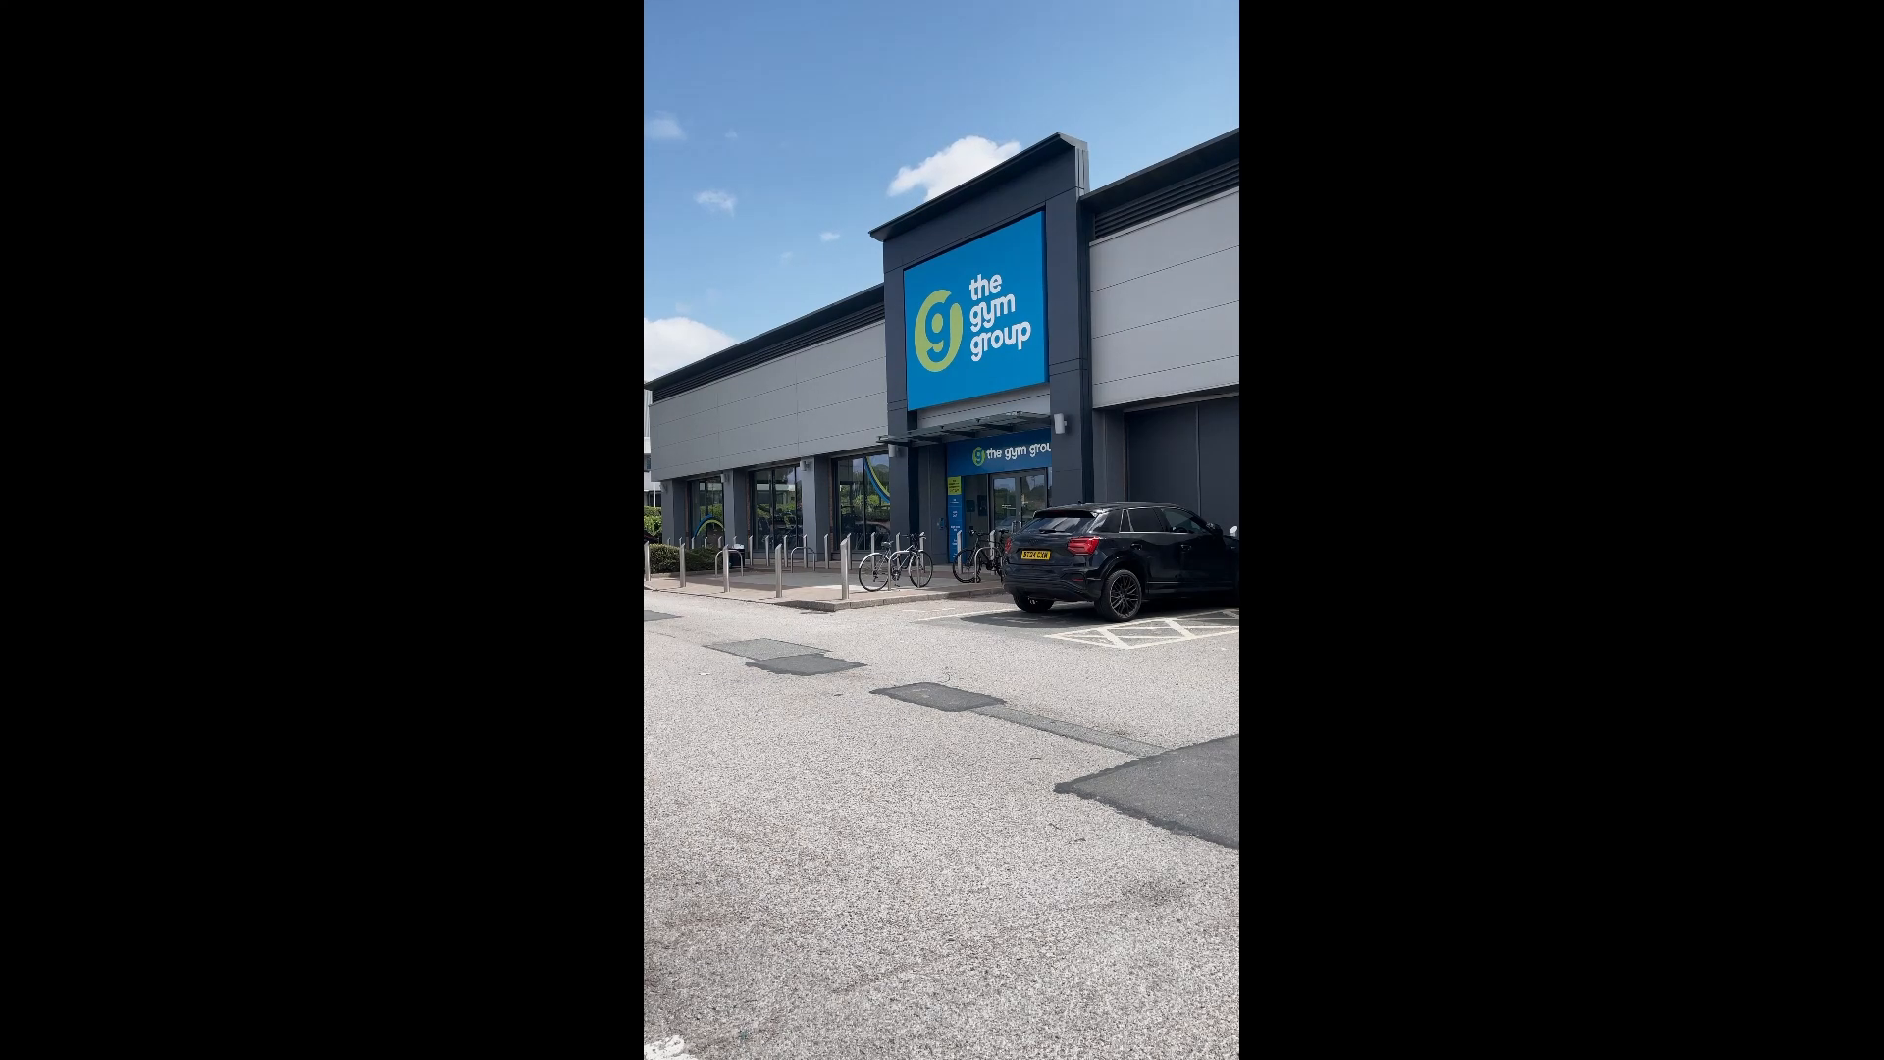
Step: Rewind the gym building video and hold it on a clear frame about 7 seconds in
mouse_move(802, 193)
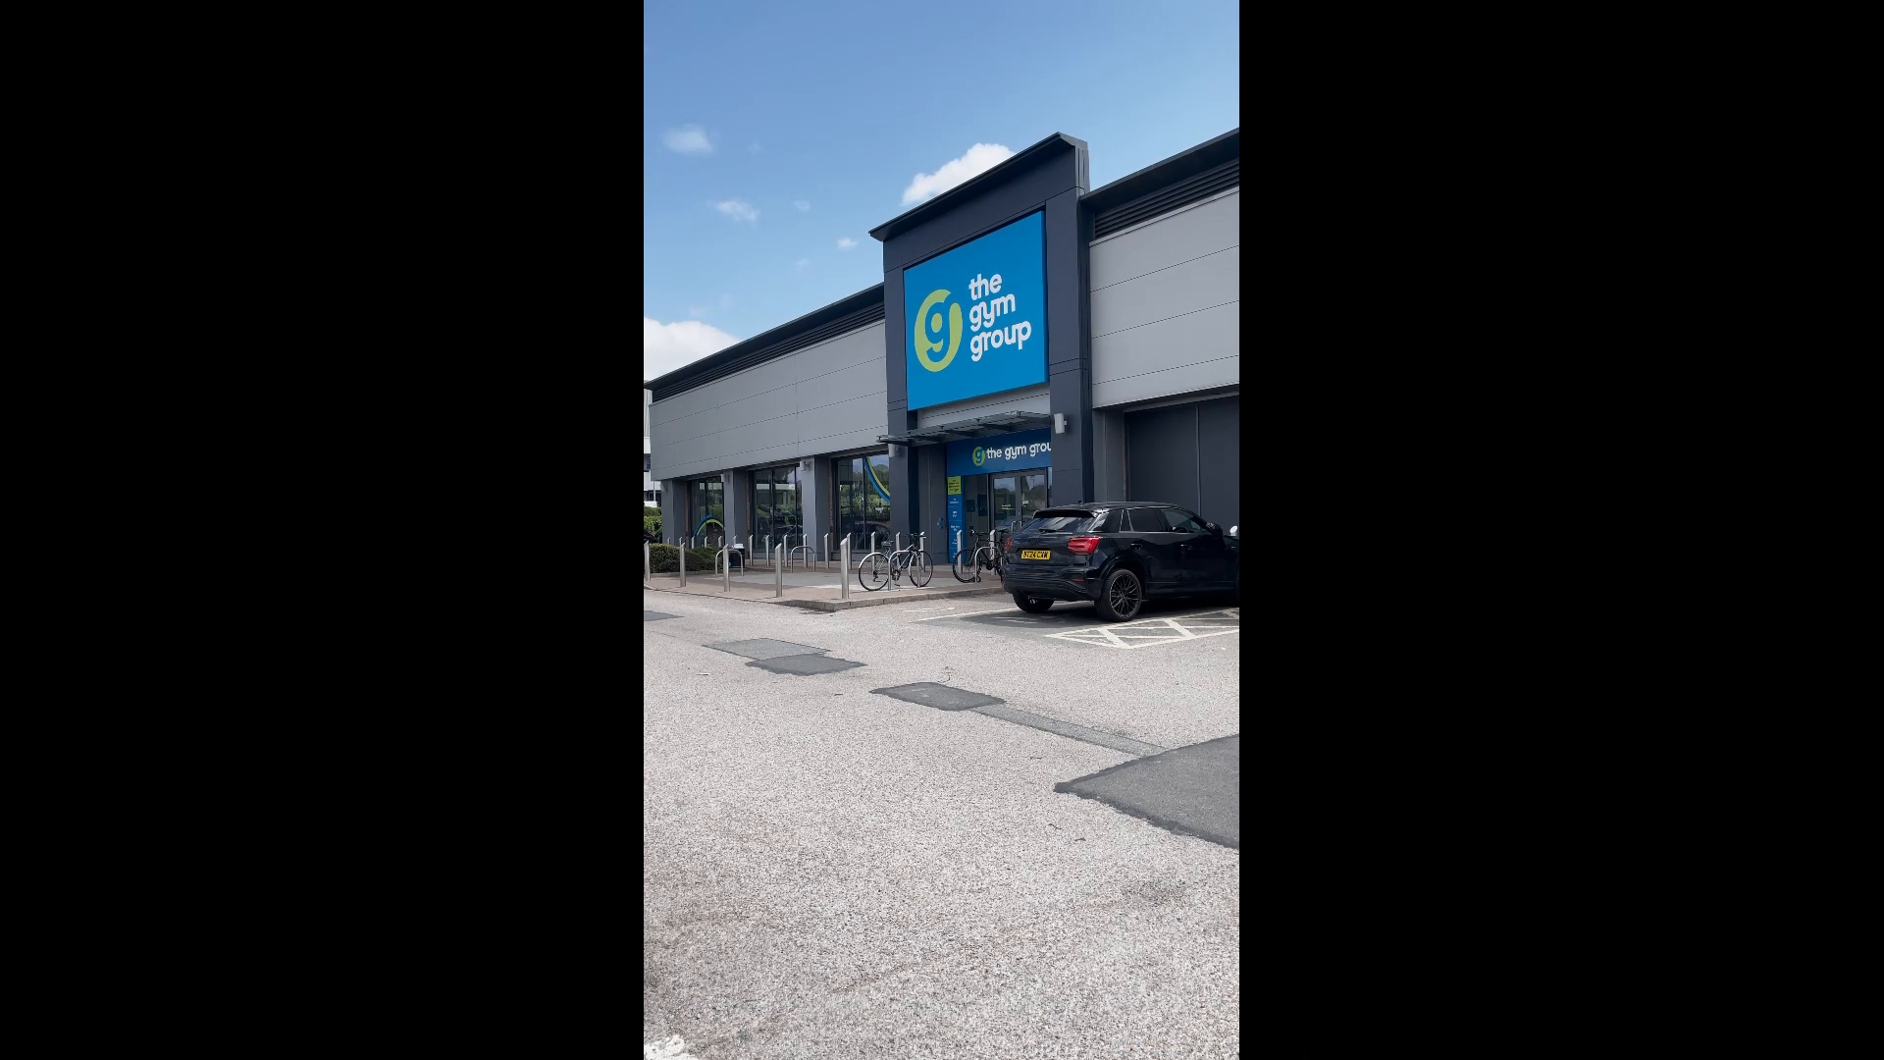
mouse_move(1287, 563)
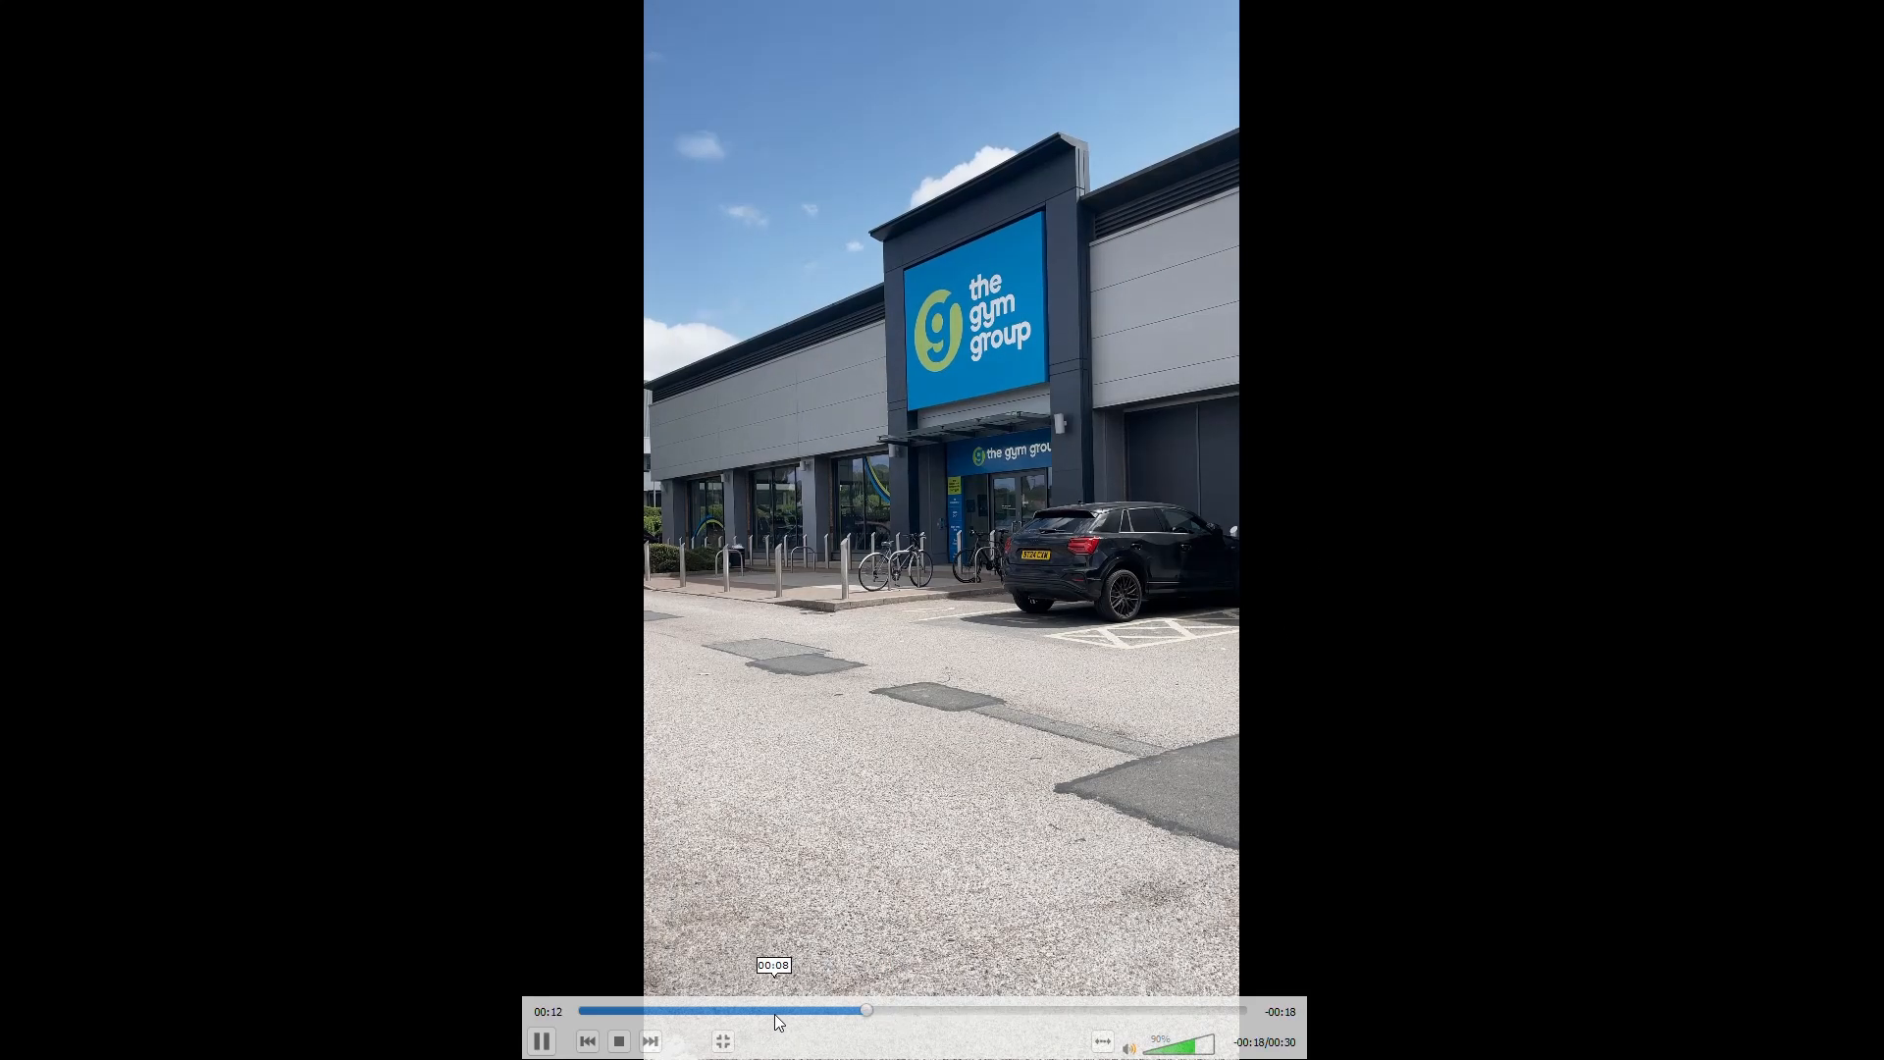
click(747, 1011)
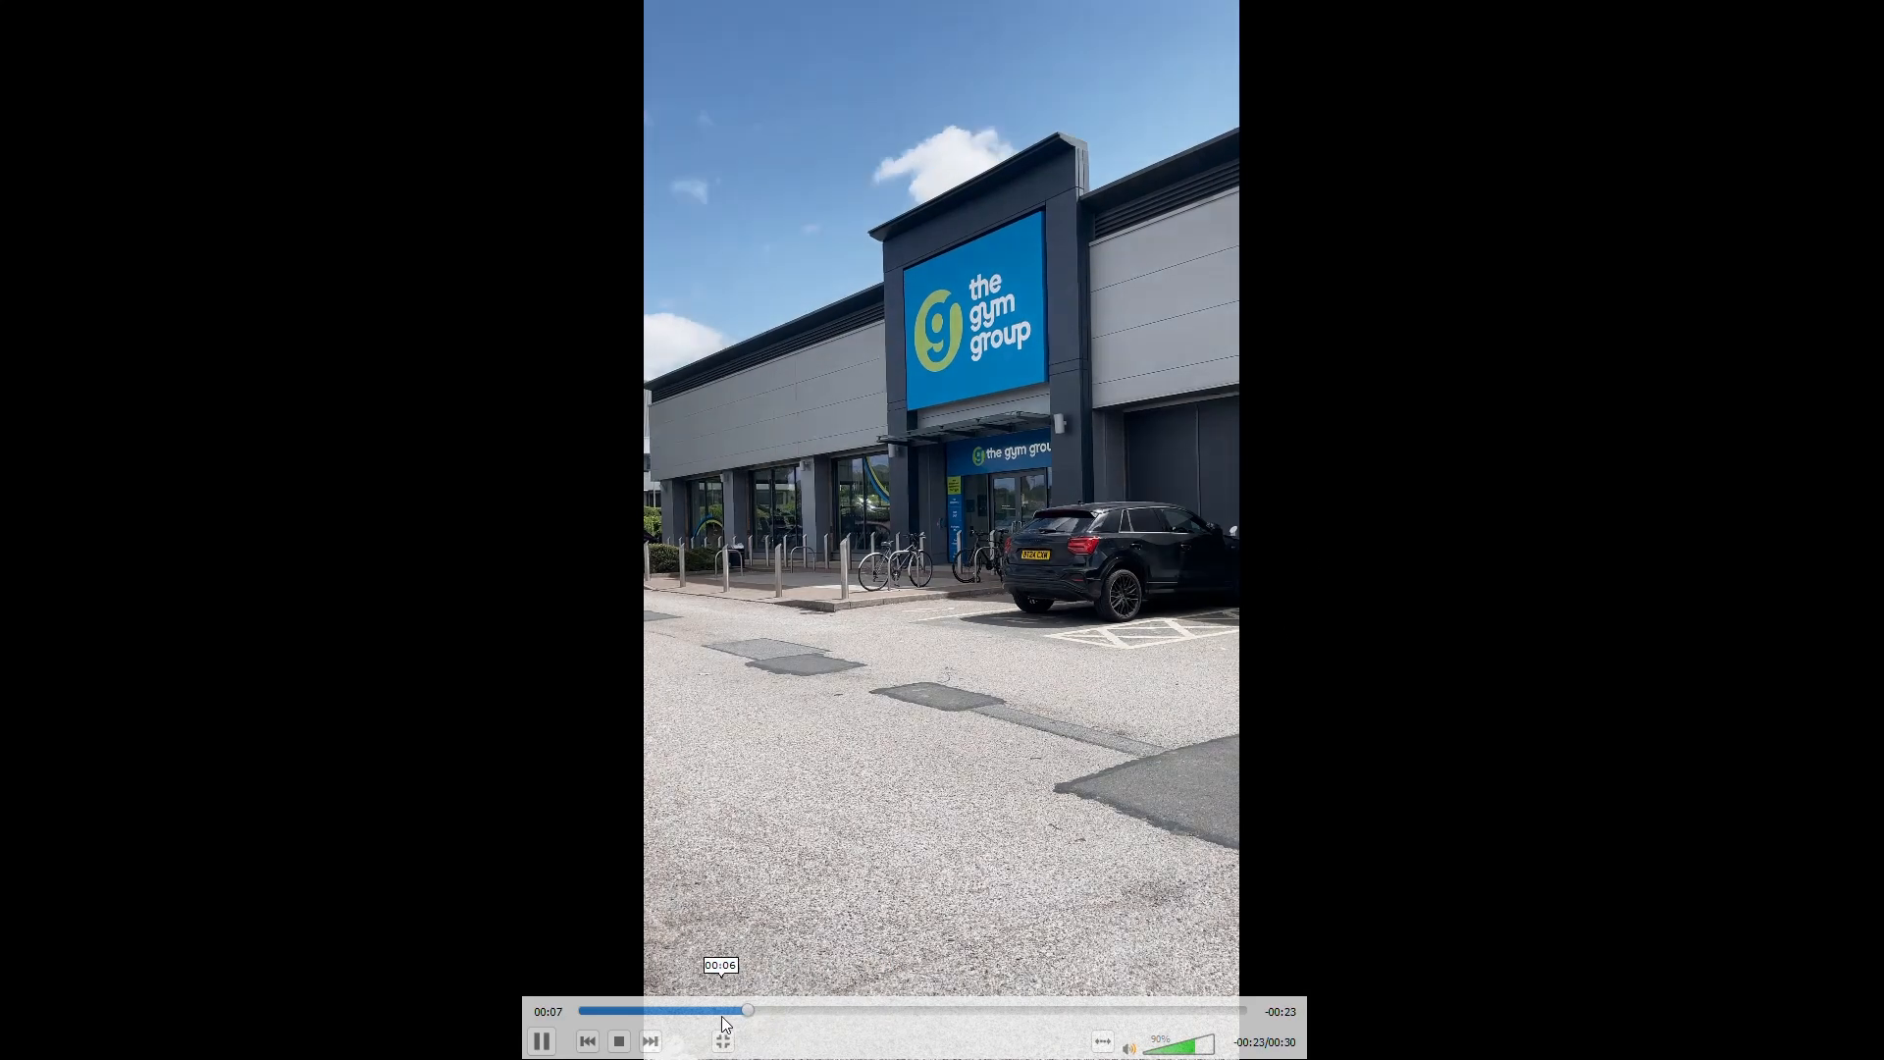
drag(721, 1017, 768, 1018)
click(712, 1019)
click(1058, 593)
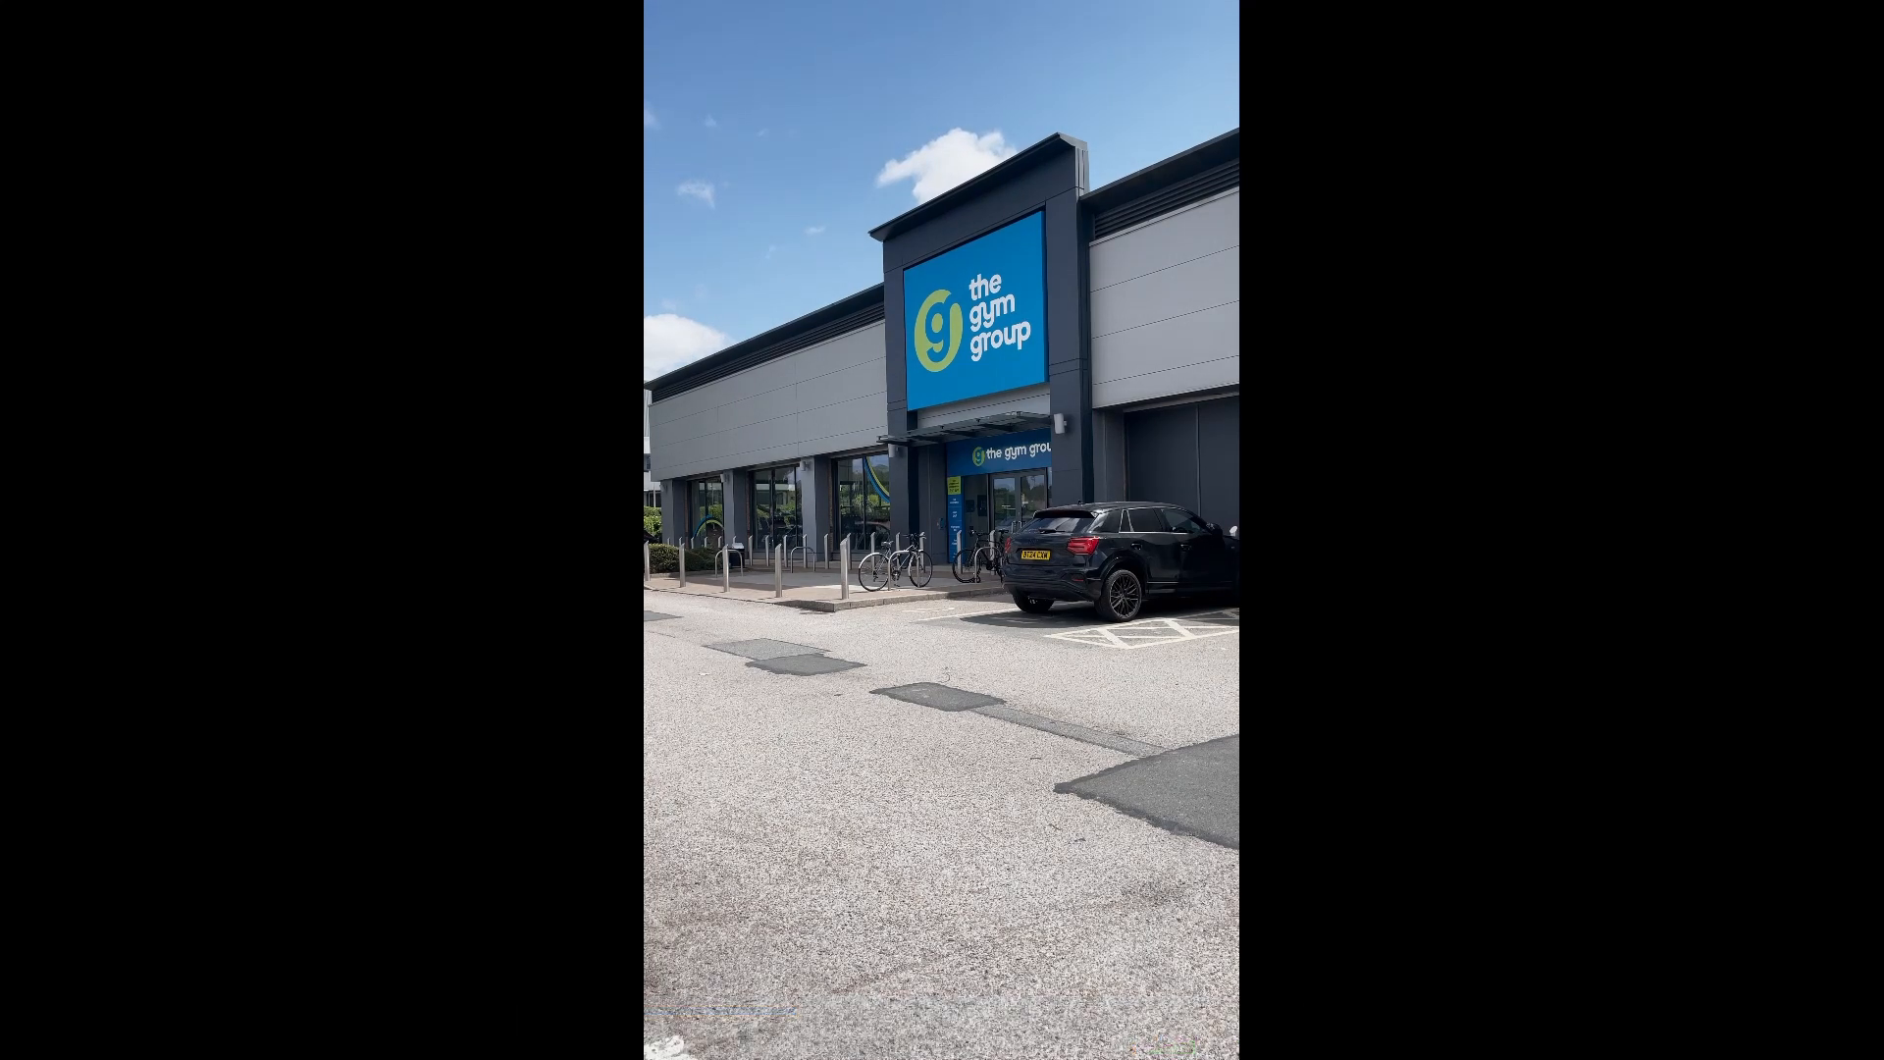
Step: Take a screenshot of the full portrait video frame and load it into fSpy as the image
key(super+shift+s)
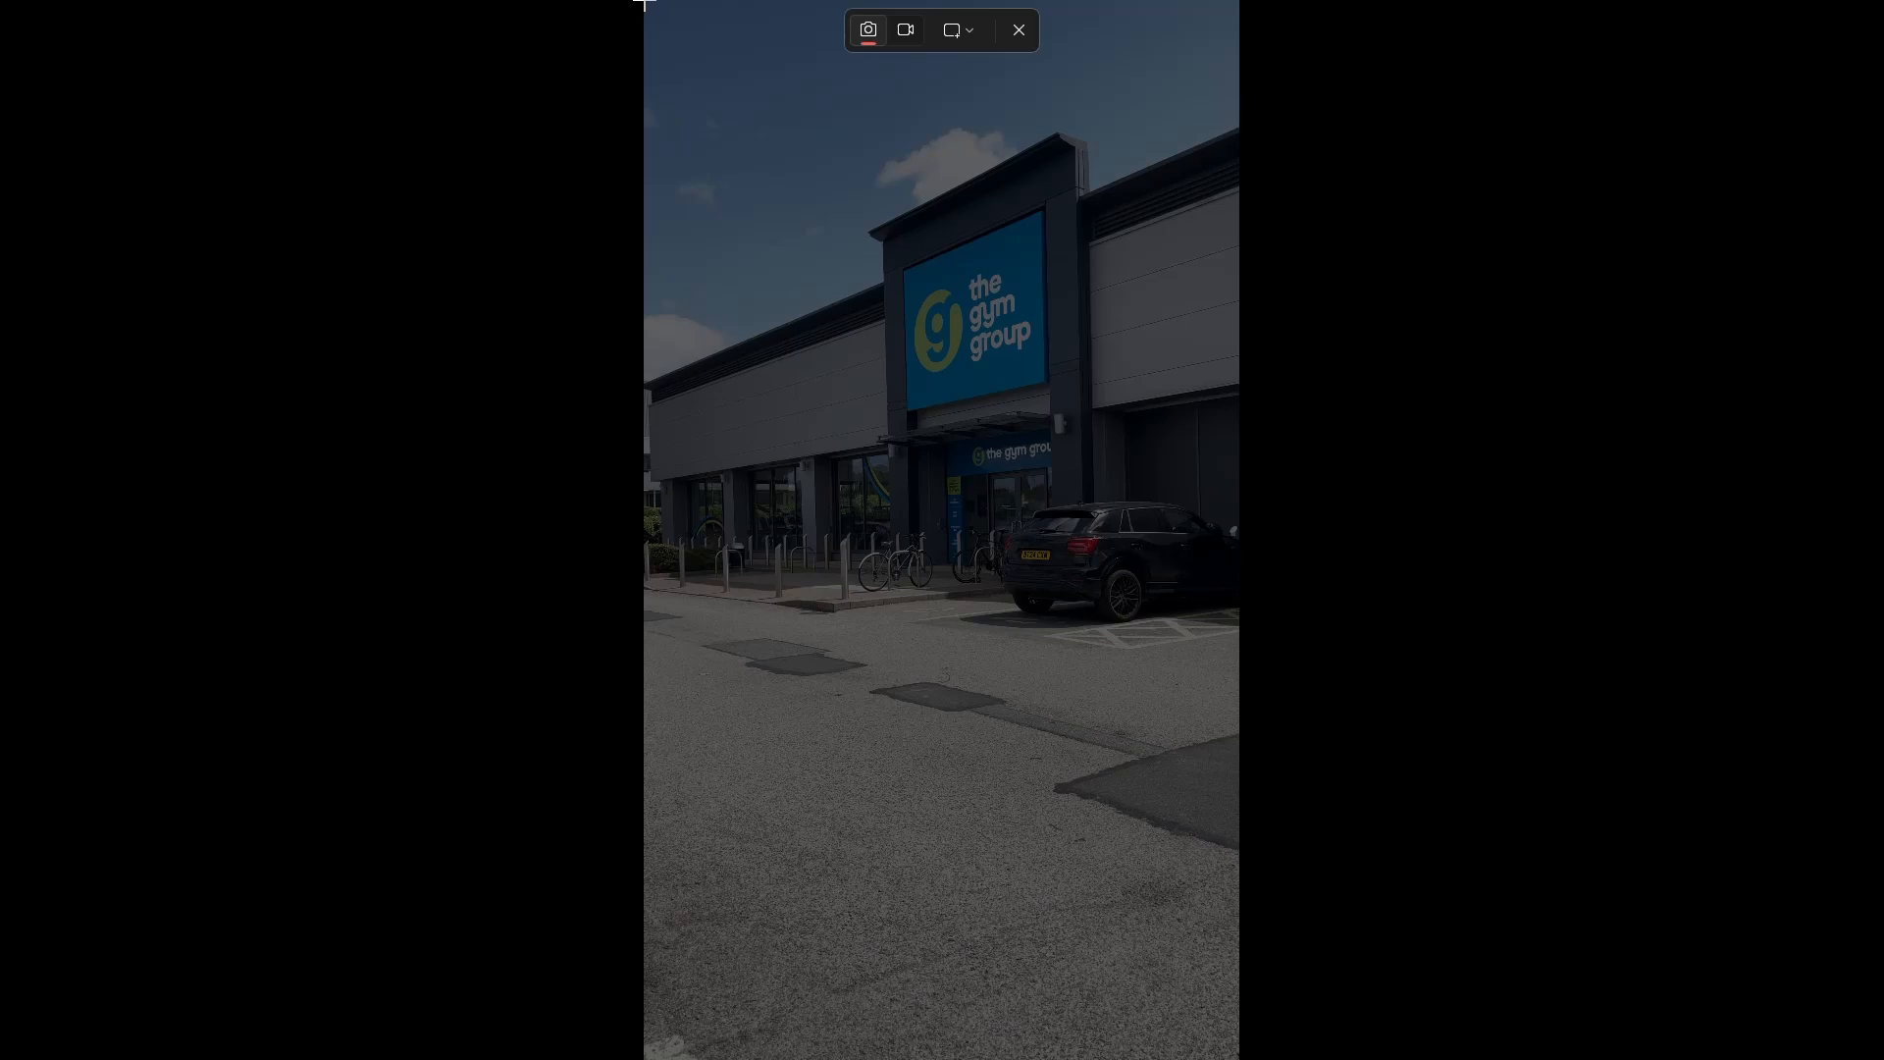
drag(644, 2, 1239, 1059)
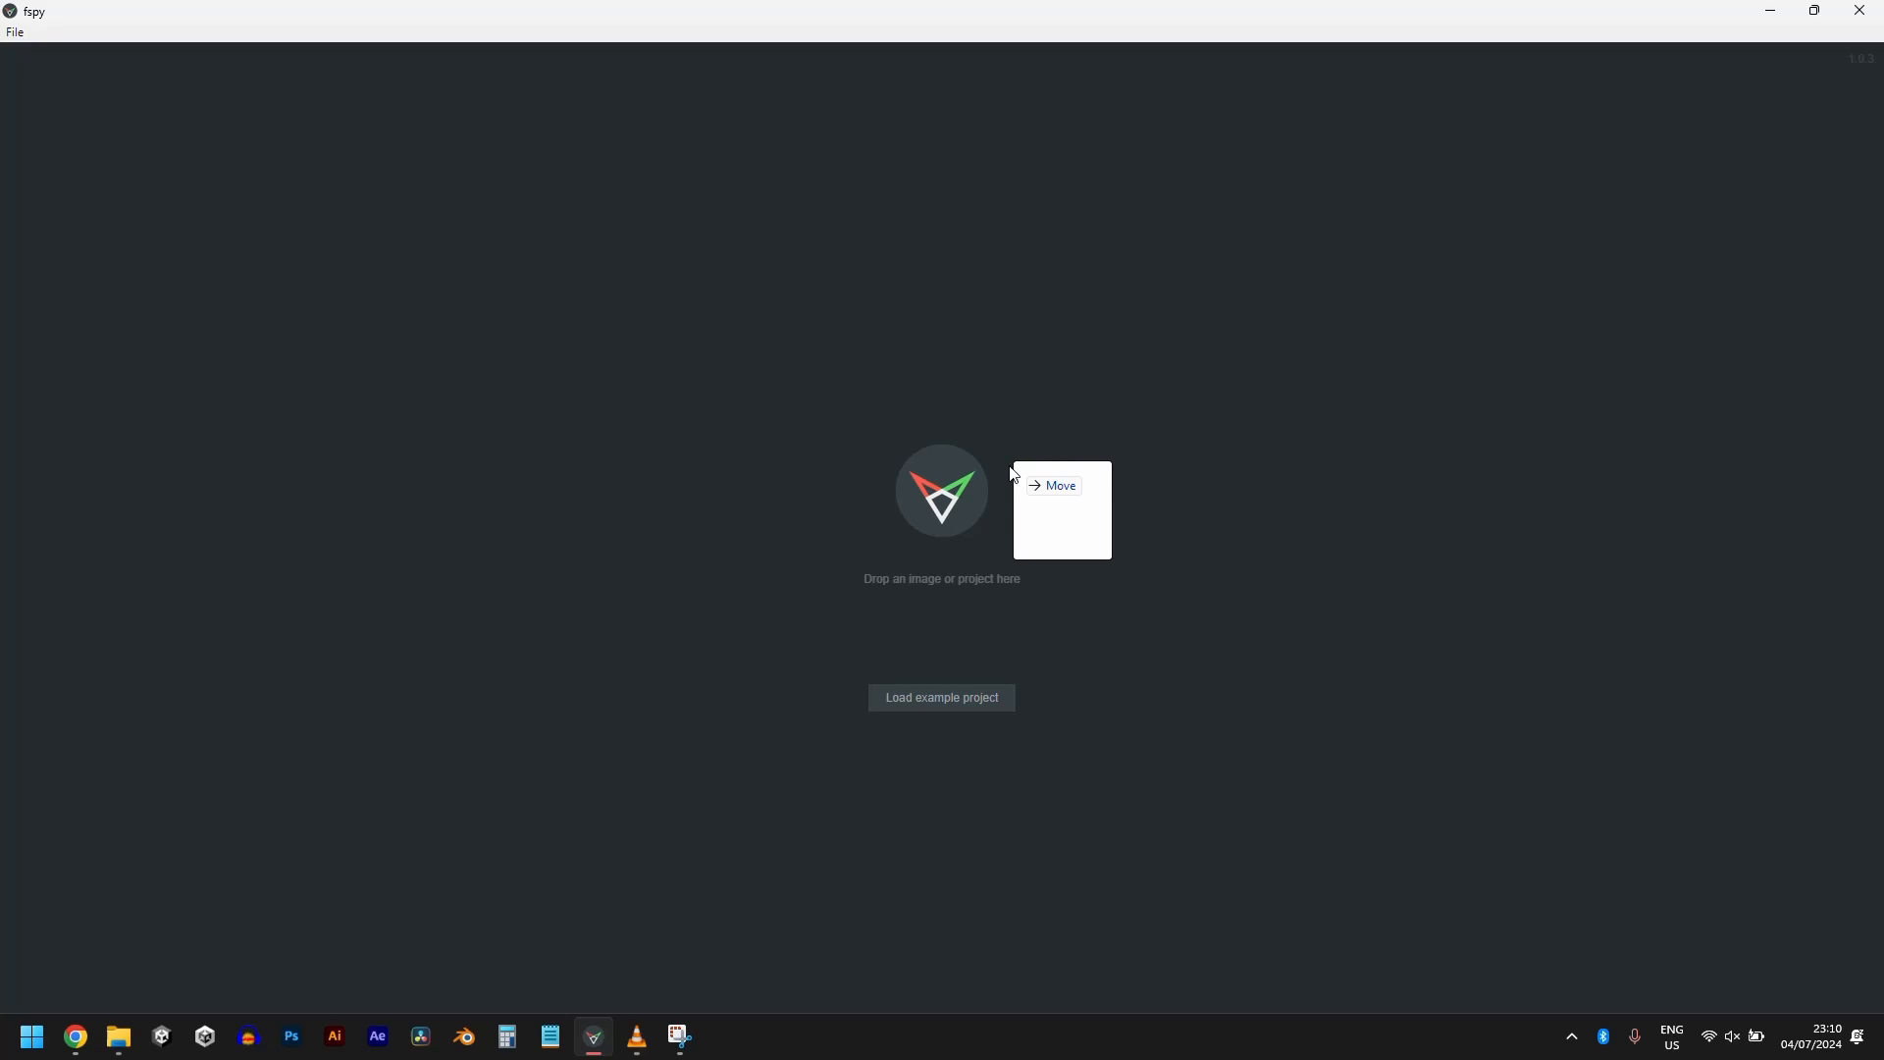
drag(1011, 452, 926, 418)
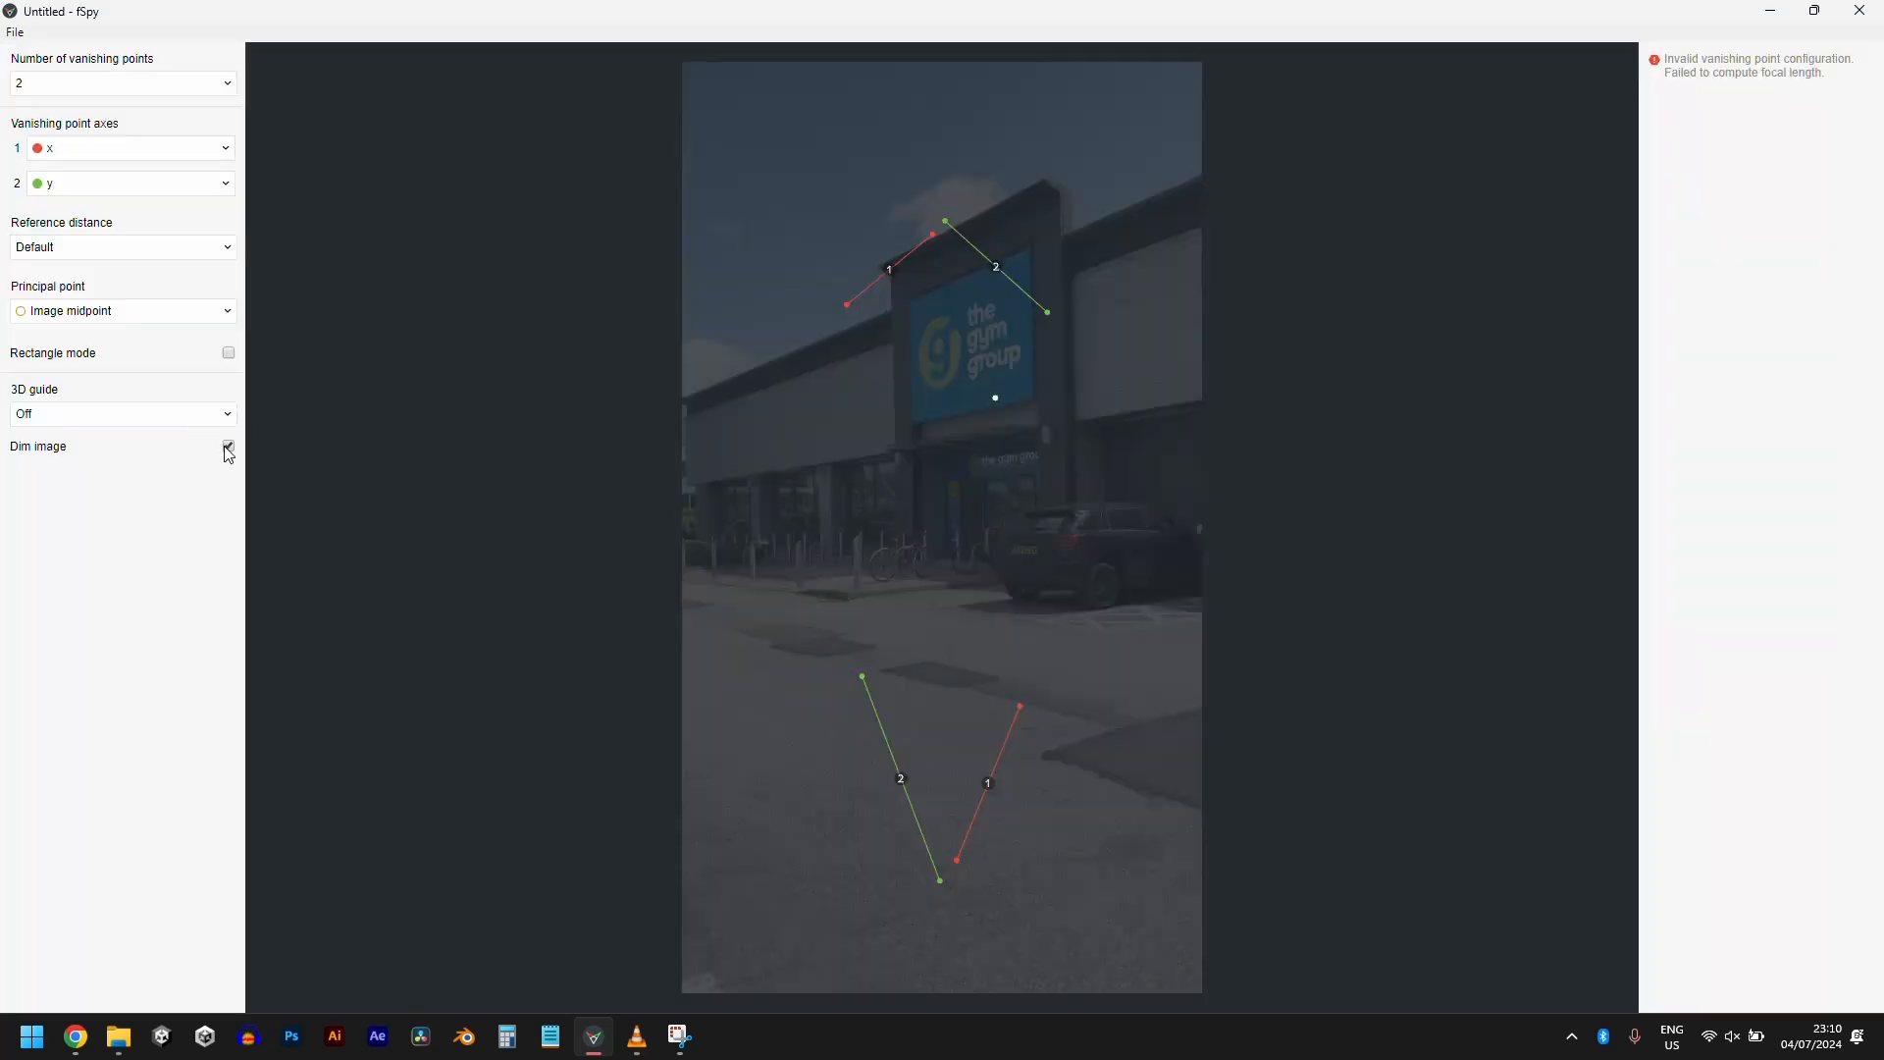
Step: Turn off image dimming and set the second vanishing point axis to -z
click(227, 447)
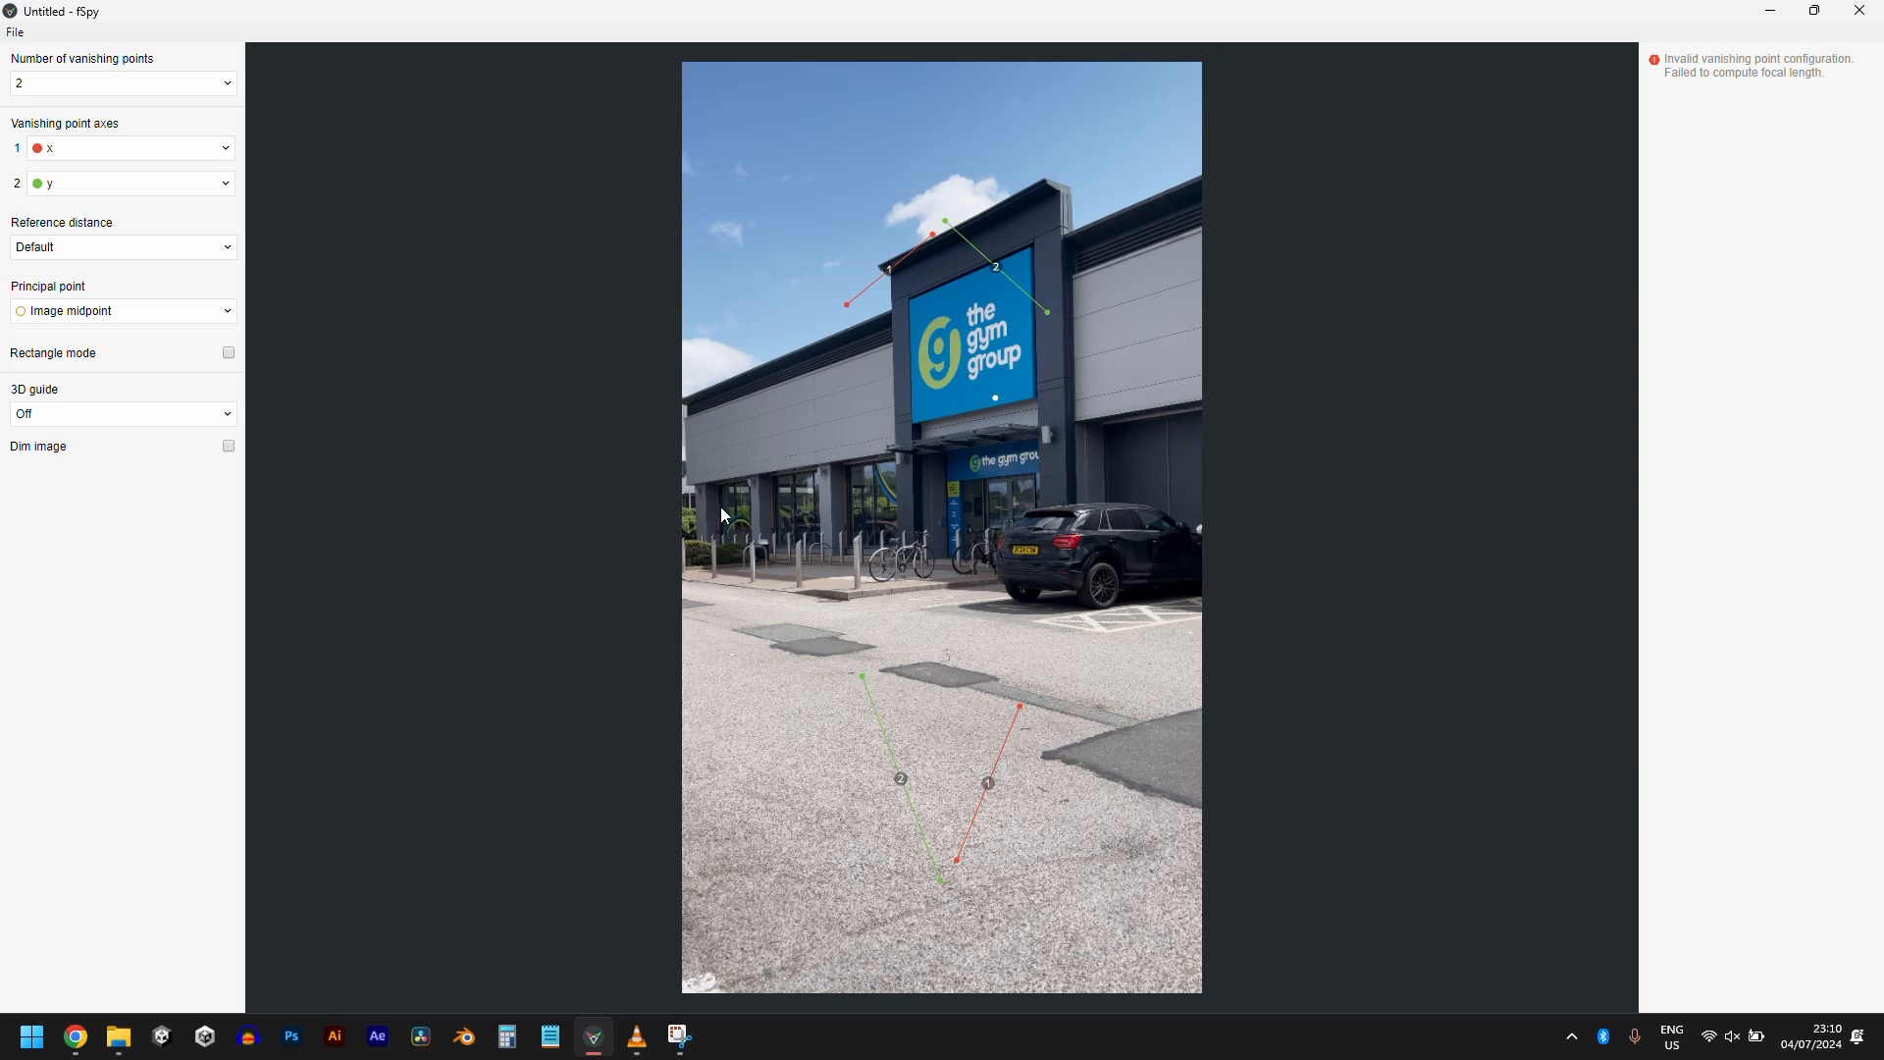
click(116, 189)
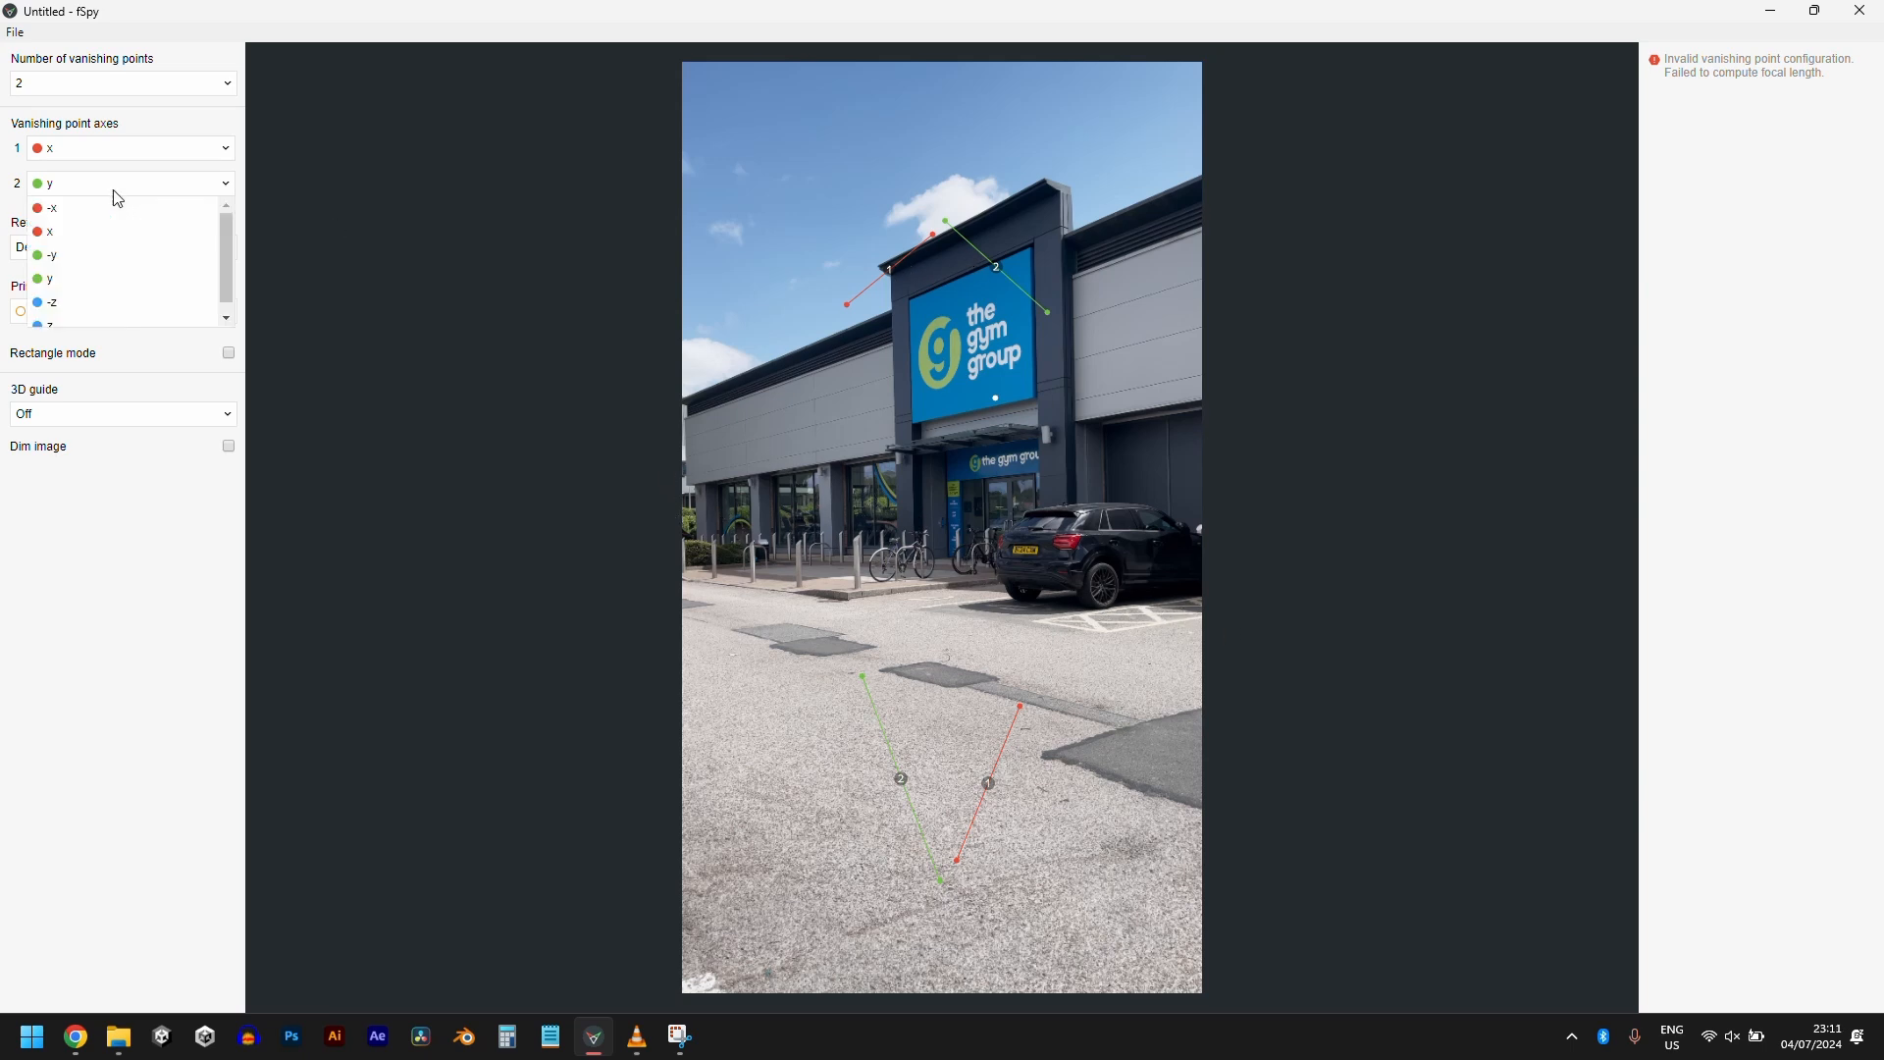
click(96, 307)
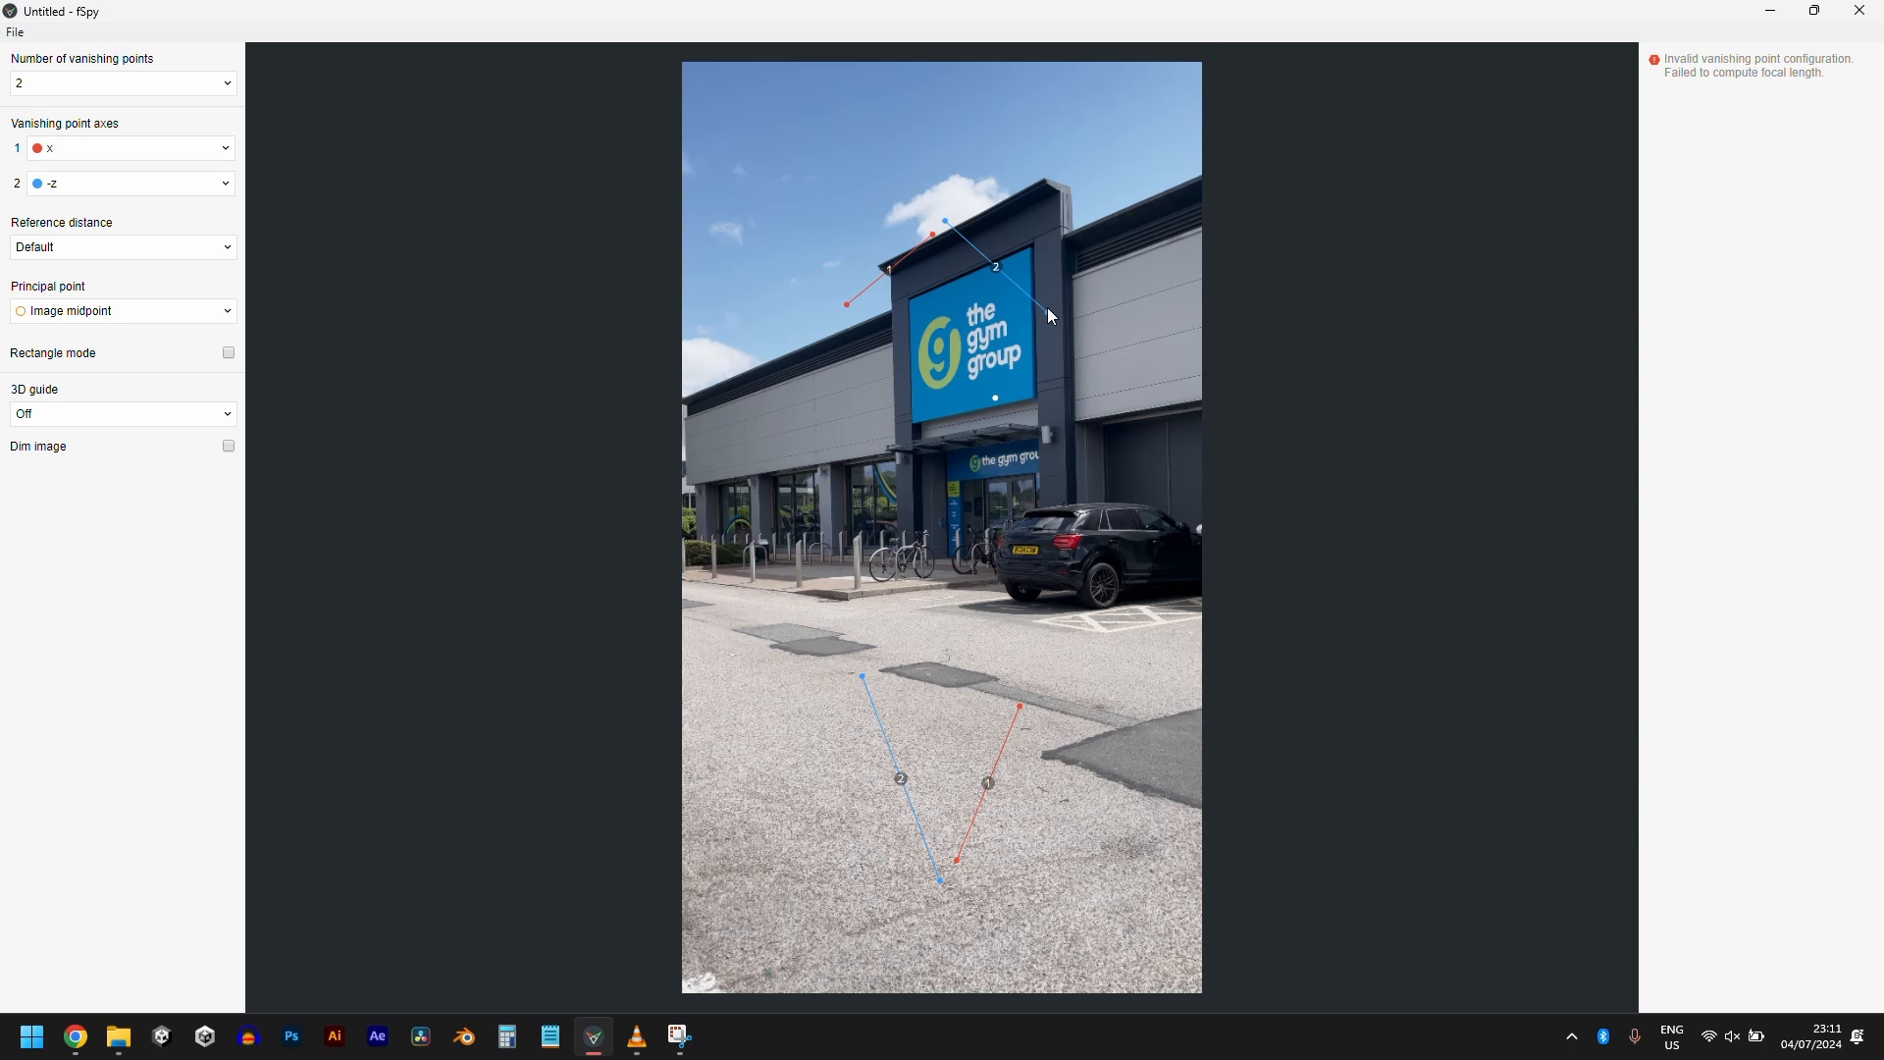
Step: Align the two blue -z guide lines with the vertical edges on either side of the gym's entrance tower
drag(1047, 310, 1073, 495)
drag(946, 222, 1065, 233)
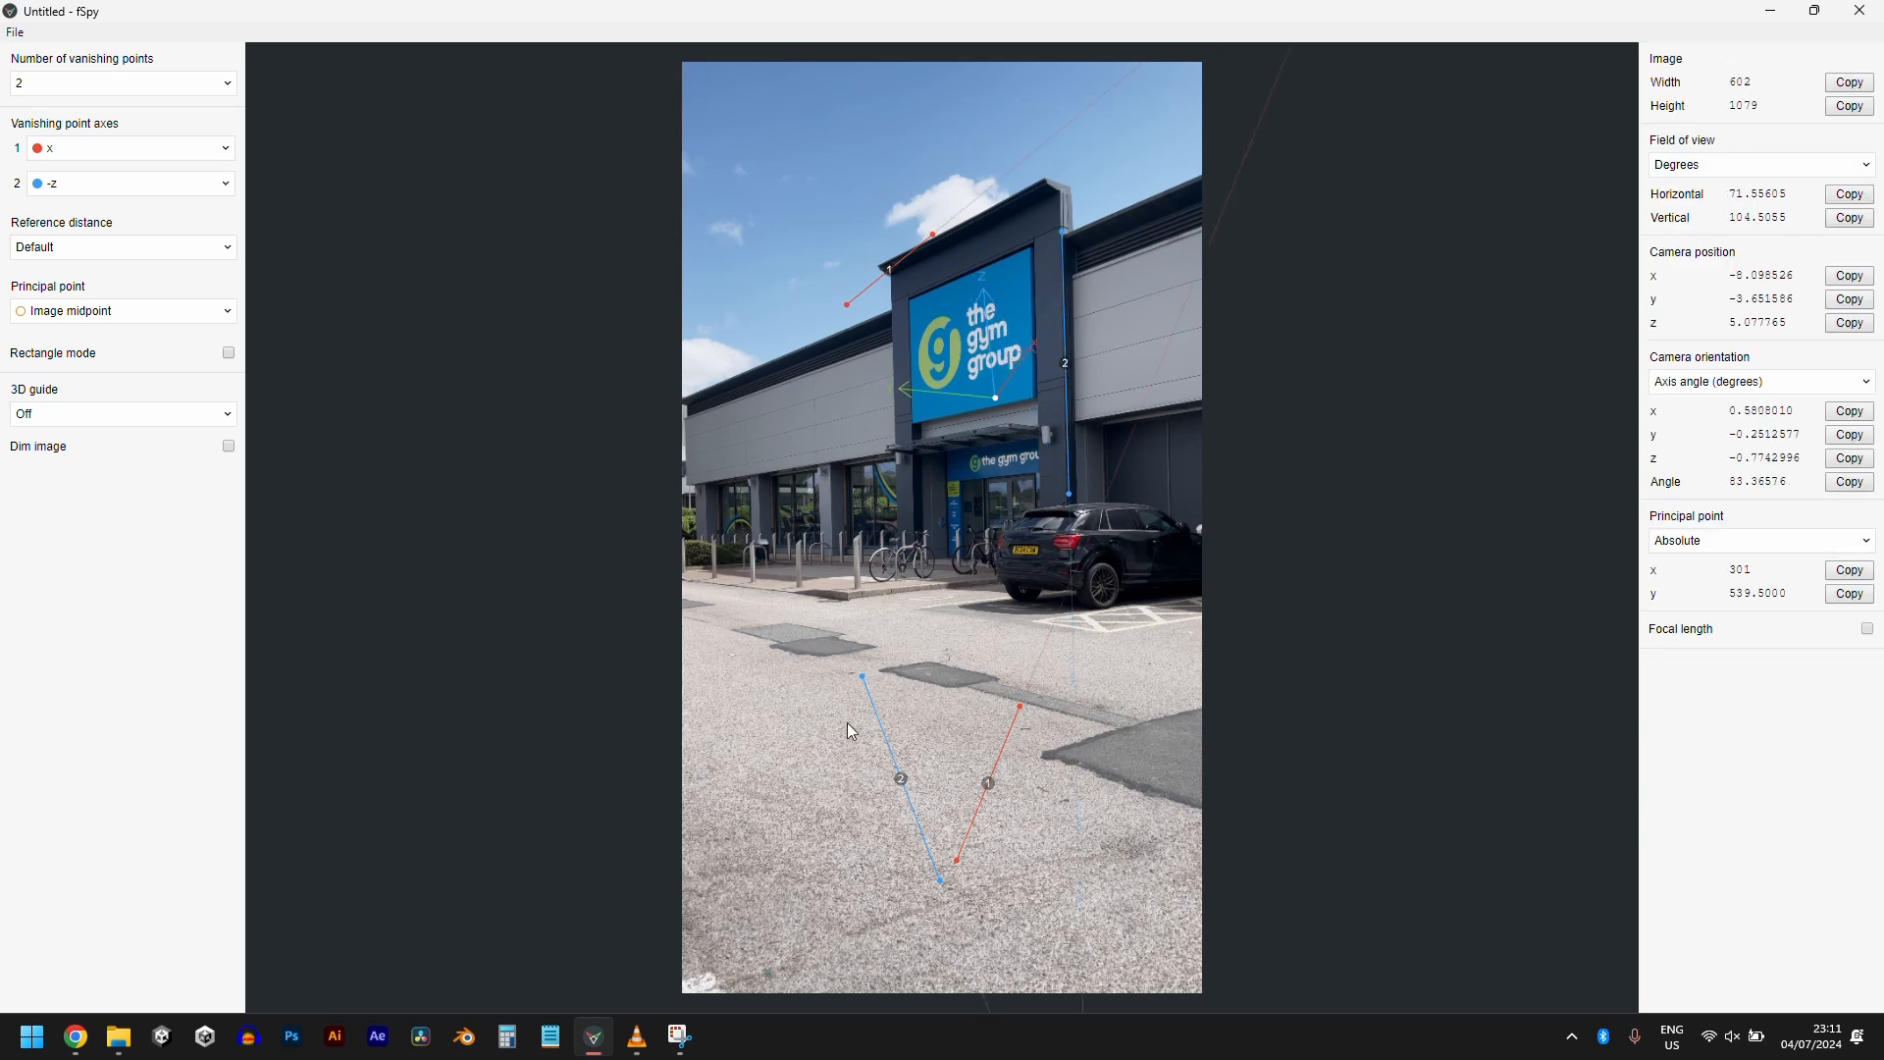
drag(862, 676, 891, 319)
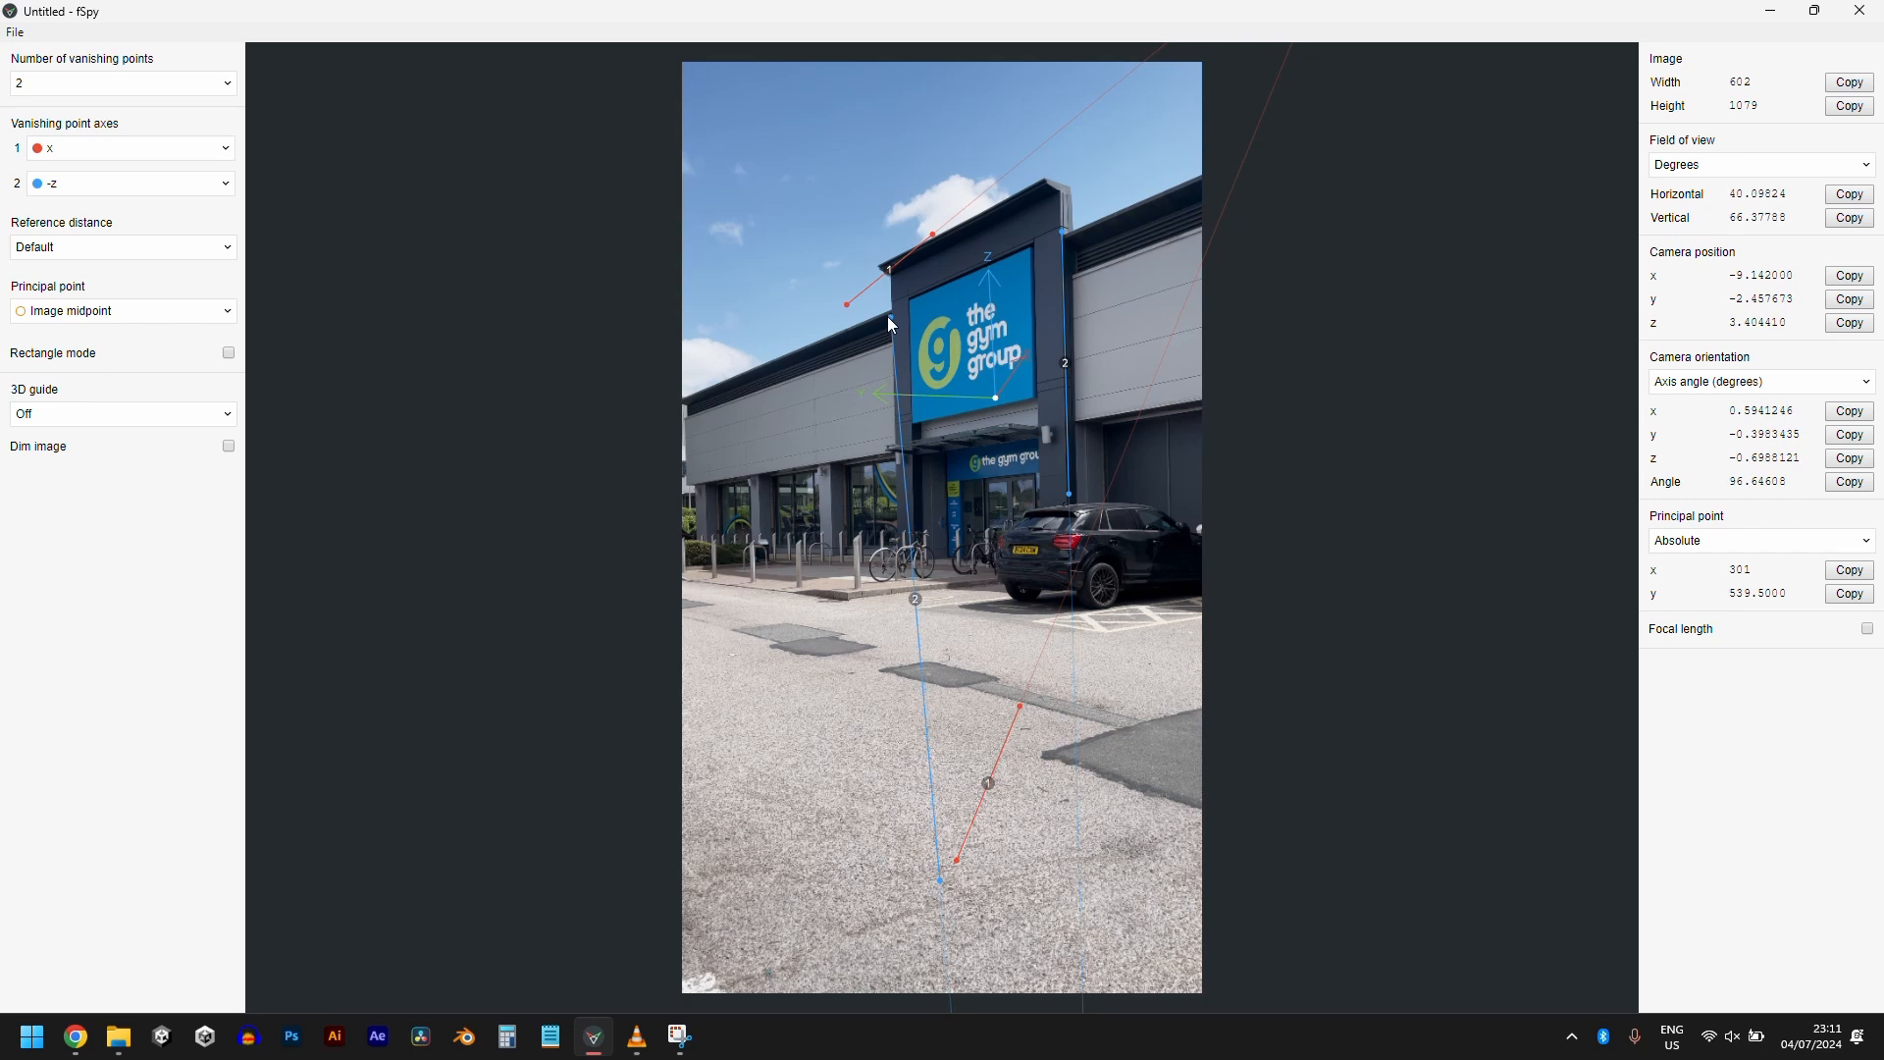
drag(939, 873, 903, 554)
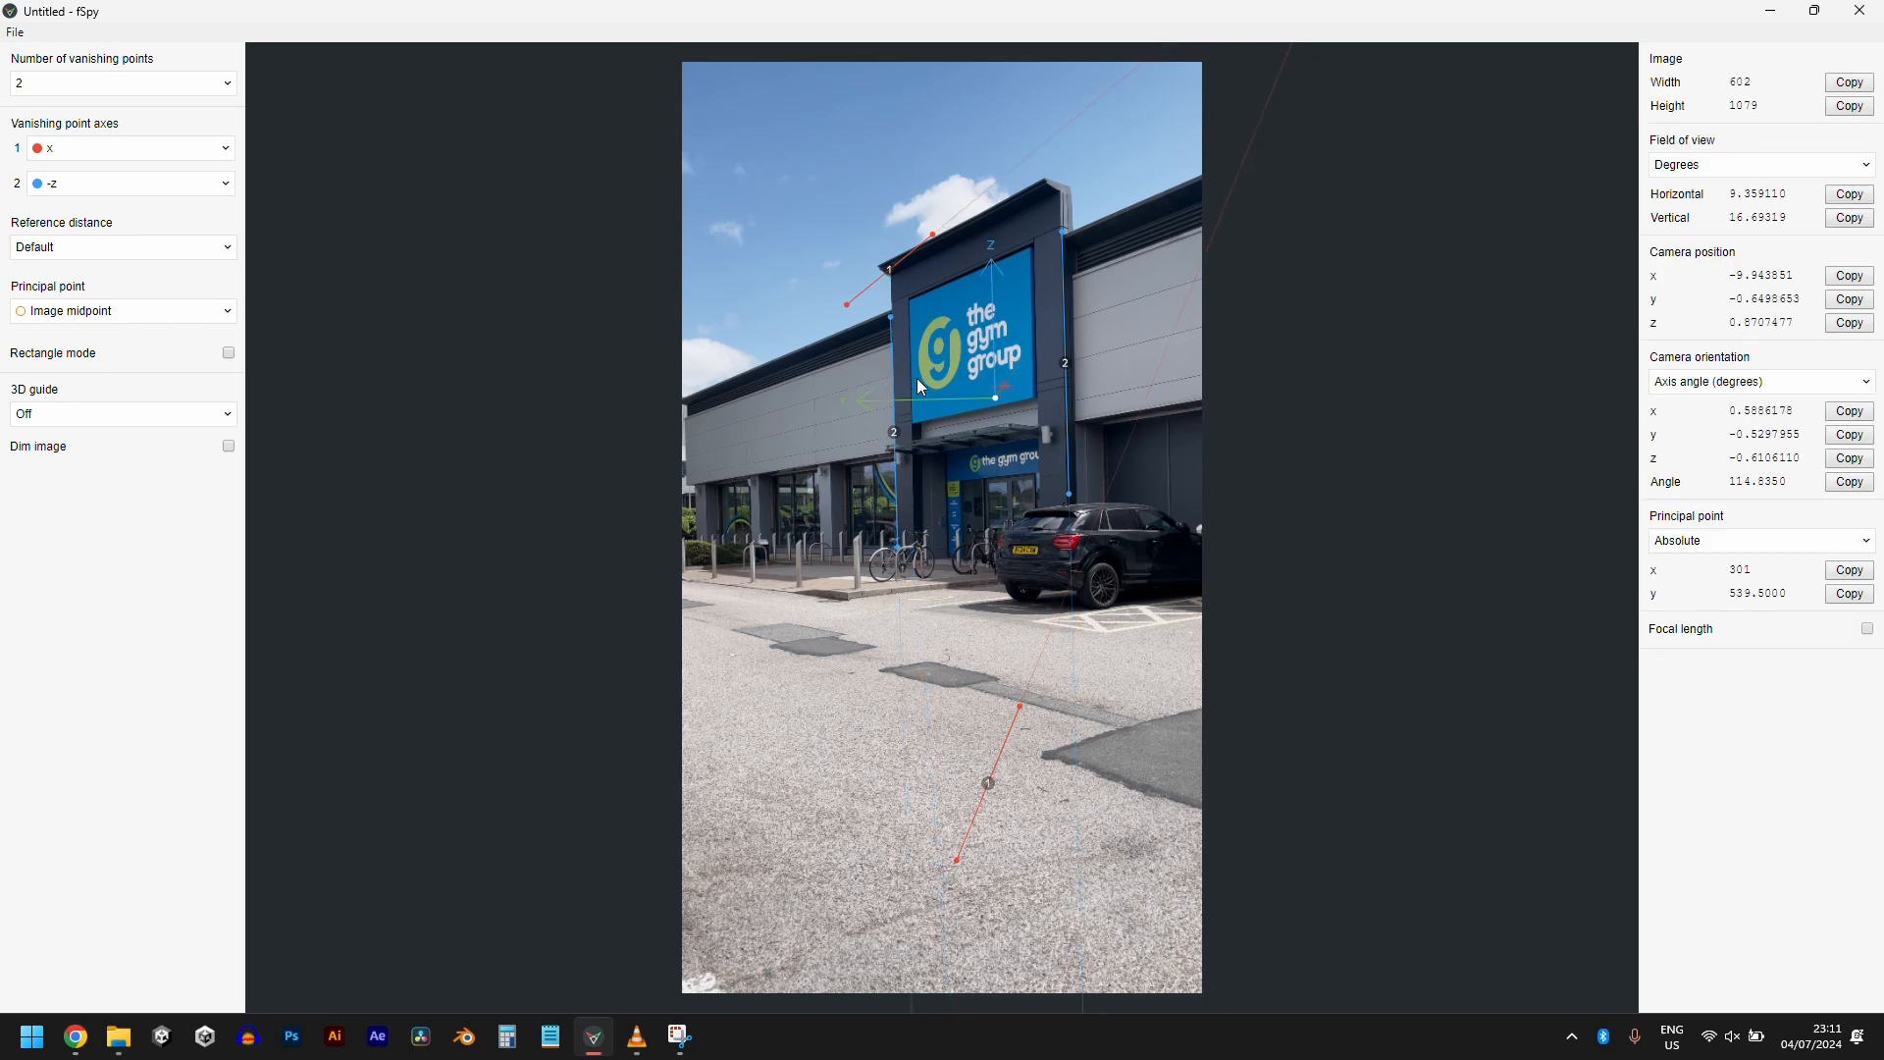
drag(891, 316, 892, 315)
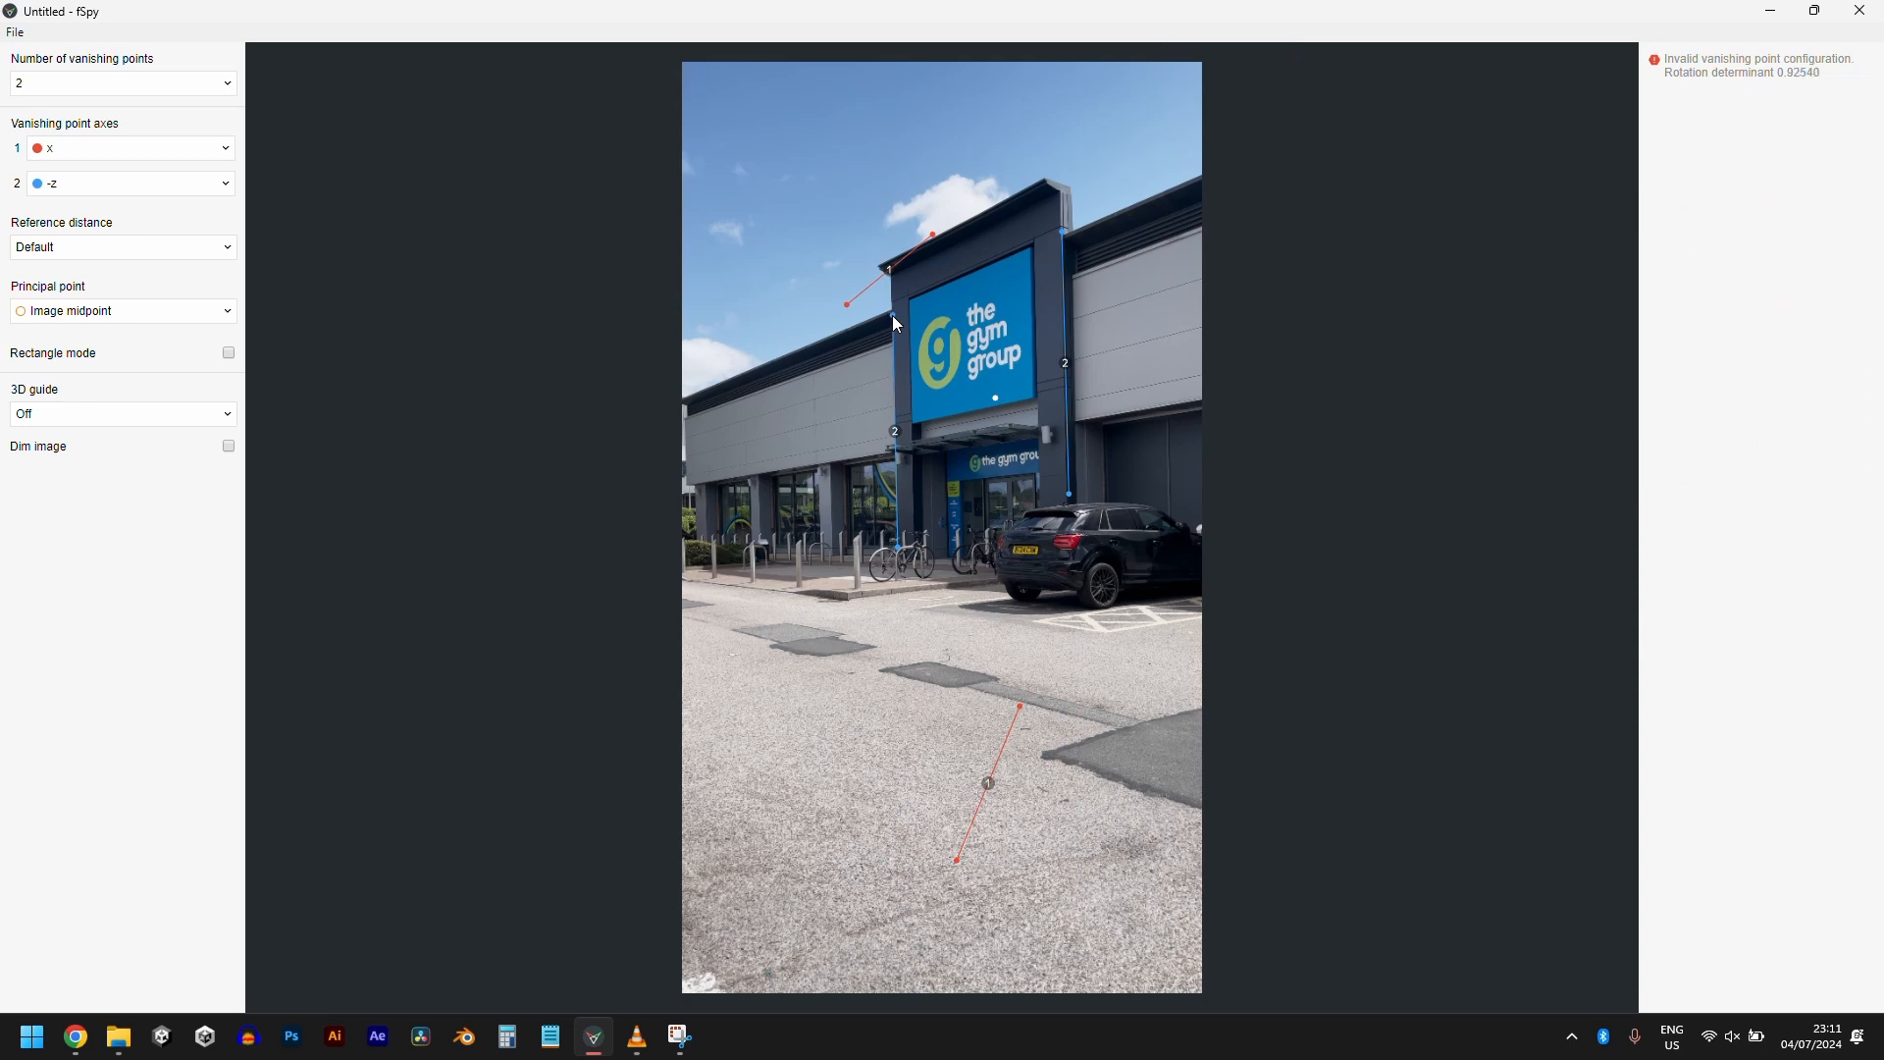
Step: Align the two red x guide lines with the building's roofline and the lower edge of its grey cladding
drag(929, 236, 723, 481)
drag(848, 305, 1173, 408)
drag(1020, 706, 1157, 198)
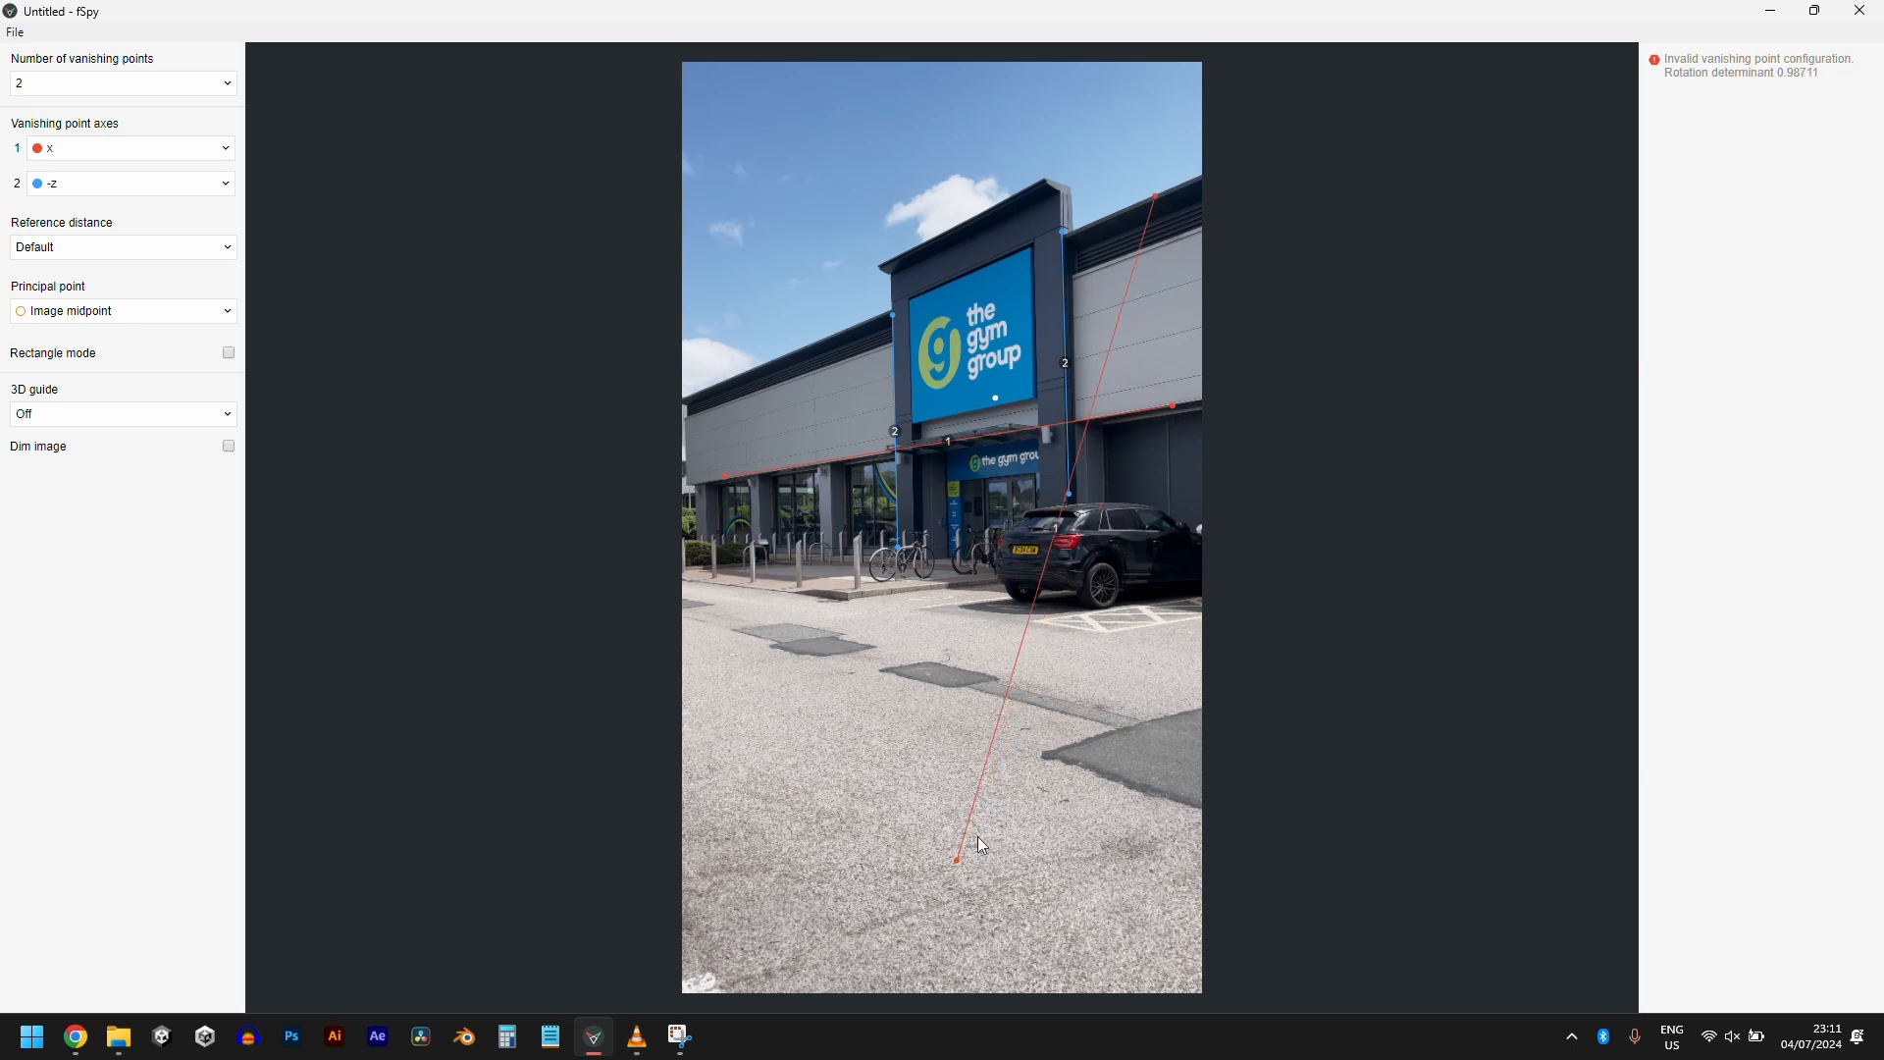
drag(957, 861, 765, 364)
drag(1174, 405, 1175, 403)
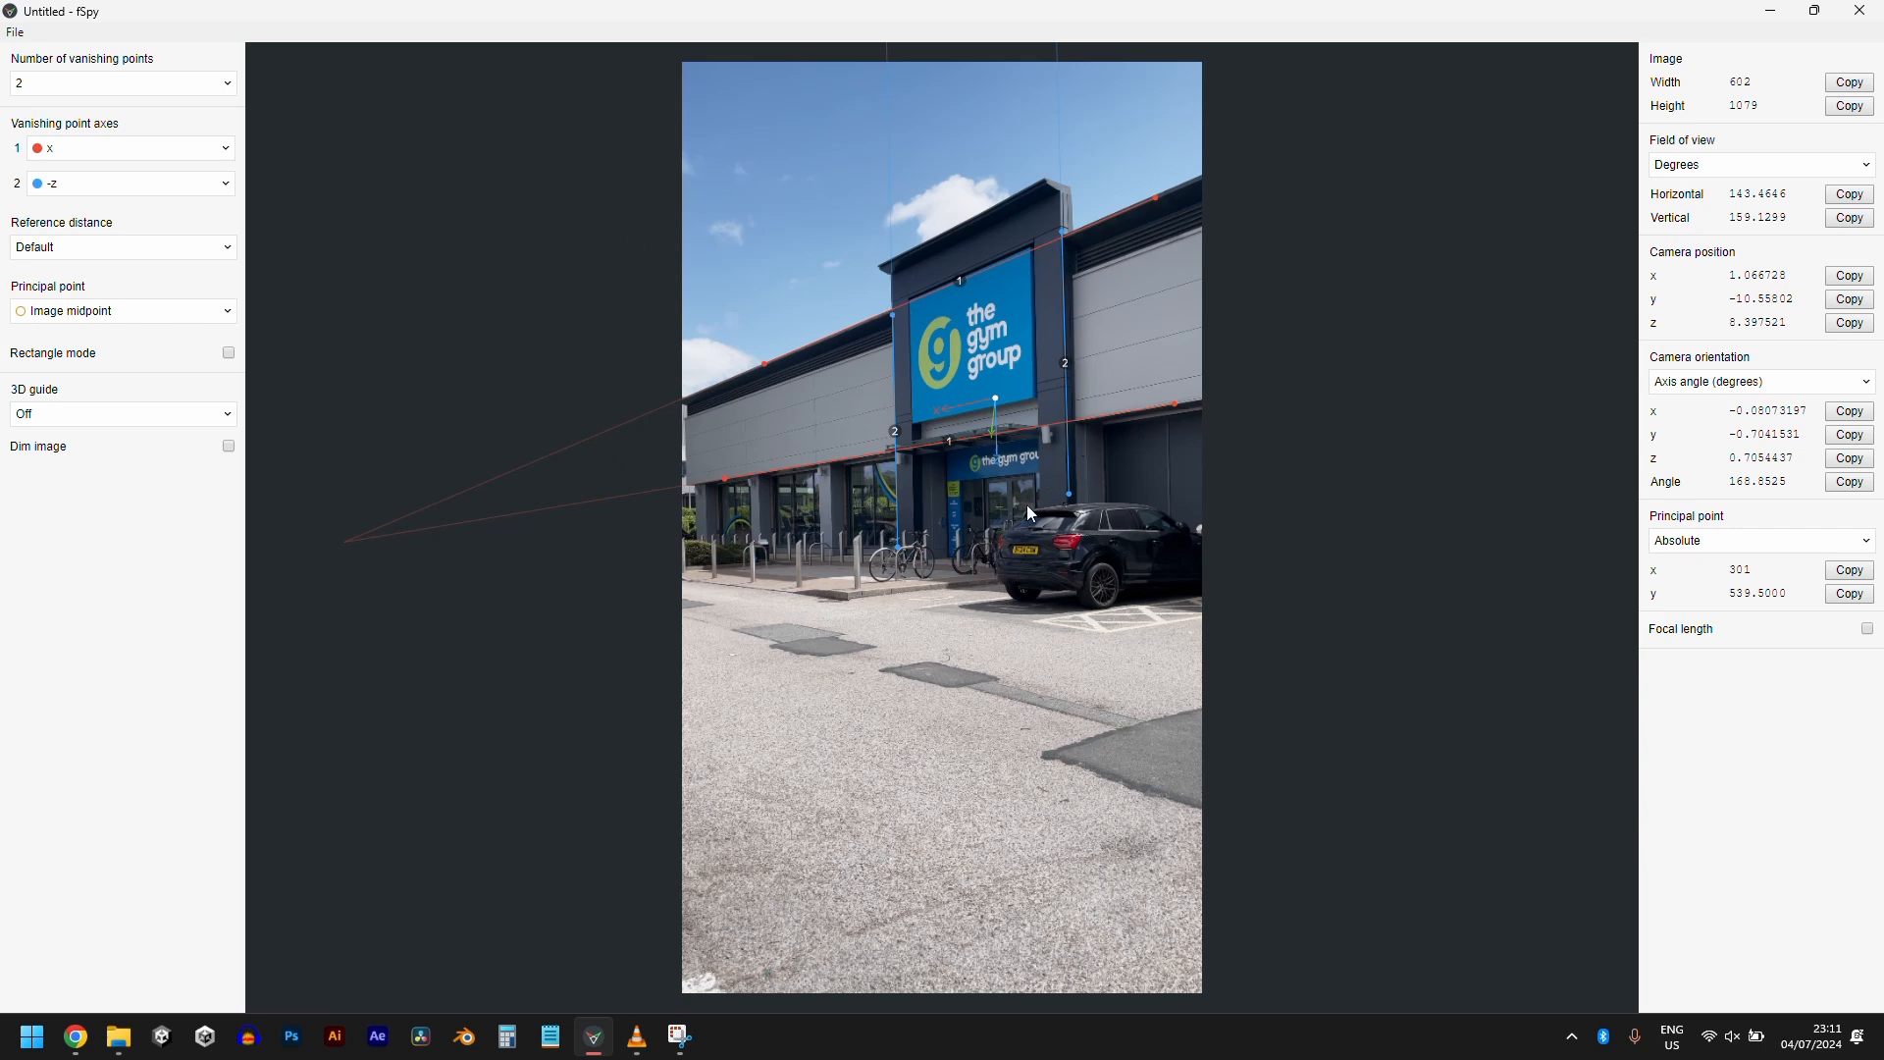
Step: Save the fSpy camera-match project as VFXDay4.fspy
key(ctrl+s)
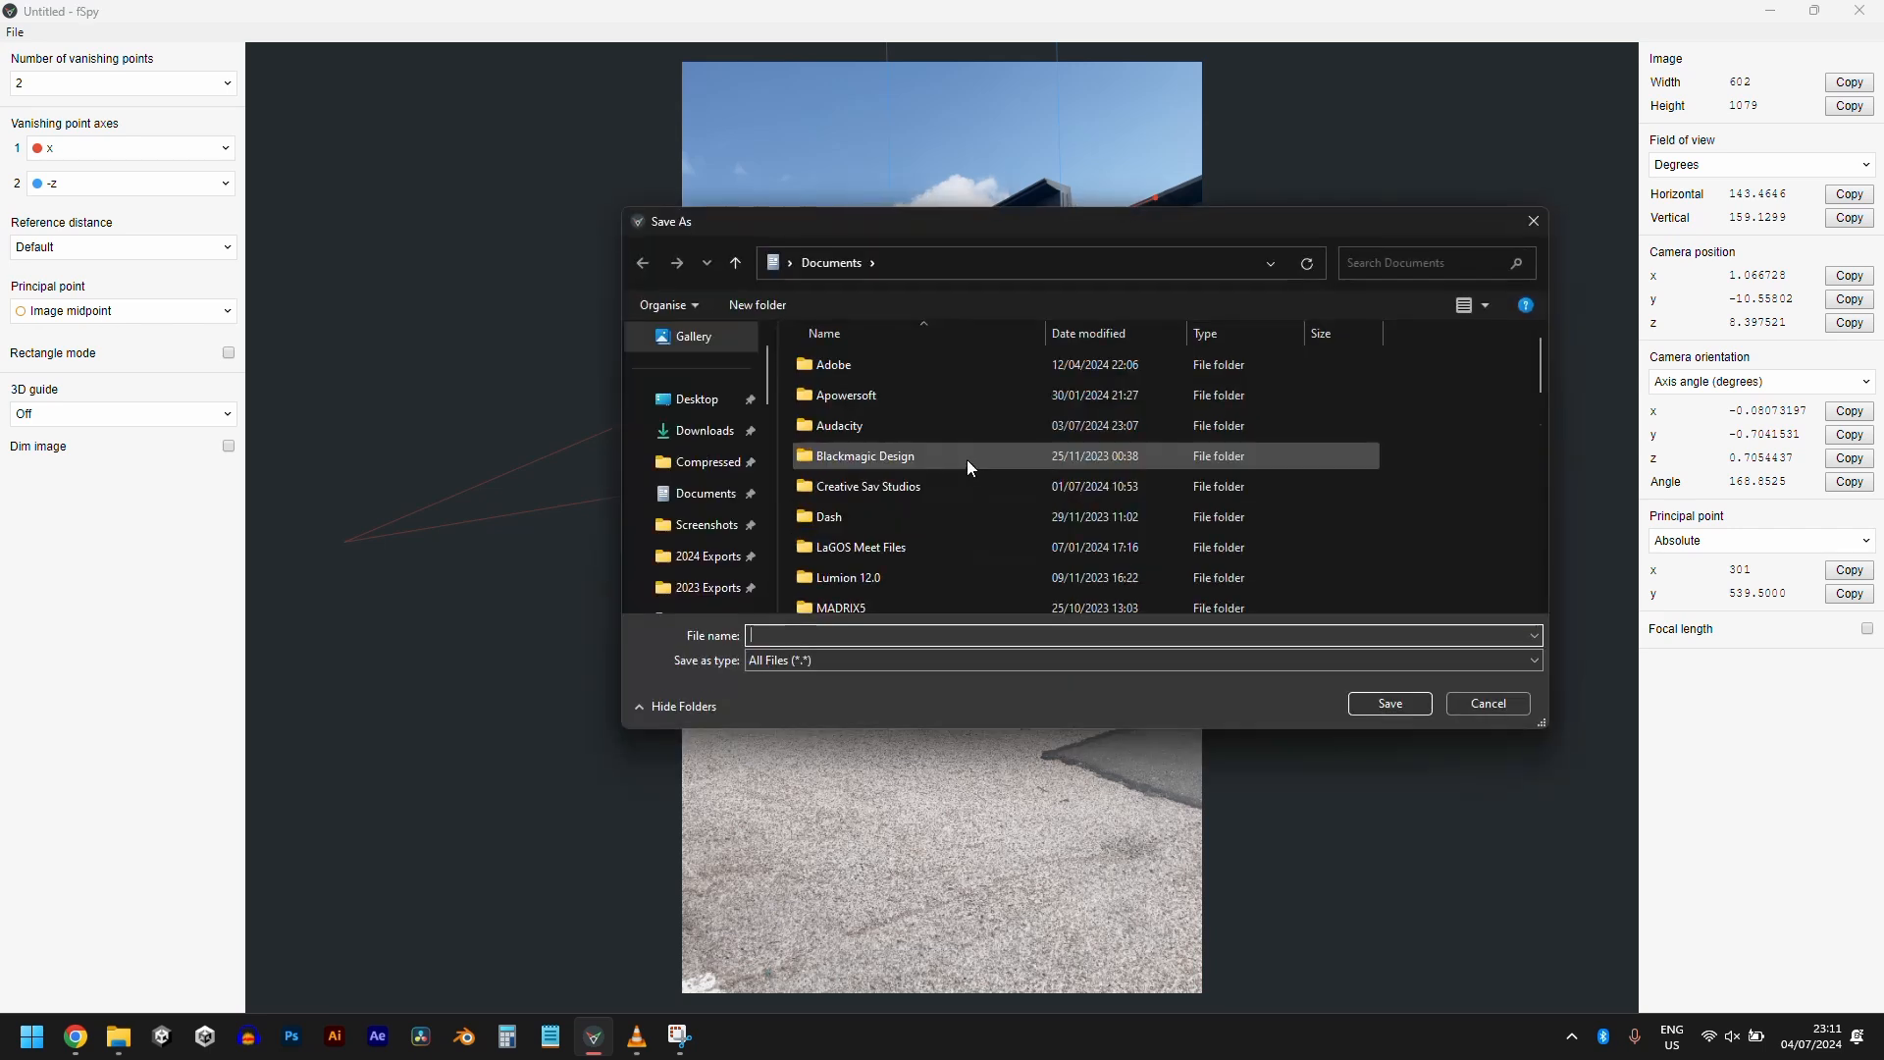
scroll(933, 520, down, 10)
click(851, 601)
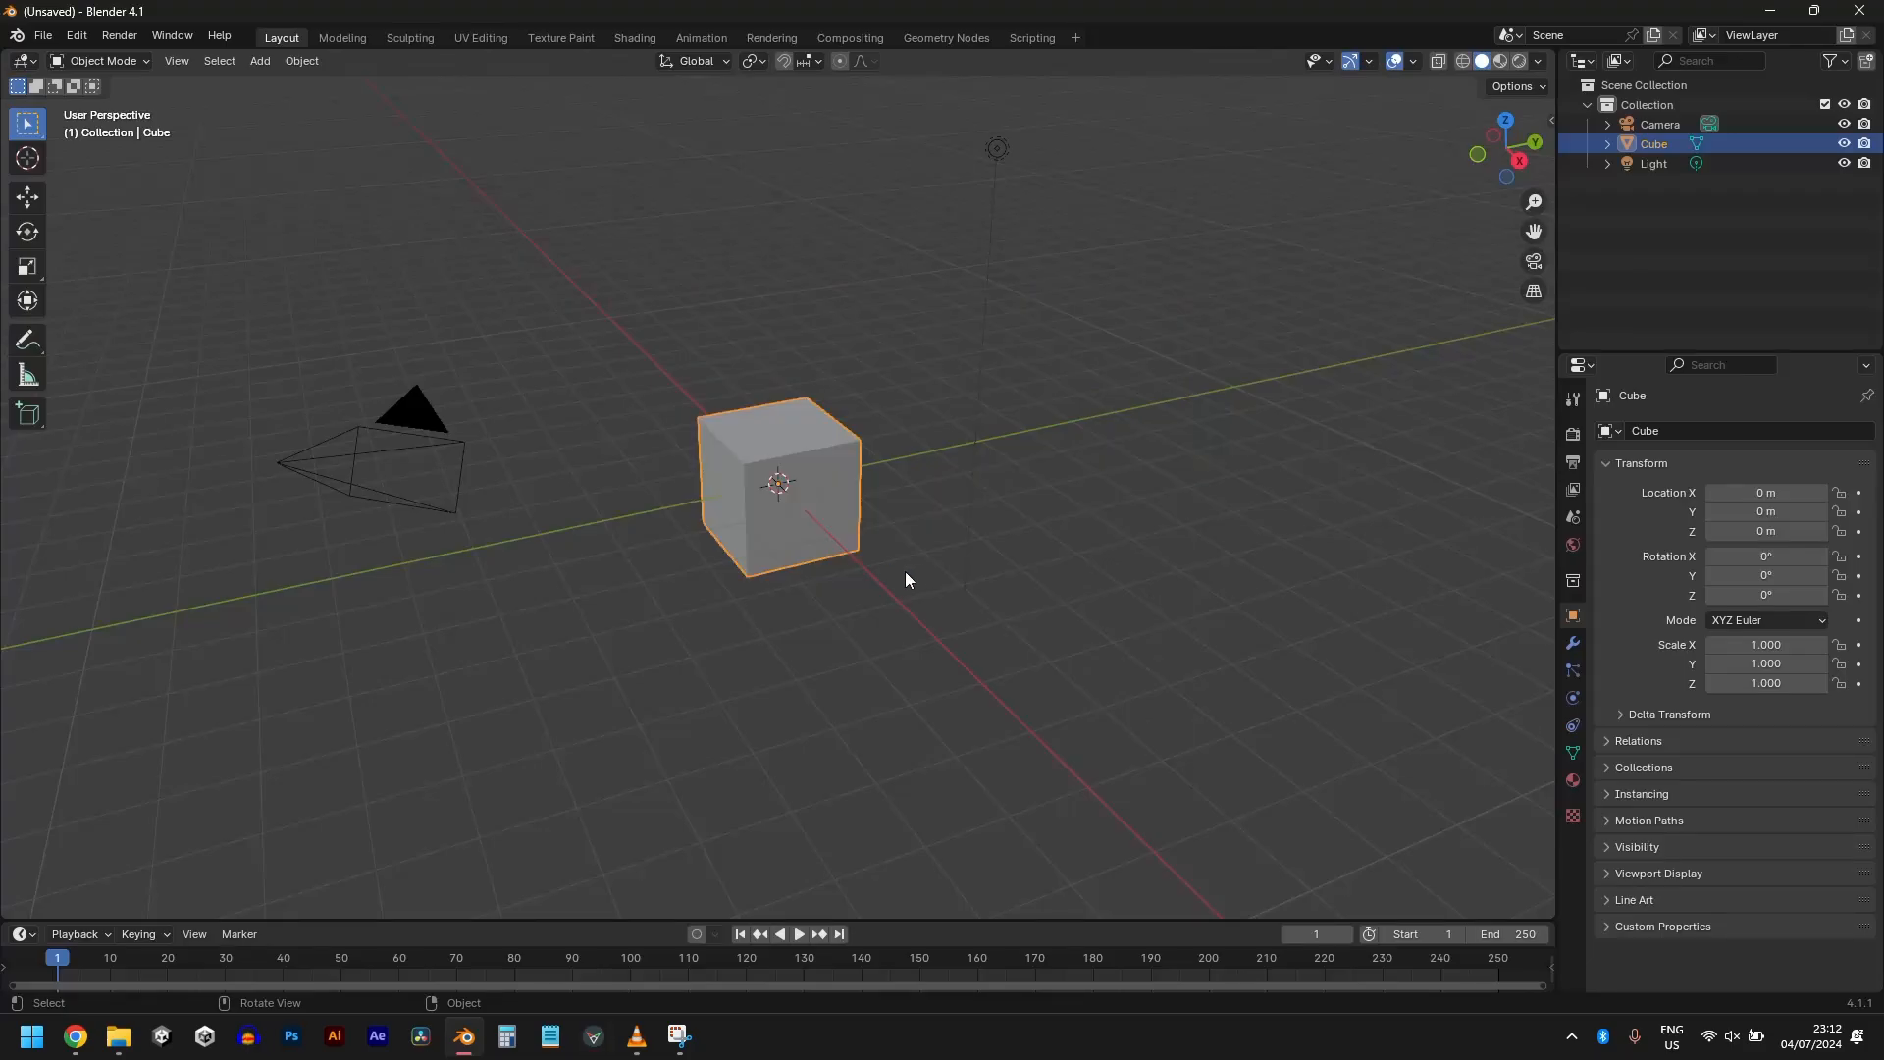
Step: Switch to Blender and delete all the default objects from the scene
key(a)
key(x)
click(921, 556)
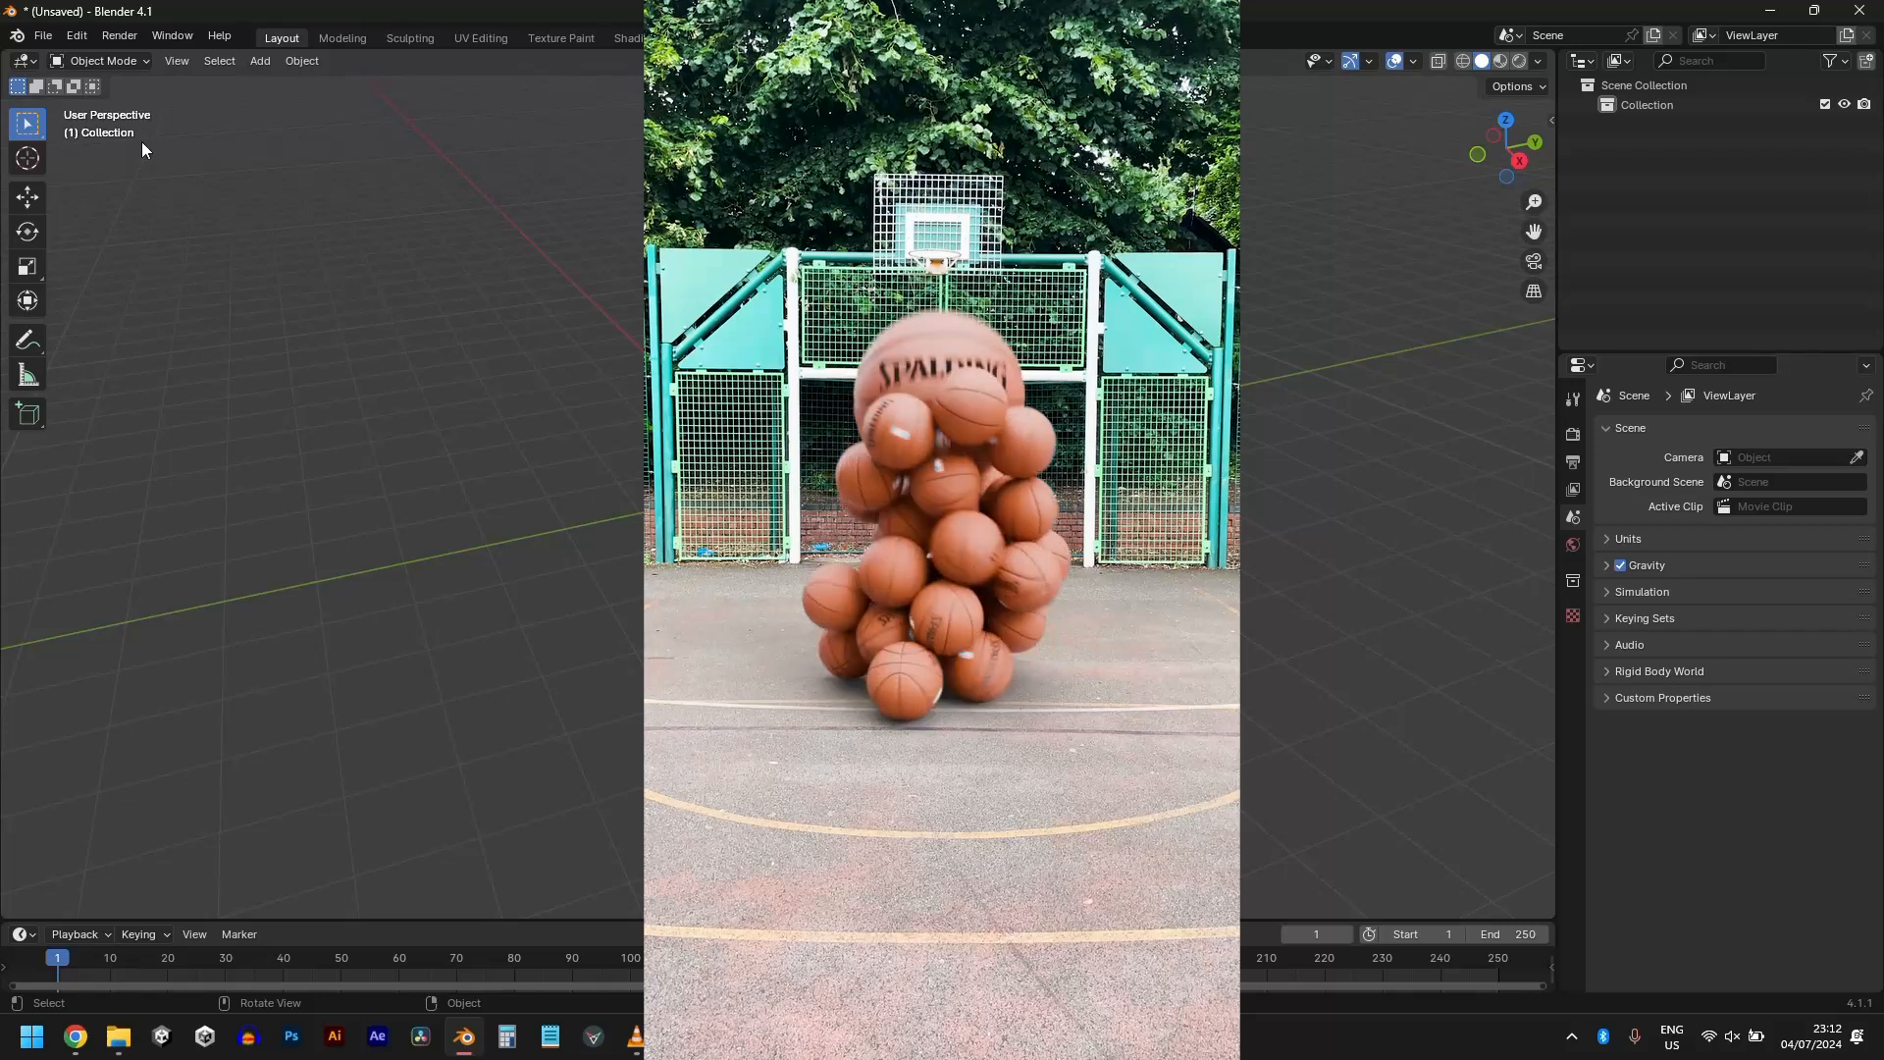
Step: Import the fSpy project VFXDay4.fspy and raise its camera along the Z axis to about 2.06 m
click(46, 36)
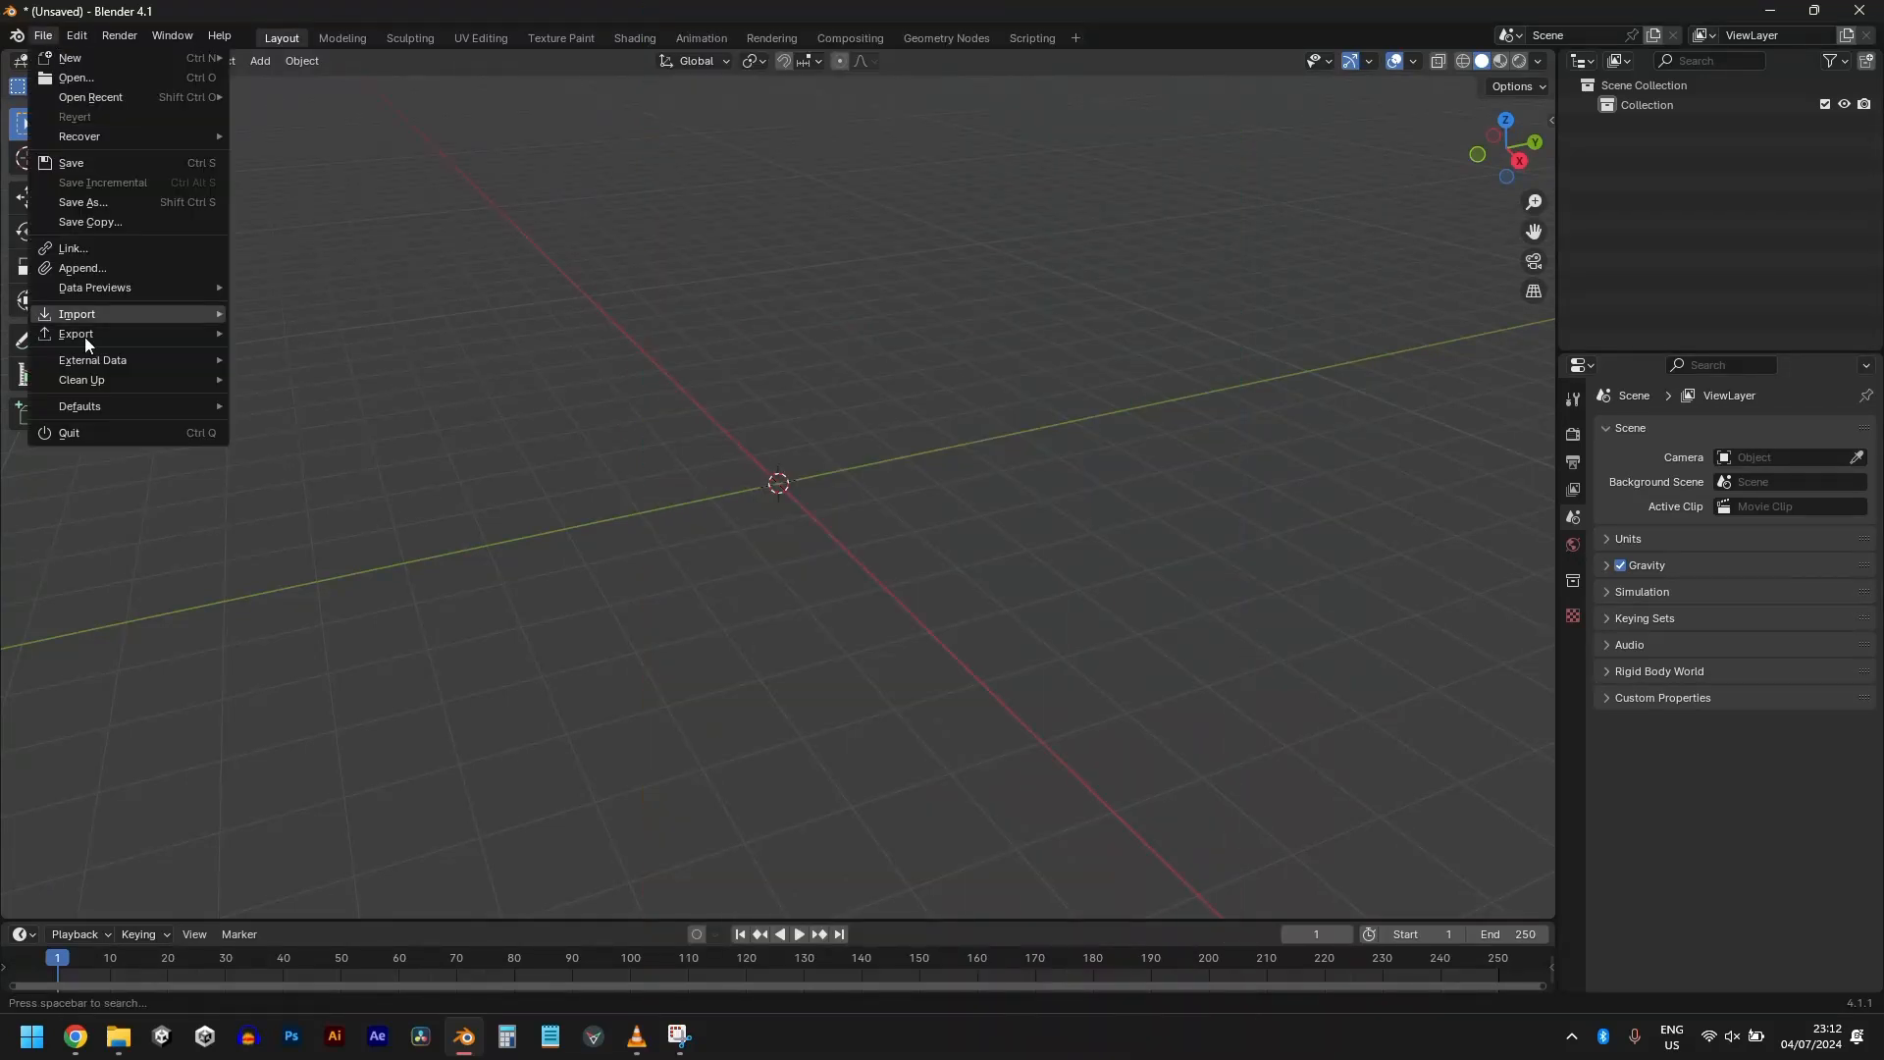
mouse_move(102, 320)
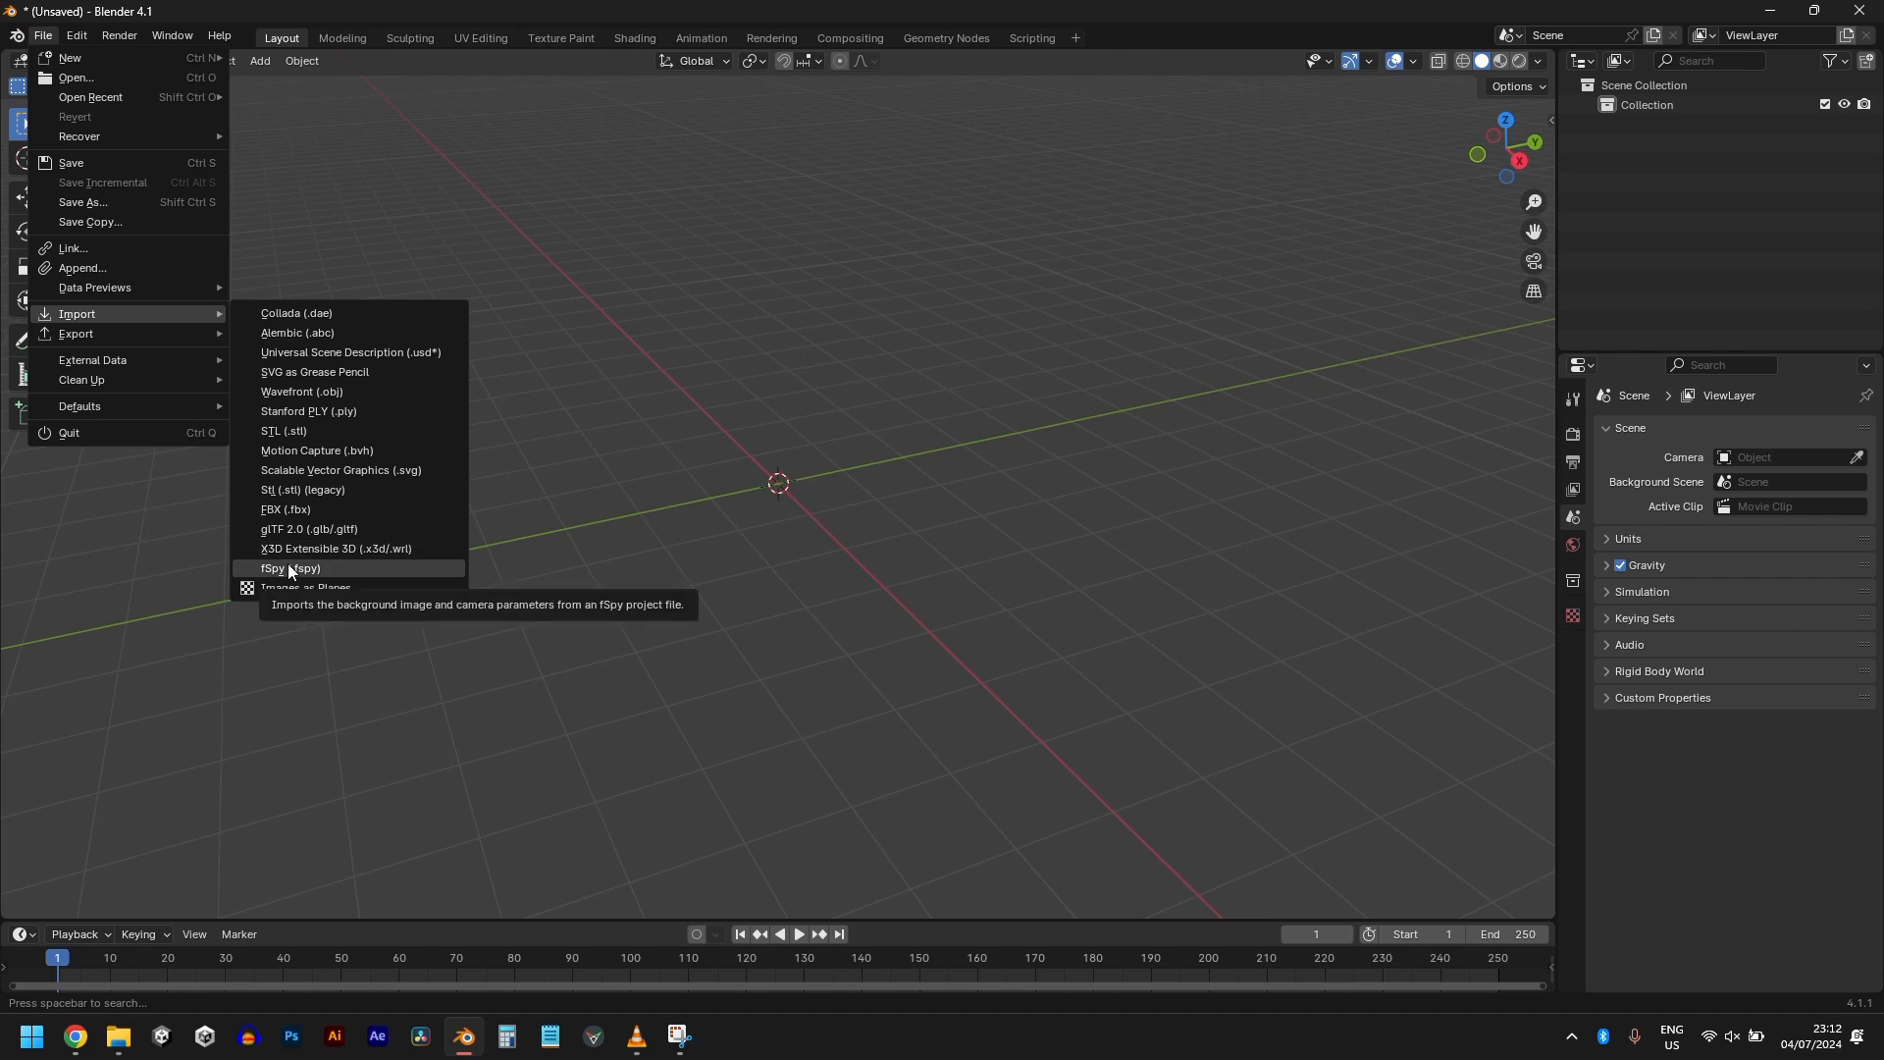
click(371, 567)
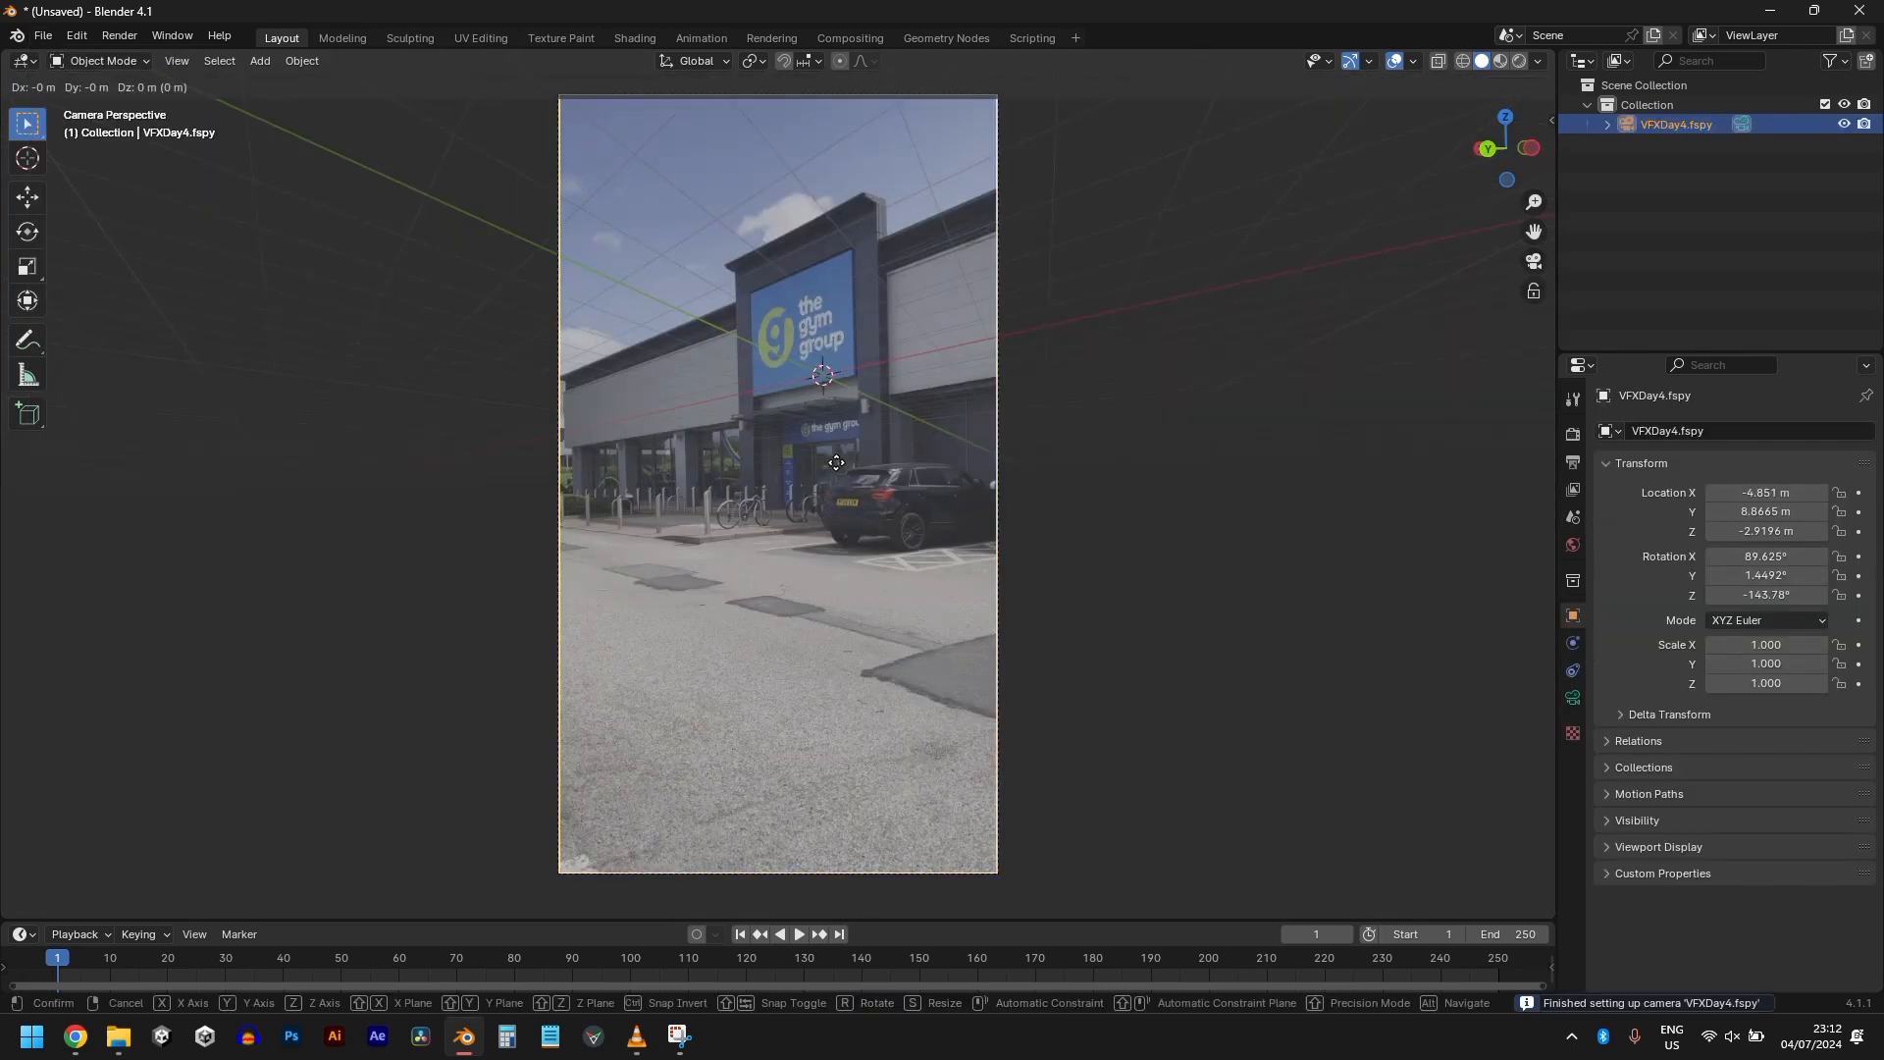
key(z)
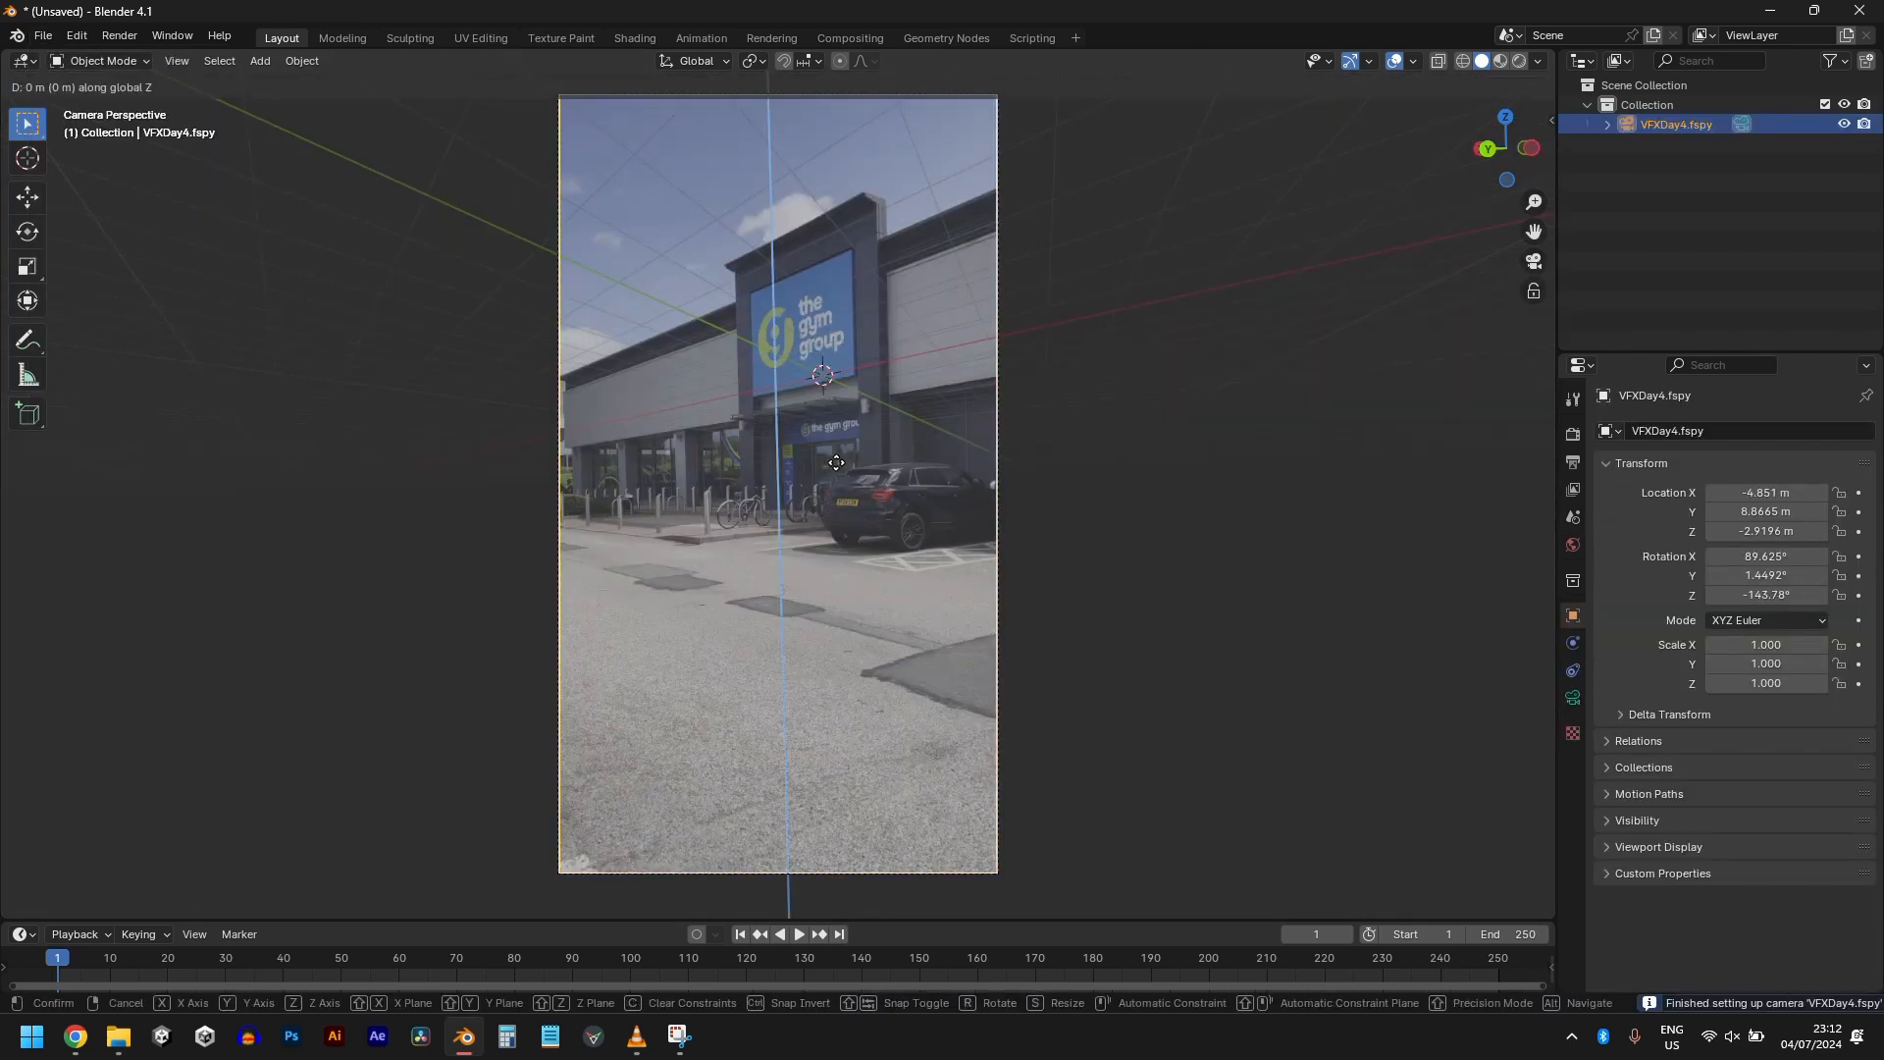
click(856, 161)
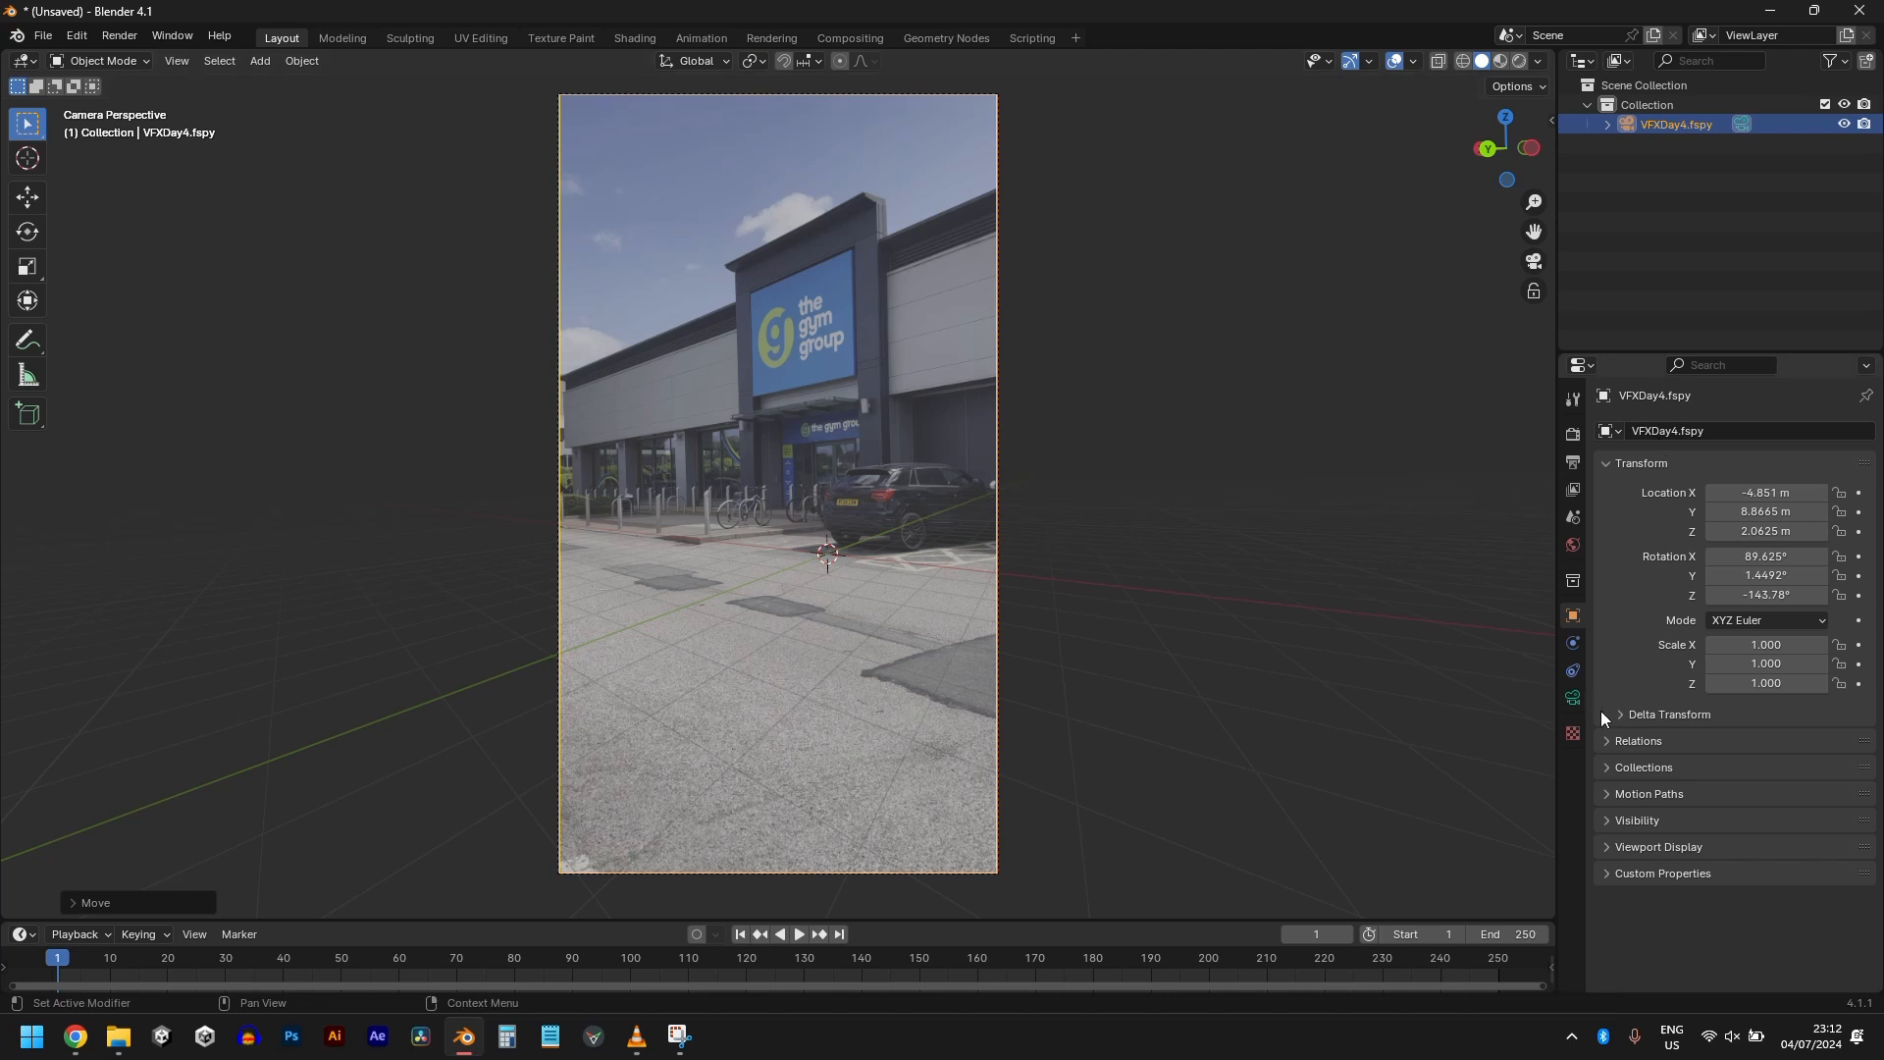
Step: Set the opacity of the camera's background image to 1.000
click(1572, 698)
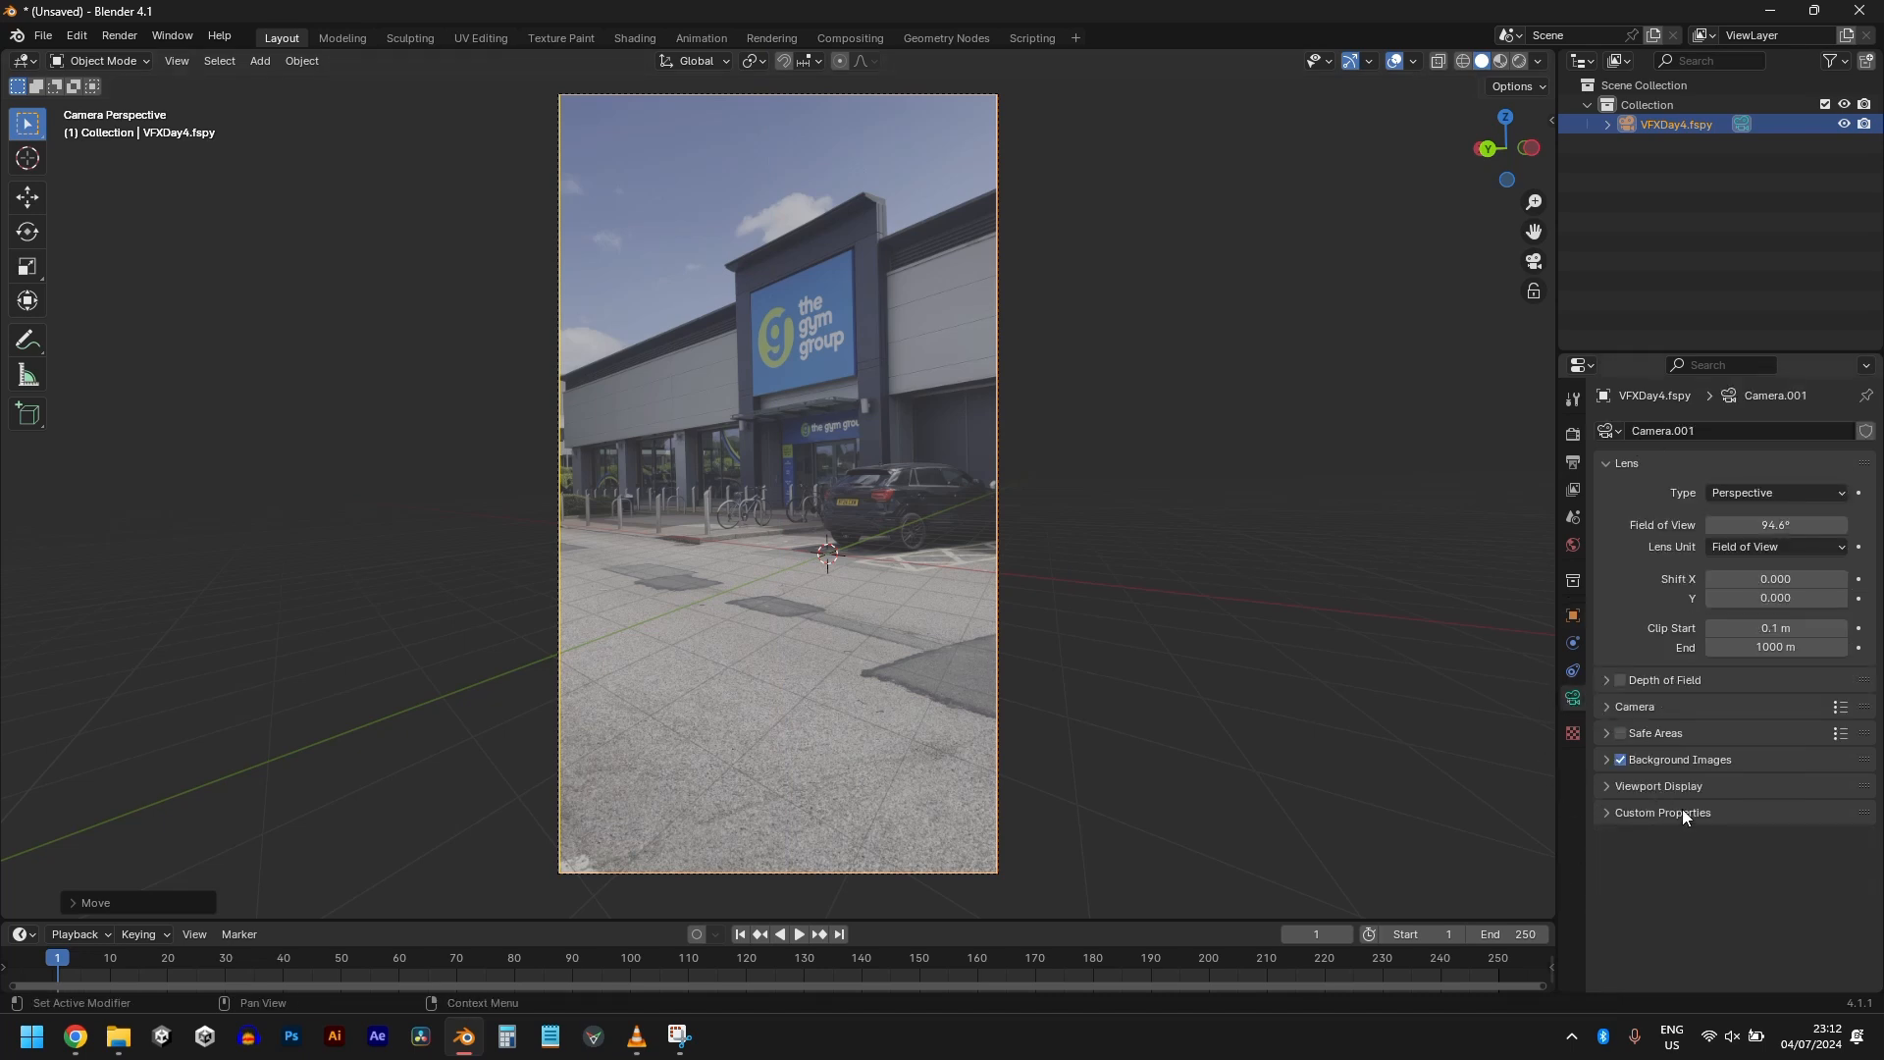
click(1608, 762)
scroll(1606, 767, down, 5)
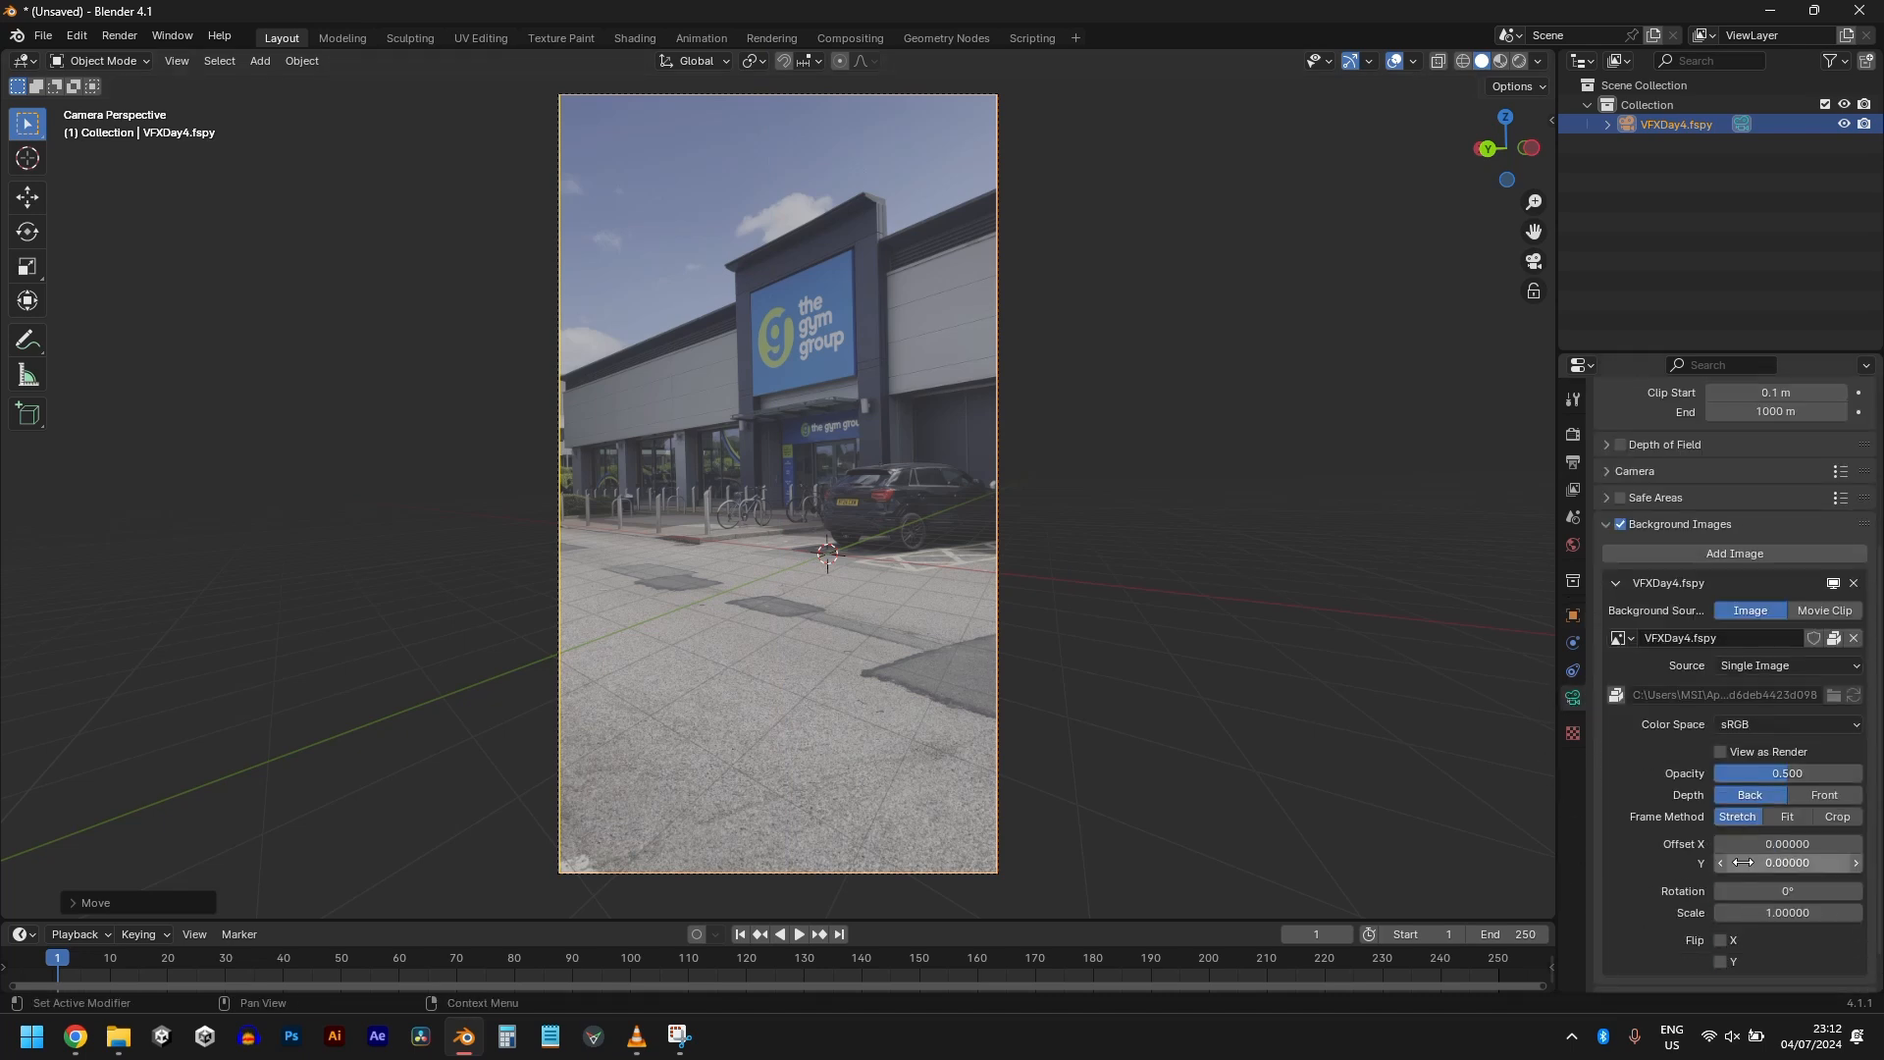
drag(1781, 774, 1866, 780)
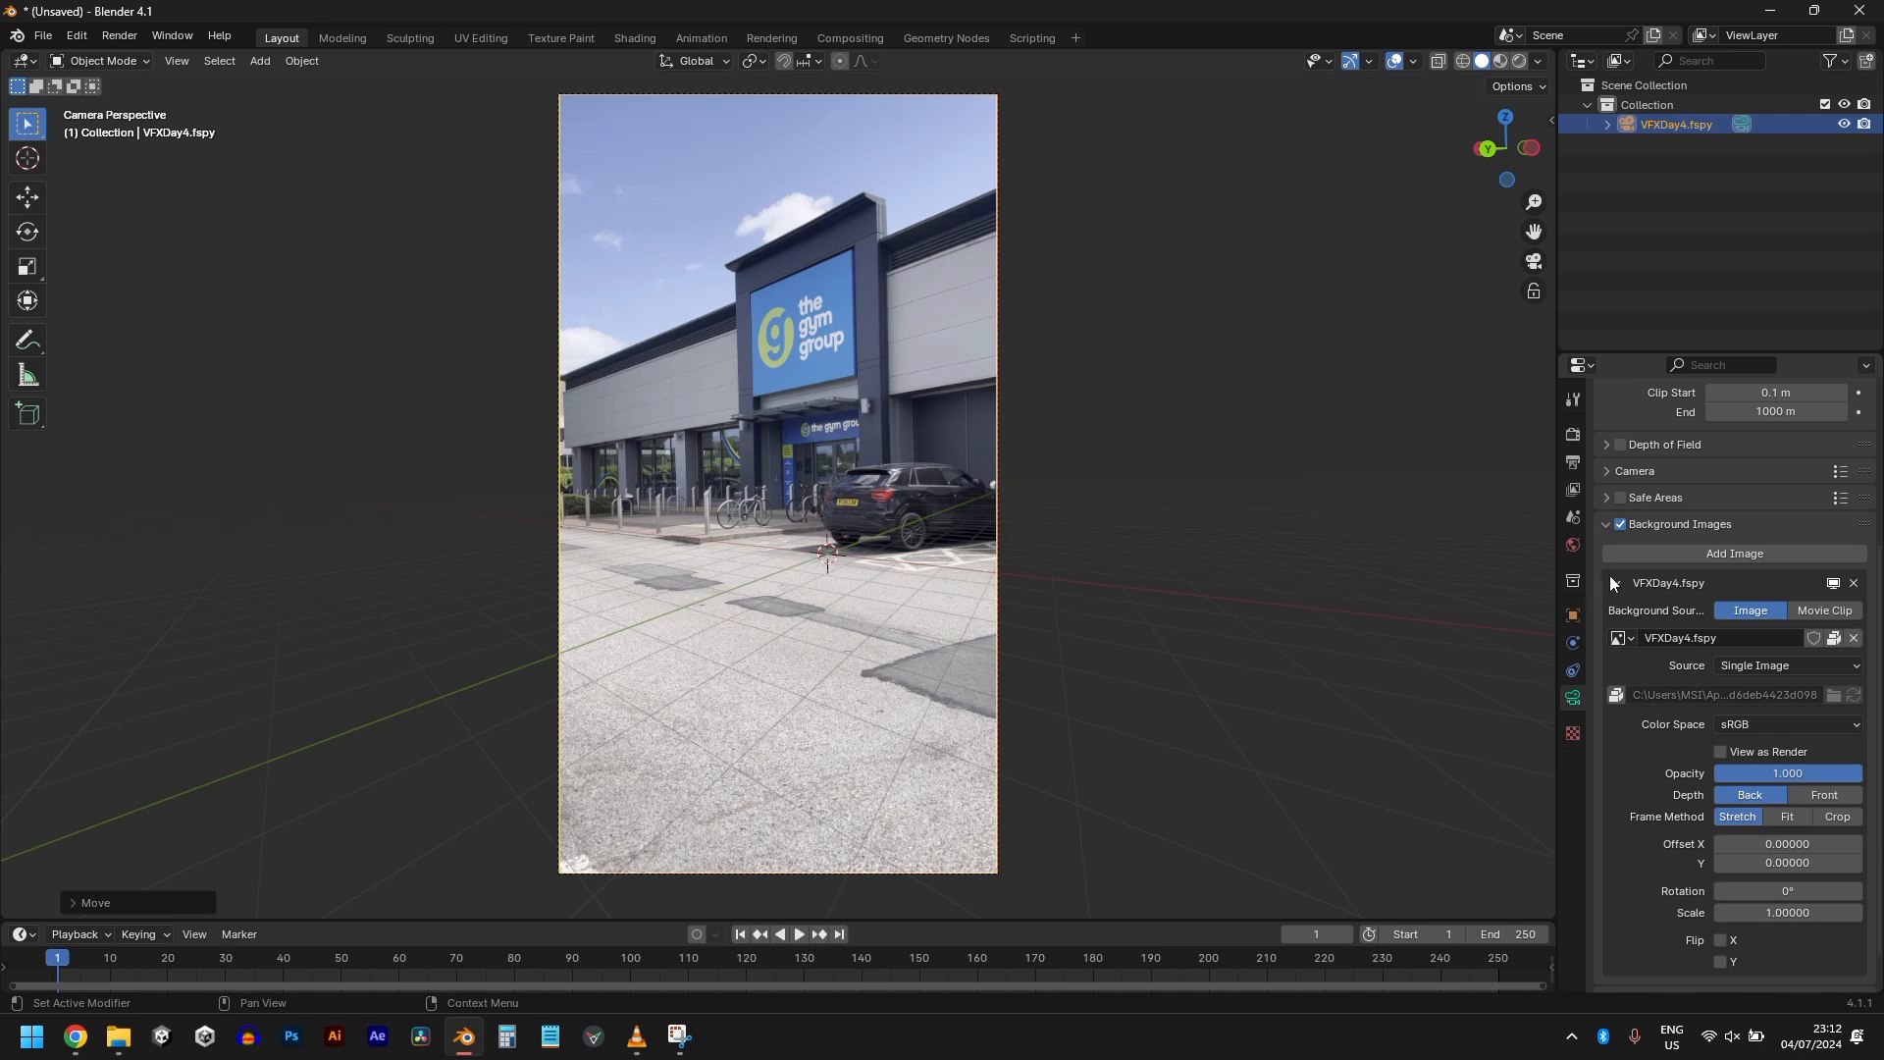
Step: Add a mesh plane at the 3D cursor
key(shift+a)
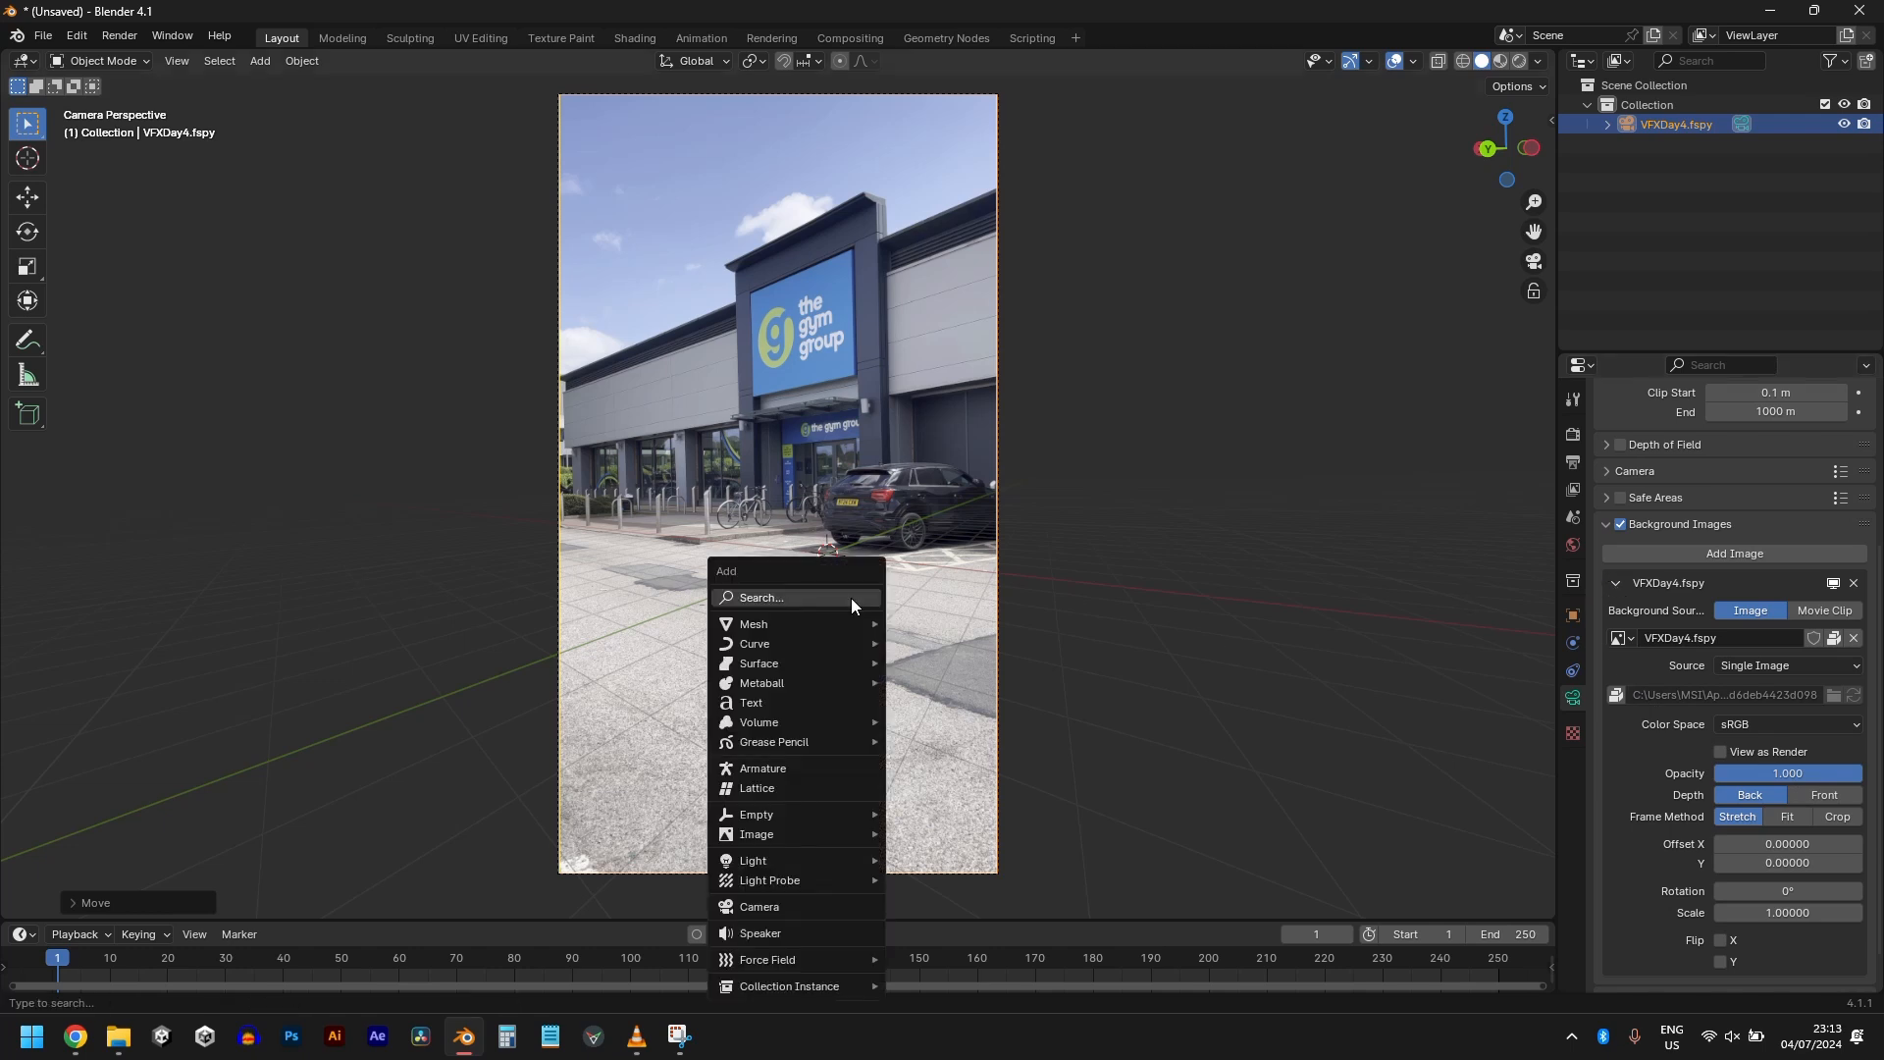
mouse_move(846, 624)
click(963, 626)
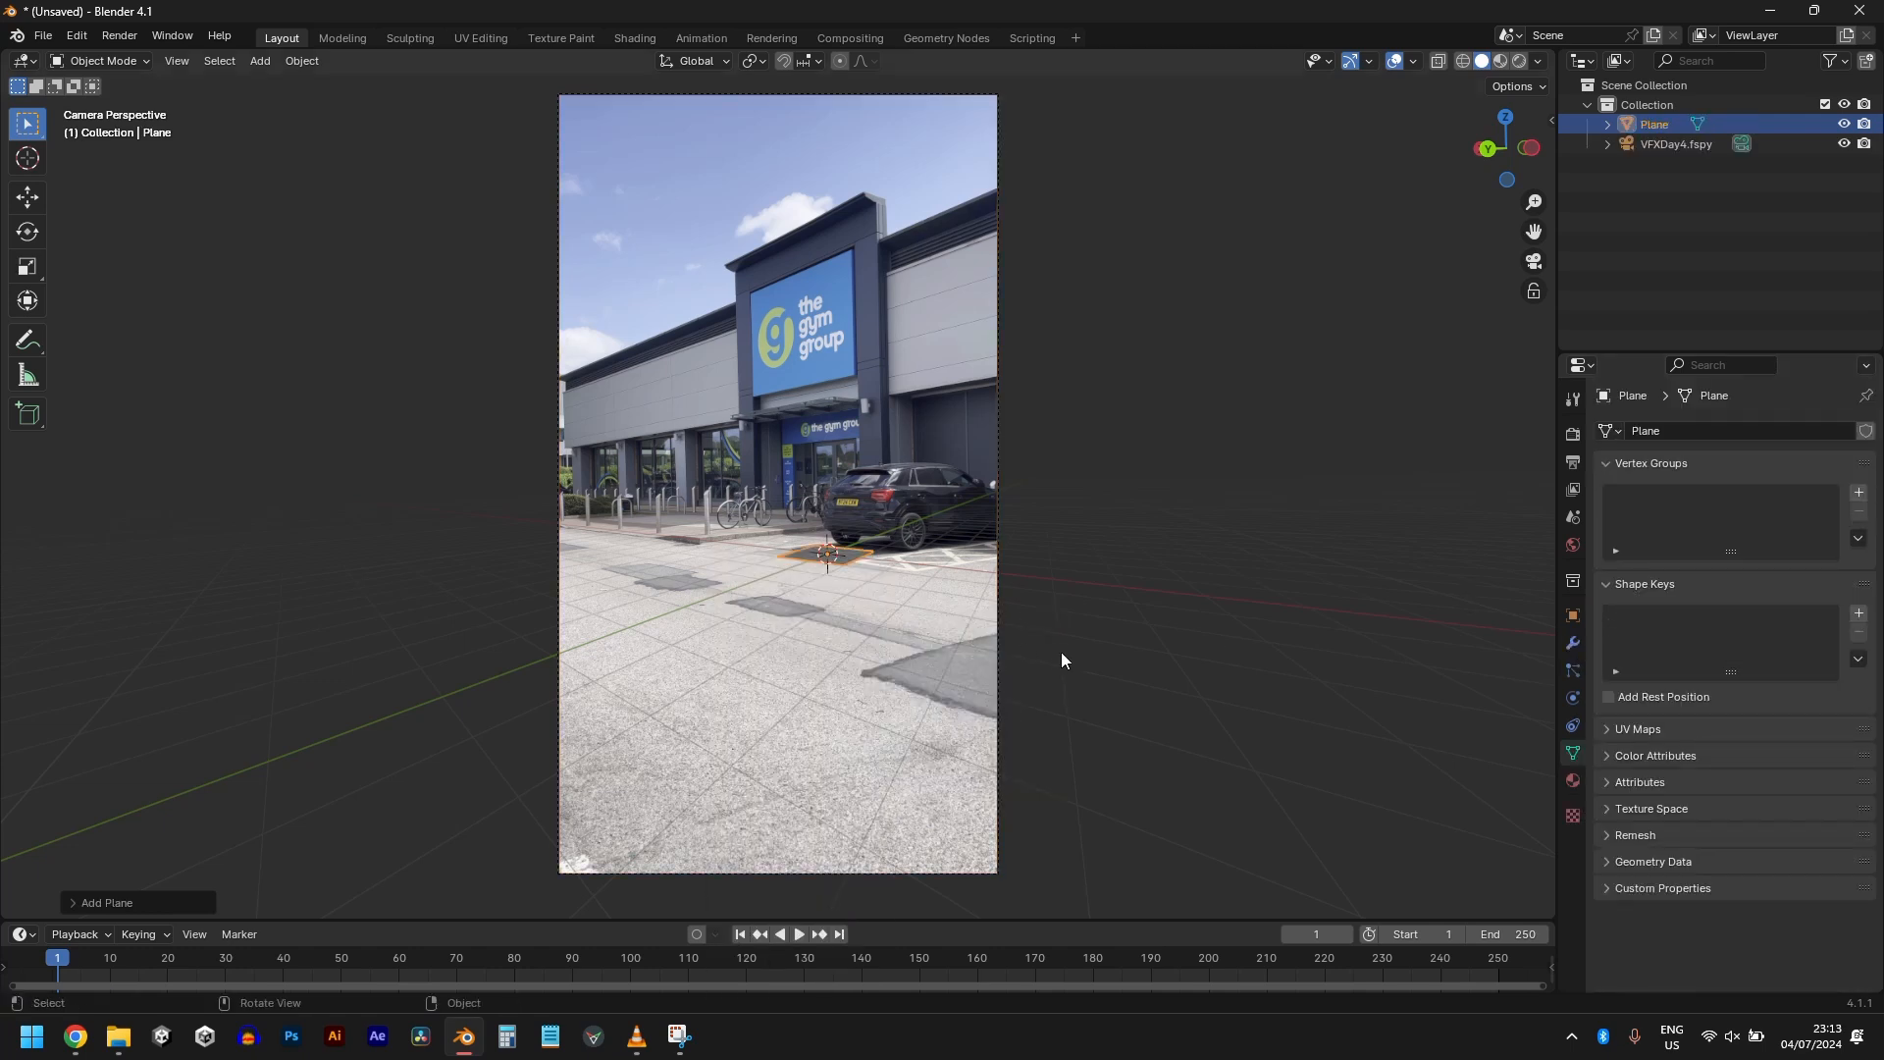
Step: Stretch the plane into a long strip along the Y axis and move it along Y toward the foreground
click(28, 197)
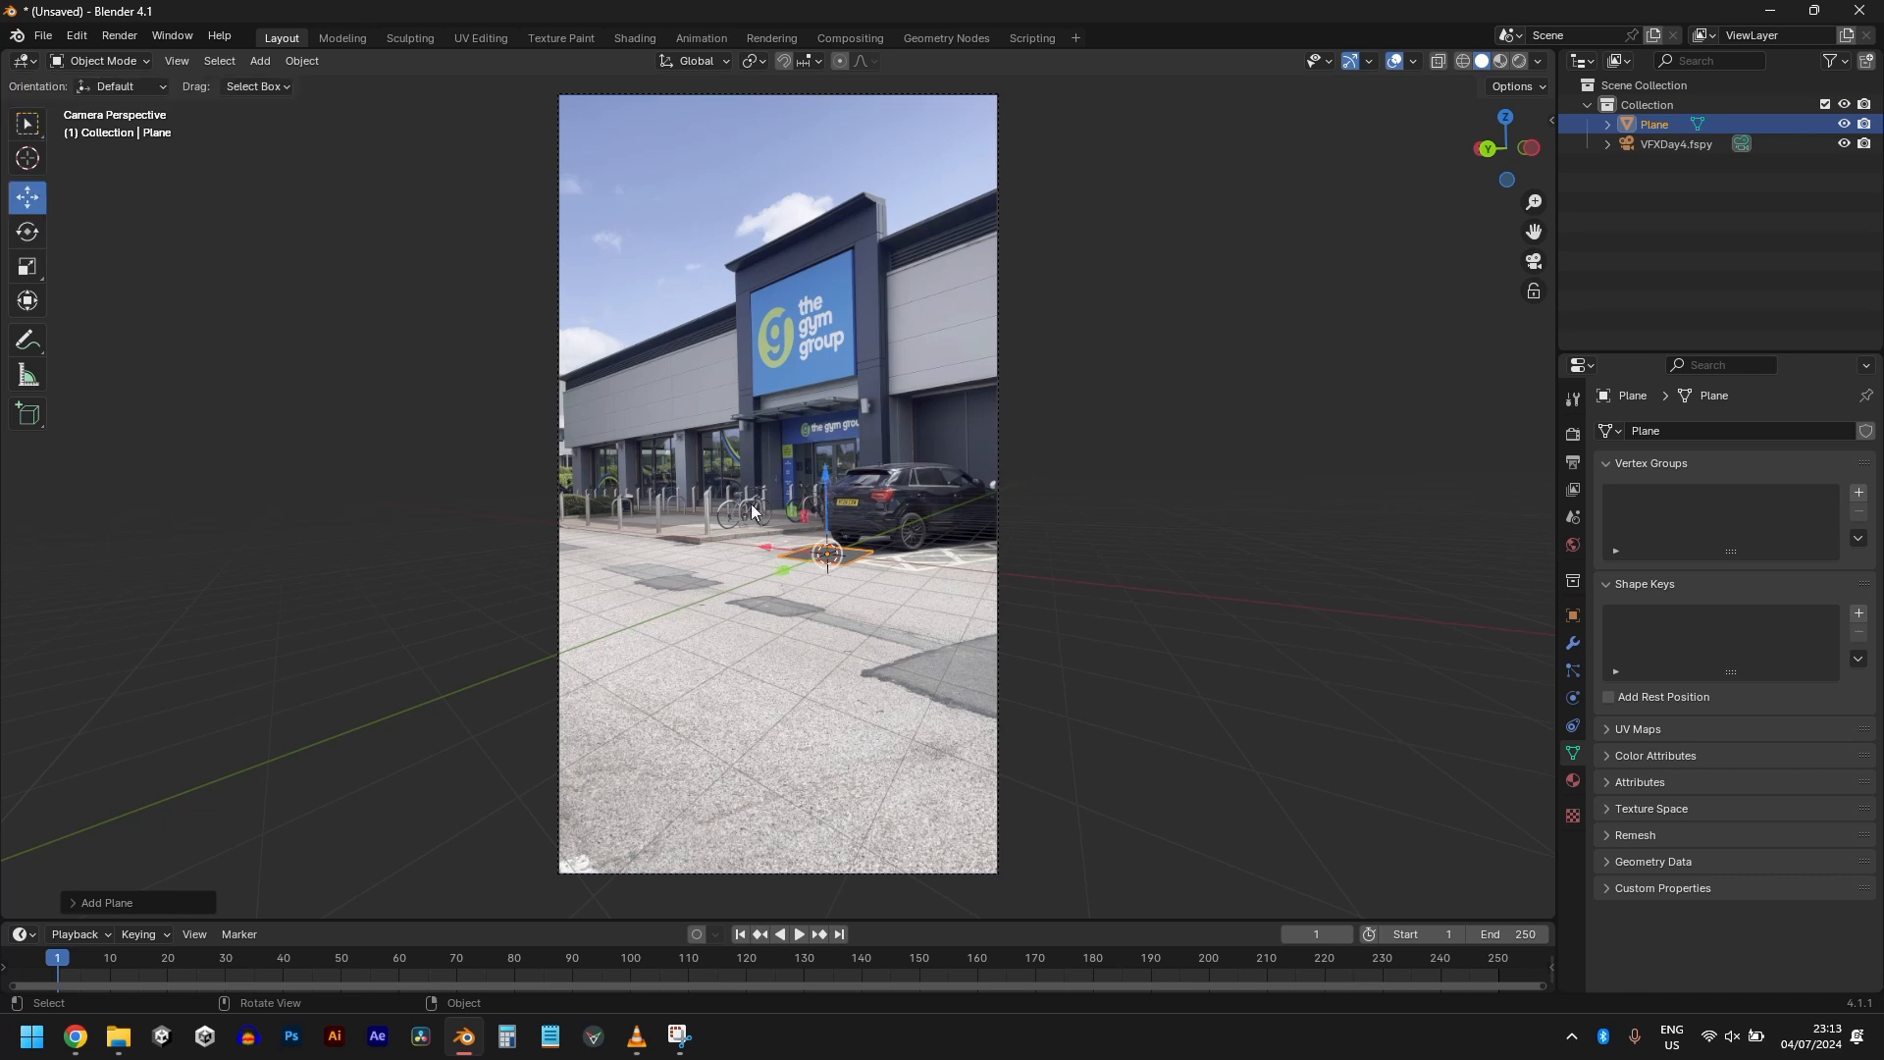
key(s)
key(y)
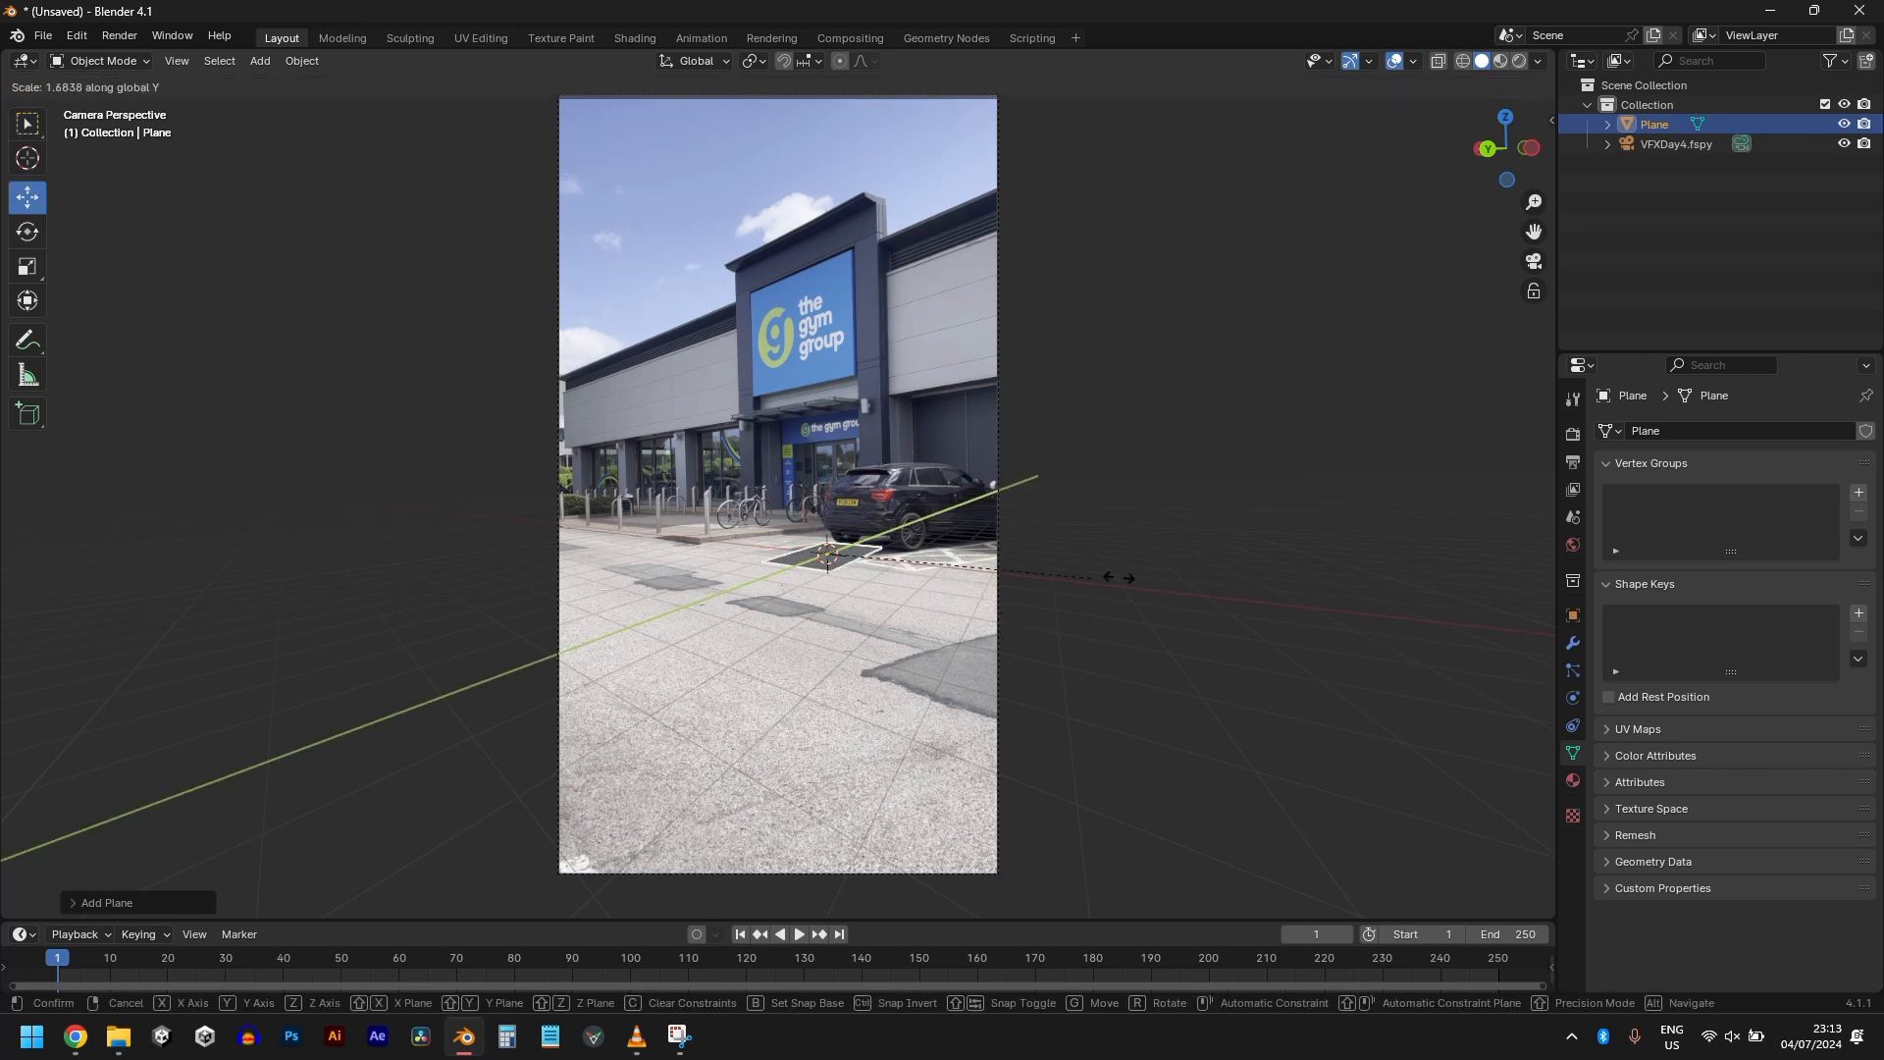
click(47, 583)
drag(772, 575, 725, 624)
Step: Widen the ground plane along X until it covers the paved foreground and shift it about 3.3 m along X
key(s)
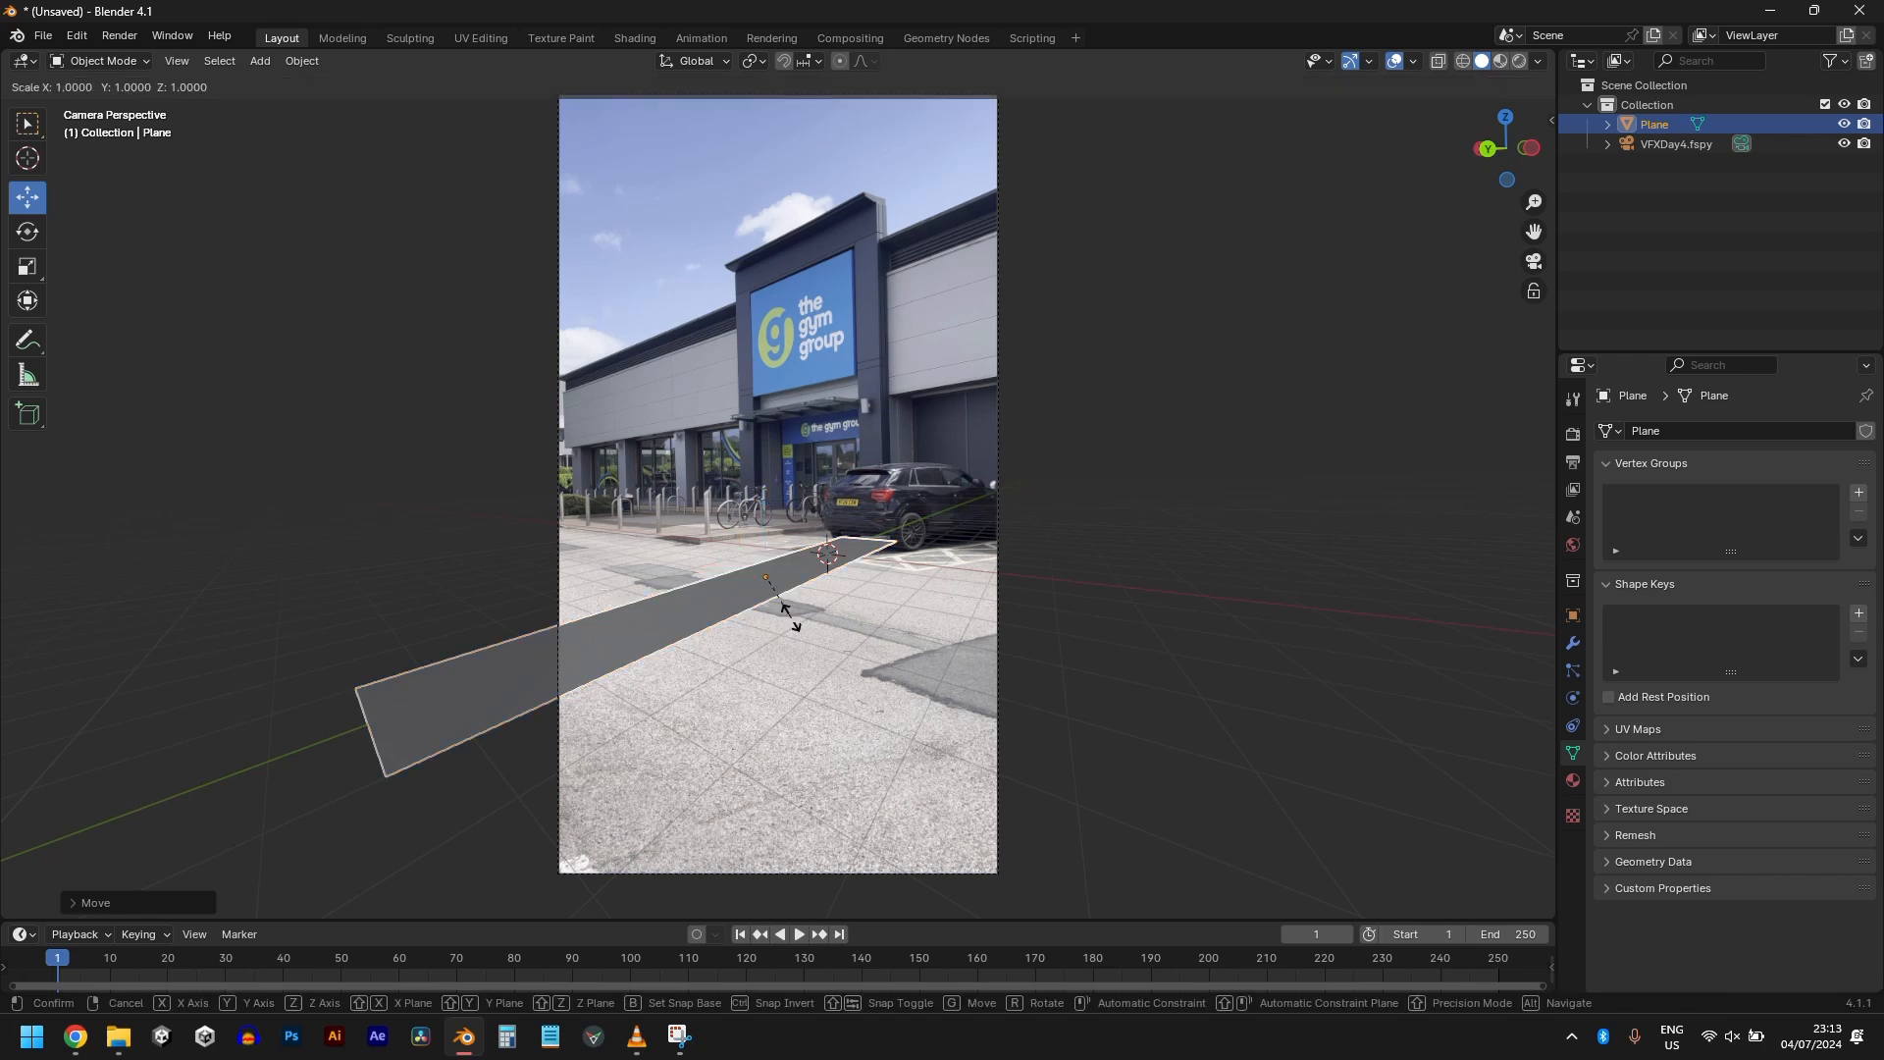
key(x)
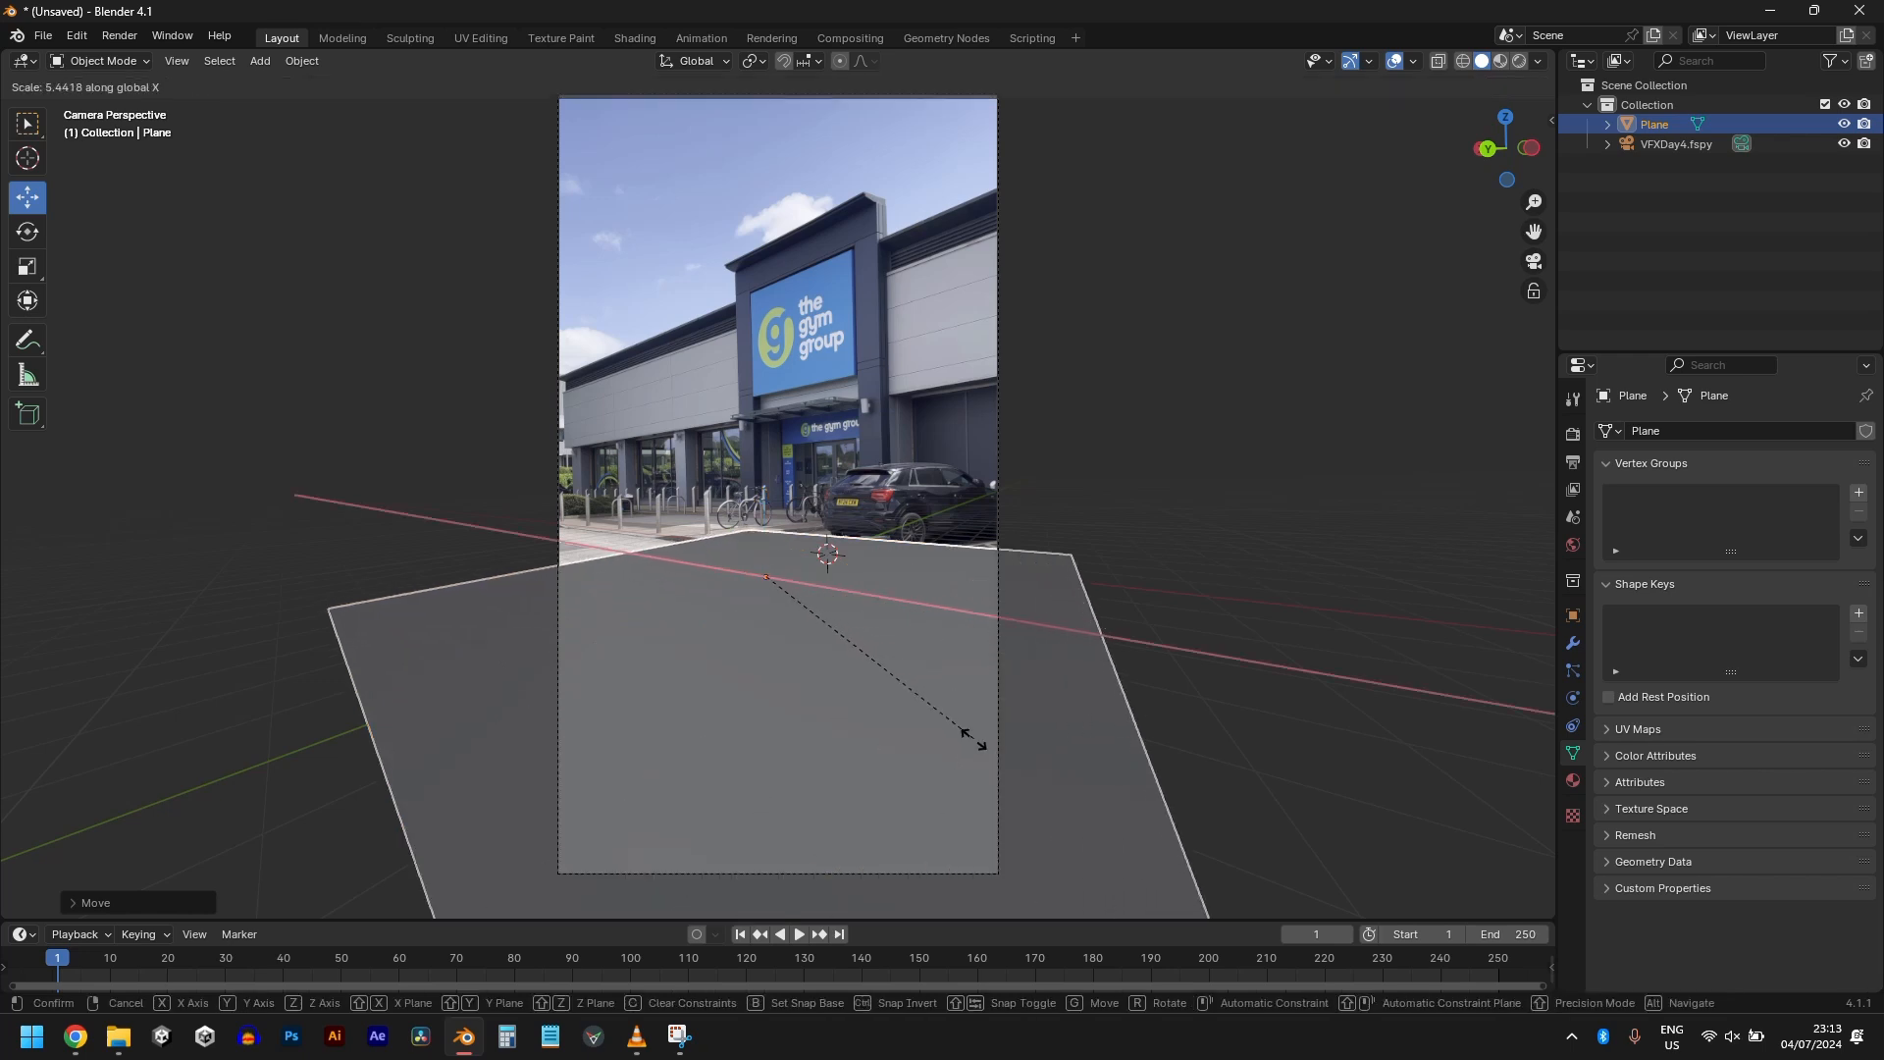
click(1114, 790)
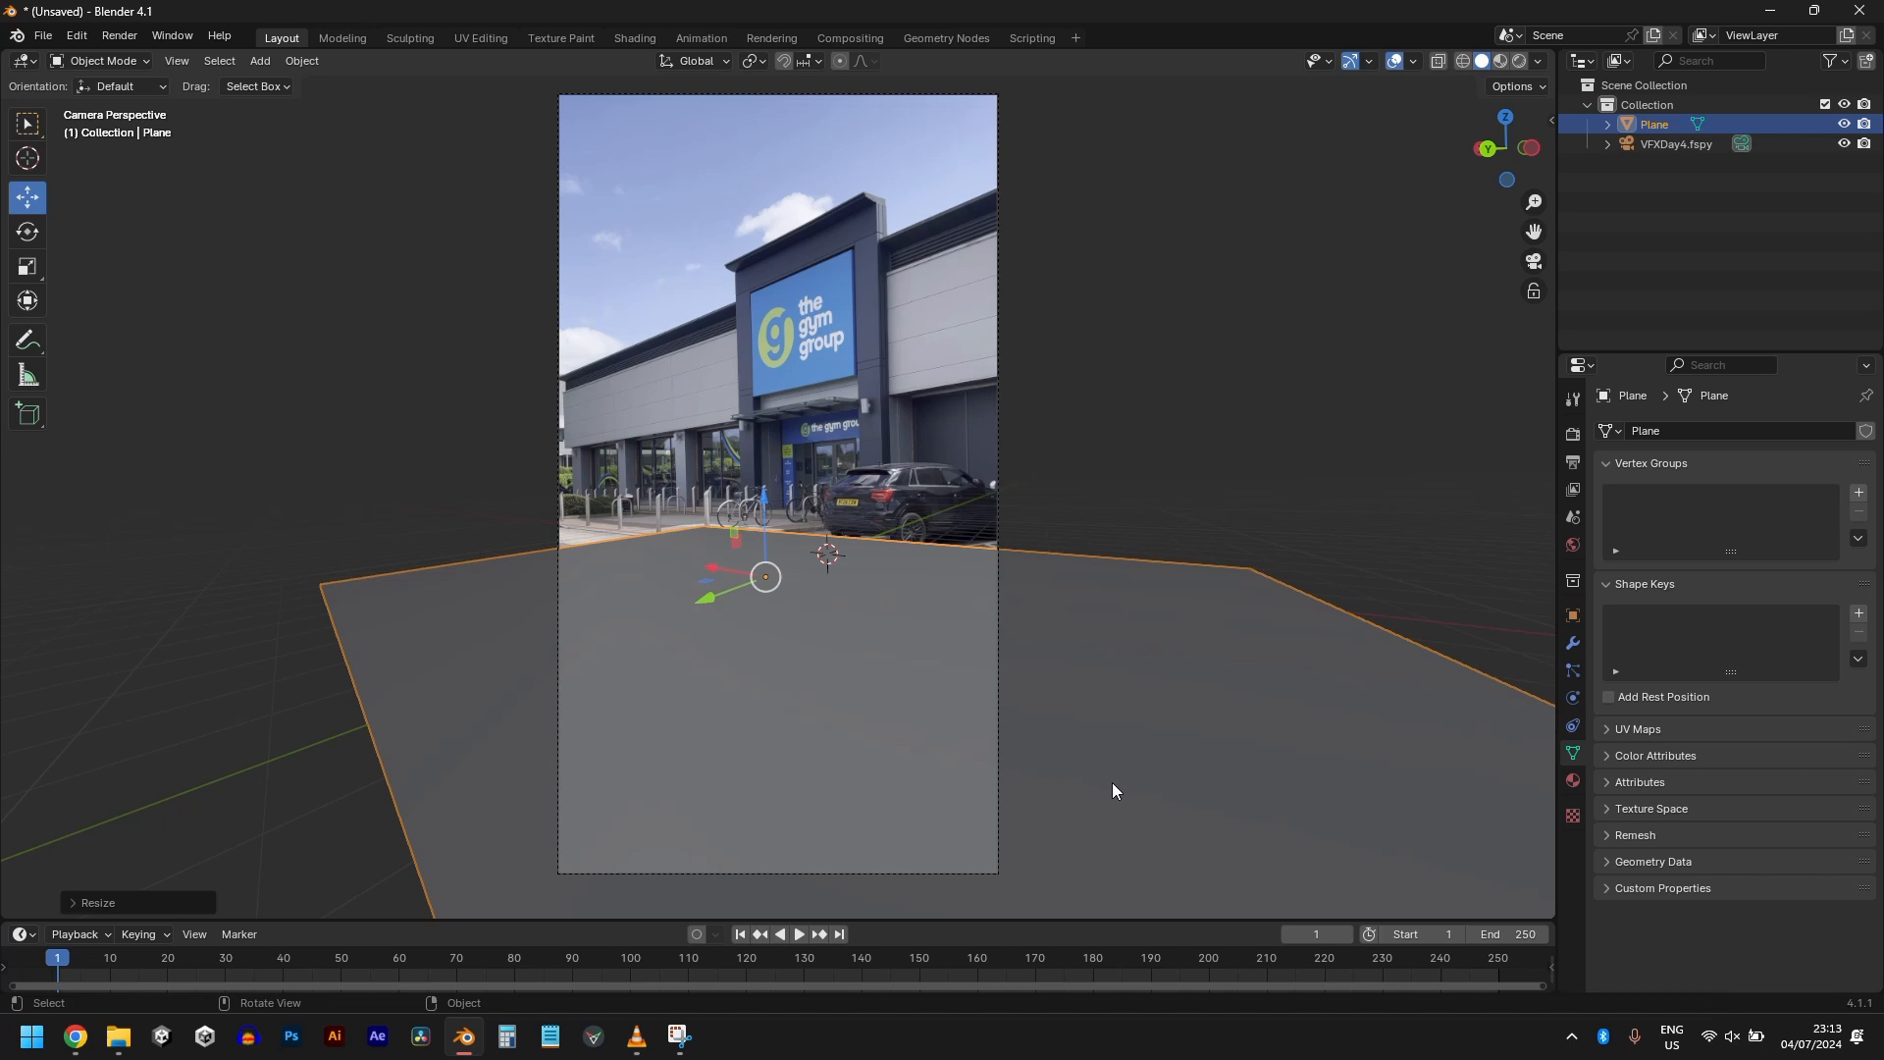
key(g)
key(x)
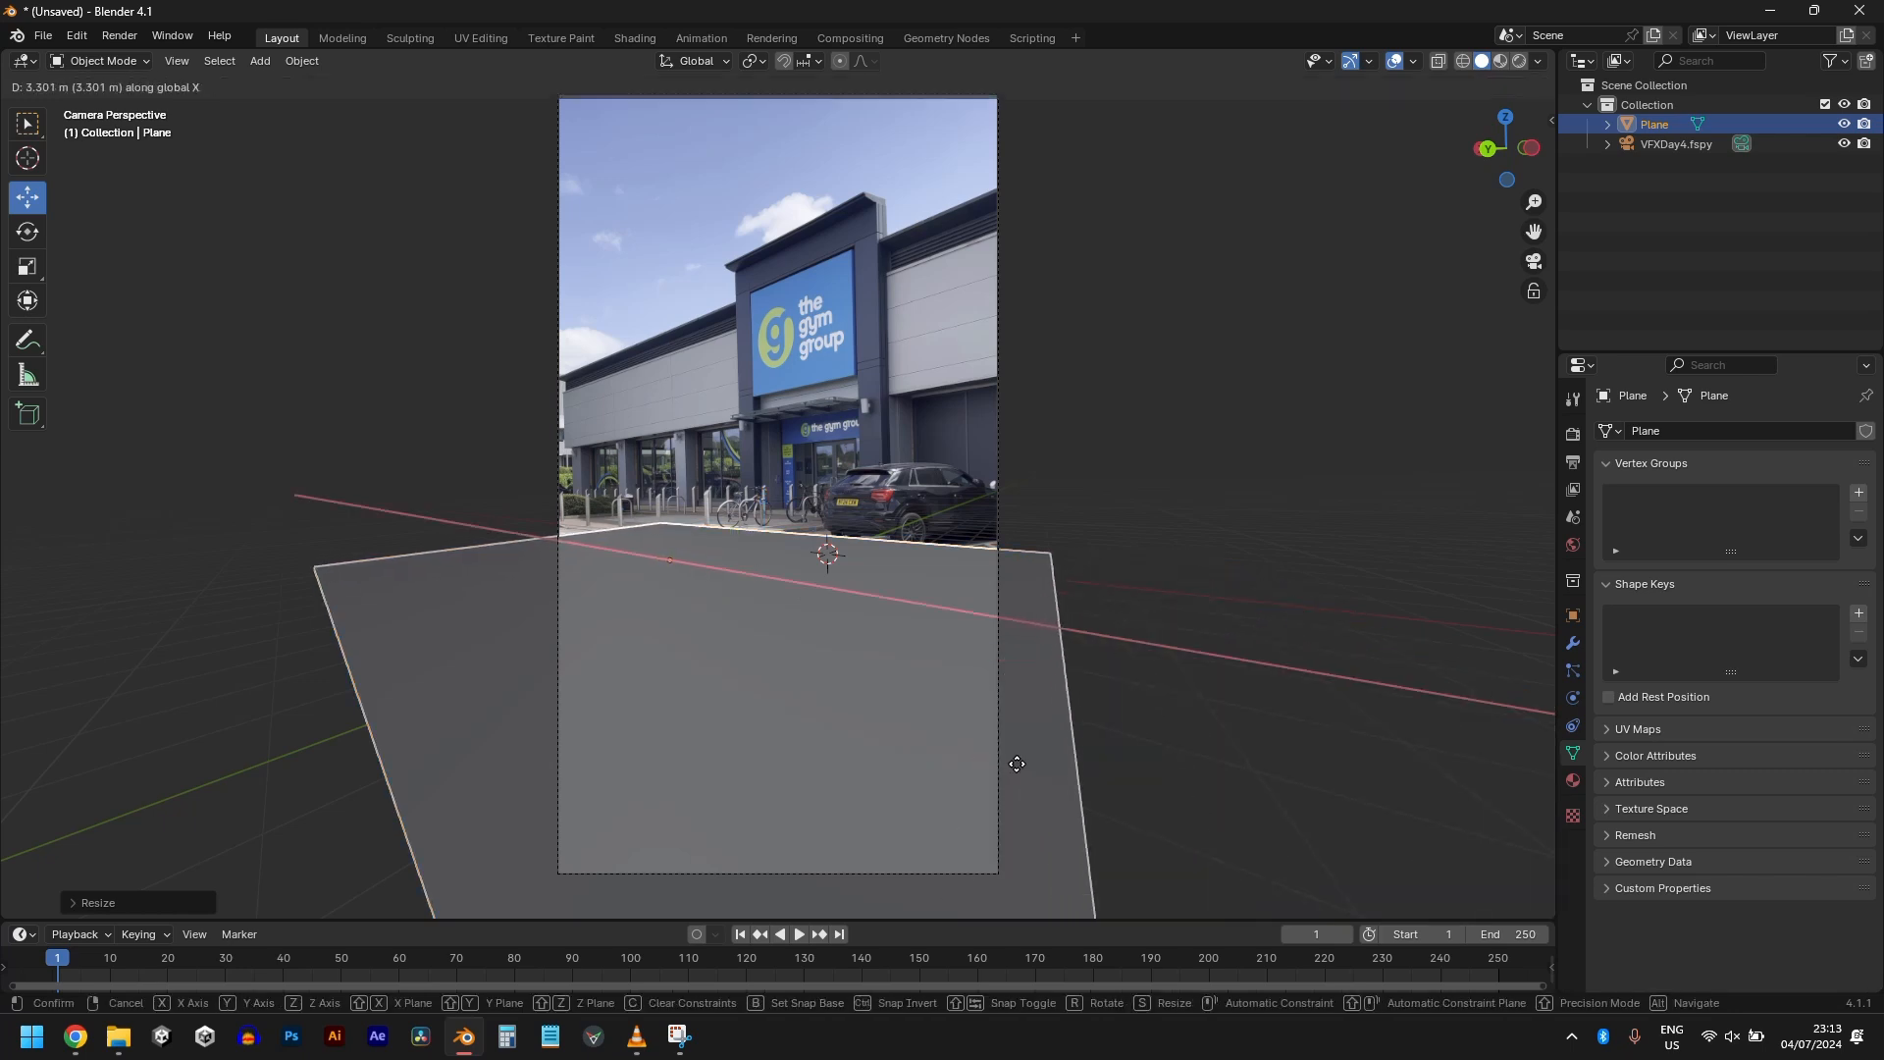
click(1016, 763)
Step: Add a mesh cube at the 3D cursor and raise its geometry 1 m along Z in Edit Mode
key(shift+a)
mouse_move(820, 634)
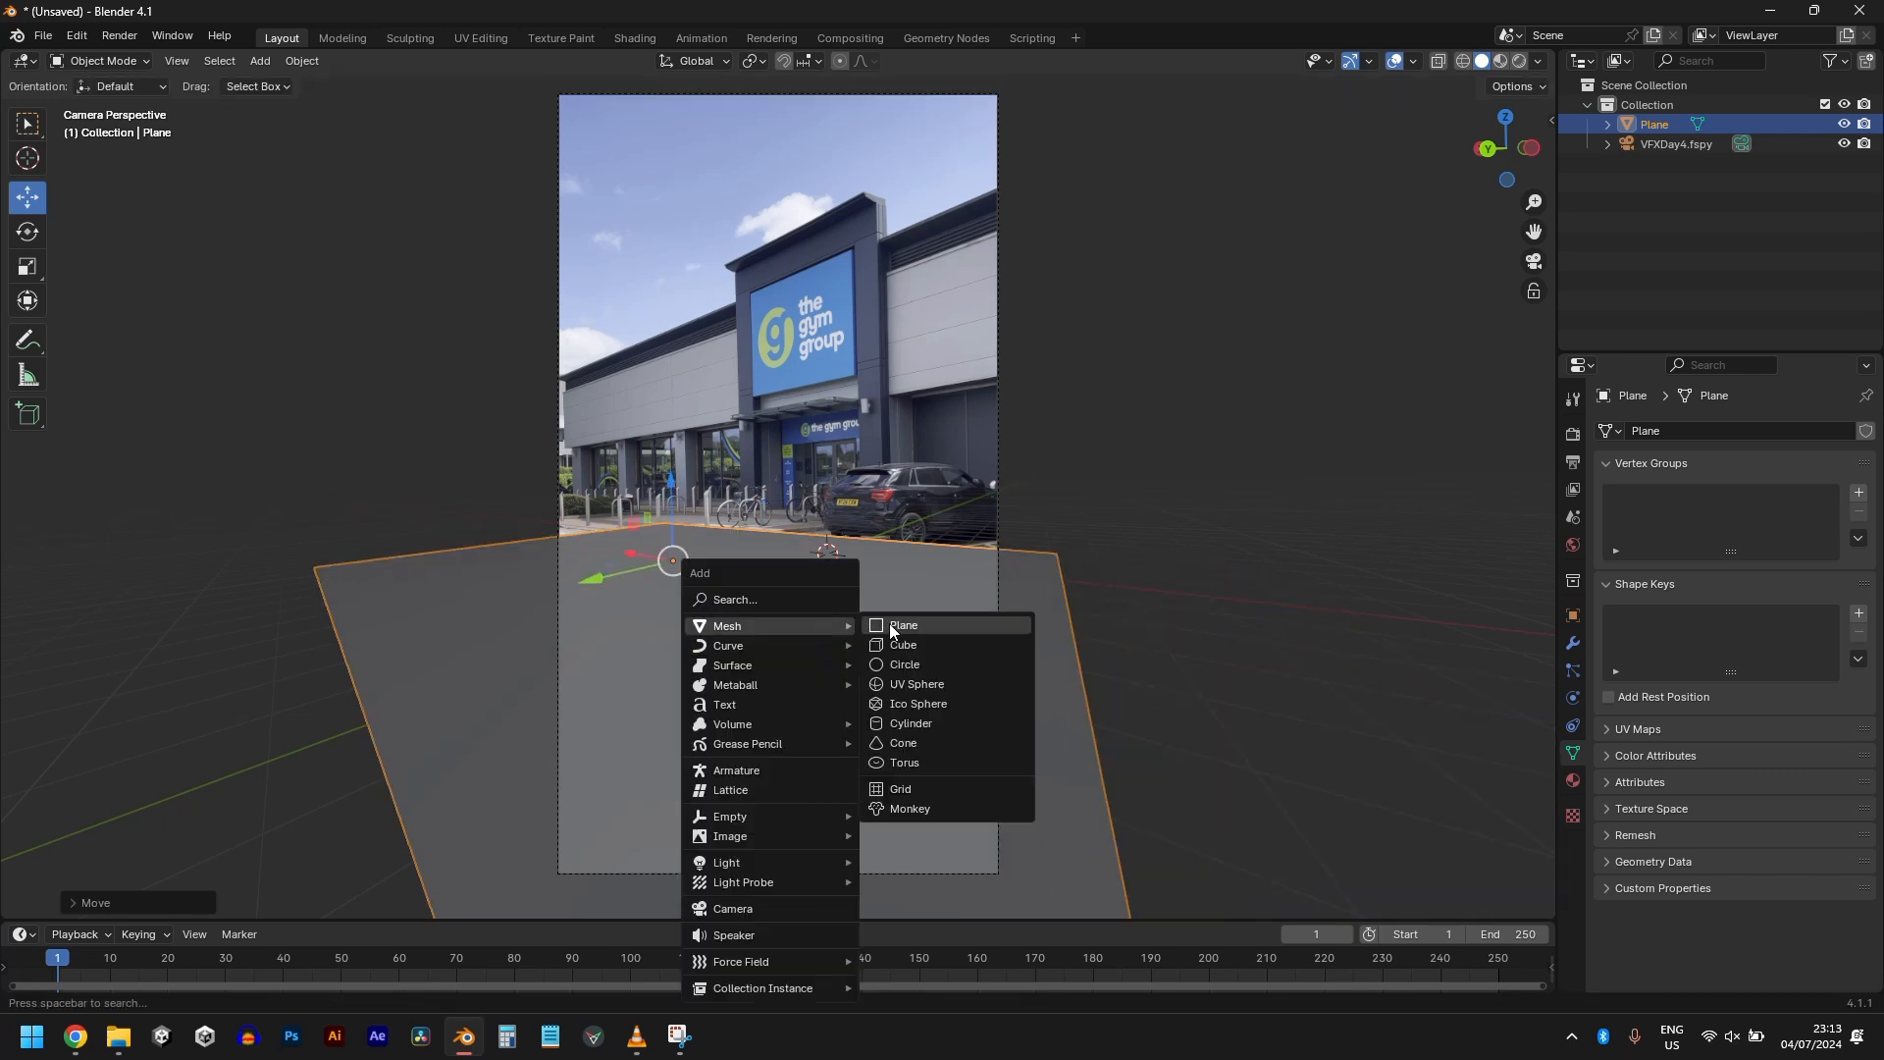
click(908, 644)
key(Tab)
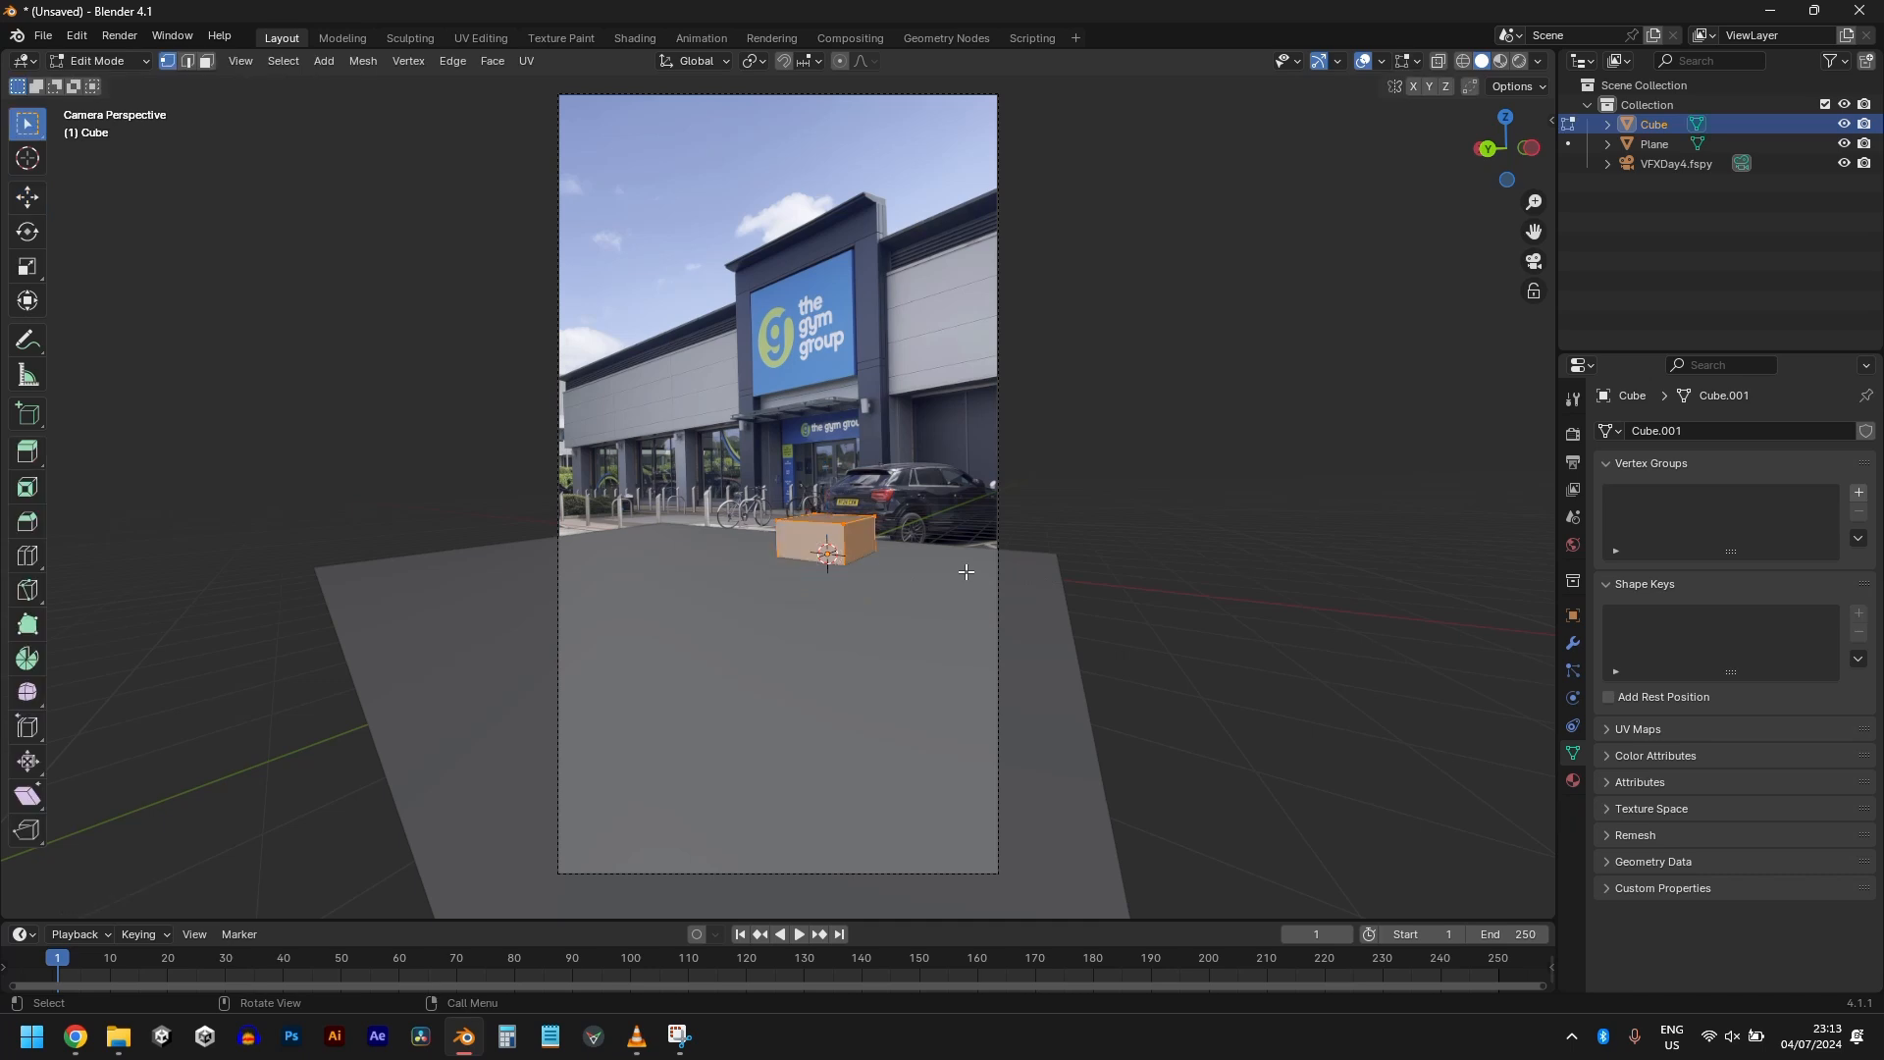
text(gz1 m)
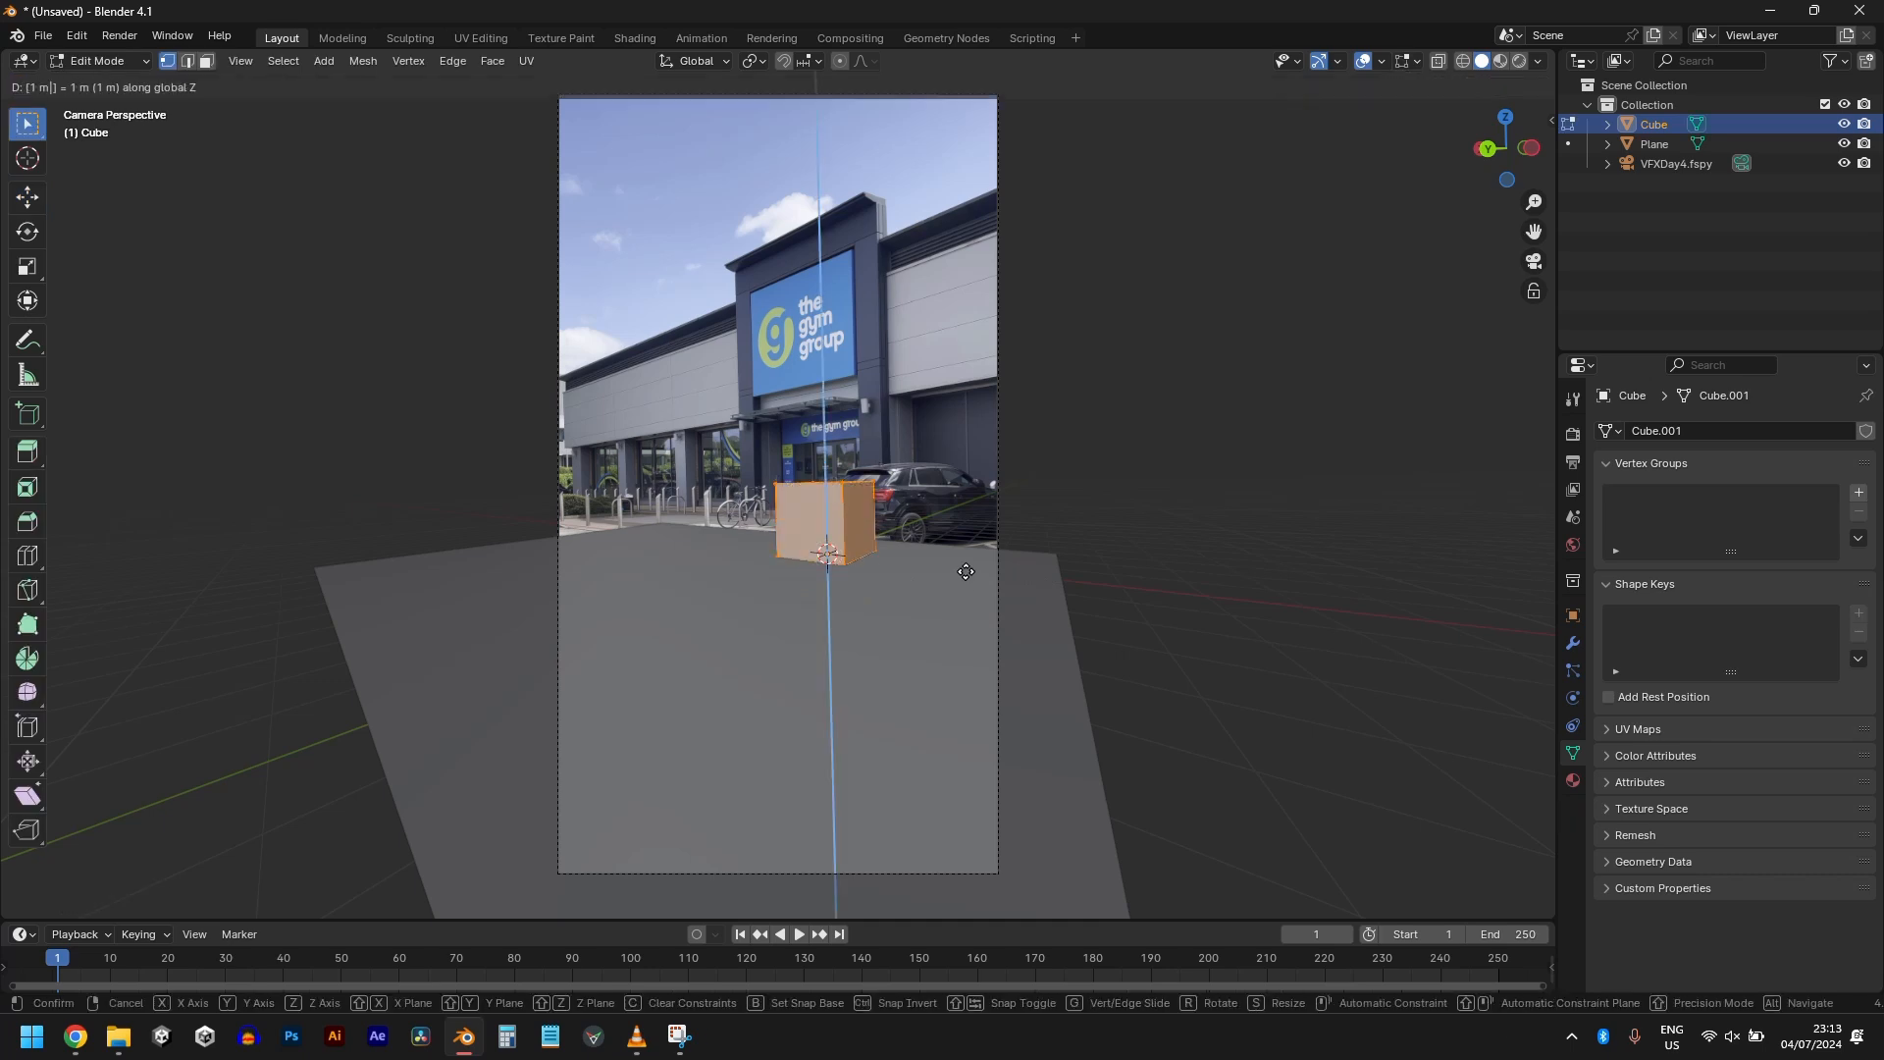
key(Return)
key(Tab)
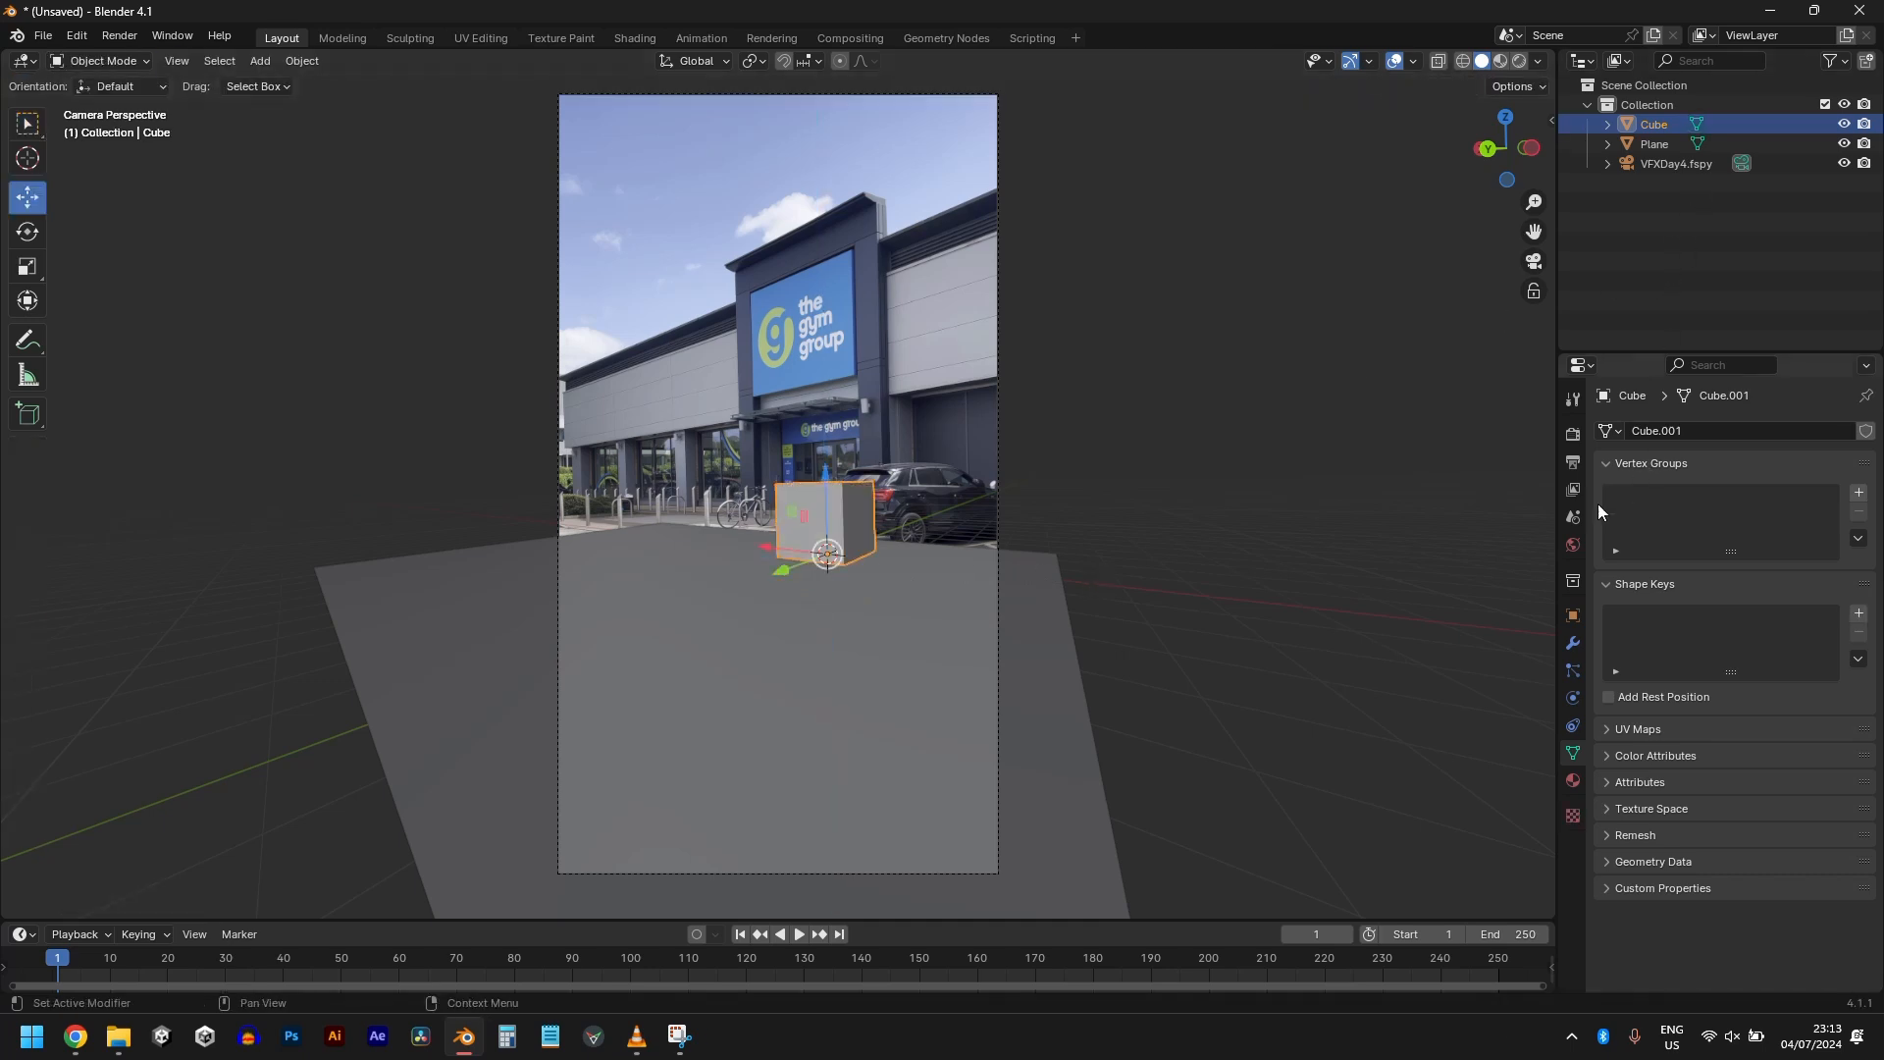
Step: Set the render engine to Cycles on GPU Compute and switch the viewport to rendered shading
click(1571, 462)
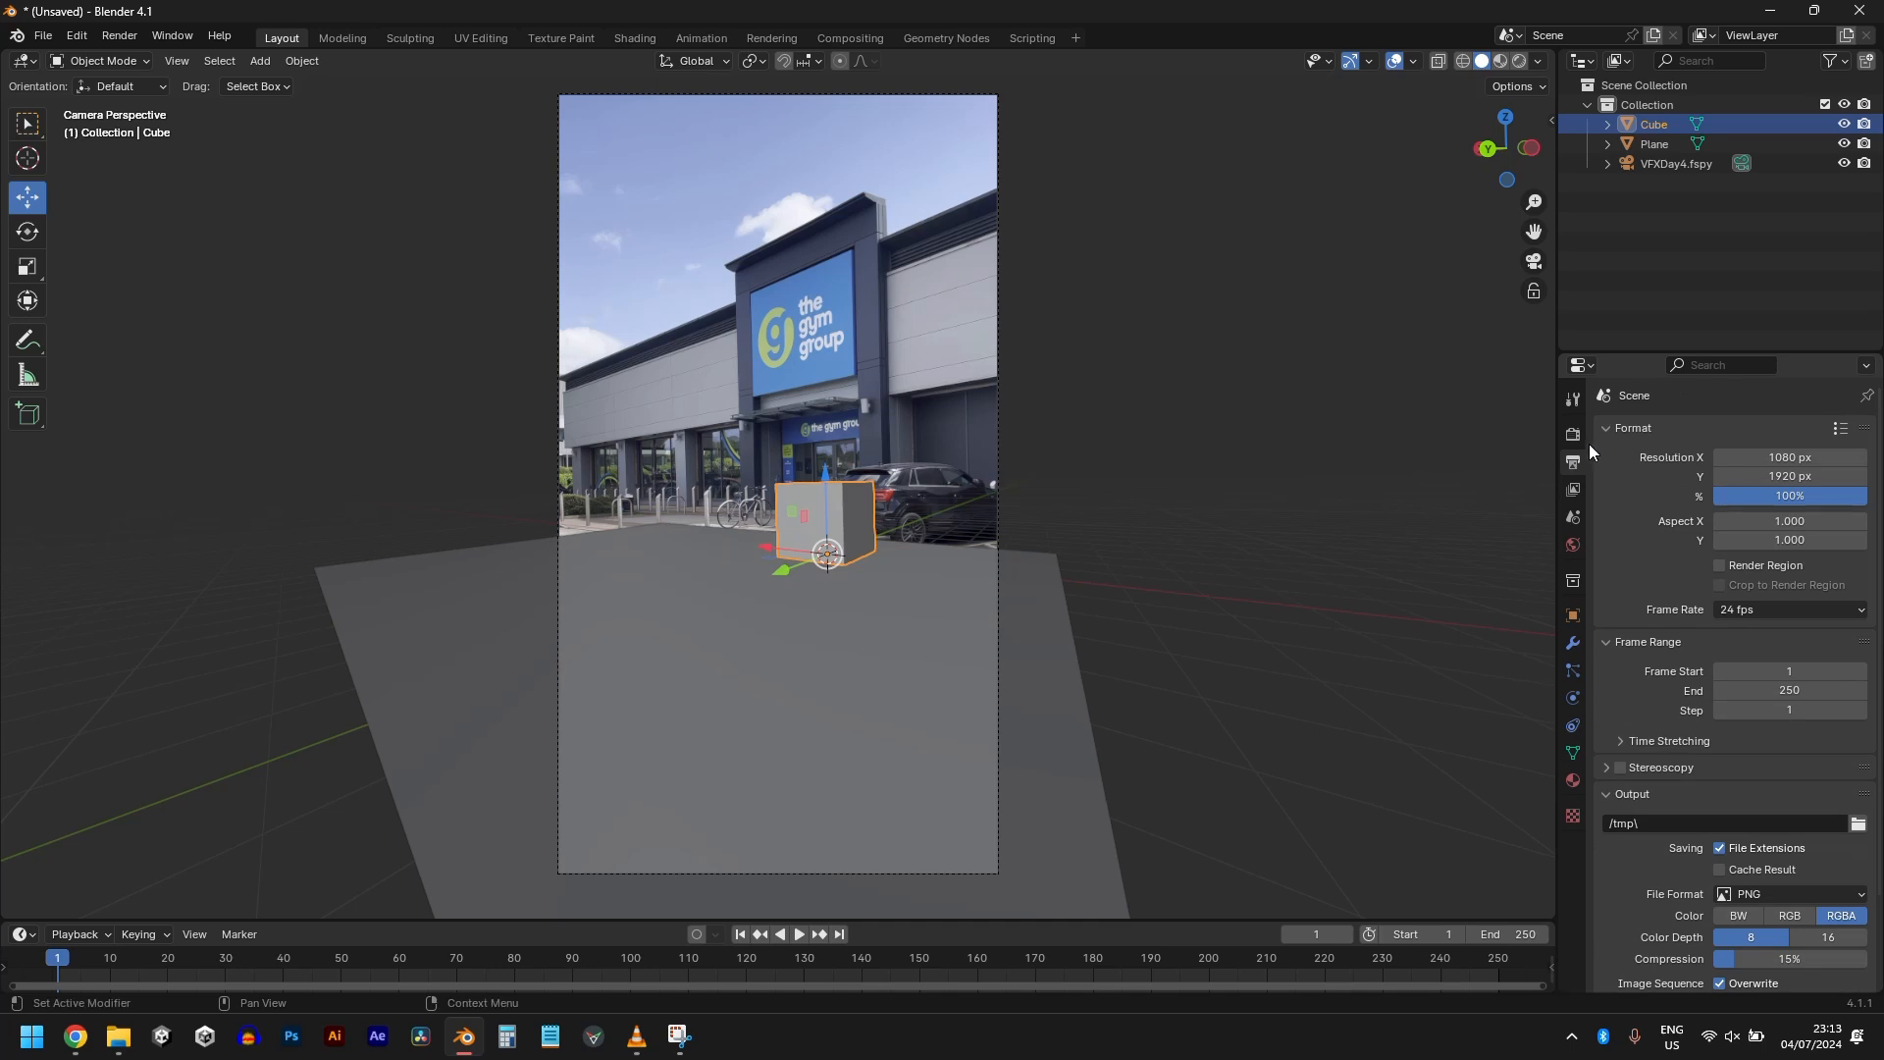
click(1574, 442)
click(1763, 430)
click(1751, 495)
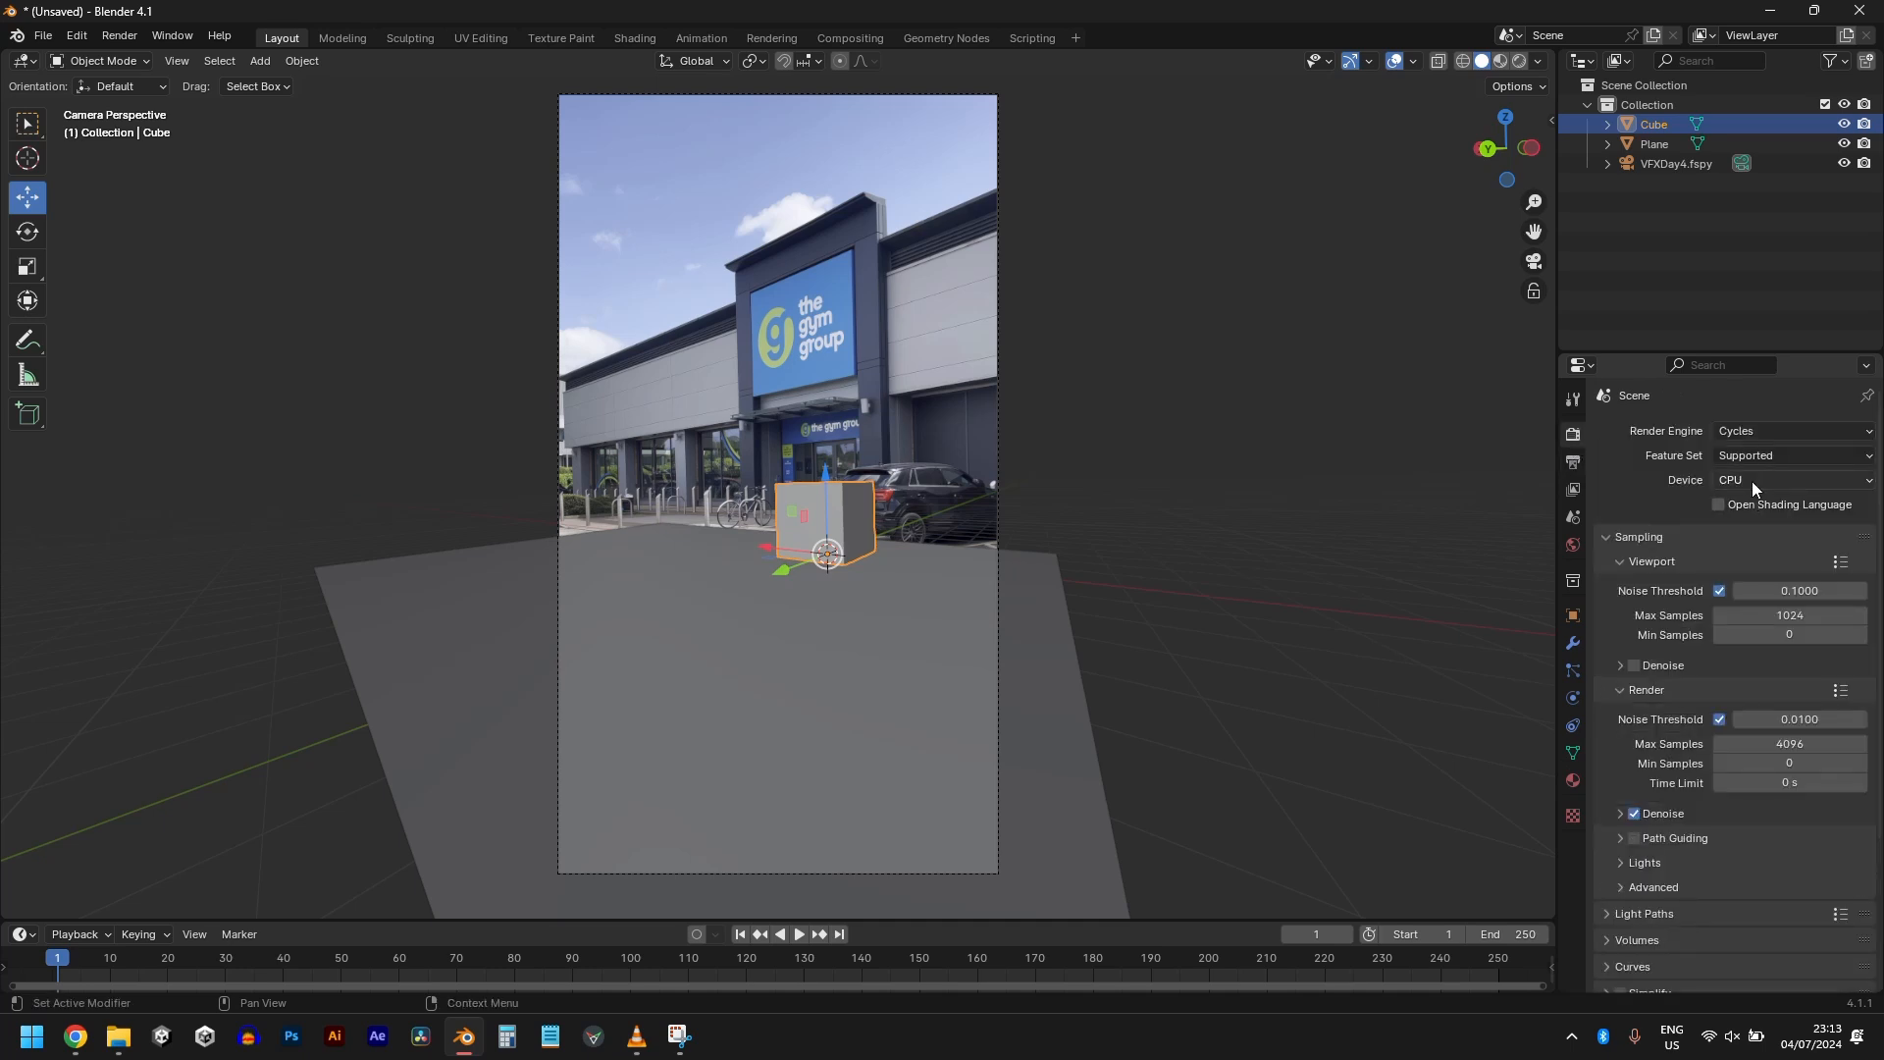
click(1752, 480)
click(1745, 523)
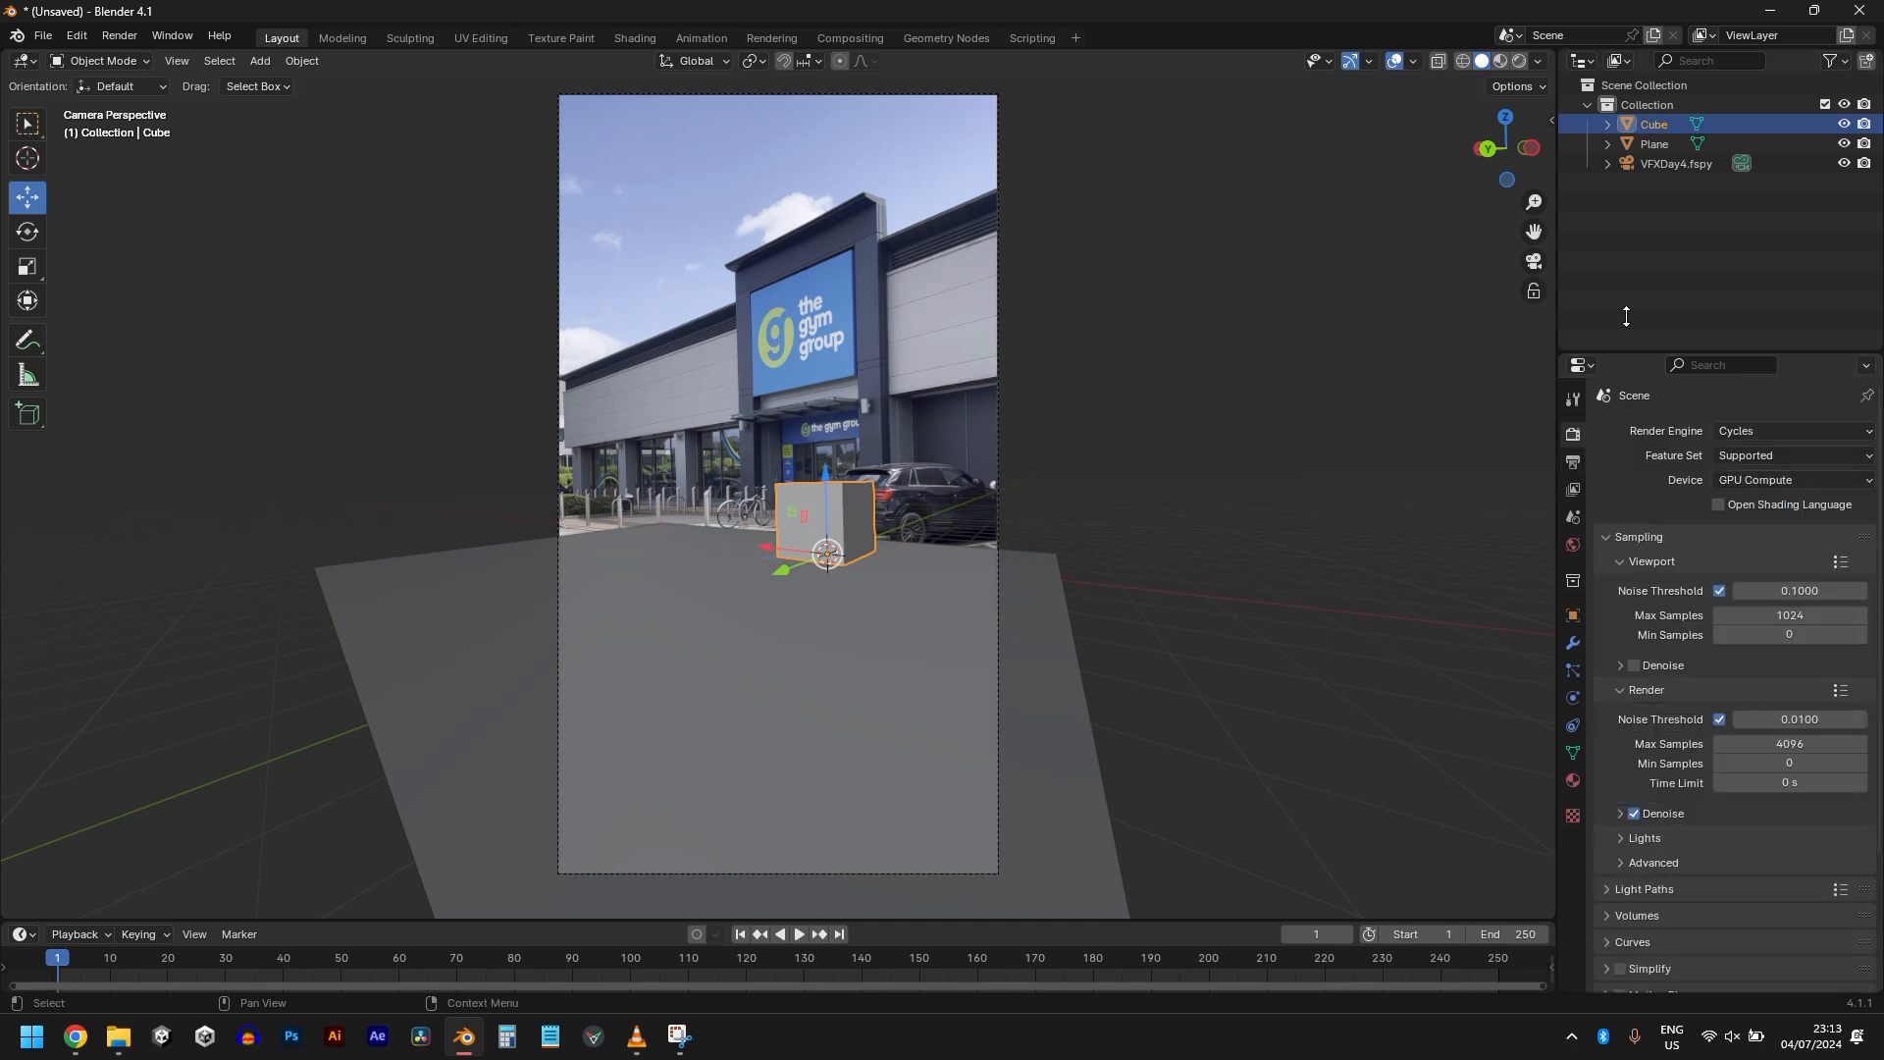
click(1519, 61)
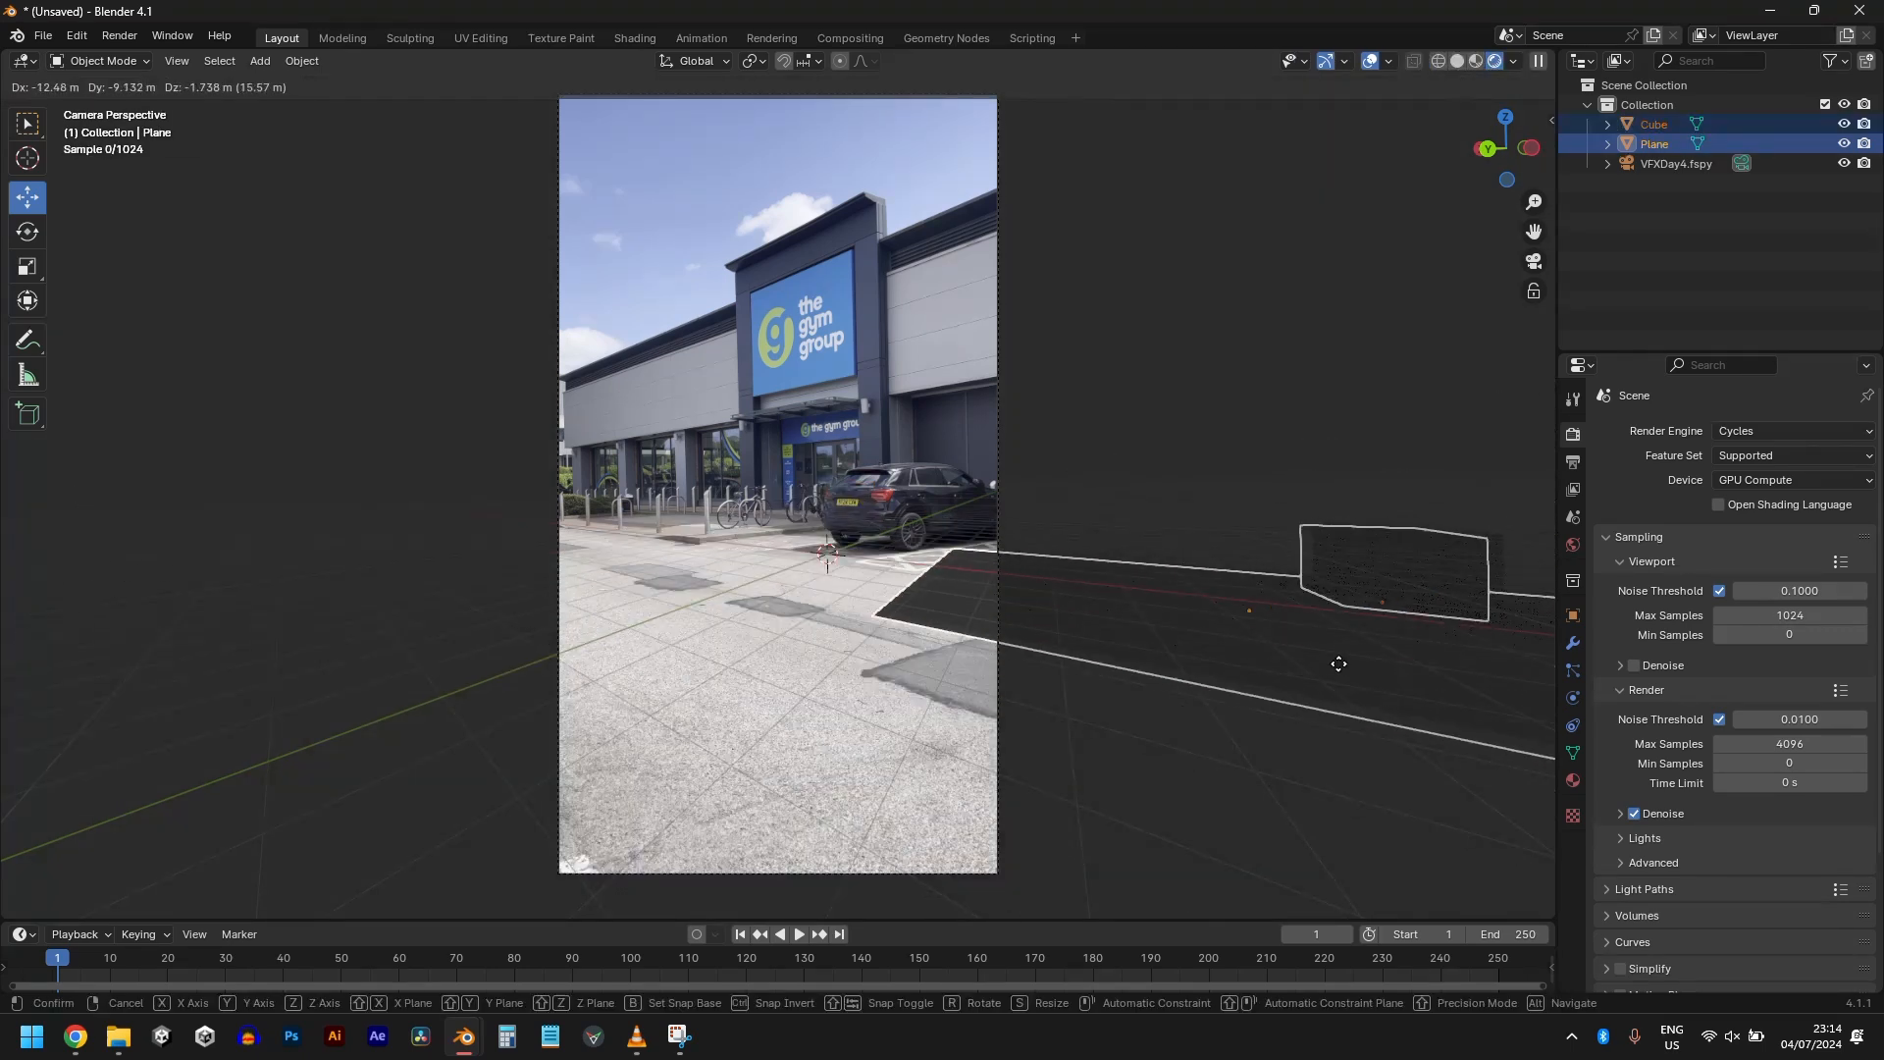
right_click(1163, 671)
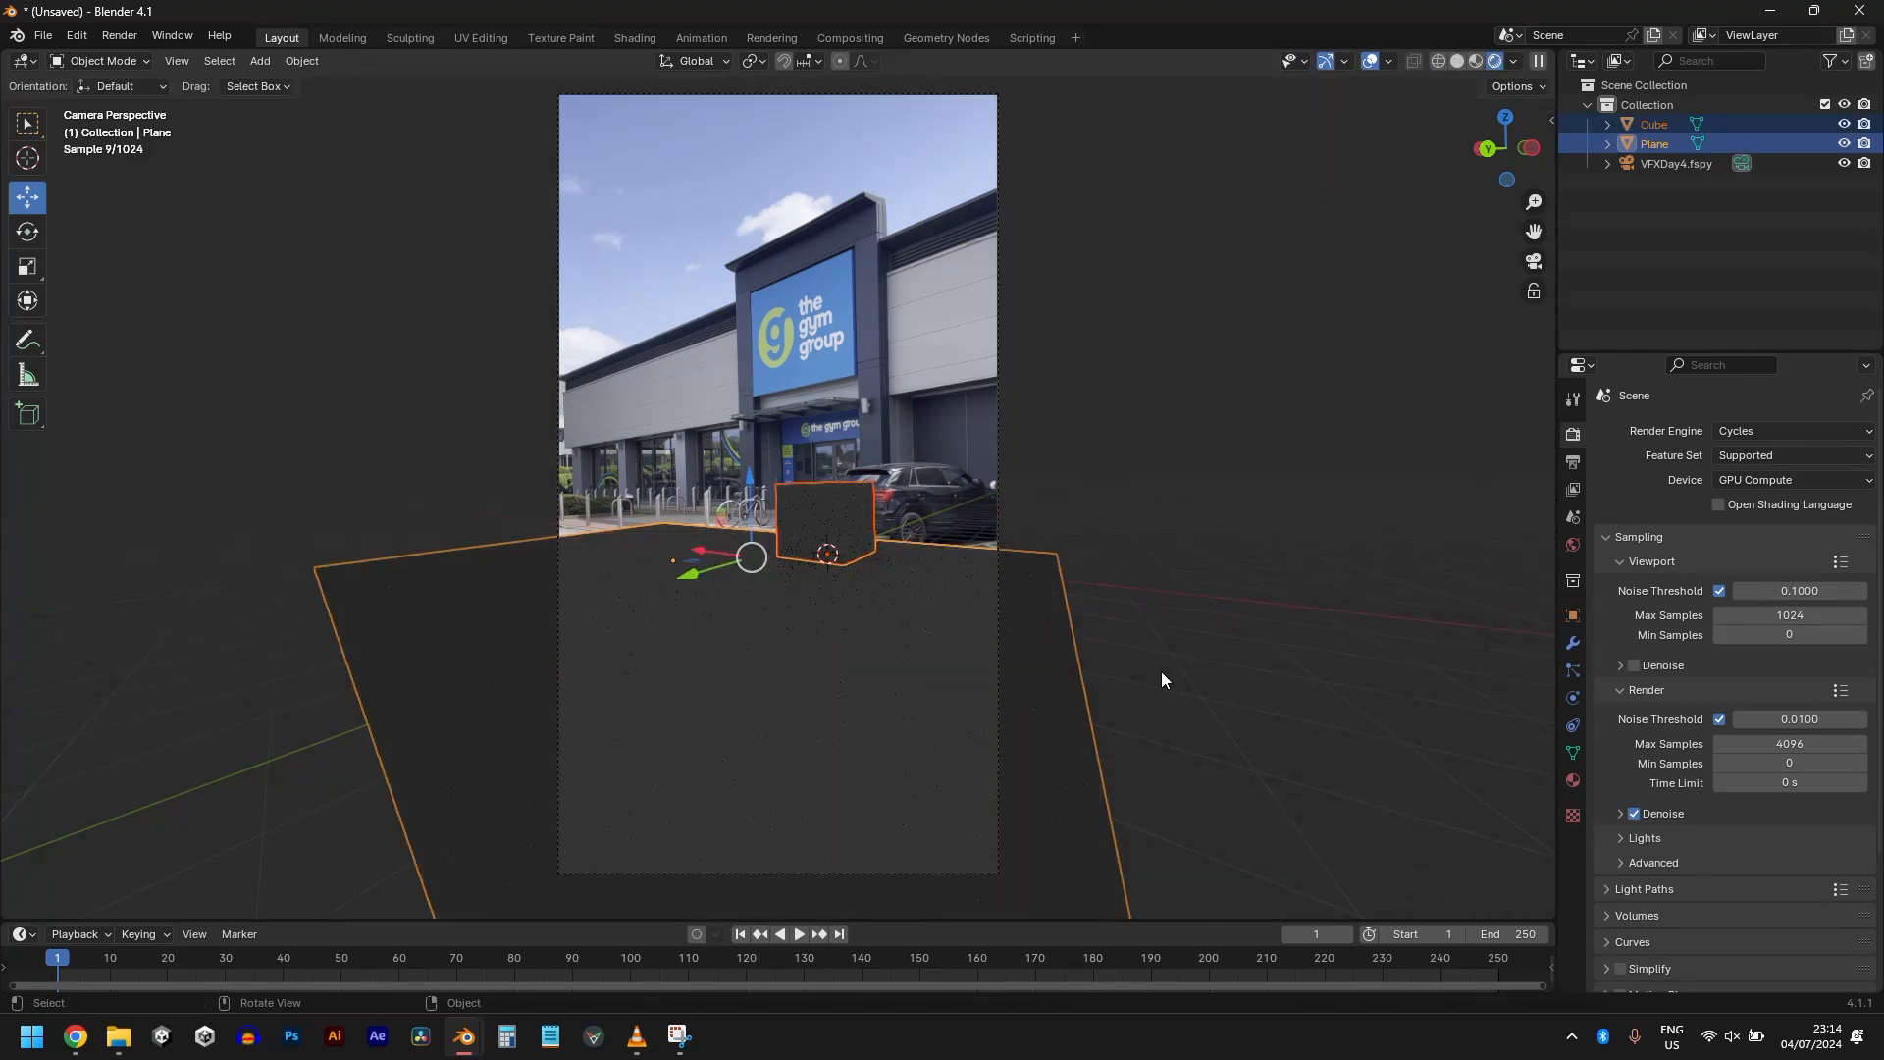
Step: Light the world with an Environment Texture using the HDRI delta_2_4k.hdr
click(1573, 544)
click(1714, 555)
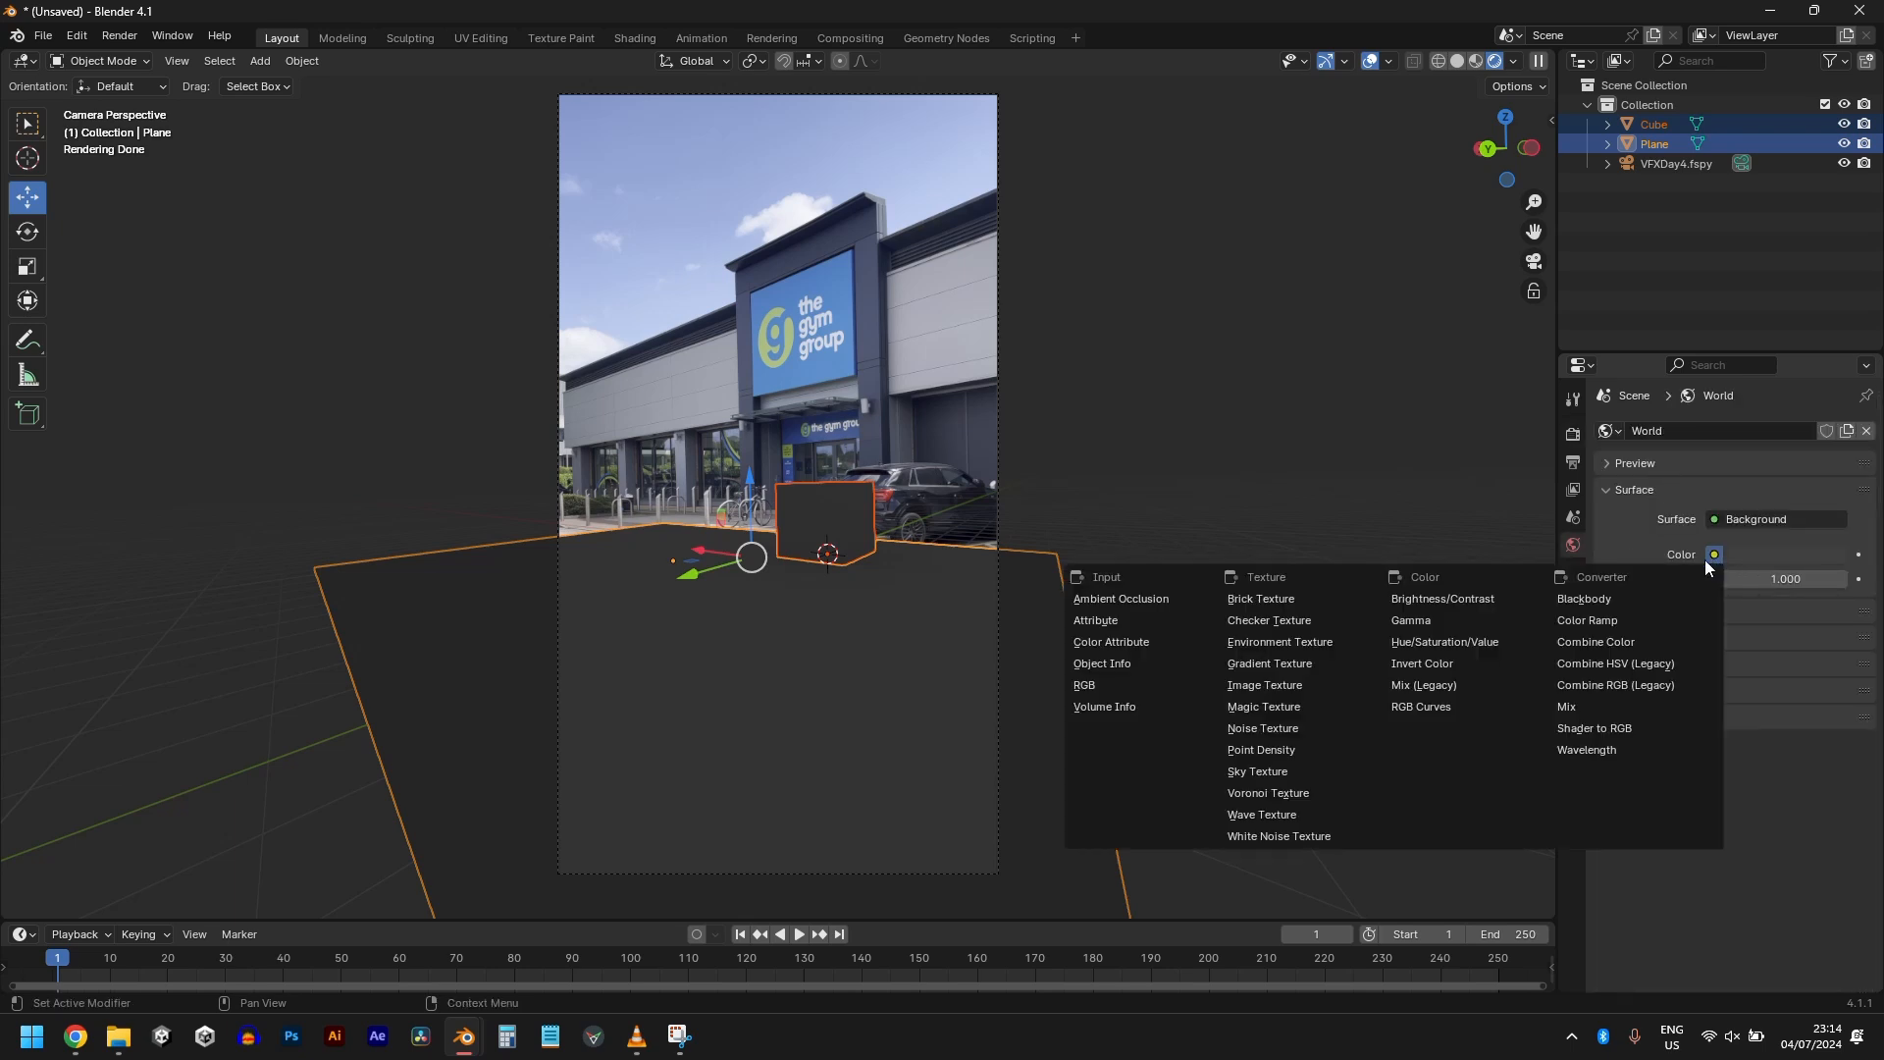
click(1303, 645)
click(1823, 579)
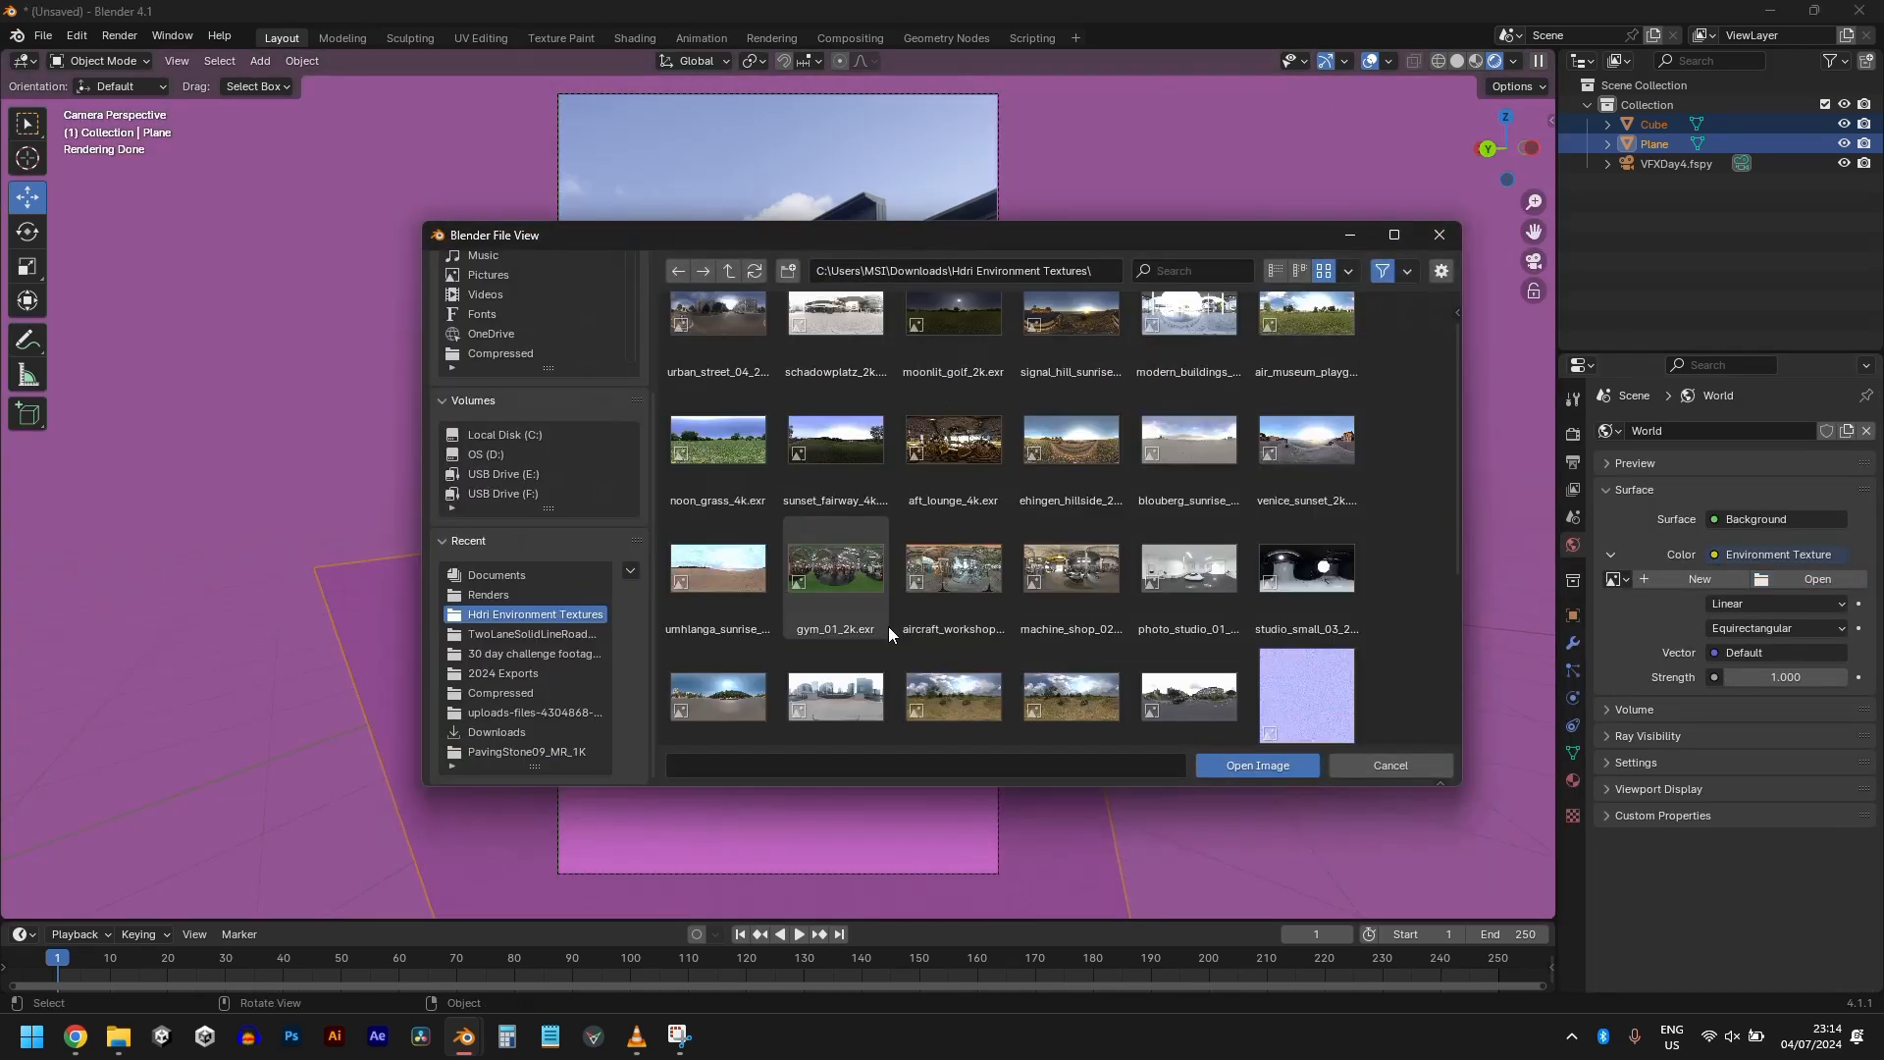
scroll(863, 476, down, 2)
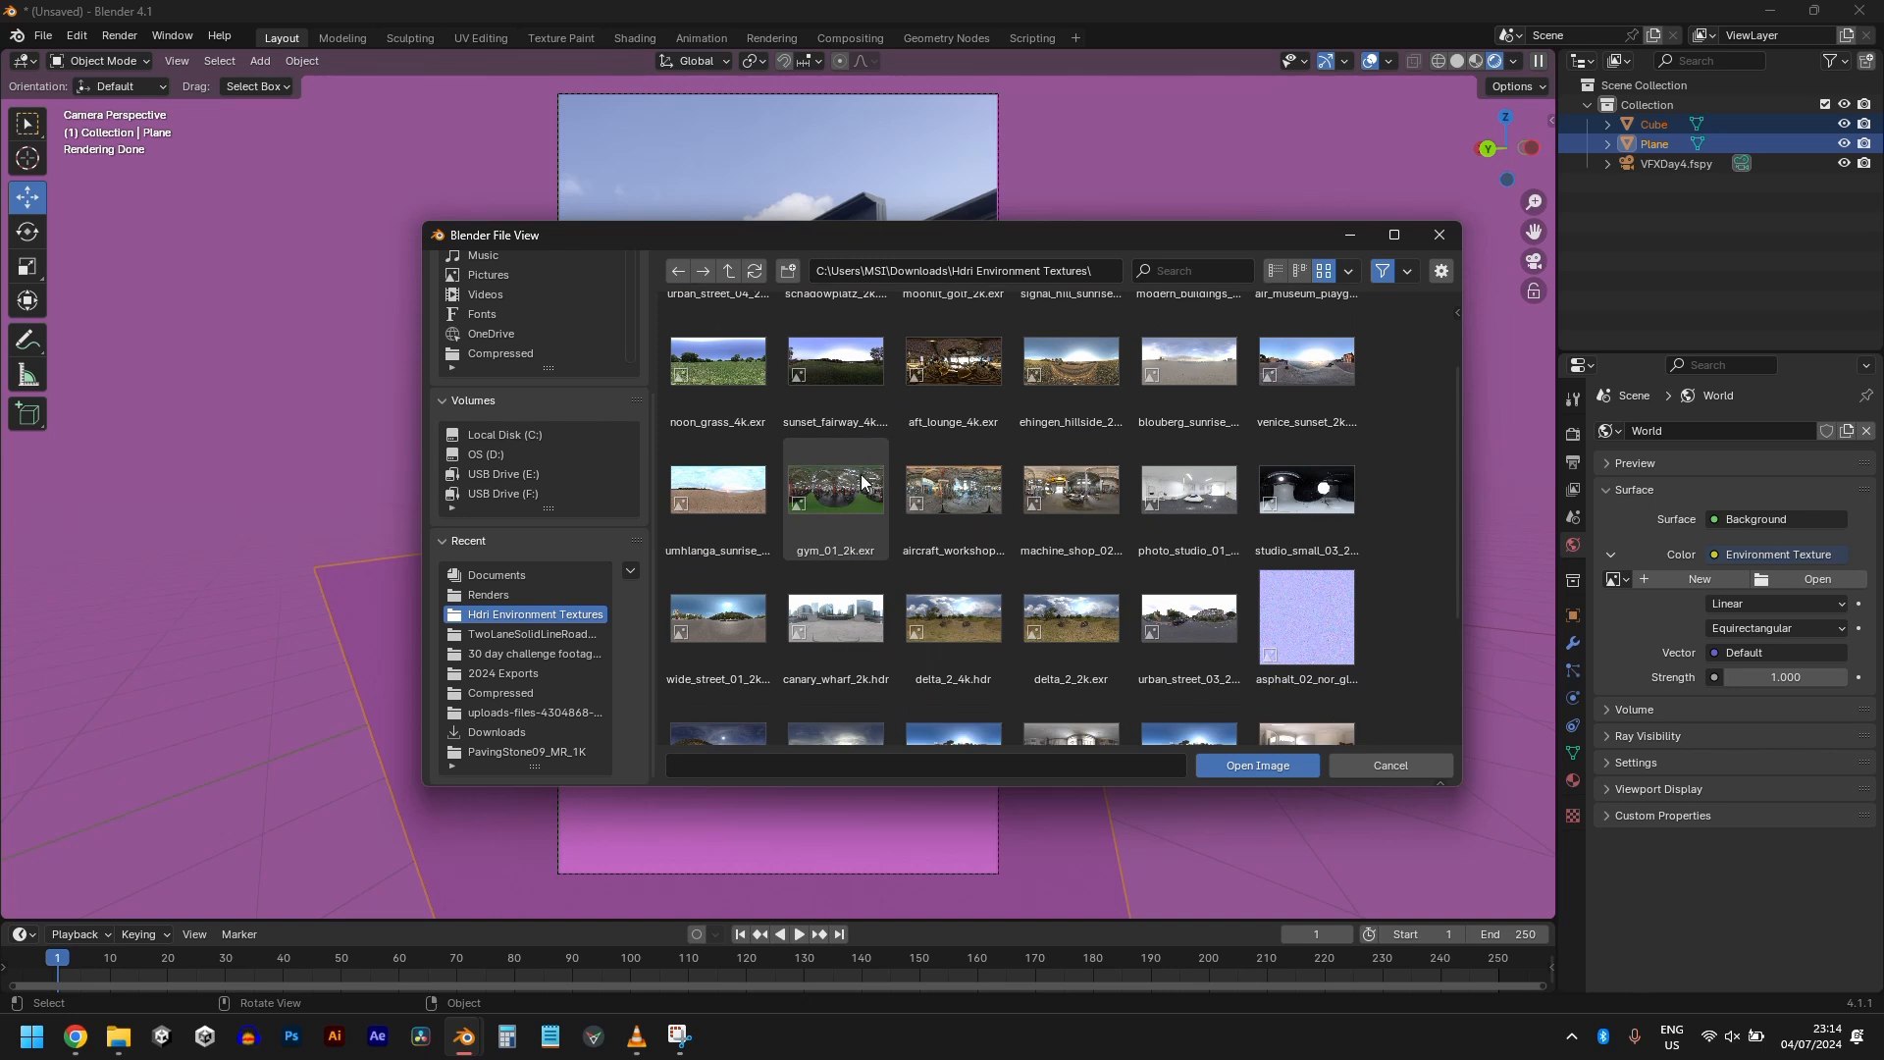
scroll(864, 481, down, 3)
double_click(980, 514)
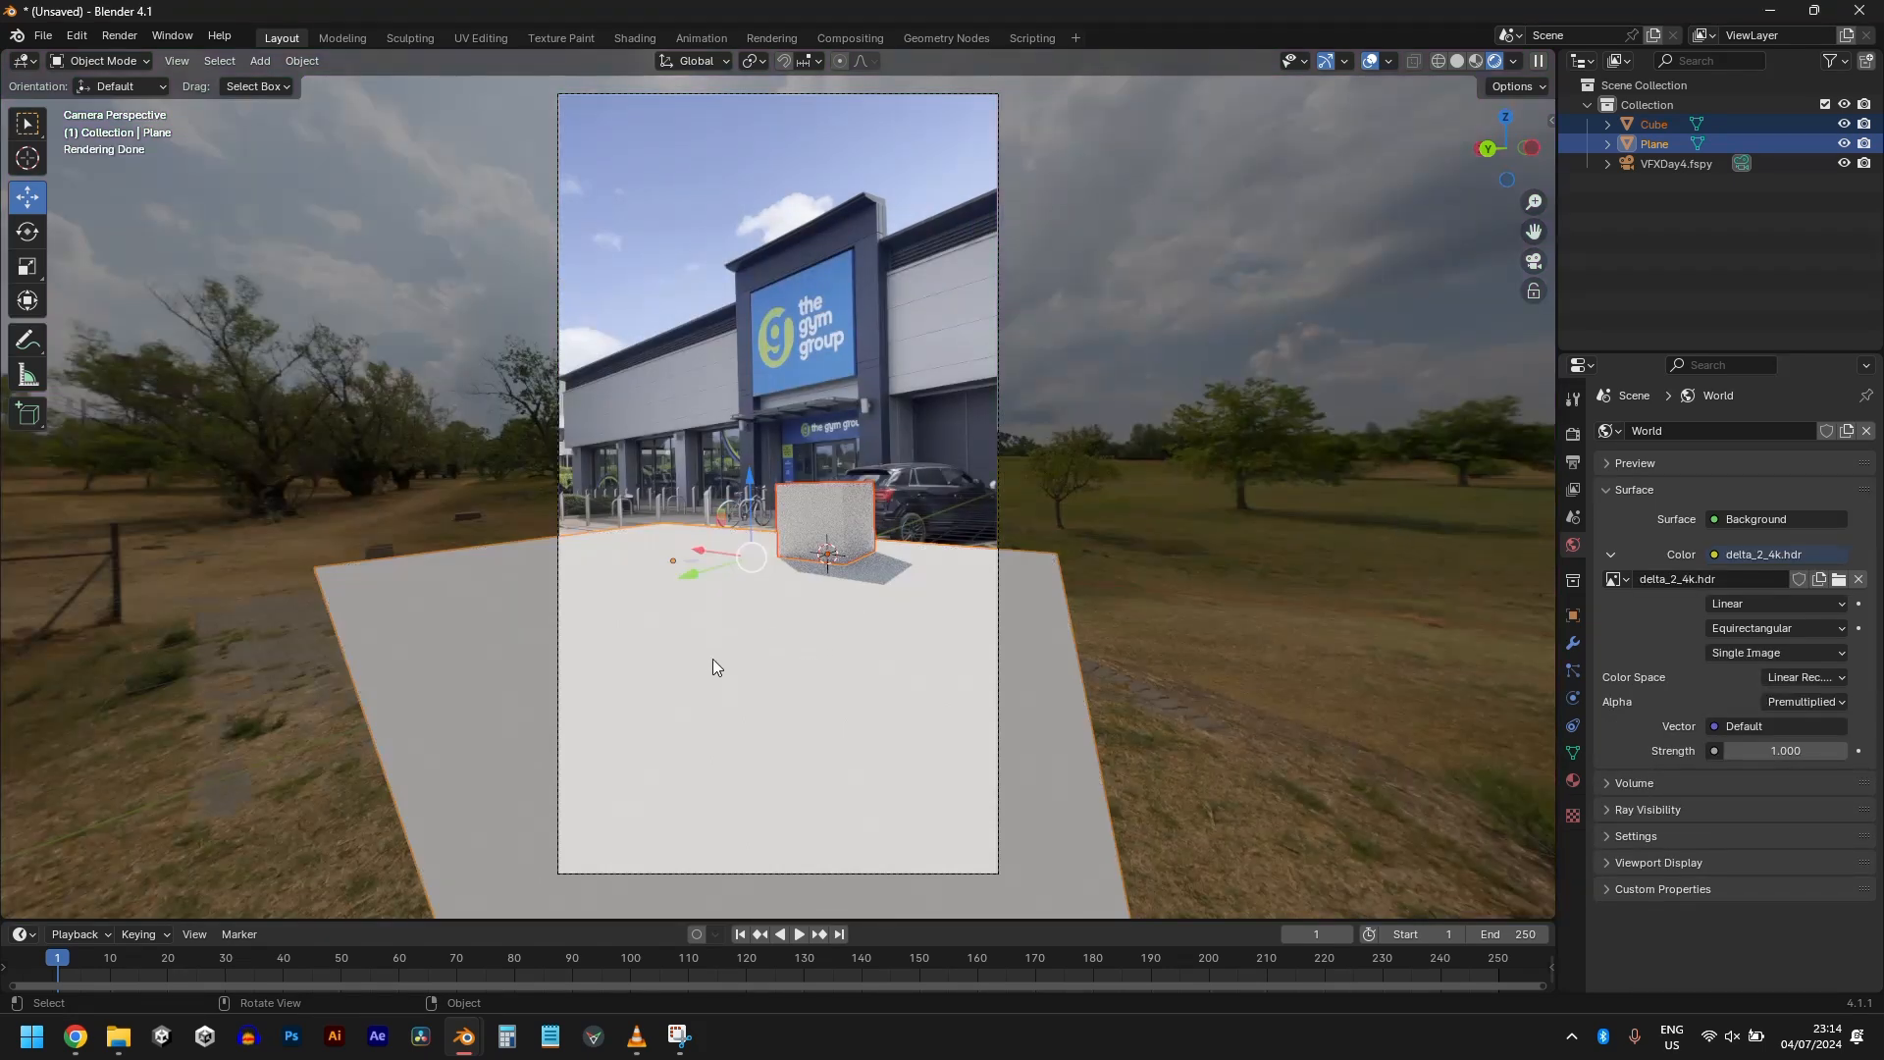
Step: Make the ground plane a Shadow Catcher
click(692, 658)
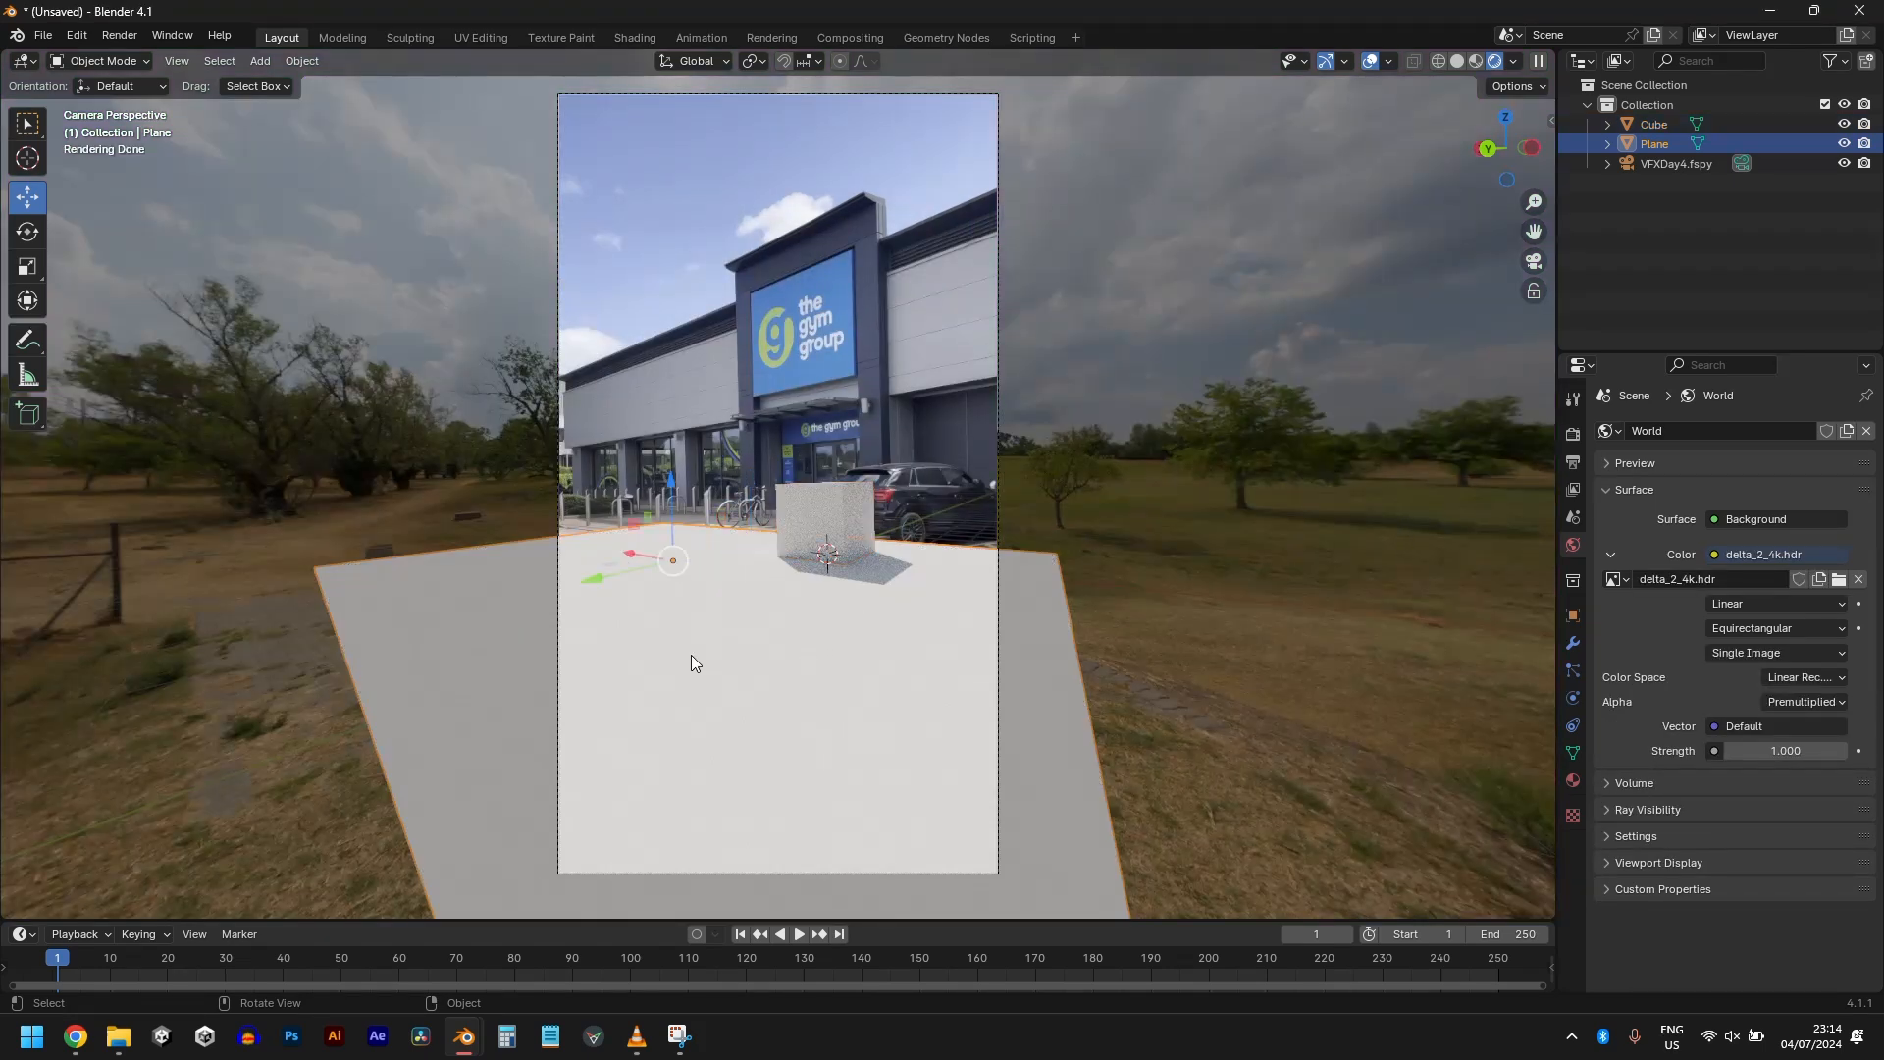
click(1573, 618)
click(1615, 903)
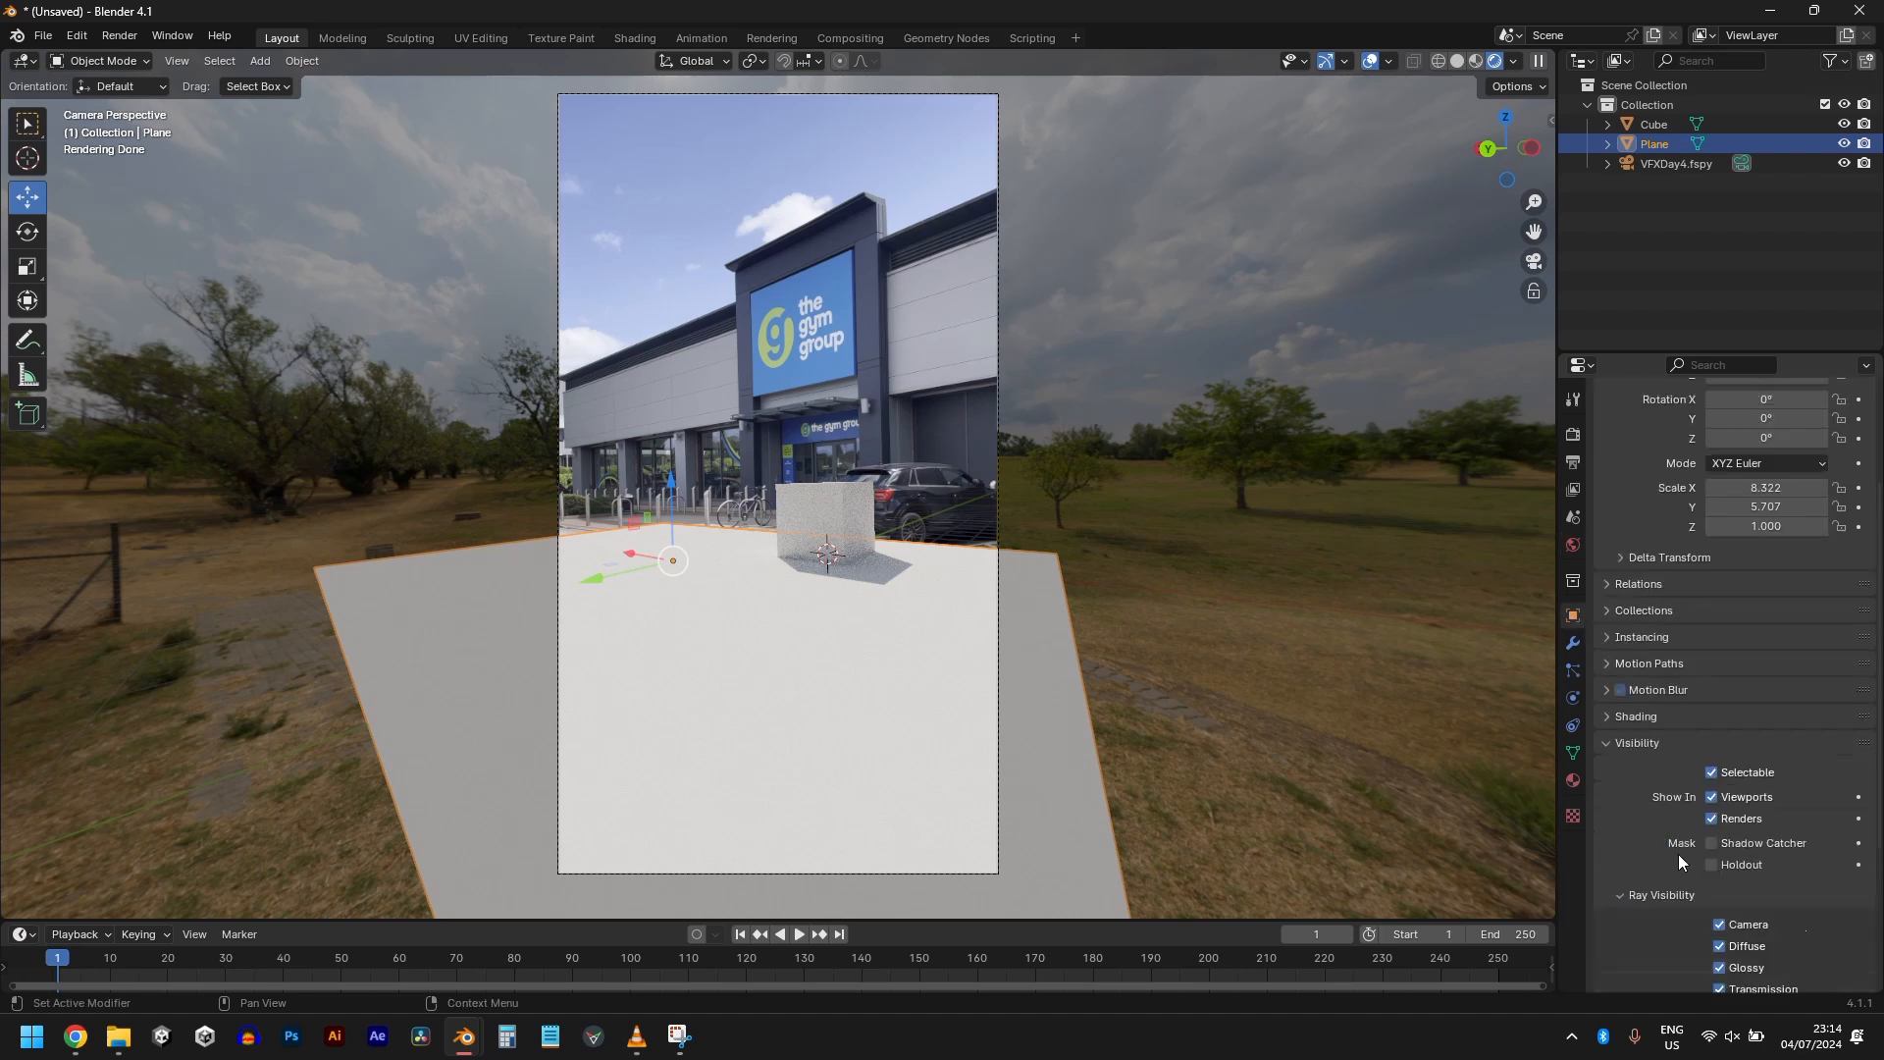
scroll(1707, 765, down, 8)
click(1714, 622)
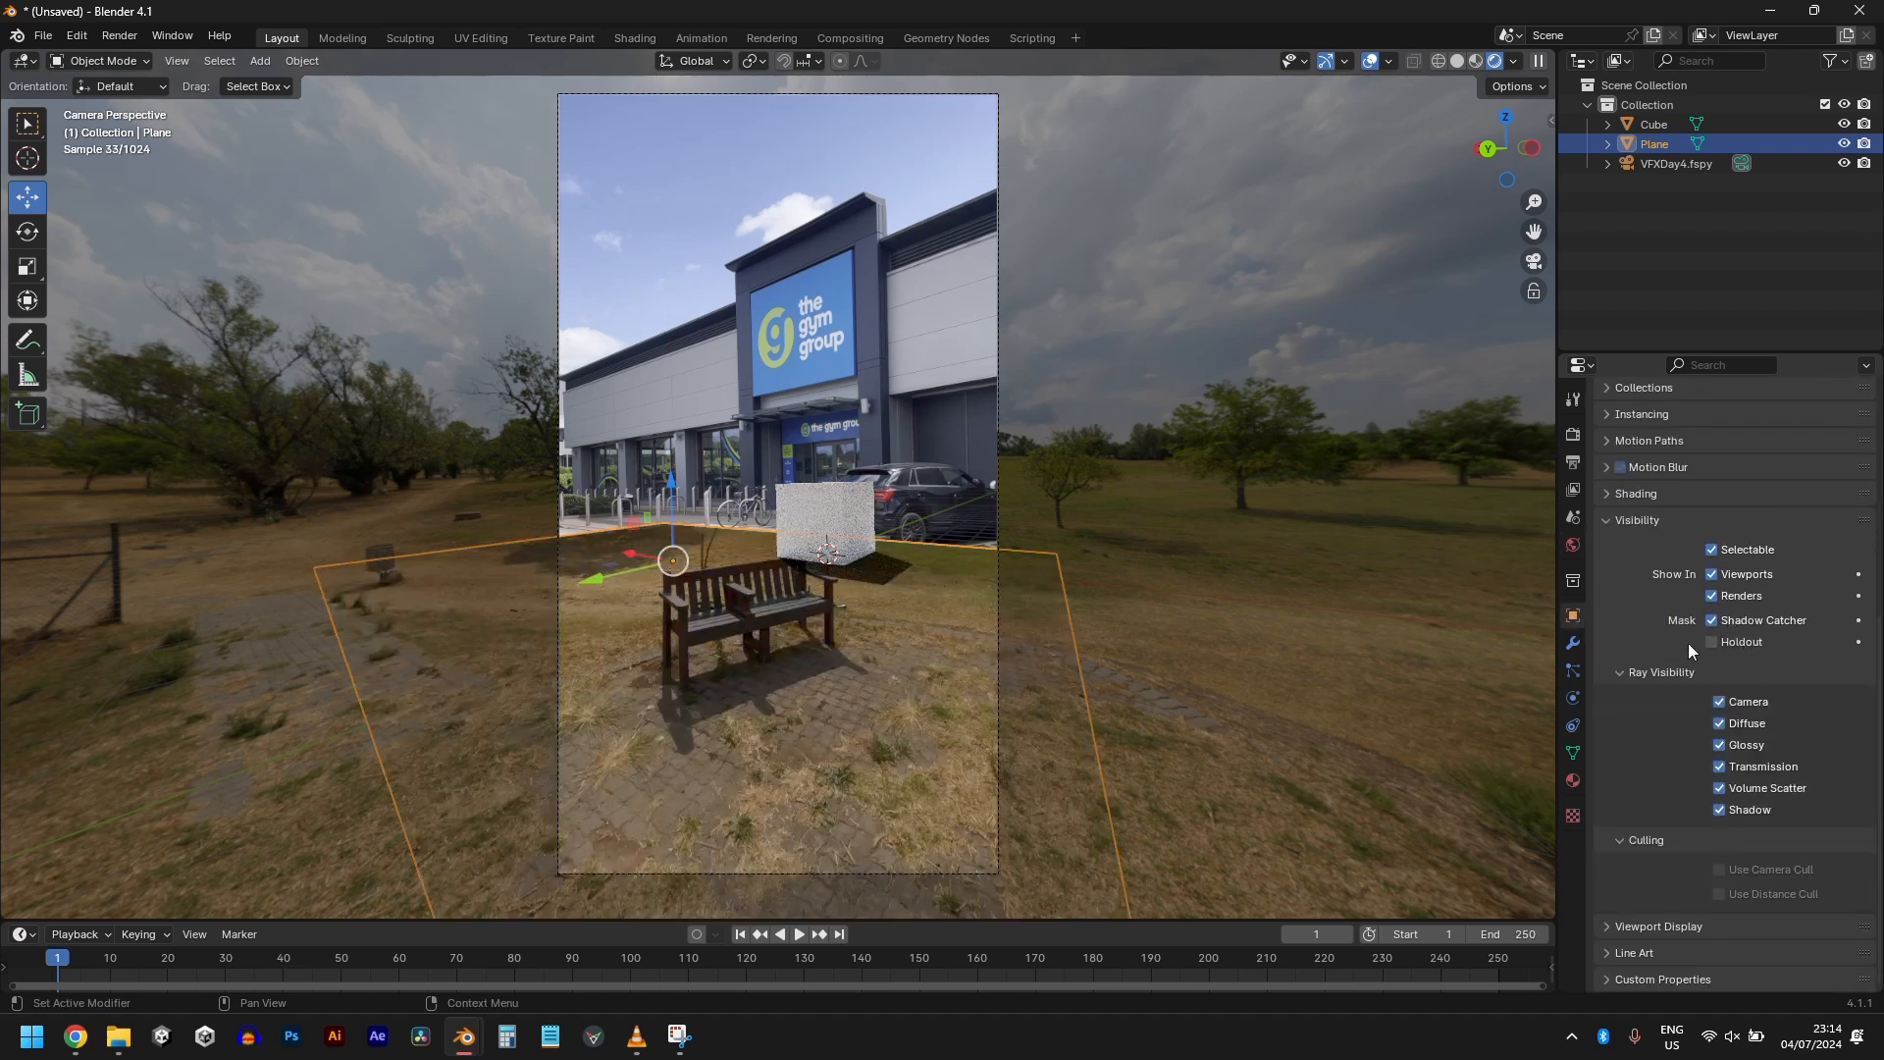
Step: Turn on the Transparent film option in the render settings
click(1573, 434)
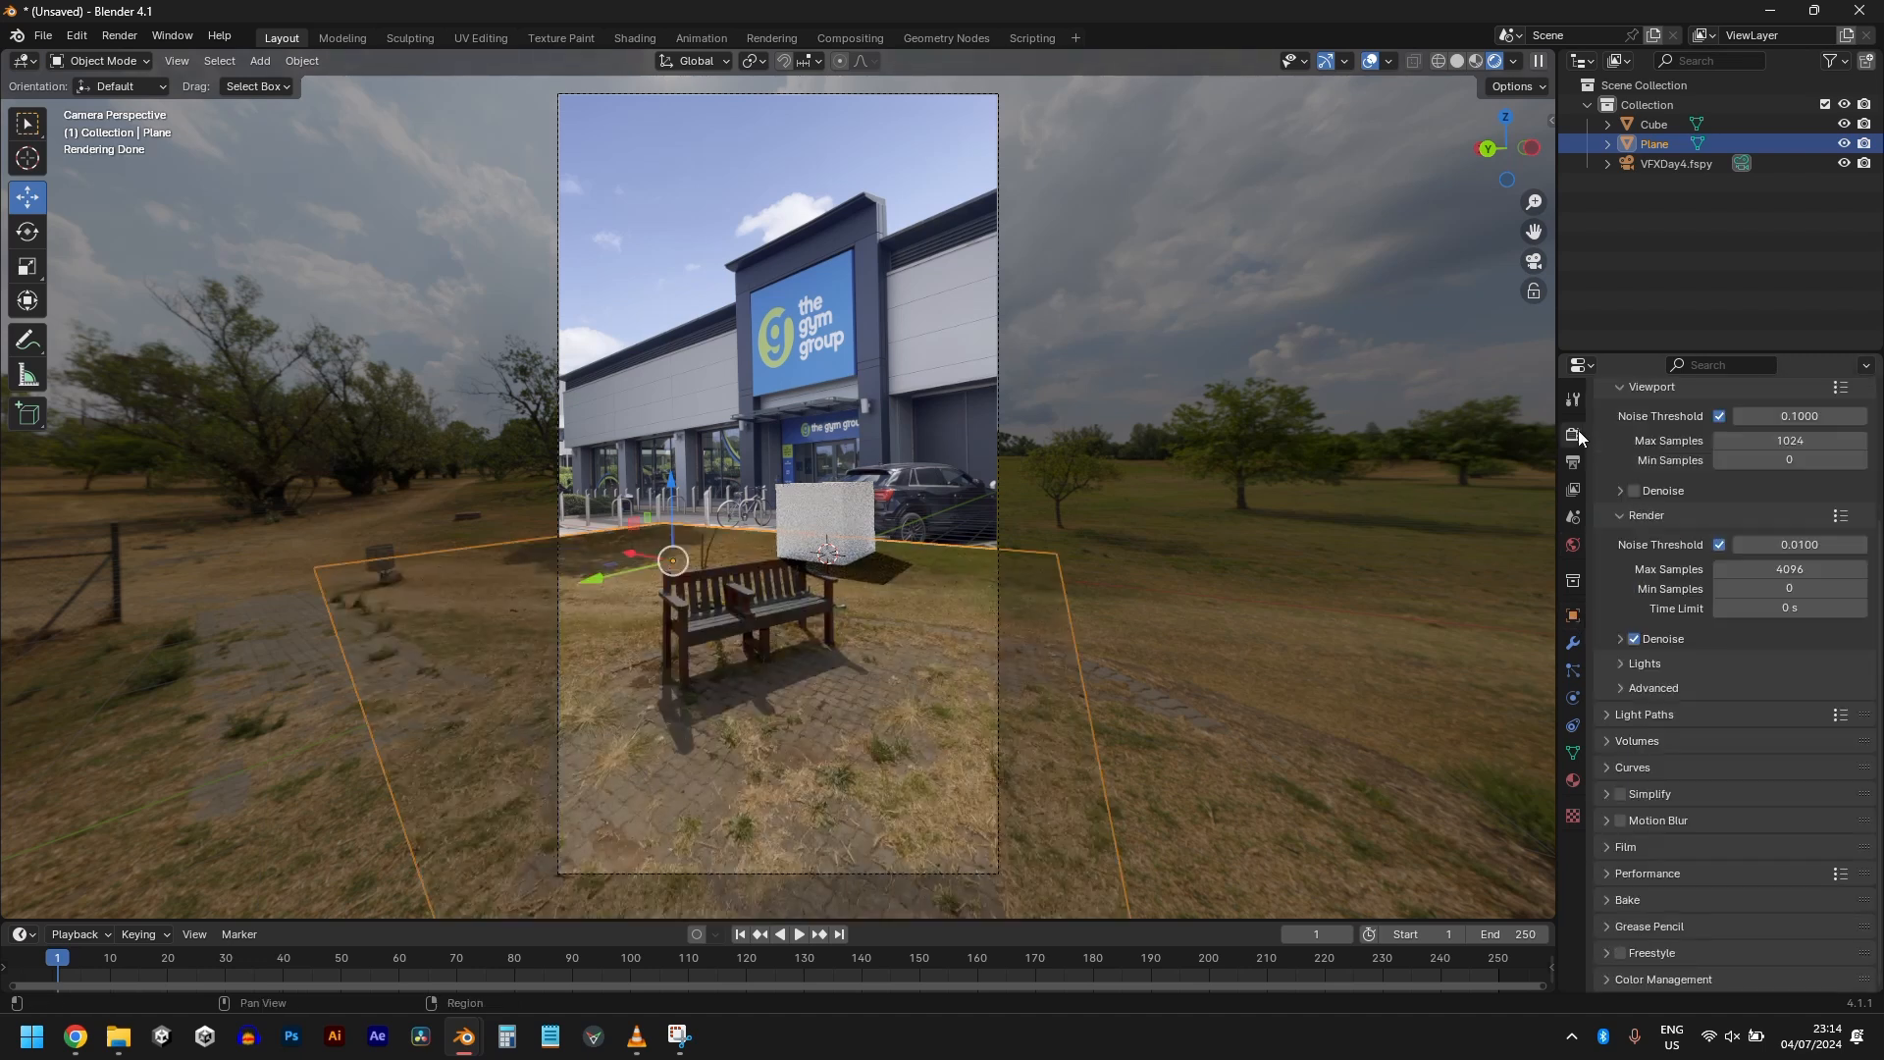
click(1629, 844)
scroll(1635, 850, down, 5)
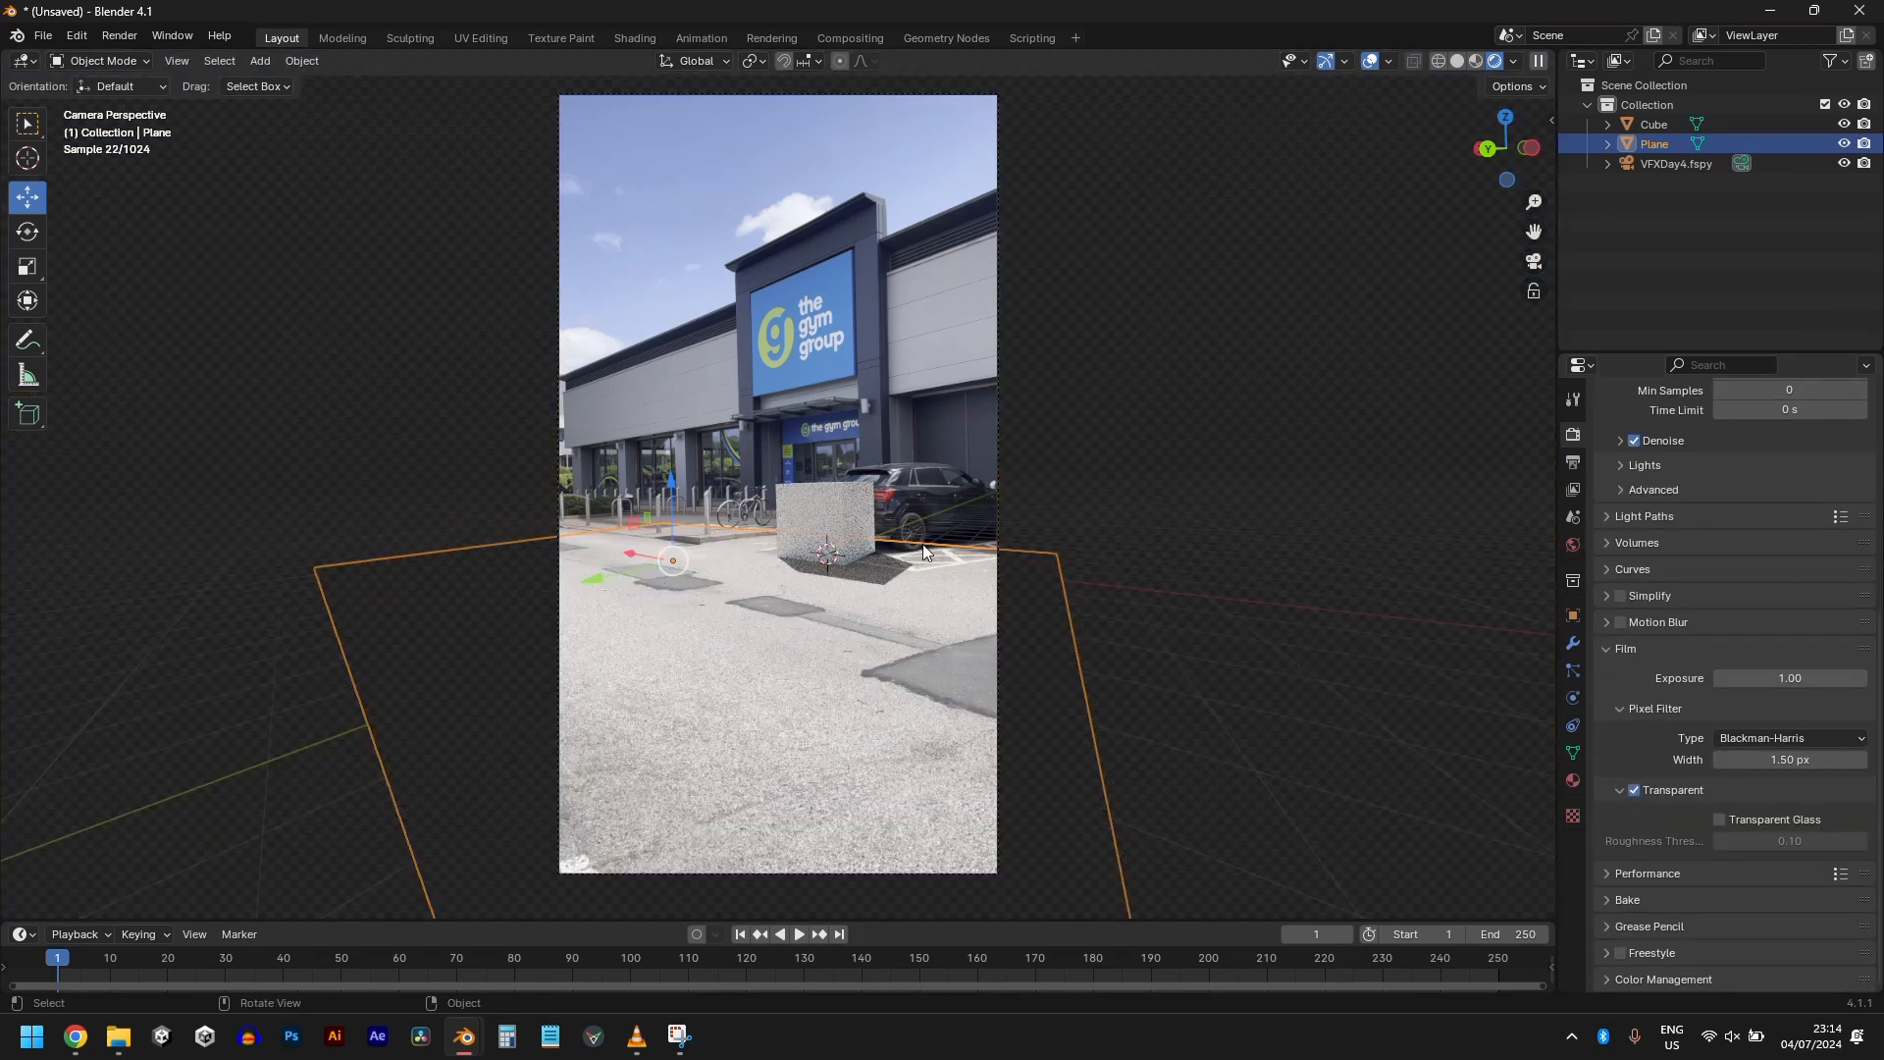
key(ctrl+s)
click(1407, 771)
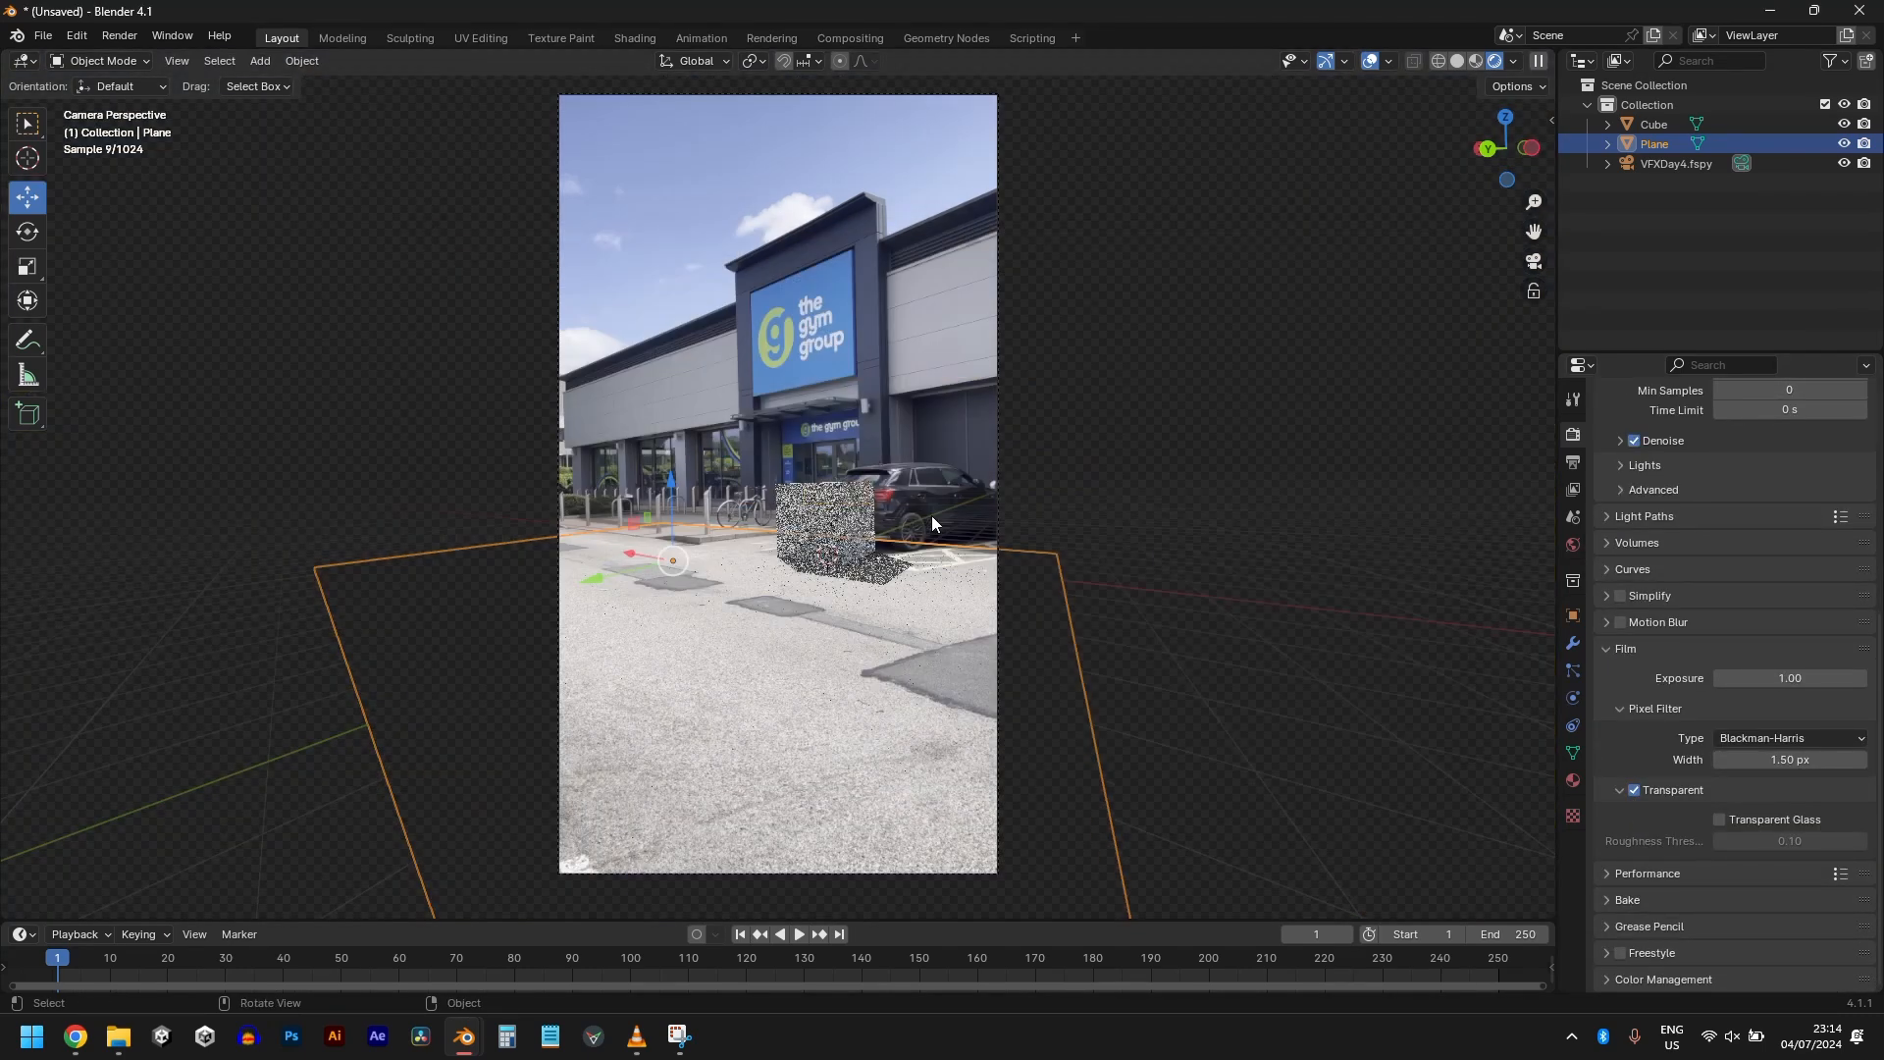
Step: Move the cube across the ground toward the camera, onto the pavement in front of the bike racks
click(826, 508)
drag(781, 574, 691, 611)
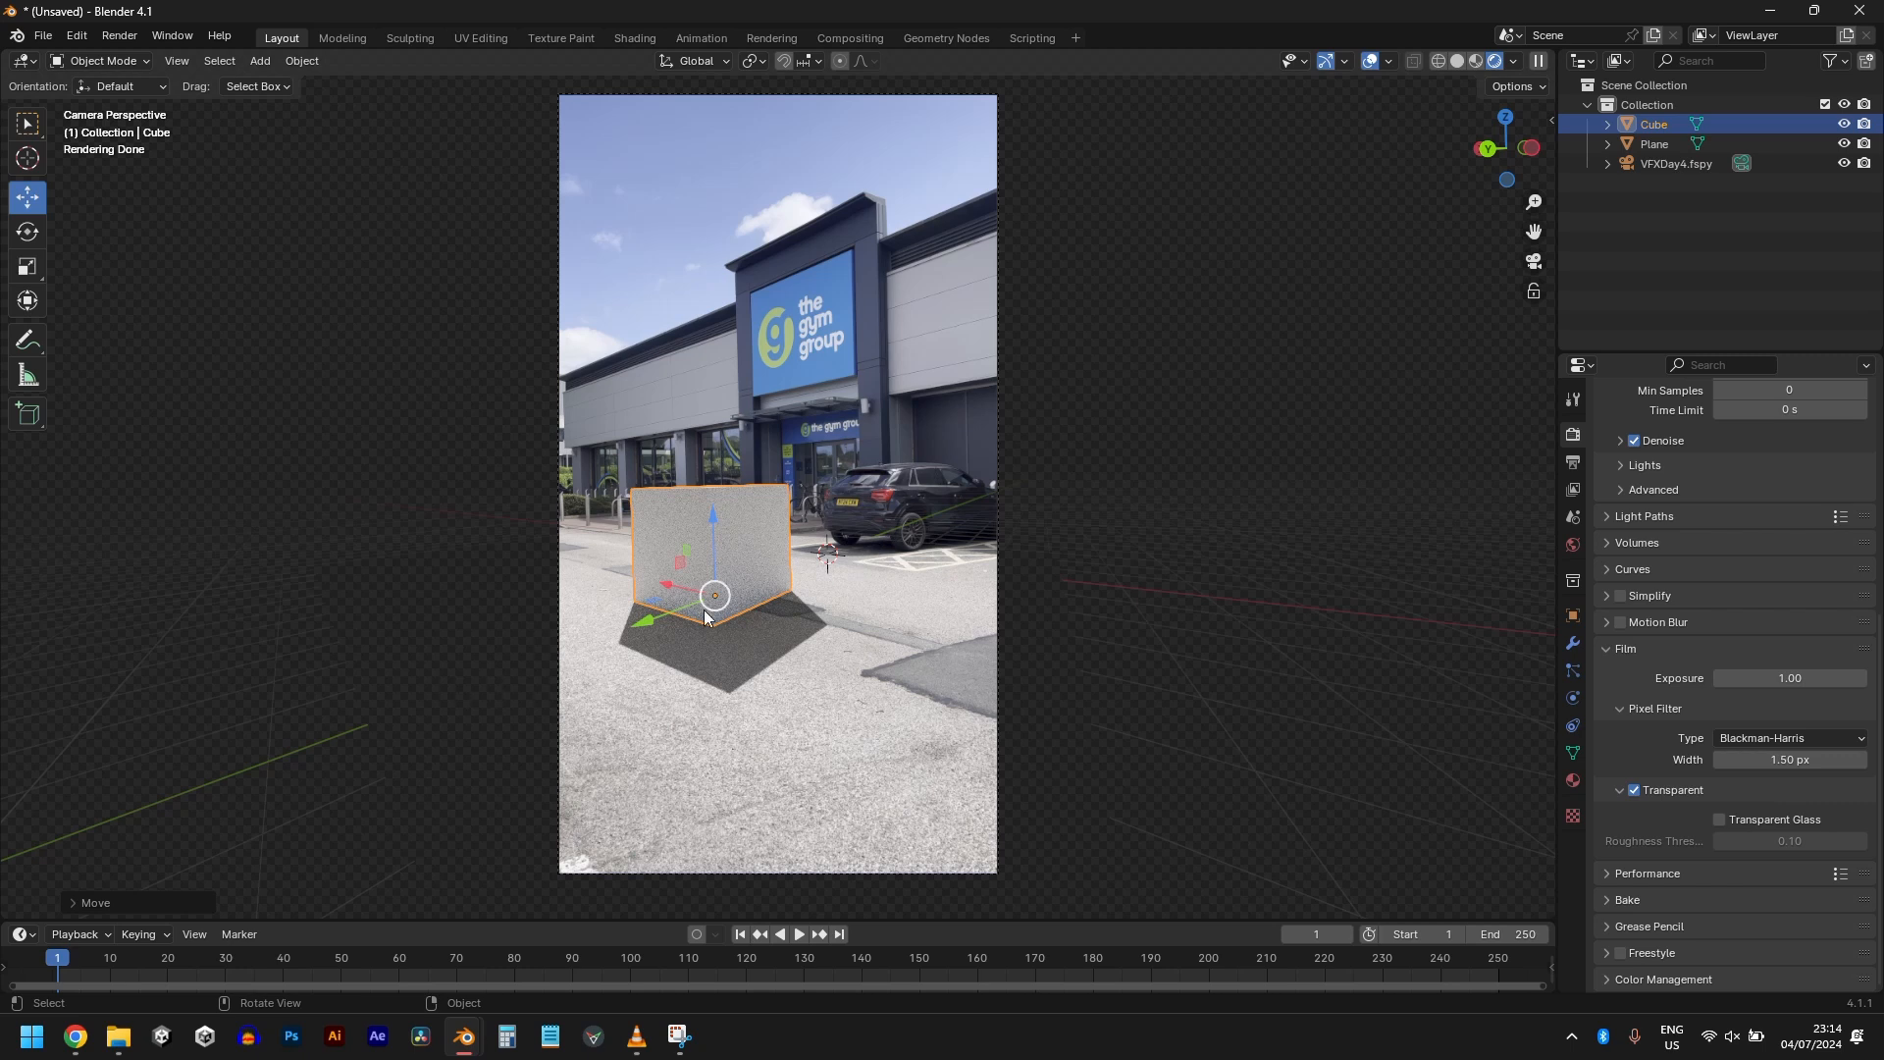
Step: Open the Shading workspace and display the World shader's nodes
click(628, 33)
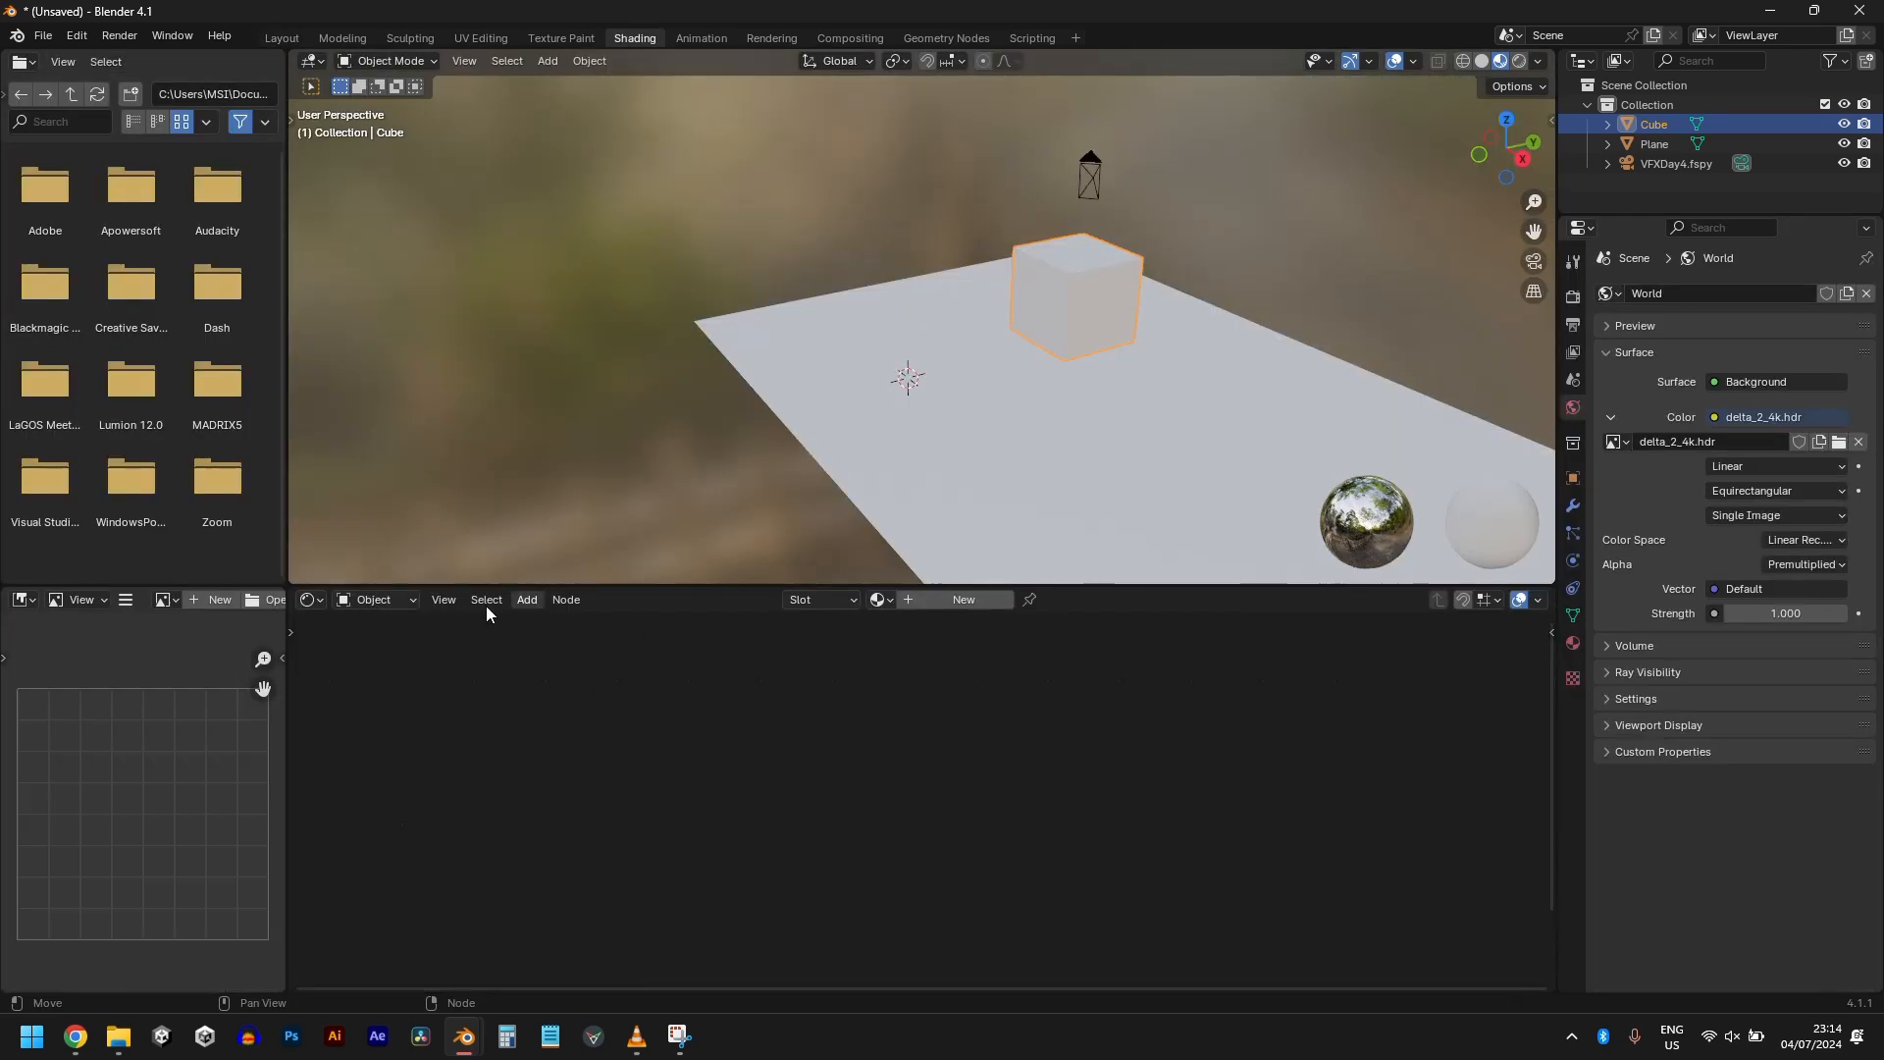
click(359, 602)
click(381, 665)
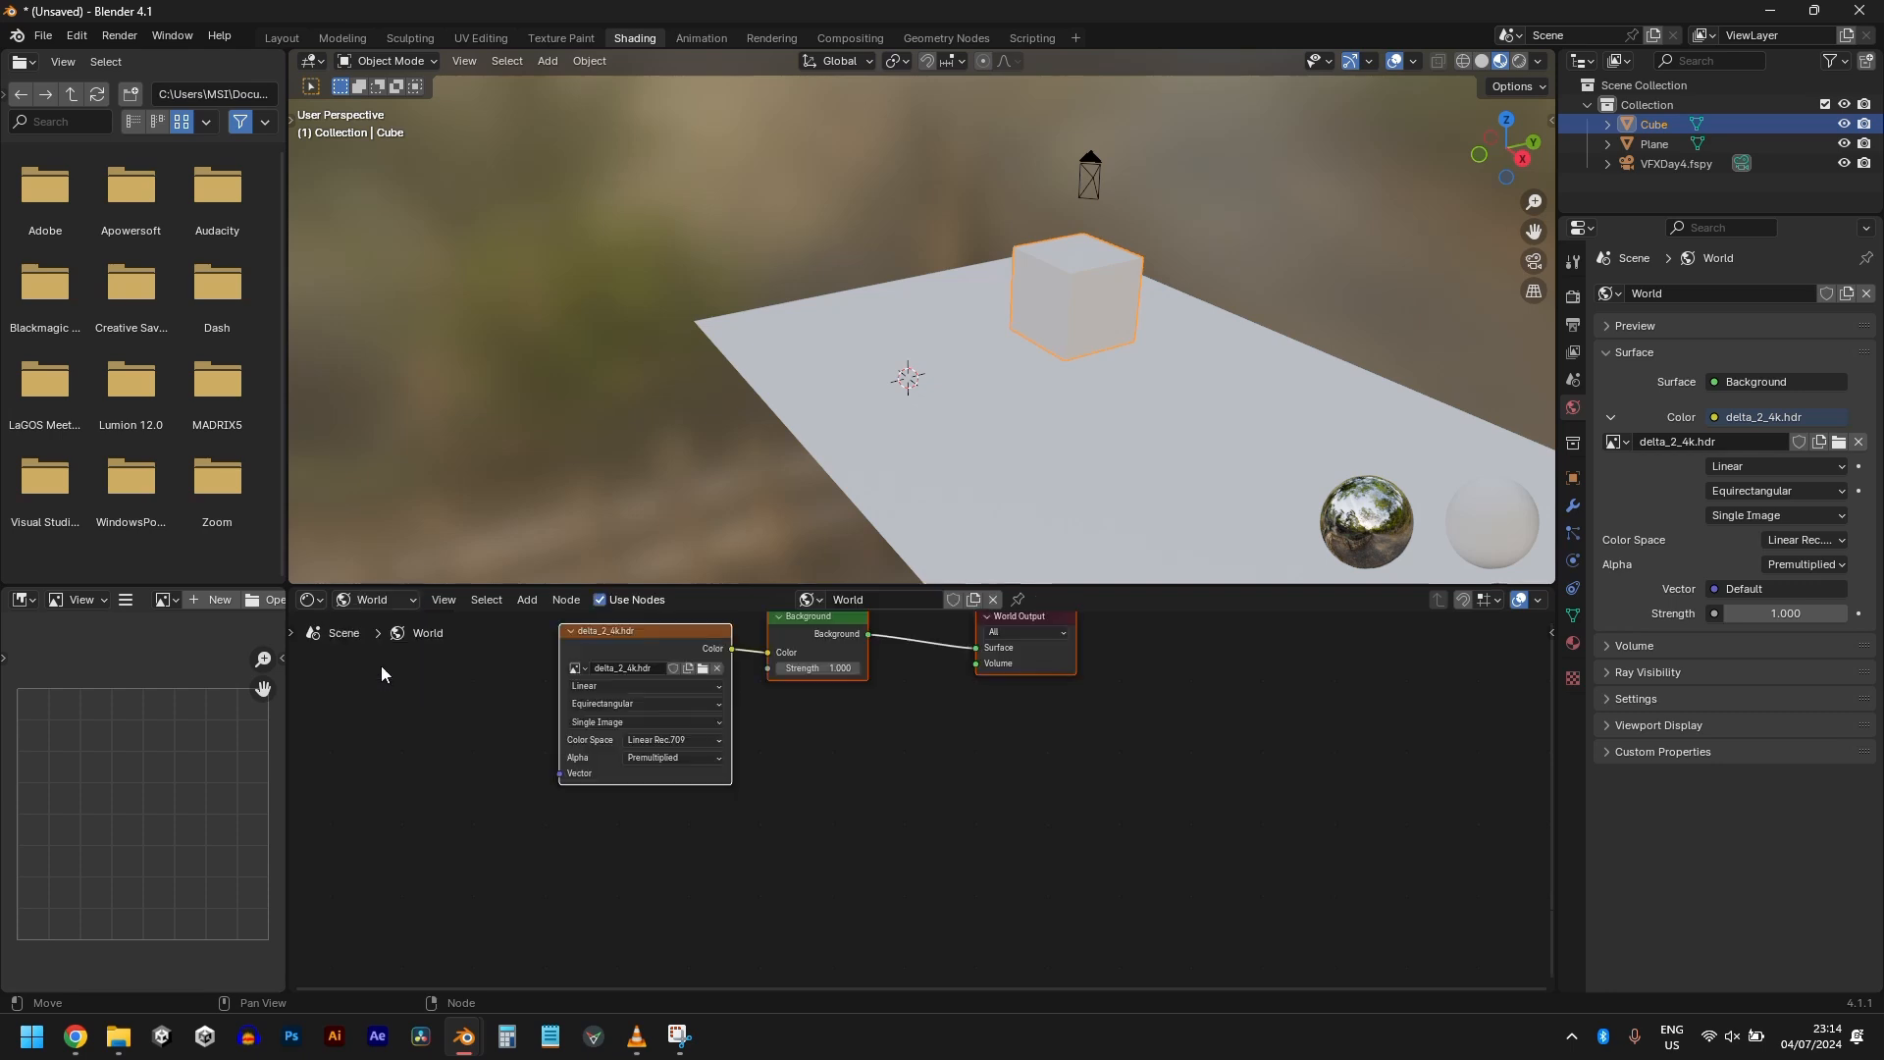
middle_drag(948, 793, 1155, 856)
scroll(938, 761, down, 2)
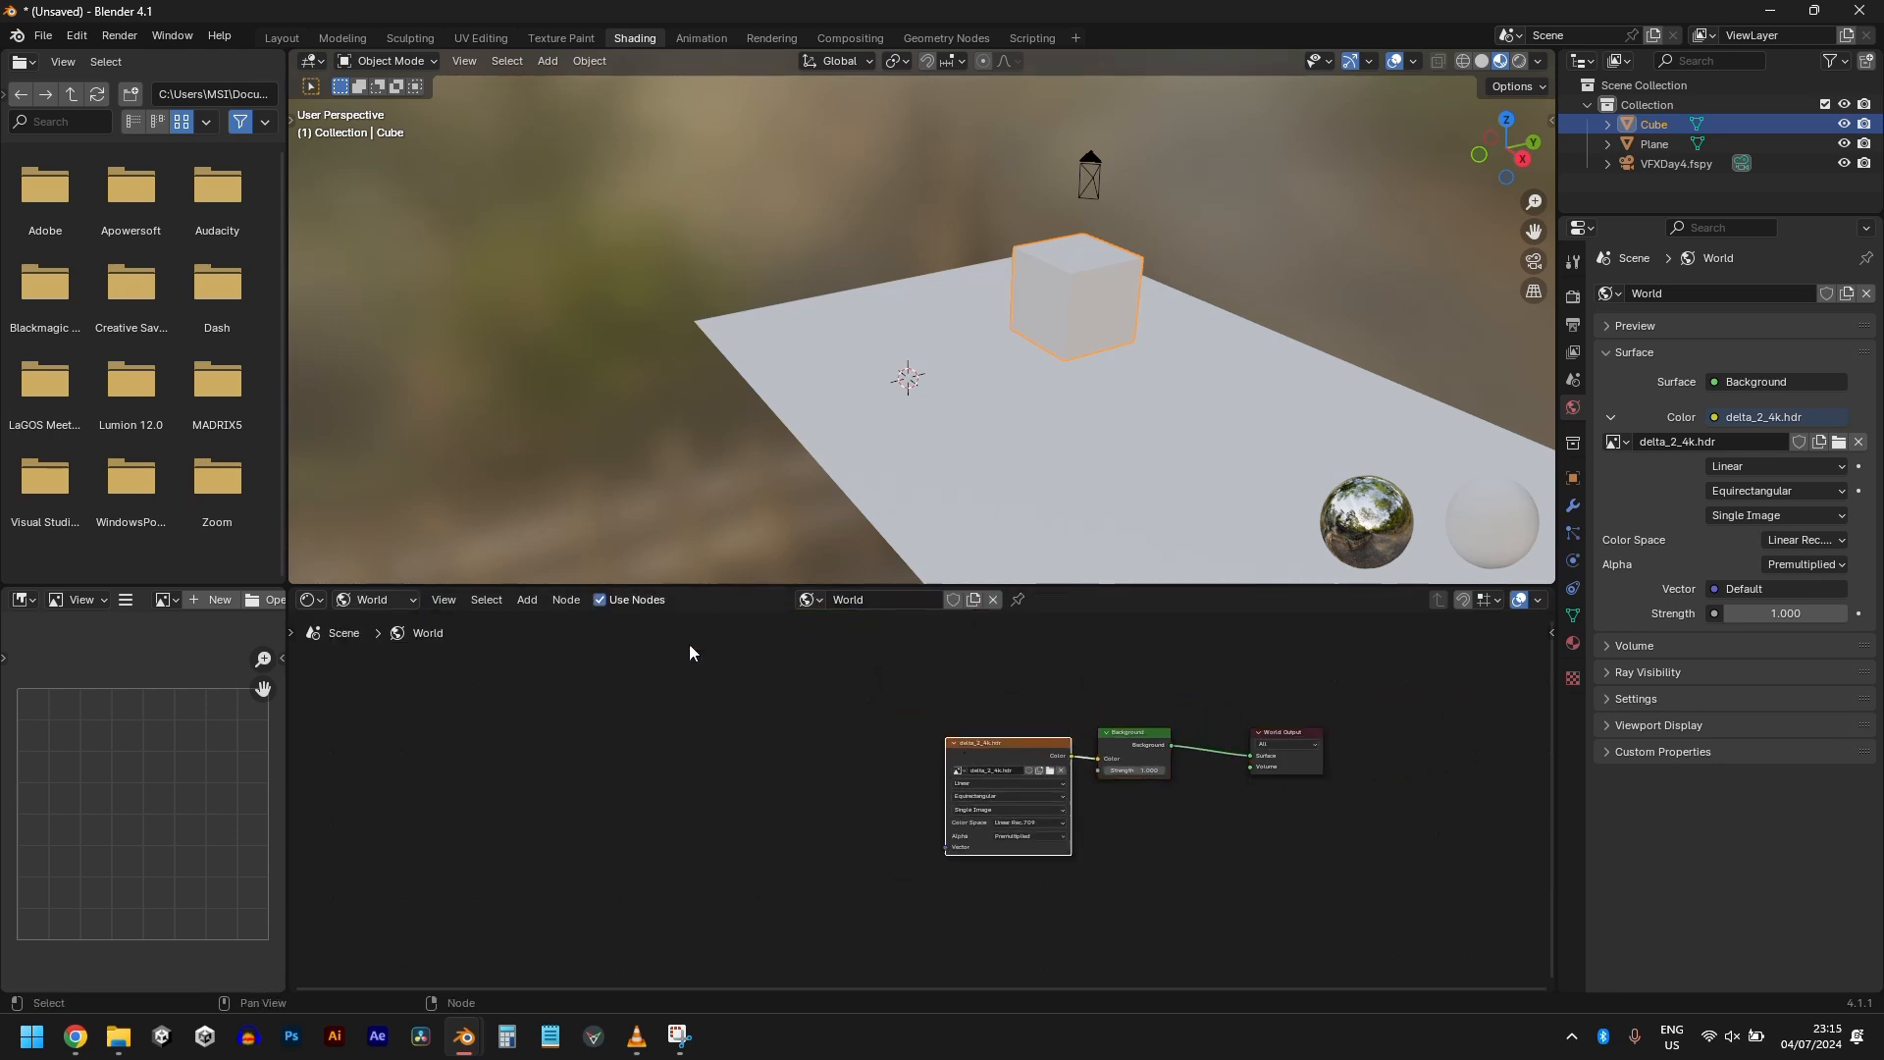
Step: Search the add-on preferences for Node Wrangler and check whether it is enabled
click(70, 39)
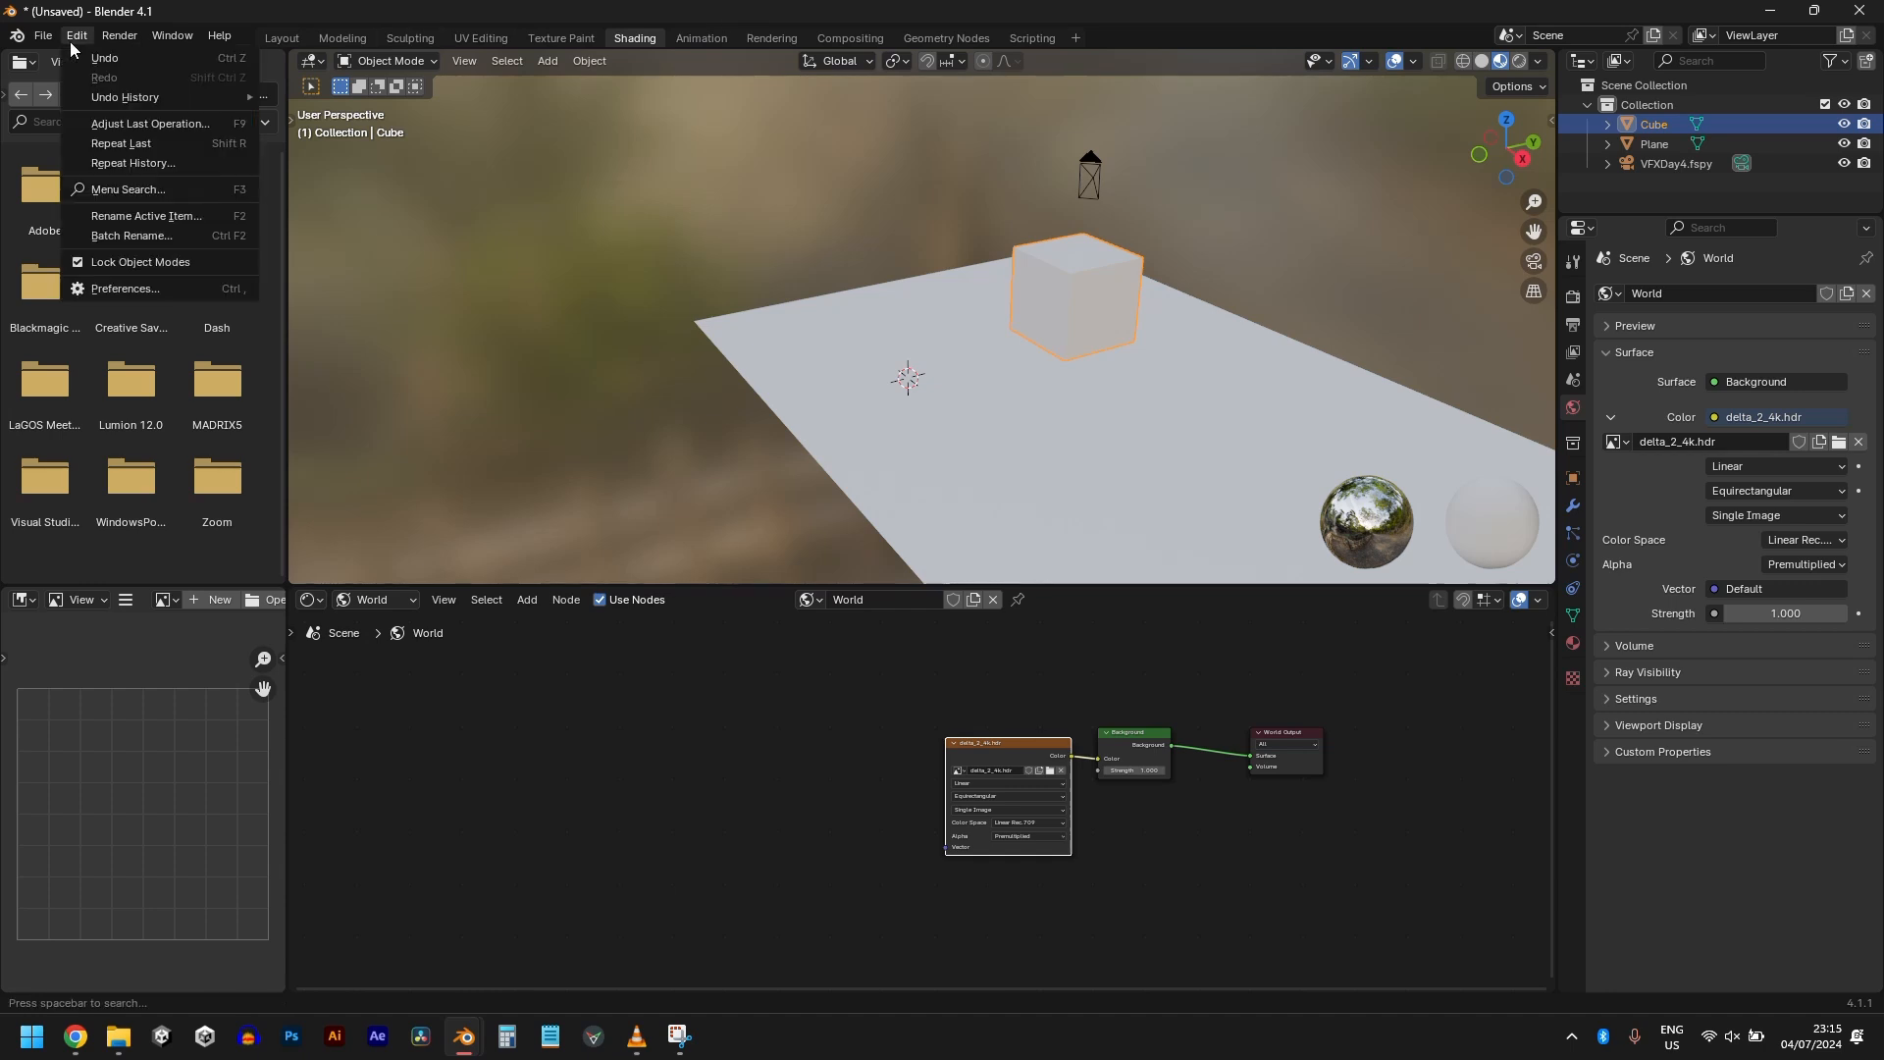
click(139, 294)
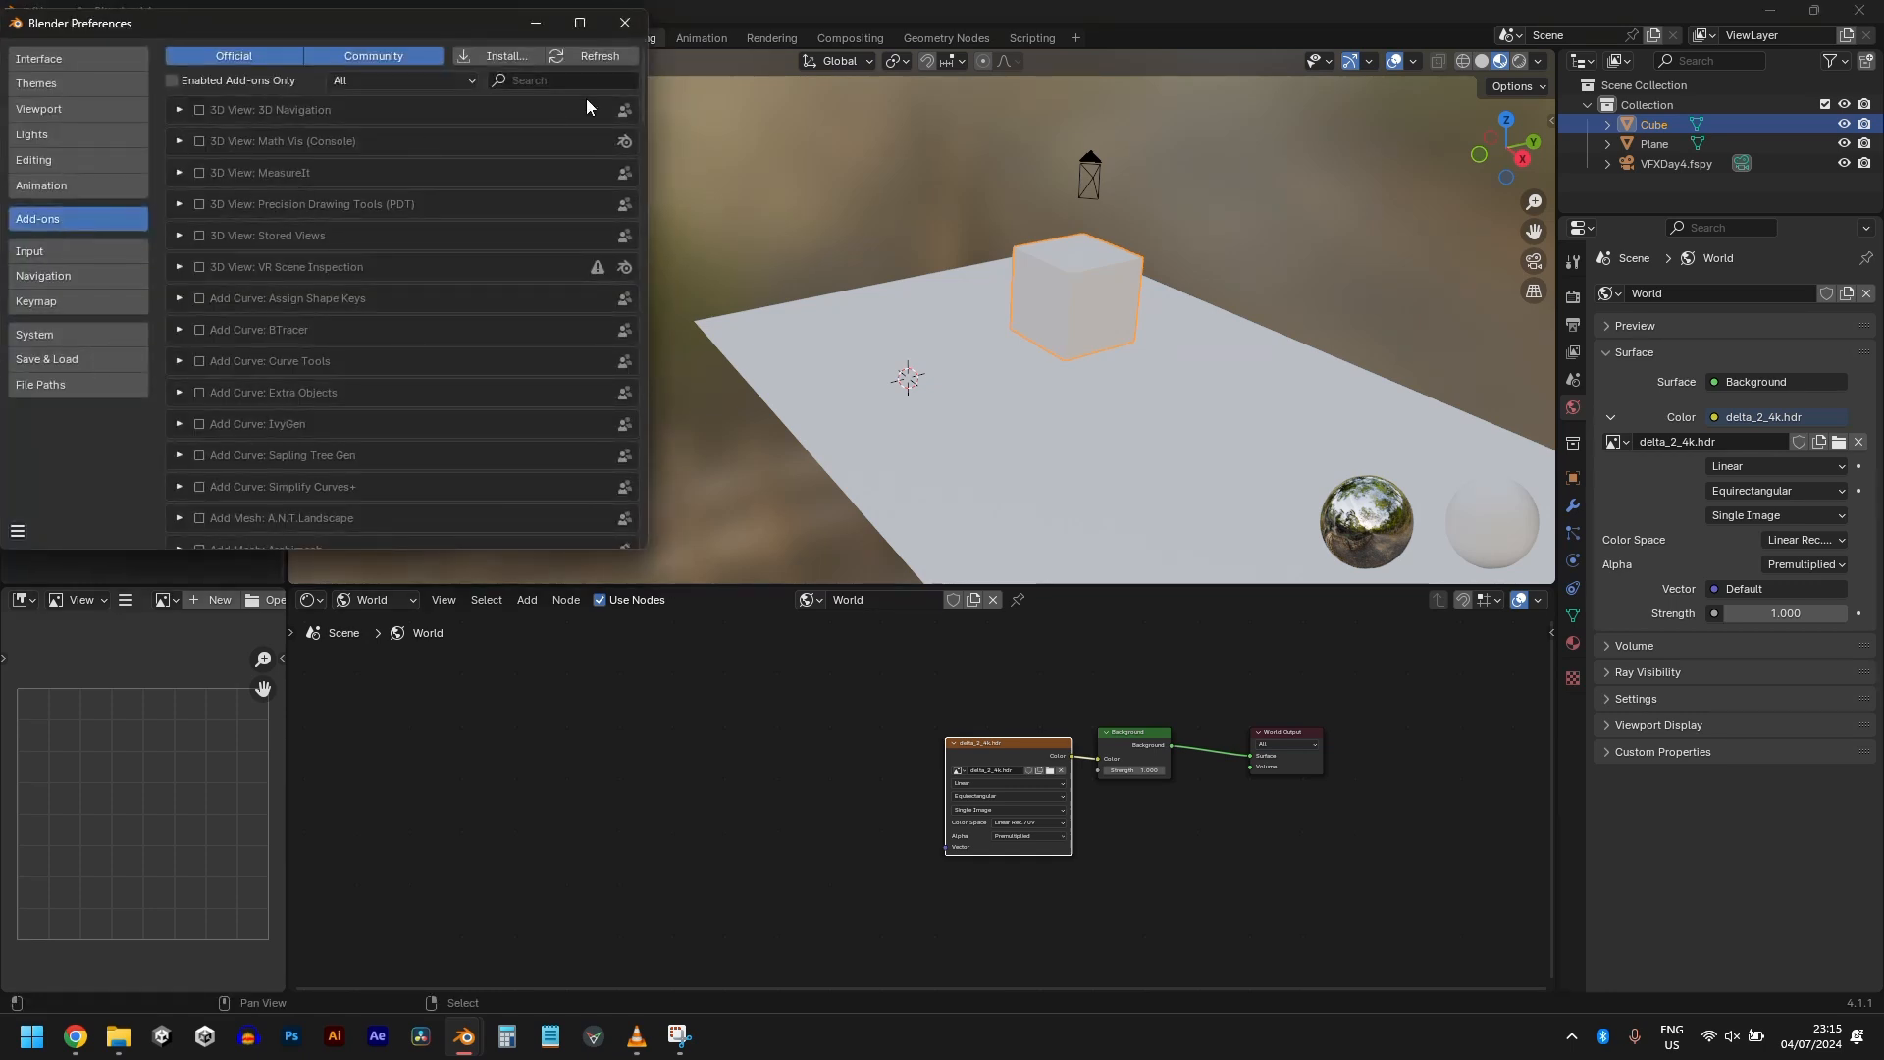
text(wr)
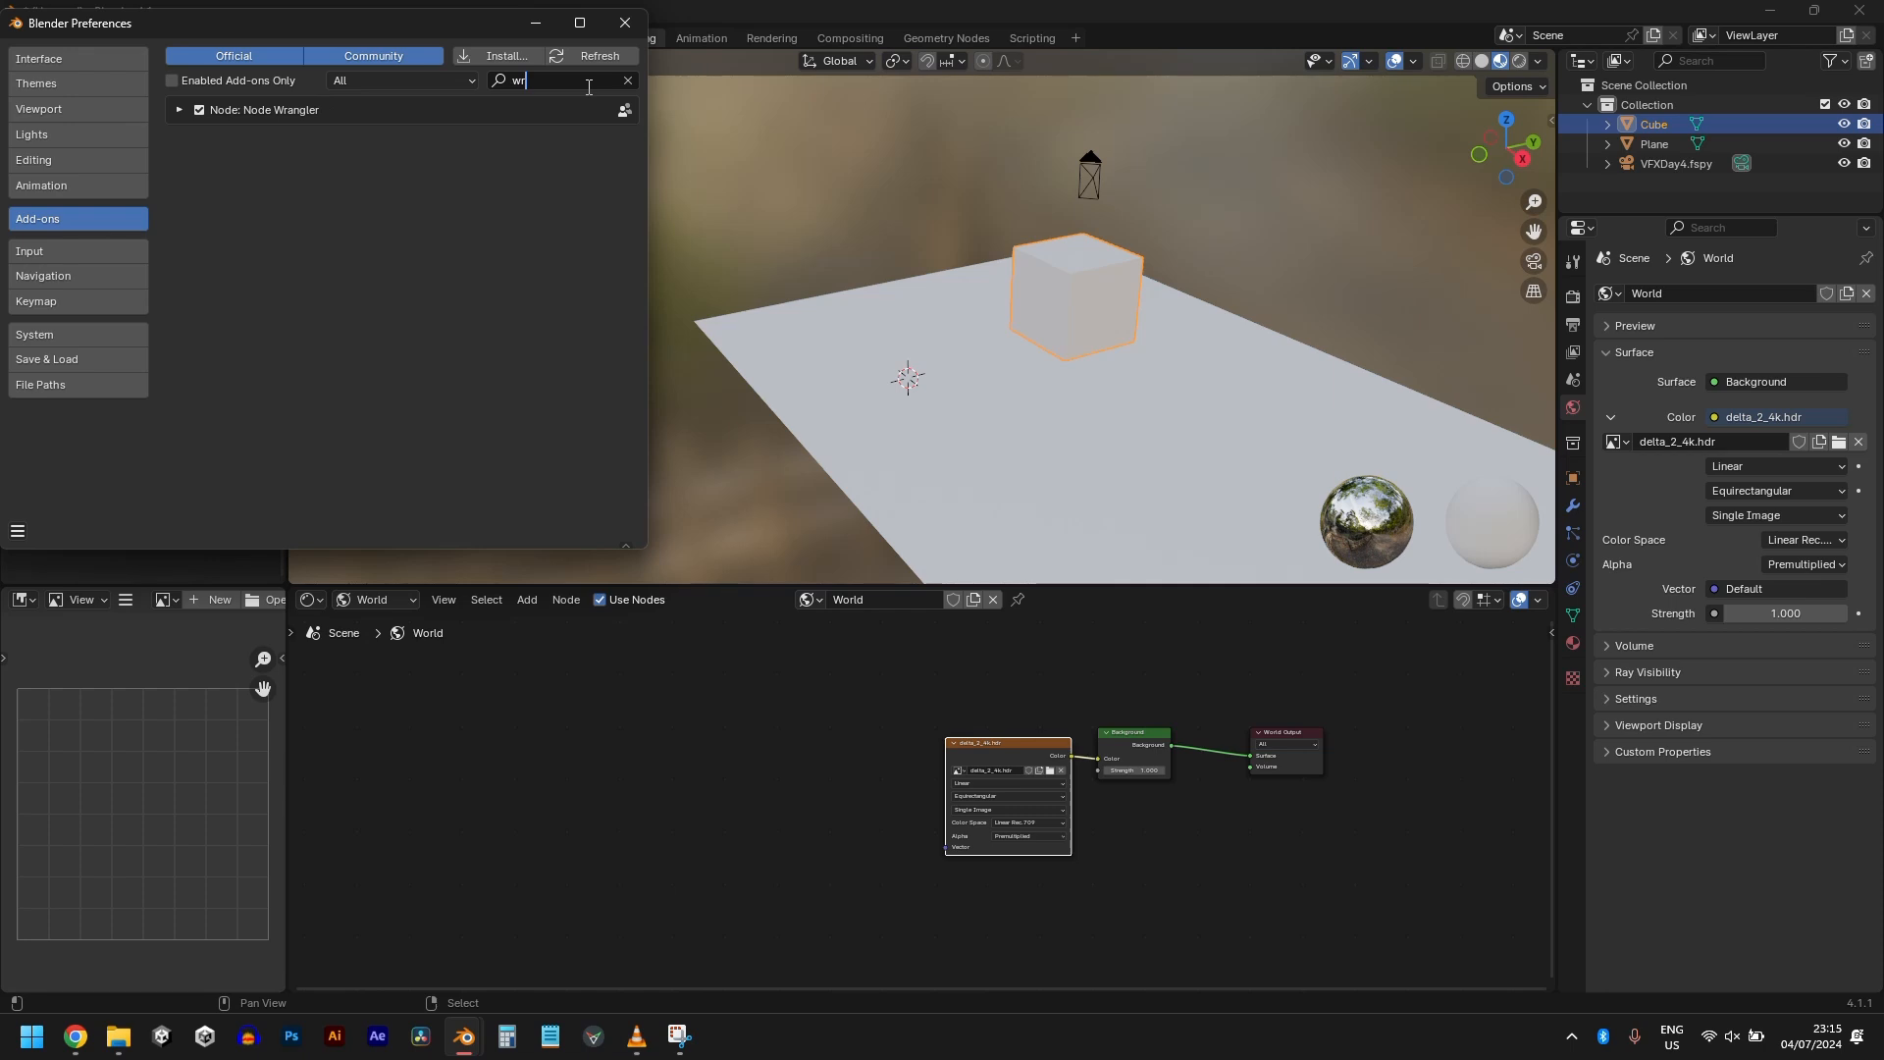
click(637, 18)
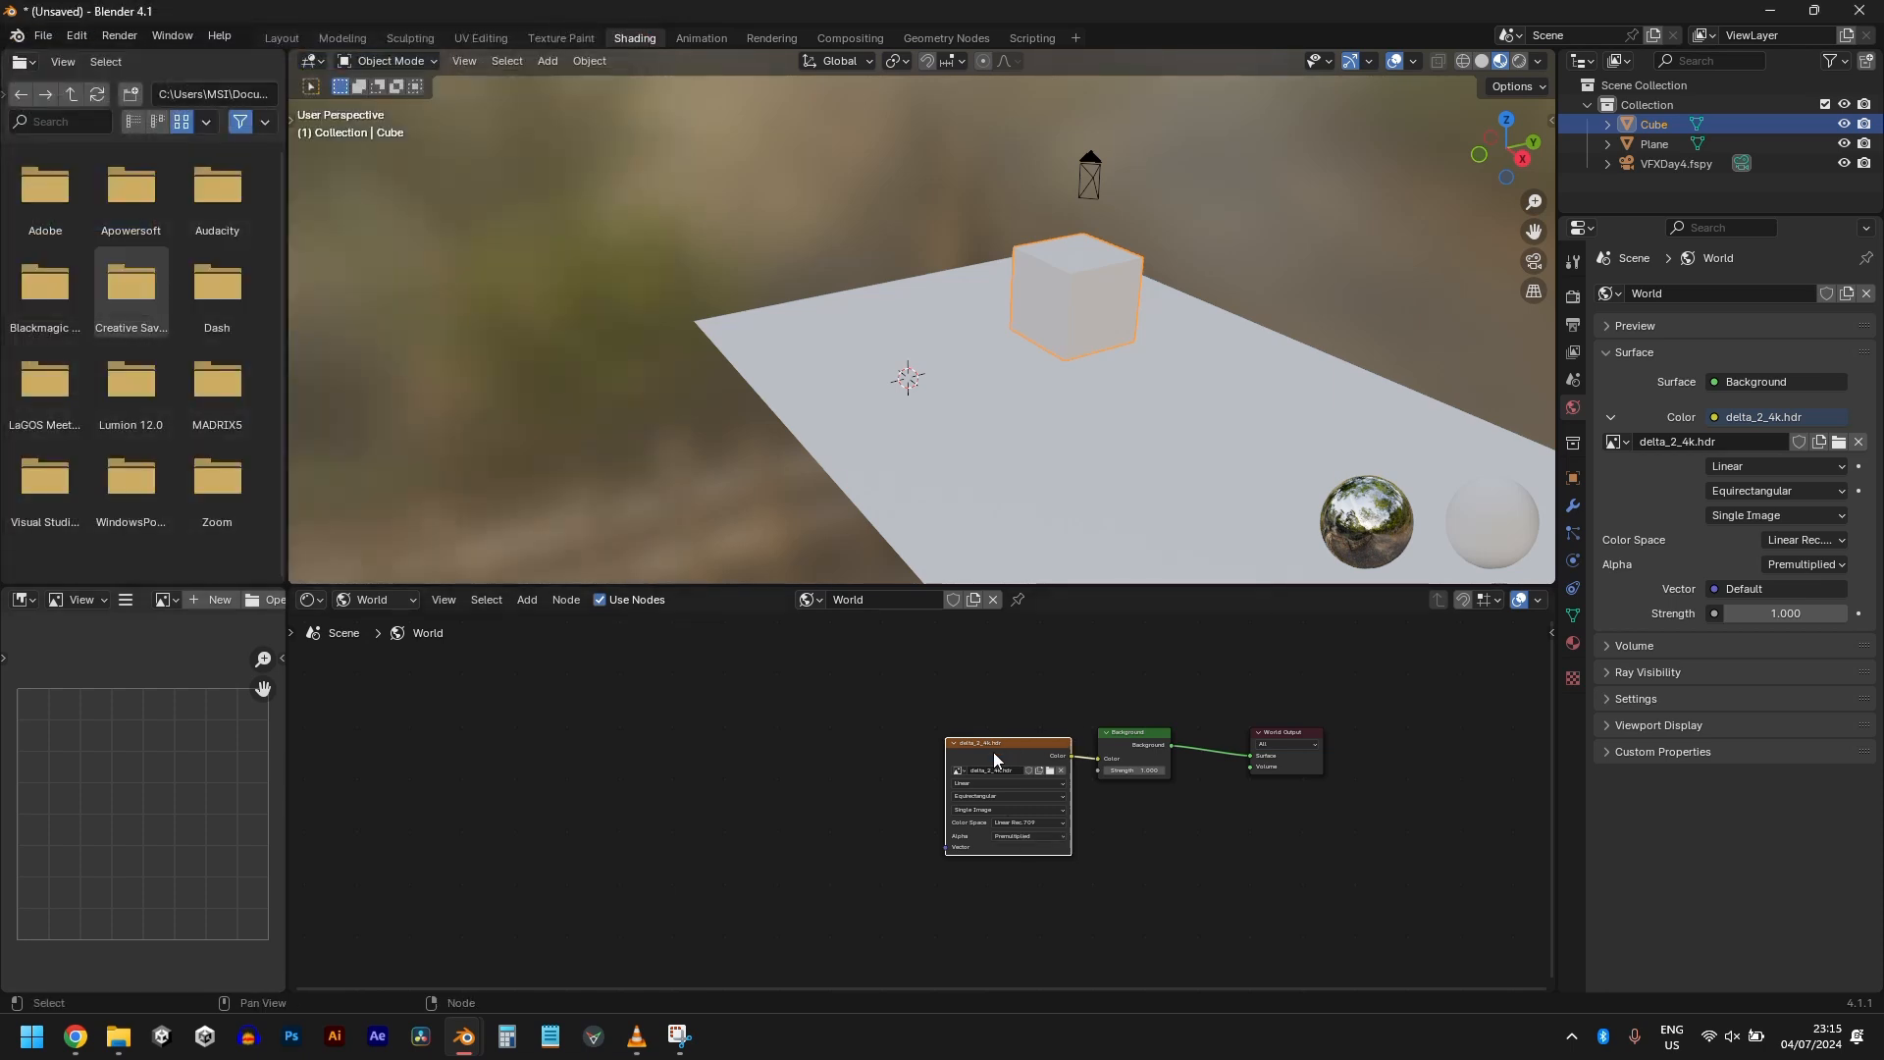
Step: Attach Mapping and Texture Coordinate nodes to the delta_2_4k.hdr environment texture with Node Wrangler
click(983, 717)
click(1012, 758)
key(ctrl+t)
key(Home)
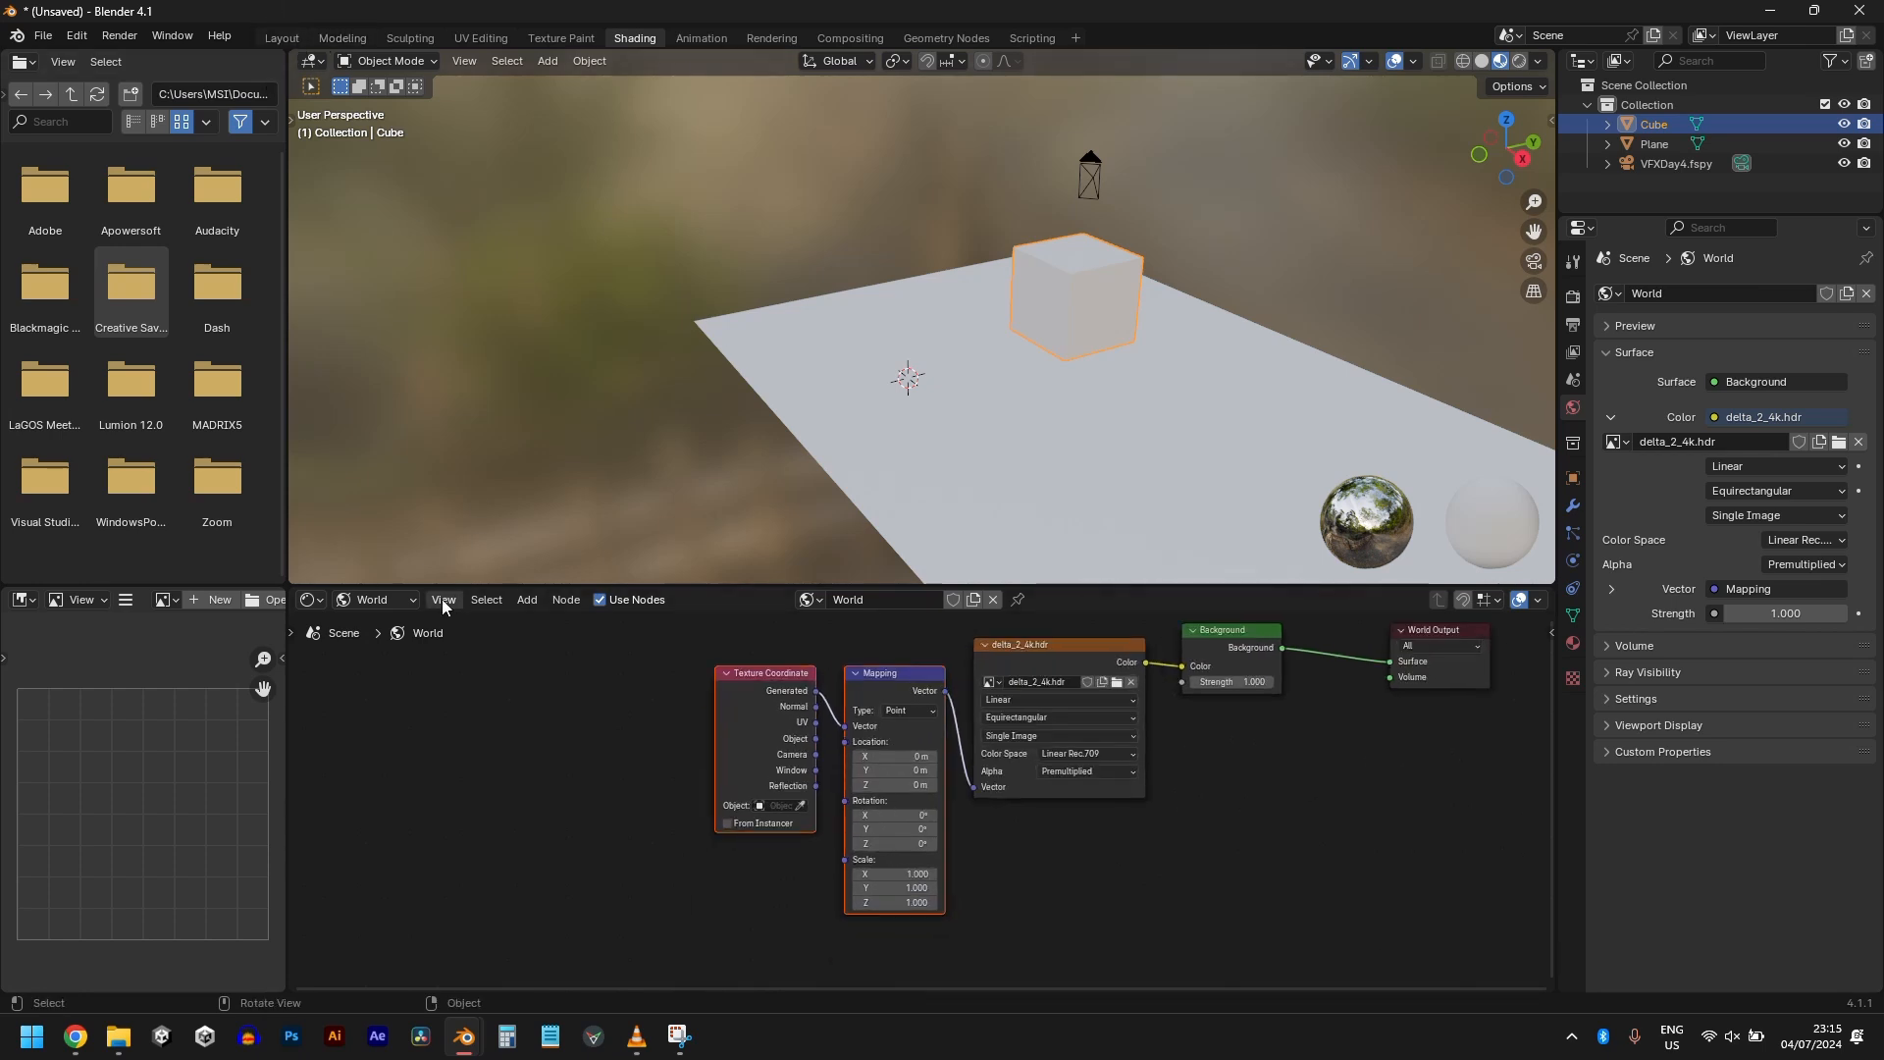
Step: Return to the Layout workspace and expand the Mapping settings of the world's delta_2_4k.hdr texture
click(375, 604)
click(379, 639)
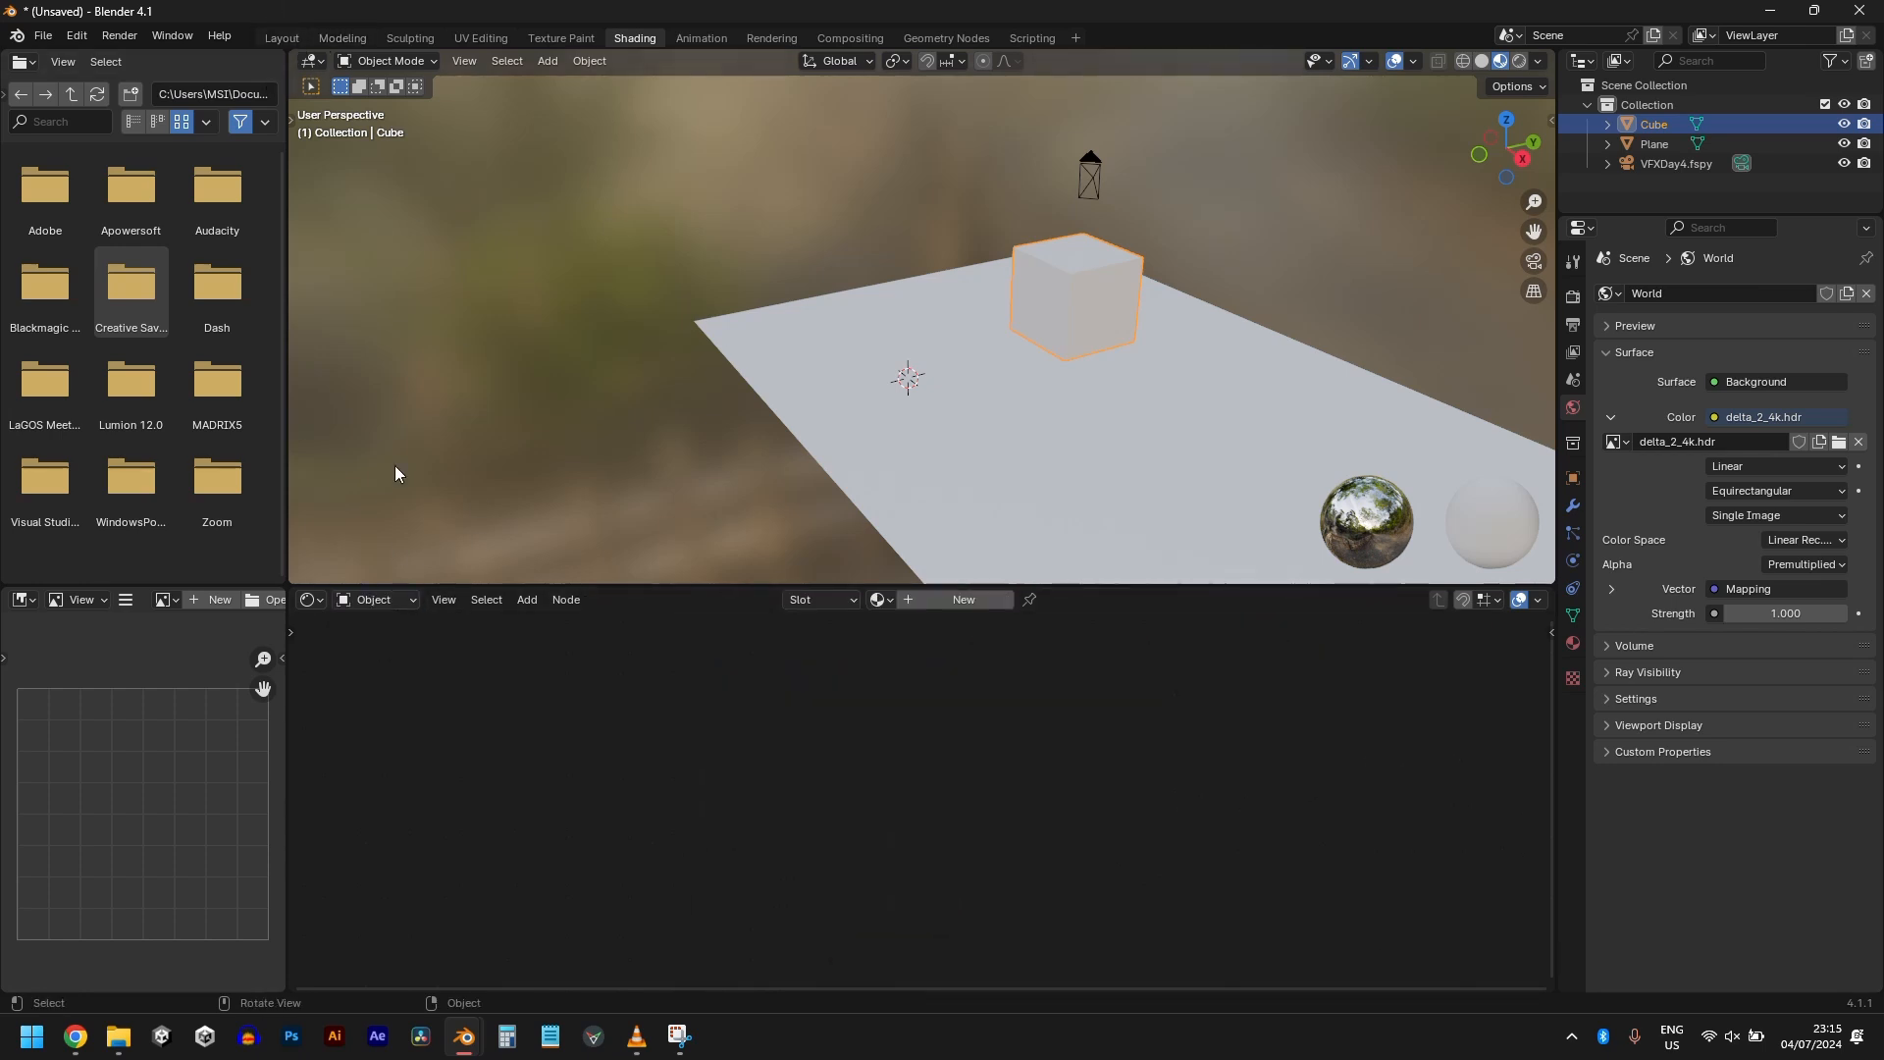
click(293, 41)
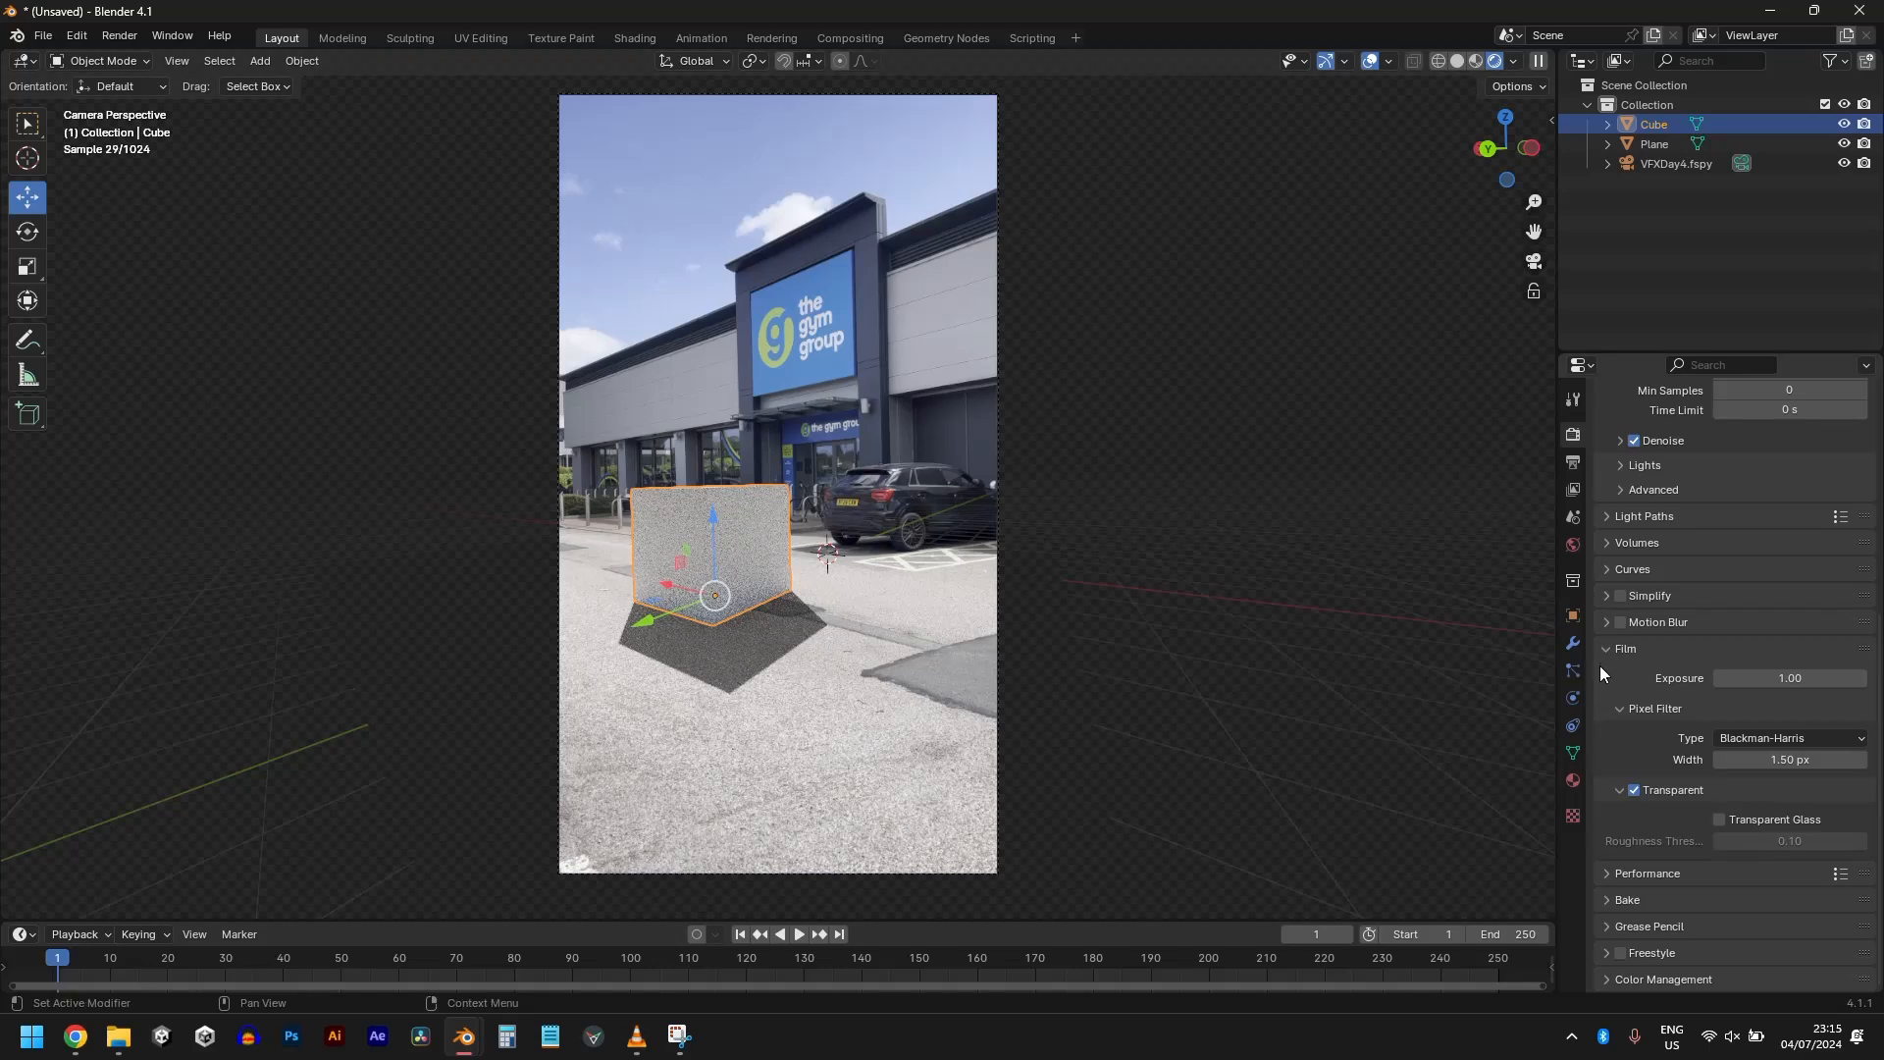
click(1574, 544)
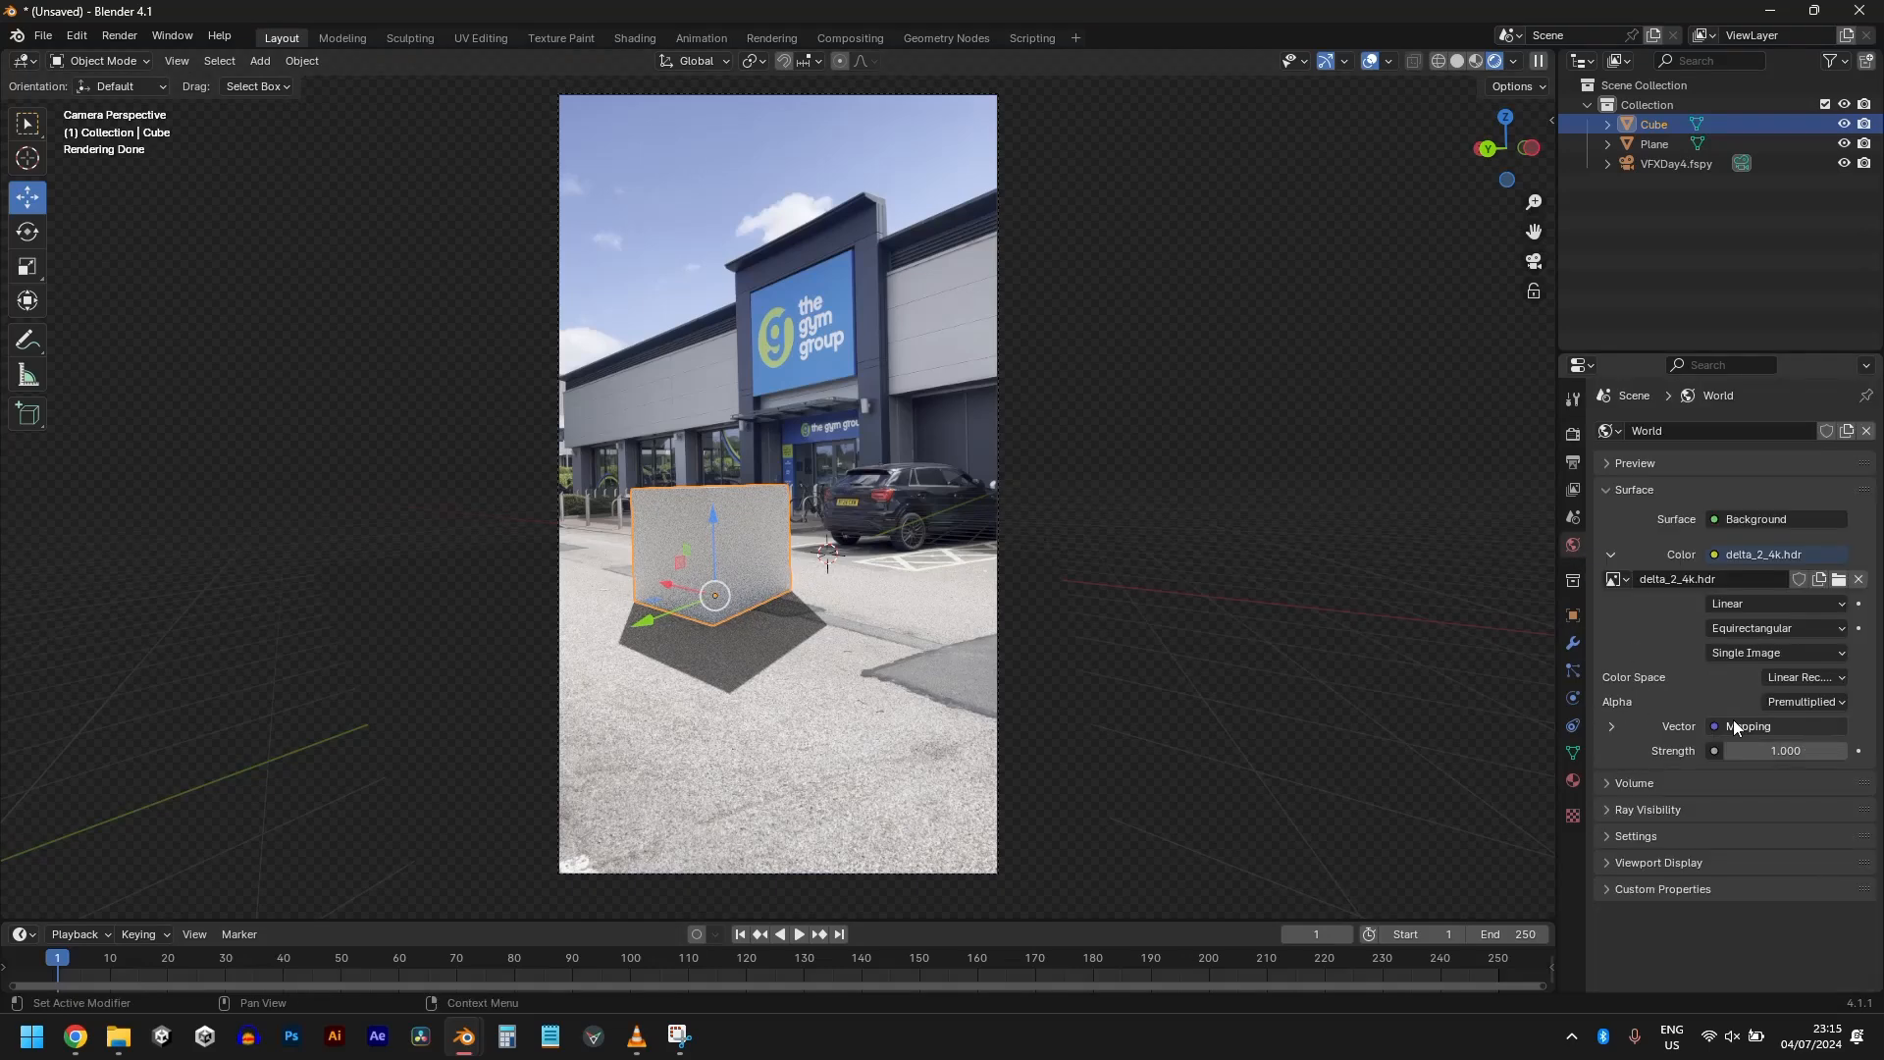
click(1611, 726)
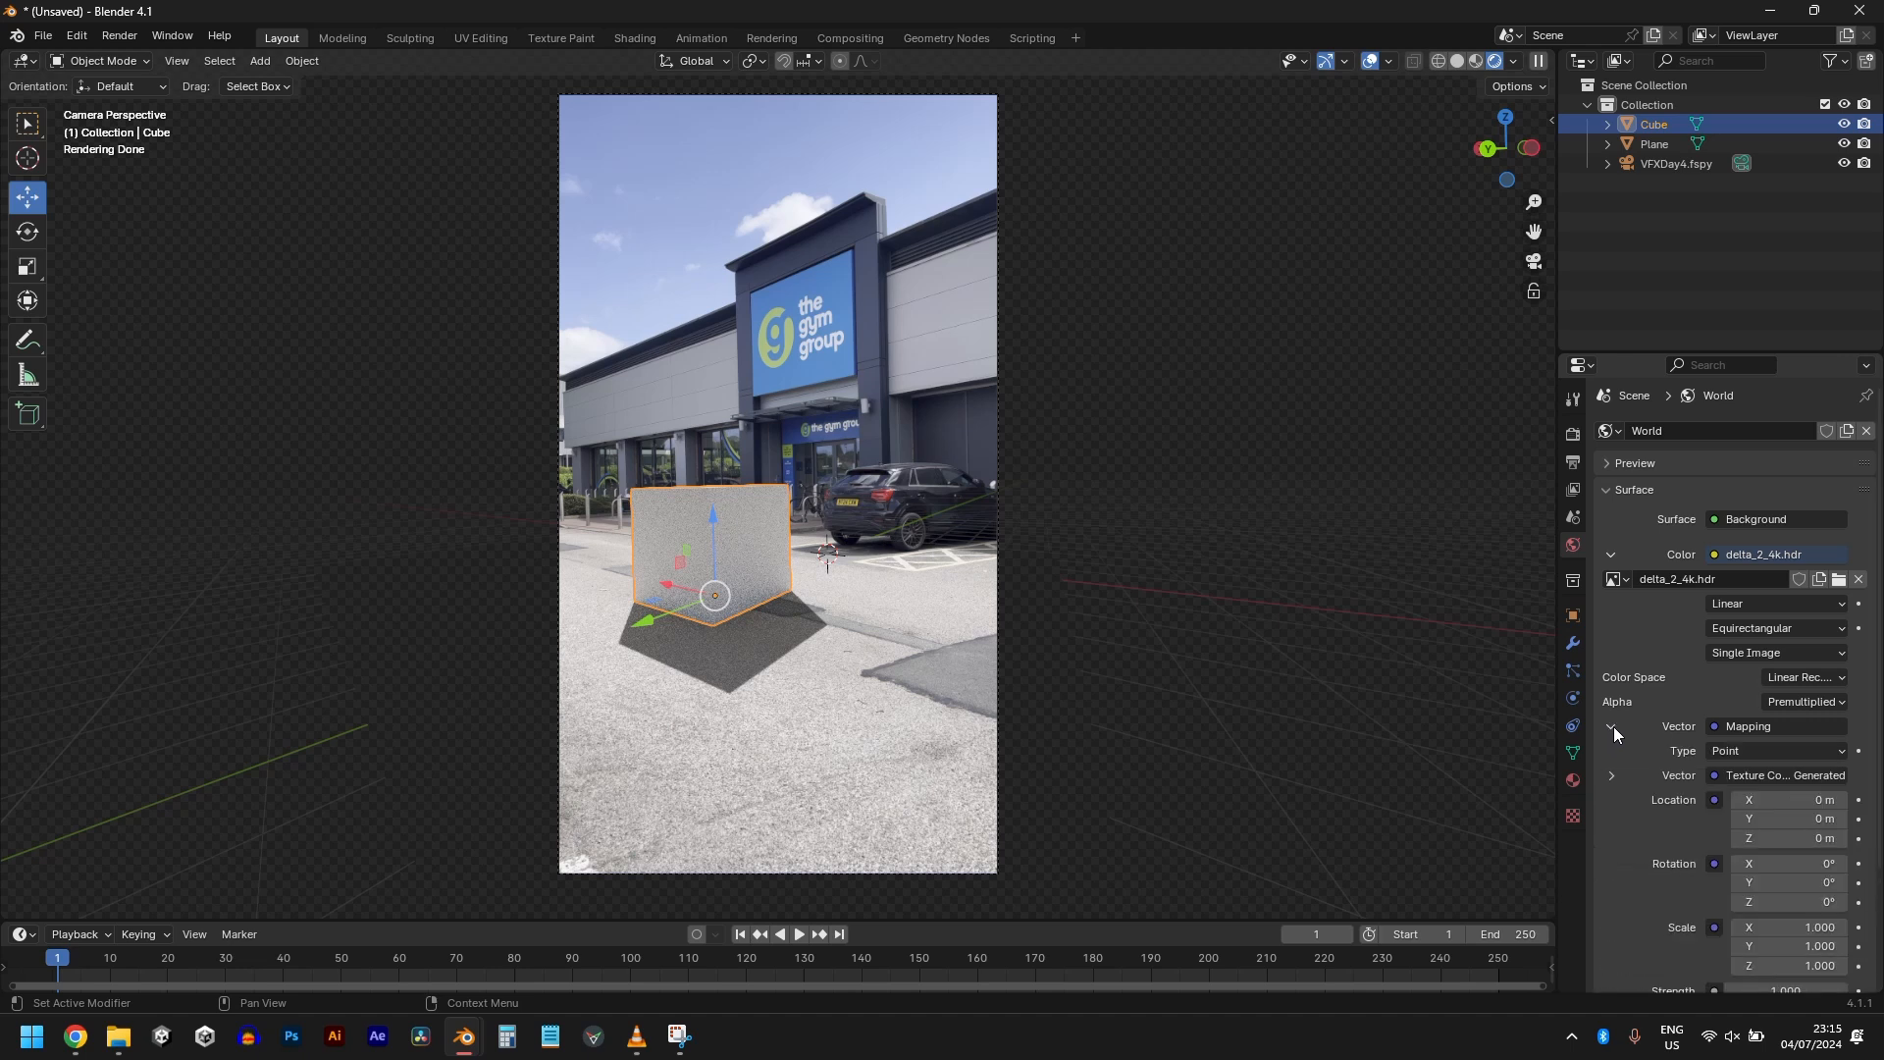
Step: Set the HDRI mapping's Z rotation to about 40.3° and move the cube back toward the bike racks
scroll(1629, 721, down, 3)
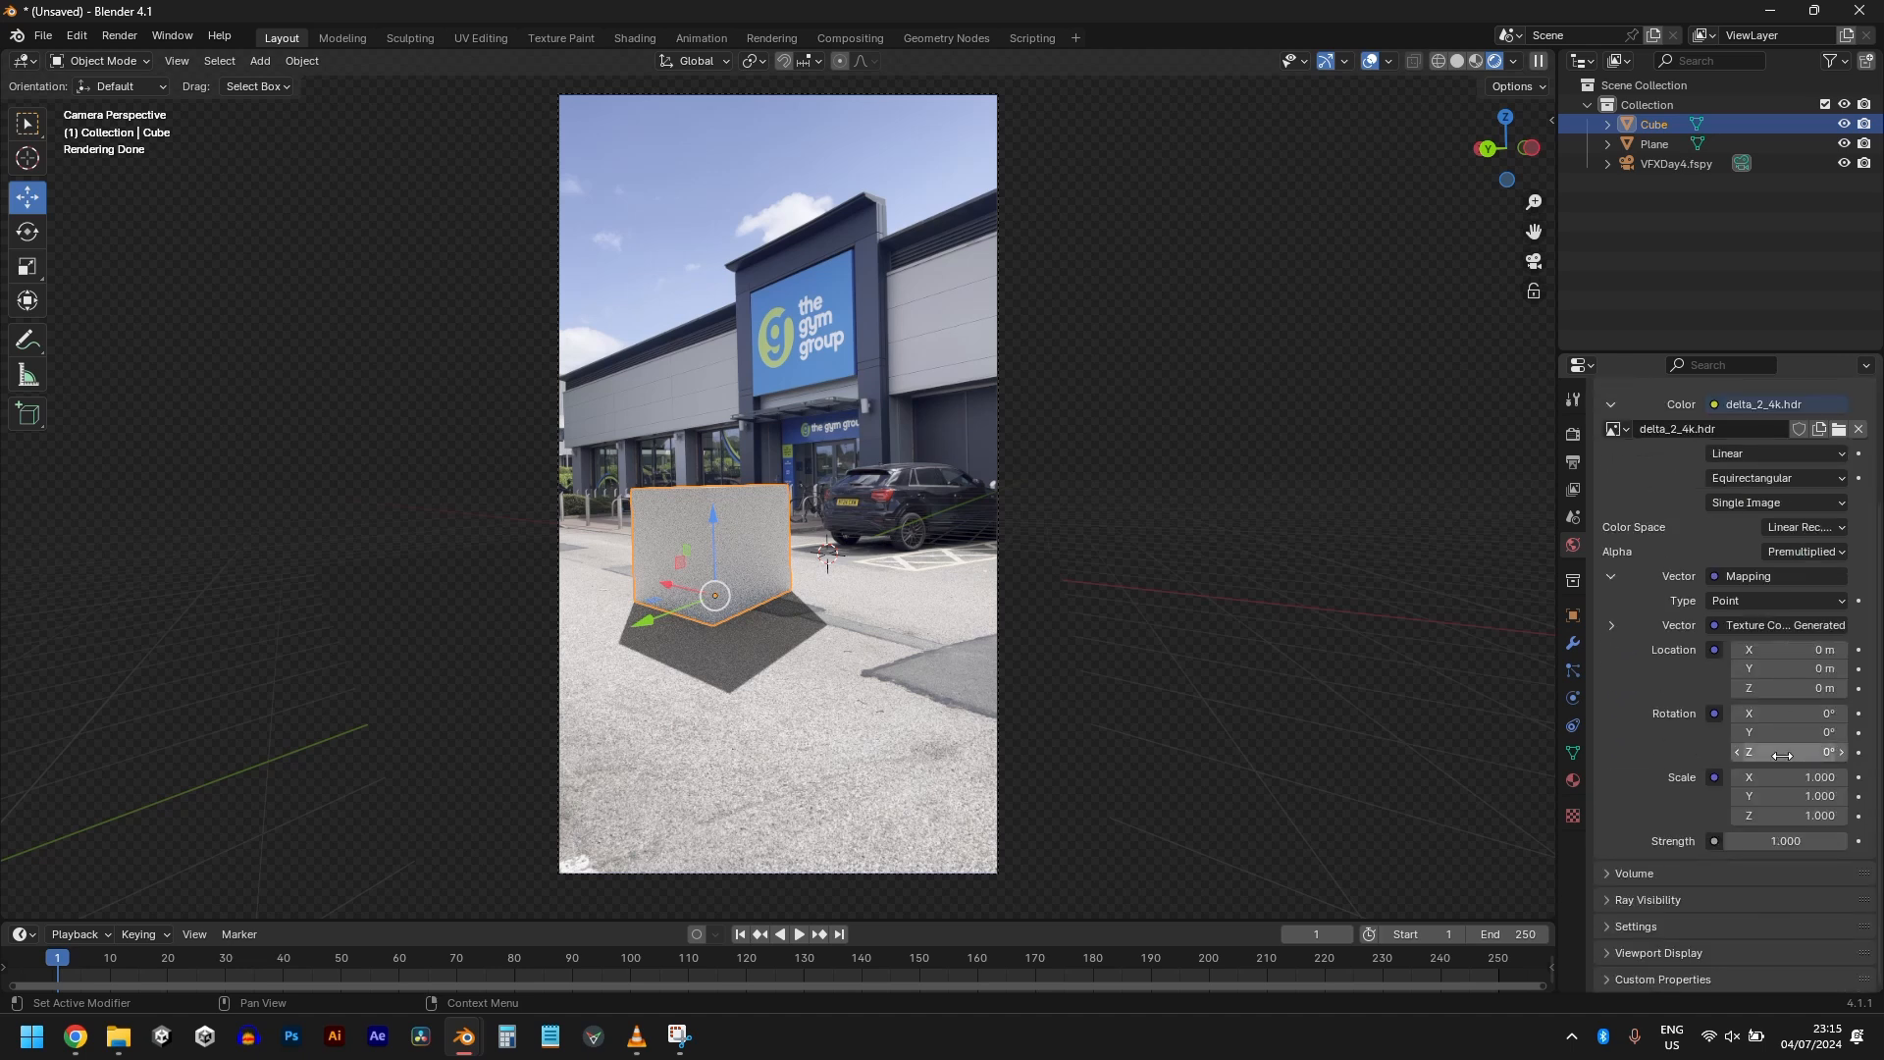
drag(1783, 755, 1804, 750)
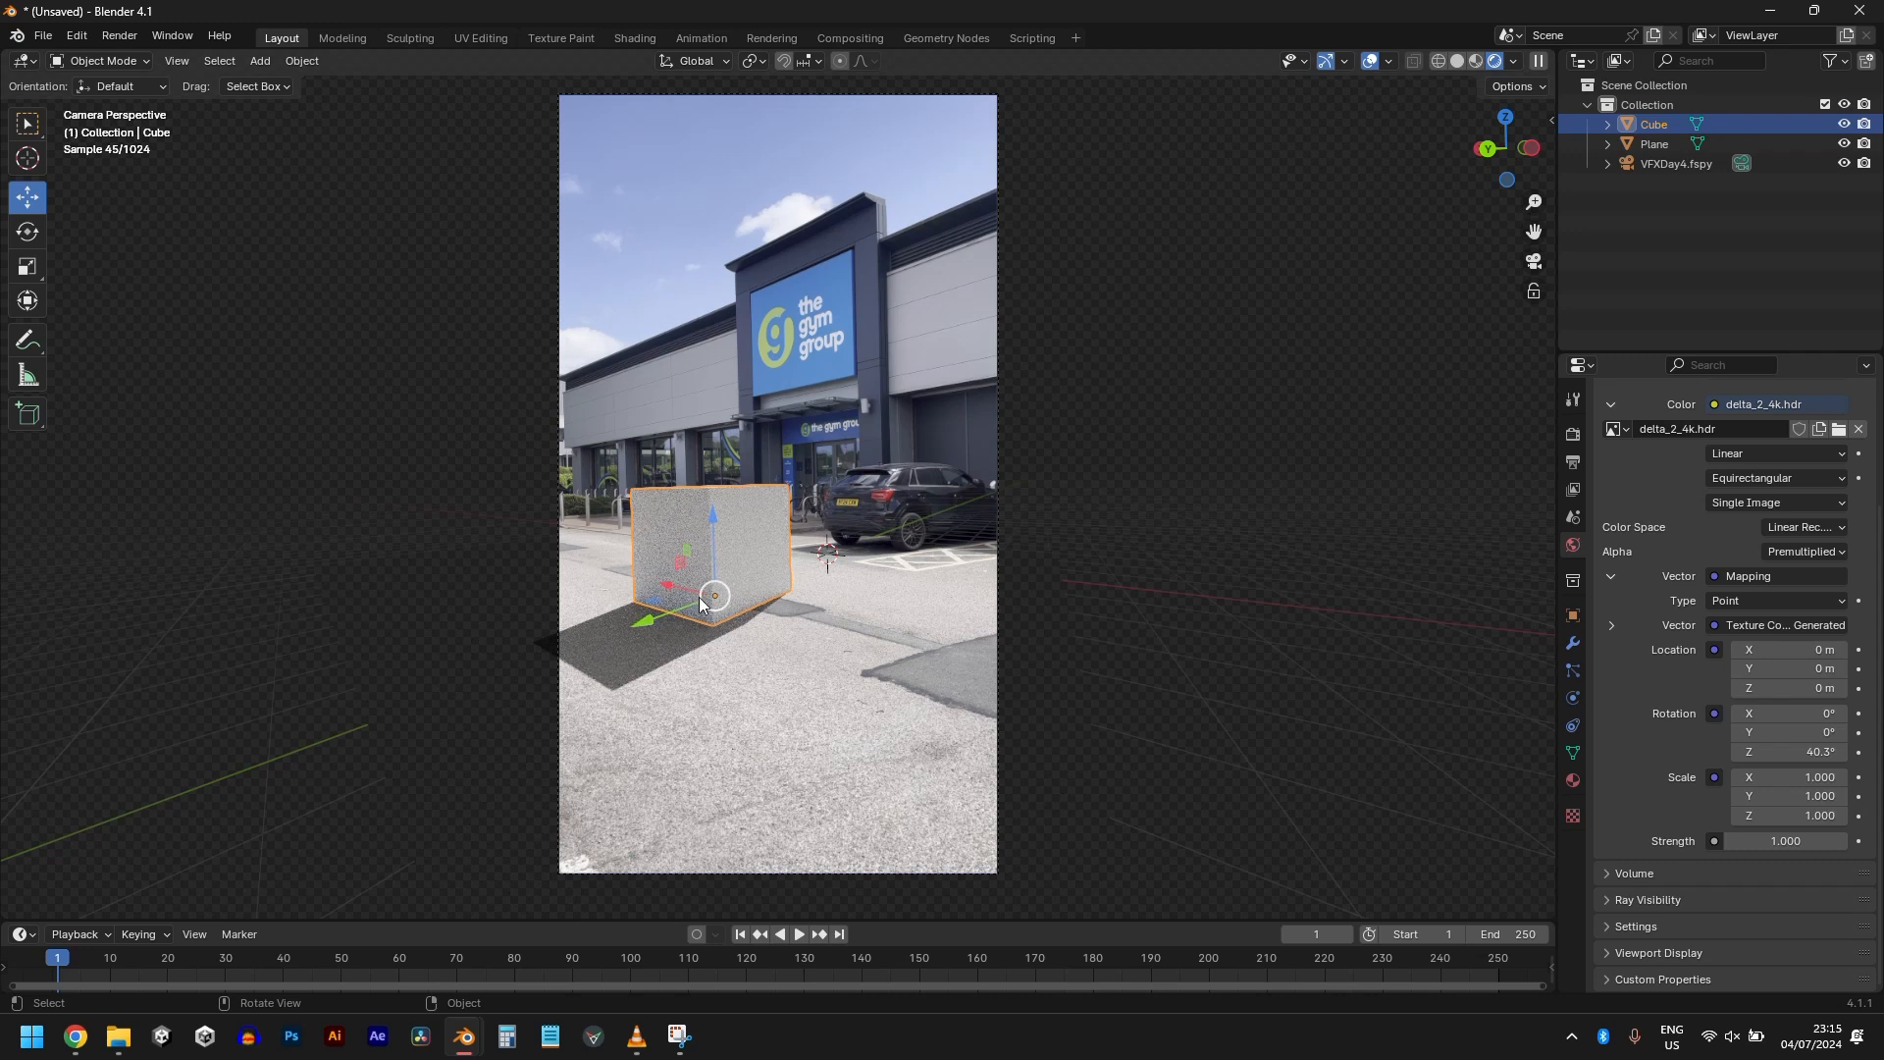
mouse_move(701, 602)
mouse_down()
mouse_move(755, 579)
mouse_move(721, 596)
mouse_up()
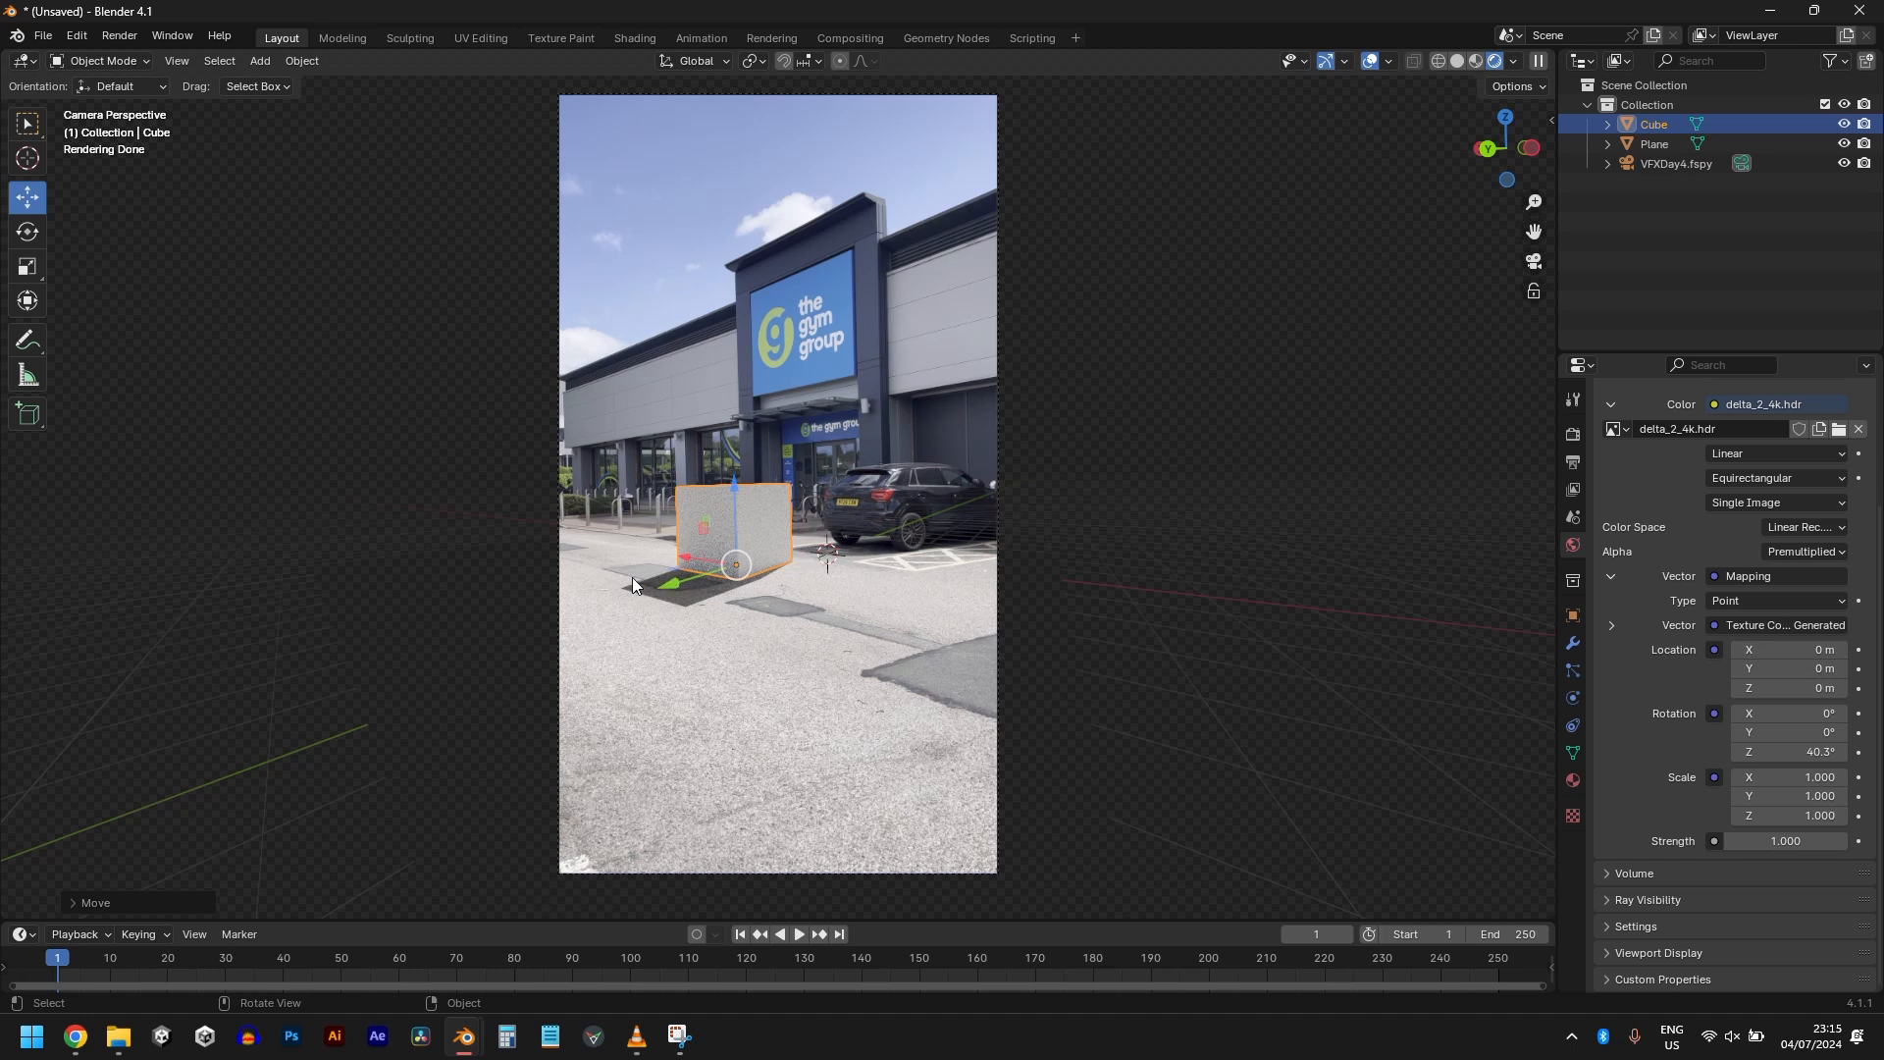
Step: Fine-tune the HDRI mapping's Z rotation to about 70.2°, comparing the cube's shadow with the one under the parked car
drag(1774, 752, 1787, 751)
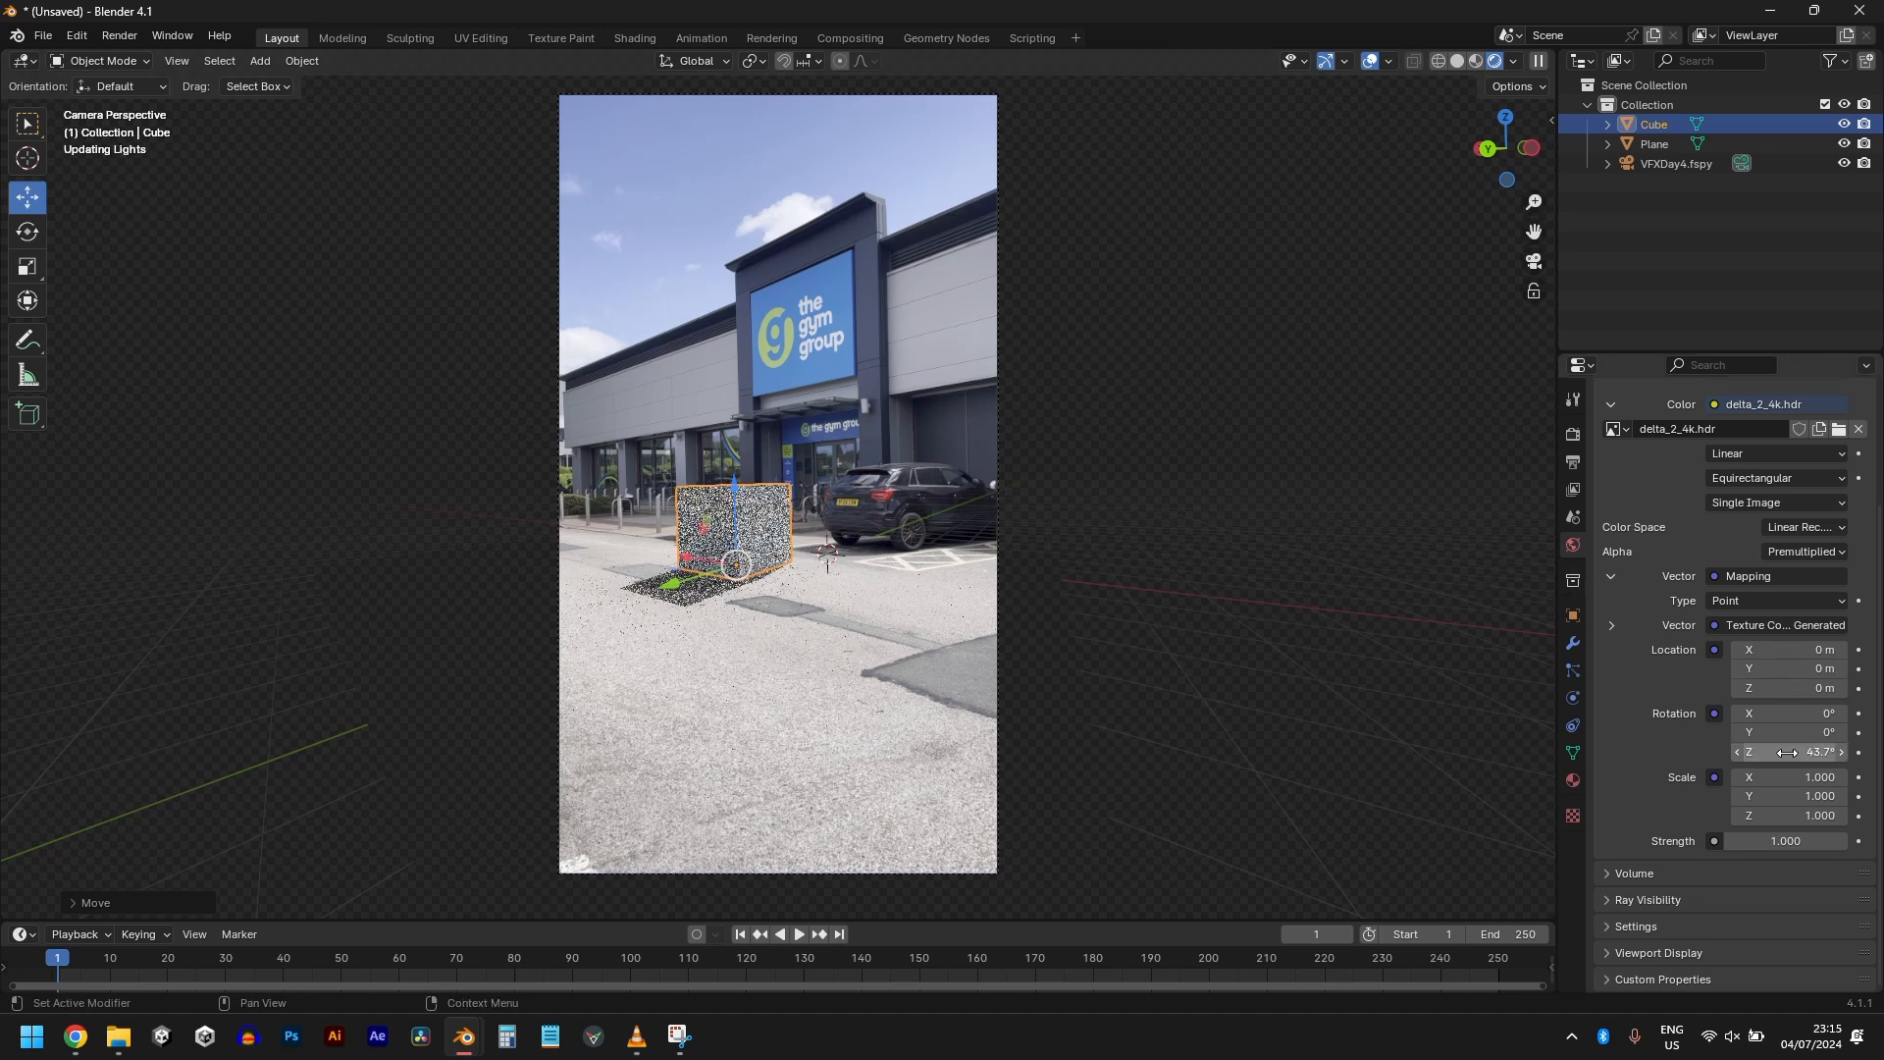
scroll(785, 844, up, 6)
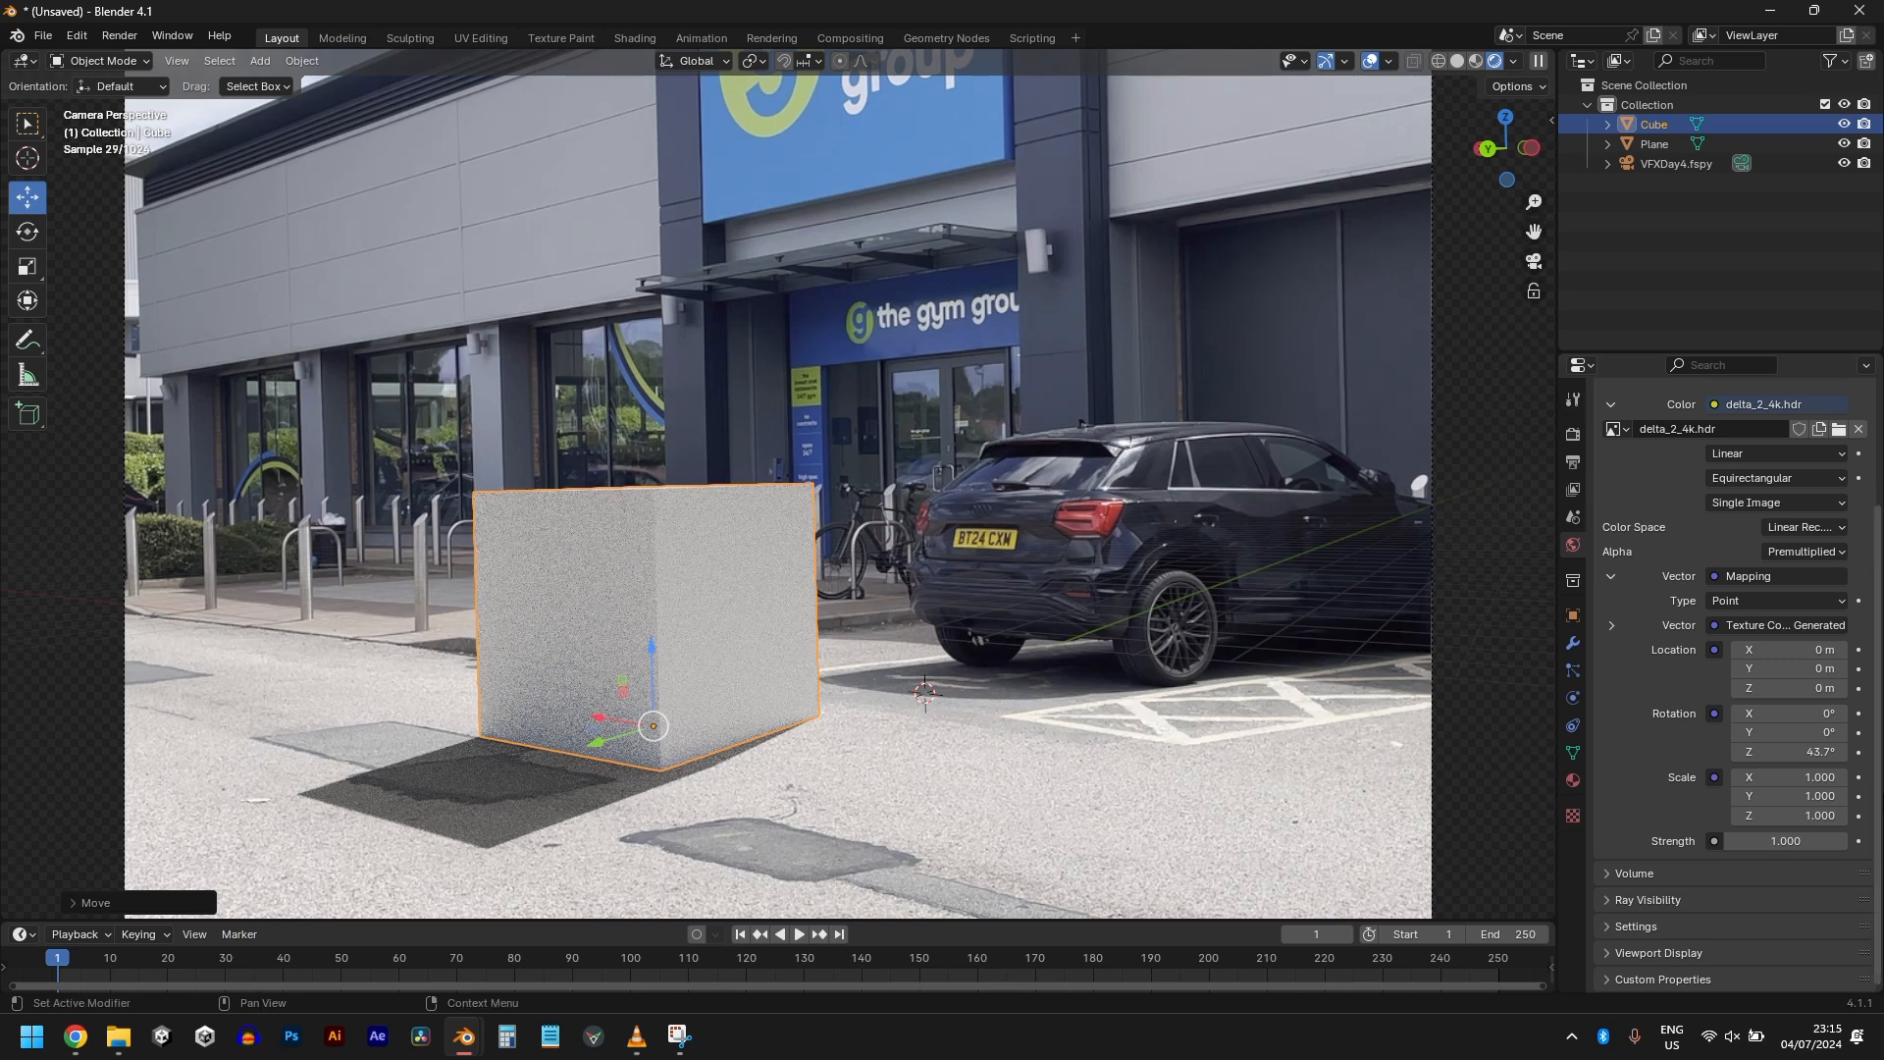
drag(1785, 752, 1807, 753)
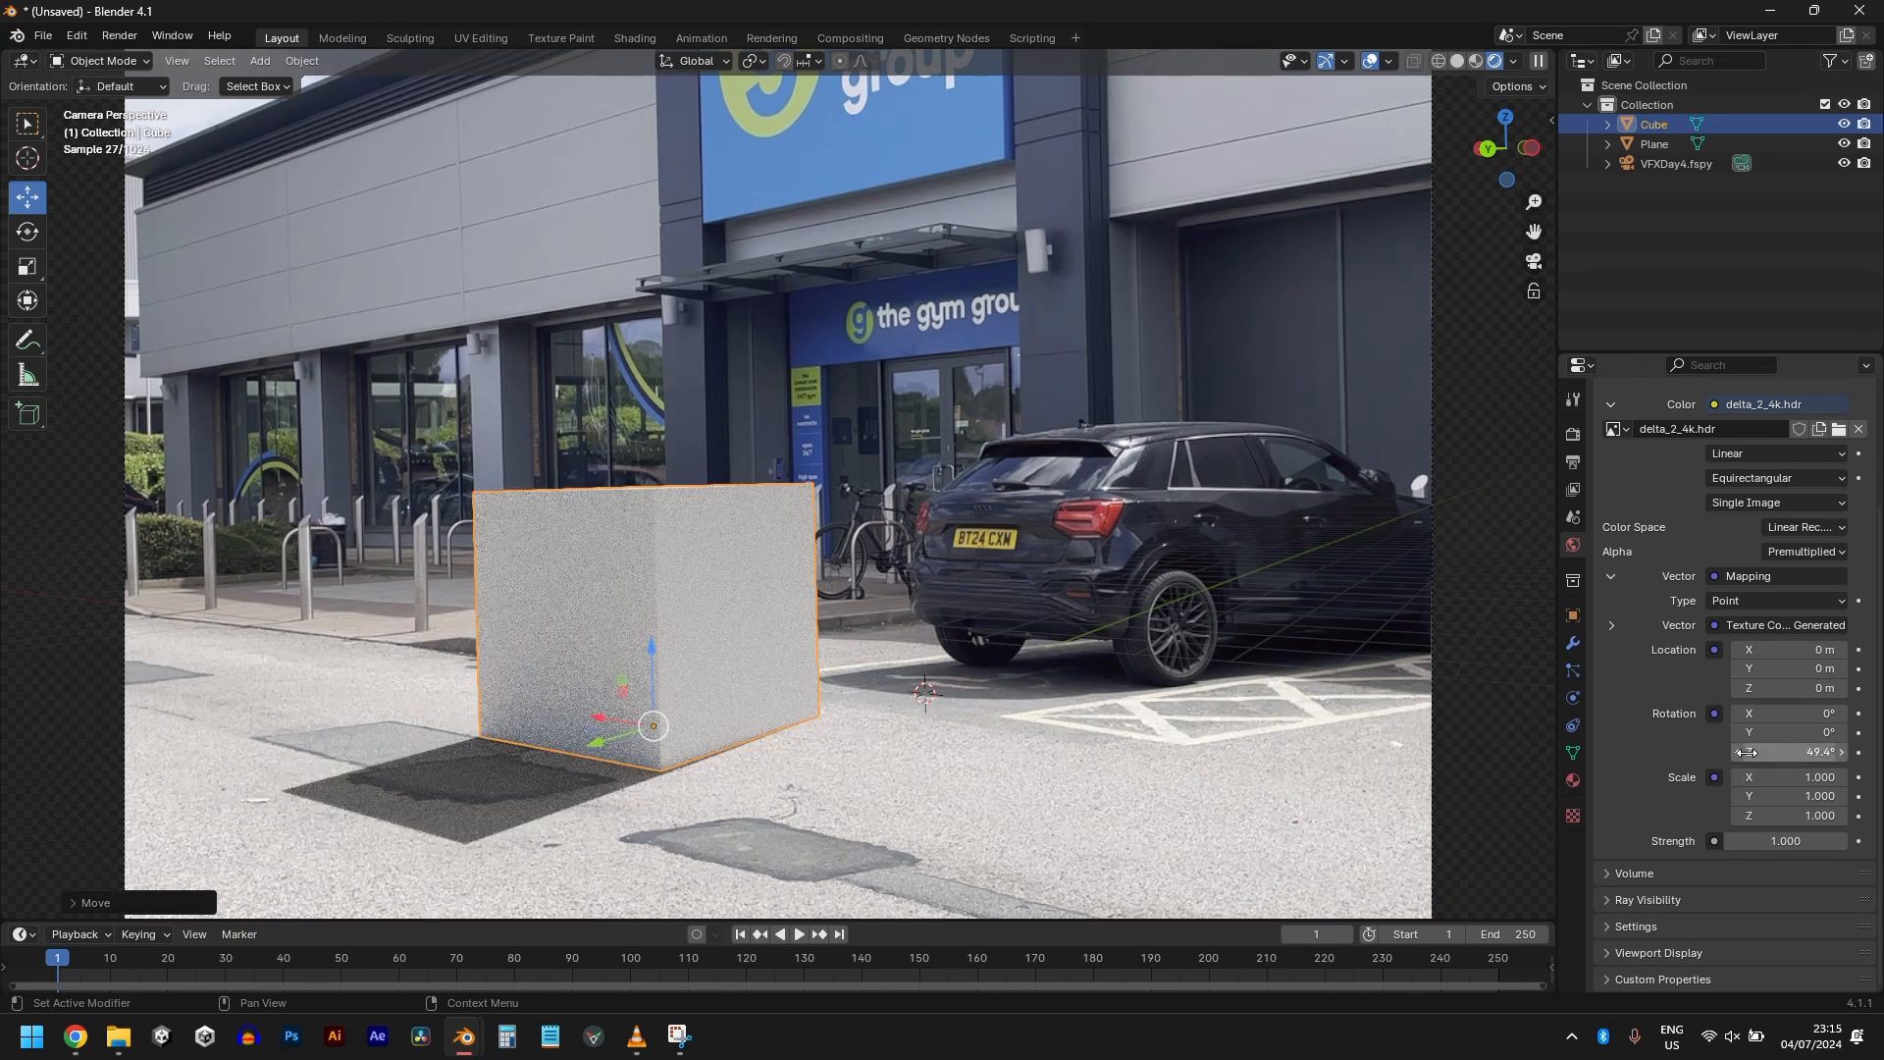
click(1747, 752)
text(70)
key(Return)
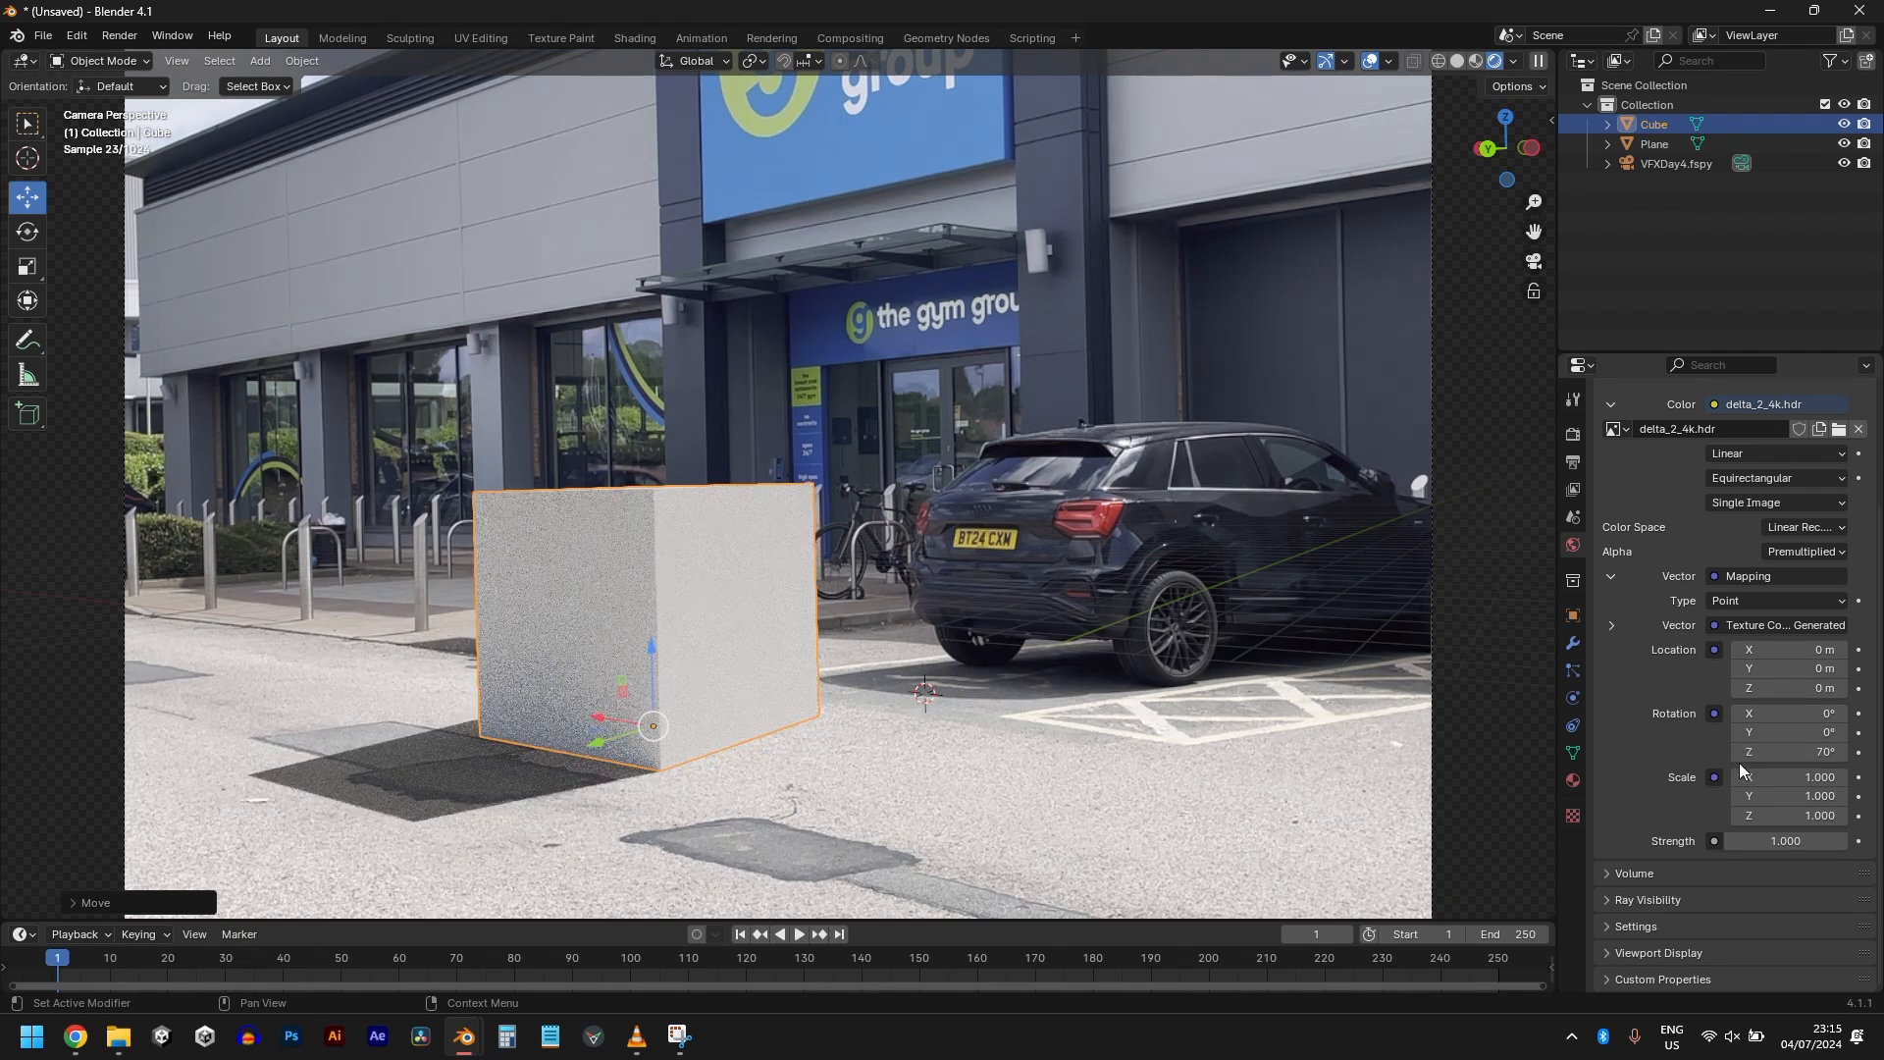
drag(1743, 752, 1737, 752)
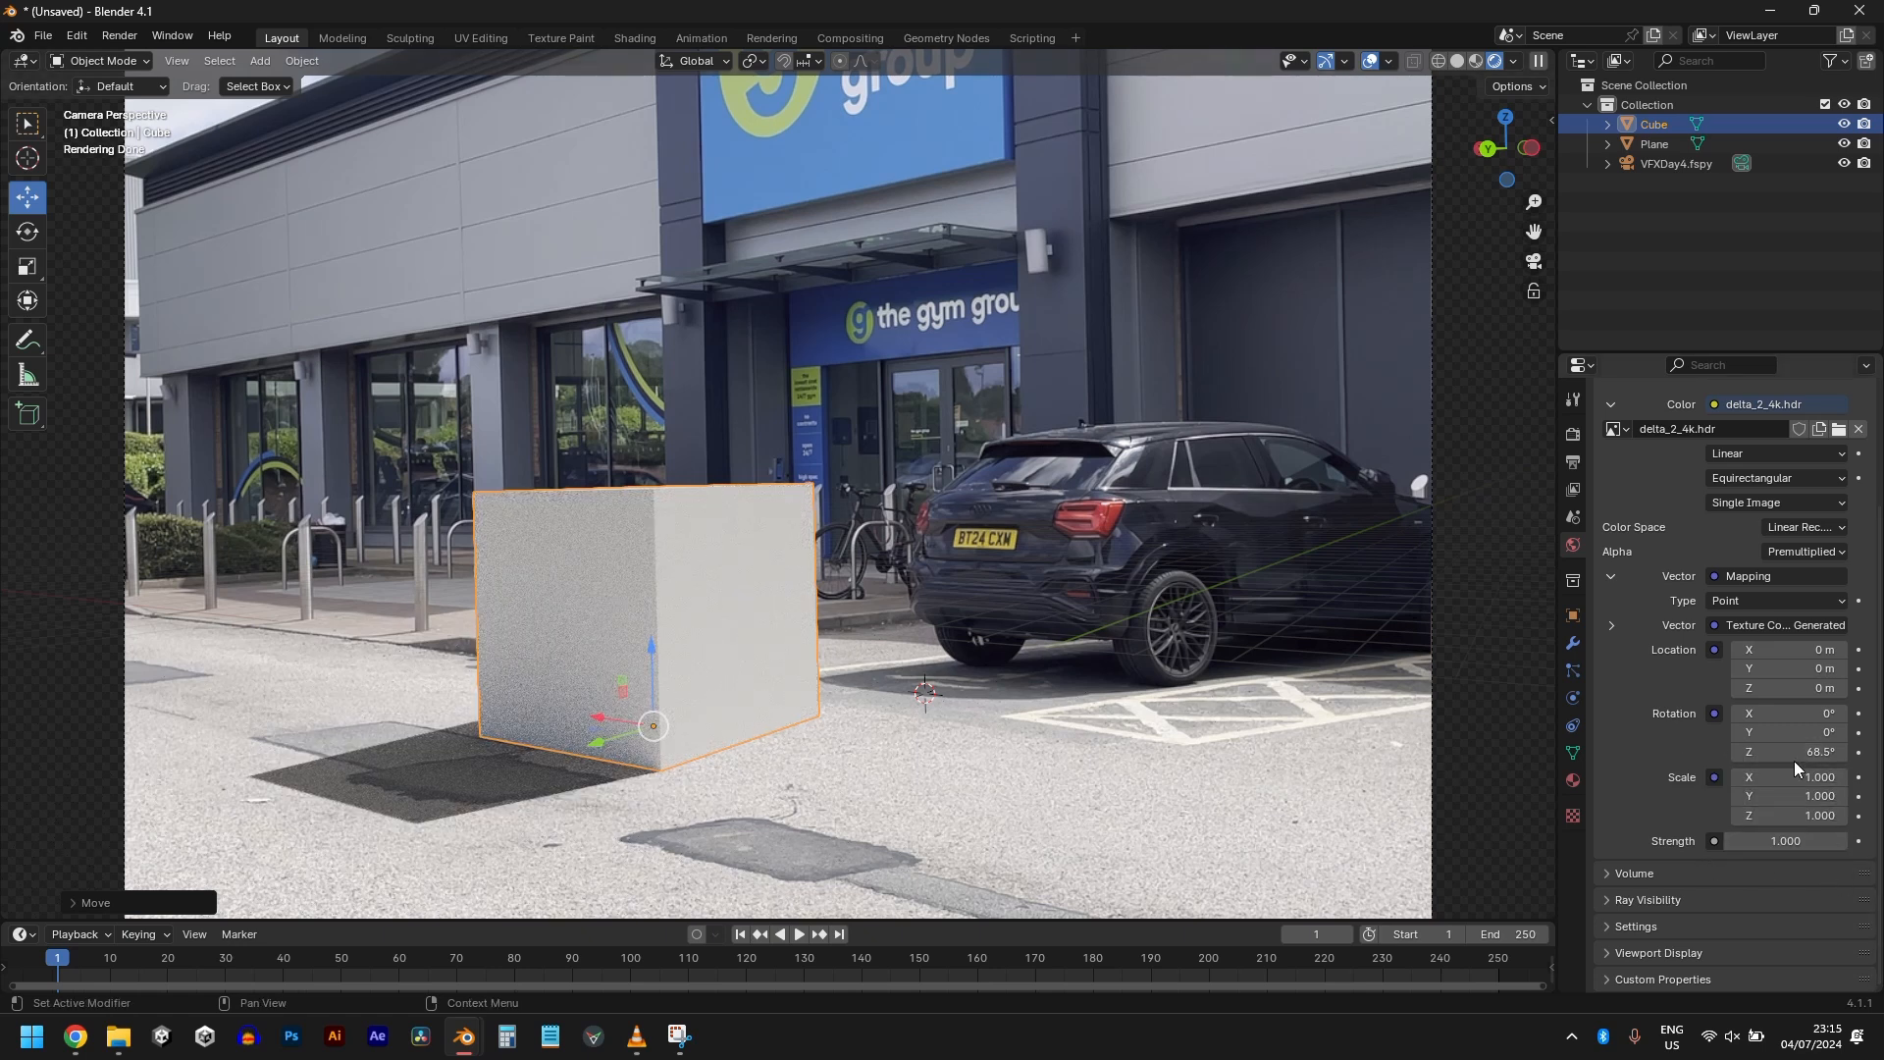
drag(1792, 751, 1807, 752)
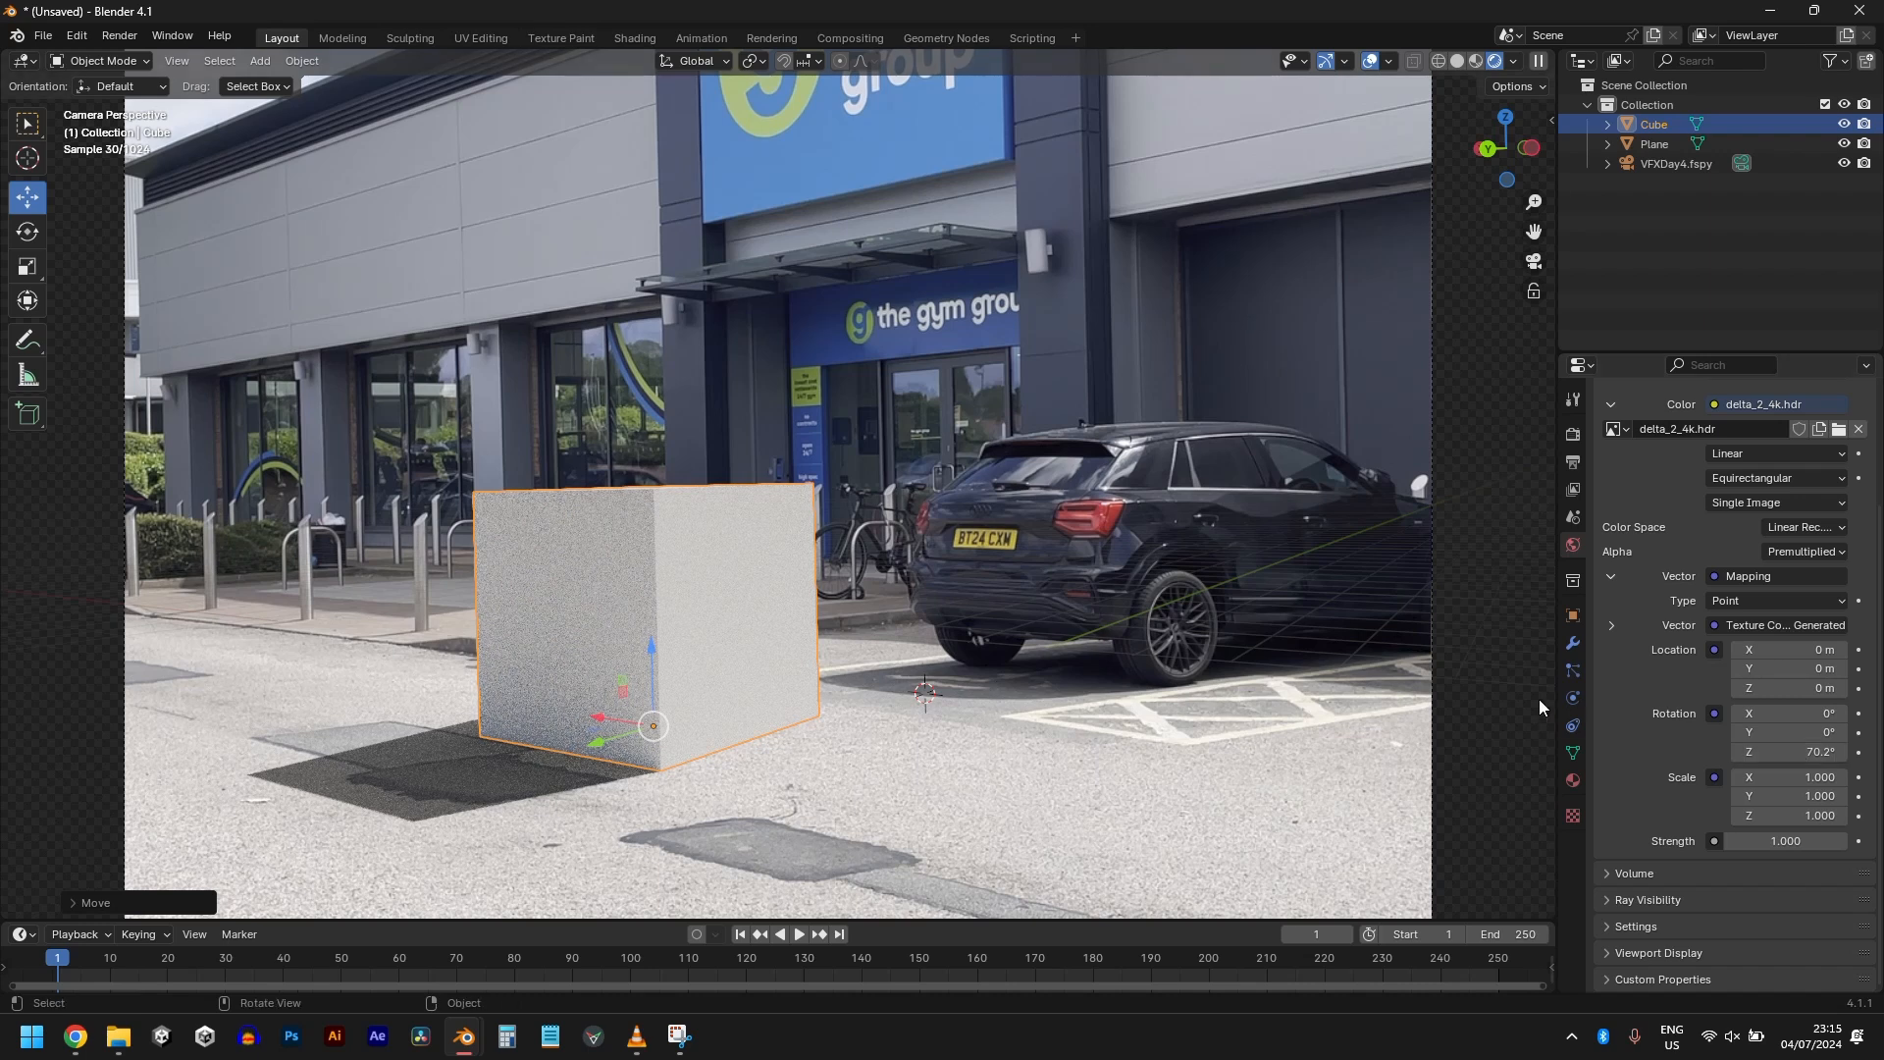
Step: Move the cube forward across the car park to check its shadow, and delete it
scroll(880, 791, down, 5)
scroll(978, 695, down, 1)
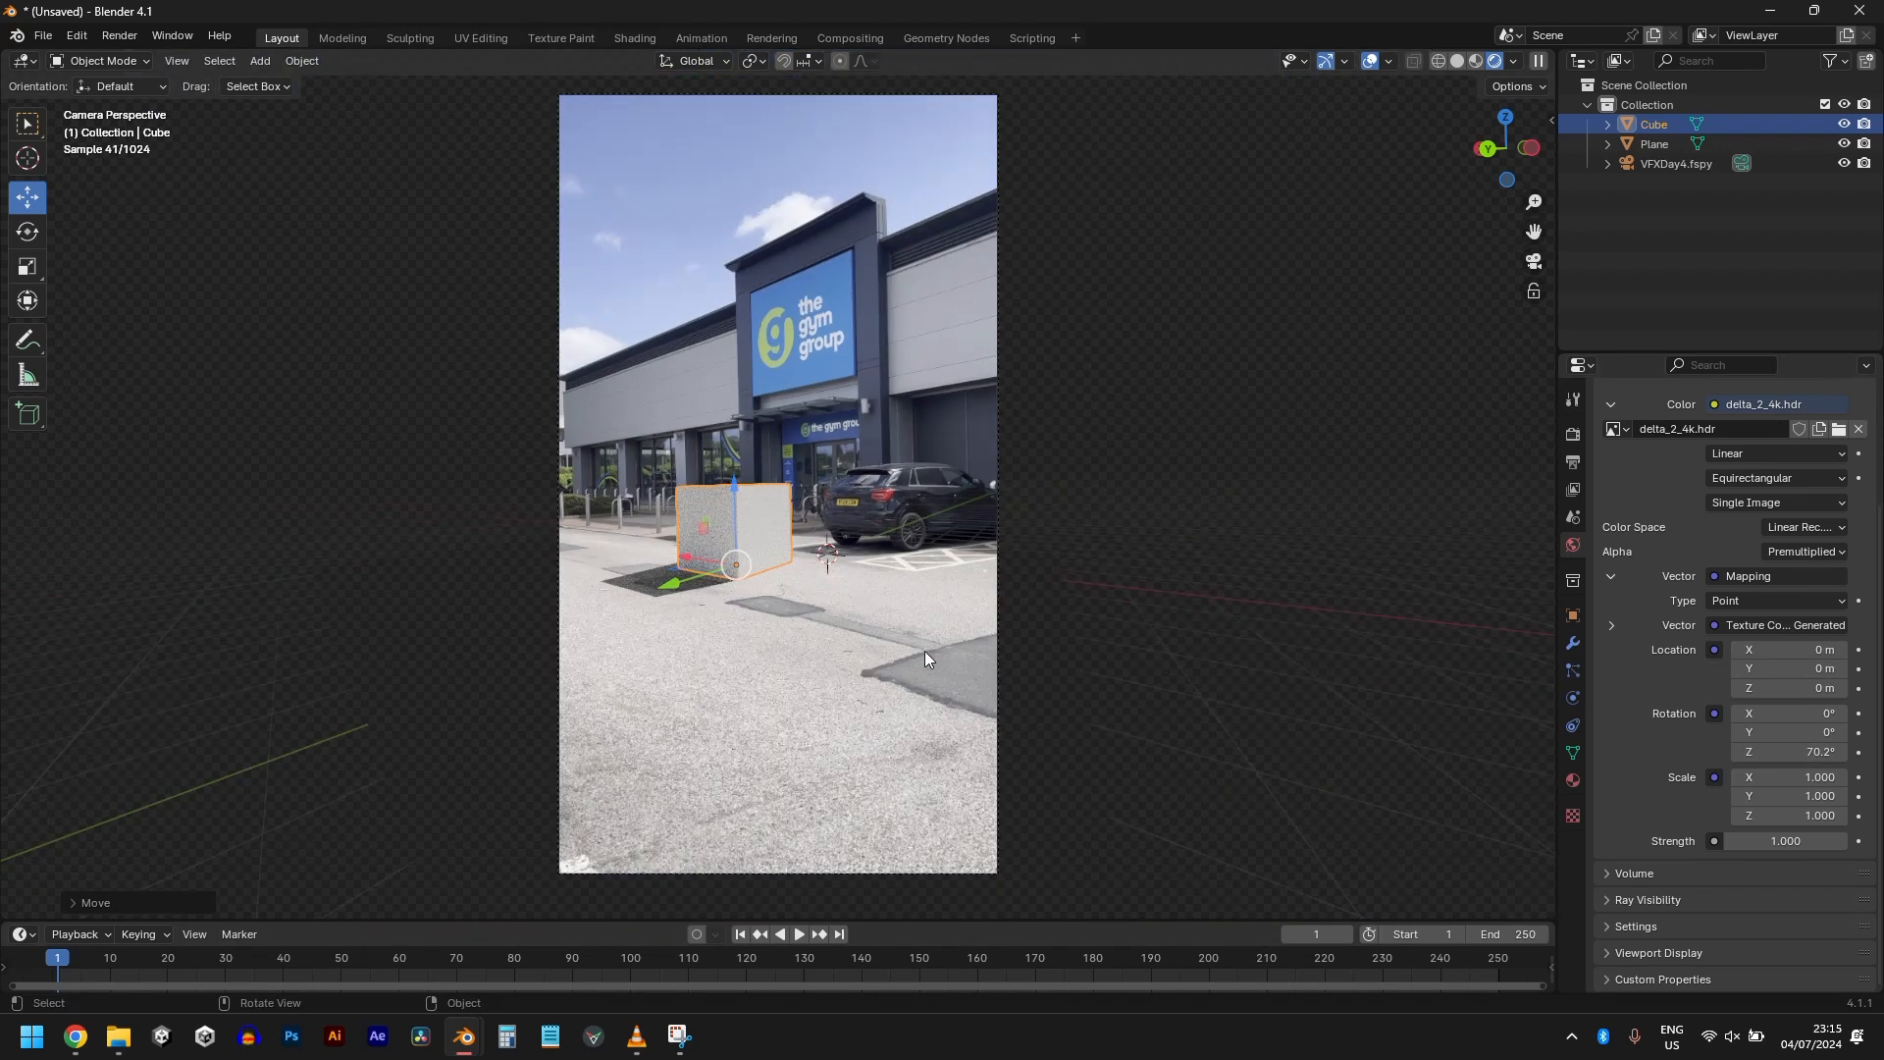
drag(693, 567, 712, 612)
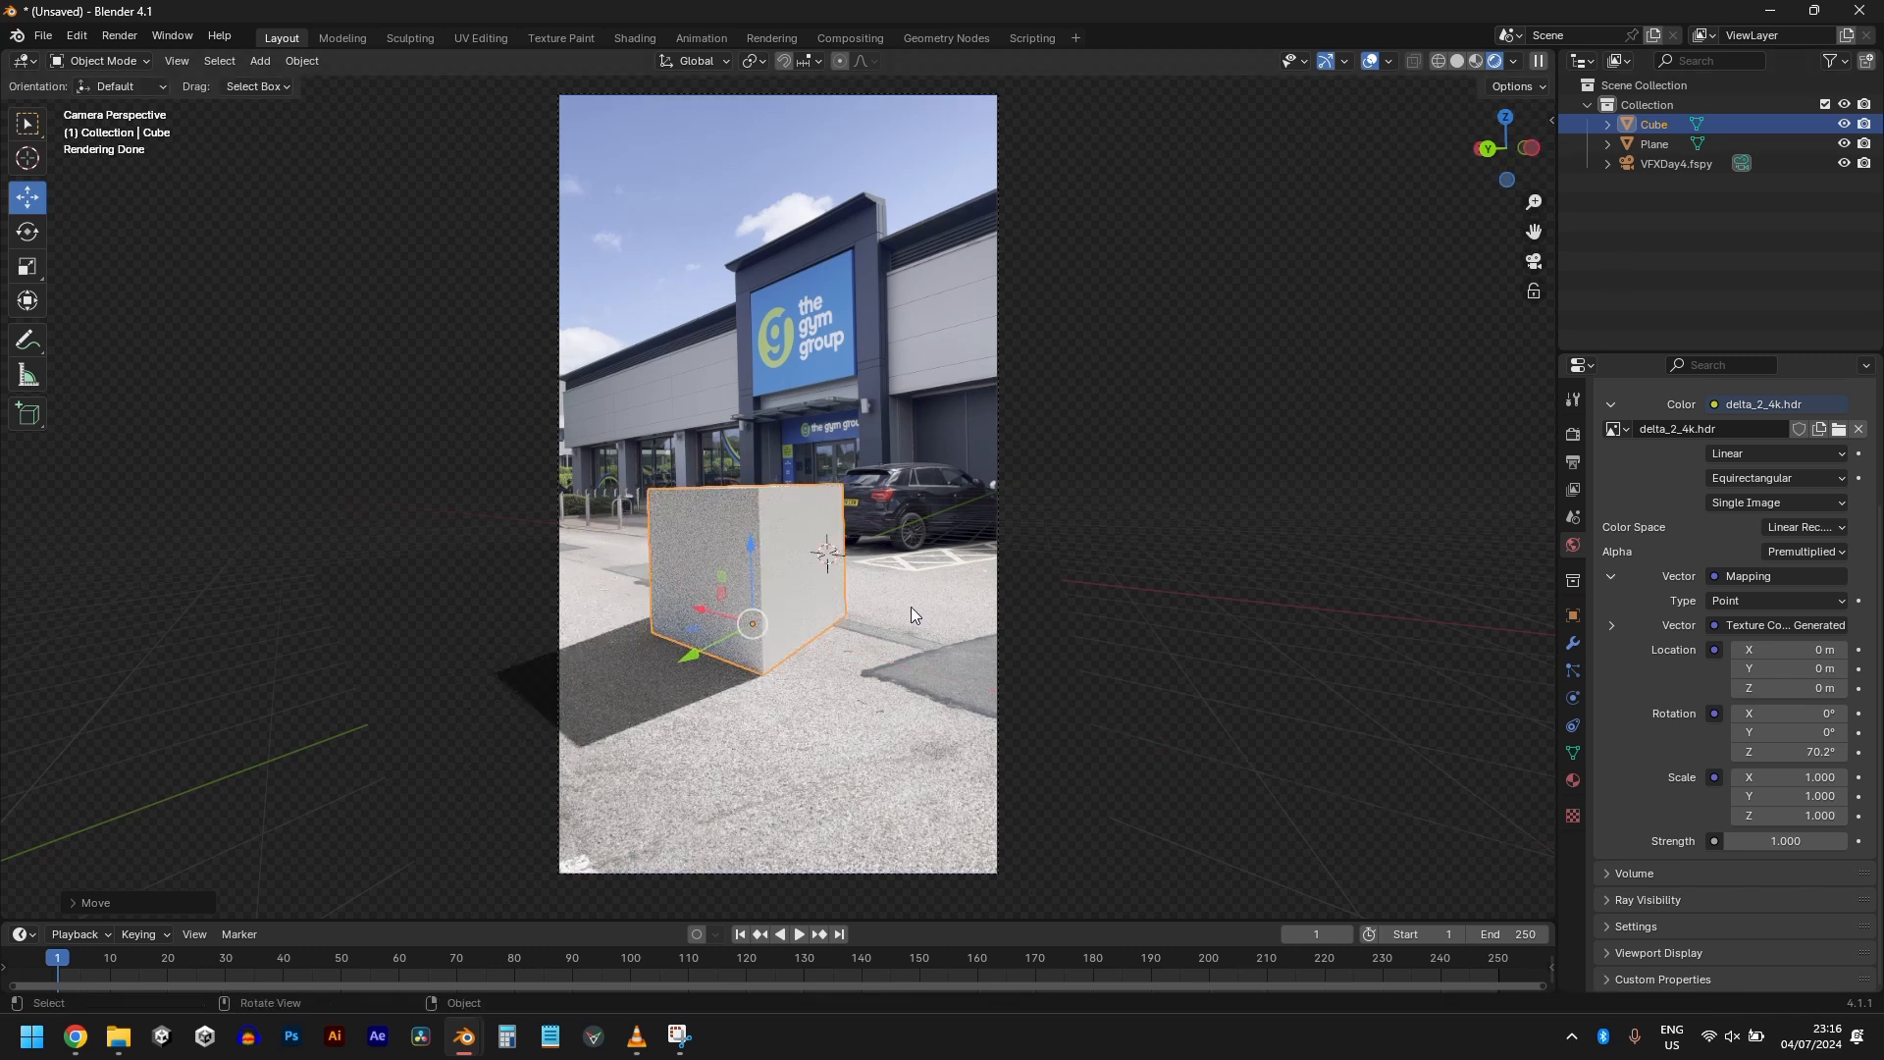
key(x)
click(903, 604)
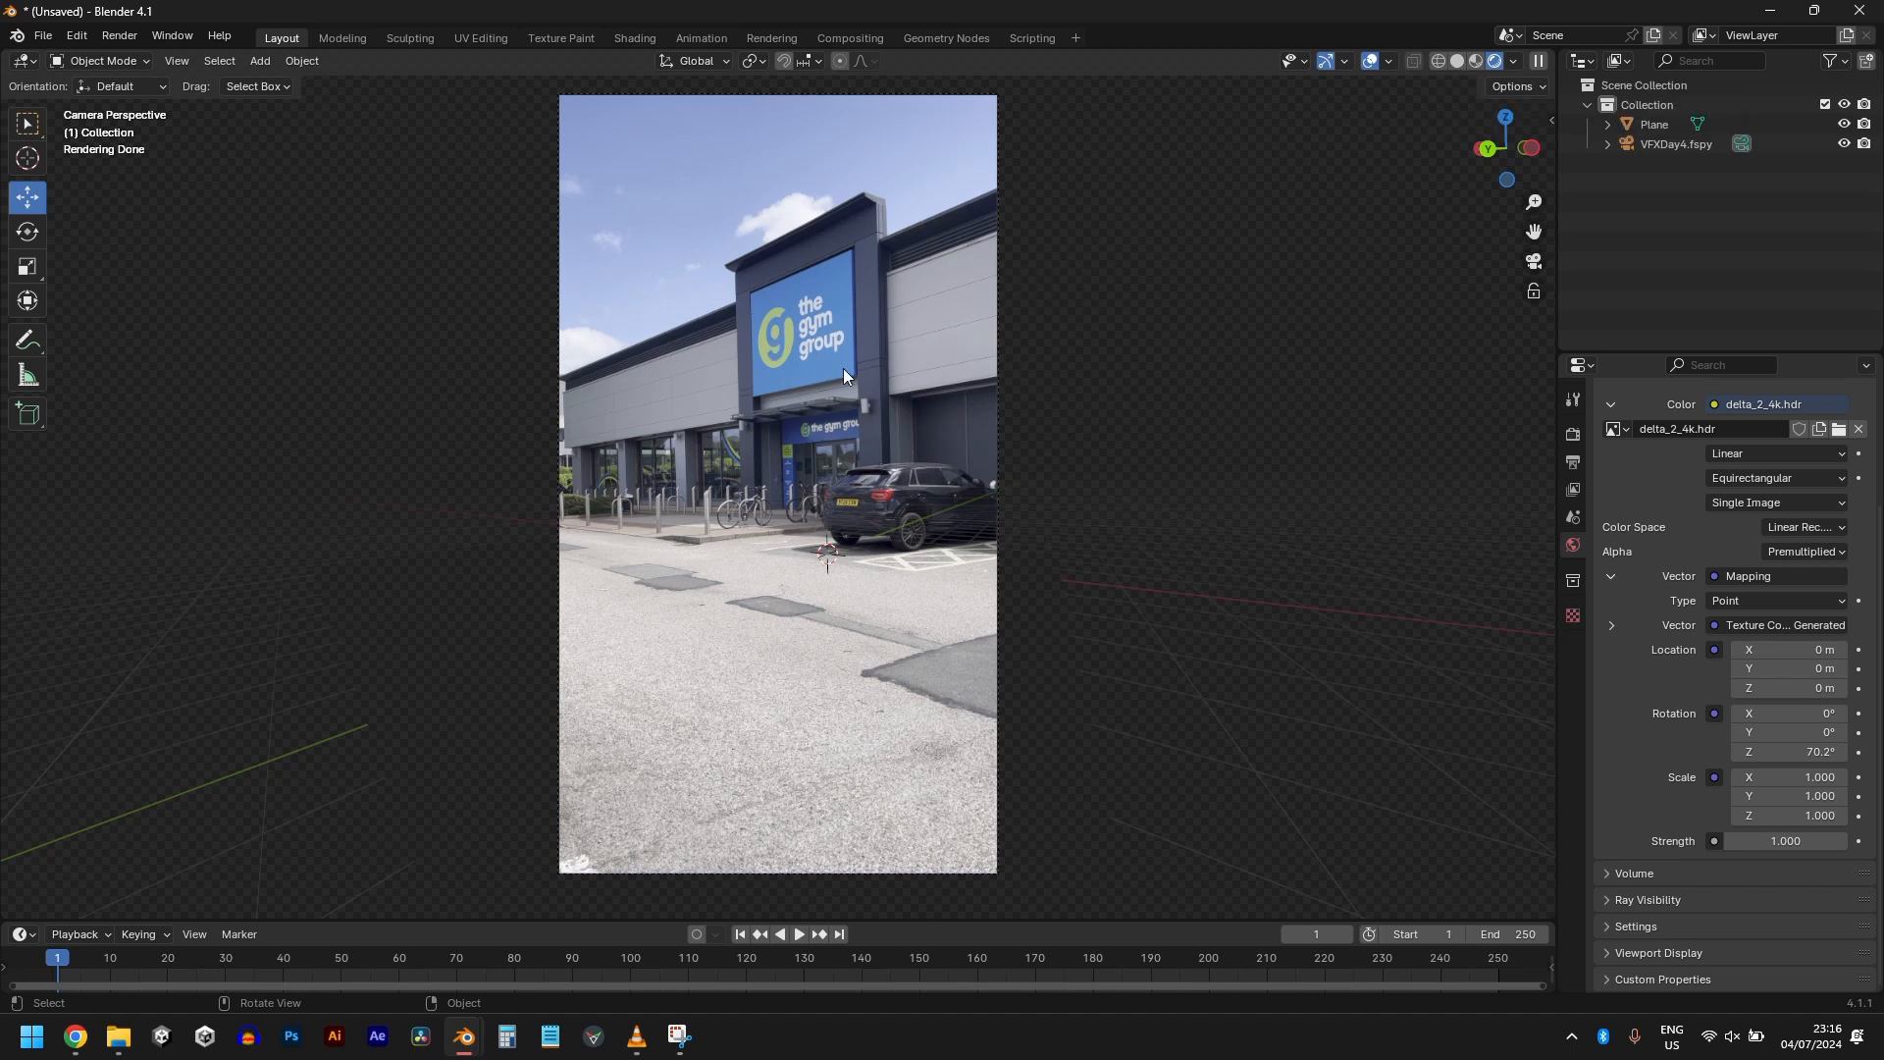
Step: Move the ground plane's far edge behind the parked car about 6.65 m along Y toward the building in Edit Mode
click(783, 791)
click(817, 318)
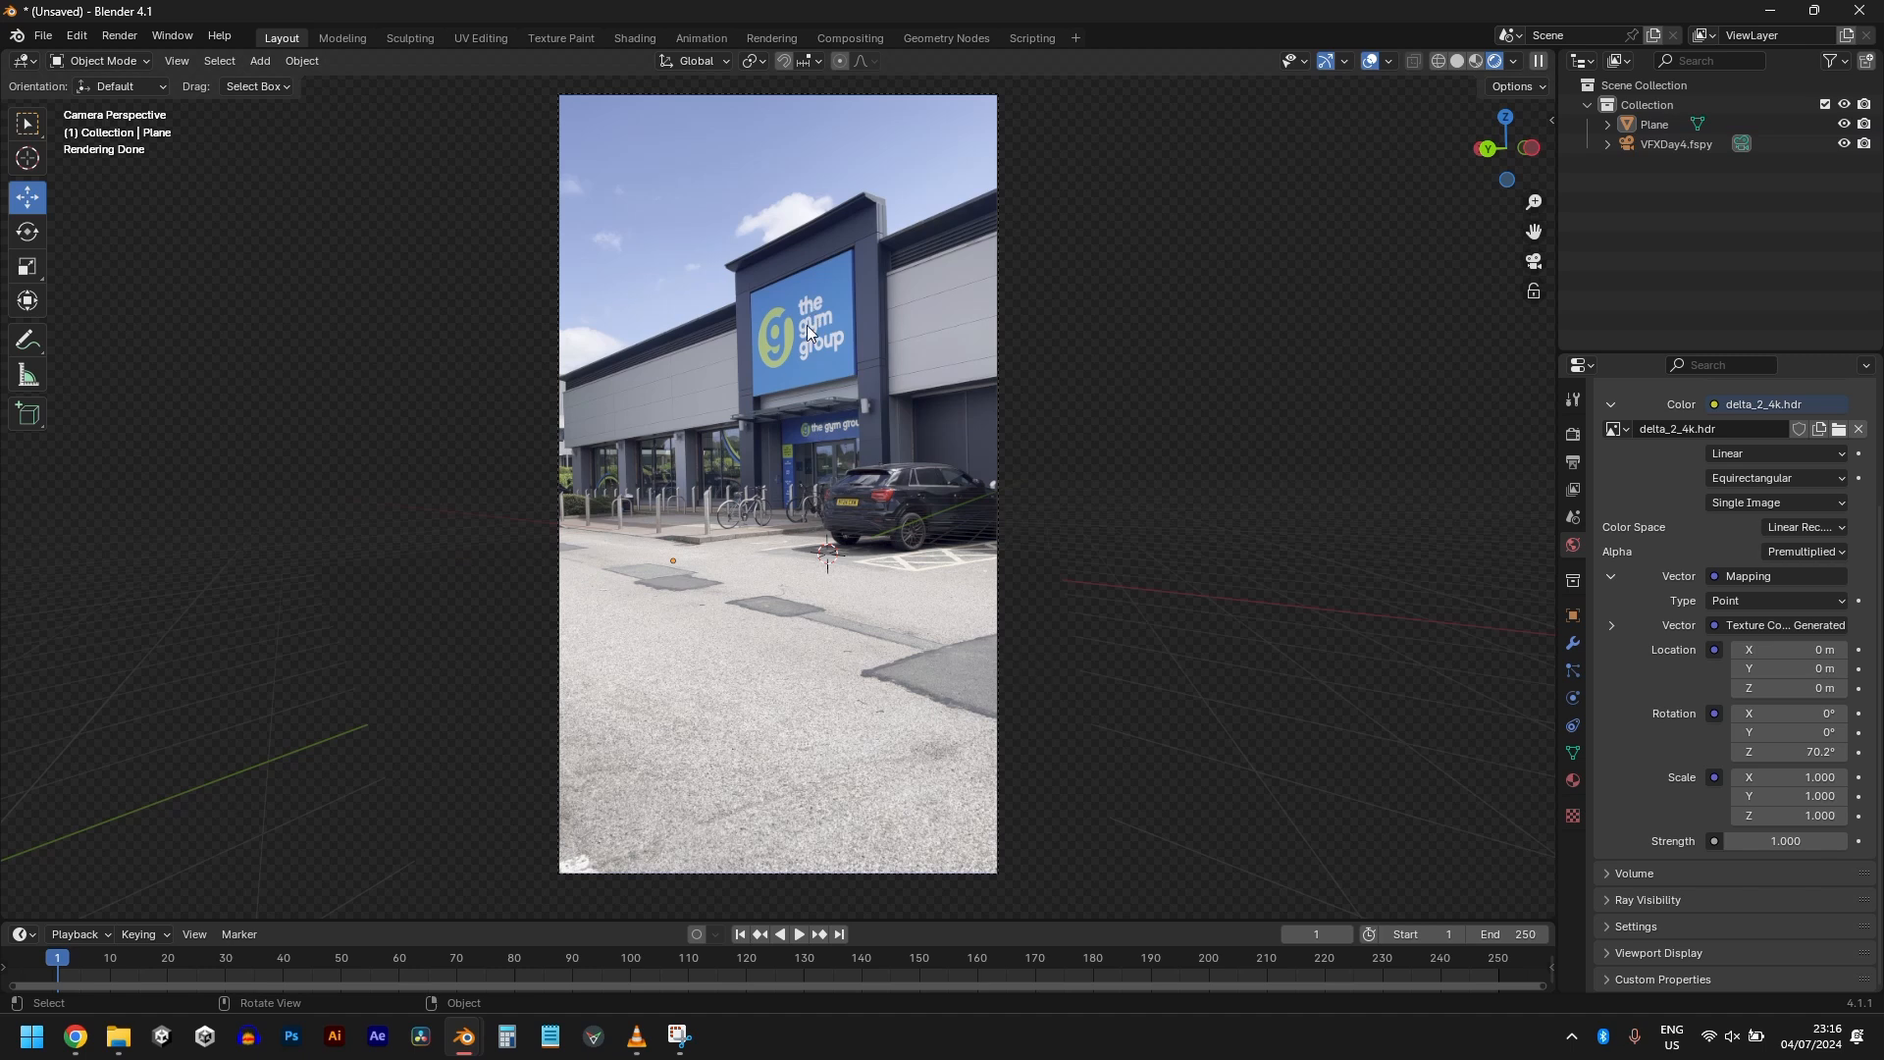
click(793, 658)
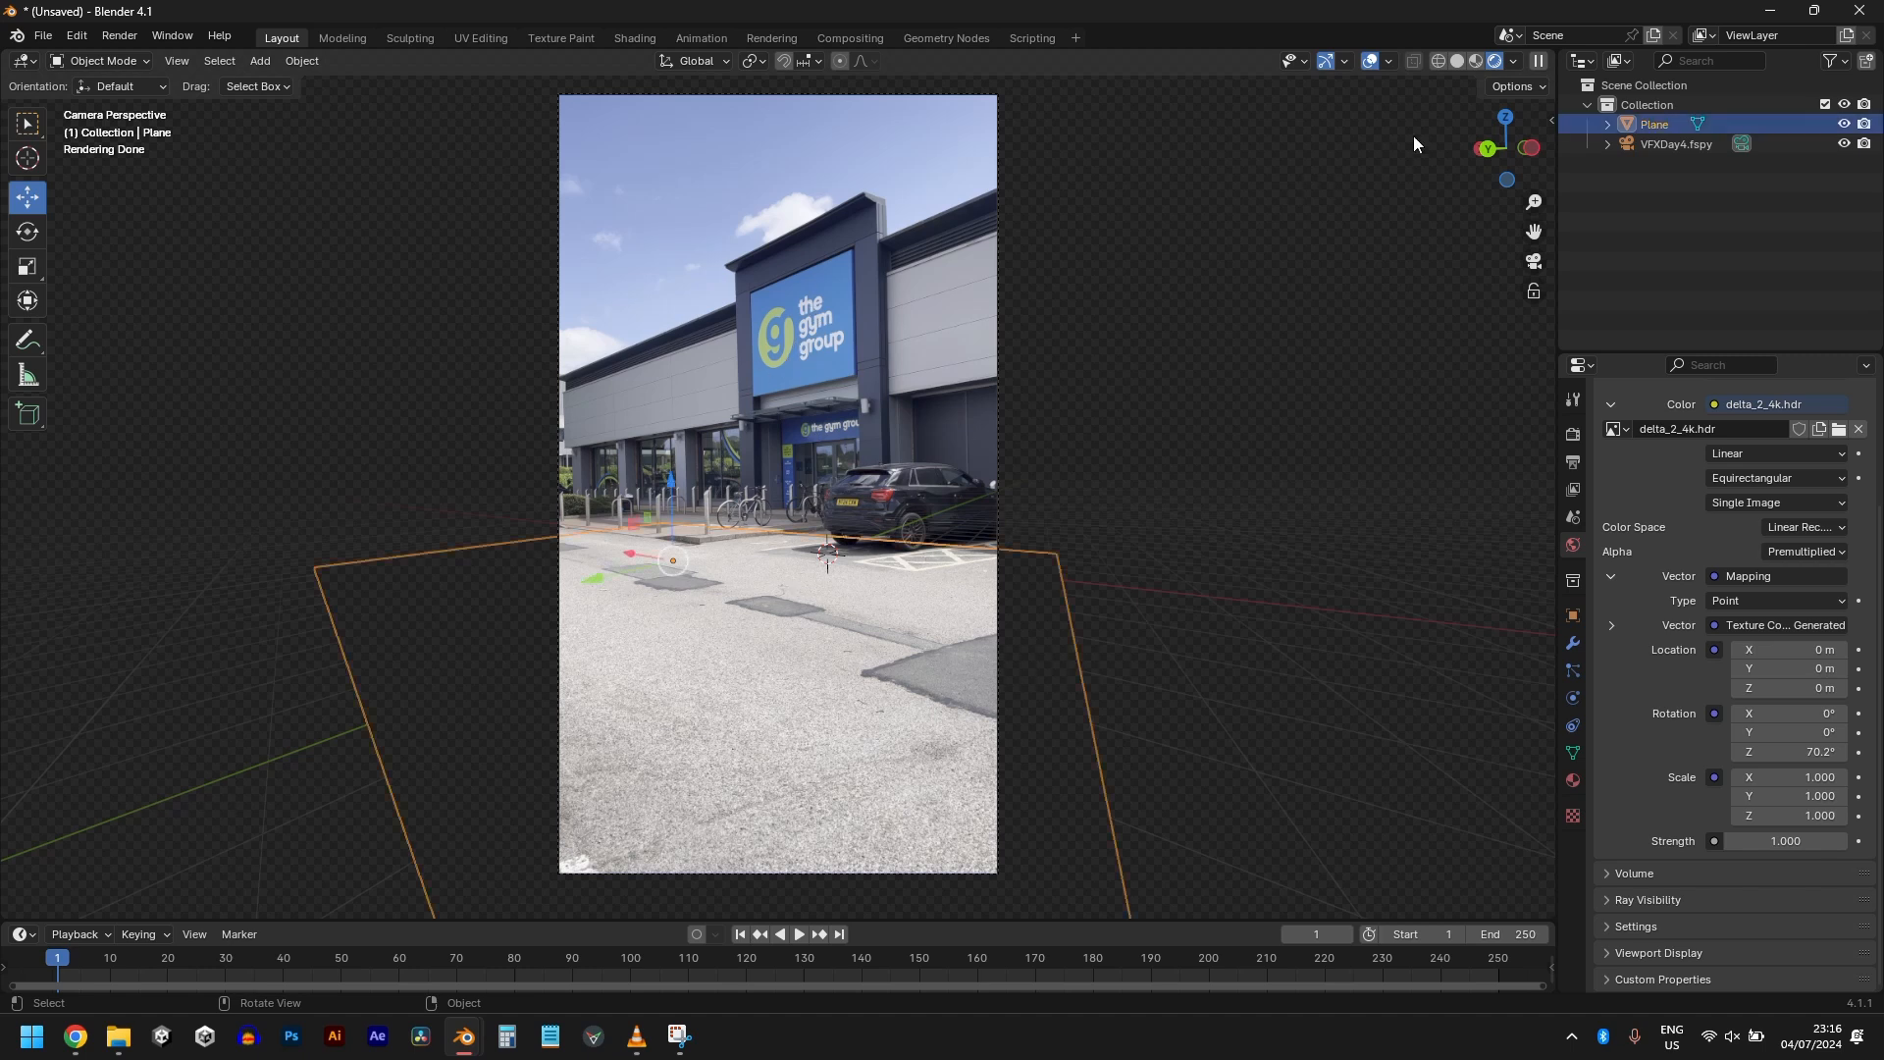
key(Tab)
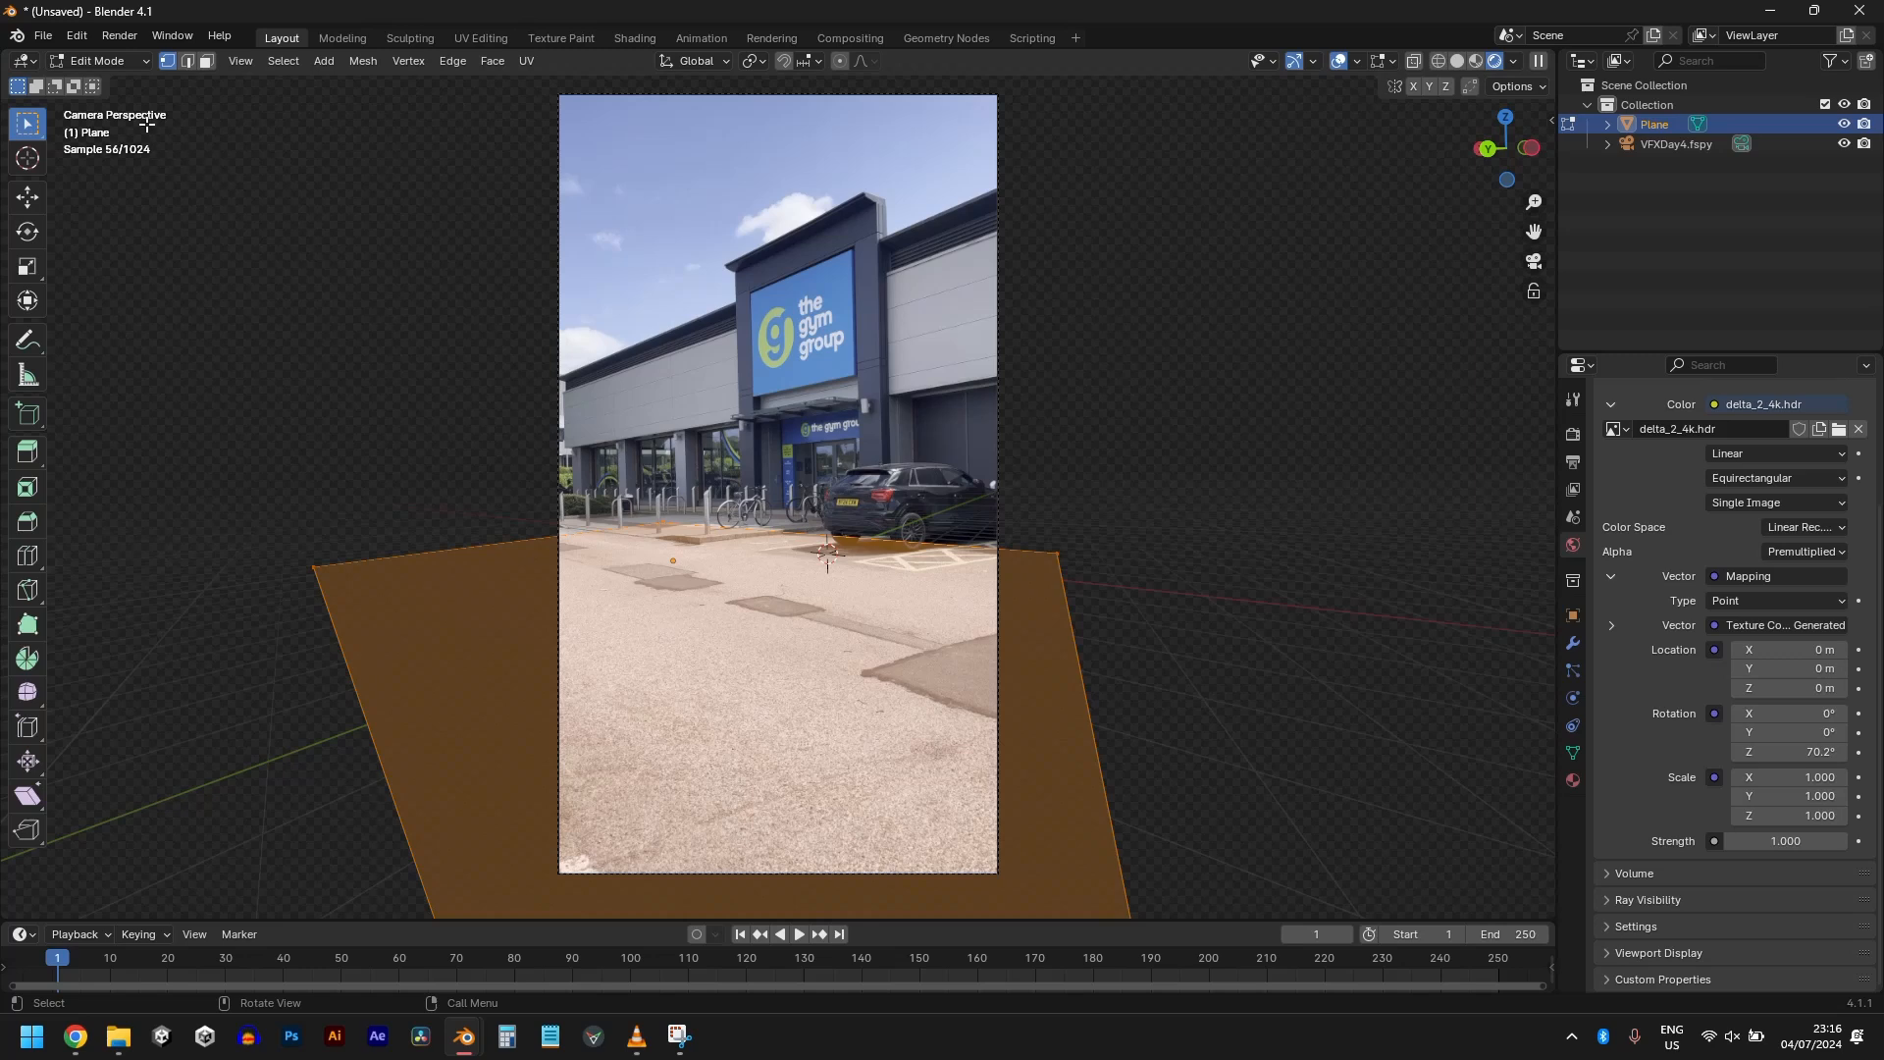
click(186, 61)
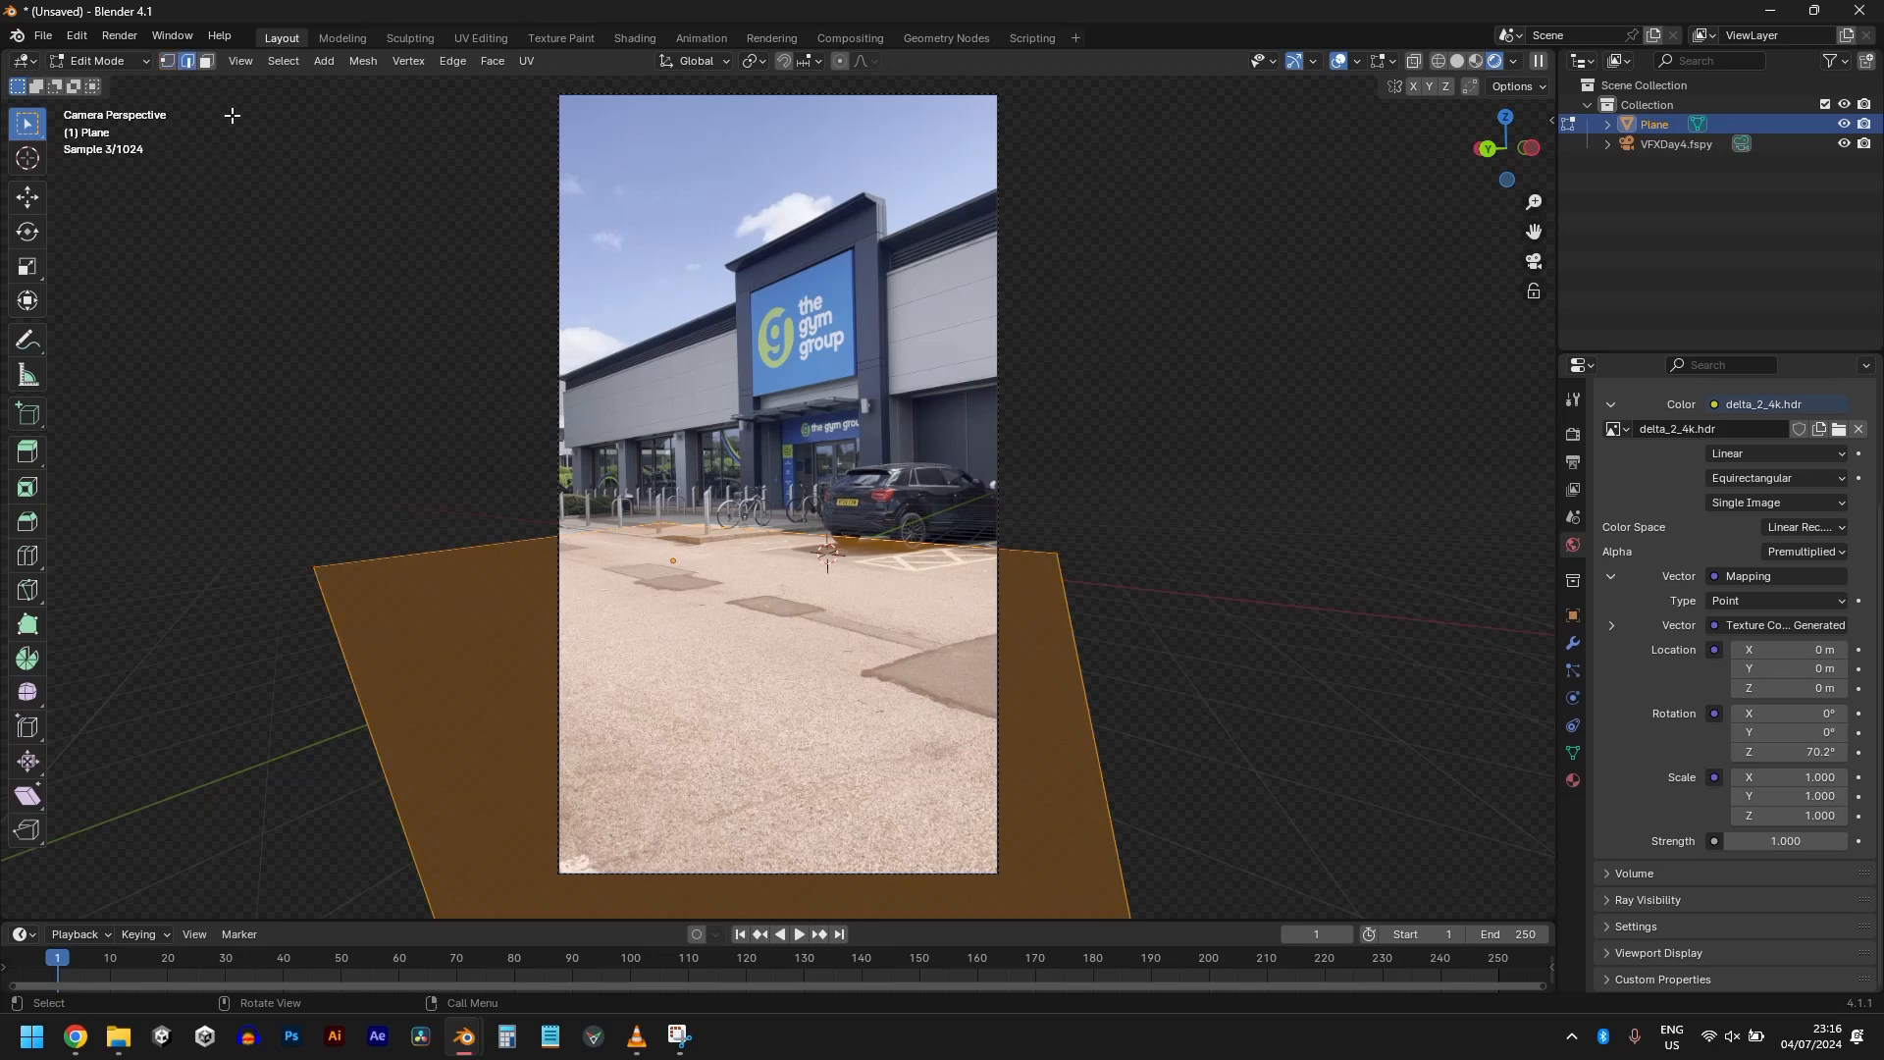
click(779, 535)
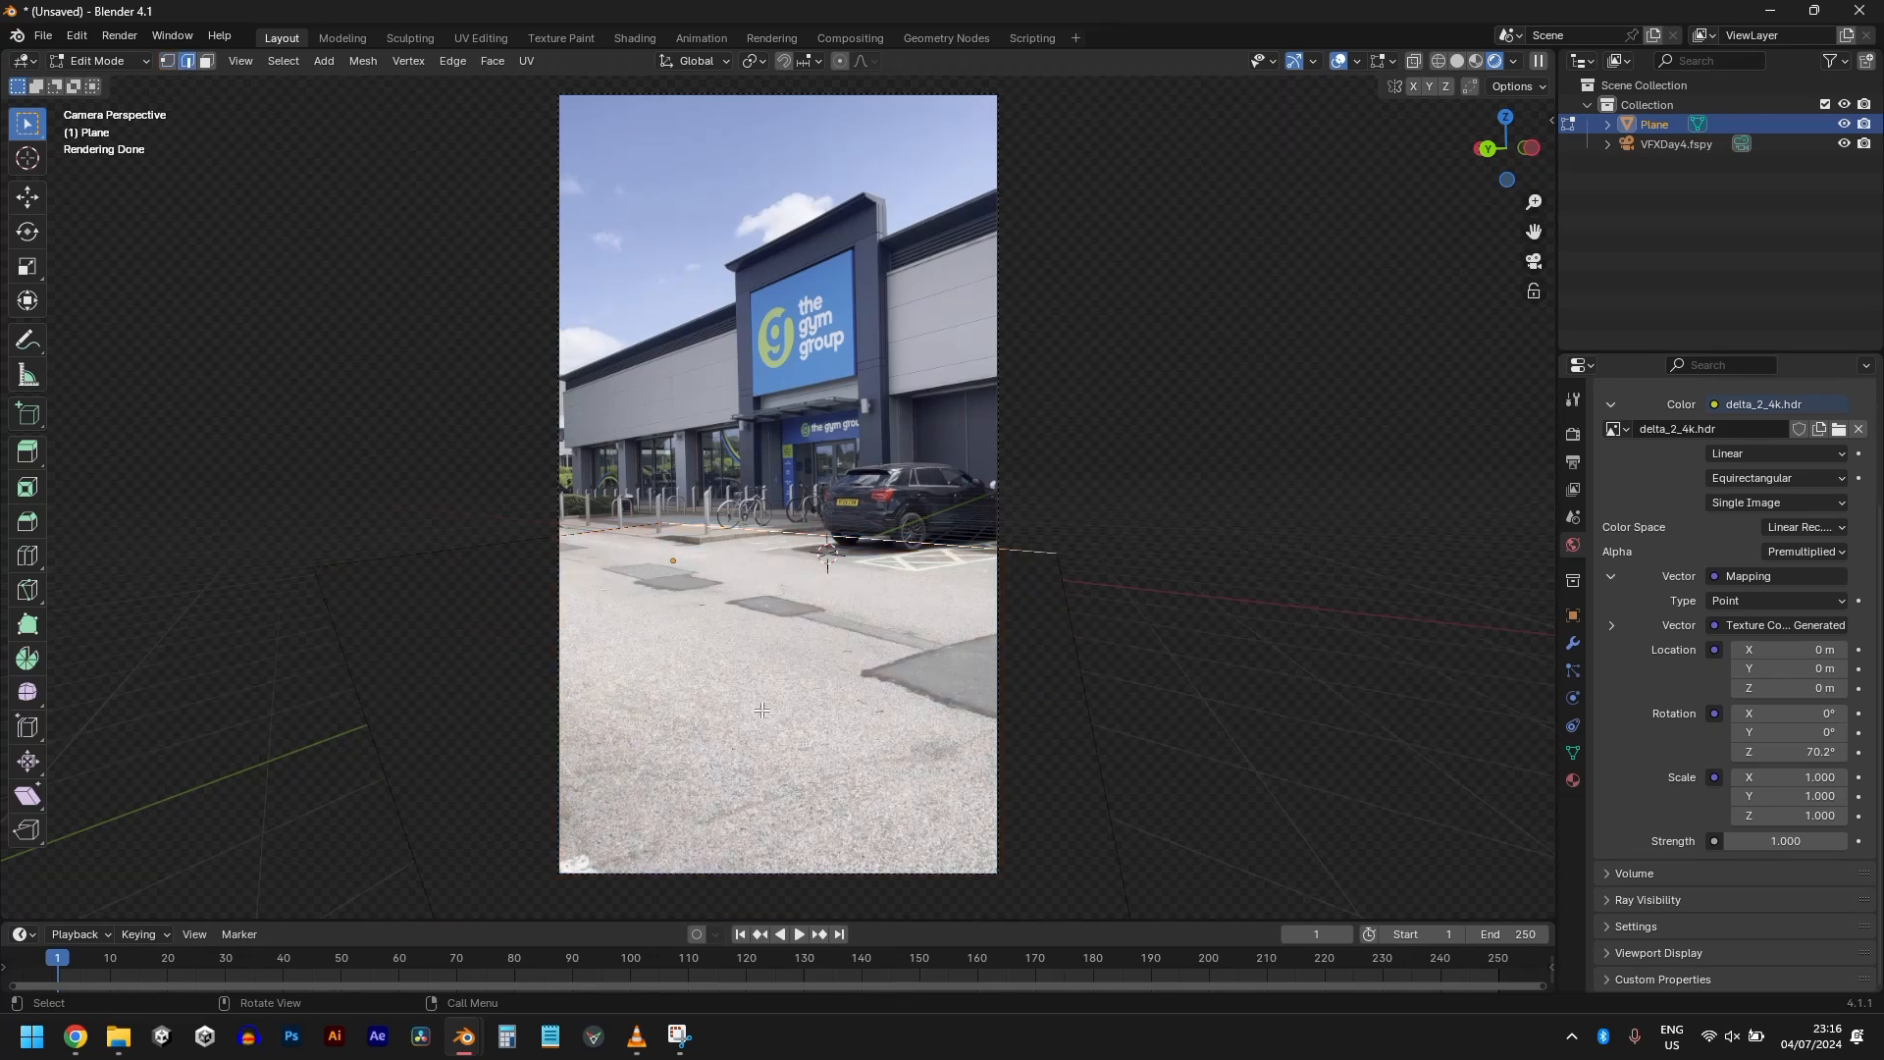
key(g)
key(y)
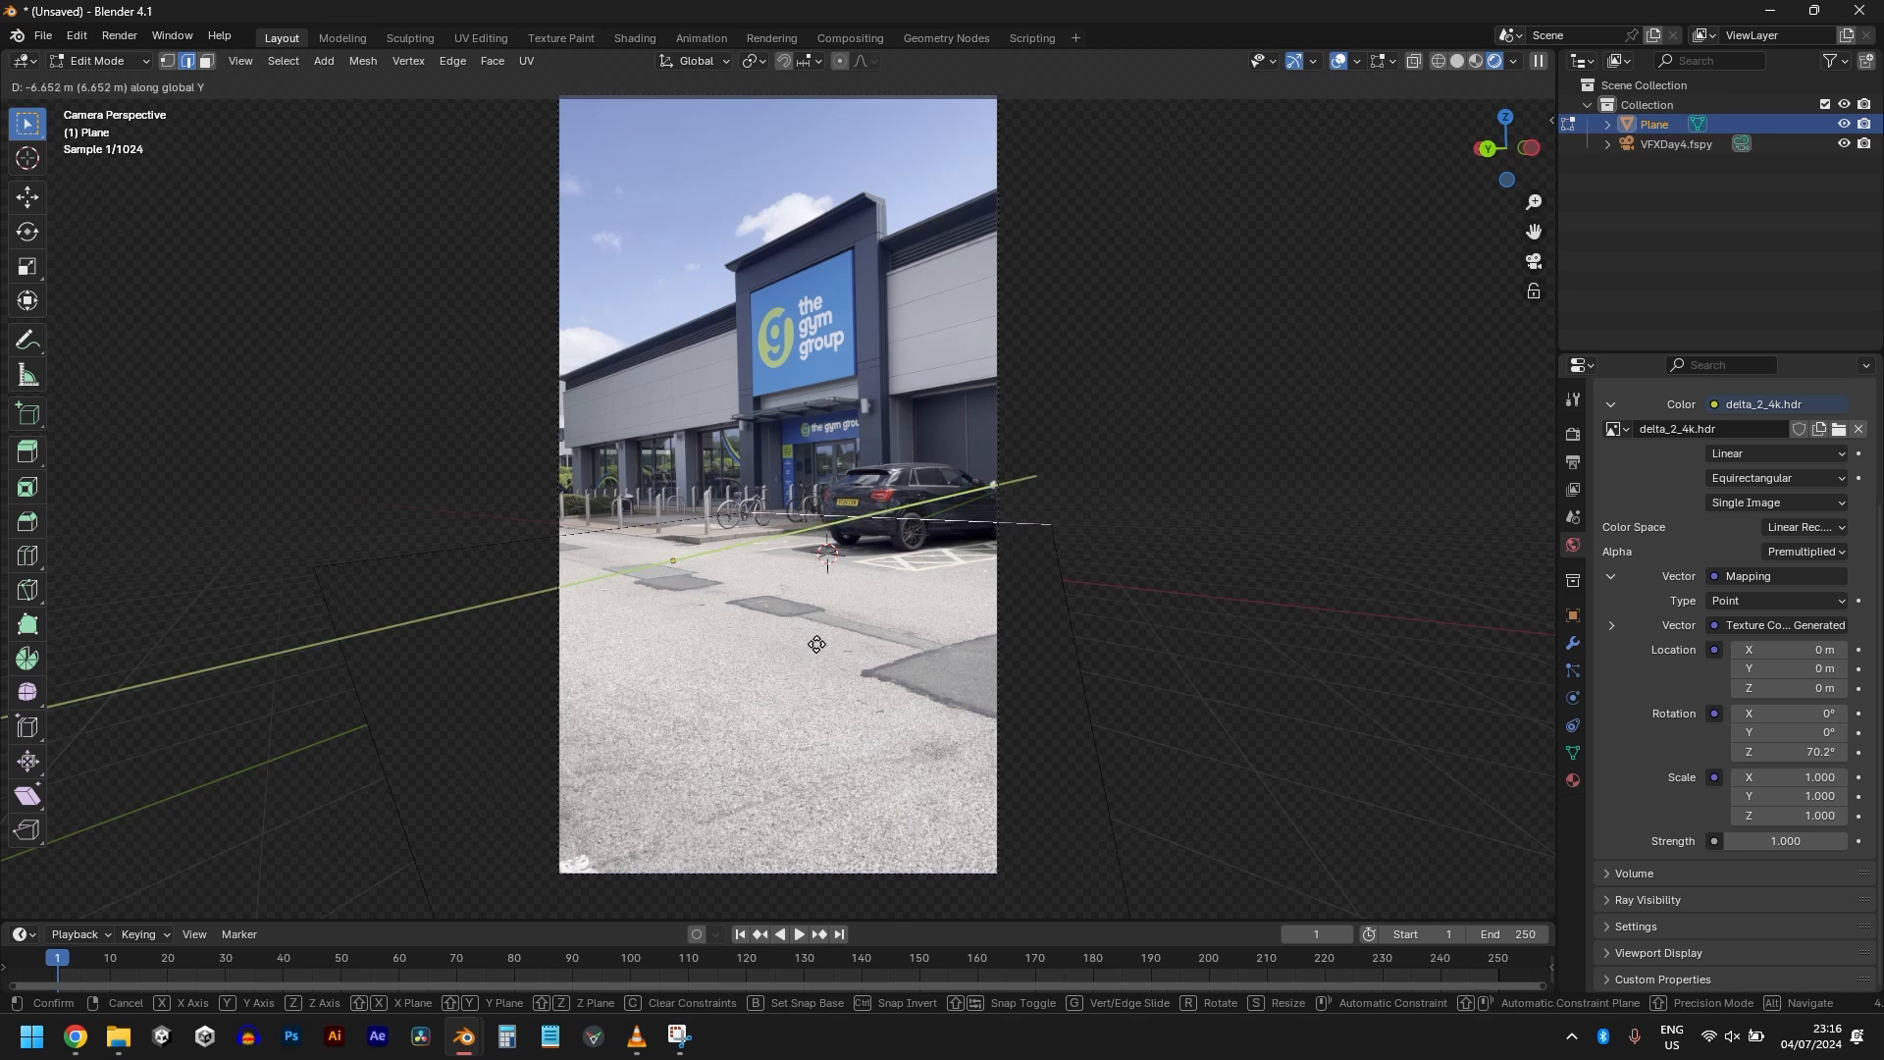
click(817, 640)
Step: Nudge the same far edge of the plane along Y against the base of the gym entrance, and leave Edit Mode
scroll(824, 592, up, 6)
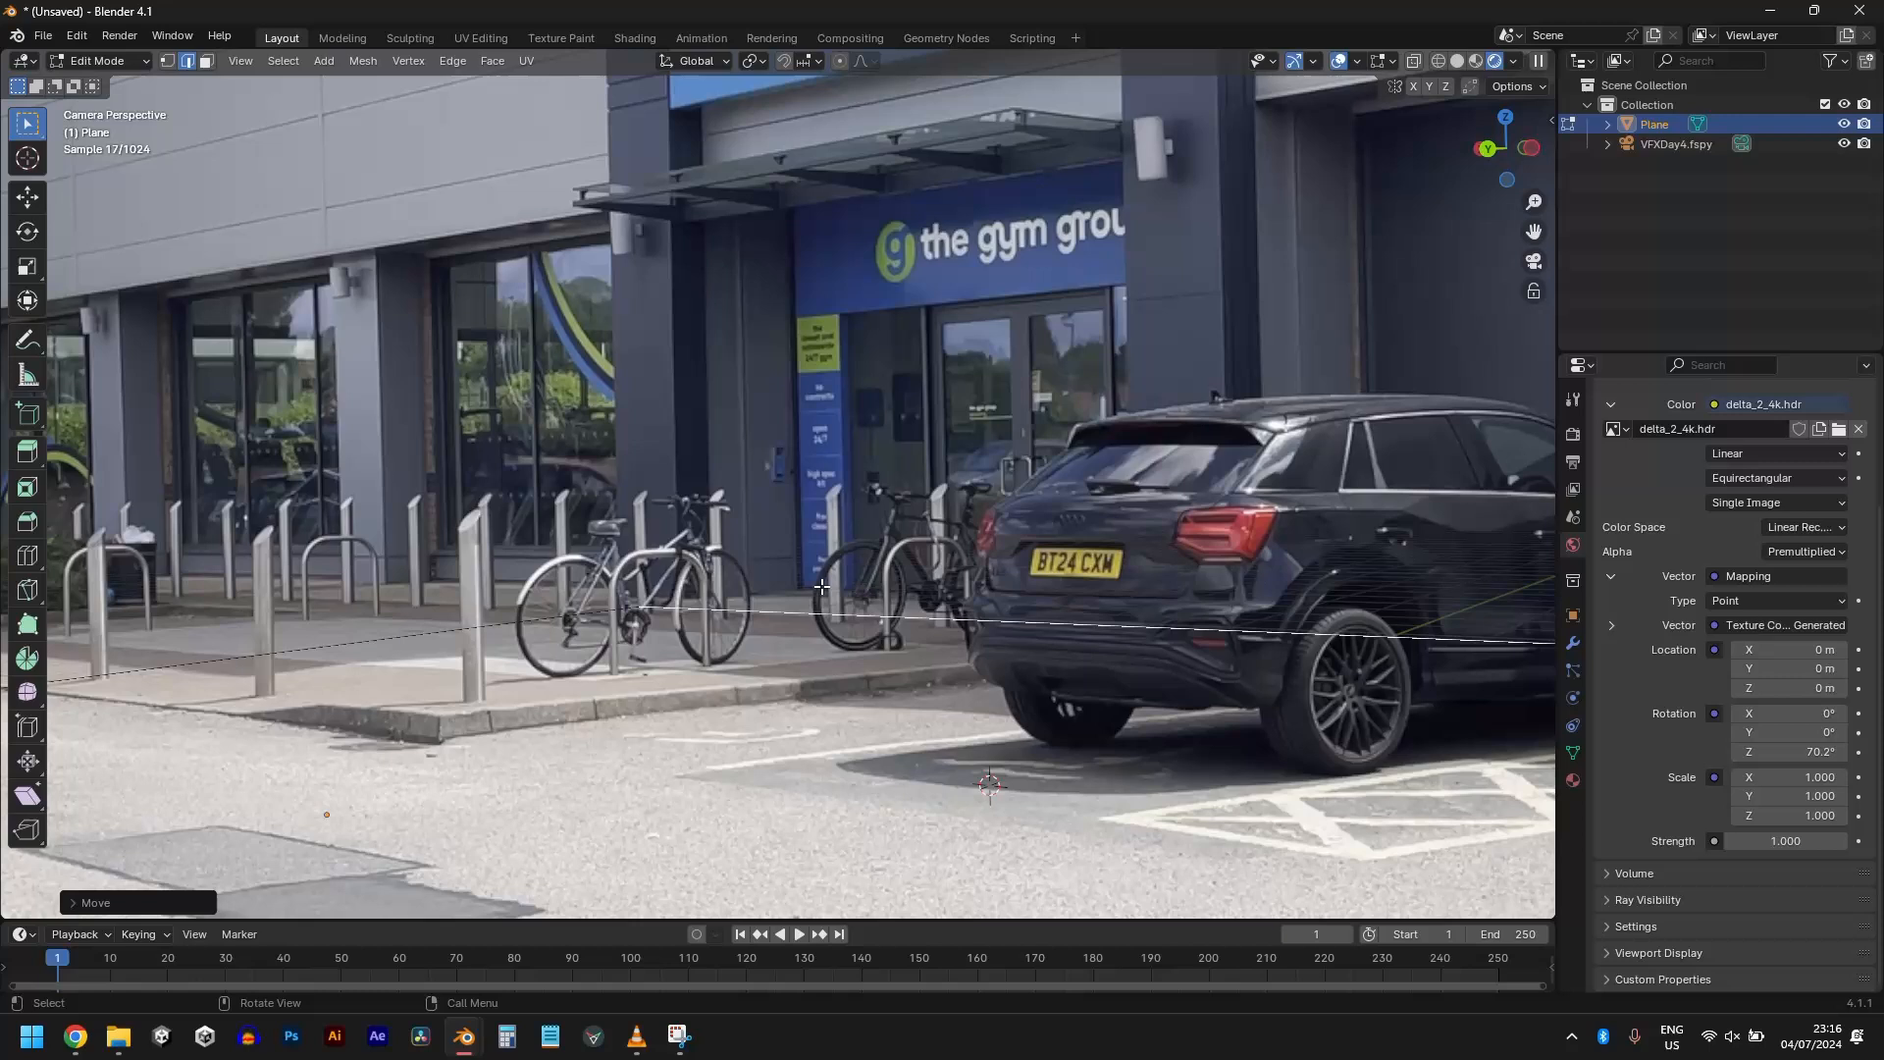
scroll(822, 586, down, 5)
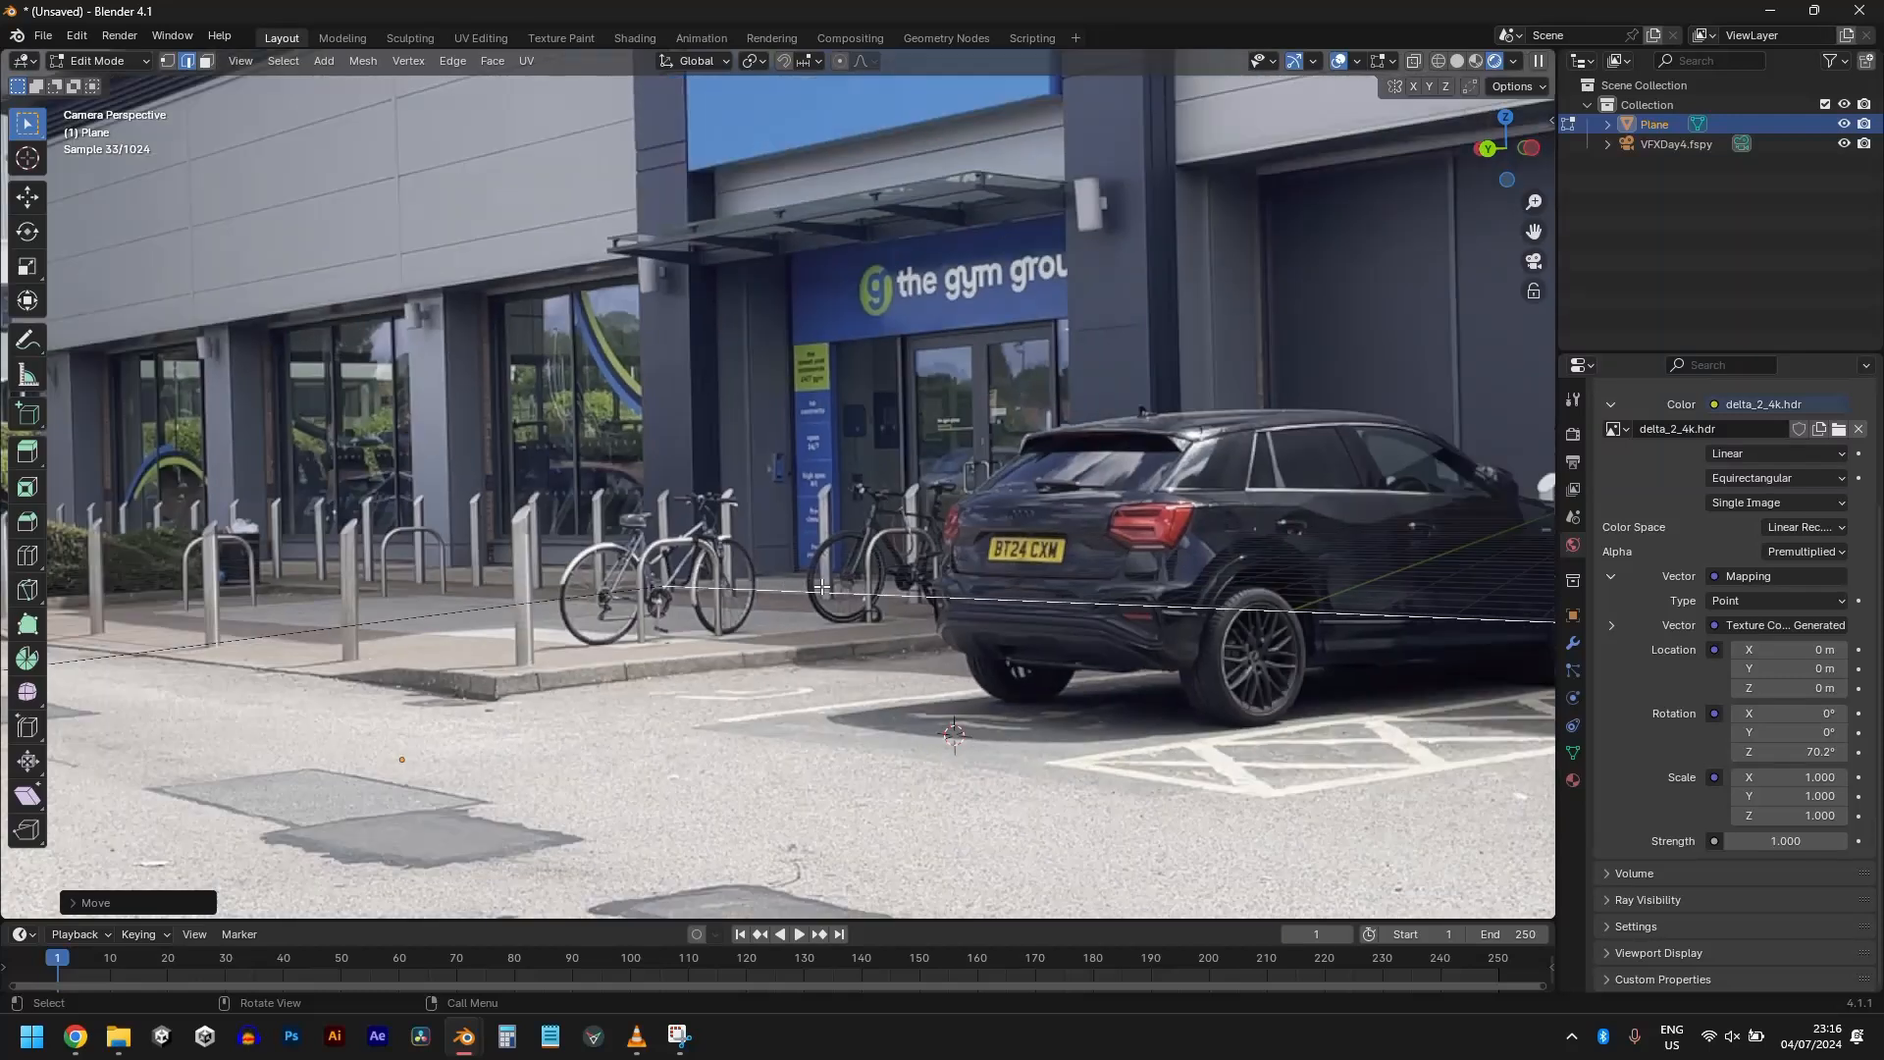
scroll(820, 591, up, 8)
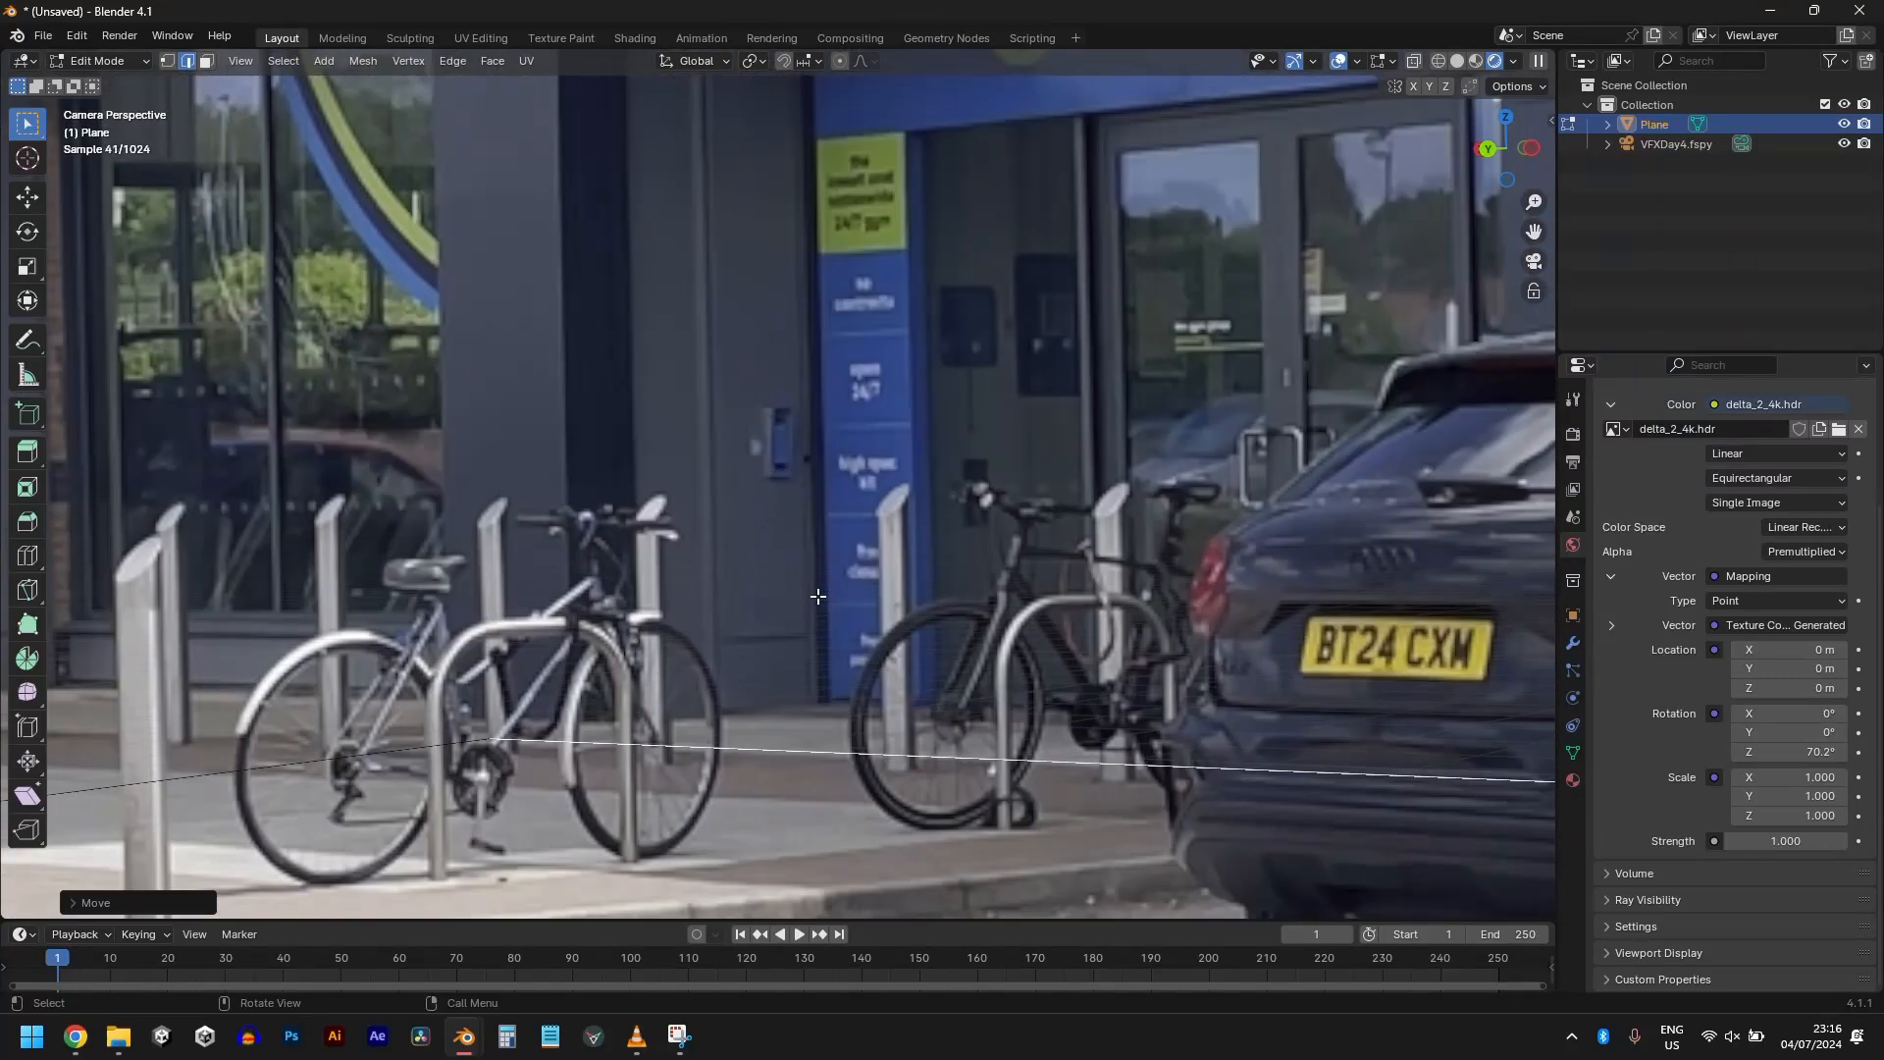
key(g)
key(y)
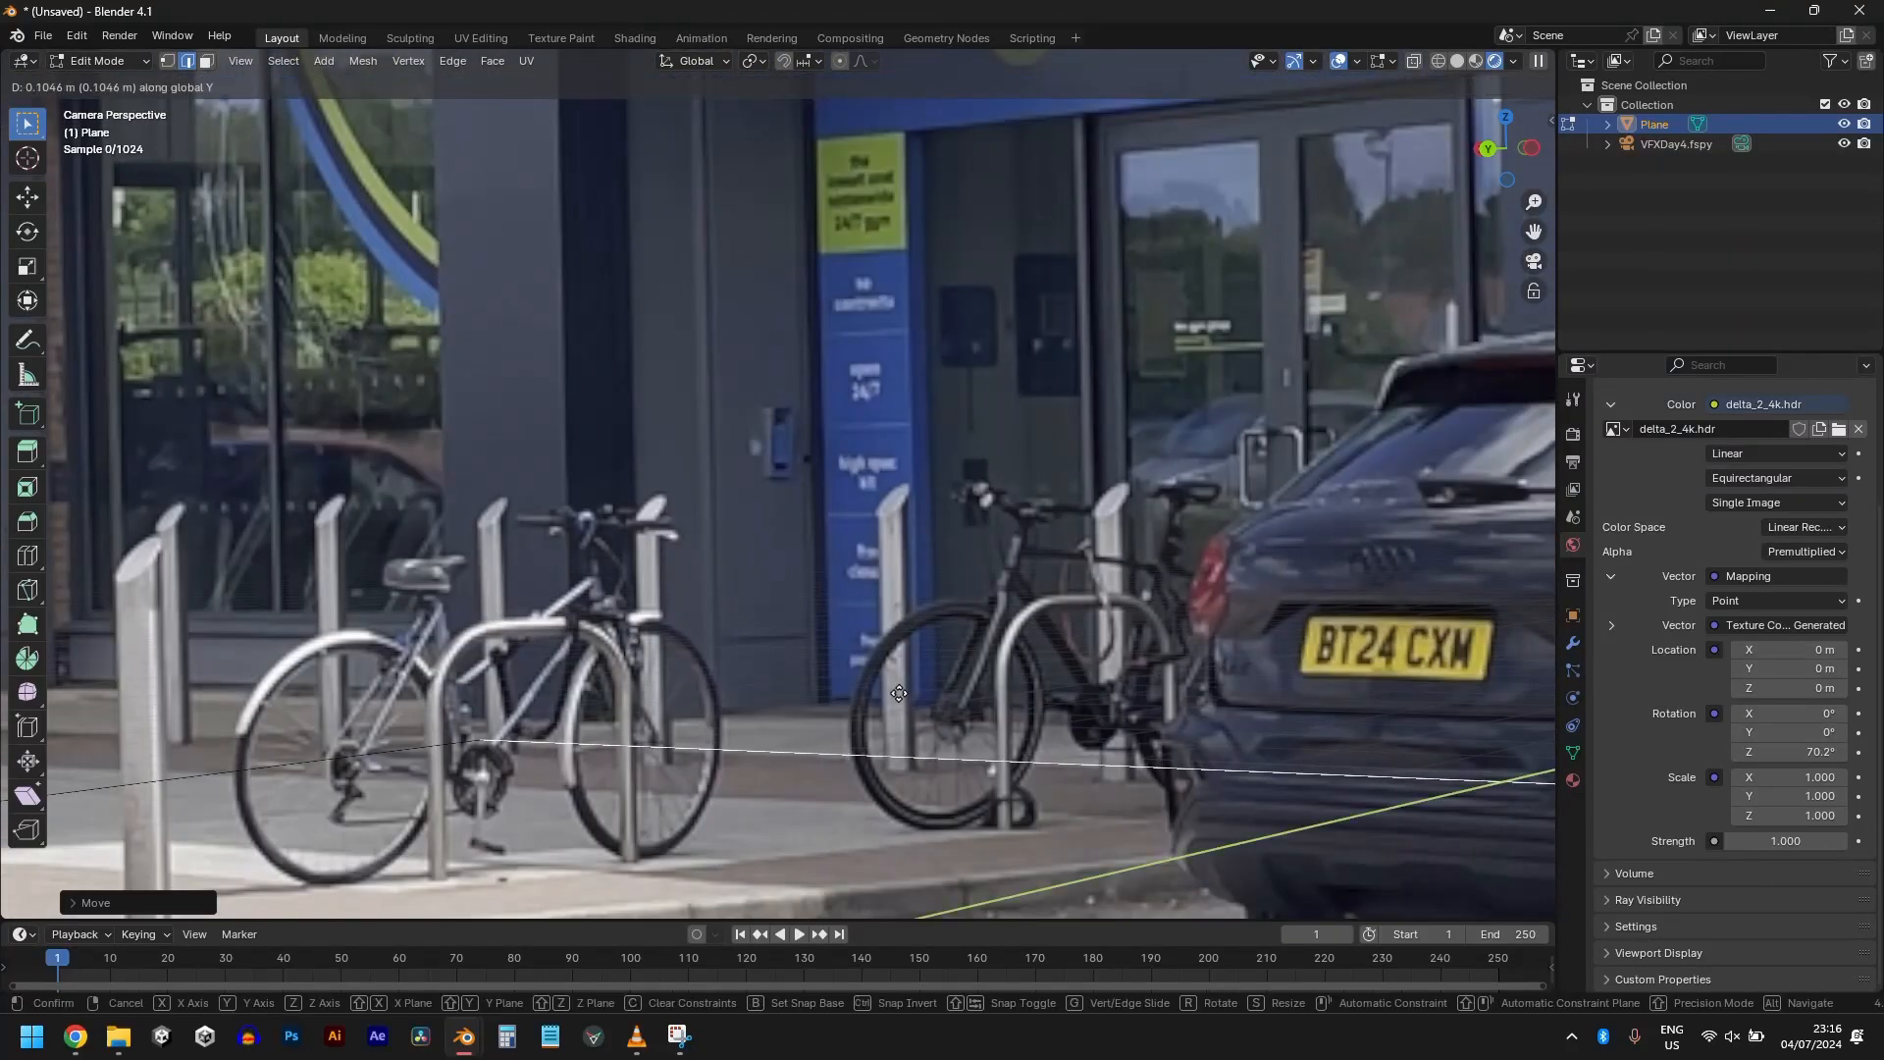
click(868, 714)
scroll(869, 687, down, 6)
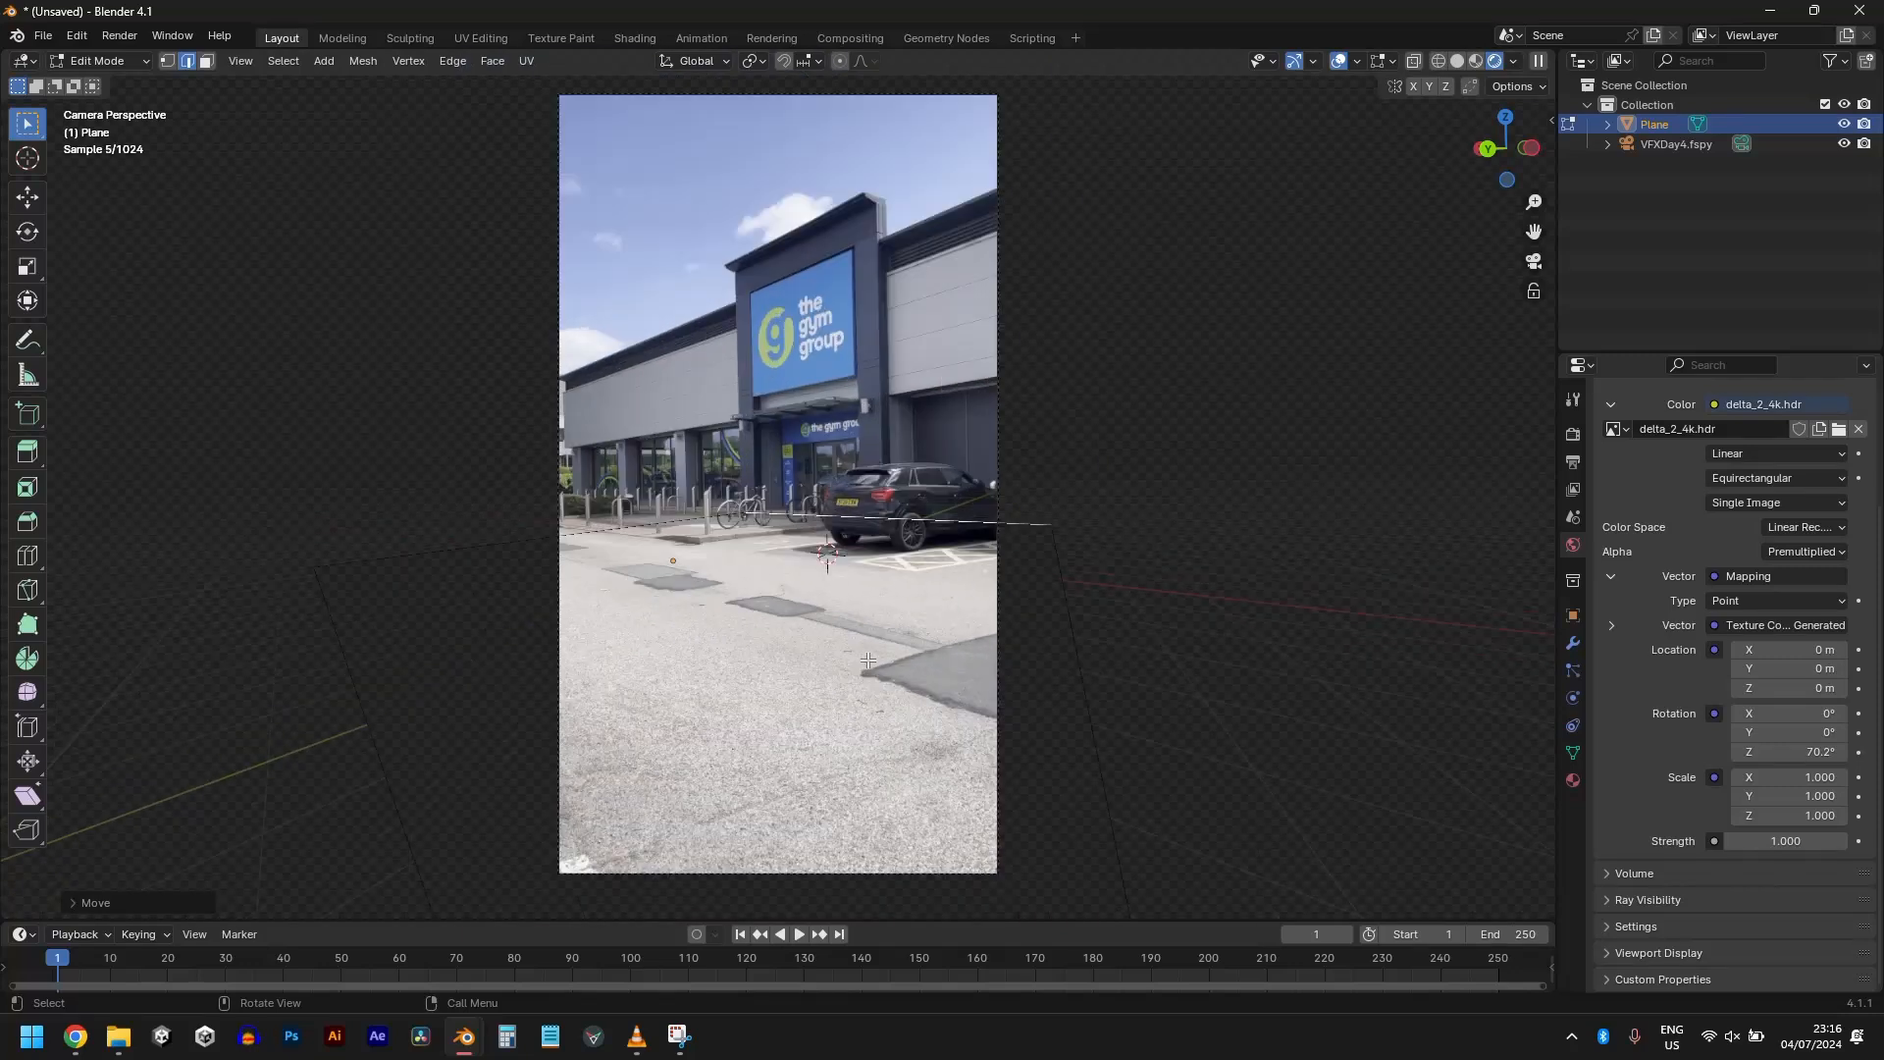
key(Tab)
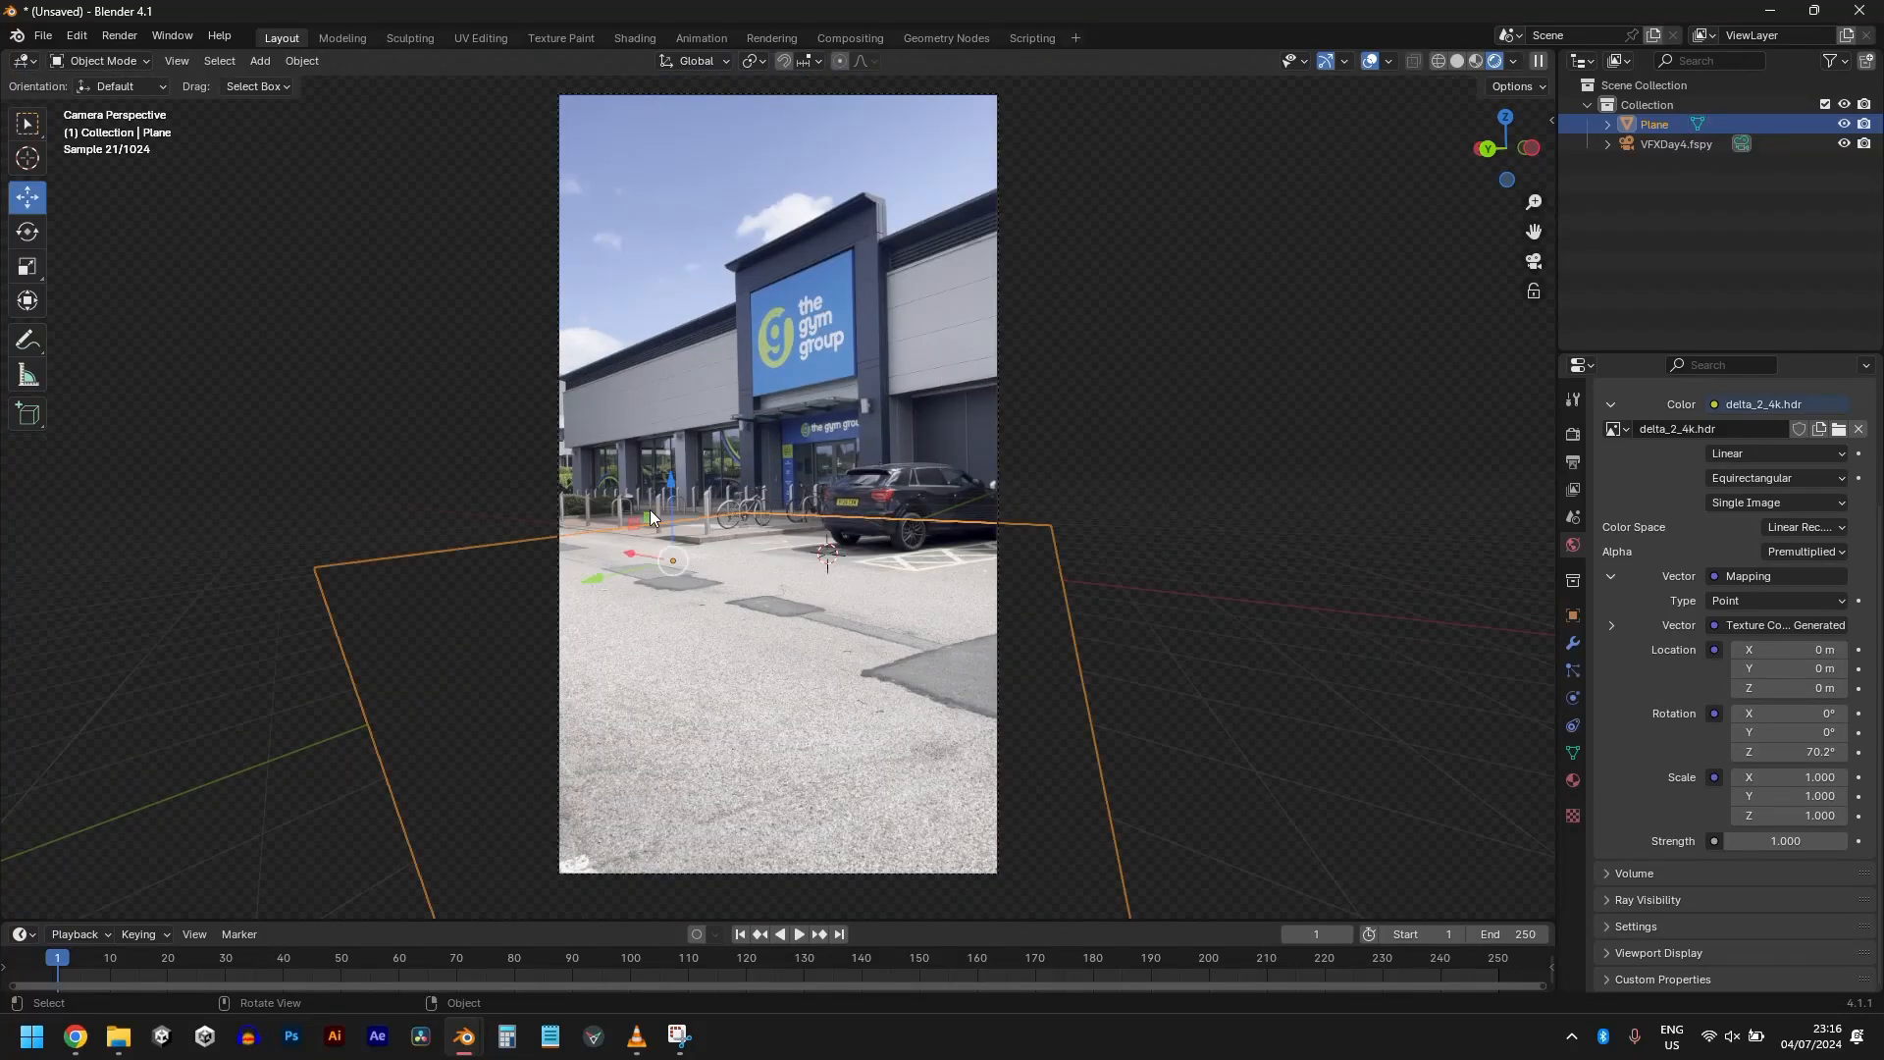
Step: Move the ground plane's other rear edge, beside the bike racks, along X away from the camera
key(Tab)
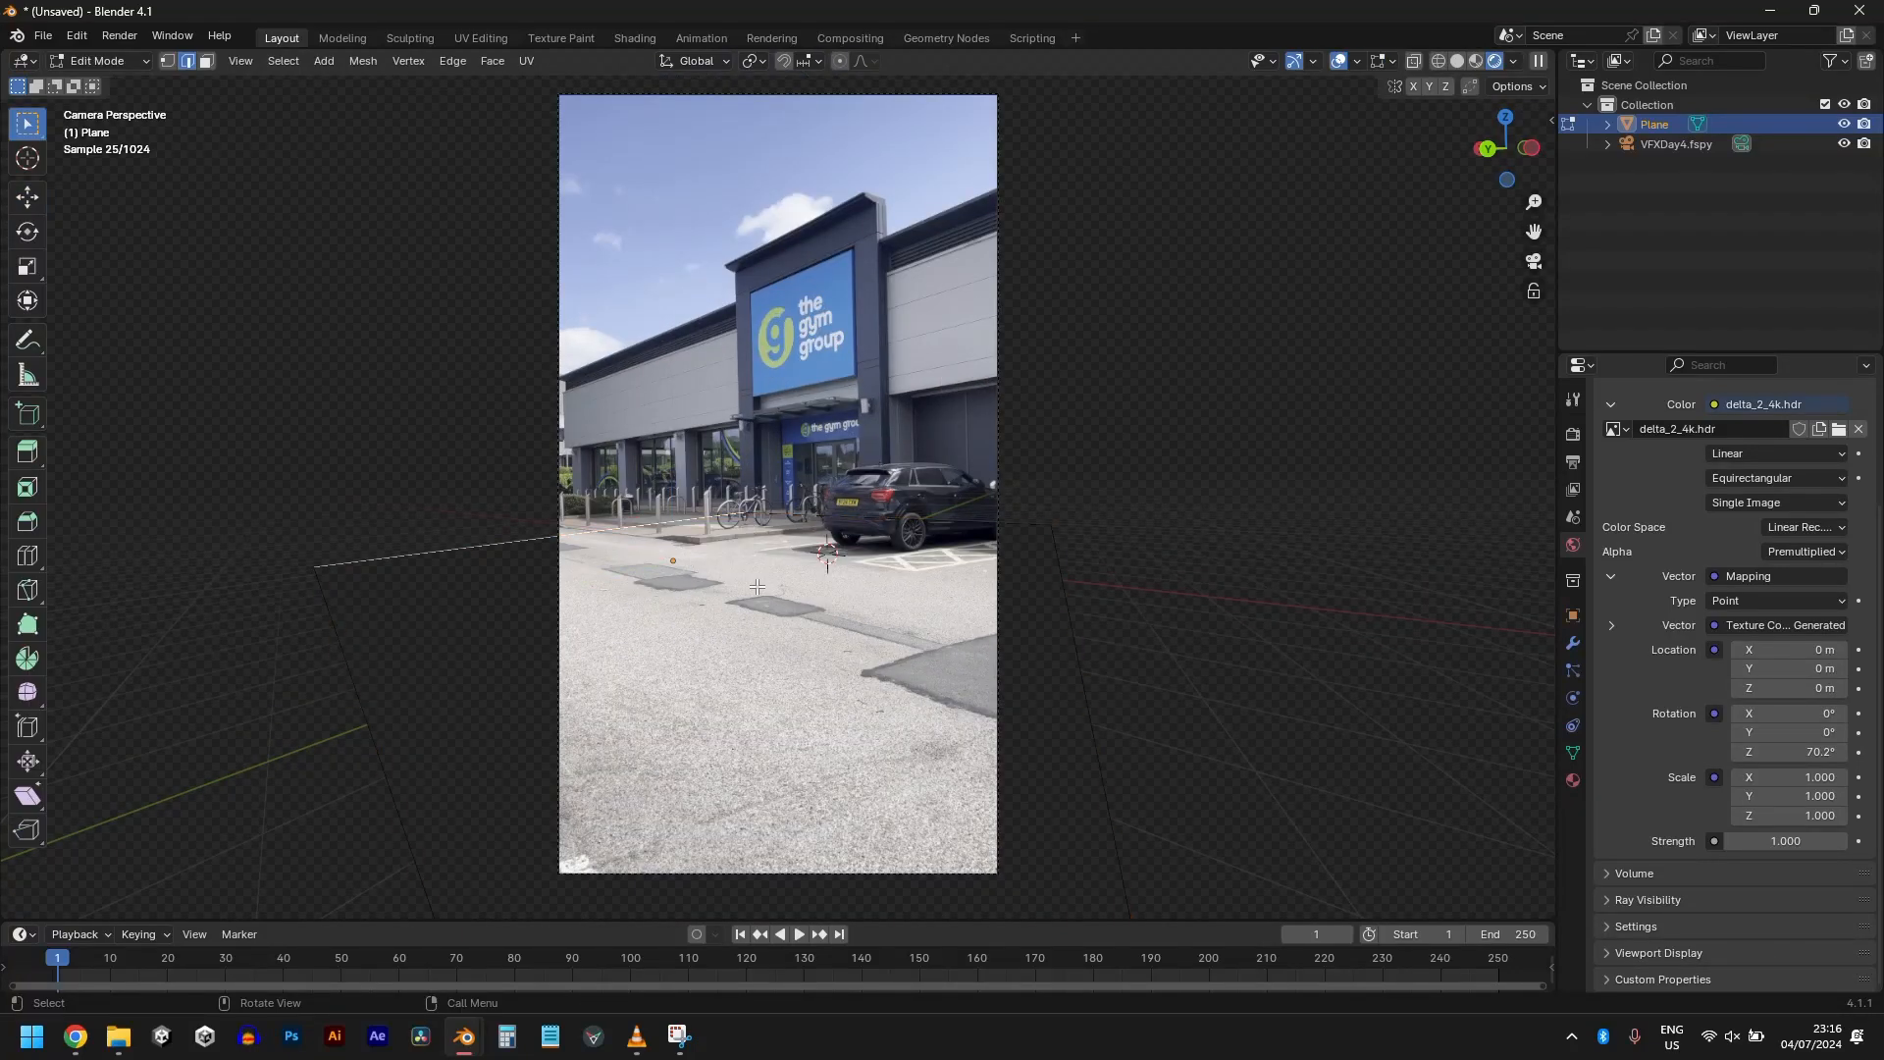
key(g)
key(x)
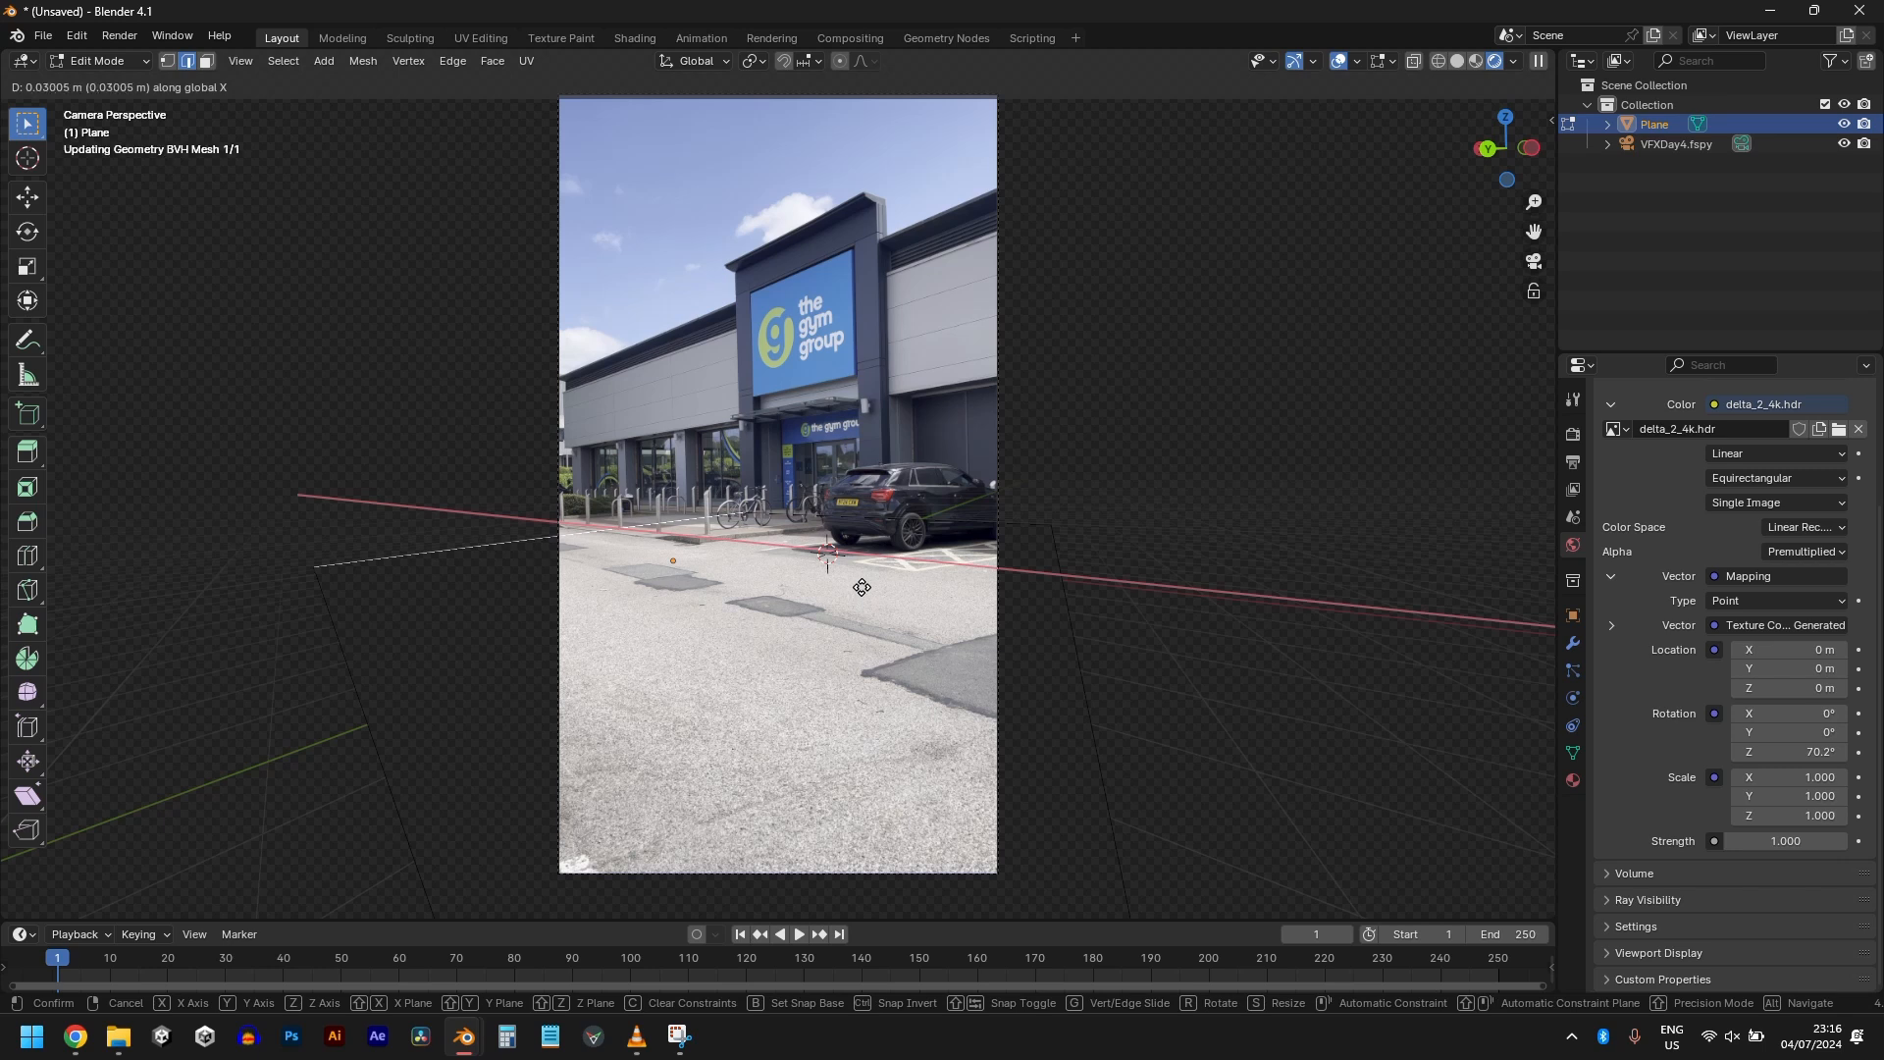
click(753, 573)
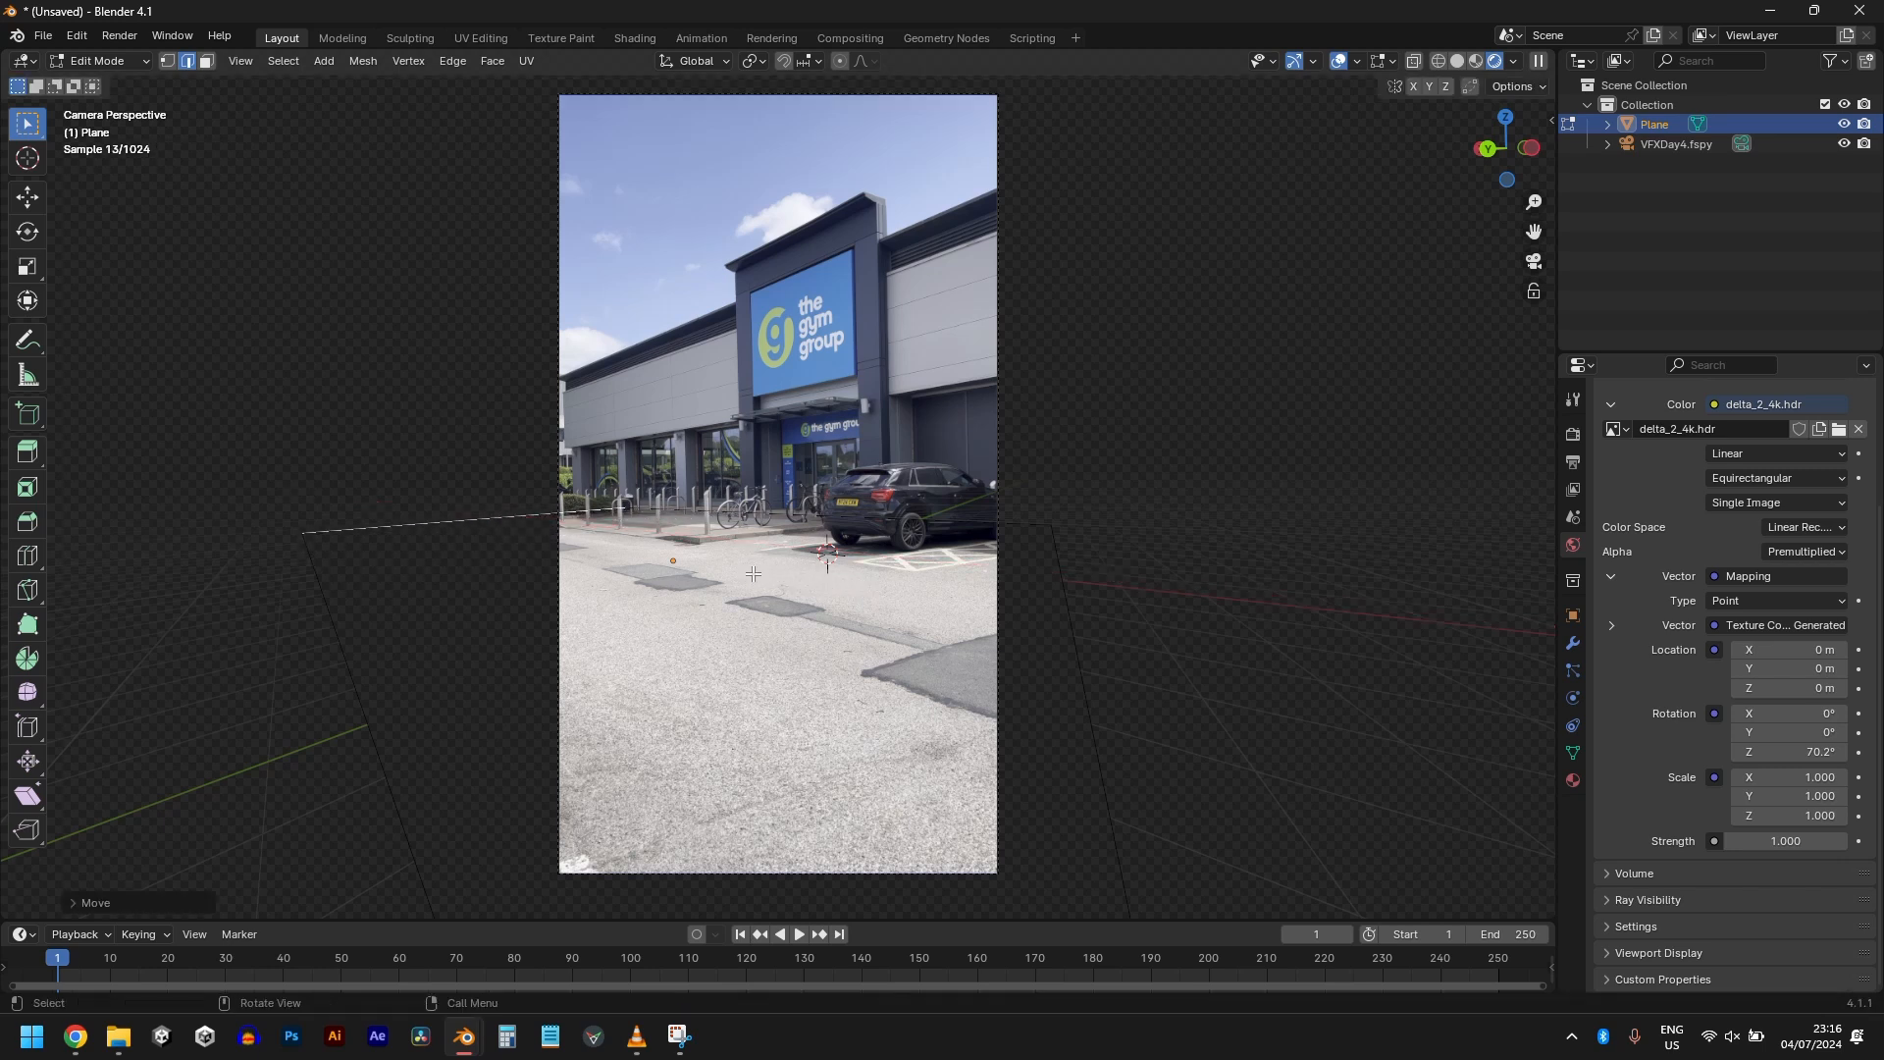
Step: Extrude the ground plane's edge at the building base about 14.58 m up along Z as a facade wall, and leave Edit Mode
click(28, 196)
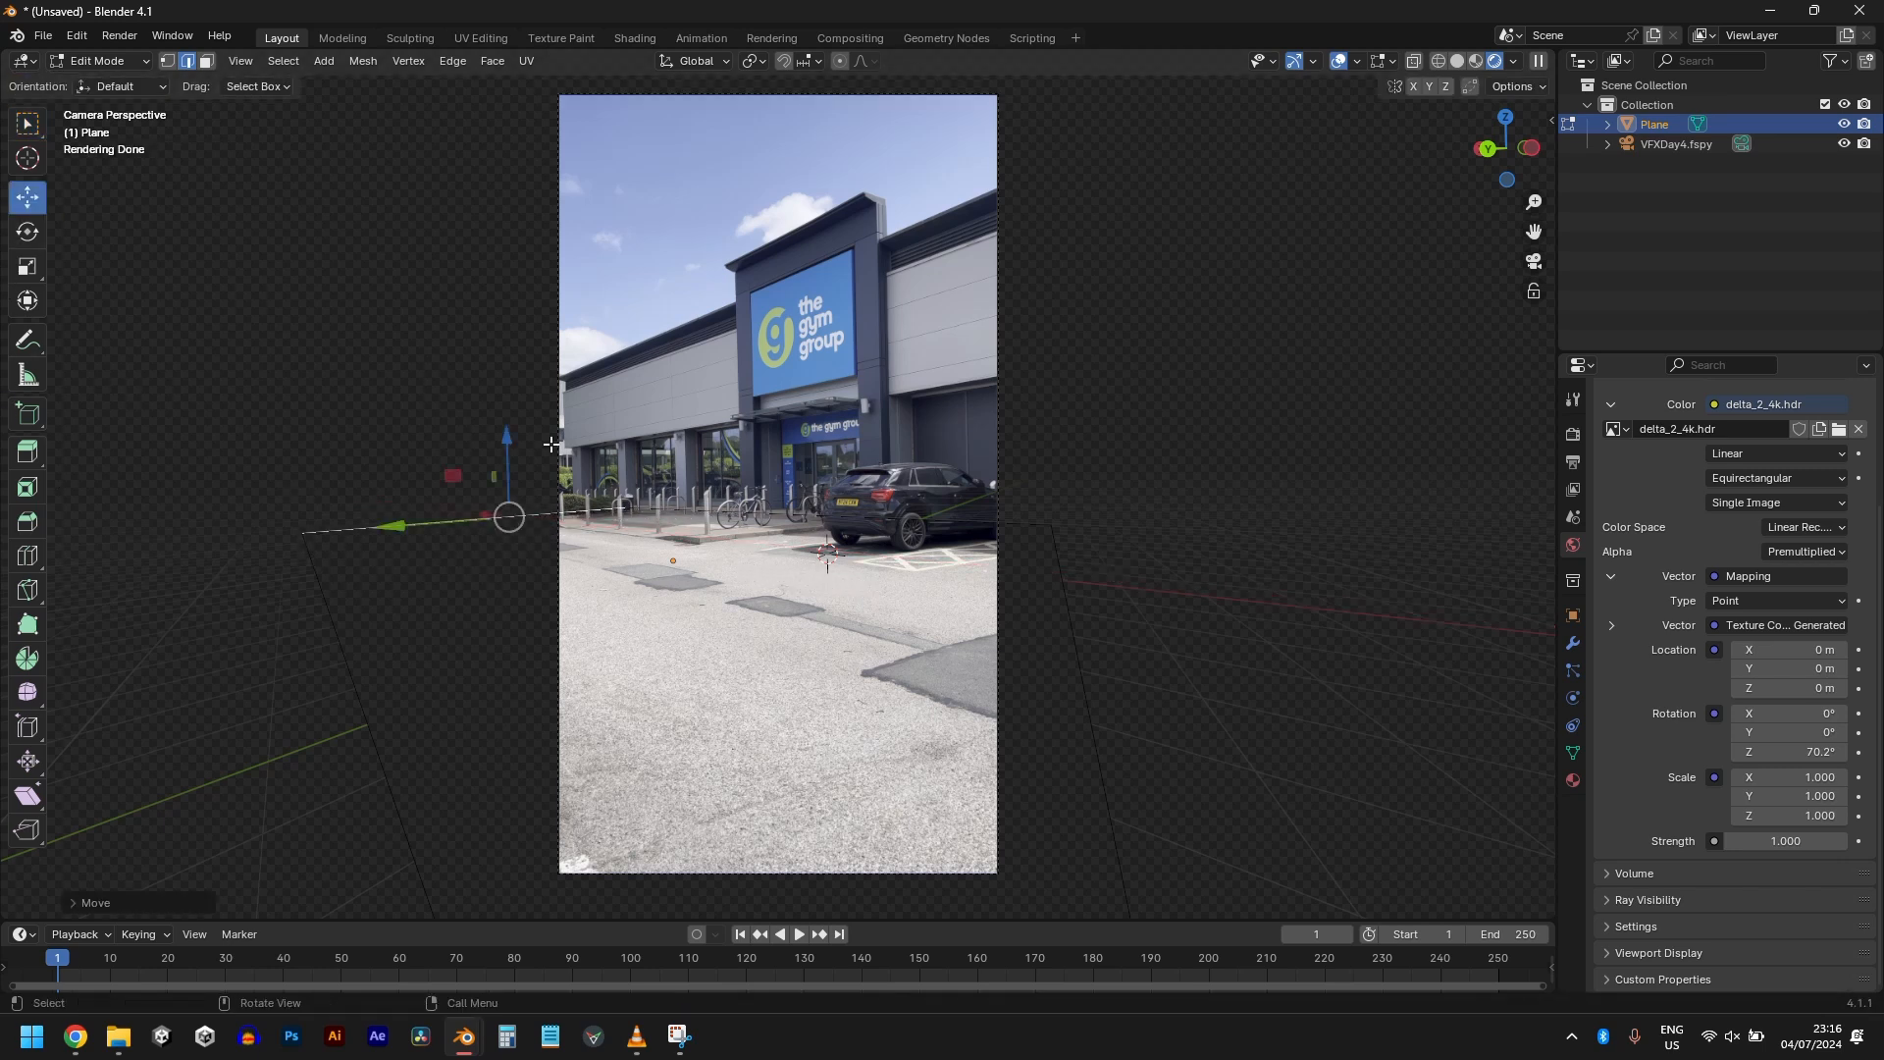
click(746, 511)
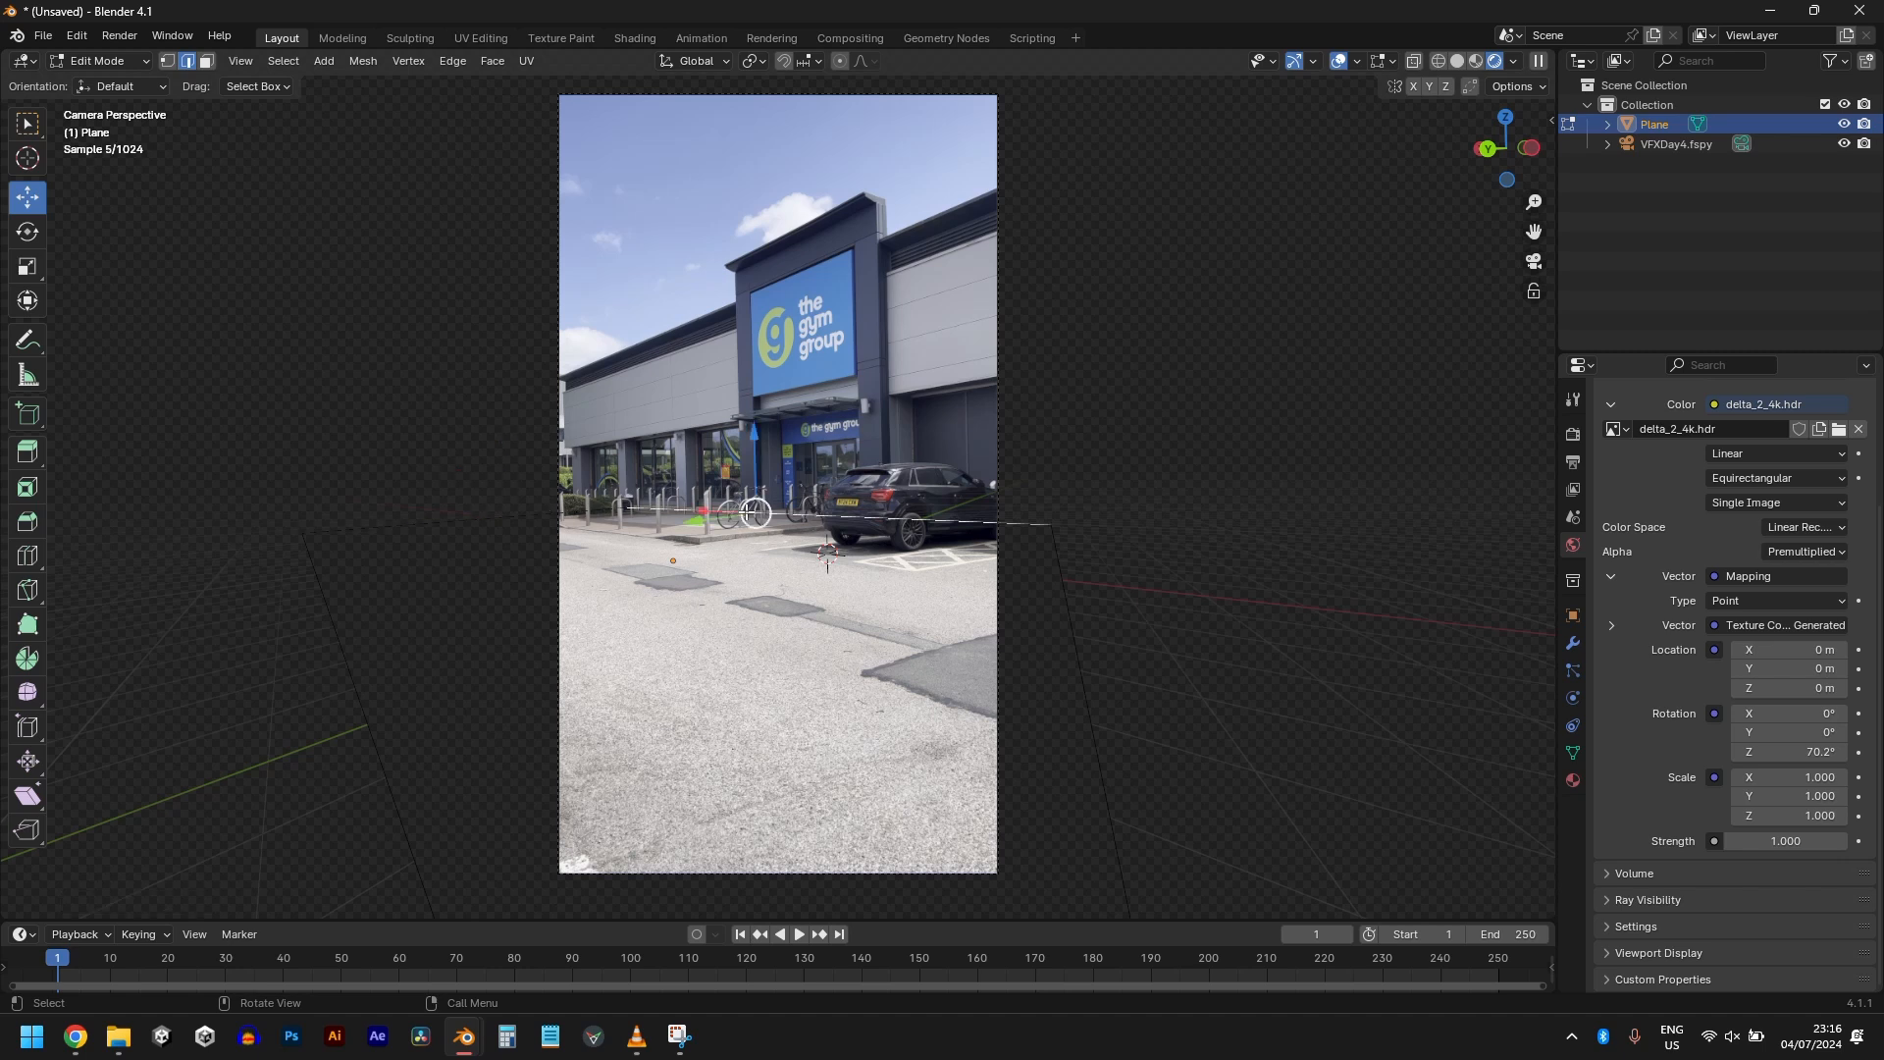
key(g)
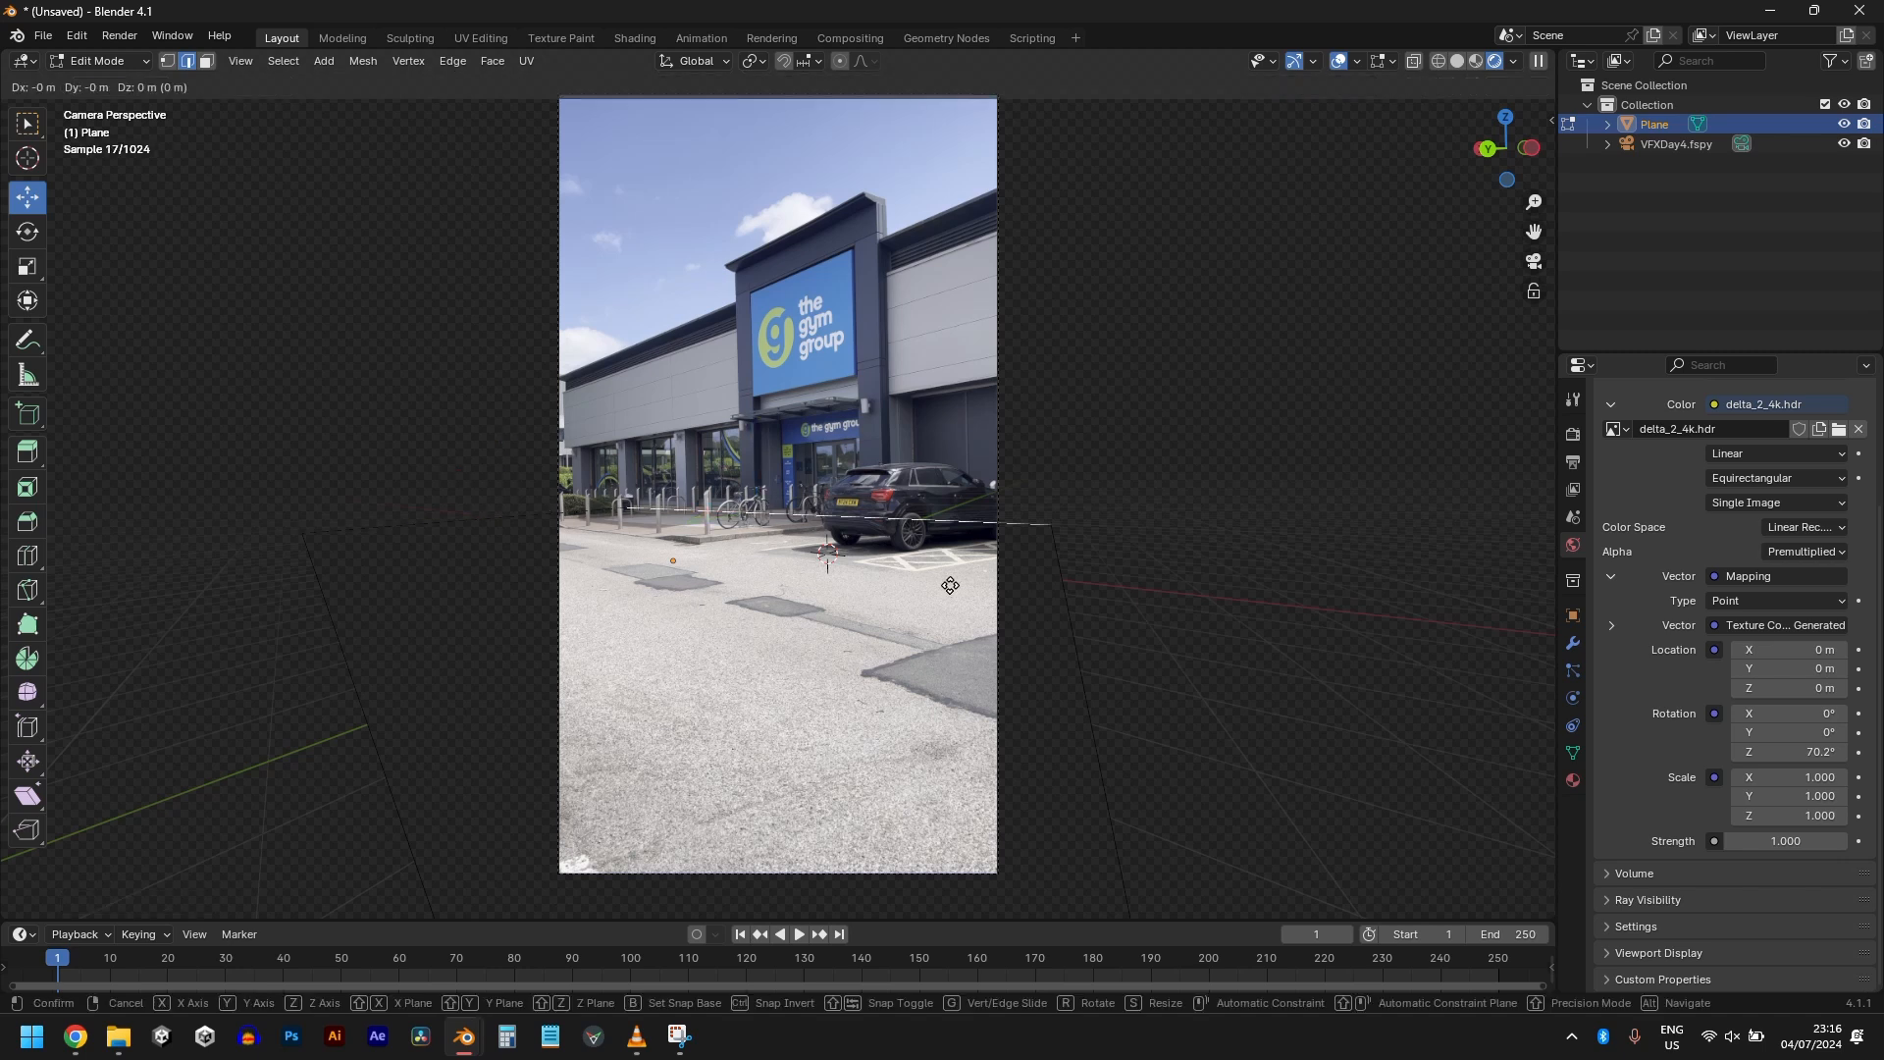
key(z)
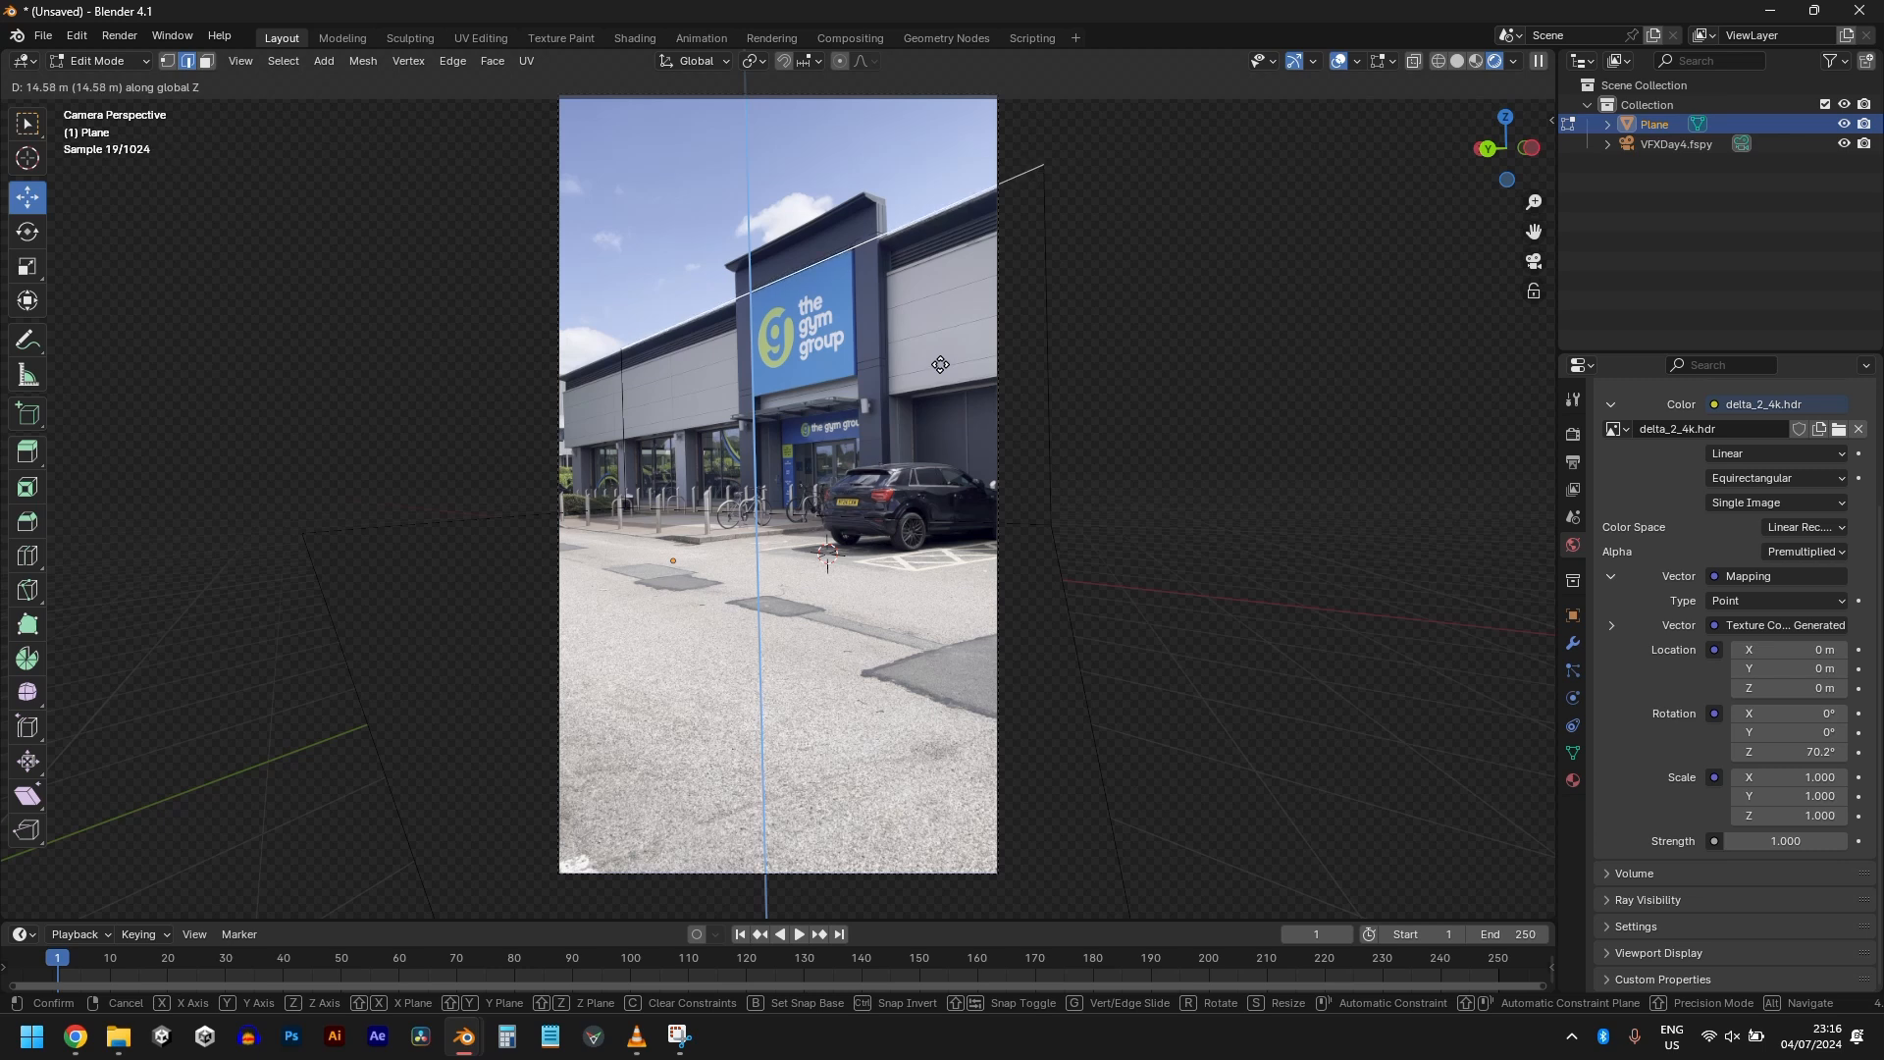
click(940, 364)
key(Tab)
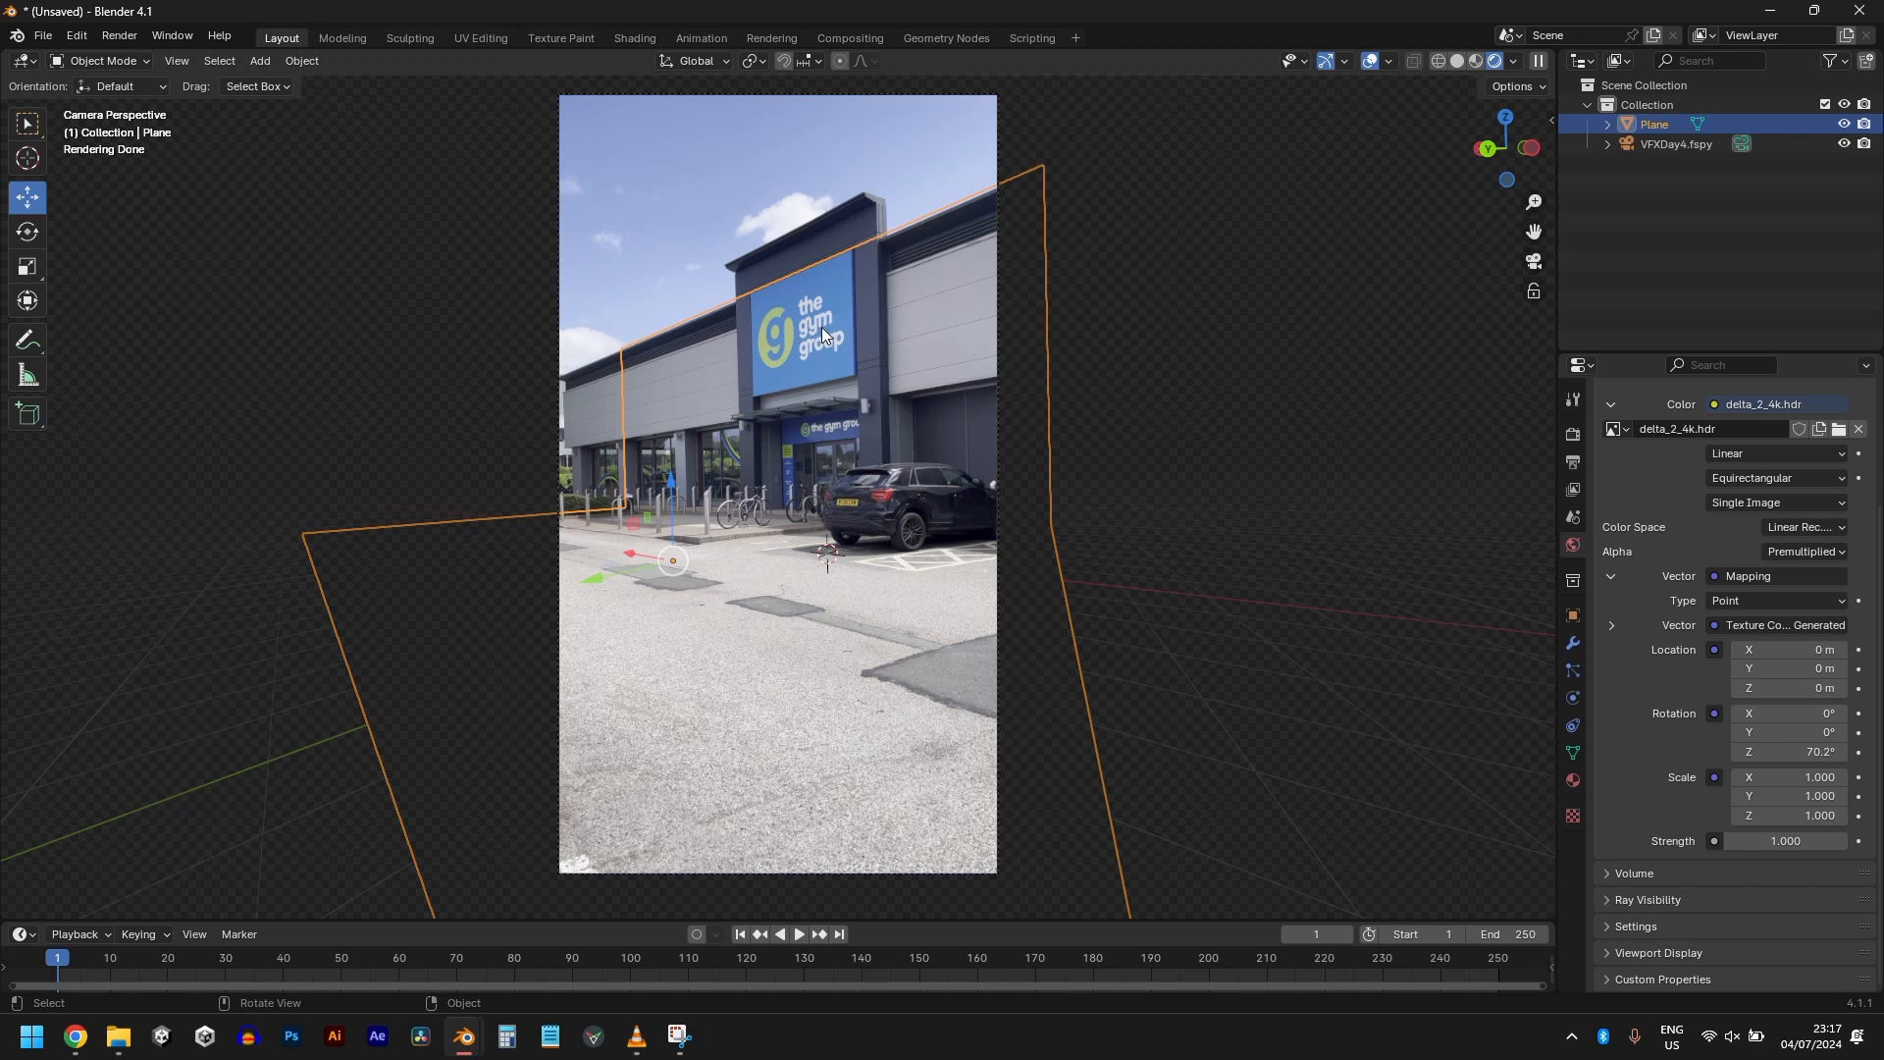
Step: Add a cube and, in solid shading, move it along Y until it sits against the upright facade wall
key(shift+a)
mouse_move(793, 475)
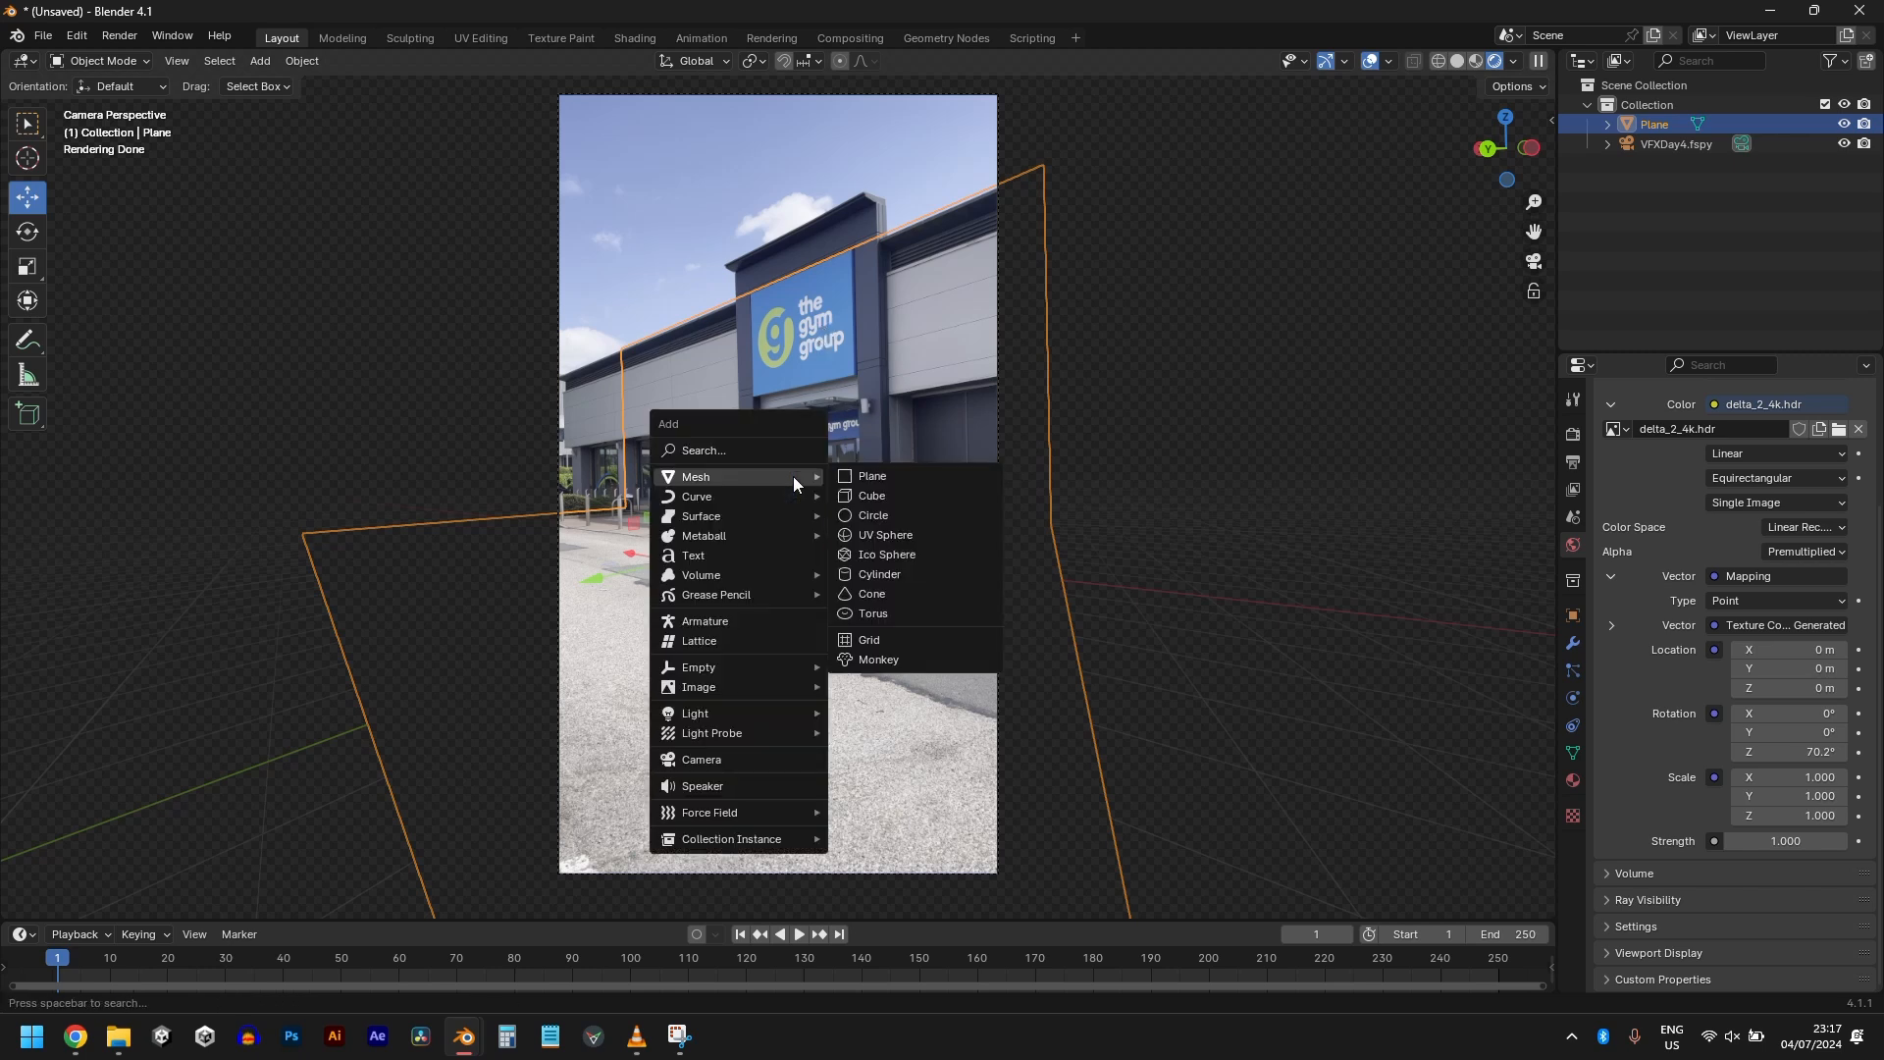
click(901, 495)
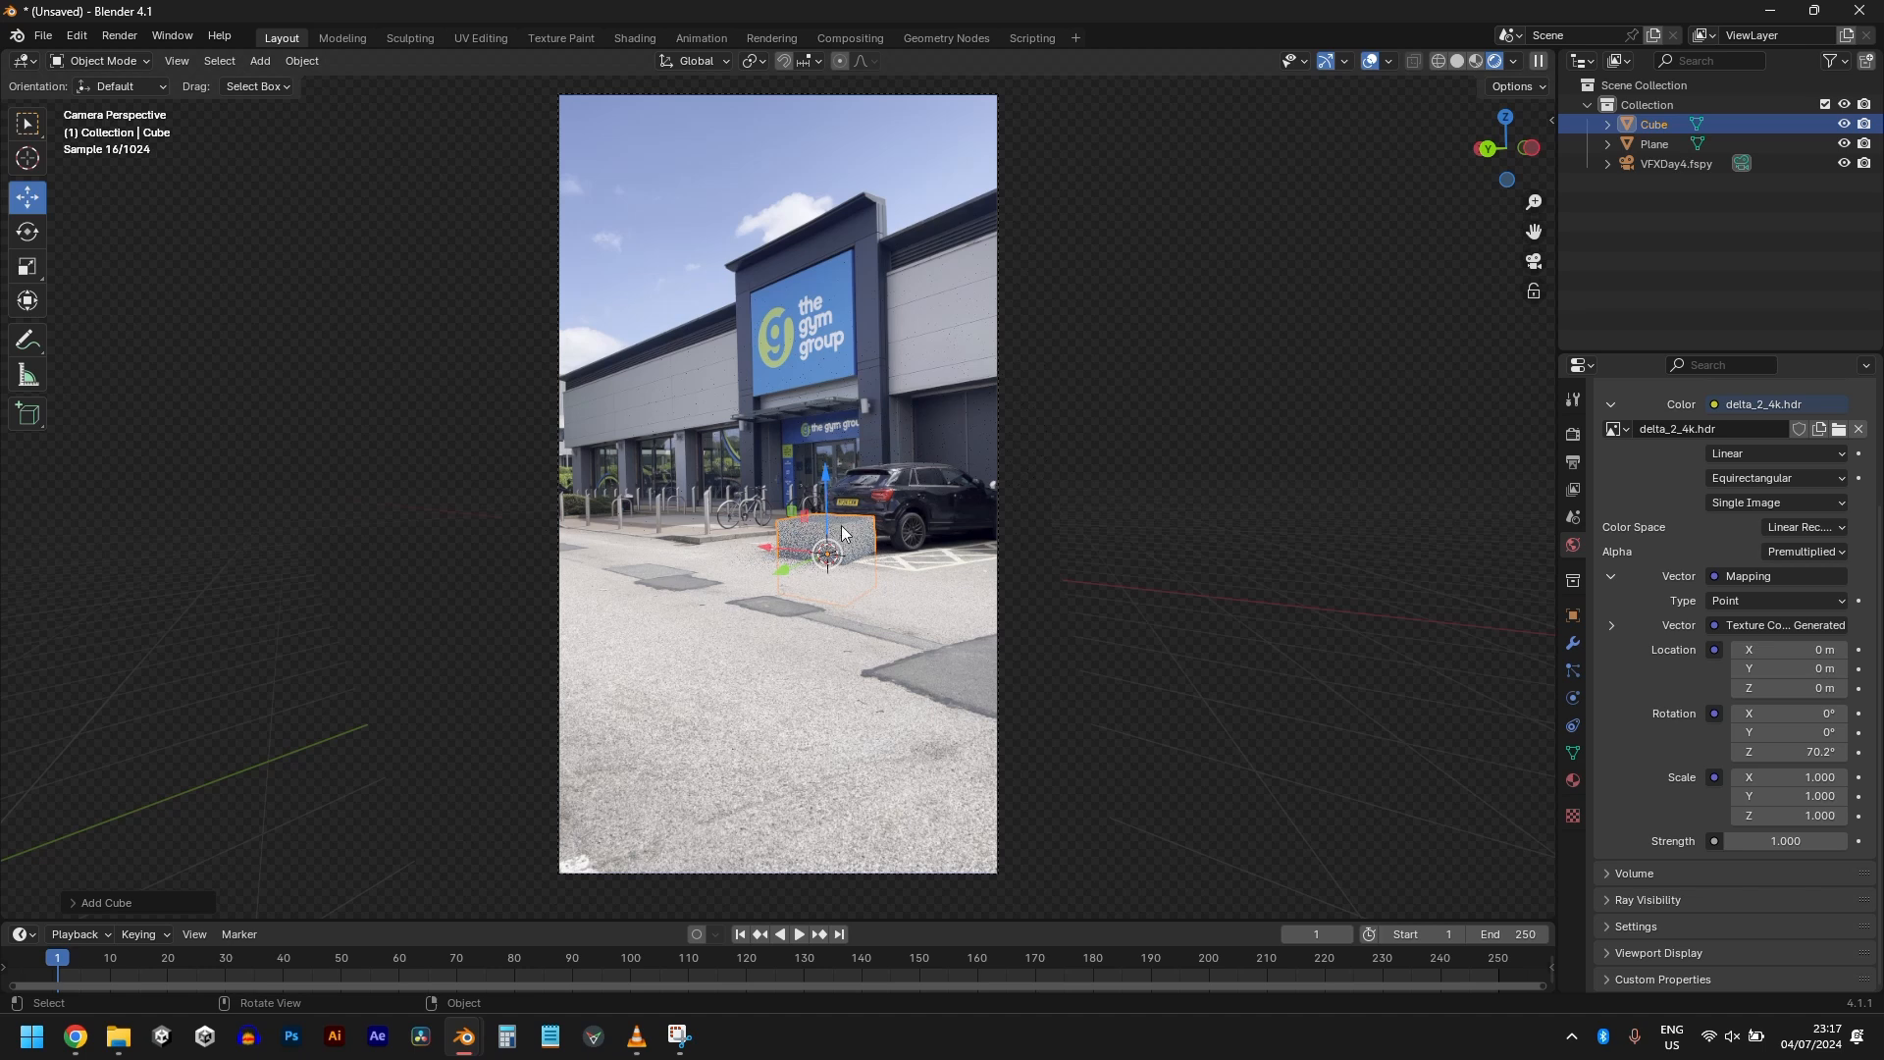
click(1458, 61)
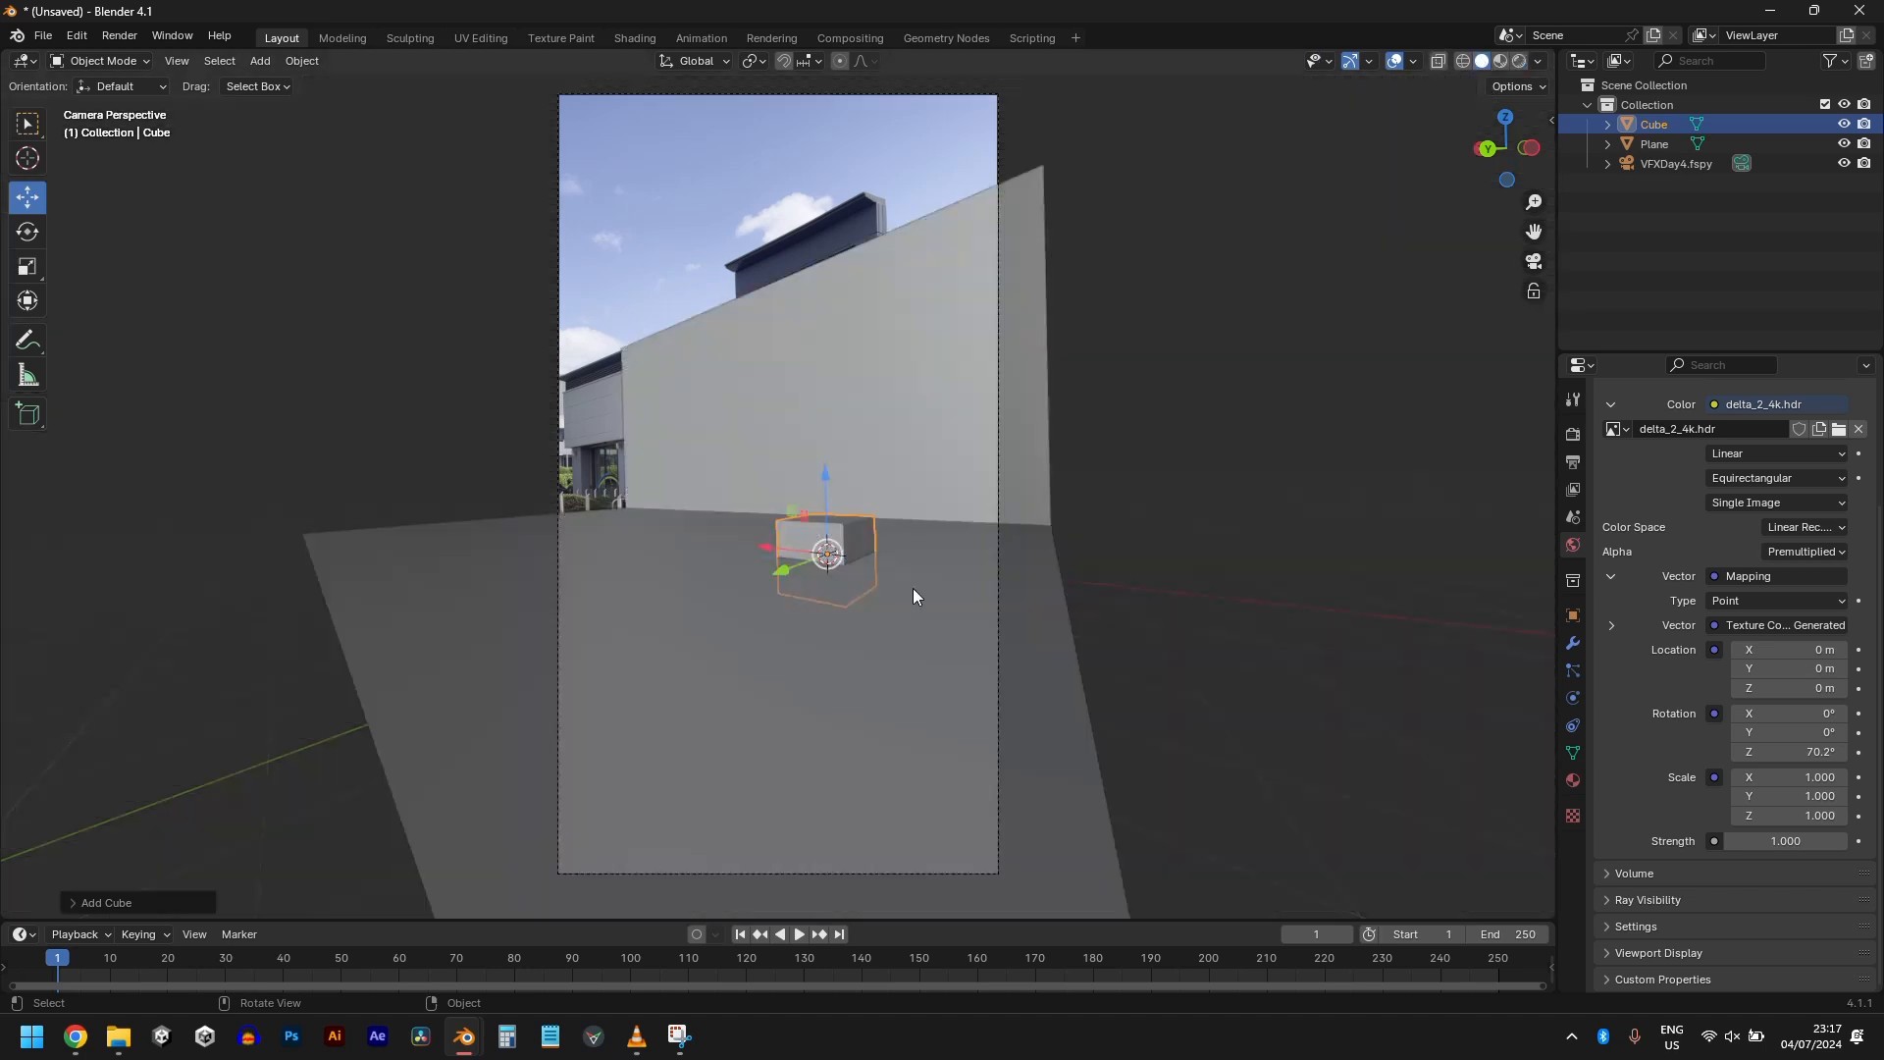
middle_drag(913, 587, 816, 687)
scroll(817, 691, down, 3)
scroll(817, 691, down, 2)
key(g)
key(y)
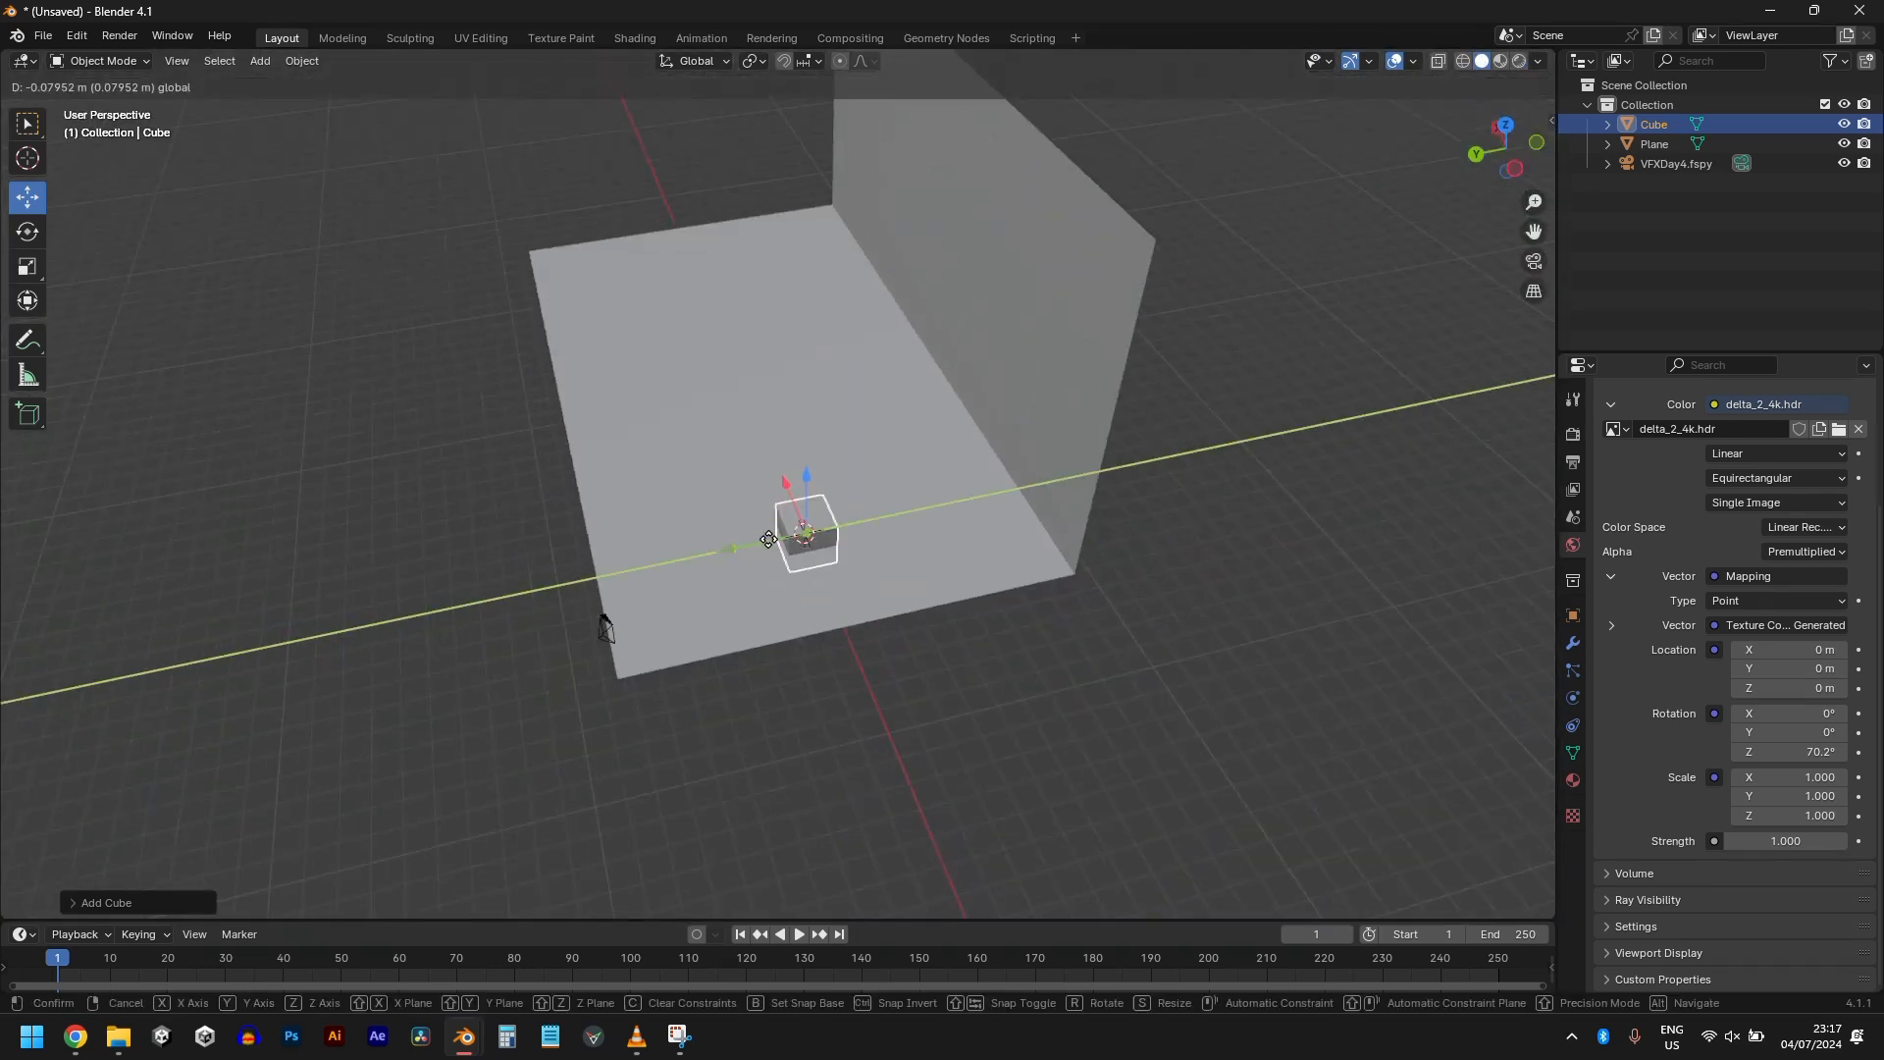
click(1005, 505)
key(g)
key(y)
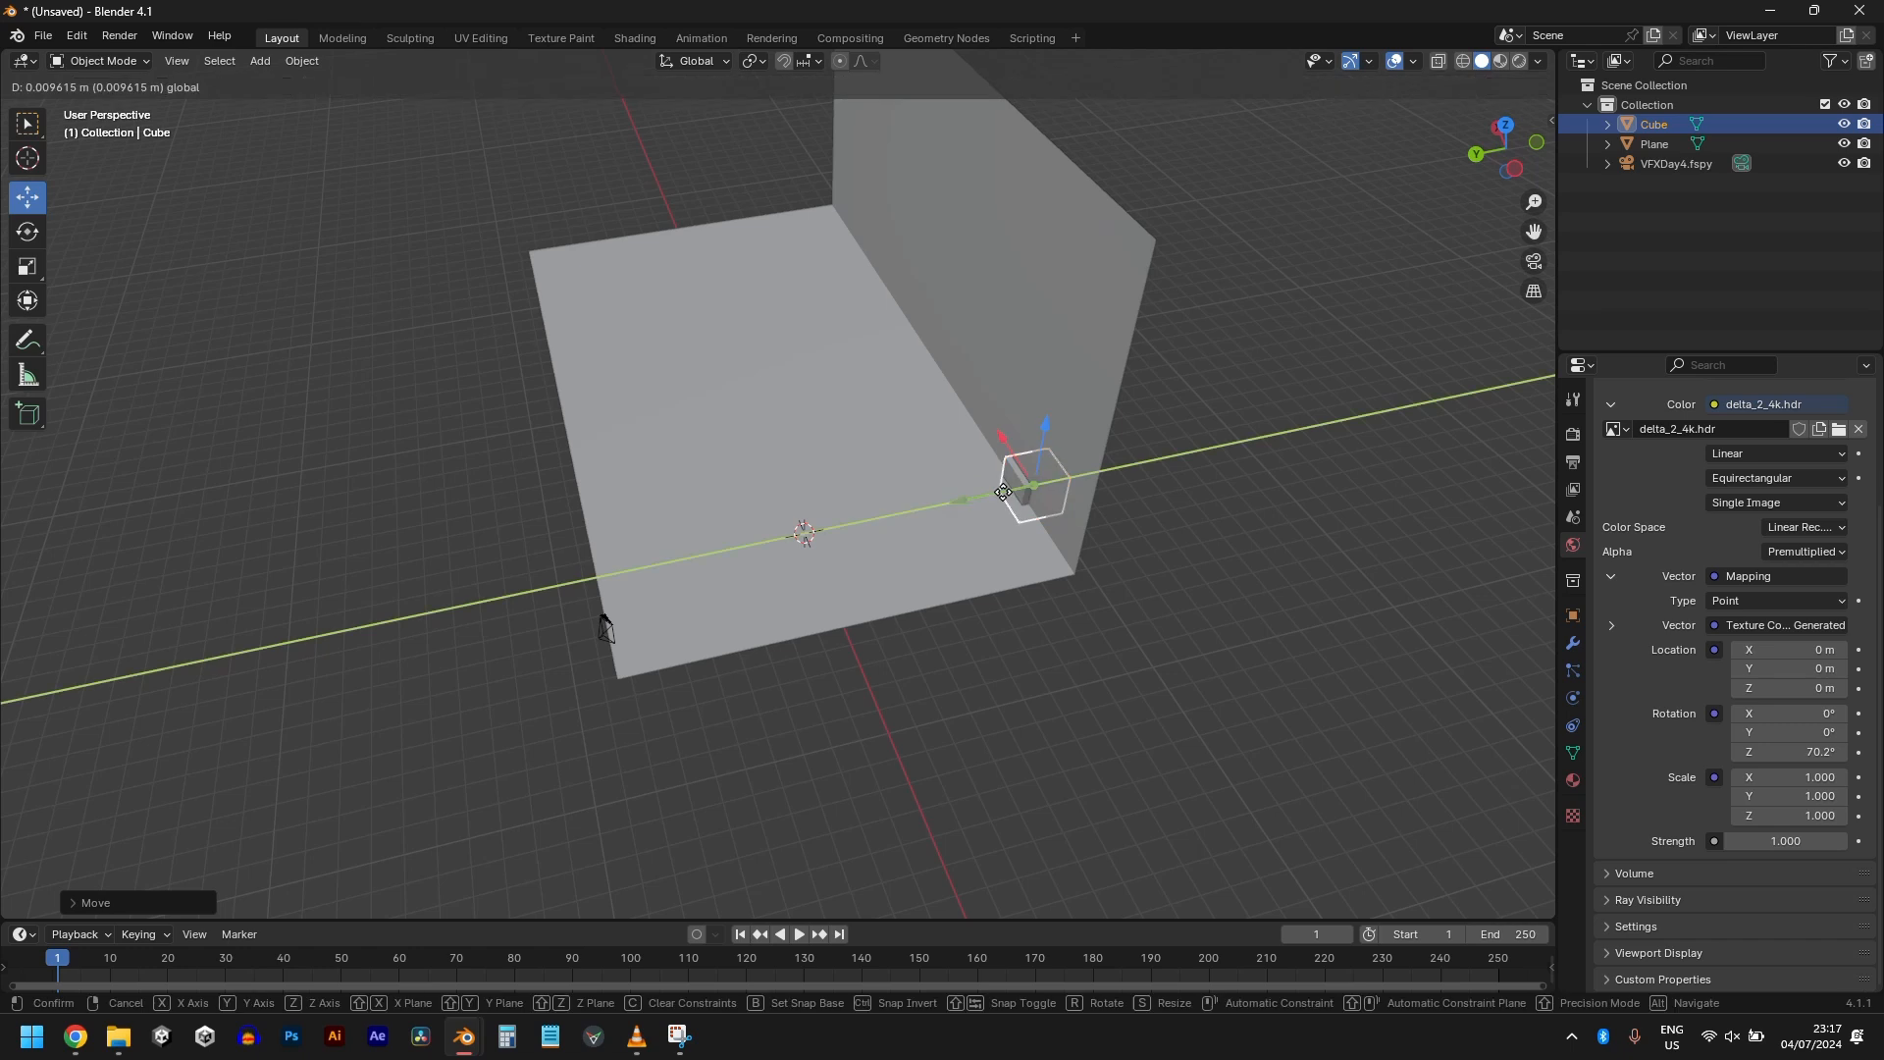
click(1016, 471)
Step: Raise the cube to the height of the gym's blue sign and shift it along X onto the sign, checking in rendered camera view
key(g)
key(x)
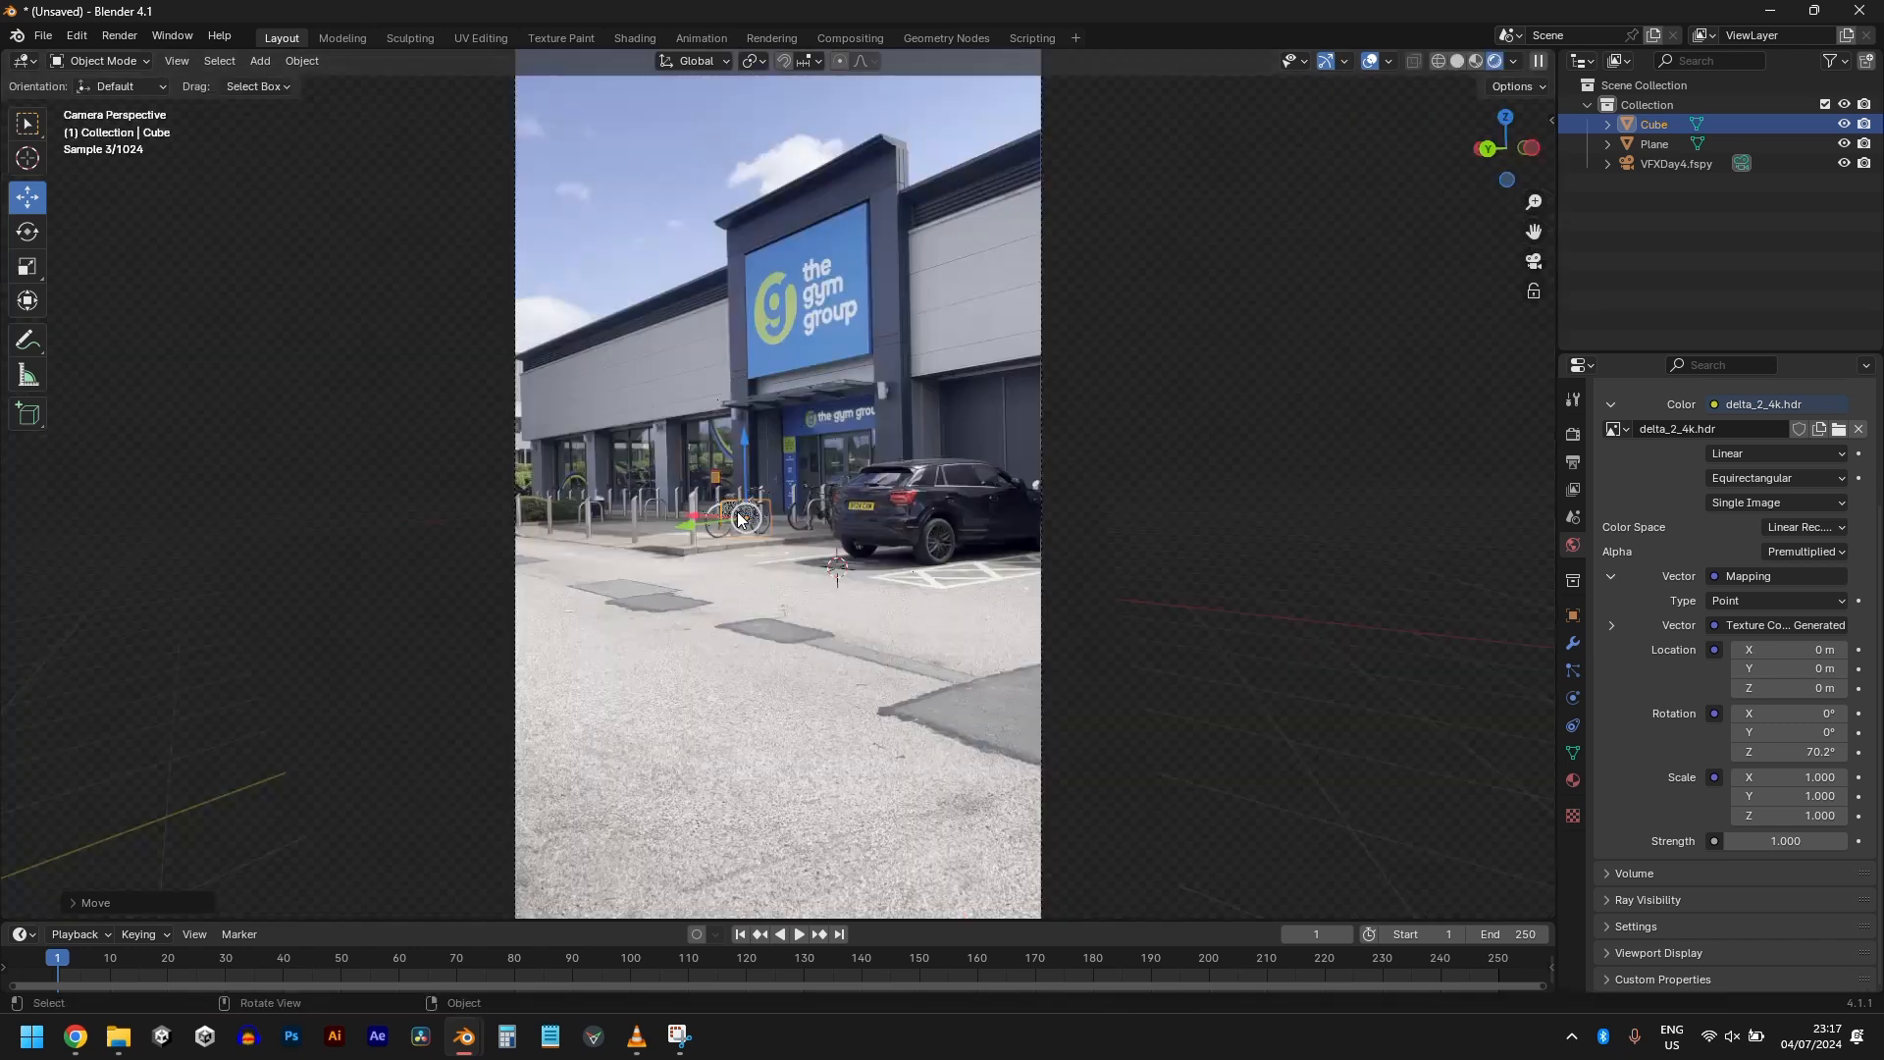
click(770, 297)
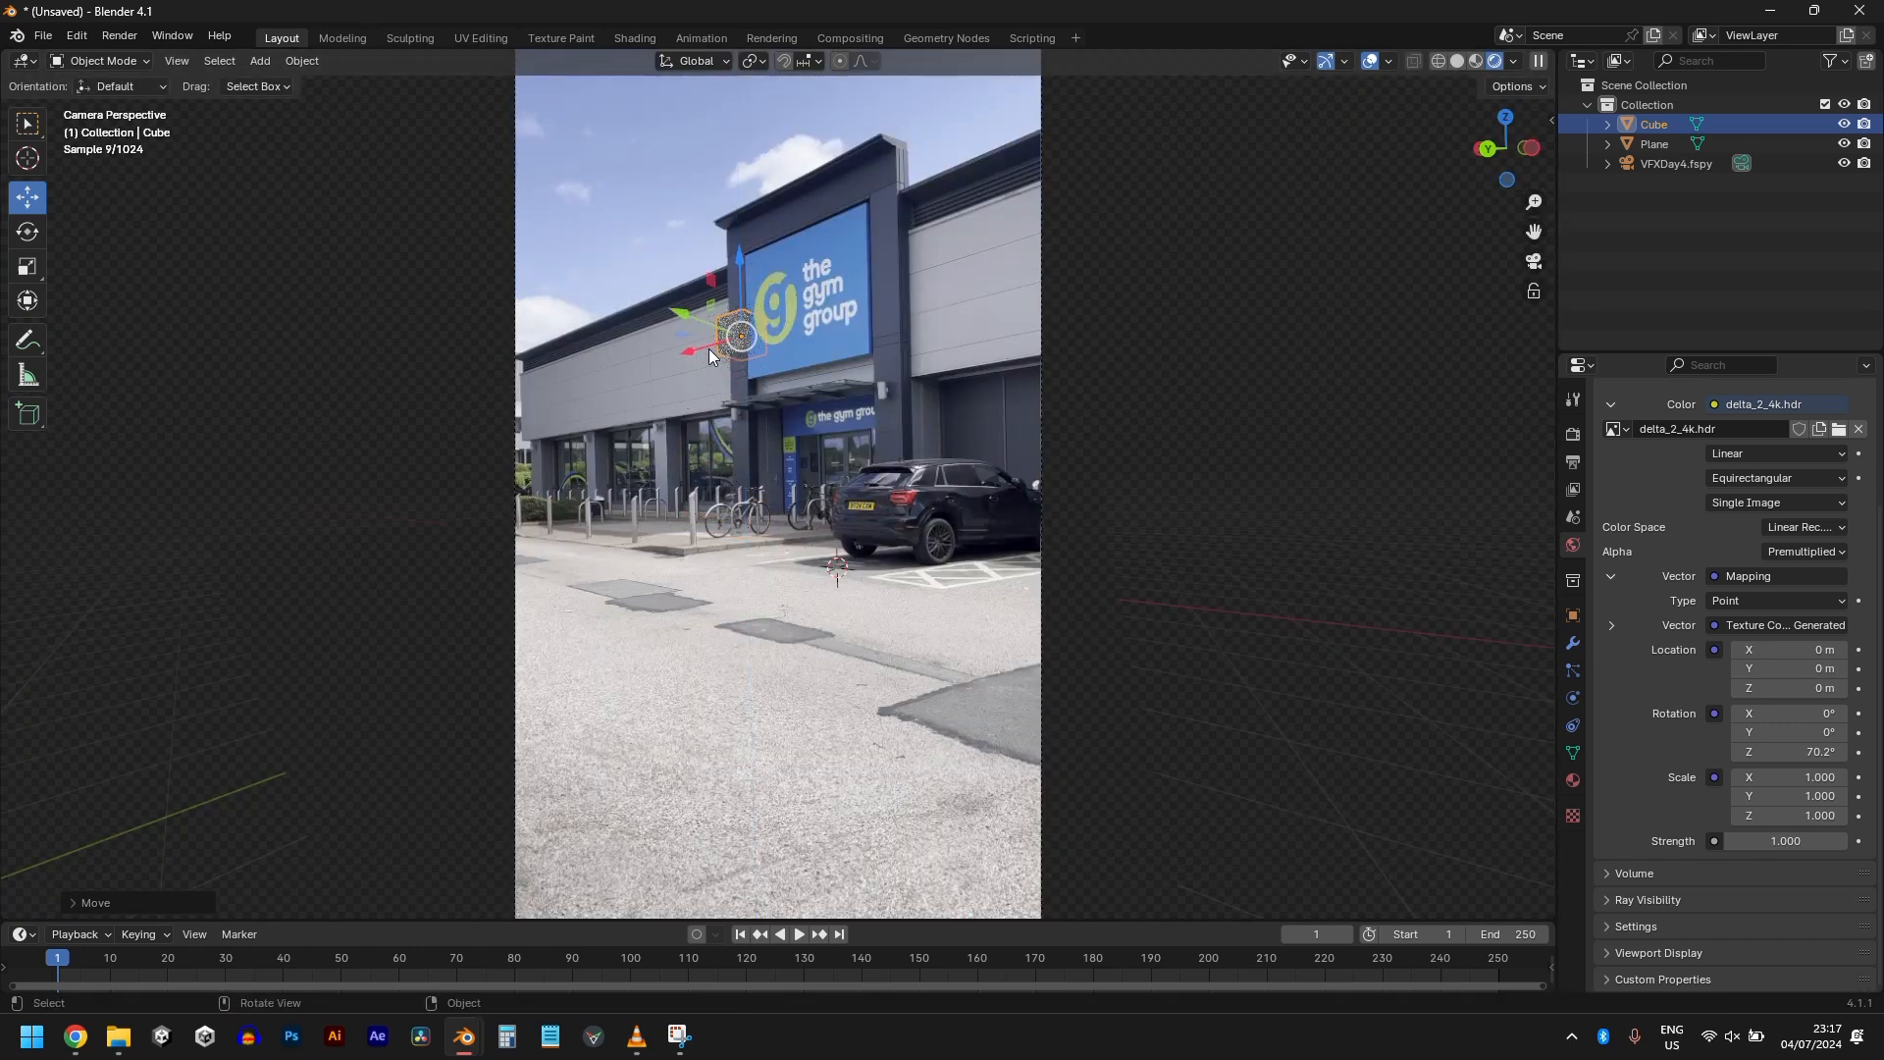
drag(694, 352, 742, 339)
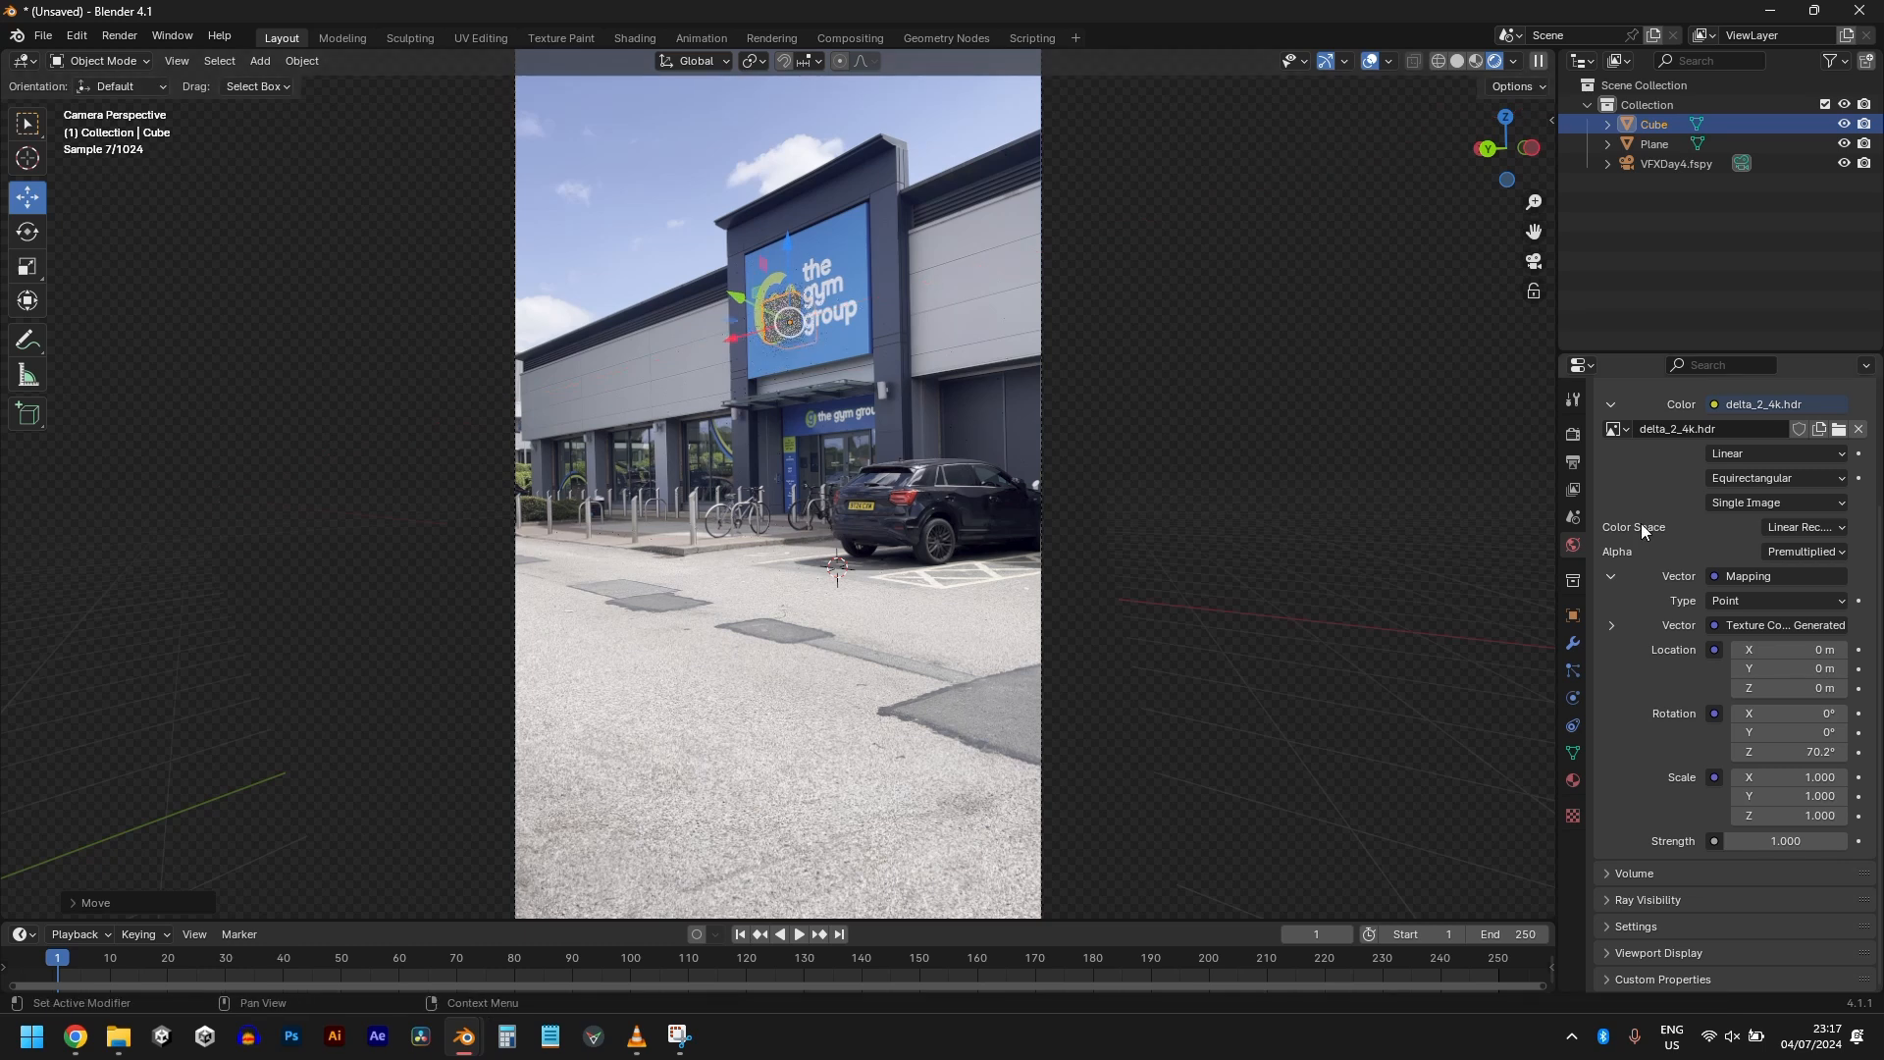
Step: Show the render settings and stretch the cube along X to widen it across the gym sign
click(1573, 435)
key(s)
key(x)
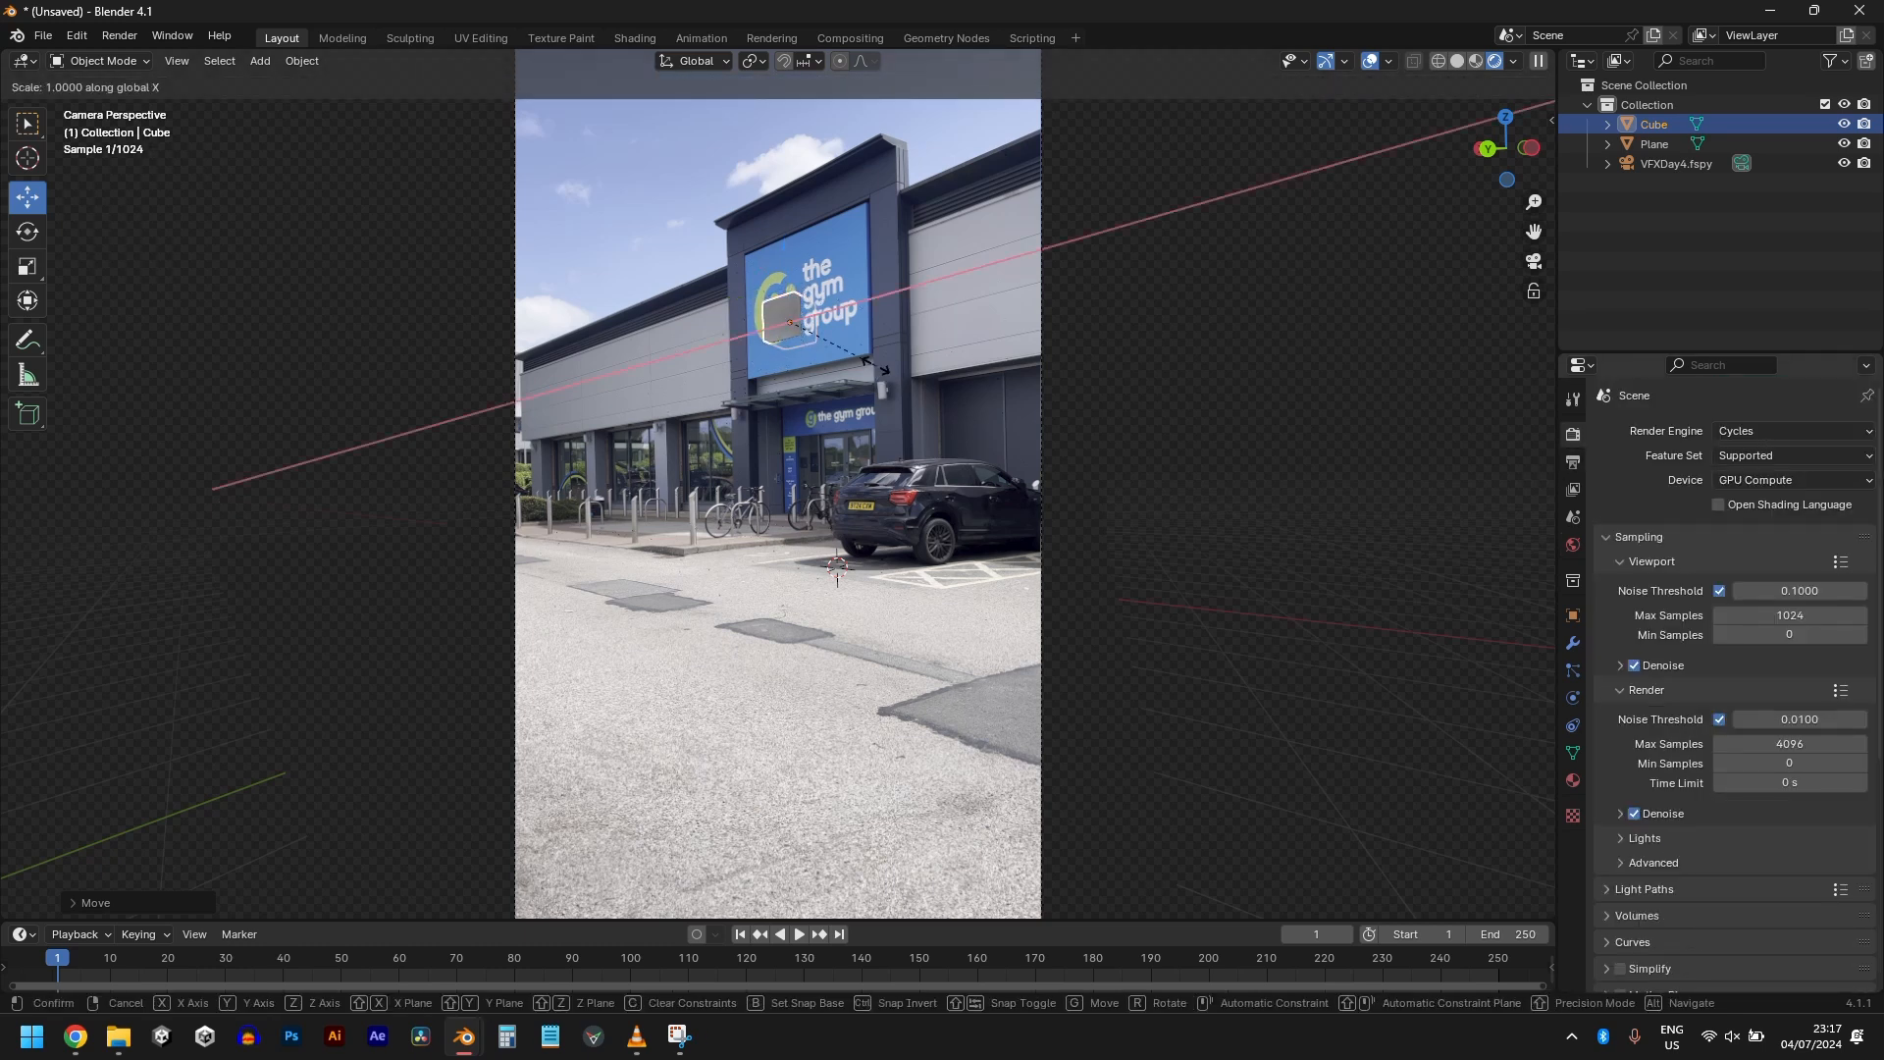
click(948, 405)
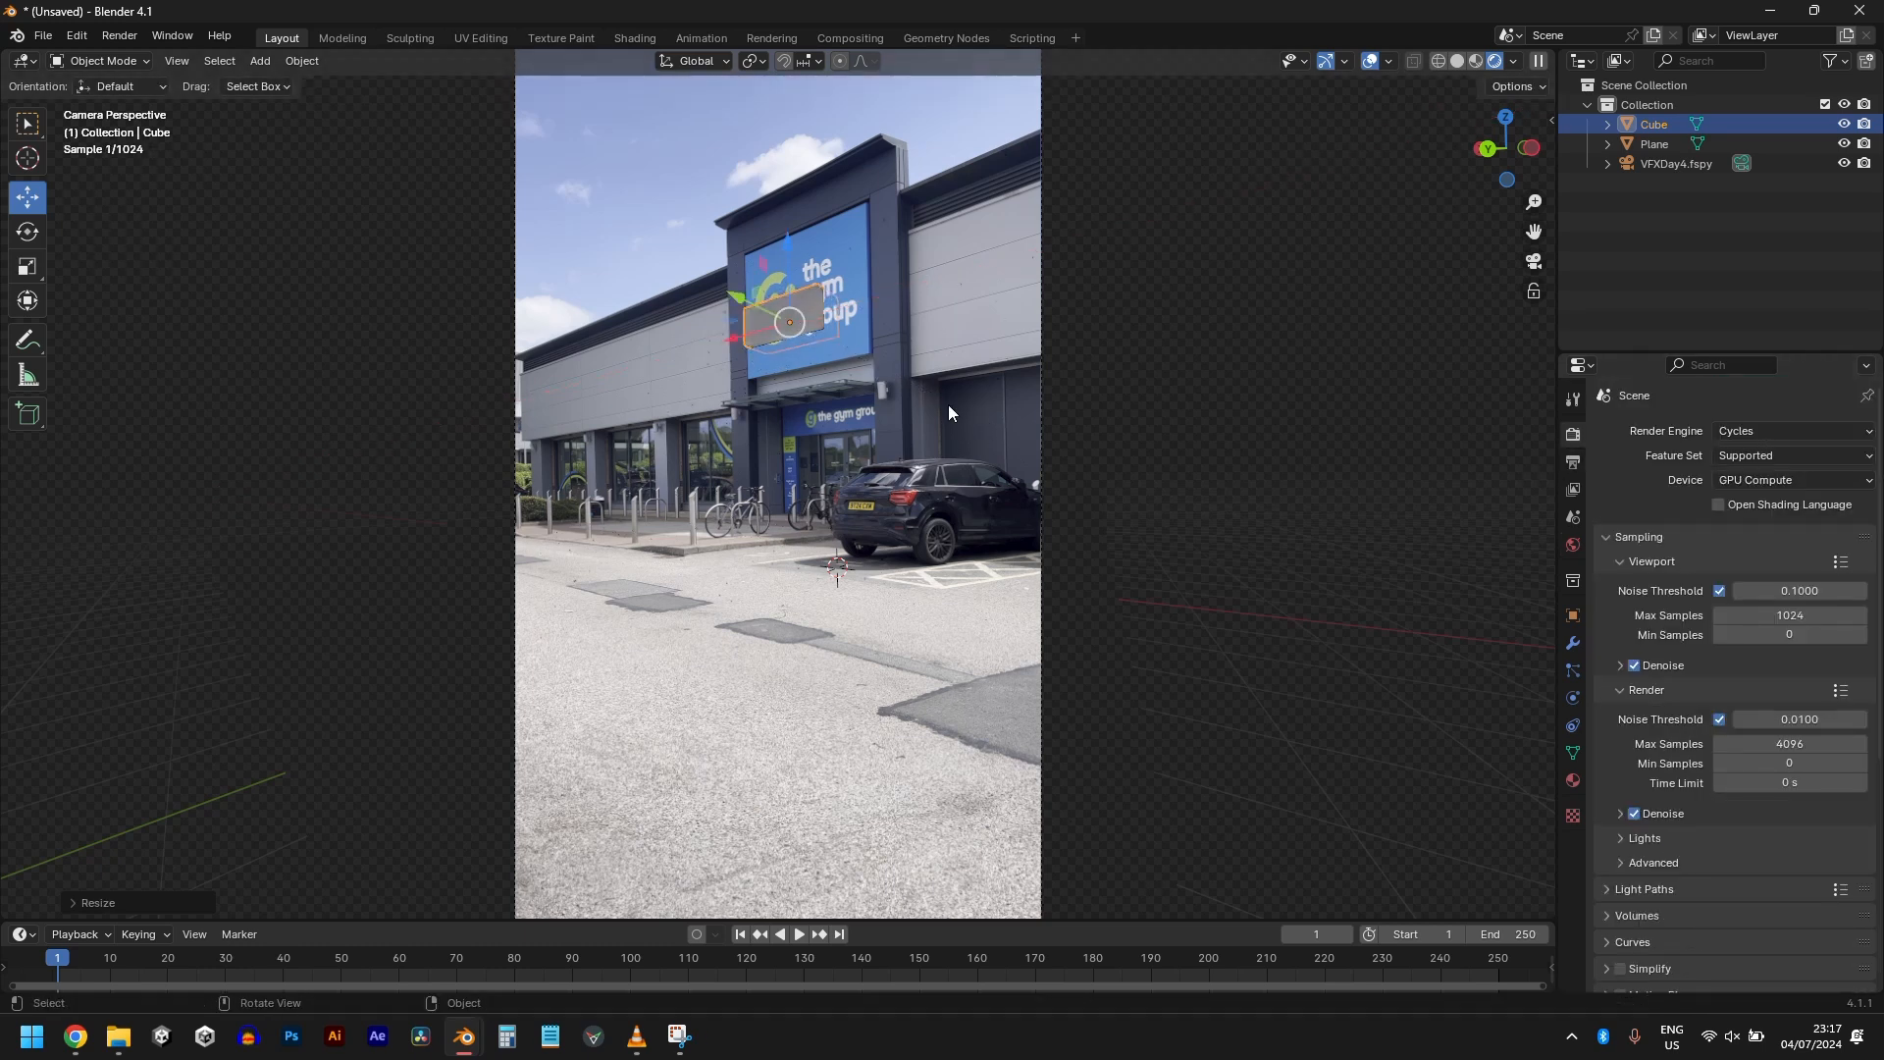
Step: In face select mode, move the box's right end face about 2.48 m along X to the sign's right edge
scroll(842, 412, up, 6)
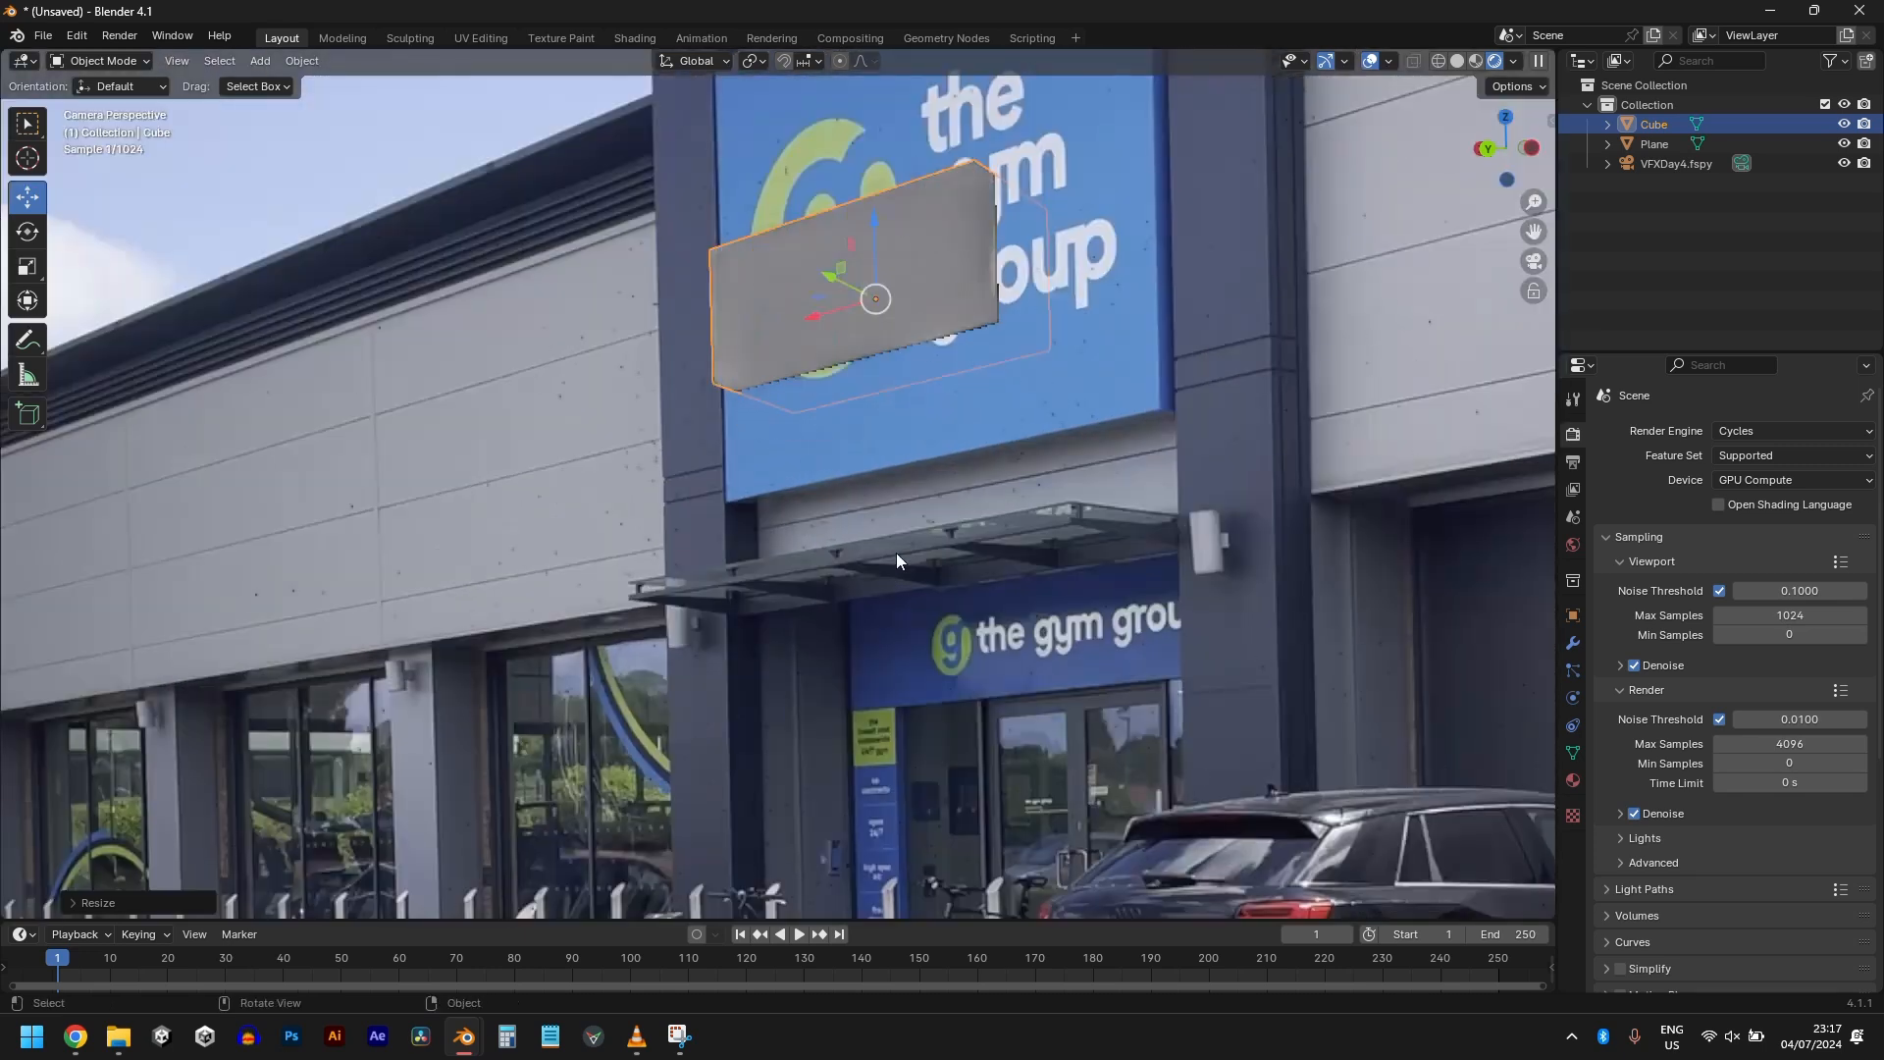
shift+middle_drag(942, 458, 952, 628)
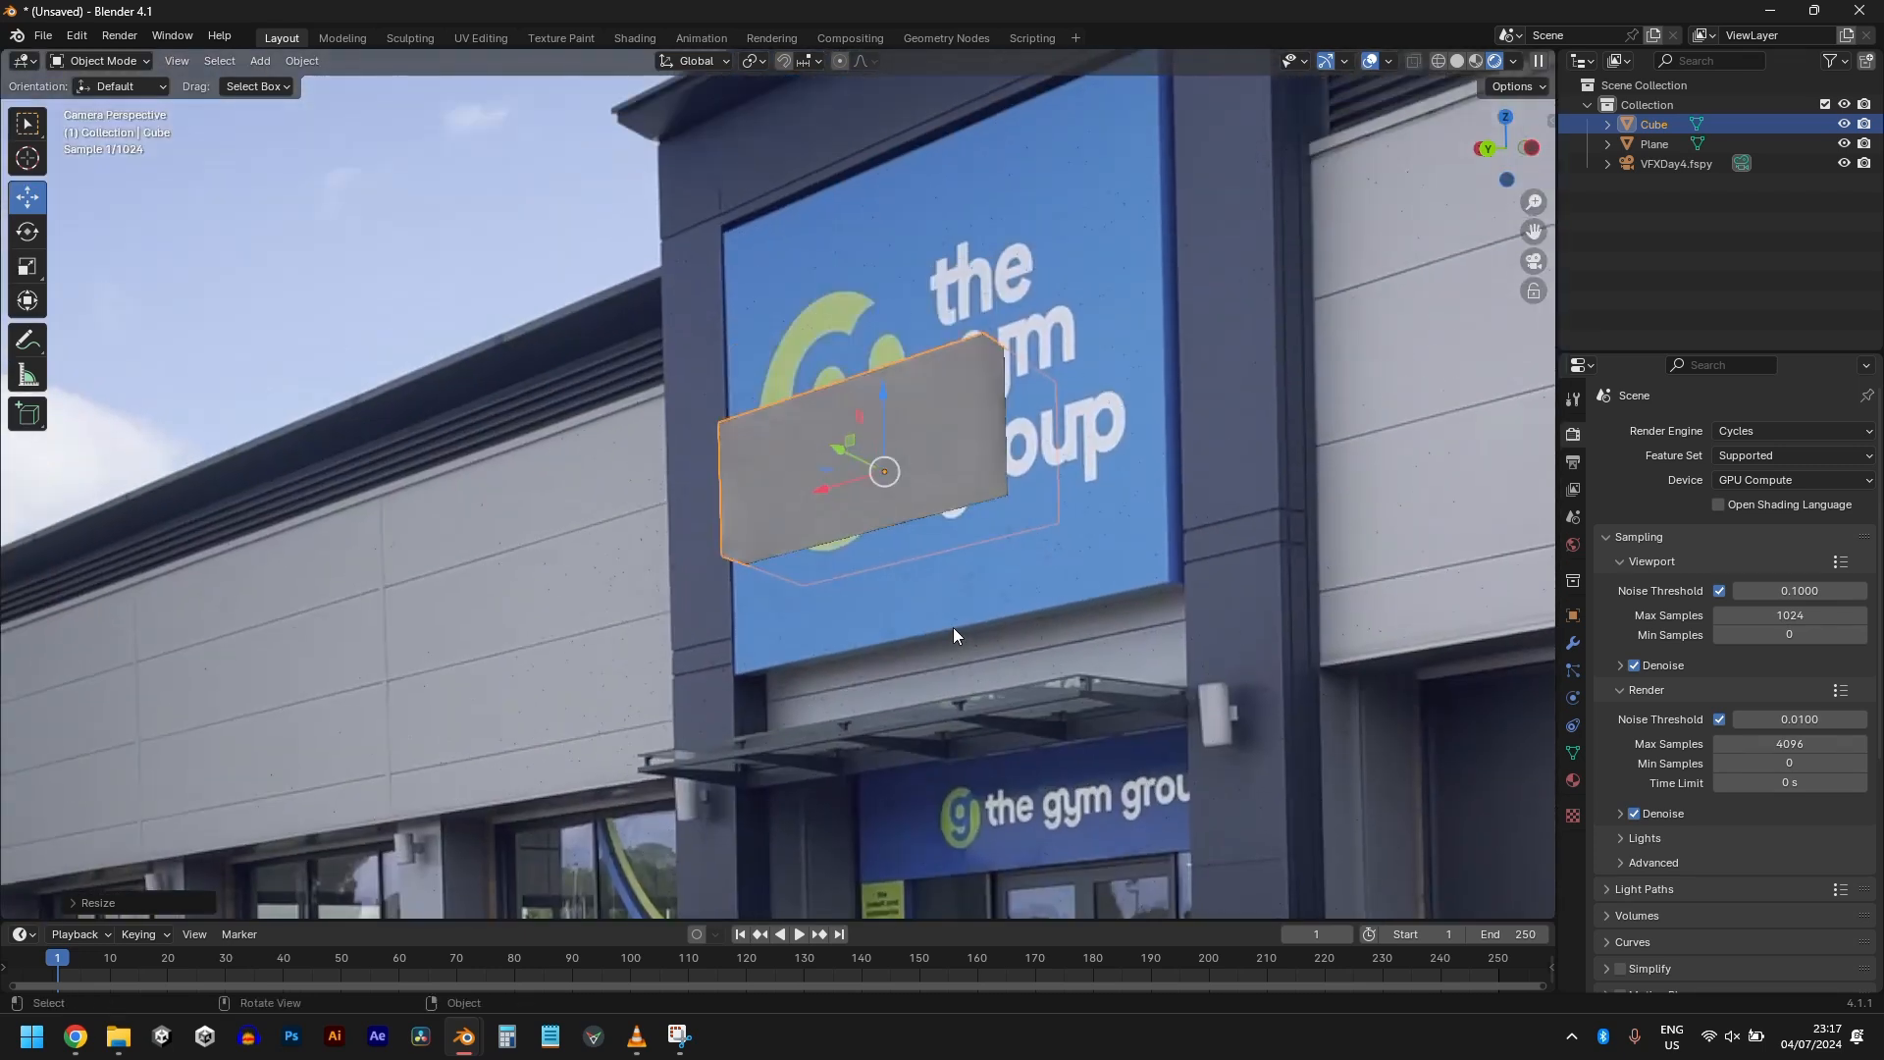
key(Tab)
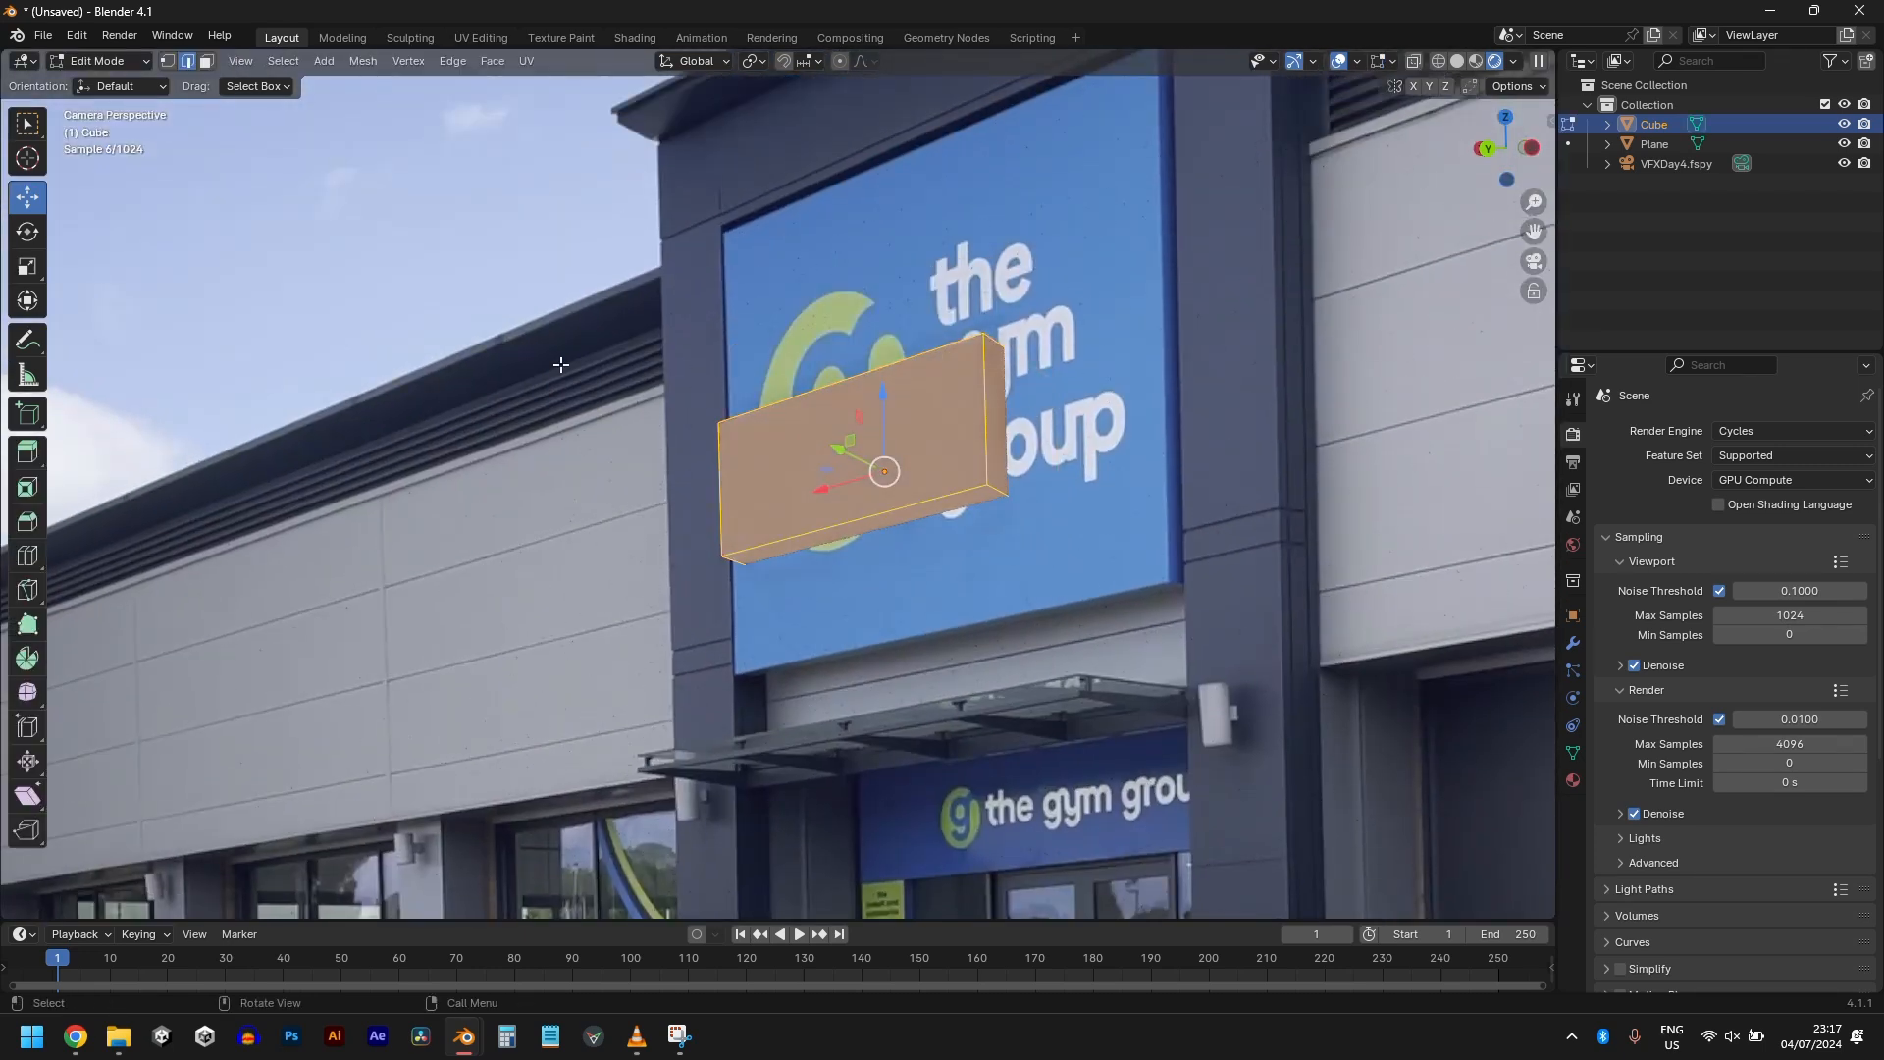
click(207, 62)
click(1003, 418)
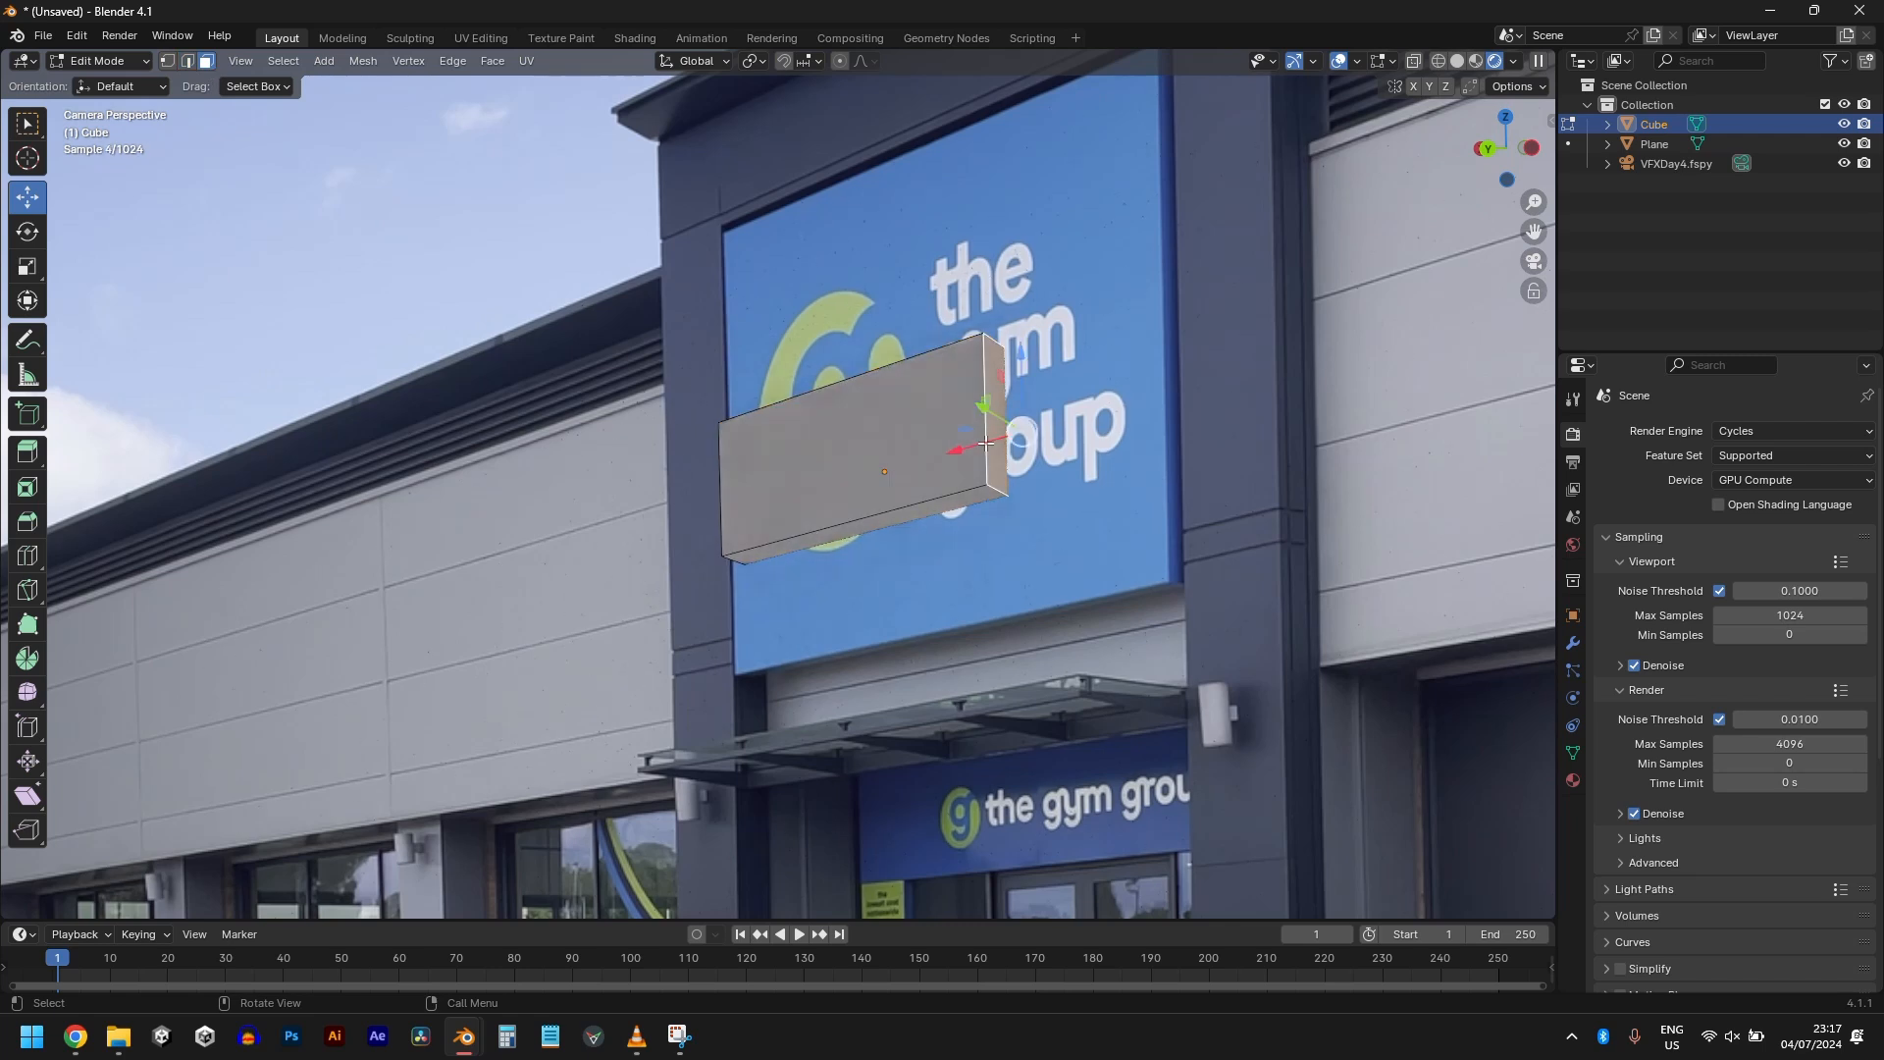
key(g)
key(x)
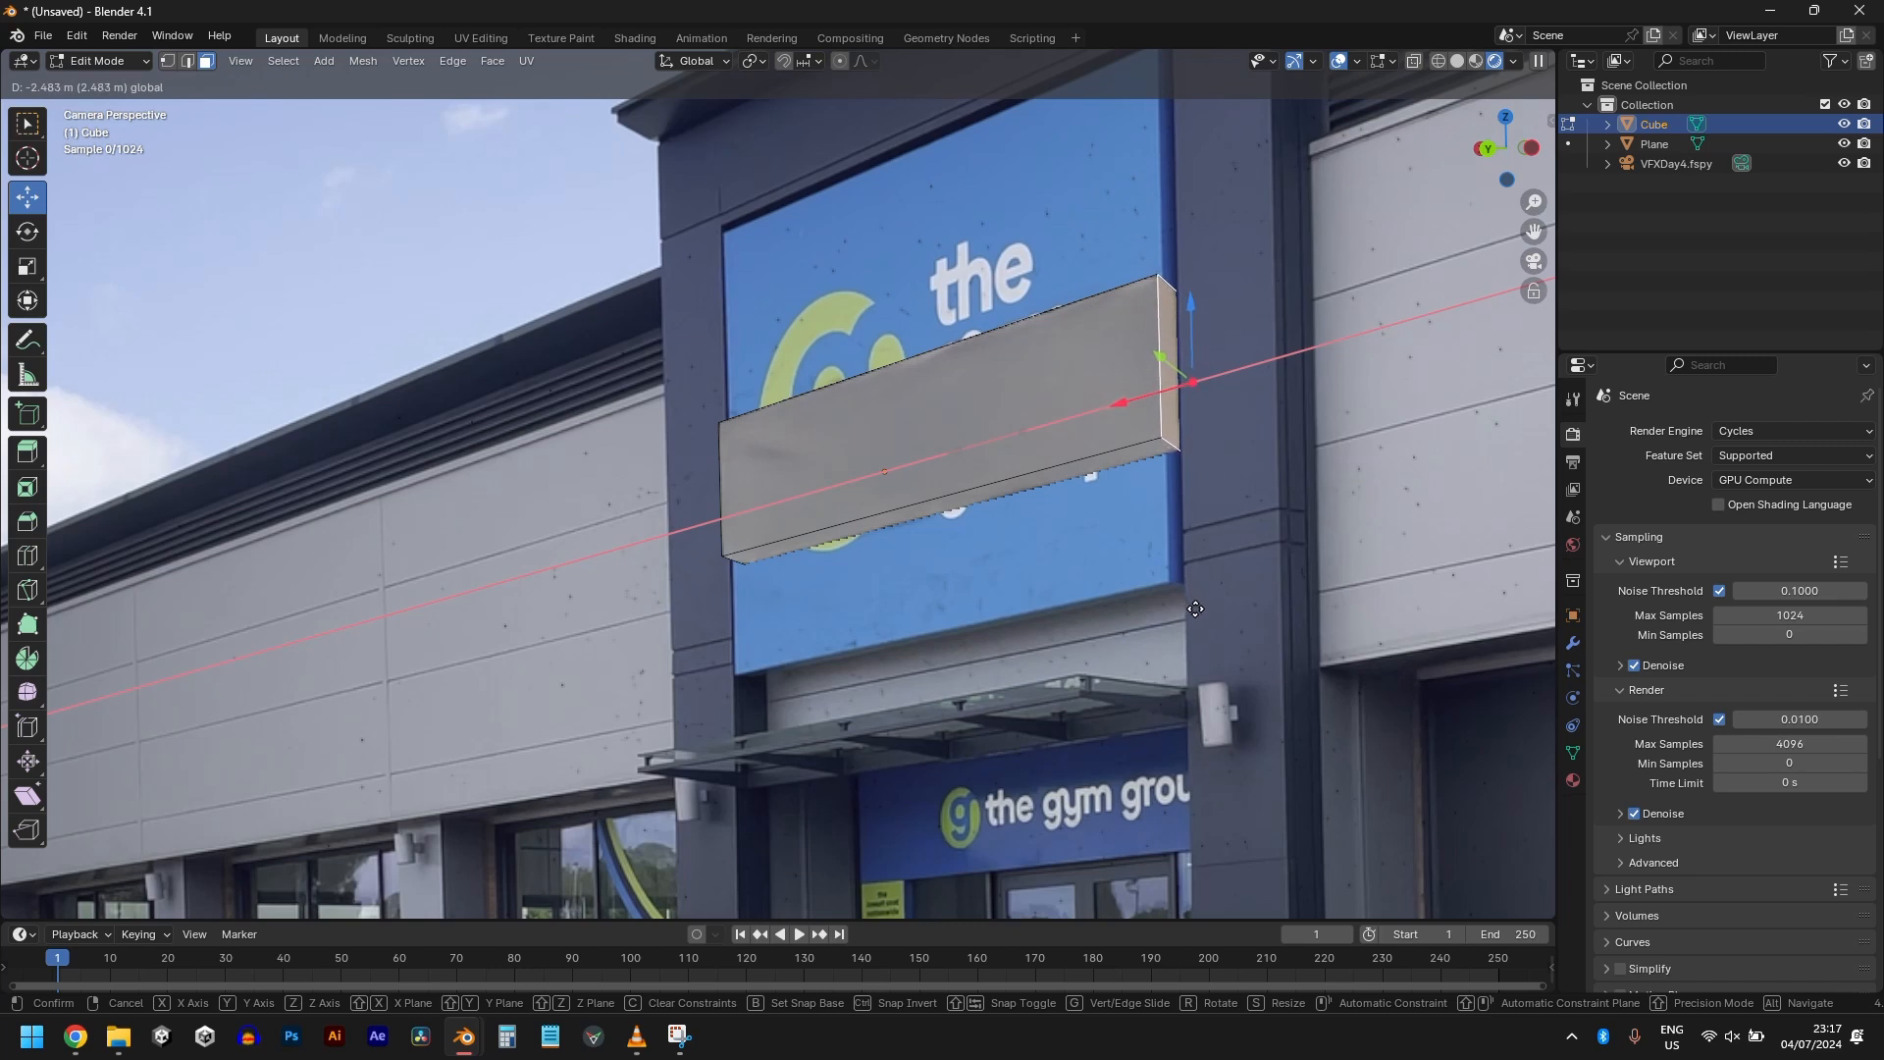
click(1198, 615)
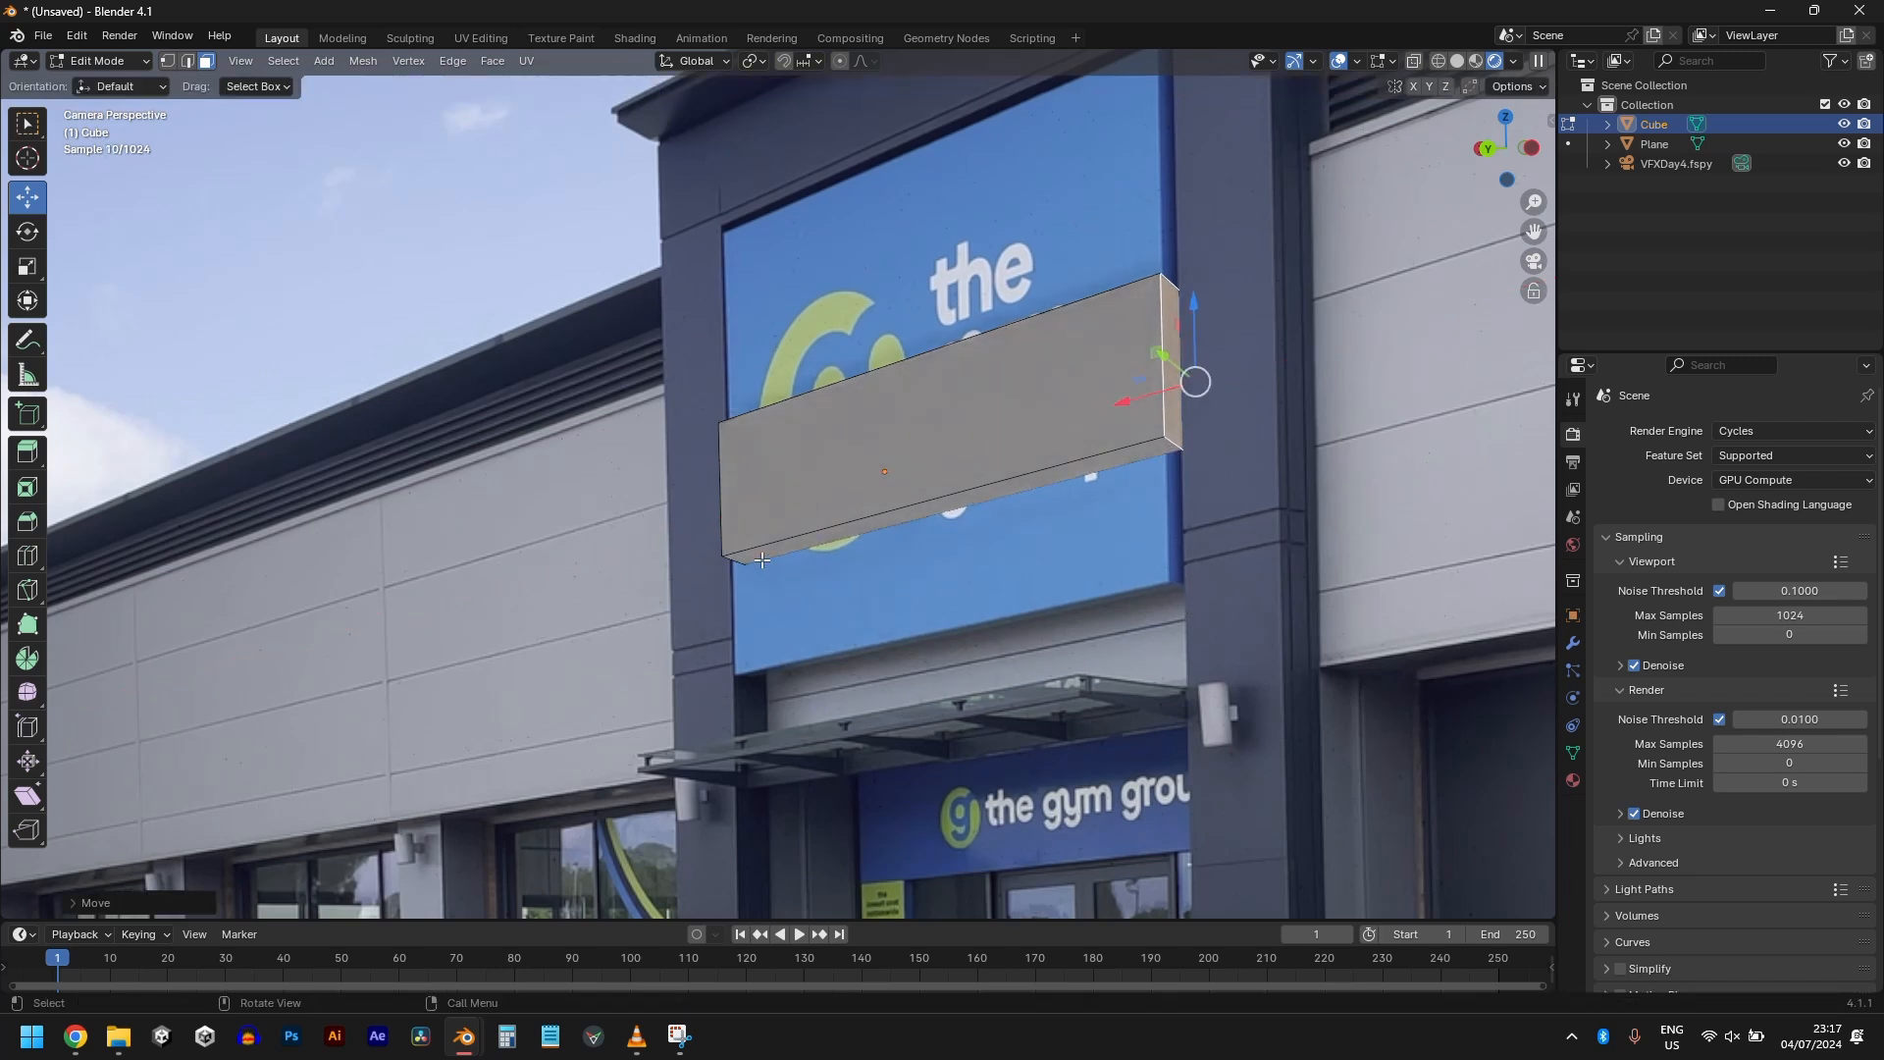
Step: Select the box's opposite end face and move it outward just past the sign's left edge in the camera view
click(775, 531)
middle_drag(782, 538, 886, 305)
scroll(887, 305, down, 8)
key(KP_Decimal)
click(702, 616)
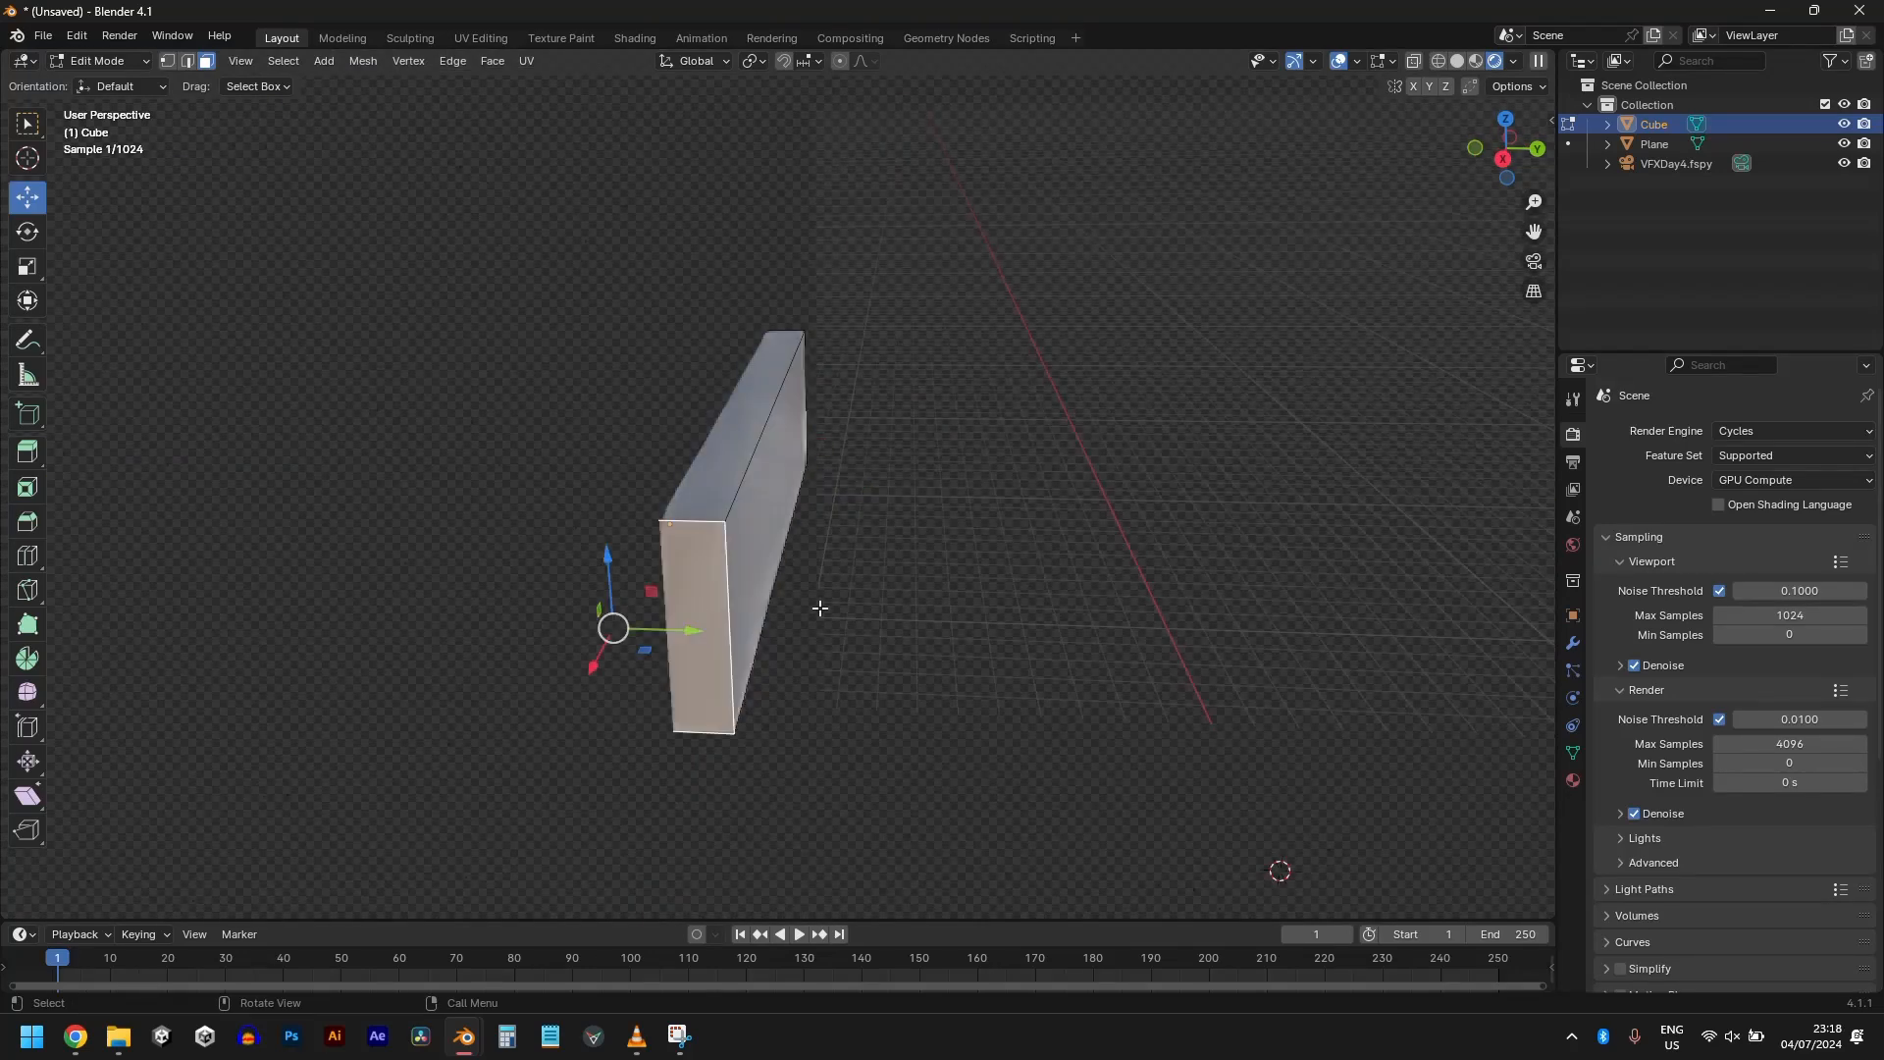
key(KP_0)
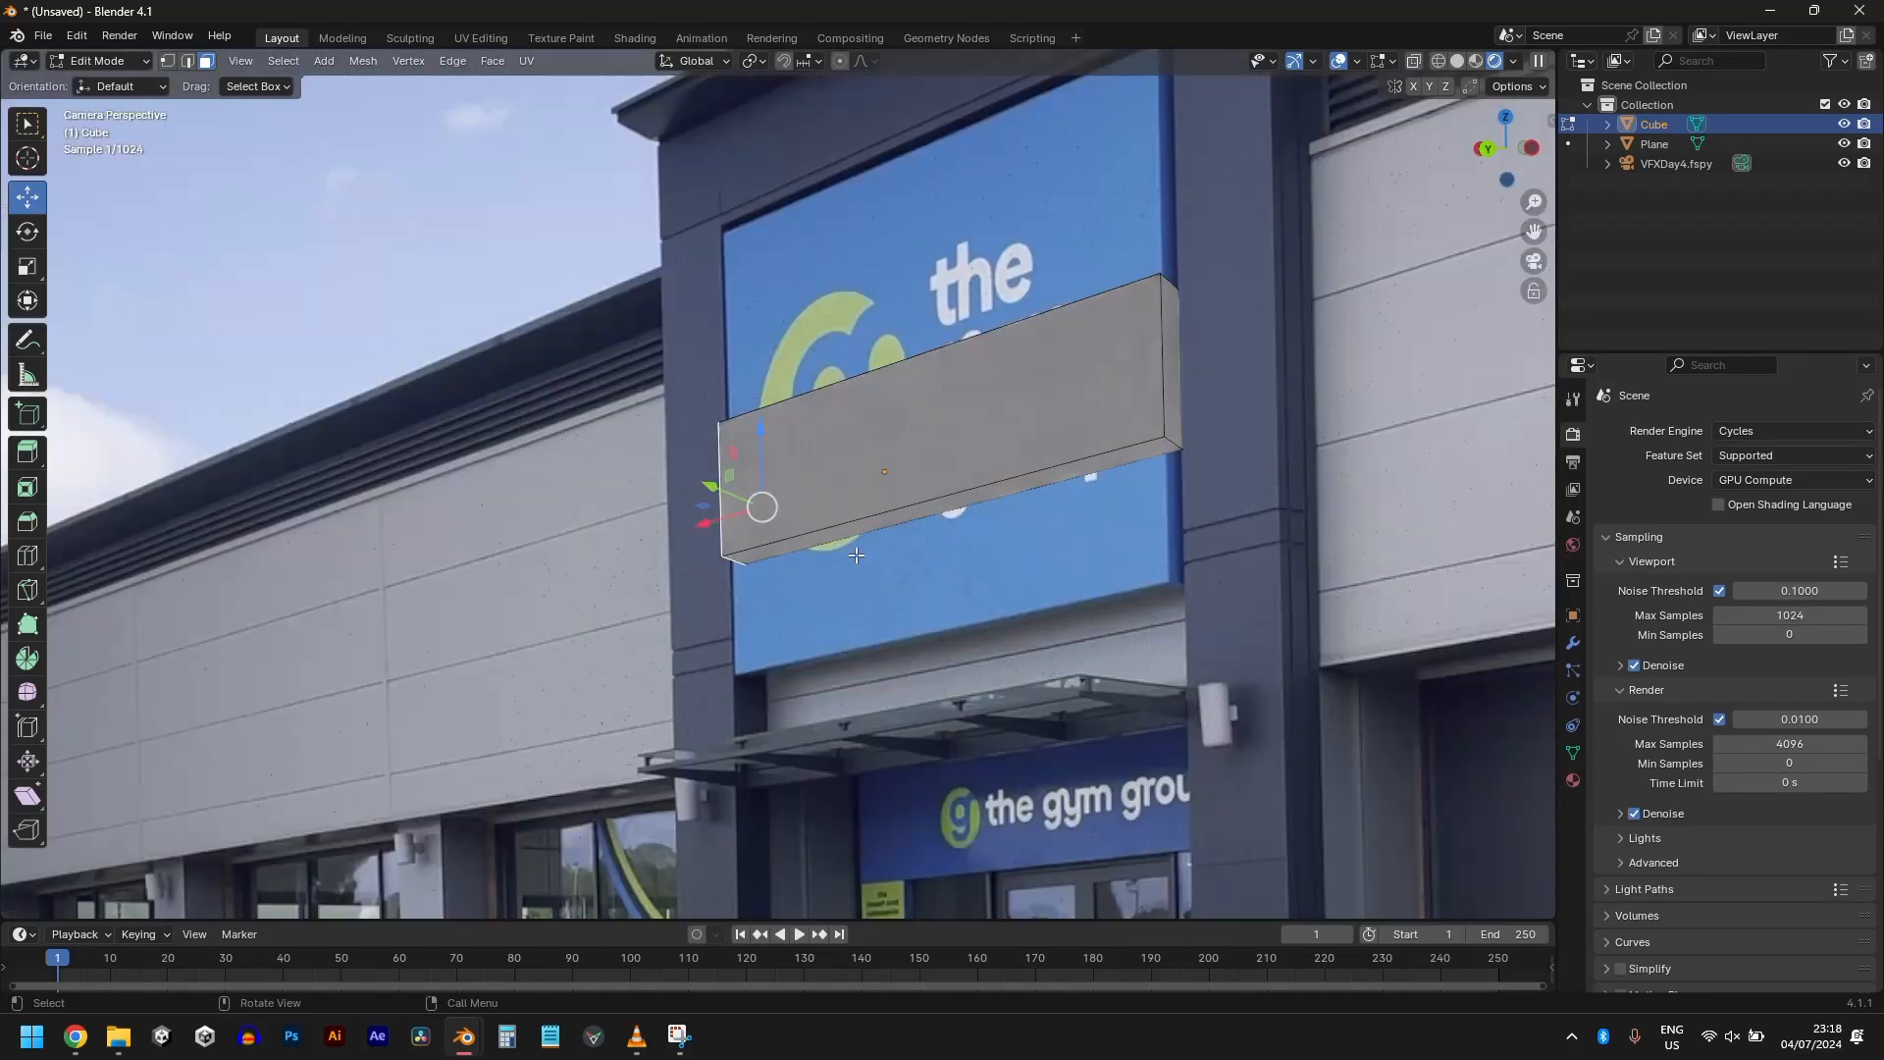
key(g)
click(709, 523)
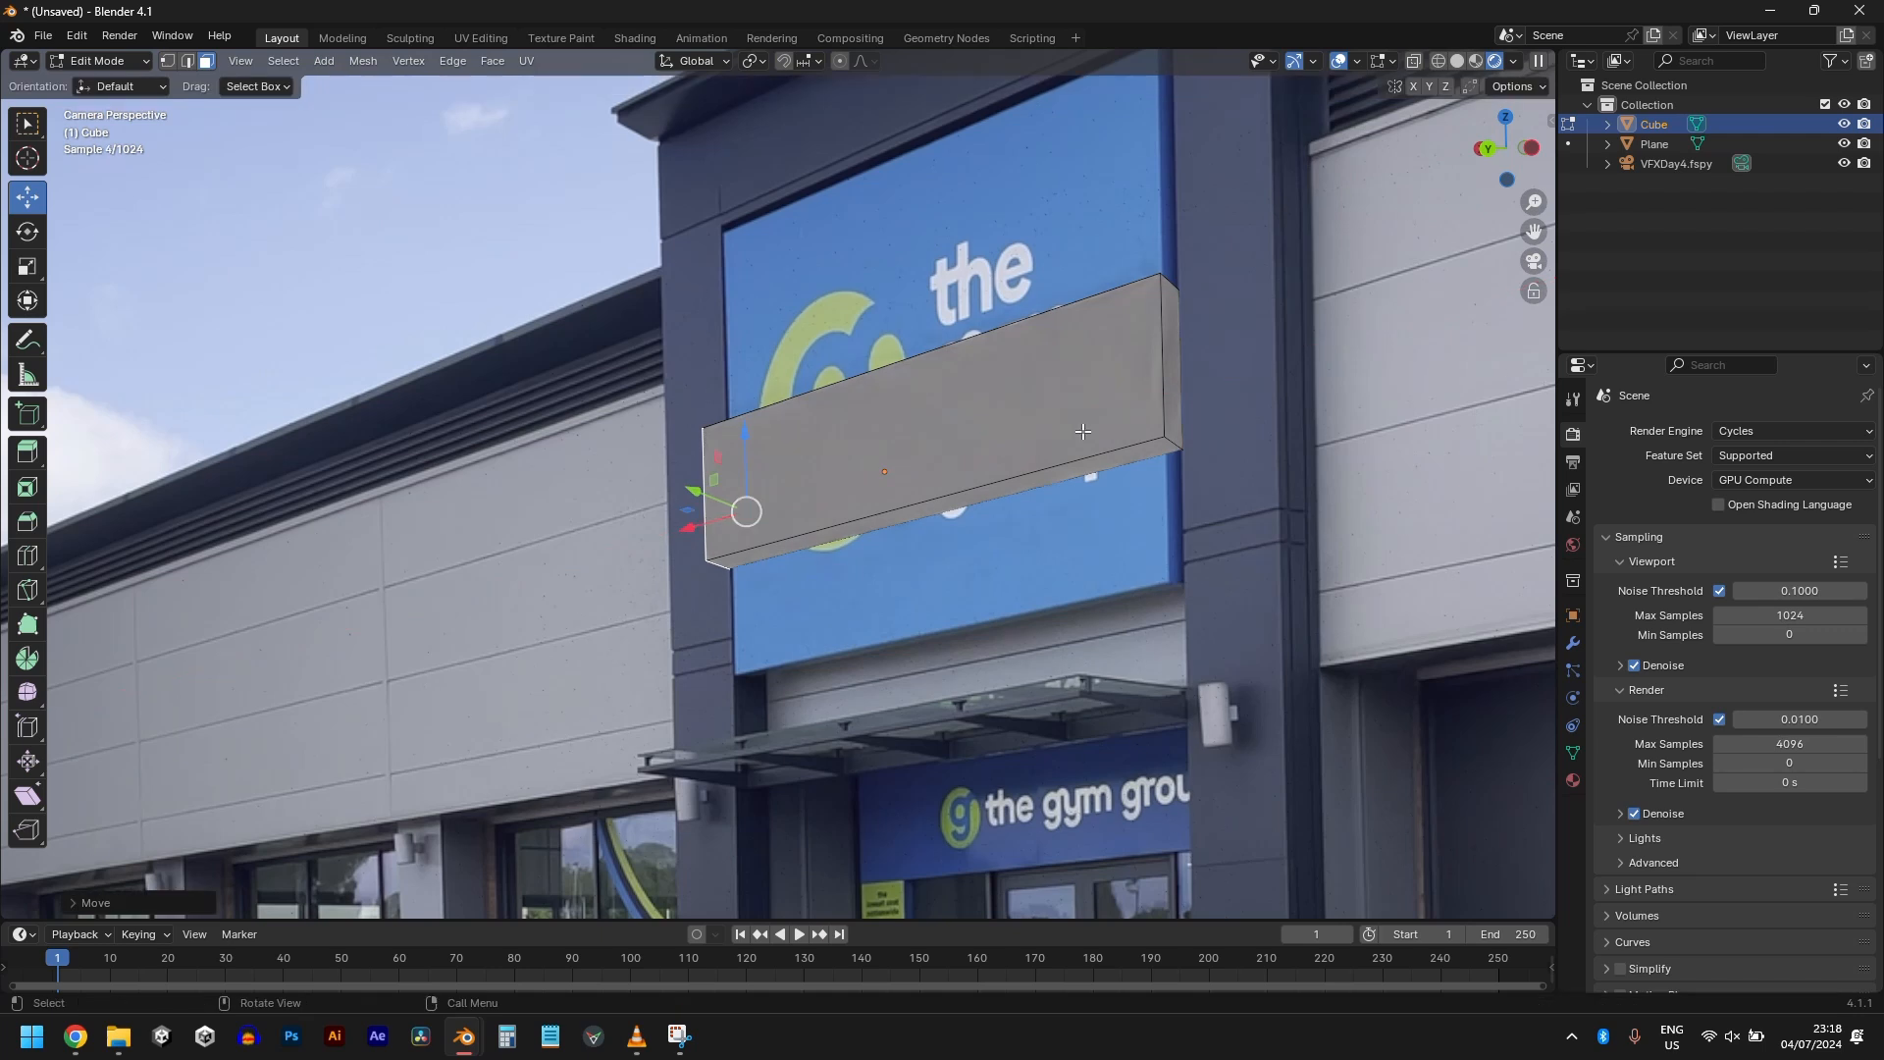
Step: Move the box's bottom face down along Z to the lower edge of the gym sign
click(1009, 489)
key(g)
key(z)
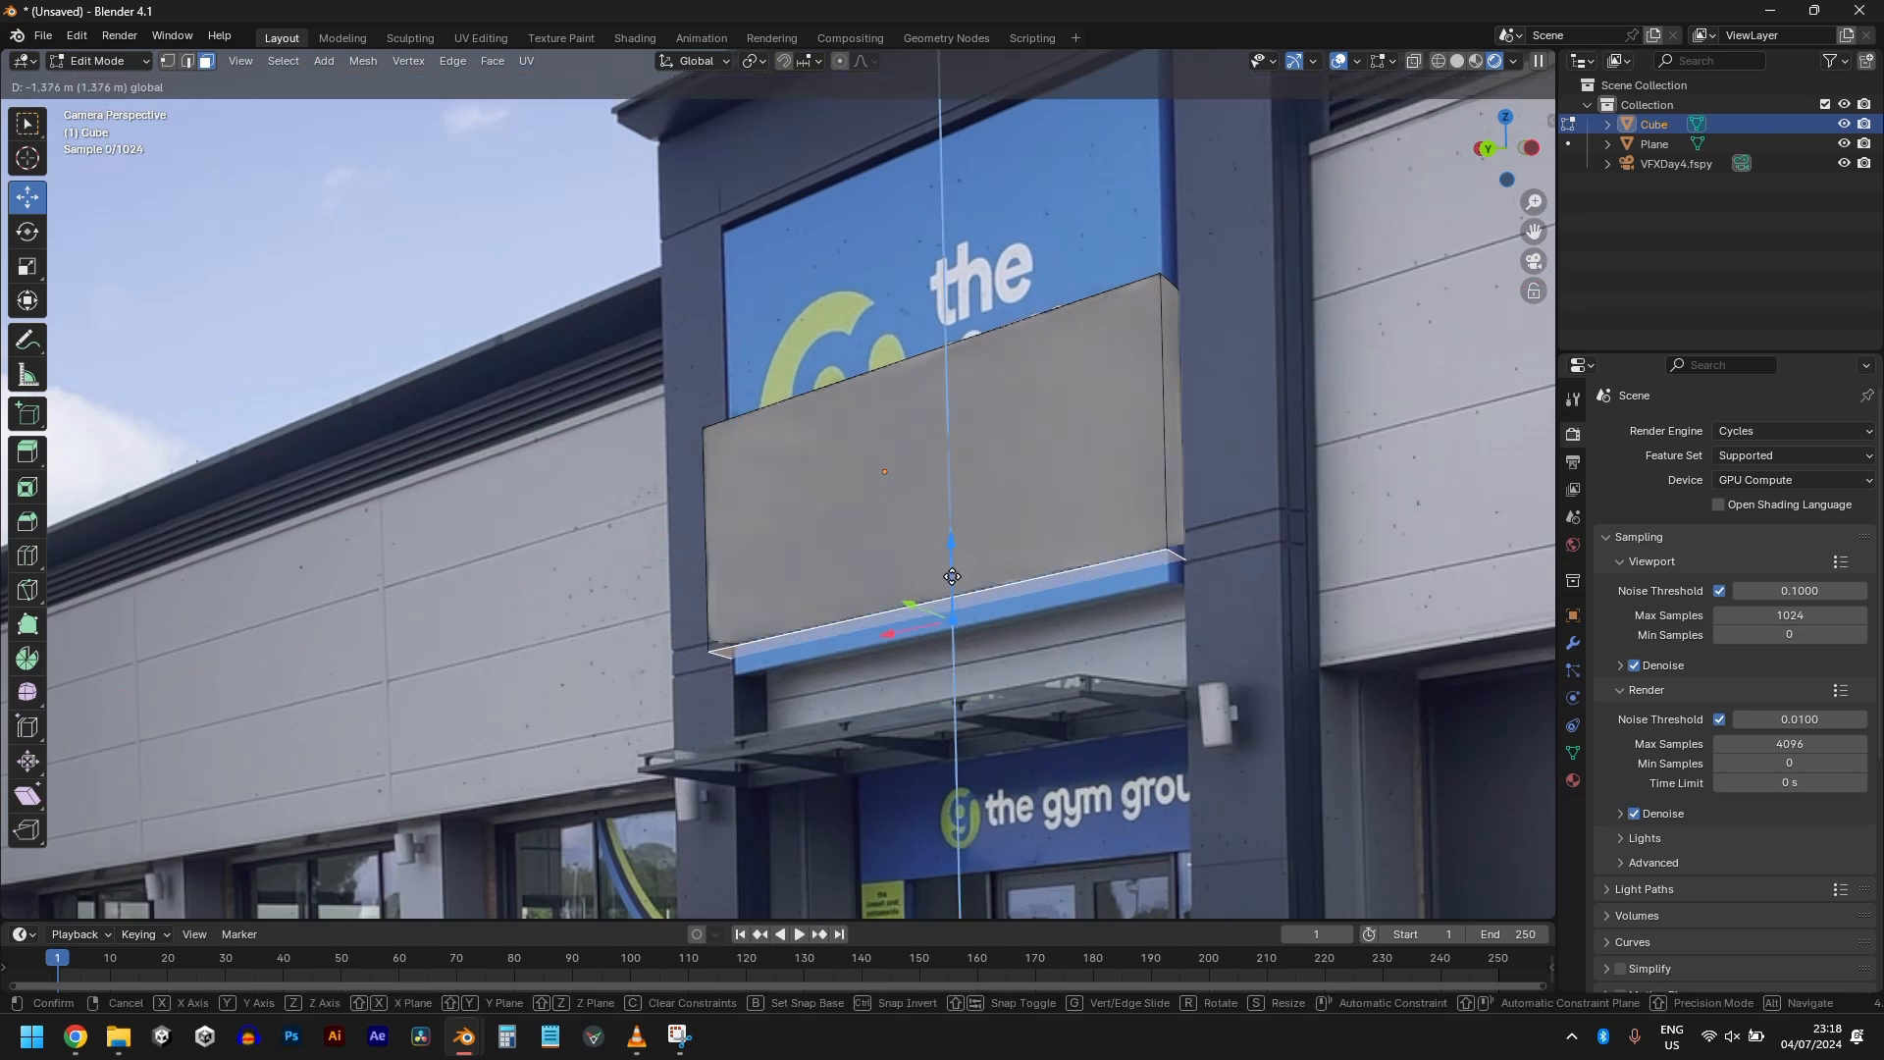
click(956, 603)
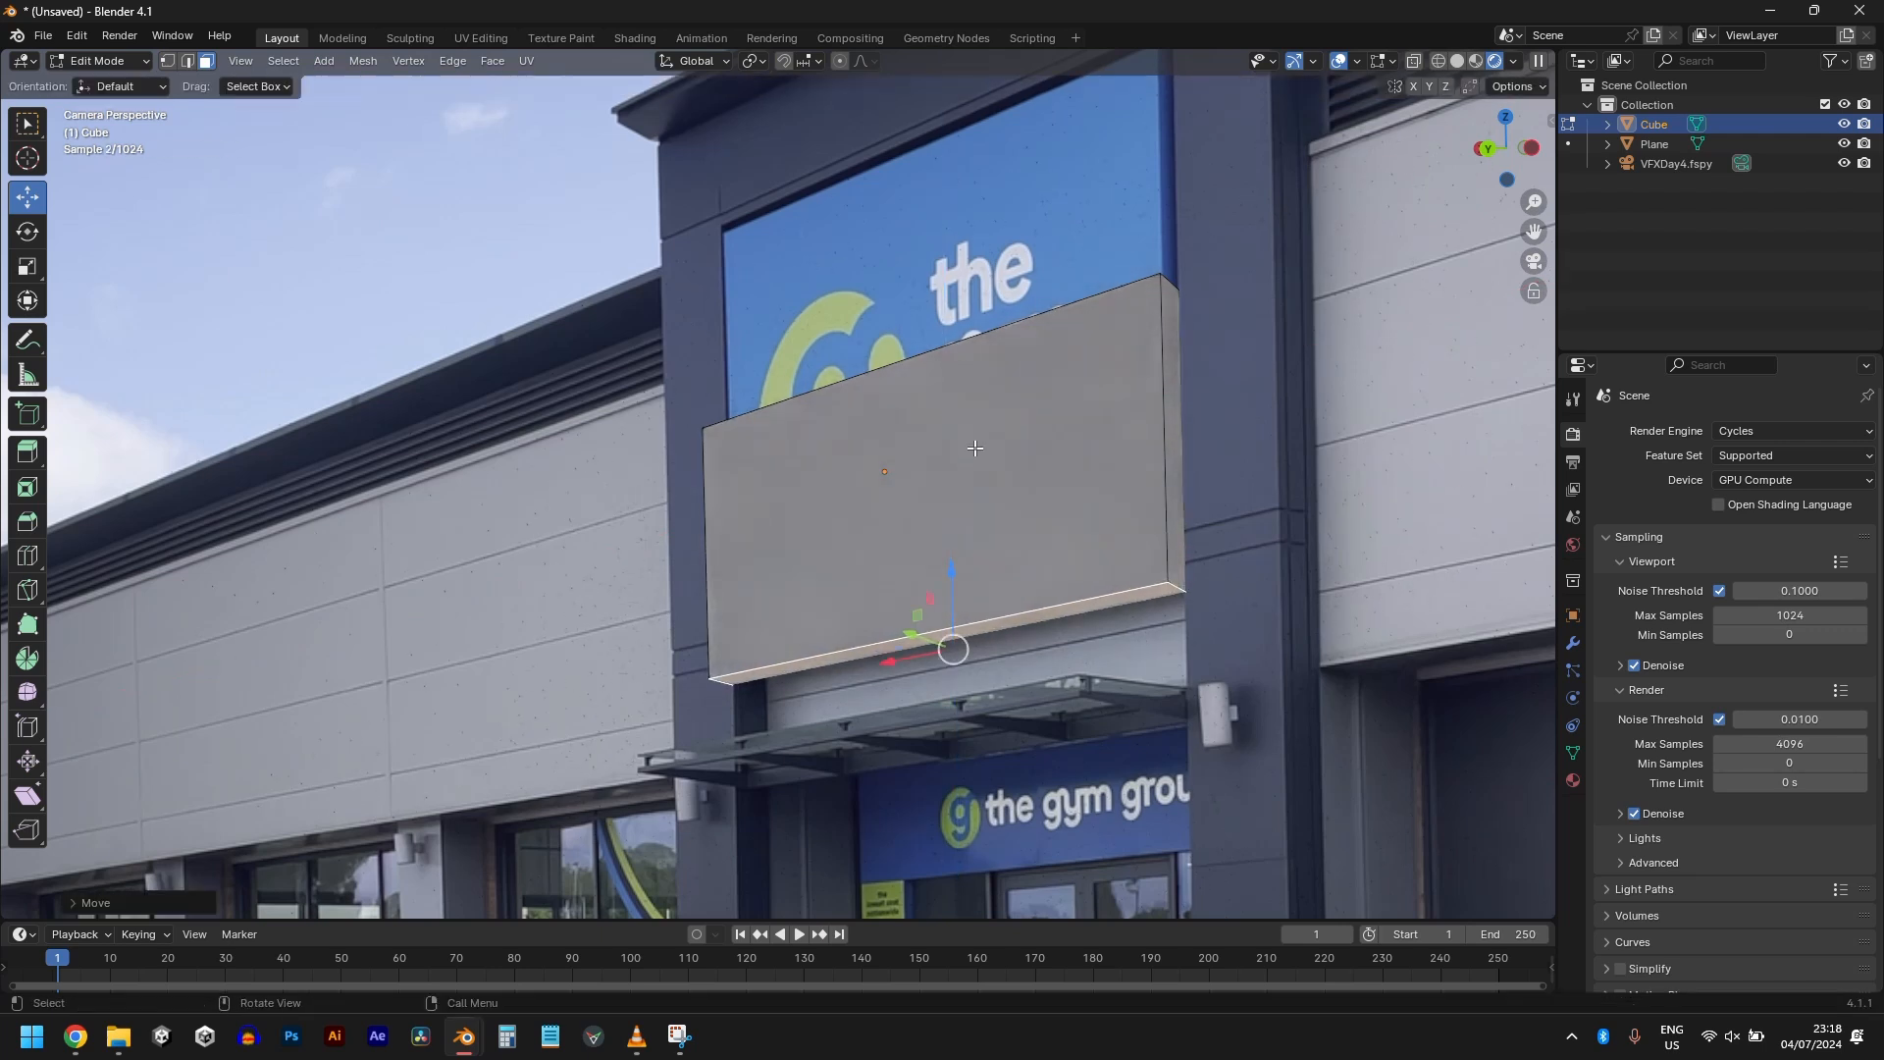
Step: Raise the box's top face along Z to the upper edge of the gym sign and leave Edit Mode
middle_drag(998, 360, 1051, 547)
scroll(1051, 546, down, 2)
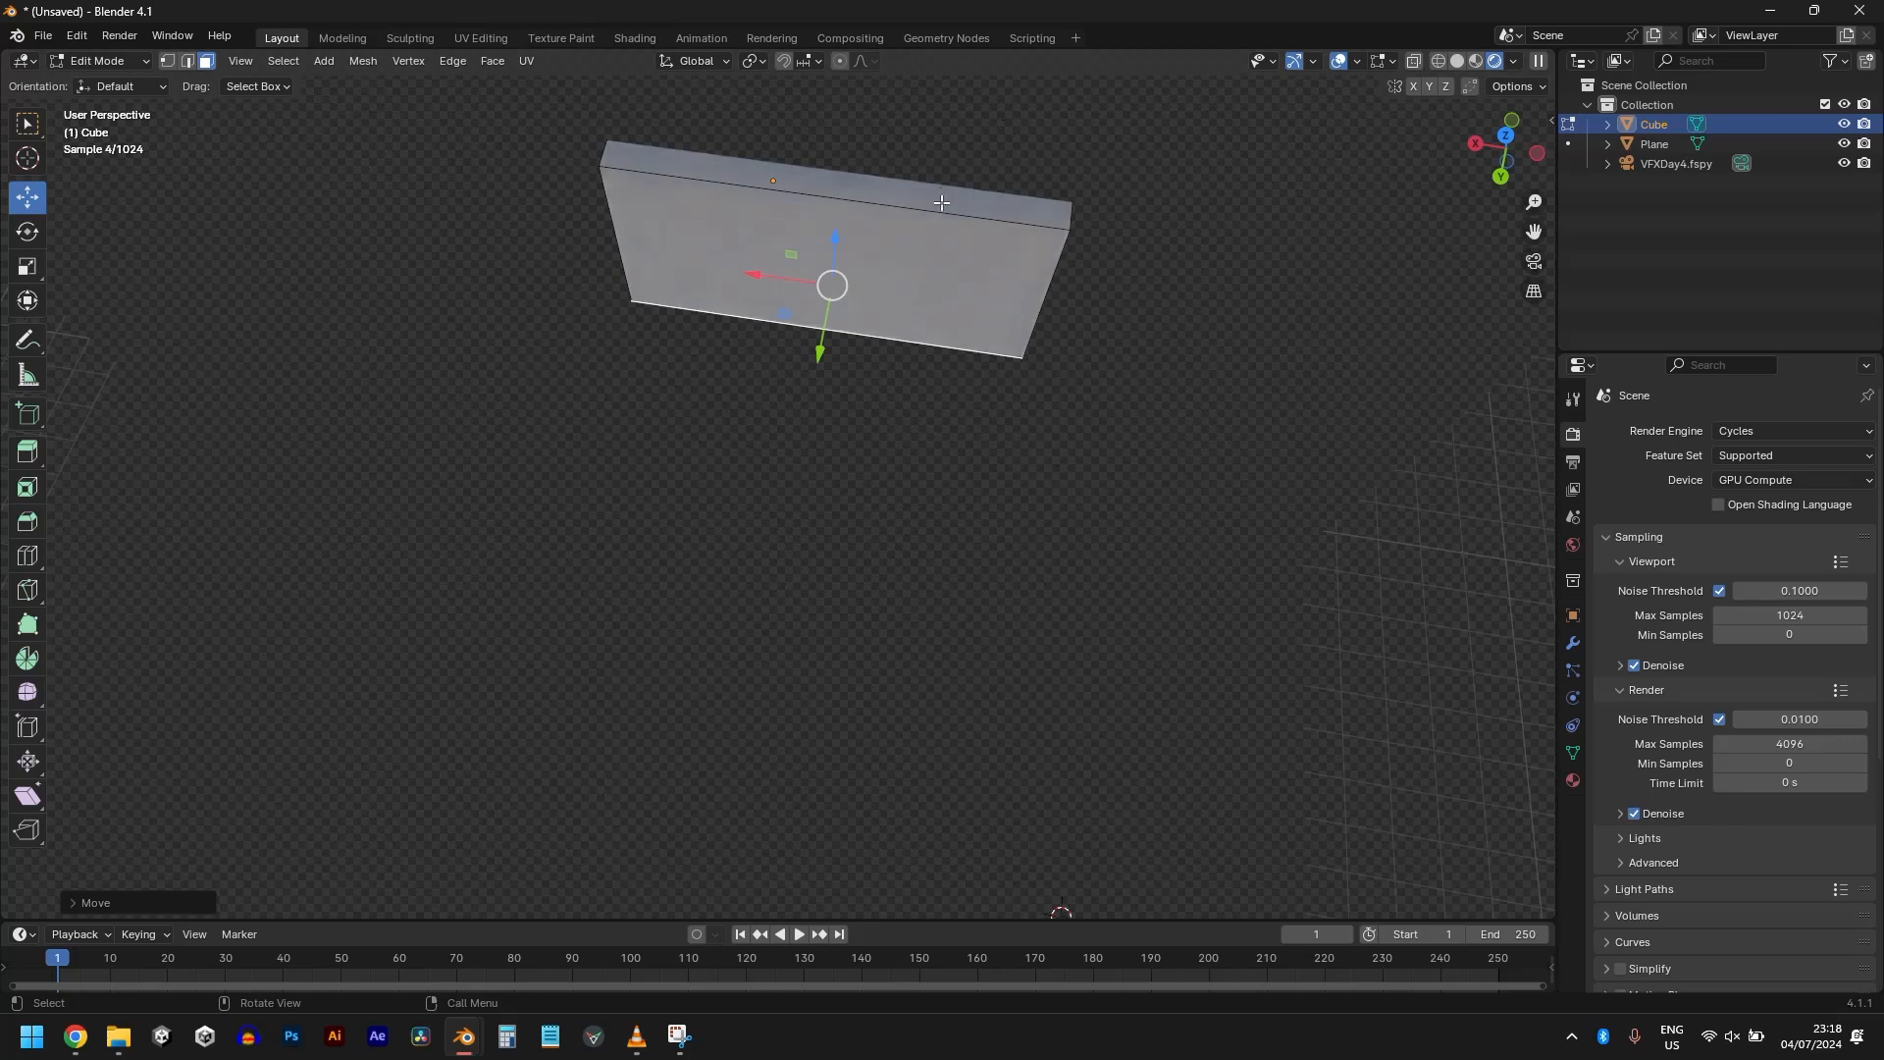
click(942, 202)
key(KP_0)
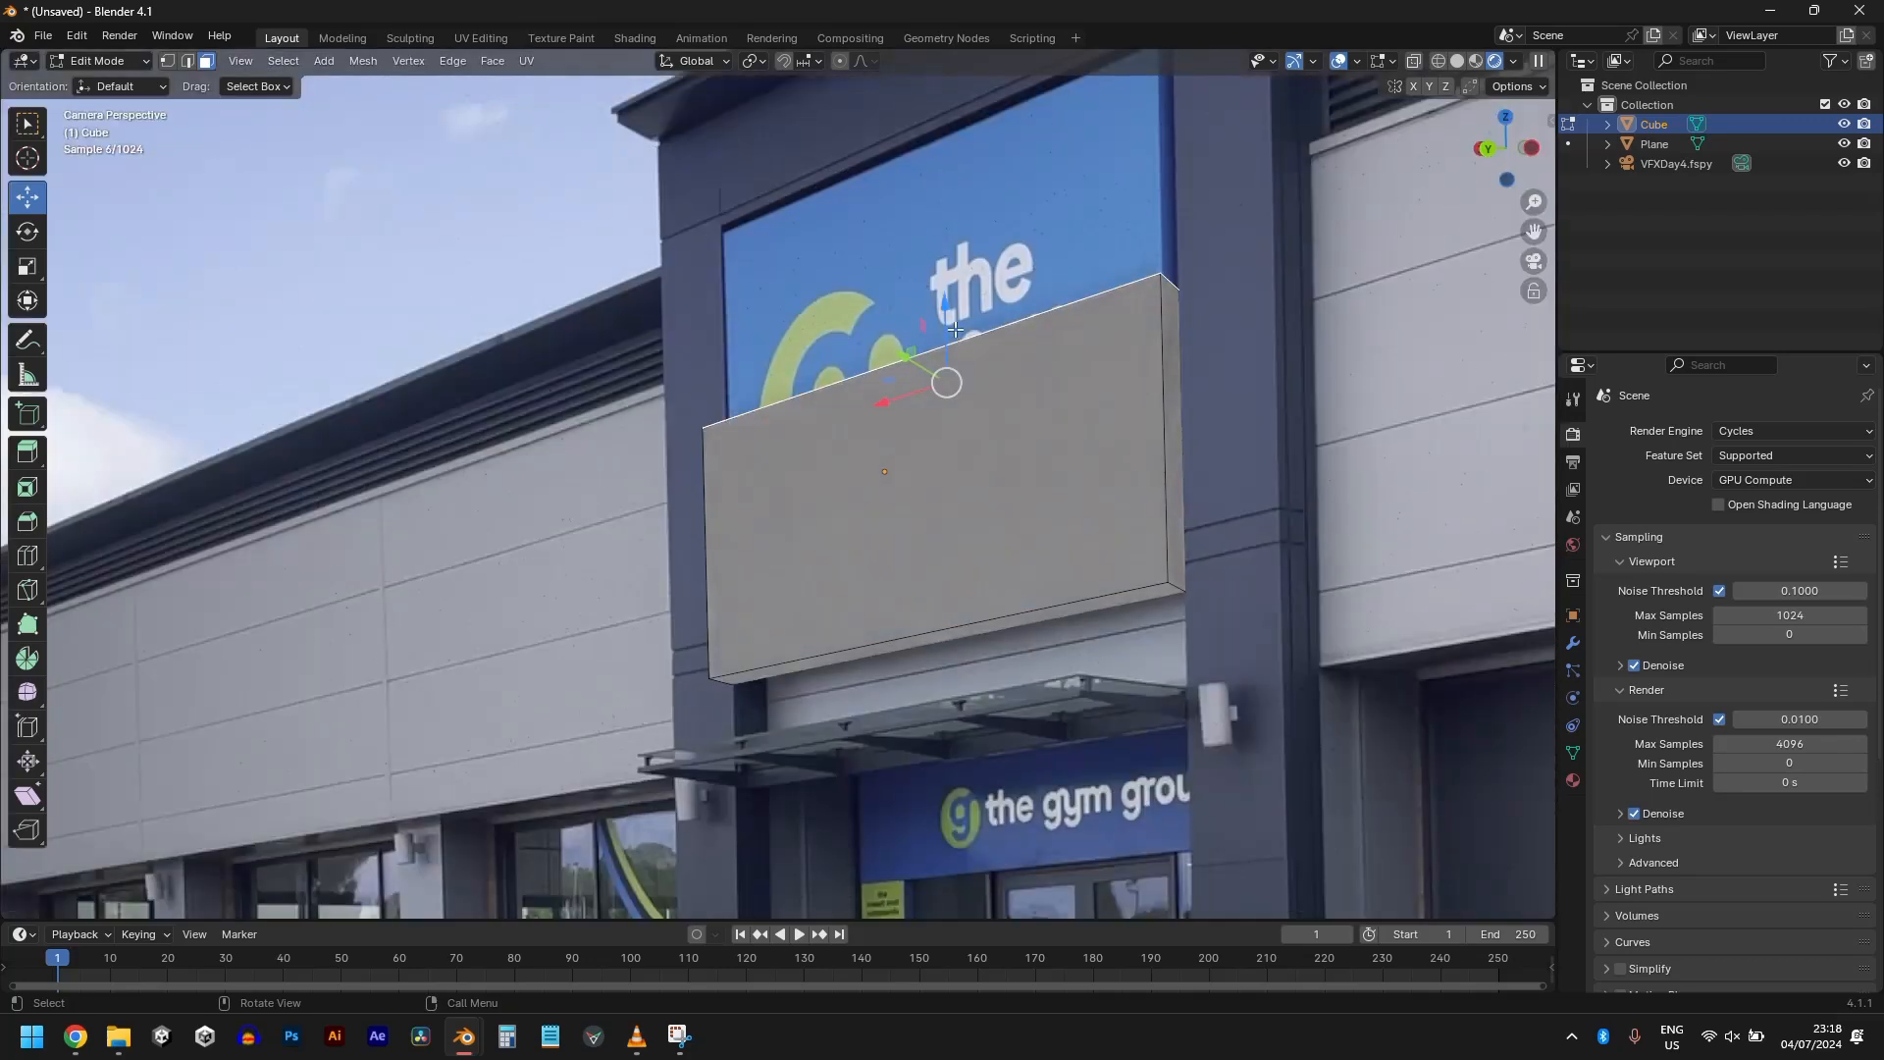
drag(956, 329, 989, 106)
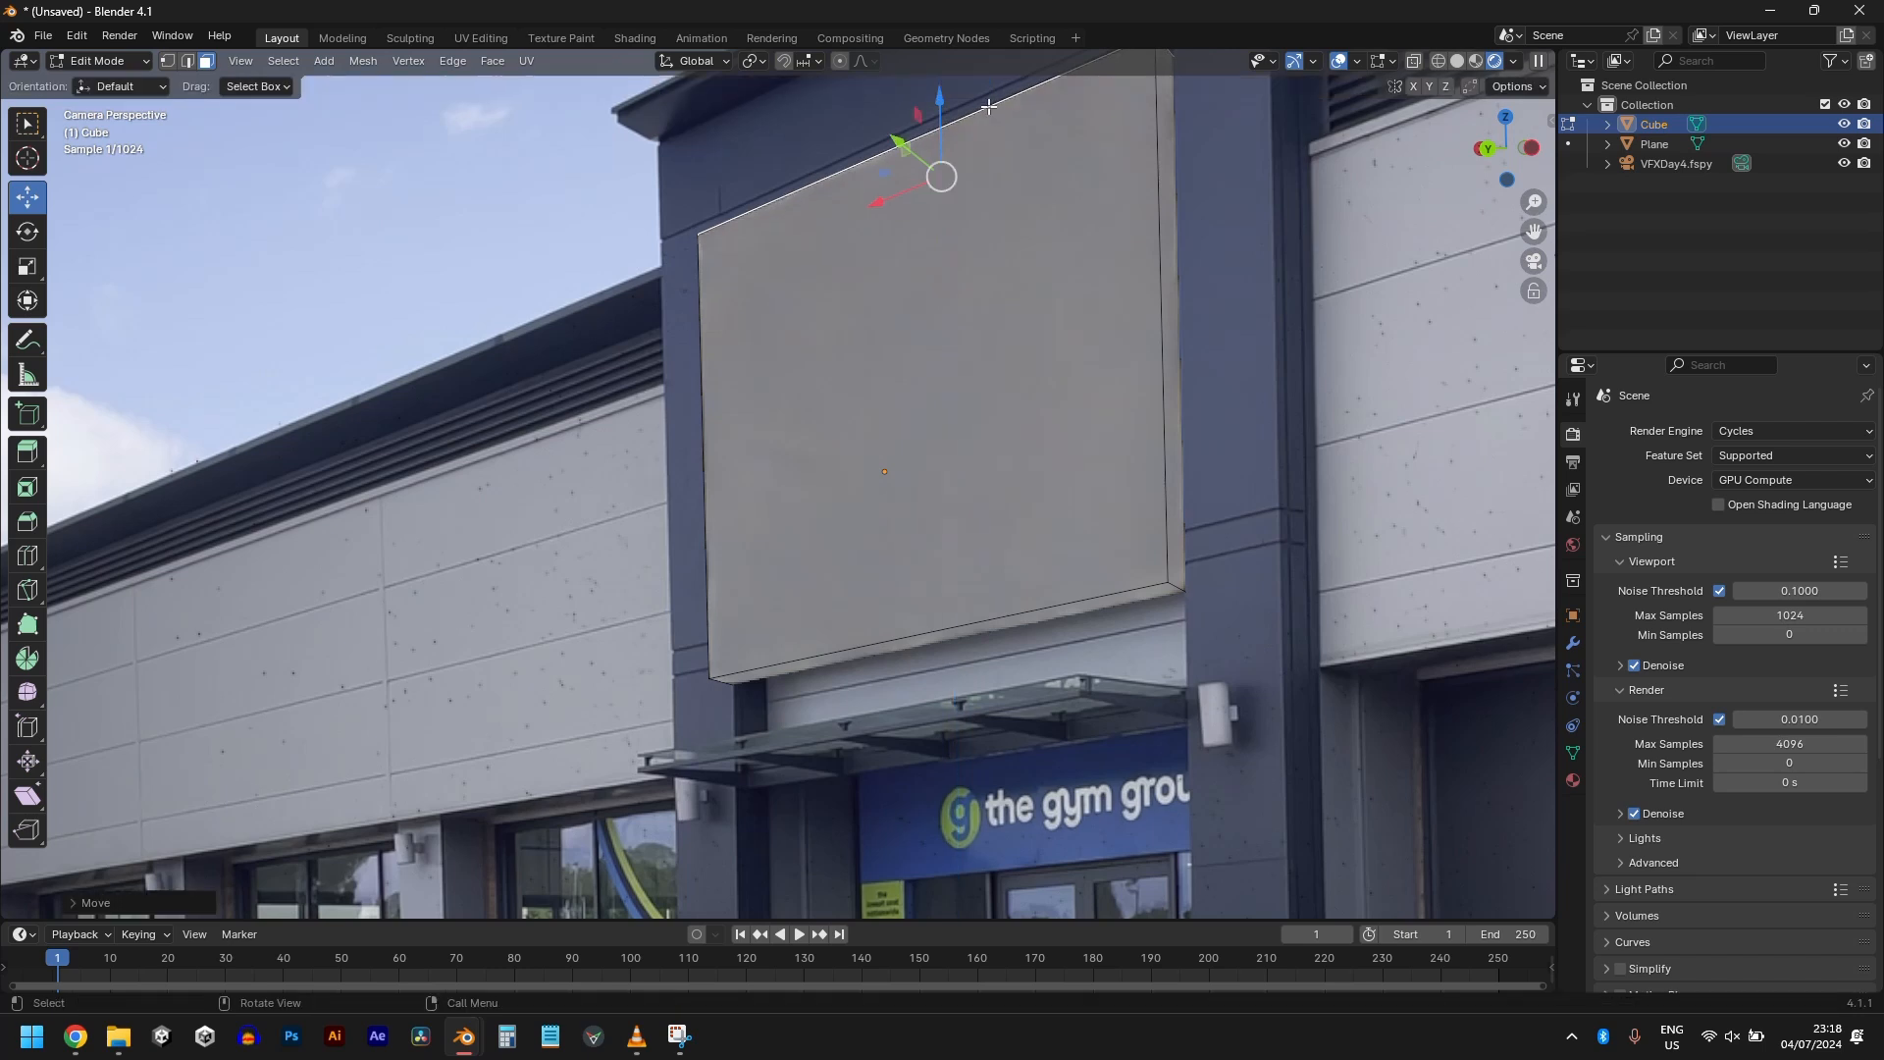
key(Tab)
Step: Check the box's fit from around it and through the camera, and nudge its right end face slightly along X in Edit Mode
scroll(1158, 354, down, 3)
middle_drag(1150, 386, 972, 536)
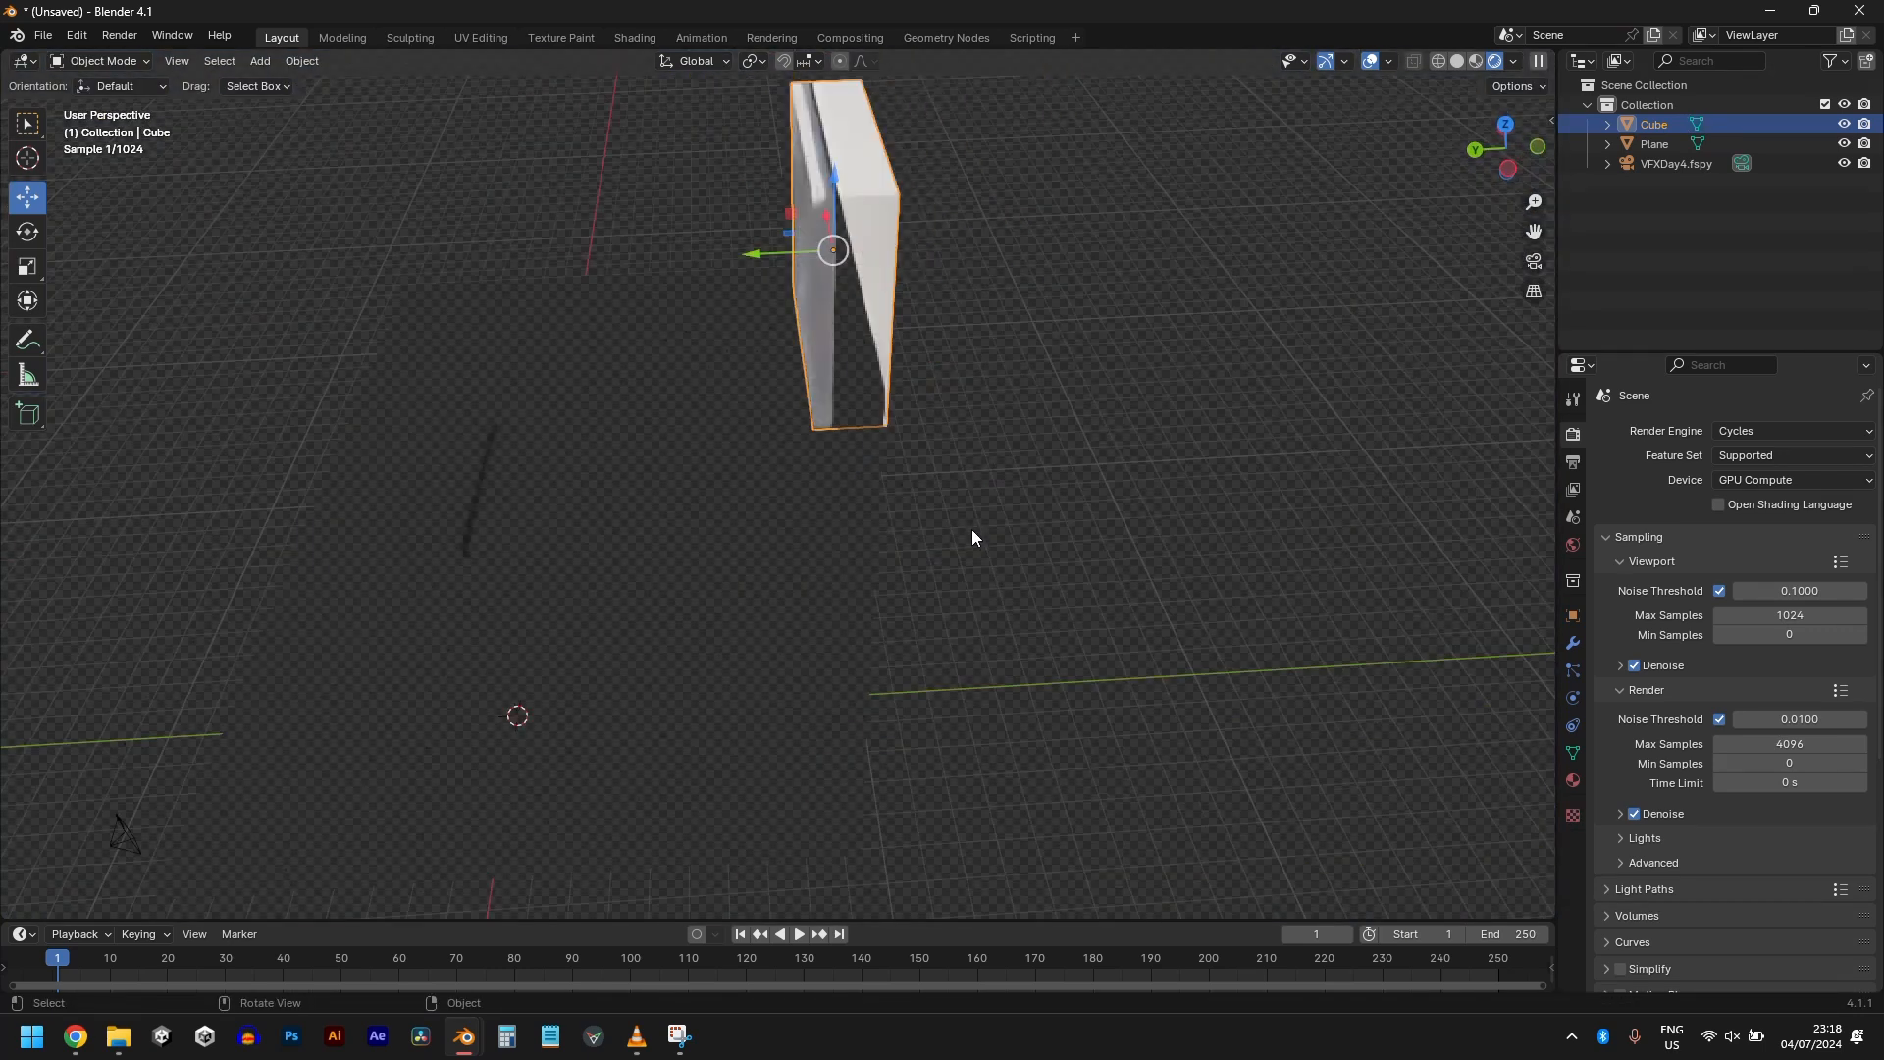
key(KP_0)
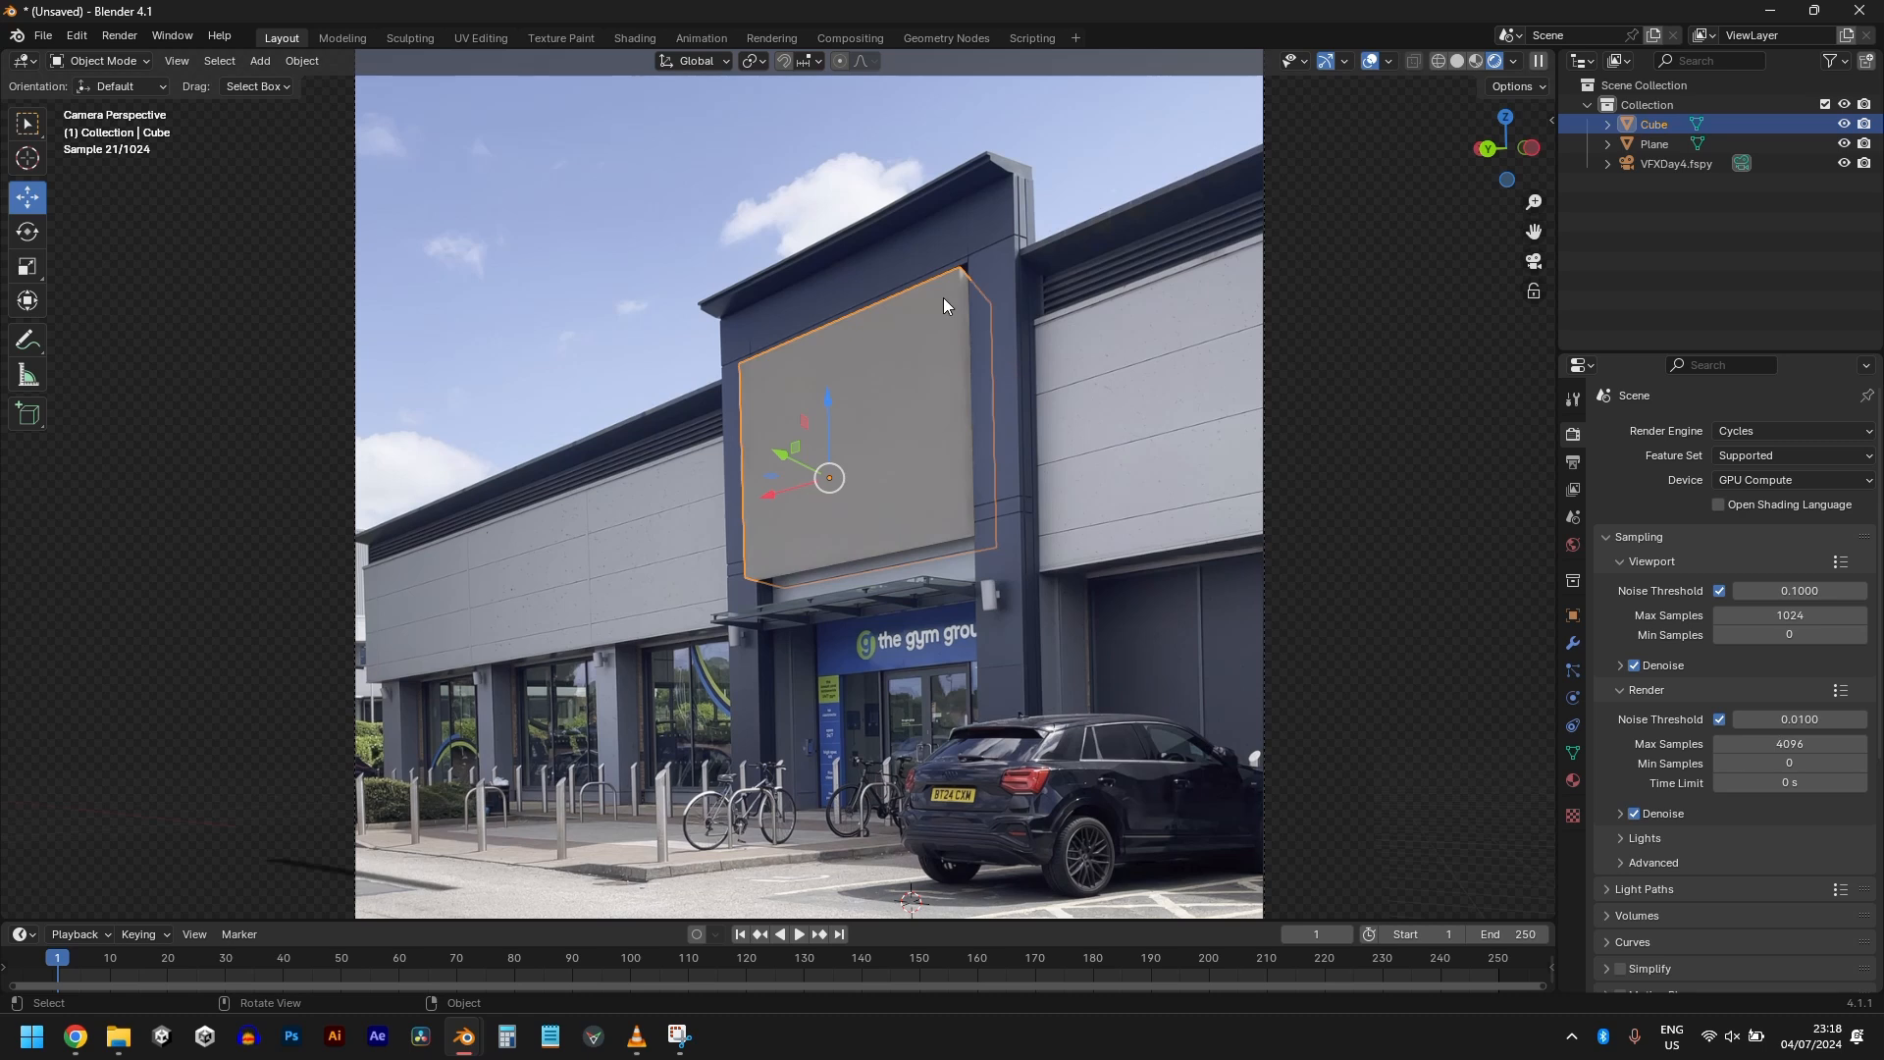
scroll(945, 372, up, 3)
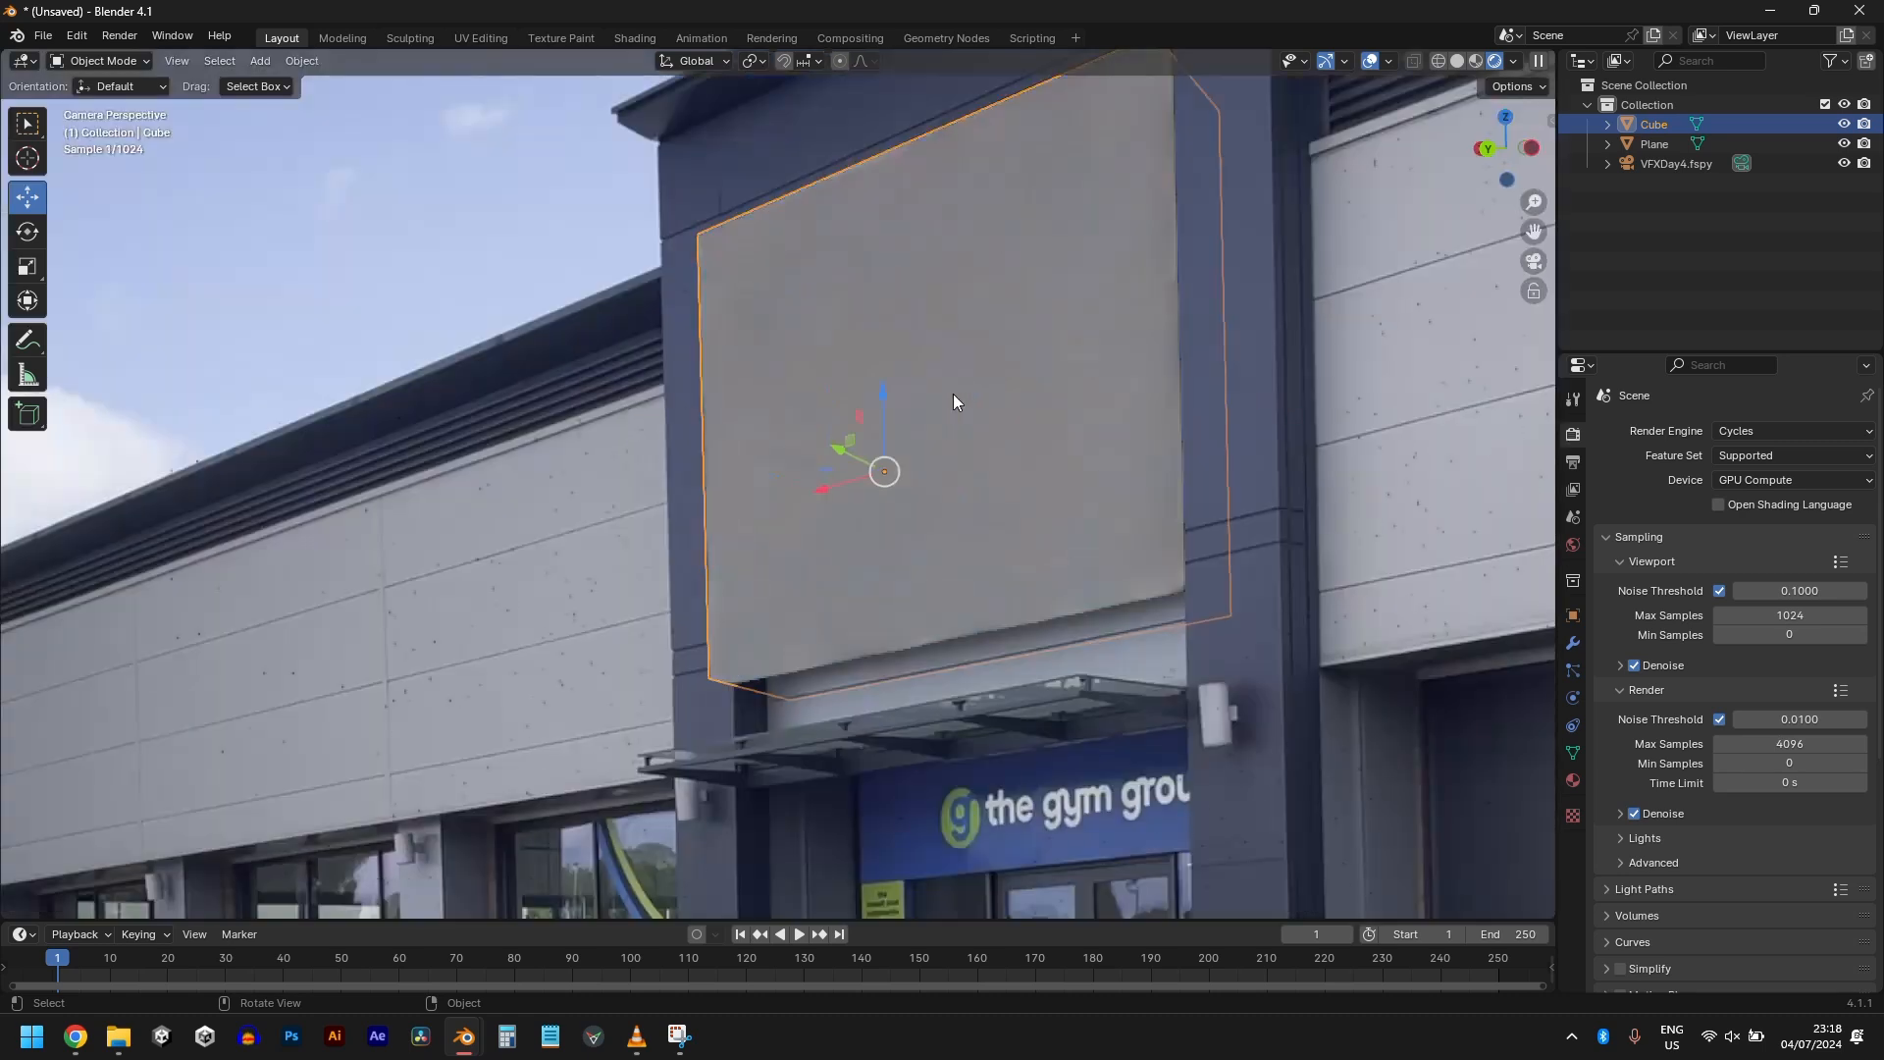
key(Tab)
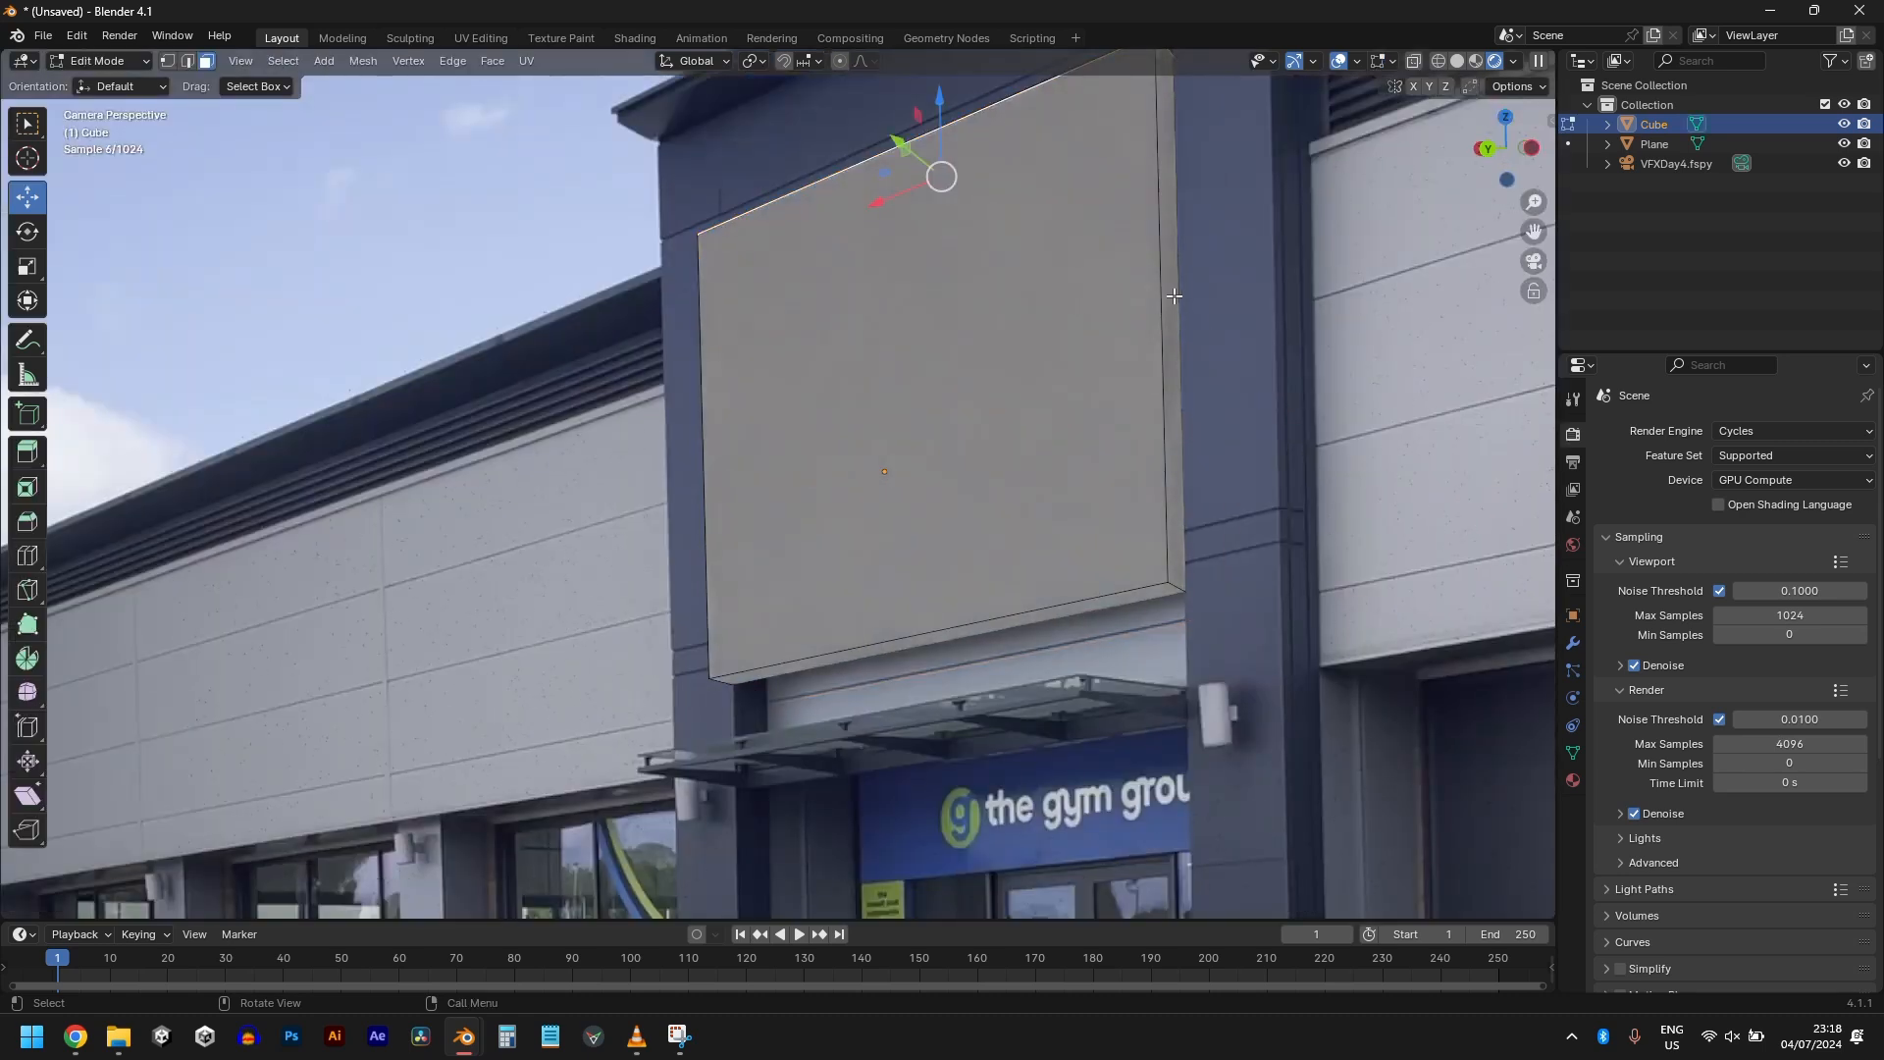
scroll(1175, 295, down, 2)
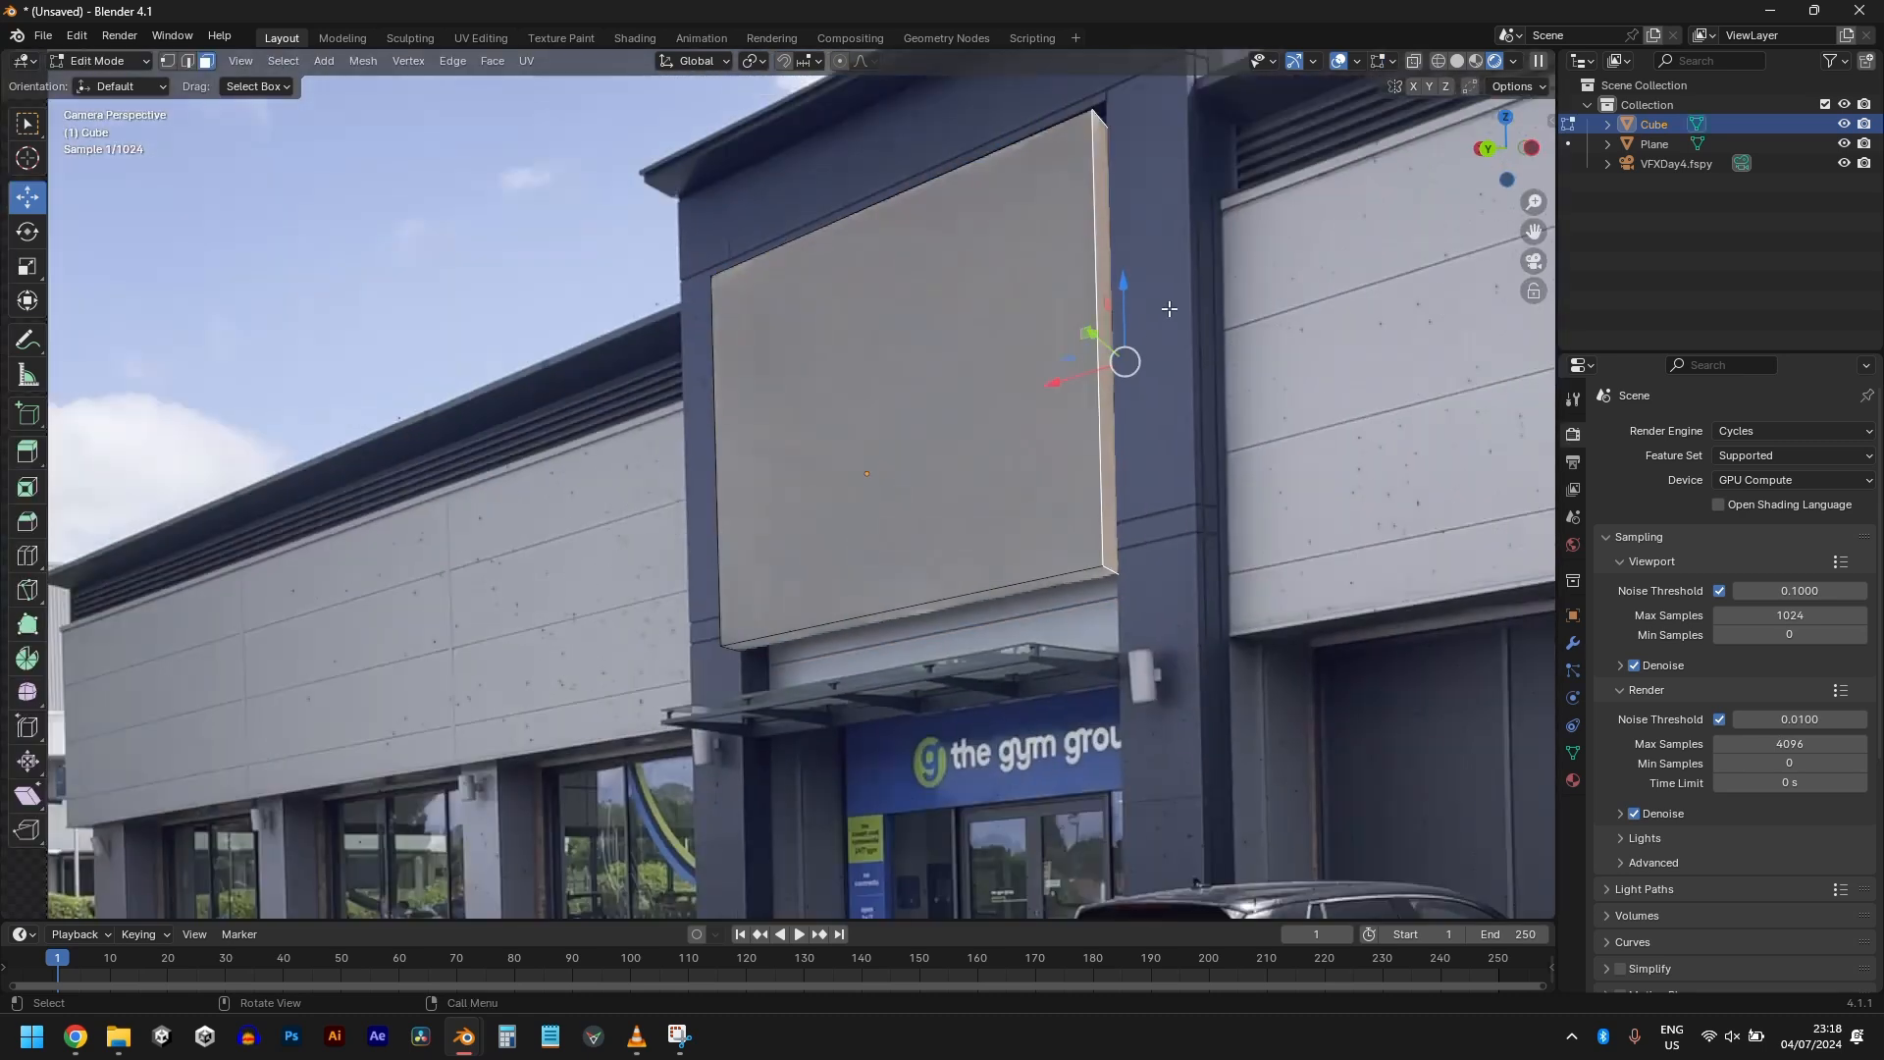
drag(1072, 383, 1077, 383)
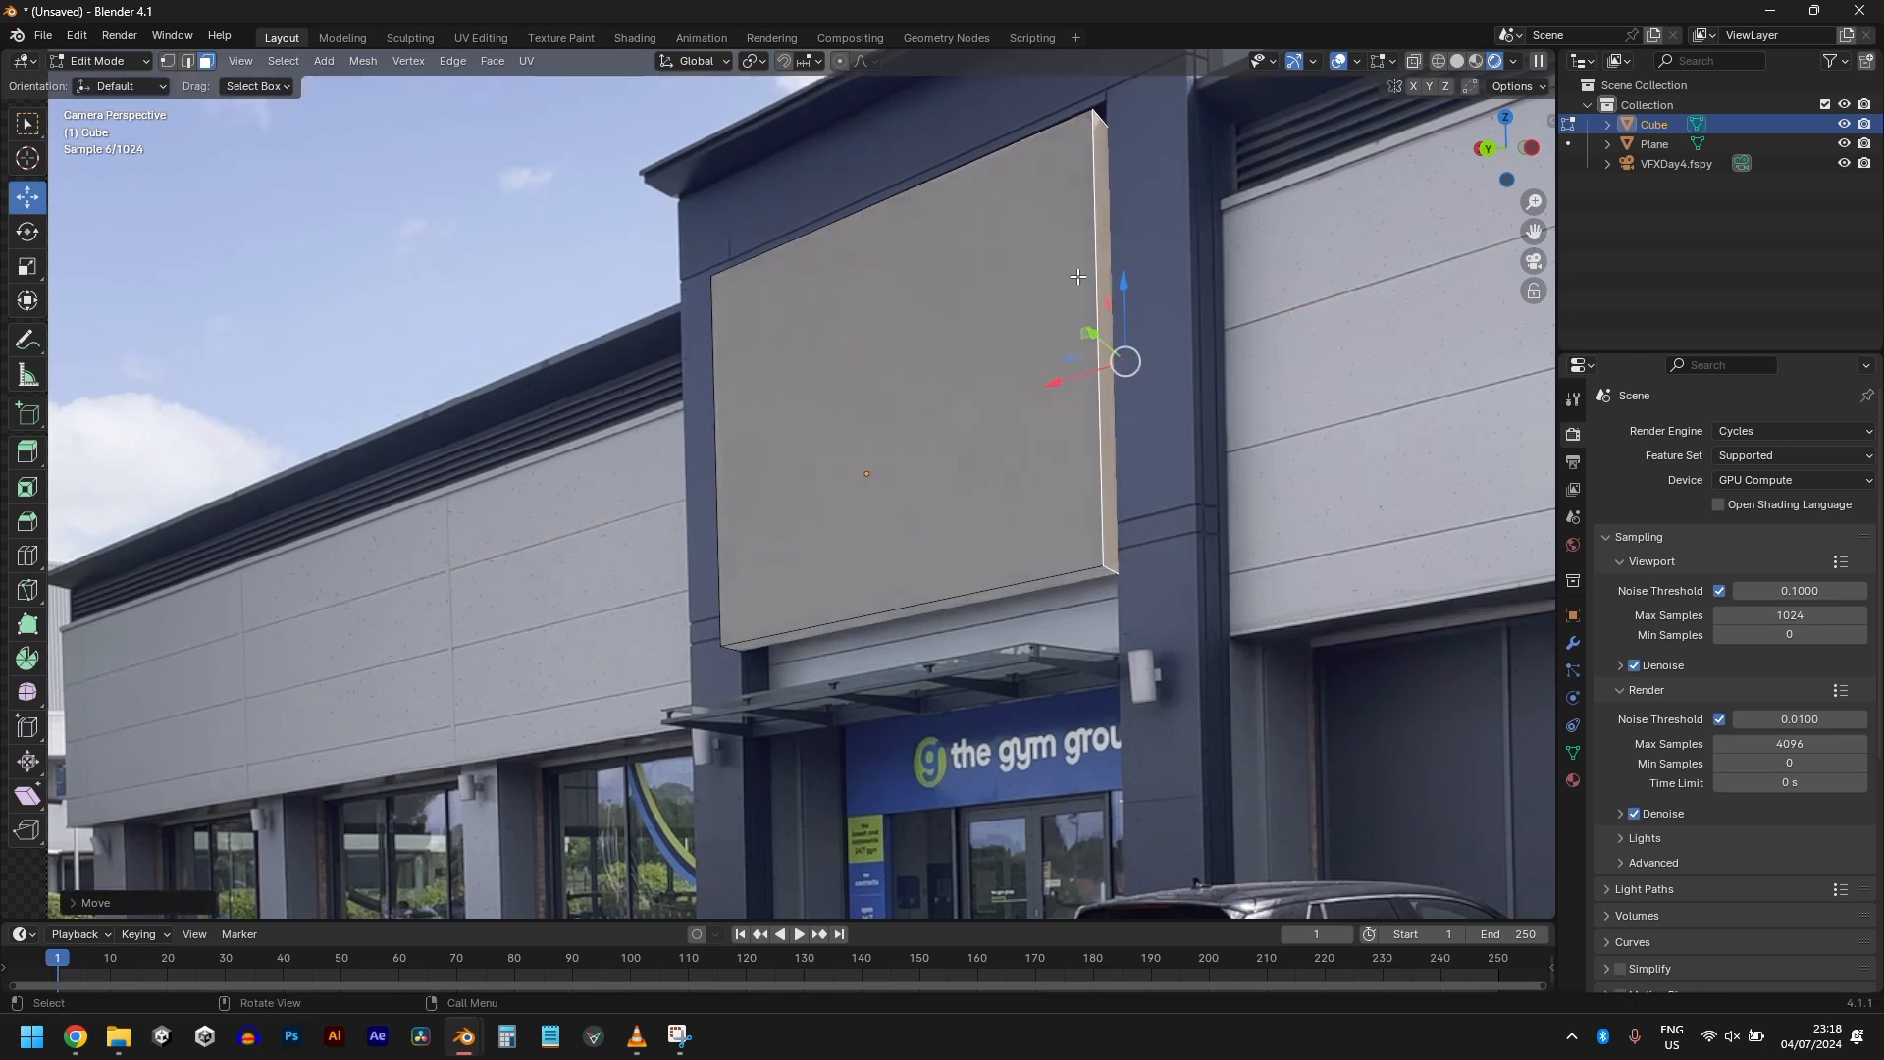
Step: Raise the box's top face slightly along Z to fit the sign's upper edge and leave Edit Mode
middle_drag(1077, 276, 826, 295)
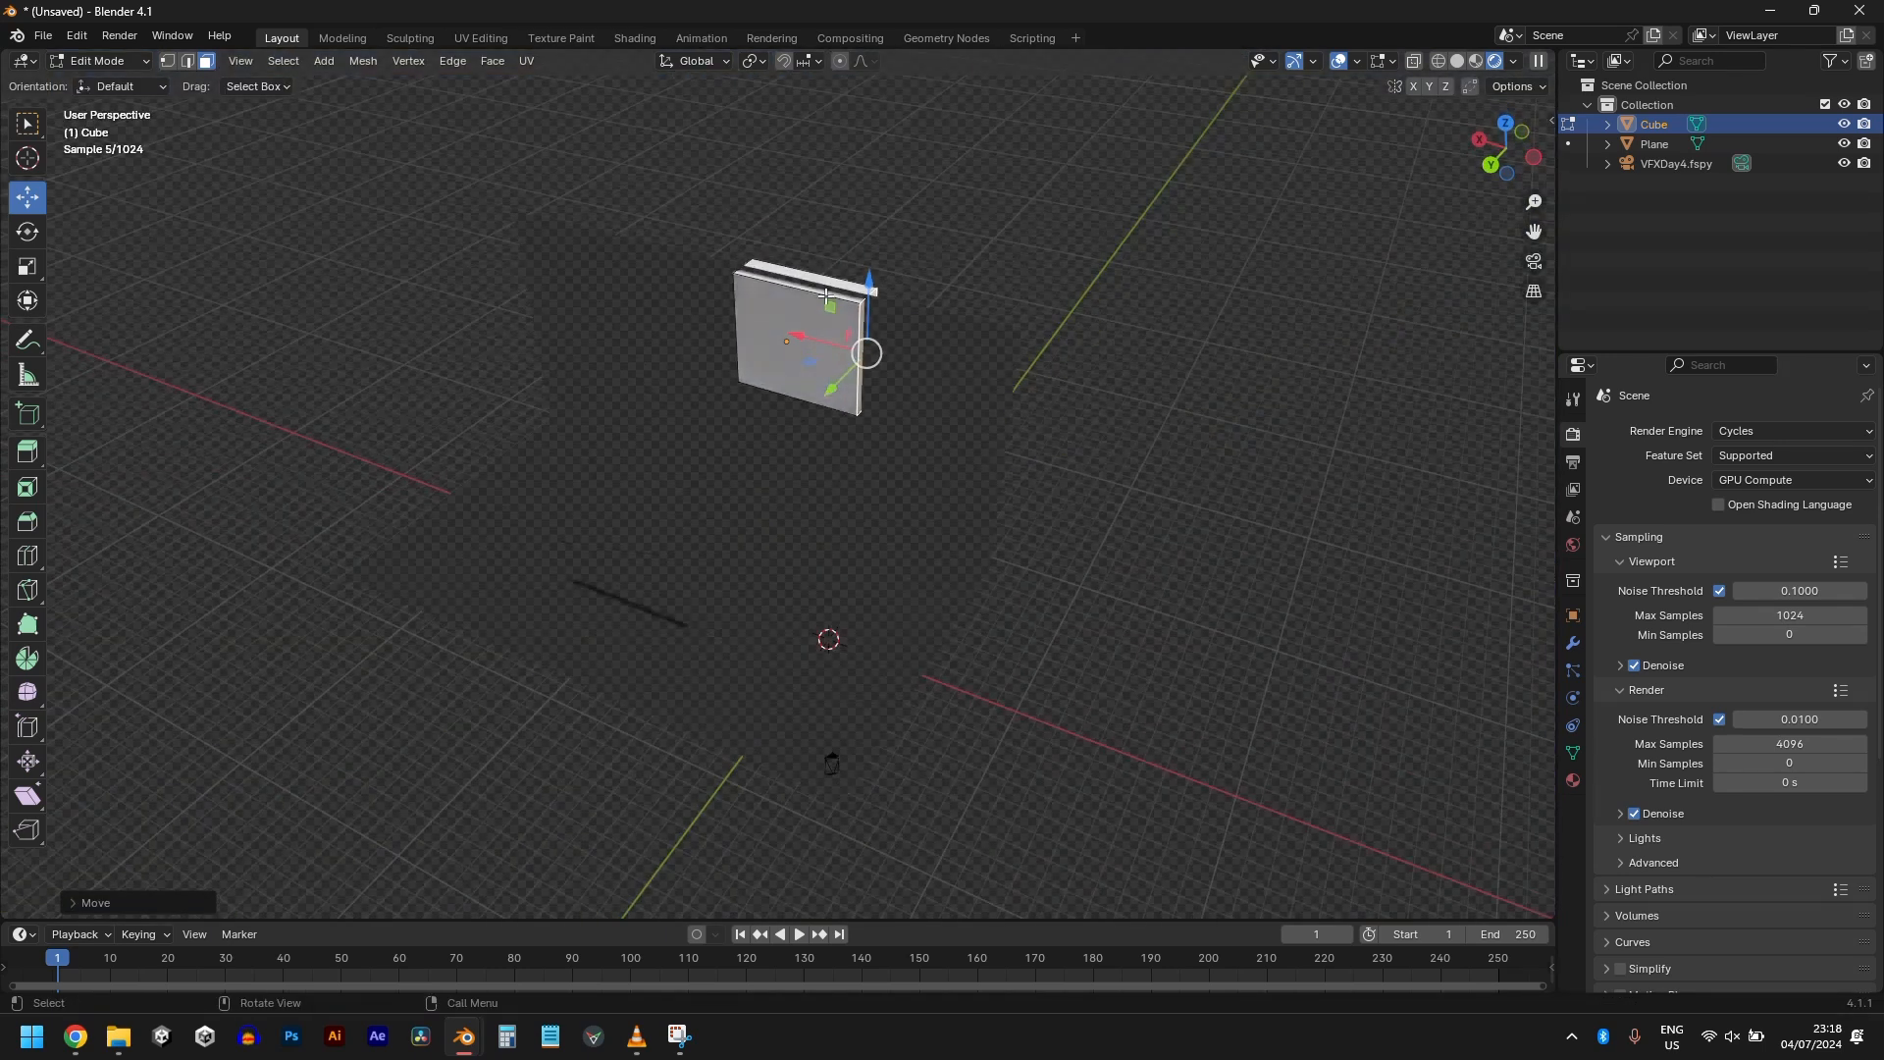
key(KP_0)
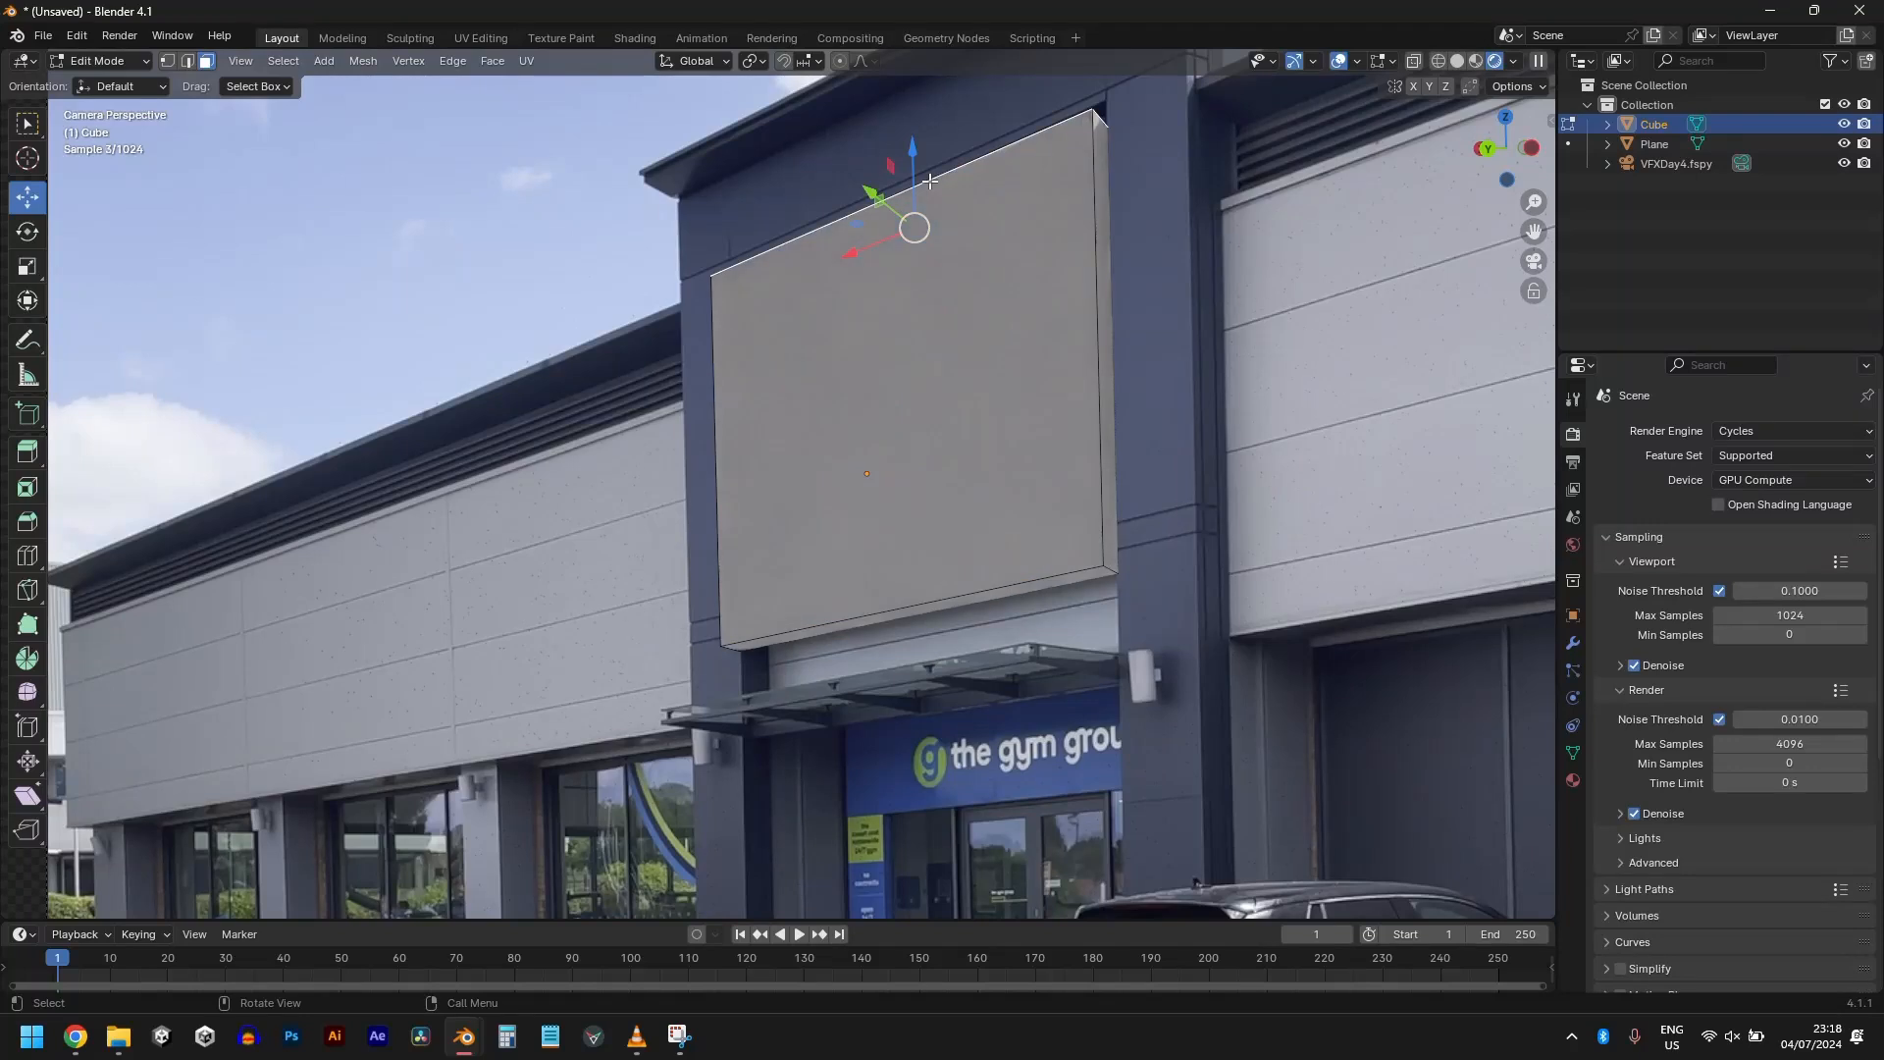
drag(912, 170, 912, 138)
key(Tab)
key(Home)
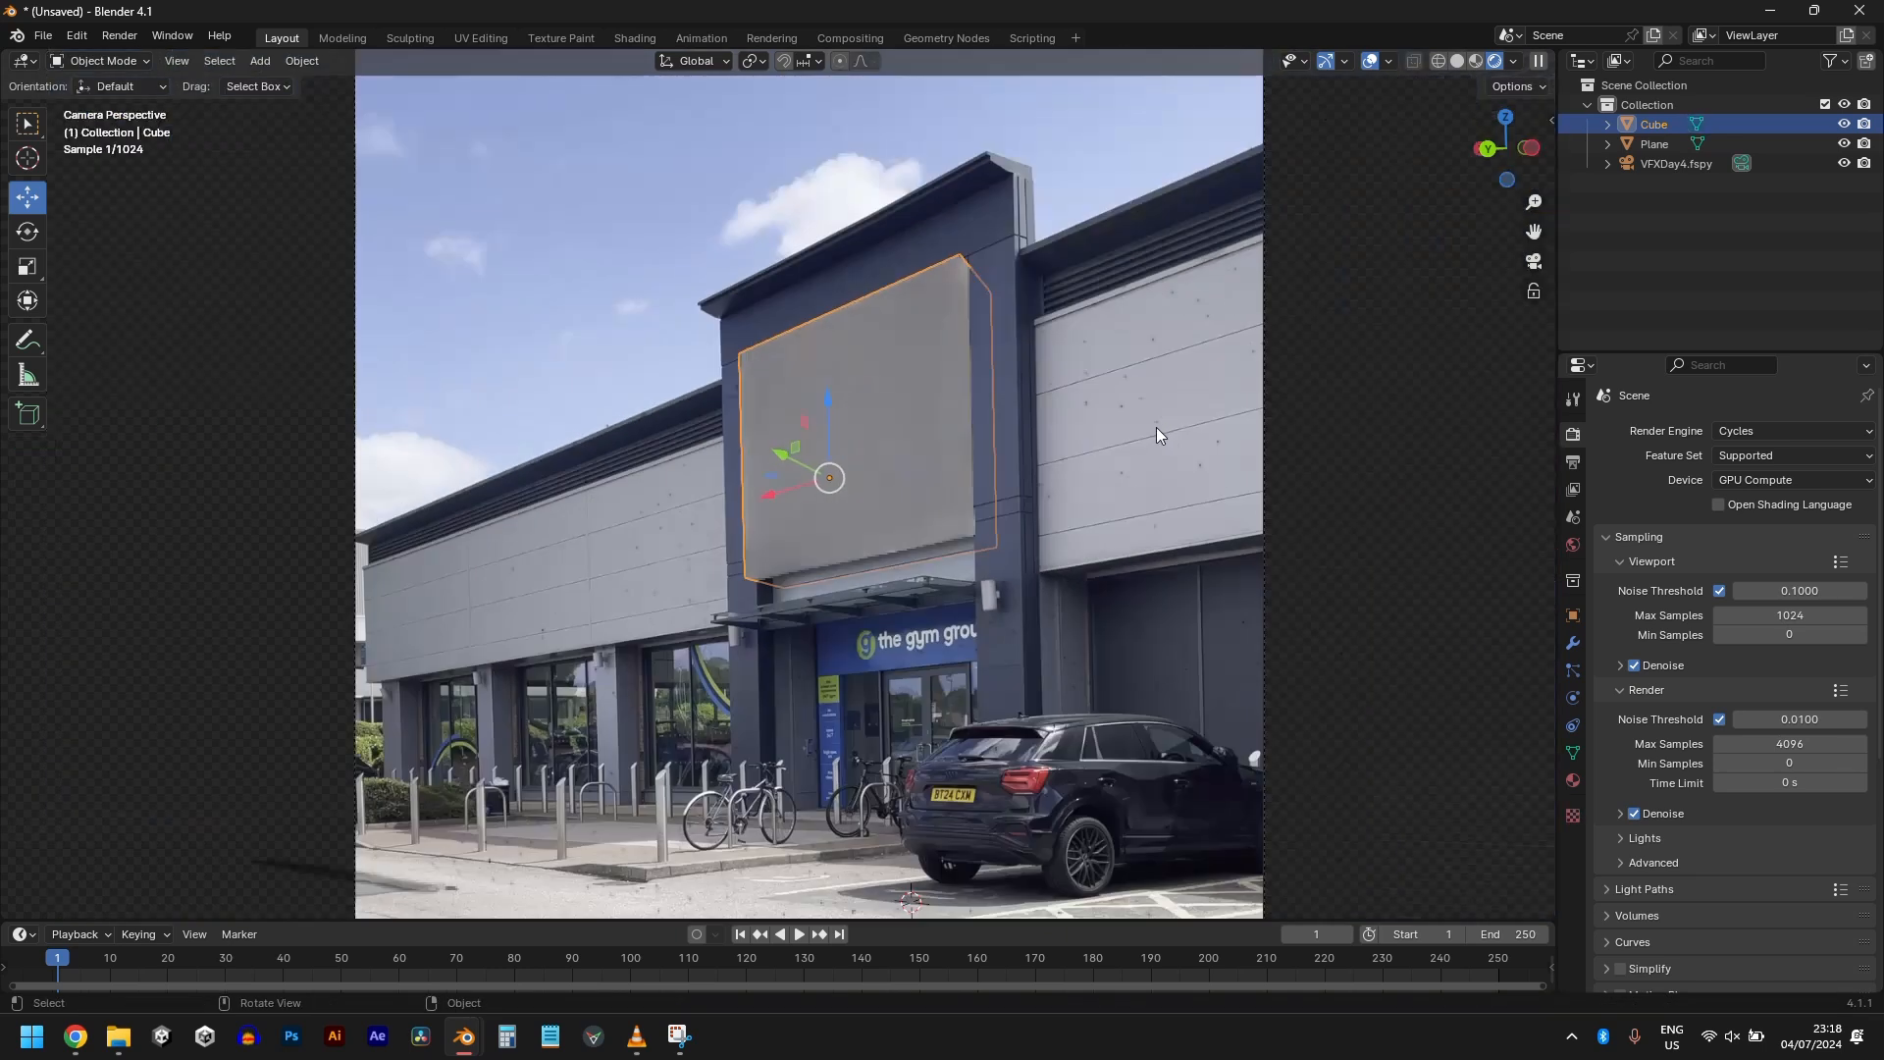
click(389, 202)
scroll(921, 532, down, 3)
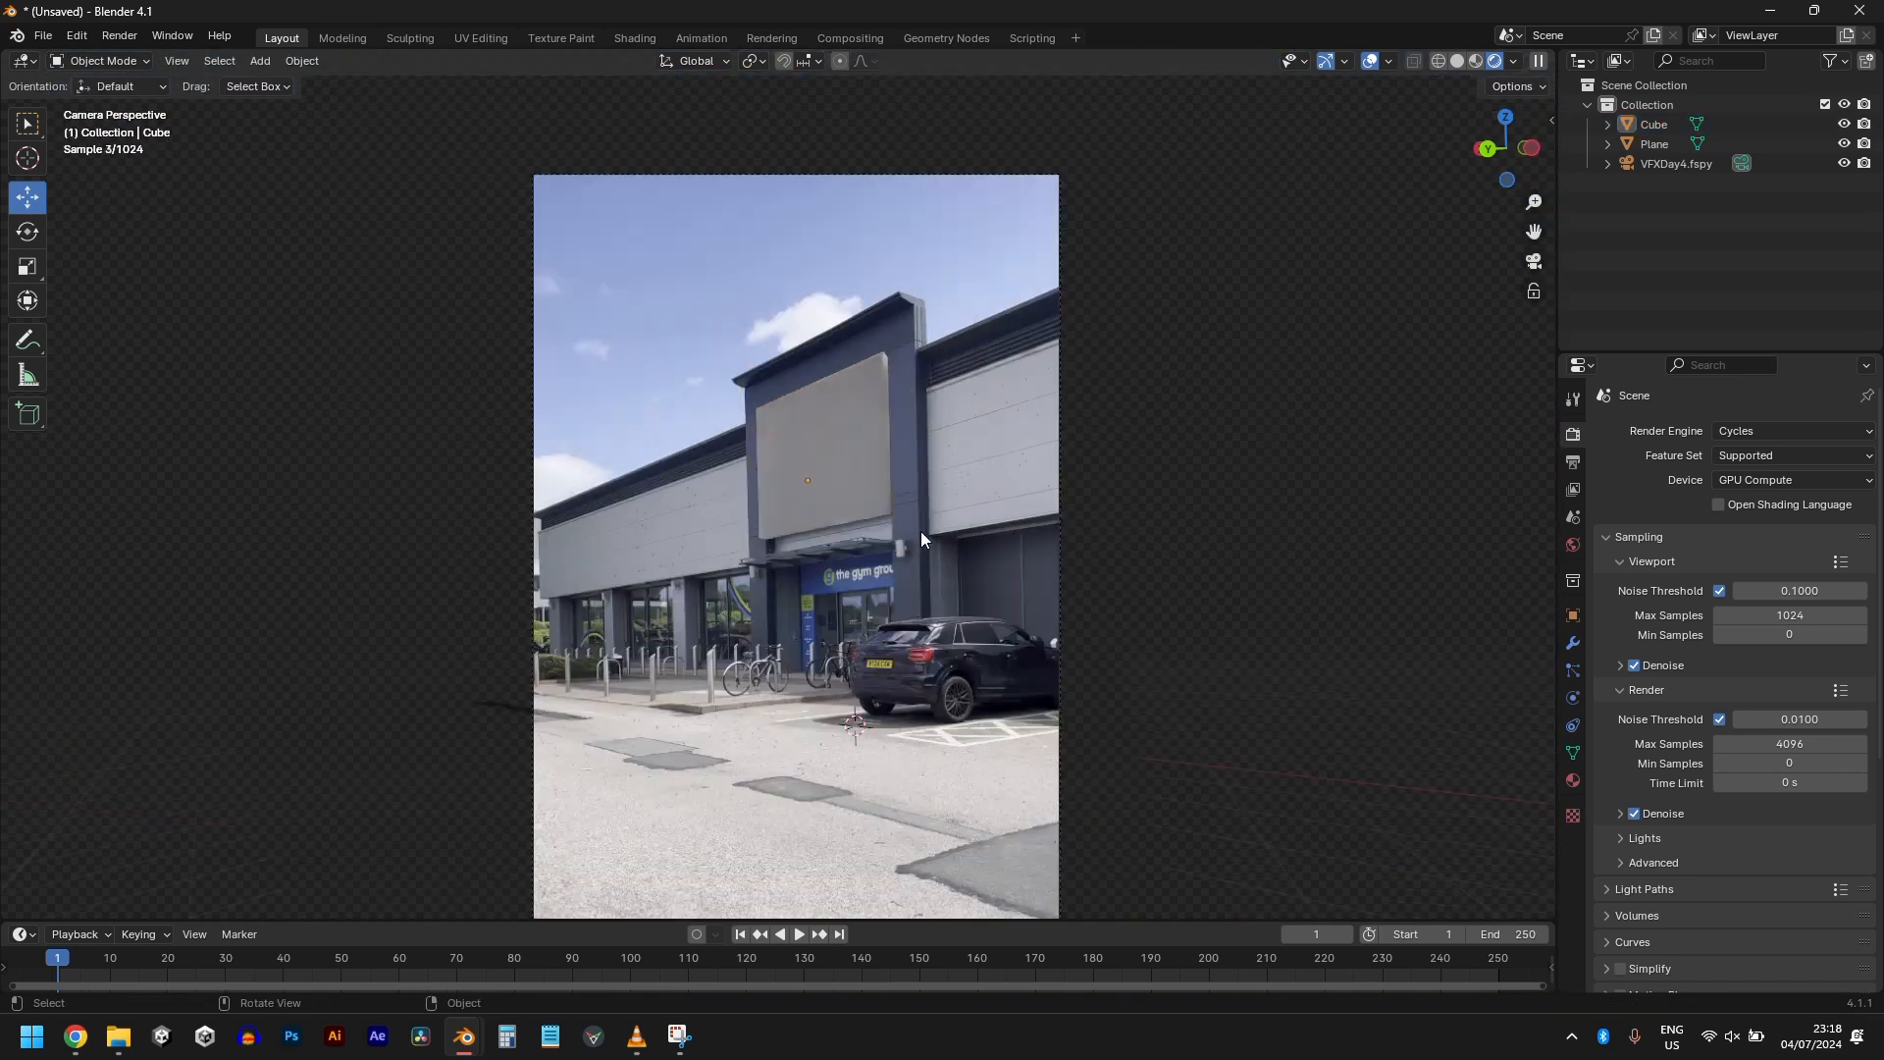
click(798, 413)
click(746, 306)
Step: Move the box's back face along Y deeper into the building in Edit Mode, and return to the camera view
middle_drag(951, 340, 855, 346)
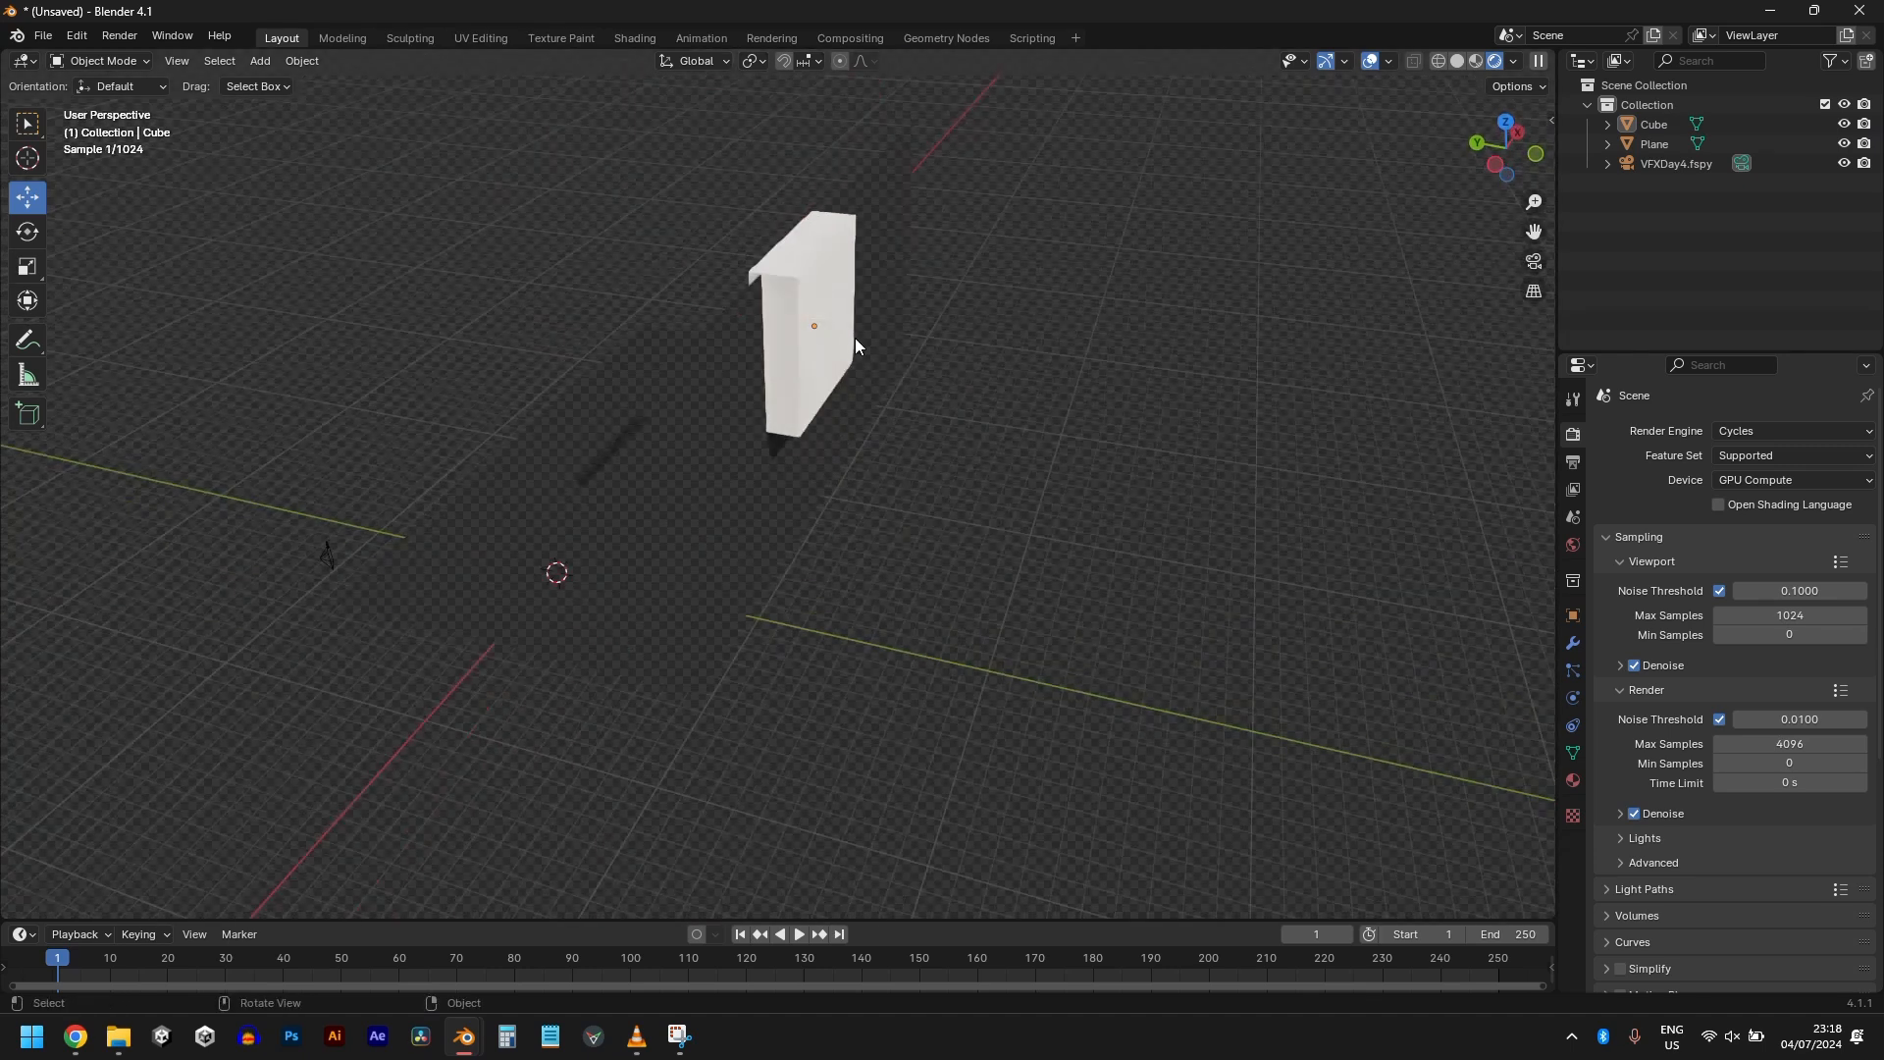
click(852, 343)
key(Tab)
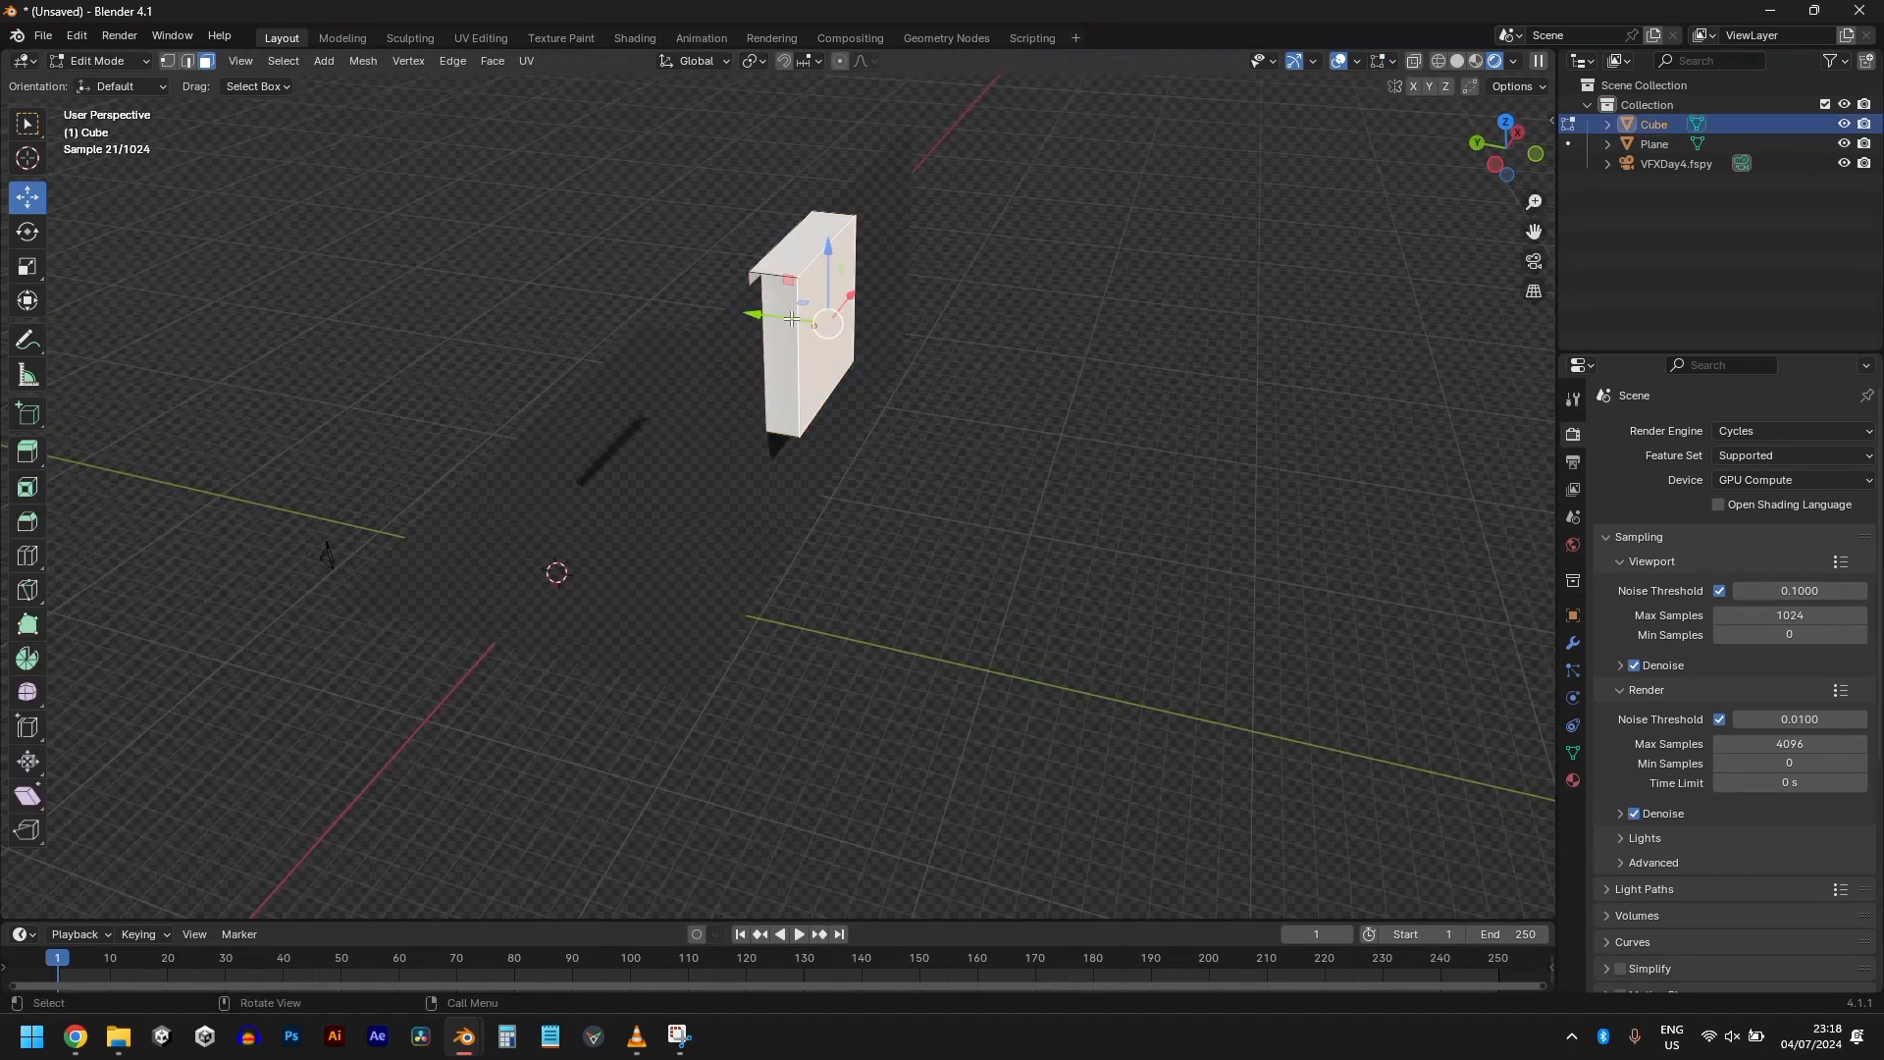
drag(792, 319, 1182, 366)
key(Tab)
middle_drag(879, 416, 1103, 404)
key(KP_0)
key(Home)
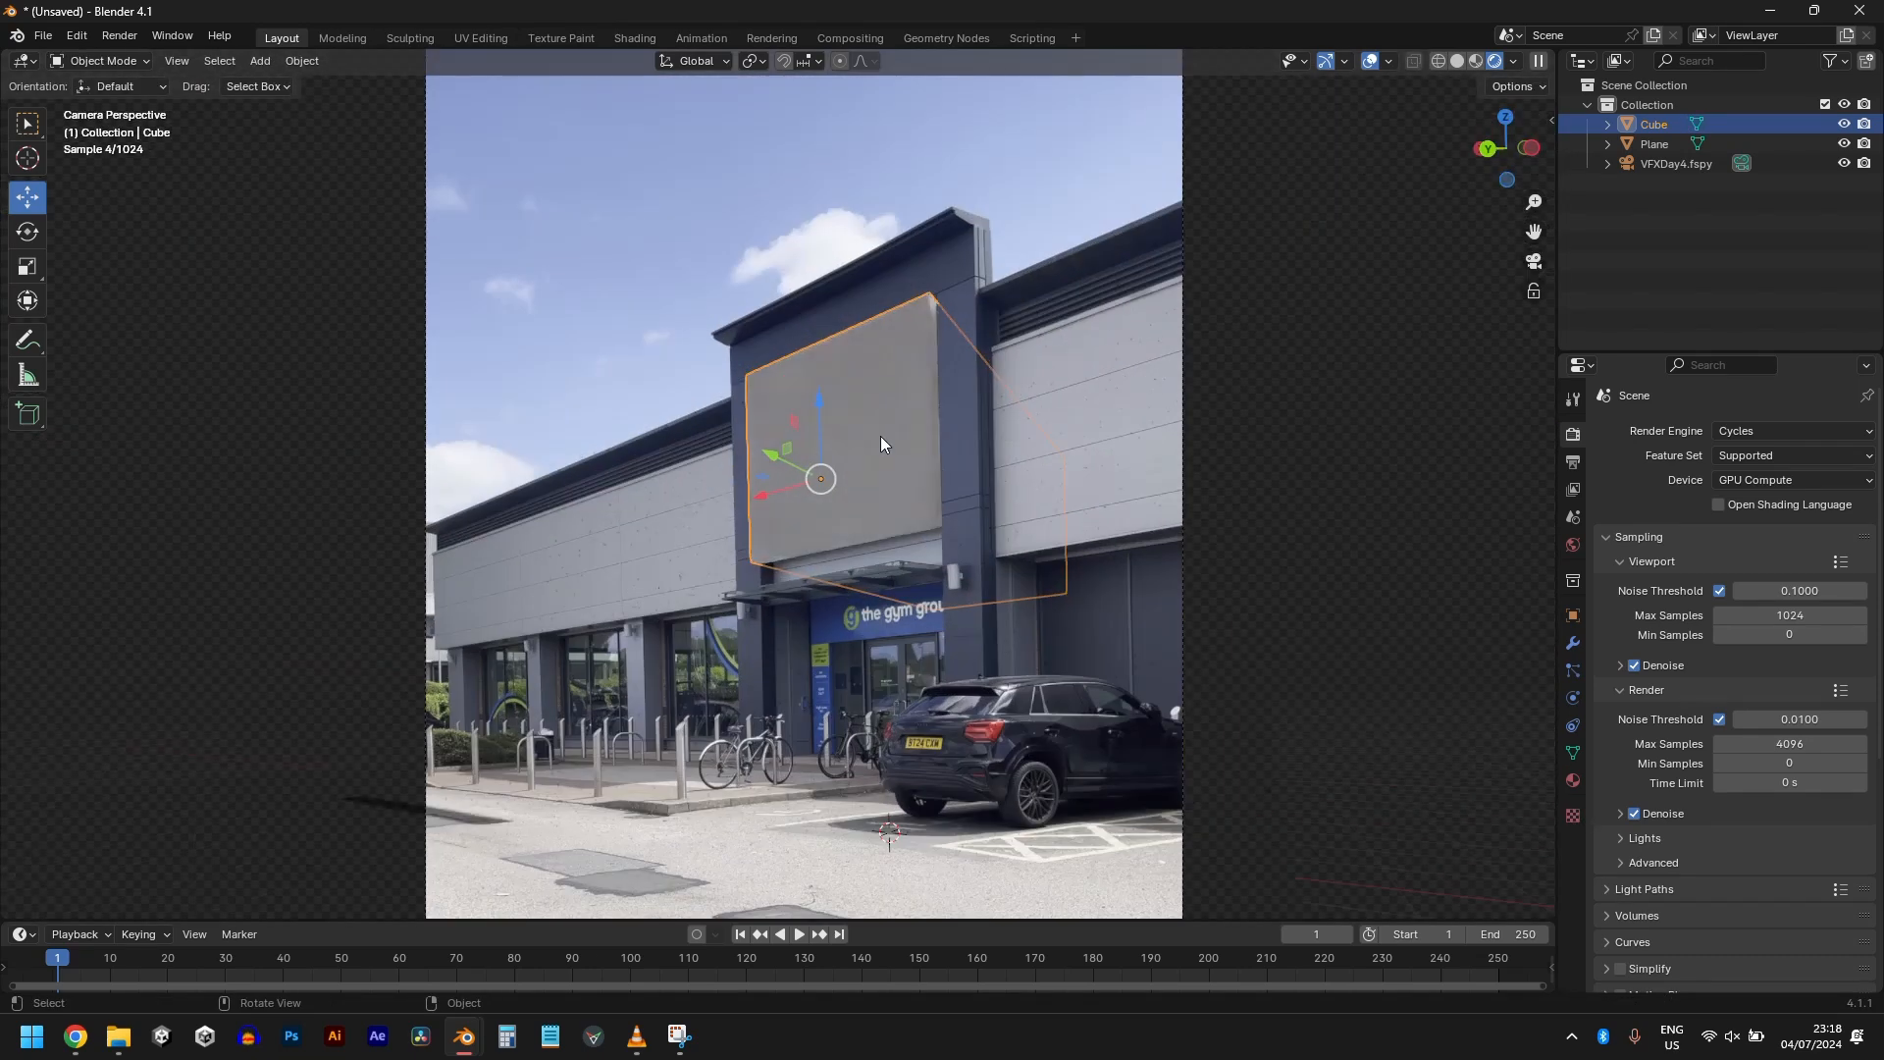
scroll(881, 436, up, 2)
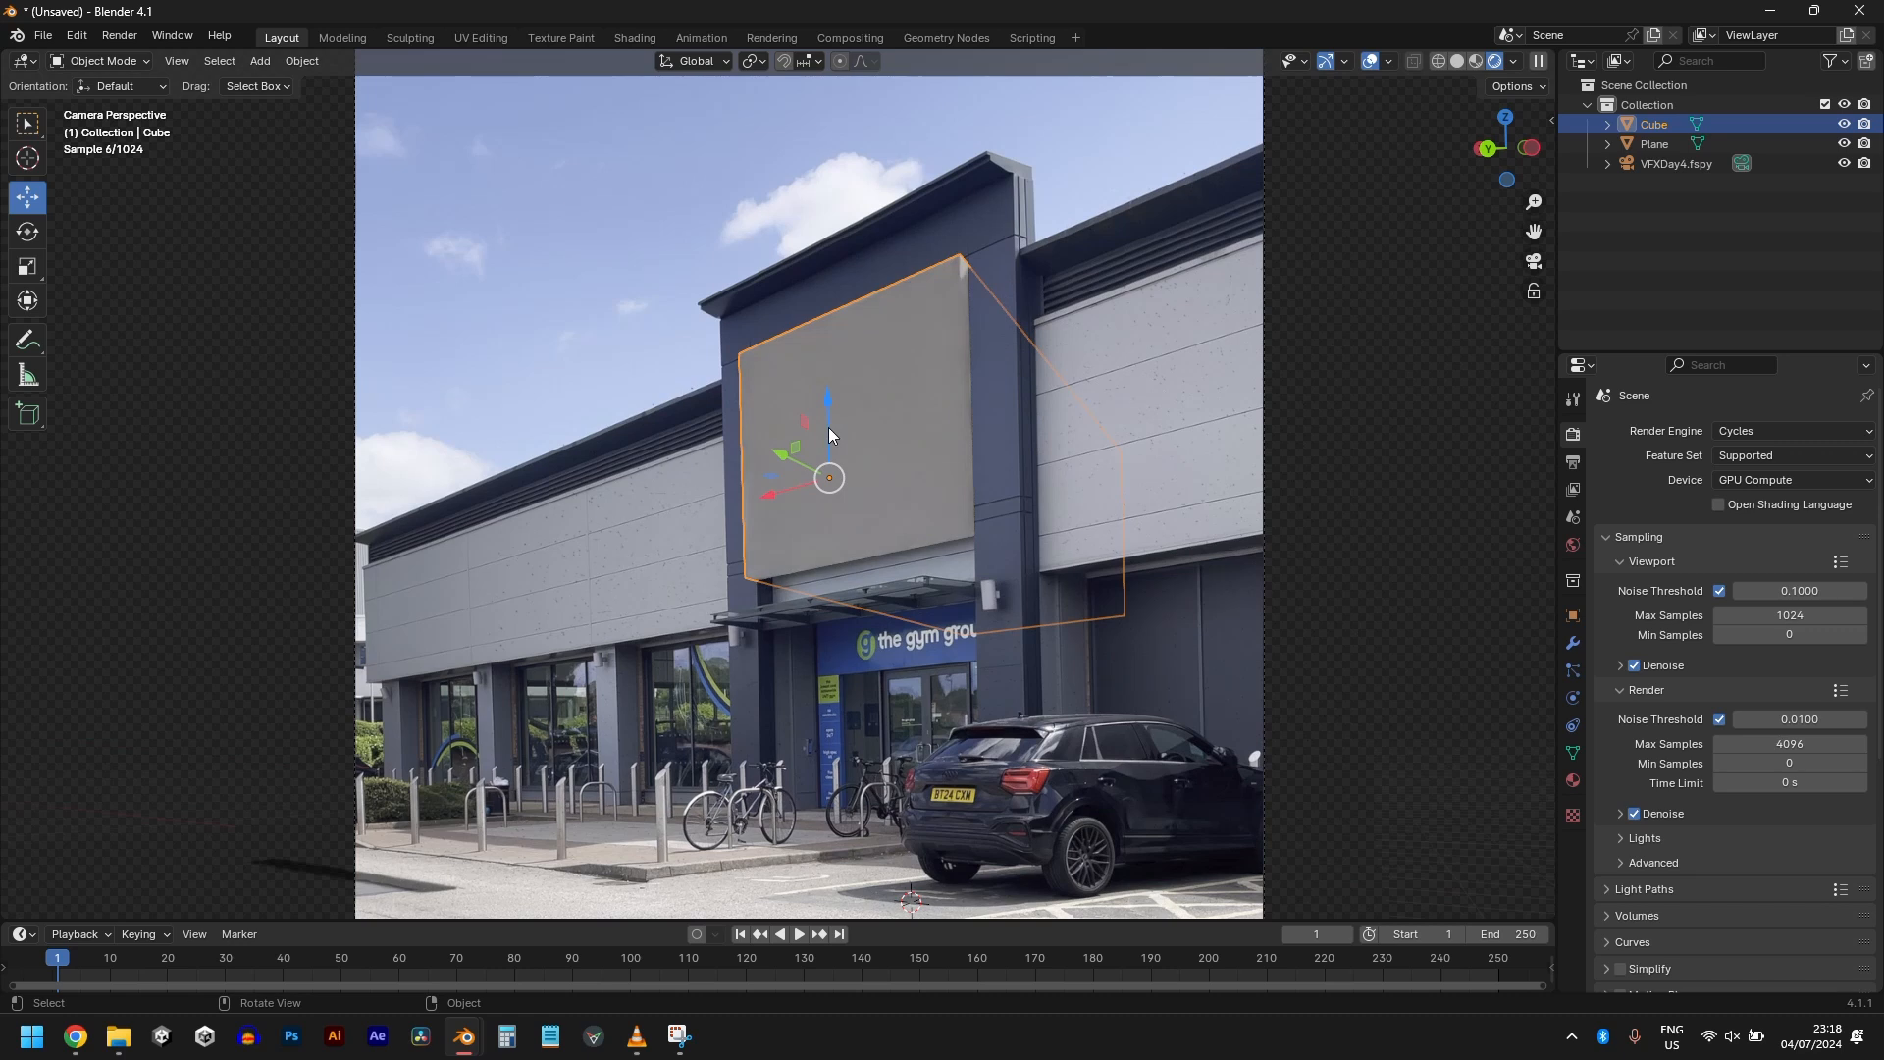
Step: Separate the box's front faces into their own object by selection and return to Object Mode
key(Tab)
key(a)
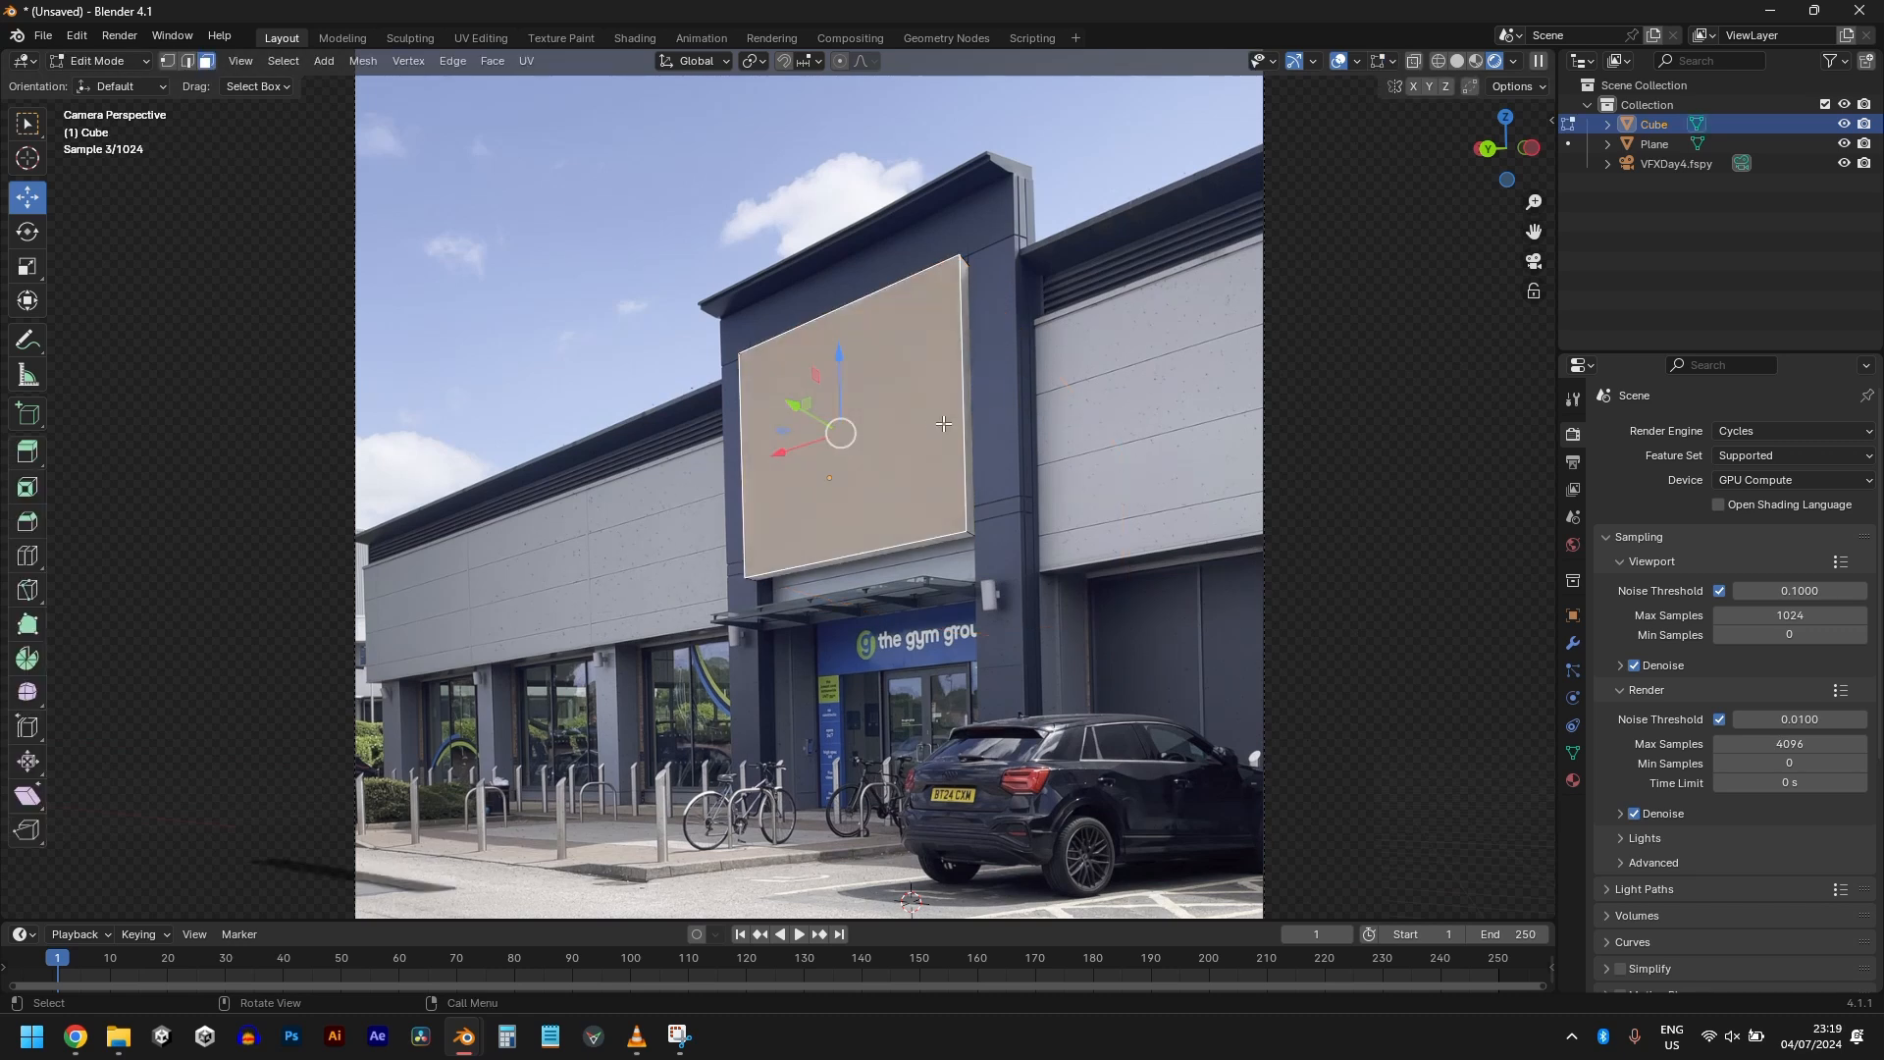
key(p)
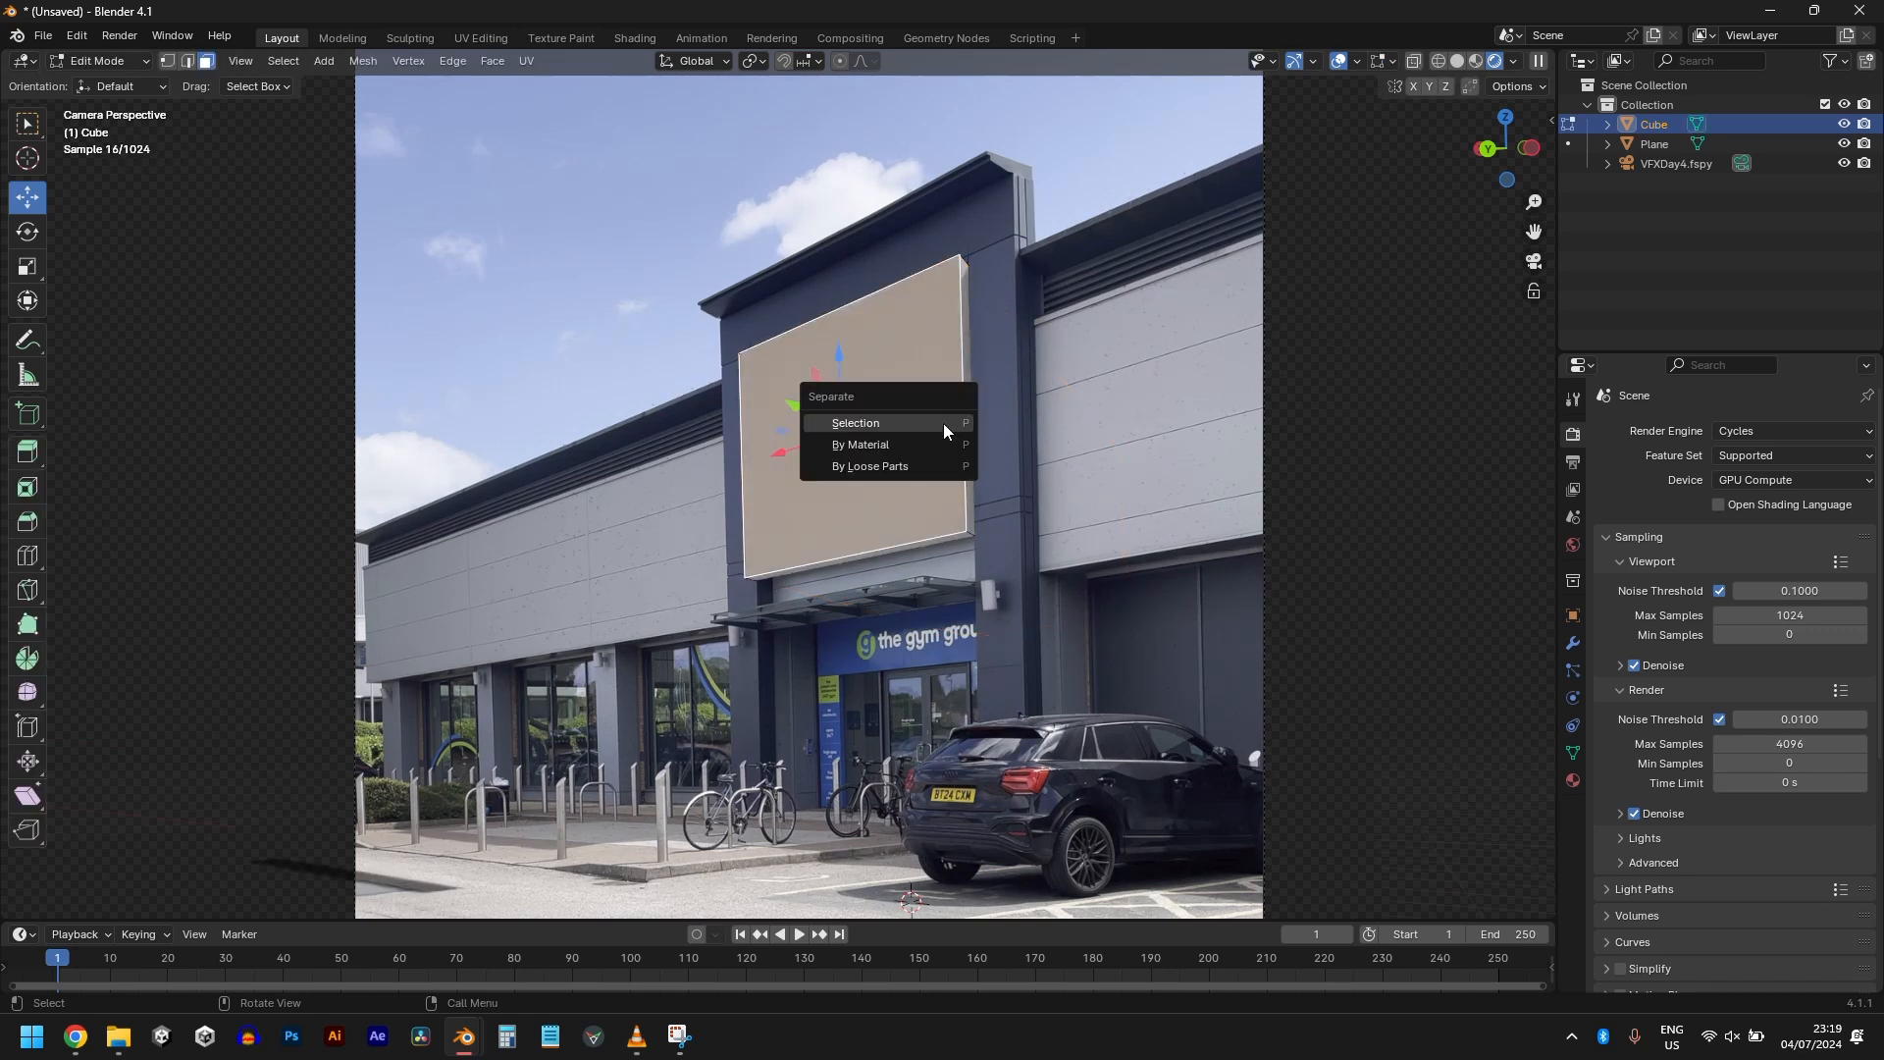
click(944, 422)
key(Tab)
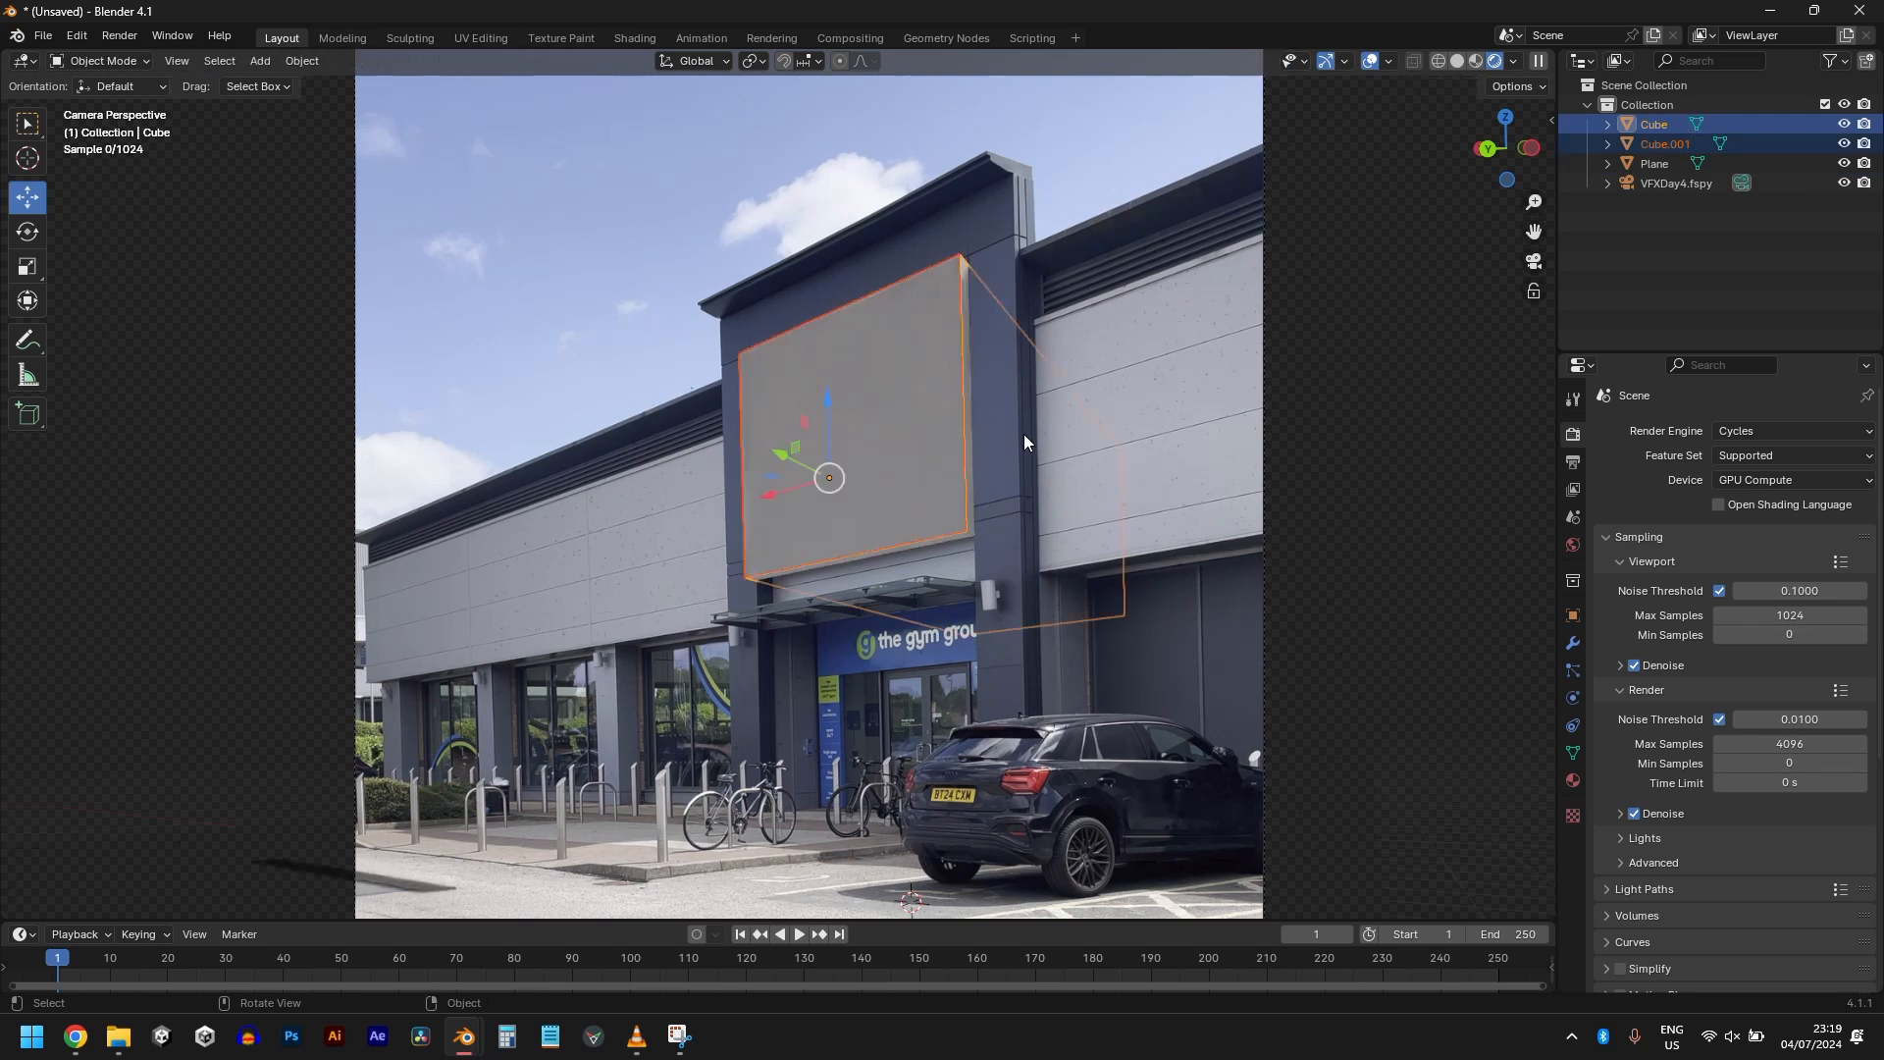
Step: Extrude the separated front piece, scale the extrusion outward to about 2.99, and delete the scaled cap faces
click(846, 440)
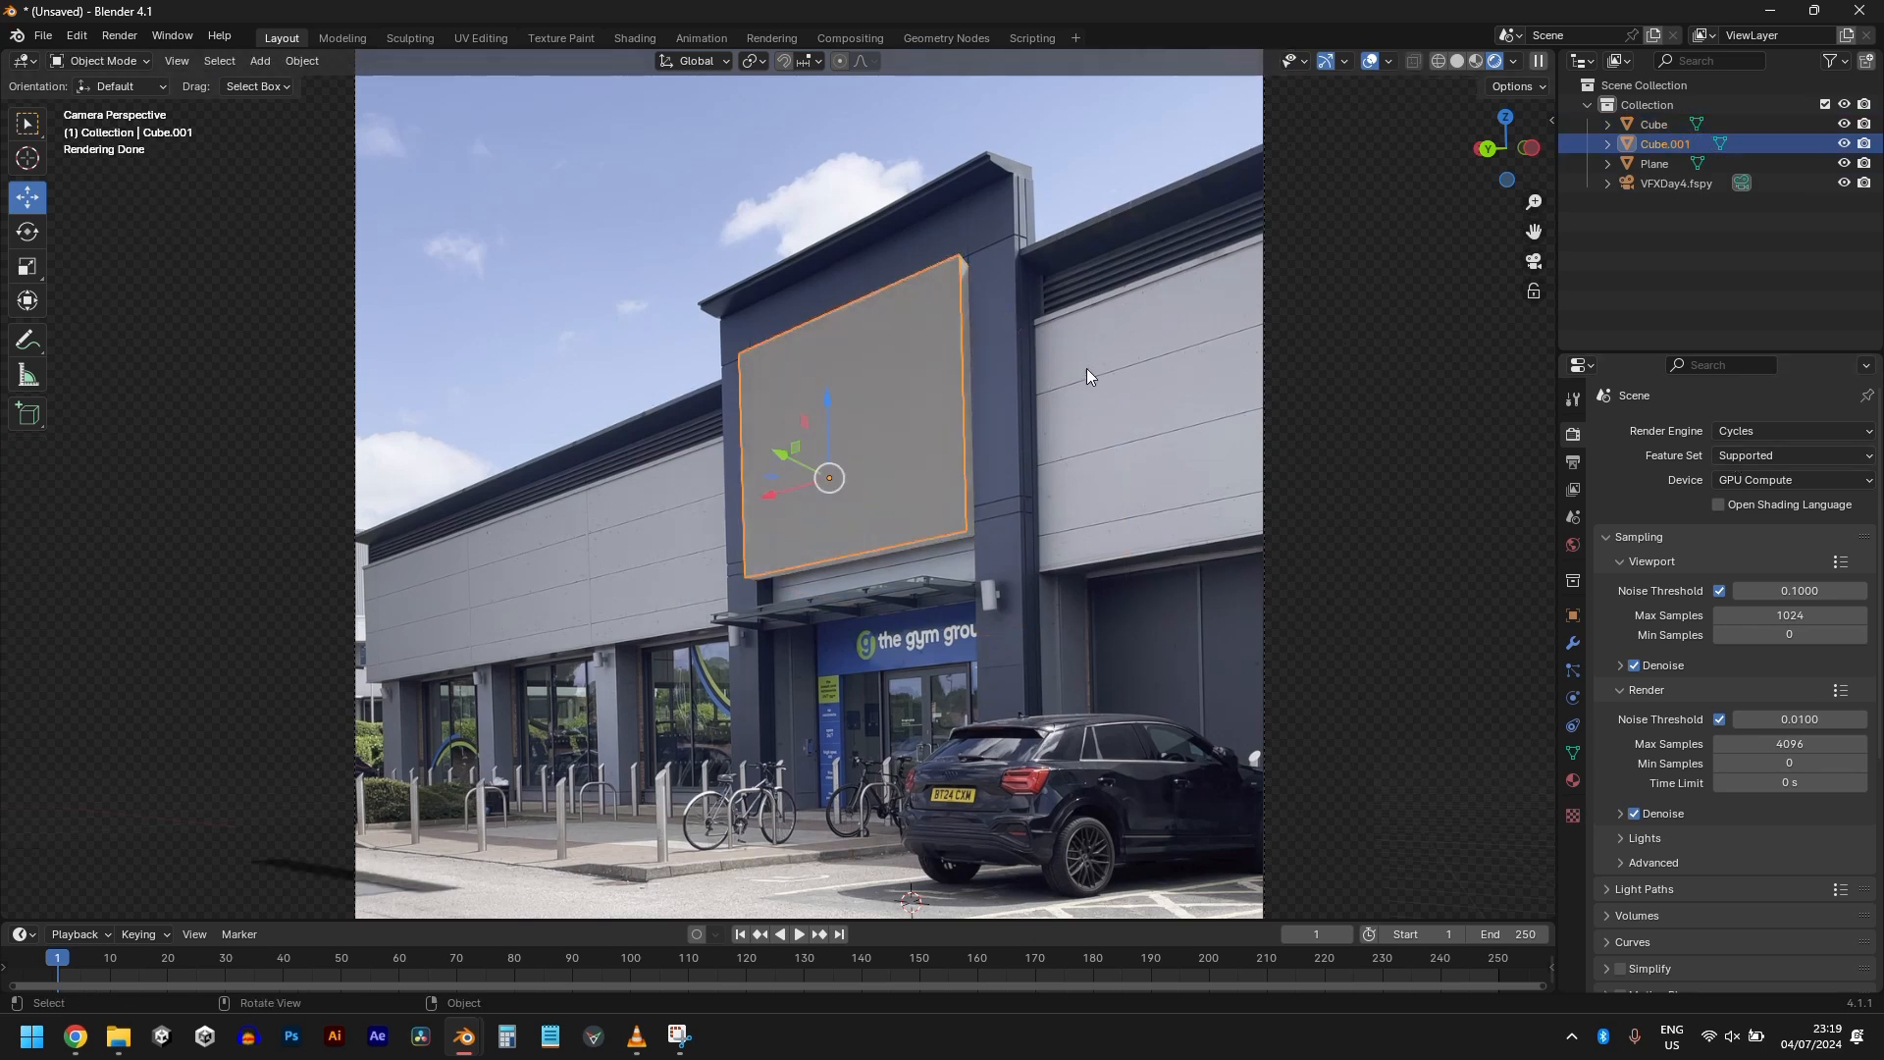
key(Tab)
click(866, 409)
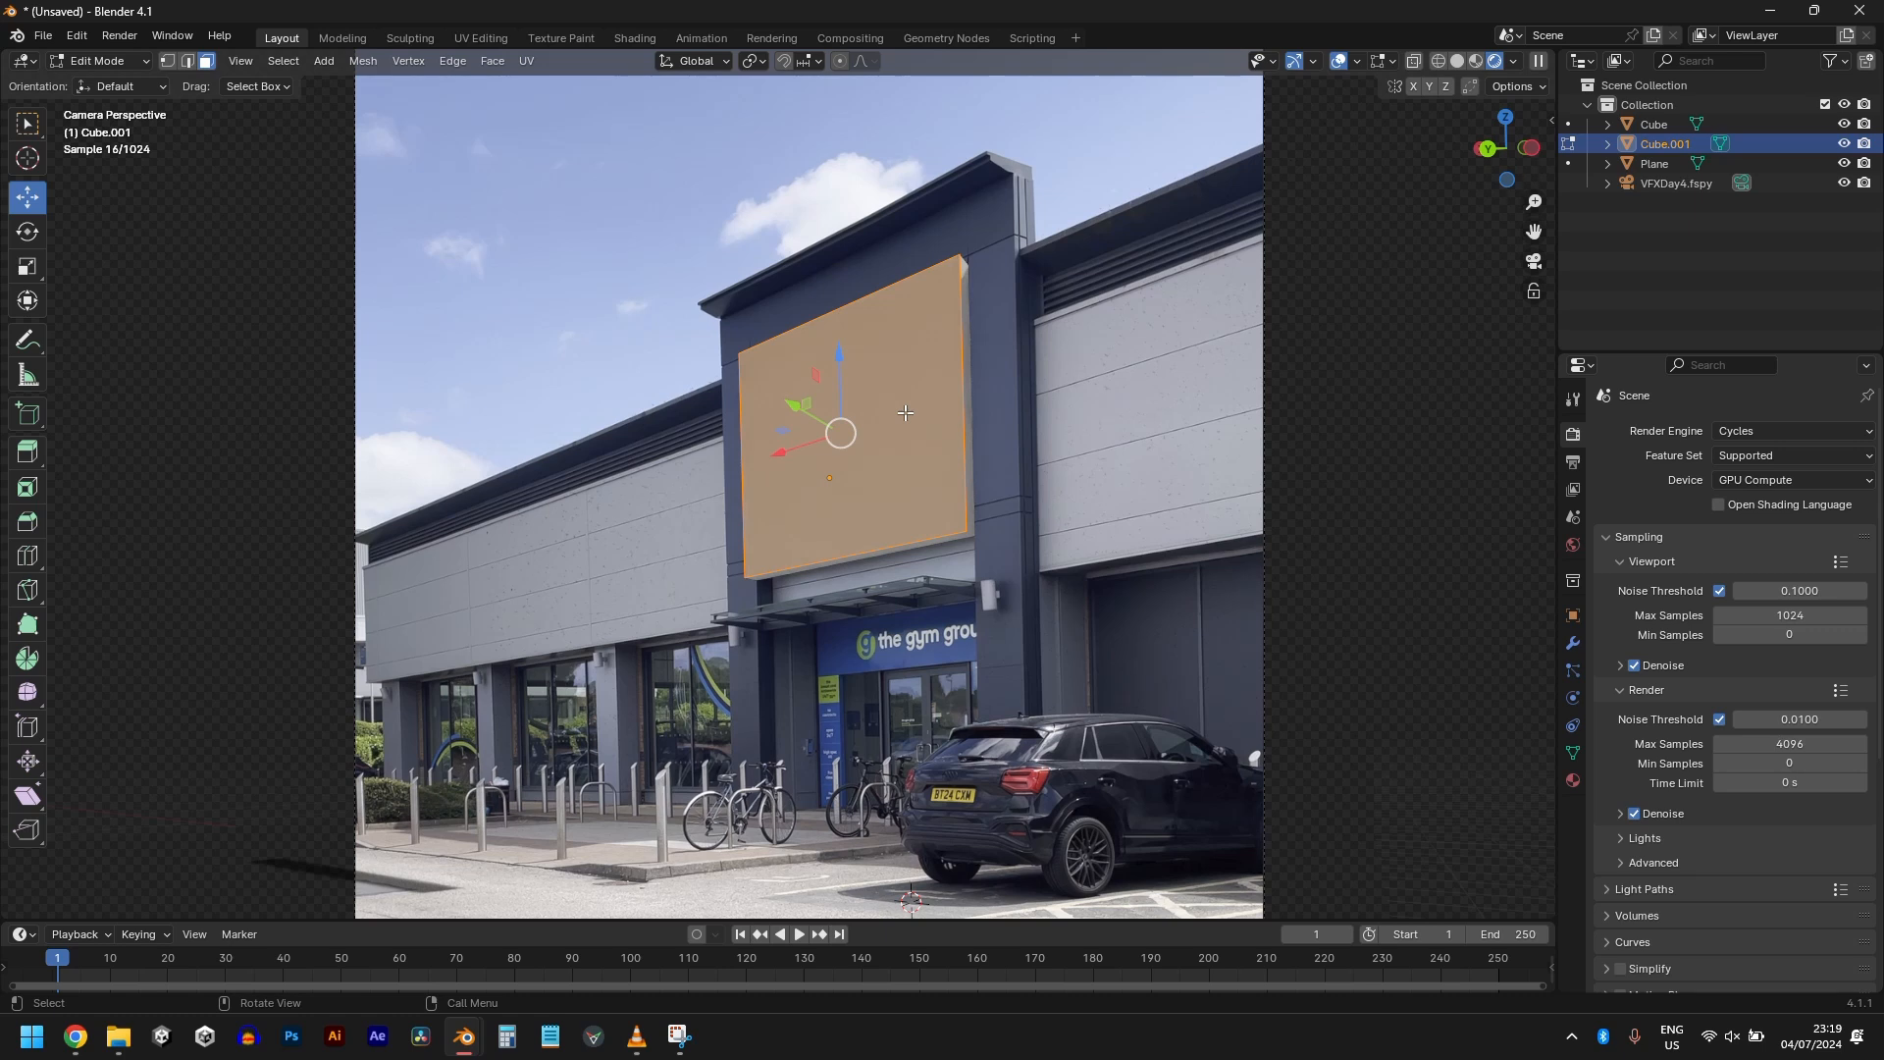
key(s)
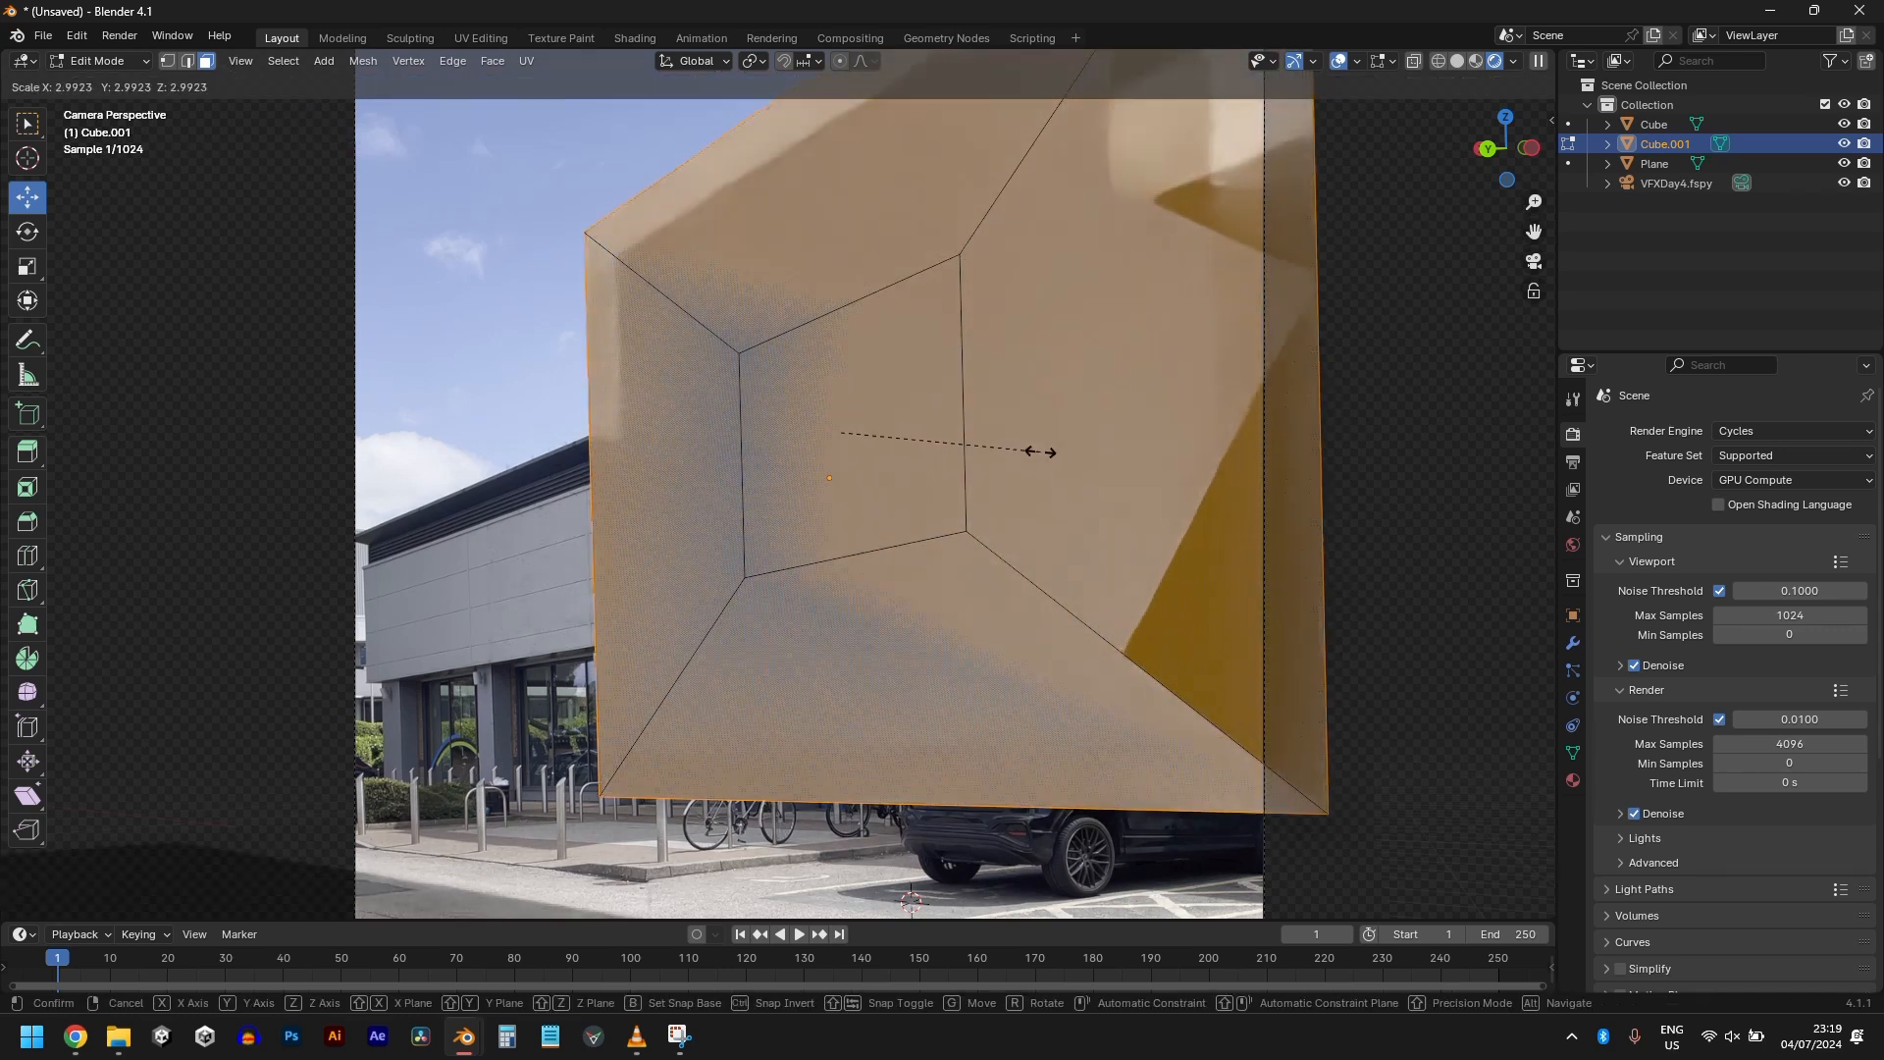
click(1041, 451)
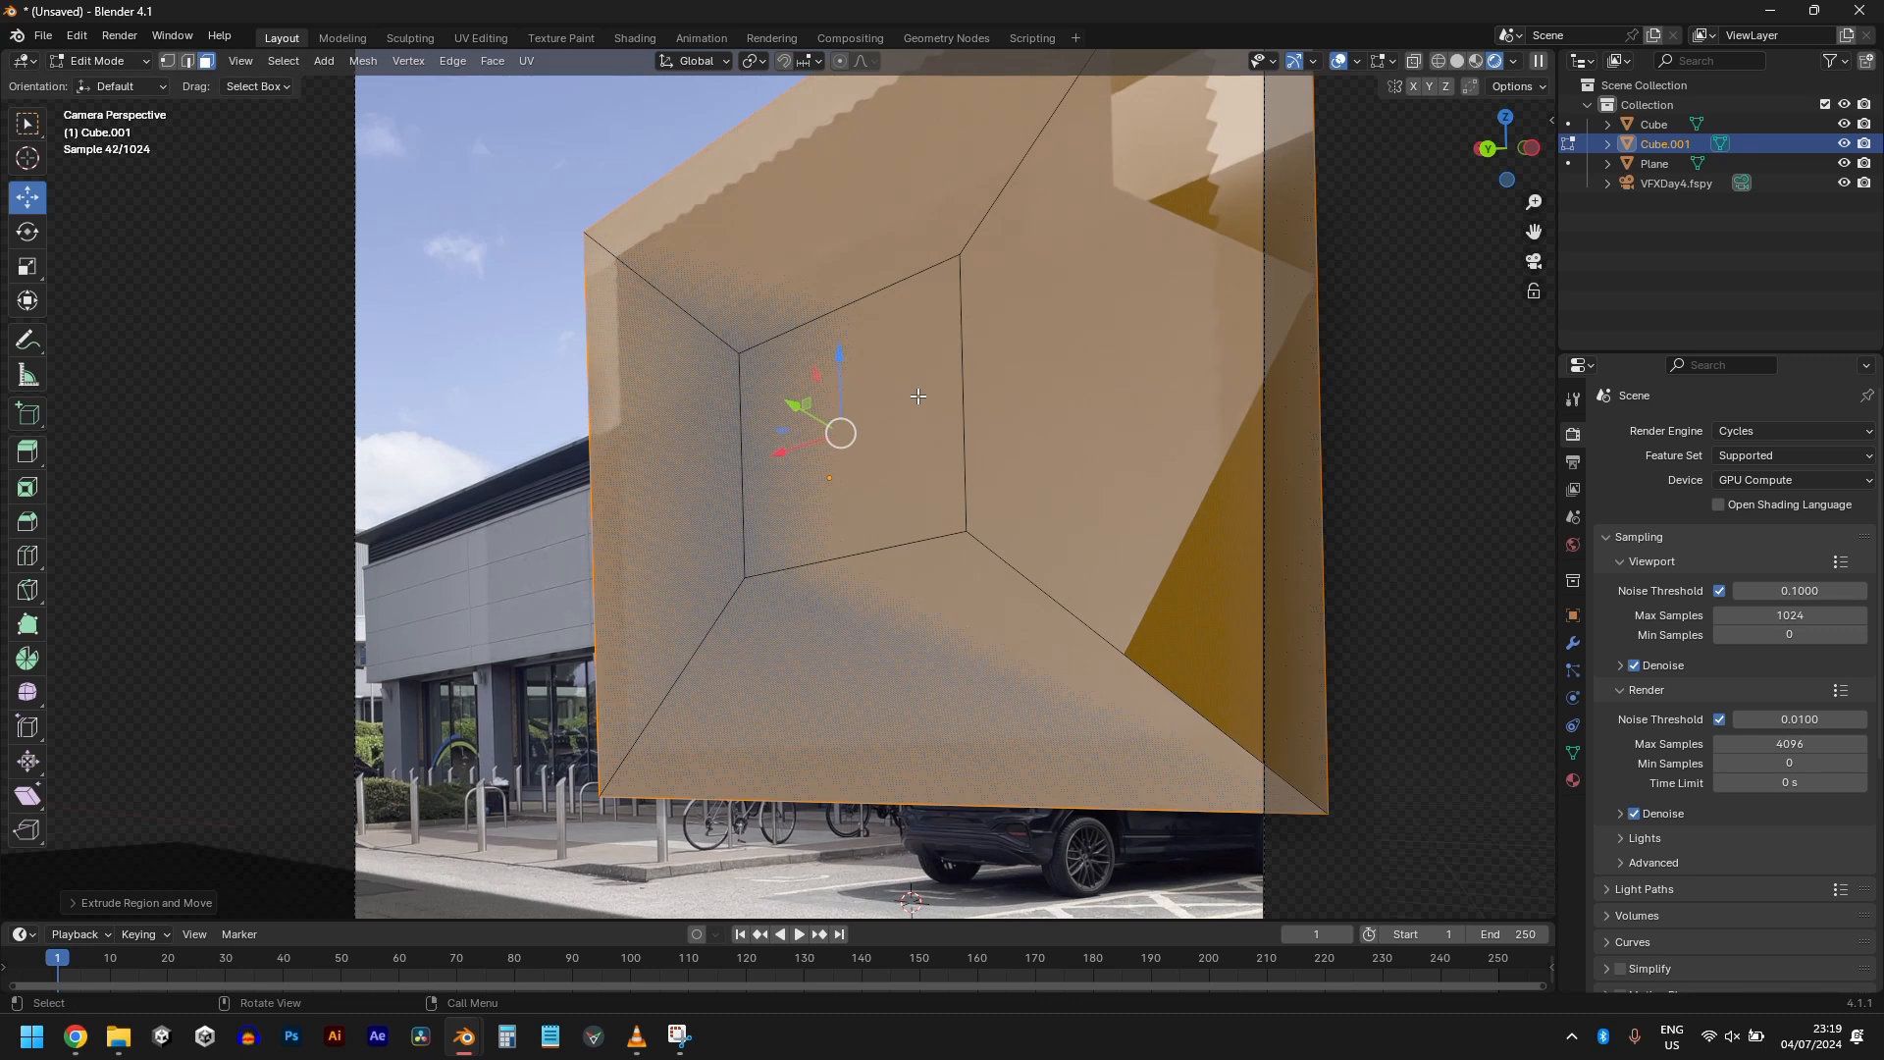
key(x)
click(901, 439)
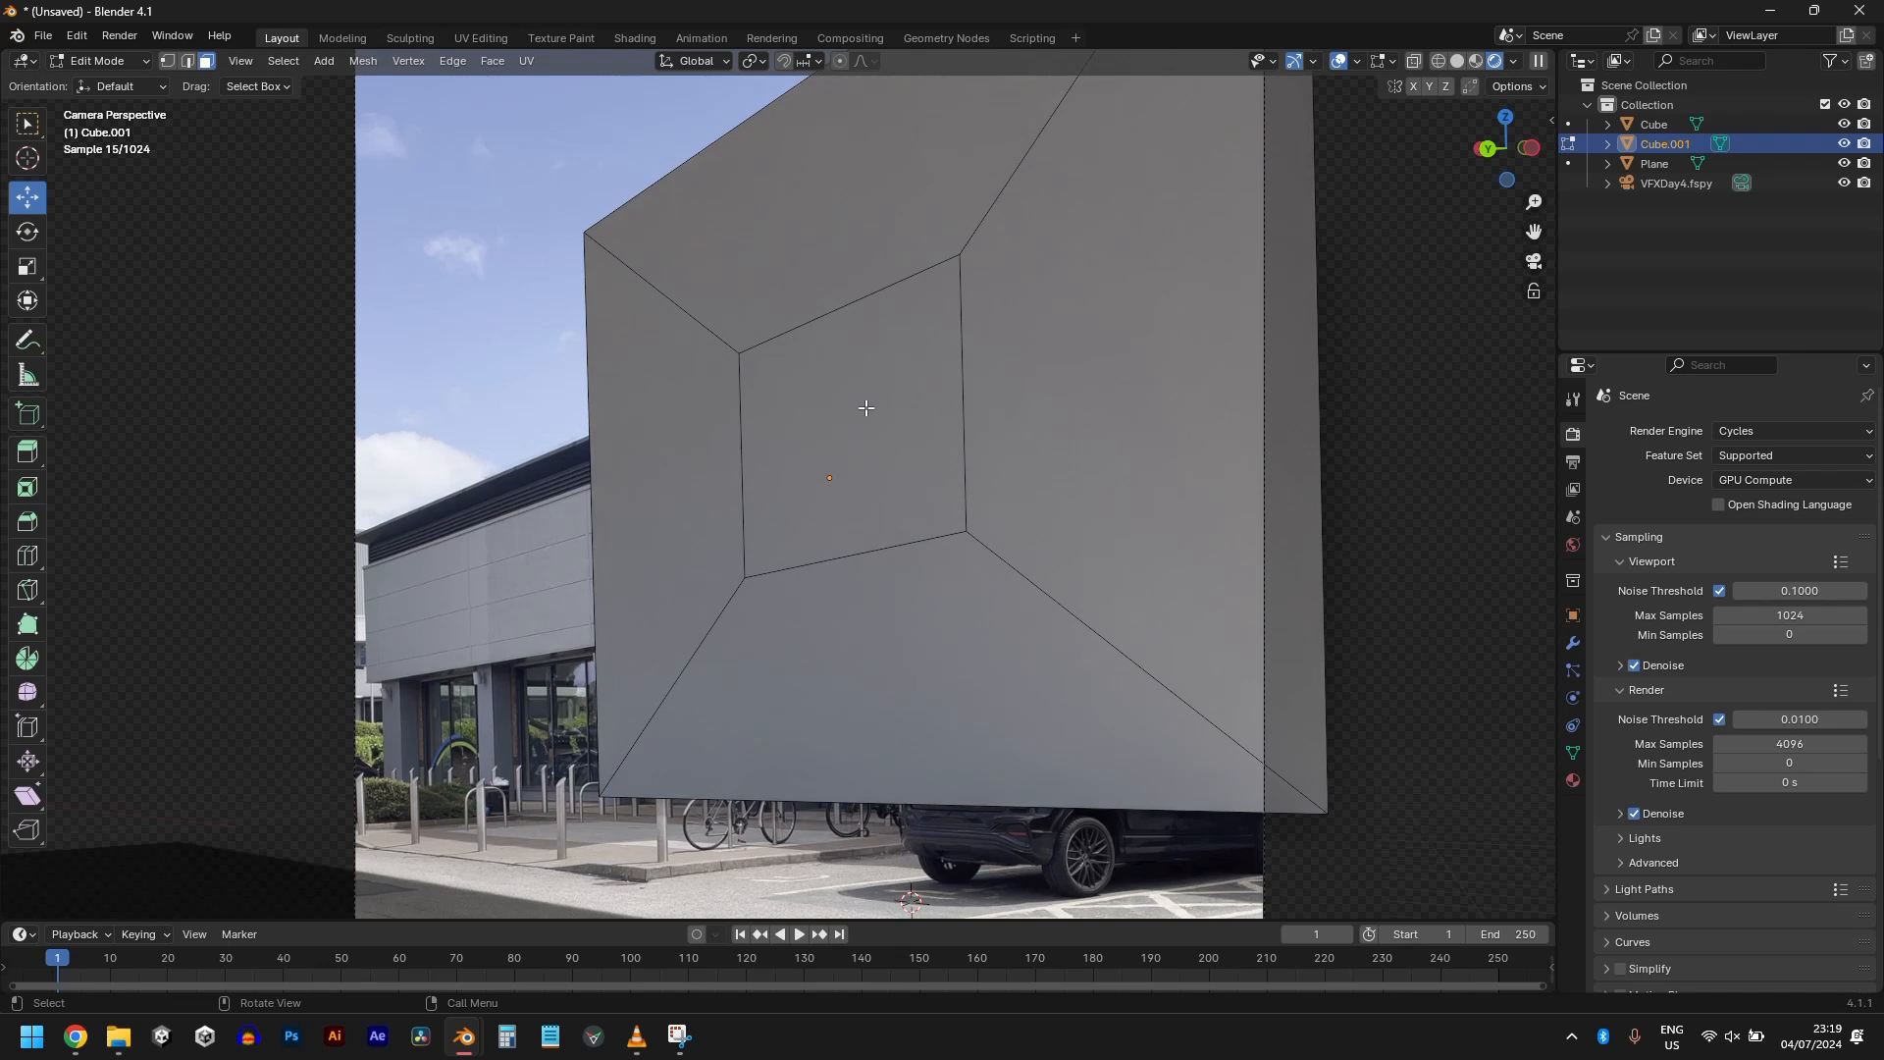
Step: Duplicate the central sign face in place, separate the copy into its own object, and leave Edit Mode
click(865, 407)
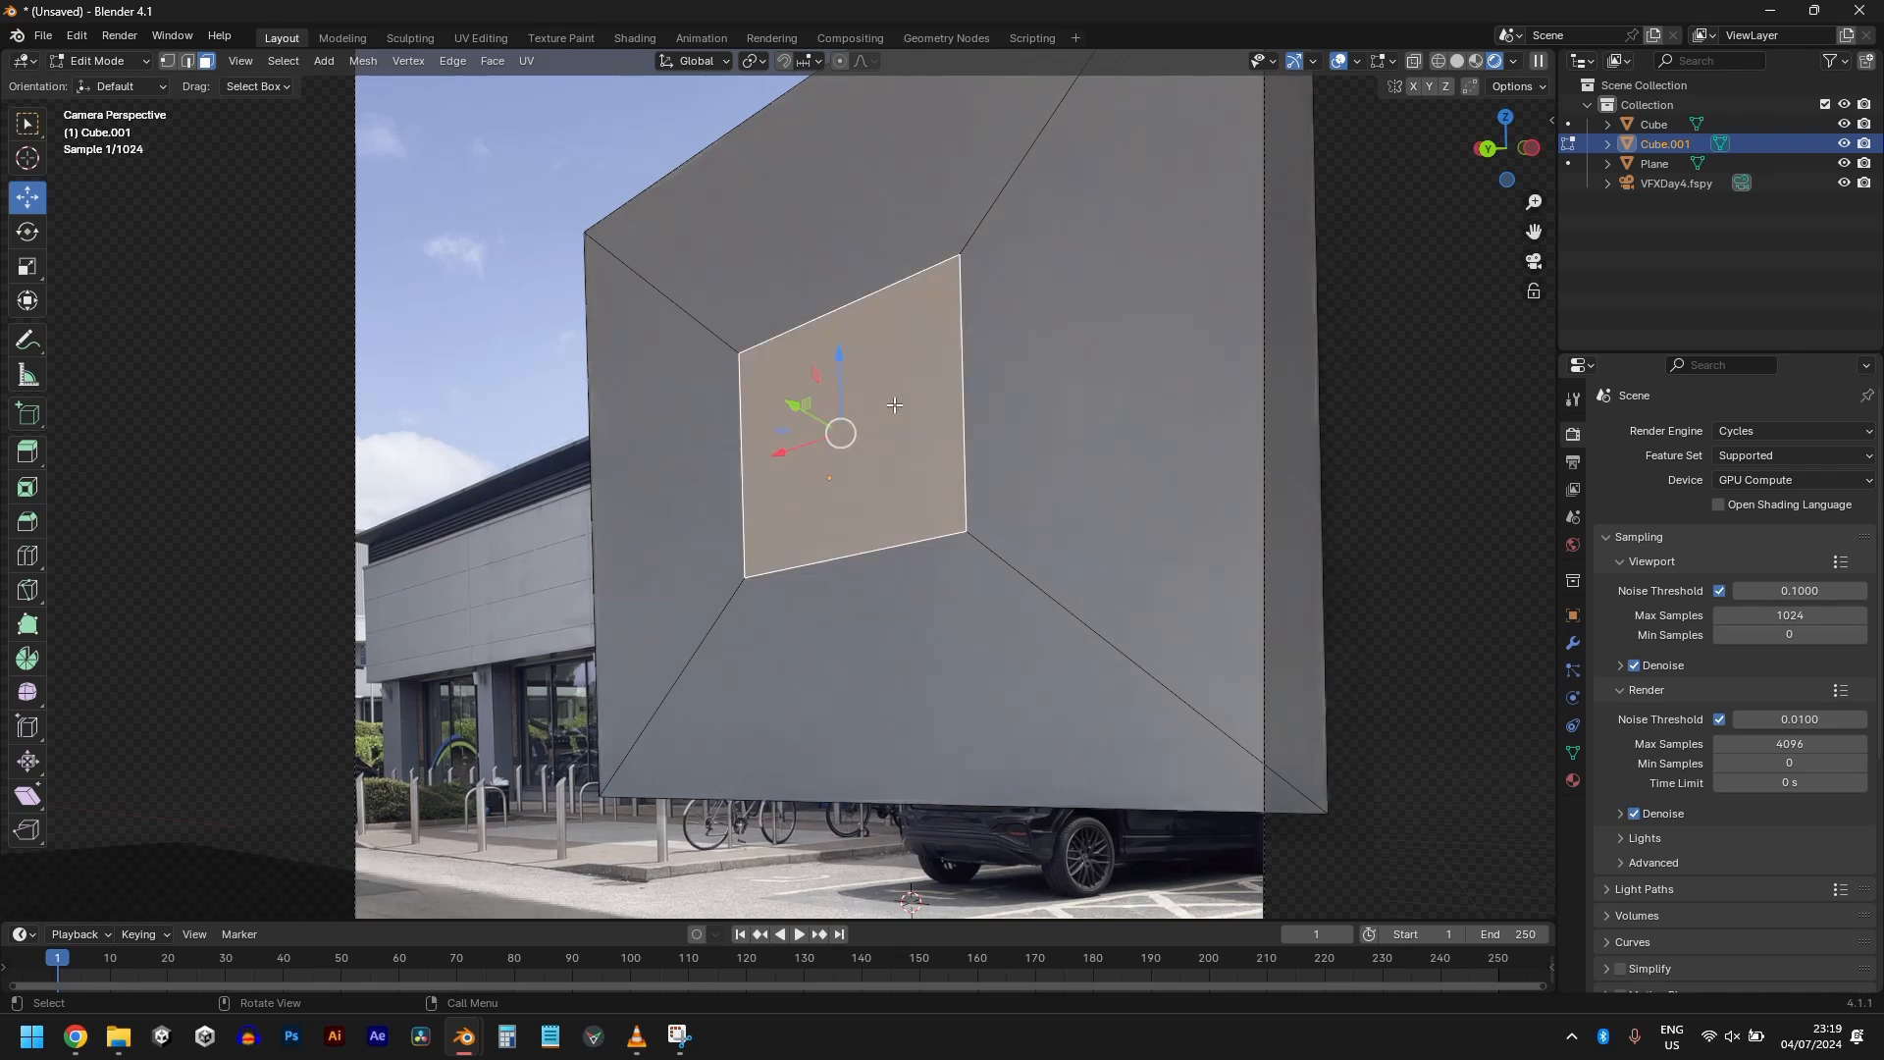
key(shift+d)
right_click(1012, 413)
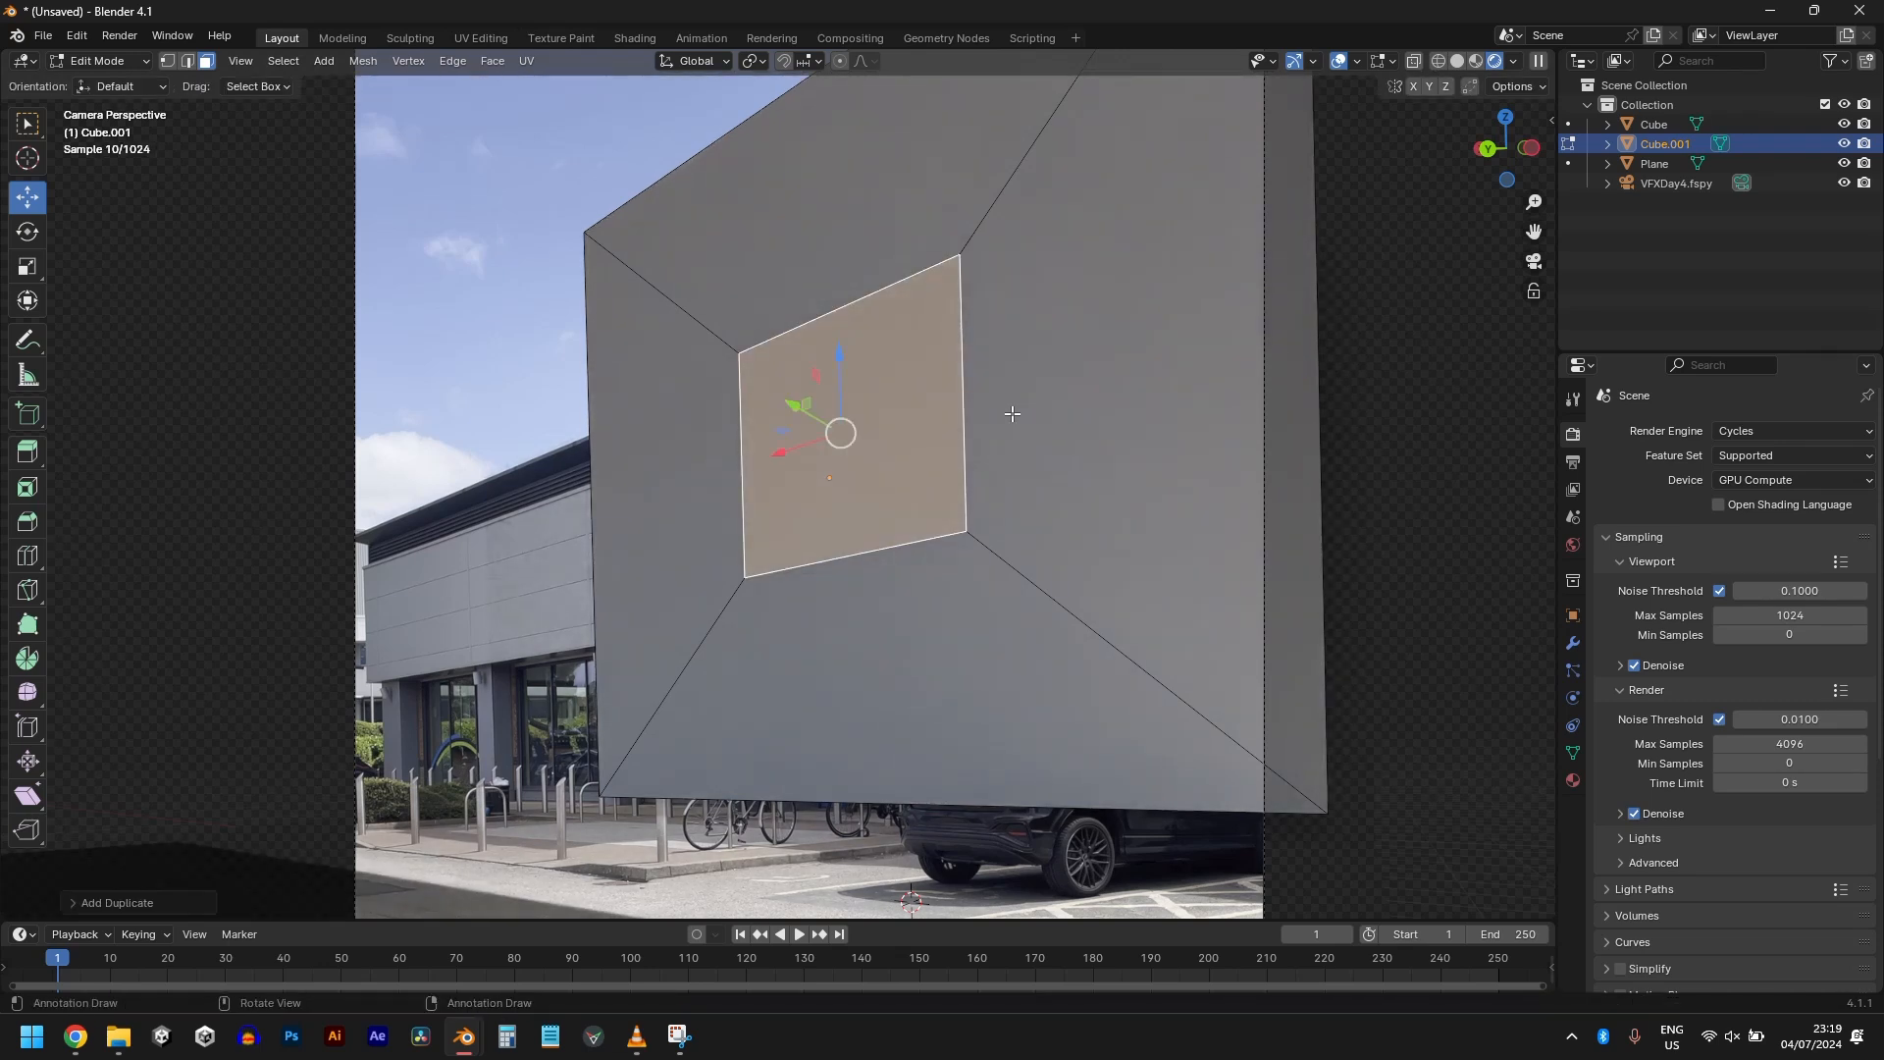
key(p)
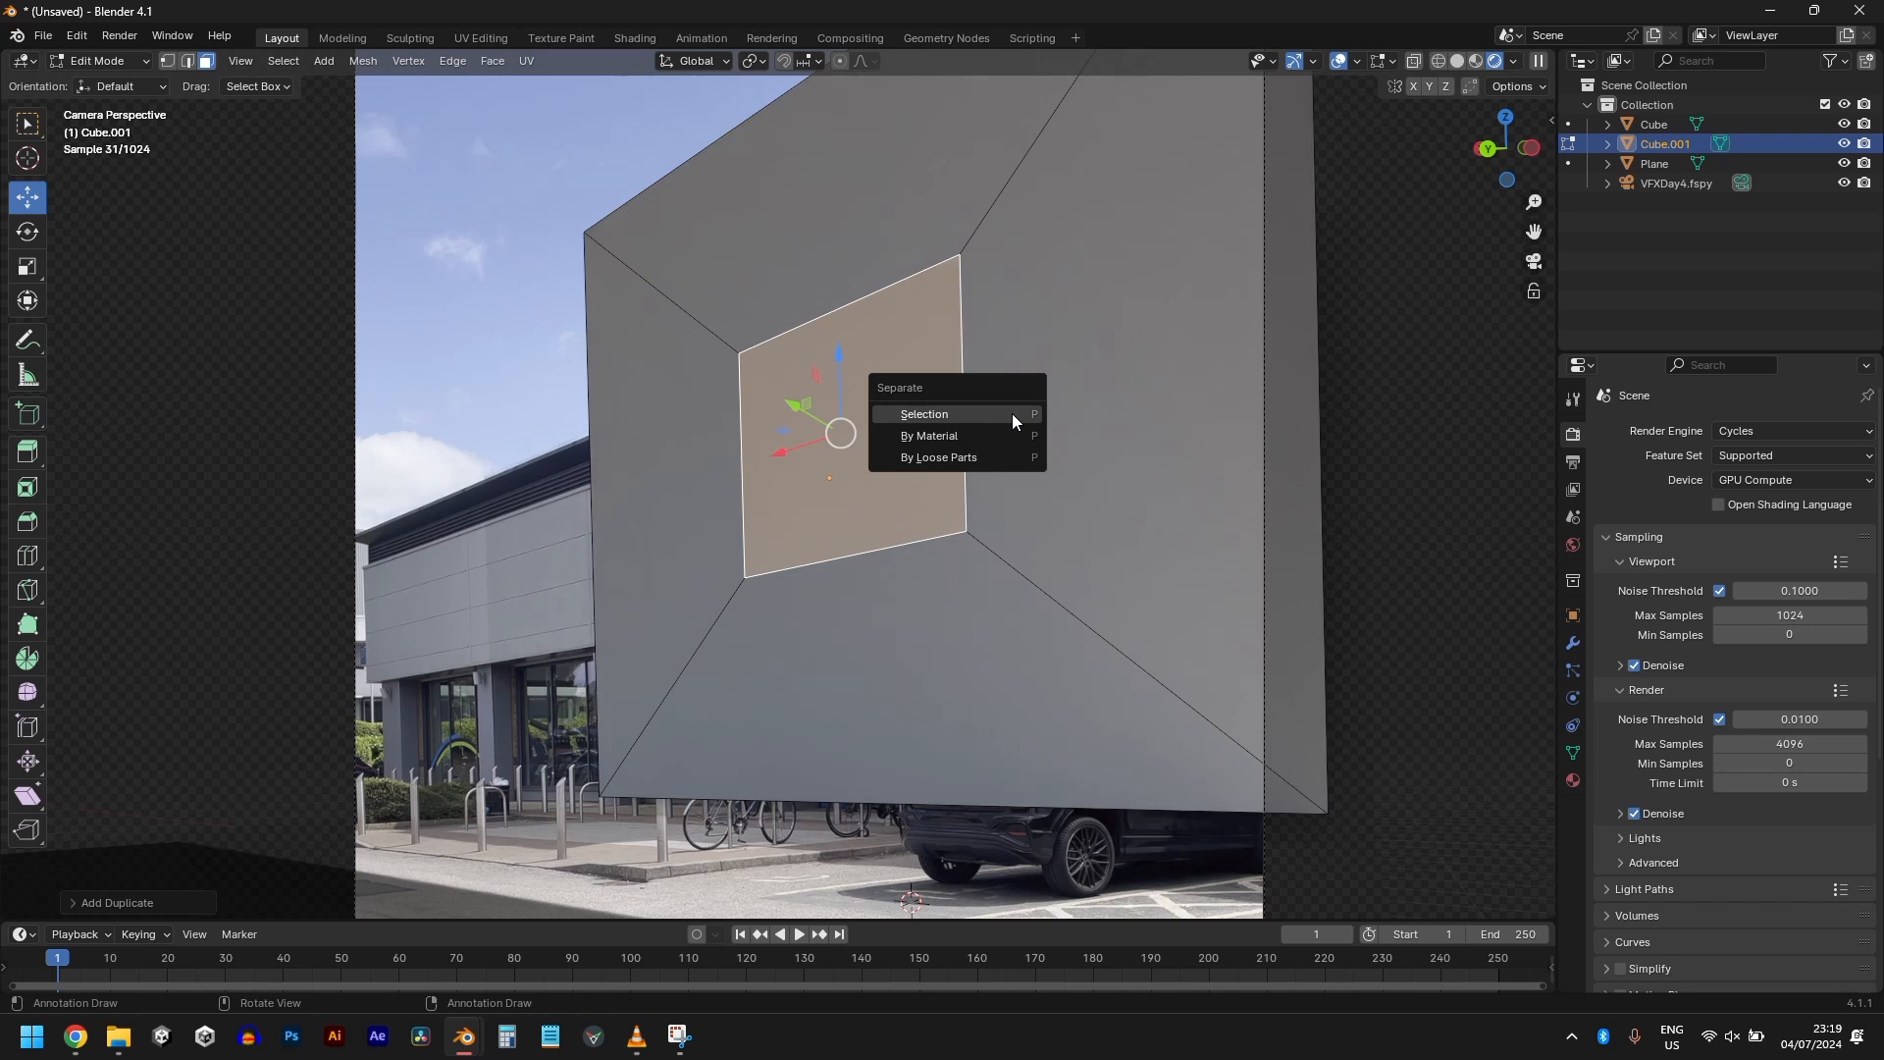
click(1011, 414)
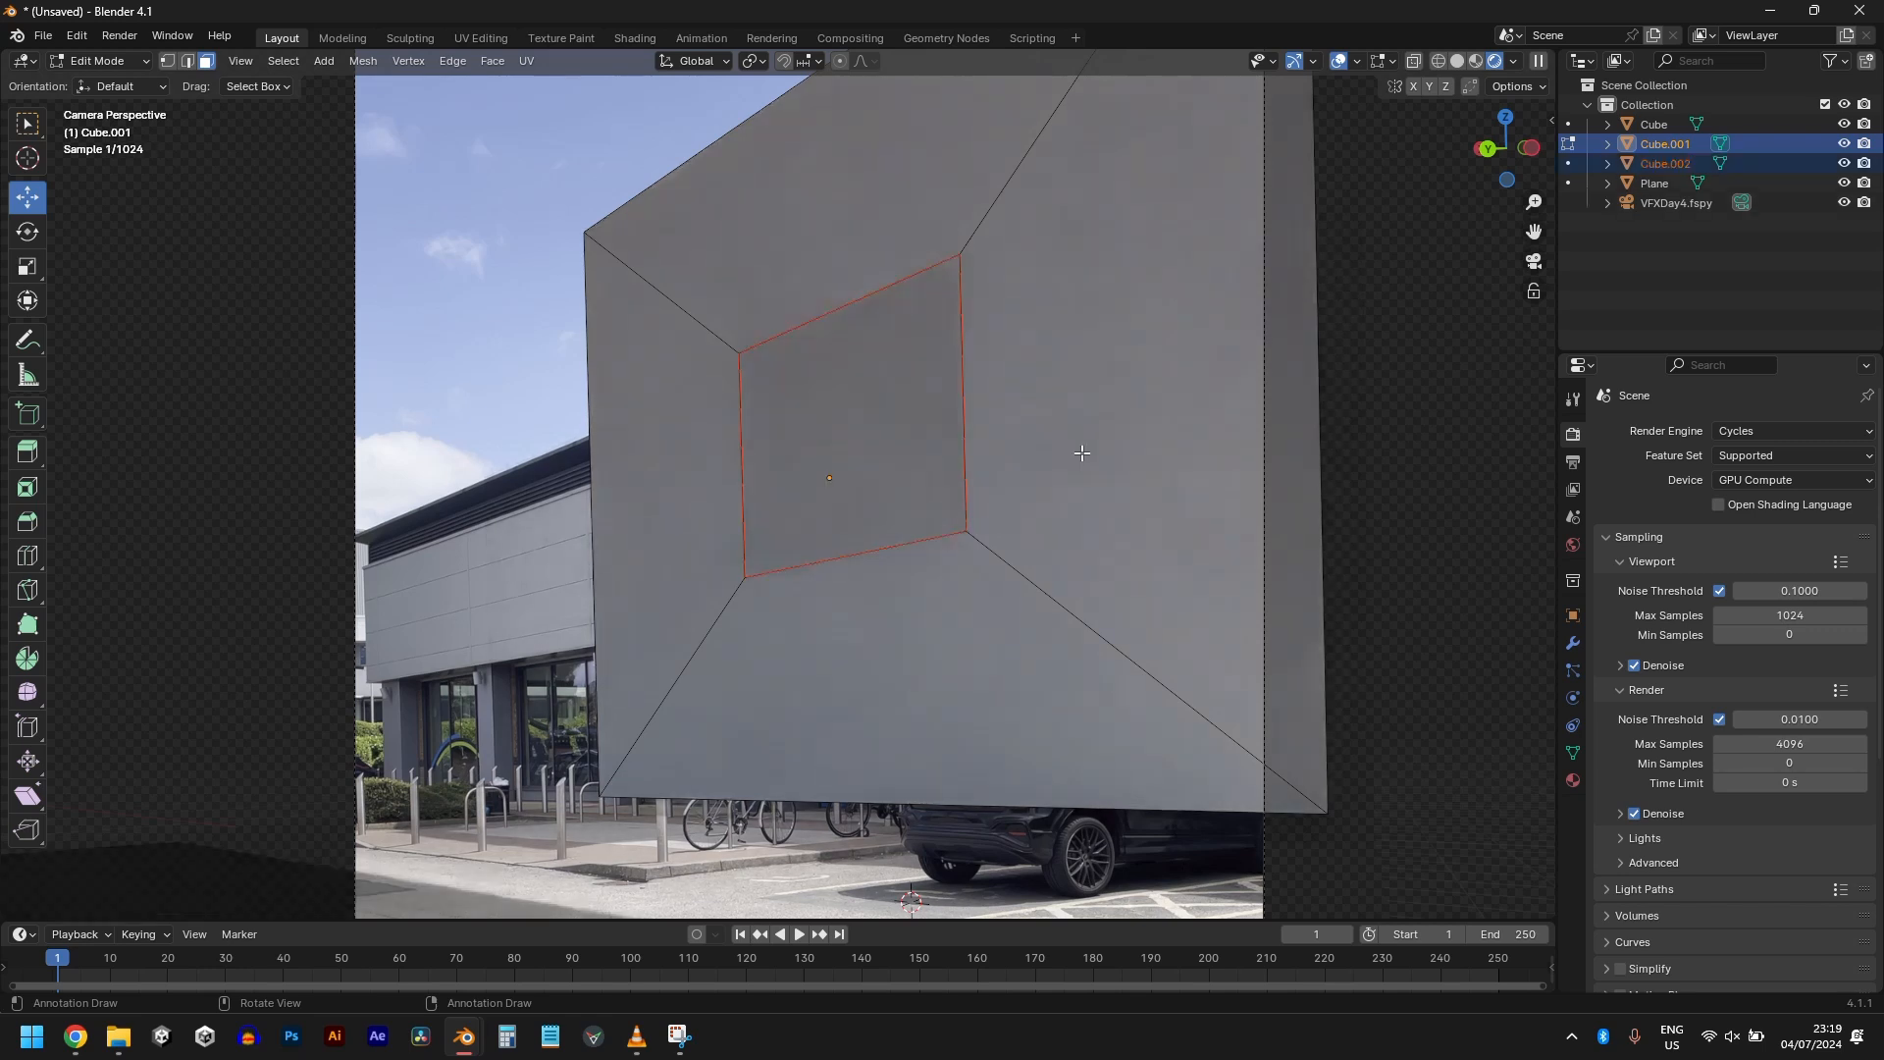
click(836, 439)
key(Tab)
Step: Test-move the separated sign face, cancel the move, and hide that object in the viewport
click(886, 434)
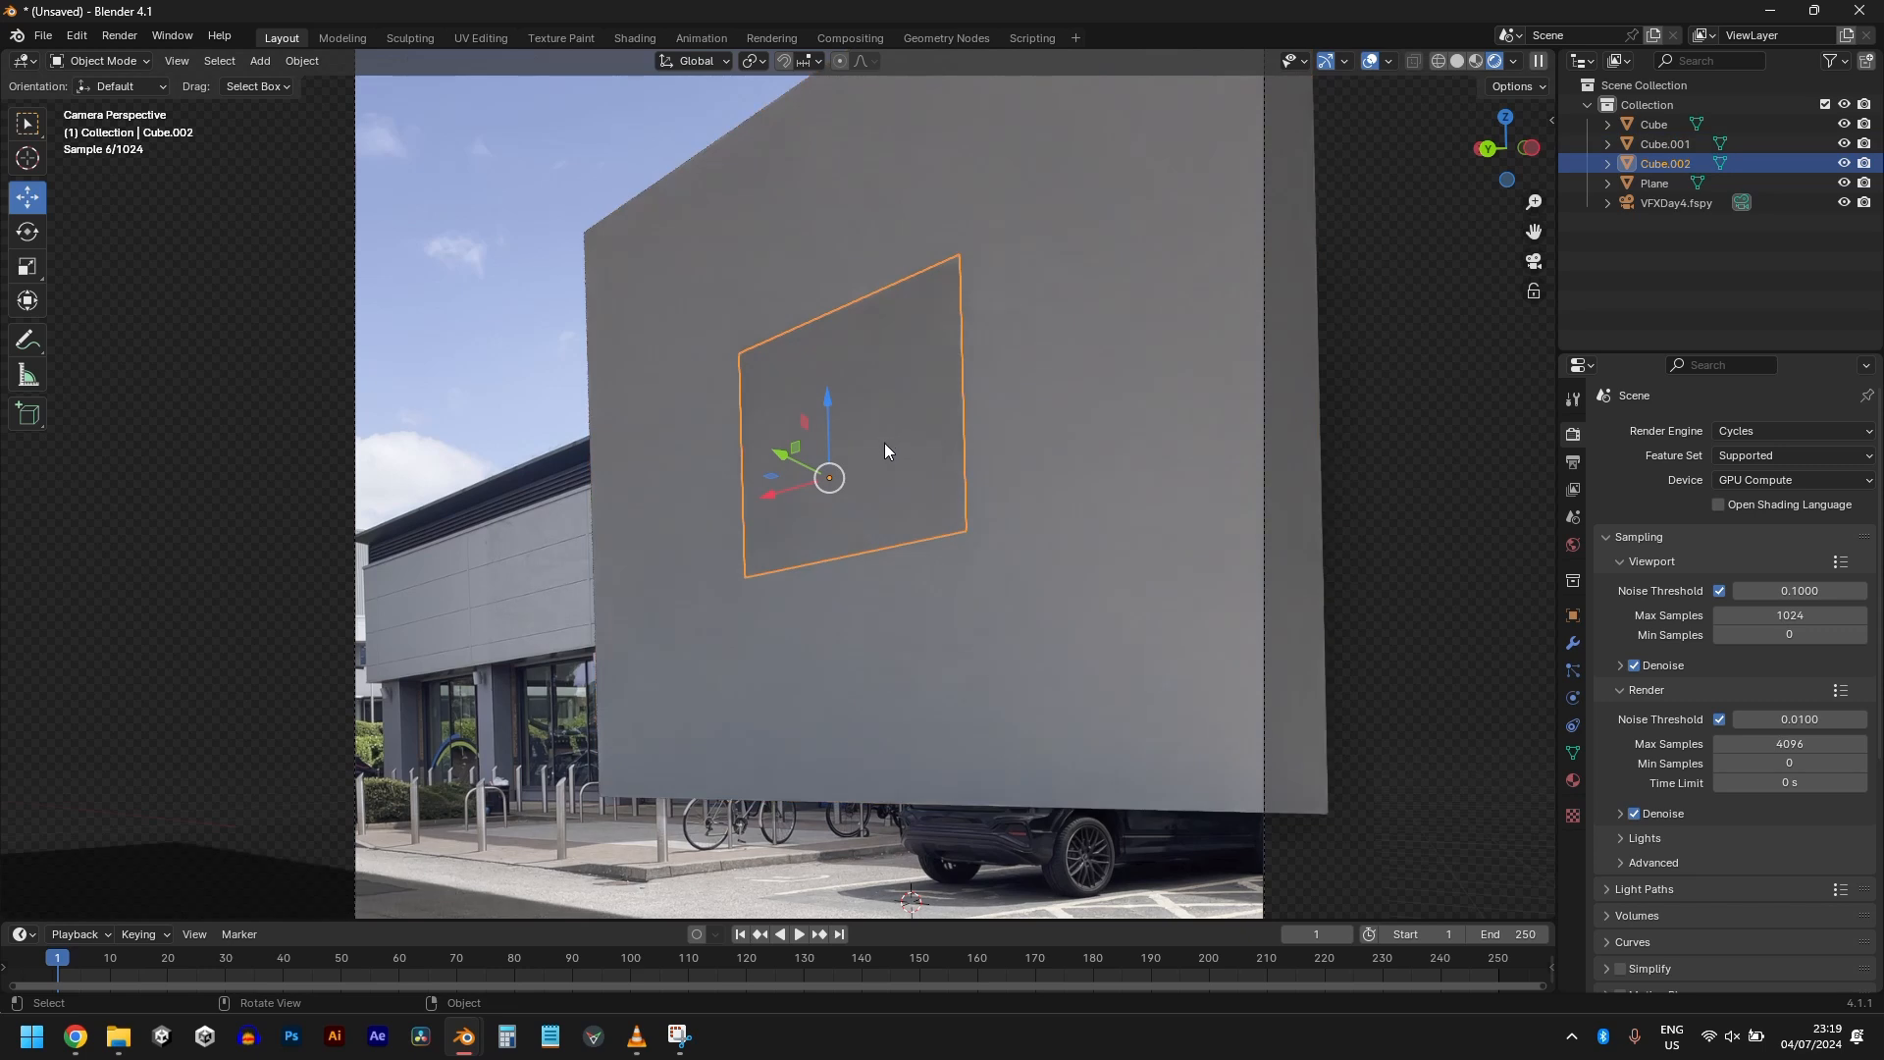
key(g)
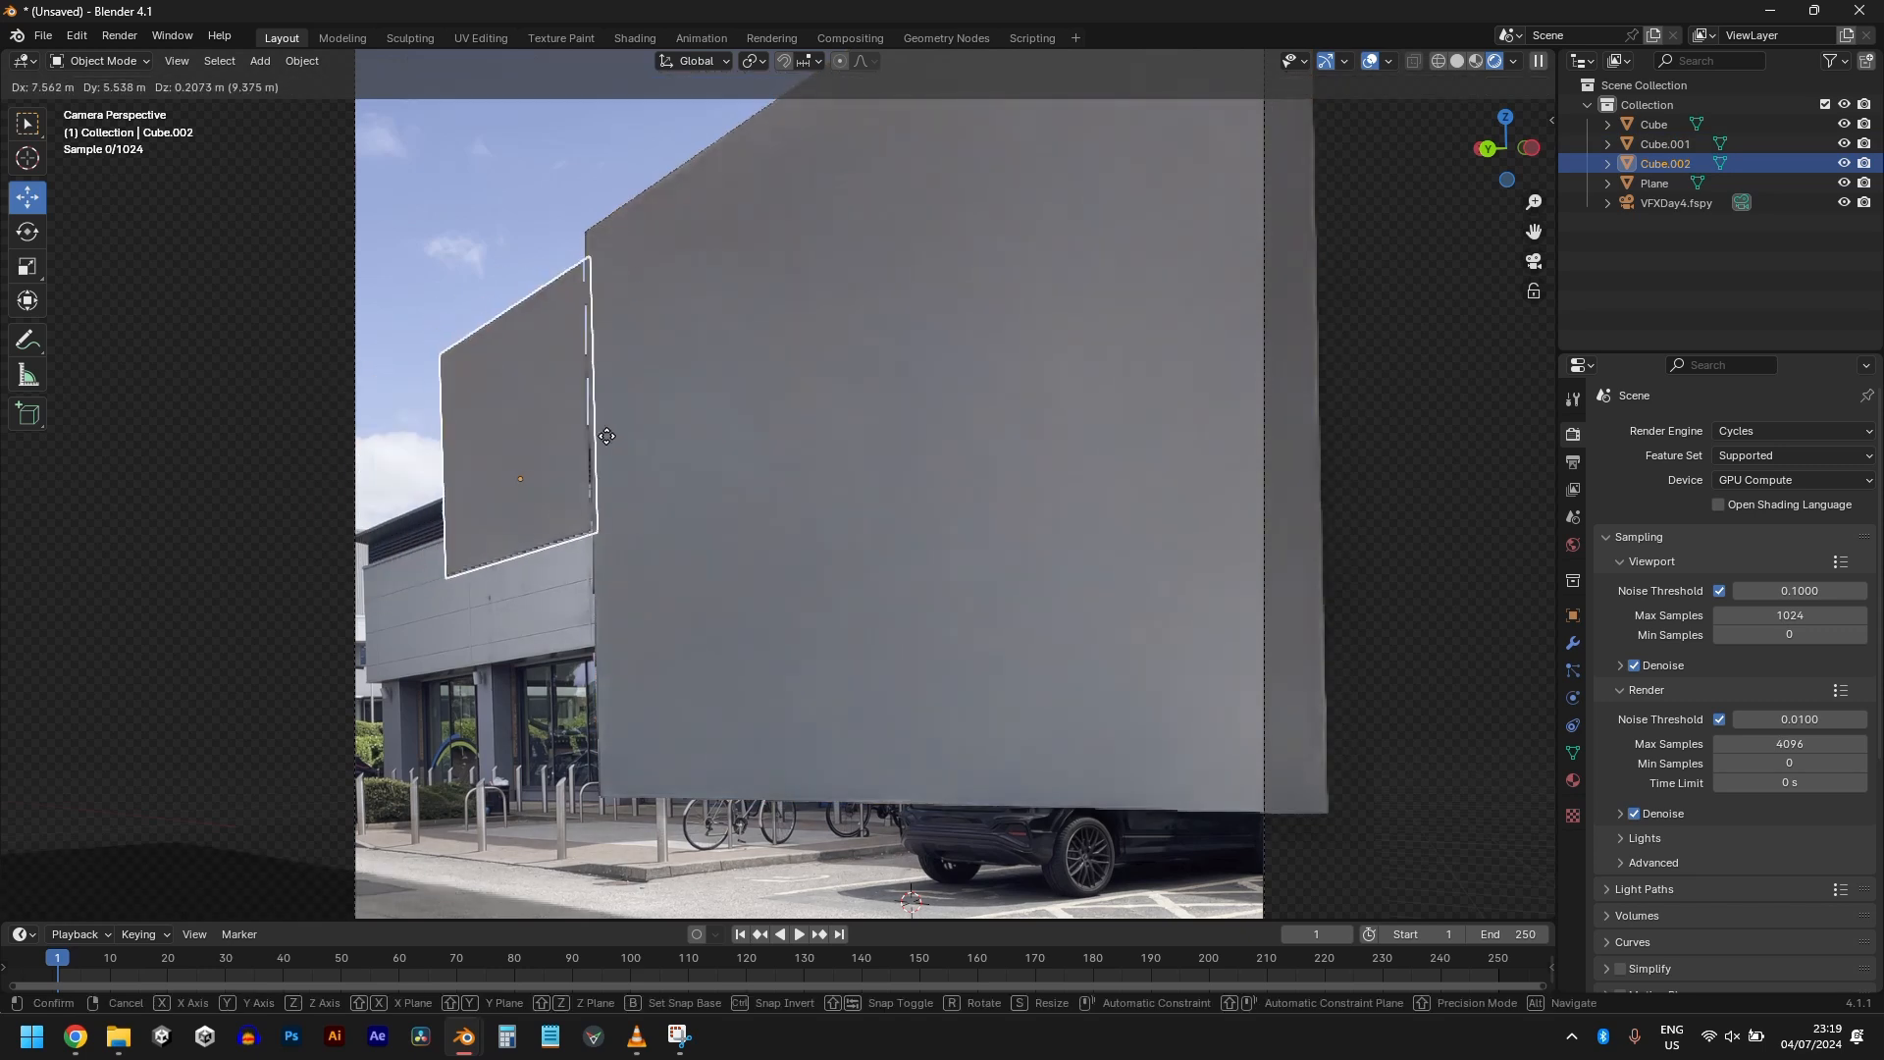
right_click(774, 441)
click(1844, 164)
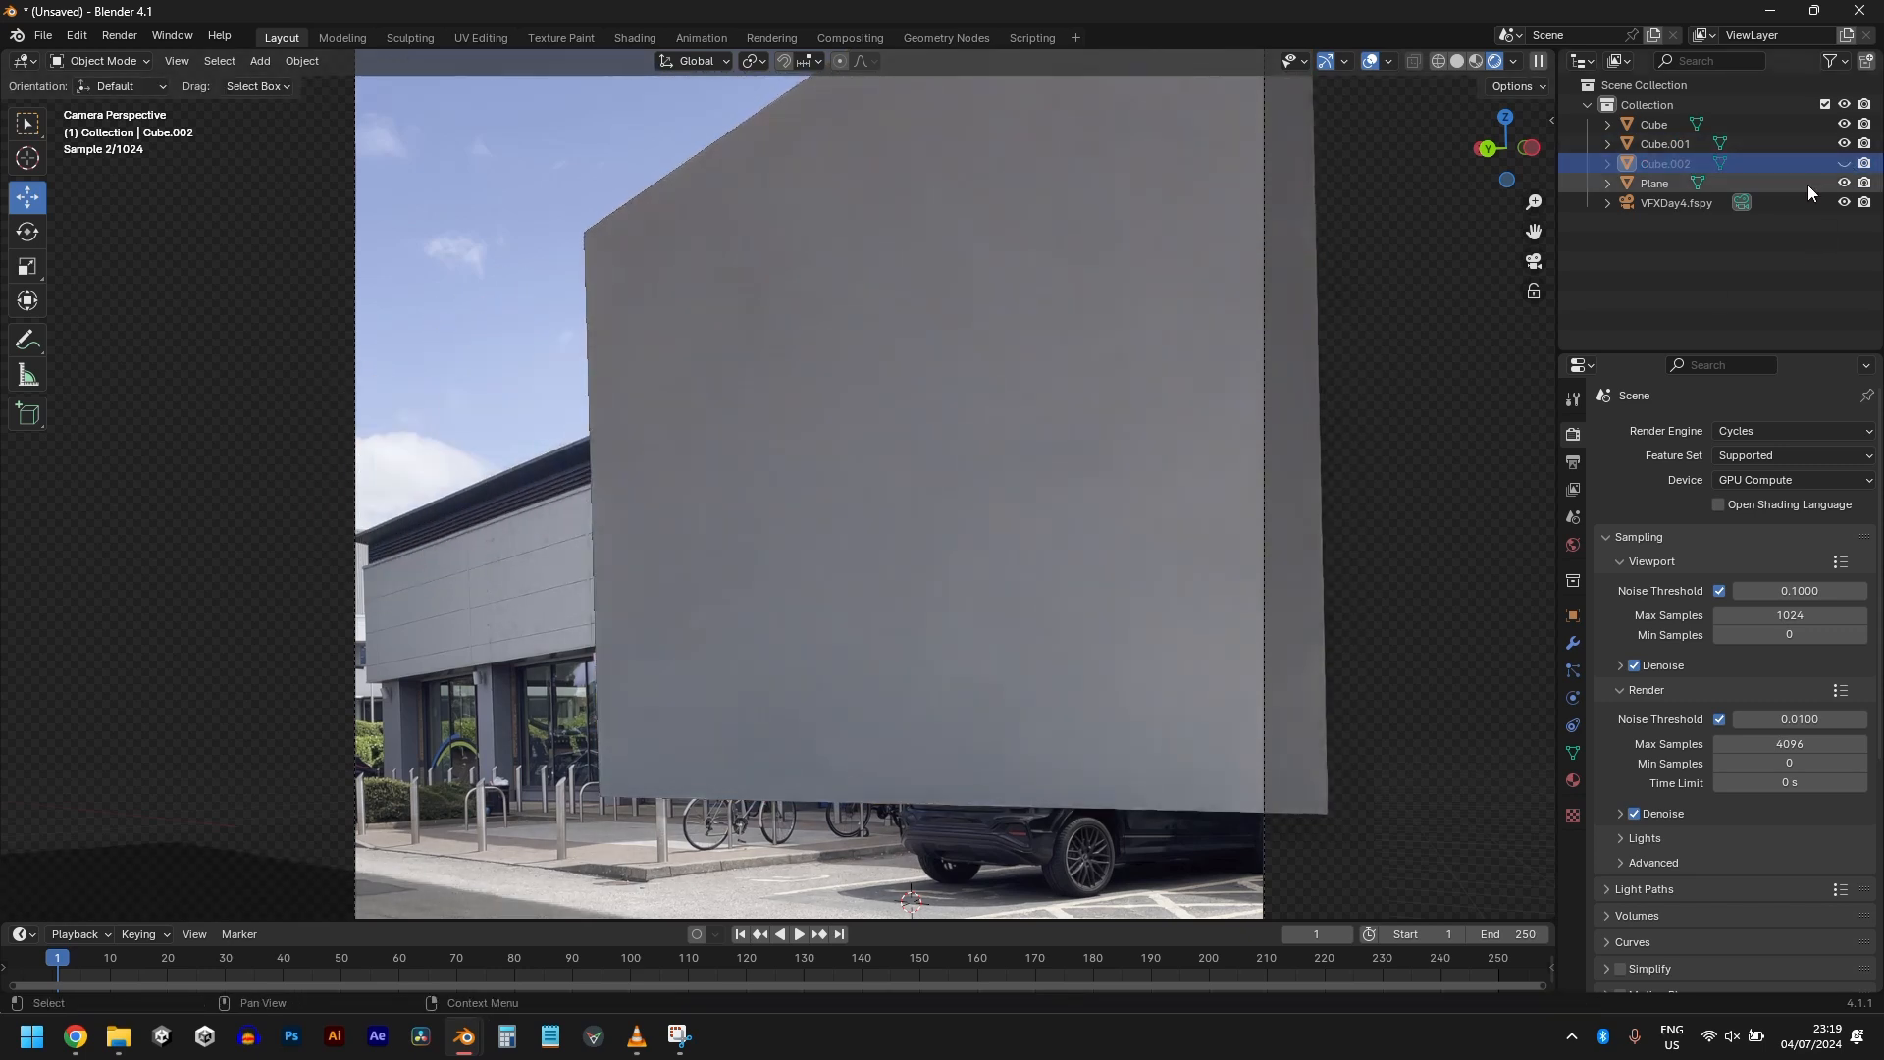
Step: Delete the central face of the enlarged wall piece to open a hole at the sign, and leave Edit Mode
click(847, 411)
key(Tab)
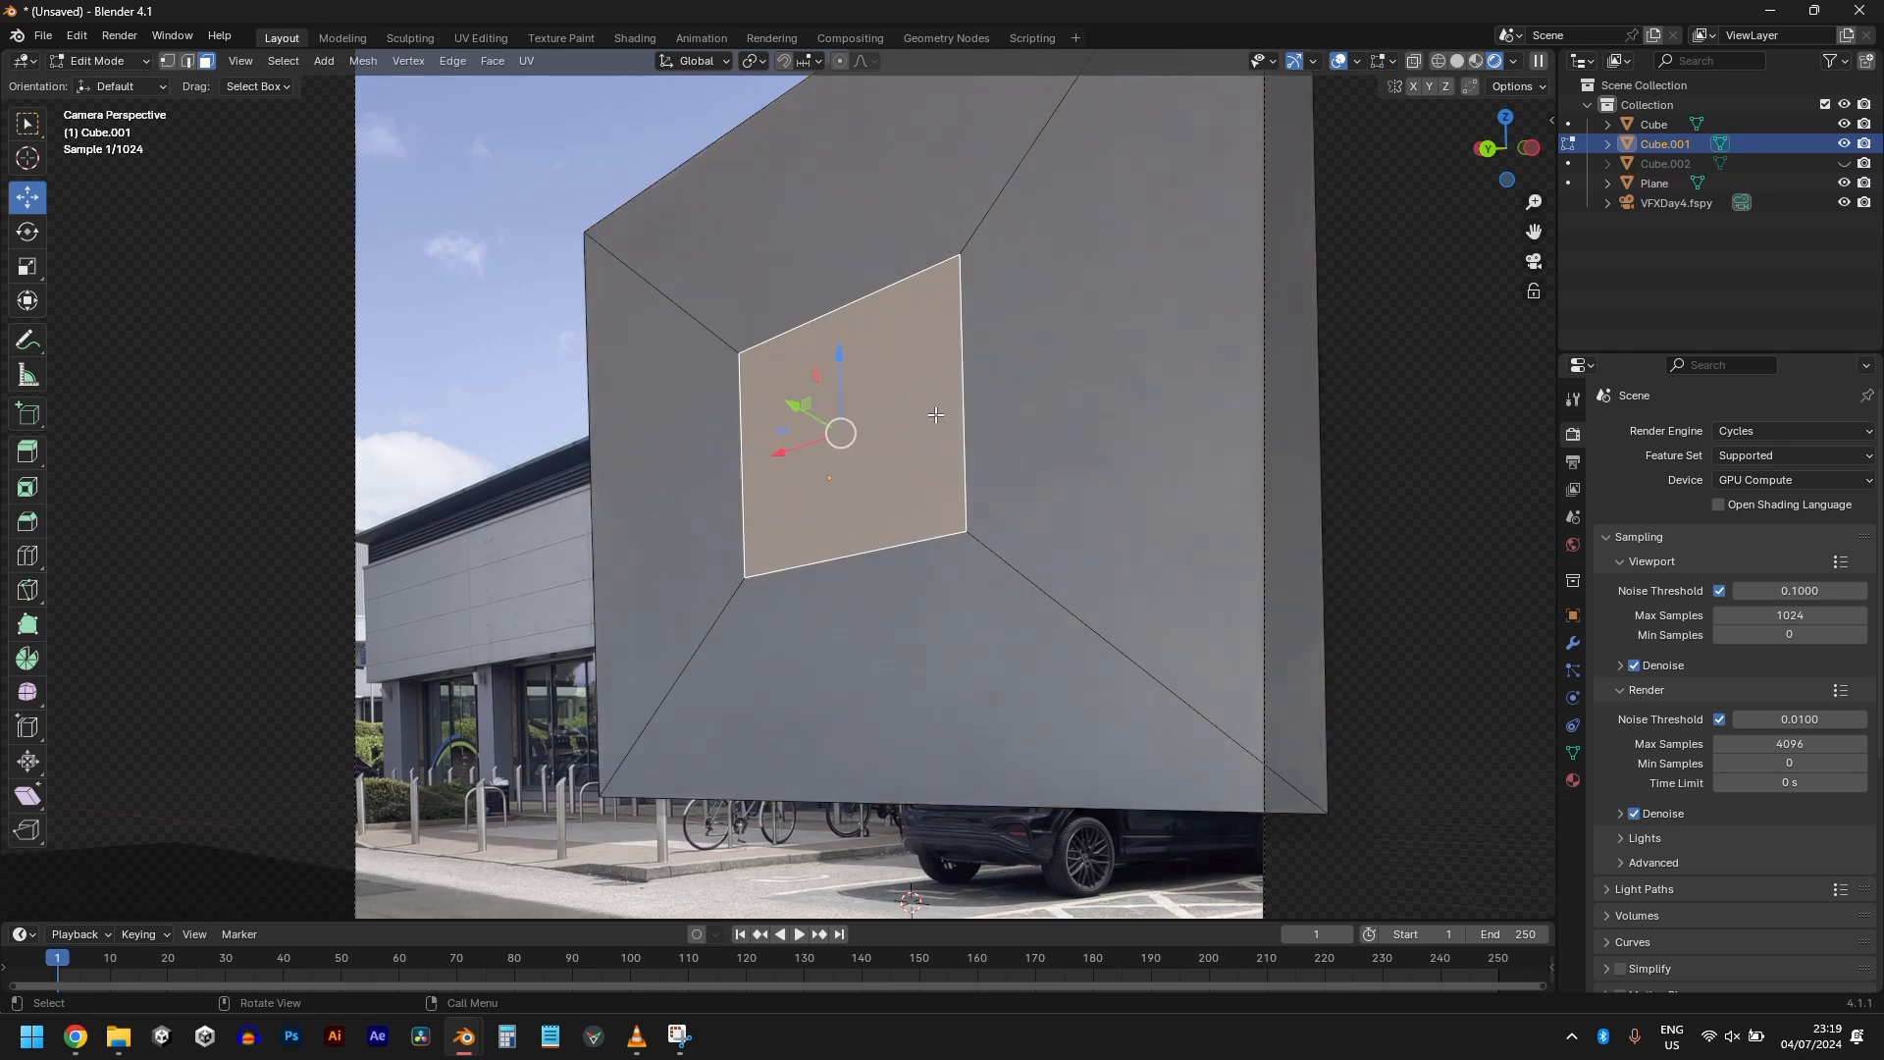
key(x)
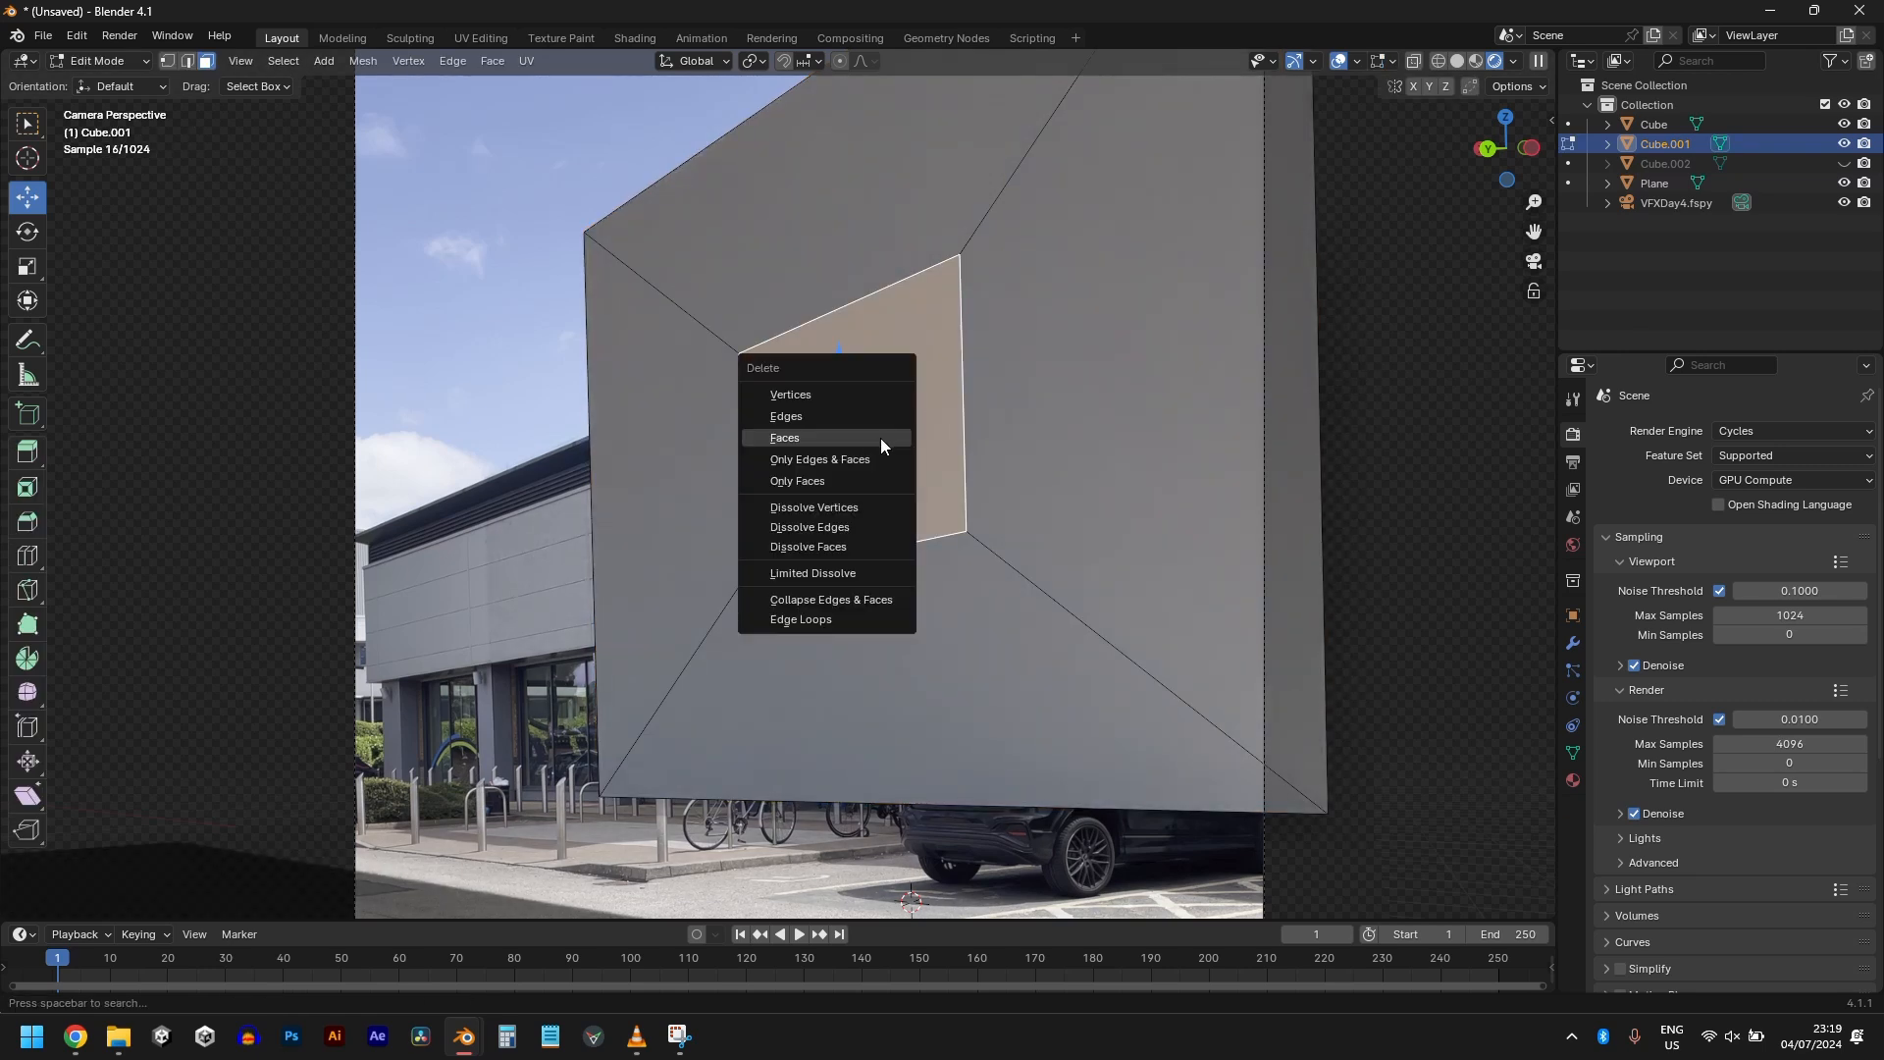
click(809, 437)
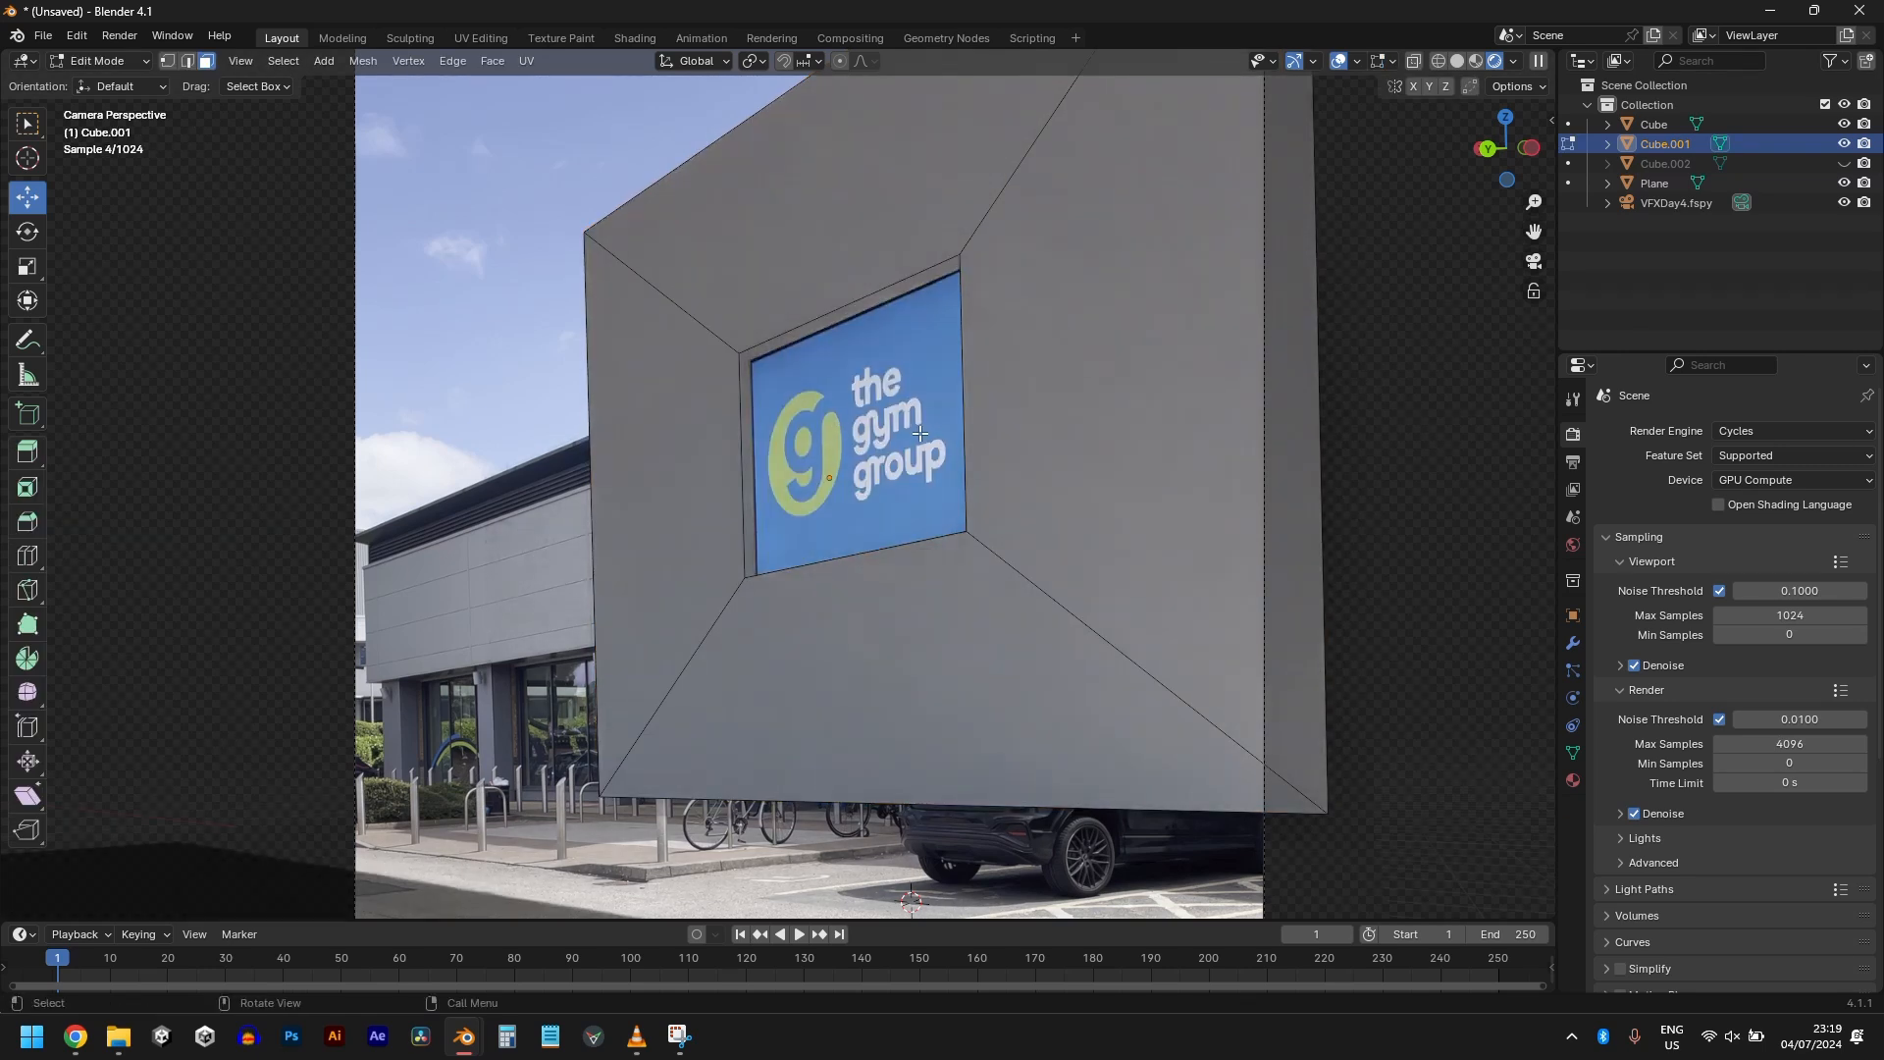
key(Tab)
scroll(907, 488, down, 2)
scroll(909, 488, up, 1)
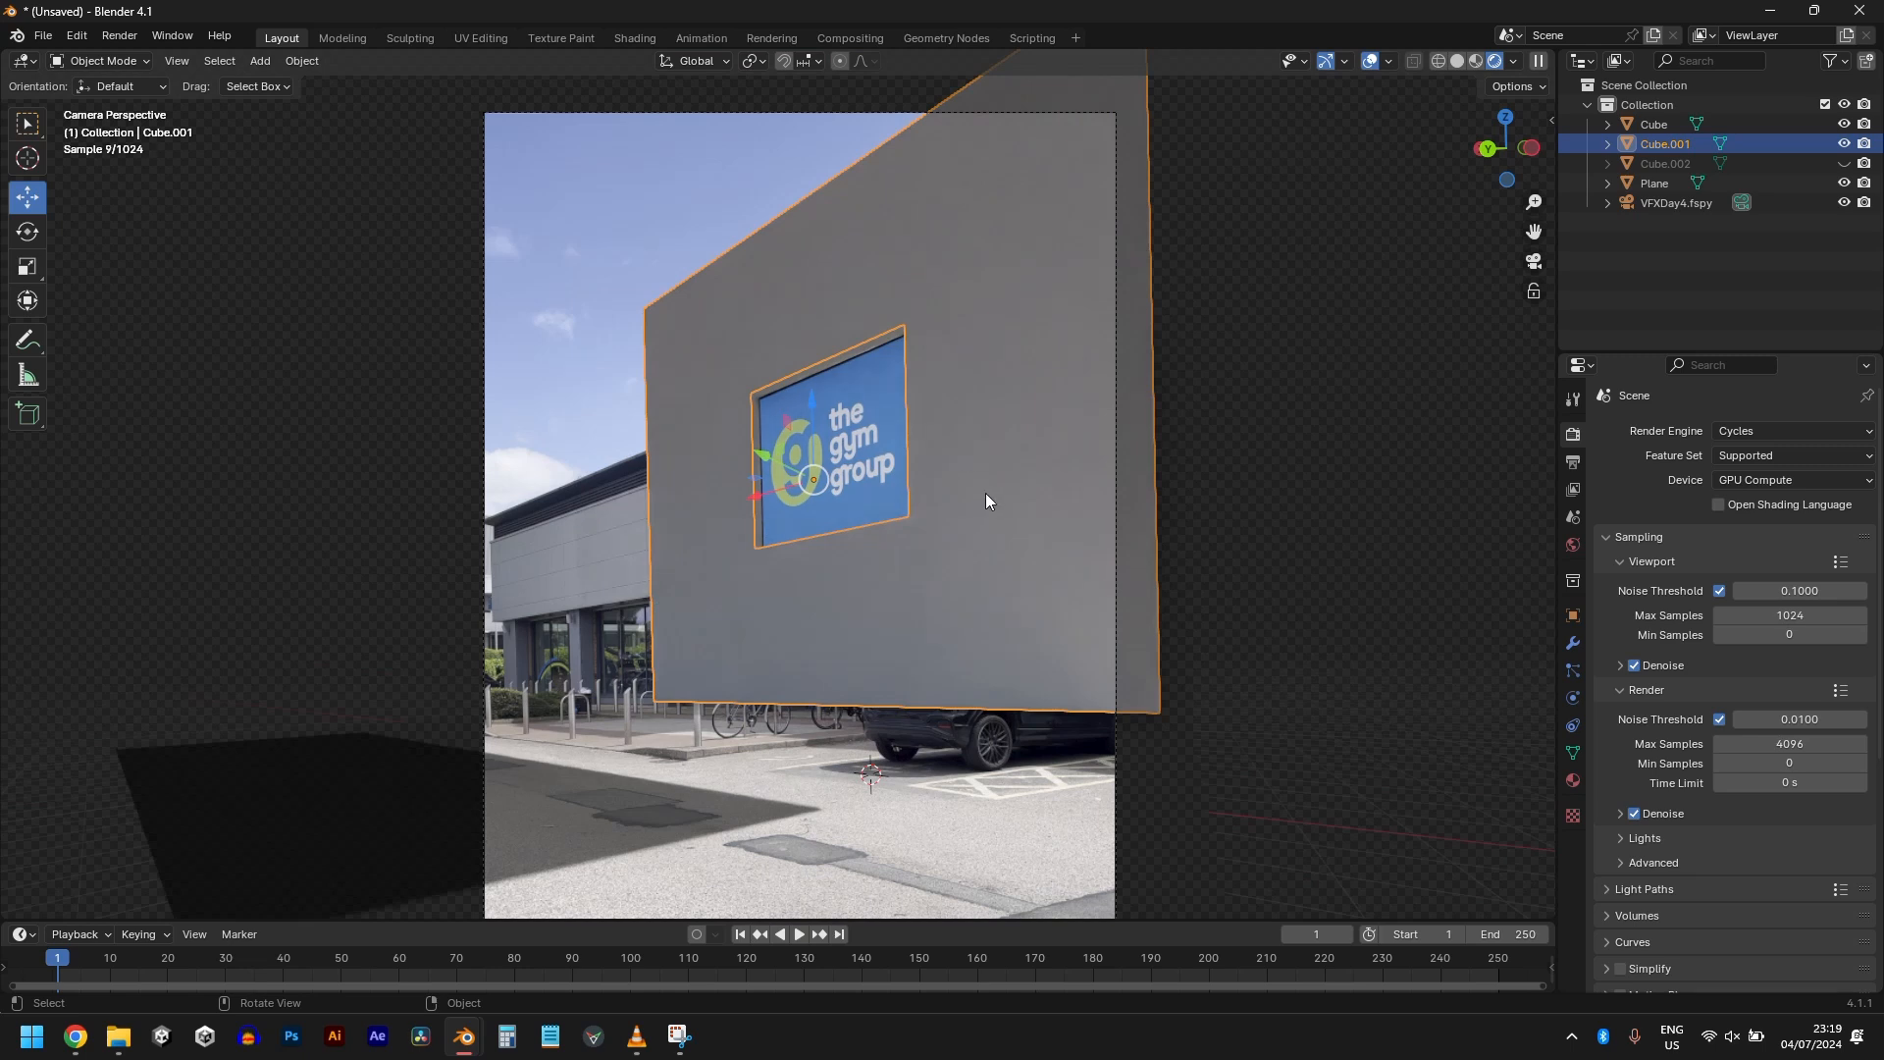
Step: Enable Shadow Catcher in the visibility settings of the wall piece around the sign, and deselect it
click(635, 263)
click(755, 341)
click(1573, 615)
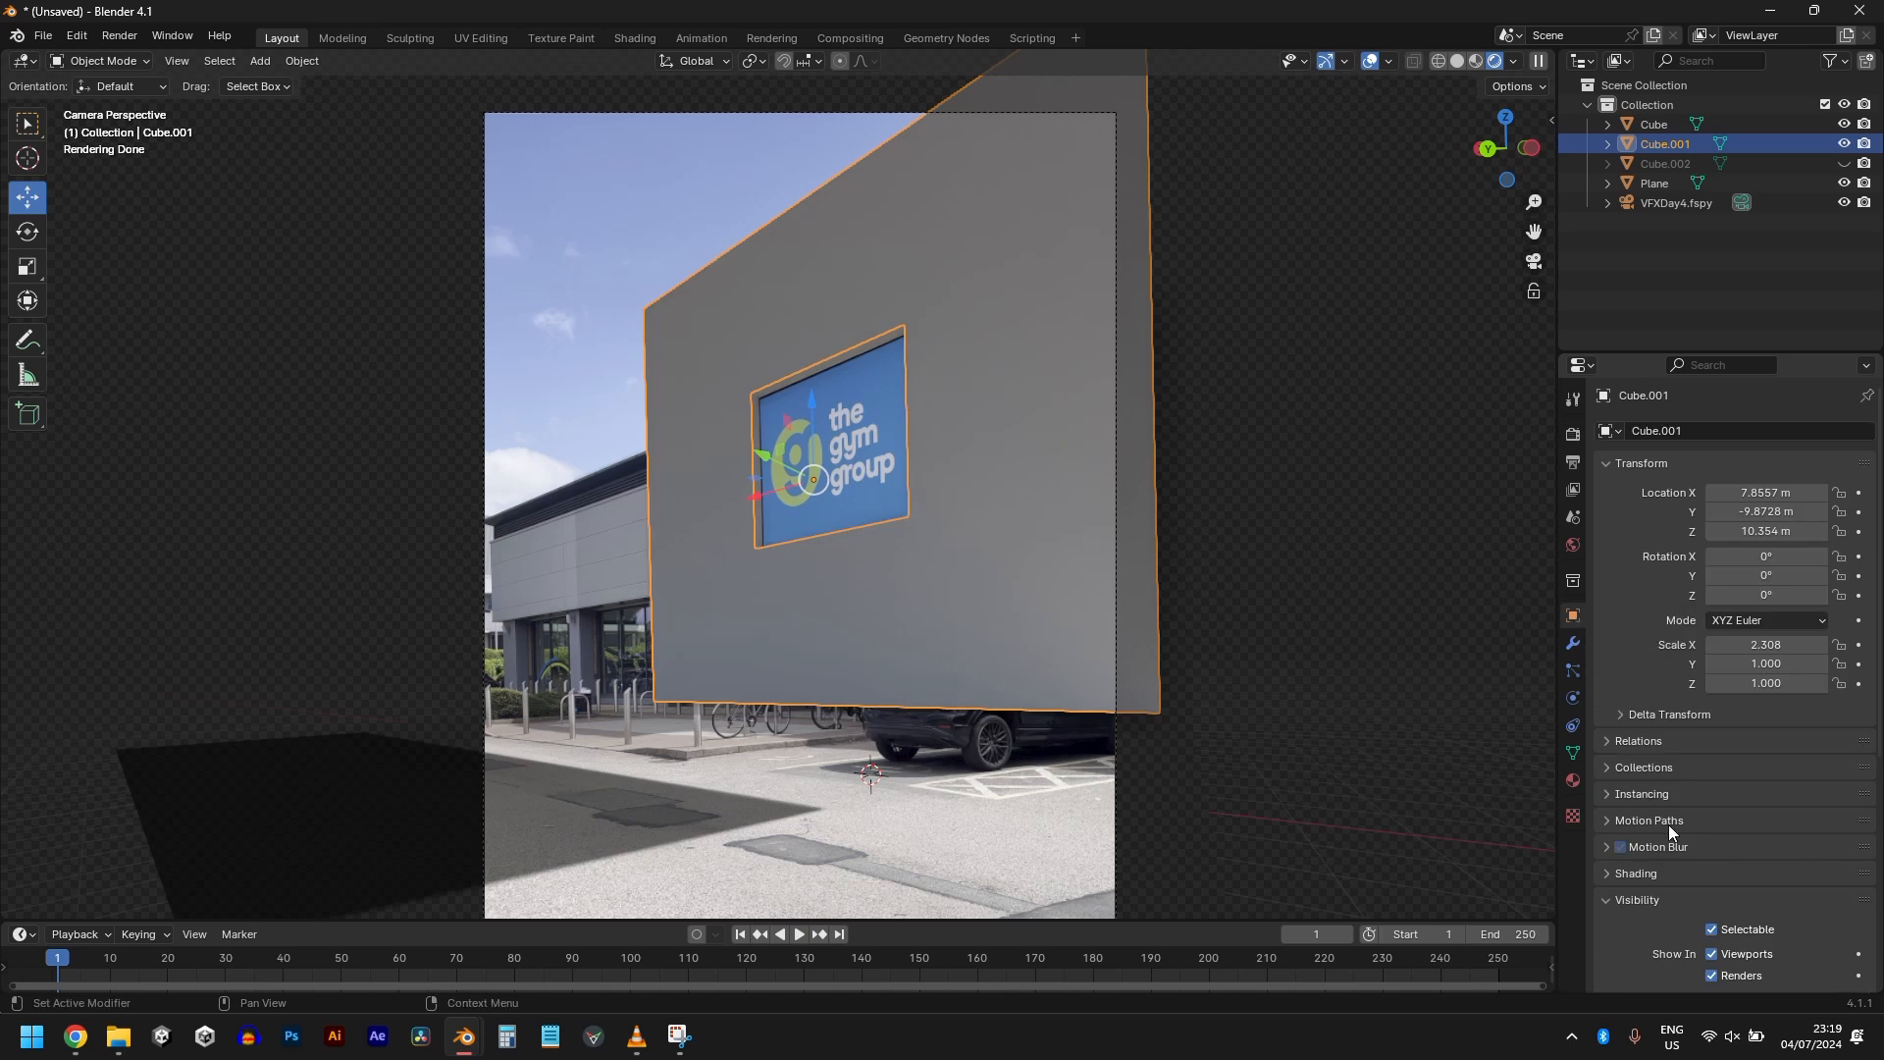
scroll(1617, 895, down, 6)
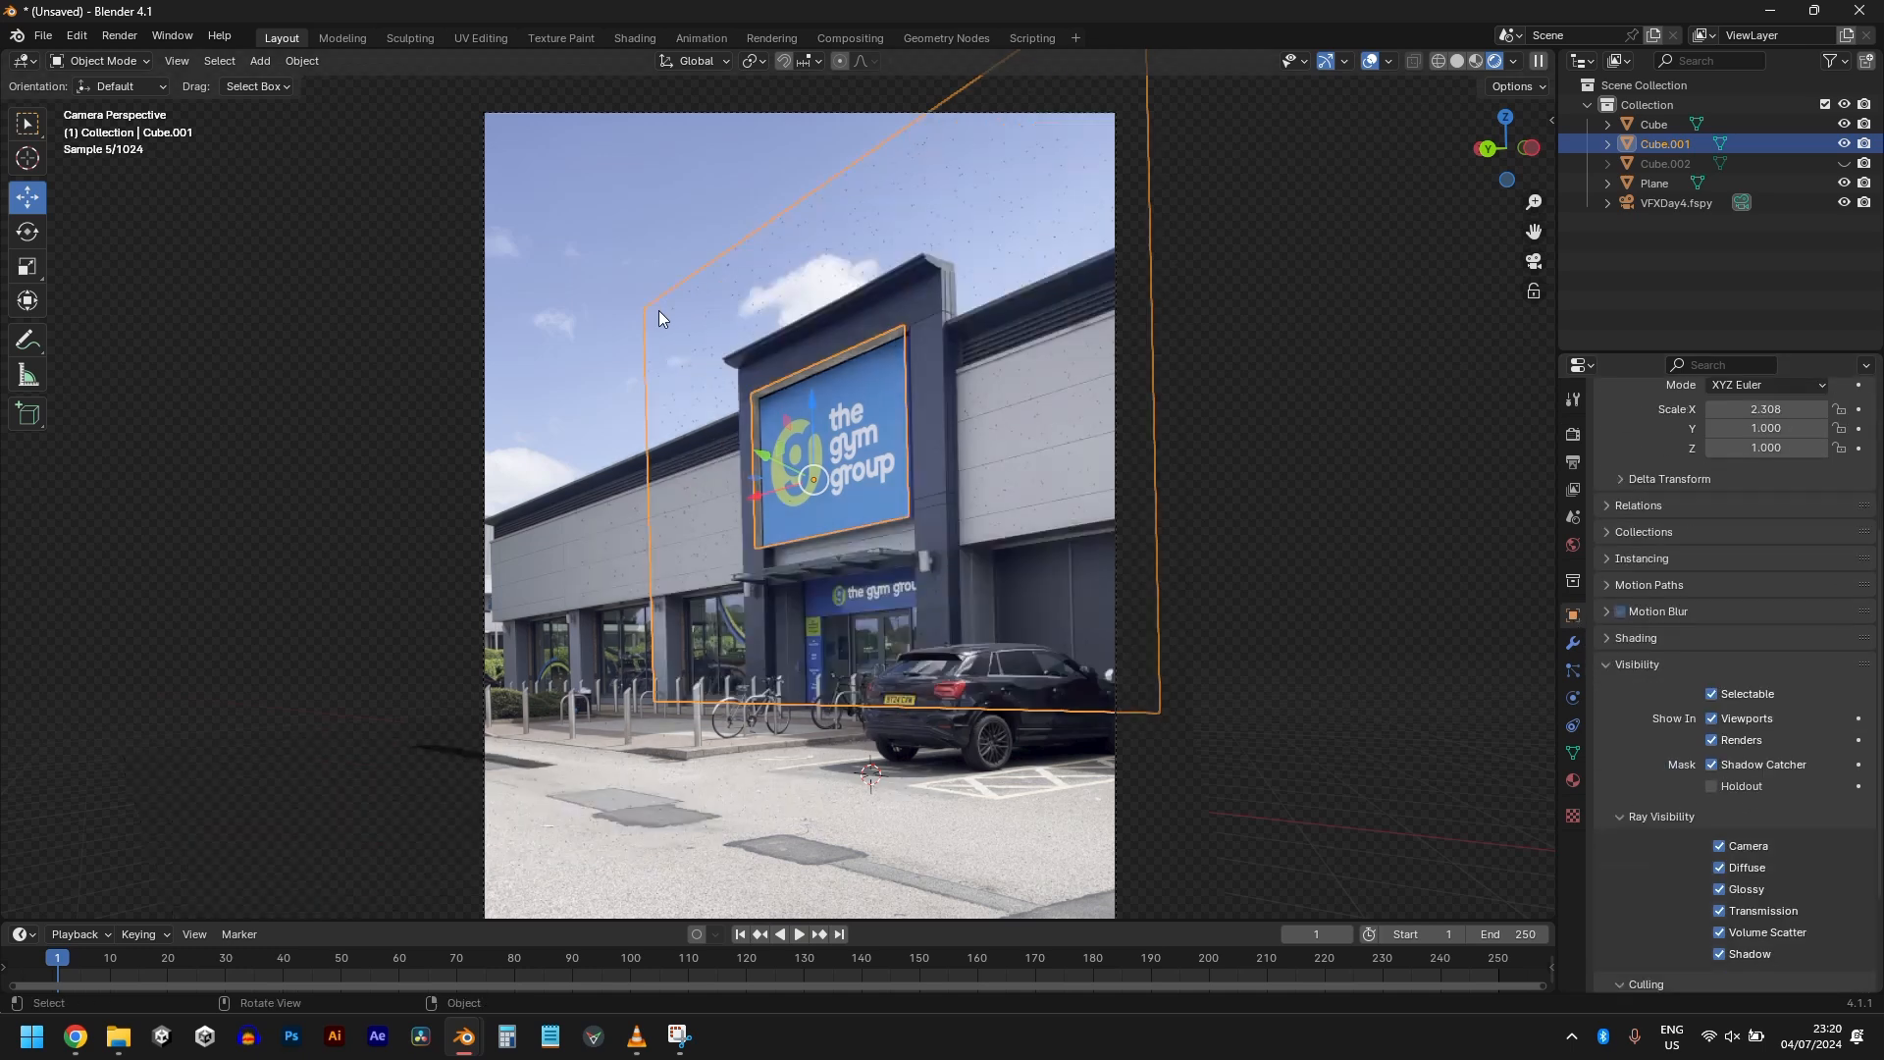
click(634, 273)
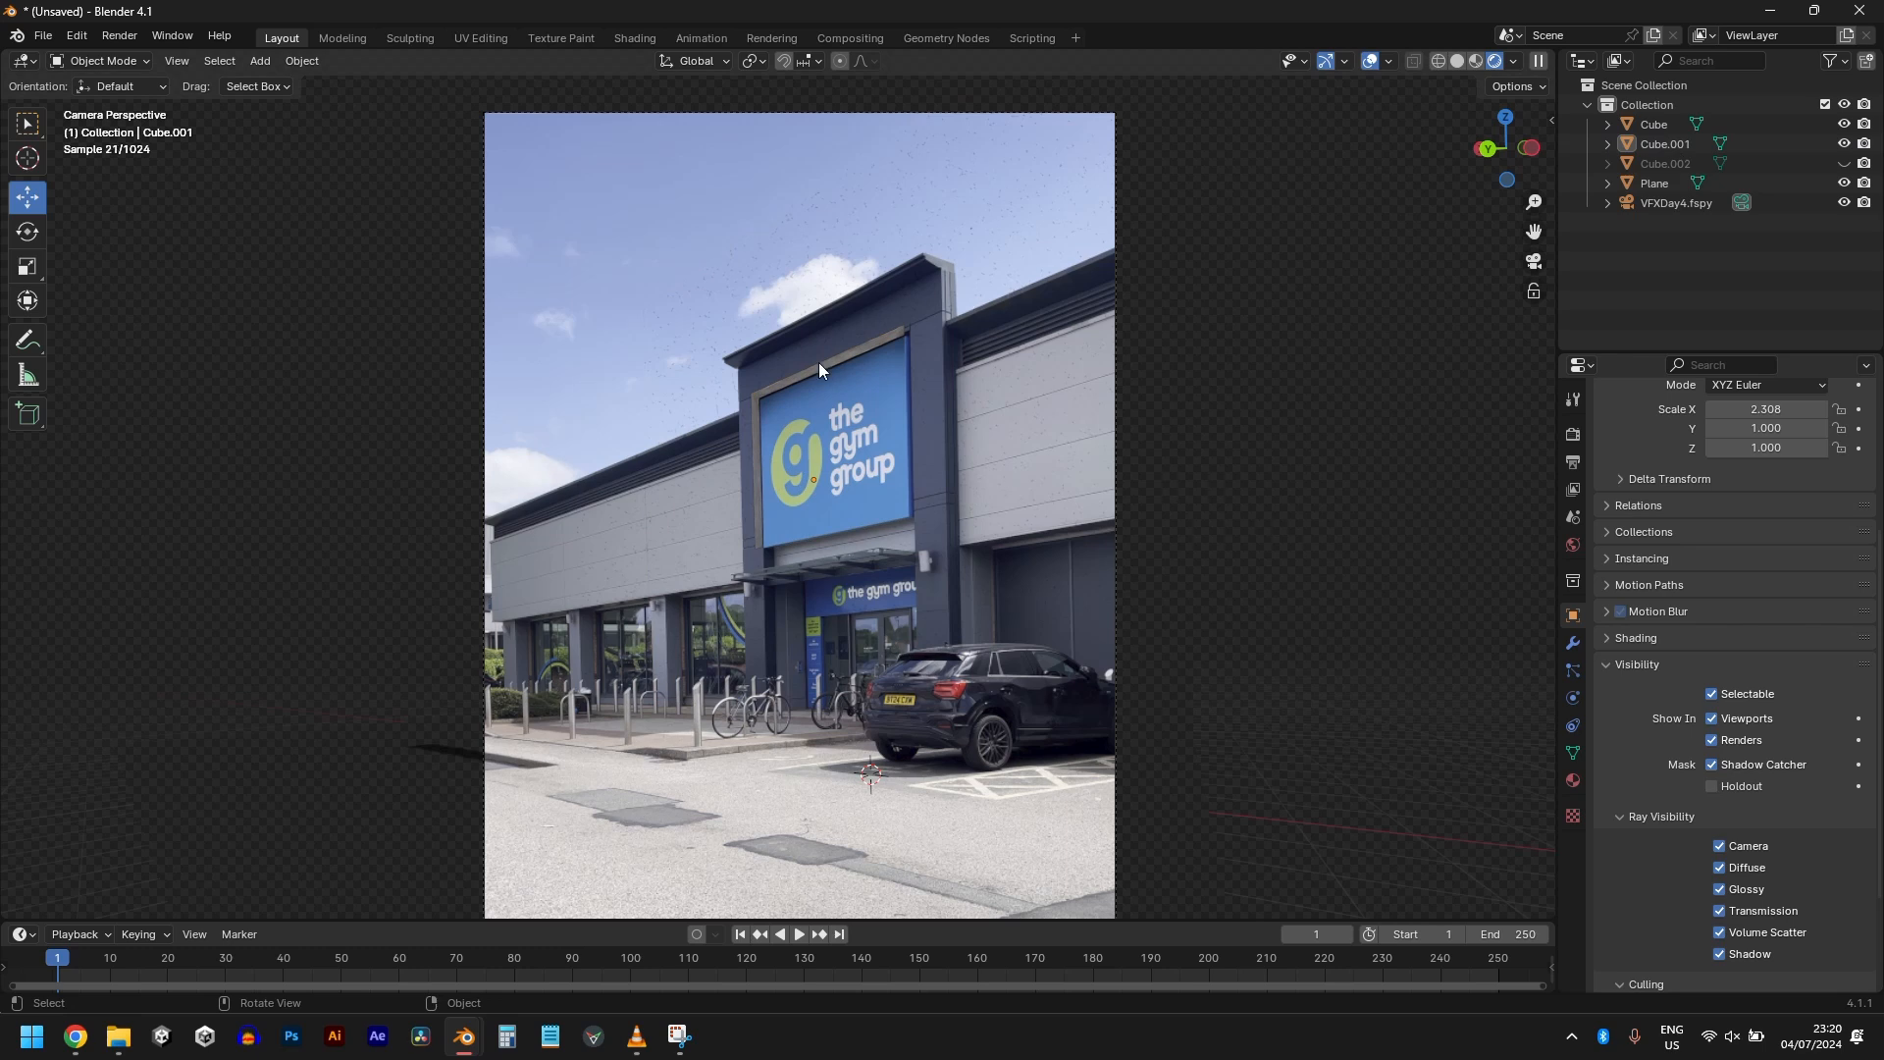
Step: Rename the recessed box behind the sign opening as Hole
scroll(820, 370, up, 6)
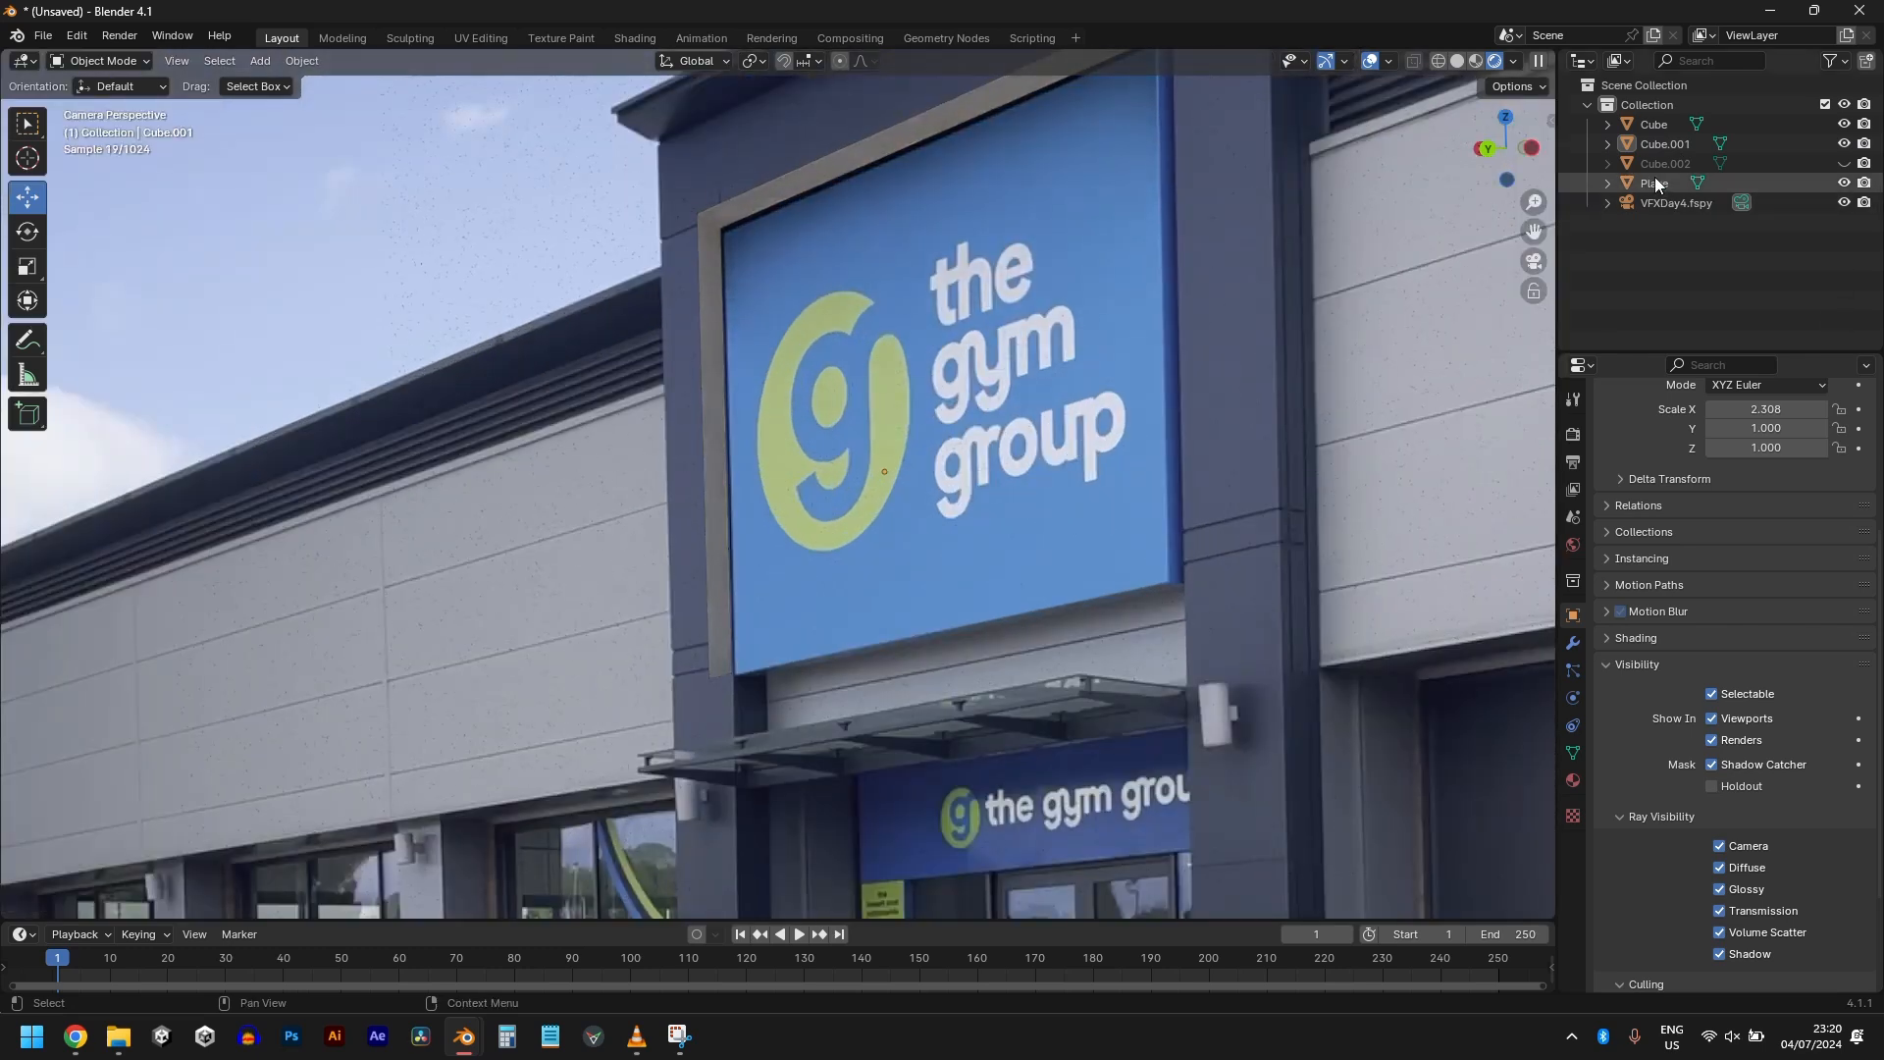
click(721, 314)
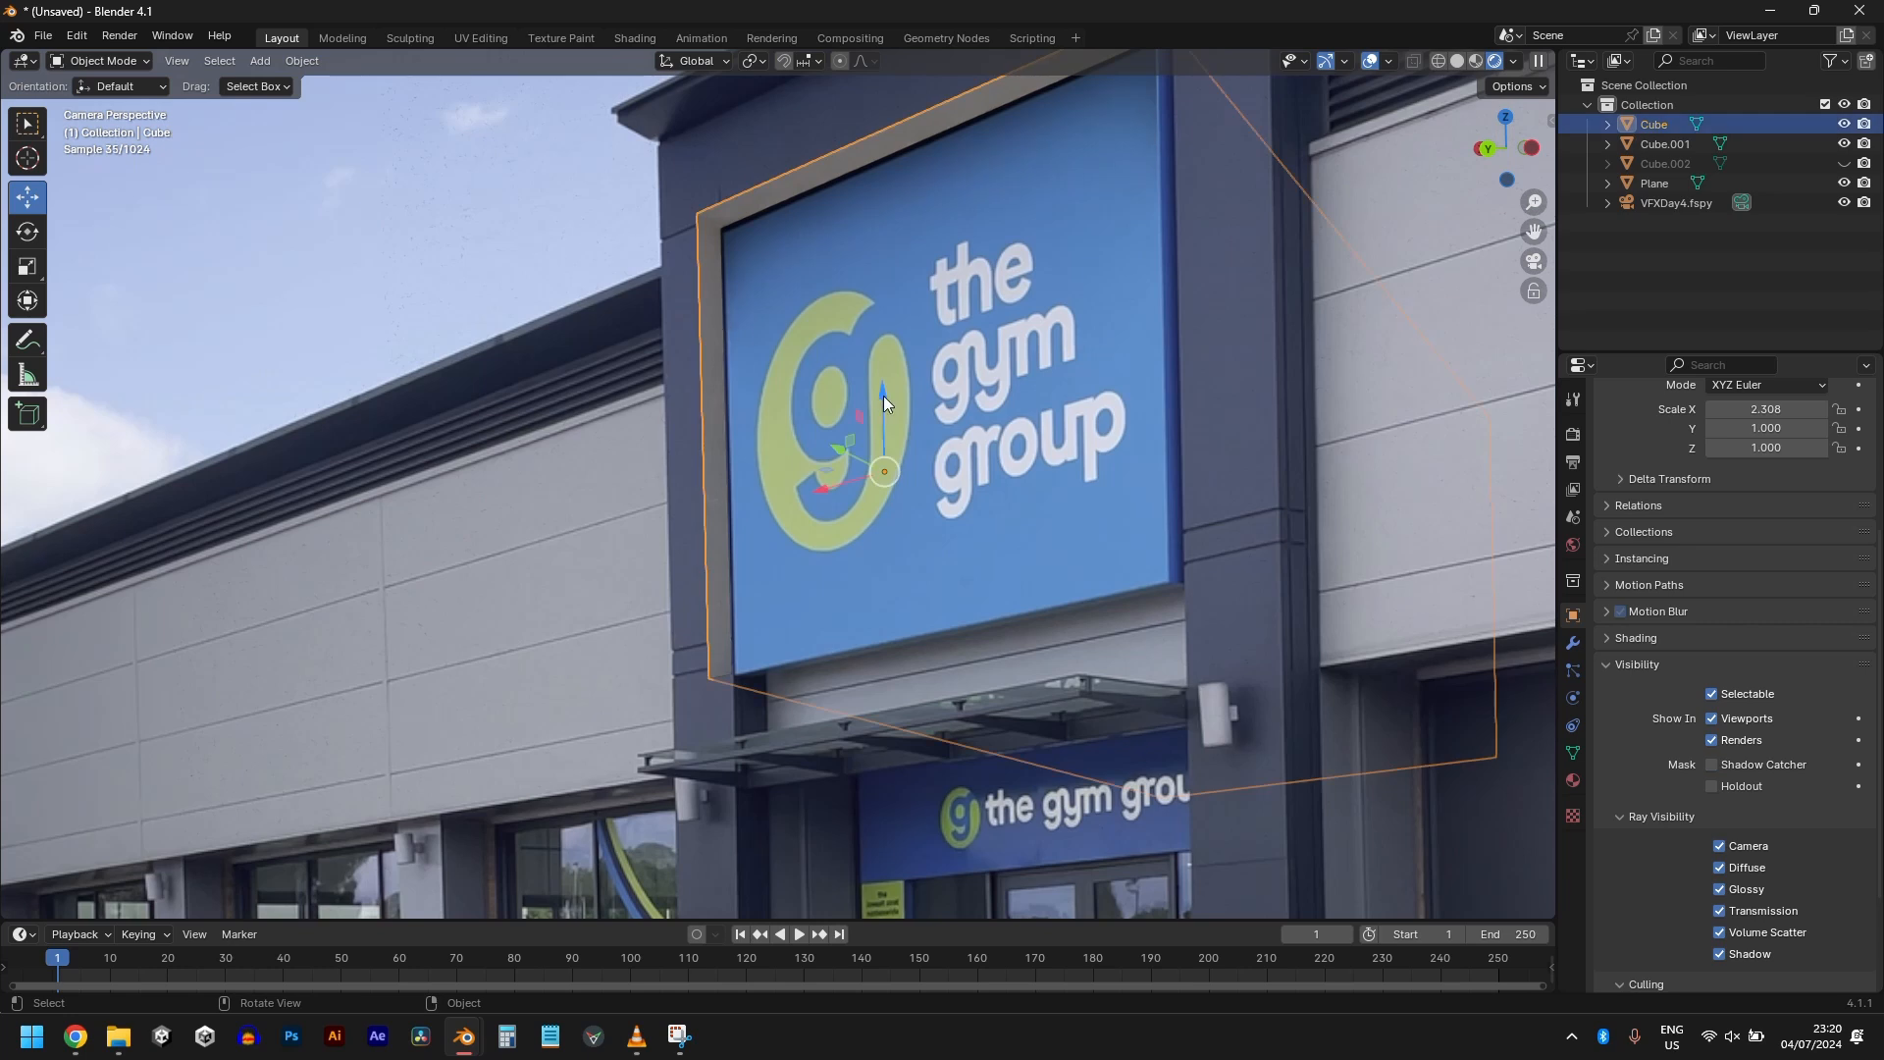
double_click(1659, 125)
text(Hol)
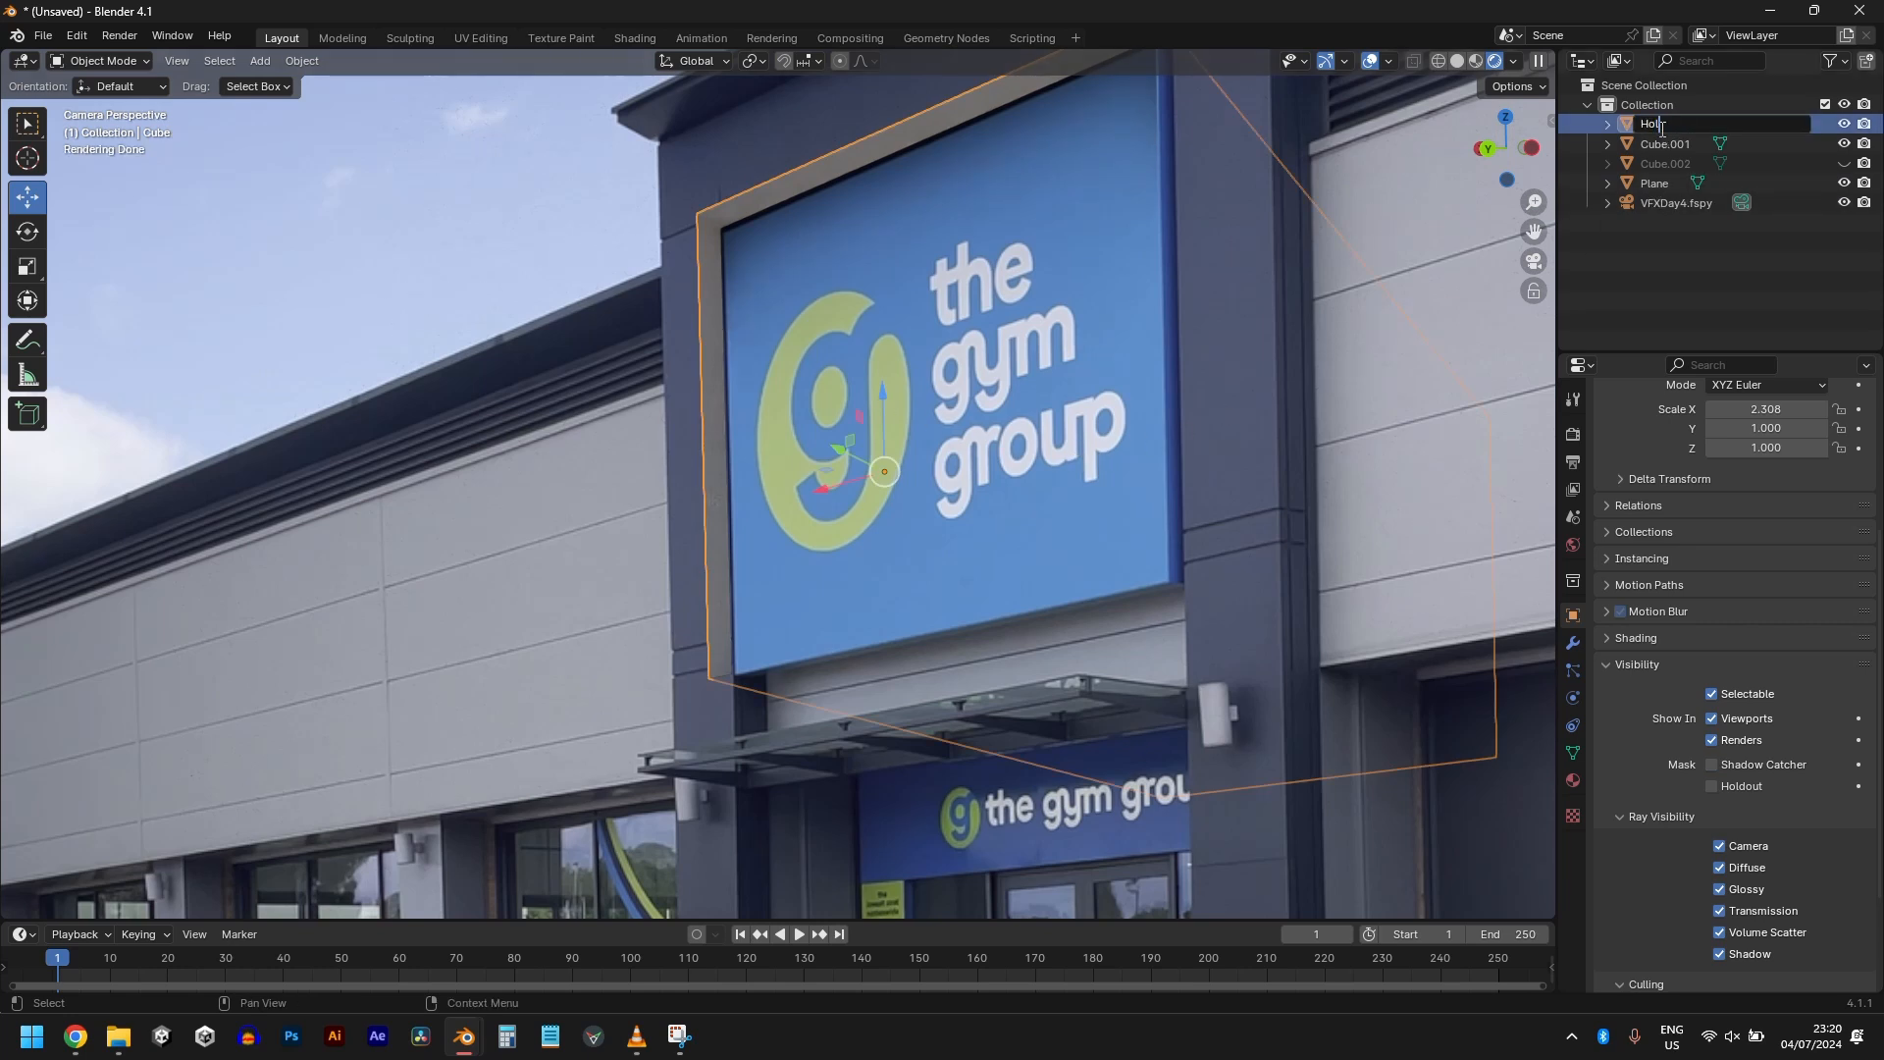
text(e)
key(Return)
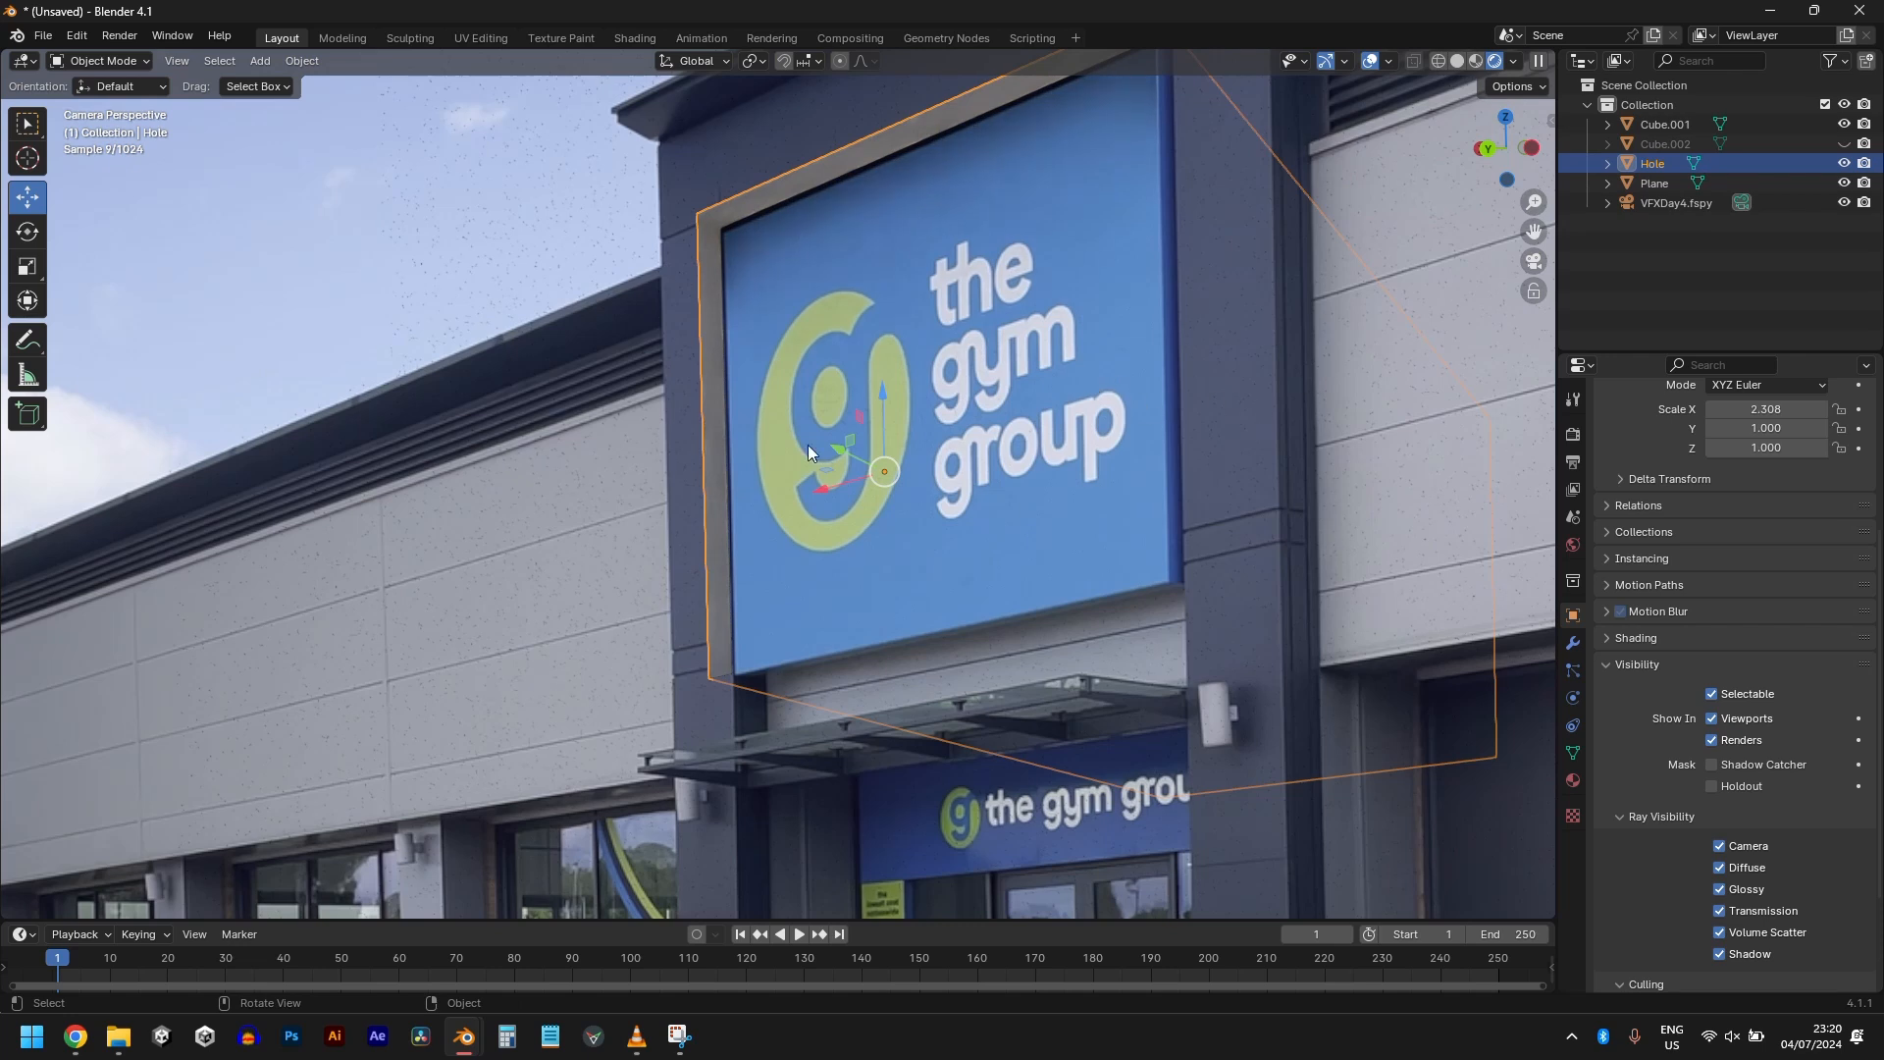
Step: Rename the wall piece around the sign opening as Holdout
click(547, 566)
double_click(1675, 126)
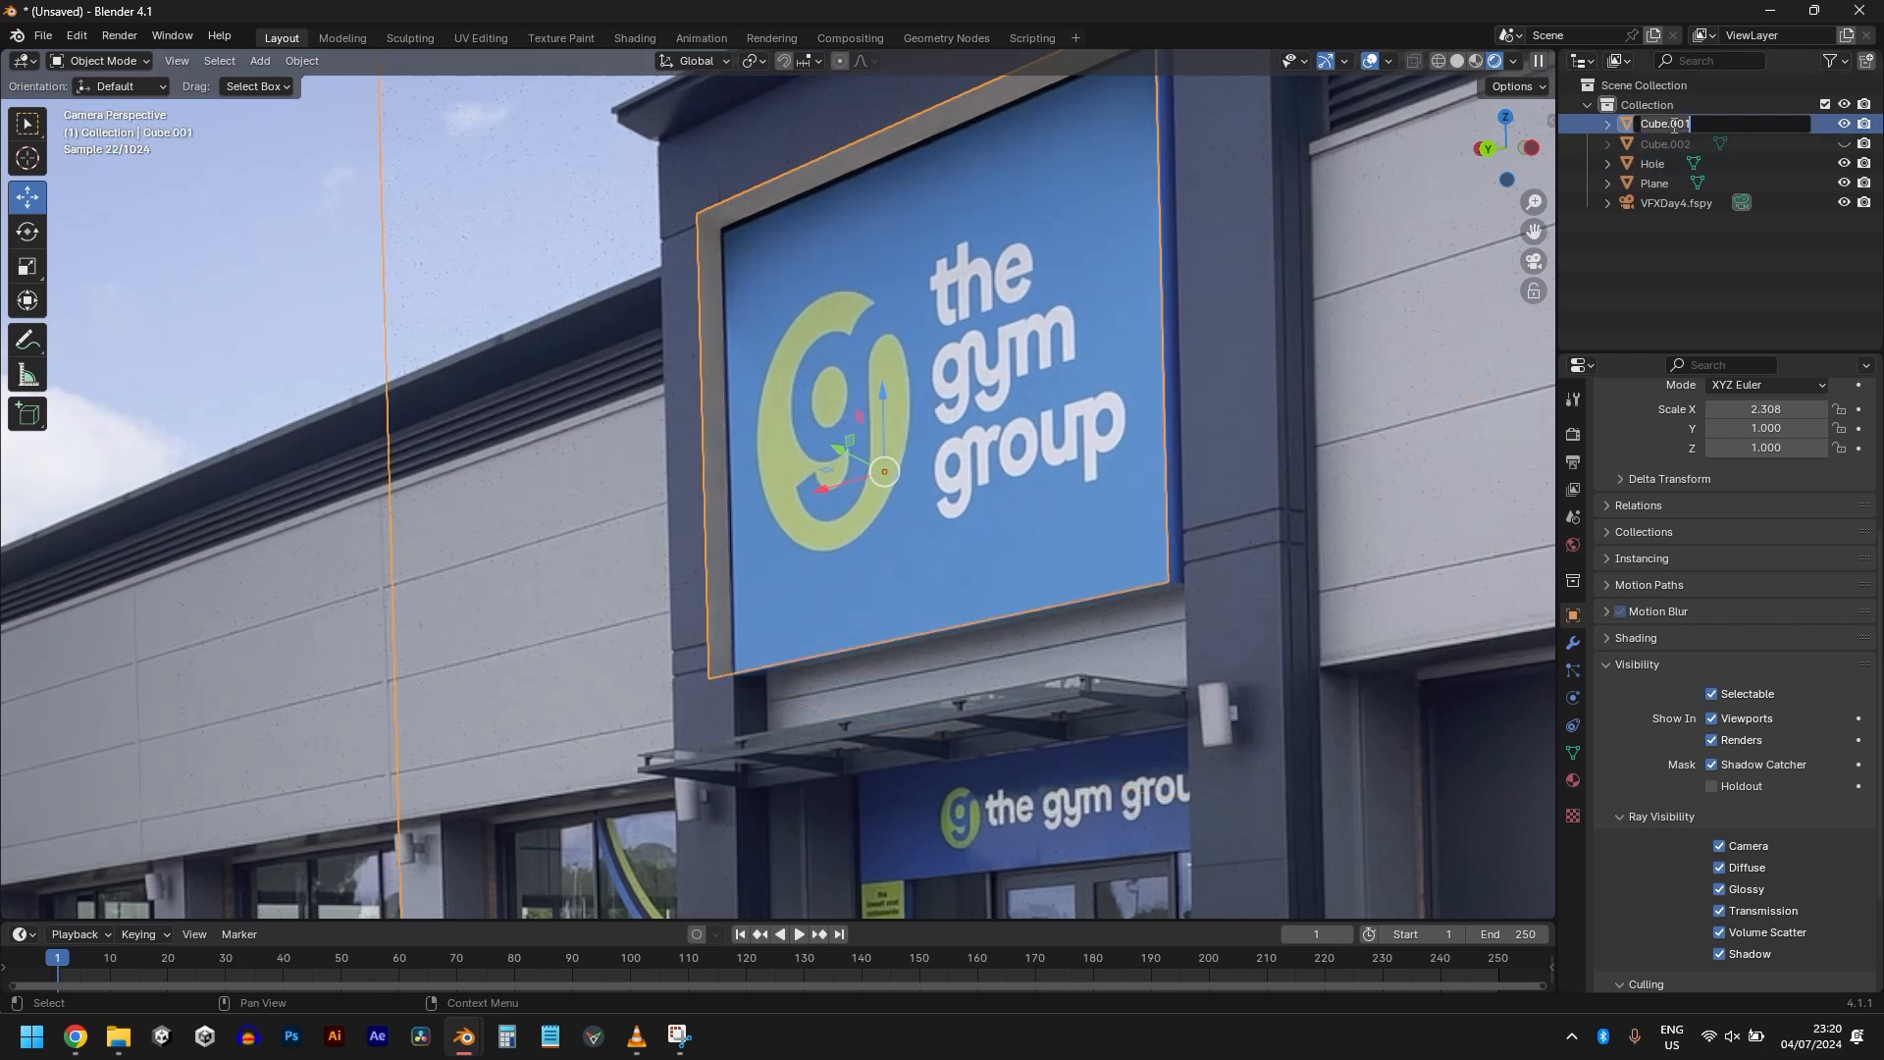
text(Holdout)
key(Return)
click(1023, 427)
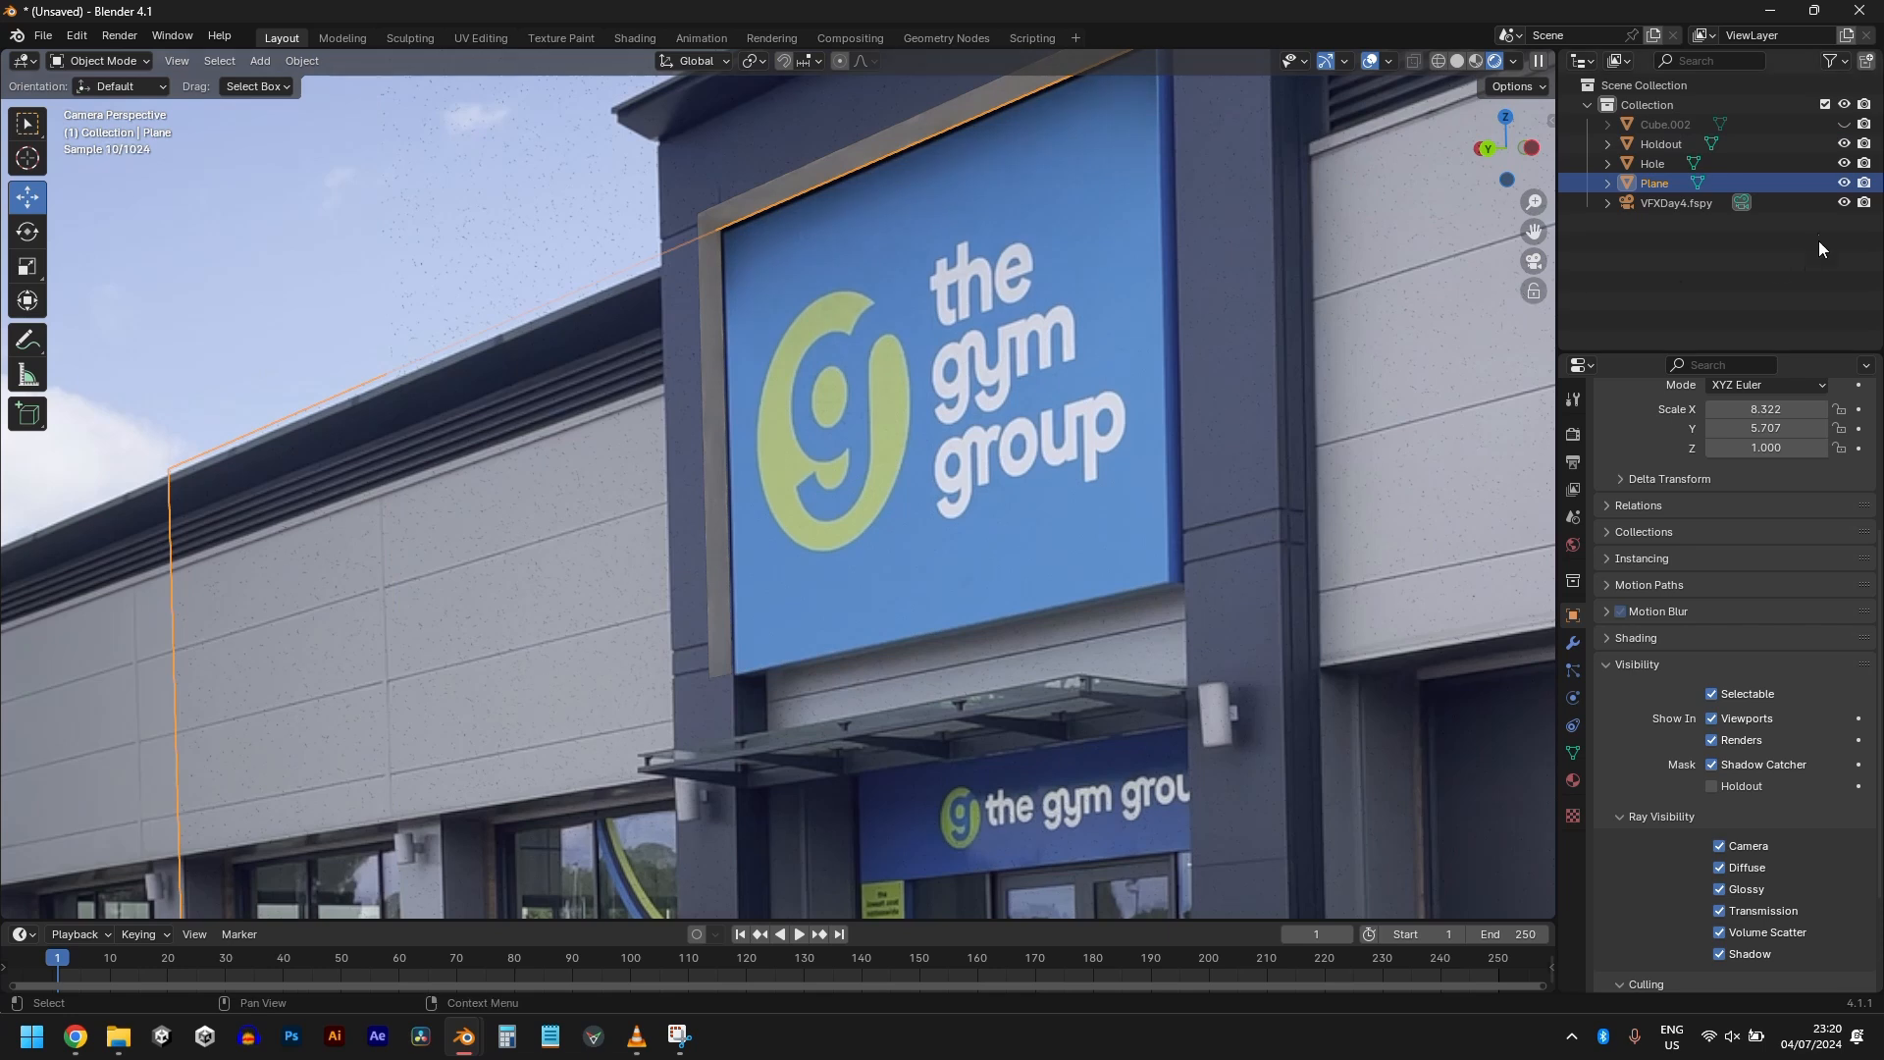
Step: Unhide the separated sign face in the viewport and rename it as Logo
click(1704, 125)
click(1844, 124)
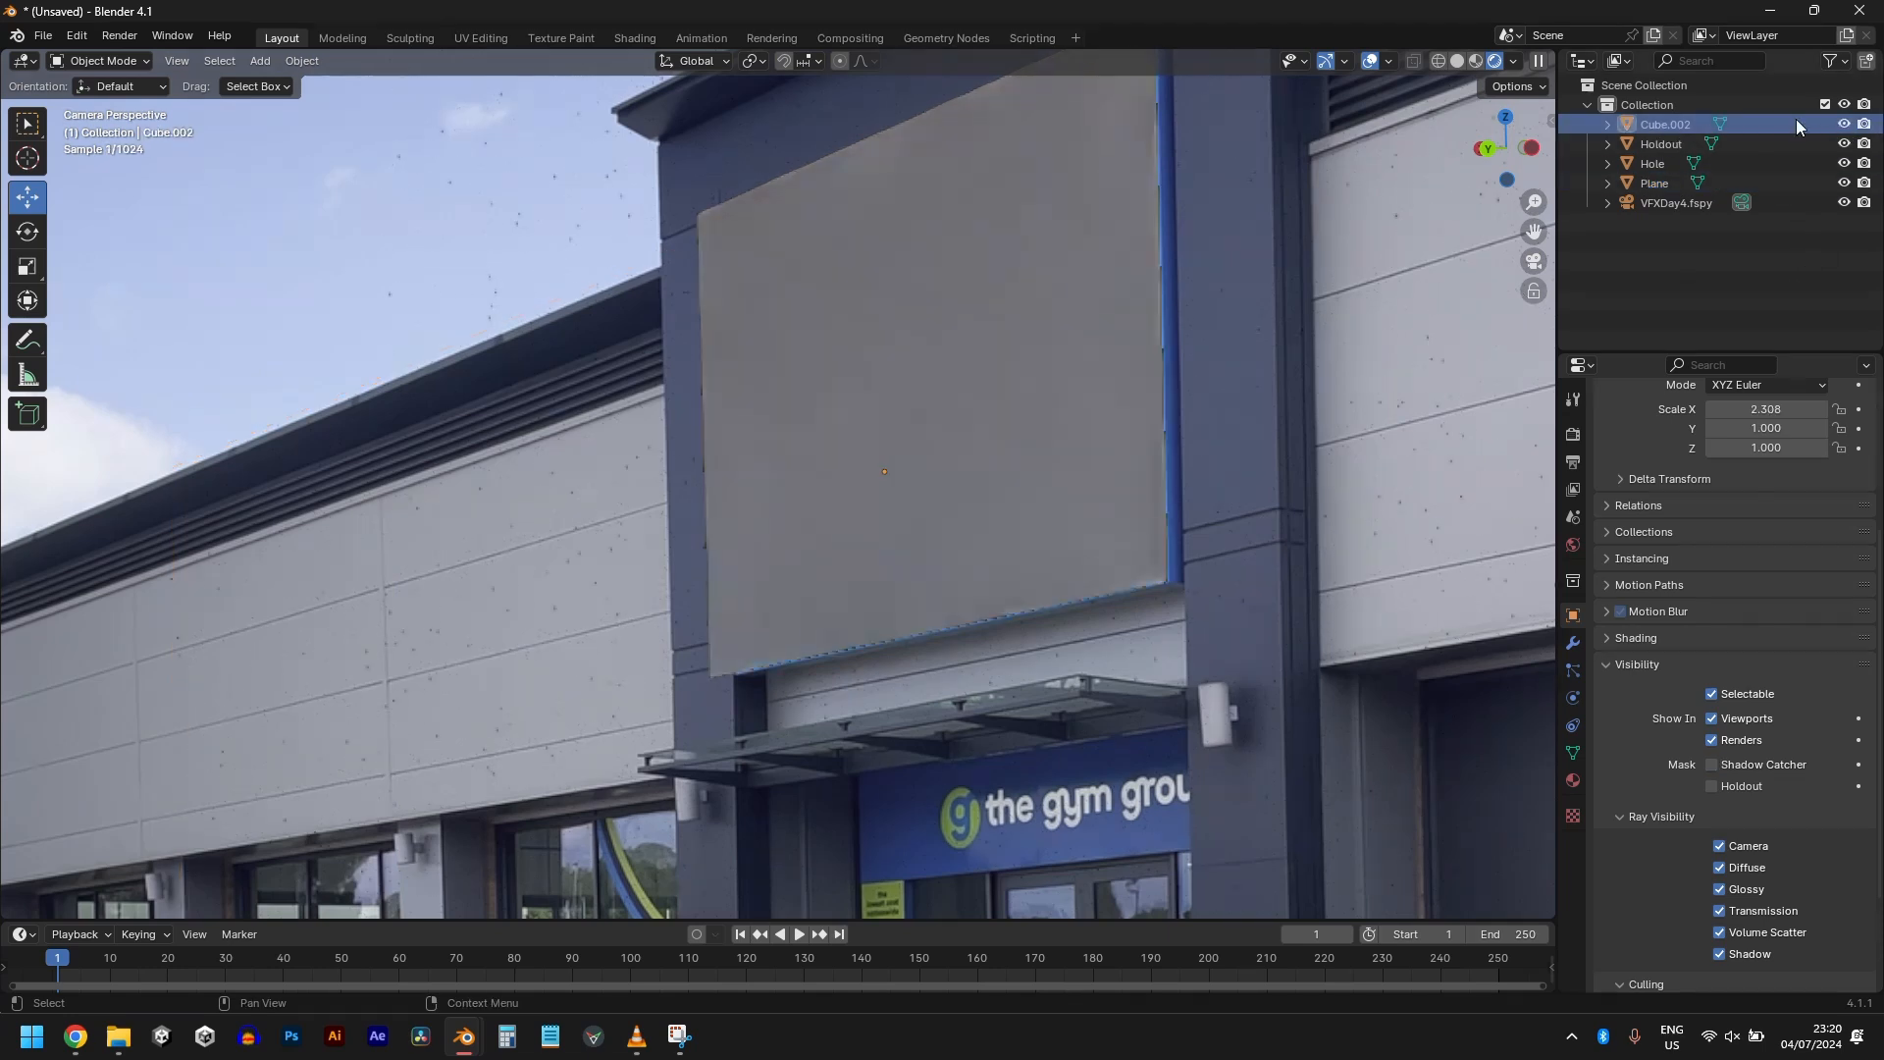
click(1653, 123)
double_click(1660, 123)
text(L)
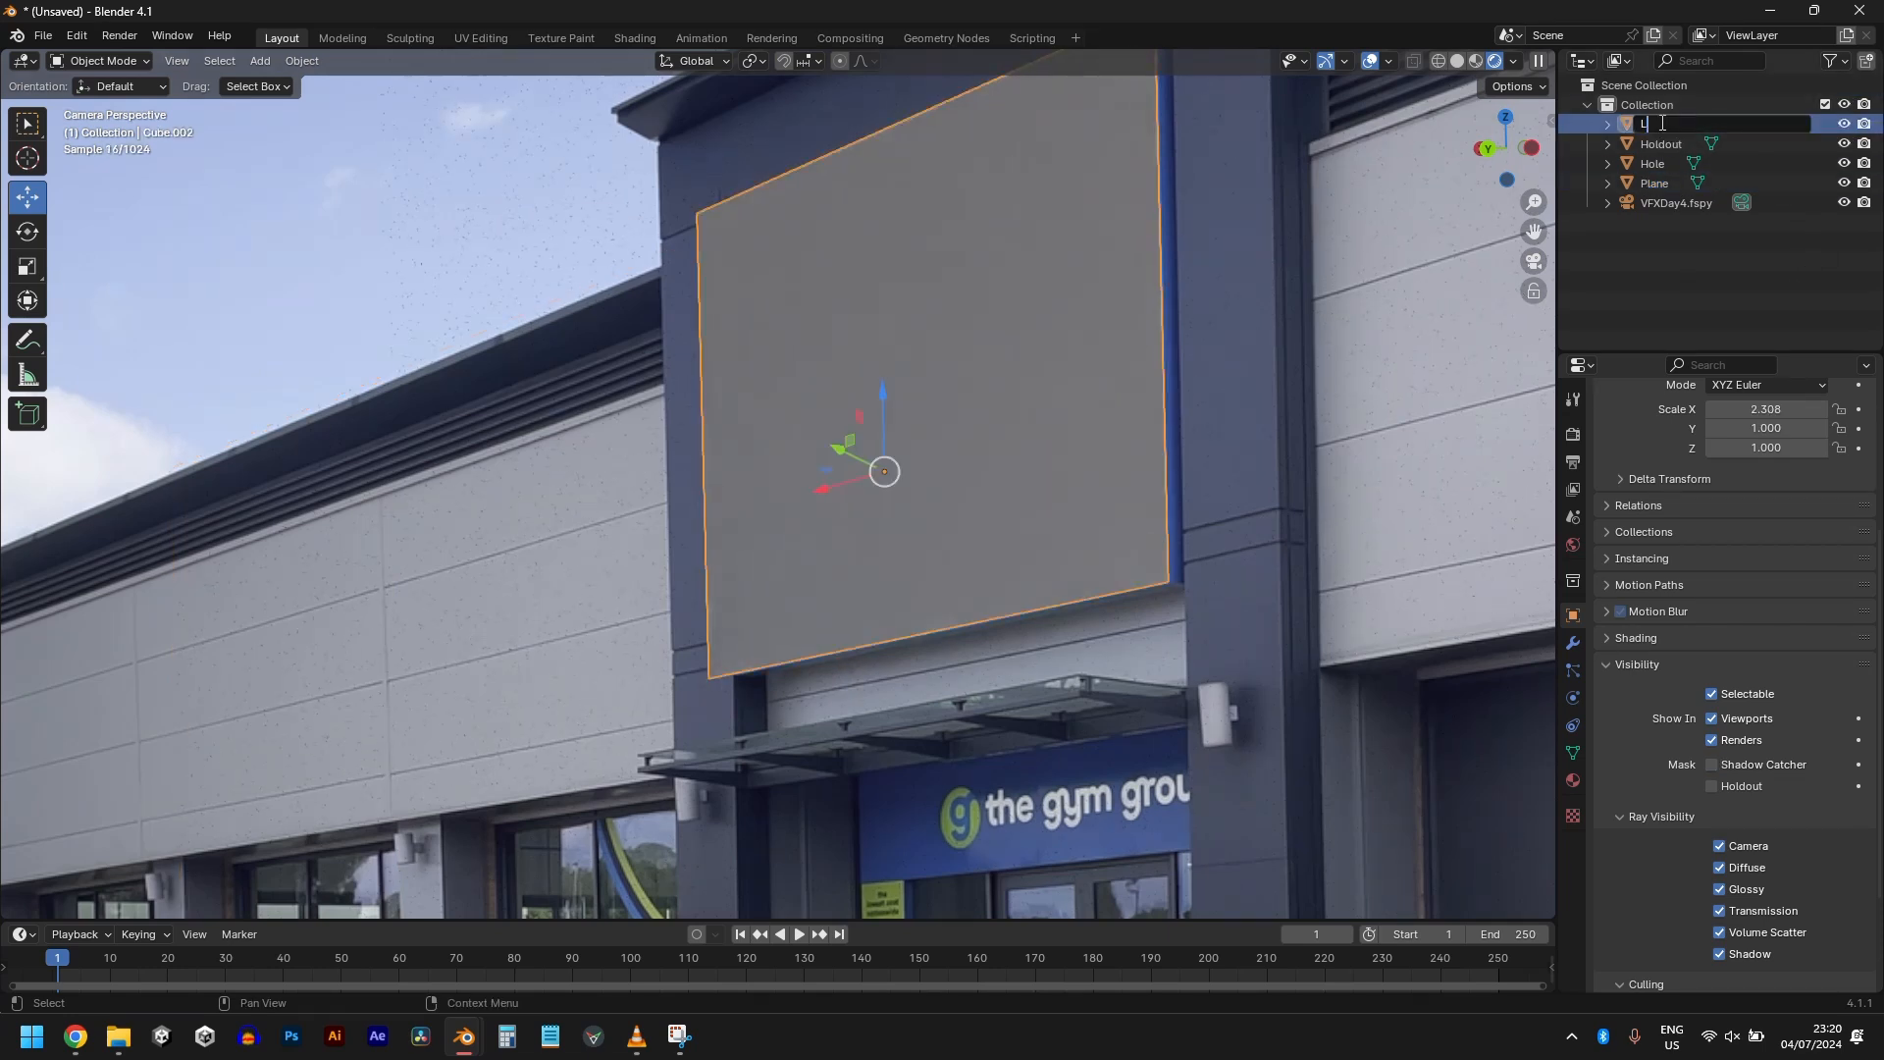
text(ogo)
key(Return)
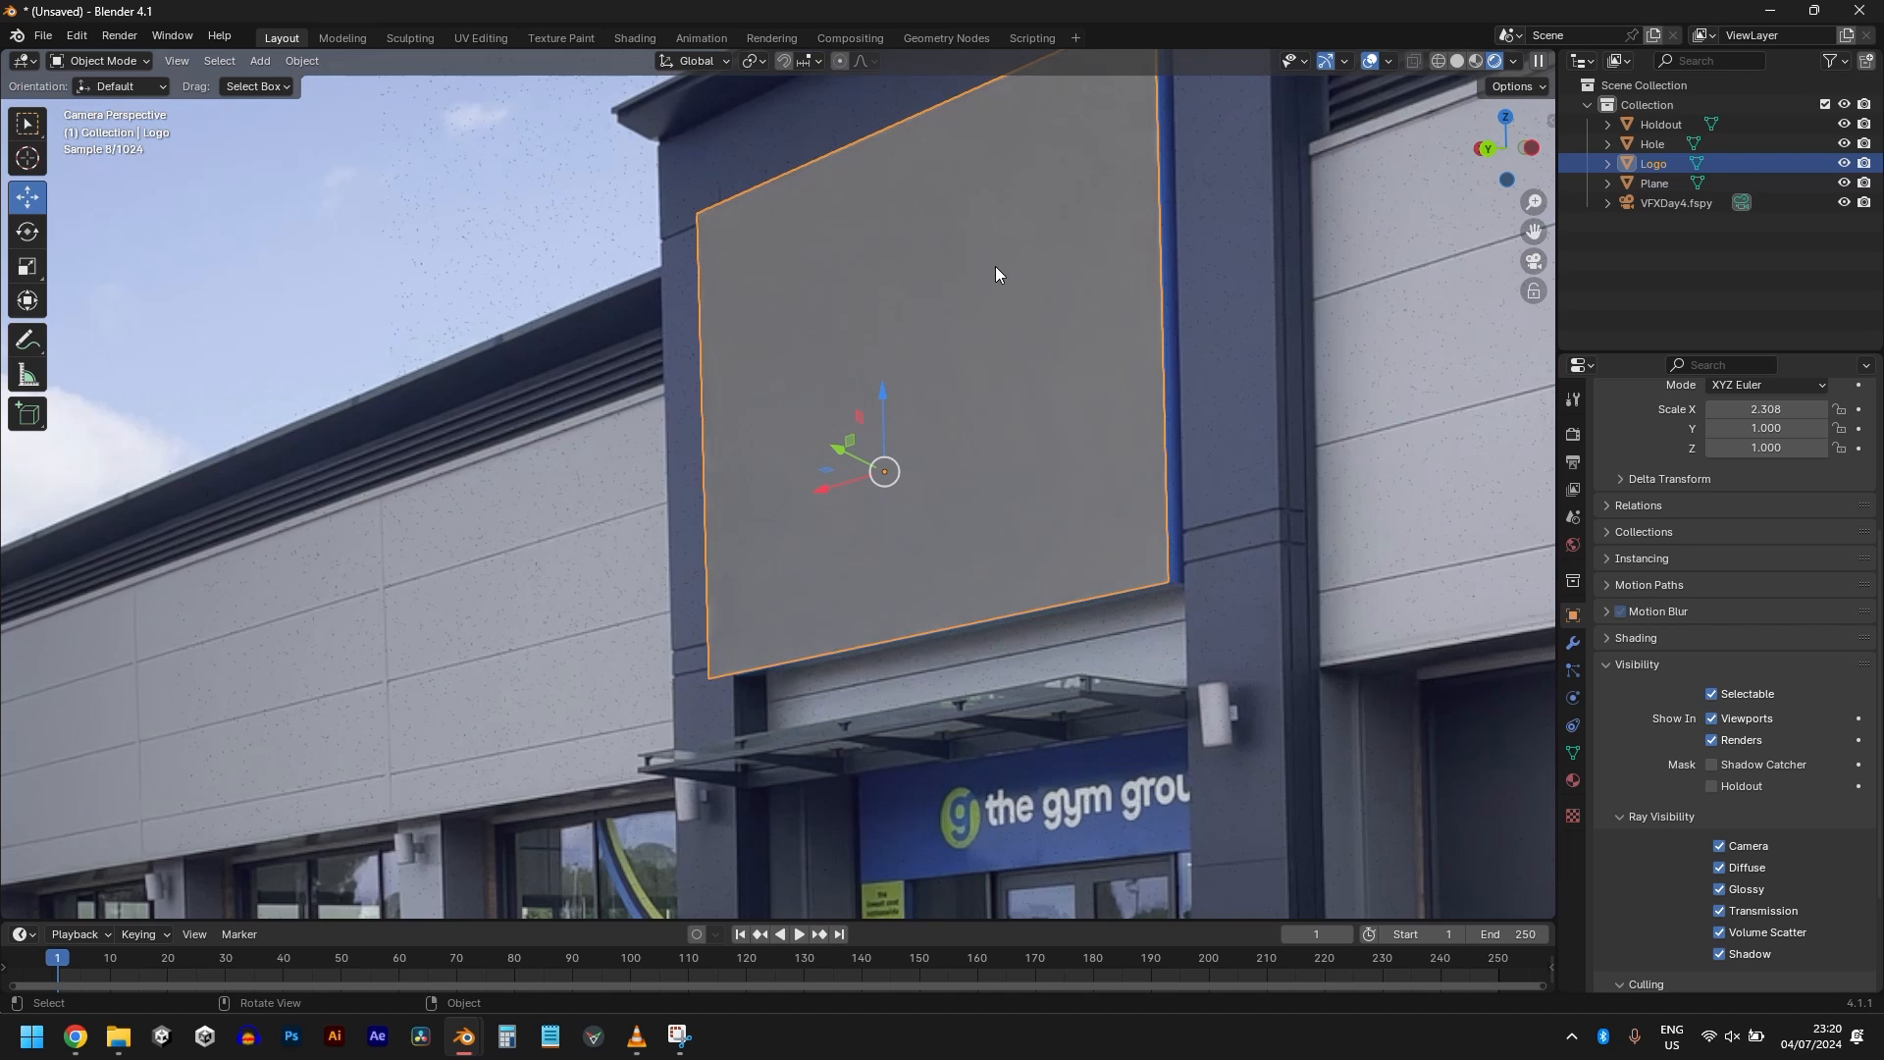
Step: Extrude the whole Logo face along the Y axis into a slab and leave Edit Mode
key(Tab)
key(a)
key(KP_0)
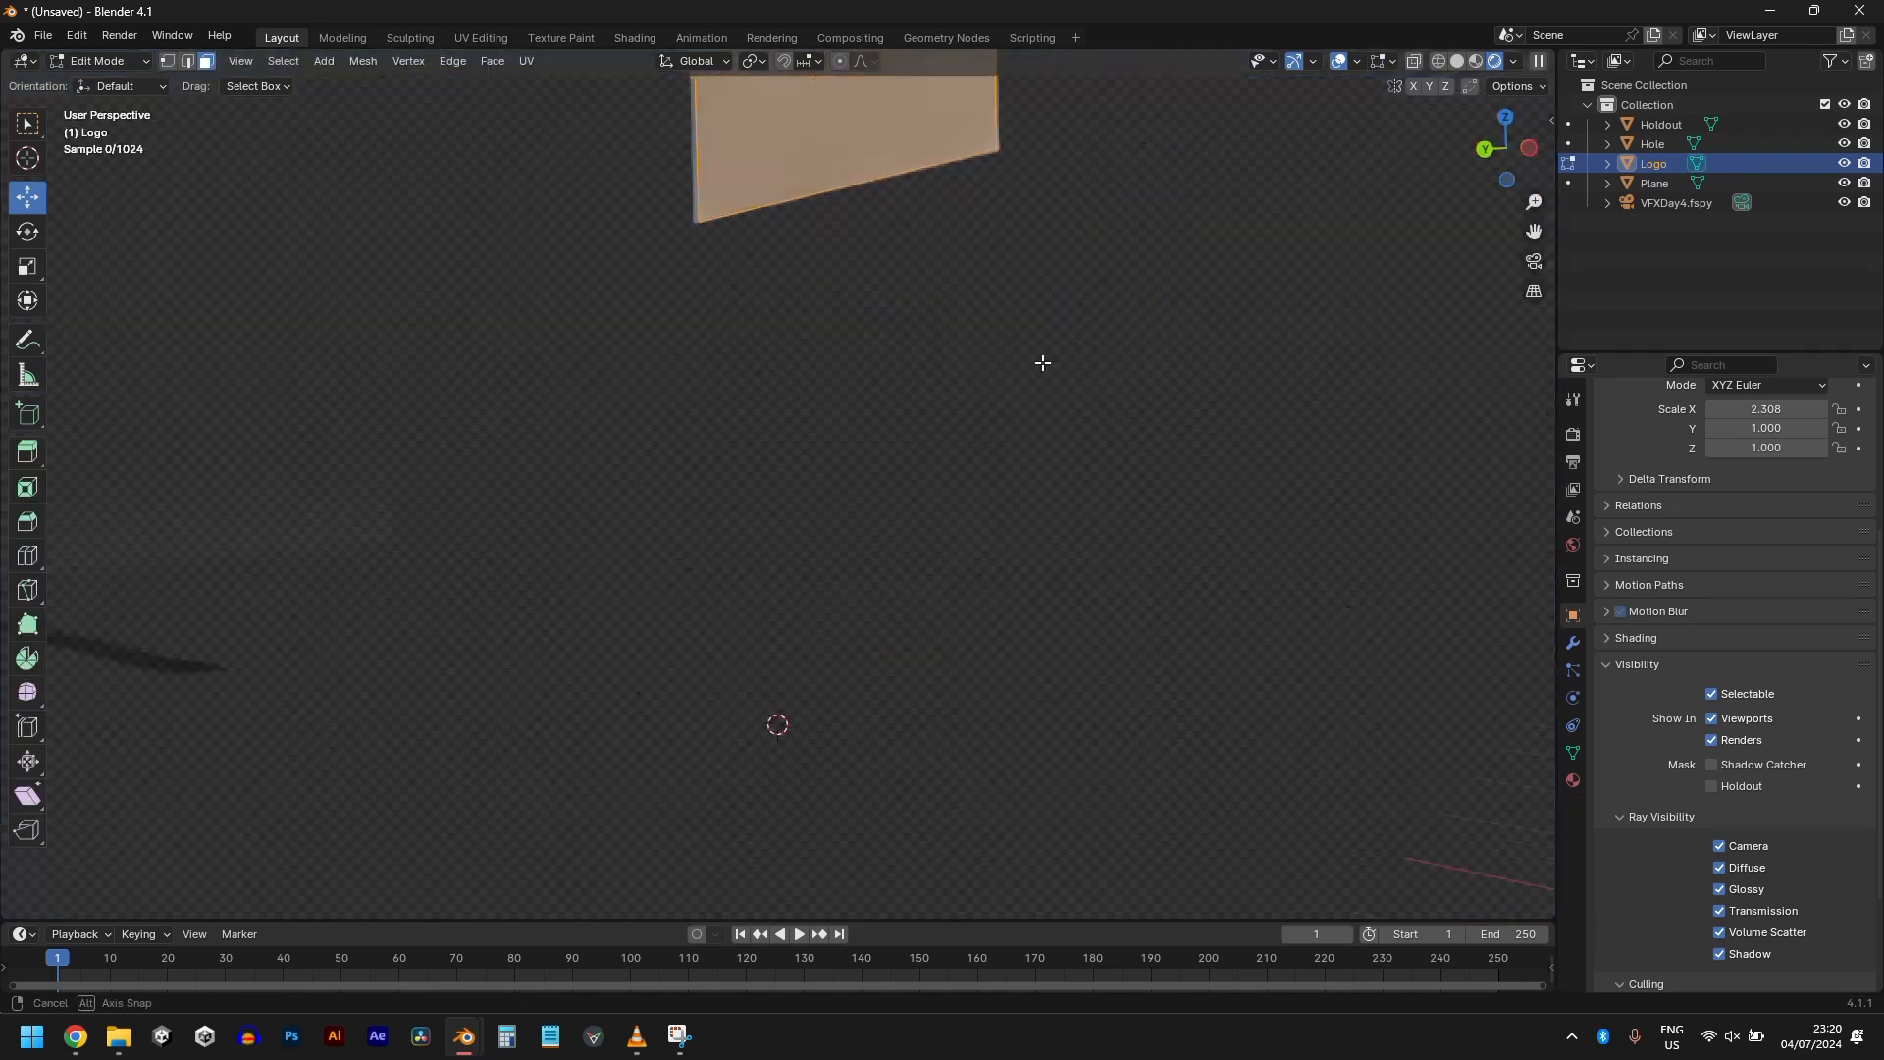
middle_drag(1008, 368, 931, 362)
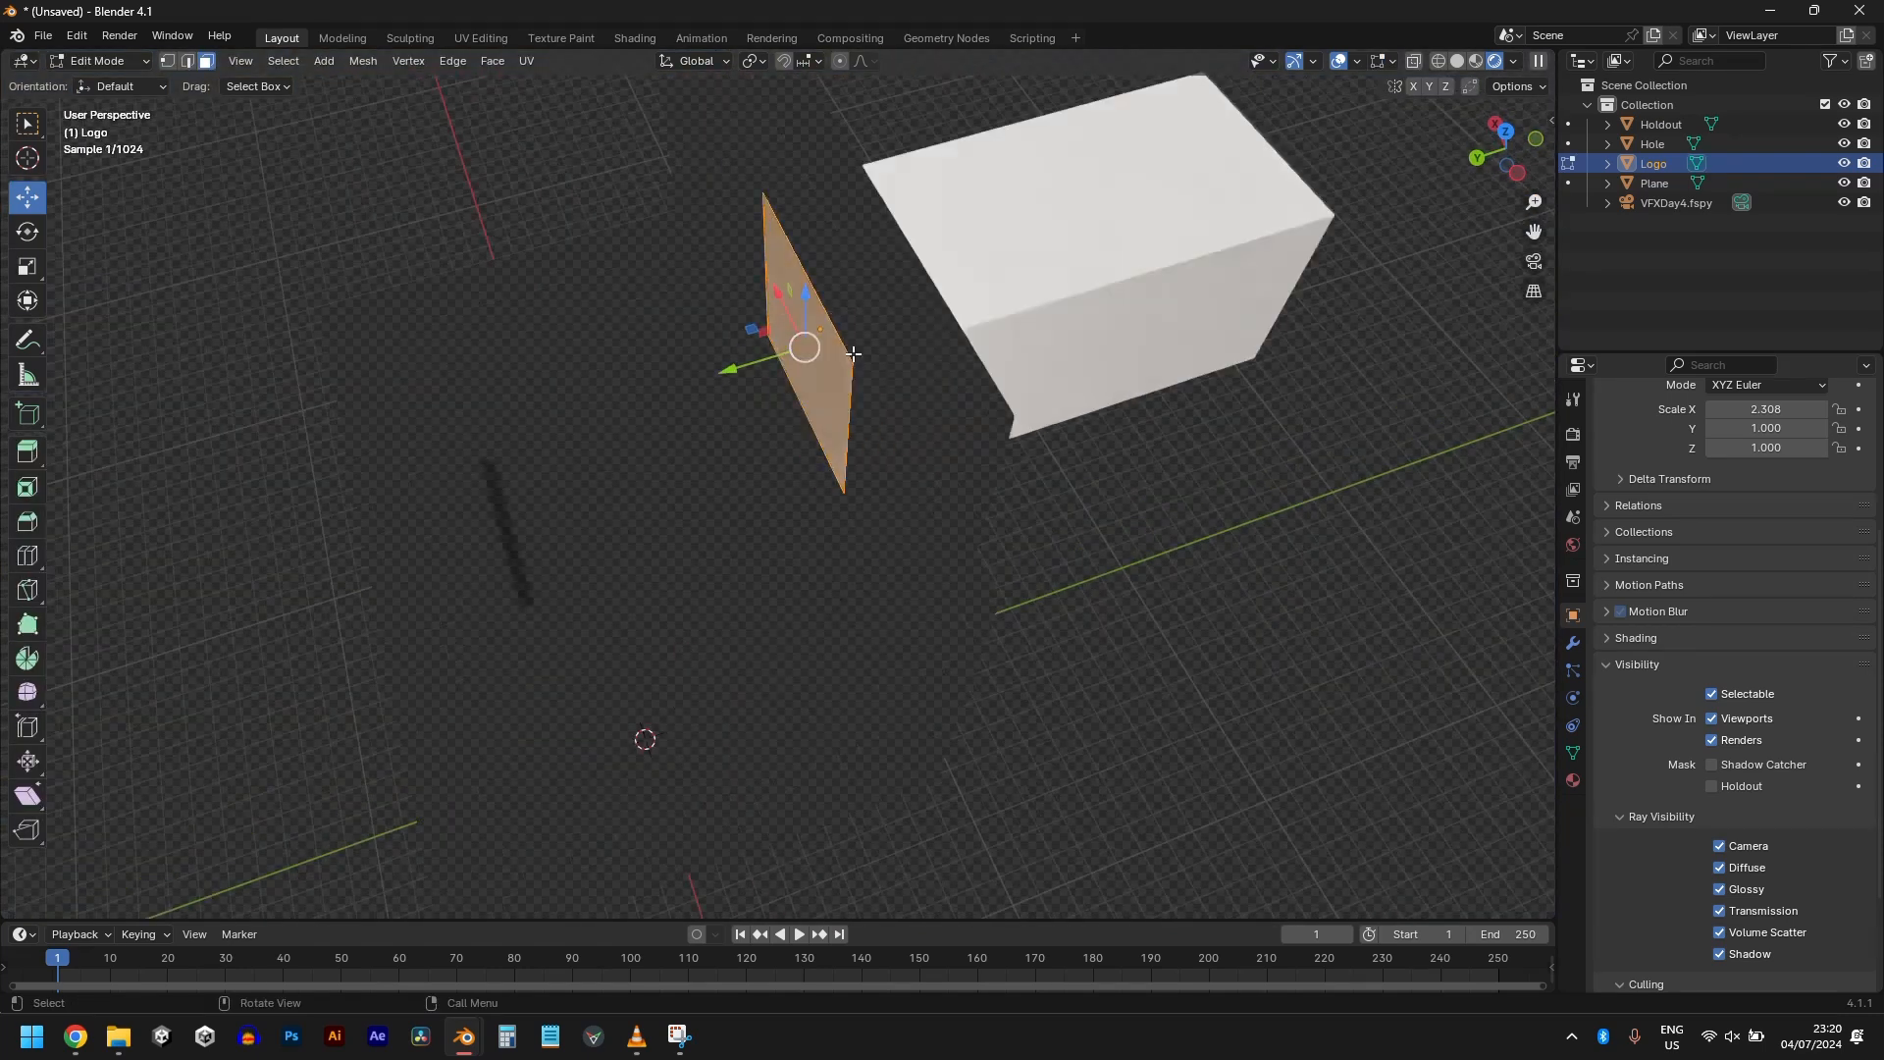
key(g)
key(z)
key(z)
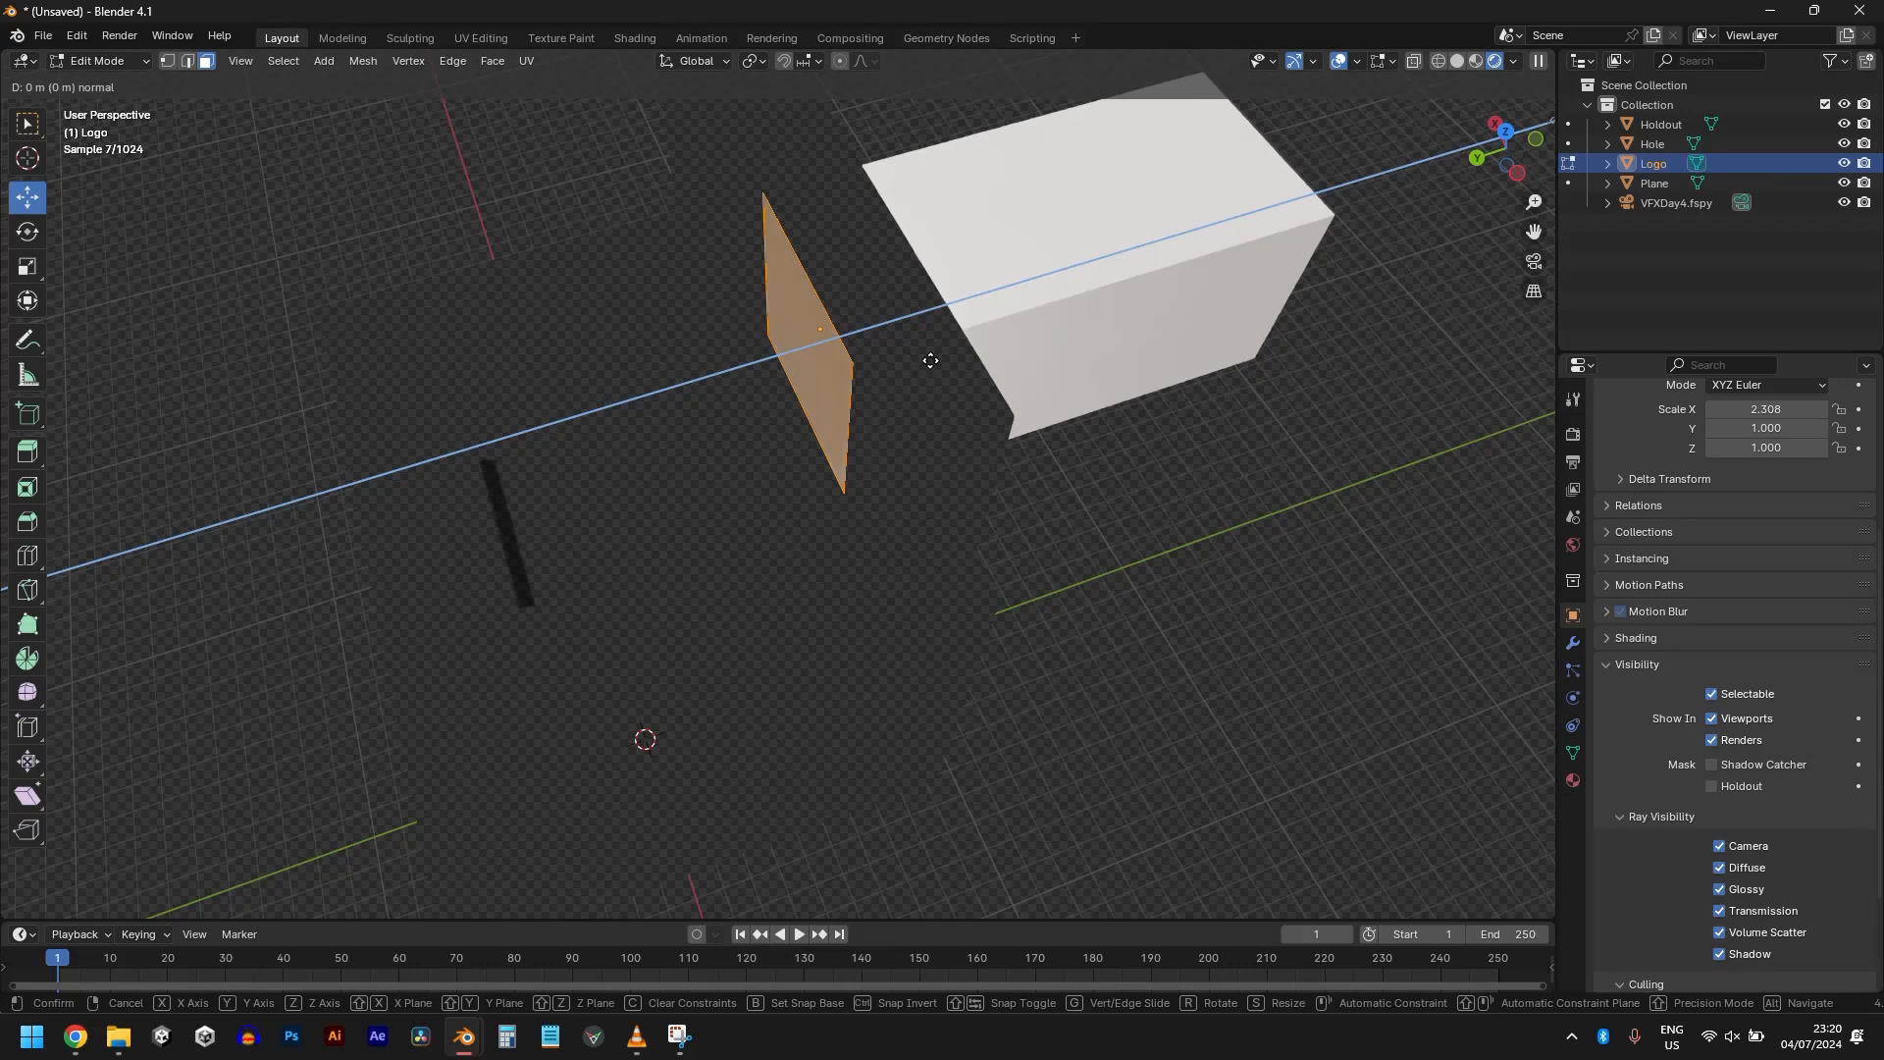
key(x)
key(y)
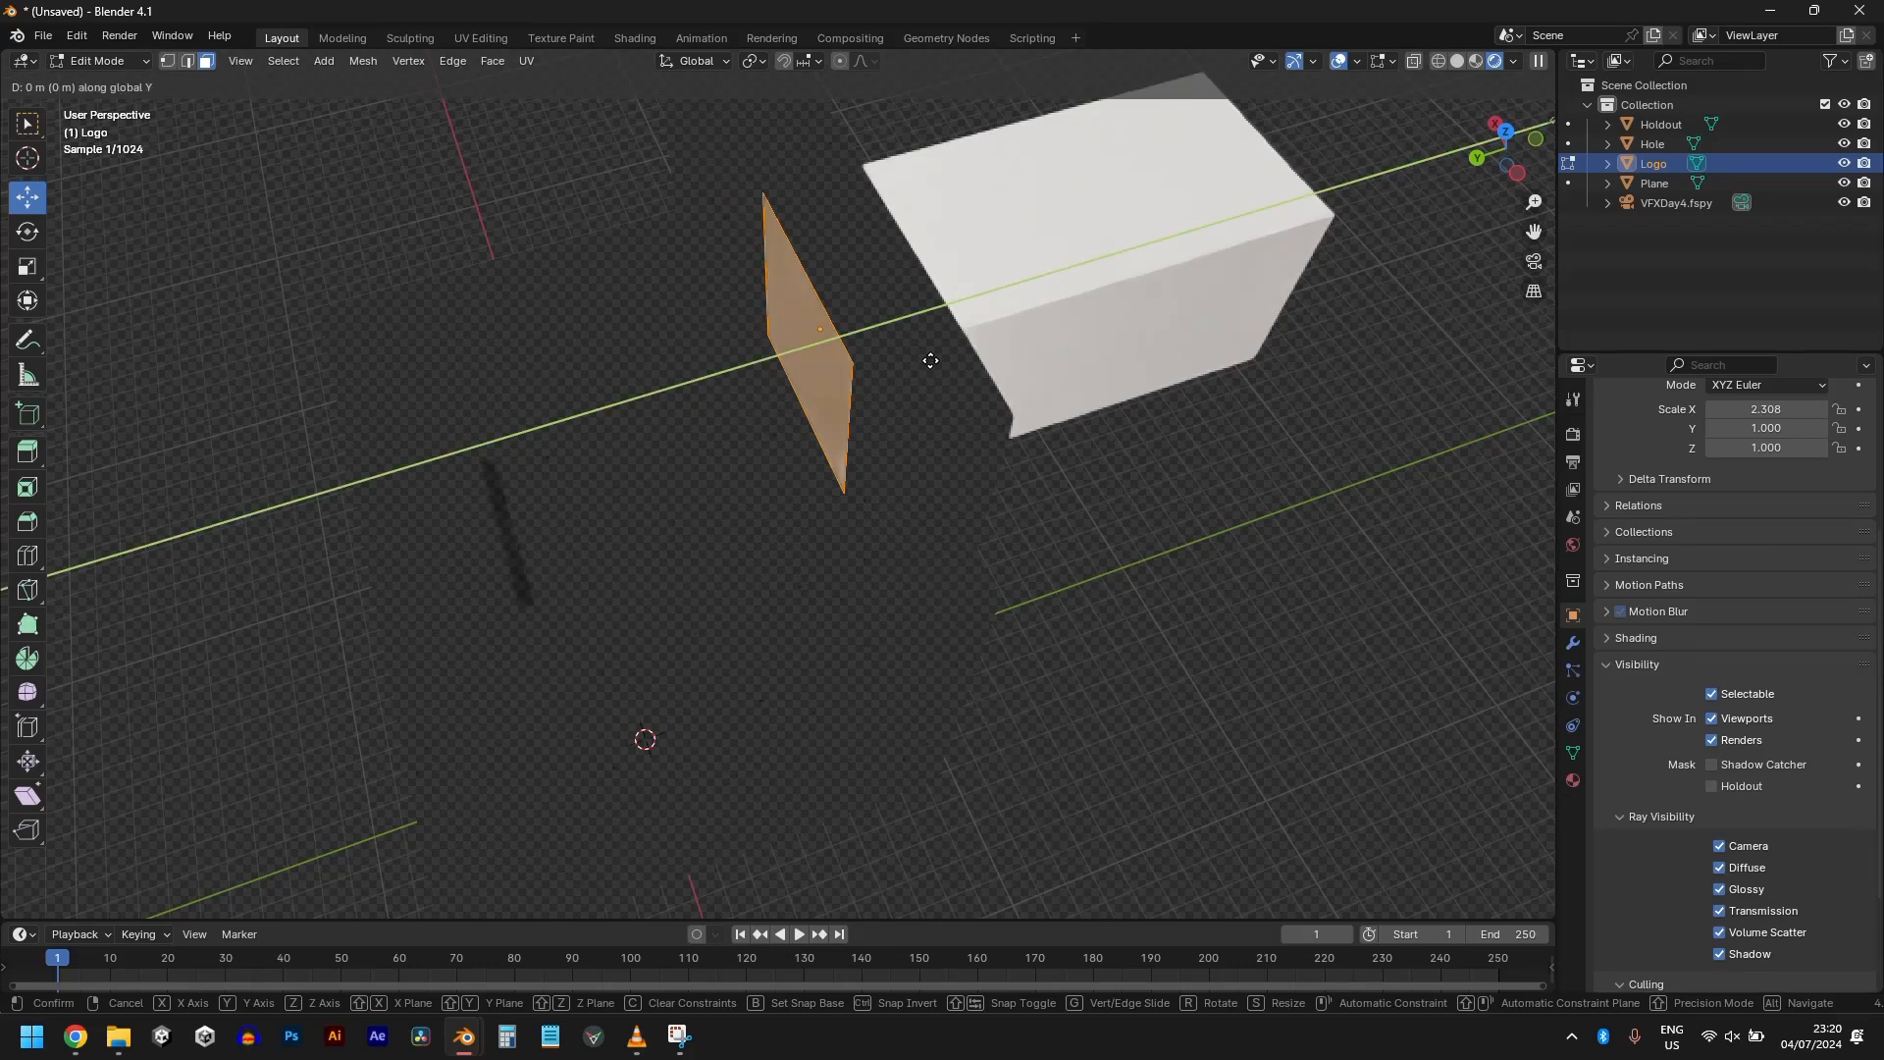
click(907, 370)
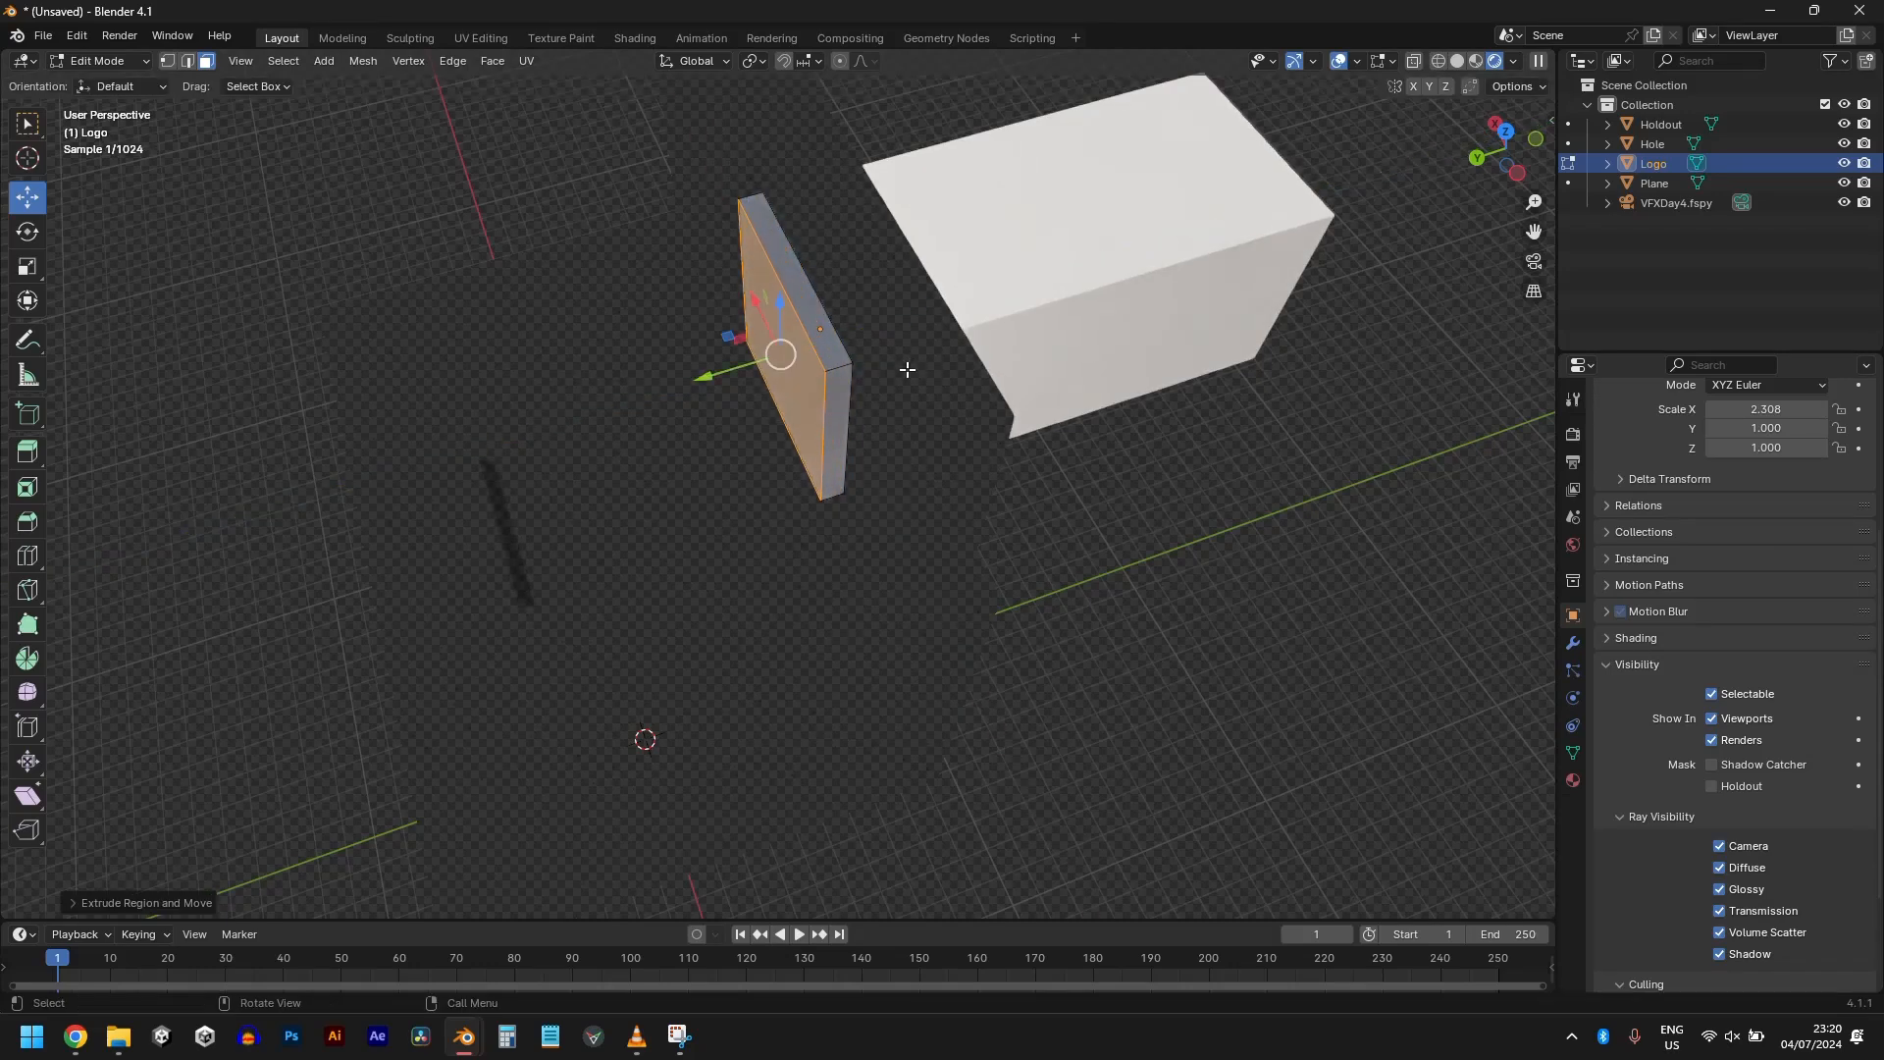
key(Tab)
scroll(842, 404, up, 4)
middle_drag(842, 404, 903, 287)
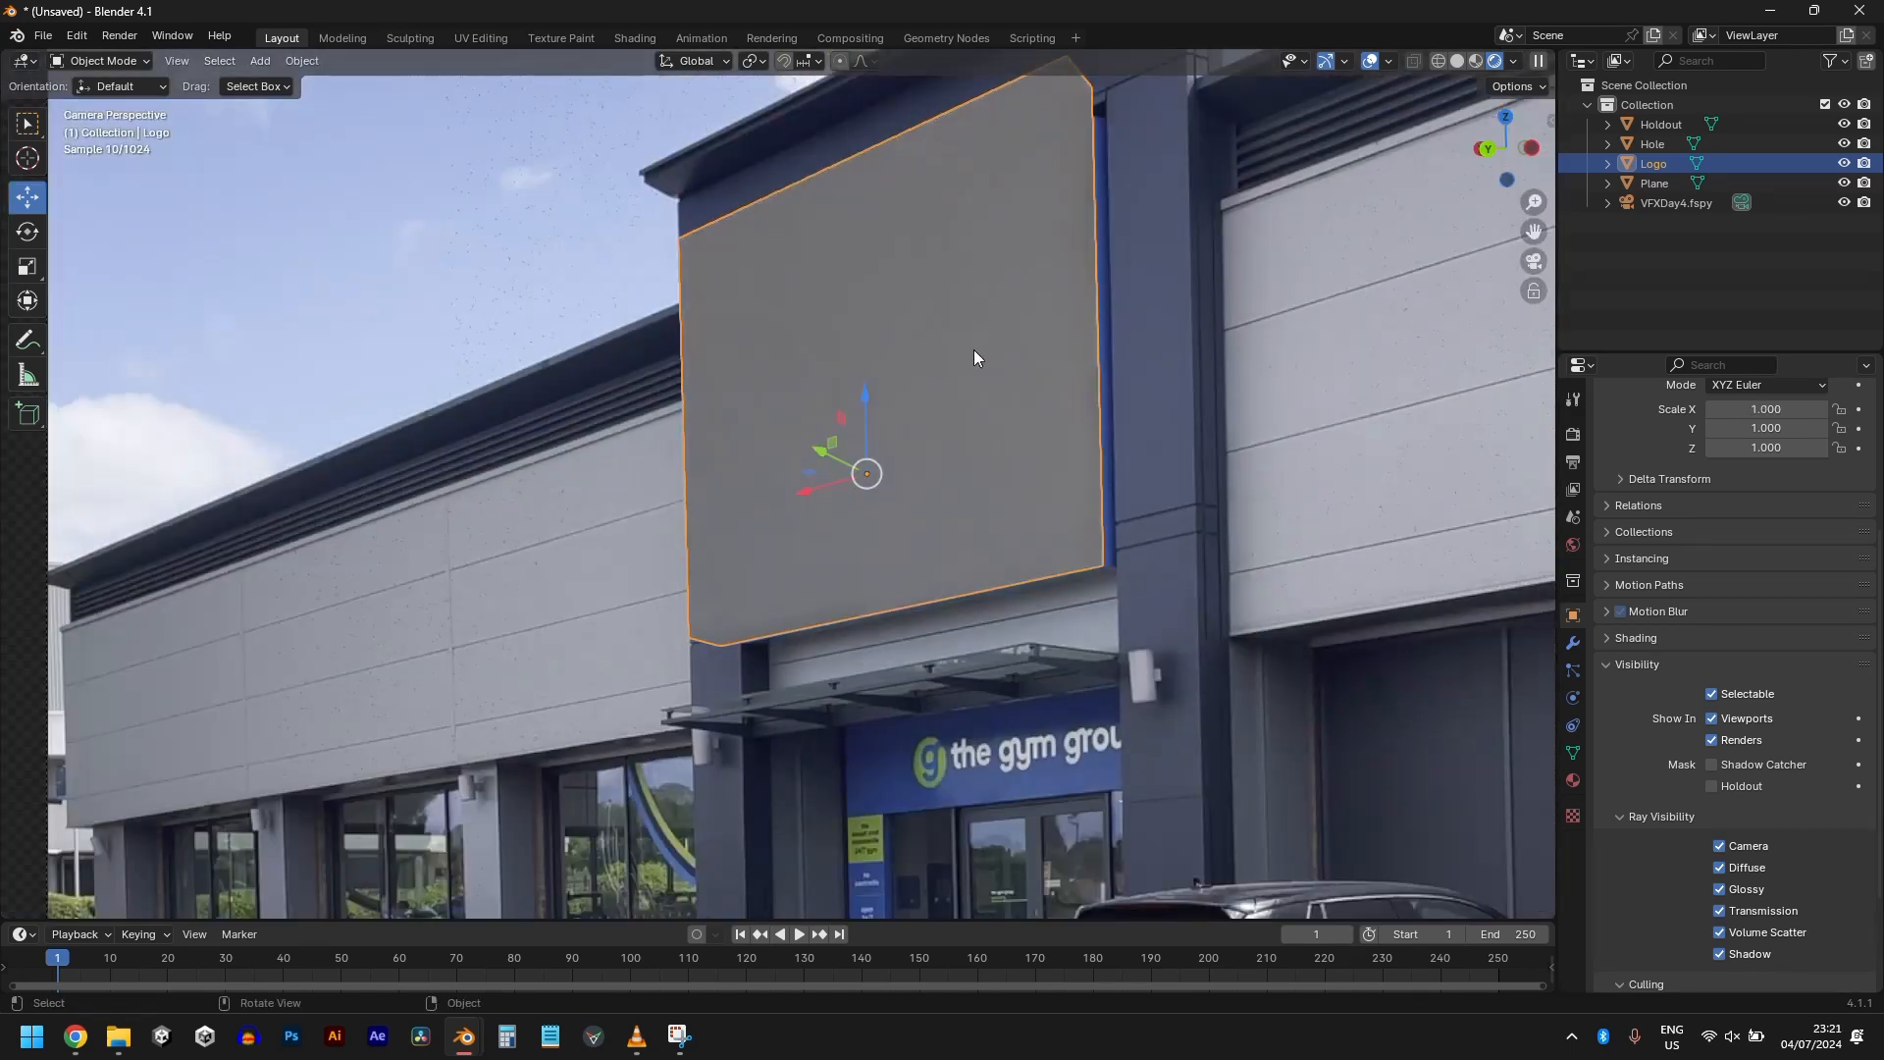
Step: Move the Logo slab's narrow side face outward along X to cover the real sign's edge in the footage, and leave Edit Mode
key(Tab)
click(1094, 347)
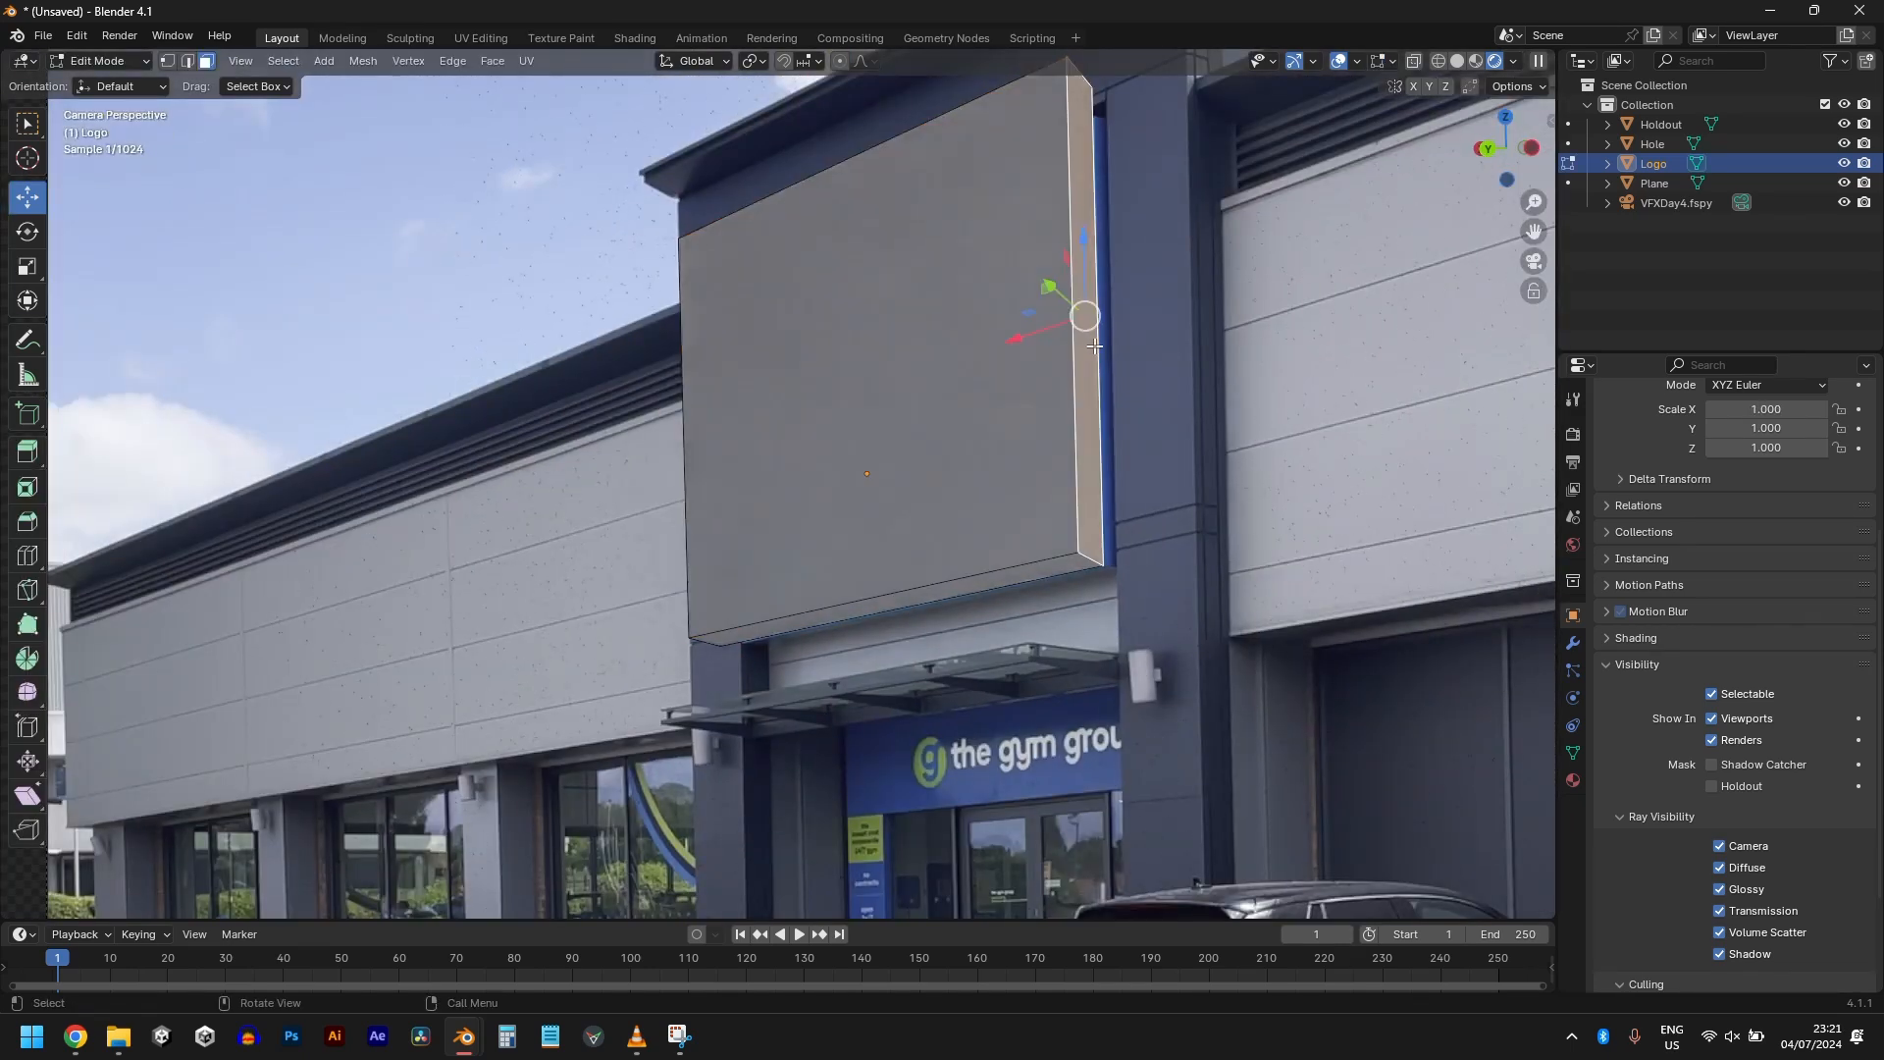
drag(1056, 324, 1072, 338)
key(Tab)
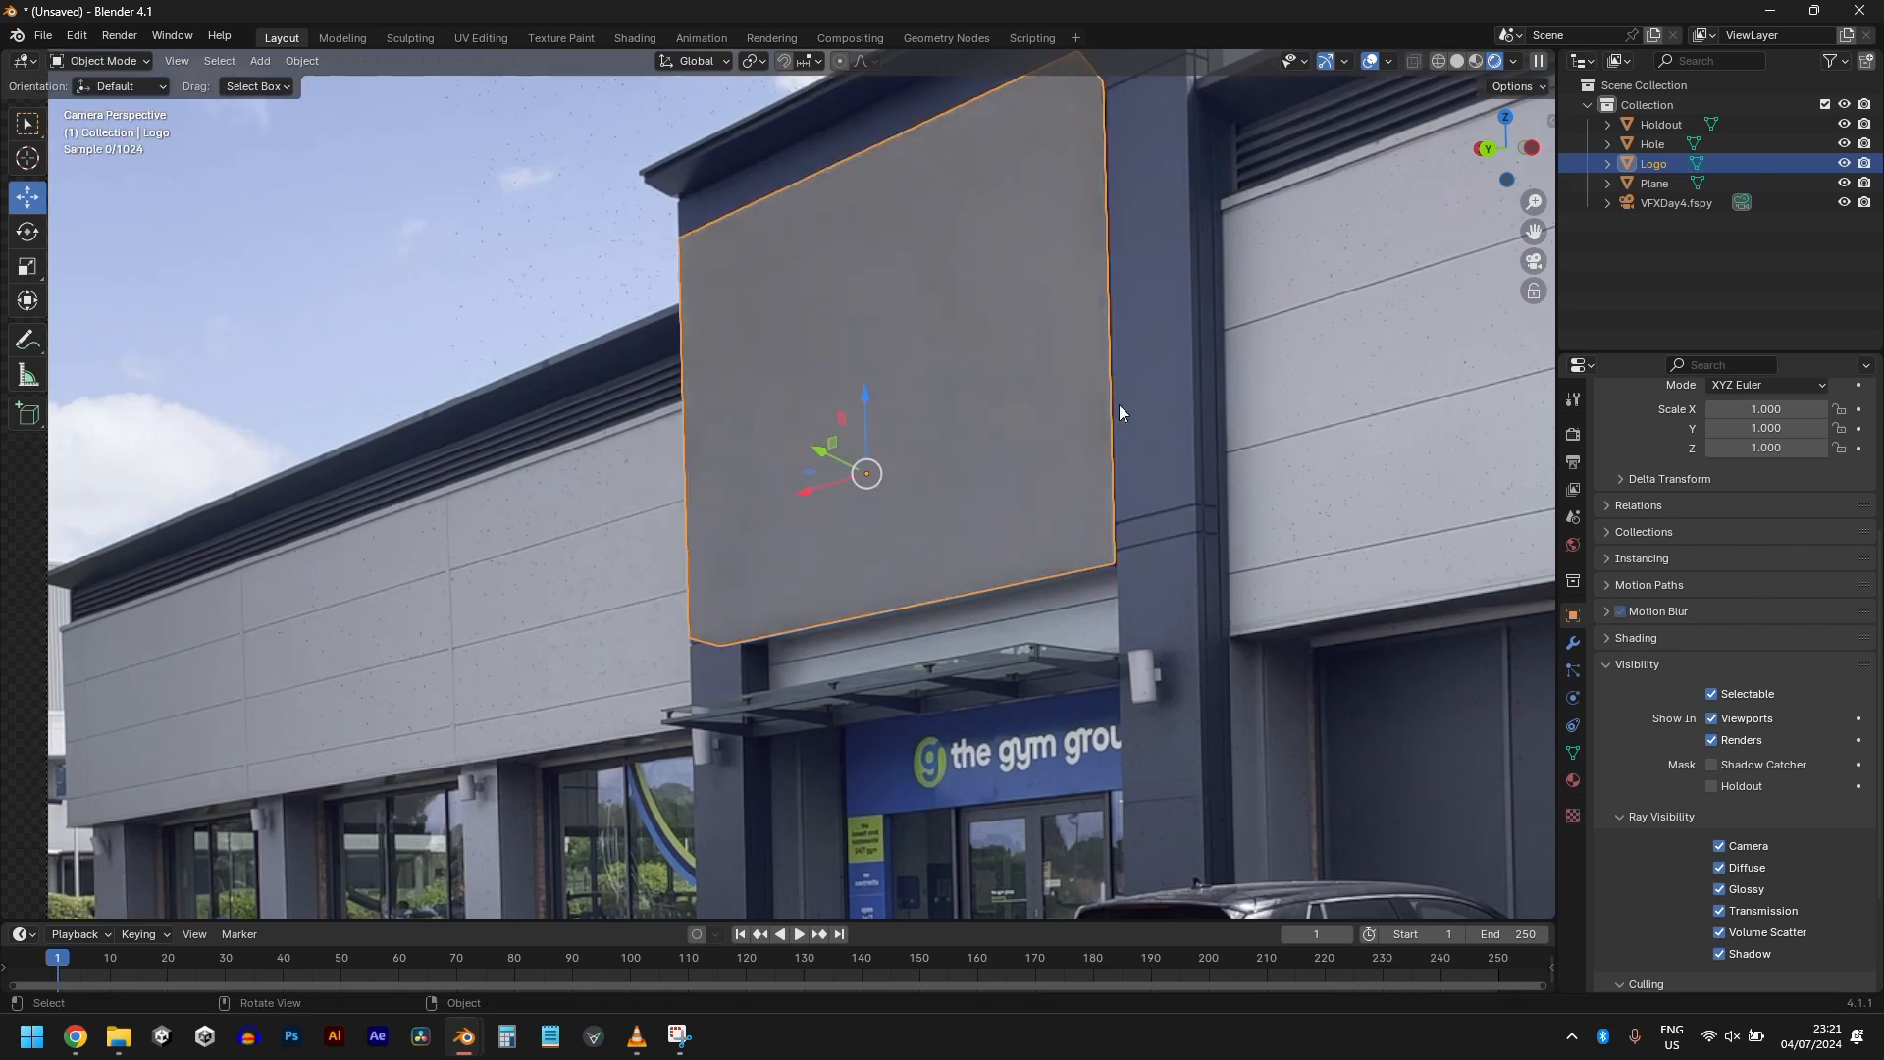
Step: Set the viewport to solid shading and, in top view, move the Logo slab back along Y into the Hole box
click(575, 311)
key(Home)
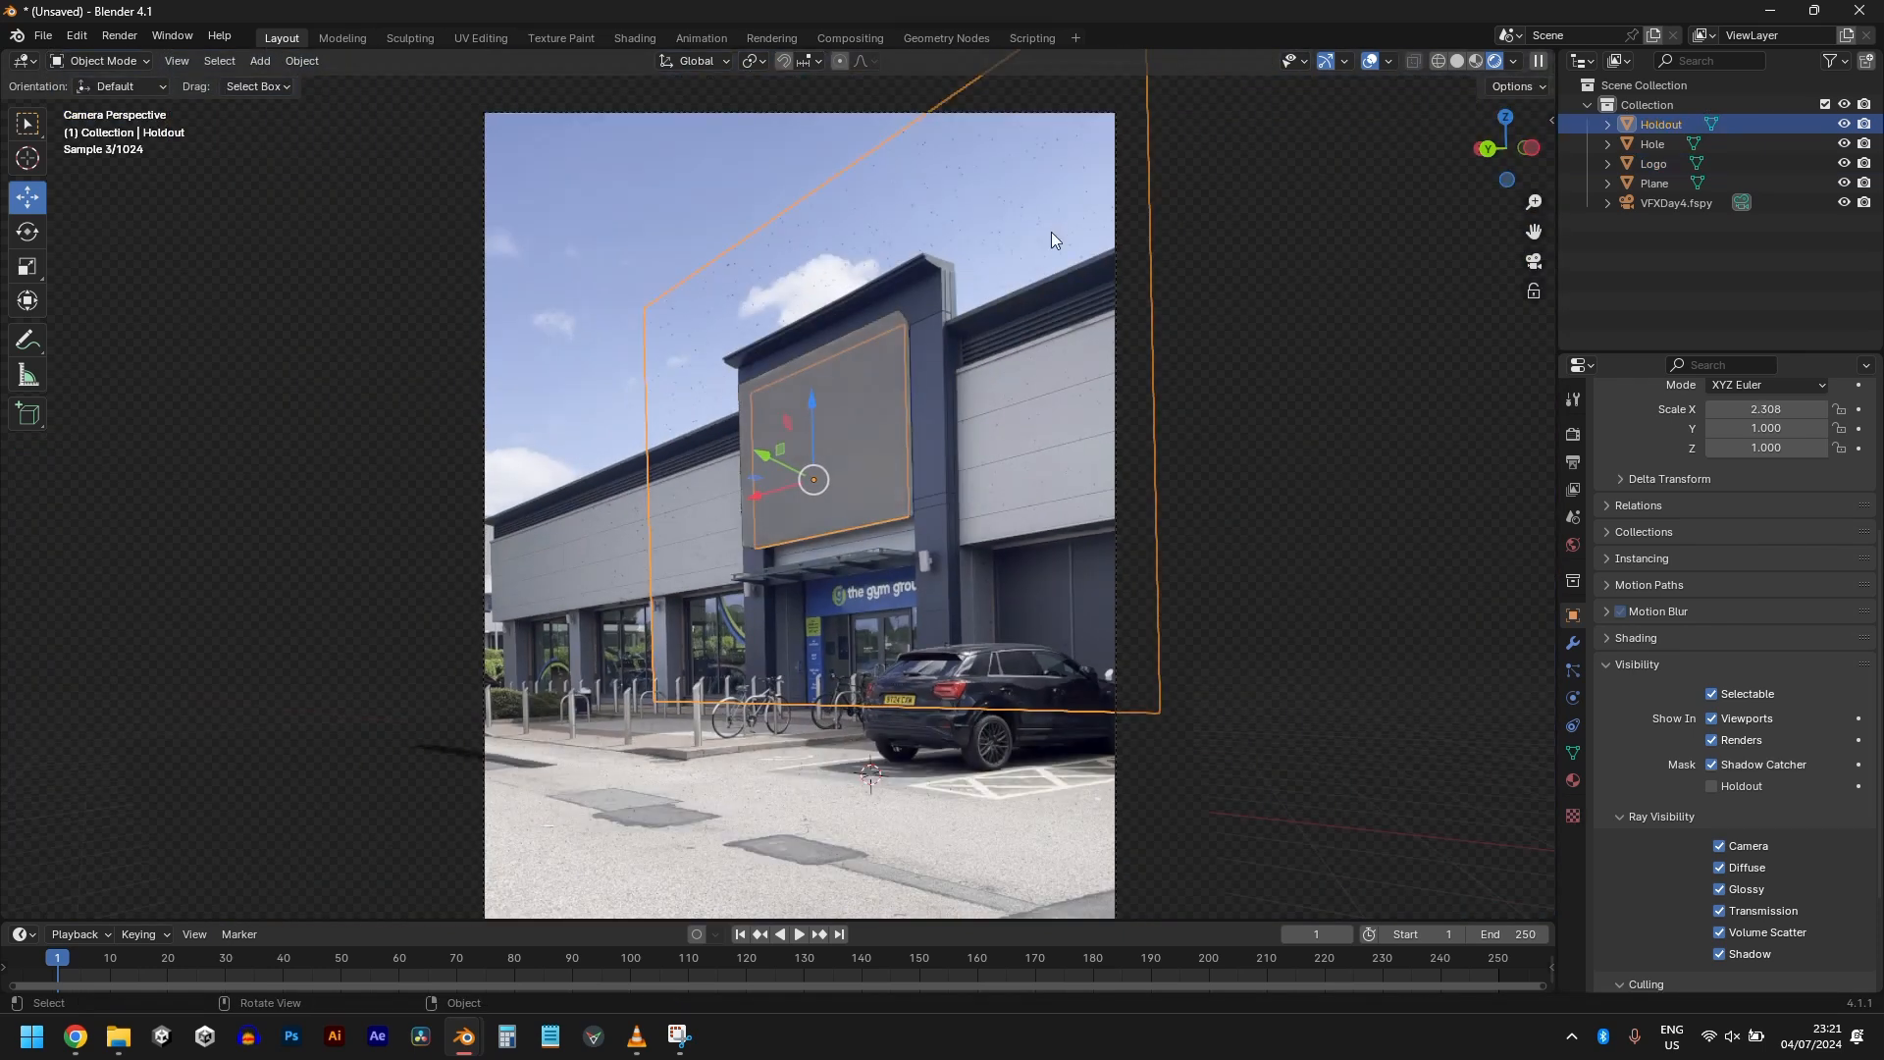
middle_drag(1022, 439, 736, 294)
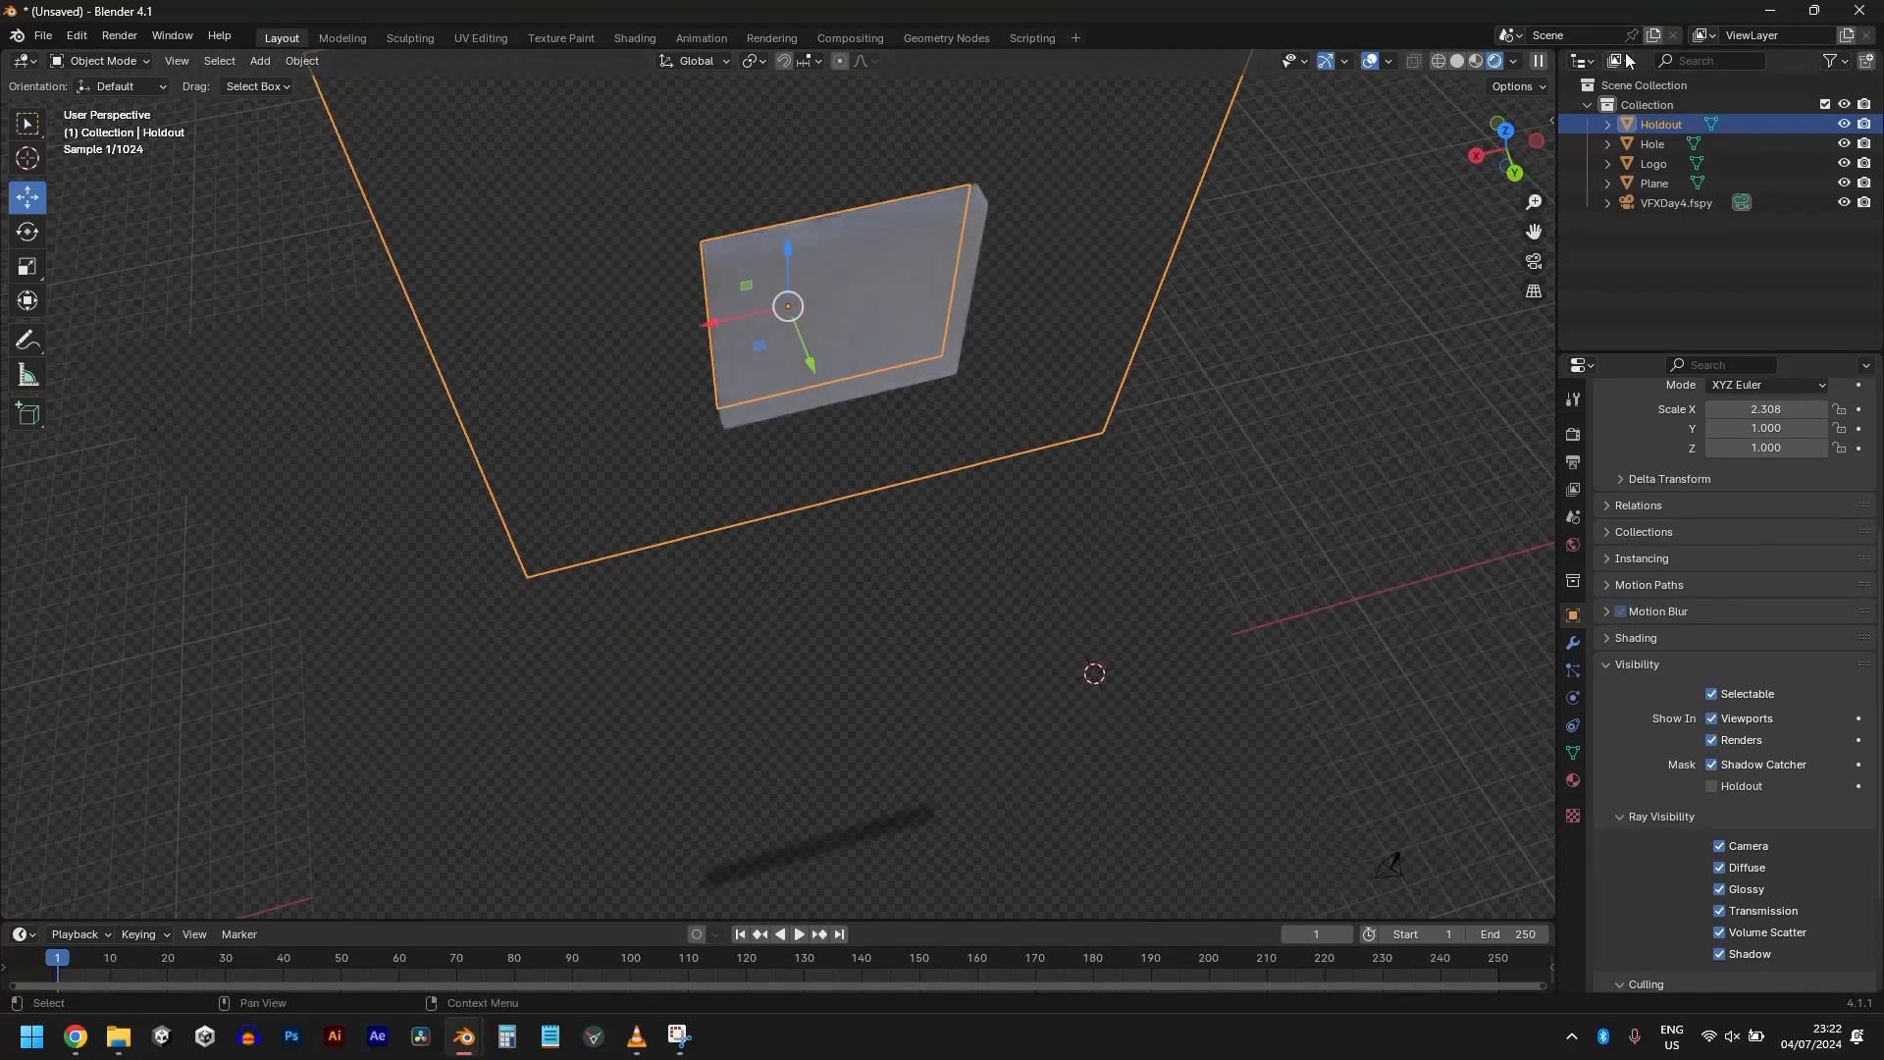
mouse_move(1009, 398)
middle_down()
mouse_move(1239, 191)
mouse_move(760, 493)
mouse_move(732, 406)
mouse_move(679, 414)
middle_up()
click(1458, 62)
middle_drag(999, 375, 845, 379)
click(895, 396)
key(KP_Decimal)
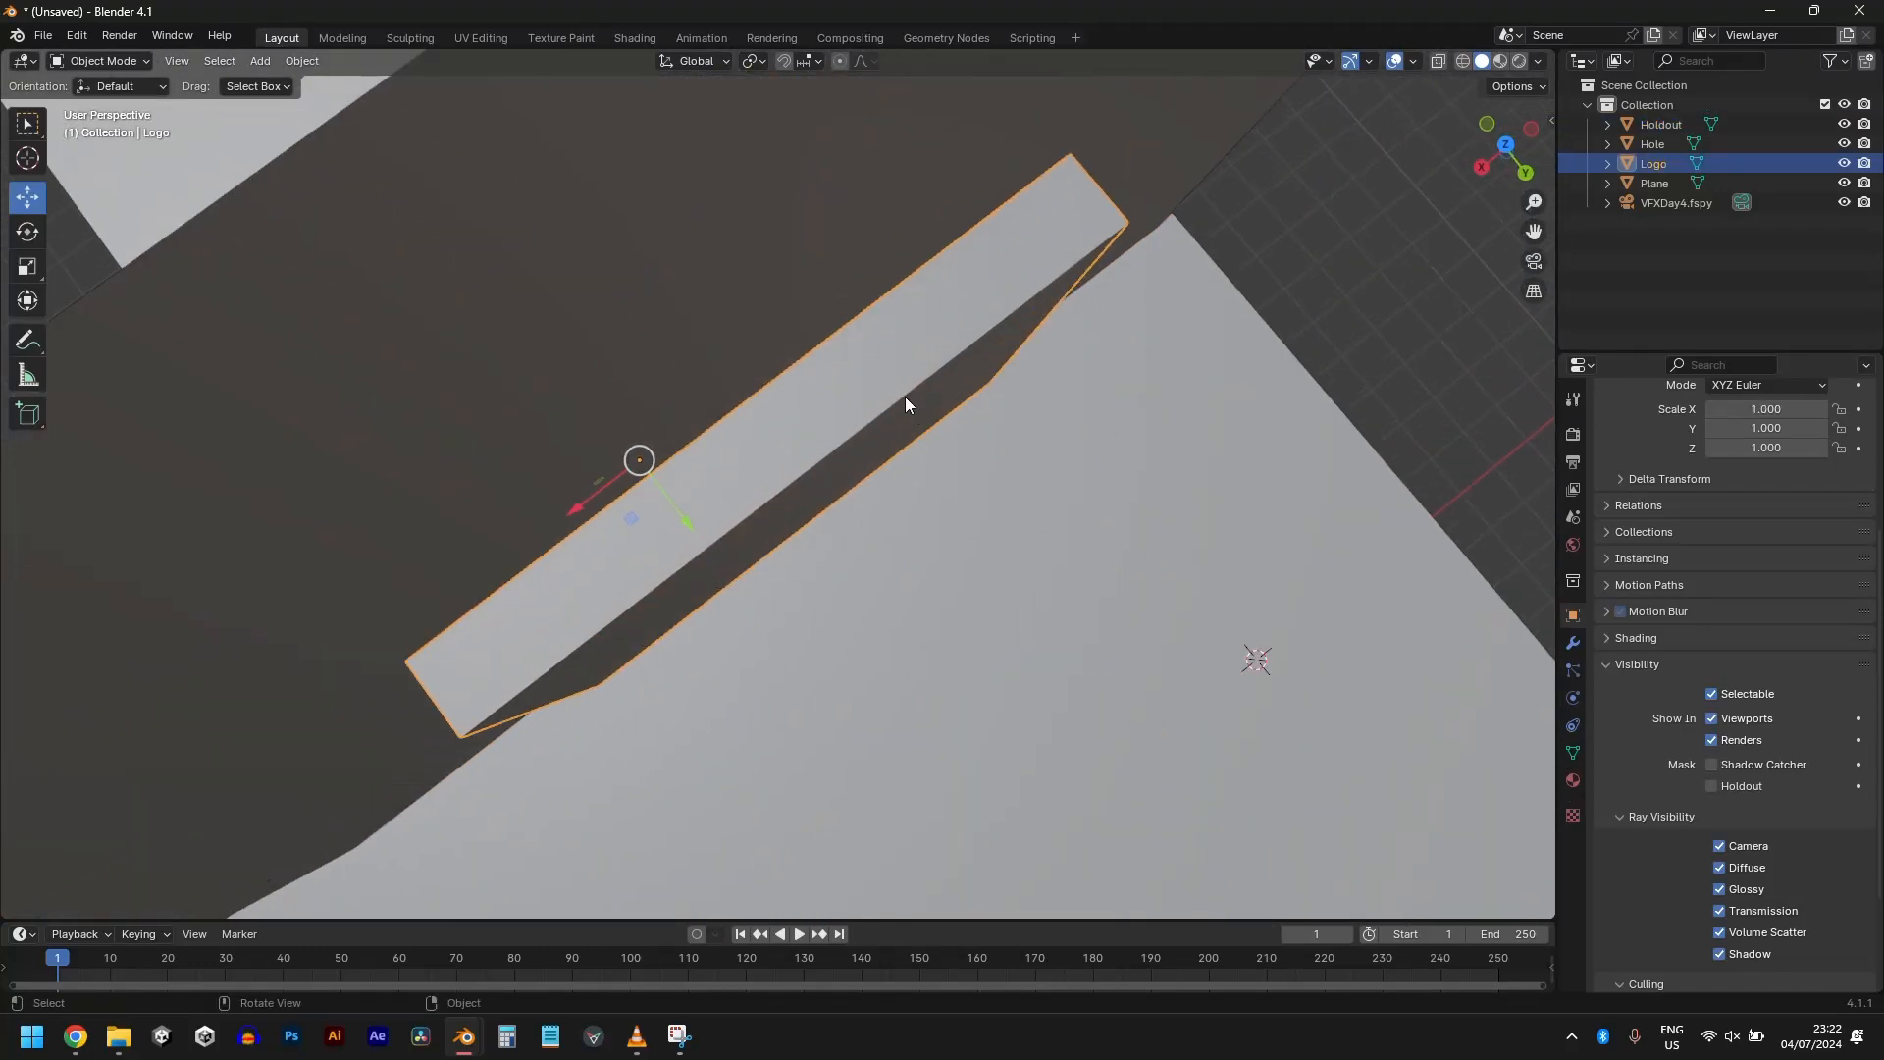
key(KP_7)
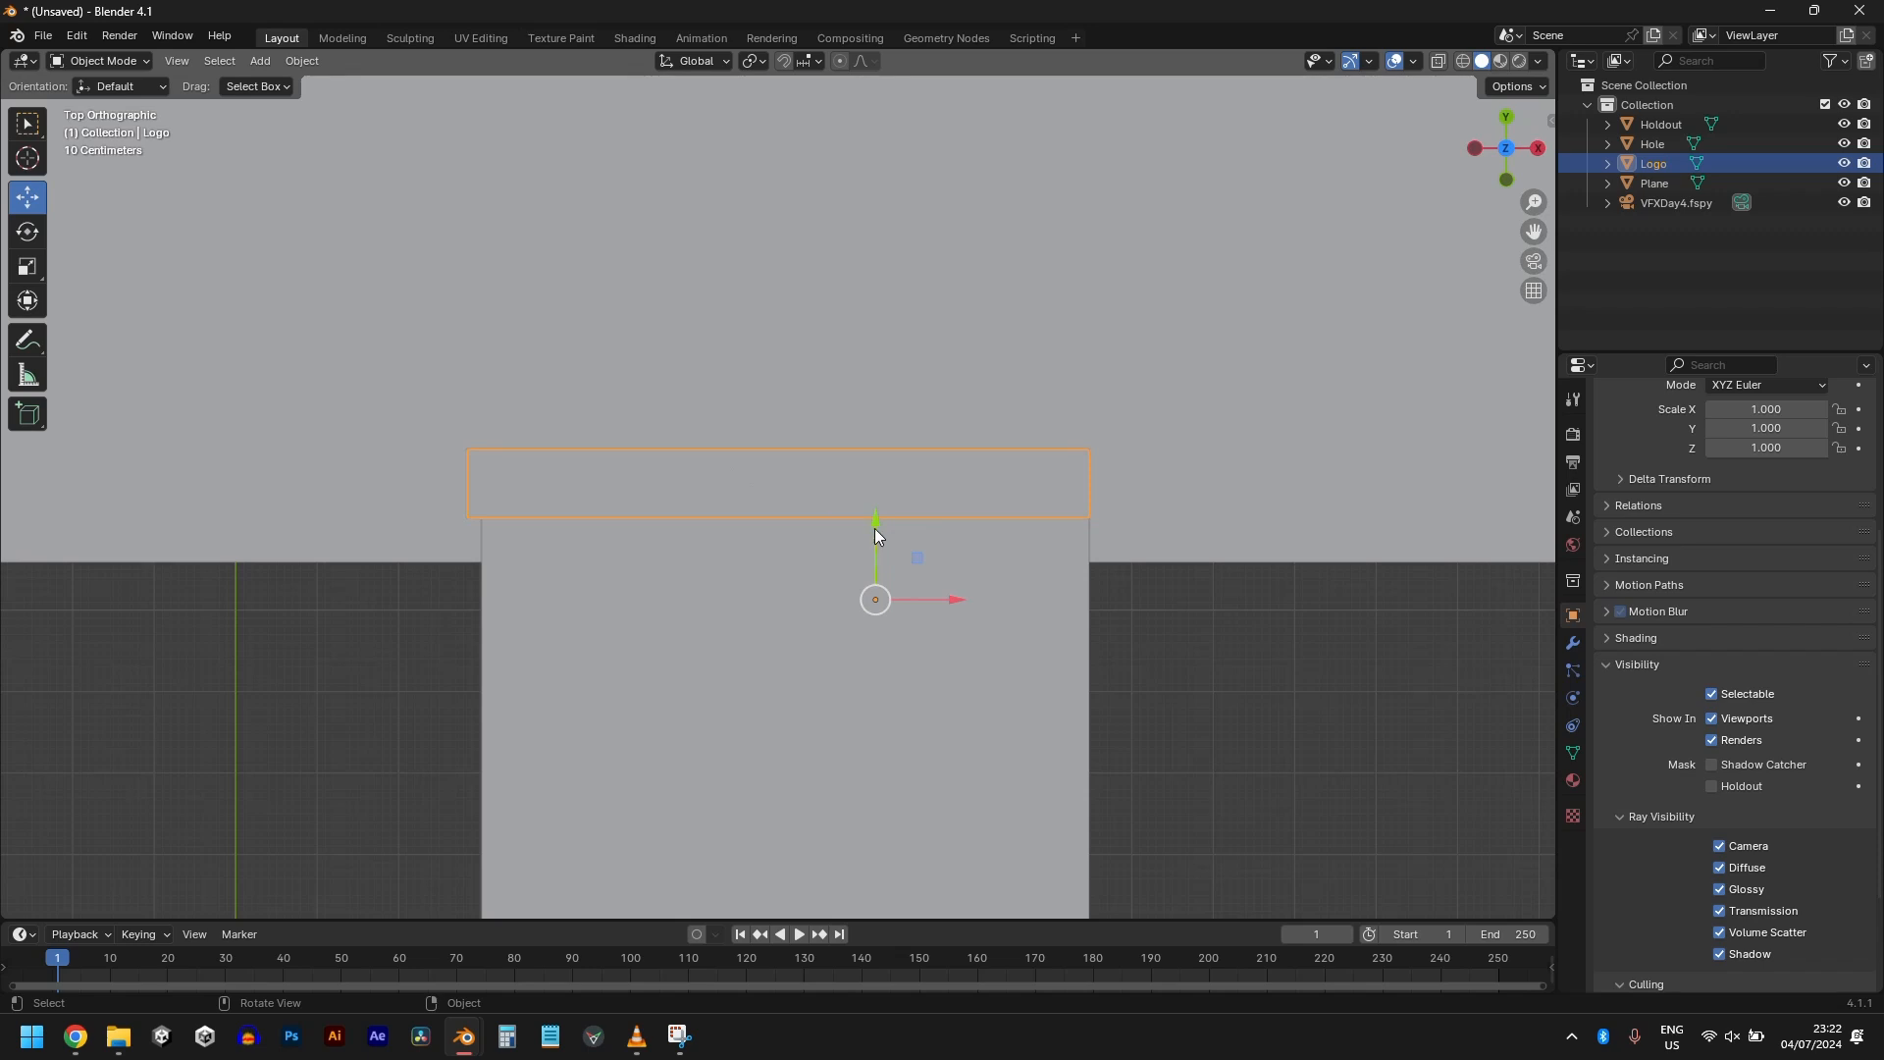
drag(875, 534, 870, 595)
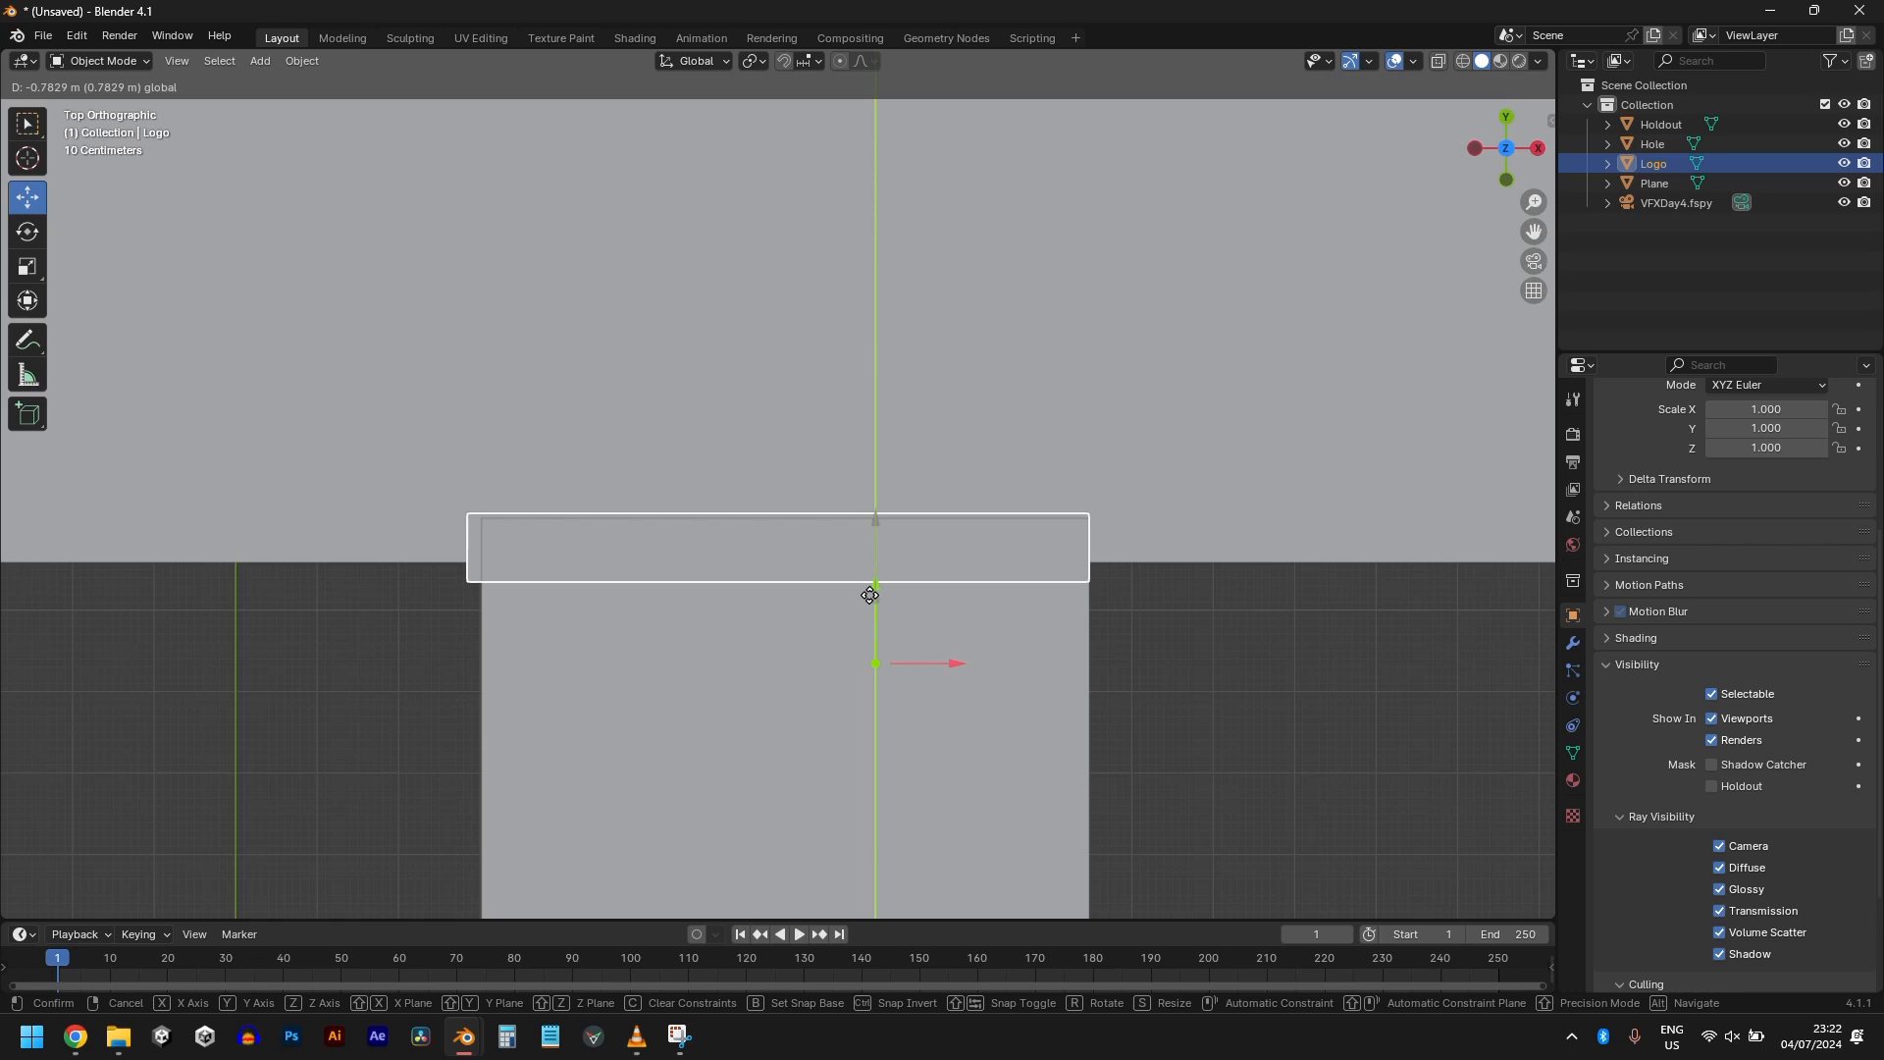
drag(874, 596, 891, 573)
Step: Lower the Logo slab's bottom face along Z to cover the real sign's lower edge in camera view, and leave Edit Mode
key(KP_0)
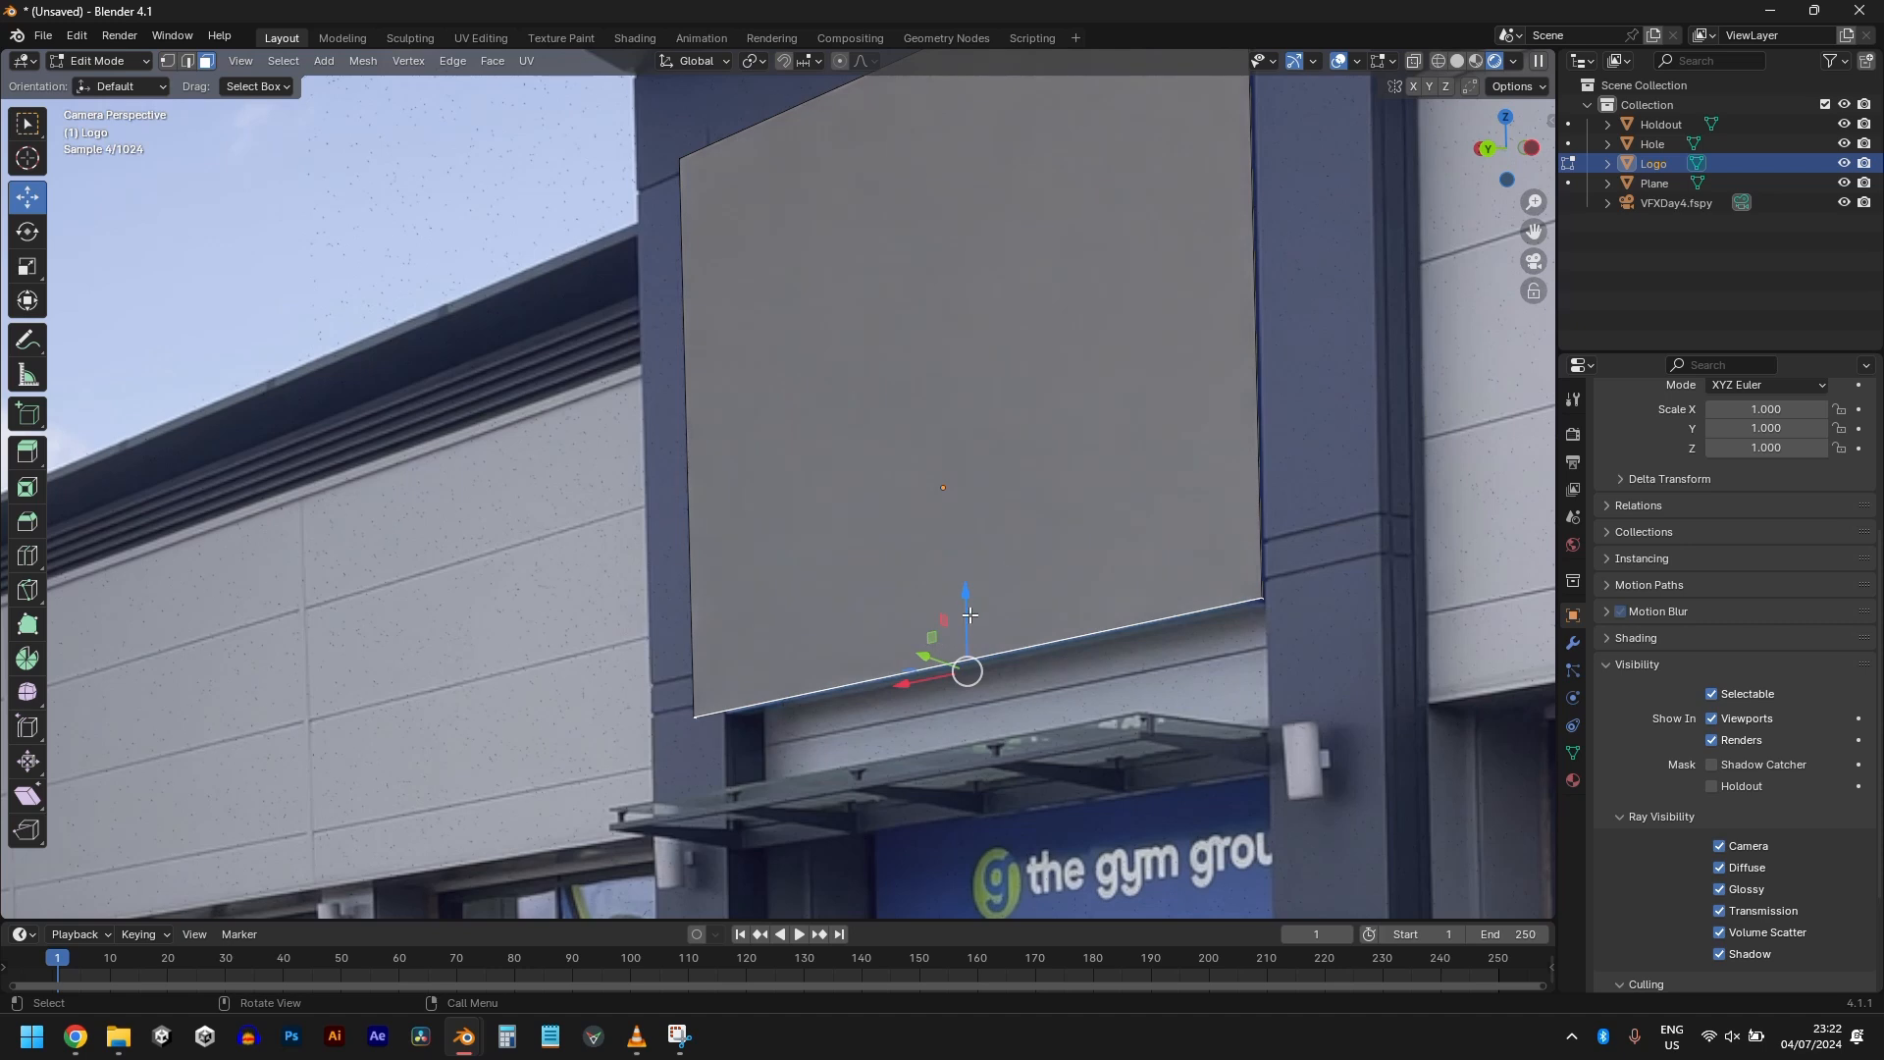
drag(970, 614, 970, 624)
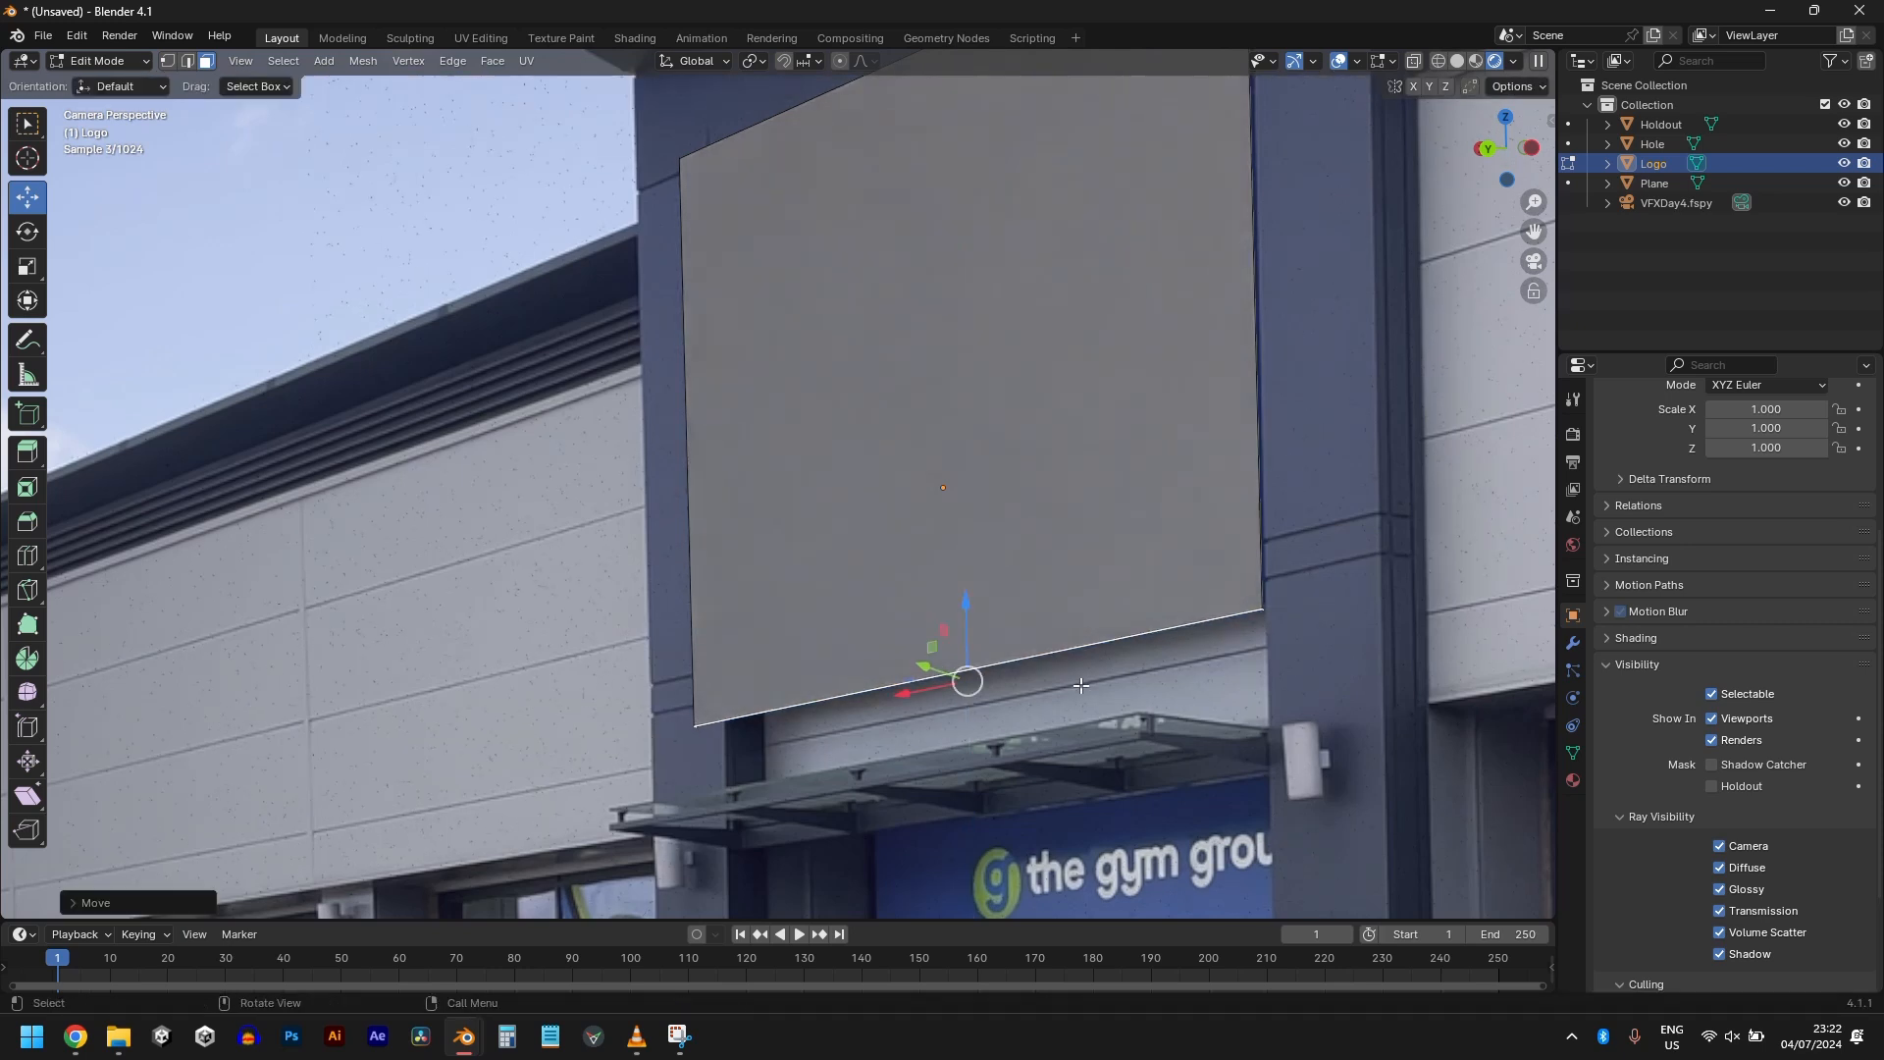
click(513, 215)
key(Tab)
Step: Move the Holdout opening's vertical edge beside the entrance pillar outward along X to match the Logo slab's side
drag(580, 355, 486, 263)
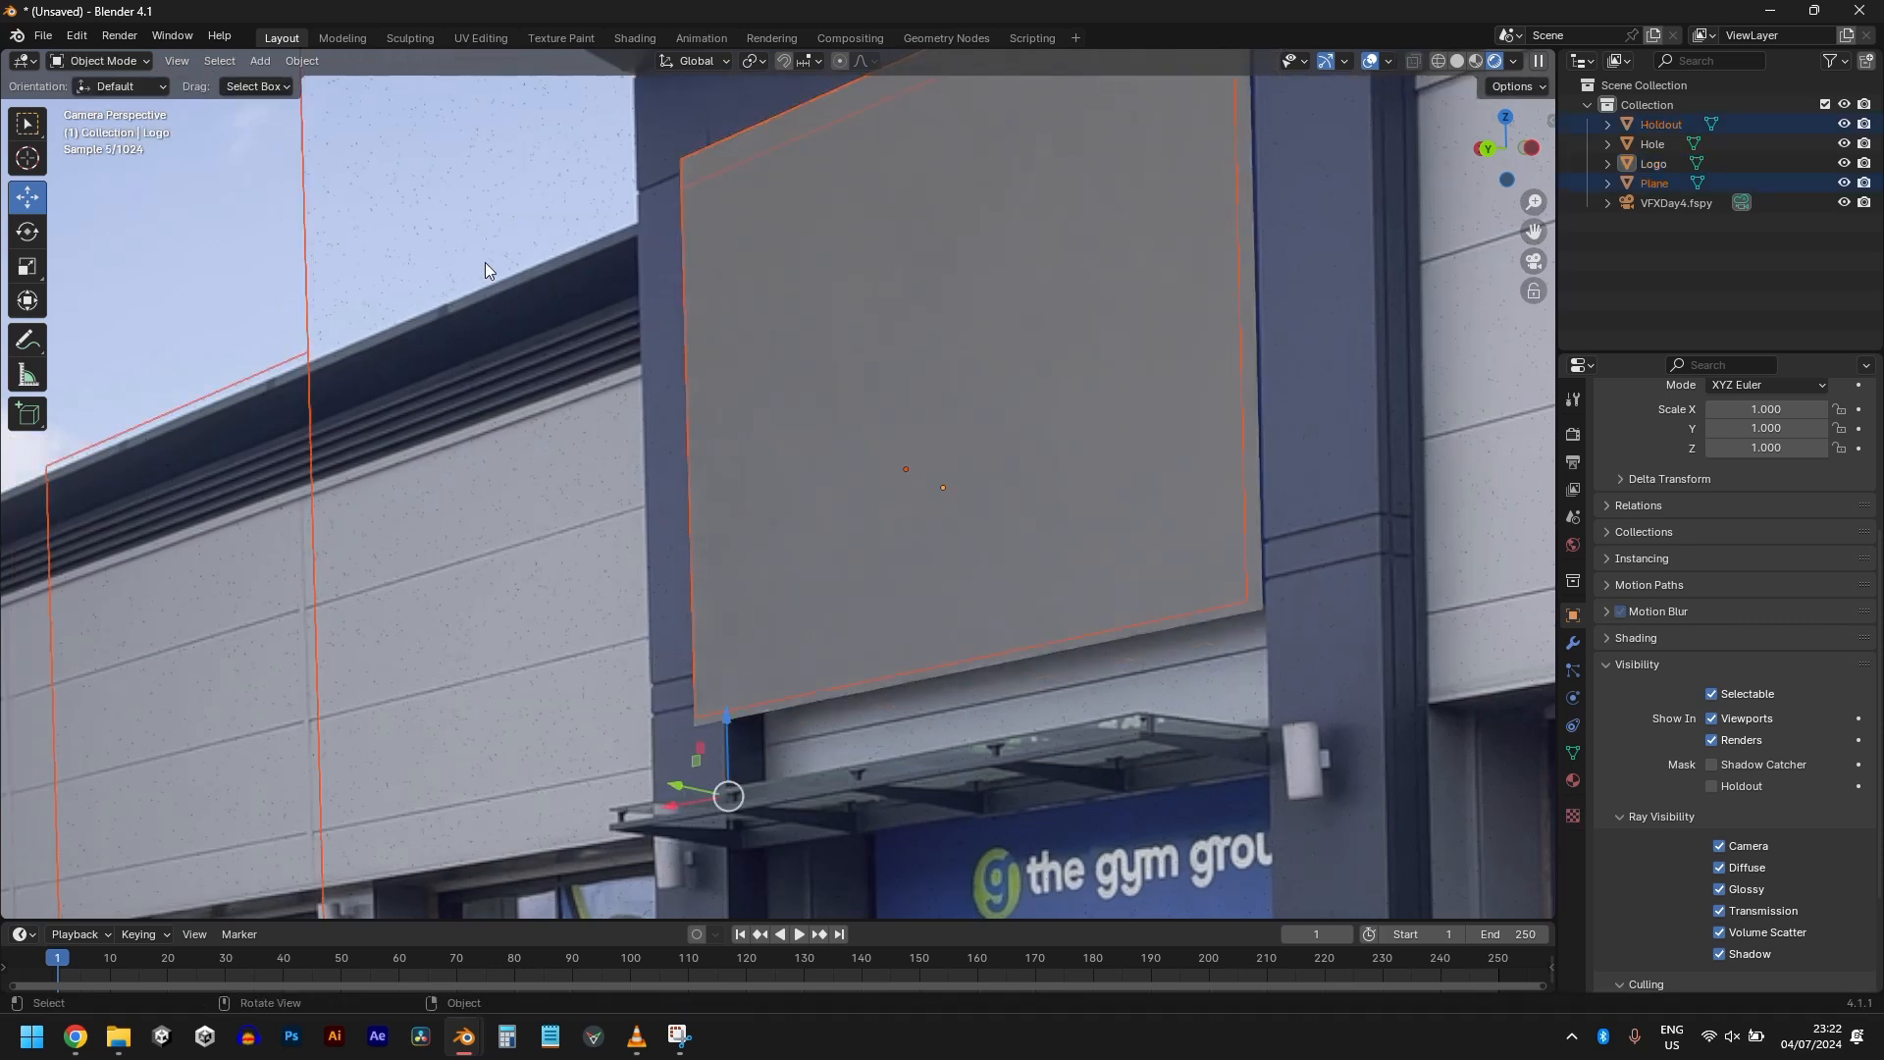
click(1217, 605)
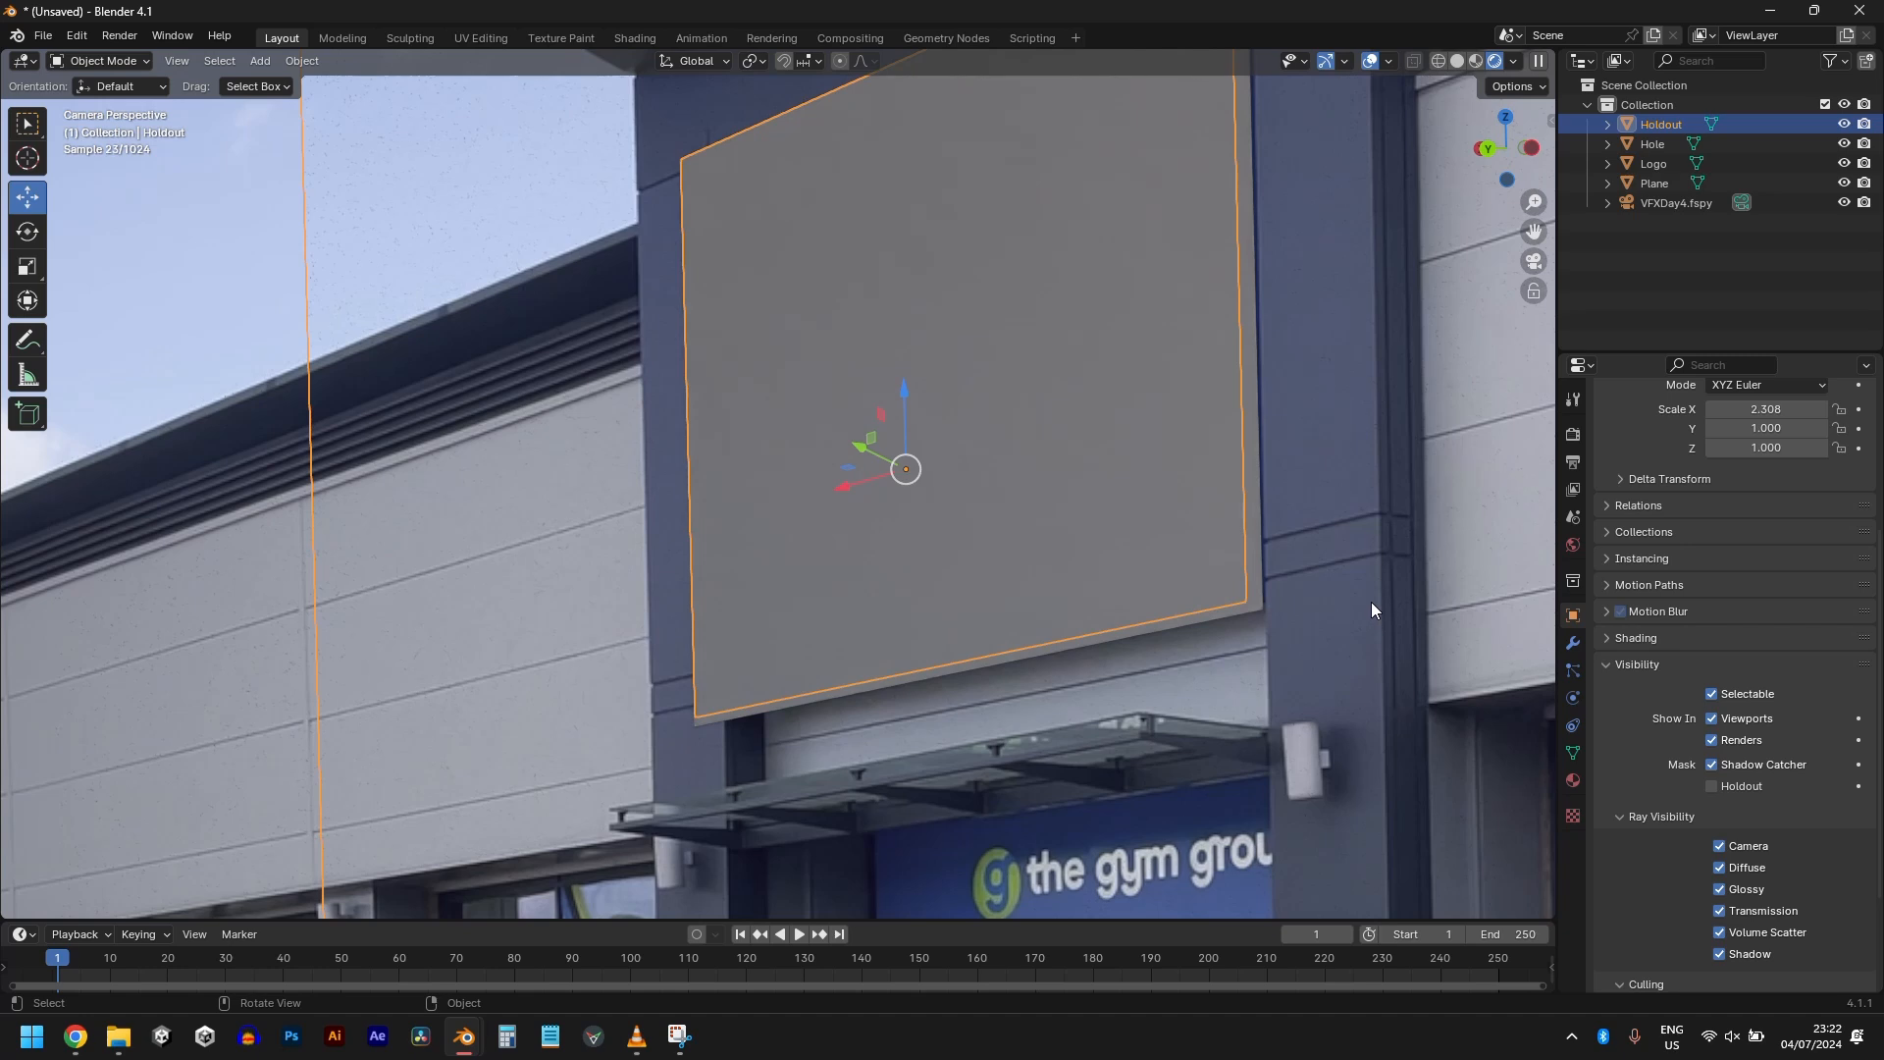
key(Home)
key(Tab)
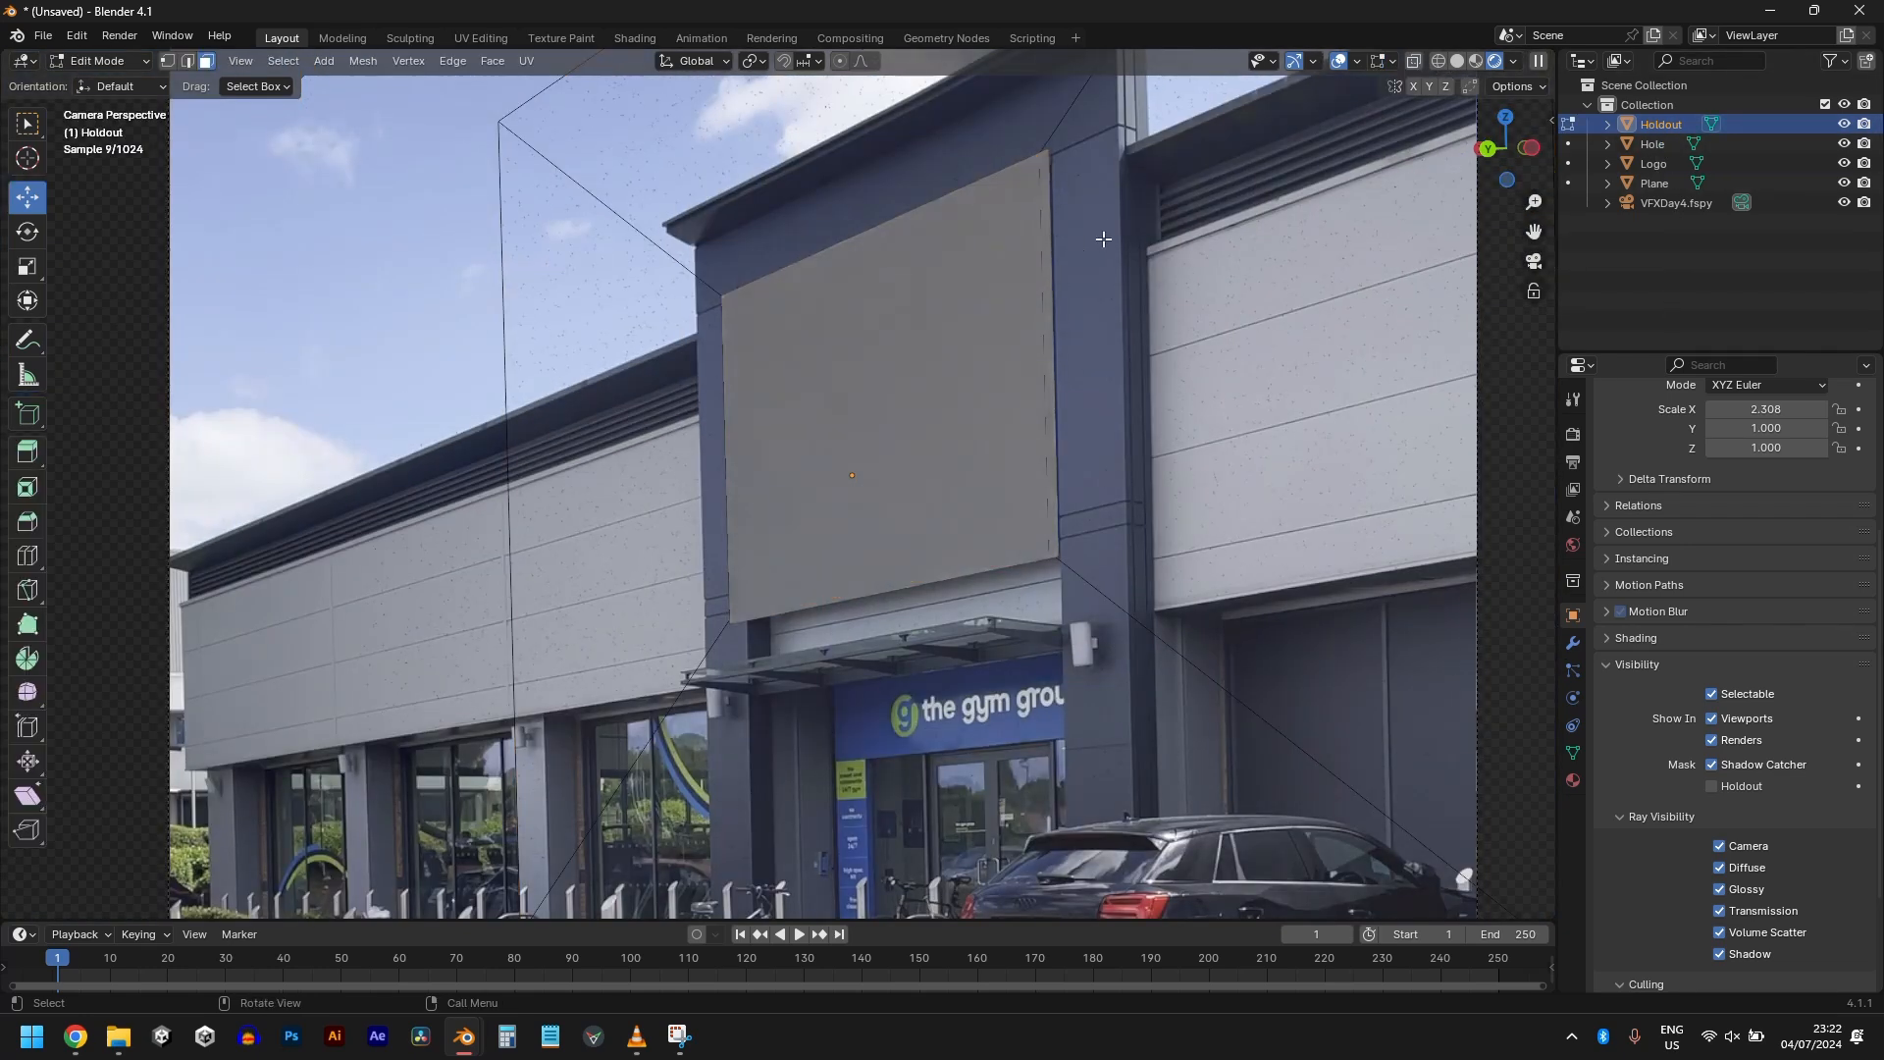
click(1055, 288)
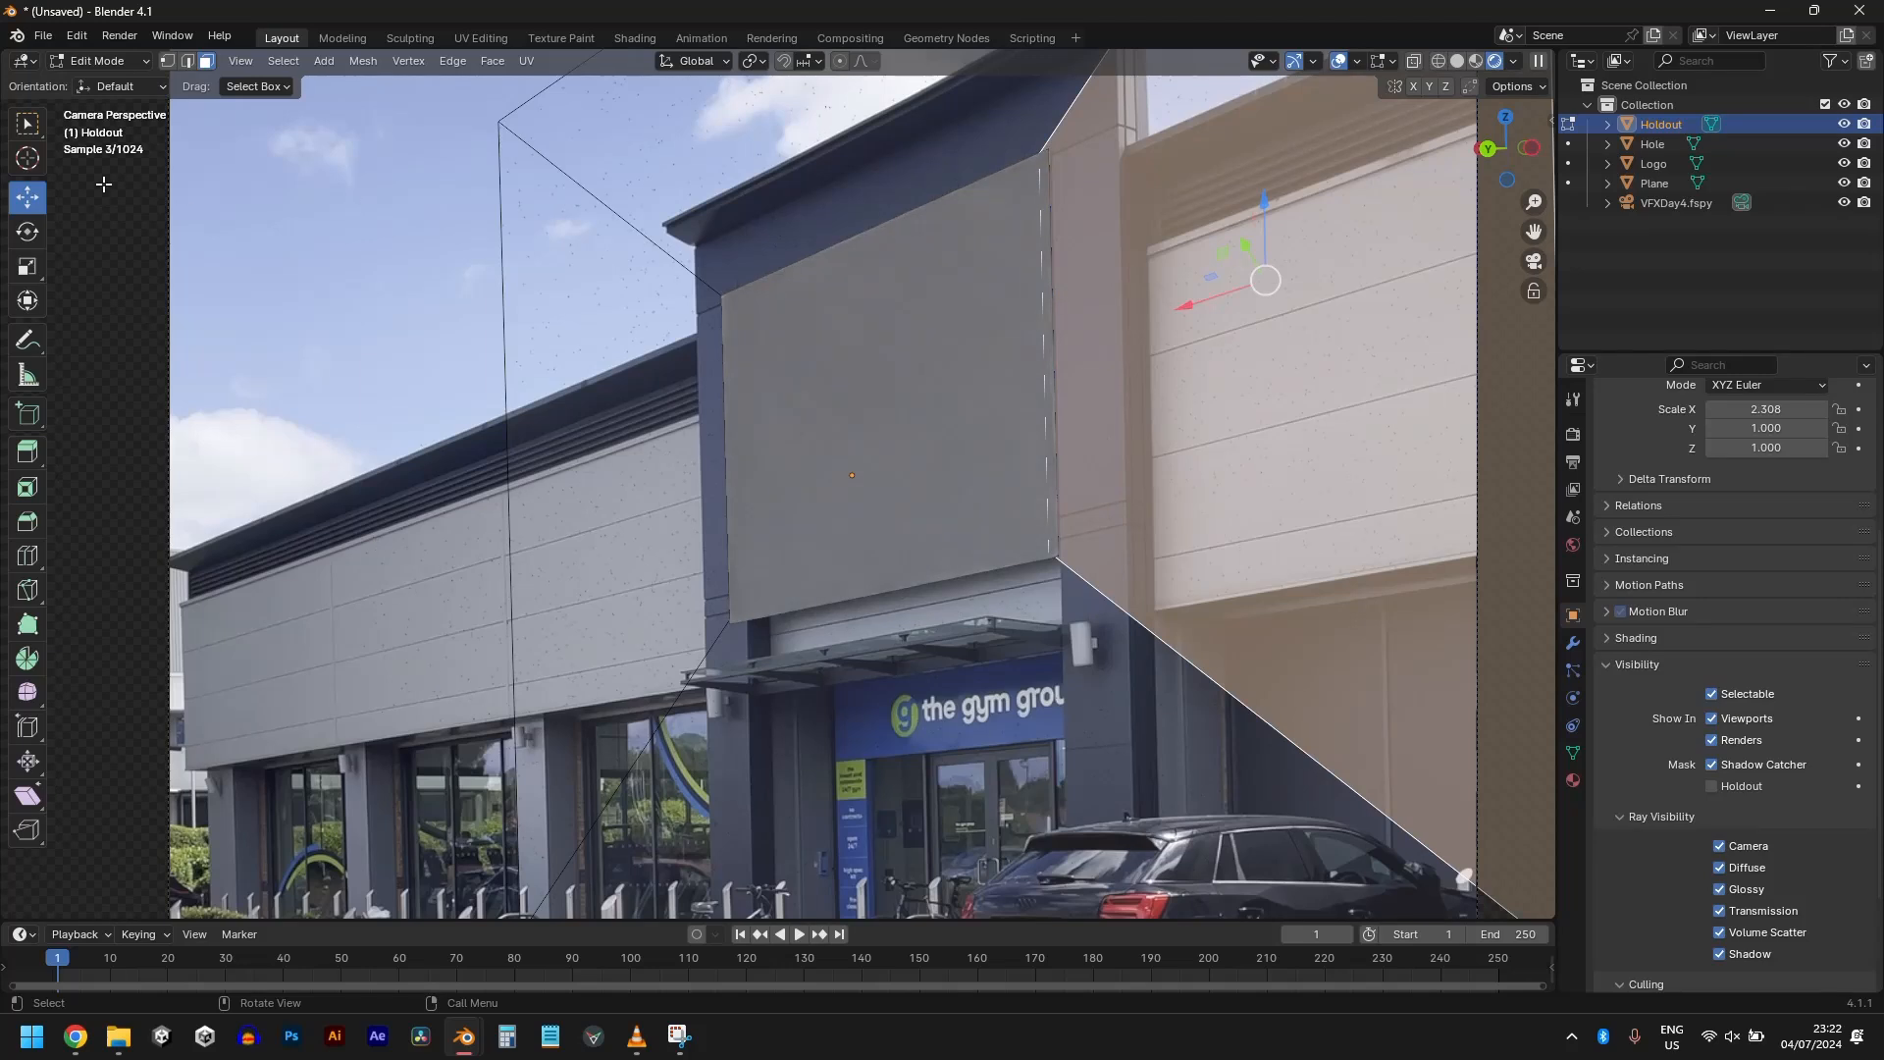
click(193, 62)
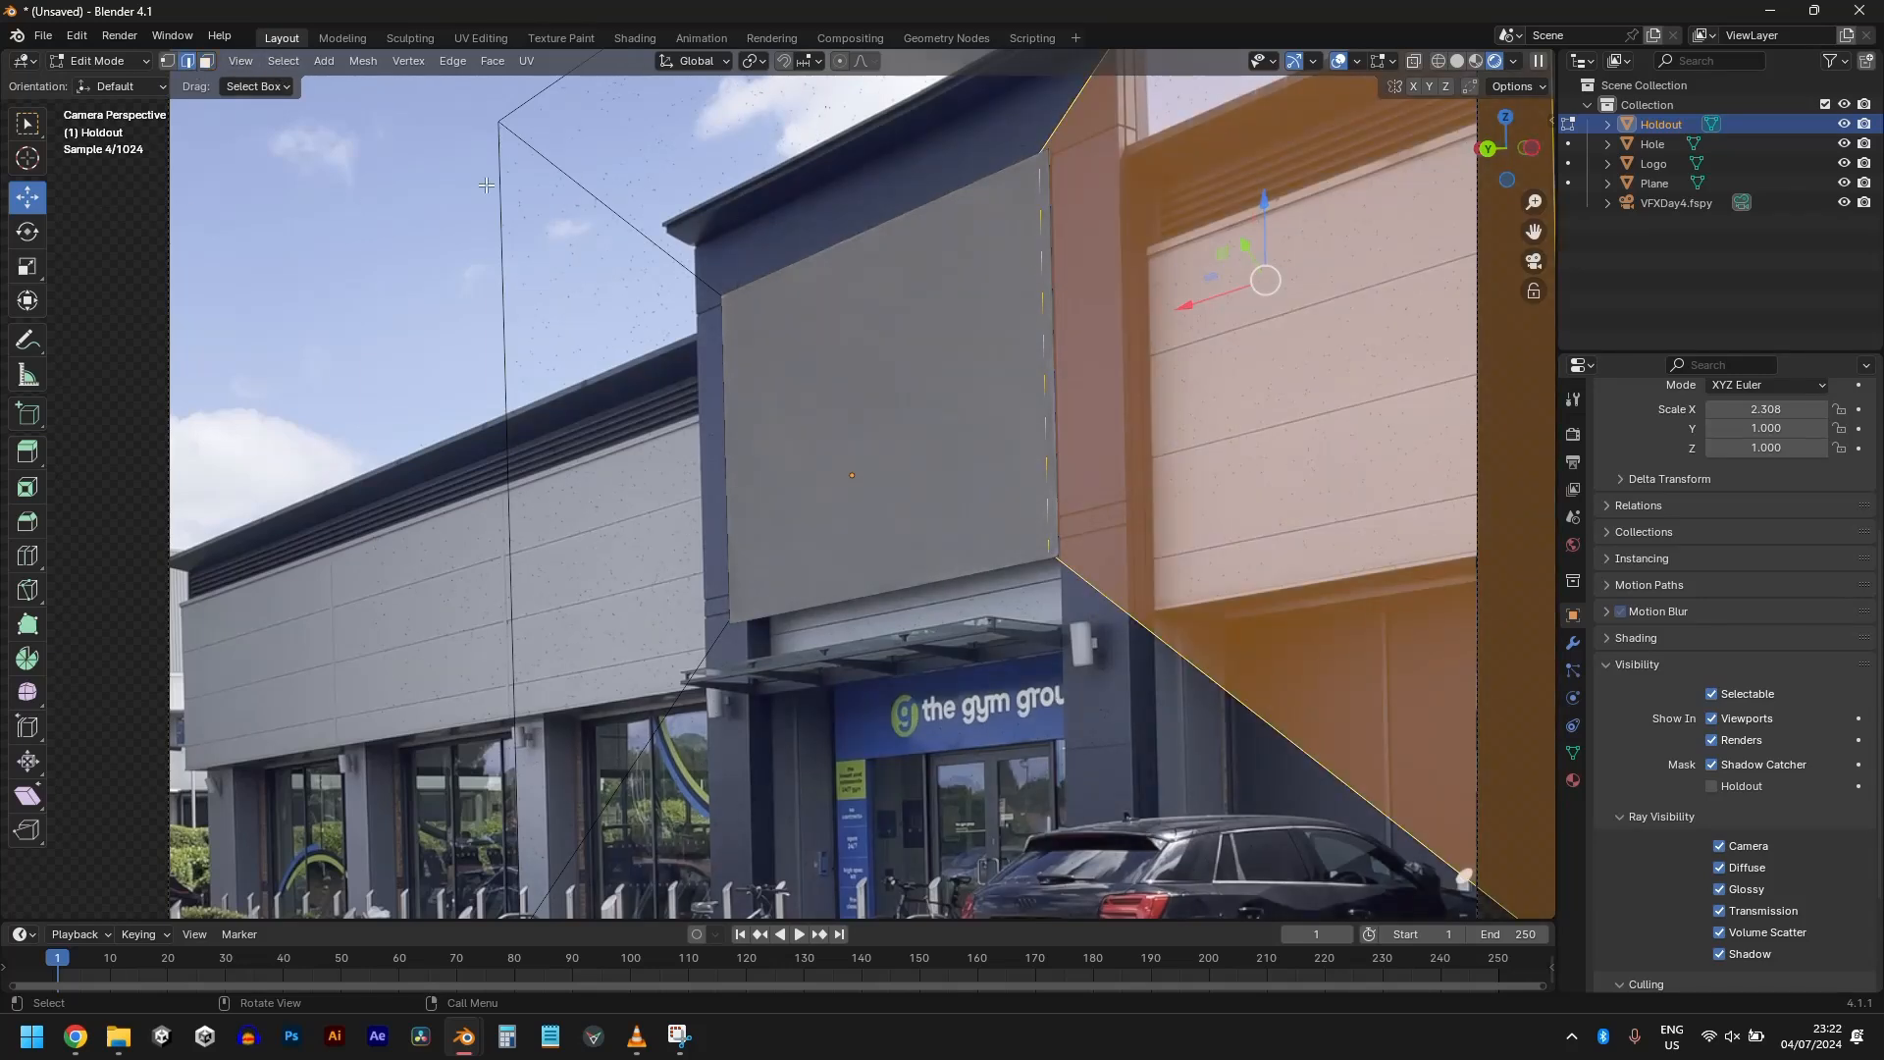
click(1044, 339)
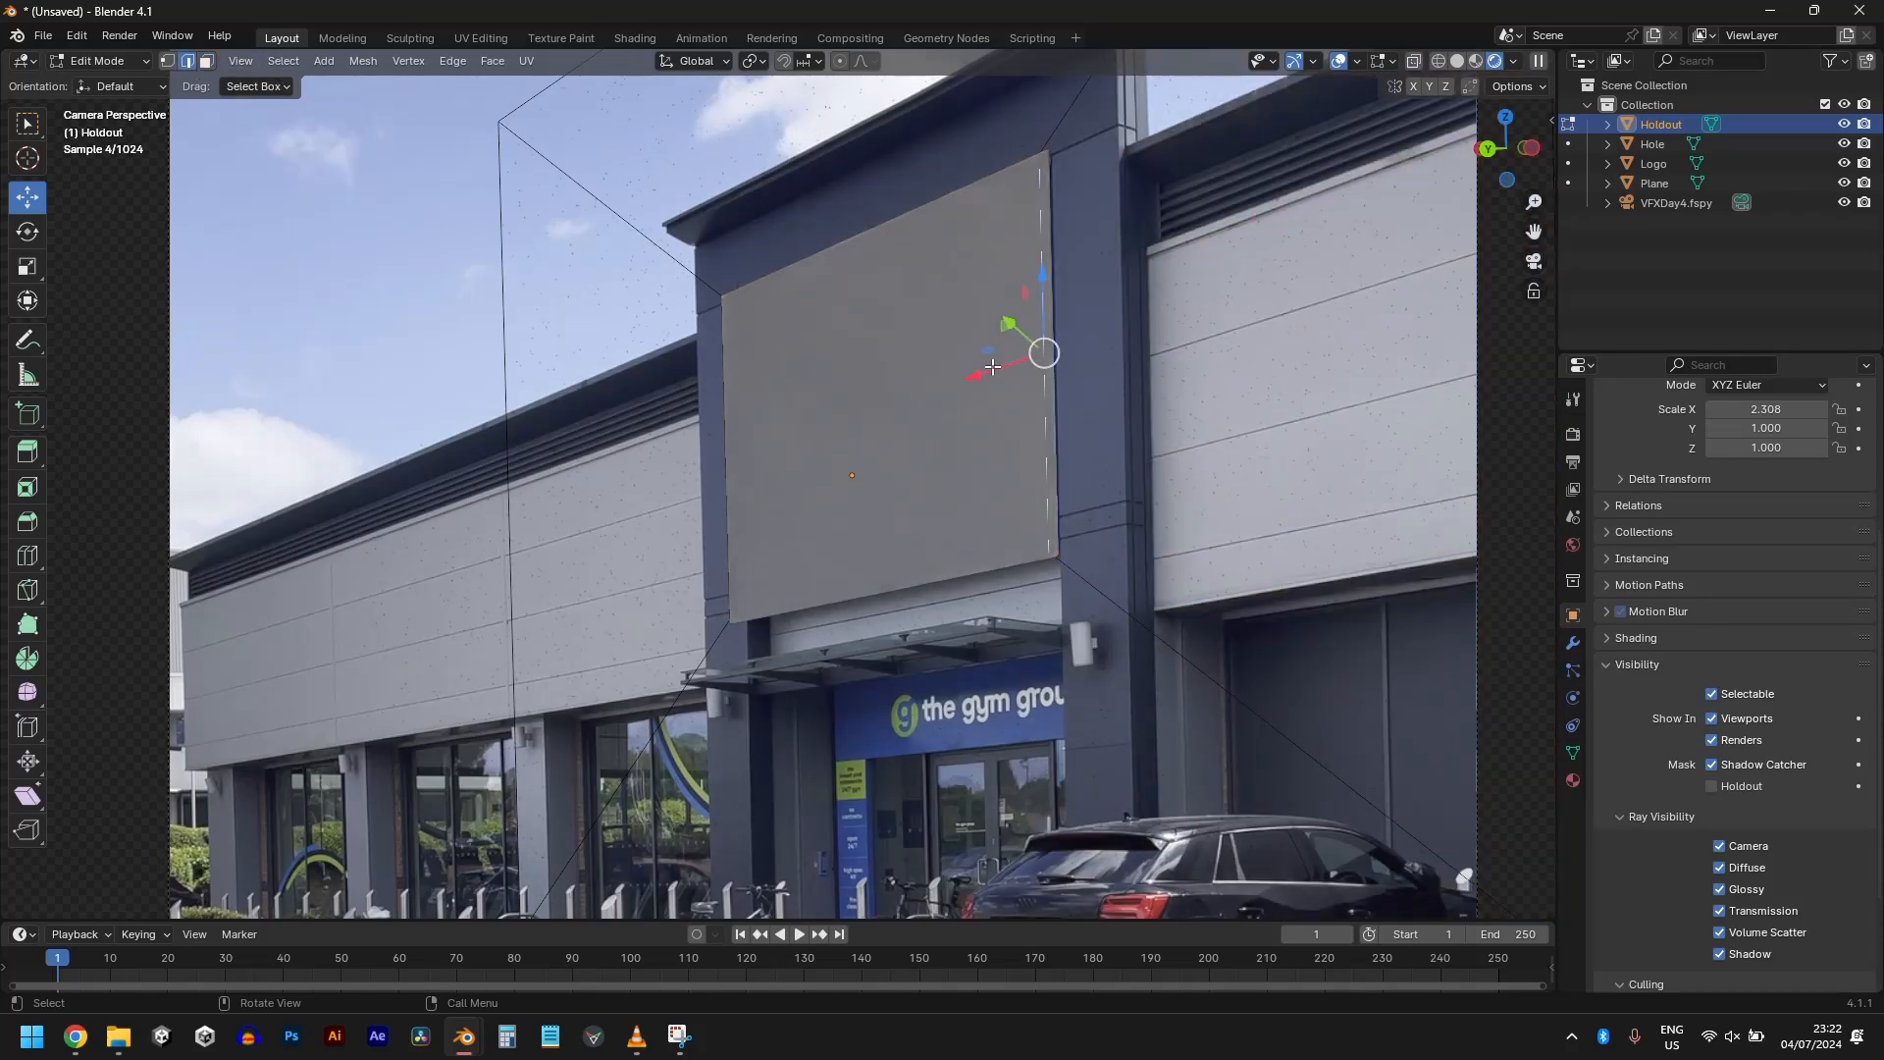
drag(992, 366, 1010, 382)
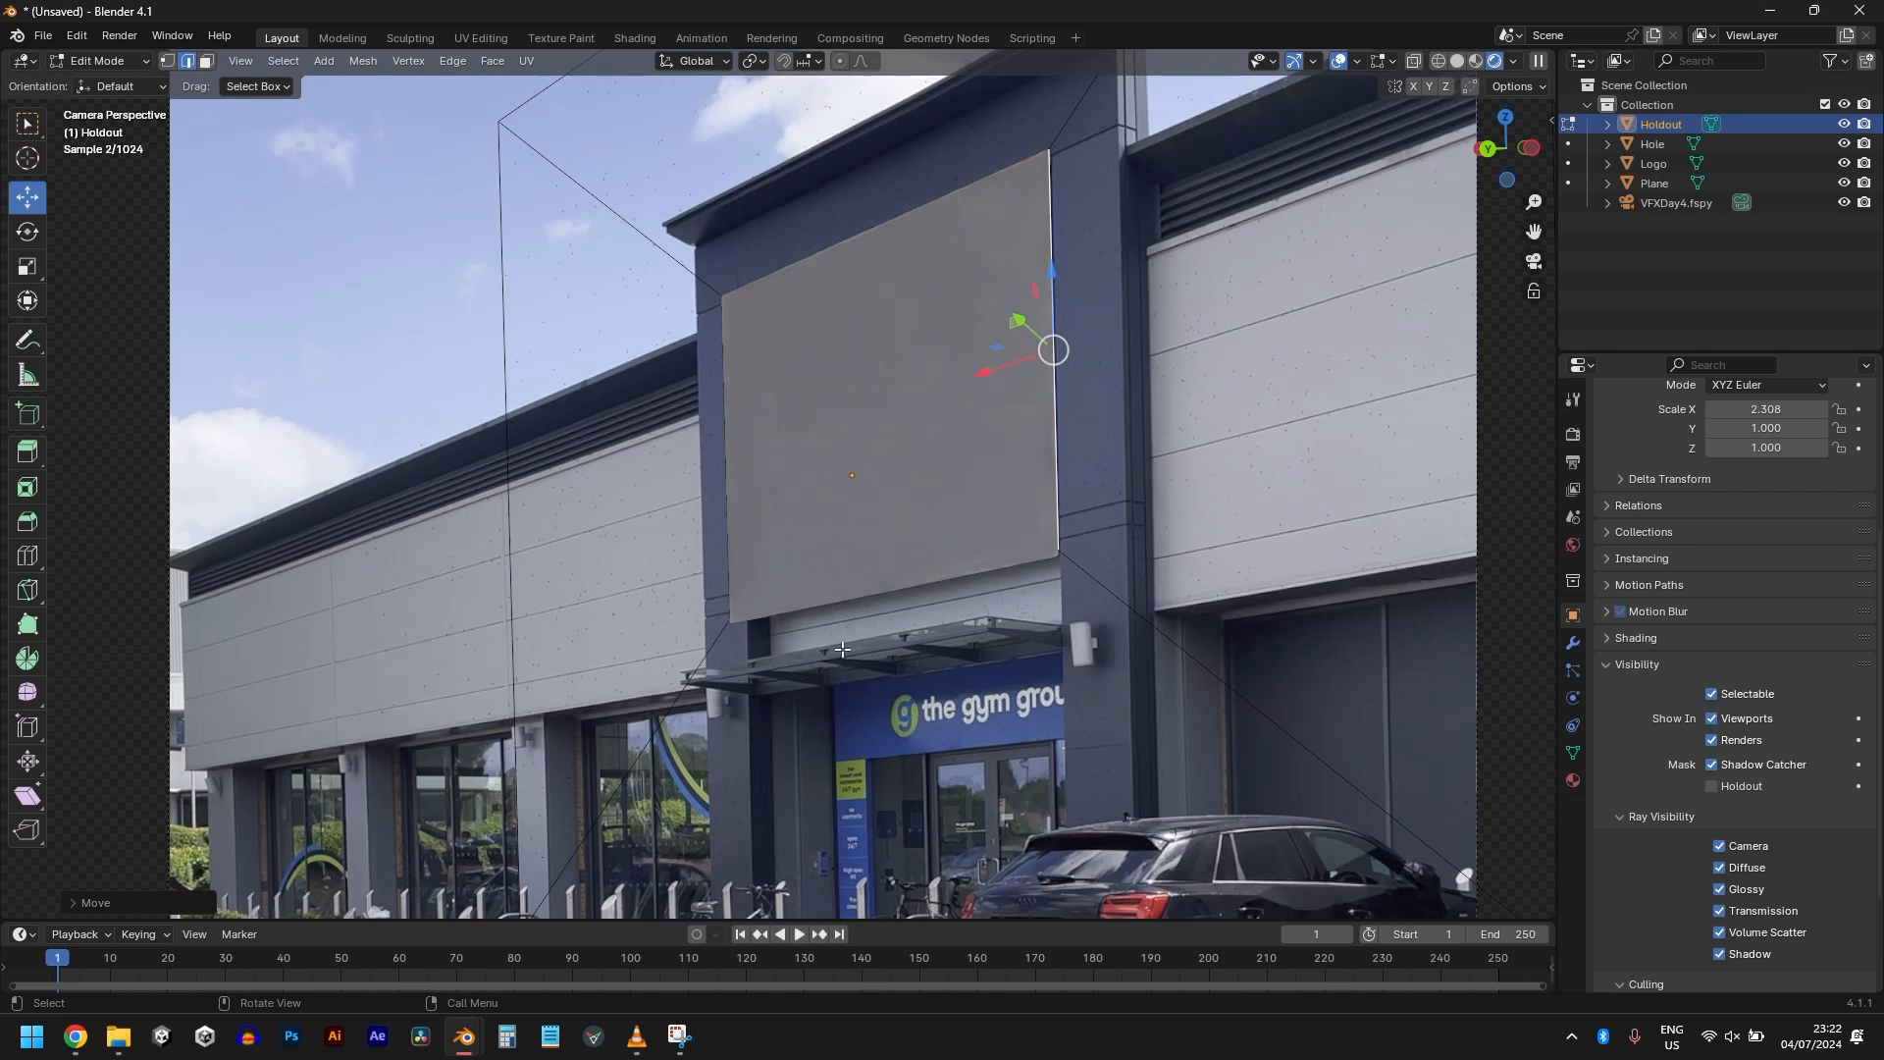
Step: Lower the bottom edge of the Holdout opening along Z by about 0.31 m, leave Edit Mode and deselect the object
click(791, 609)
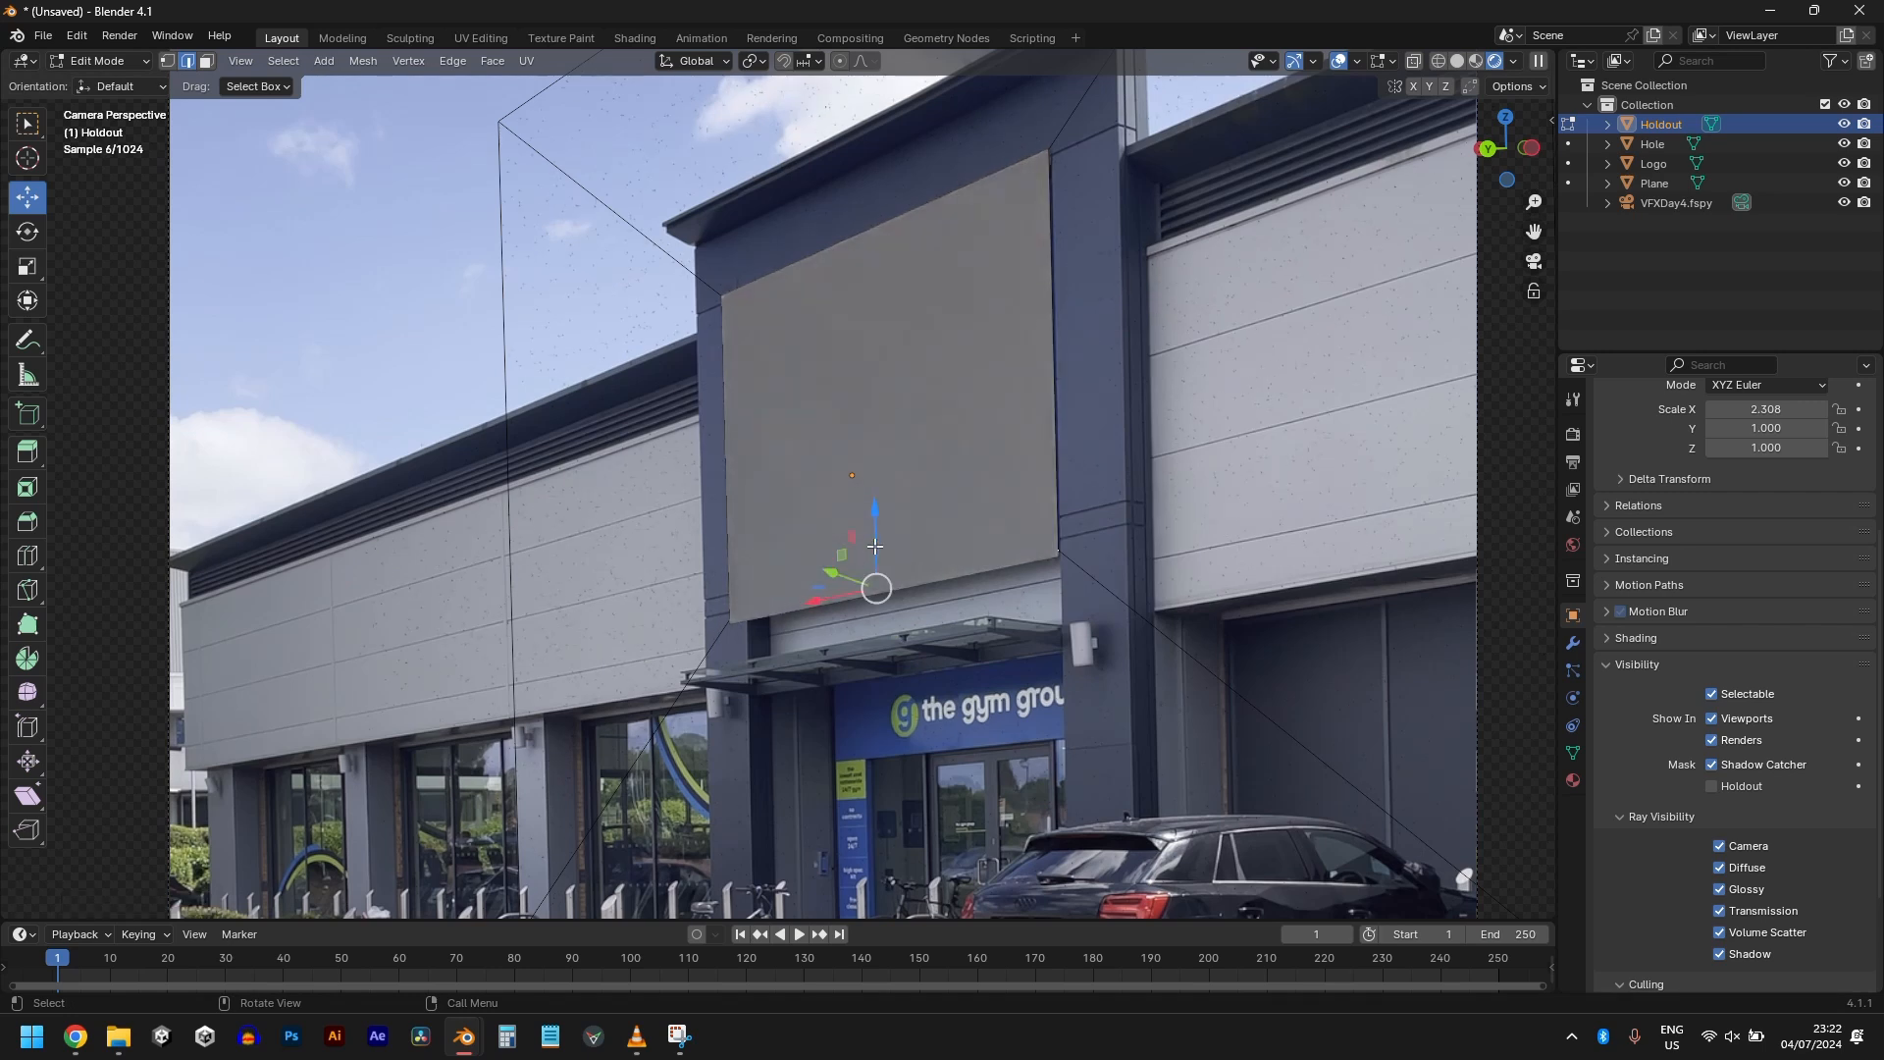
key(g)
key(z)
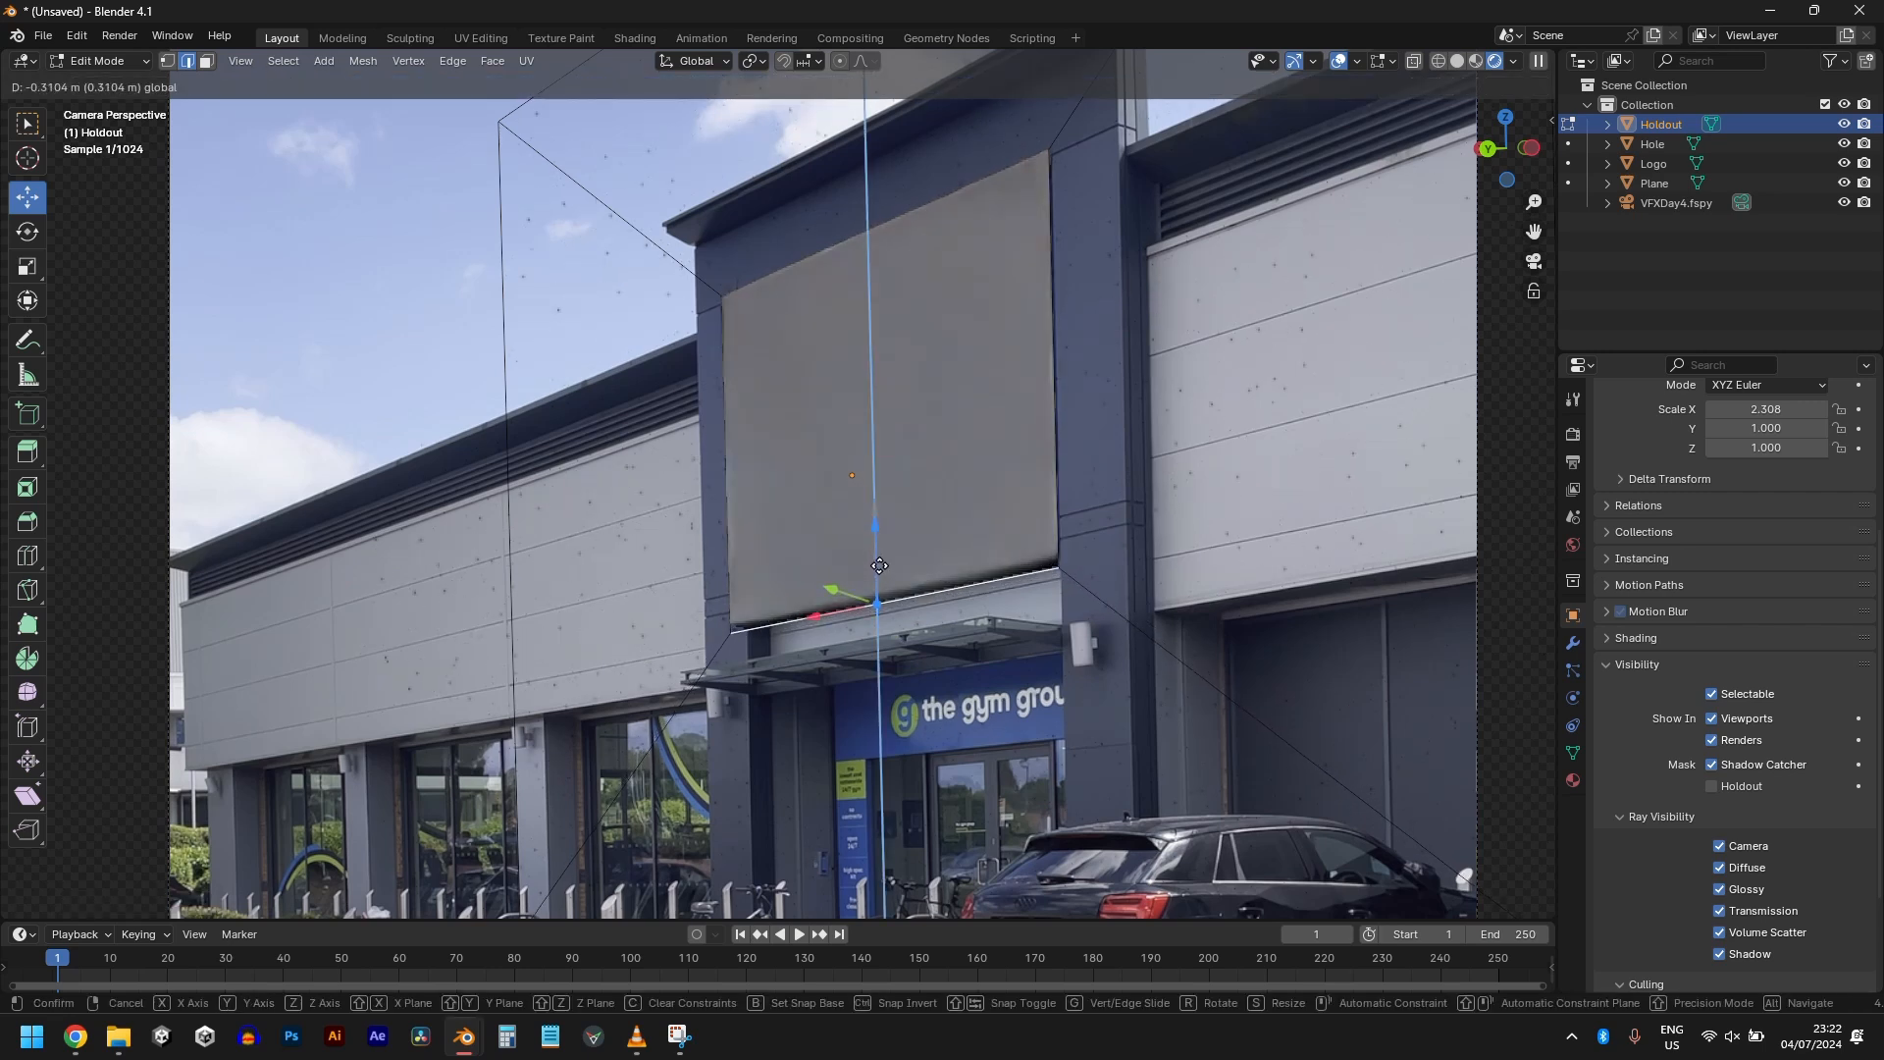
click(880, 564)
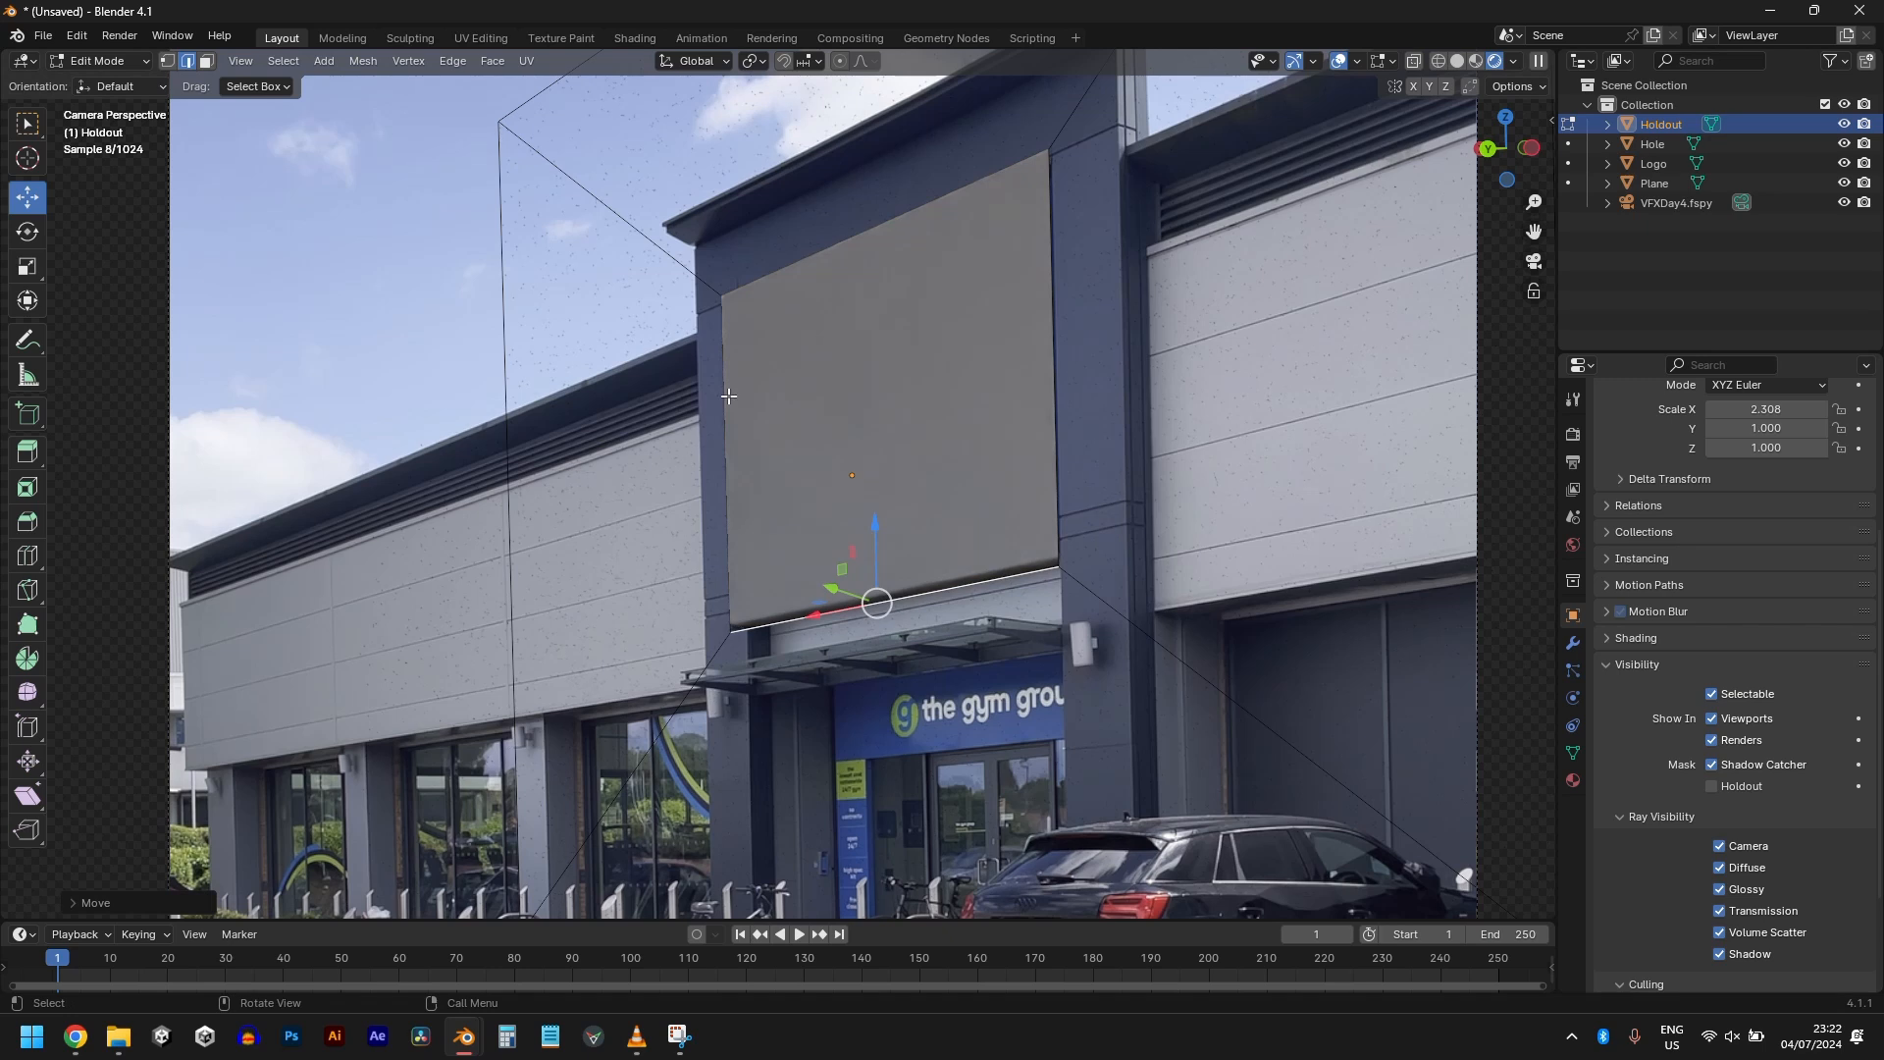
click(429, 266)
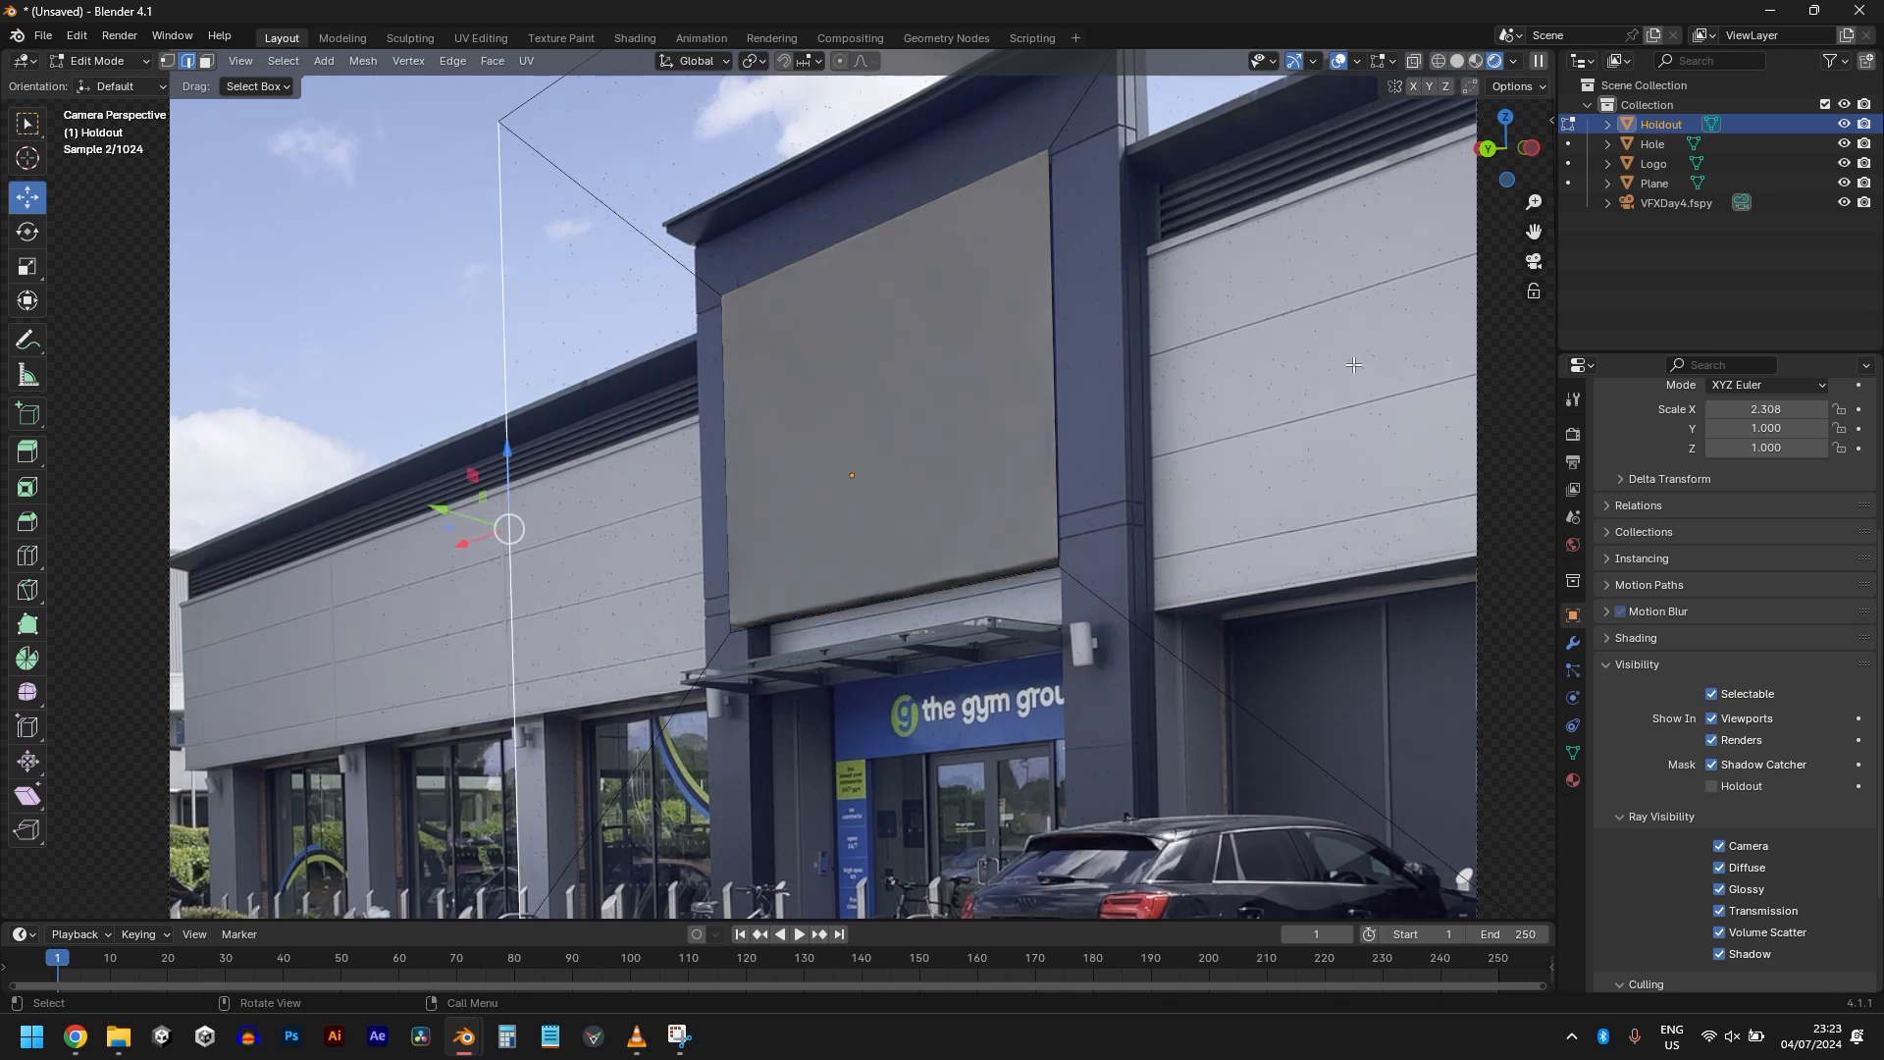
key(Tab)
click(379, 247)
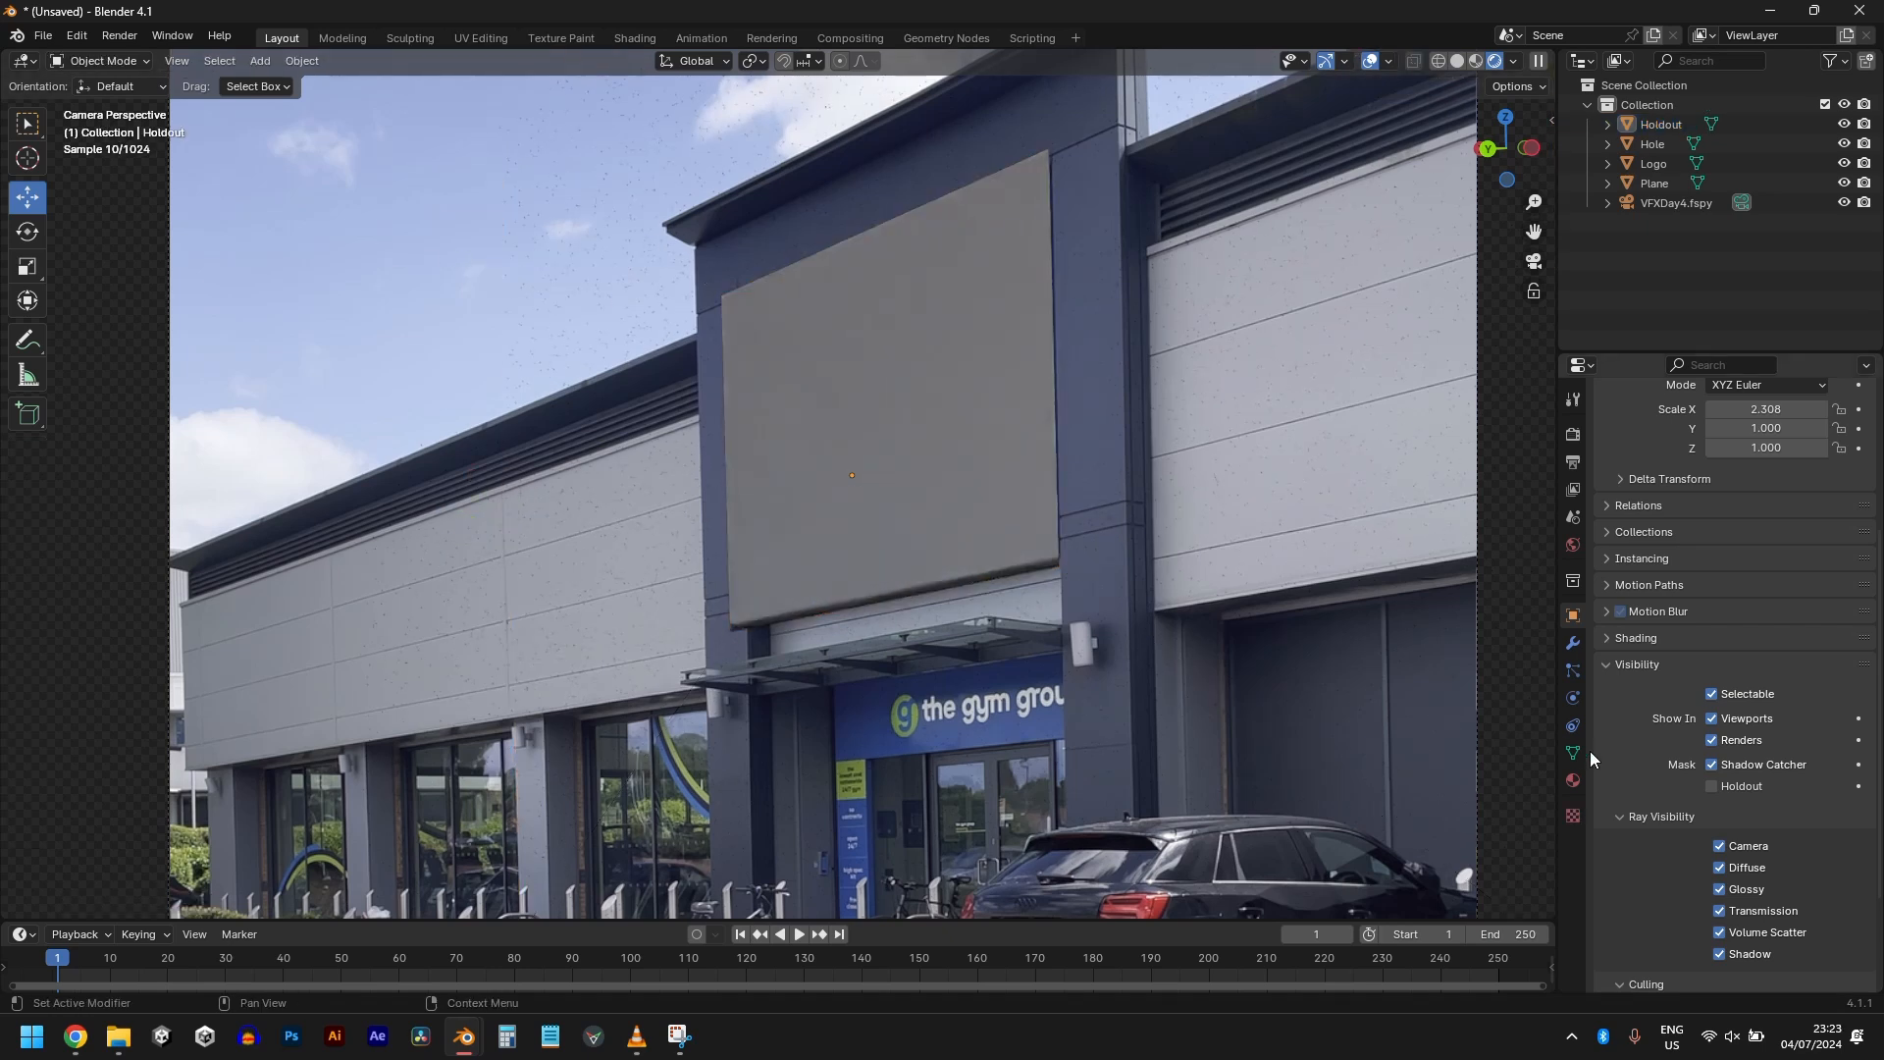
Step: Switch to the Shading workspace with the whole wall, hole and ground geometry in view
scroll(1438, 733, down, 5)
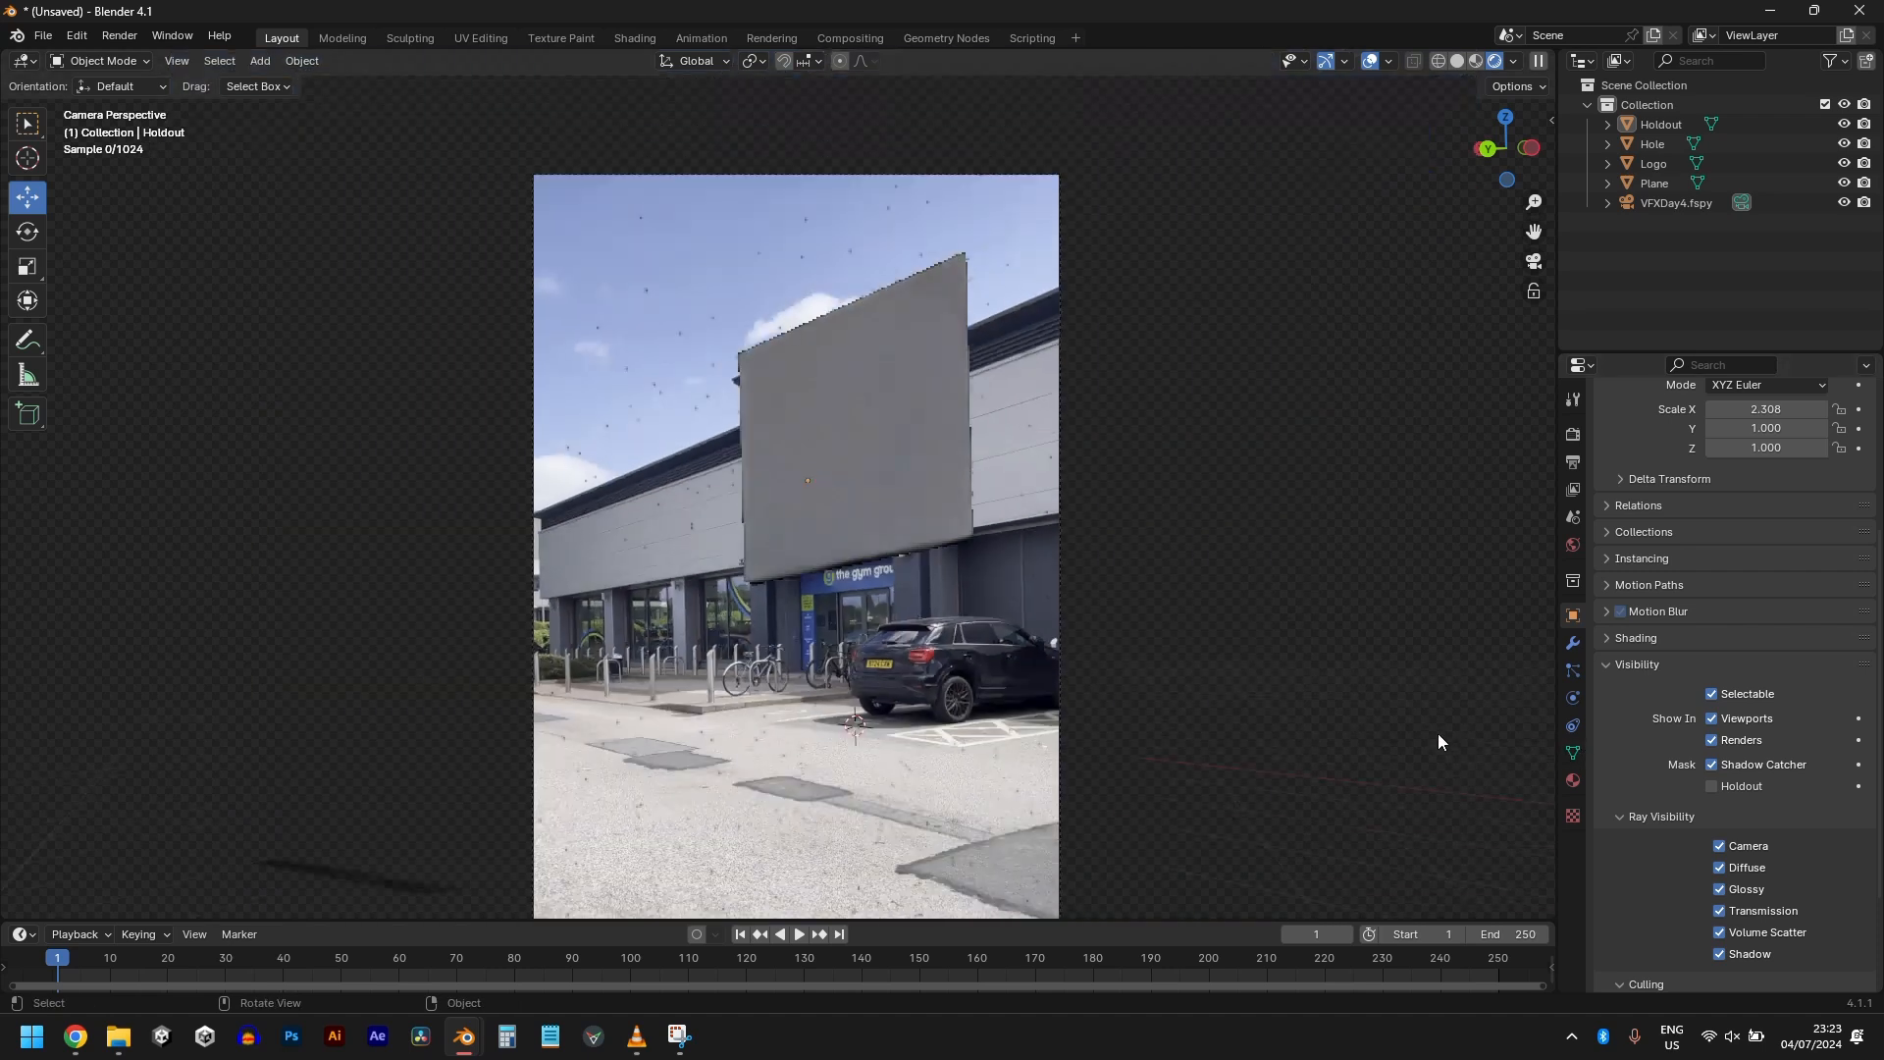
click(635, 37)
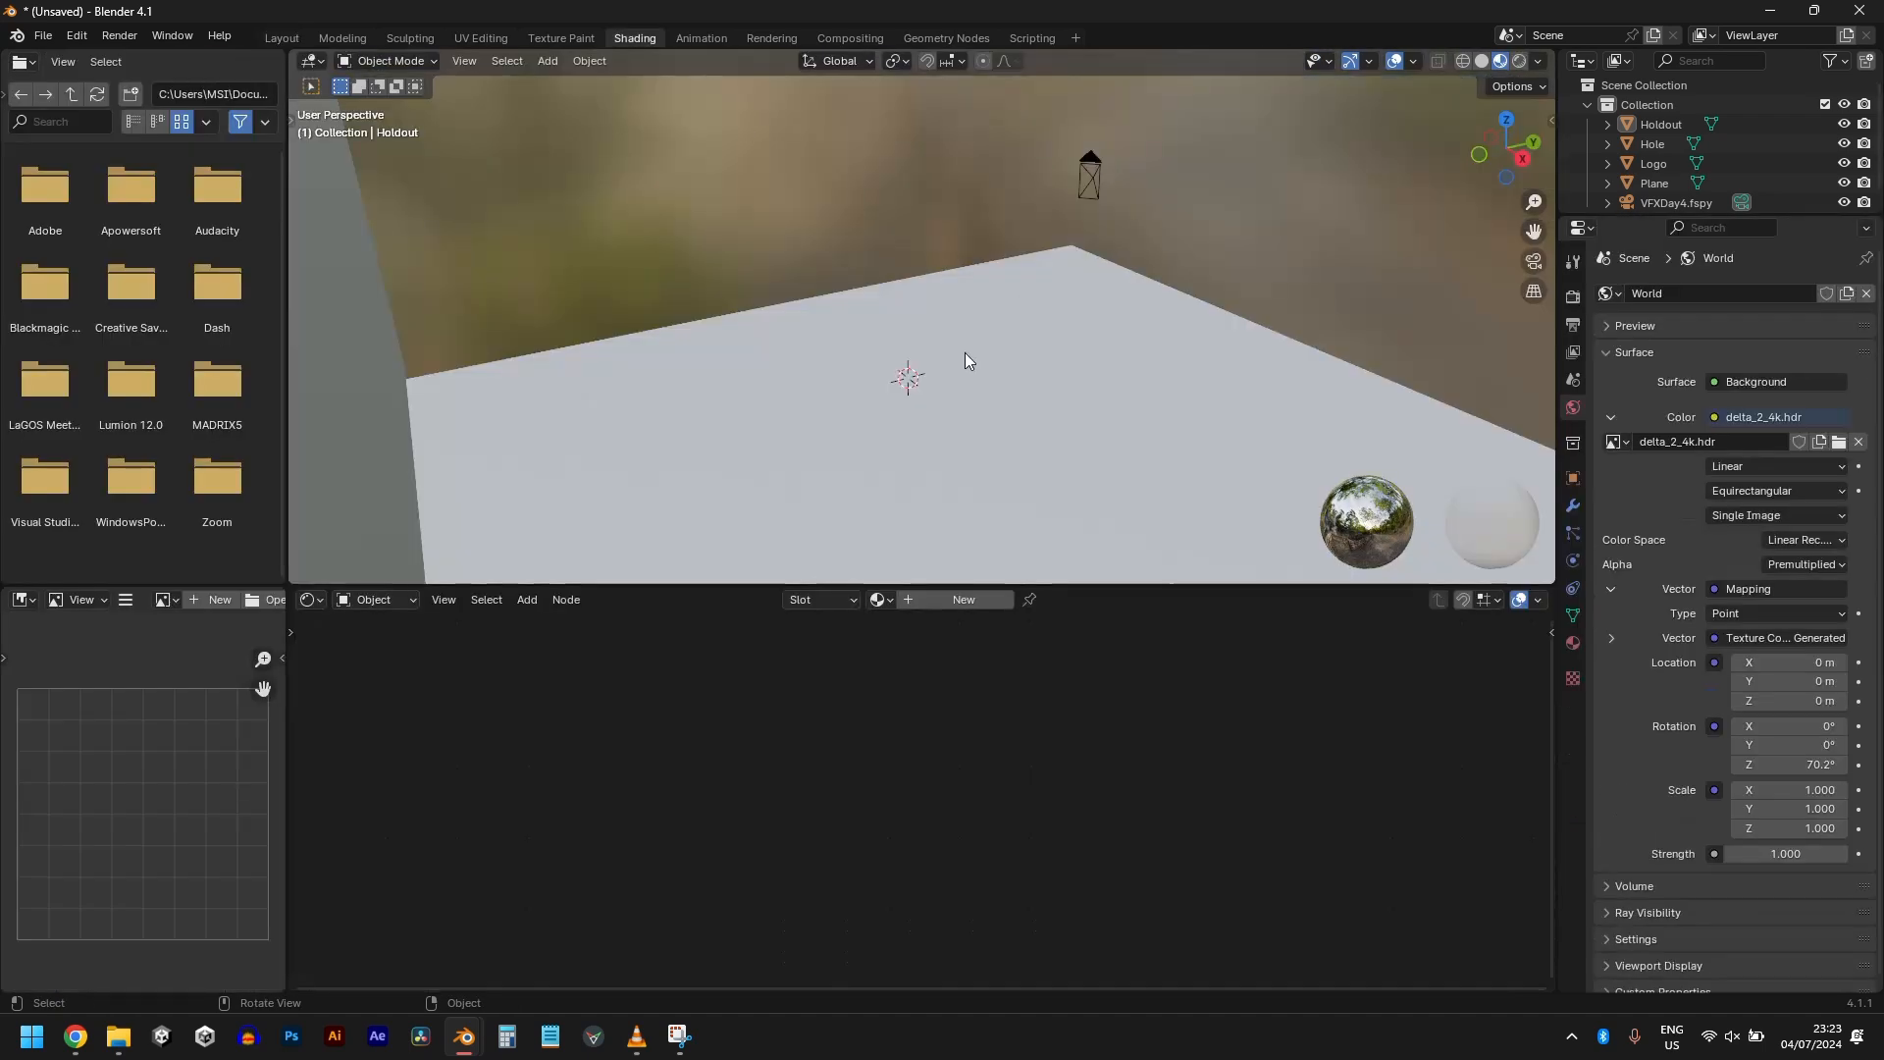
scroll(960, 345, down, 9)
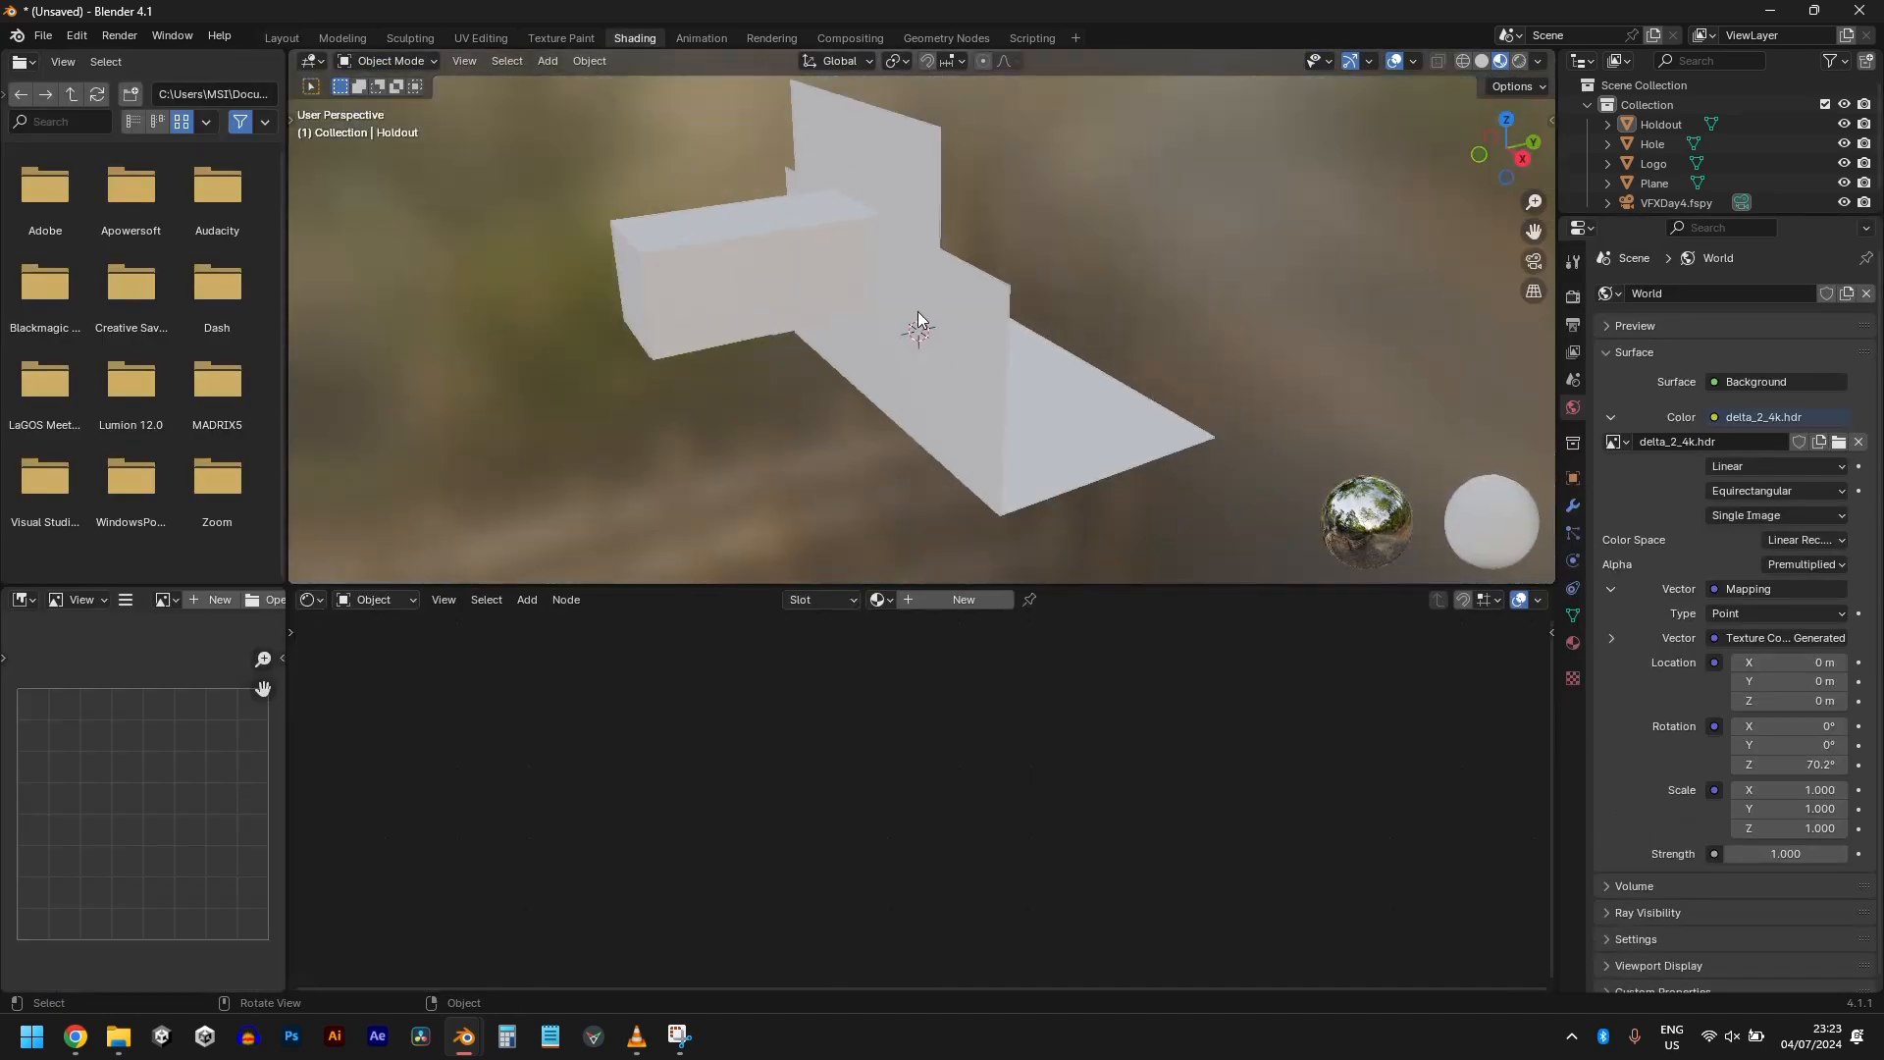
Step: Select the Logo slab and isolate it in local view, facing its front side
middle_drag(916, 310, 697, 287)
scroll(818, 191, down, 1)
click(819, 194)
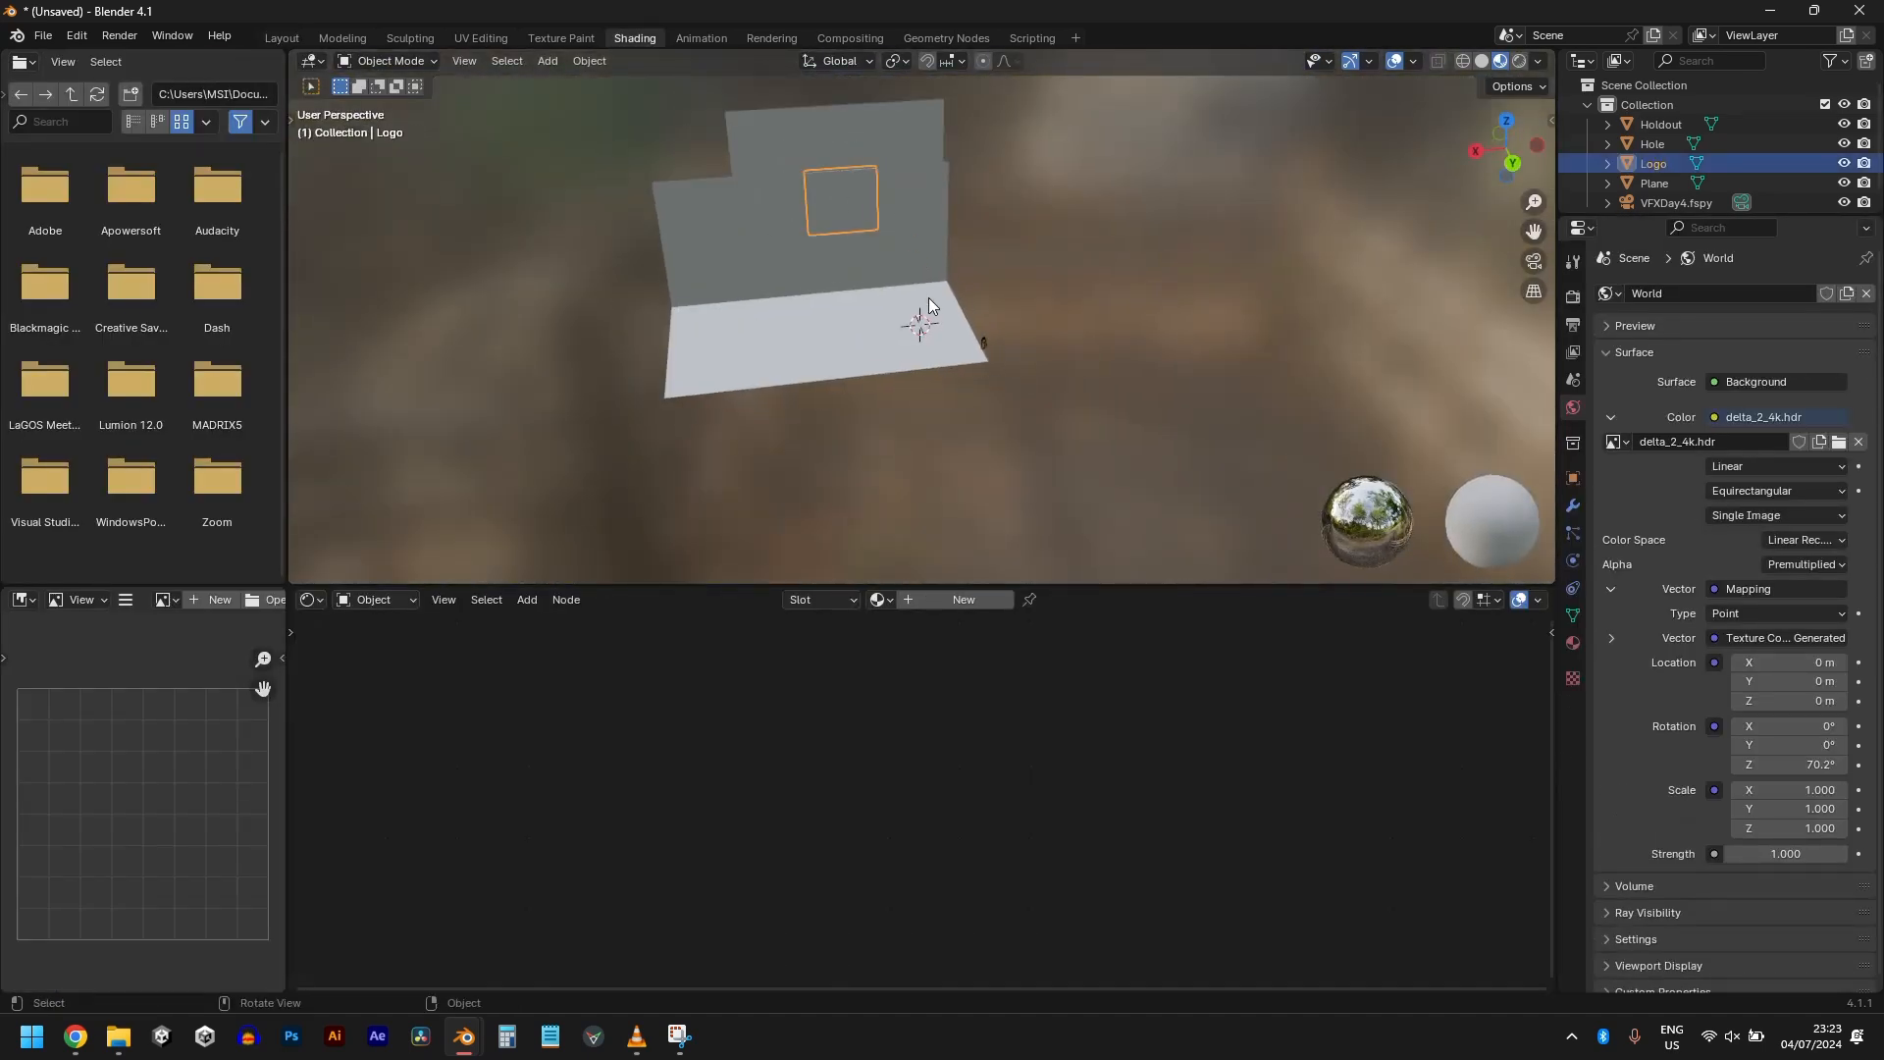
key(KP_Decimal)
middle_drag(928, 297, 809, 179)
scroll(979, 210, up, 2)
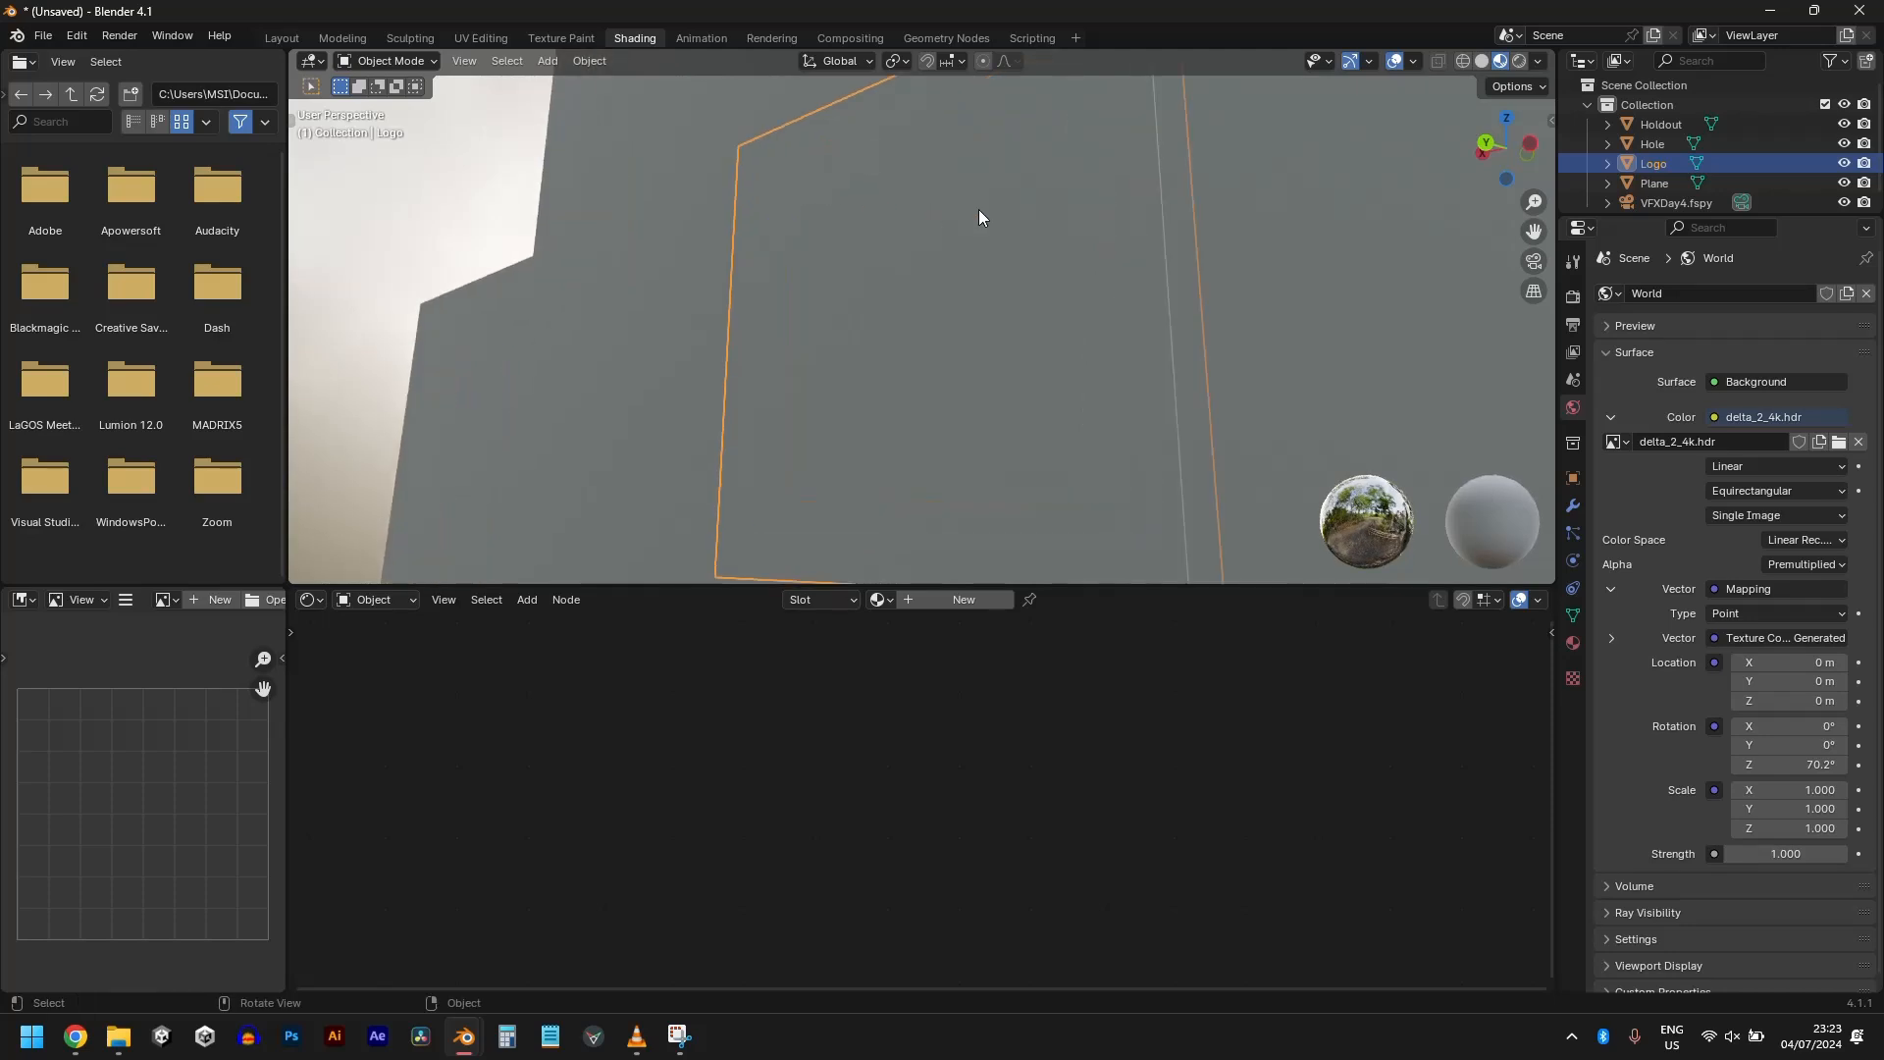
key(KP_Divide)
scroll(979, 209, down, 3)
middle_drag(979, 209, 975, 349)
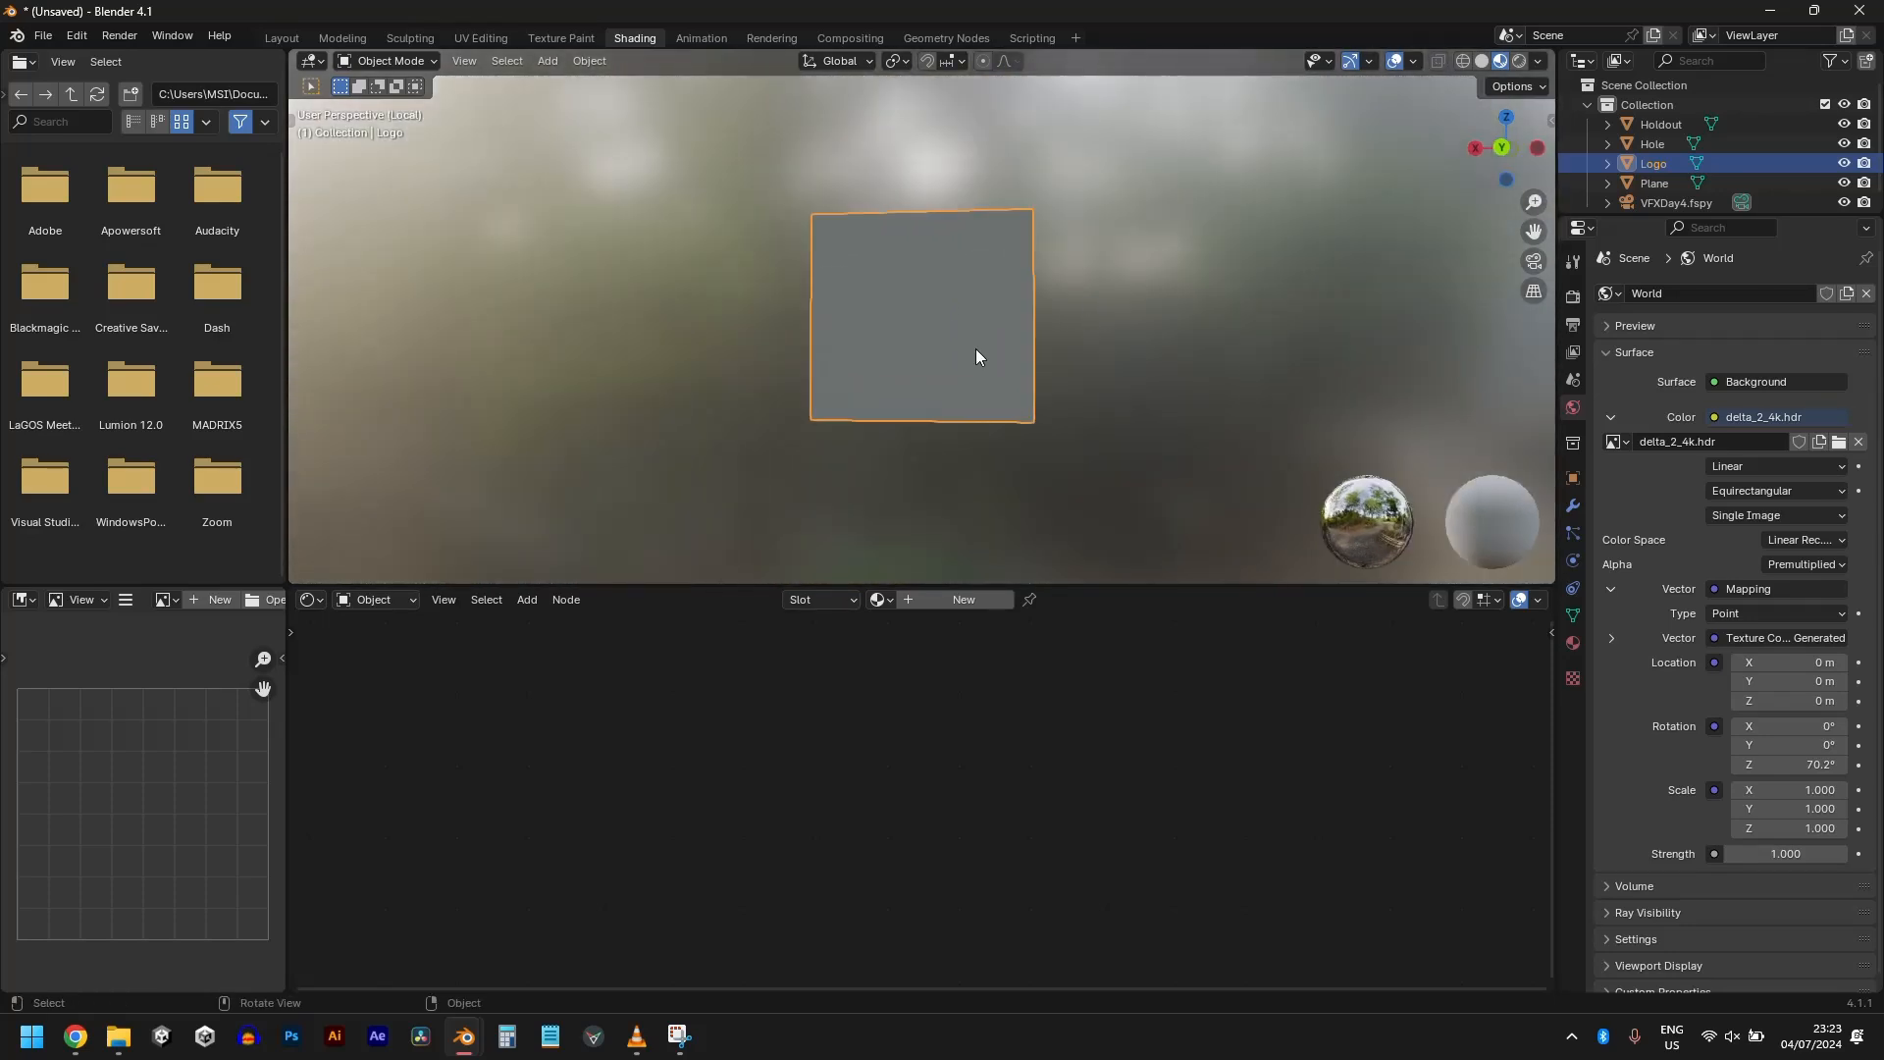
Step: Enter Edit Mode on the Logo slab and select its front face in face select mode
key(Tab)
scroll(963, 331, down, 1)
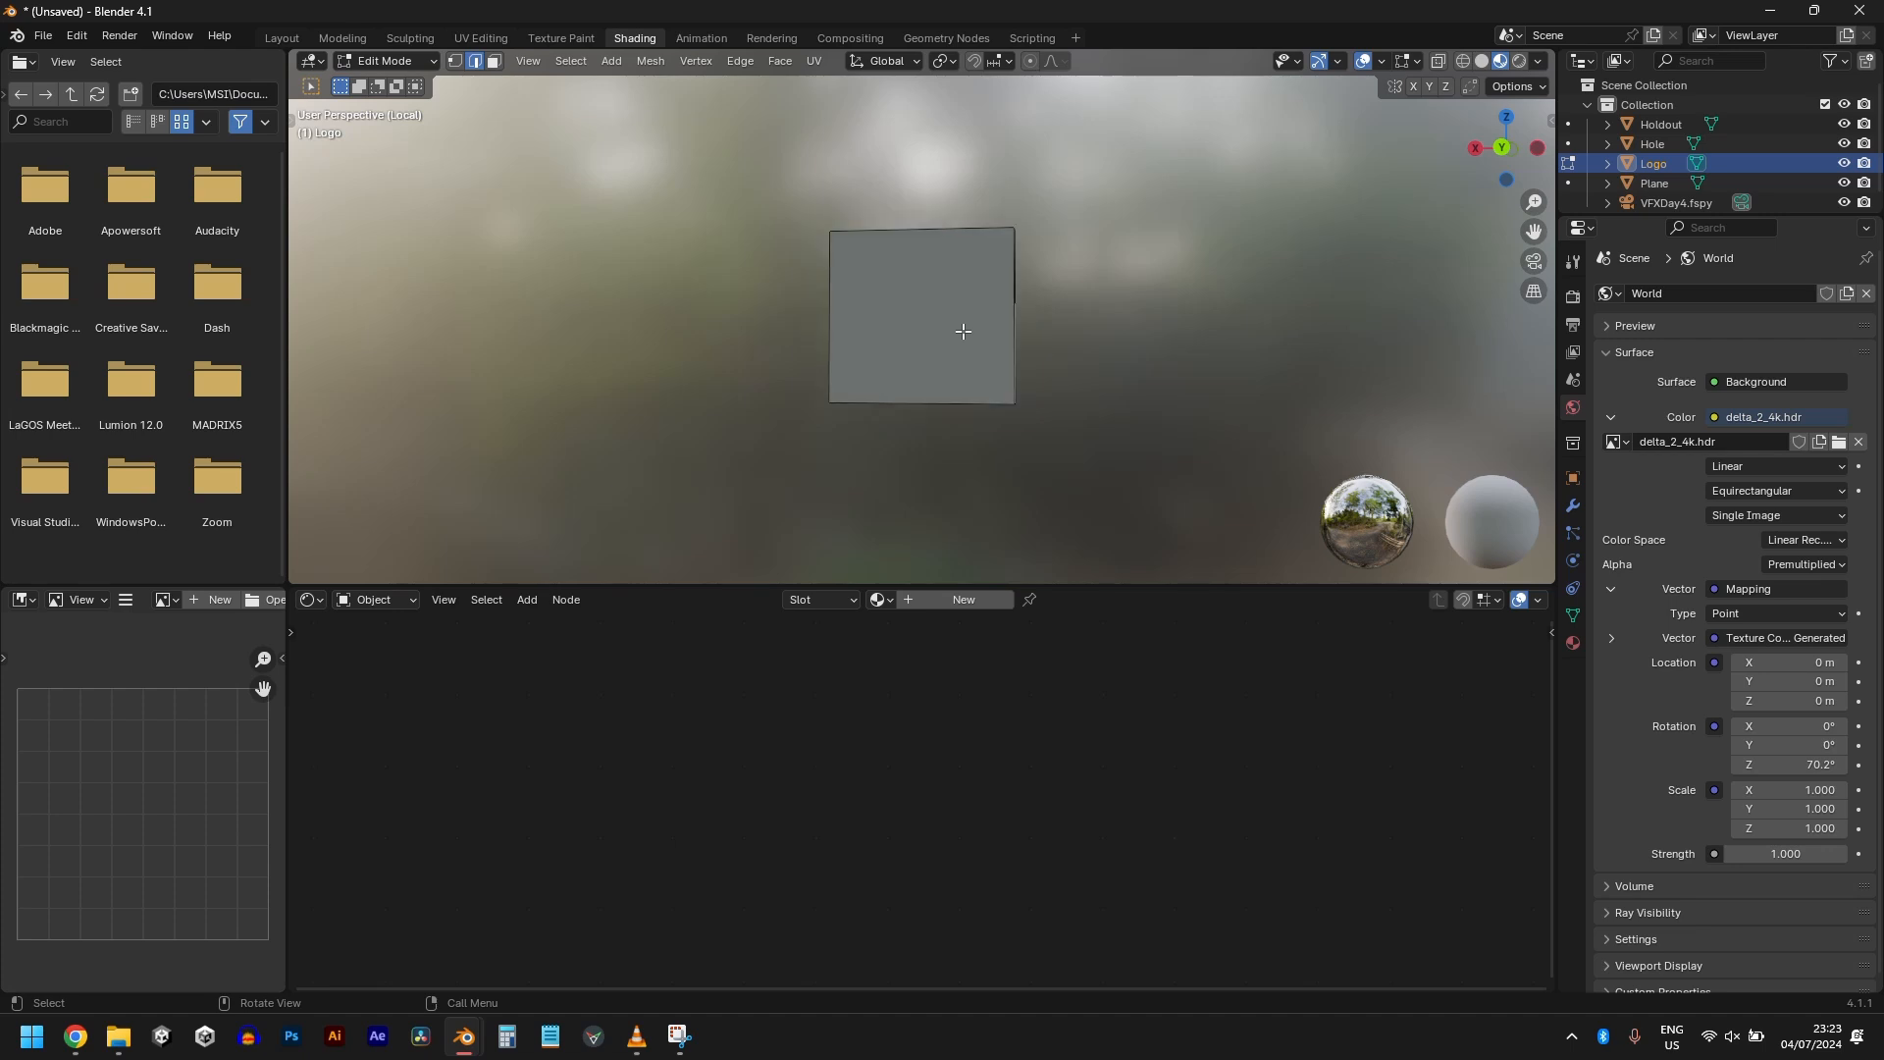
click(963, 332)
click(494, 61)
click(911, 286)
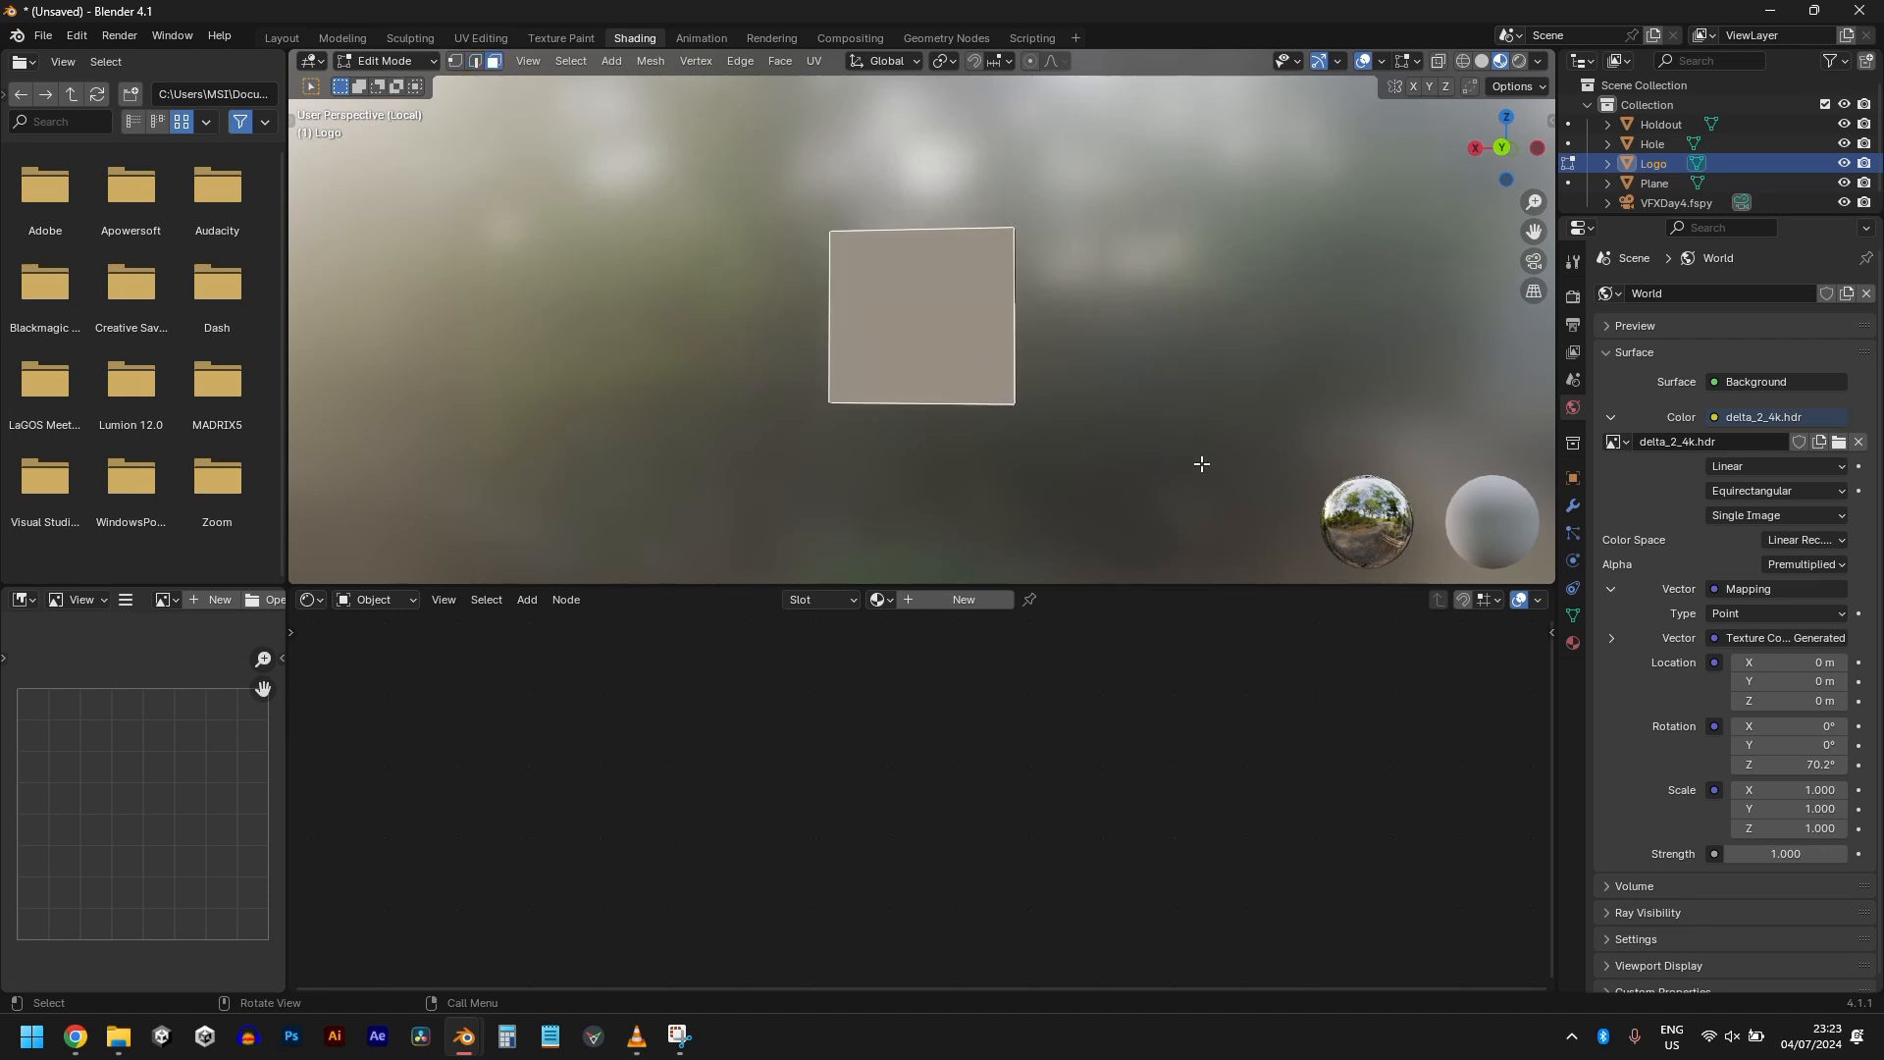
Step: Create a new material for the Logo and connect a The_Gym_Group_Logo_08.2022.svg.png image texture's Color to the Base Color
click(951, 602)
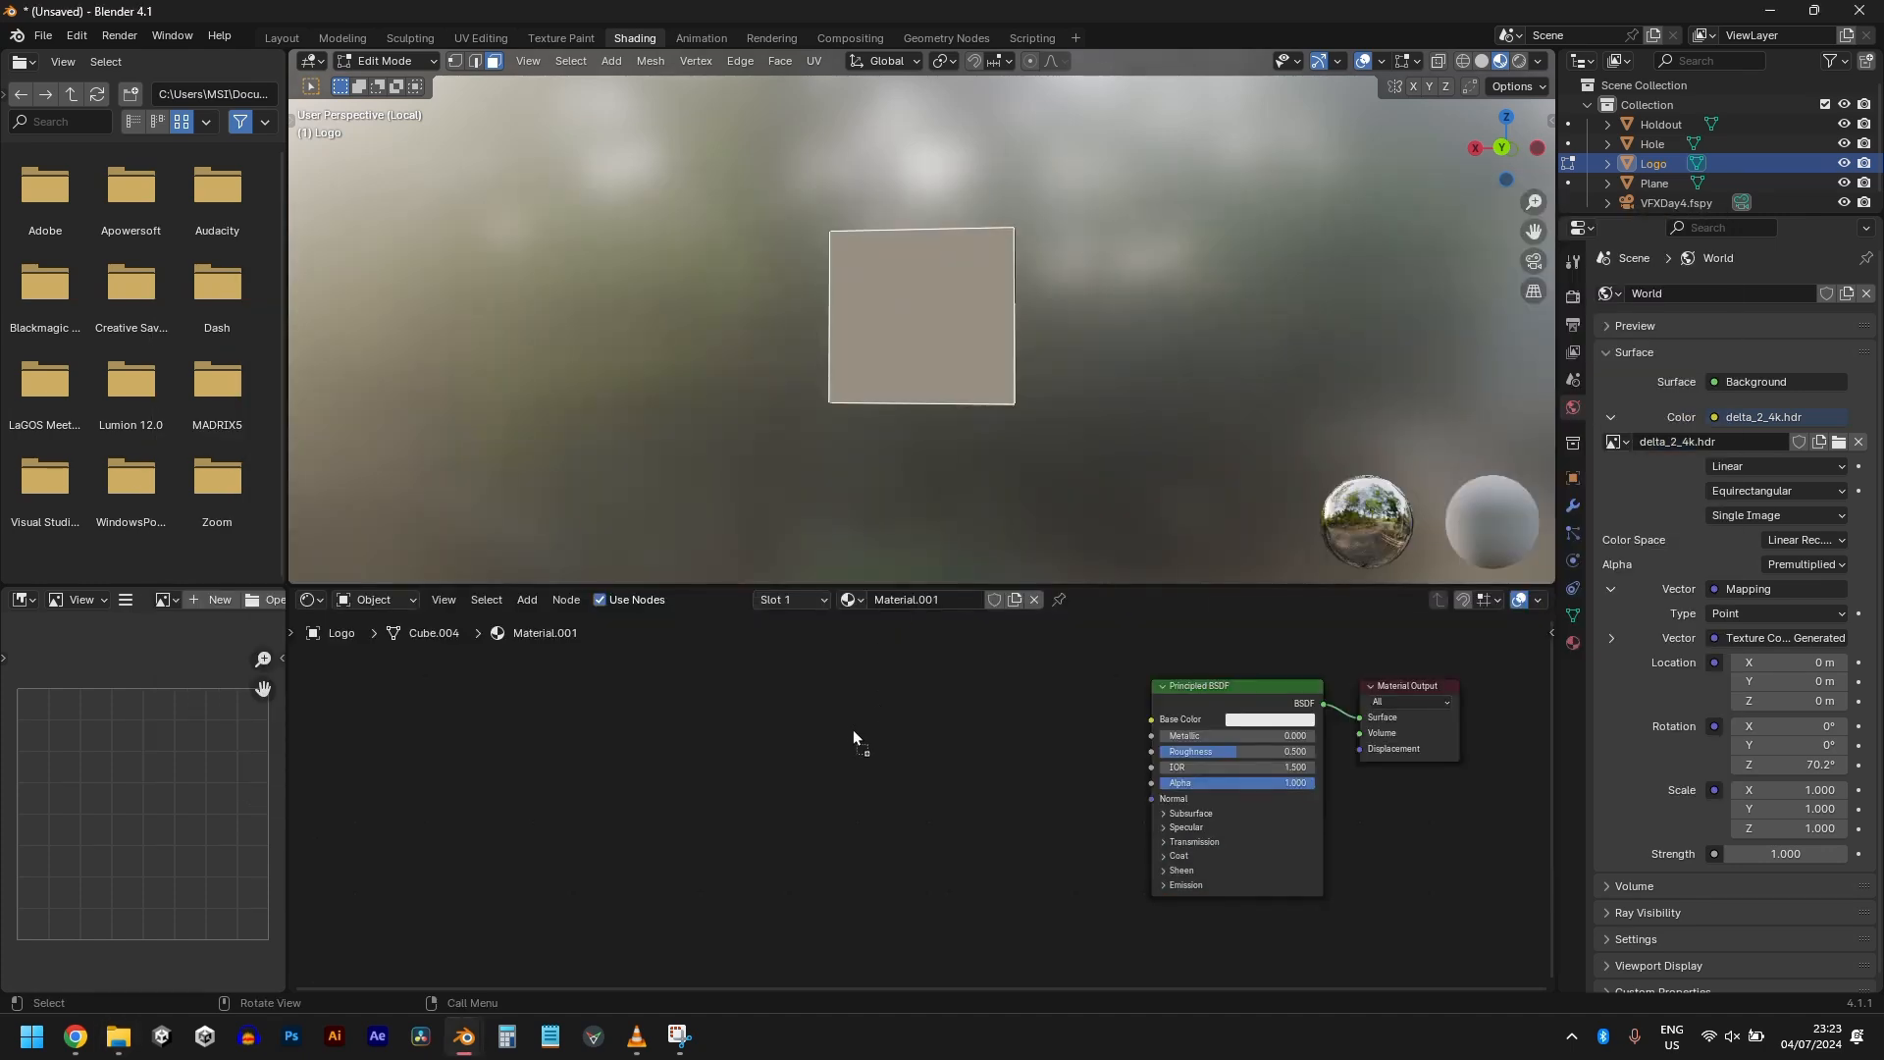
drag(851, 728, 851, 728)
scroll(981, 731, up, 2)
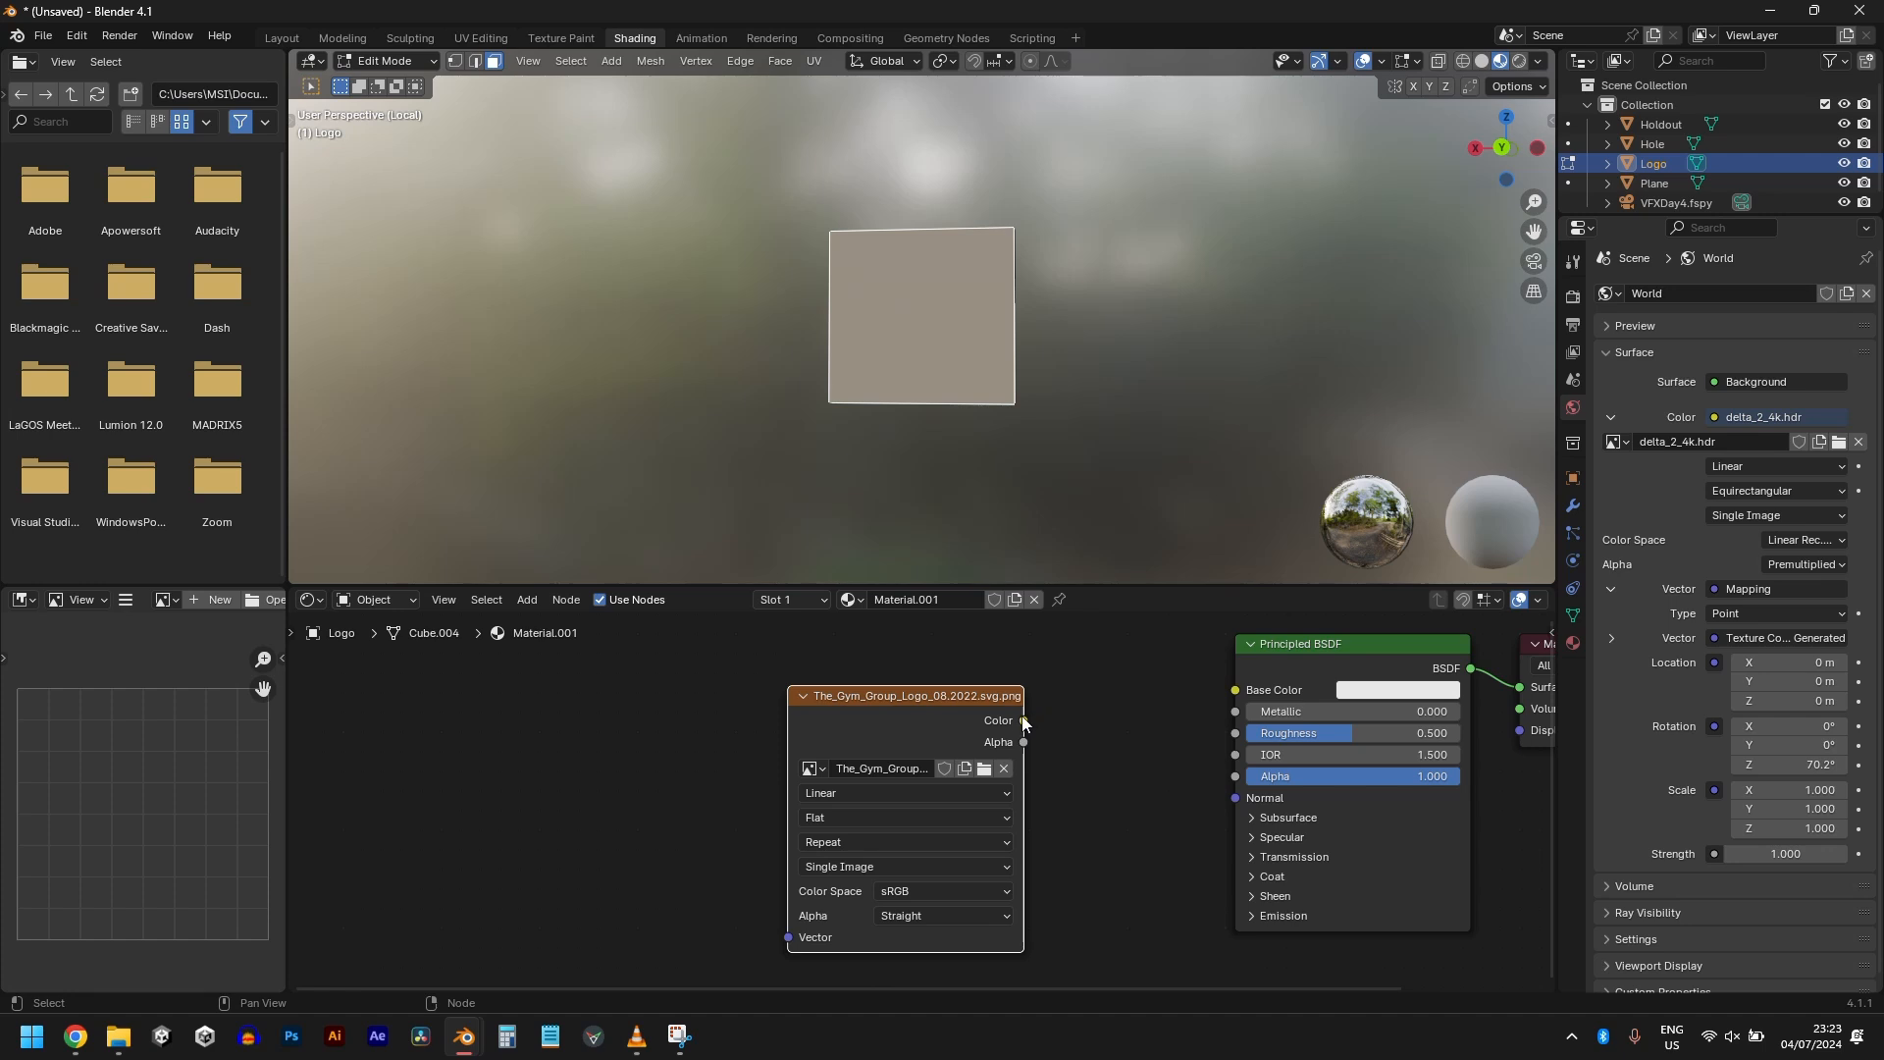
drag(1023, 720, 1236, 692)
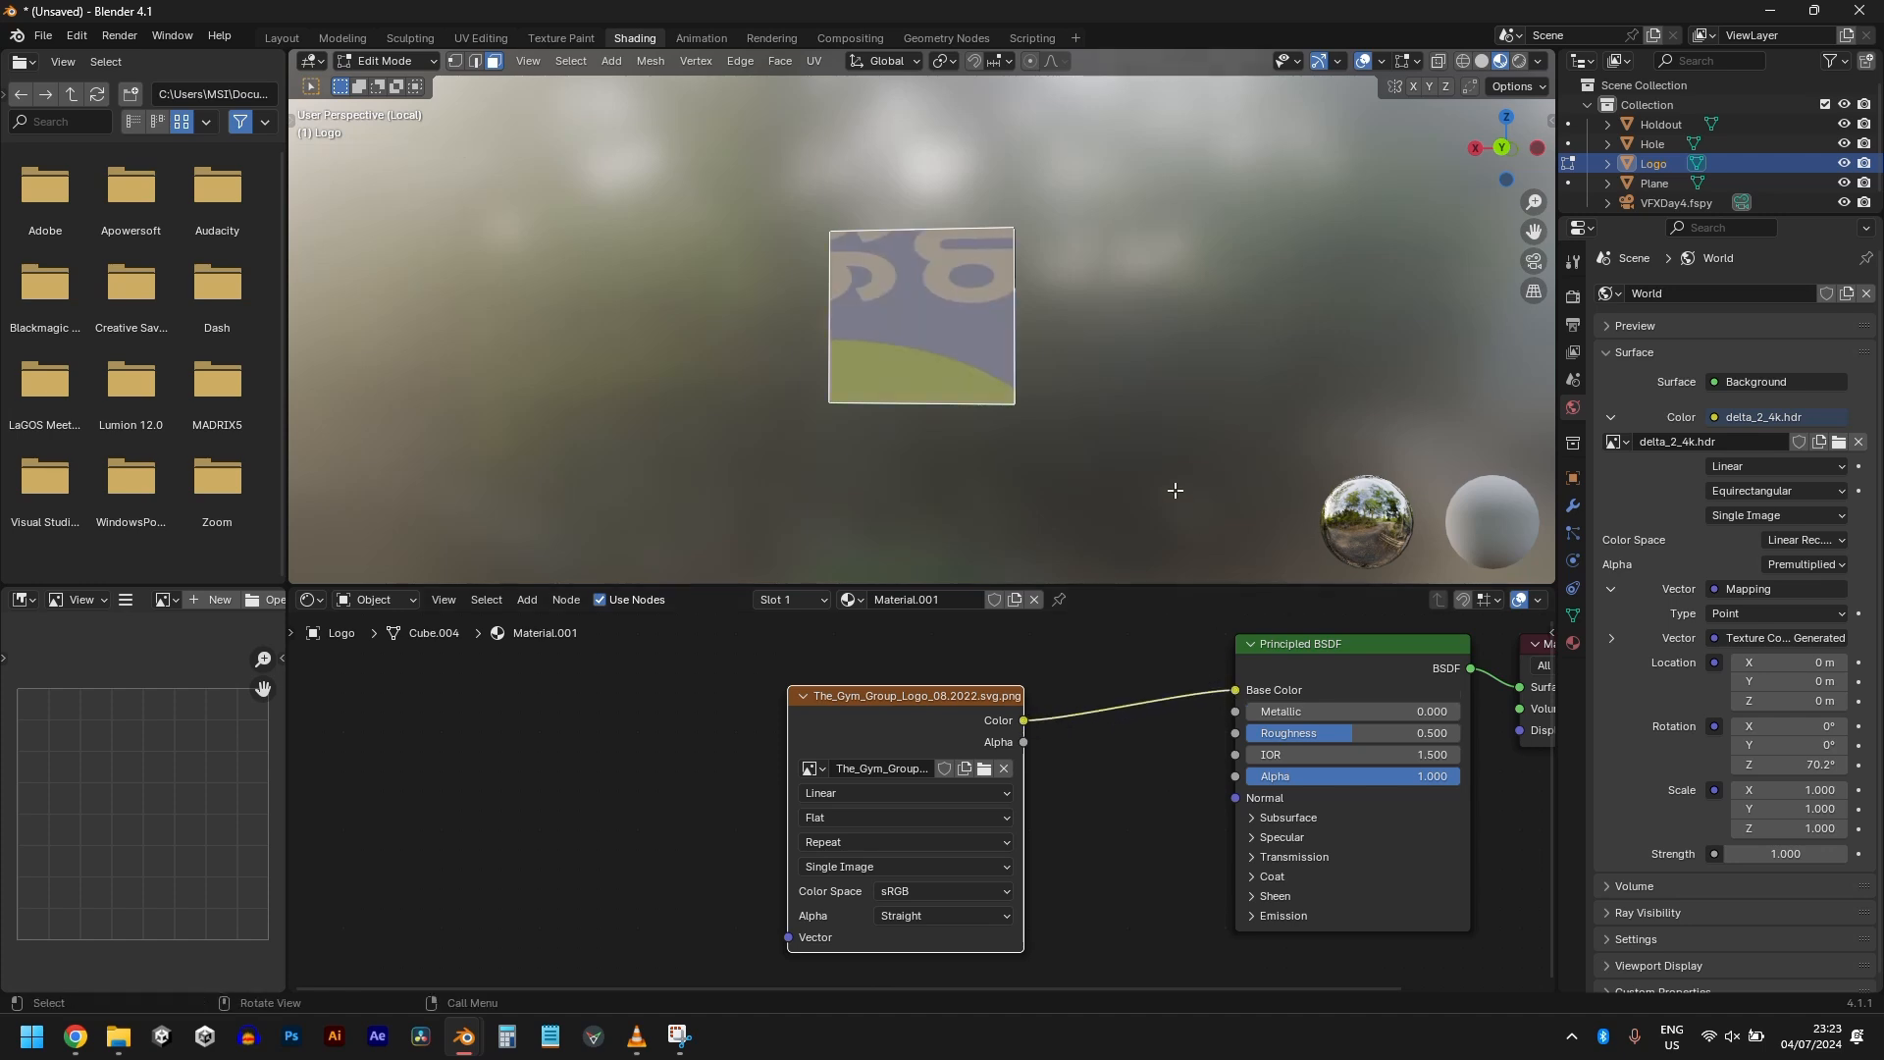
Step: Unwrap the Logo's front face and change the Image Editor area to a UV Editor
scroll(921, 304, up, 1)
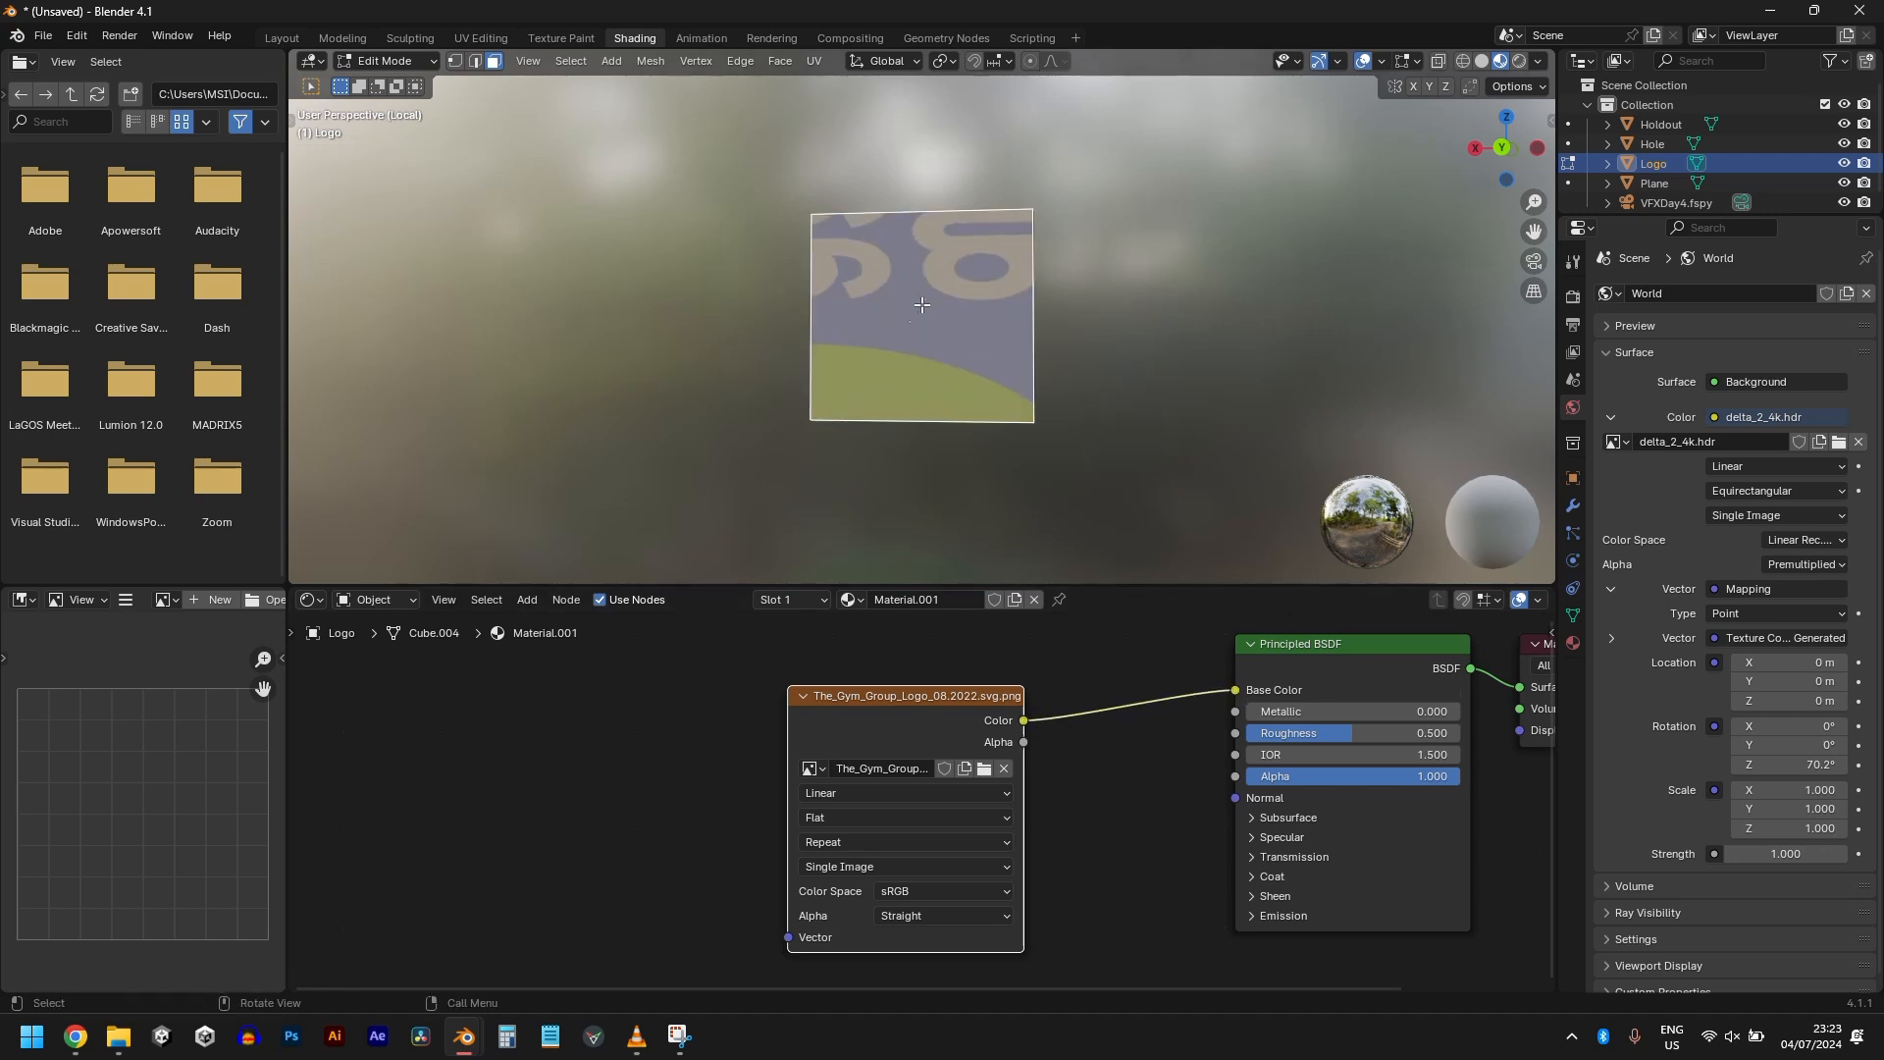
key(u)
click(1001, 368)
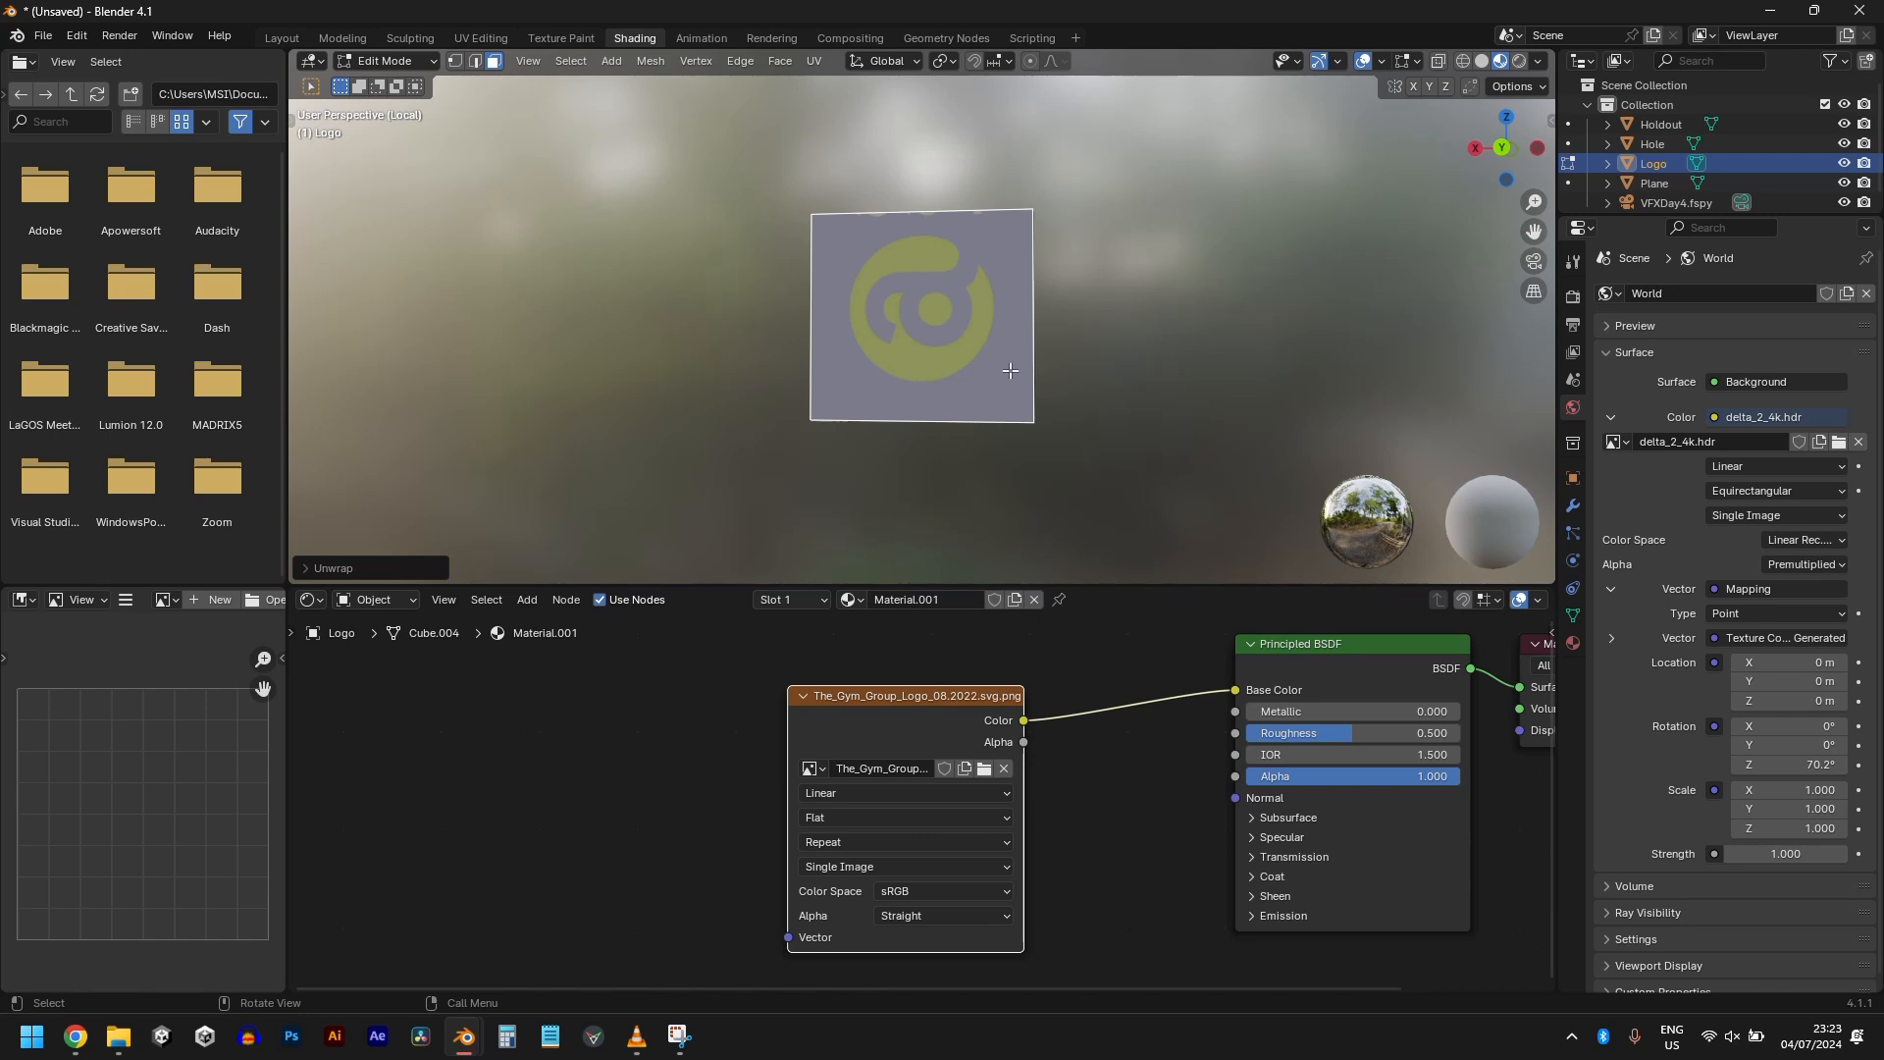
click(23, 606)
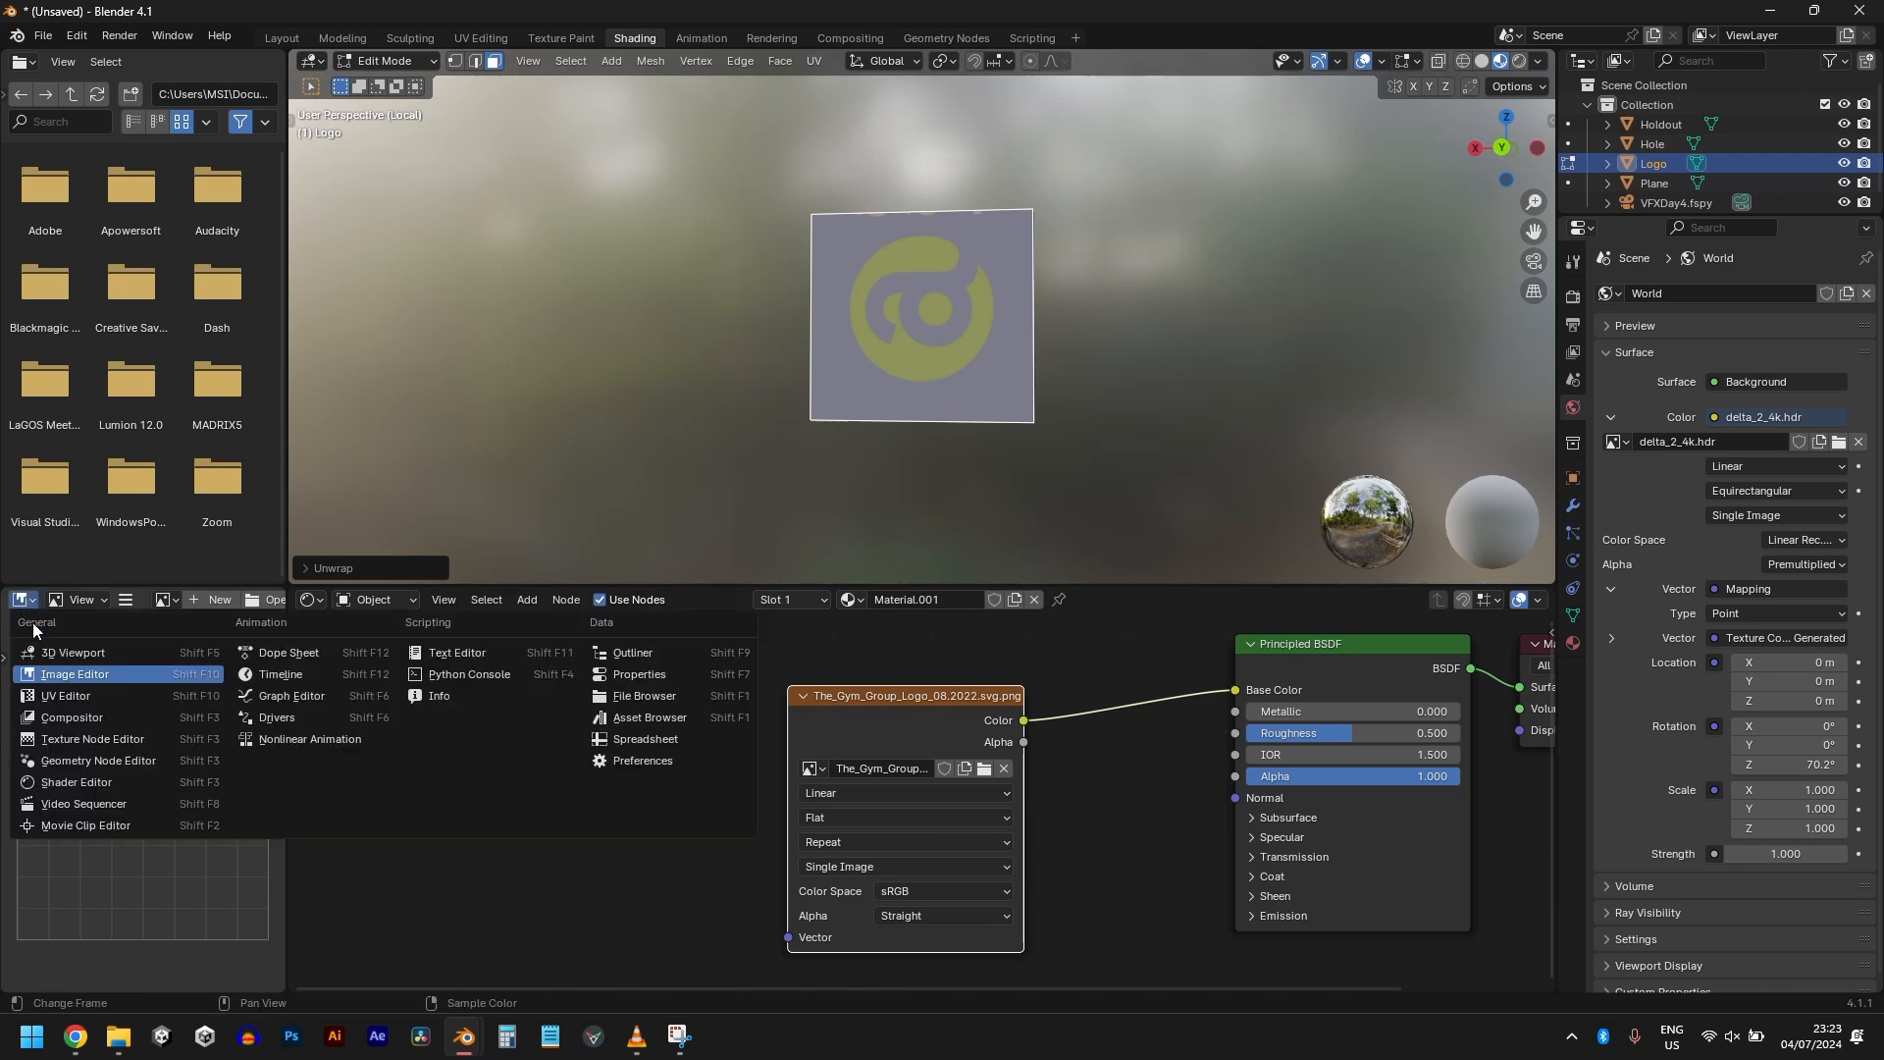
click(55, 693)
scroll(141, 773, down, 4)
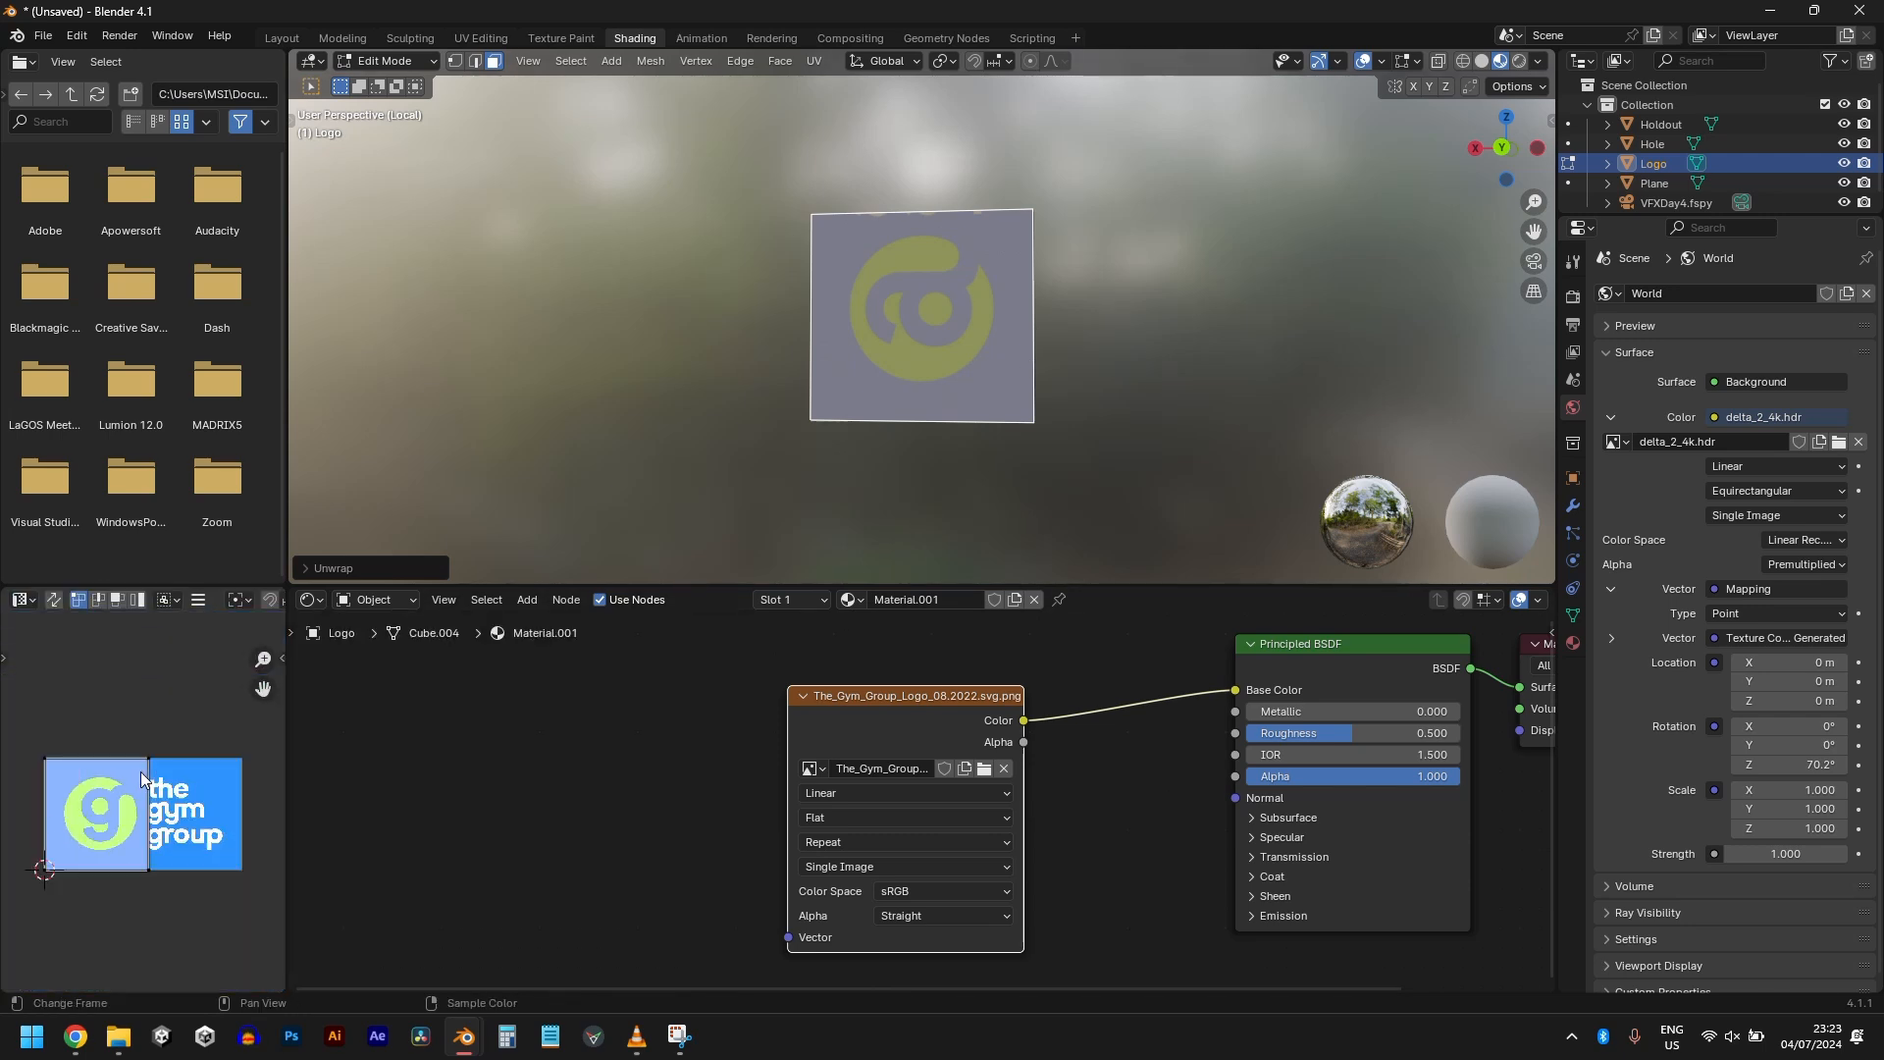
Step: Select all UVs, scale the face up beyond the whole logo image, and move it along X to centre it on the image
scroll(140, 774, up, 1)
key(a)
scroll(122, 768, down, 3)
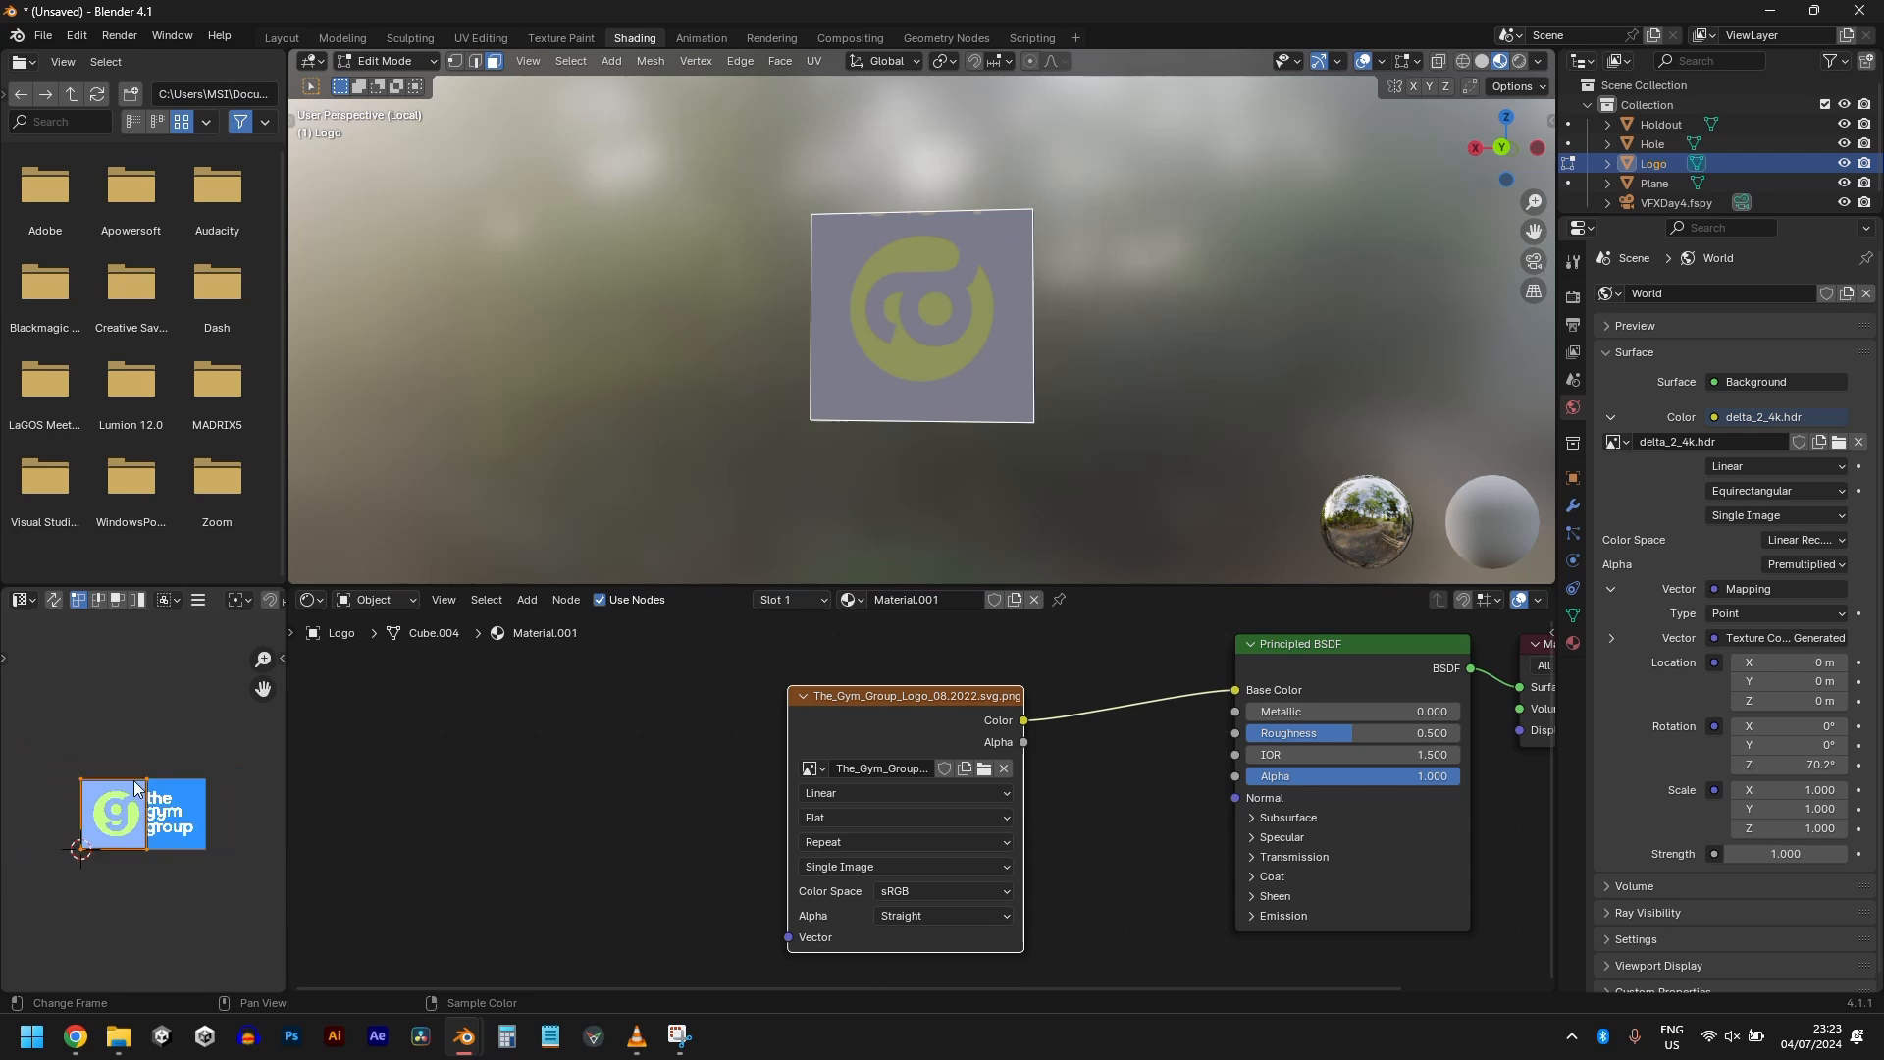
key(s)
click(208, 818)
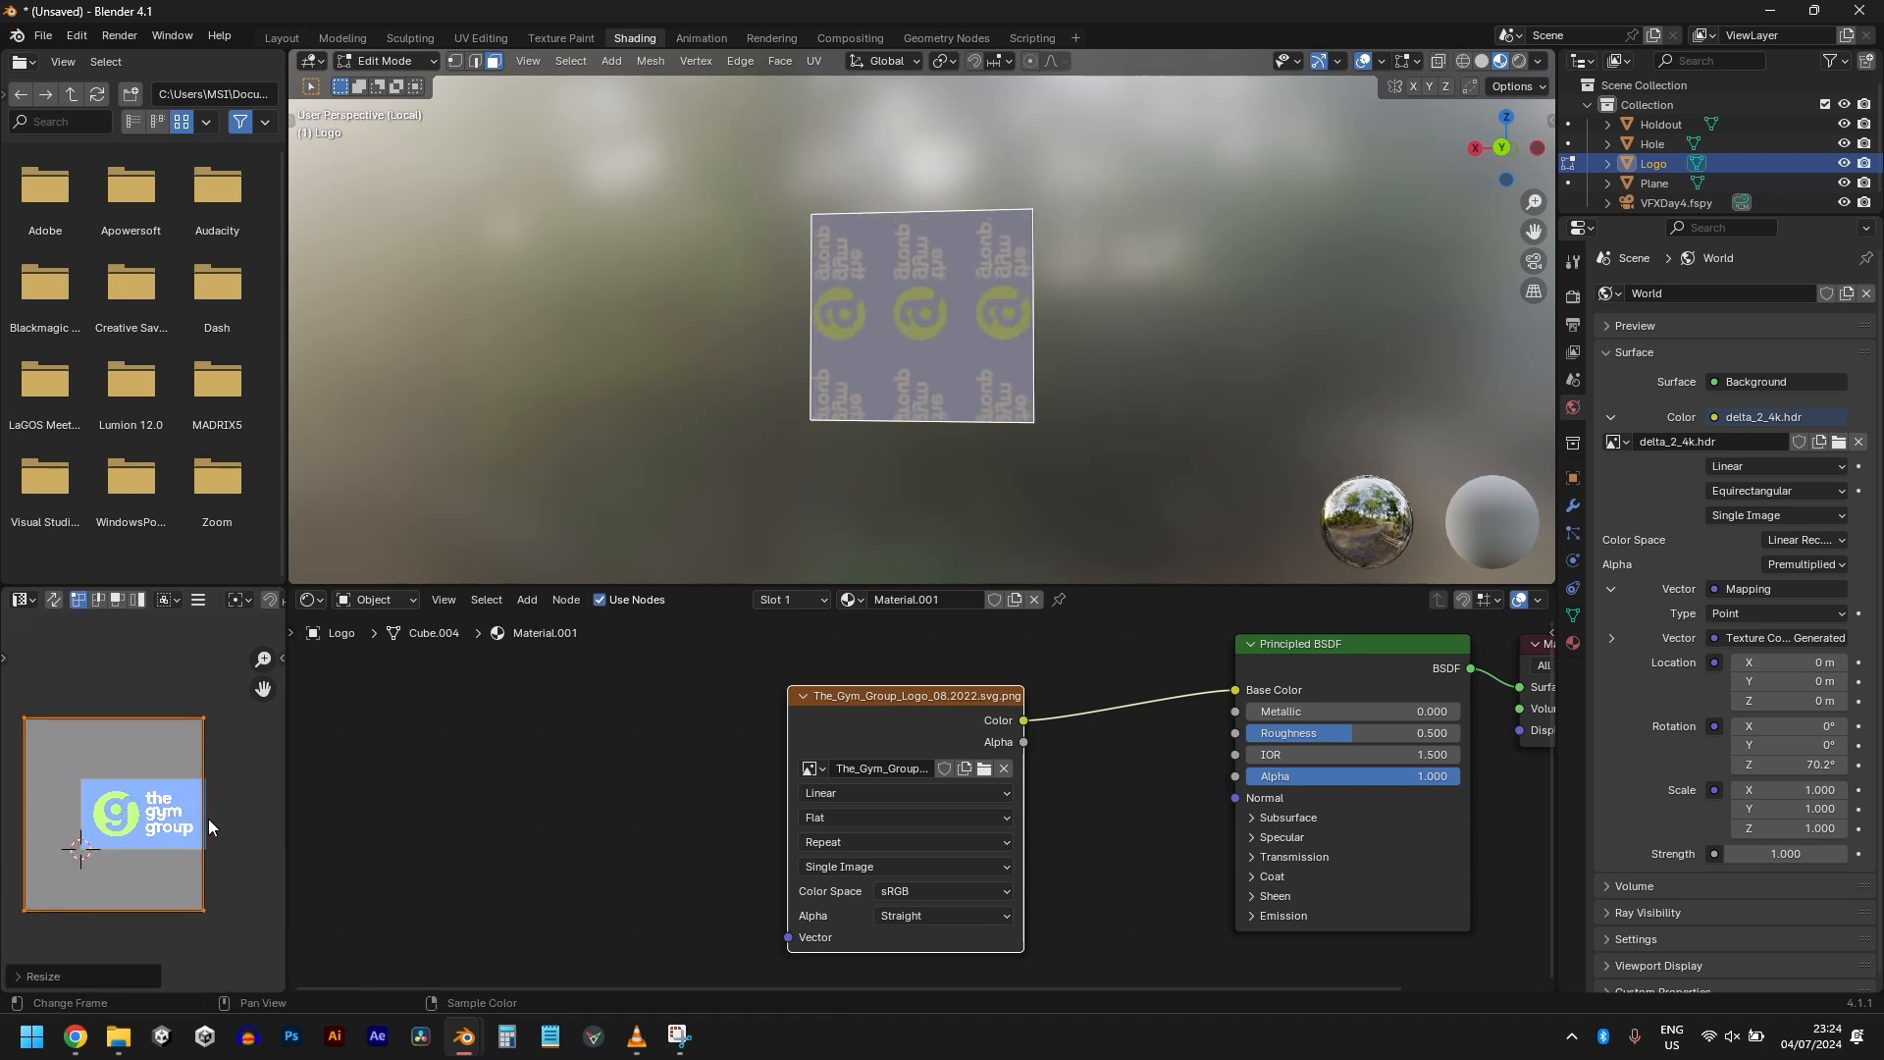
key(g)
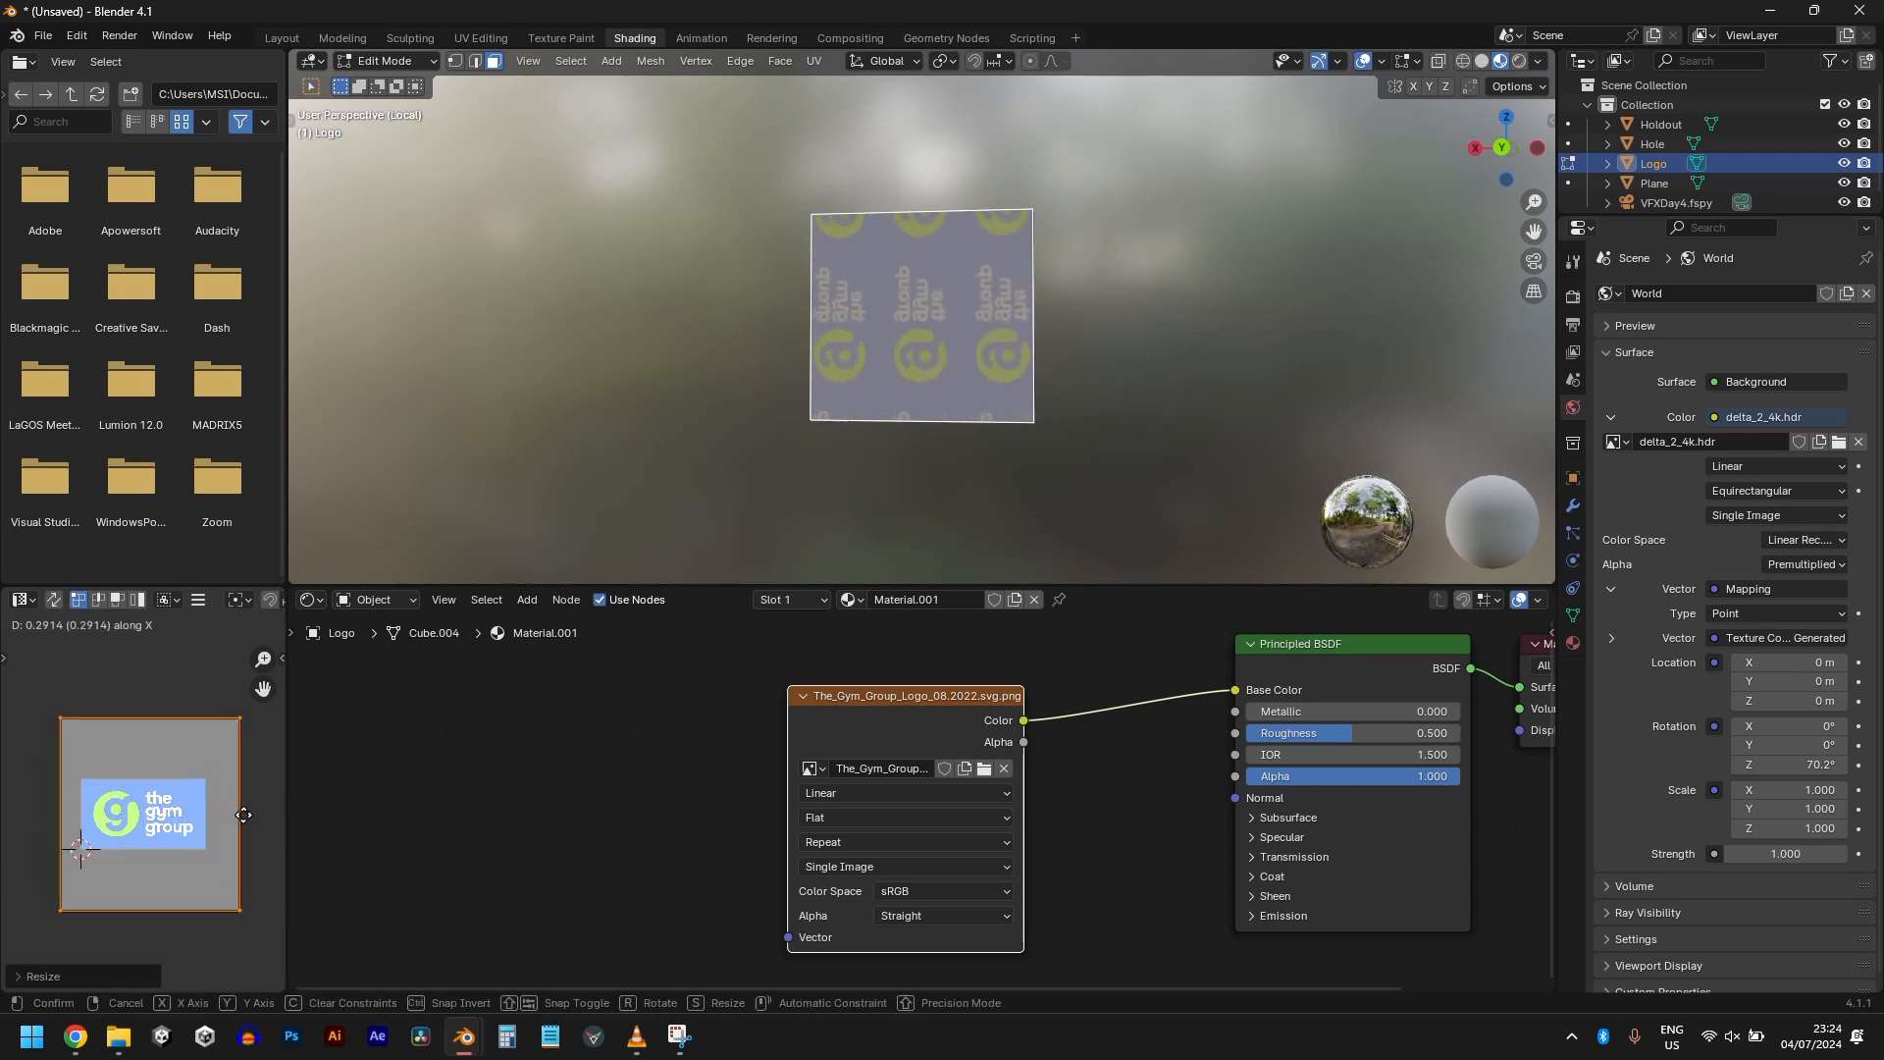
click(236, 822)
Step: Rotate the UV face by -90° and mirror it by scaling about -0.95 along X so the logo reads correctly
text(r)
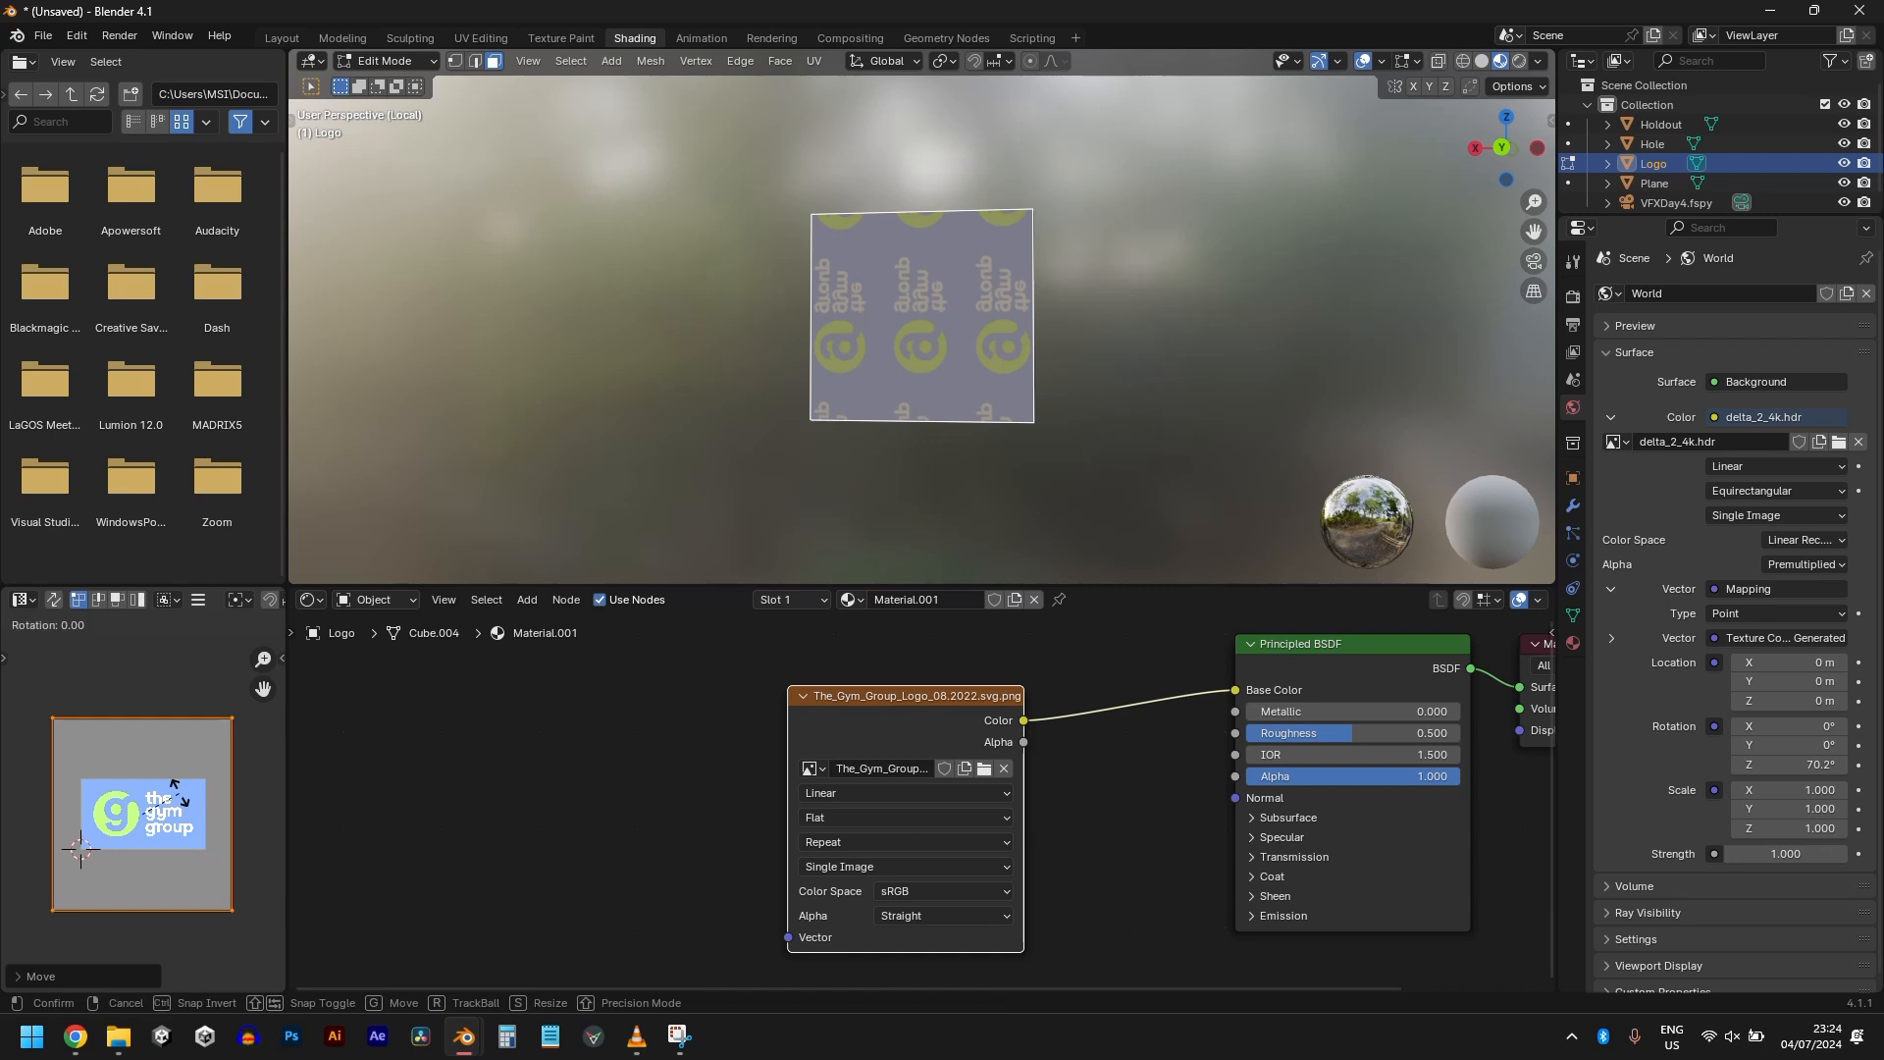
text(90)
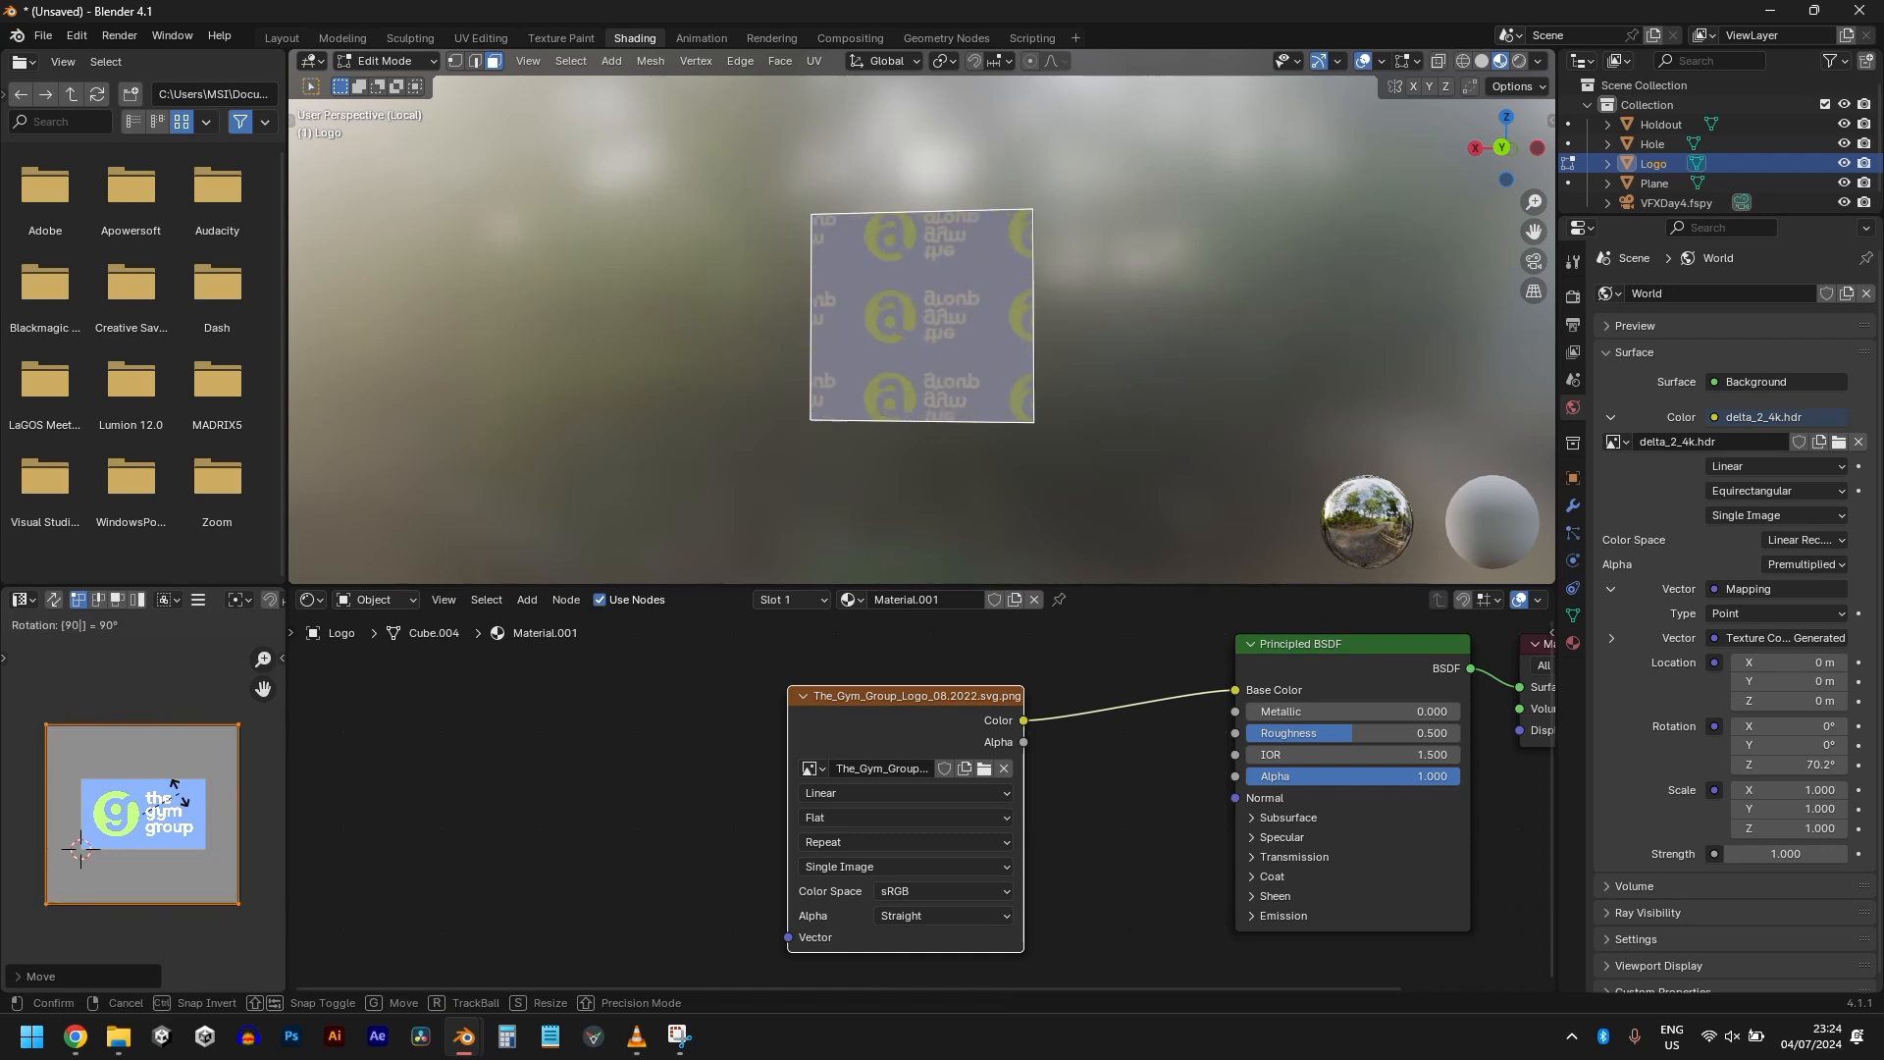
key(minus)
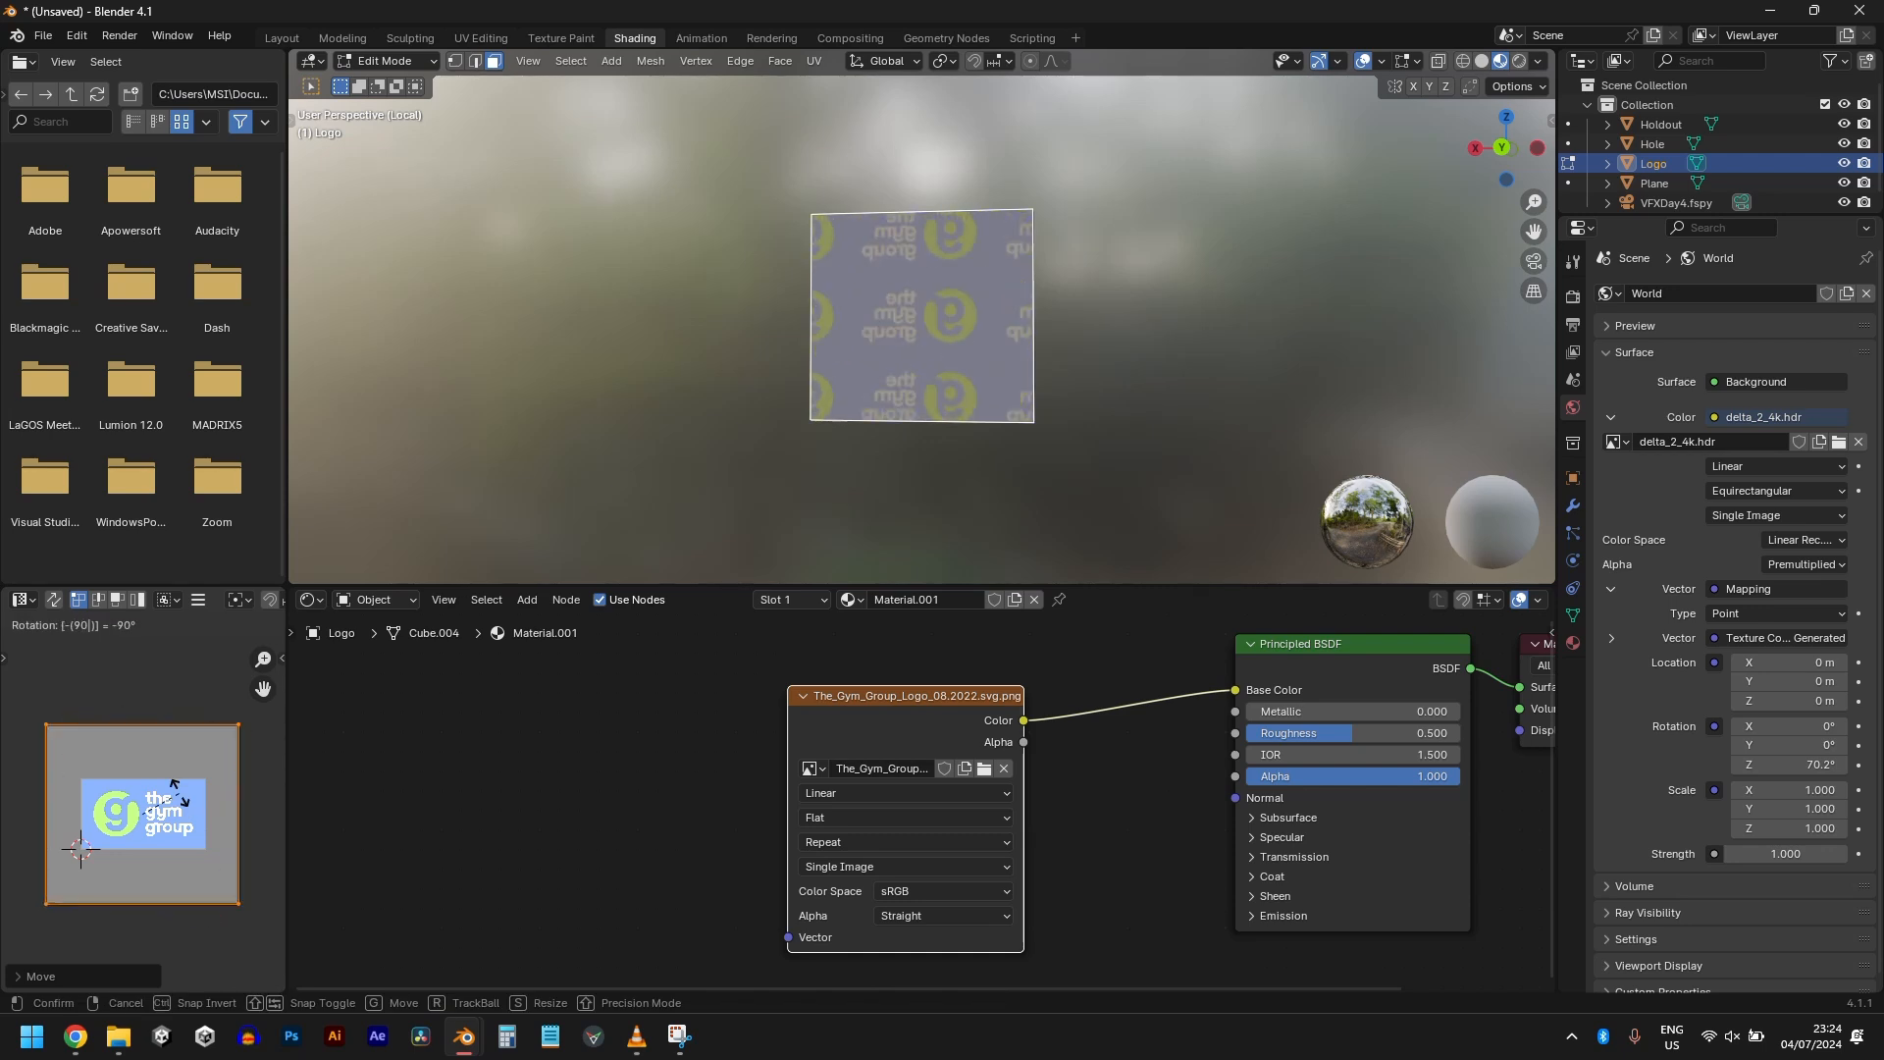
key(Return)
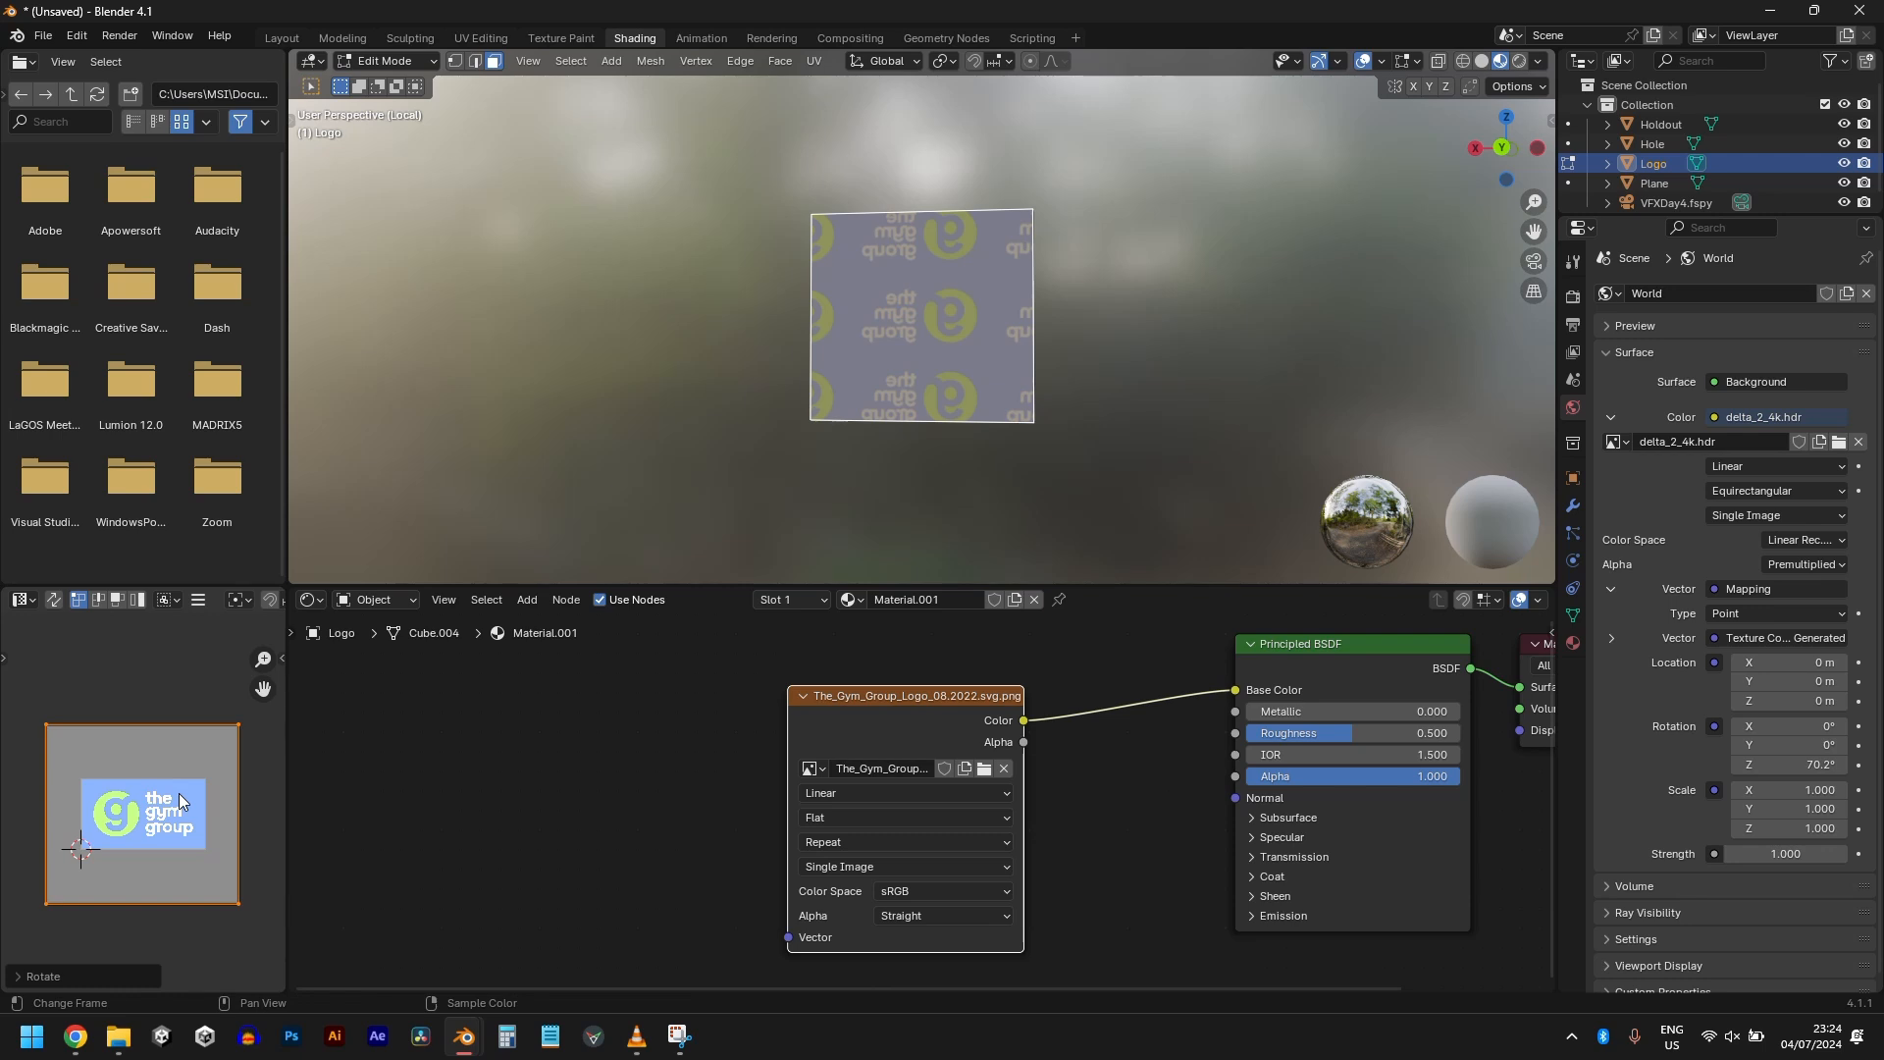
key(s)
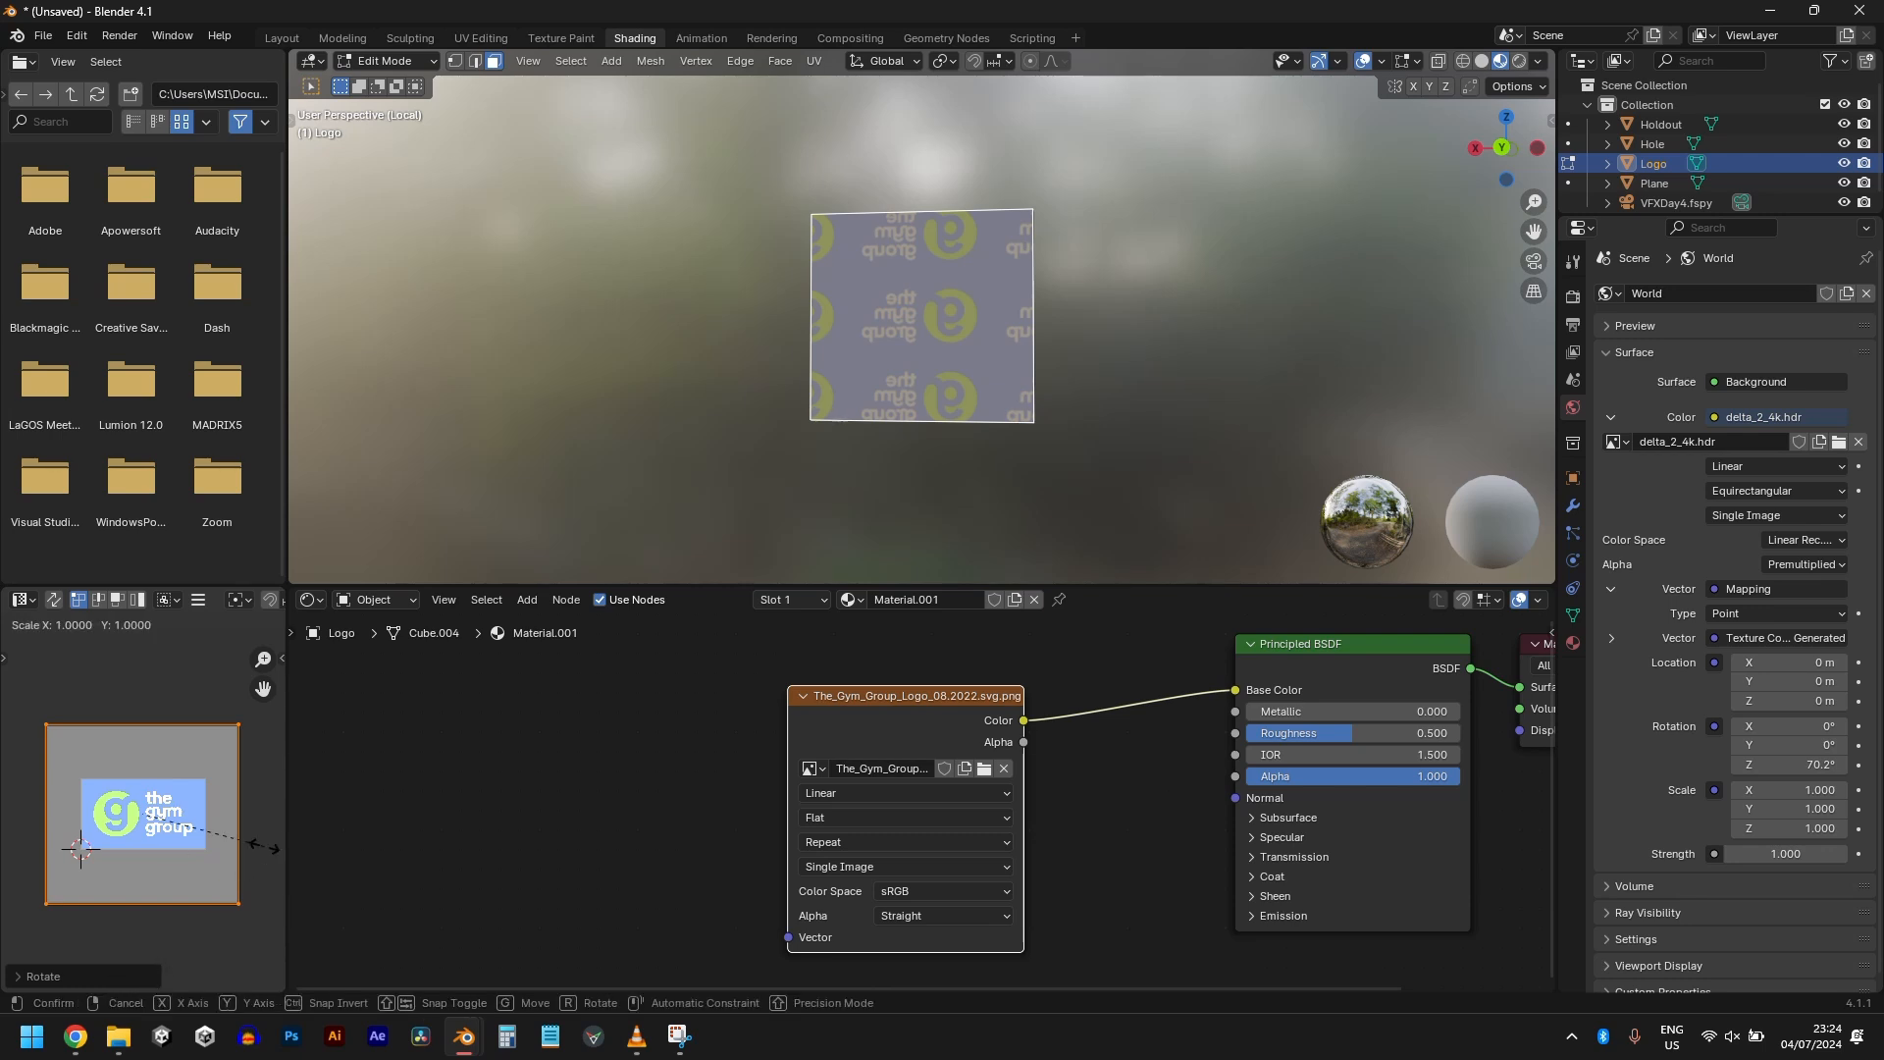
key(x)
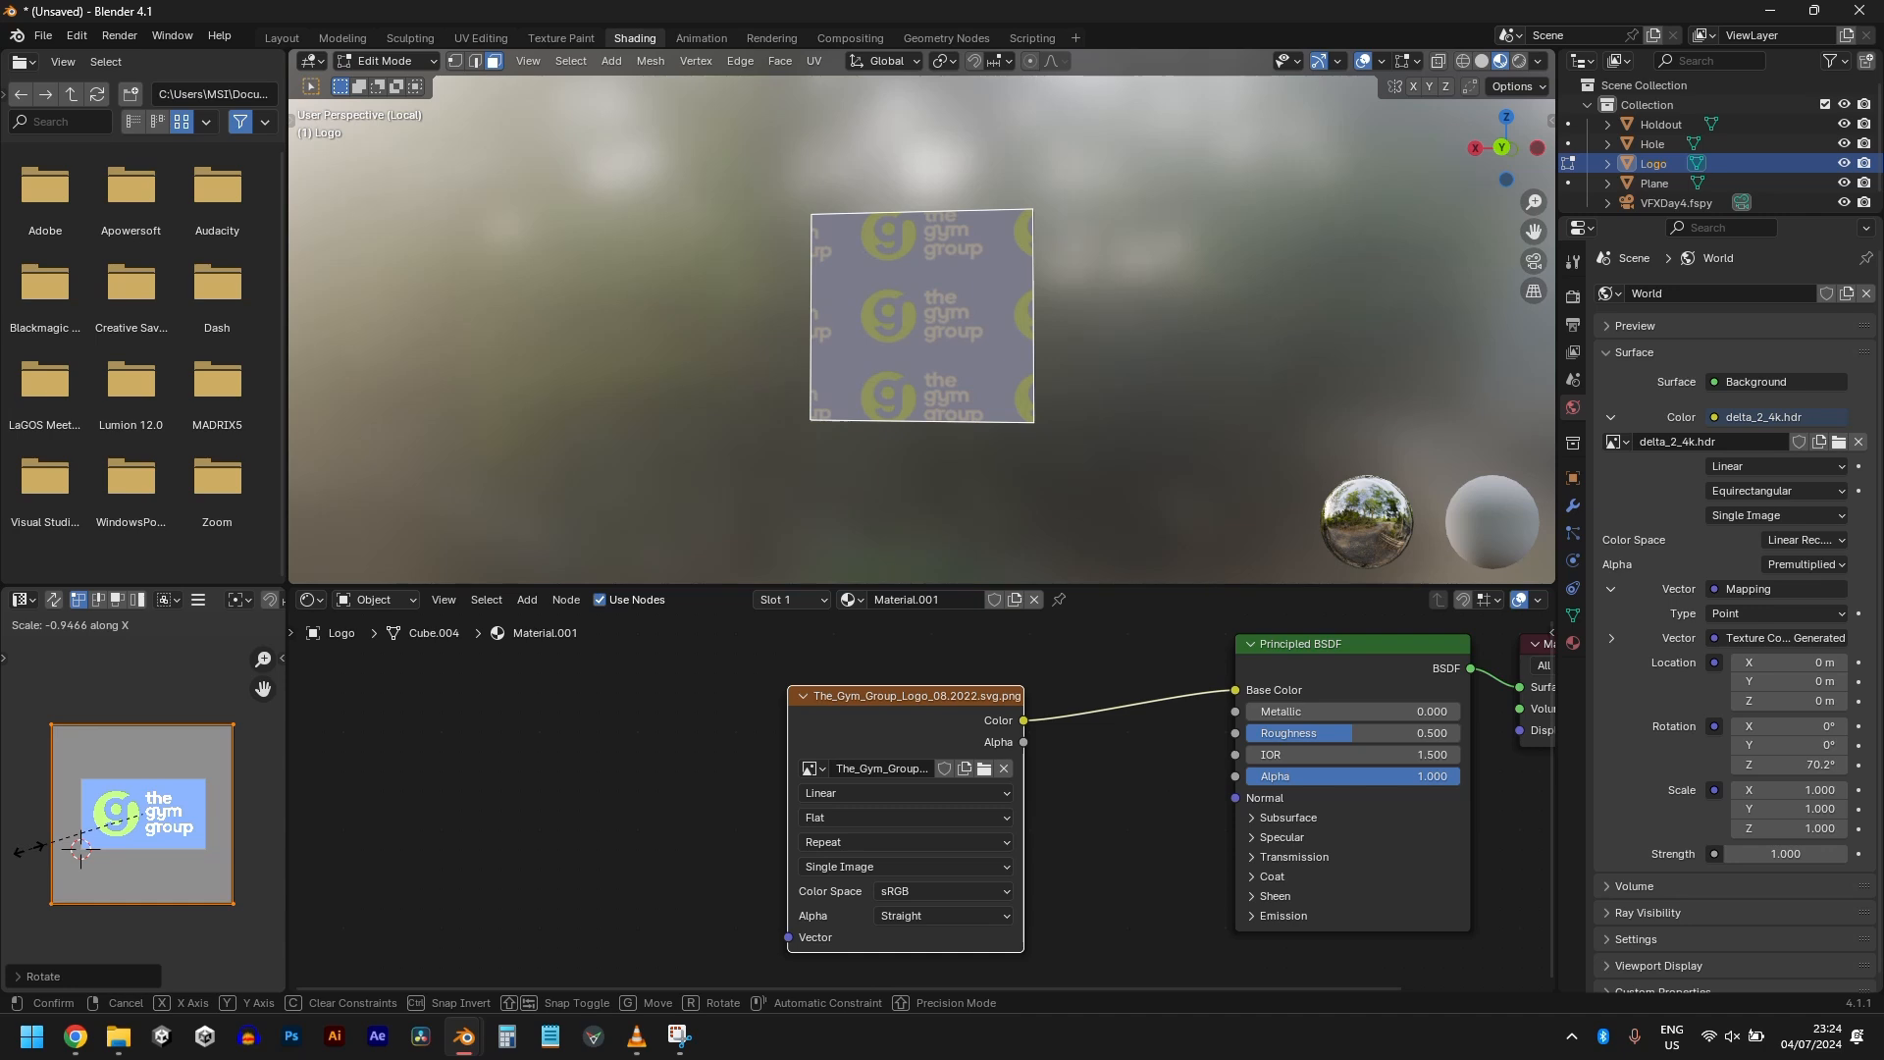
click(28, 849)
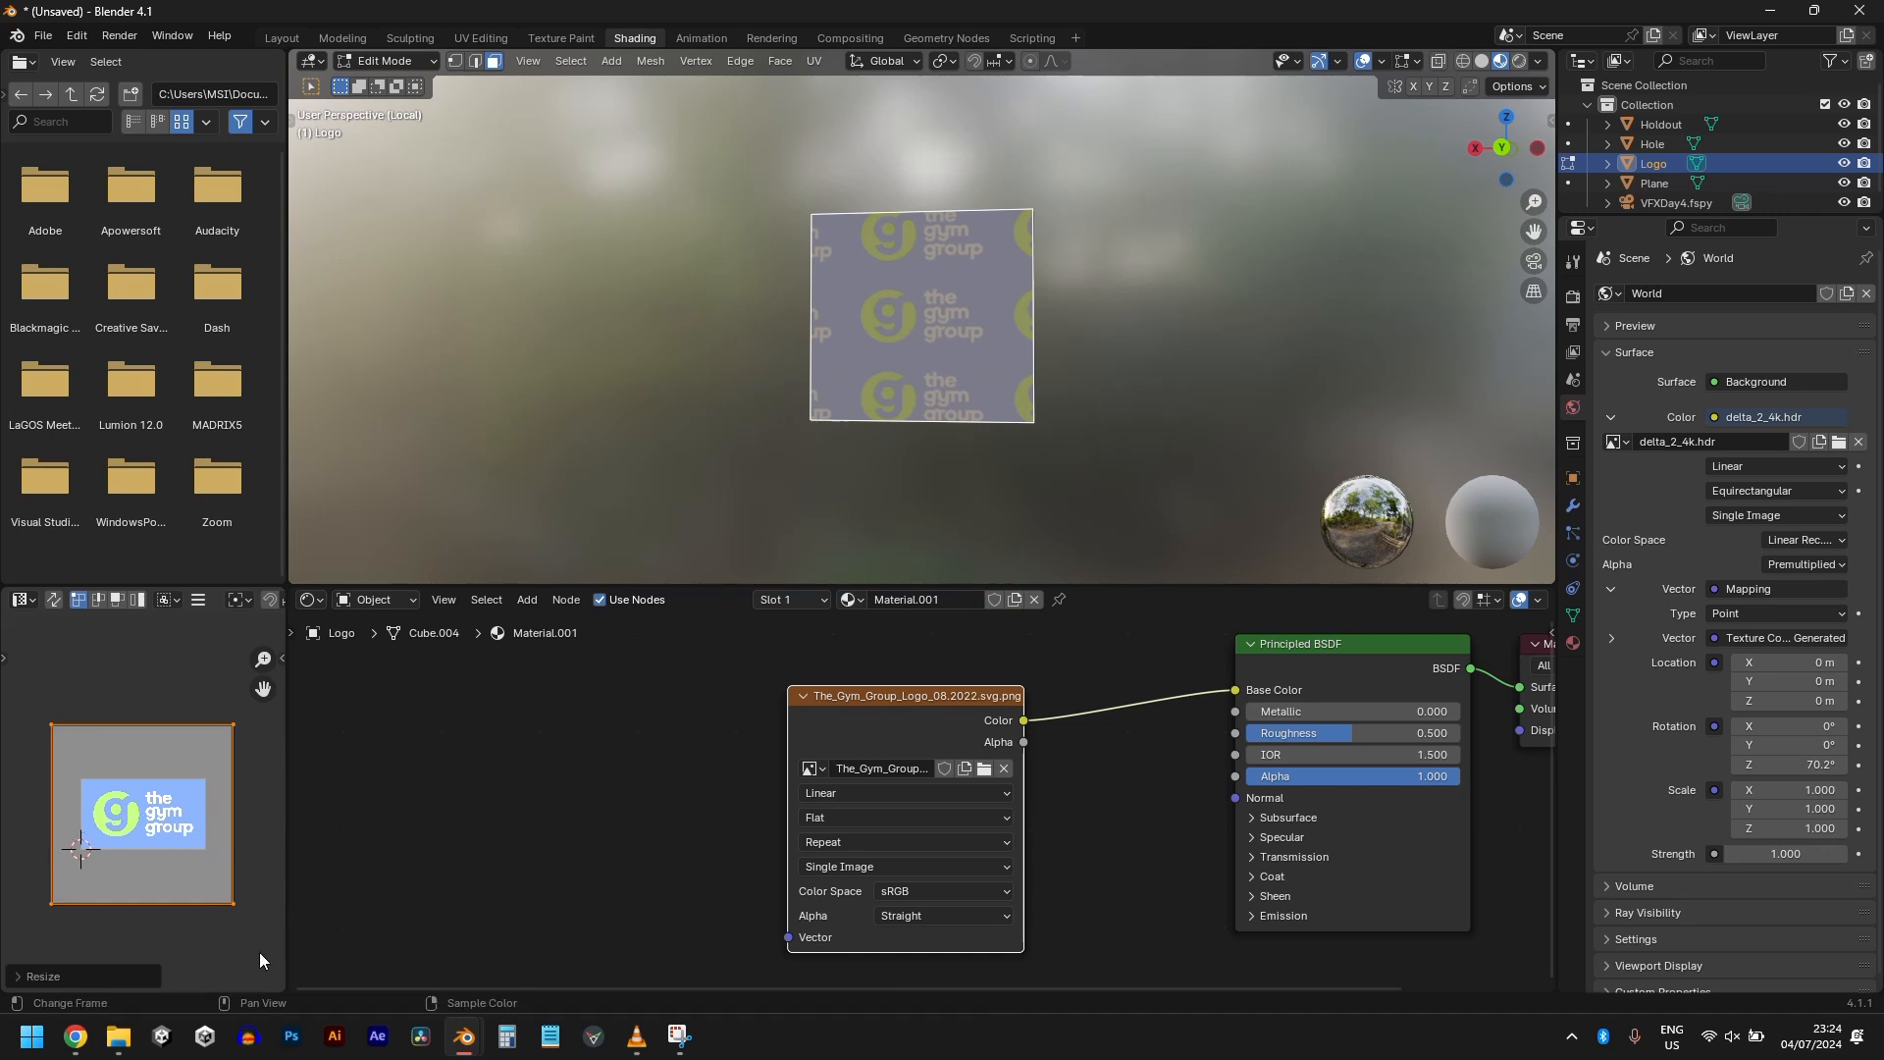
Step: Scale the sign front's UV island down to about the width of the gym logo image, using the background video in VLC as reference
key(s)
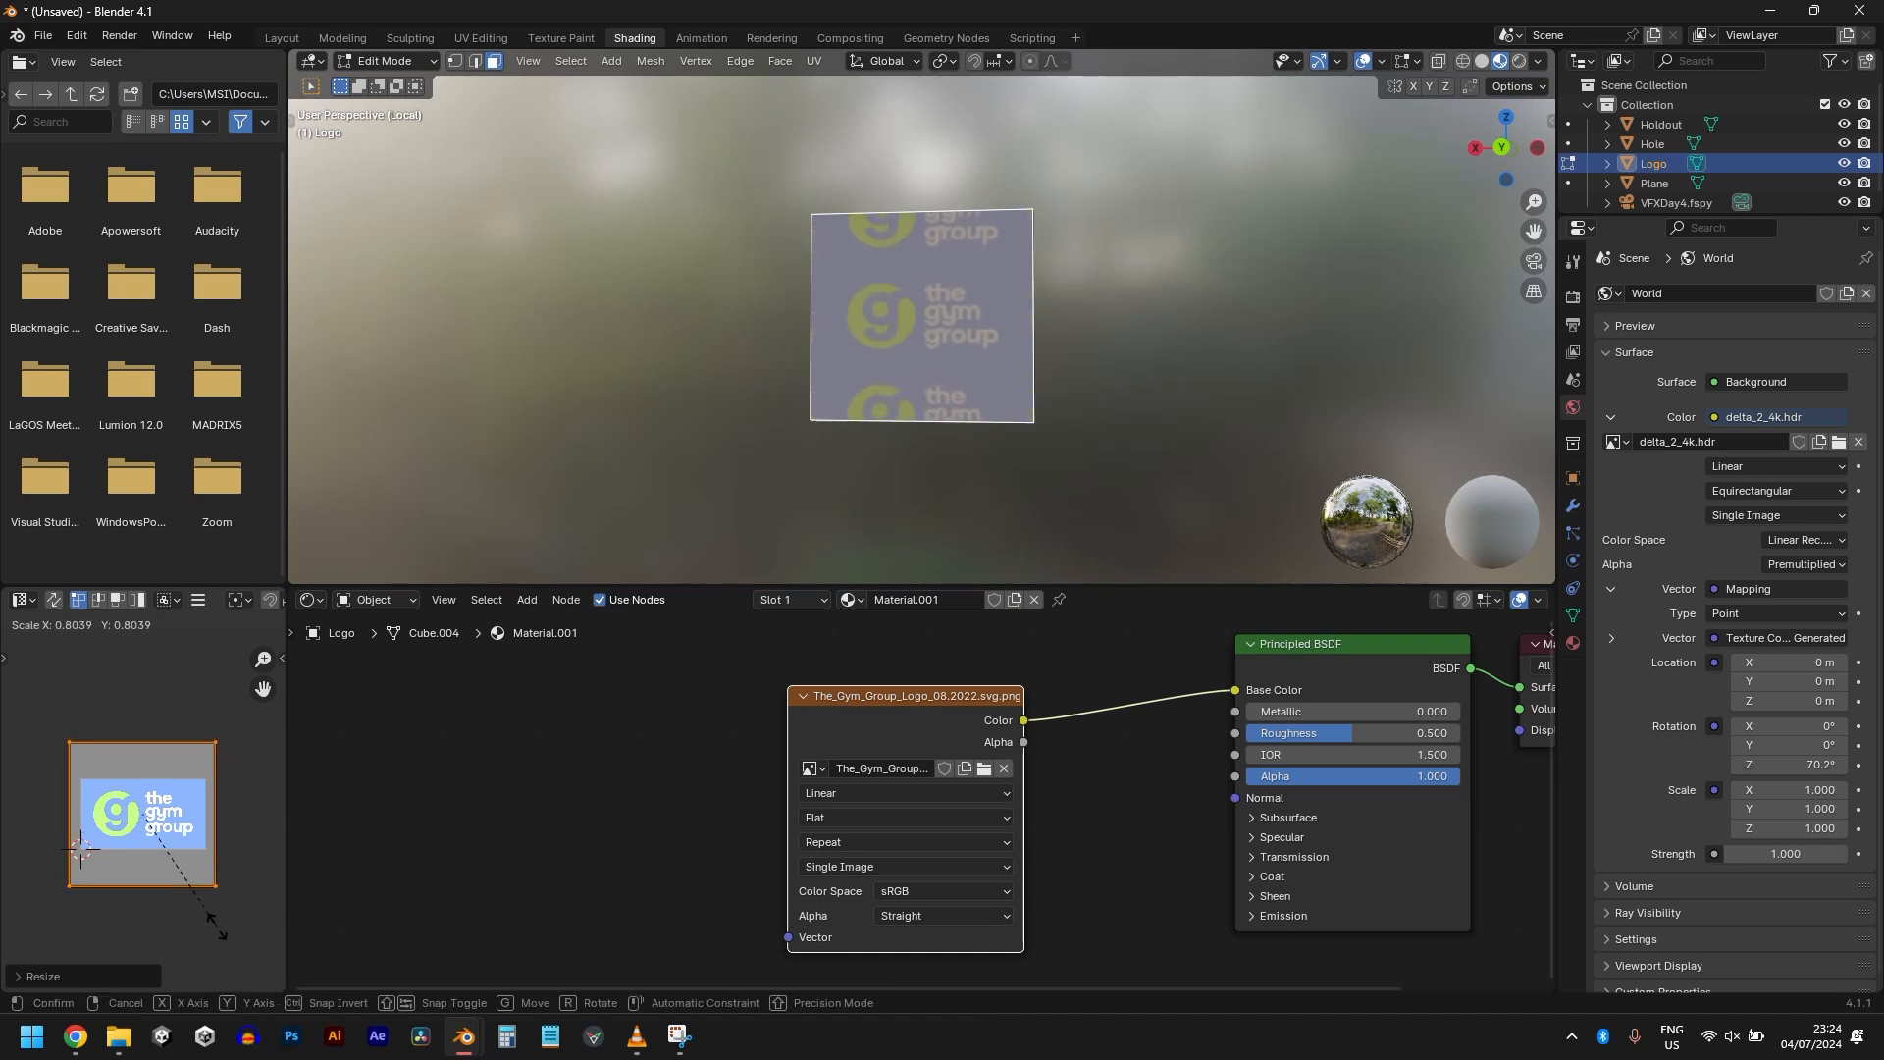
click(216, 923)
key(alt+Tab)
key(alt+Tab)
key(alt+Tab)
key(alt+Tab)
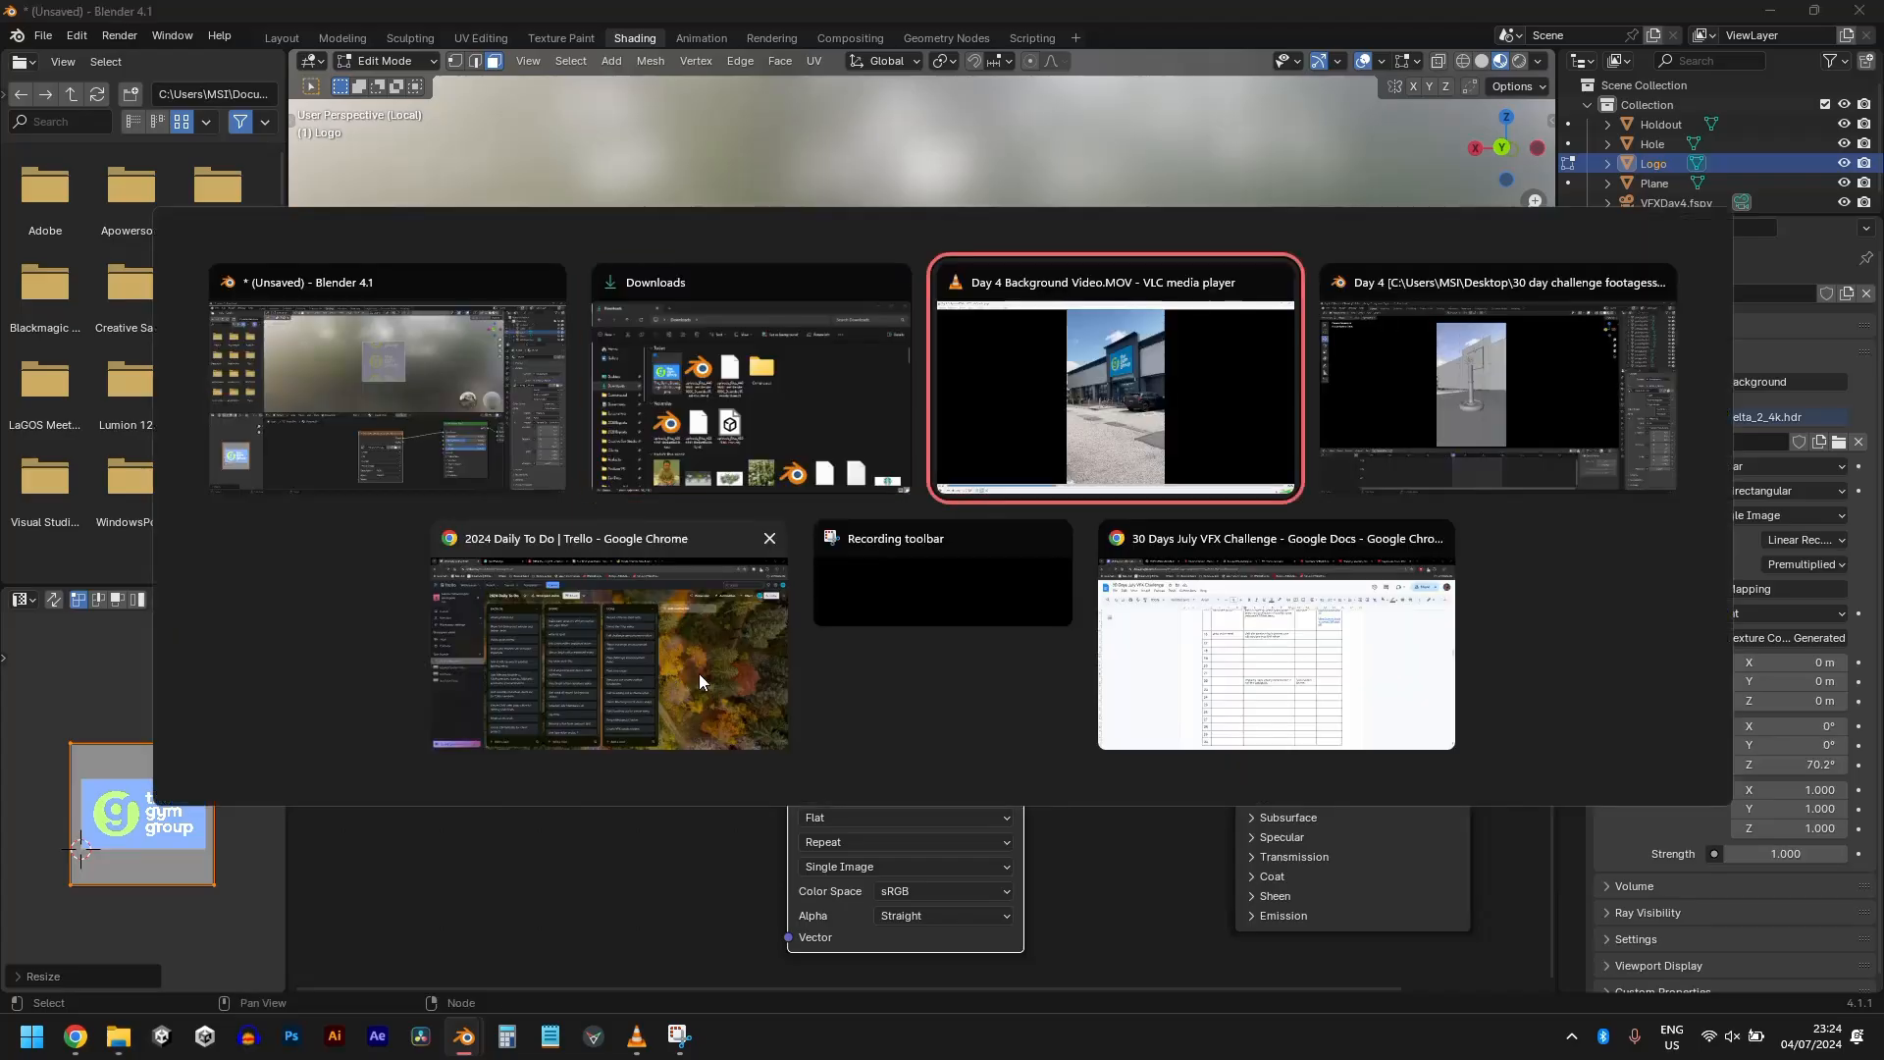
key(alt+Tab)
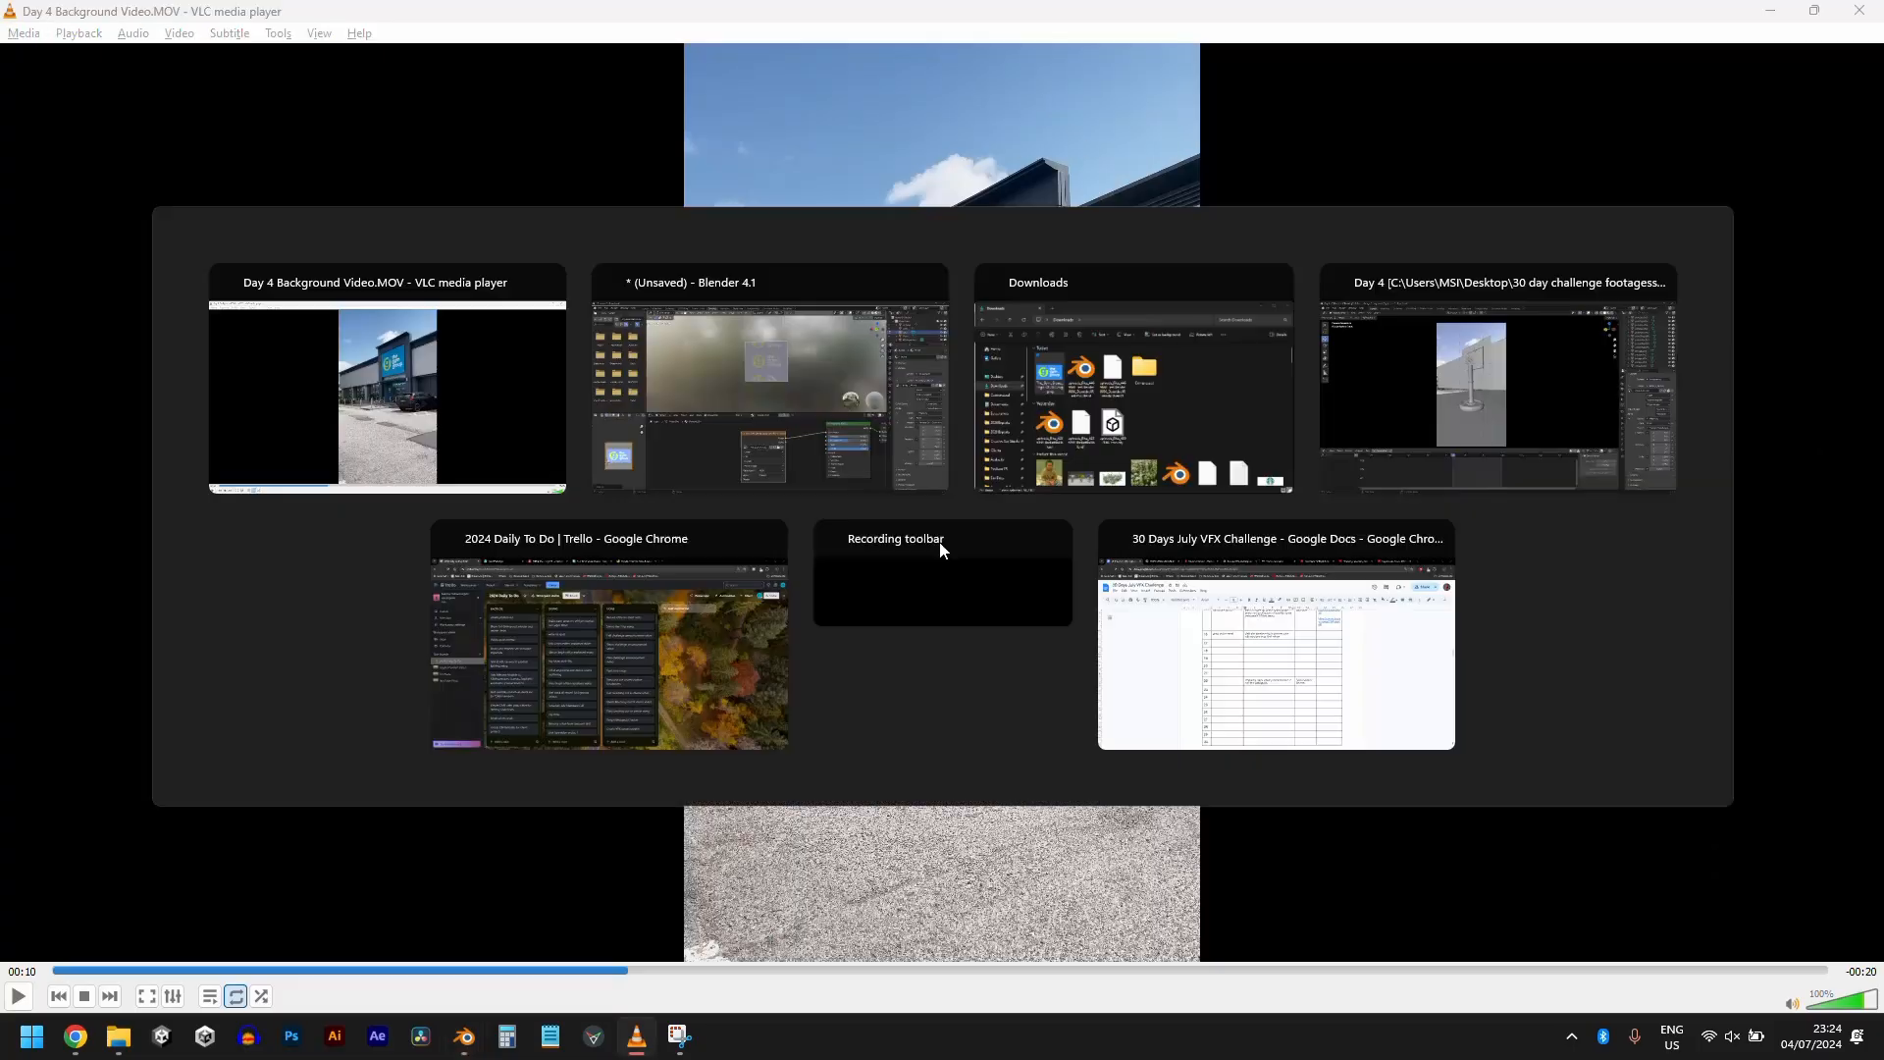
key(s)
click(228, 848)
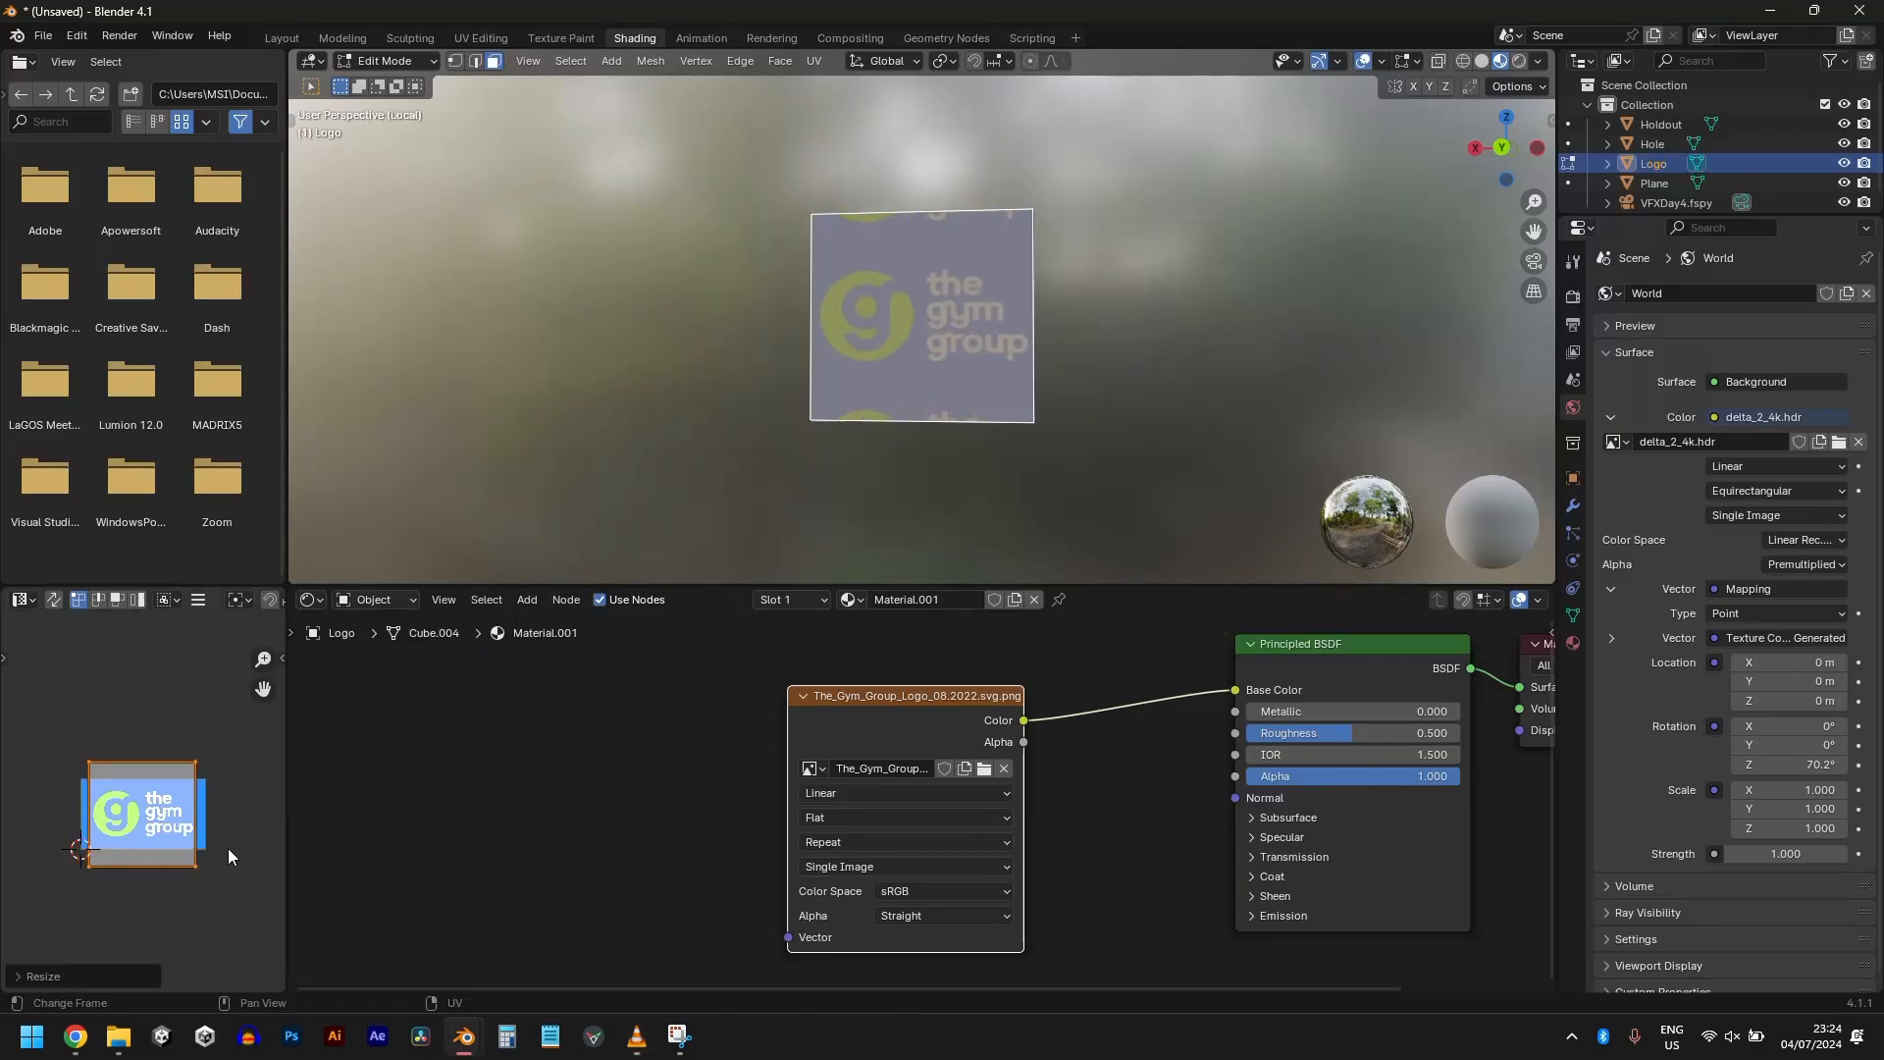
key(s)
click(235, 852)
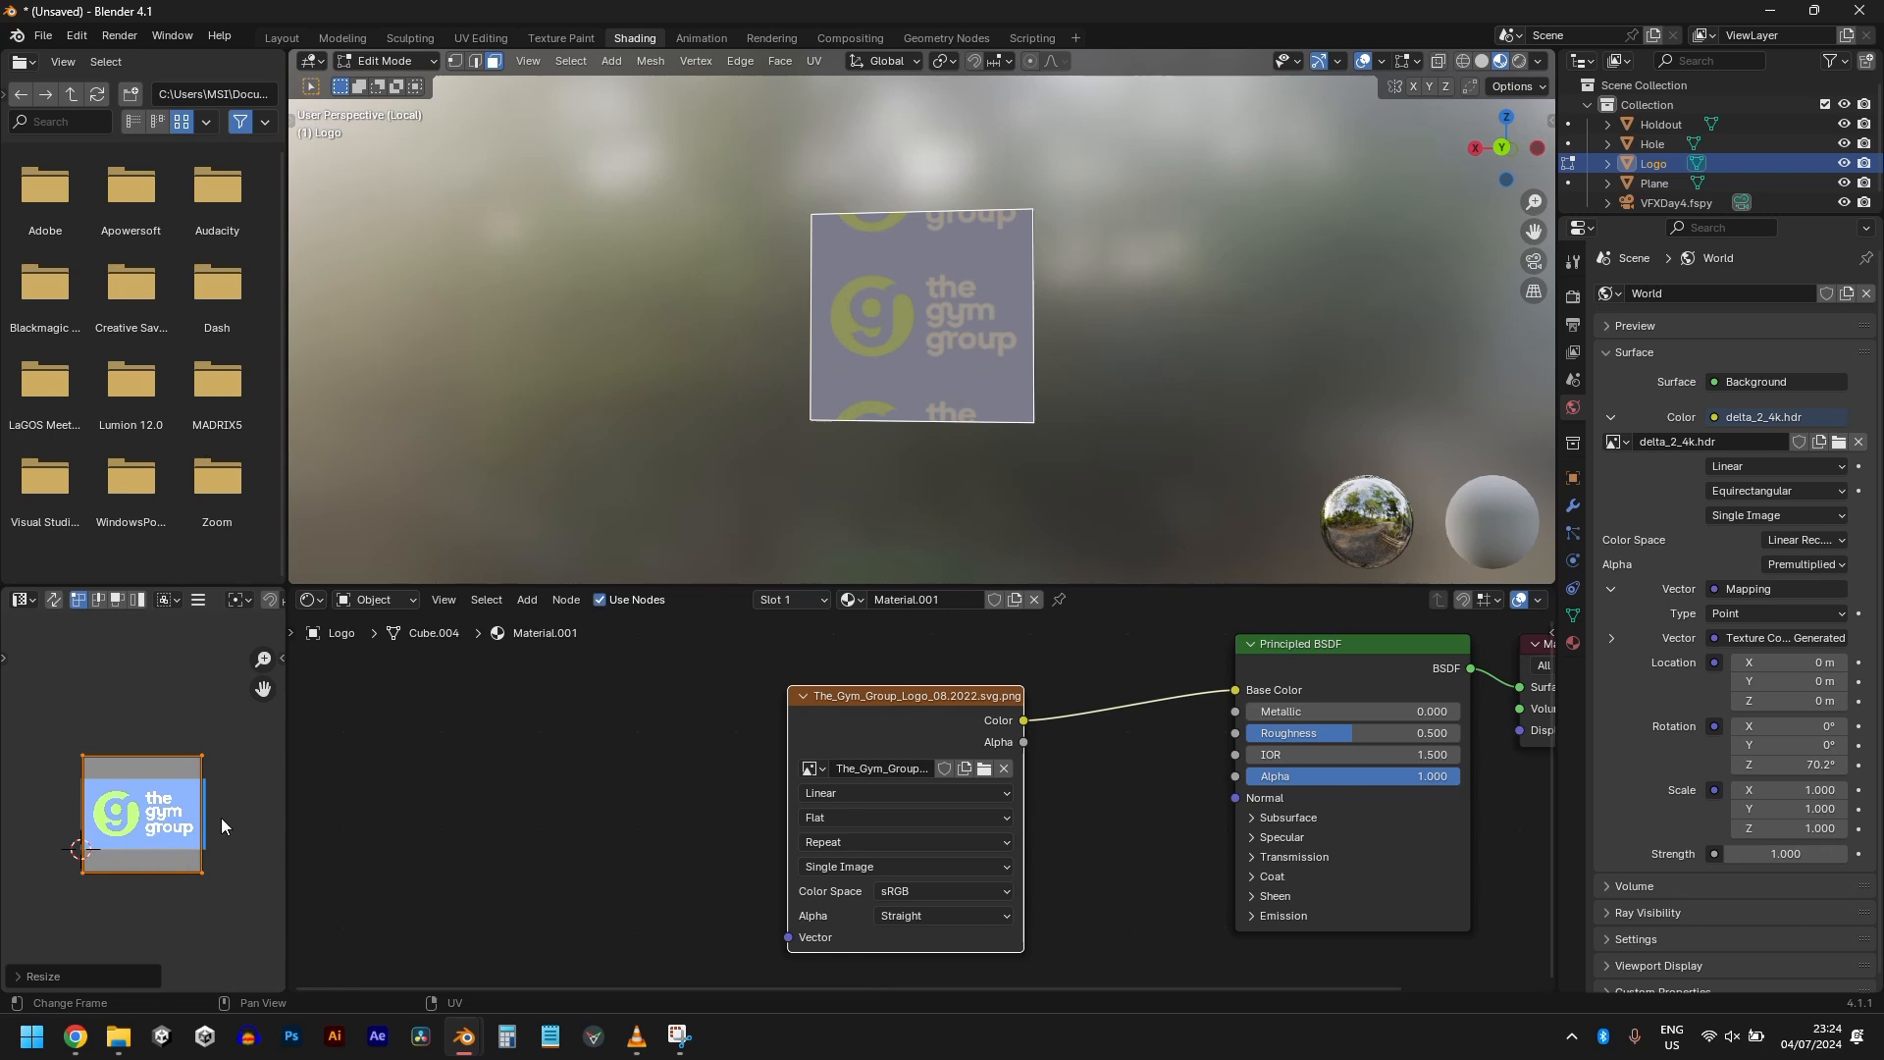
Step: Shift the UV island about 0.024 along X to centre the logo, and set the image texture's extension to Extend
key(g)
key(x)
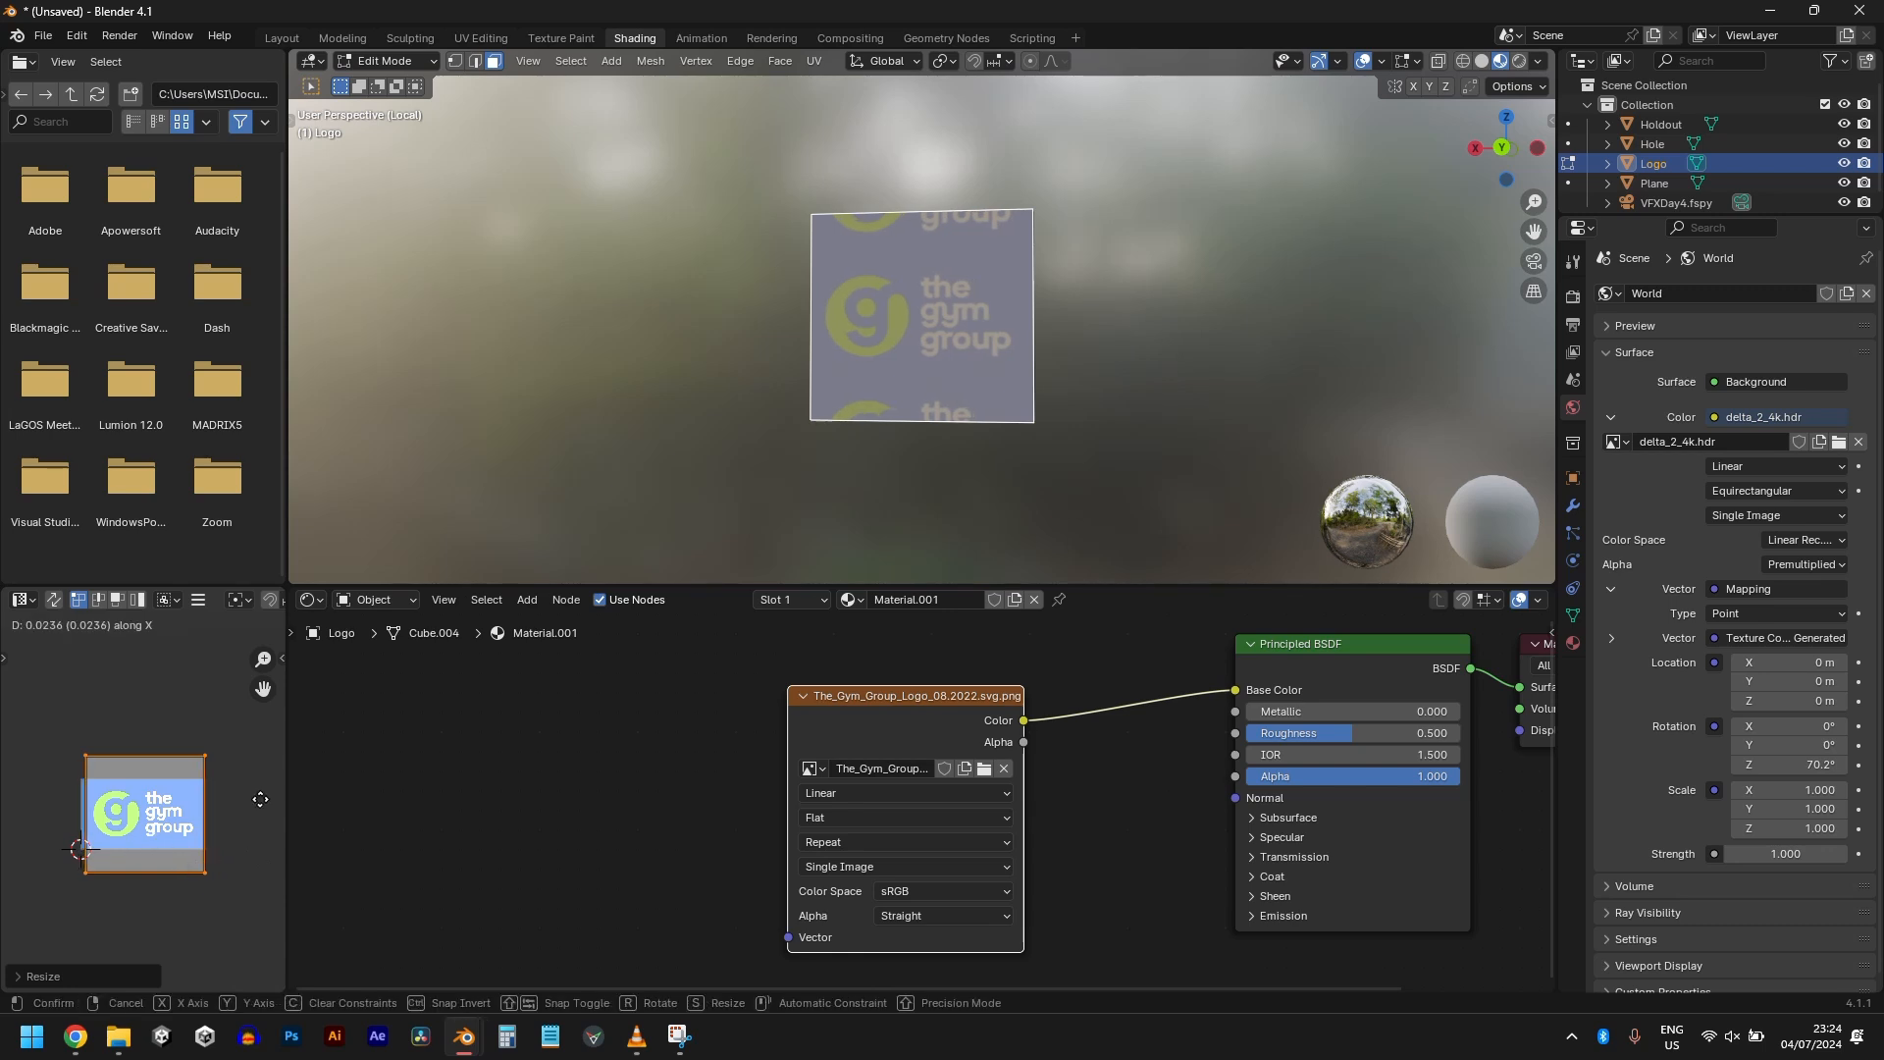
click(260, 799)
click(831, 841)
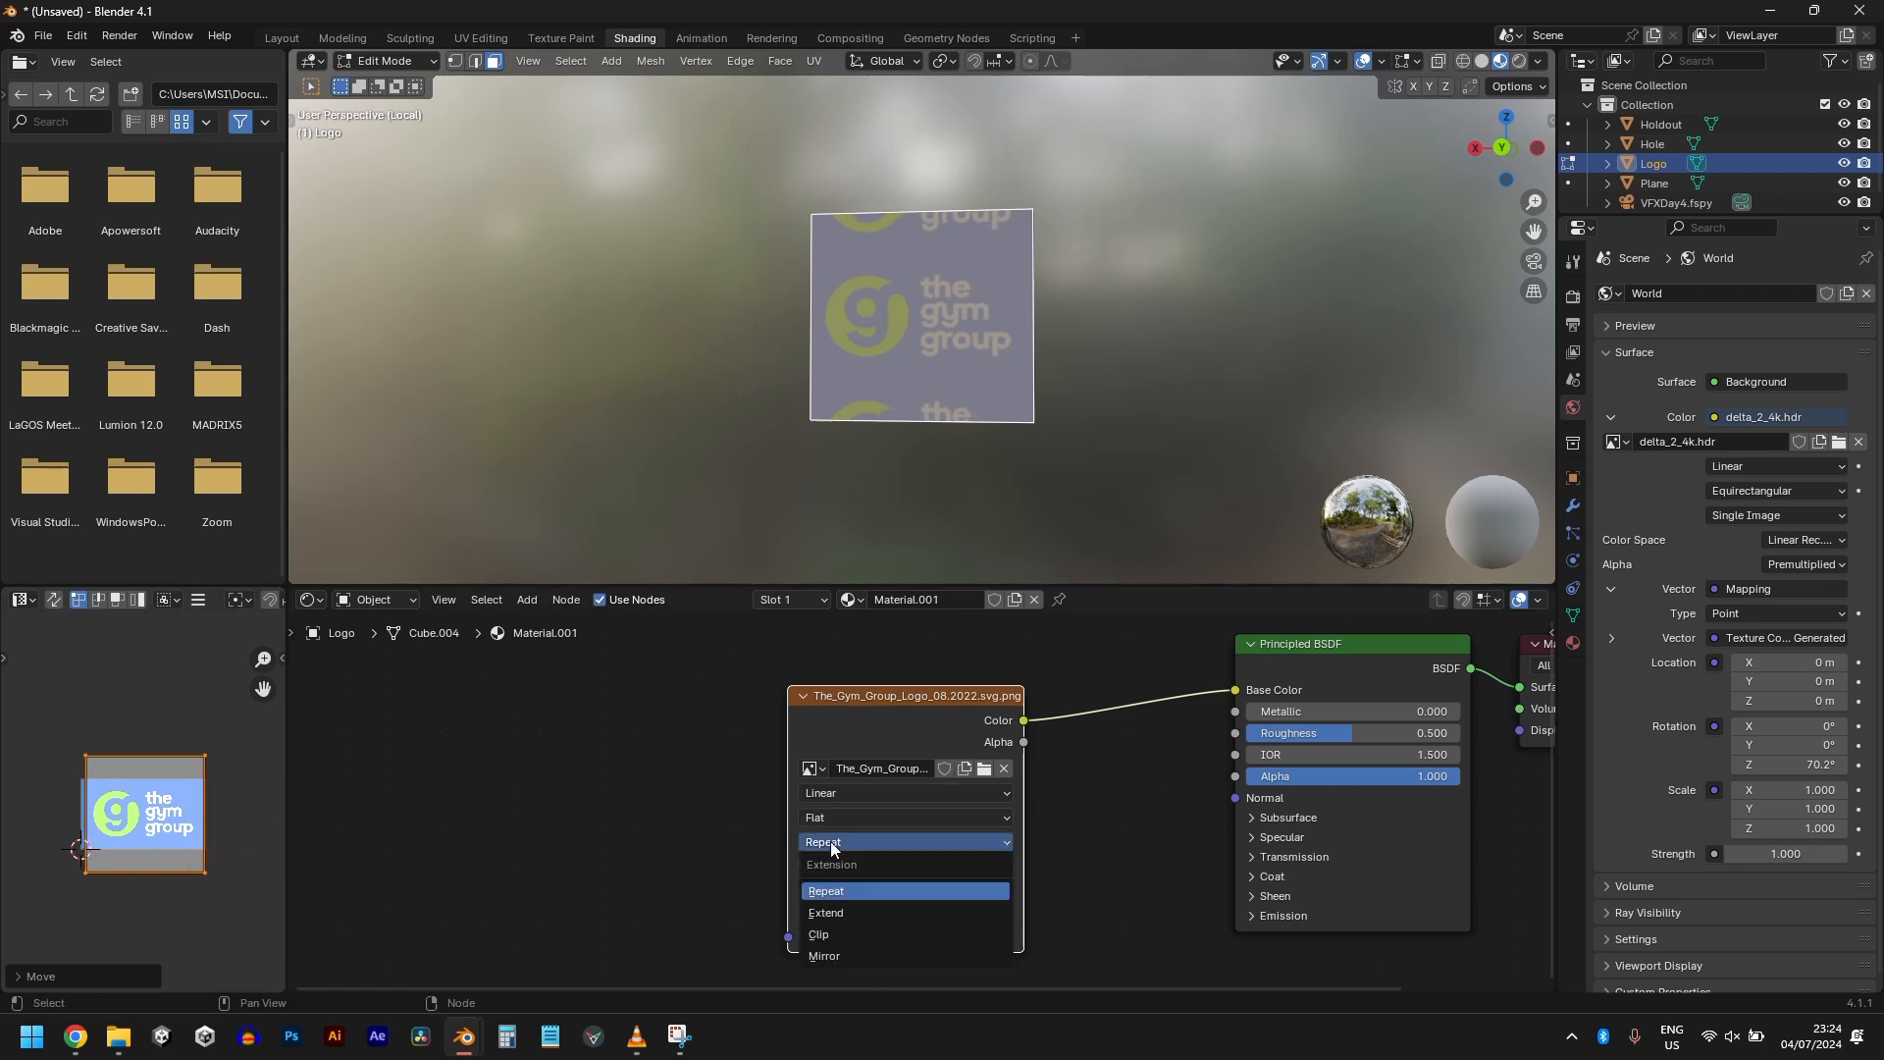
click(830, 914)
key(Tab)
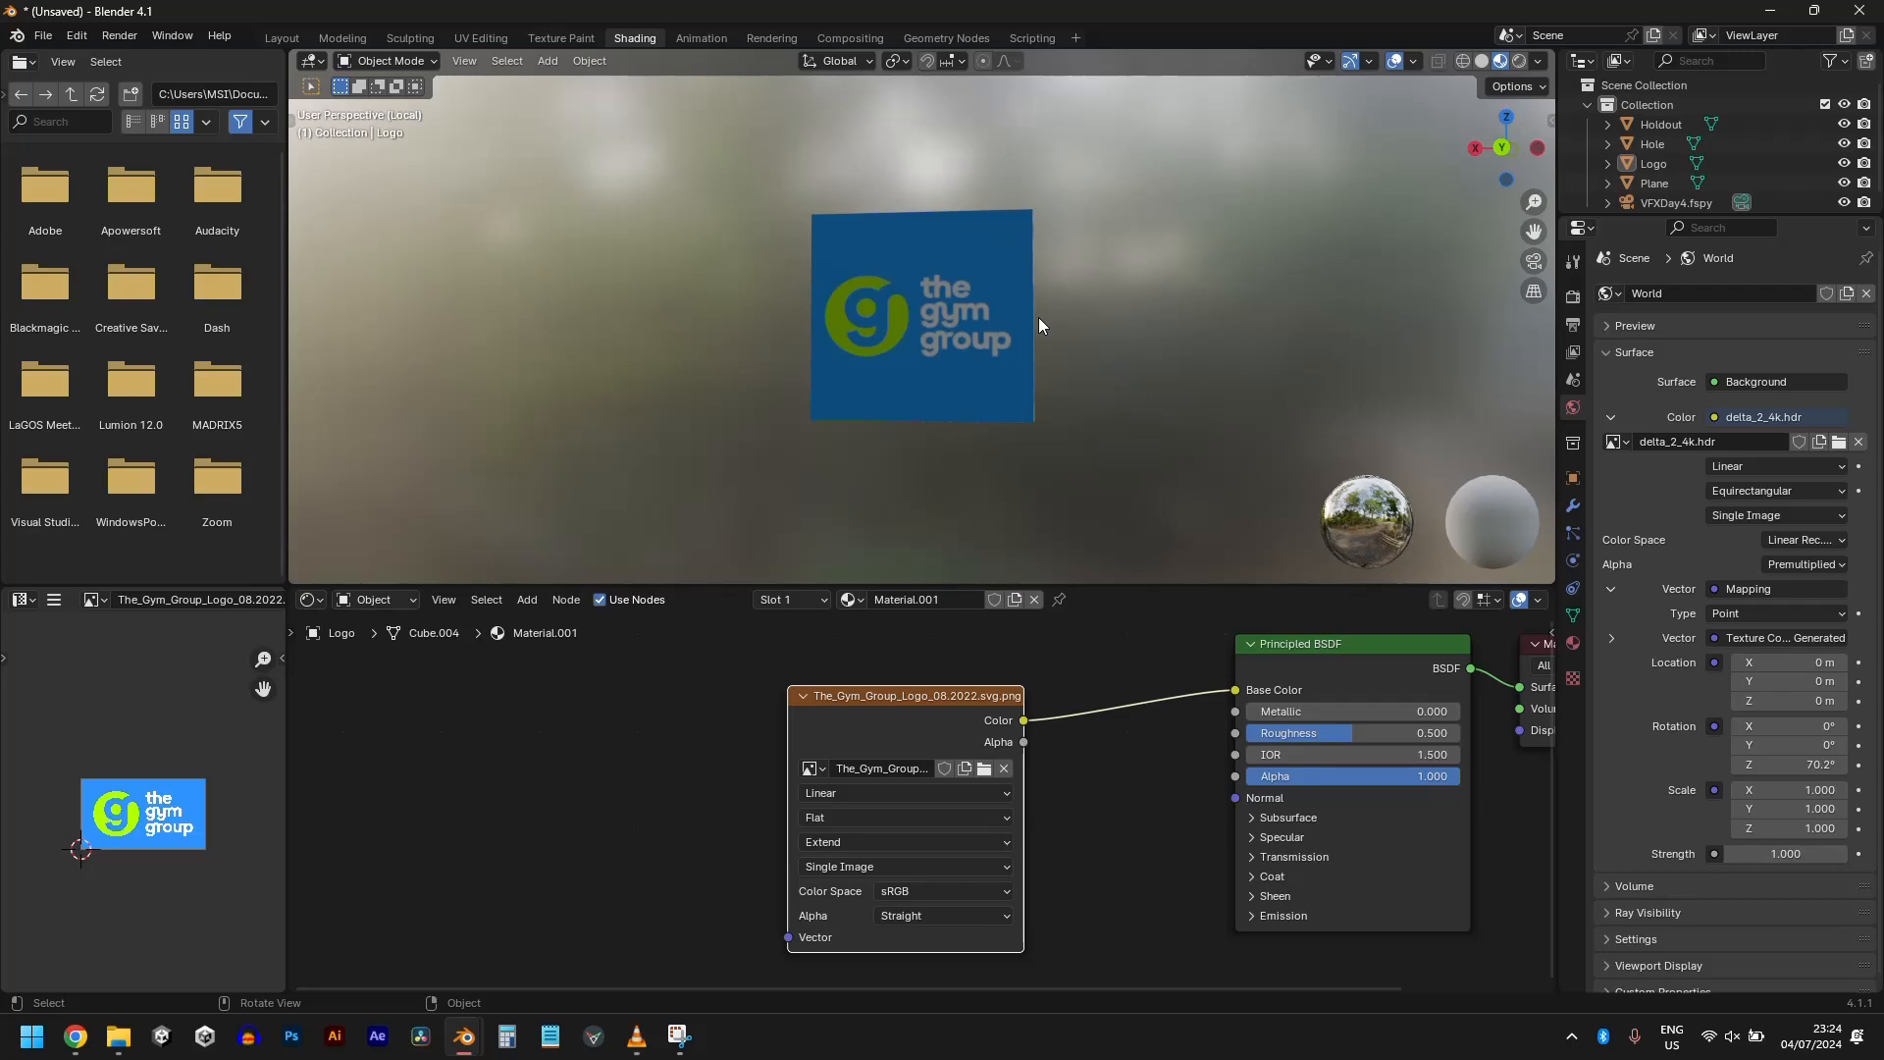
Step: Shrink the UV island of the sign's side and back faces and move it onto a plain blue area of the logo image
middle_drag(1038, 316, 844, 320)
click(946, 368)
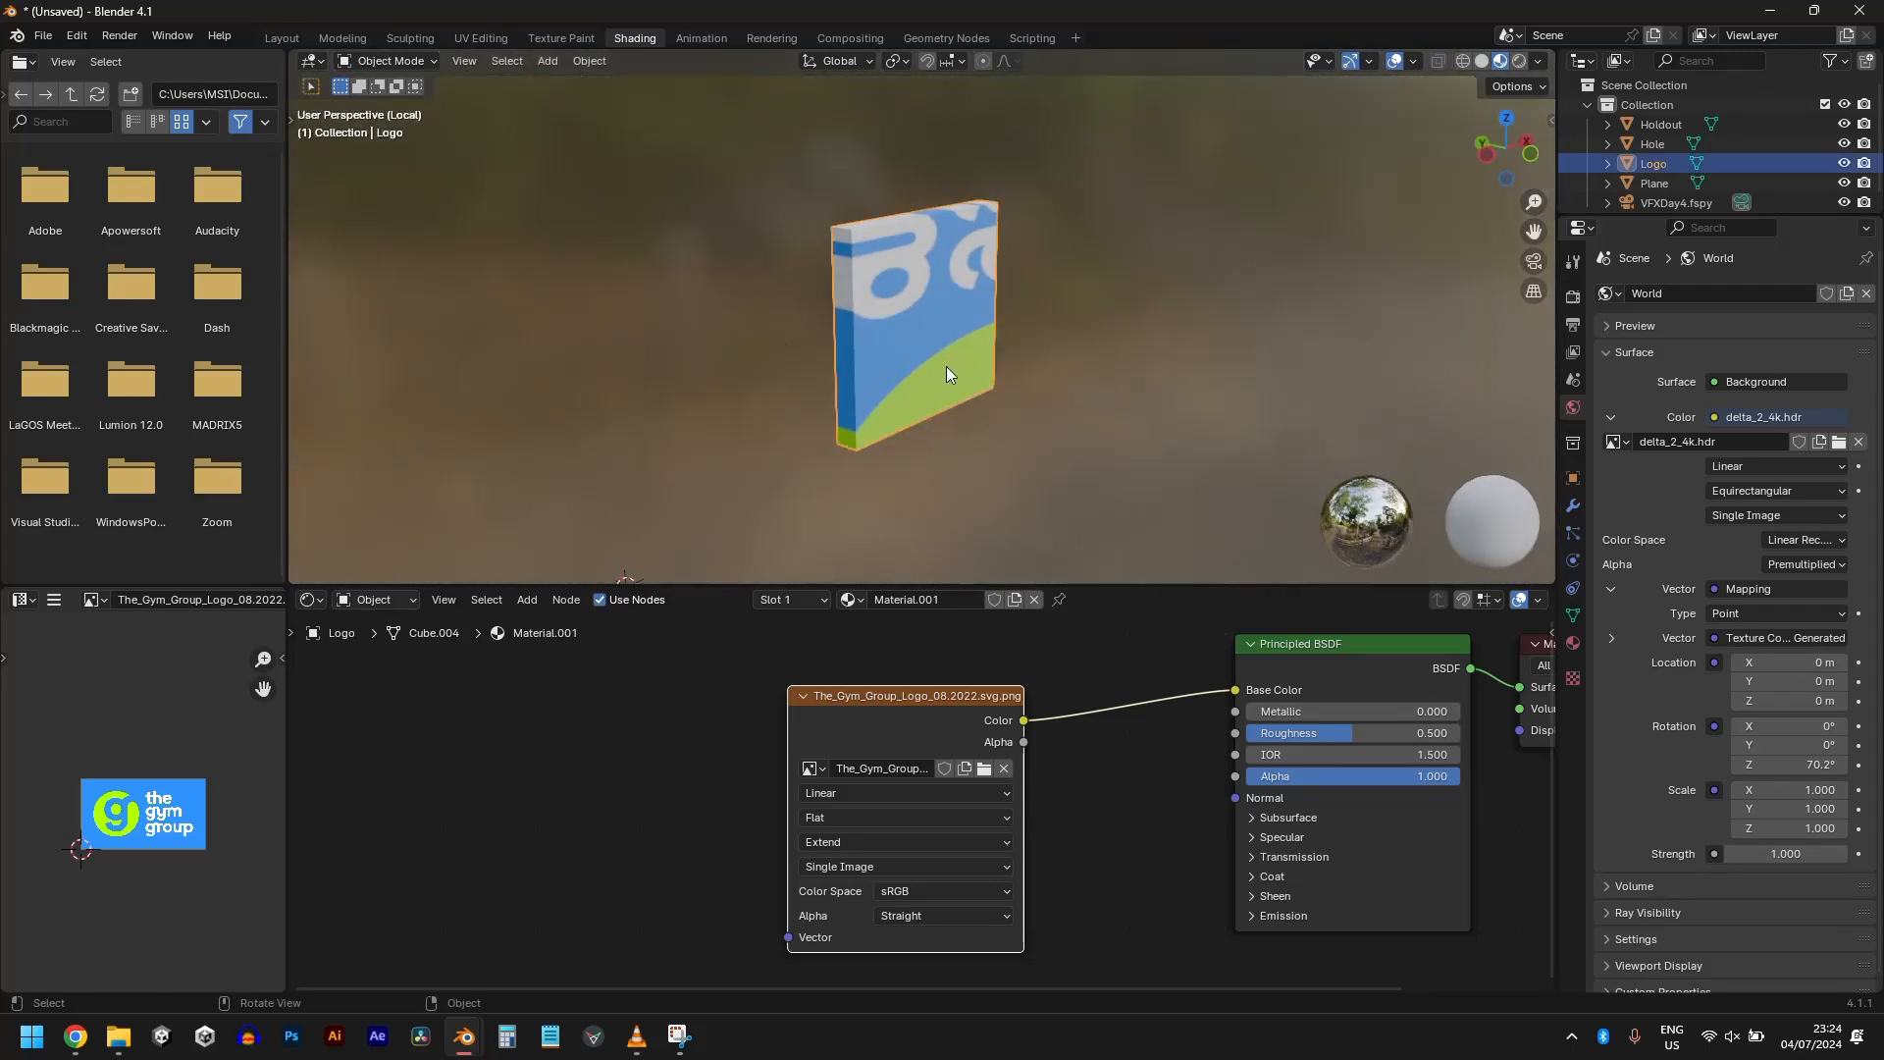
key(Tab)
middle_drag(946, 367, 1187, 294)
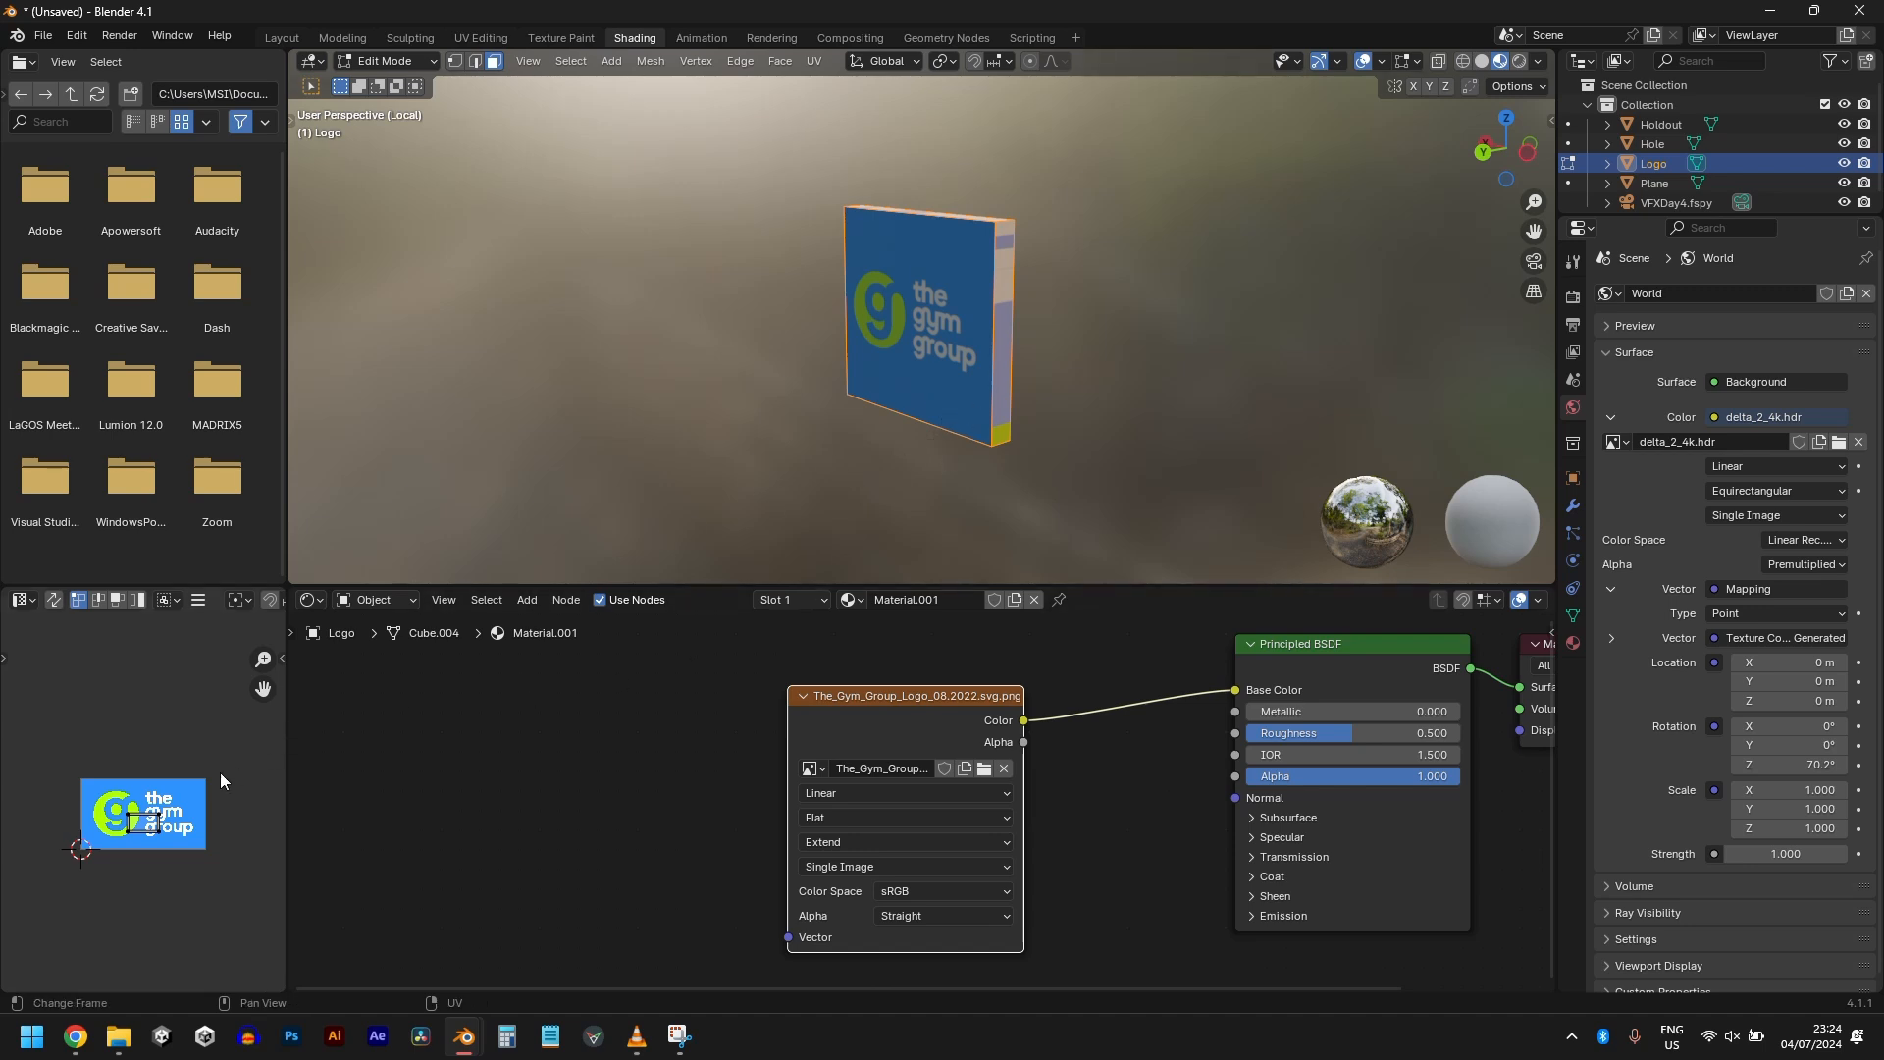
scroll(143, 815, up, 2)
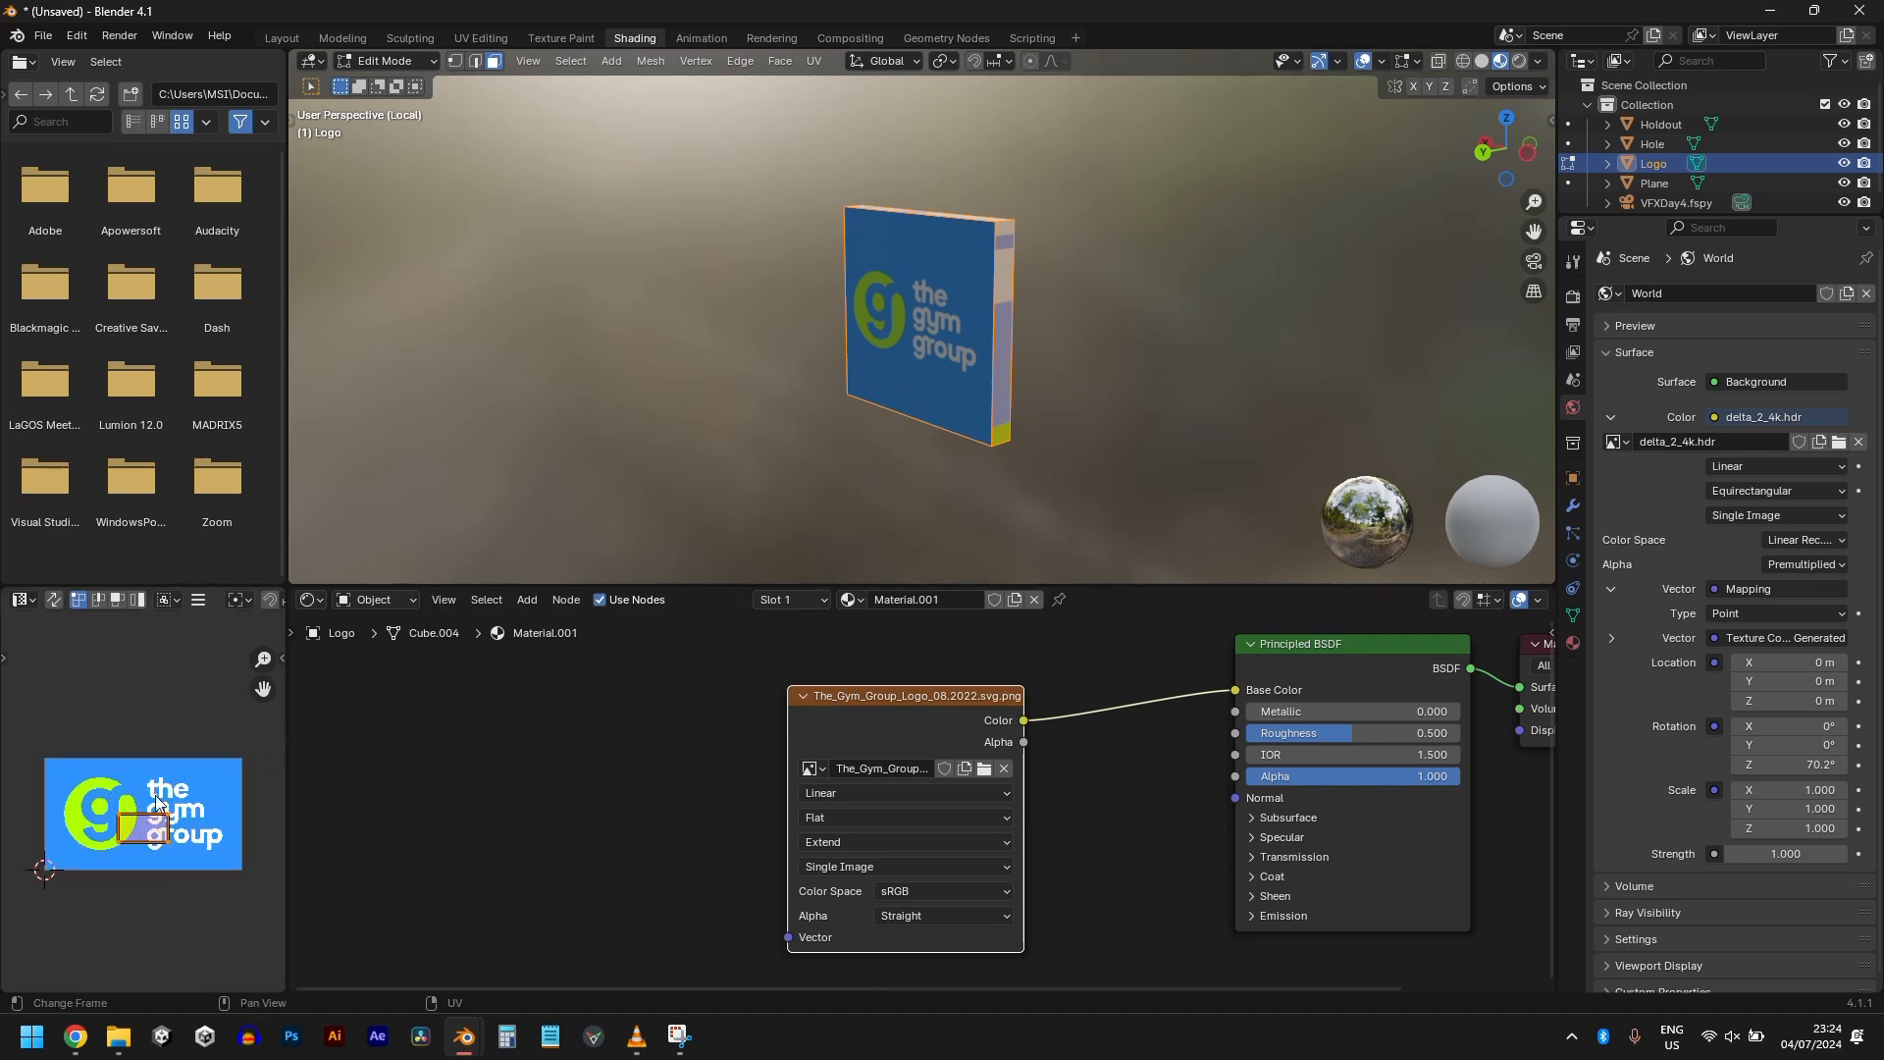
key(s)
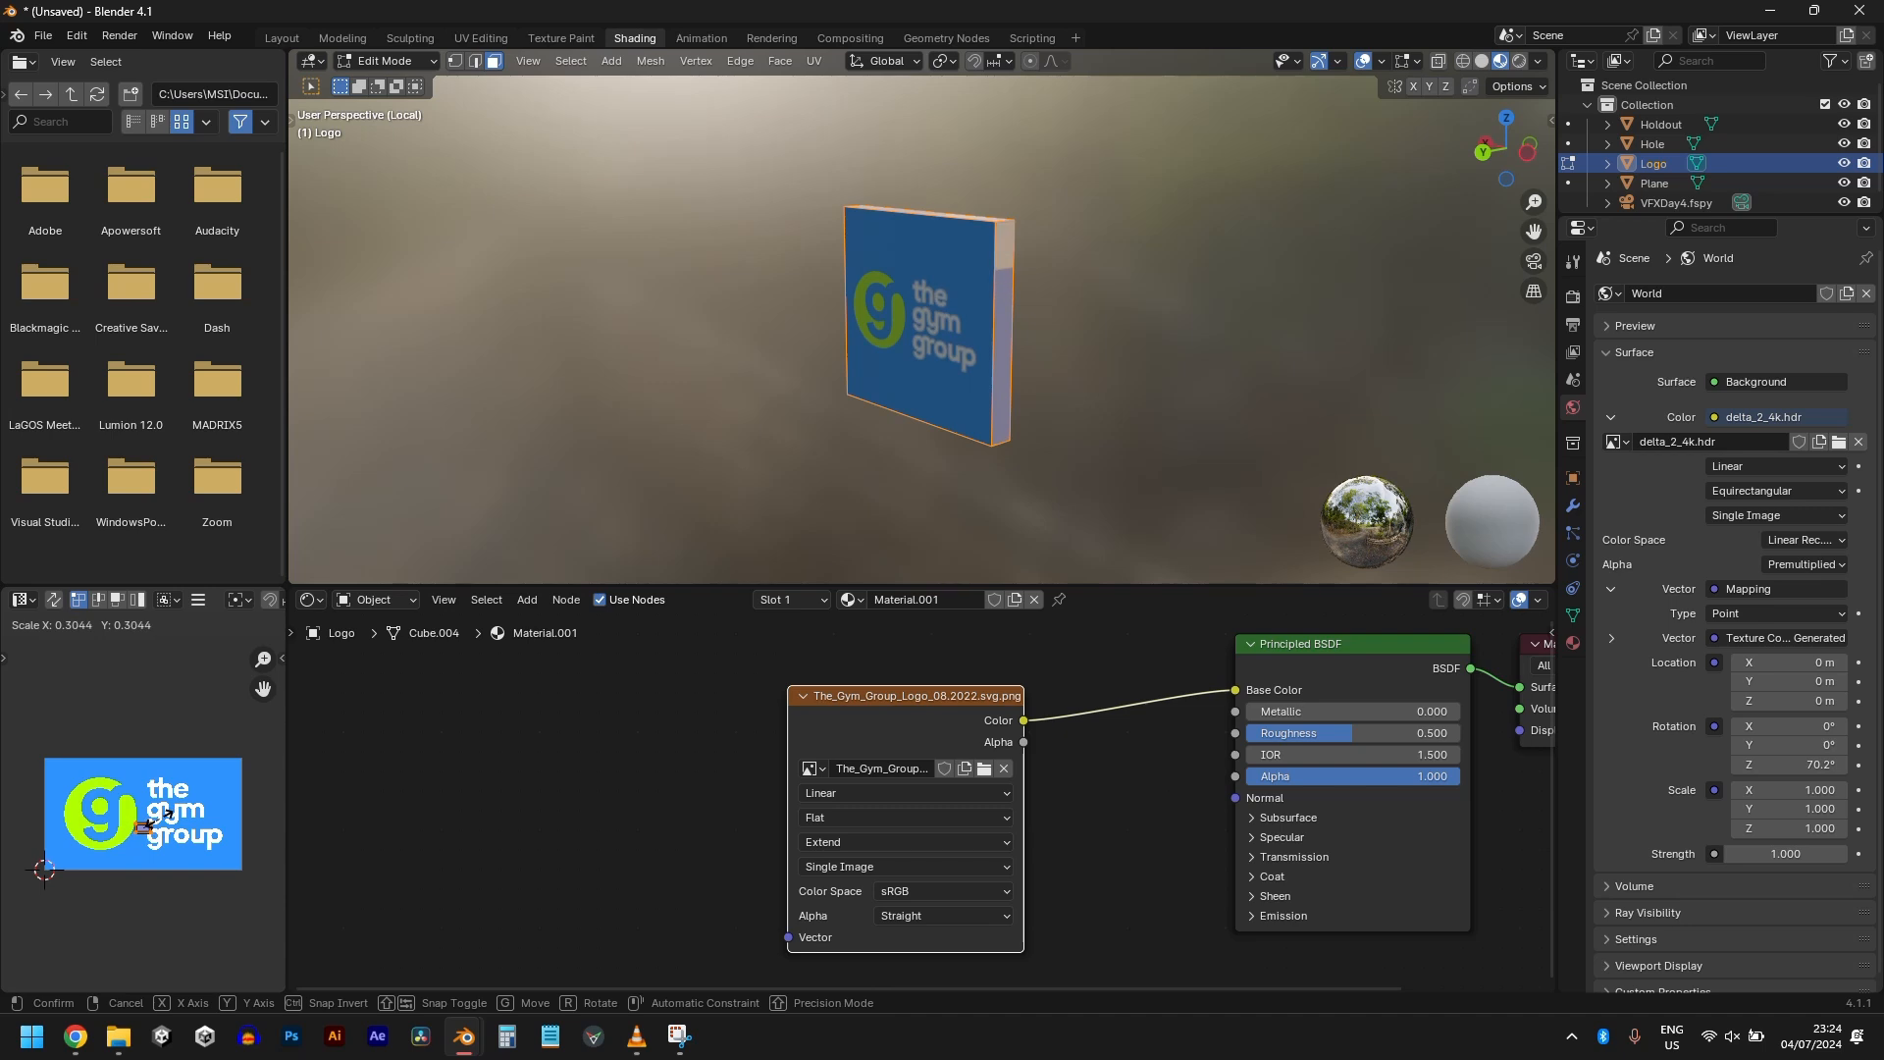
click(157, 822)
key(g)
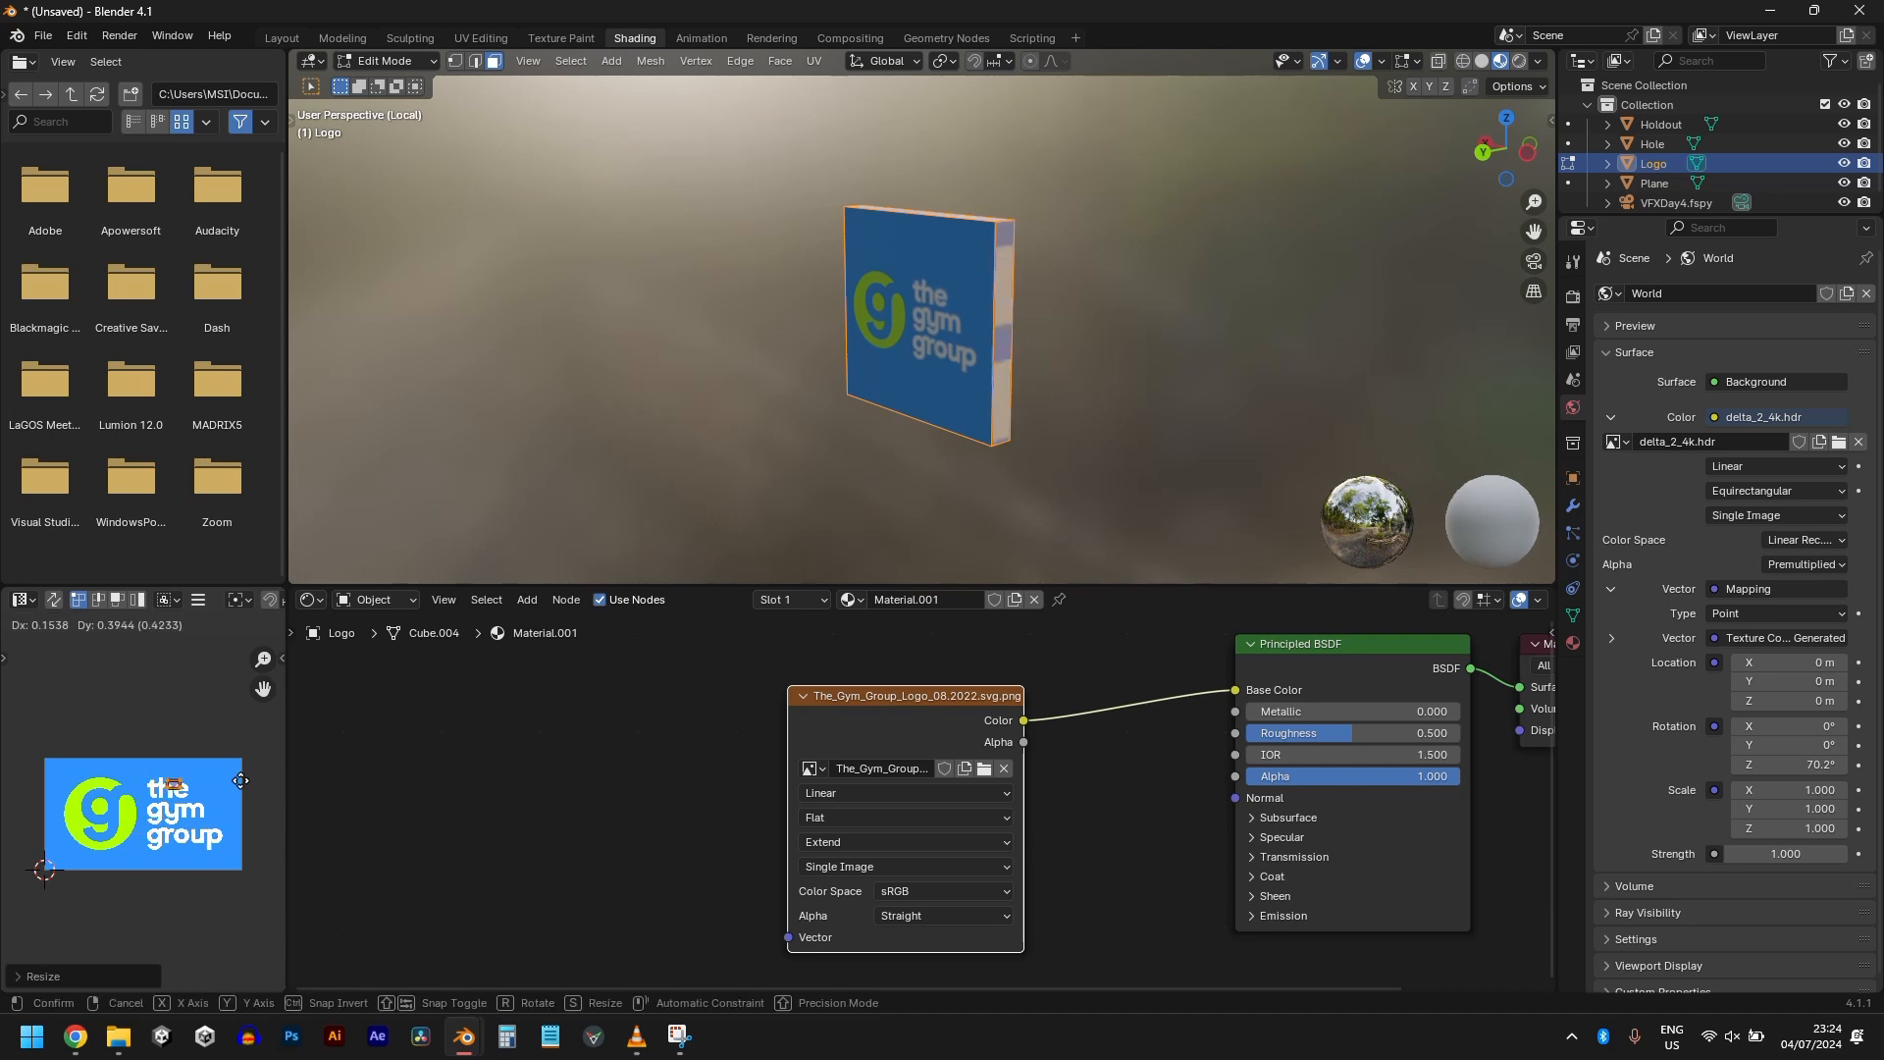
click(280, 784)
key(Tab)
middle_drag(869, 347, 1135, 308)
Step: Examine the textured sign against the building in the Layout workspace's camera render with nothing selected
click(273, 38)
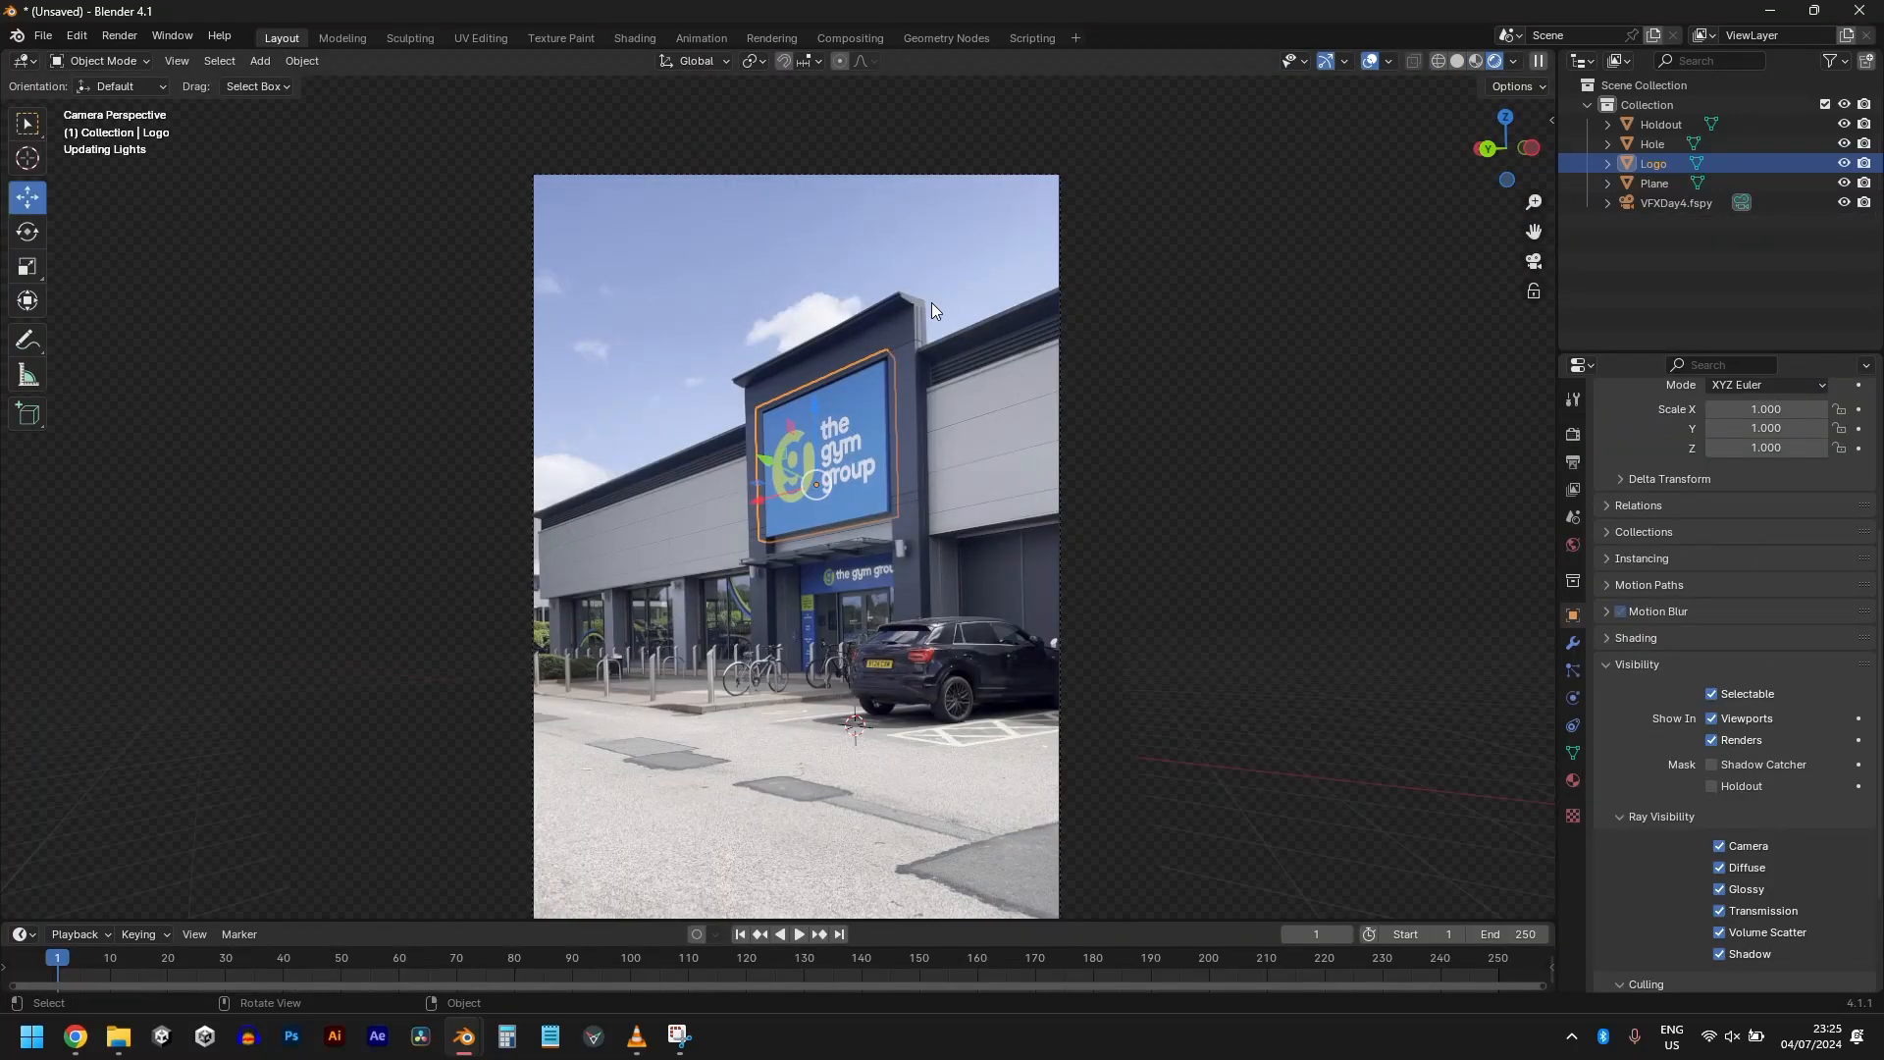
click(993, 247)
click(555, 288)
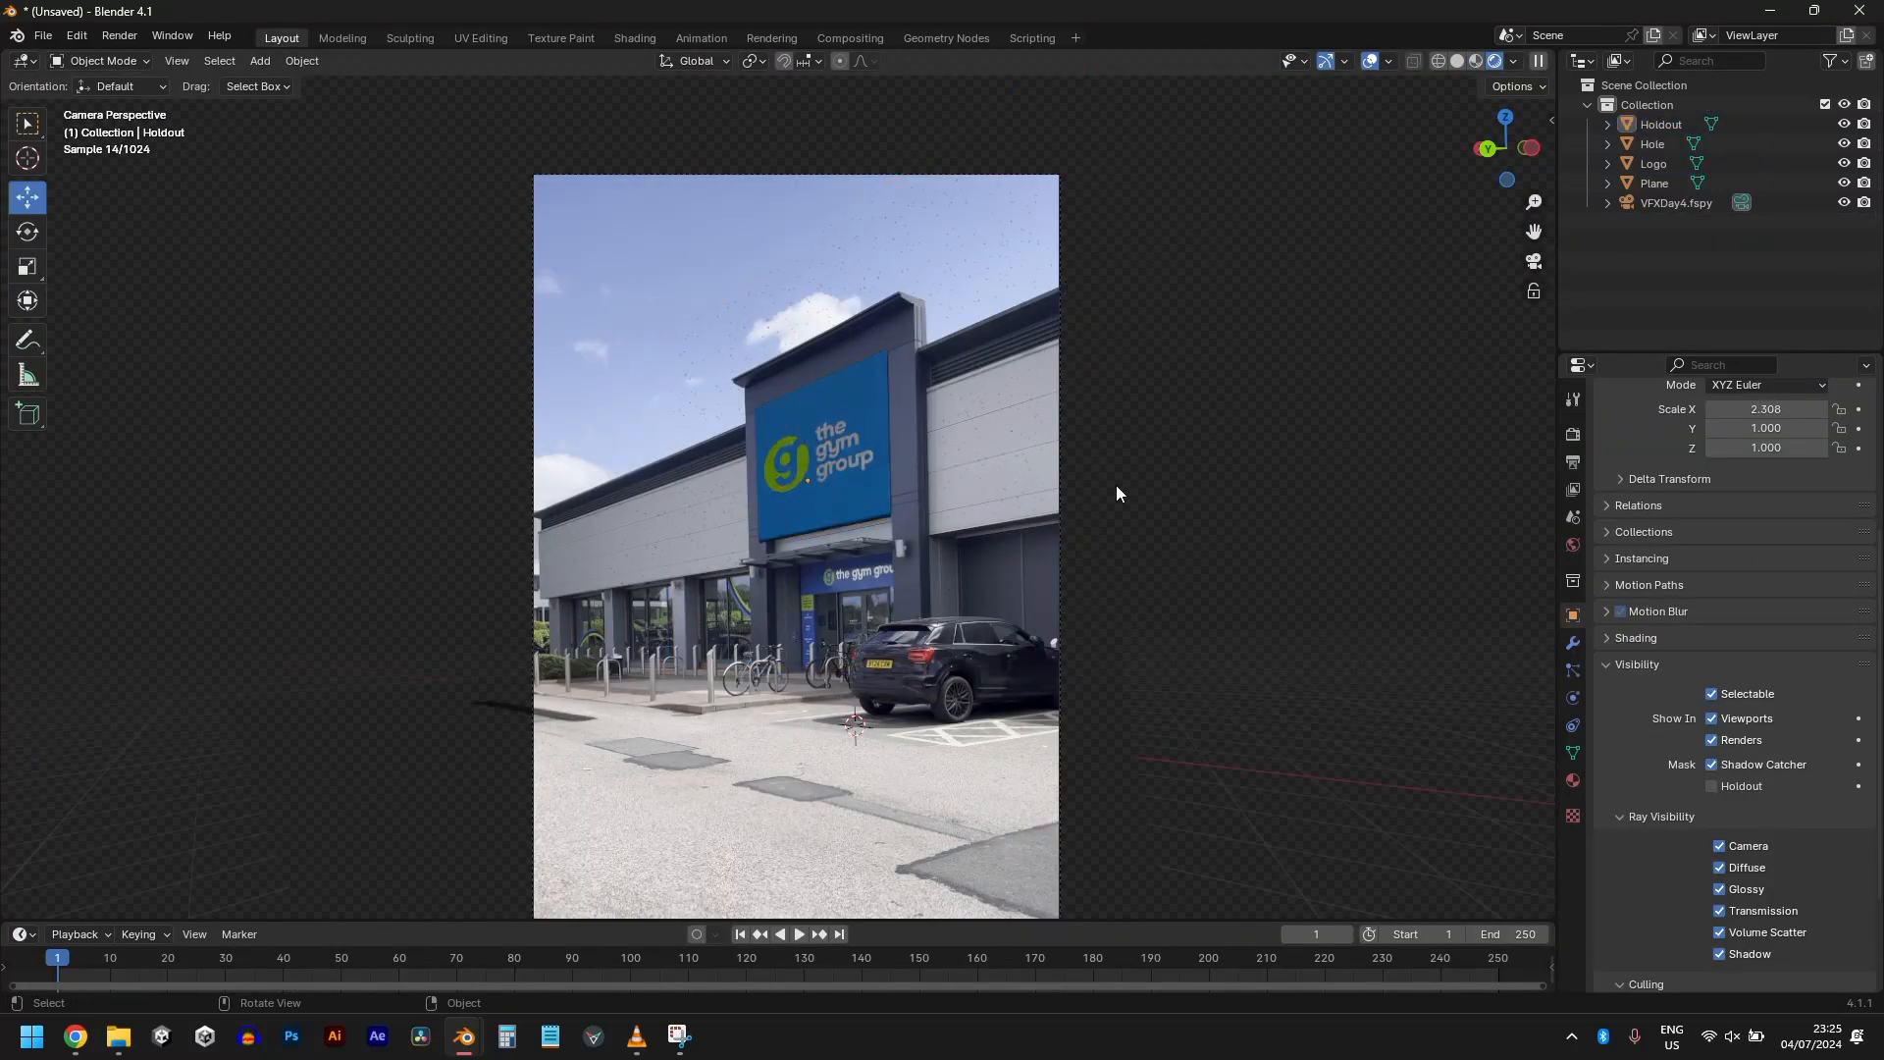
Step: In the Logo material's shader nodes, link the image texture's Color output to the Principled BSDF's Emission Color
click(797, 428)
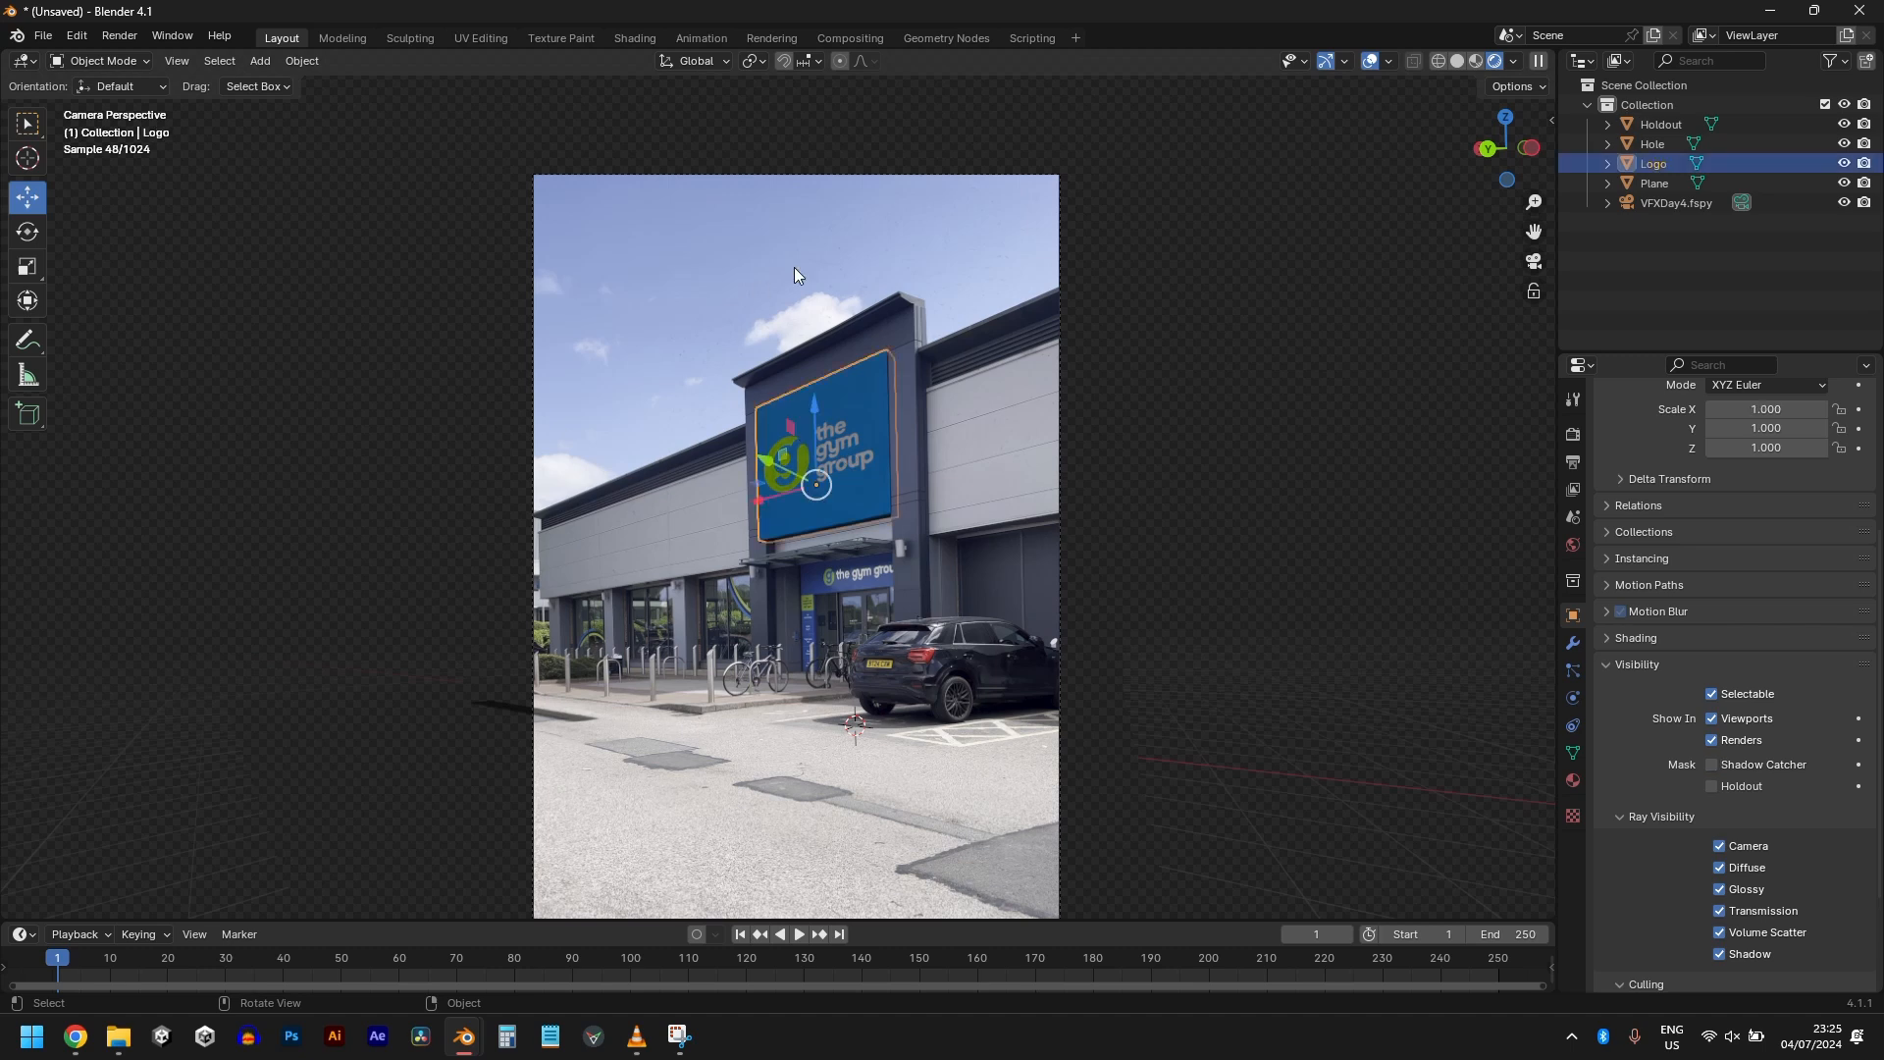
click(635, 38)
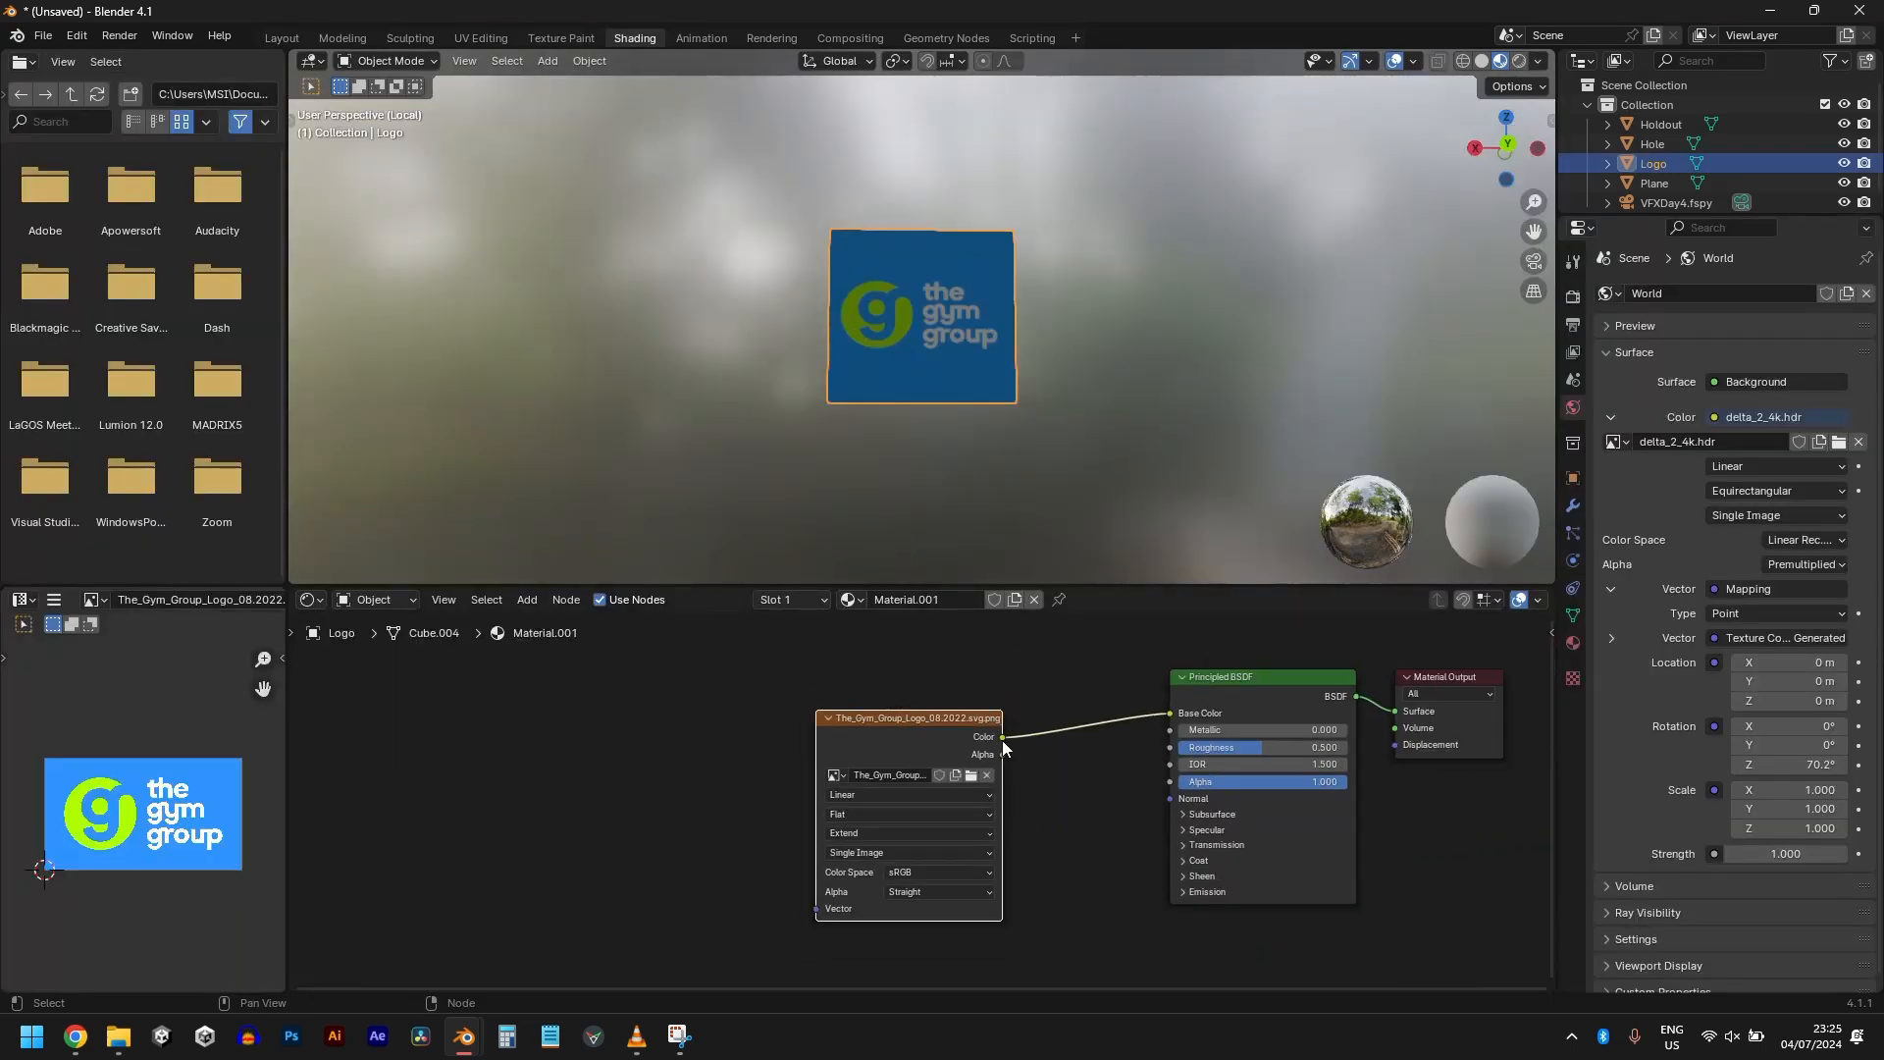
click(1185, 894)
middle_drag(1119, 834, 1077, 772)
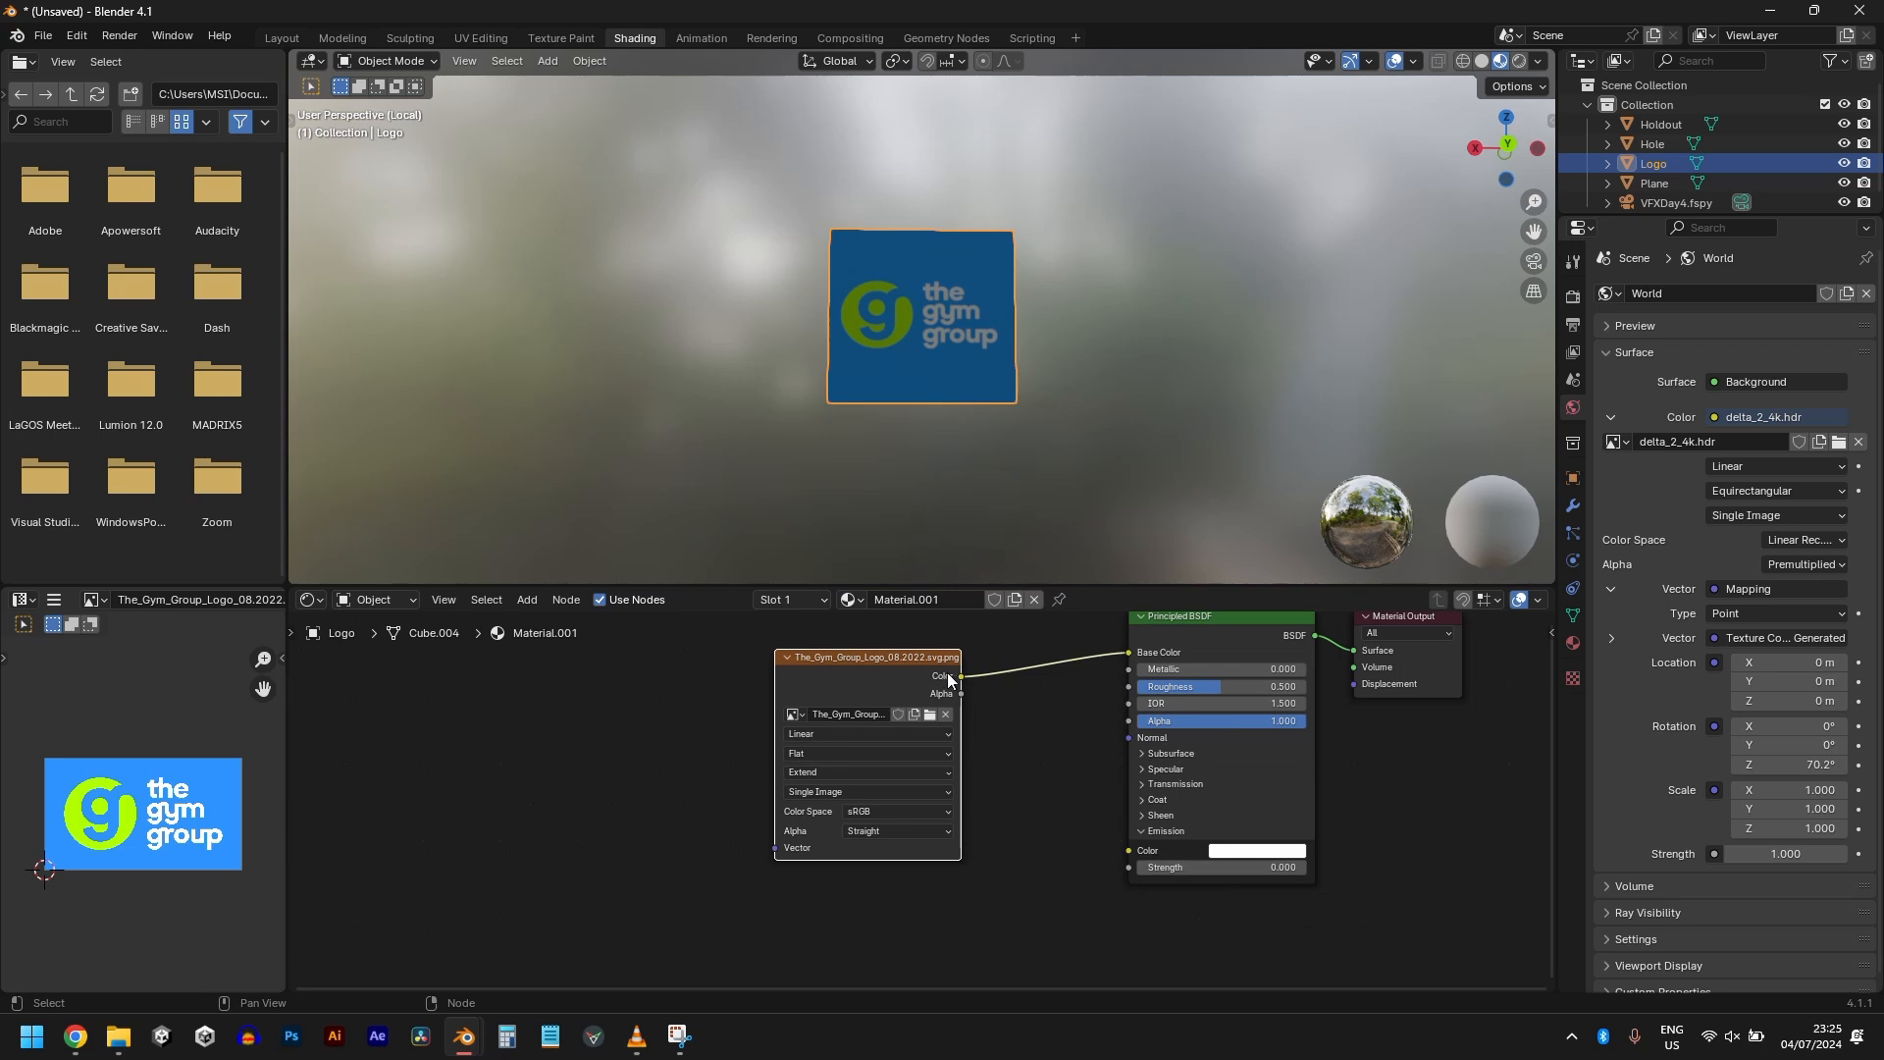
drag(950, 676, 1129, 850)
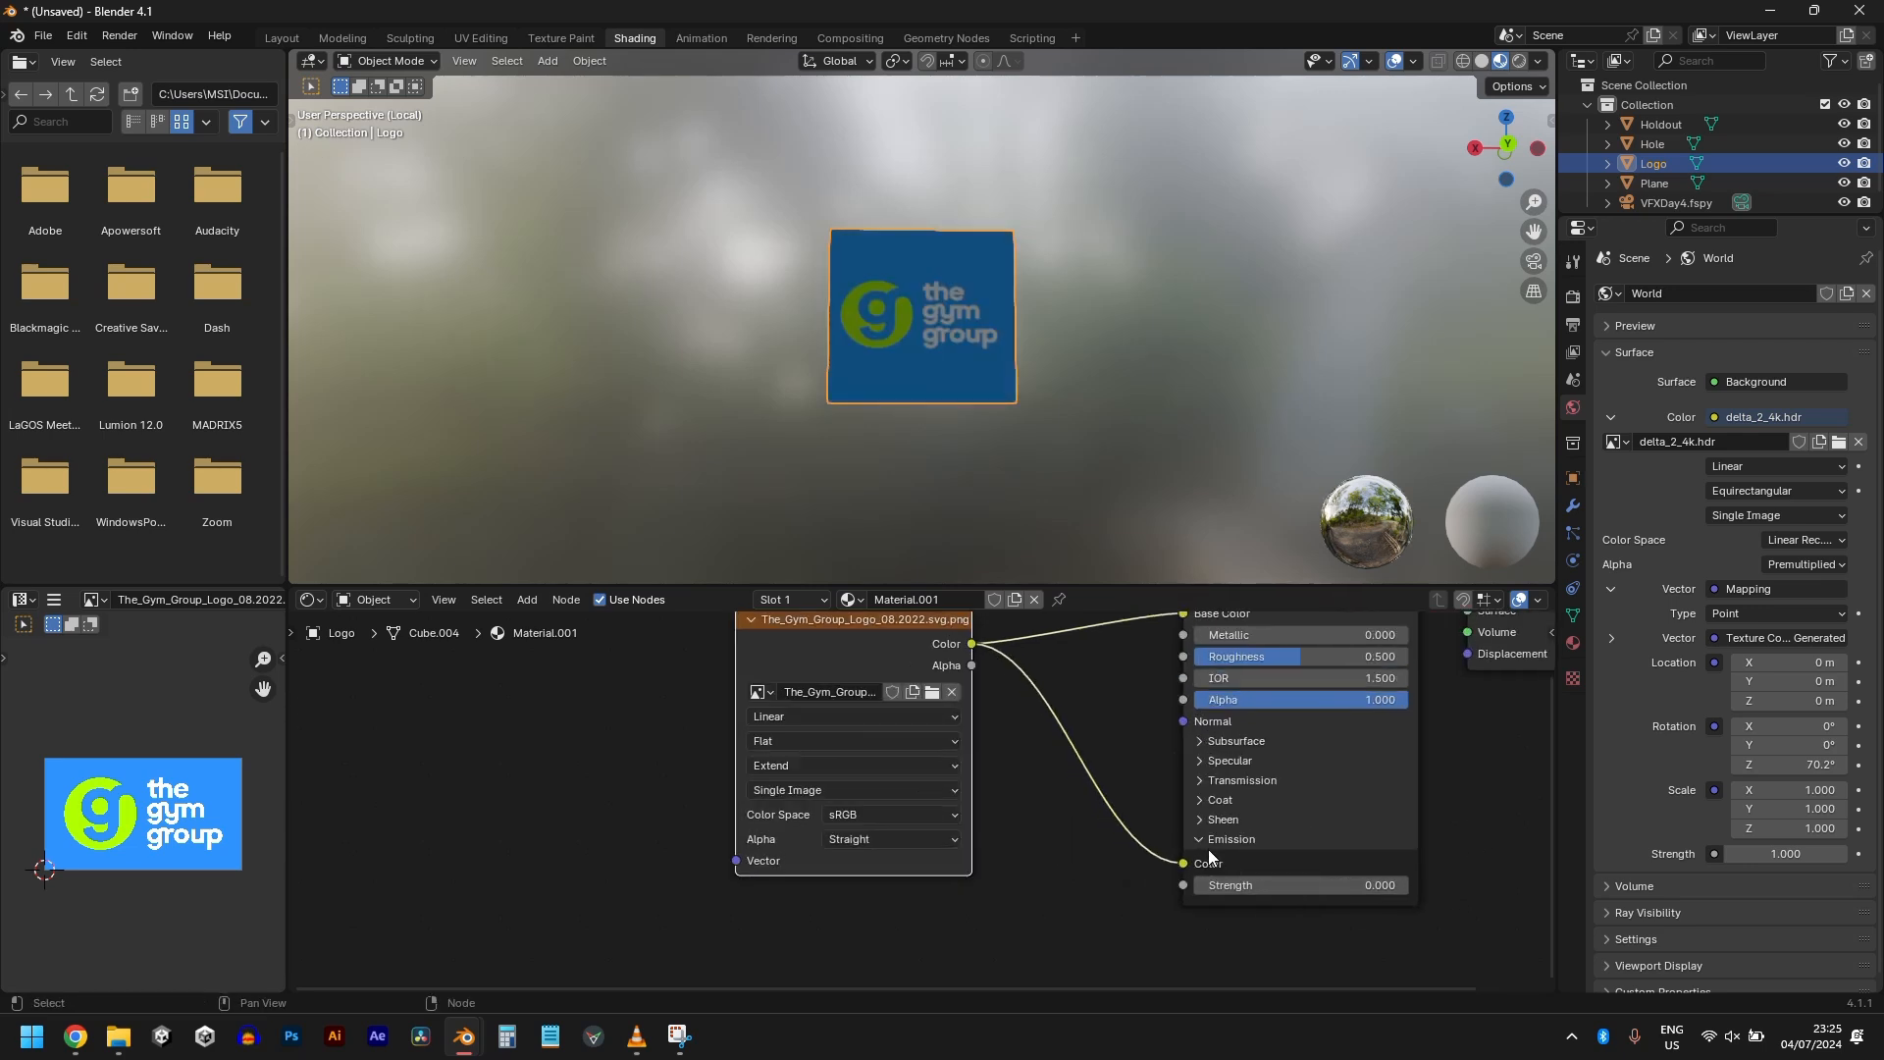
Step: Set the Logo material's emission strength to 0.4
scroll(1209, 850, up, 4)
click(1255, 890)
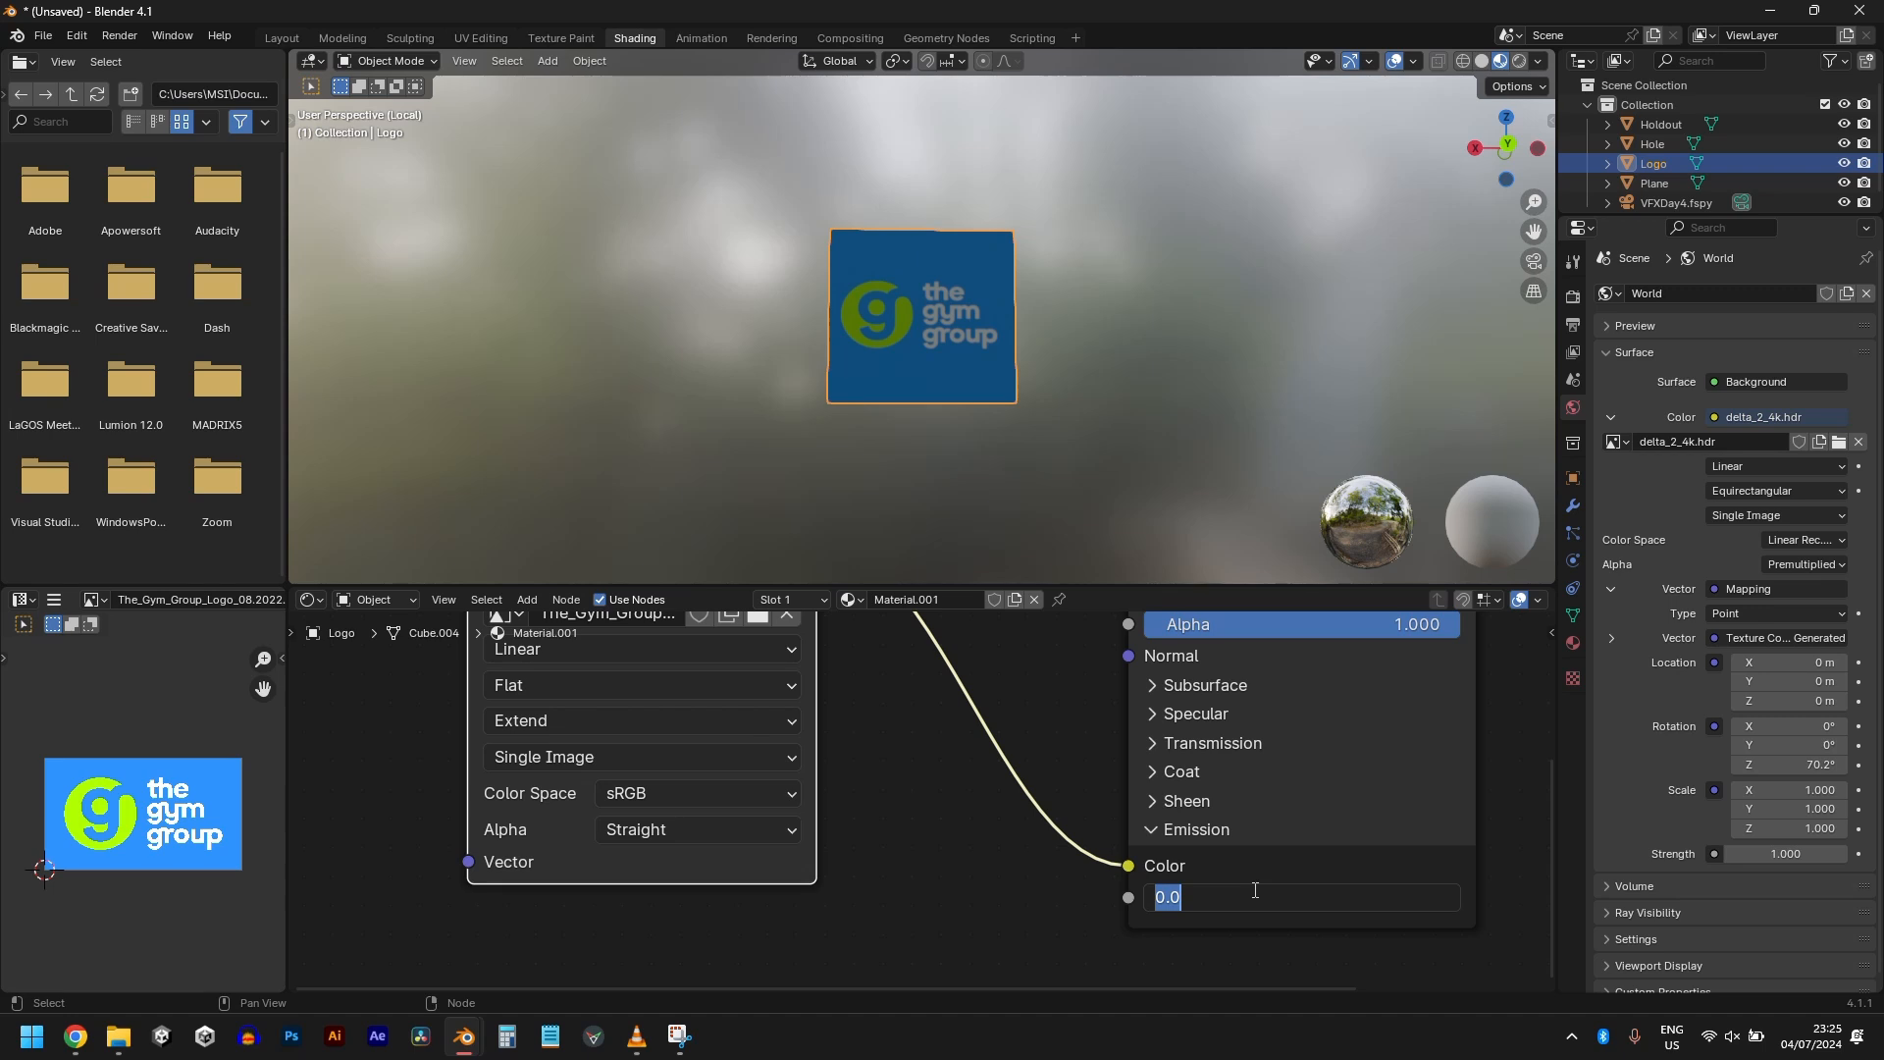
text(0.4)
key(Return)
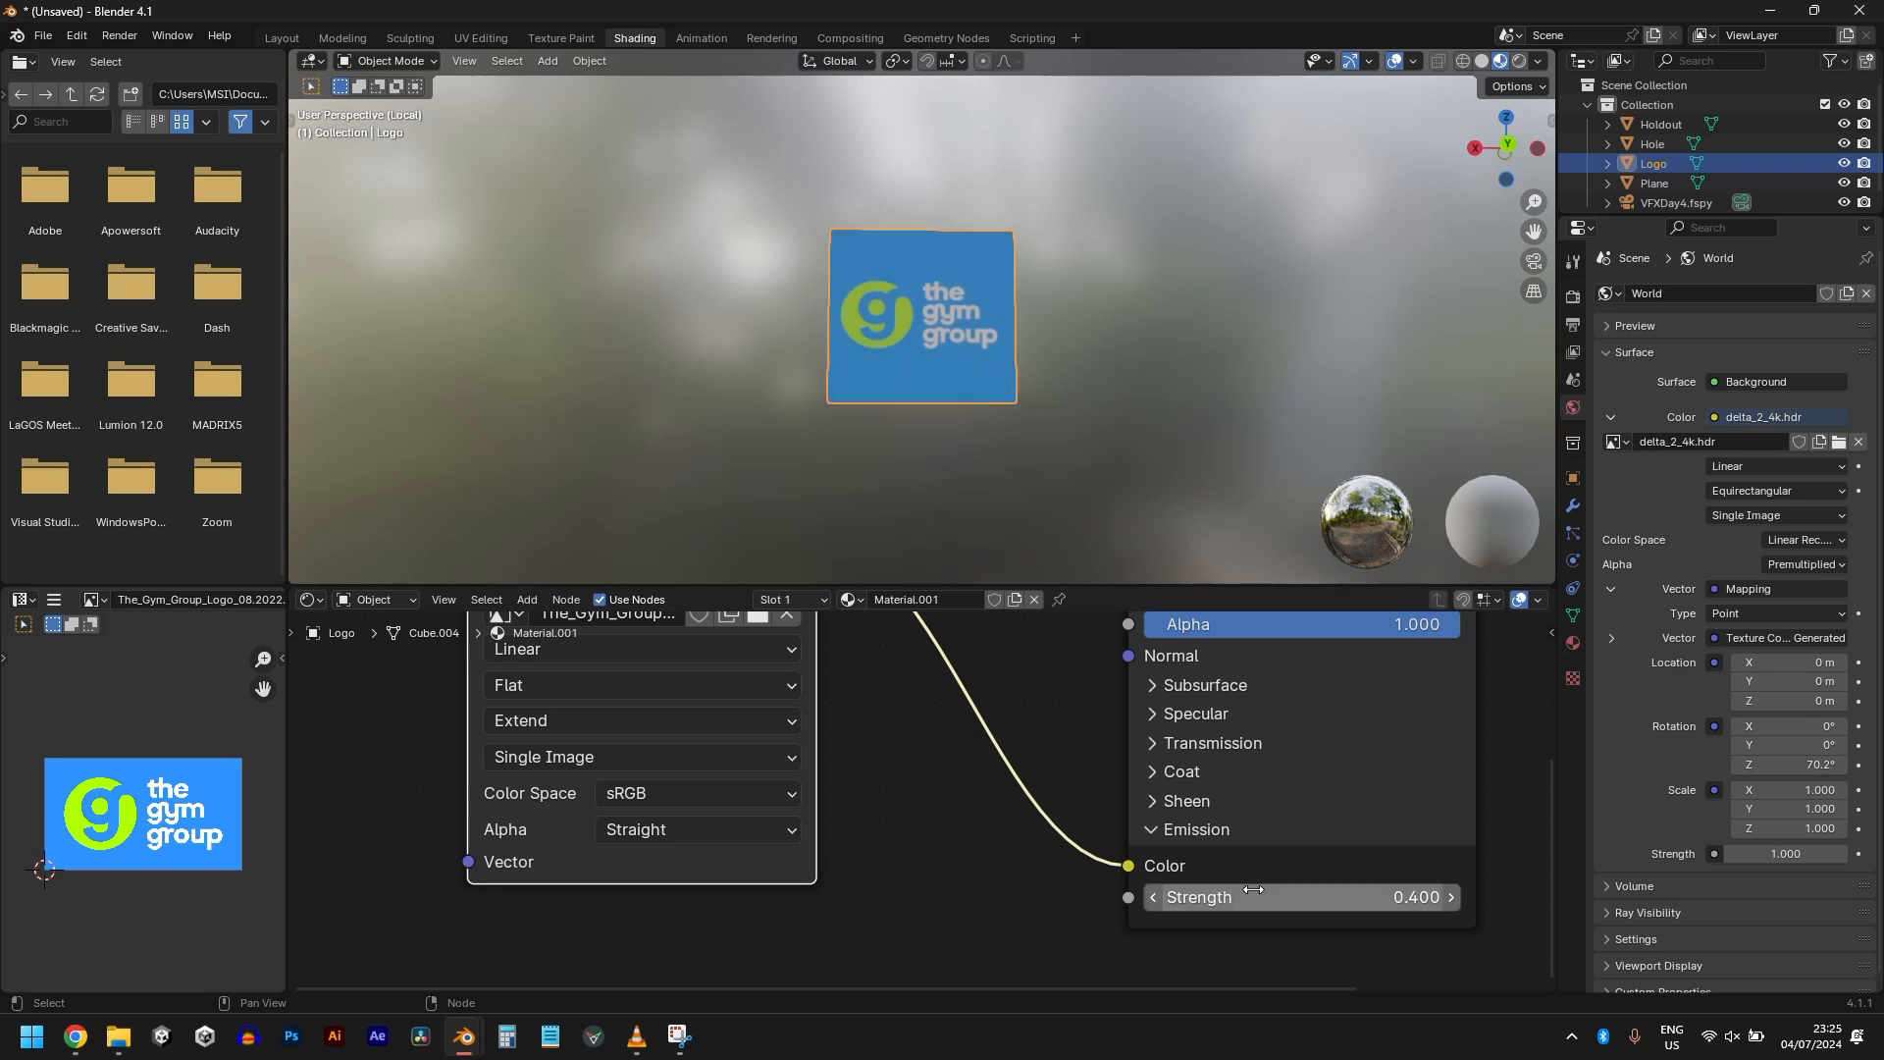
Step: Compare the sign's brightness in the Layout camera render with the real sign in the VLC background video
click(287, 36)
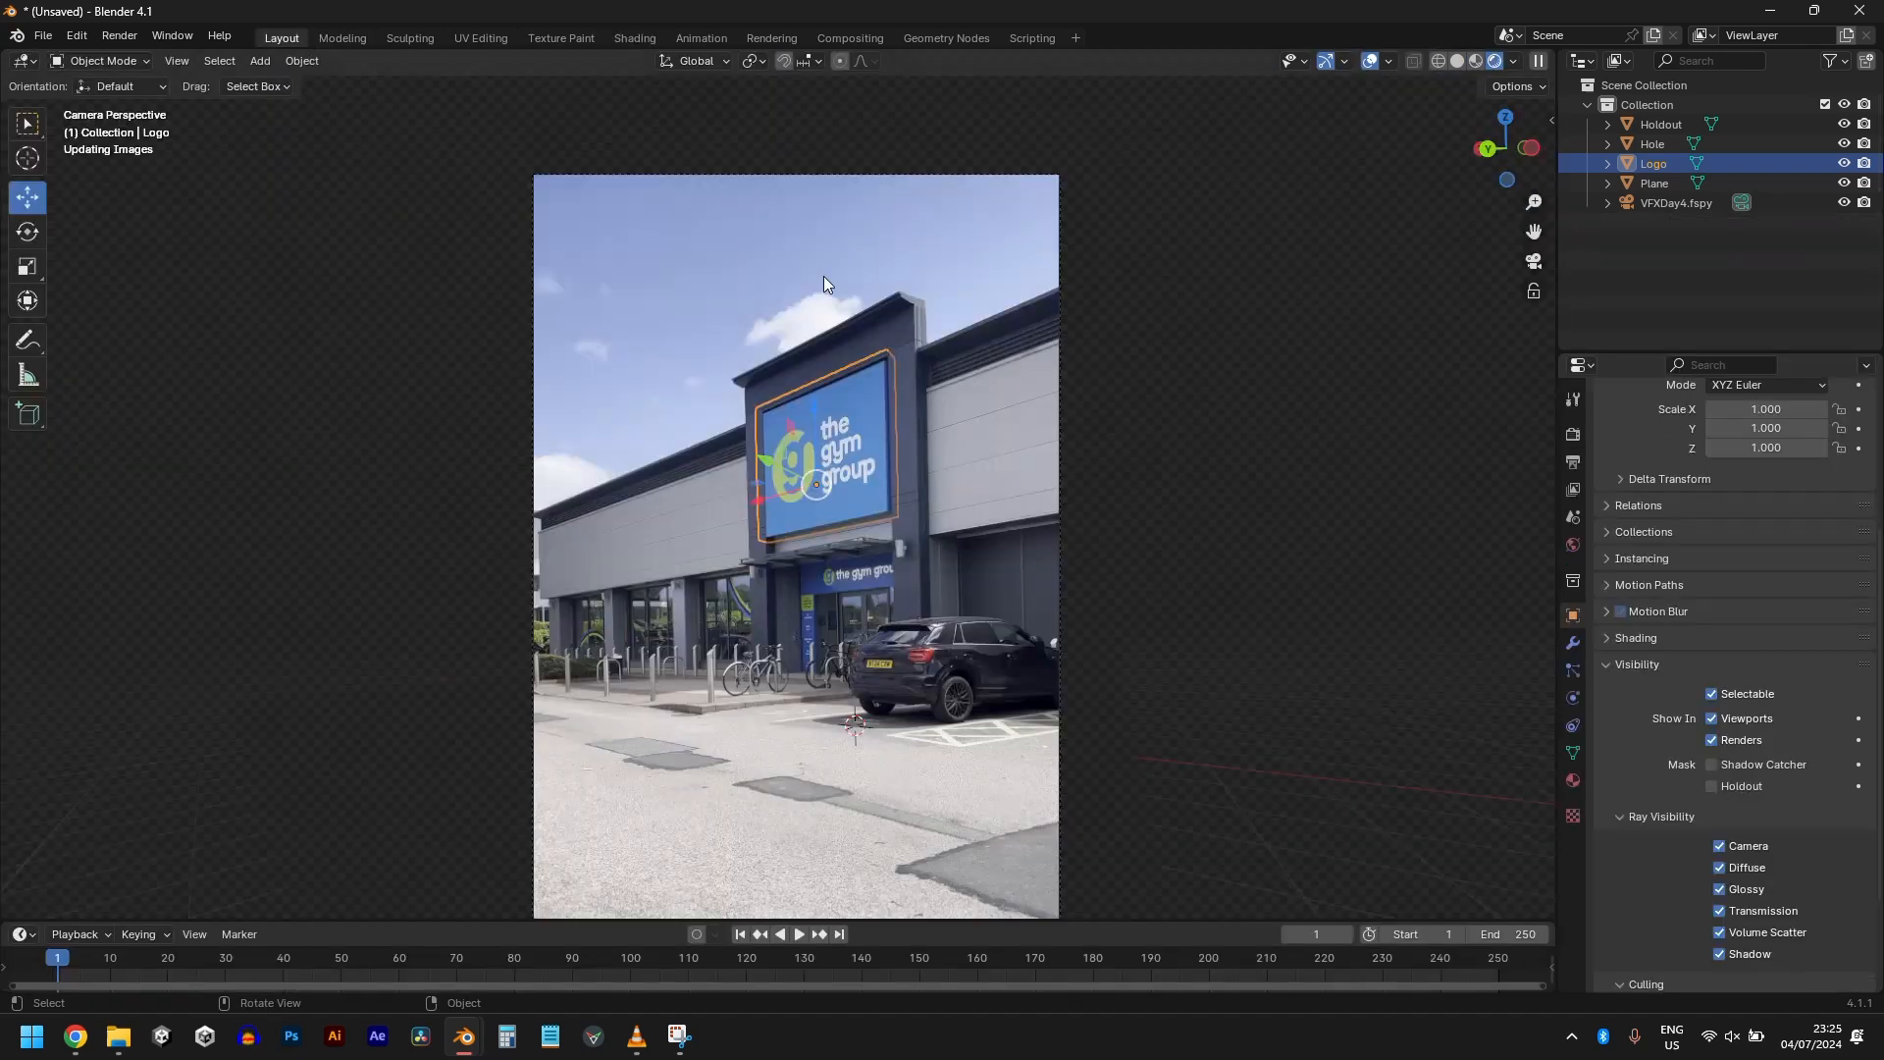
click(536, 299)
key(alt+Tab)
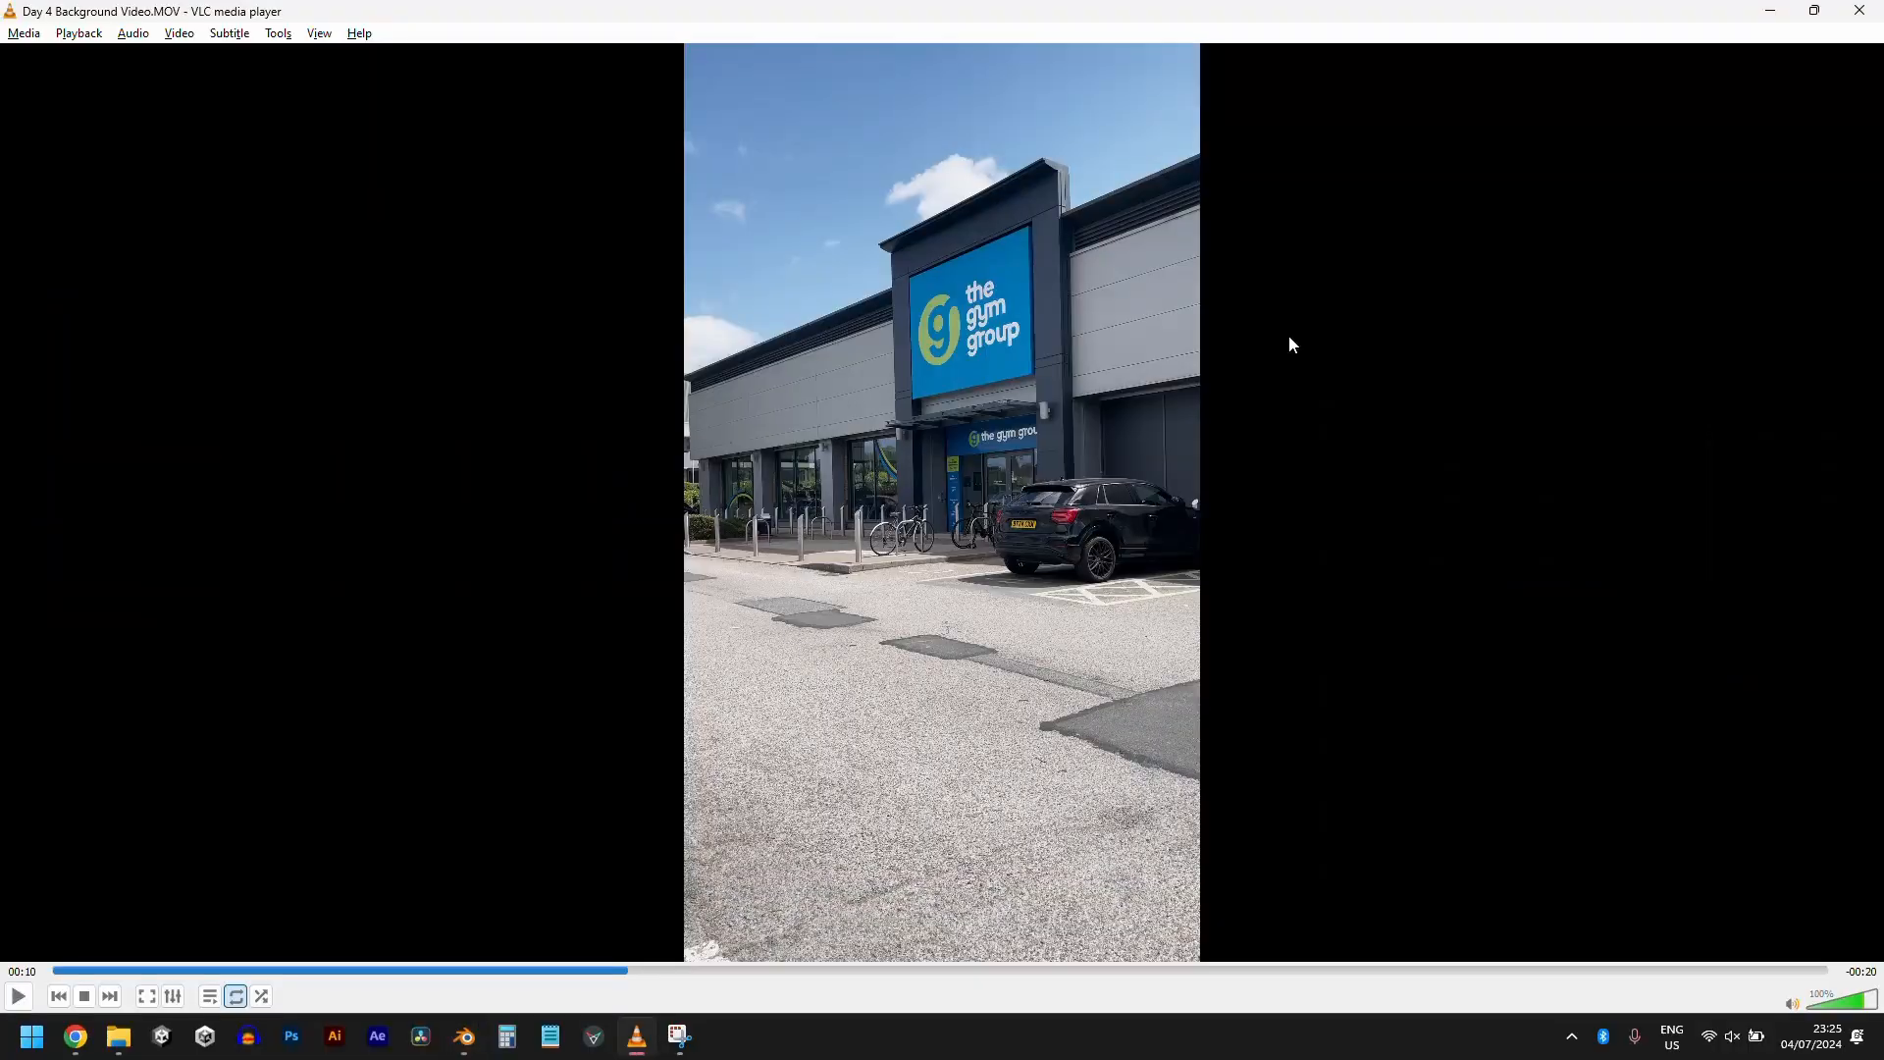
key(alt+Tab)
key(alt+Tab)
key(alt+Tab)
Step: Set the scene's colour management view transform to Standard
click(1573, 435)
scroll(1703, 785, down, 3)
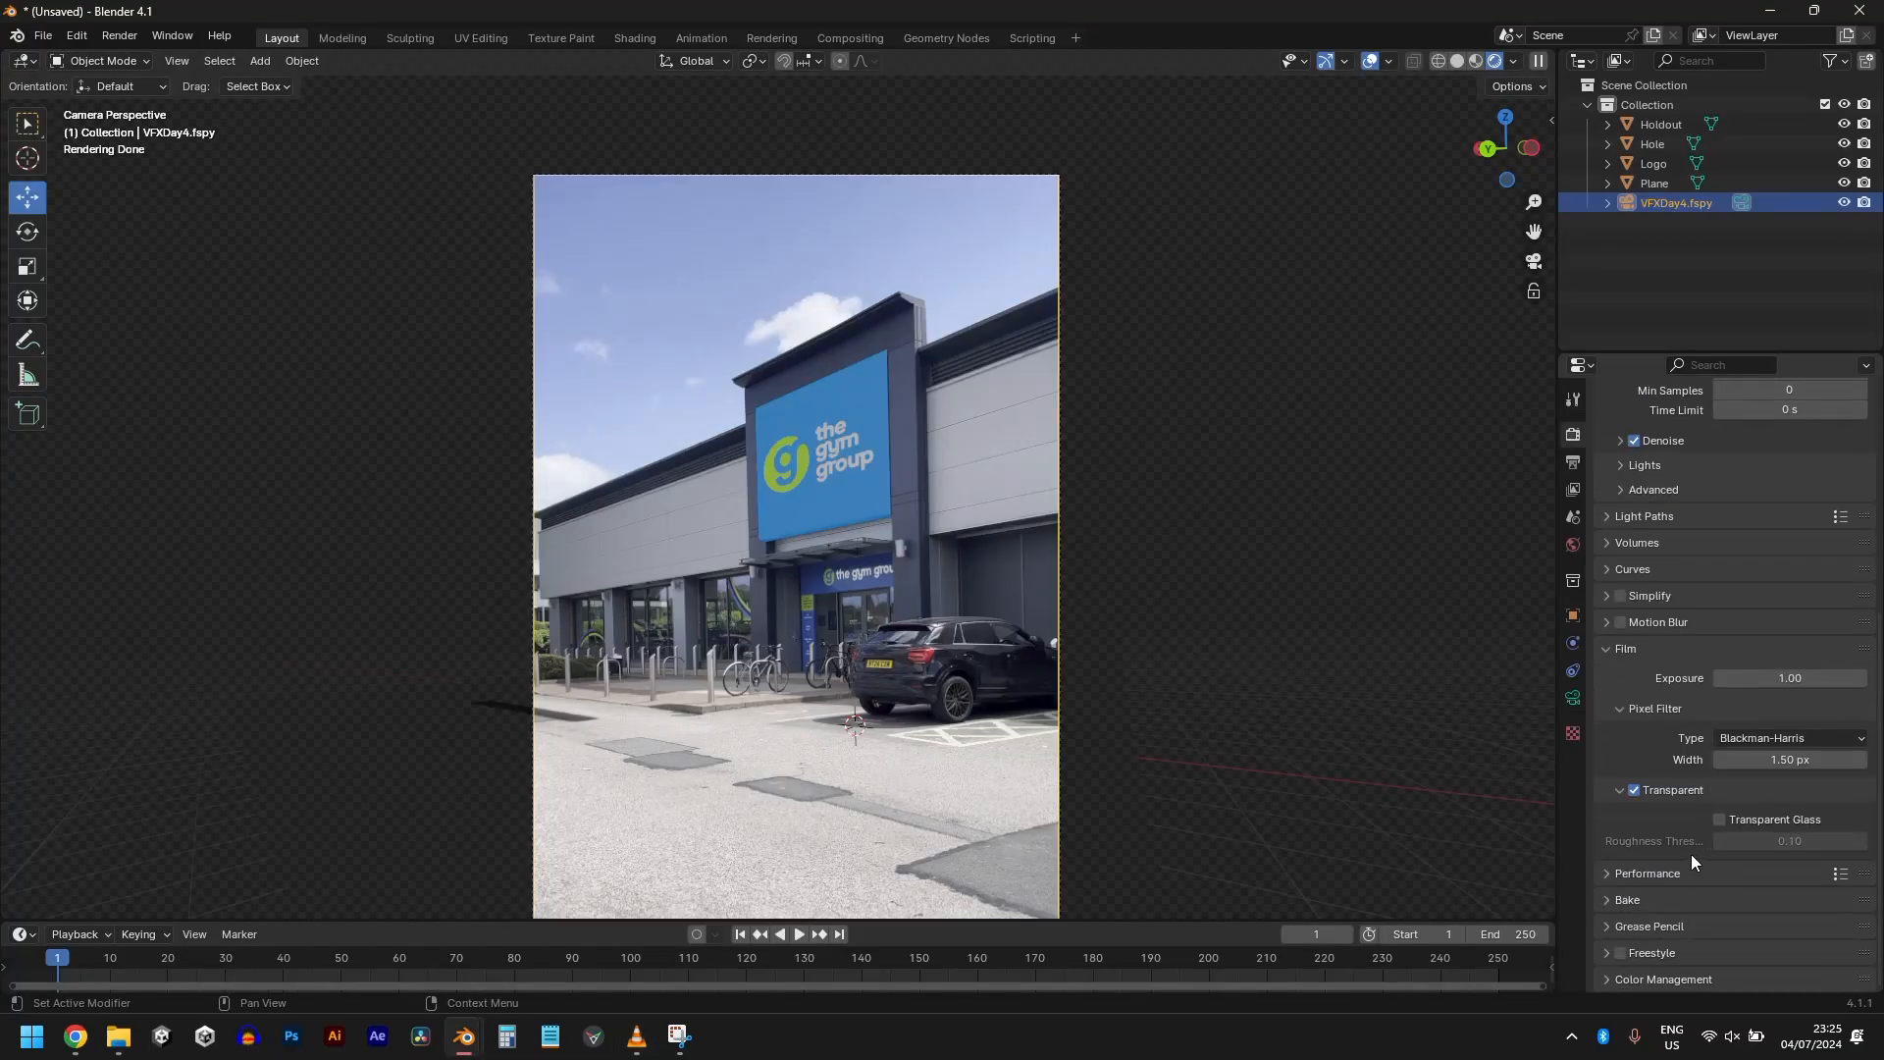
click(1662, 979)
scroll(1662, 979, down, 5)
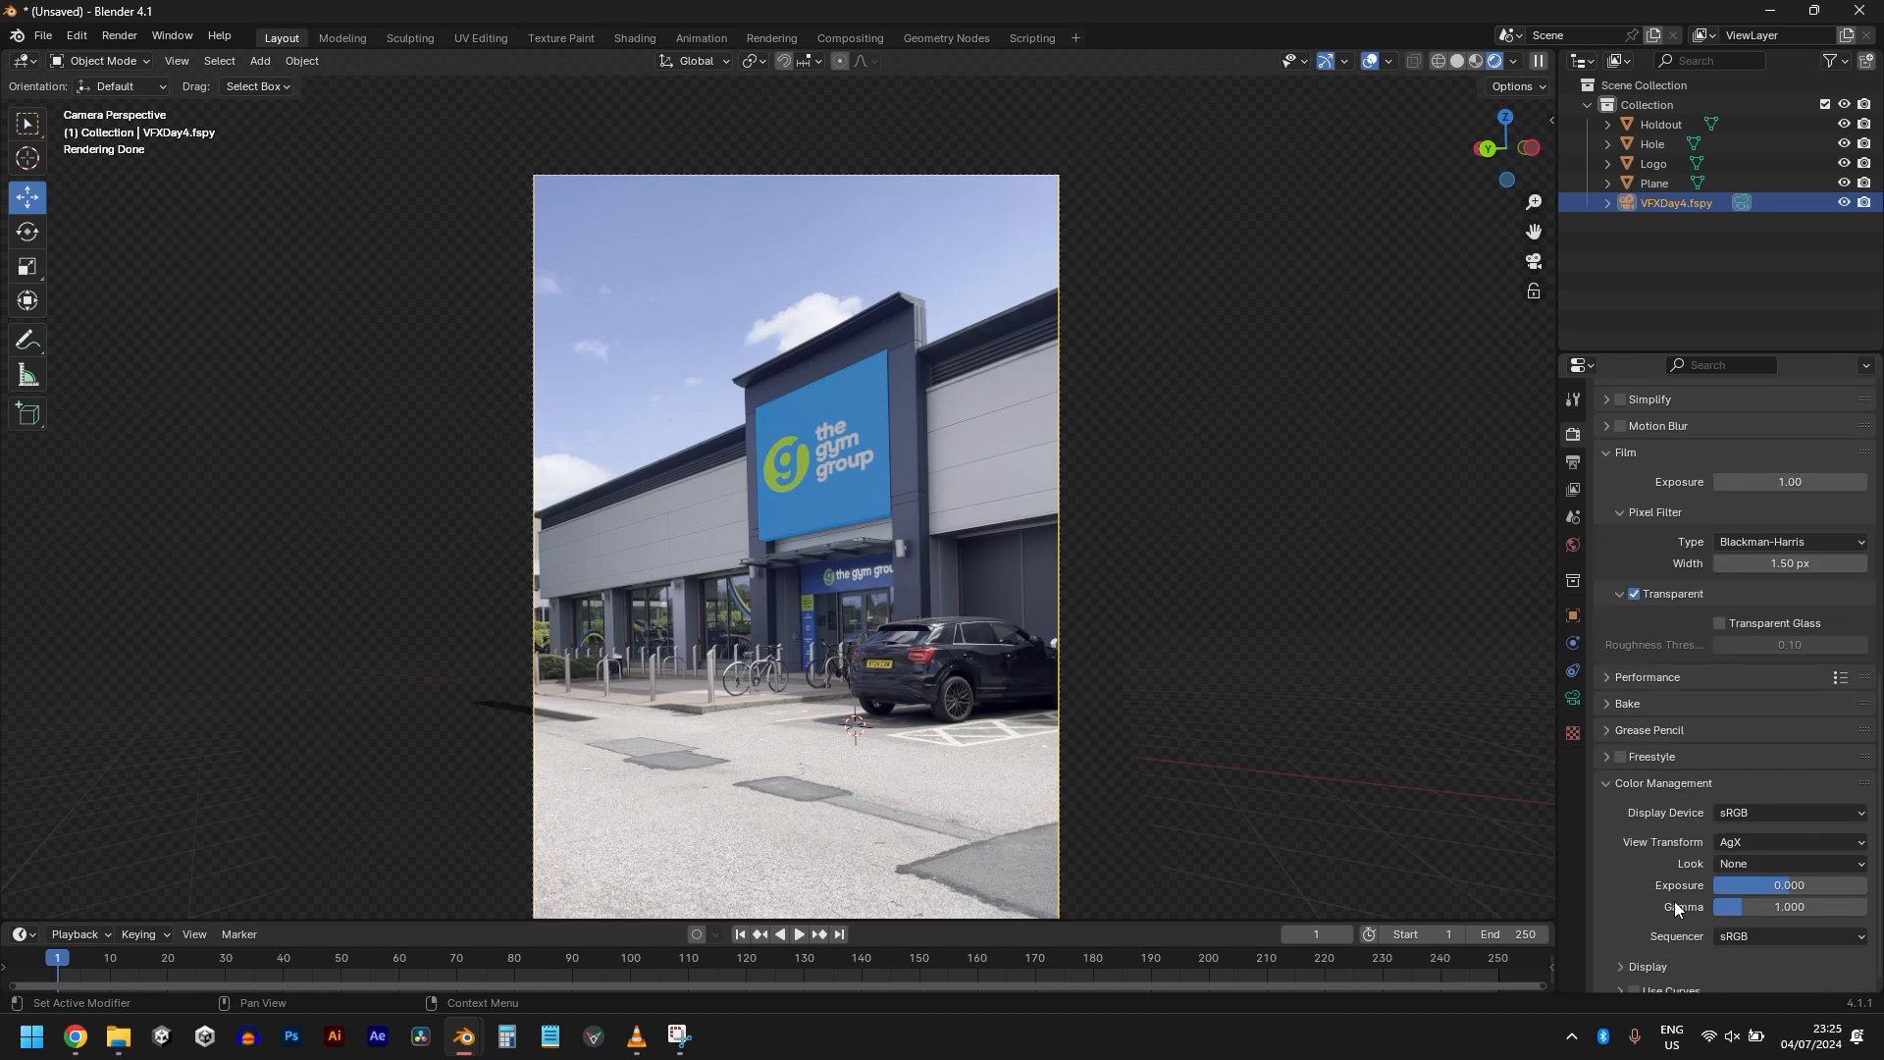
click(1737, 842)
click(1741, 865)
Step: Compare the sign's colours and edges in the camera render with the background video in VLC under the Standard view transform
click(876, 426)
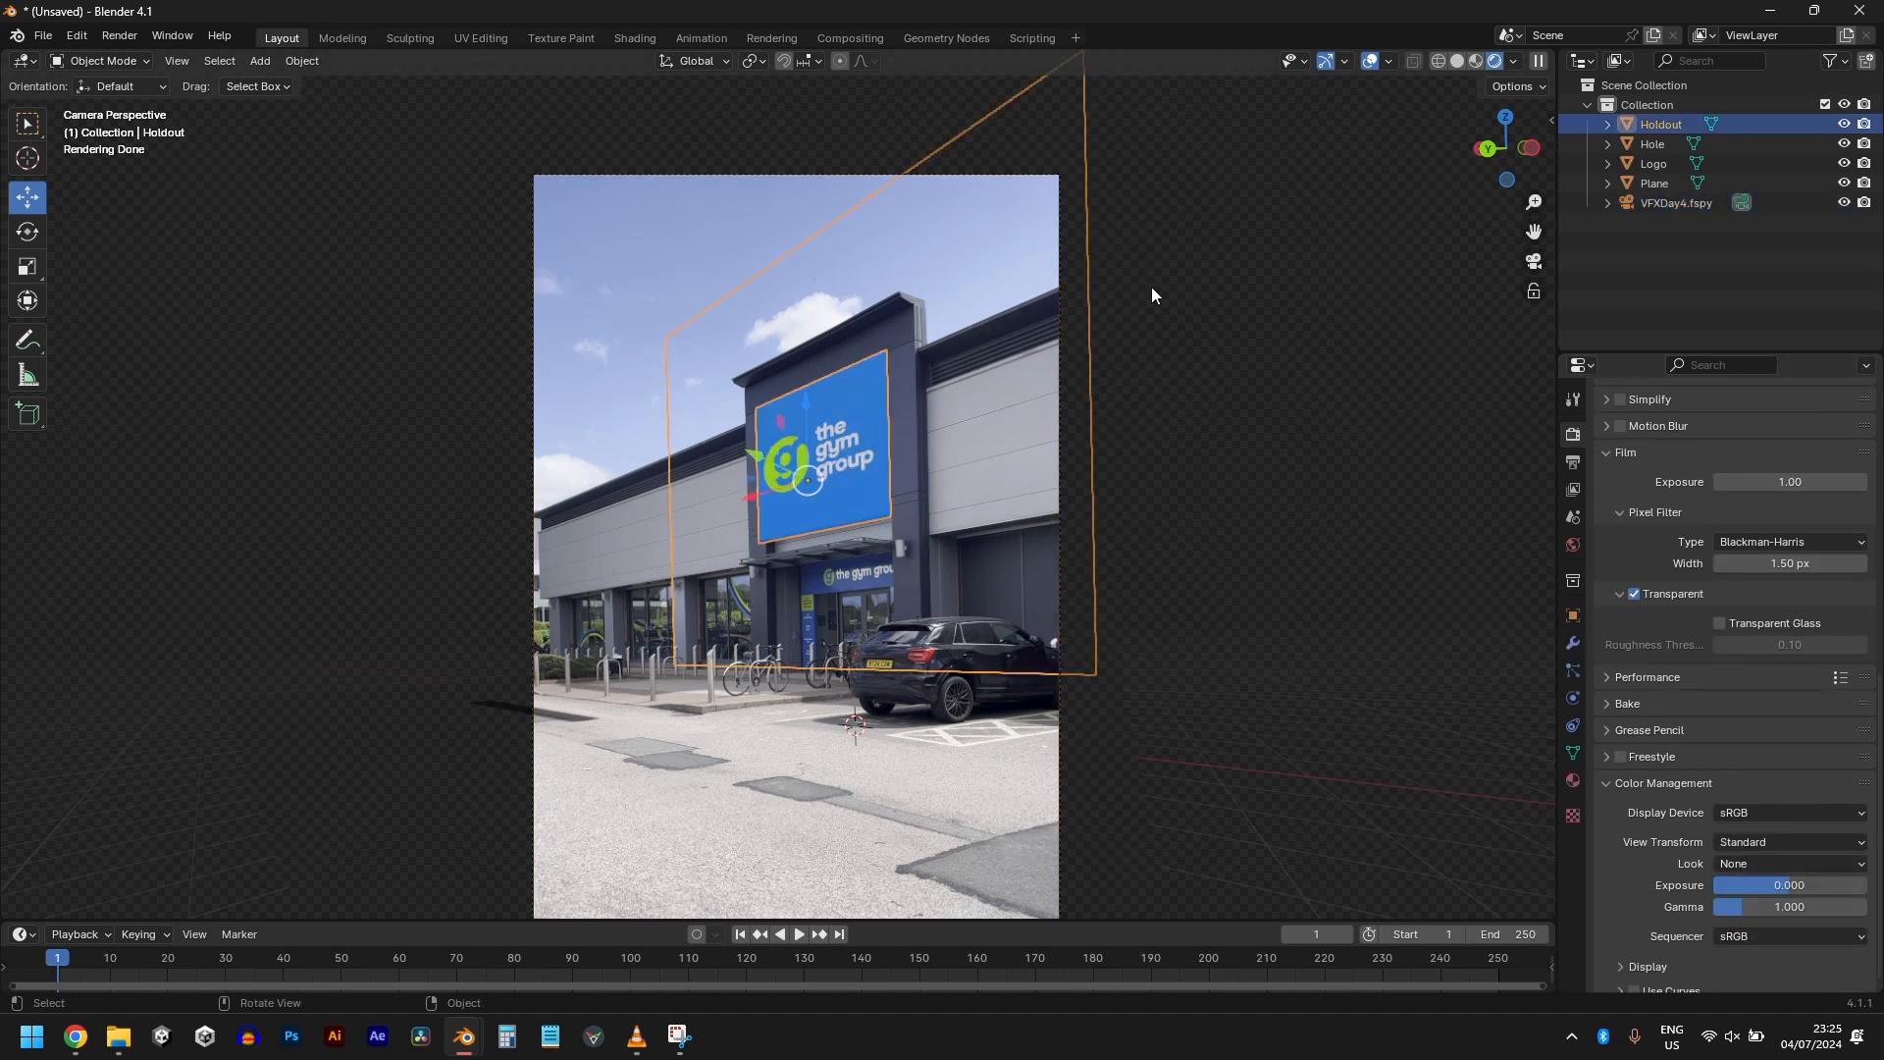
click(1109, 284)
key(alt+Tab)
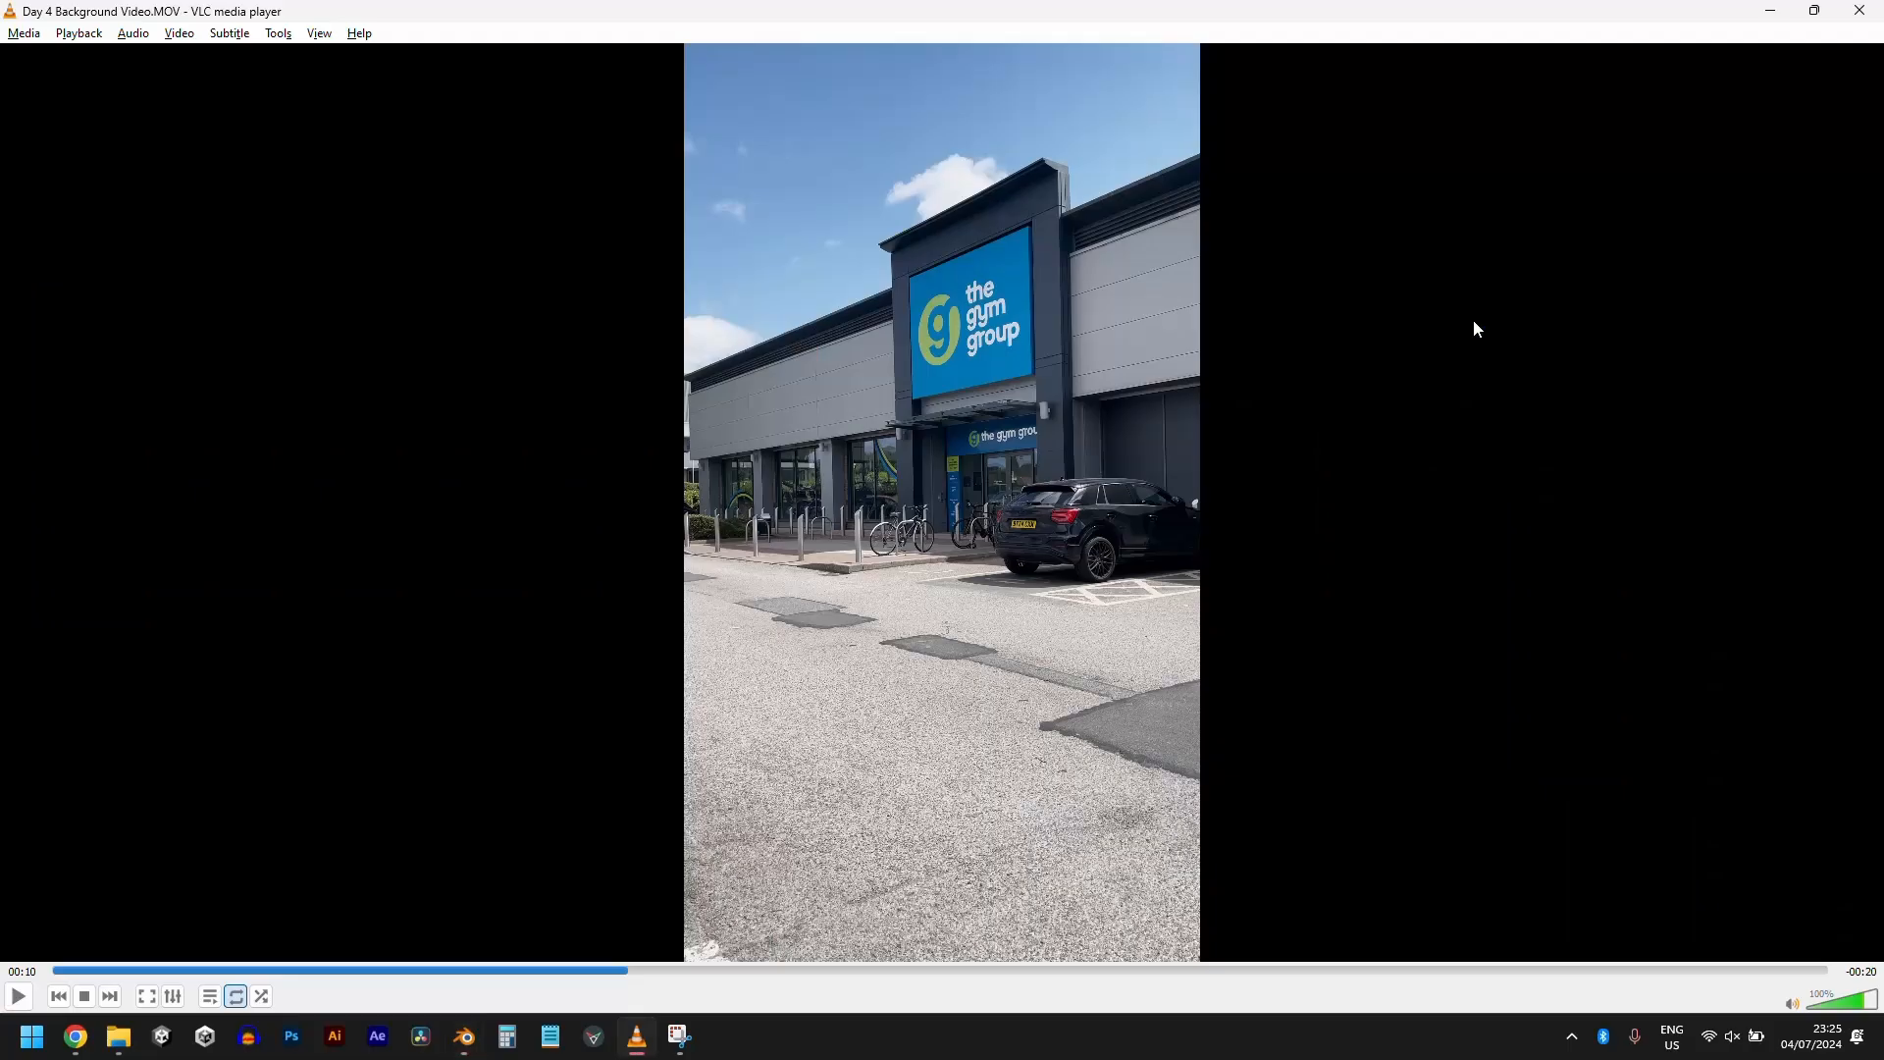
key(alt+Tab)
key(alt+Tab)
key(alt+Tab)
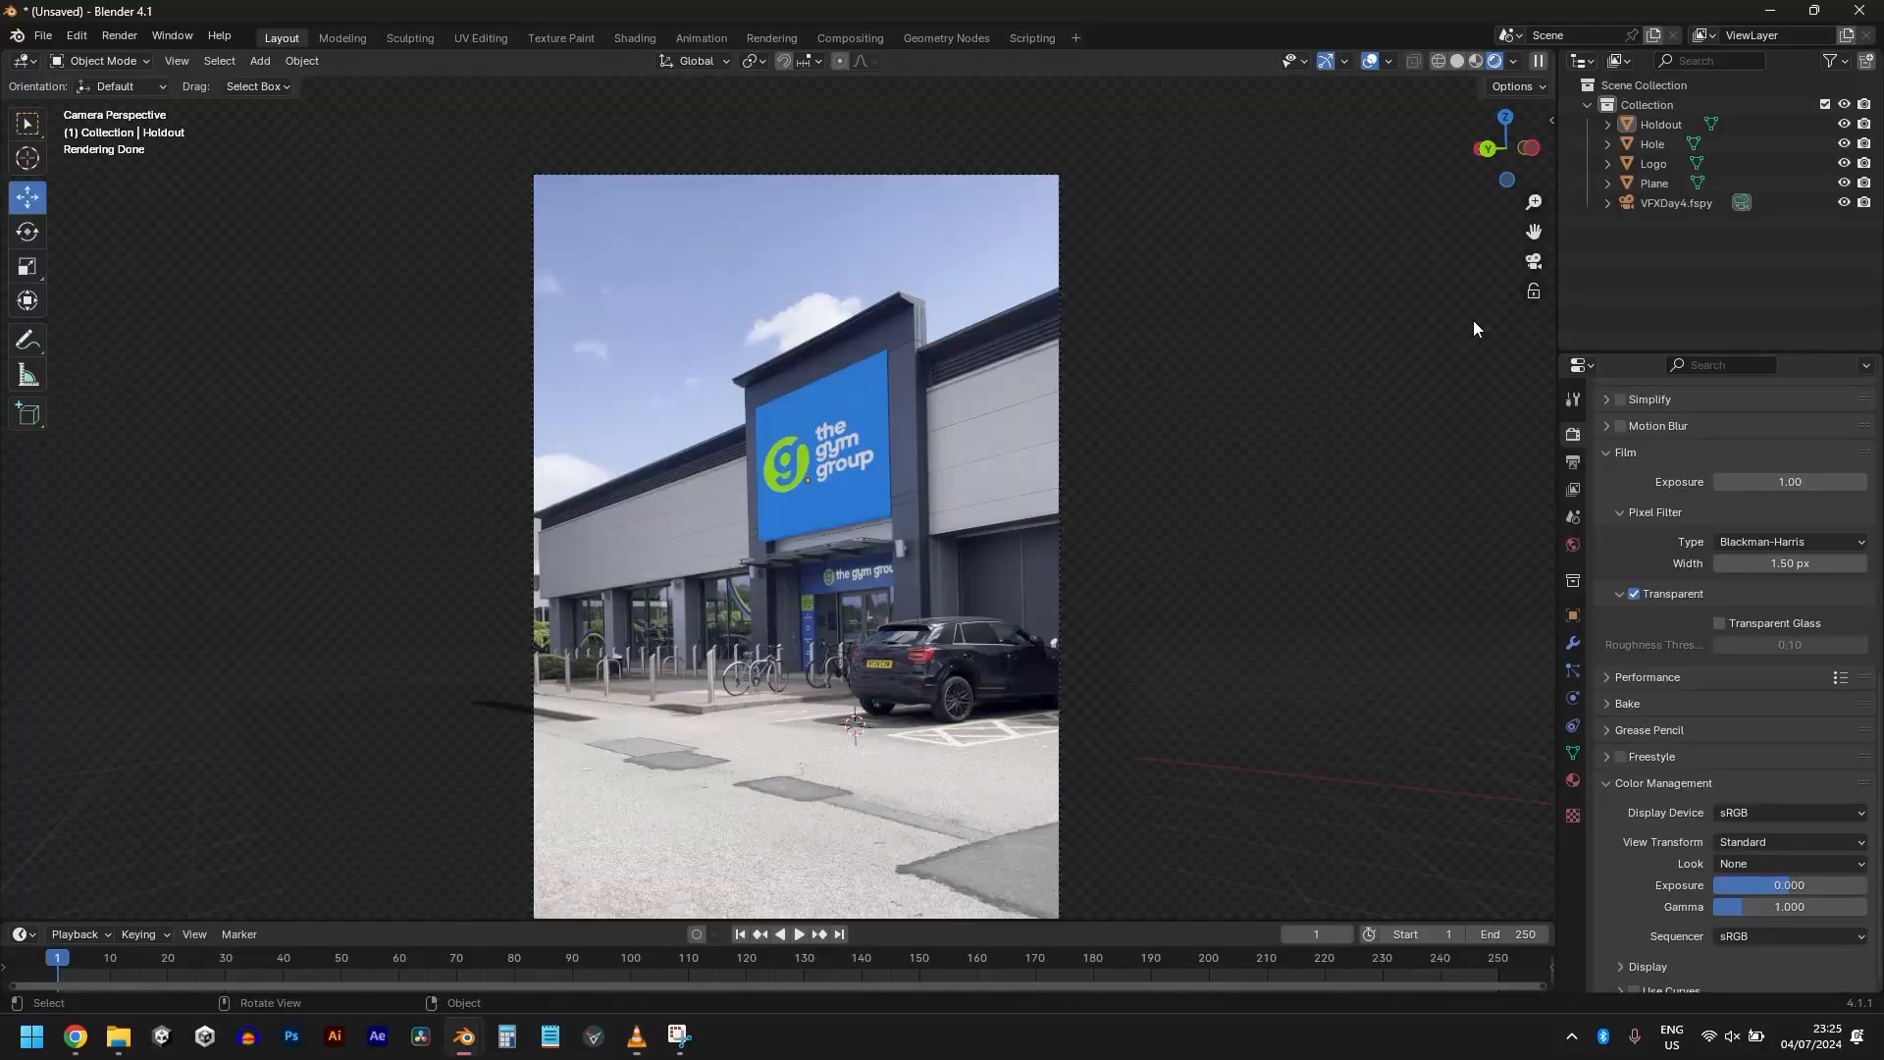
key(alt+Tab)
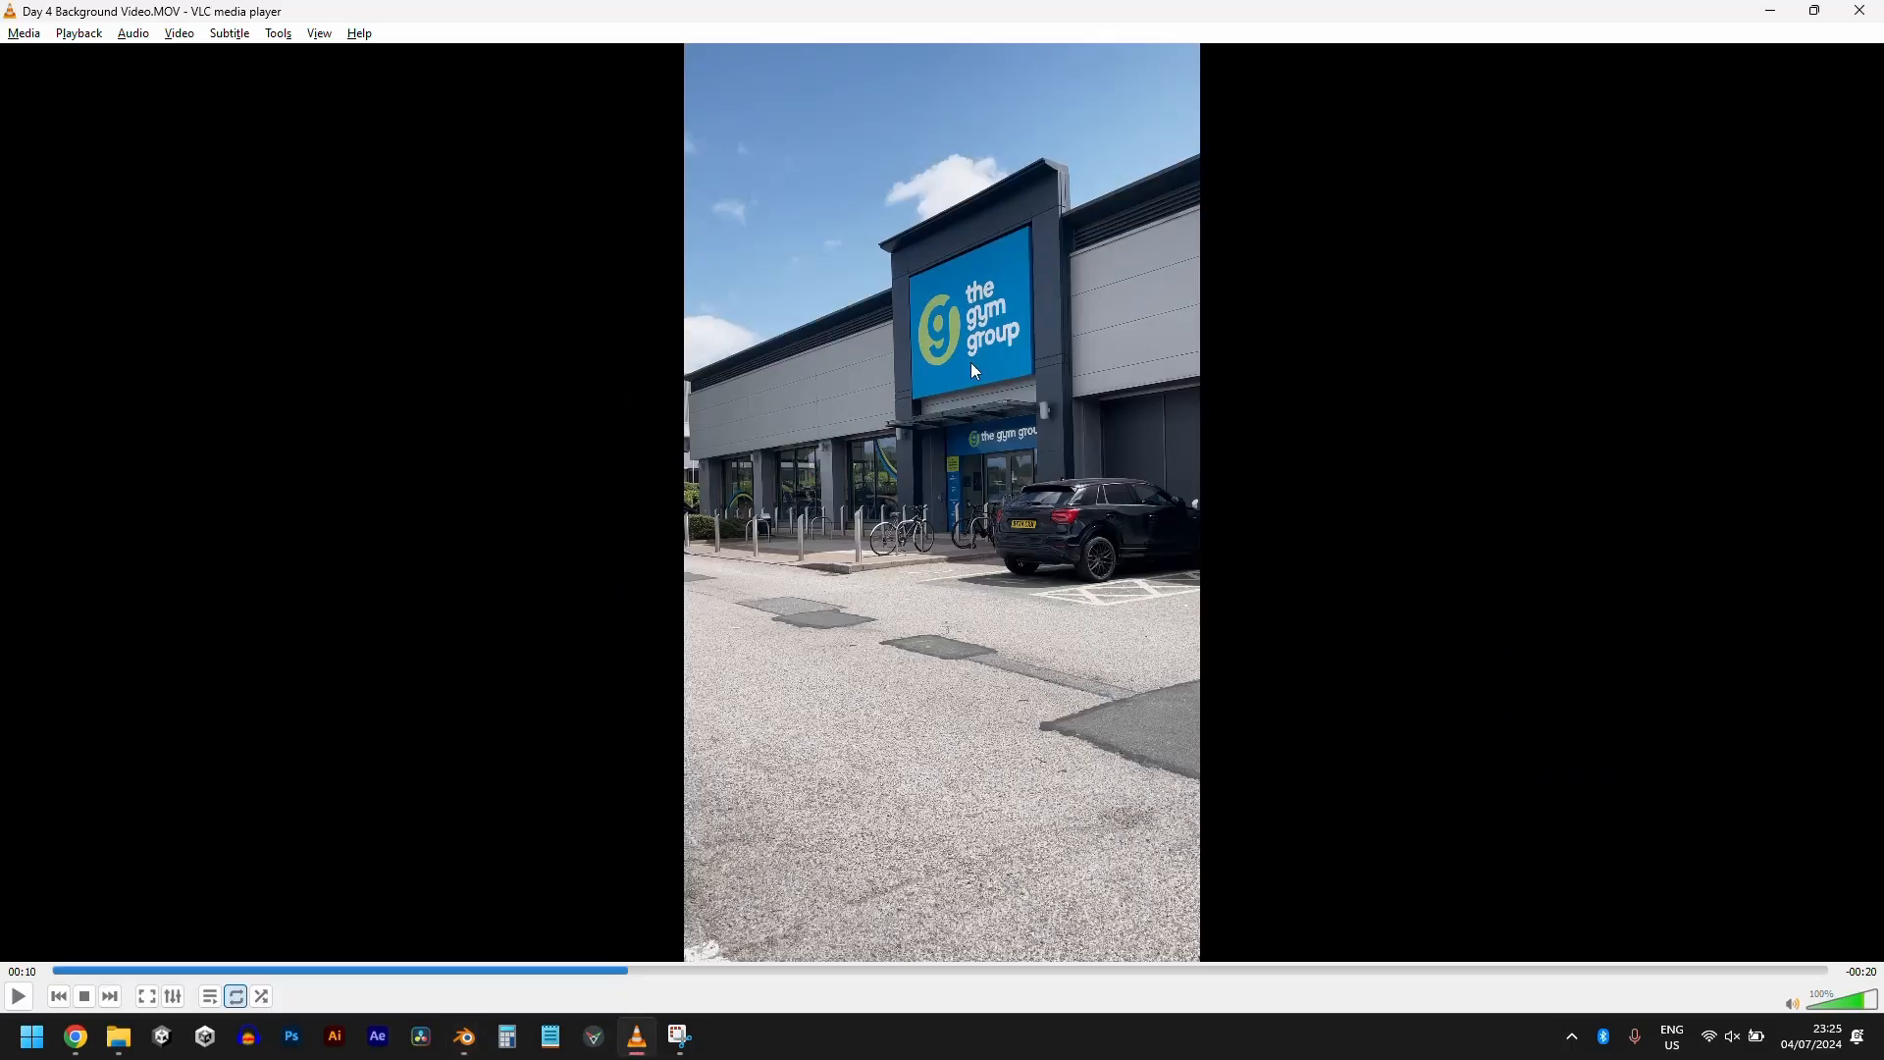
key(alt+Tab)
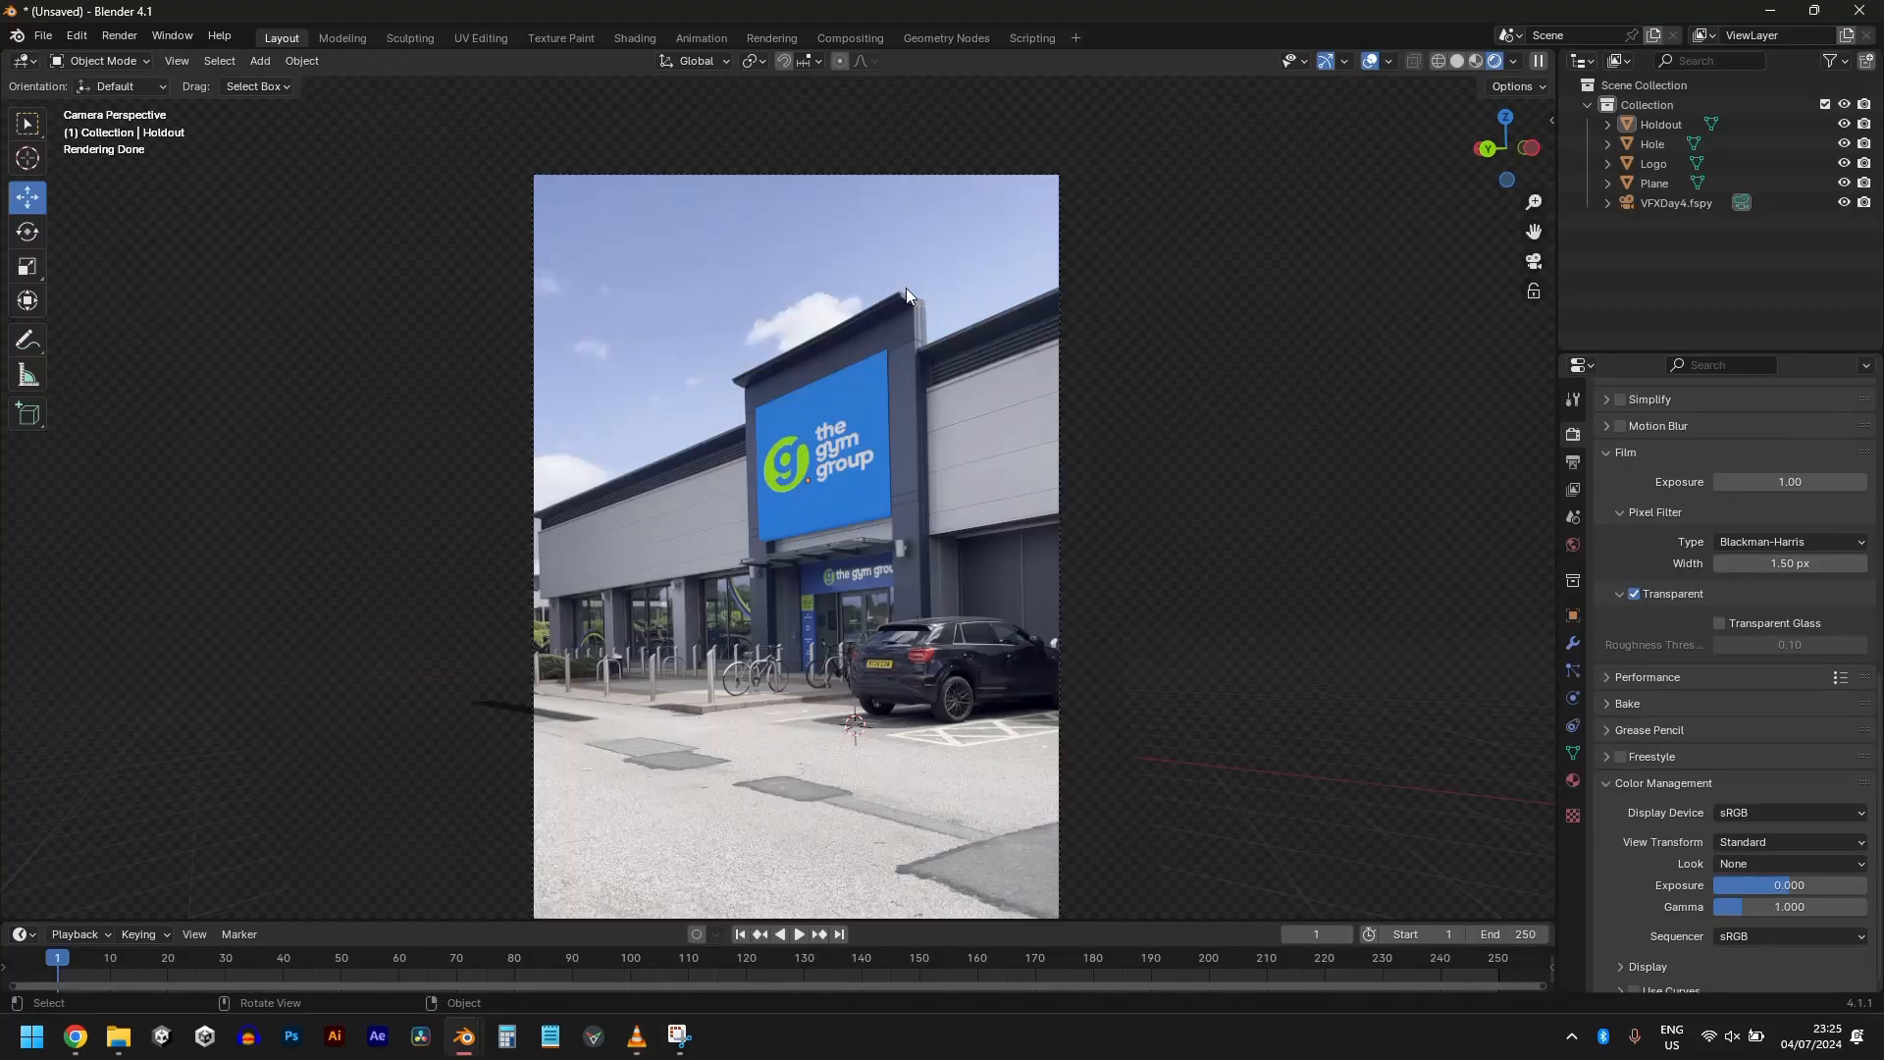
key(alt+Tab)
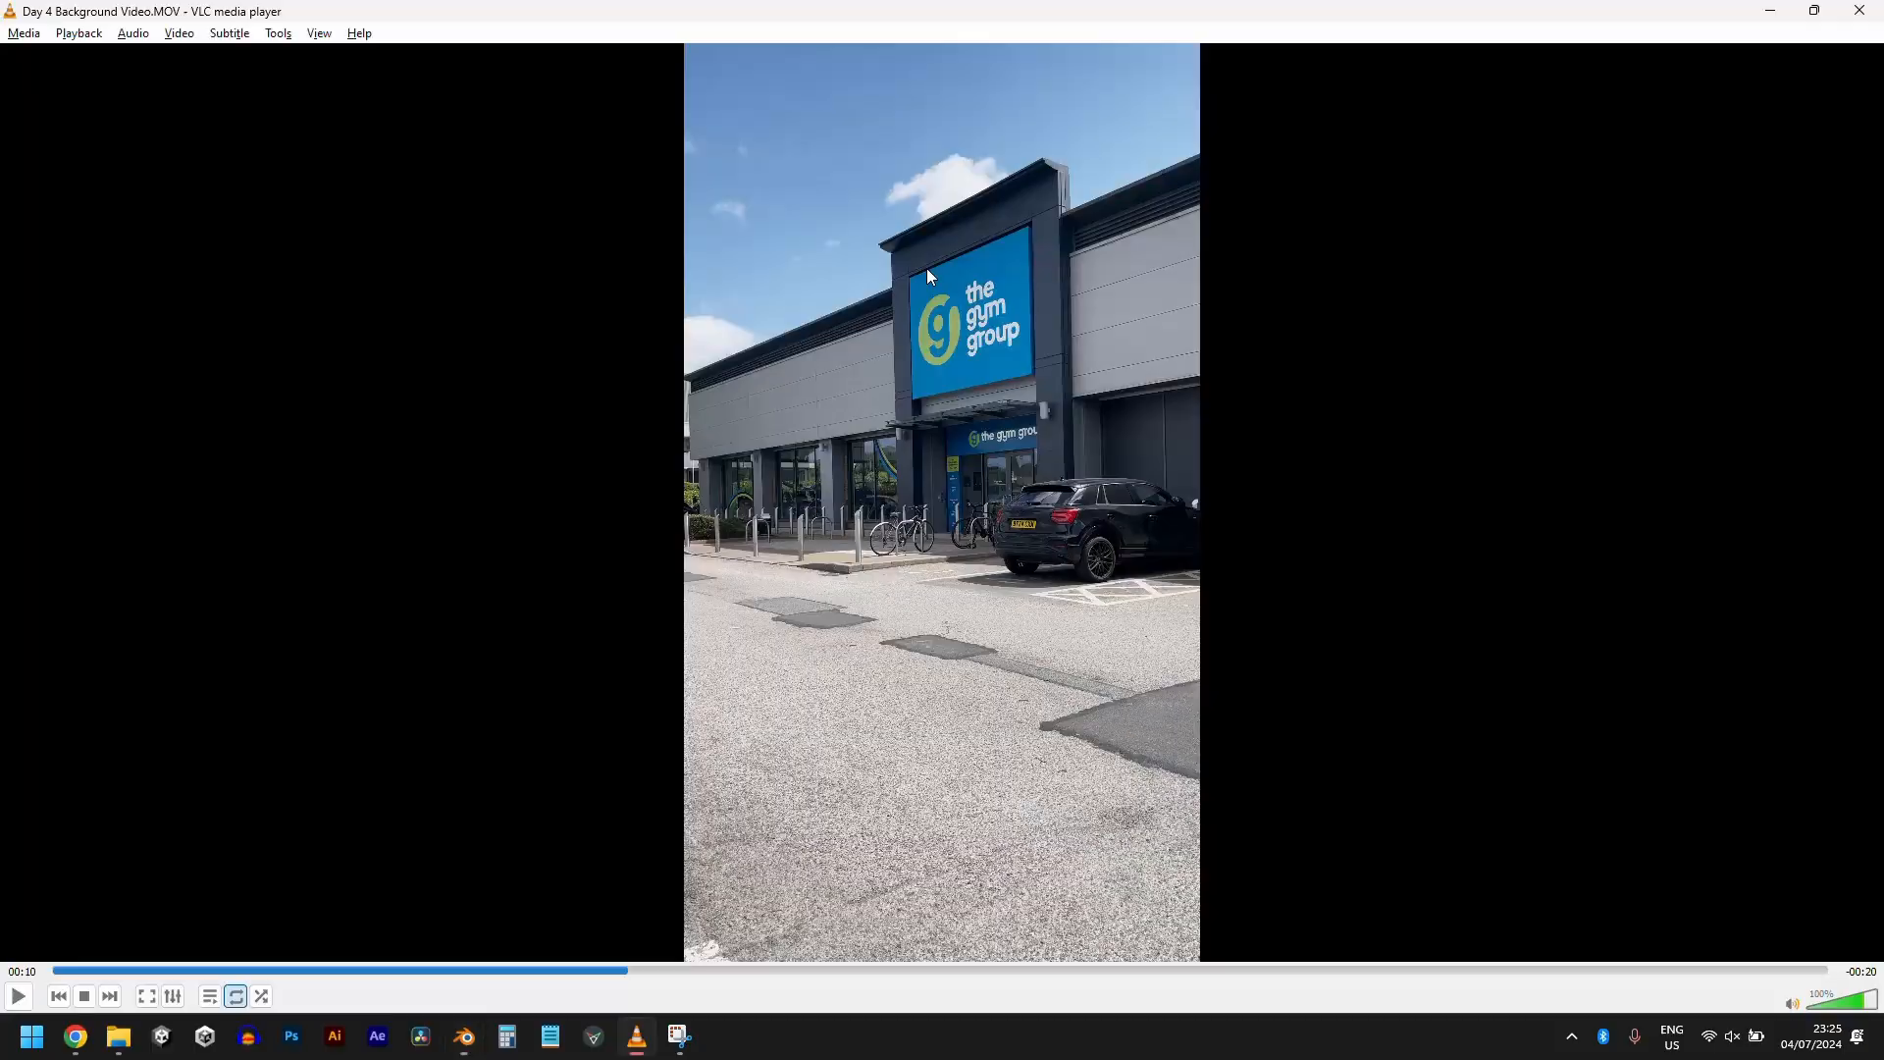
key(alt+Tab)
Step: Enter Edit Mode on the Holdout object, select its face just left of the sign opening and change to edge selection
scroll(836, 440, up, 8)
click(675, 516)
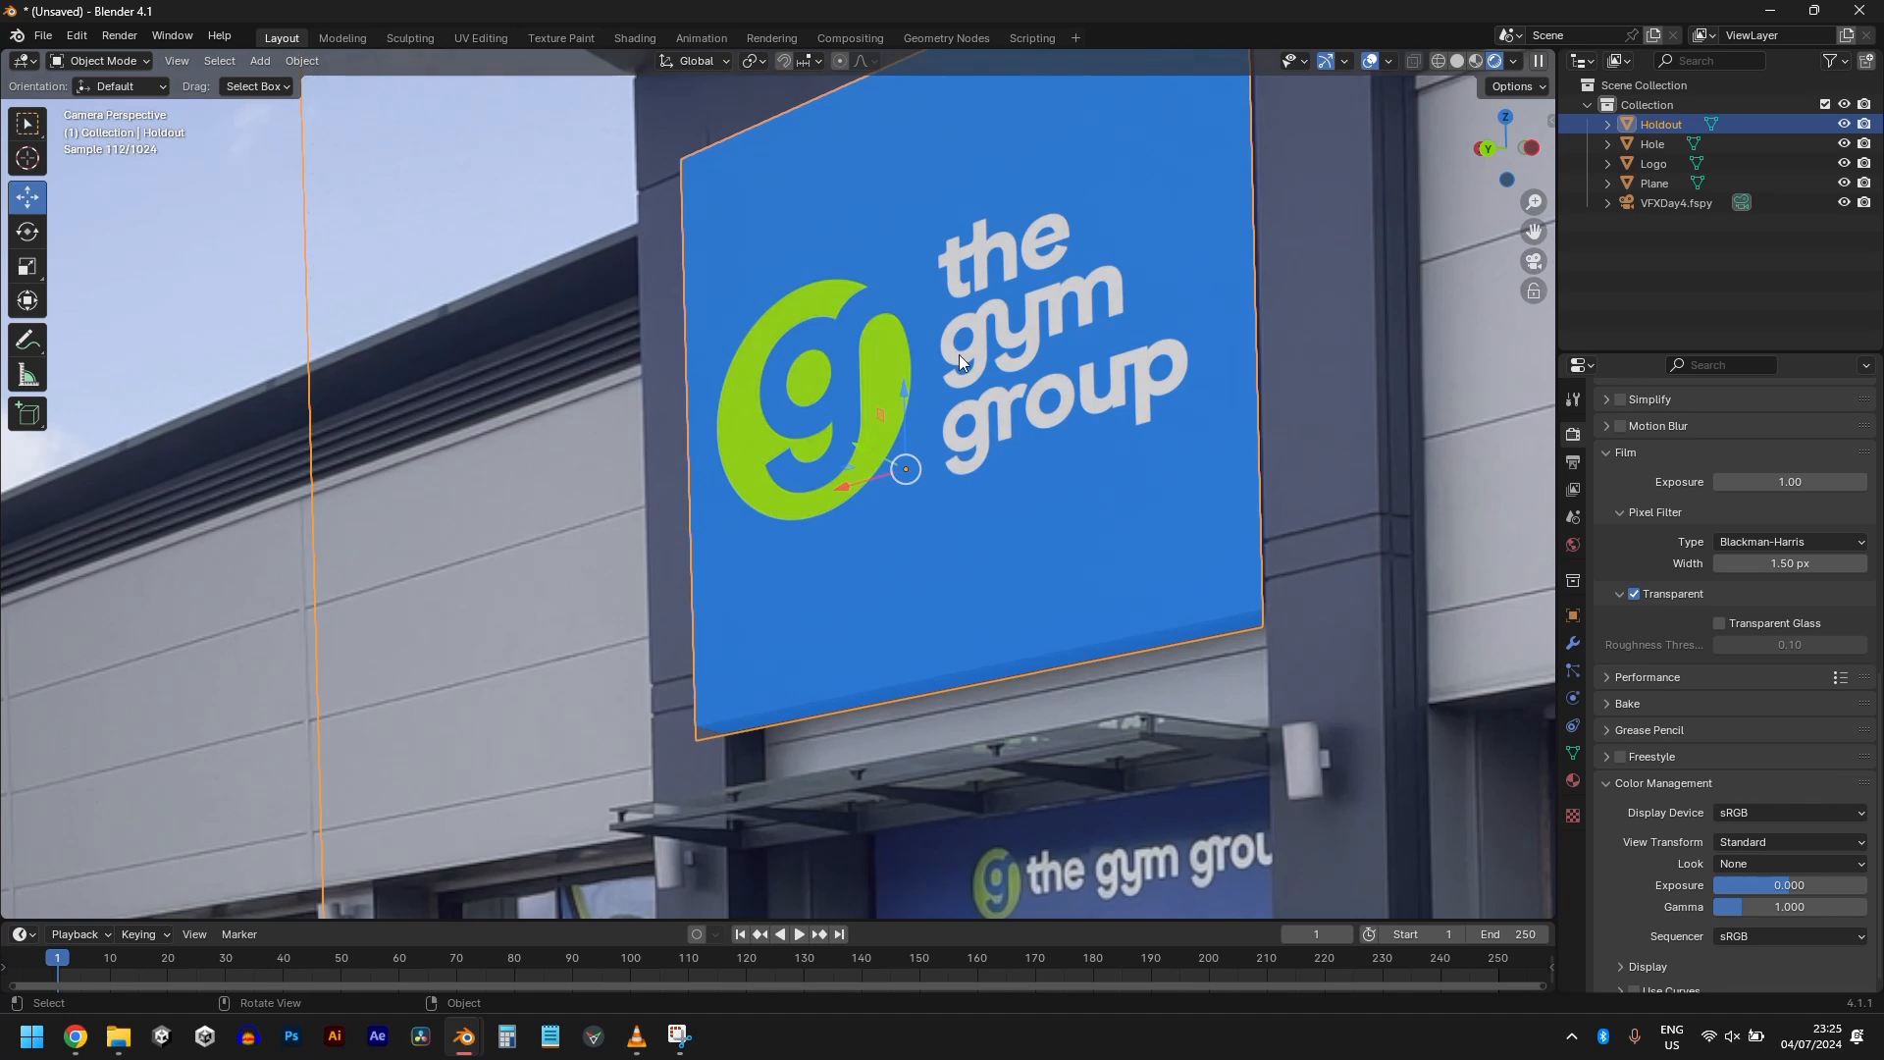
key(Tab)
click(687, 491)
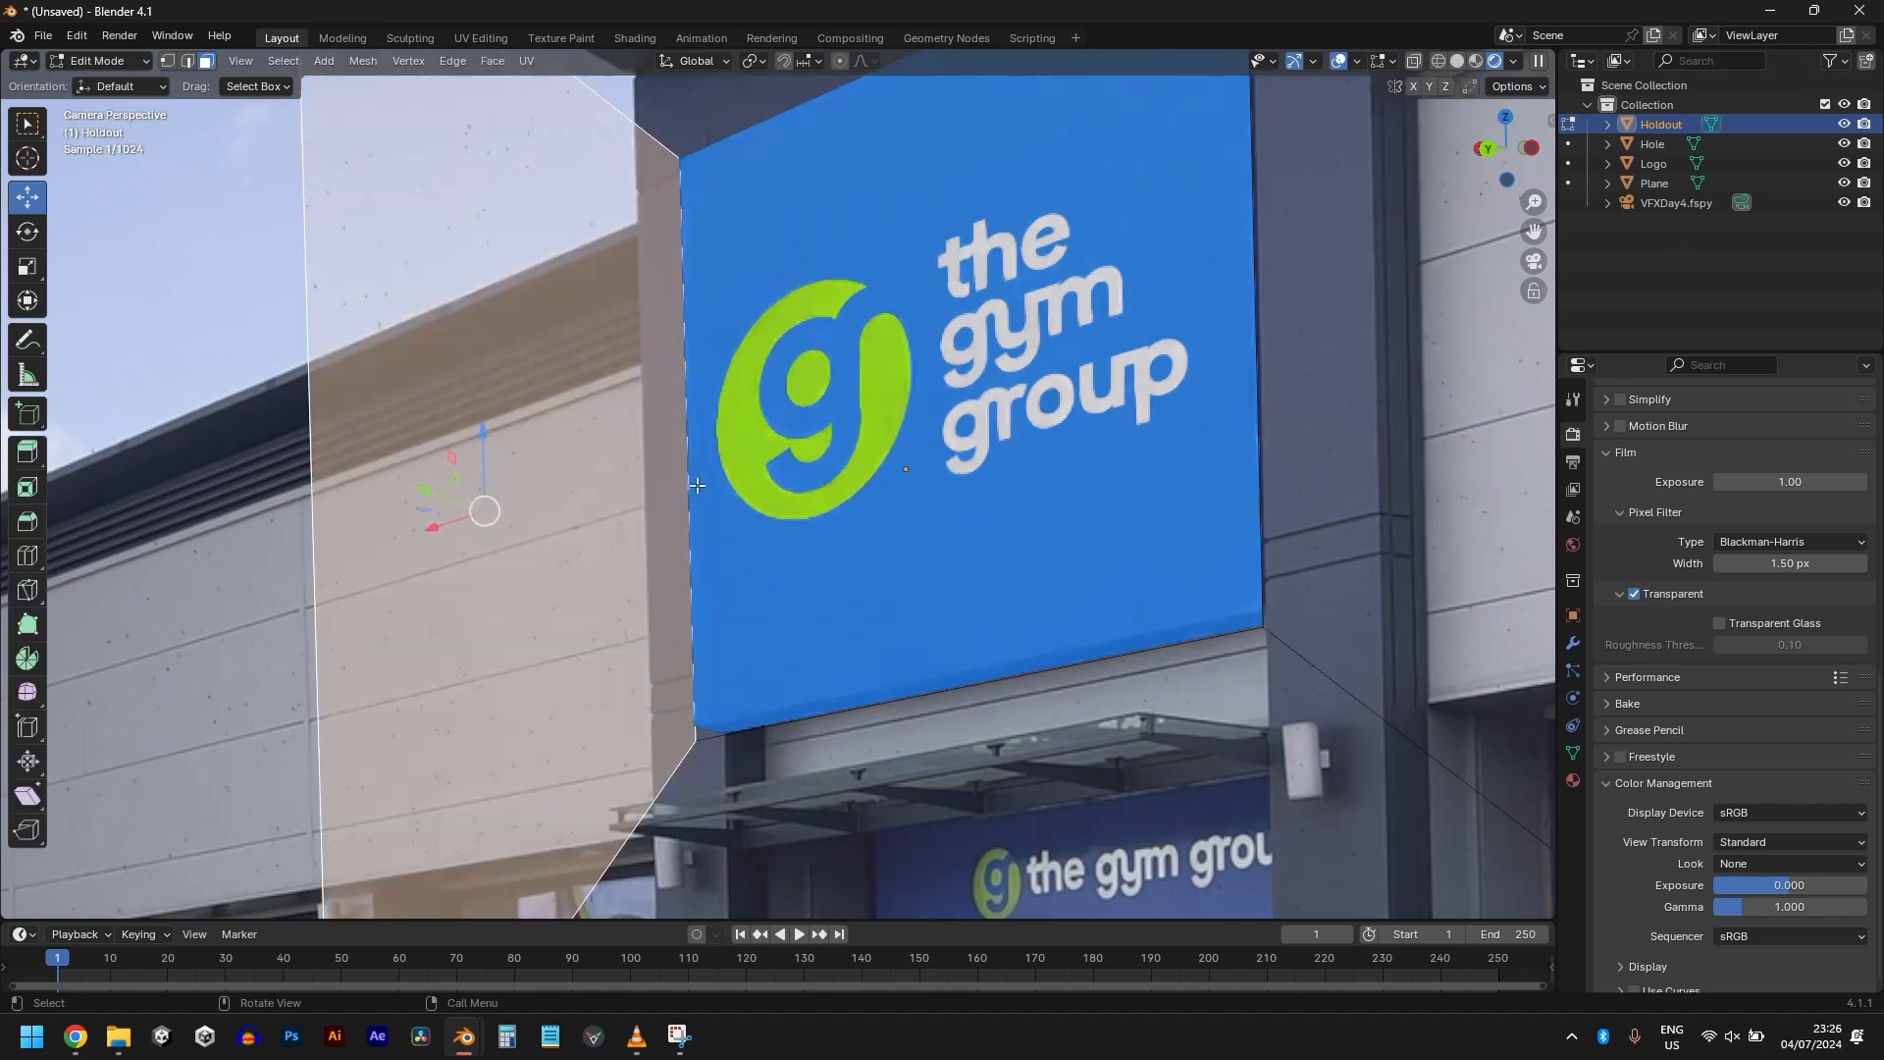
click(192, 65)
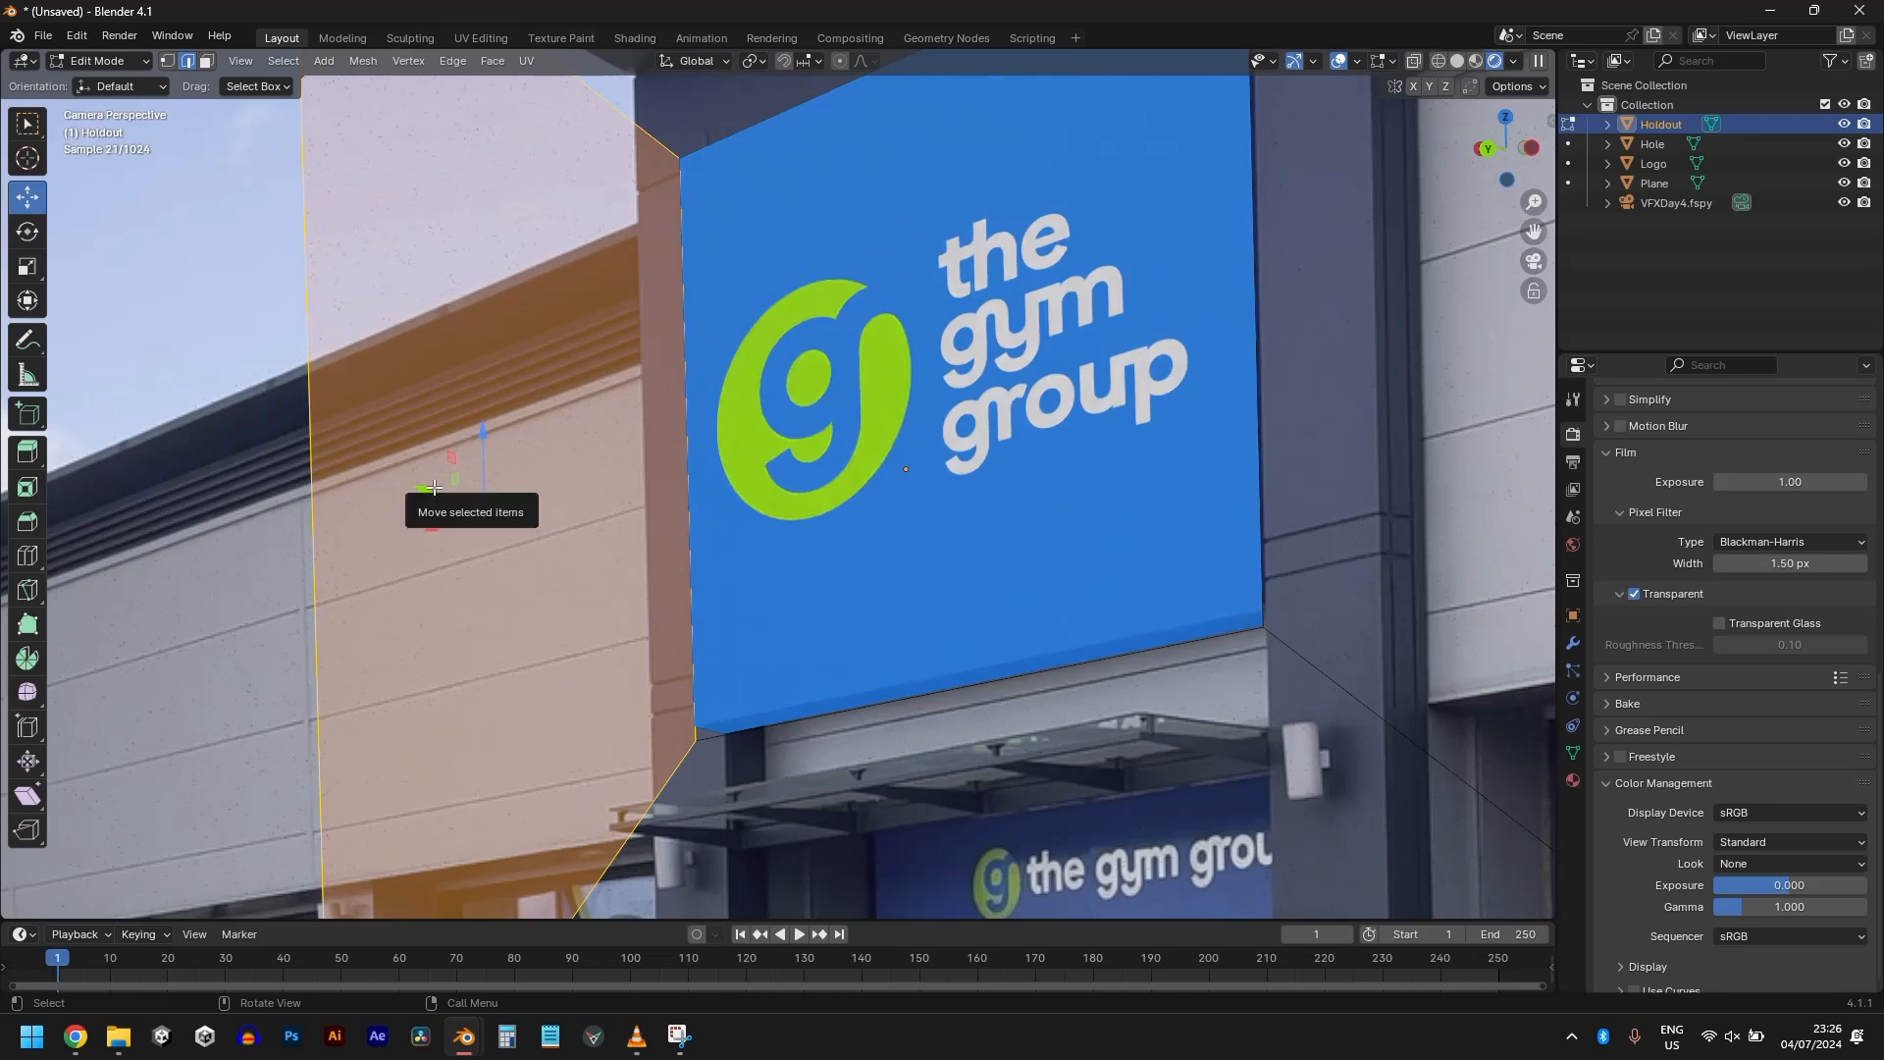
Step: Try moving the selected Holdout geometry along the Y axis, and undo that move
drag(434, 487, 466, 498)
key(ctrl+z)
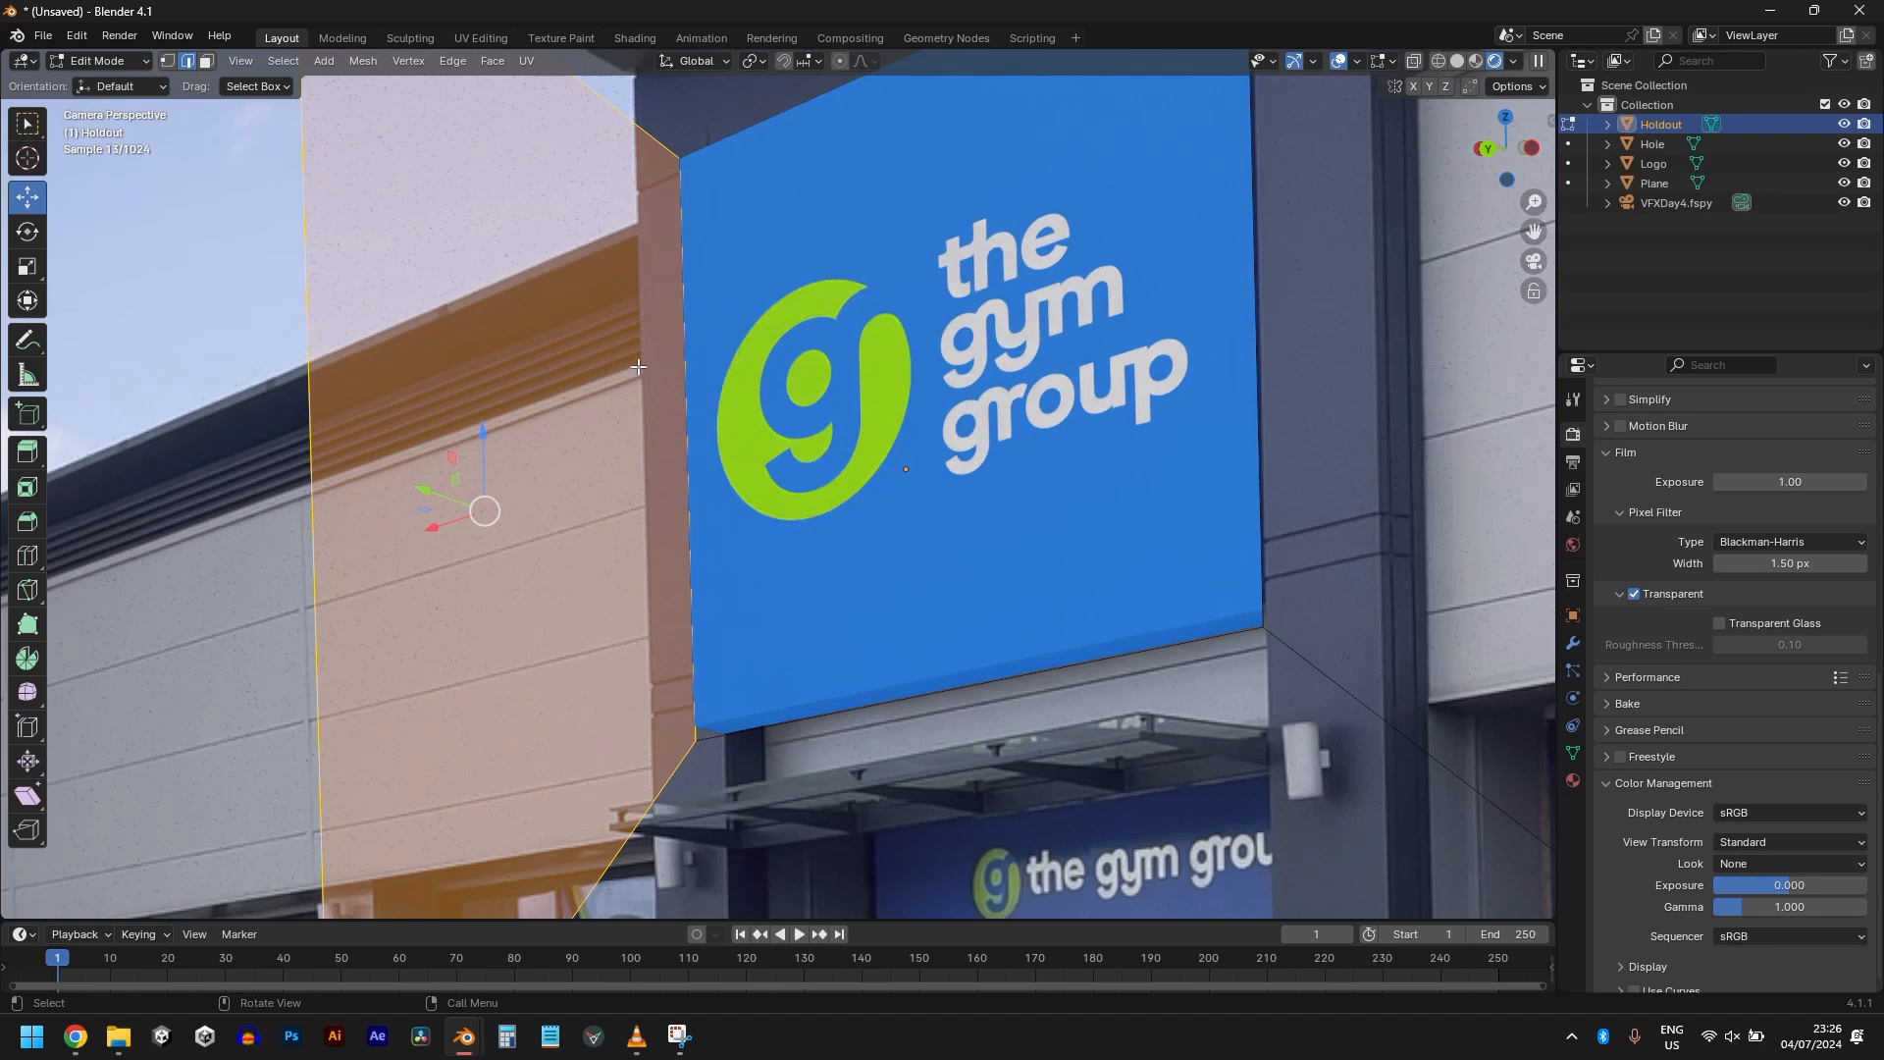
Step: Move the Holdout opening's left vertical edge slightly along the X axis toward the green logo symbol
click(690, 377)
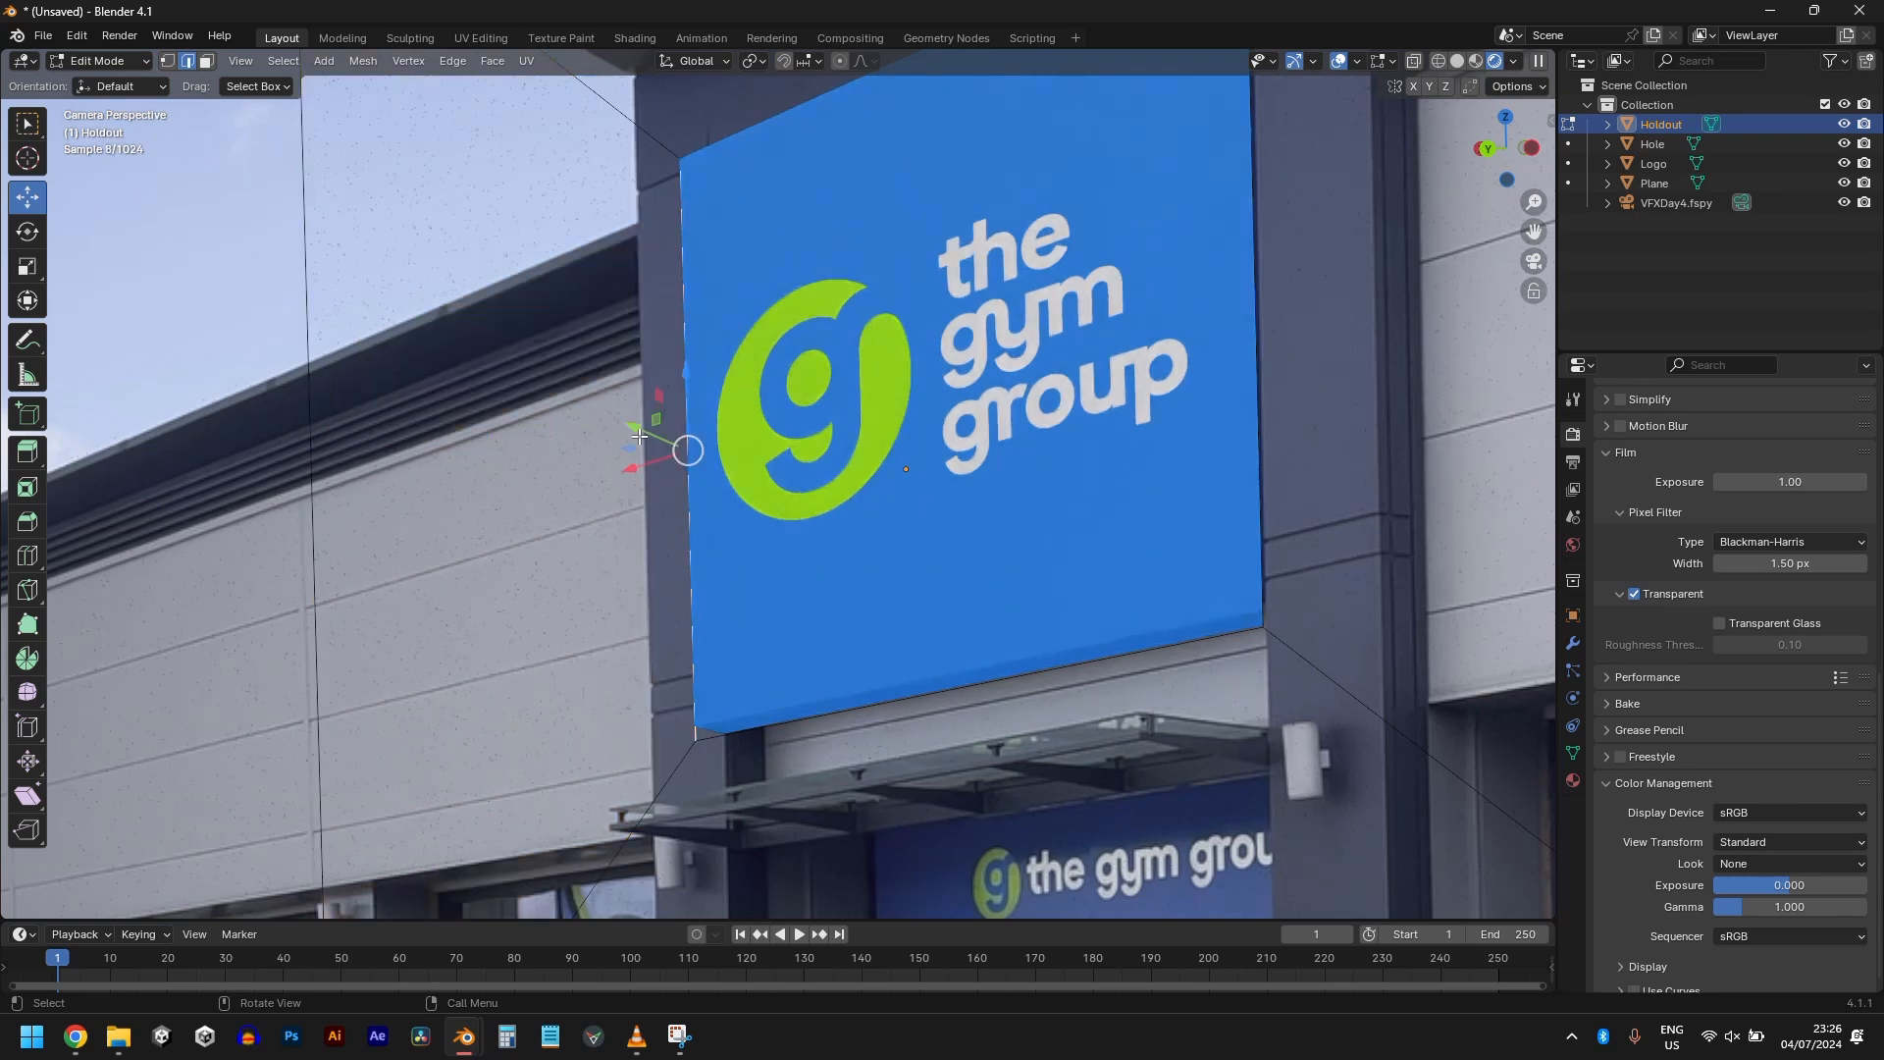
drag(633, 467, 671, 478)
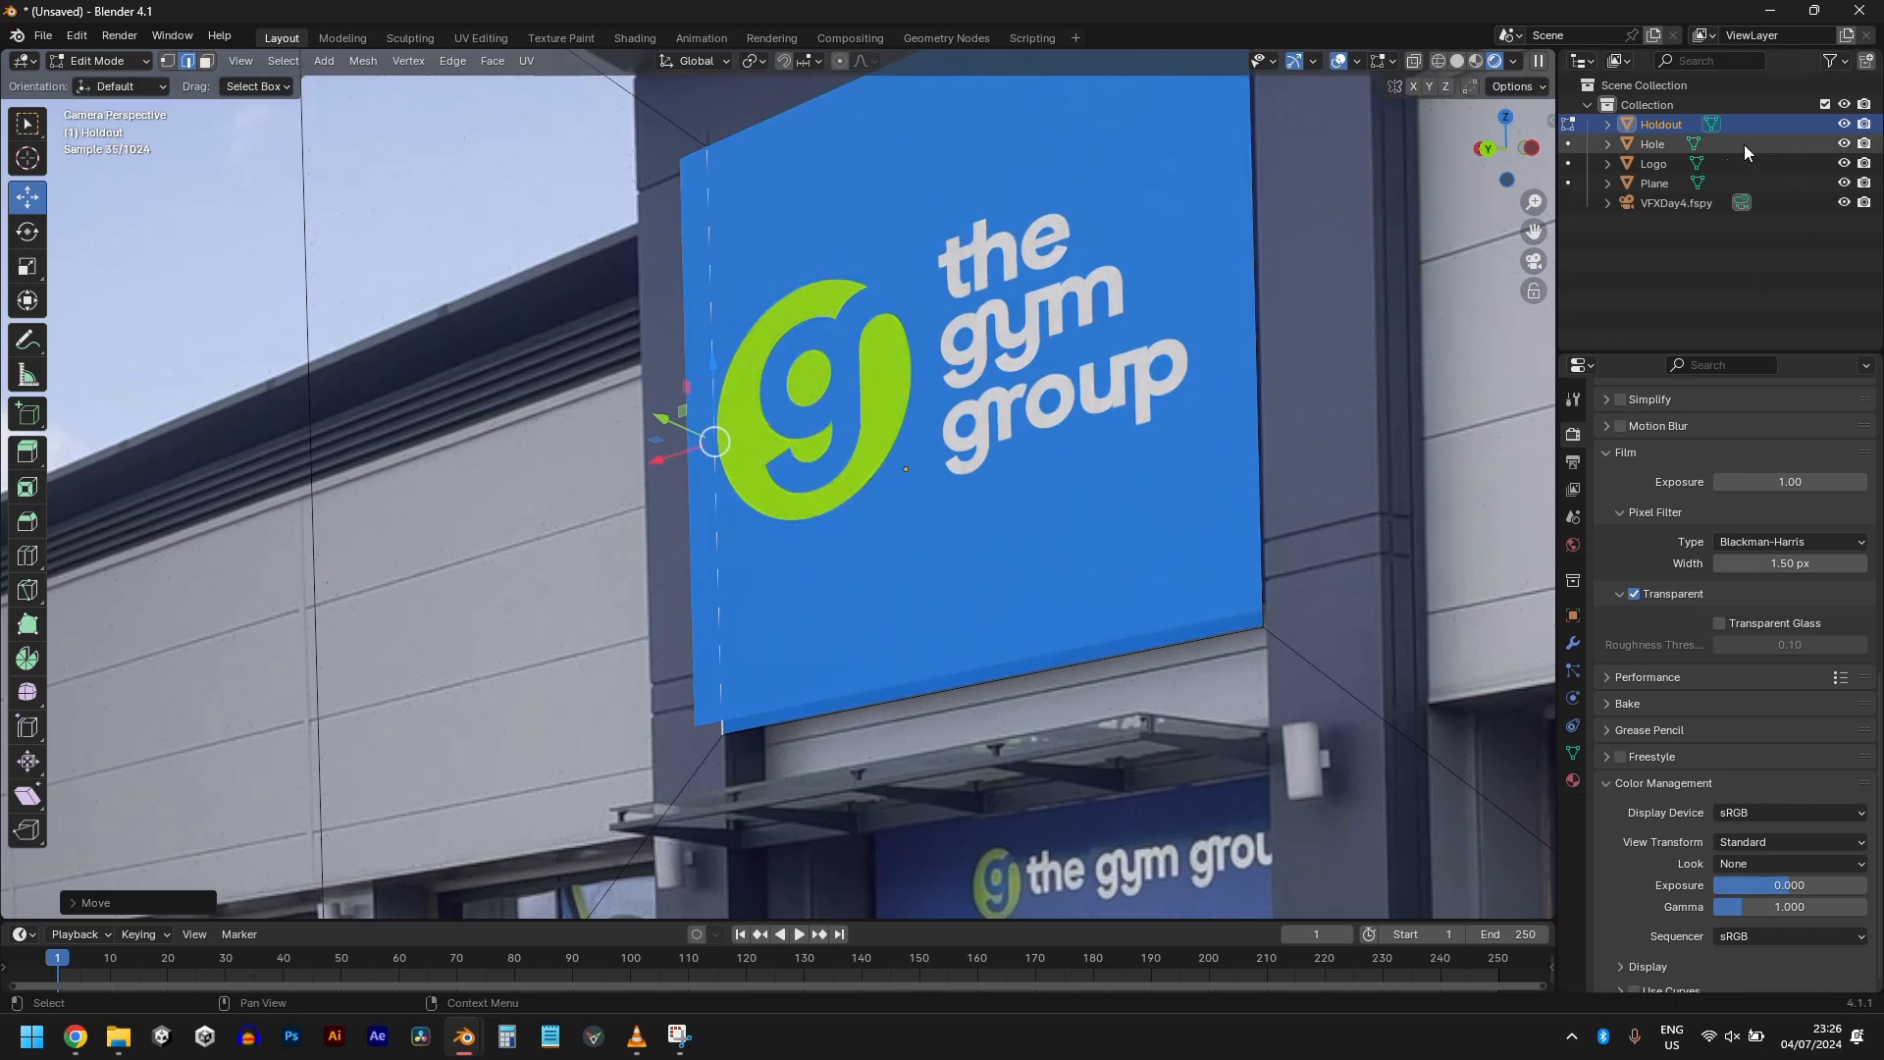
Step: Switch editing to the Logo mesh, select its left side face and move it inward along X to match the Holdout edge
click(1653, 163)
scroll(866, 479, down, 3)
middle_drag(865, 479, 671, 203)
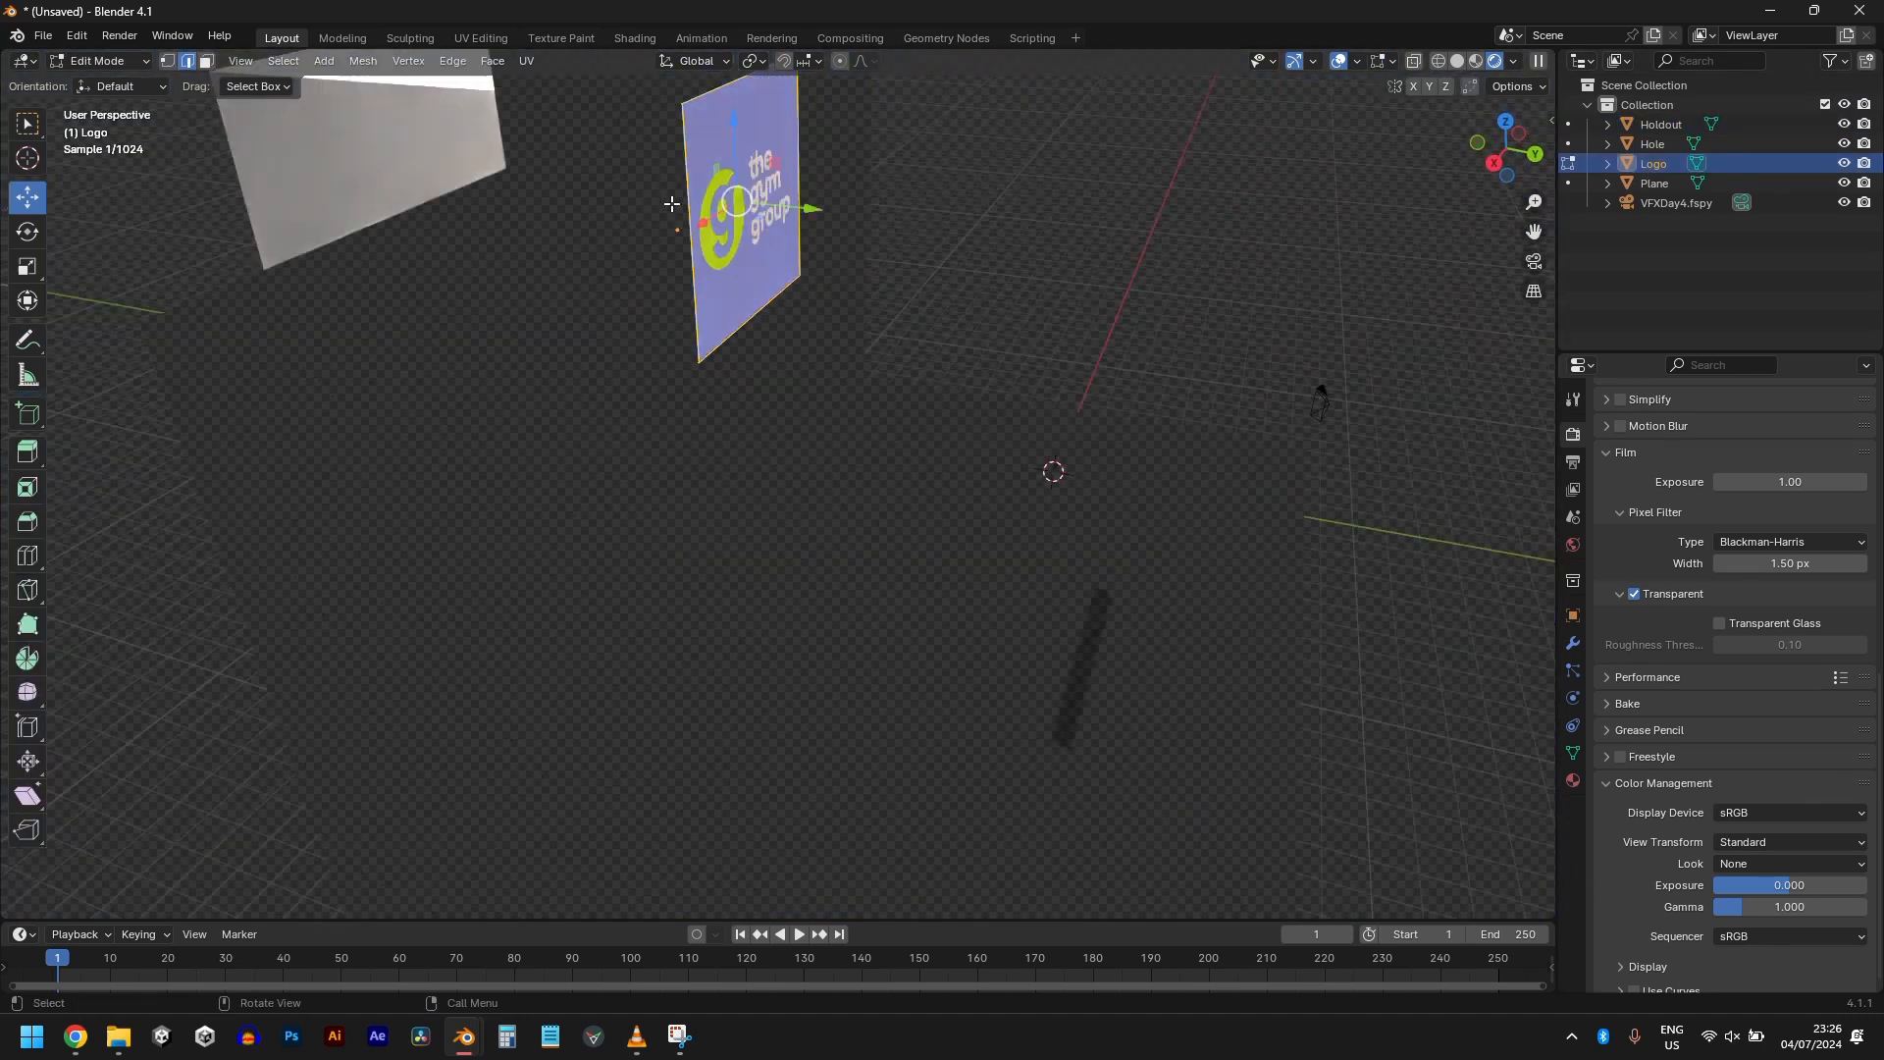
click(678, 227)
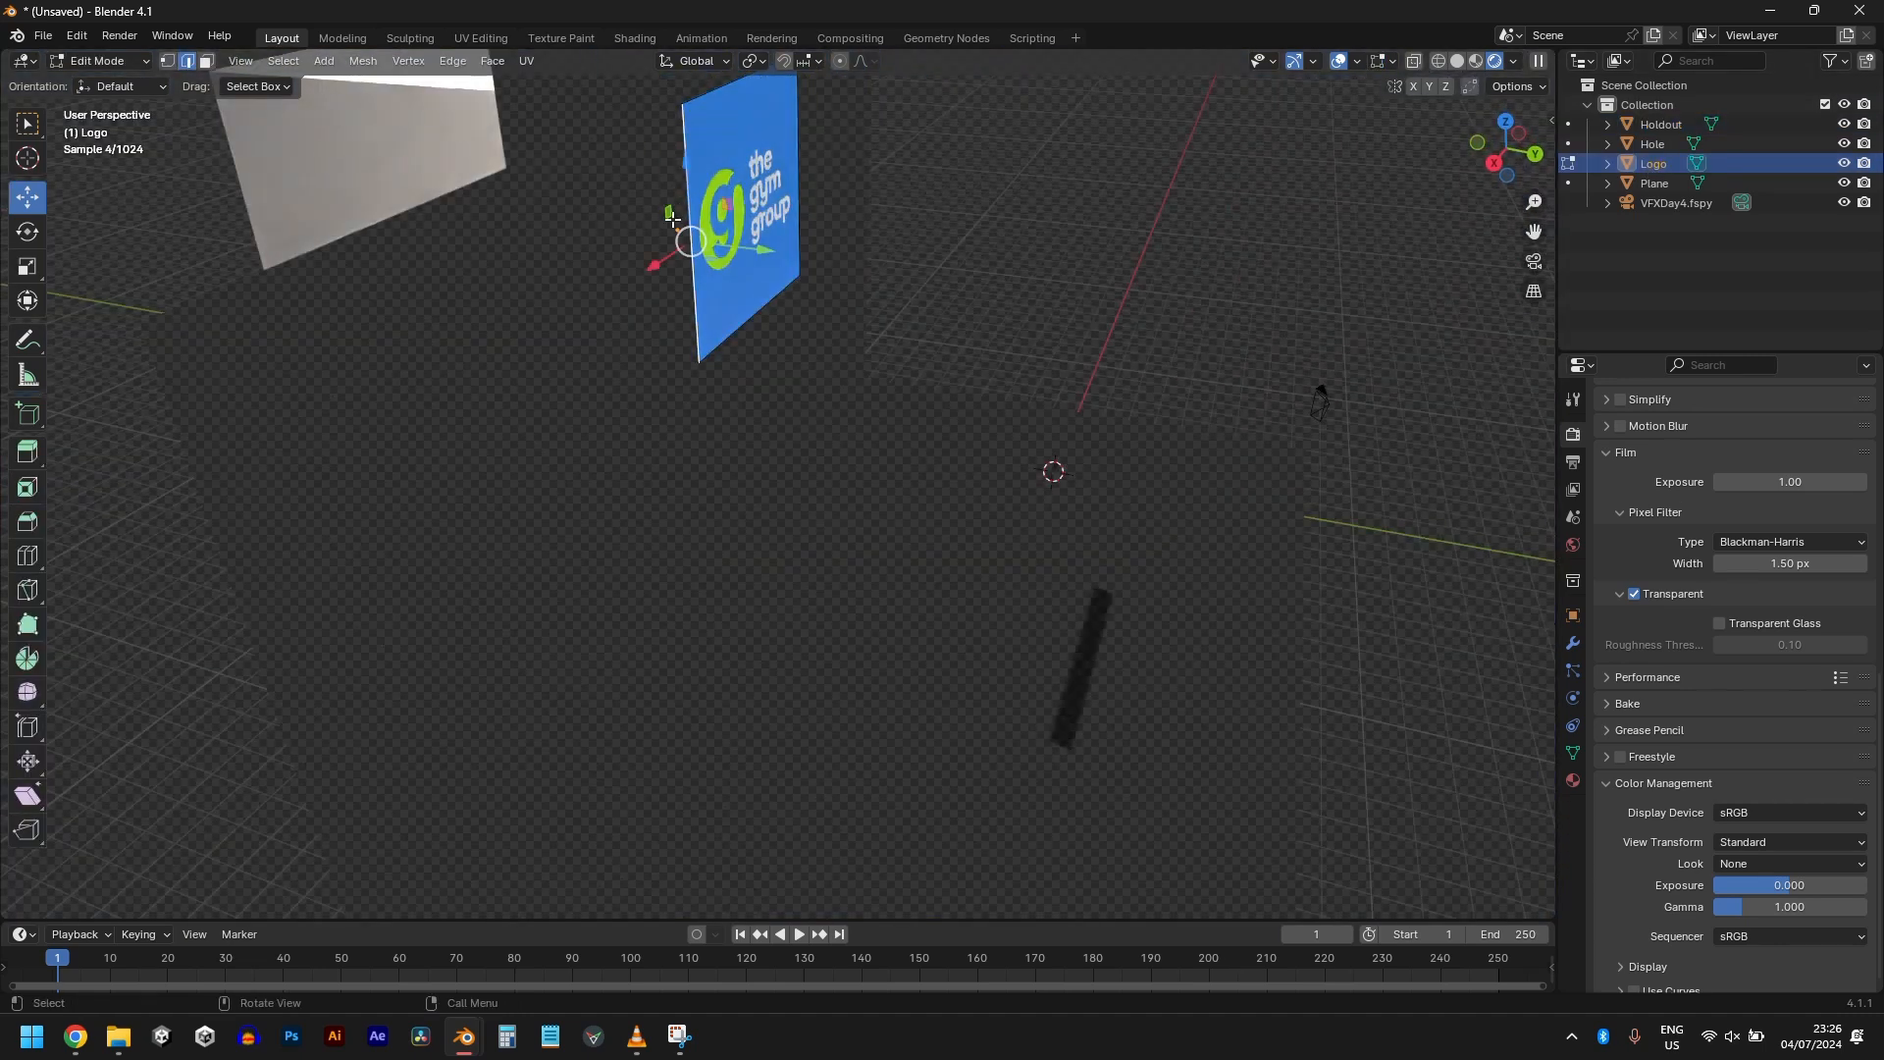
click(206, 61)
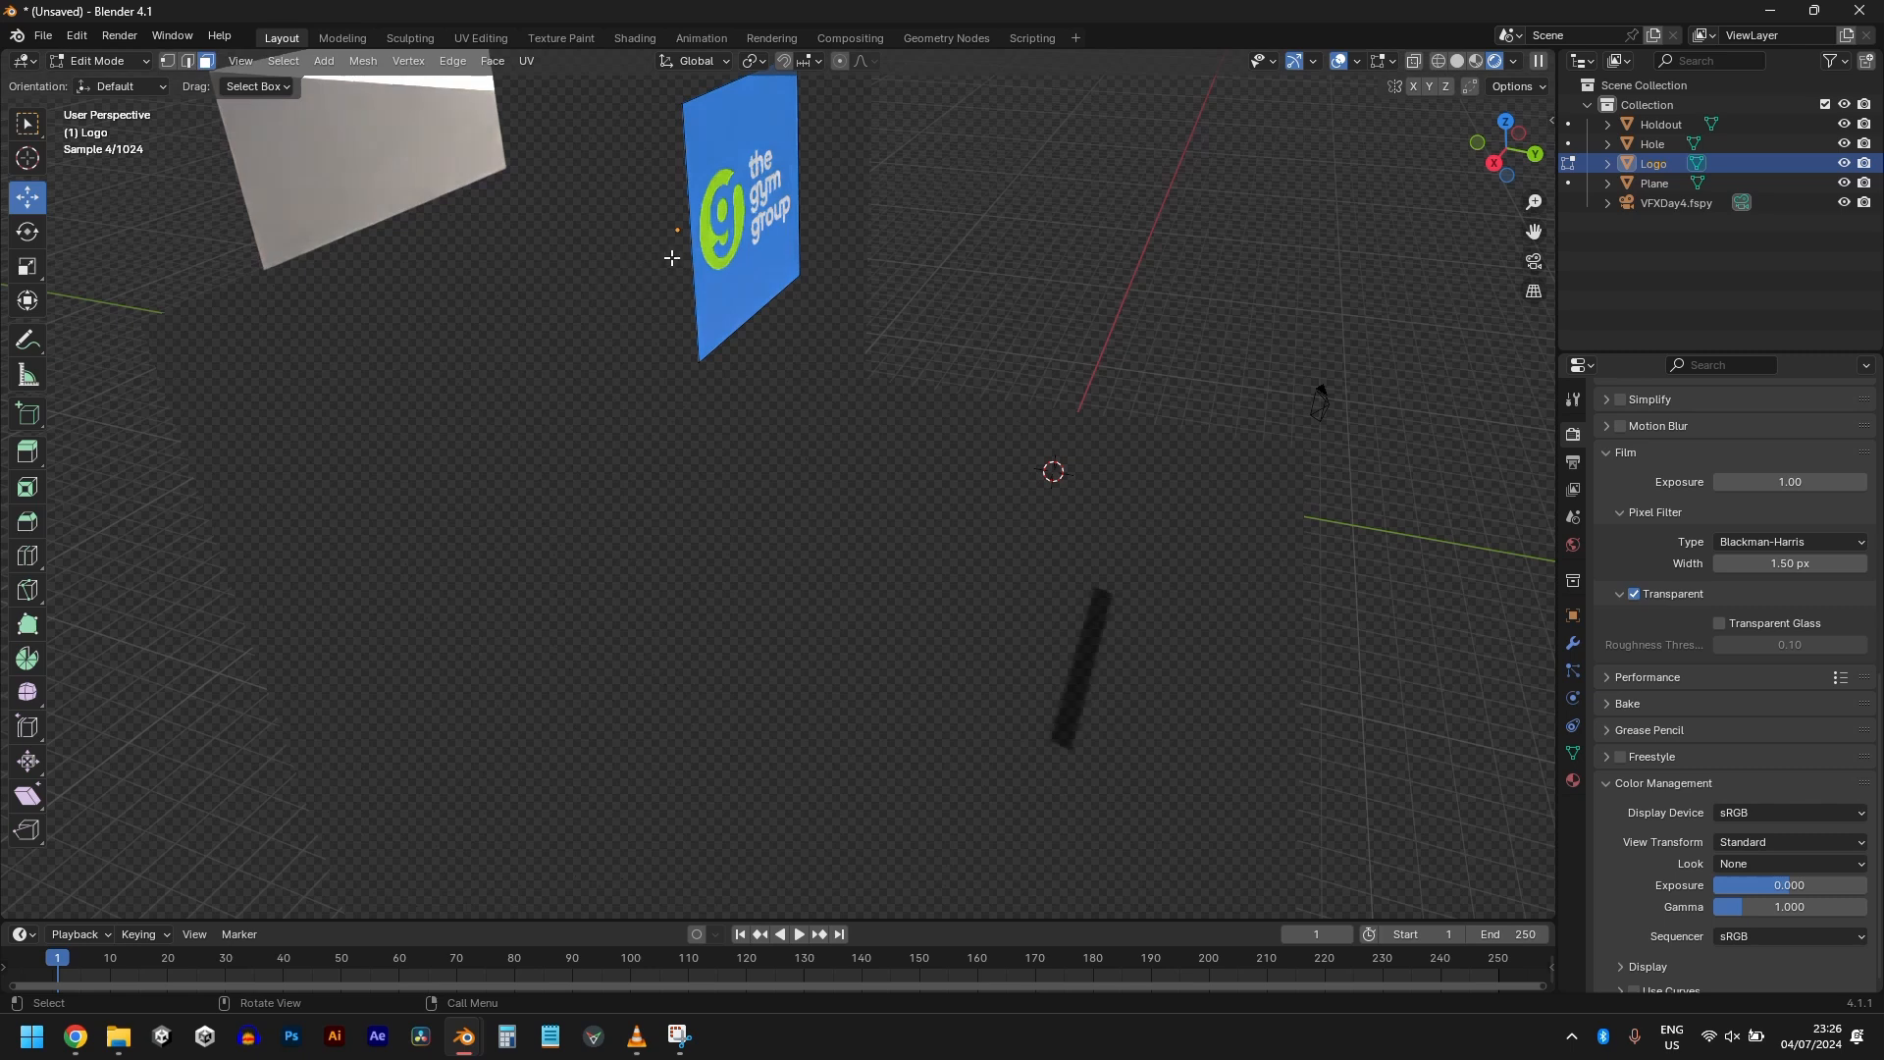
click(674, 257)
key(KP_0)
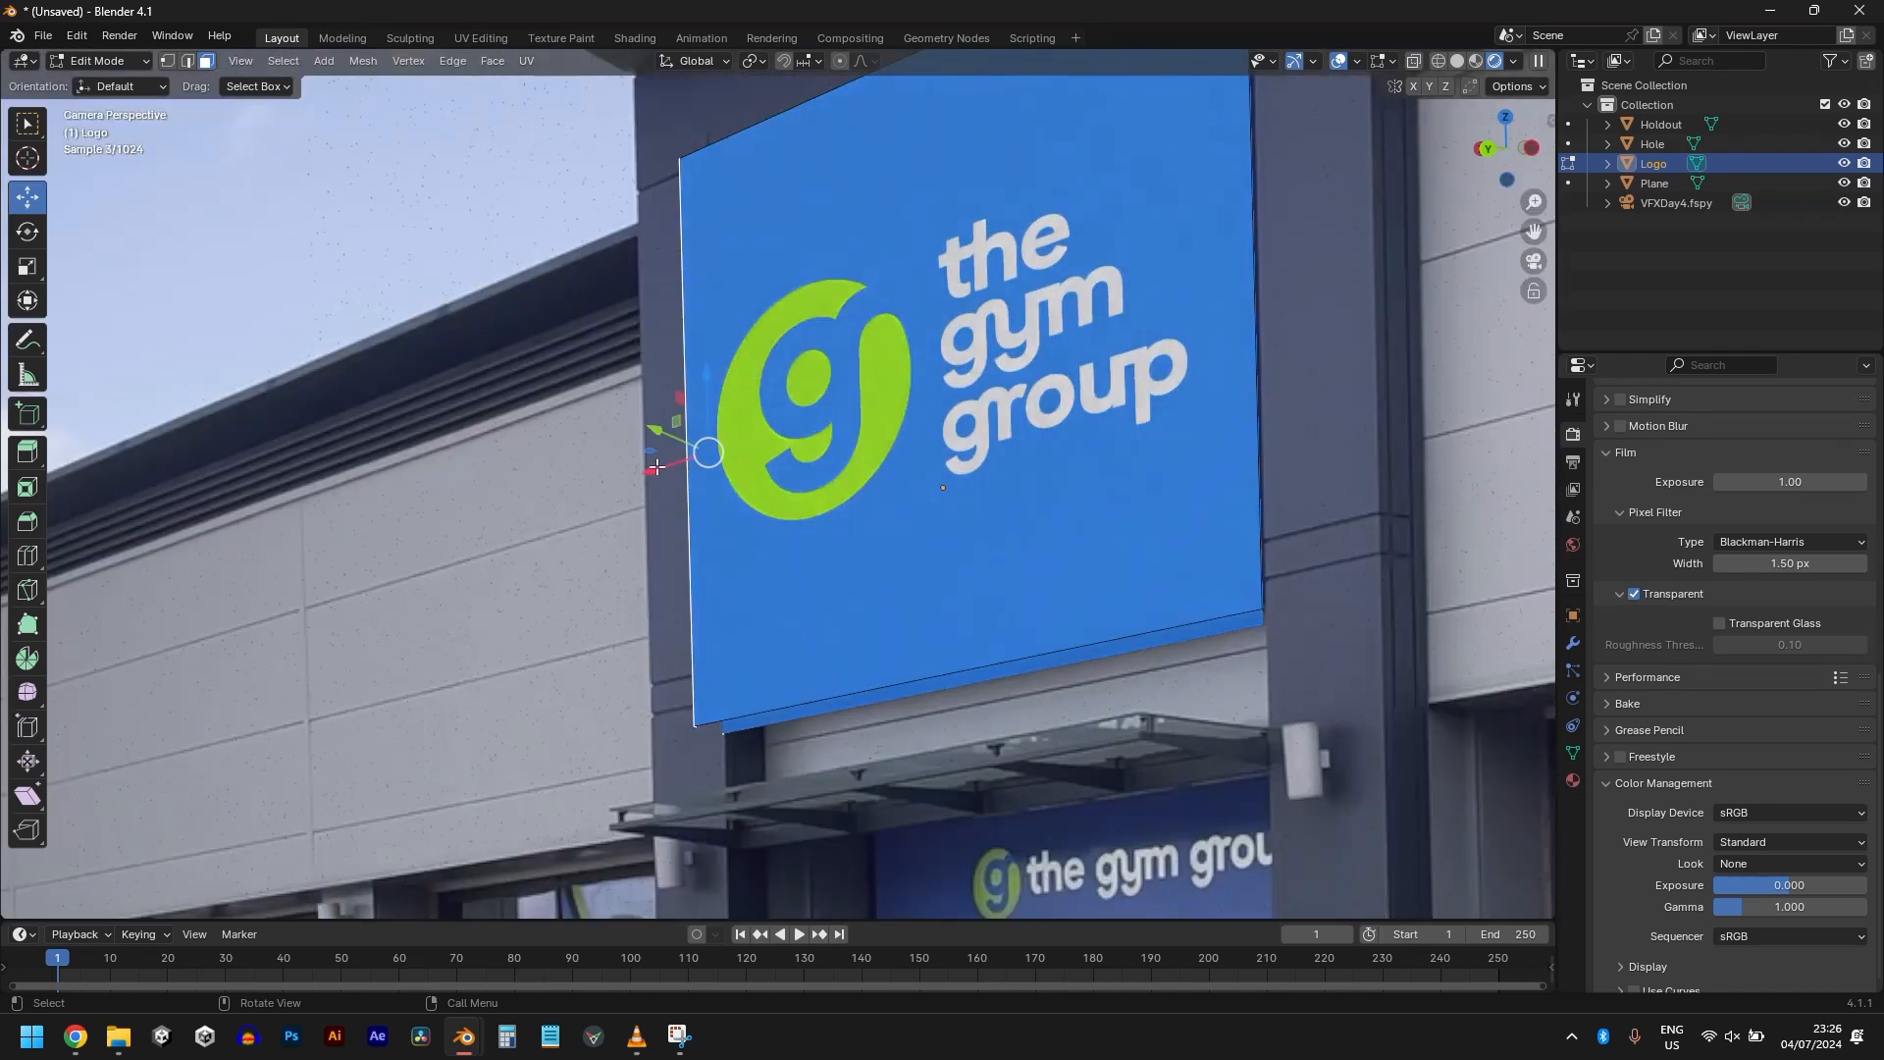
drag(648, 473, 671, 477)
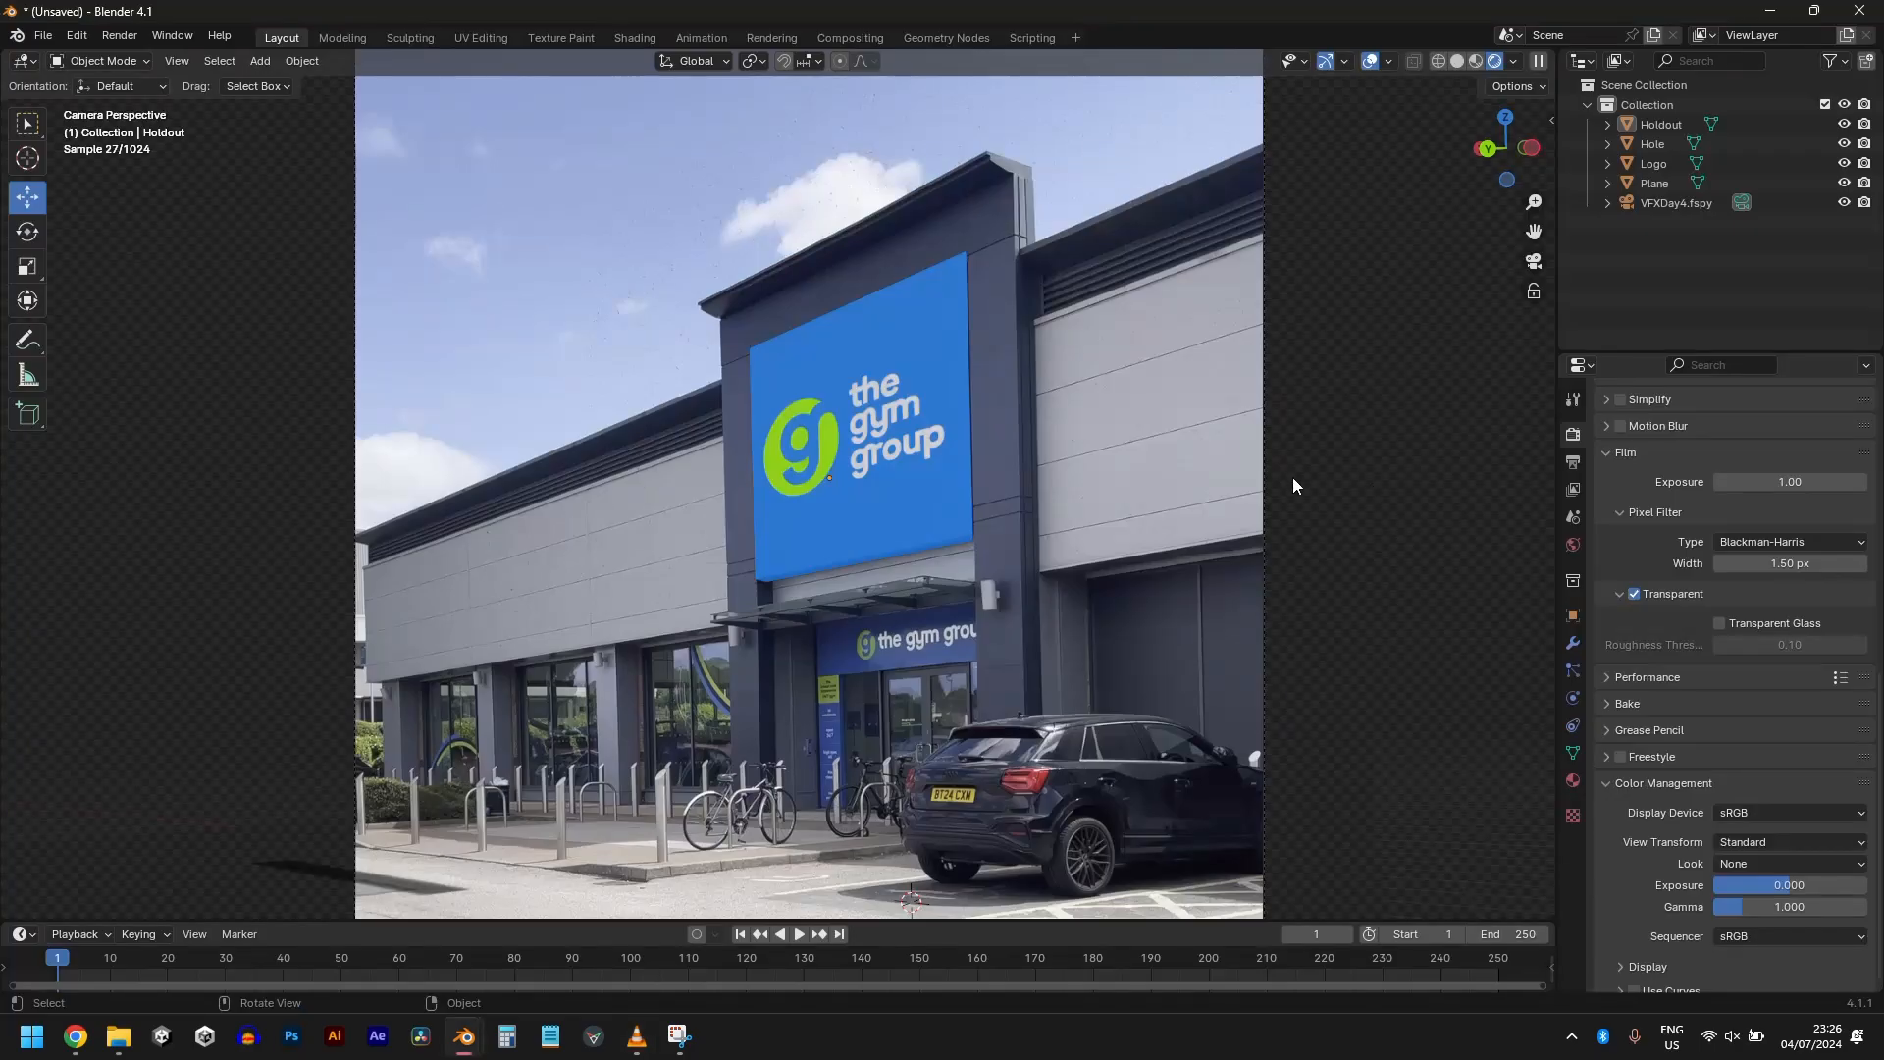
Step: Compare the adjusted sign in the camera render with the background video in VLC
key(alt+Tab)
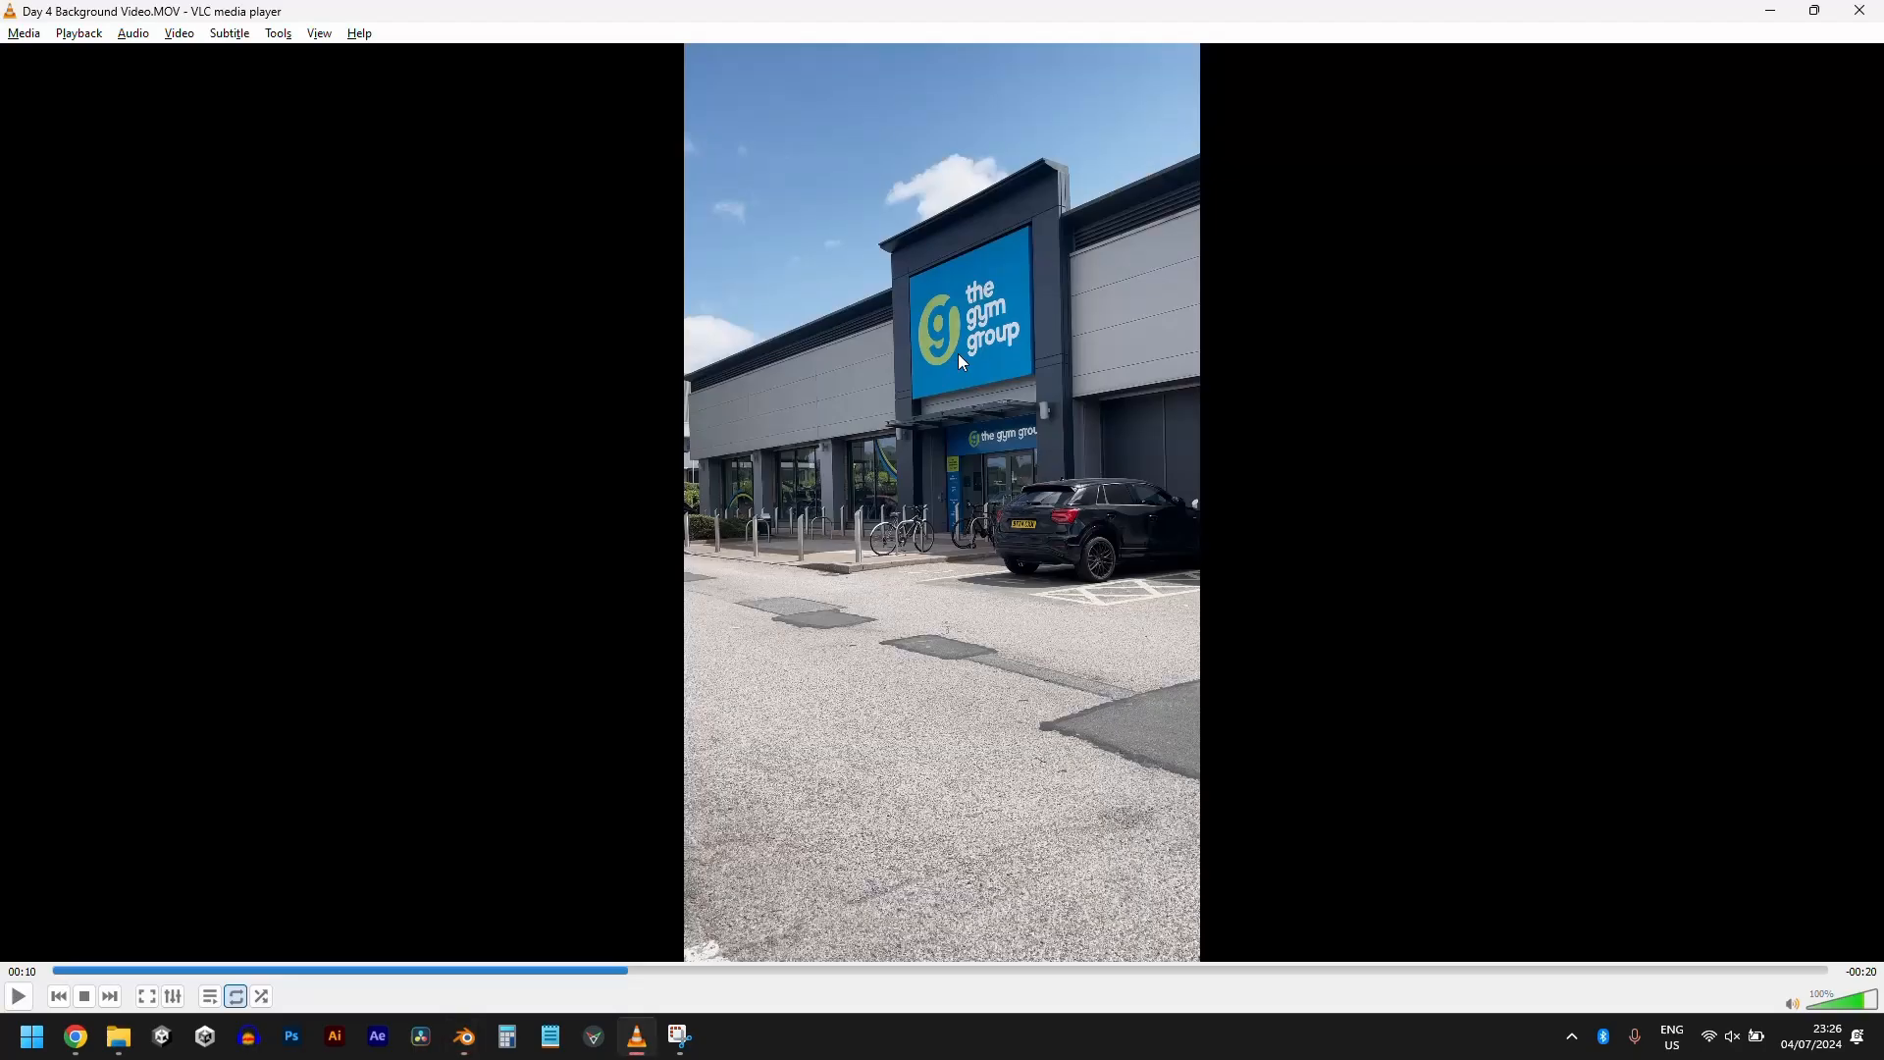
key(alt+Tab)
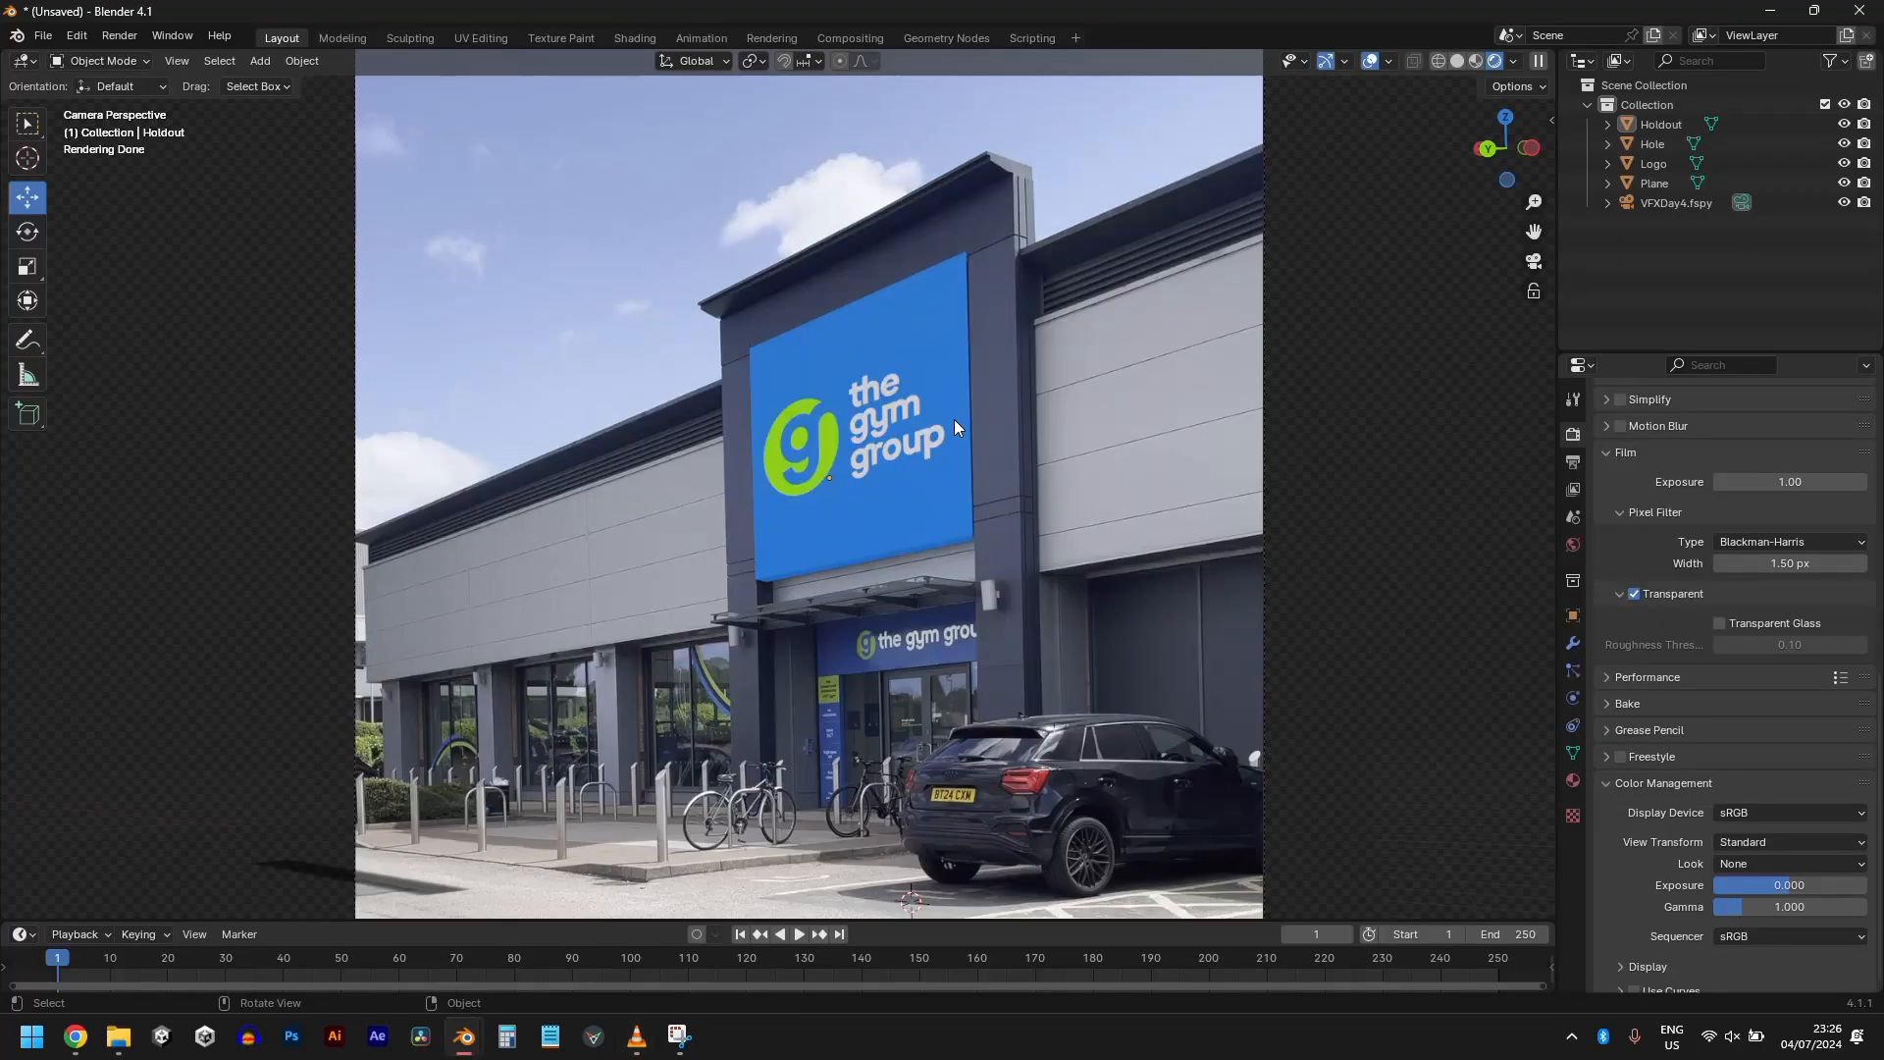
key(alt+Tab)
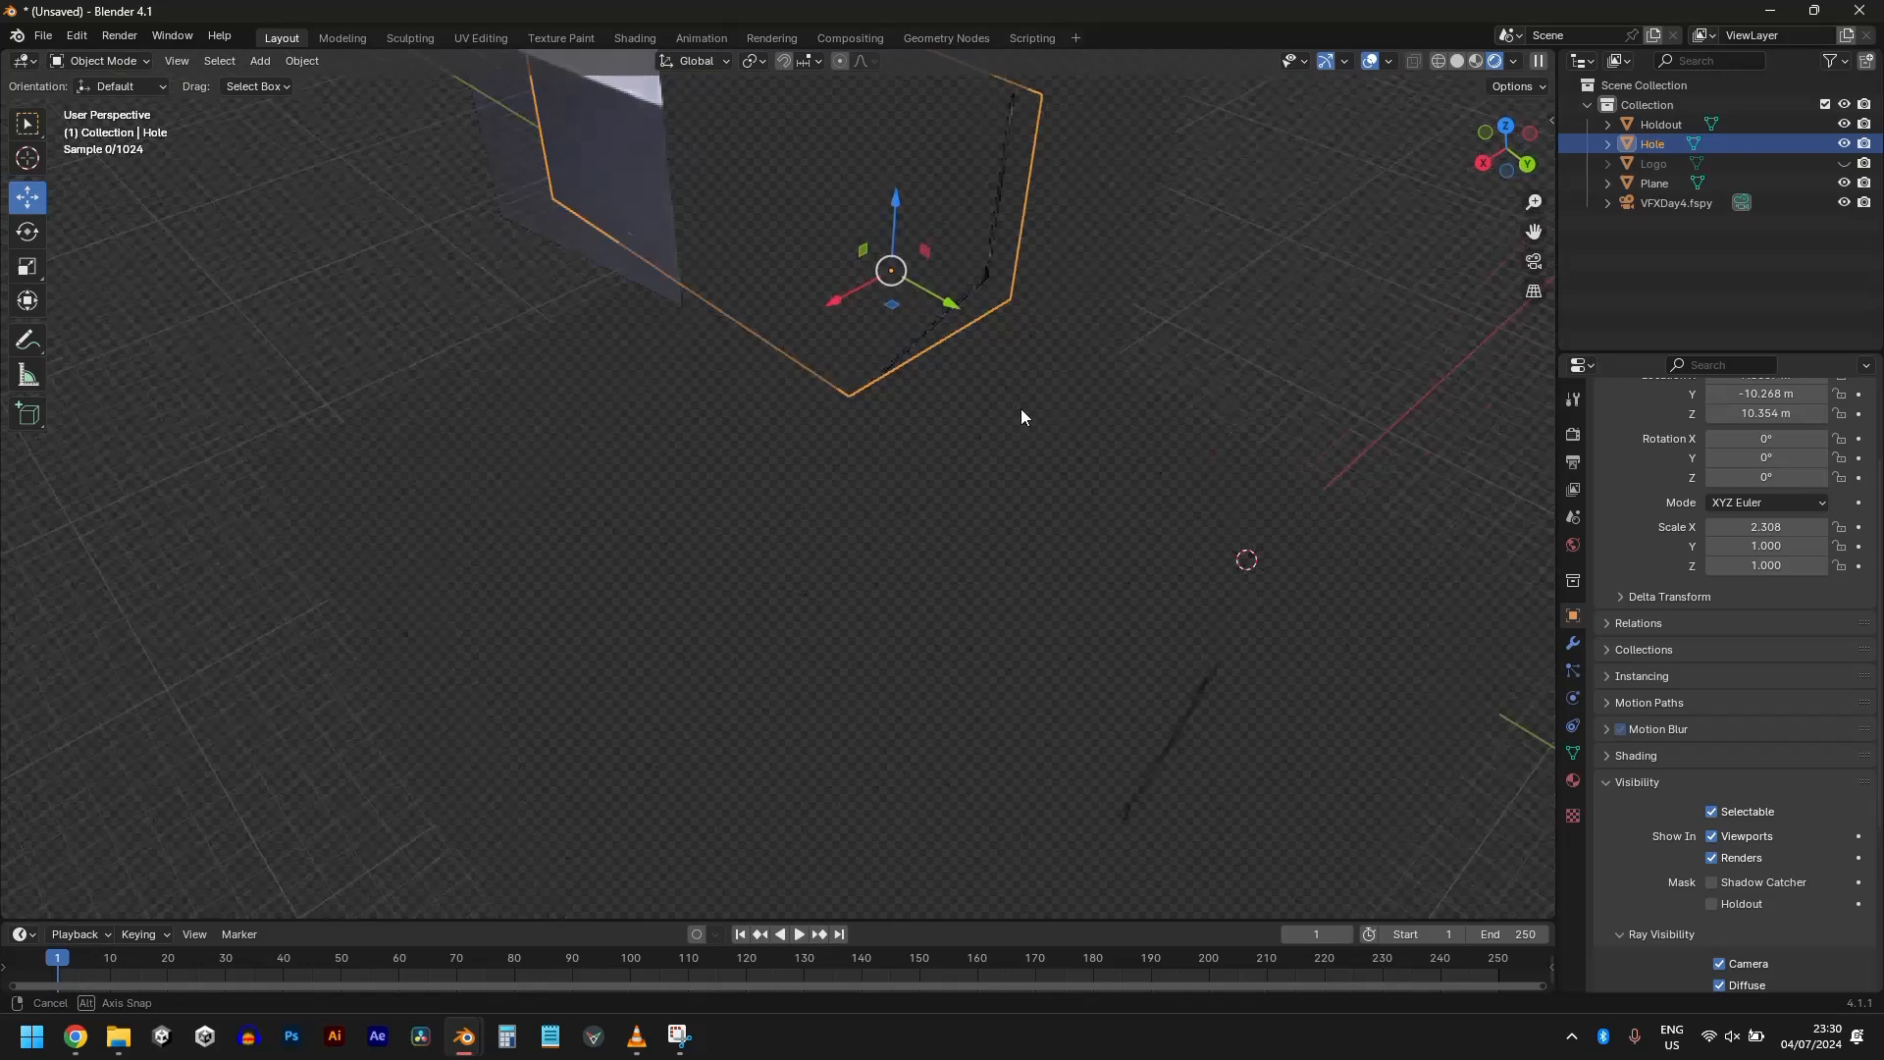
Step: Examine how the Hole object and the shadow-catching Plane overlap the sign opening, from the camera and from outside it
middle_drag(1021, 416, 972, 389)
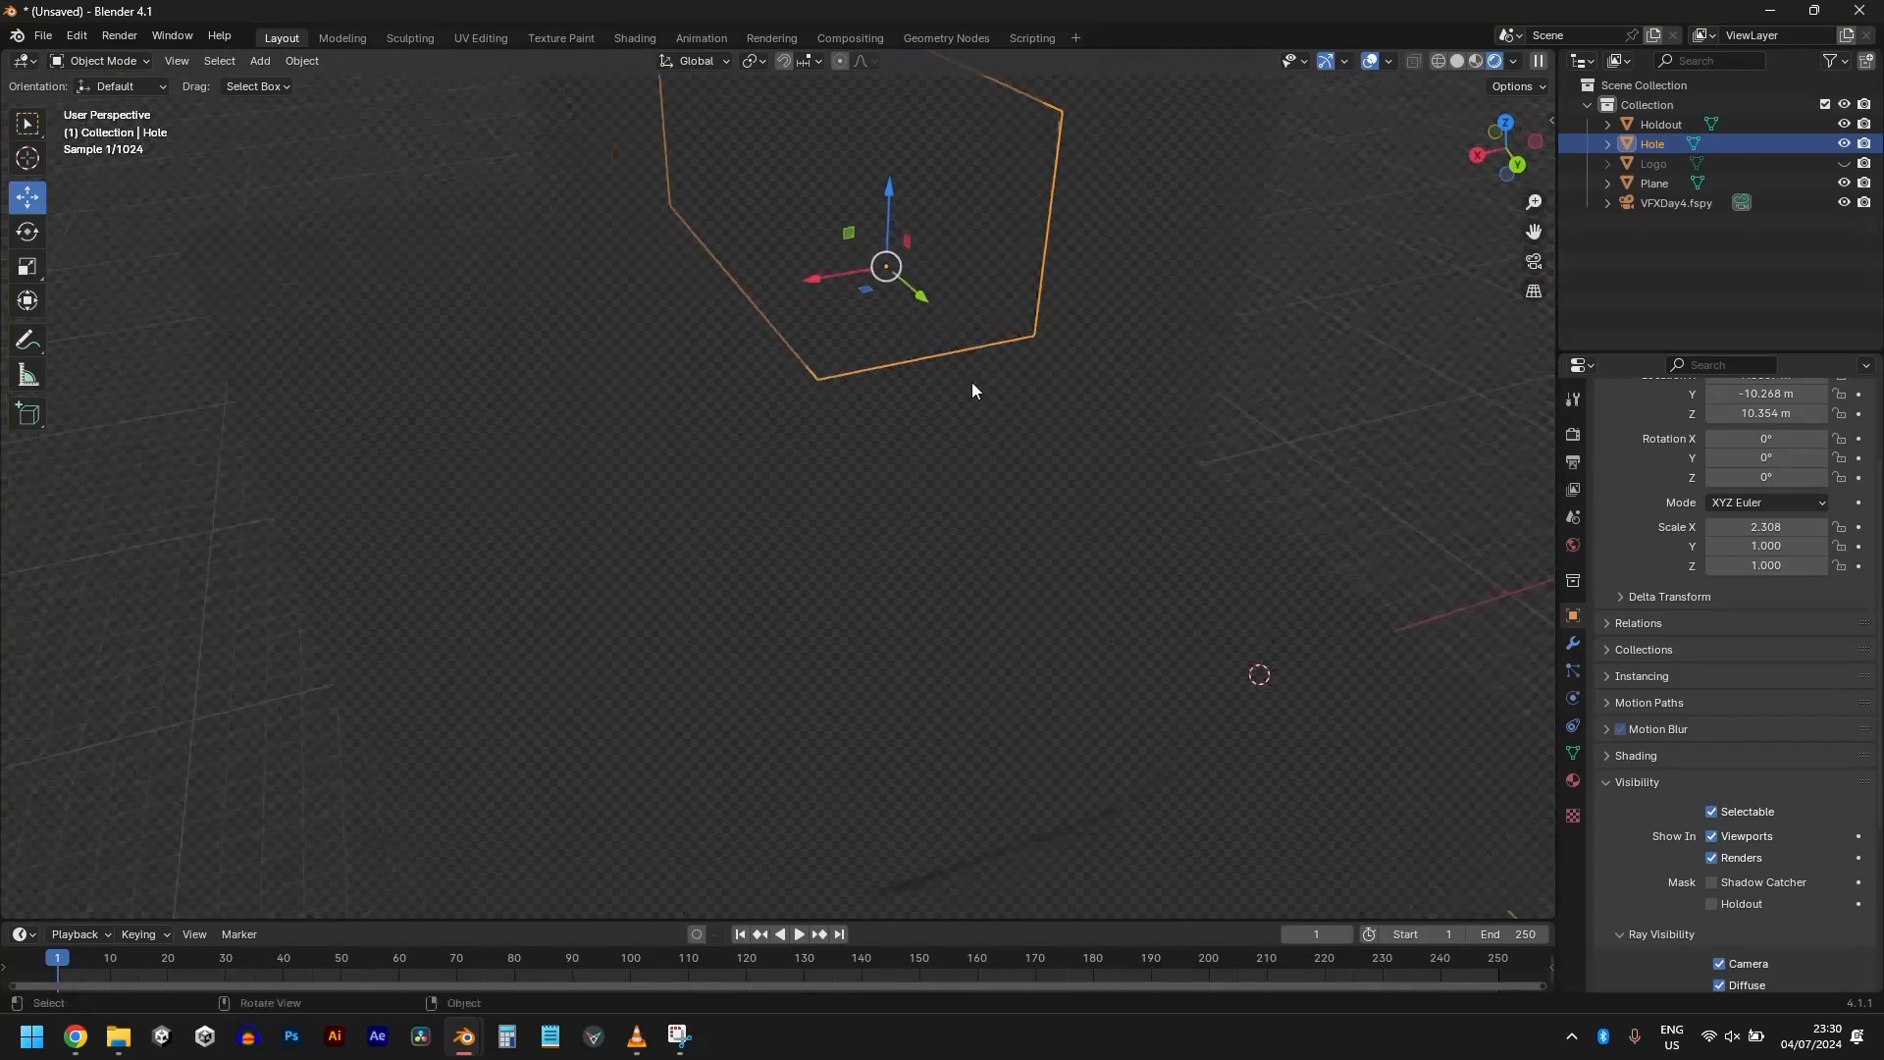
key(KP_0)
scroll(932, 357, up, 5)
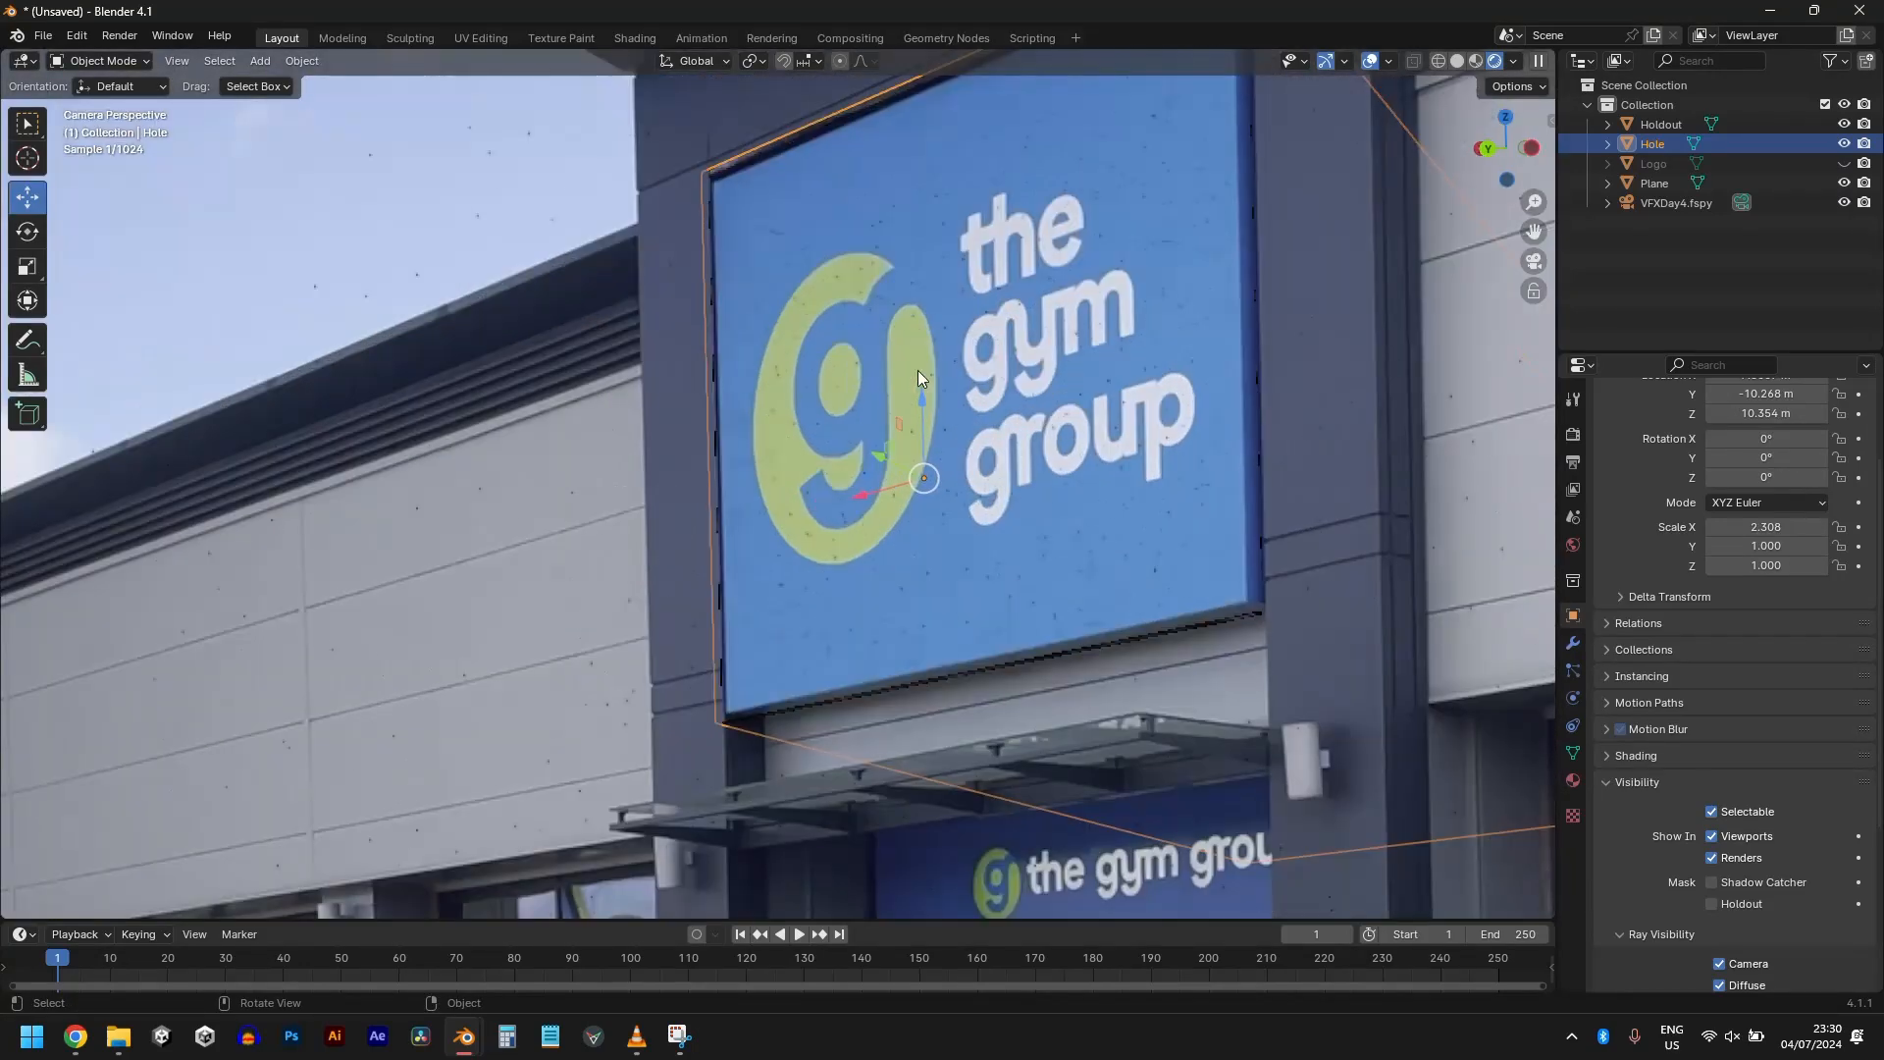
click(923, 359)
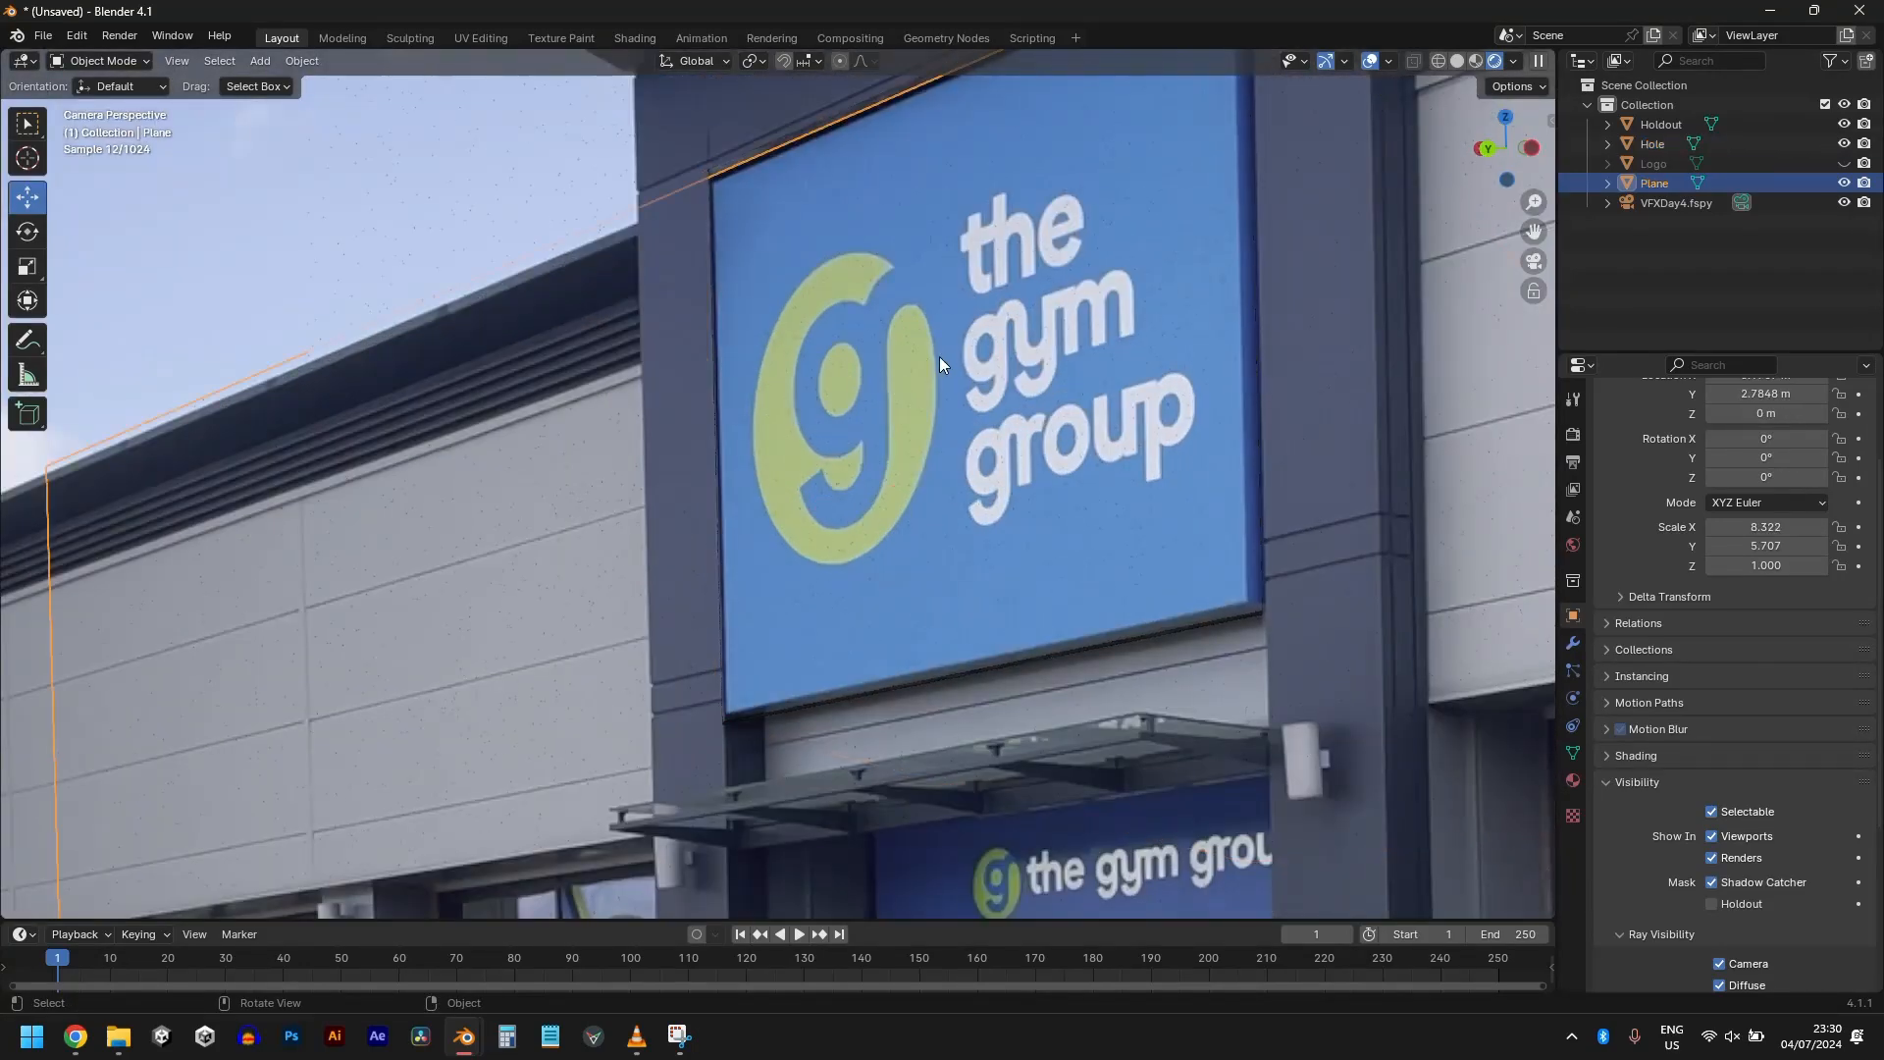
scroll(939, 362, down, 5)
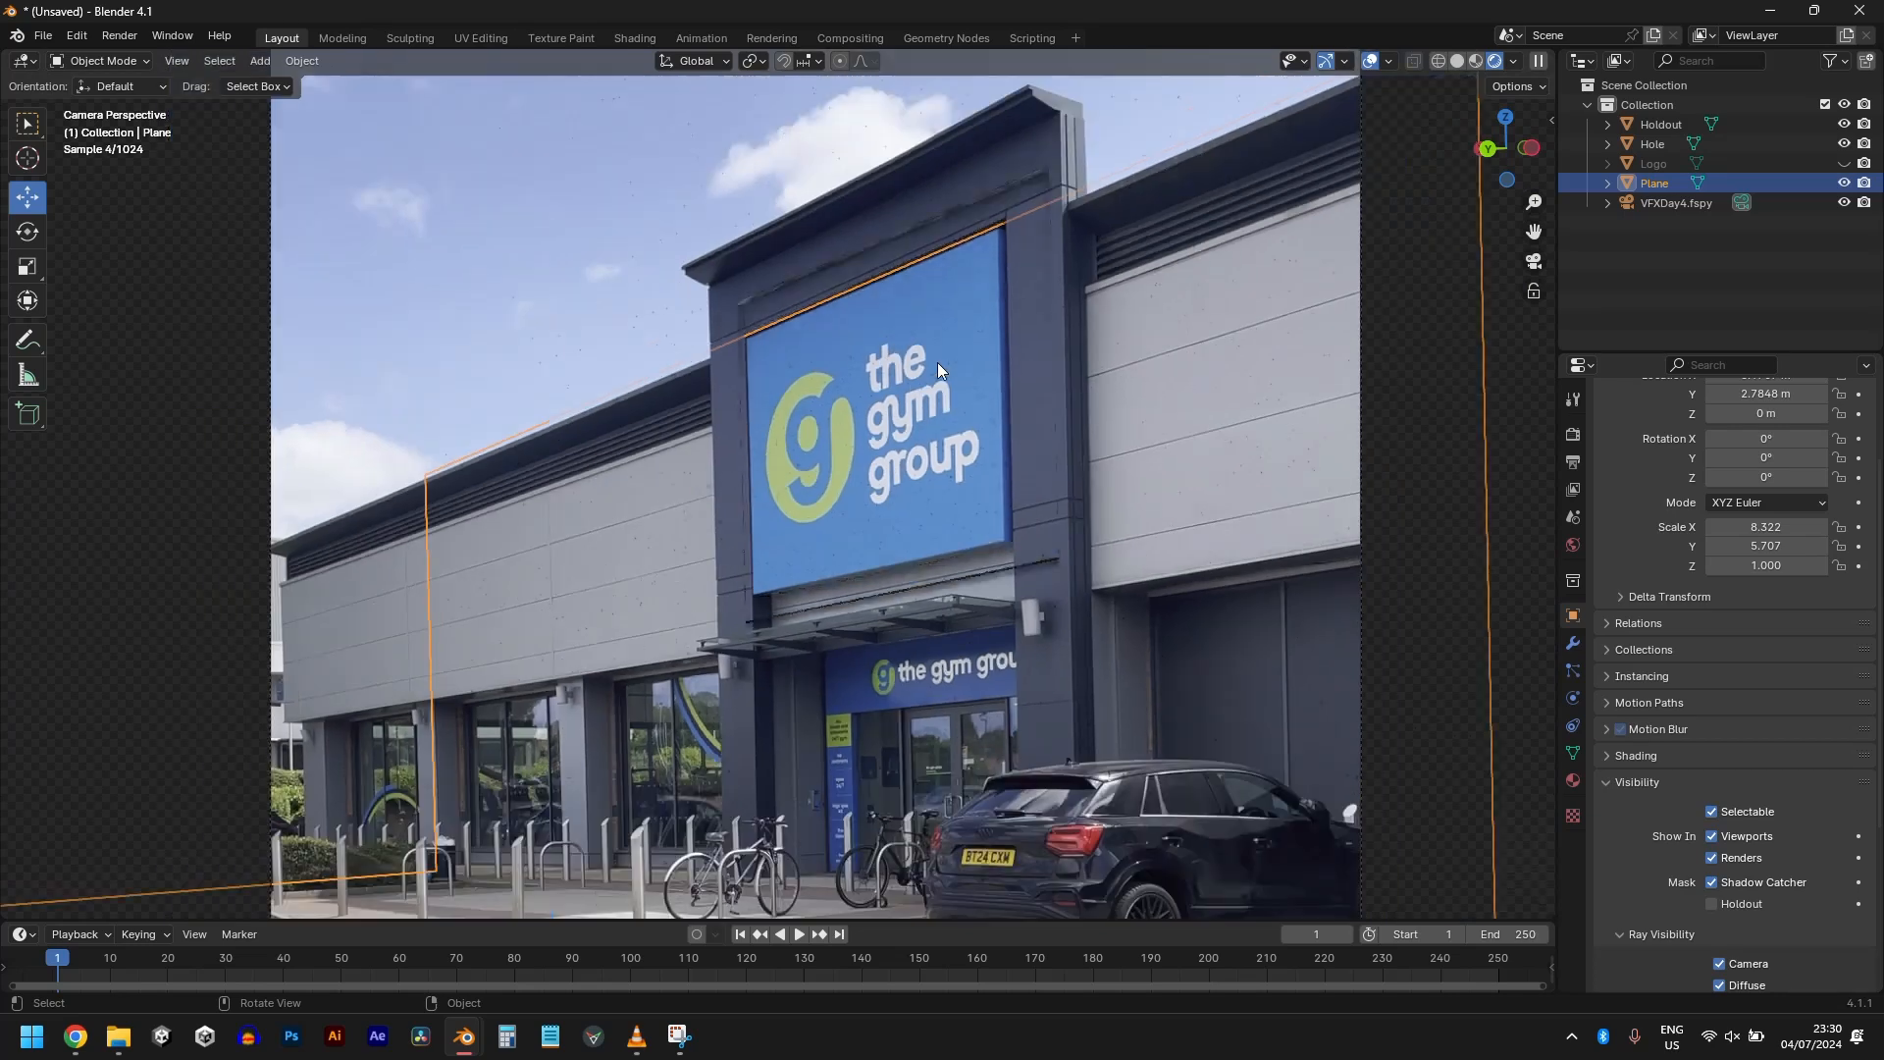
middle_drag(964, 363, 1018, 469)
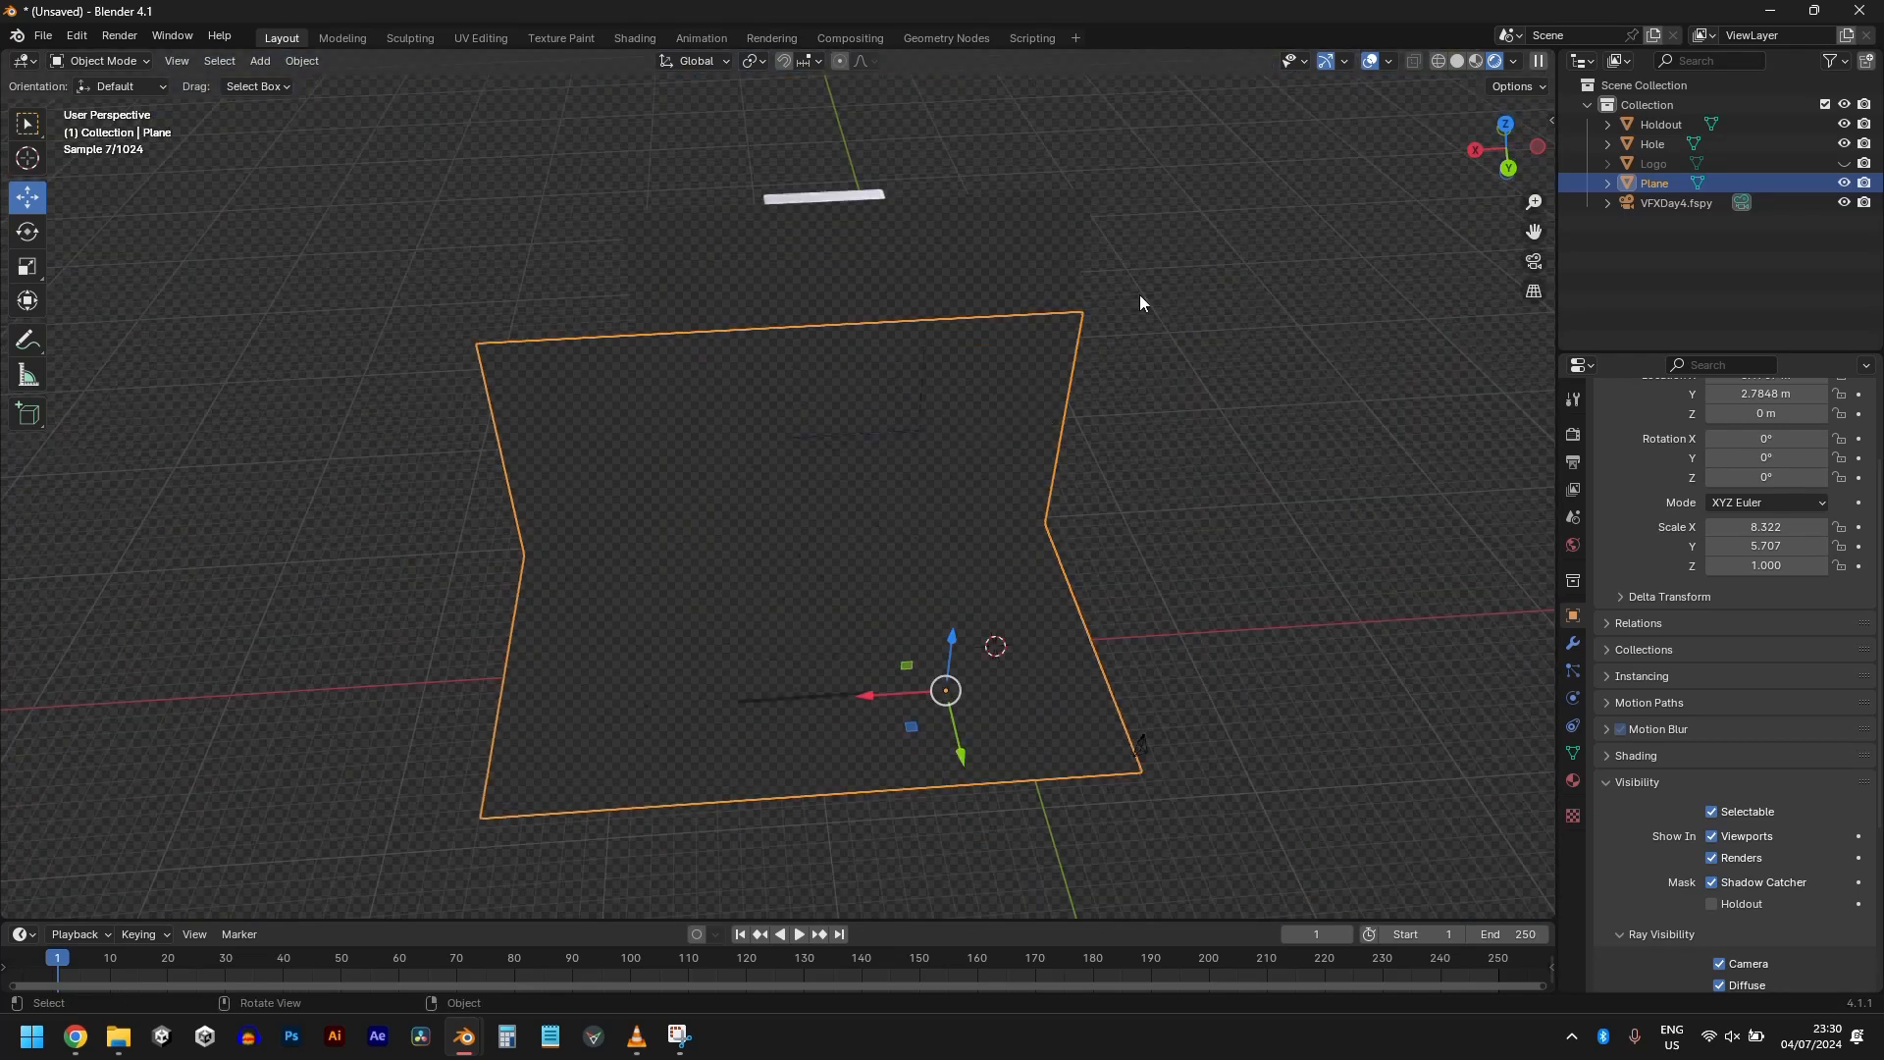
Step: Change the viewport to solid shading and add a cube mesh at the sign opening
click(1457, 62)
mouse_move(1037, 378)
middle_down()
mouse_move(864, 385)
mouse_move(1031, 326)
mouse_move(1070, 265)
mouse_move(963, 403)
mouse_move(976, 357)
mouse_move(978, 516)
mouse_move(882, 435)
mouse_move(893, 410)
middle_up()
click(868, 390)
scroll(882, 418, up, 2)
scroll(962, 402, up, 3)
scroll(881, 436, up, 1)
key(shift+a)
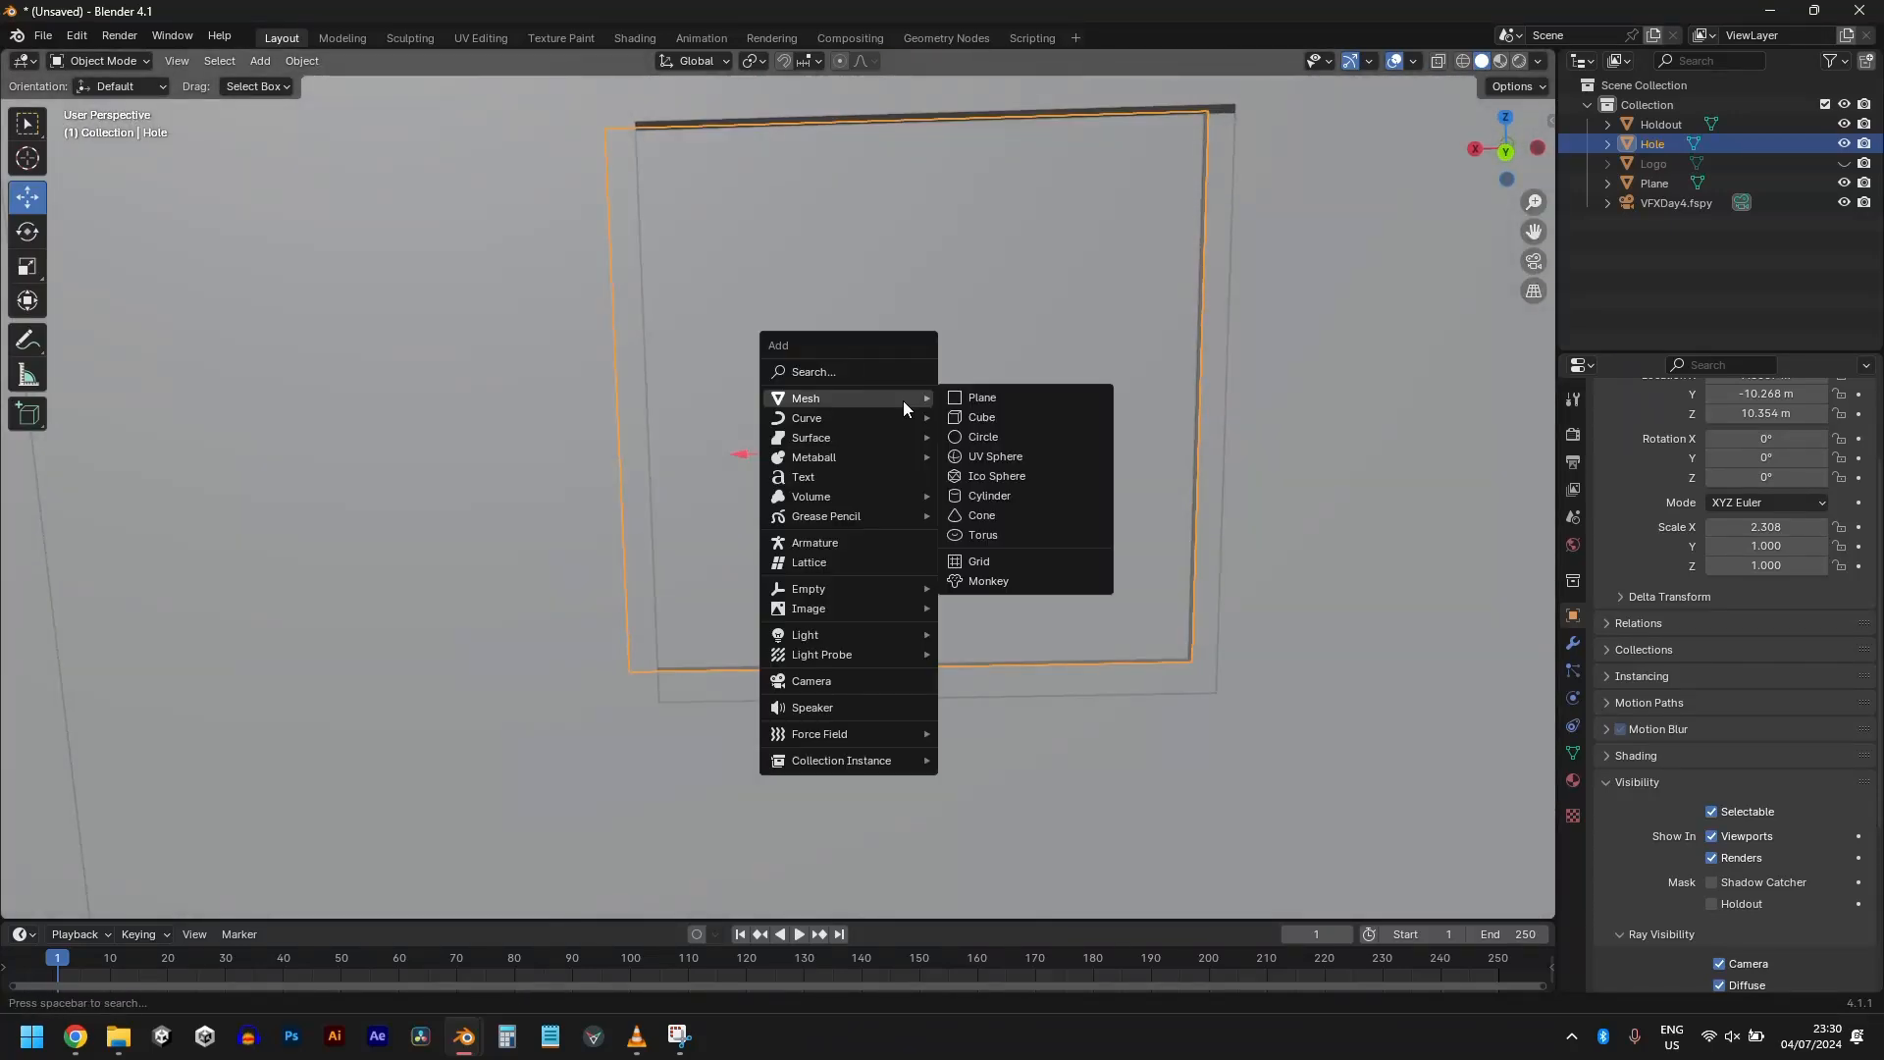
click(981, 398)
Step: Scale the cube uniformly to about 3.5 in the front view so it nearly fills the sign opening
key(KP_1)
key(KP_3)
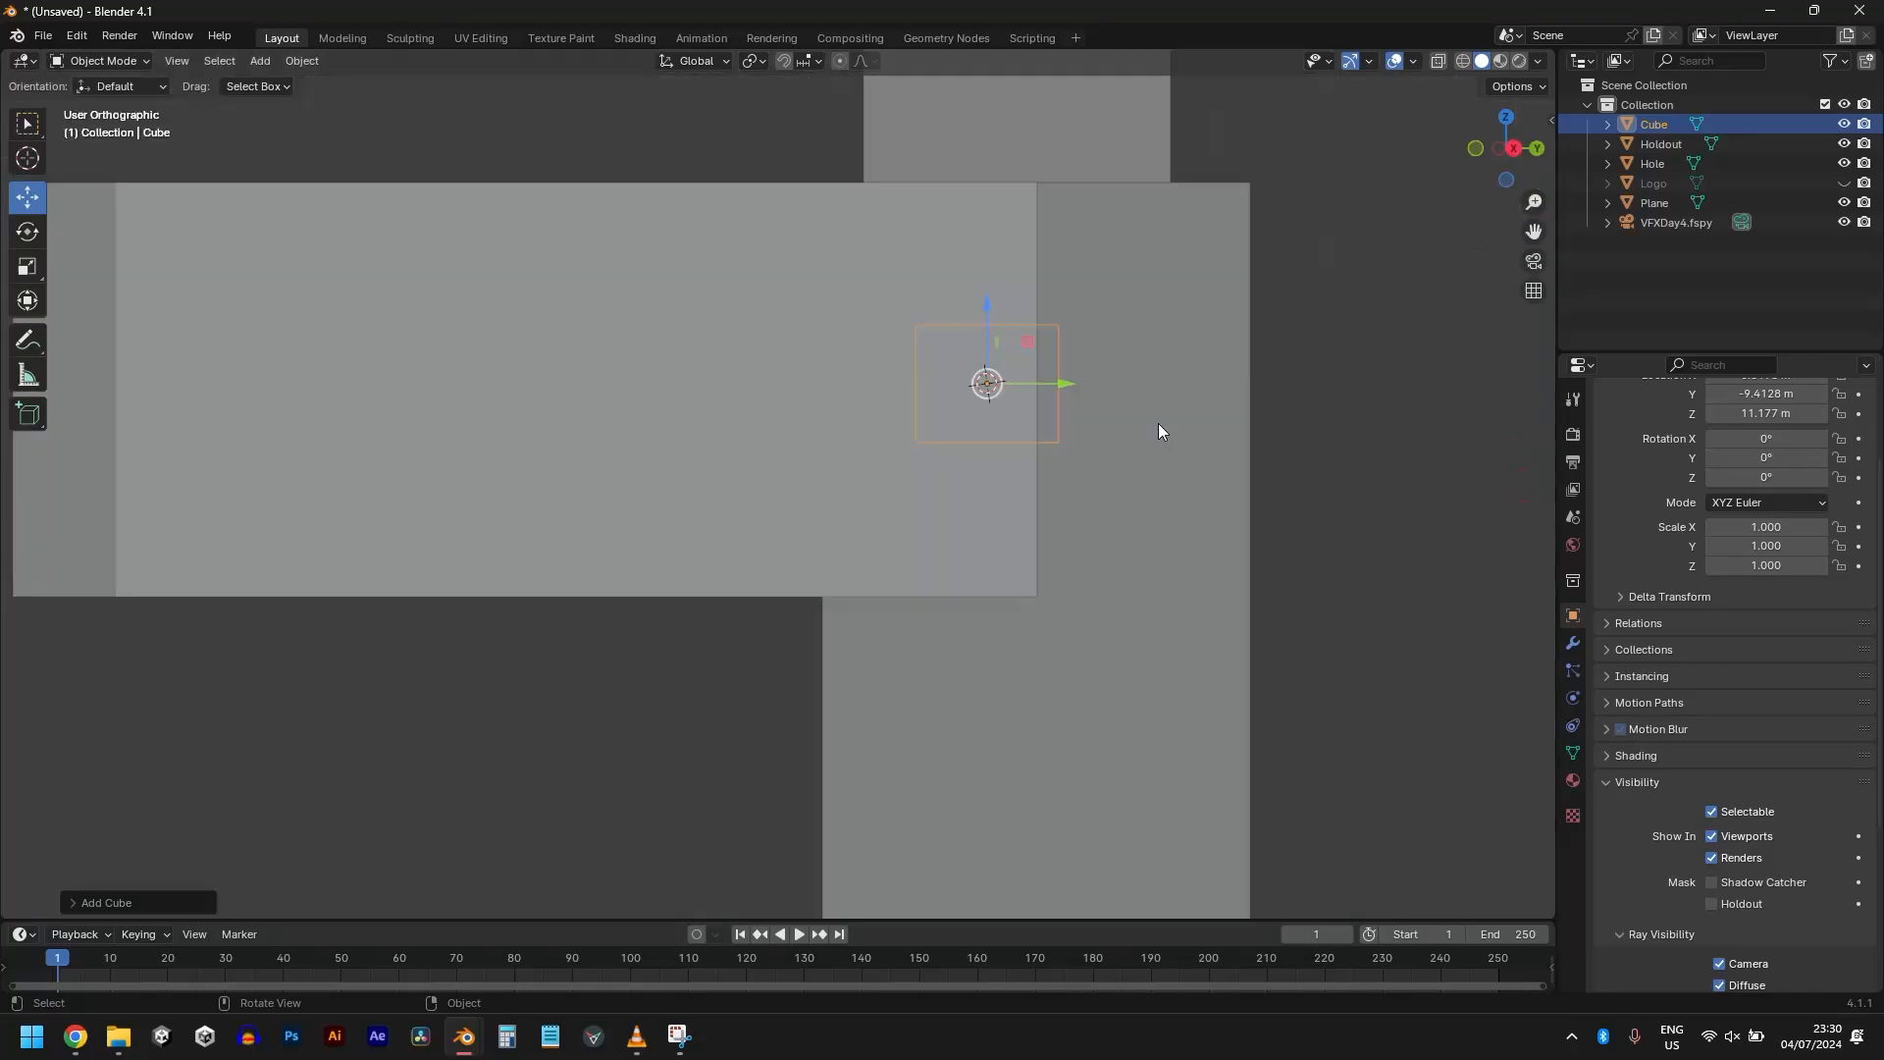
key(KP_1)
key(s)
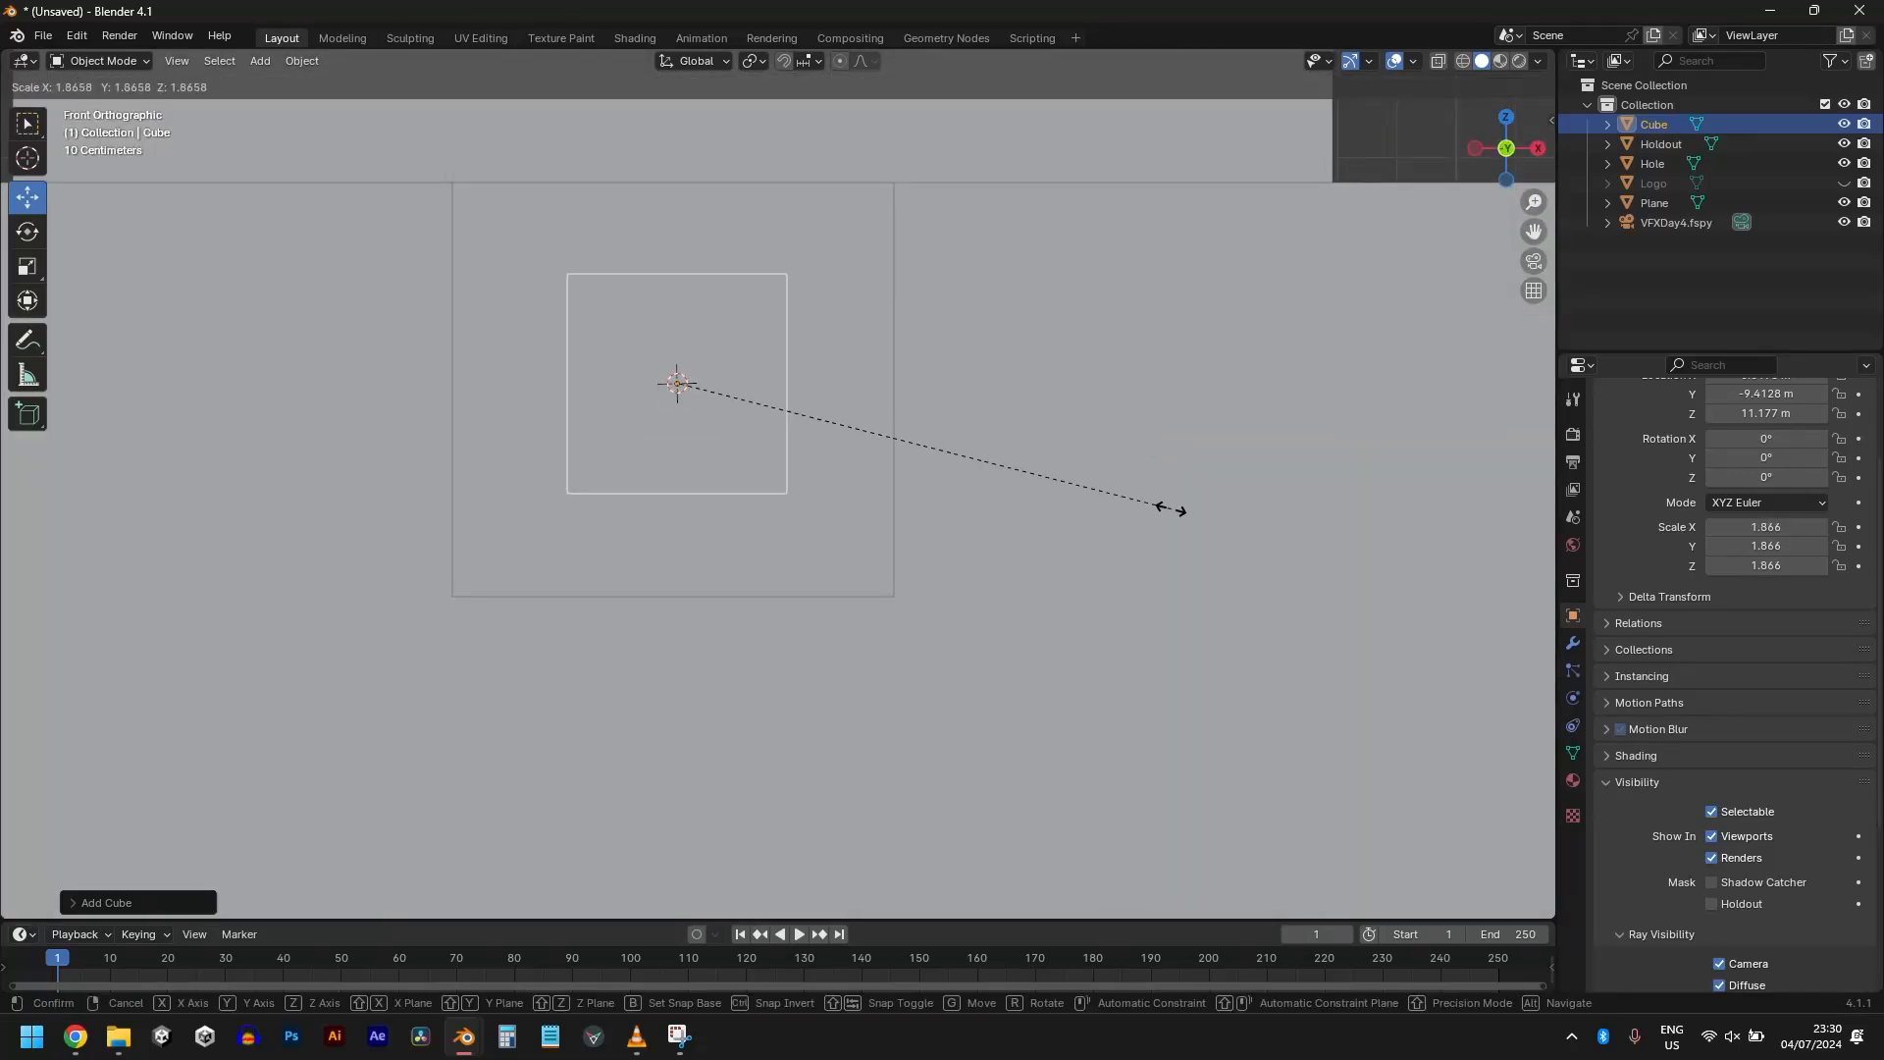
click(33, 673)
Step: Widen the cube along X to a scale of about 3.70 toward the sign opening's side edges
scroll(43, 550, up, 2)
shift+middle_drag(418, 451, 580, 681)
key(s)
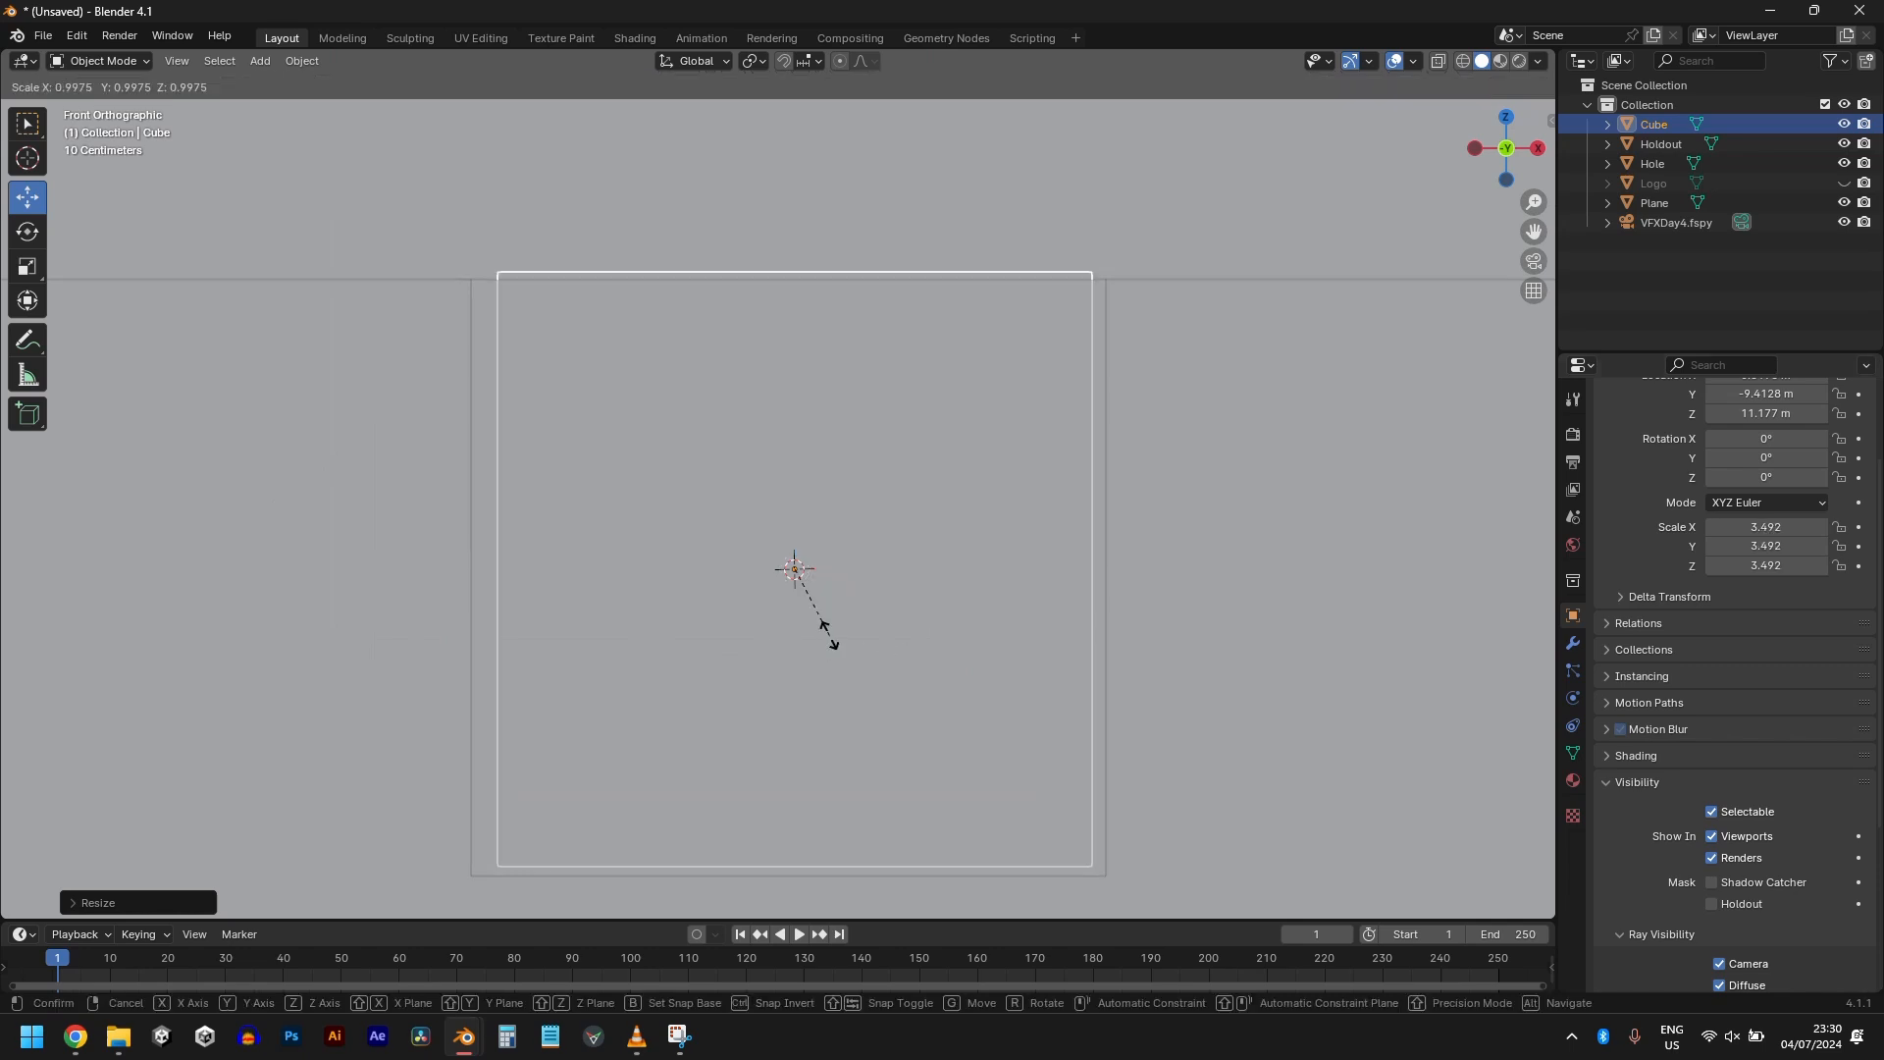
key(x)
click(875, 644)
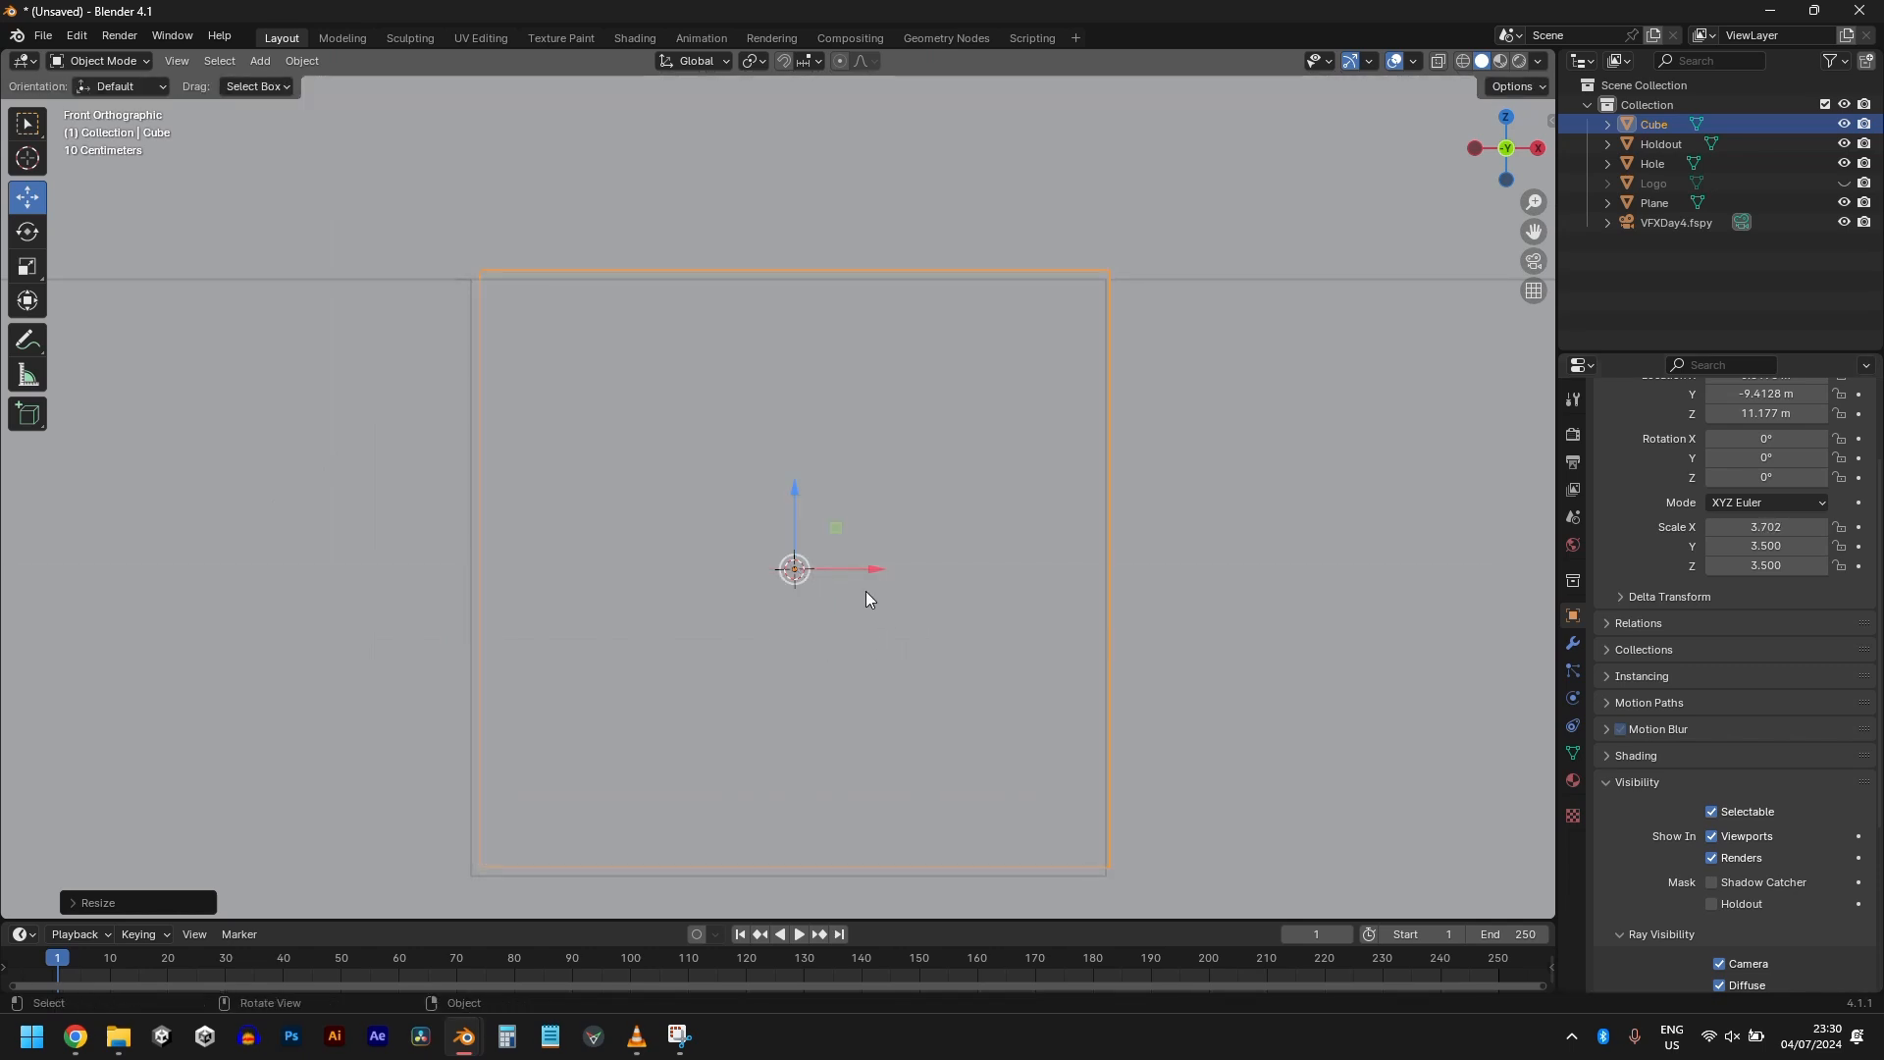
Step: Align the cube with the opening by nudging it along X, scaling X to about 3.713 and lowering it to Z 11.085 m
drag(873, 567, 864, 570)
key(s)
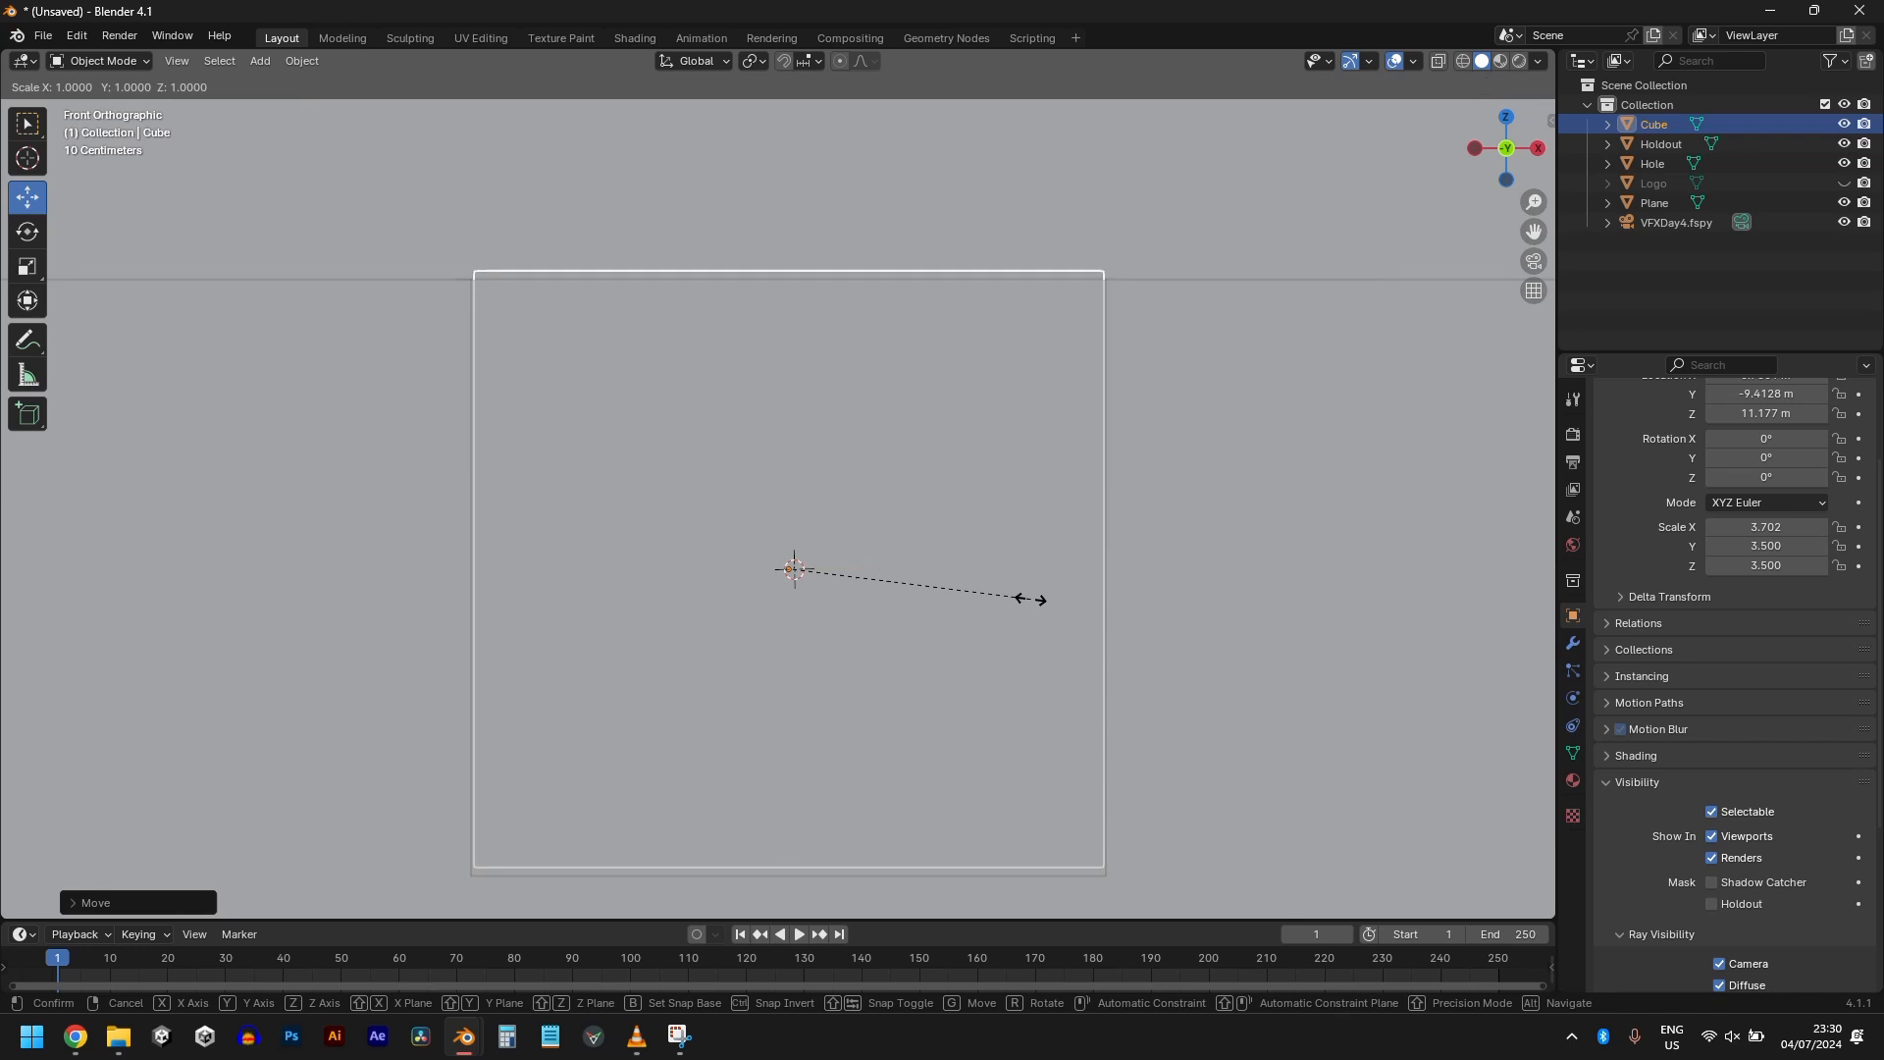
key(x)
click(1037, 598)
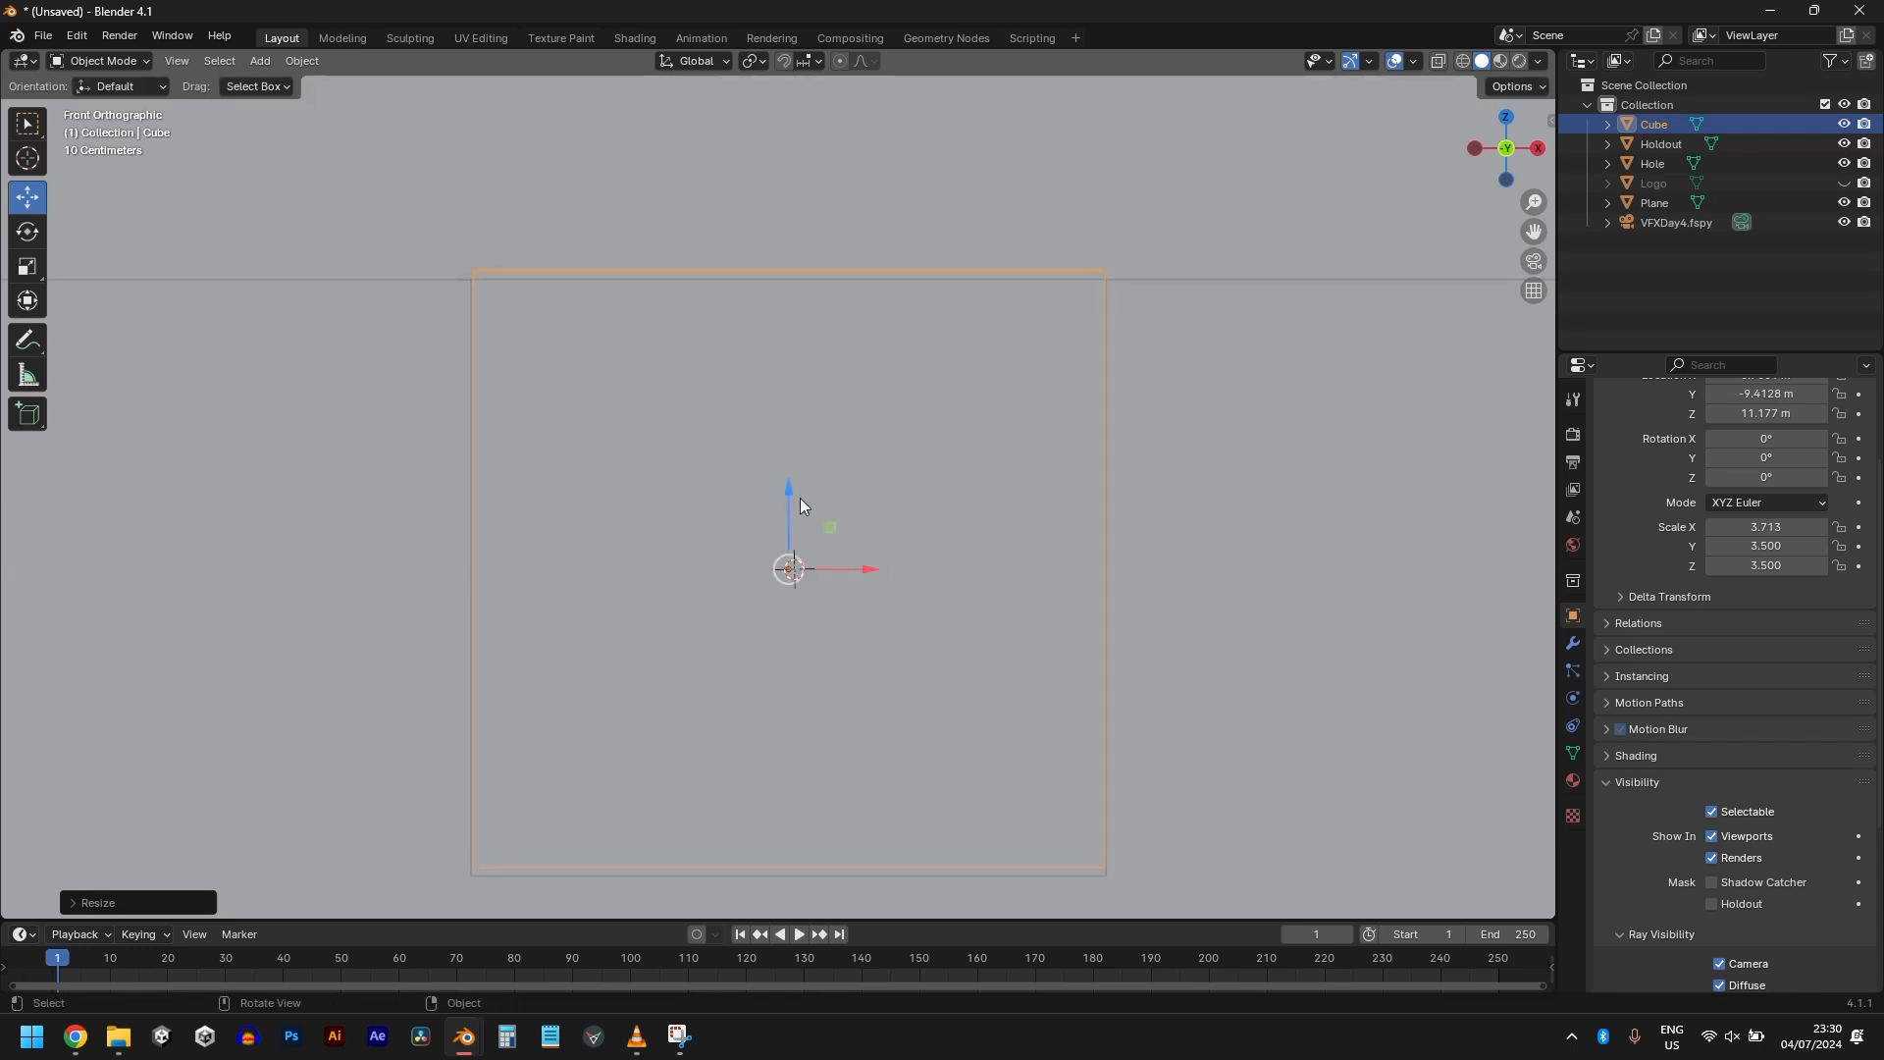
drag(801, 499, 801, 509)
Step: Add a Boolean modifier set to Difference on the Plane object, with the Cube as the cutting object
scroll(813, 546, down, 2)
middle_drag(813, 545, 959, 475)
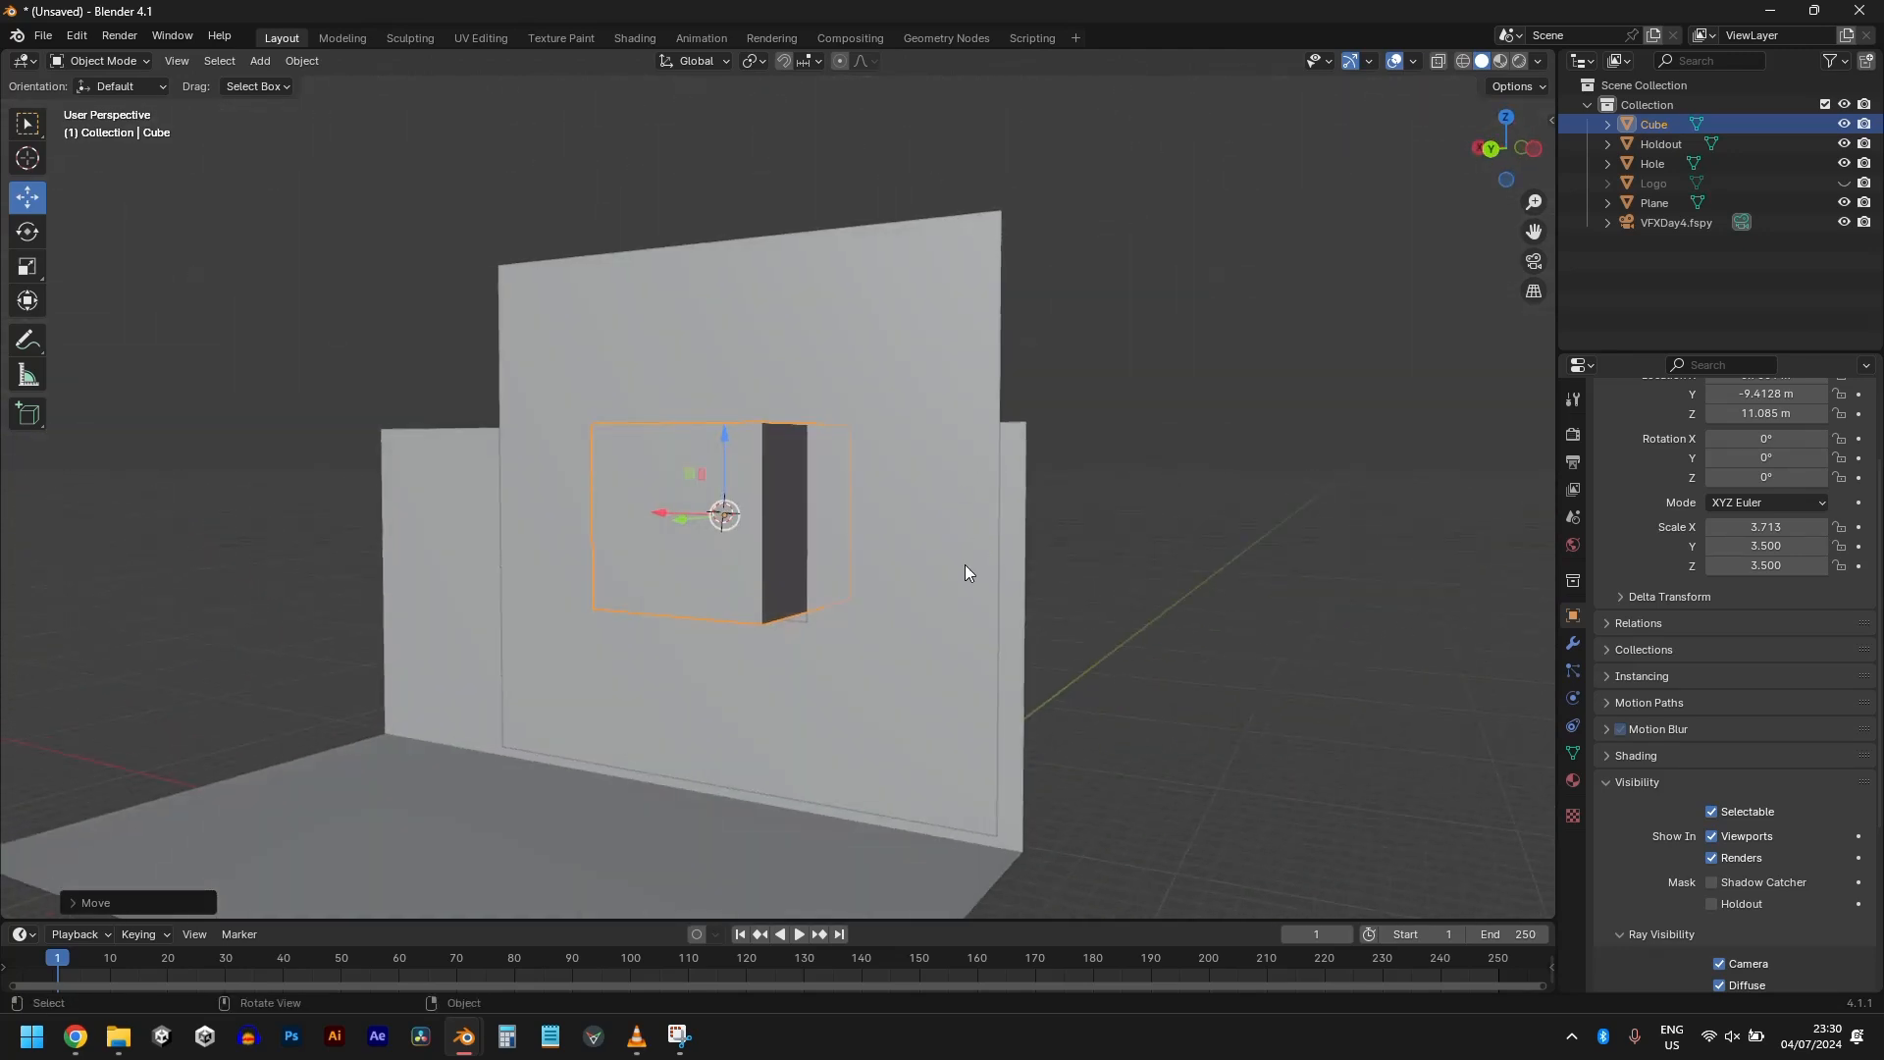
middle_drag(966, 572, 999, 592)
click(495, 618)
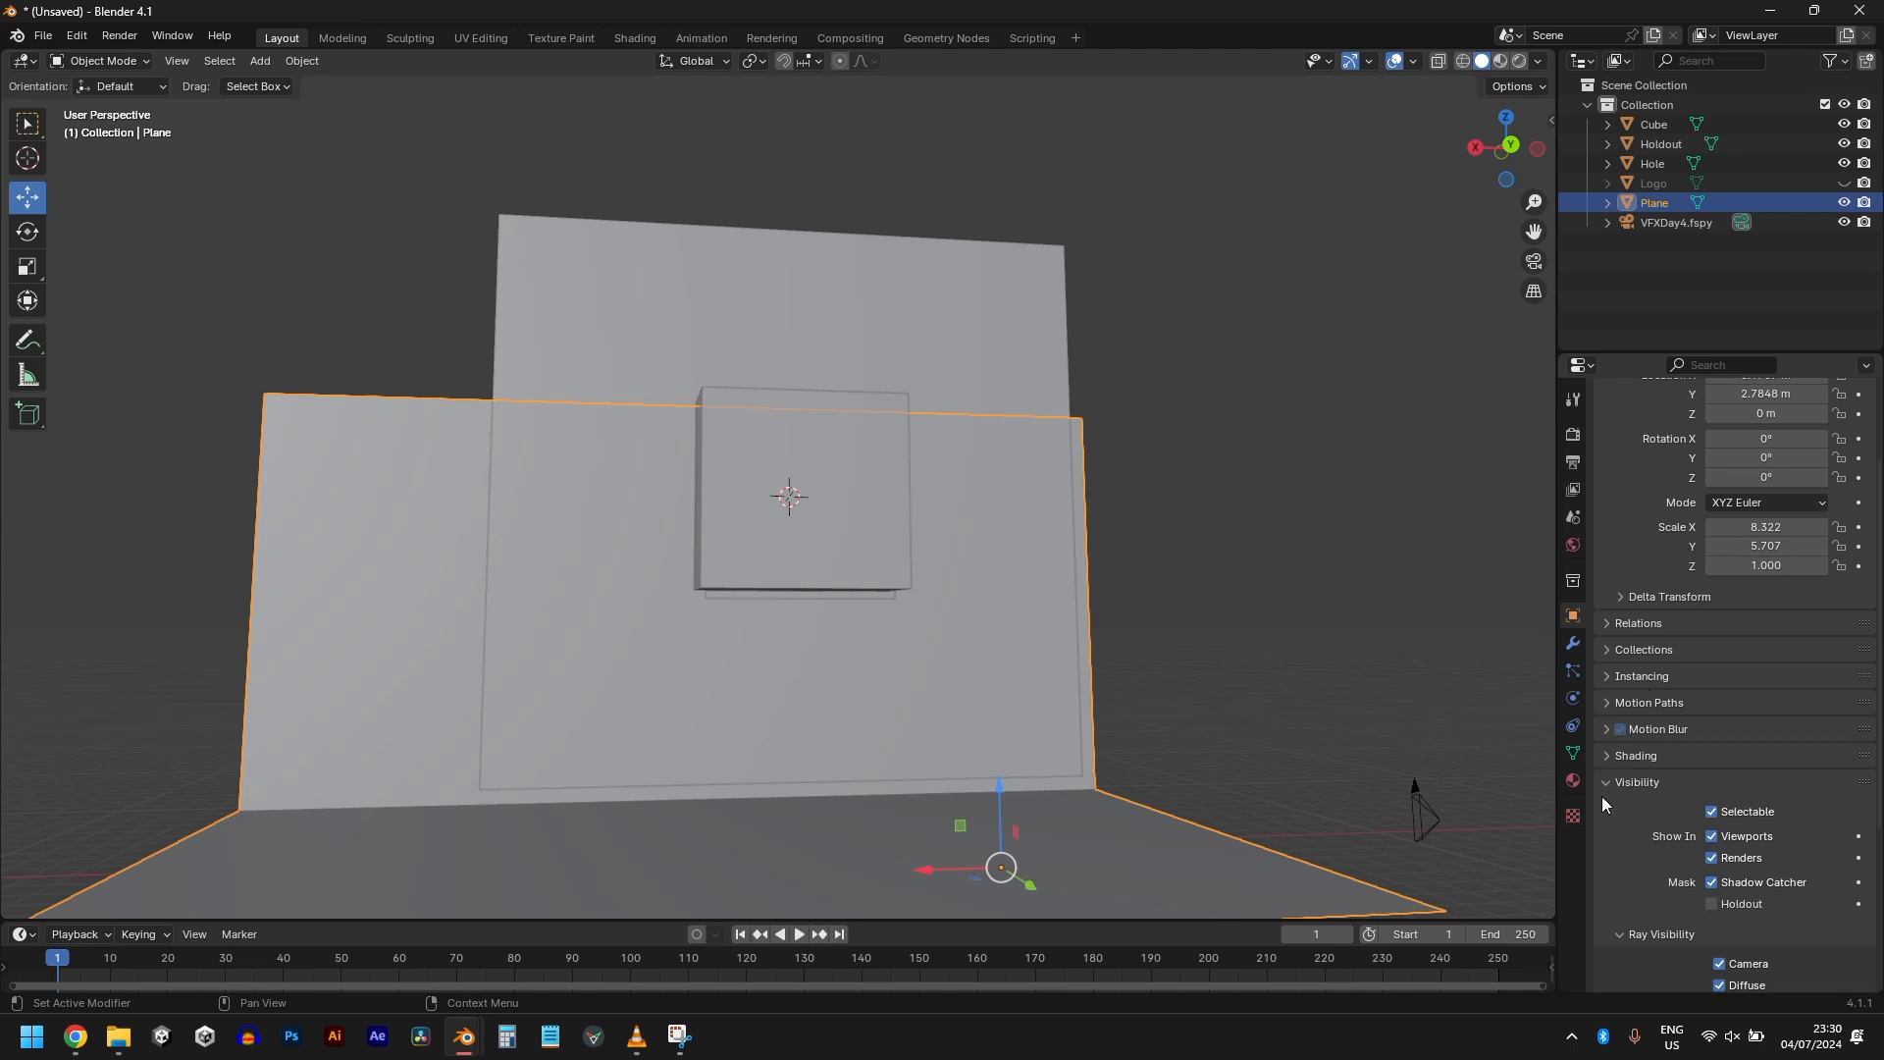
click(1573, 643)
click(1719, 422)
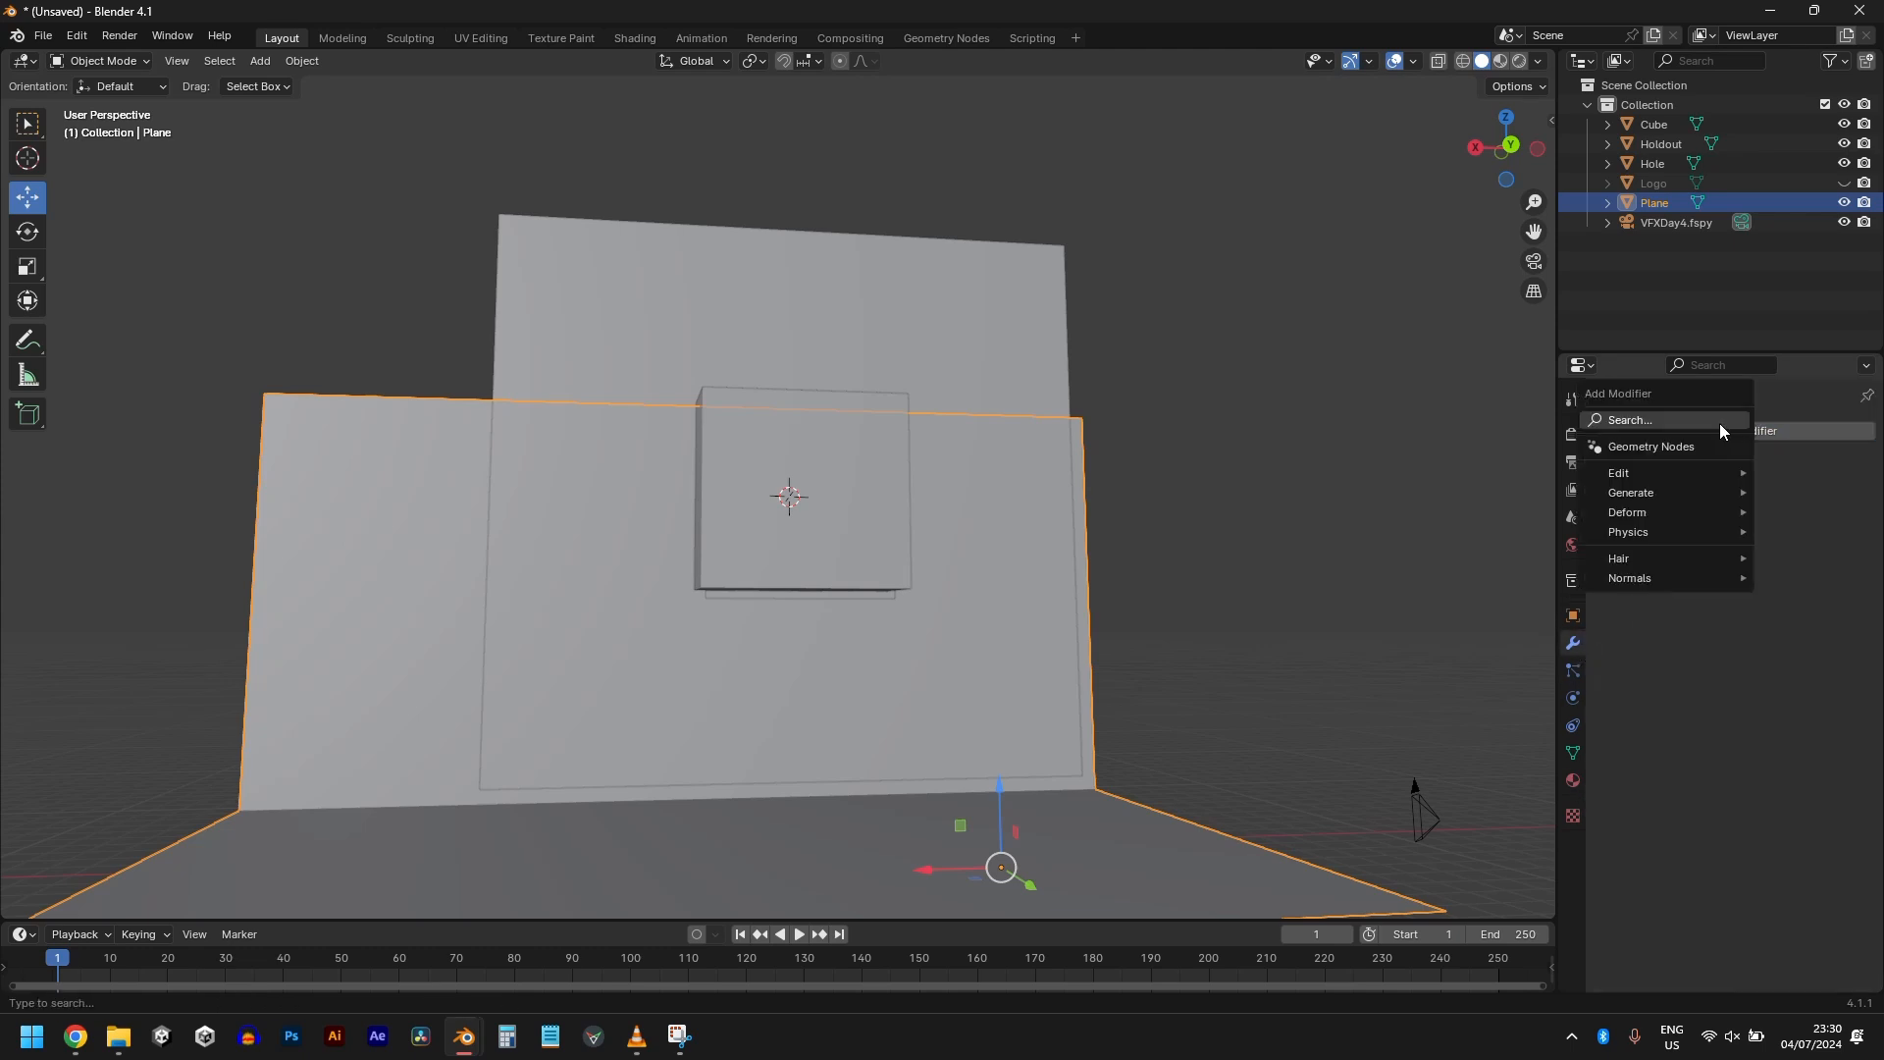
mouse_move(1704, 490)
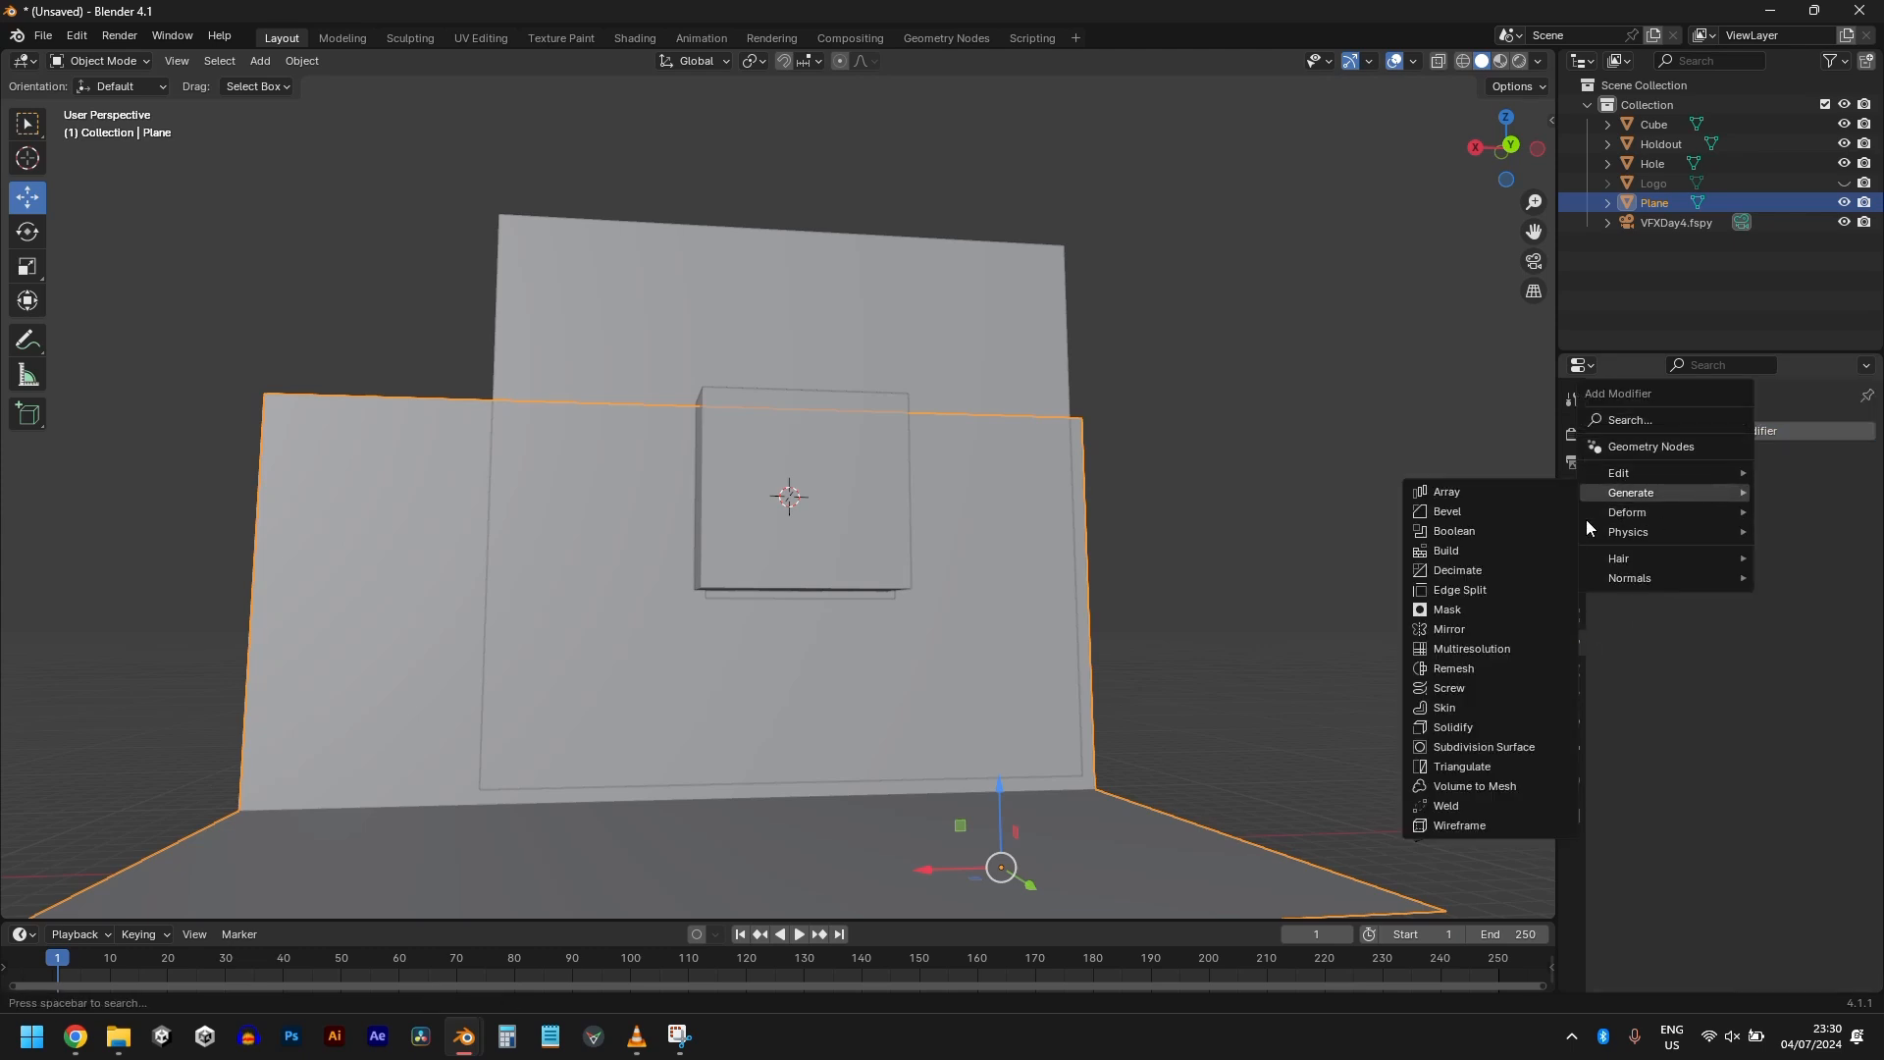
click(1486, 541)
middle_drag(1484, 538, 1128, 569)
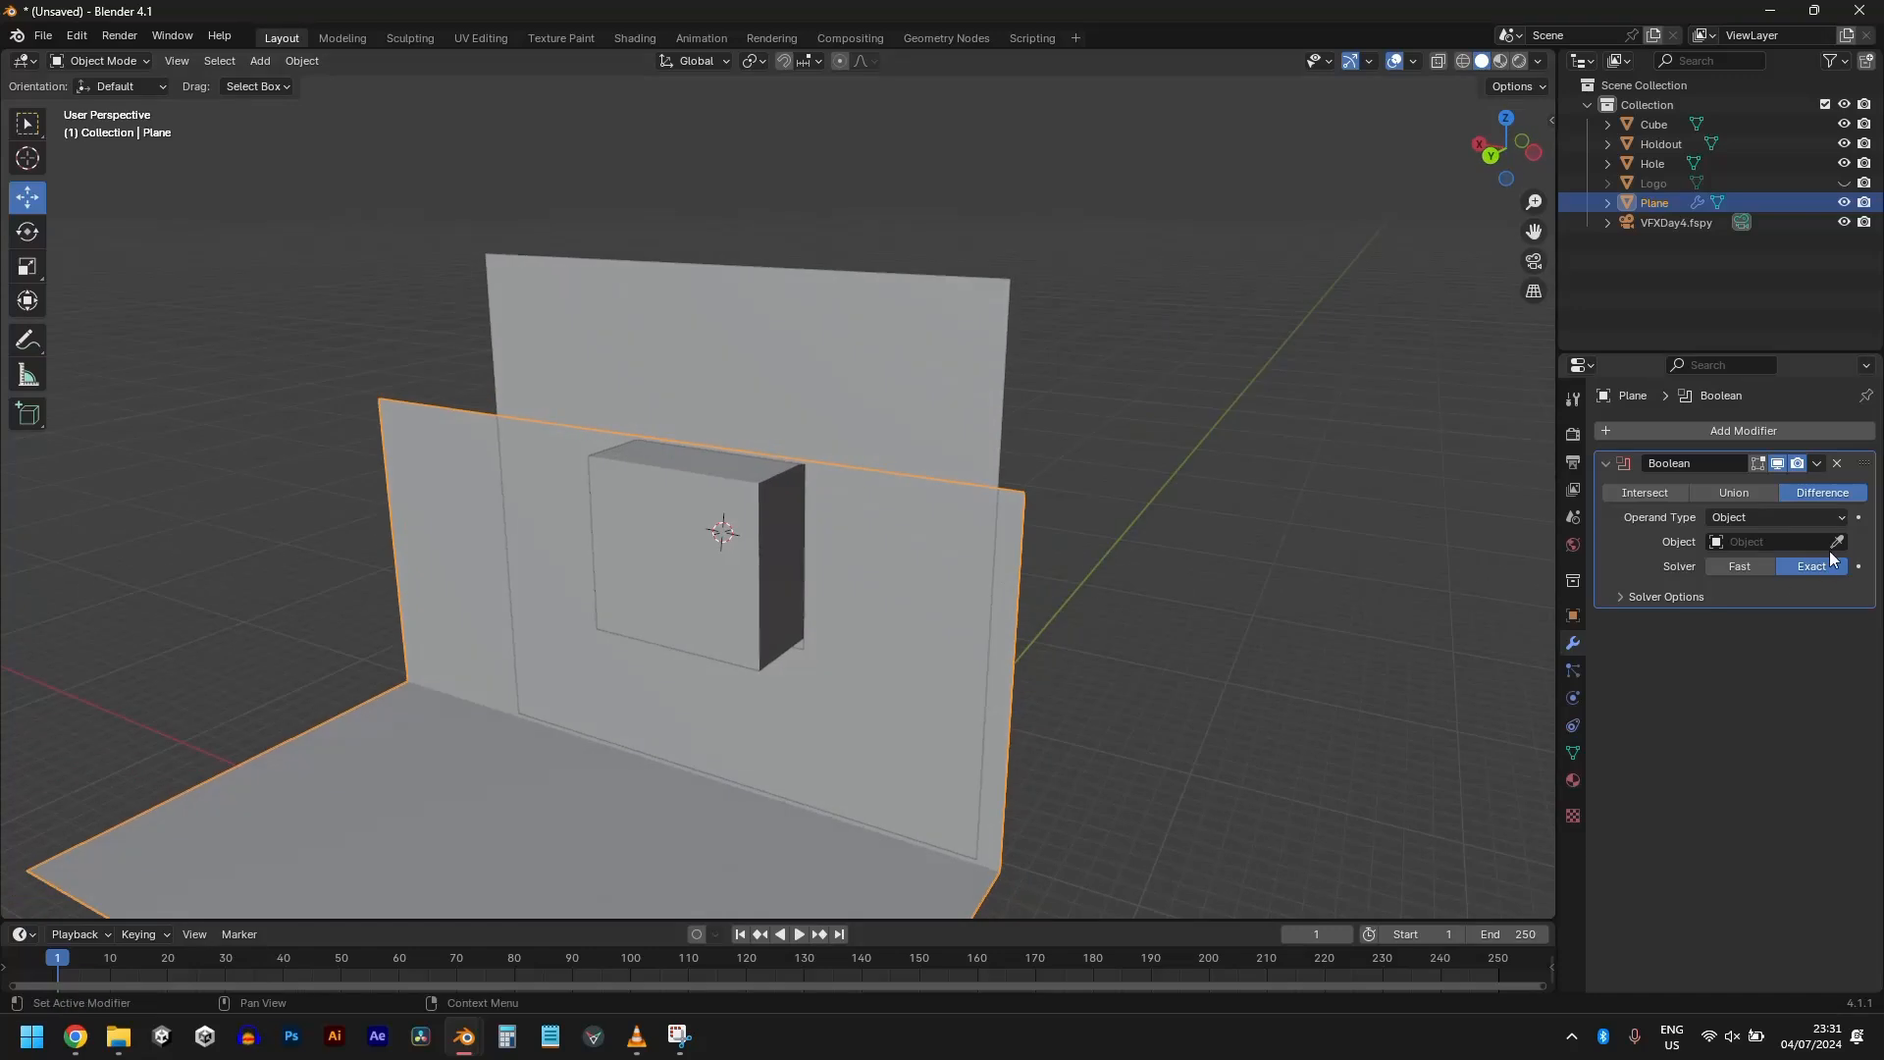
click(1838, 542)
click(636, 525)
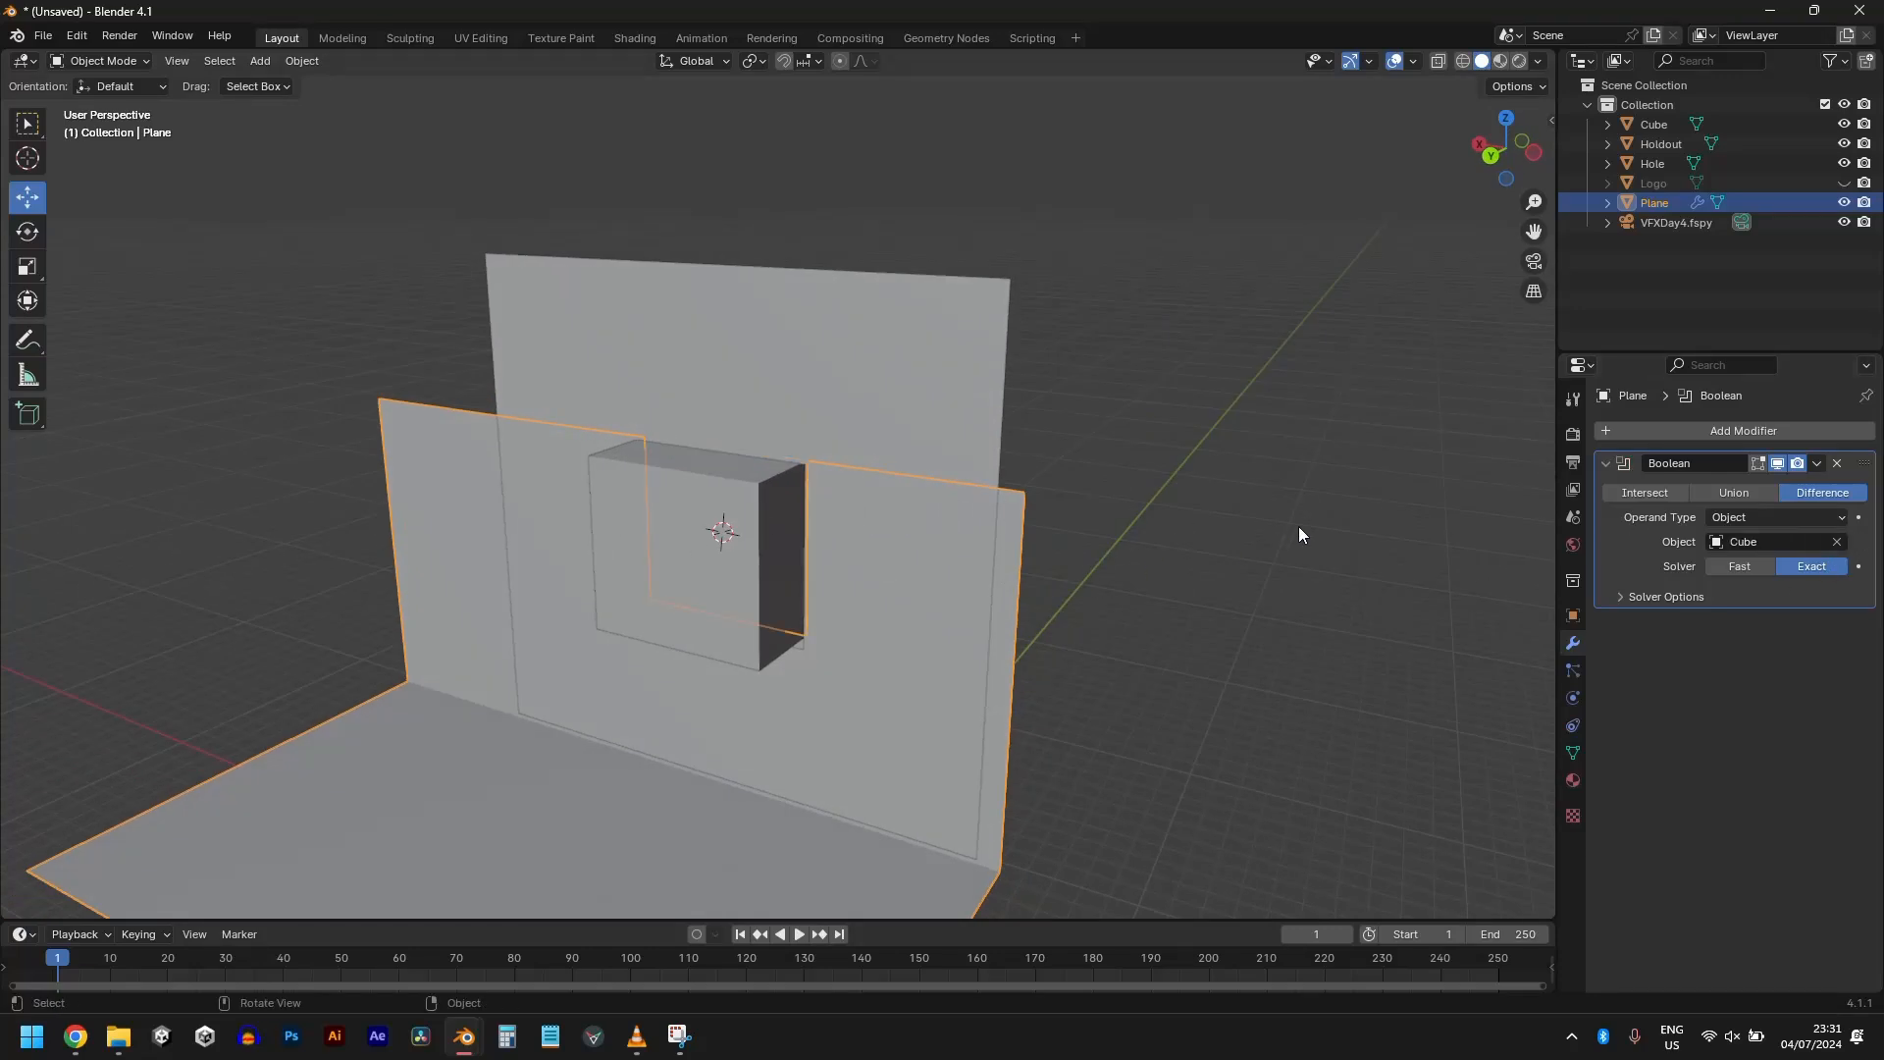
Step: Hide the Cube from the viewport and renders, and show the Logo object again
click(726, 512)
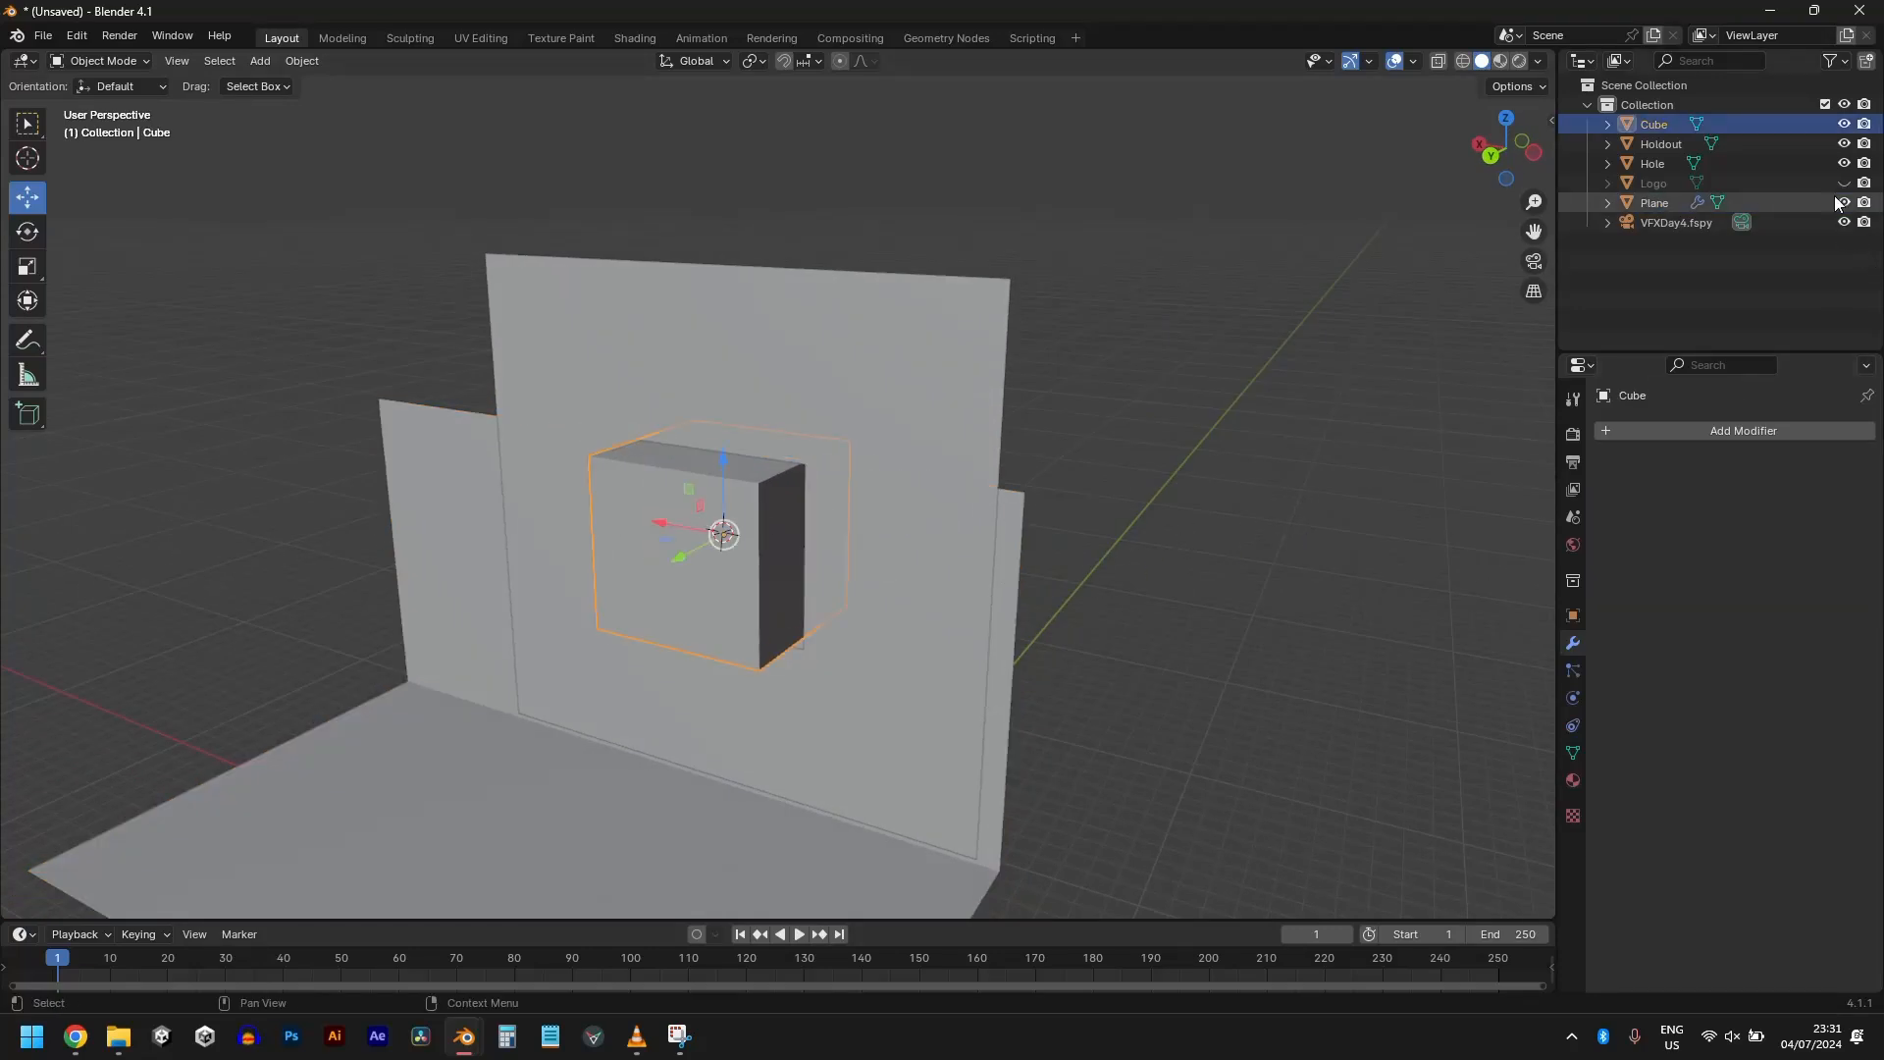
click(1845, 124)
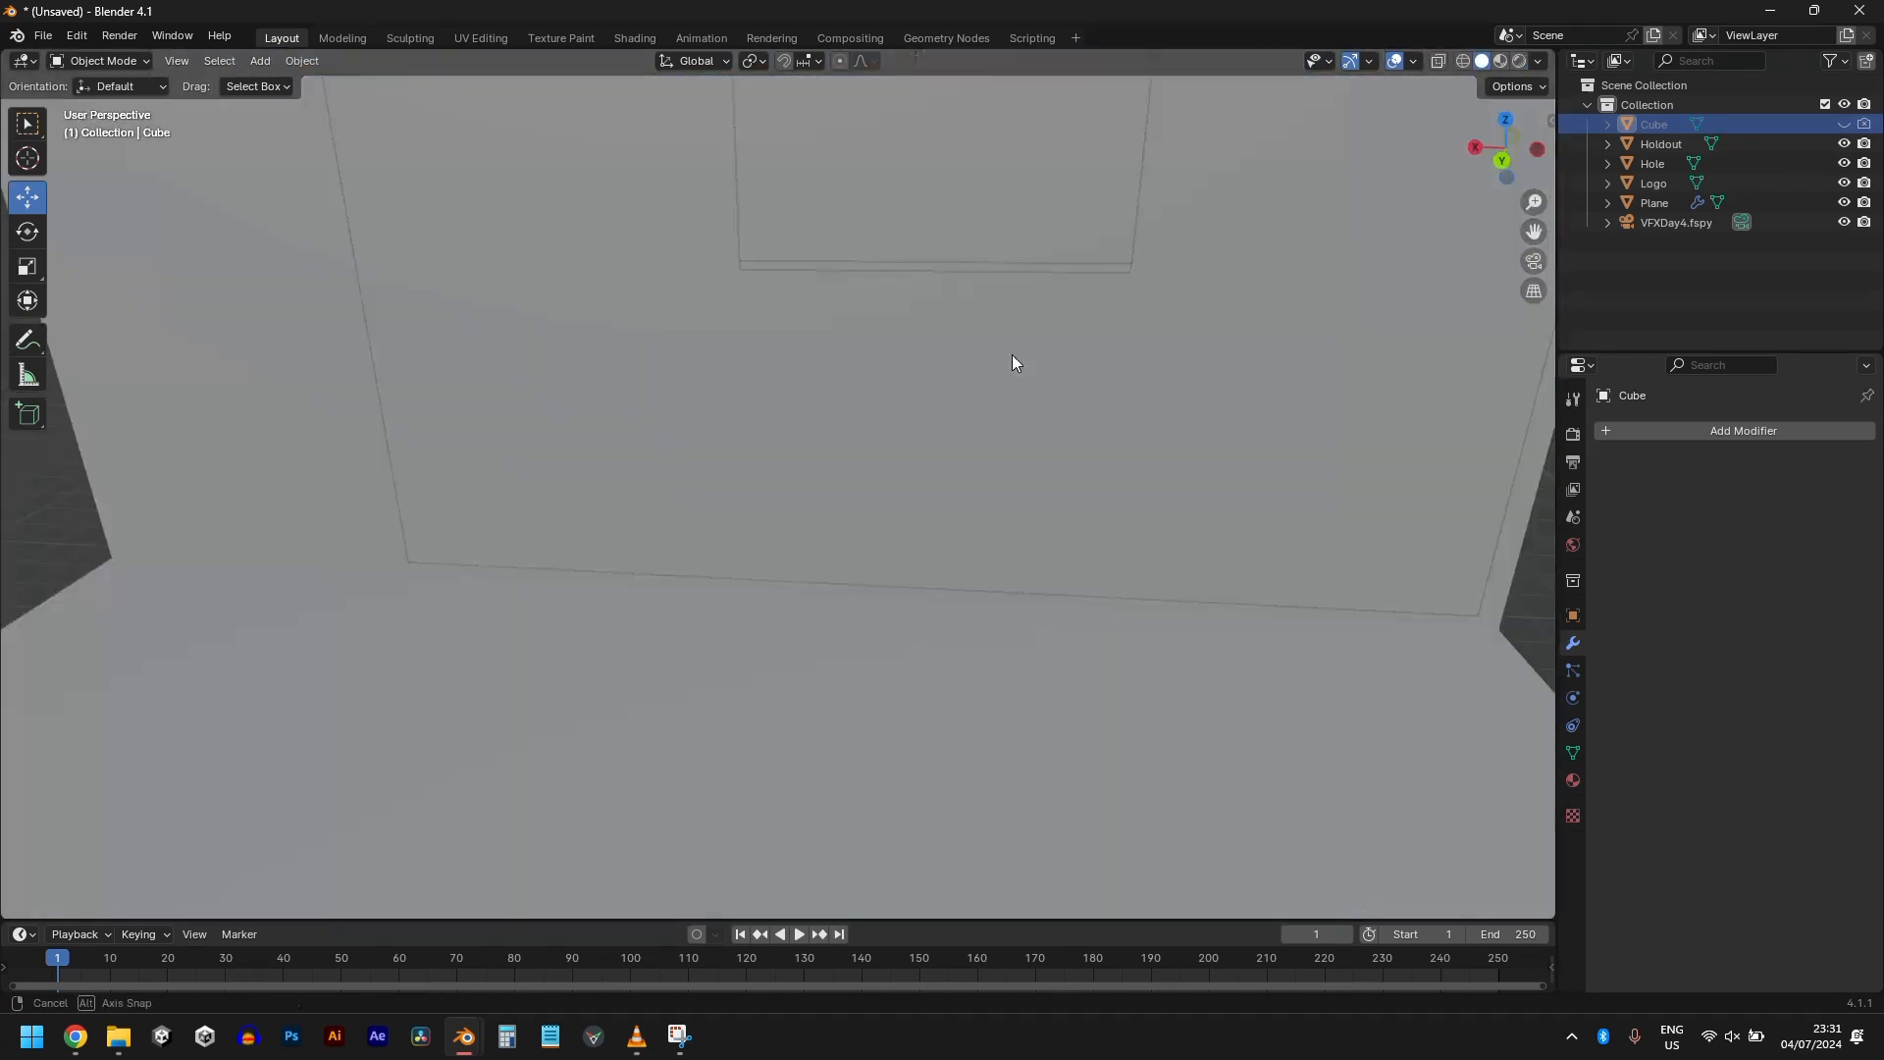
Step: Place the 3D cursor on the top edge of the sign, near its middle
mouse_move(1011, 356)
middle_down()
mouse_move(897, 535)
mouse_move(915, 430)
middle_up()
scroll(899, 512, up, 2)
scroll(899, 512, up, 2)
shift+middle_drag(1042, 319, 865, 587)
shift+right_click(921, 394)
Step: Select the Logo object and set its origin to the 3D cursor on its top edge
scroll(1020, 510, down, 5)
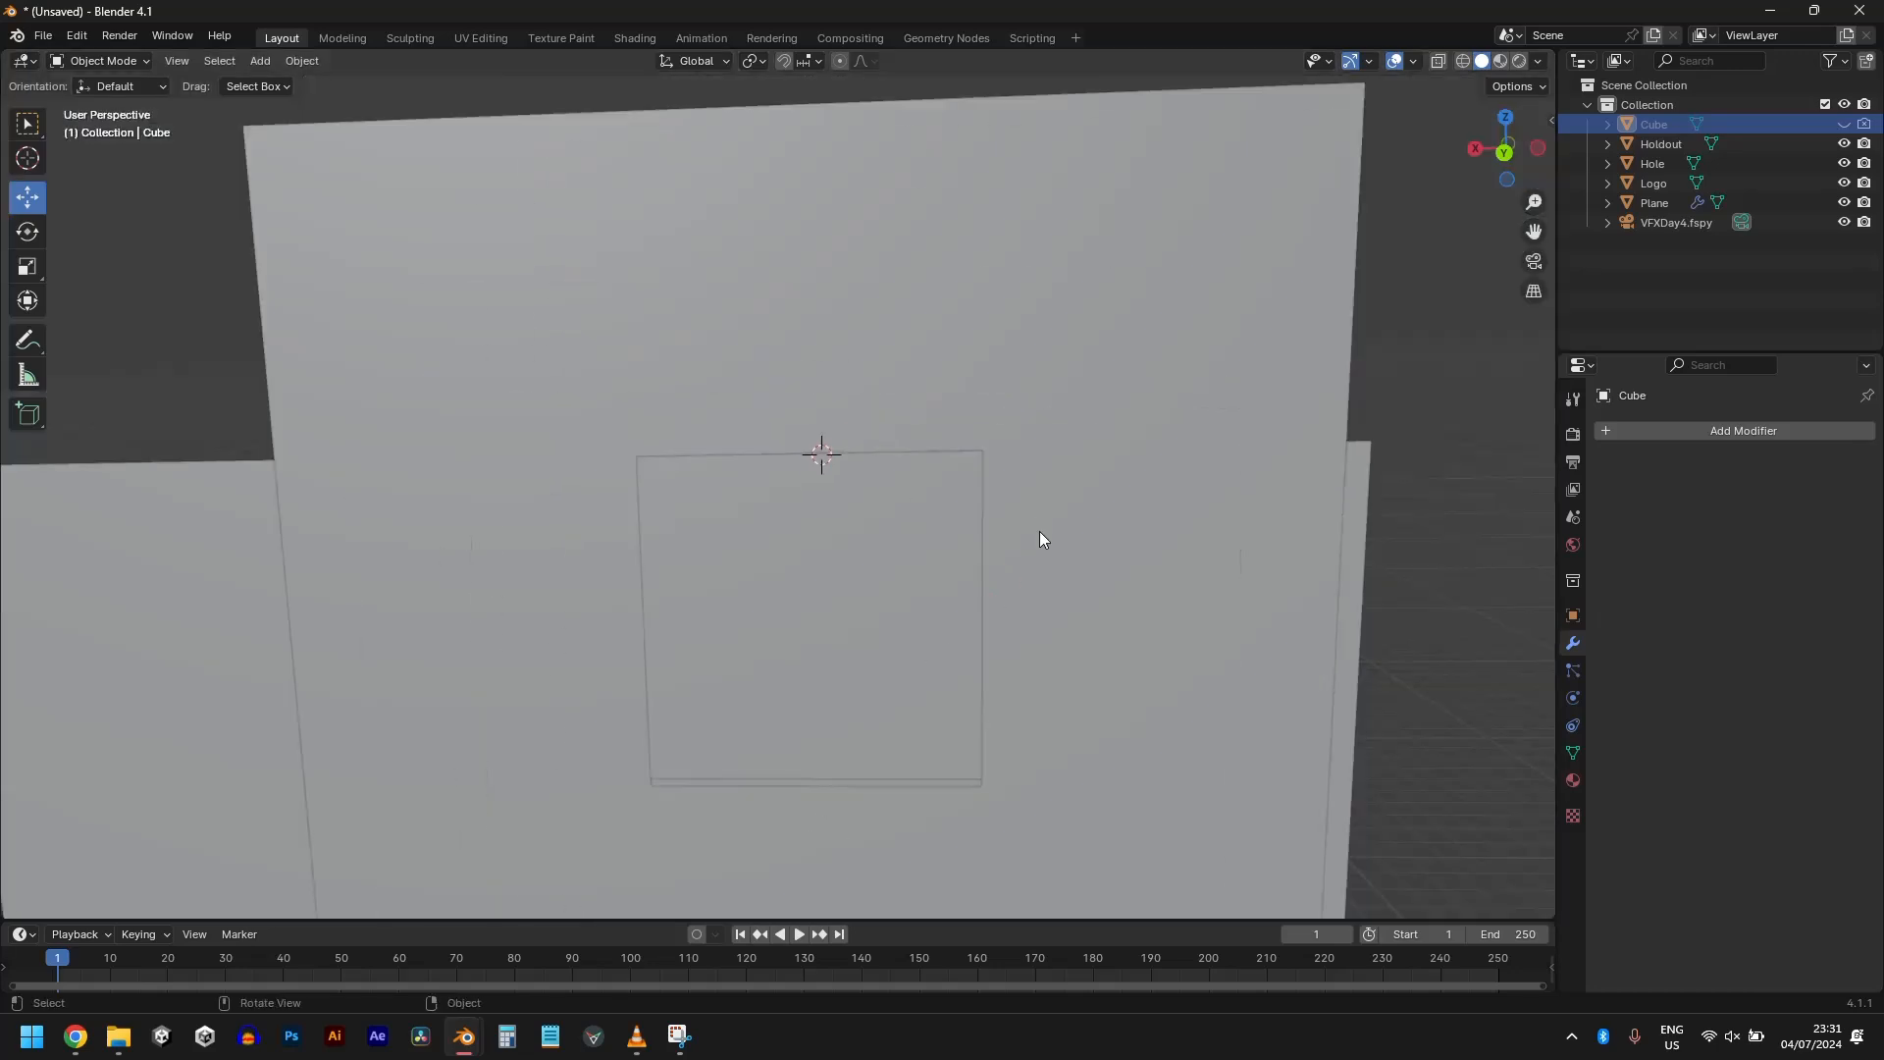
middle_drag(954, 539, 838, 550)
middle_drag(642, 500, 748, 603)
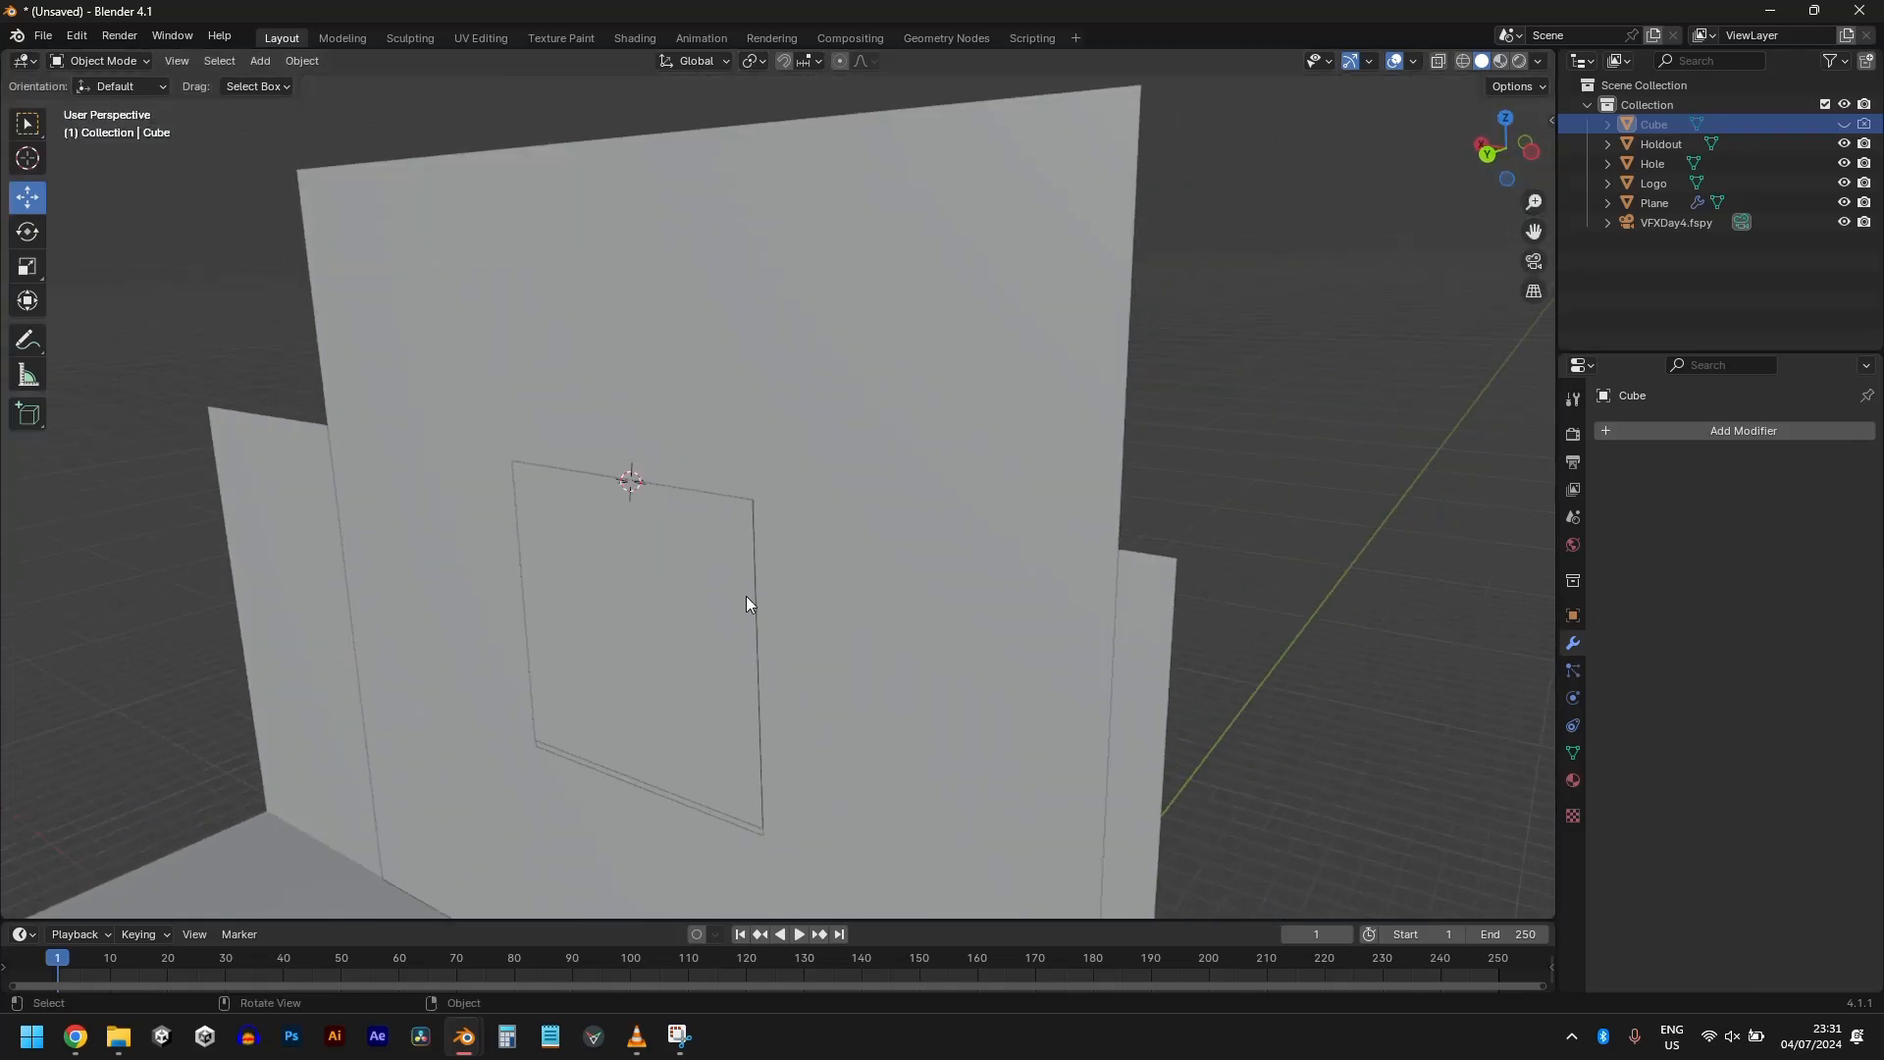
click(654, 606)
click(302, 60)
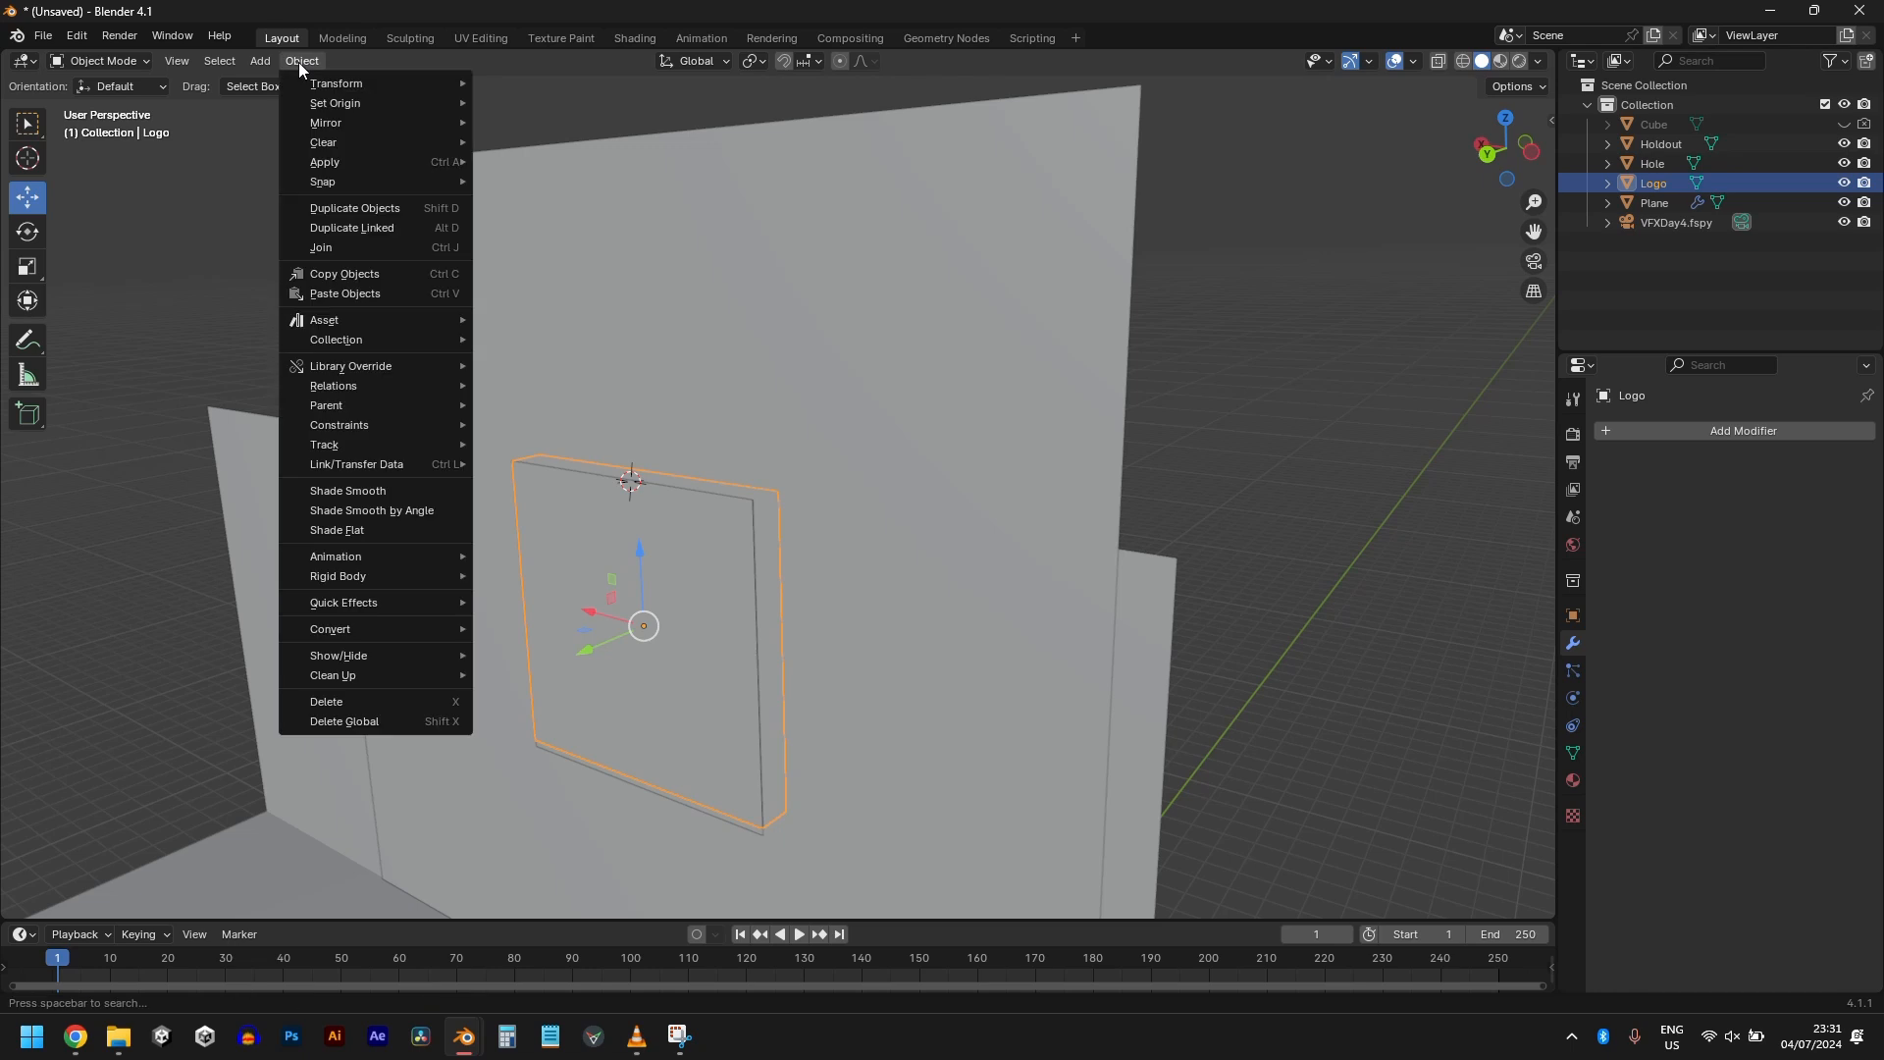
mouse_move(338, 103)
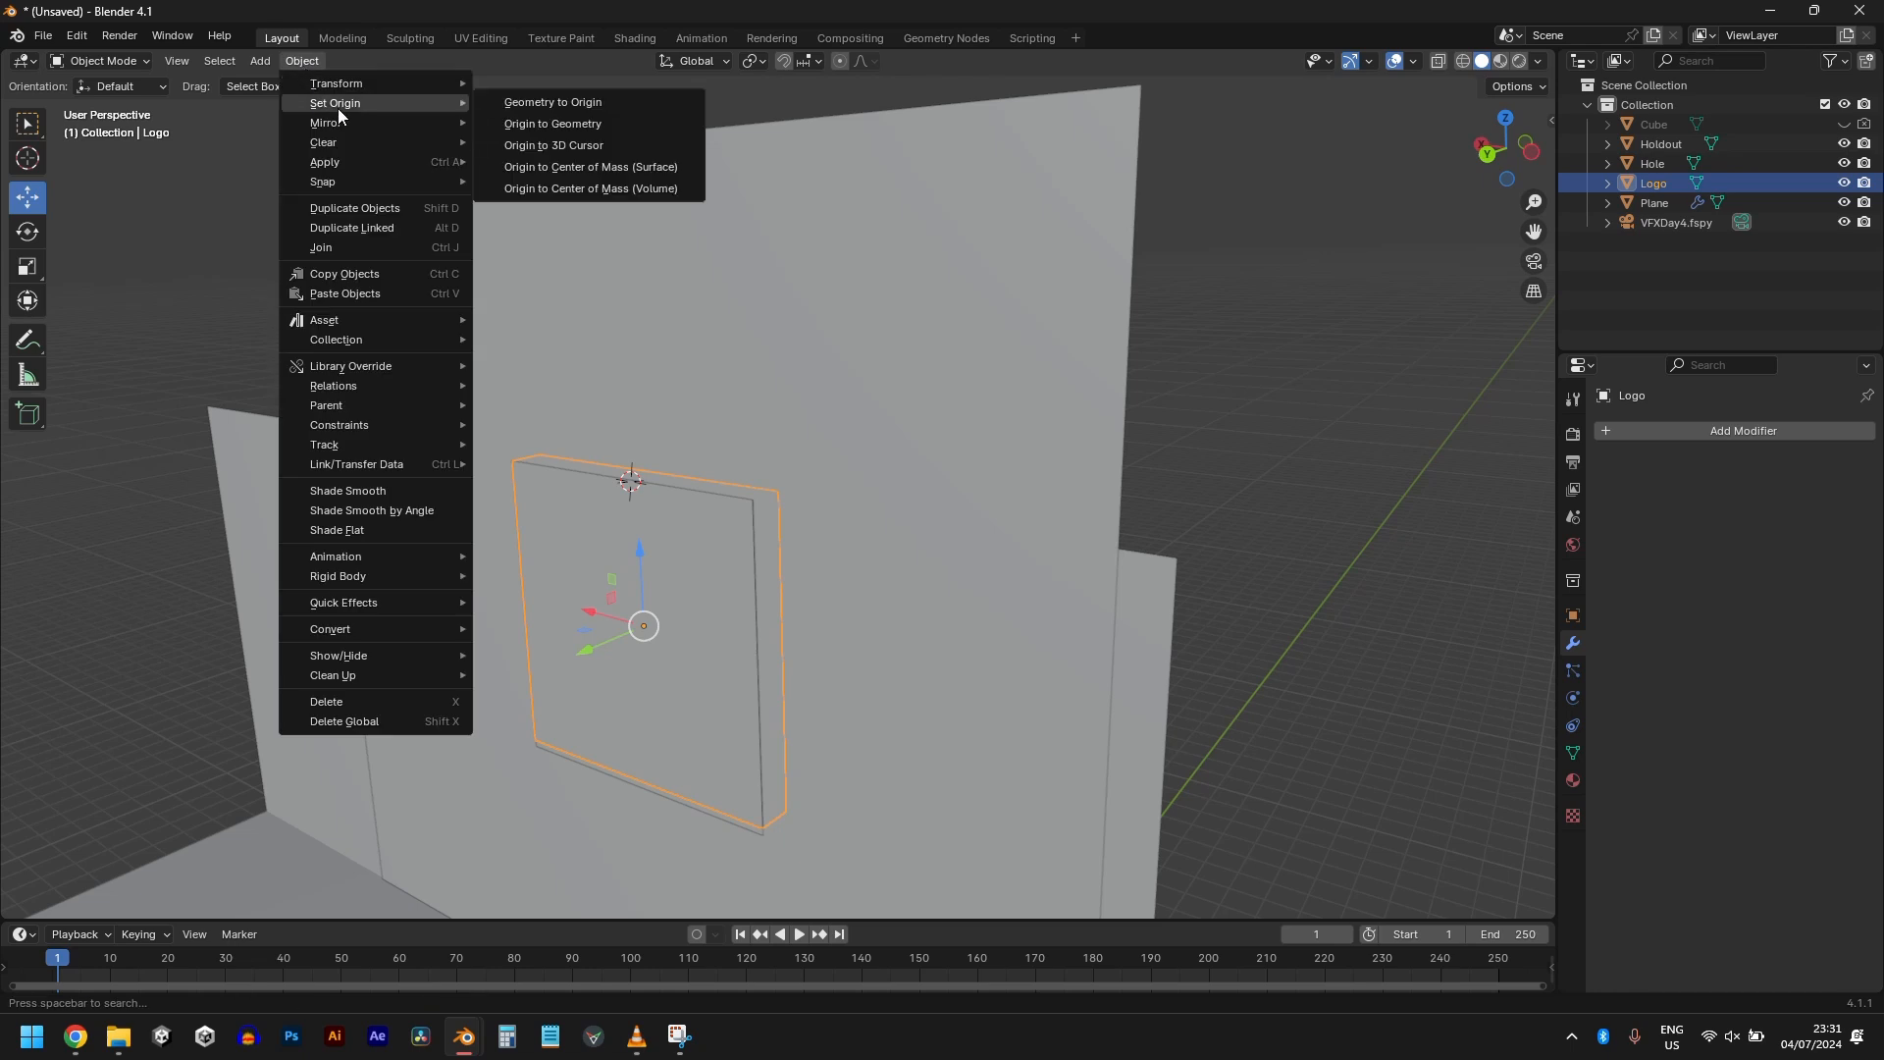
click(601, 145)
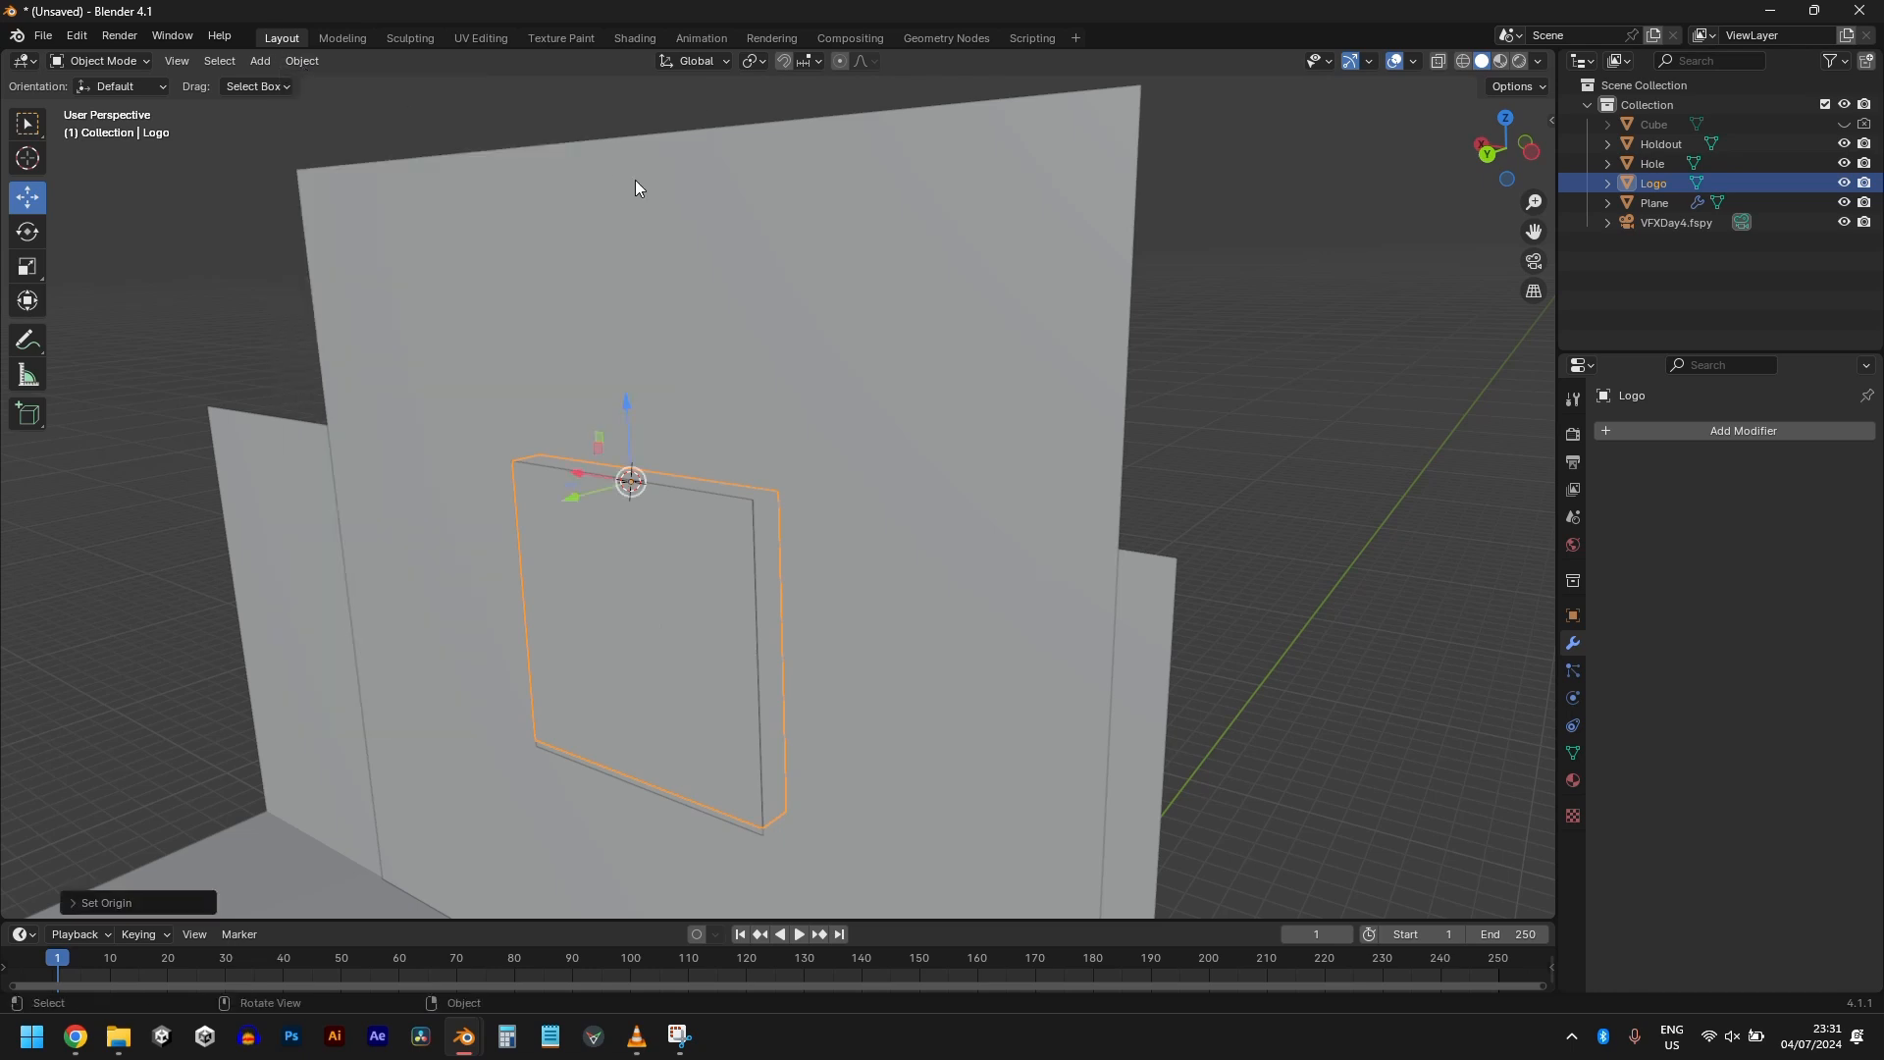
Step: Try rotating the Logo freely and about the global X axis to test its new pivot on the top edge
scroll(870, 773, down, 5)
key(r)
key(r)
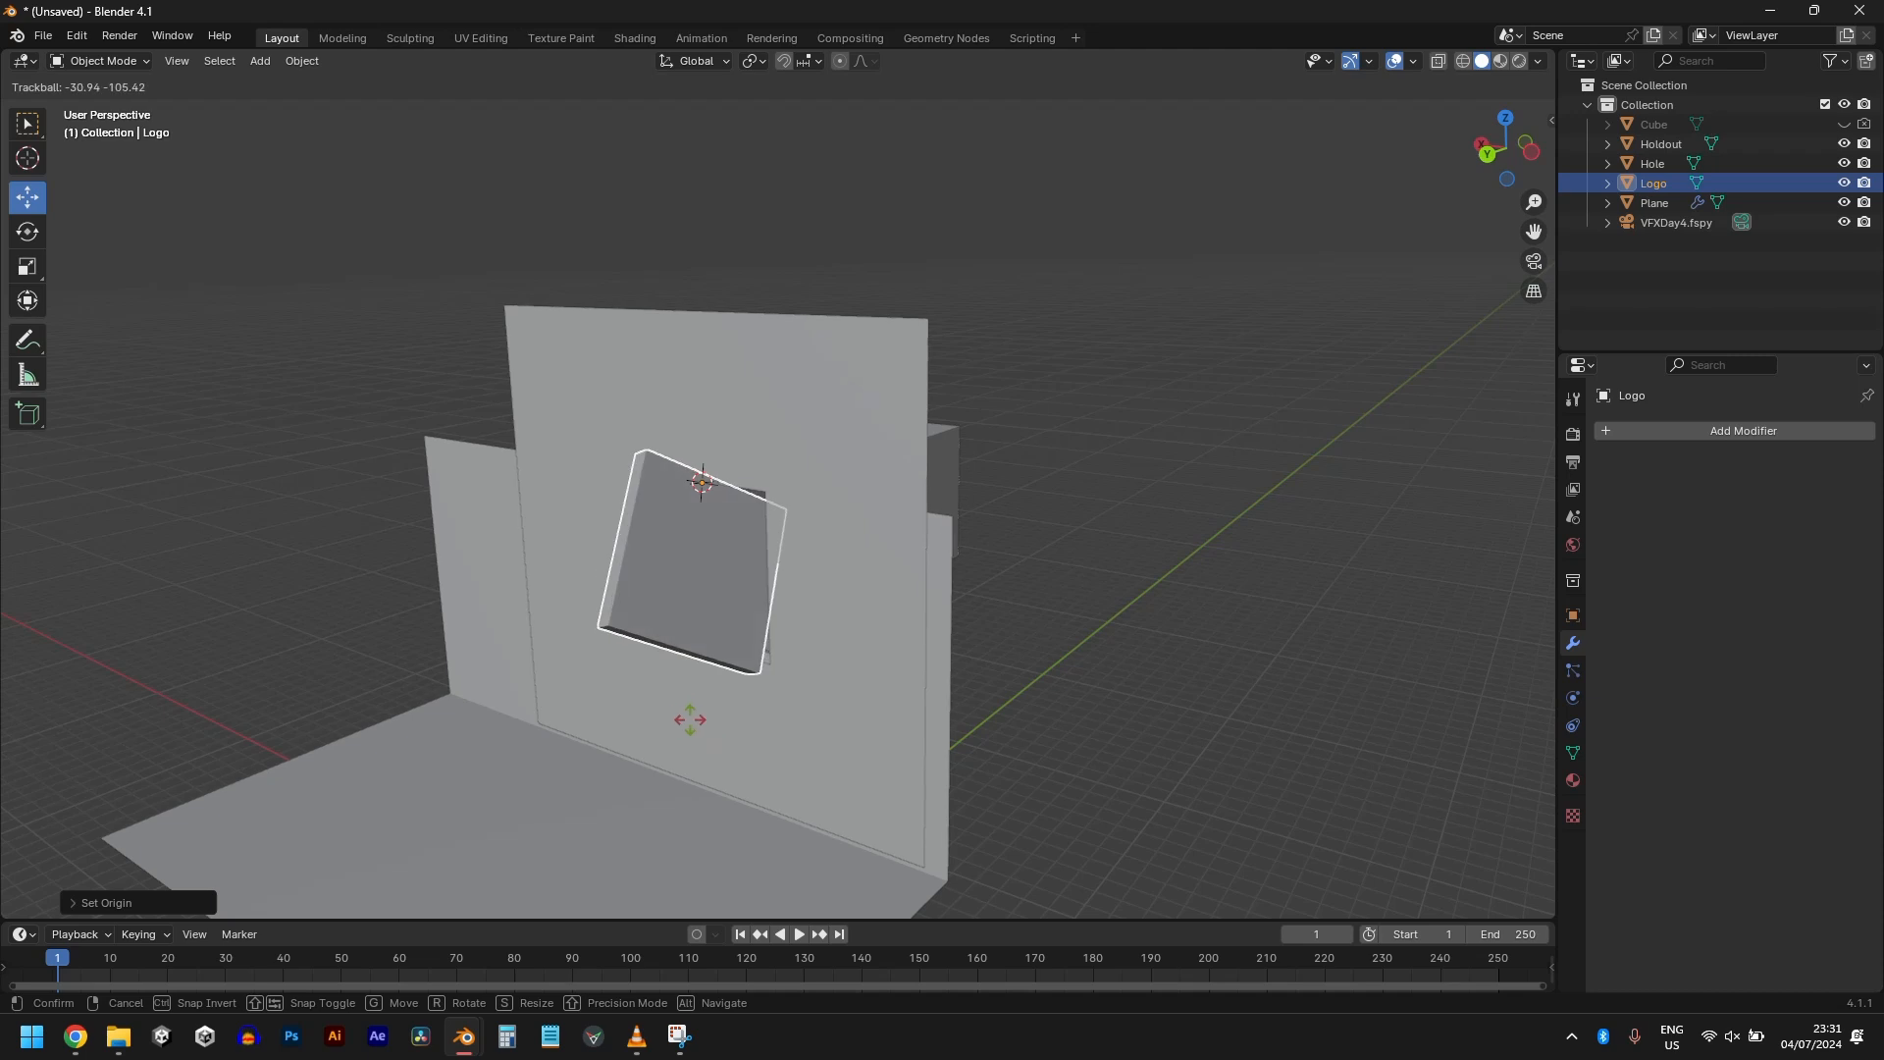
key(Escape)
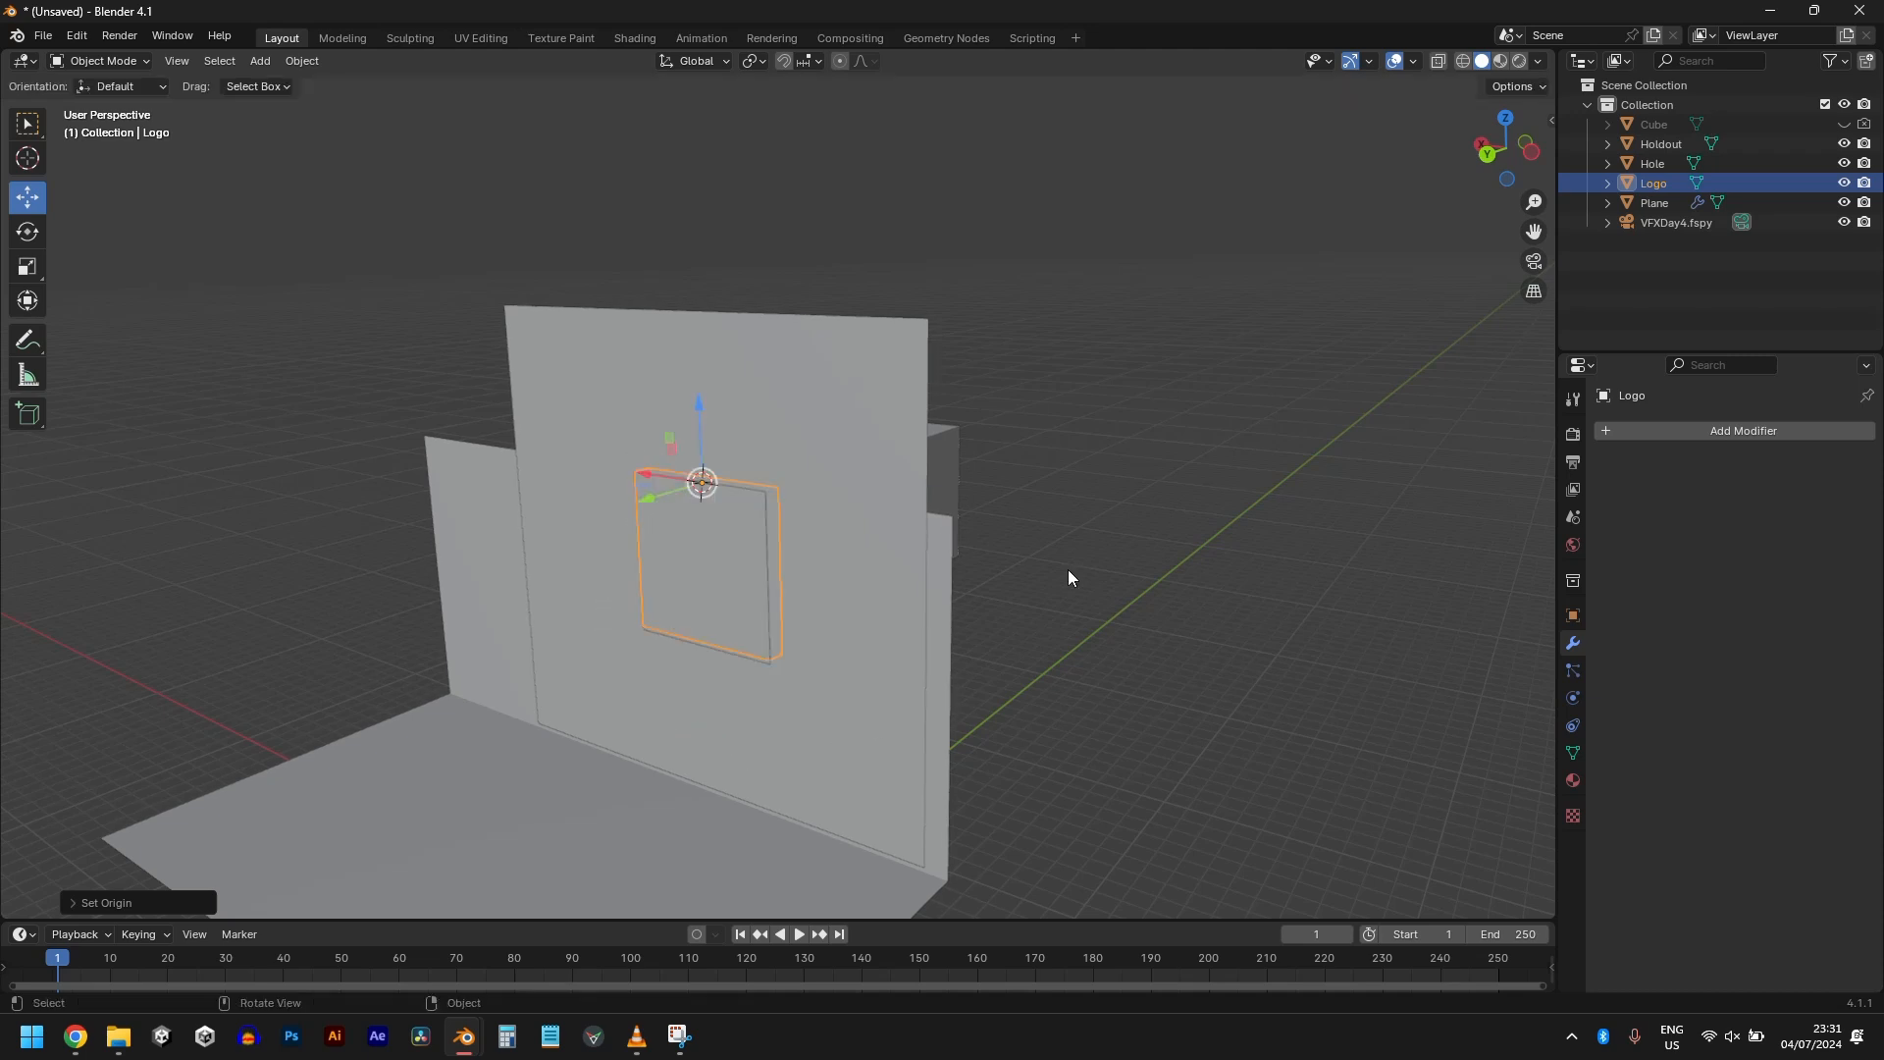
key(r)
key(x)
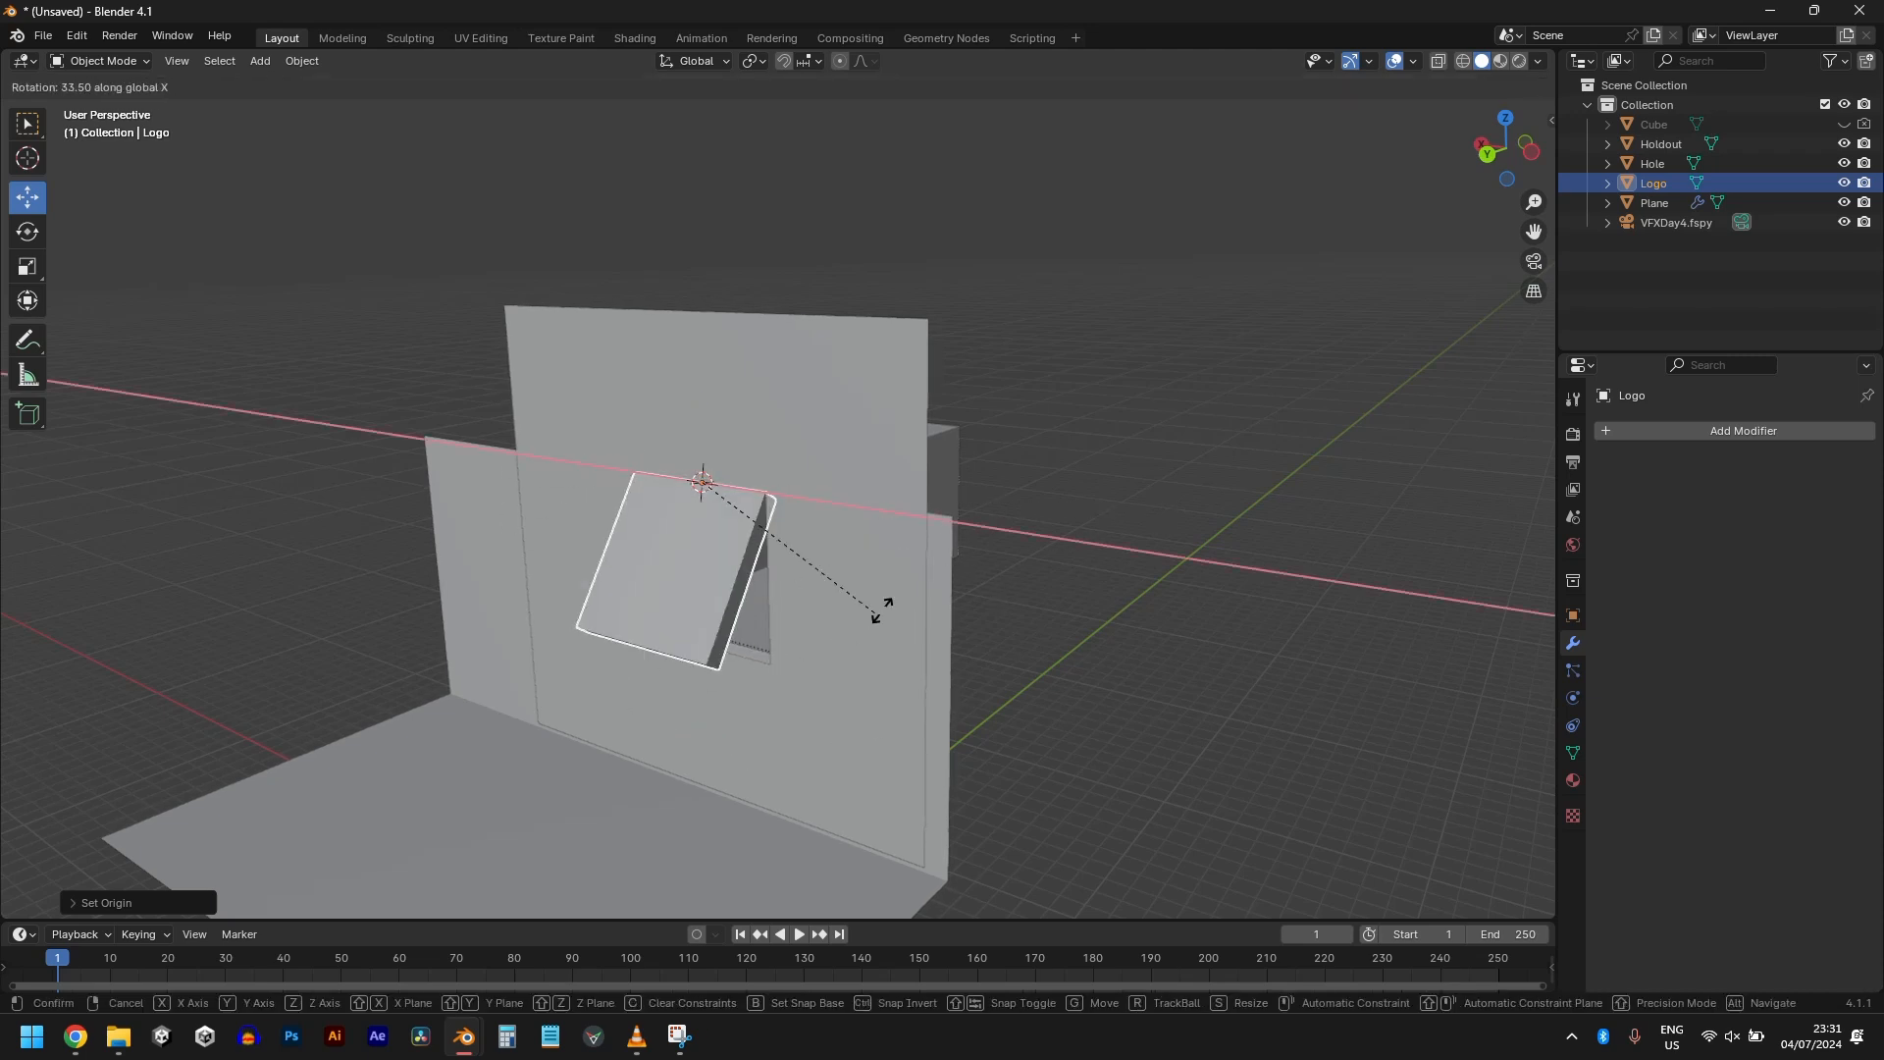
key(Escape)
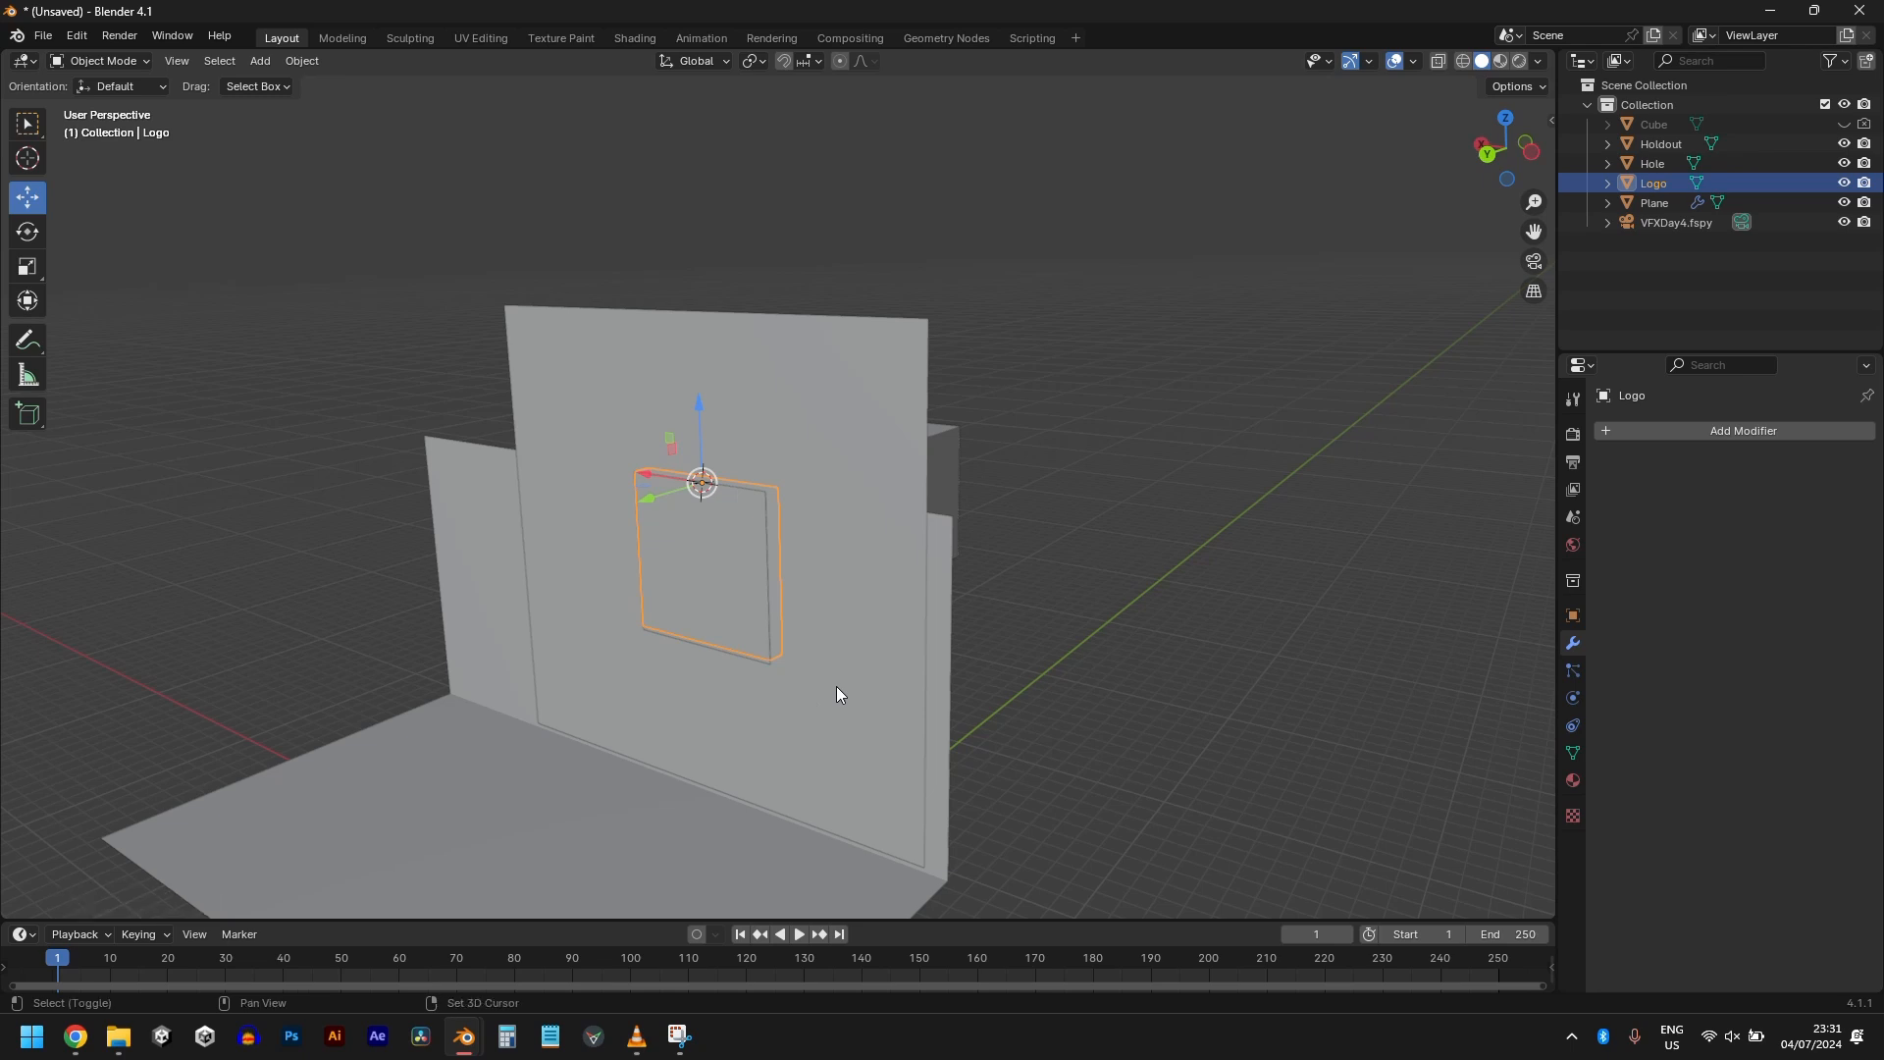
Step: Keyframe only the Logo's X rotation at 0° on frame 1
drag(967, 921, 942, 851)
key(KP_0)
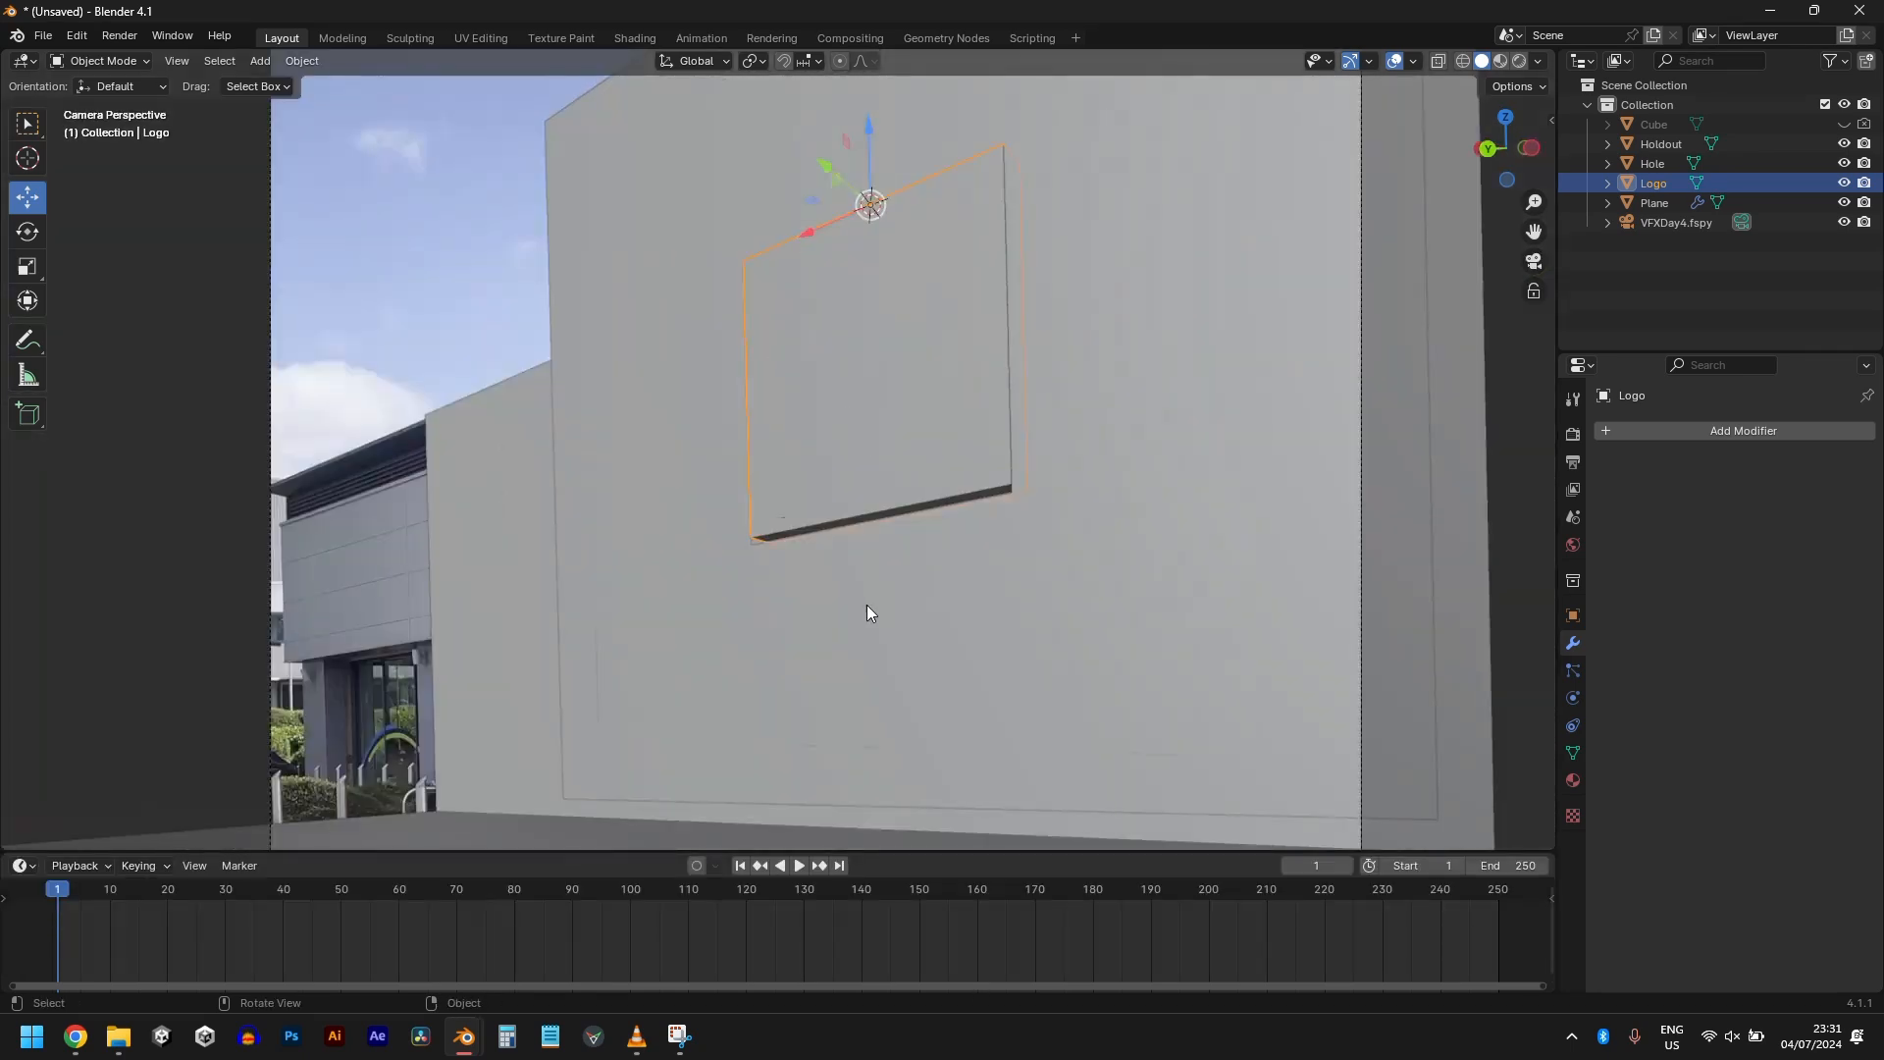
scroll(868, 604, down, 2)
key(n)
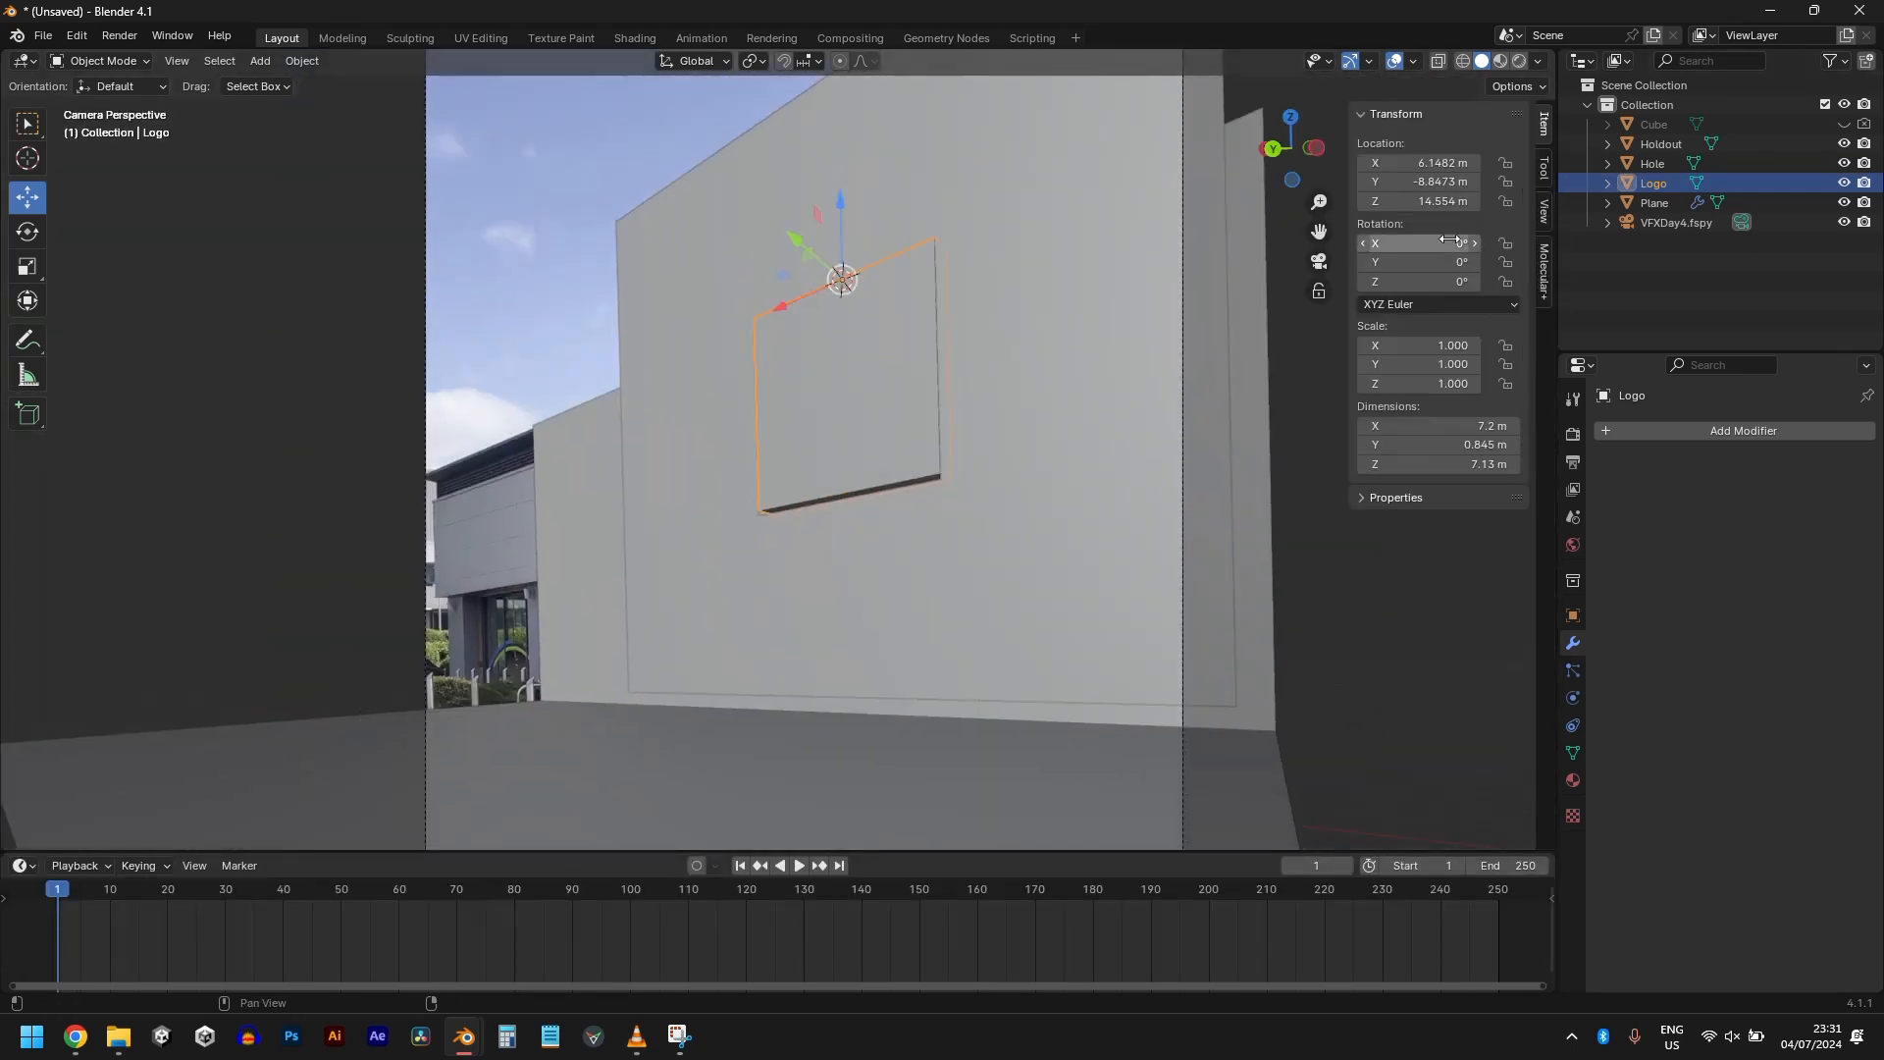
drag(1416, 164, 1464, 164)
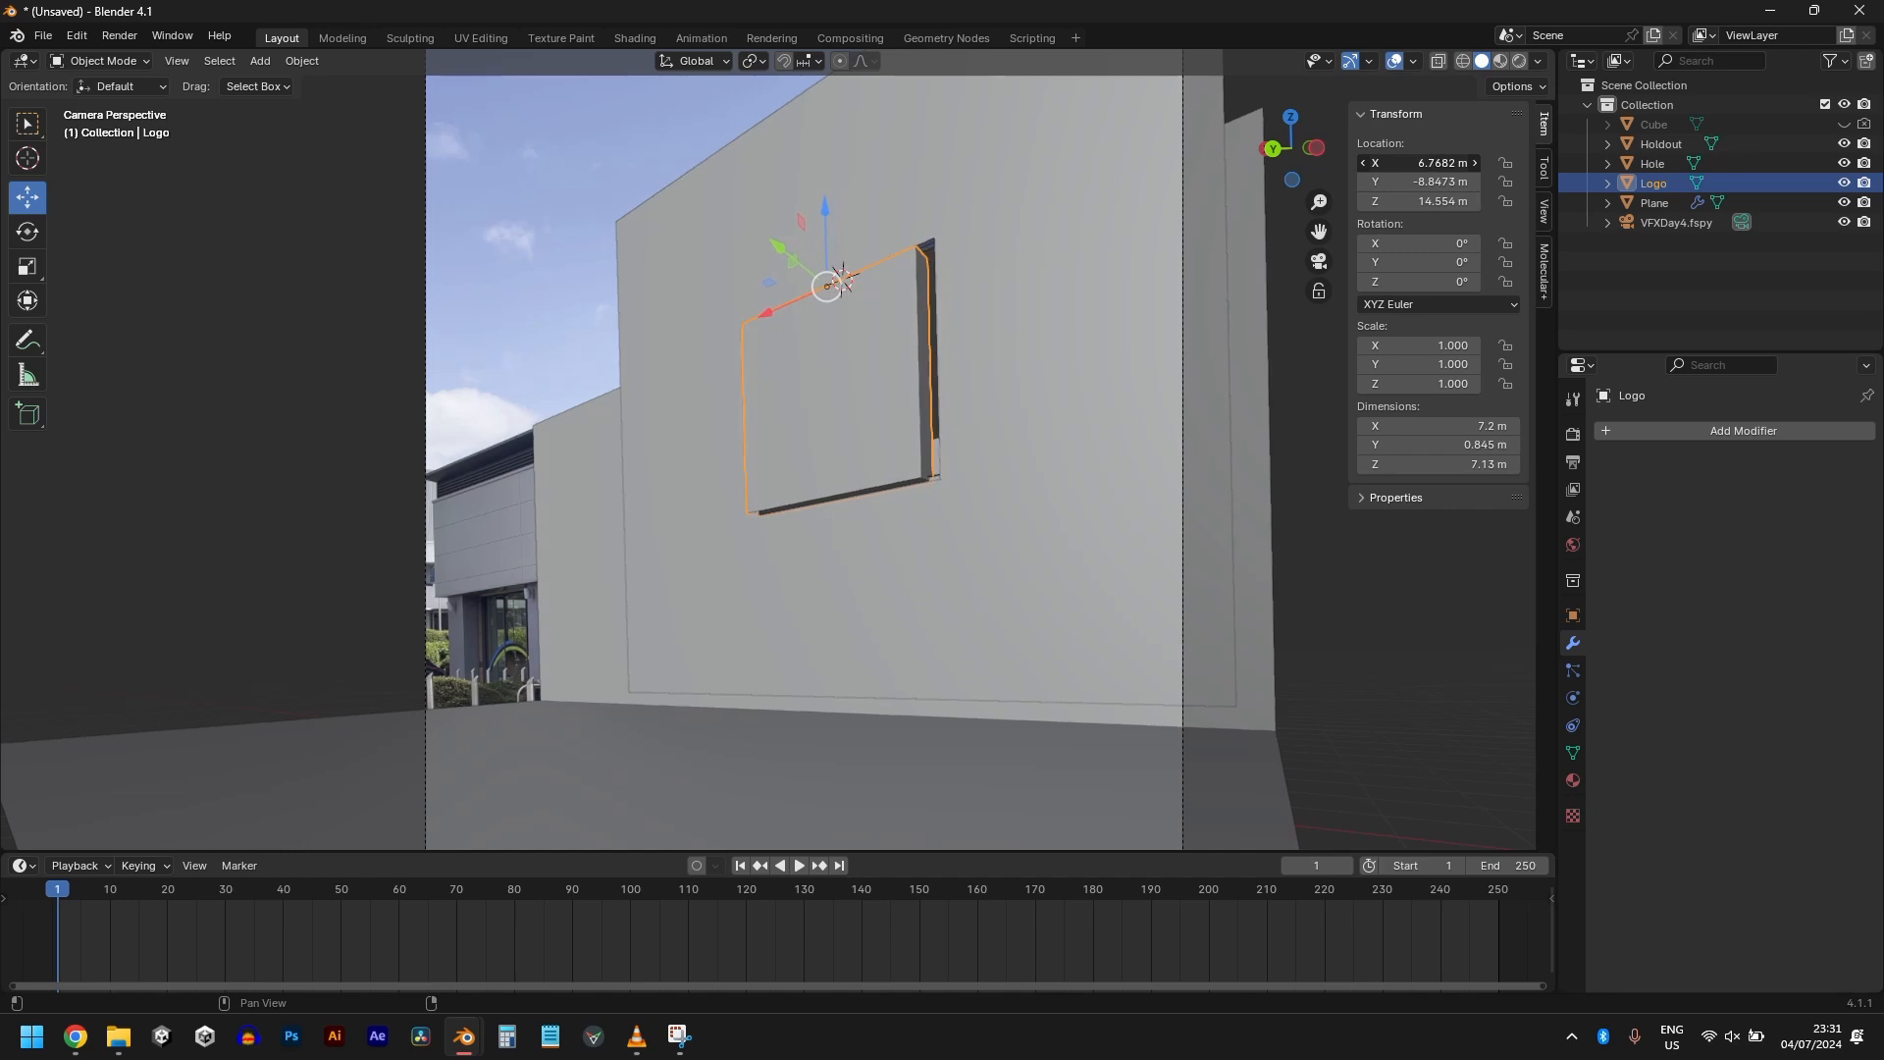
right_click(1416, 164)
drag(1418, 243, 1511, 243)
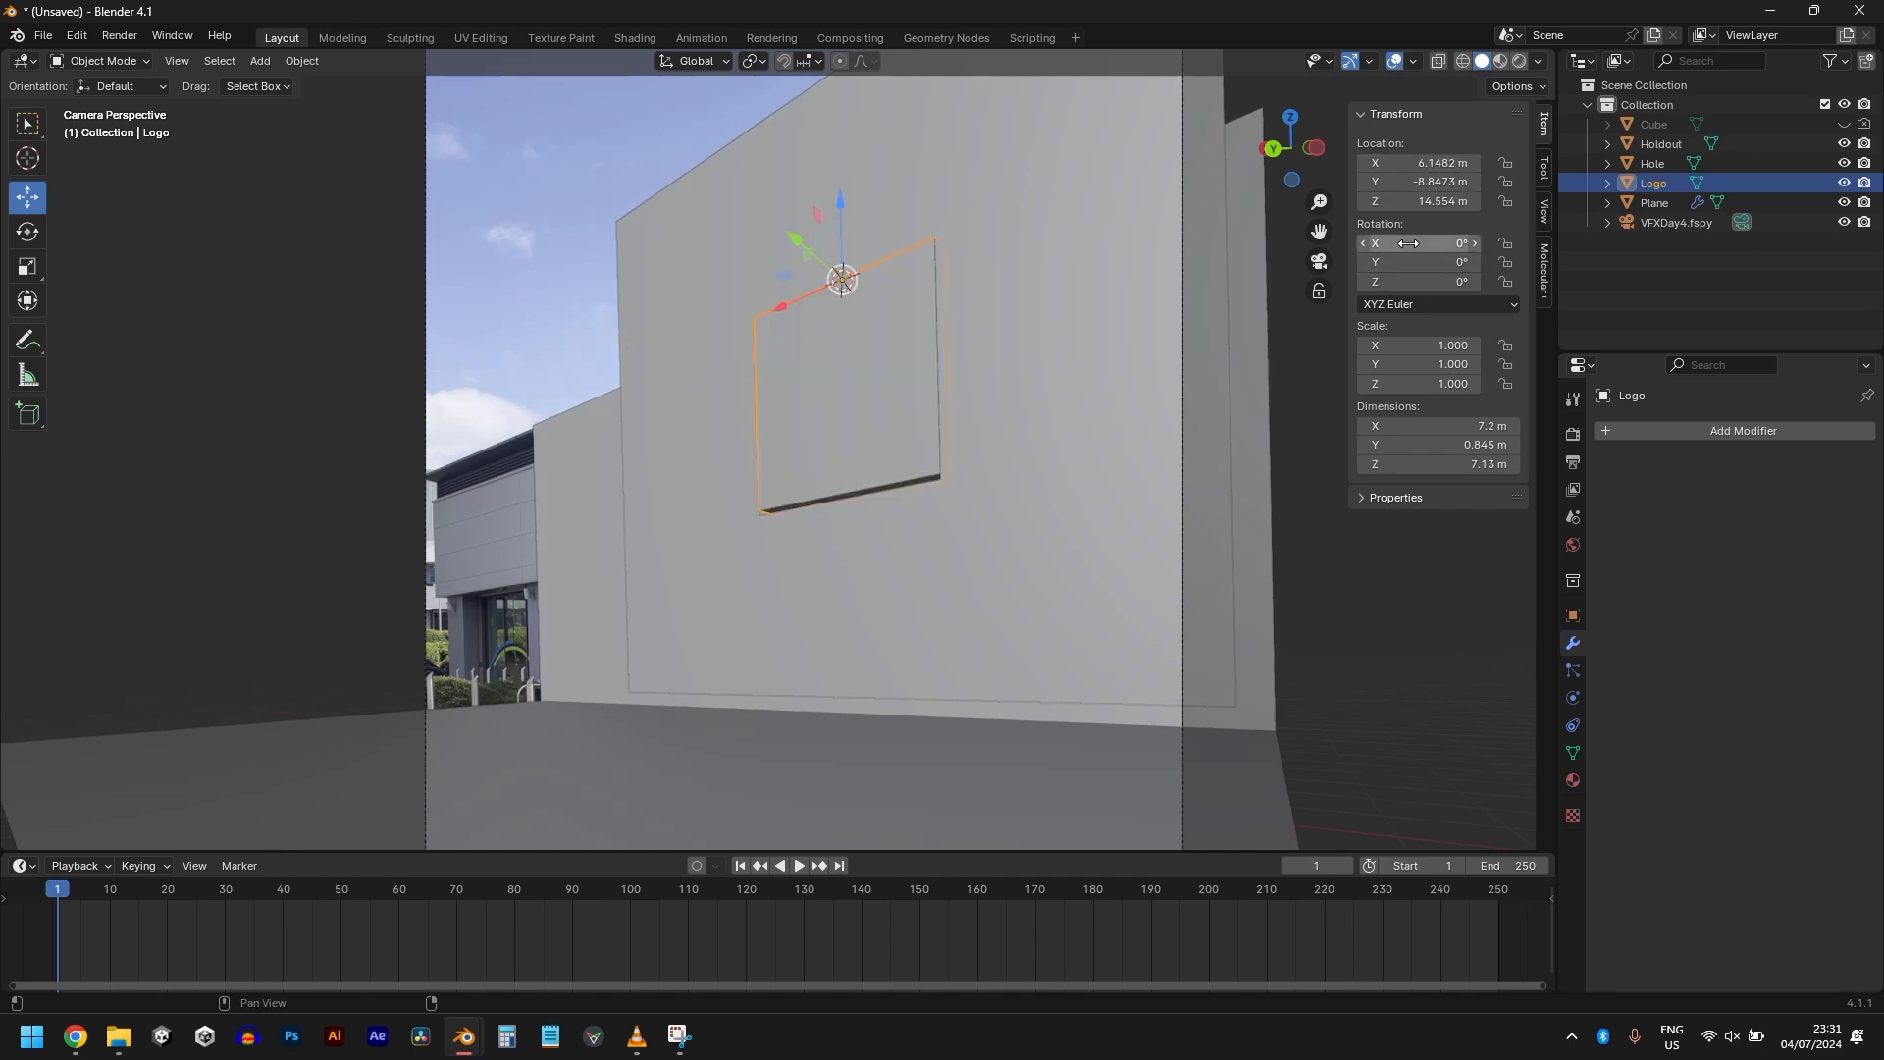
right_click(1404, 250)
click(1404, 258)
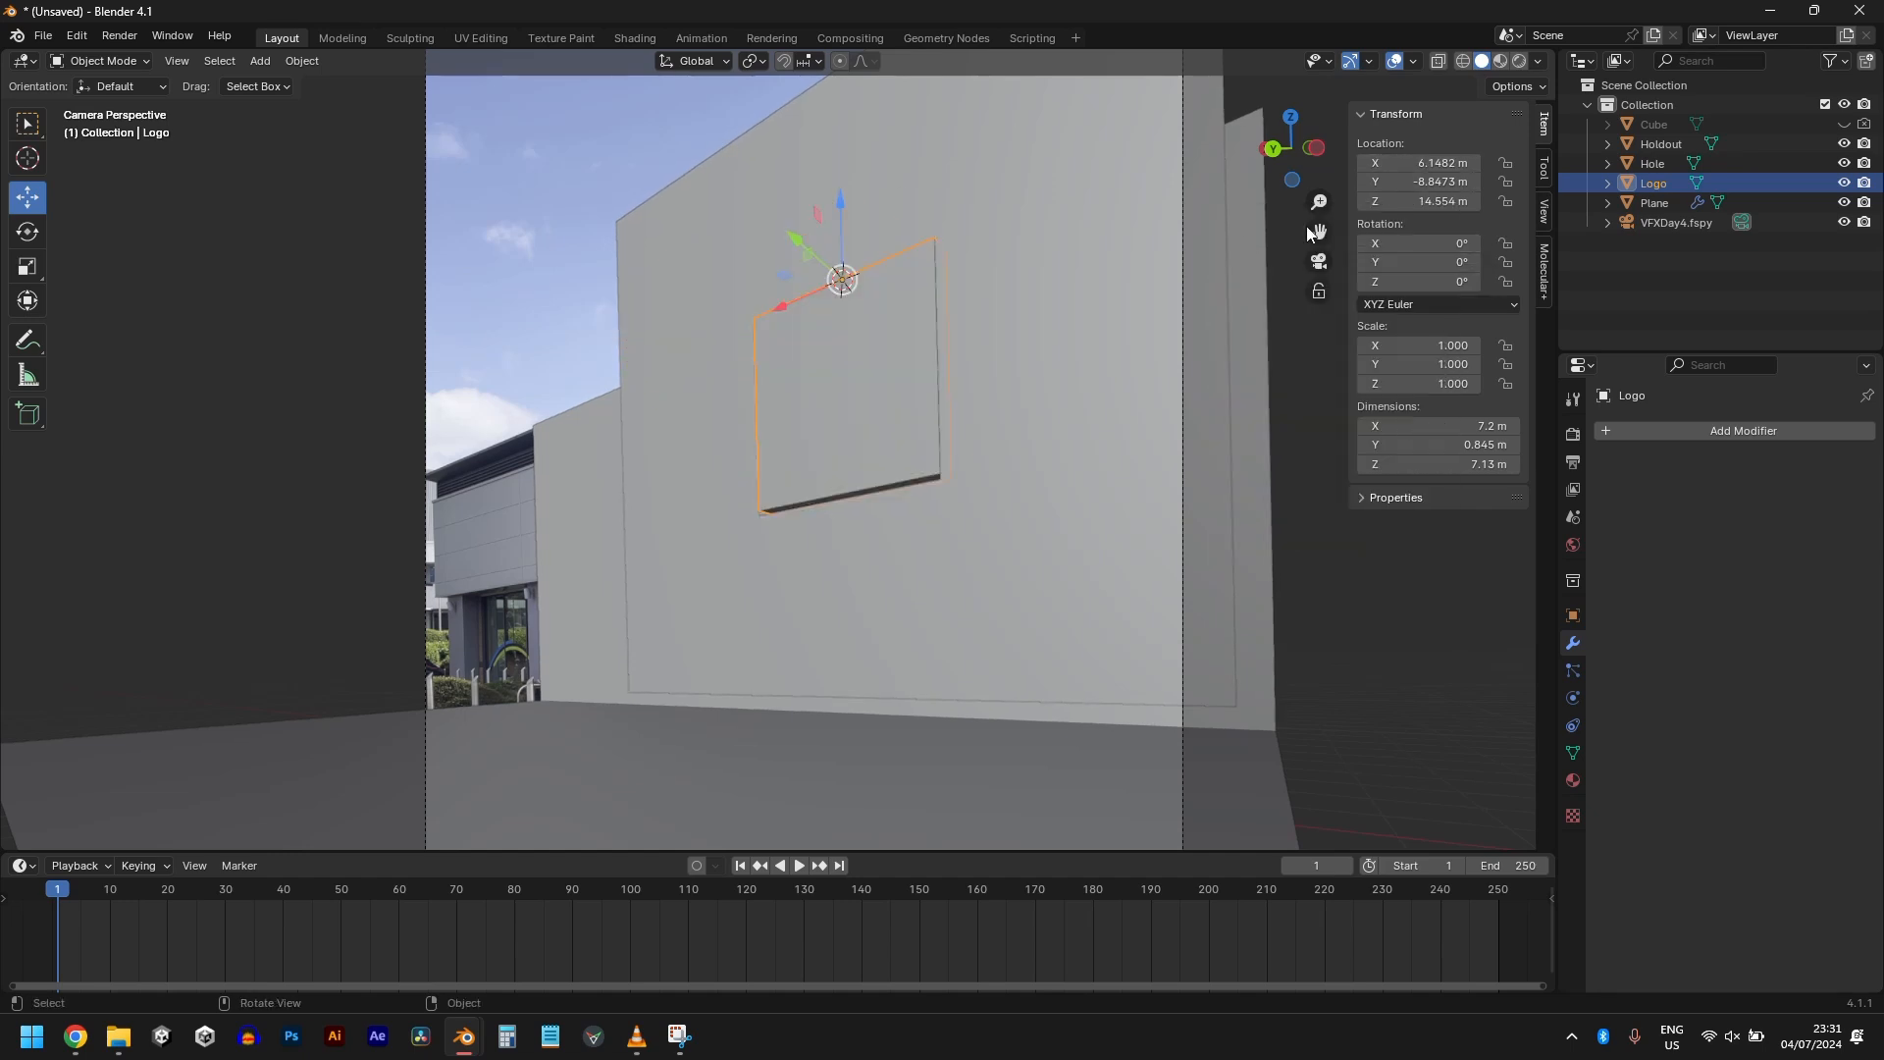
right_click(1398, 255)
click(1398, 255)
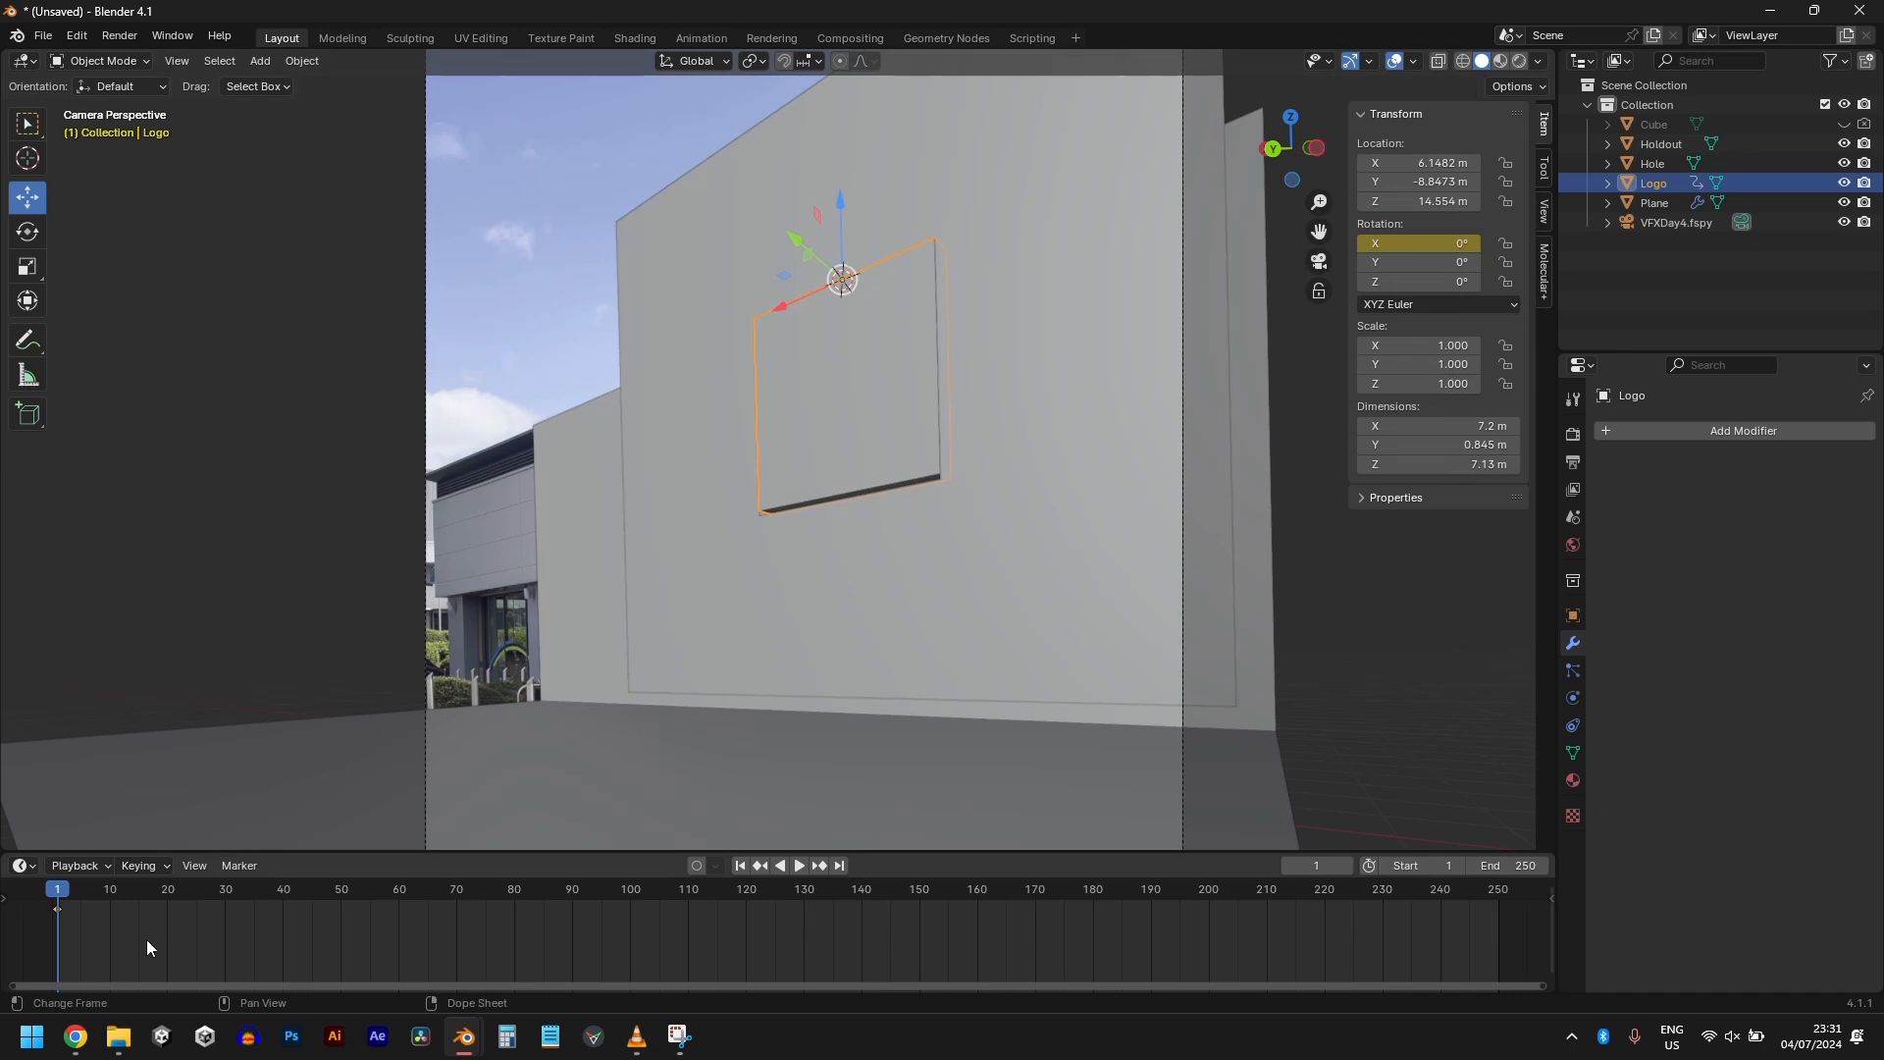
Step: At frame 30, set the Logo's X rotation to 88° and keyframe that single value
drag(145, 939, 228, 889)
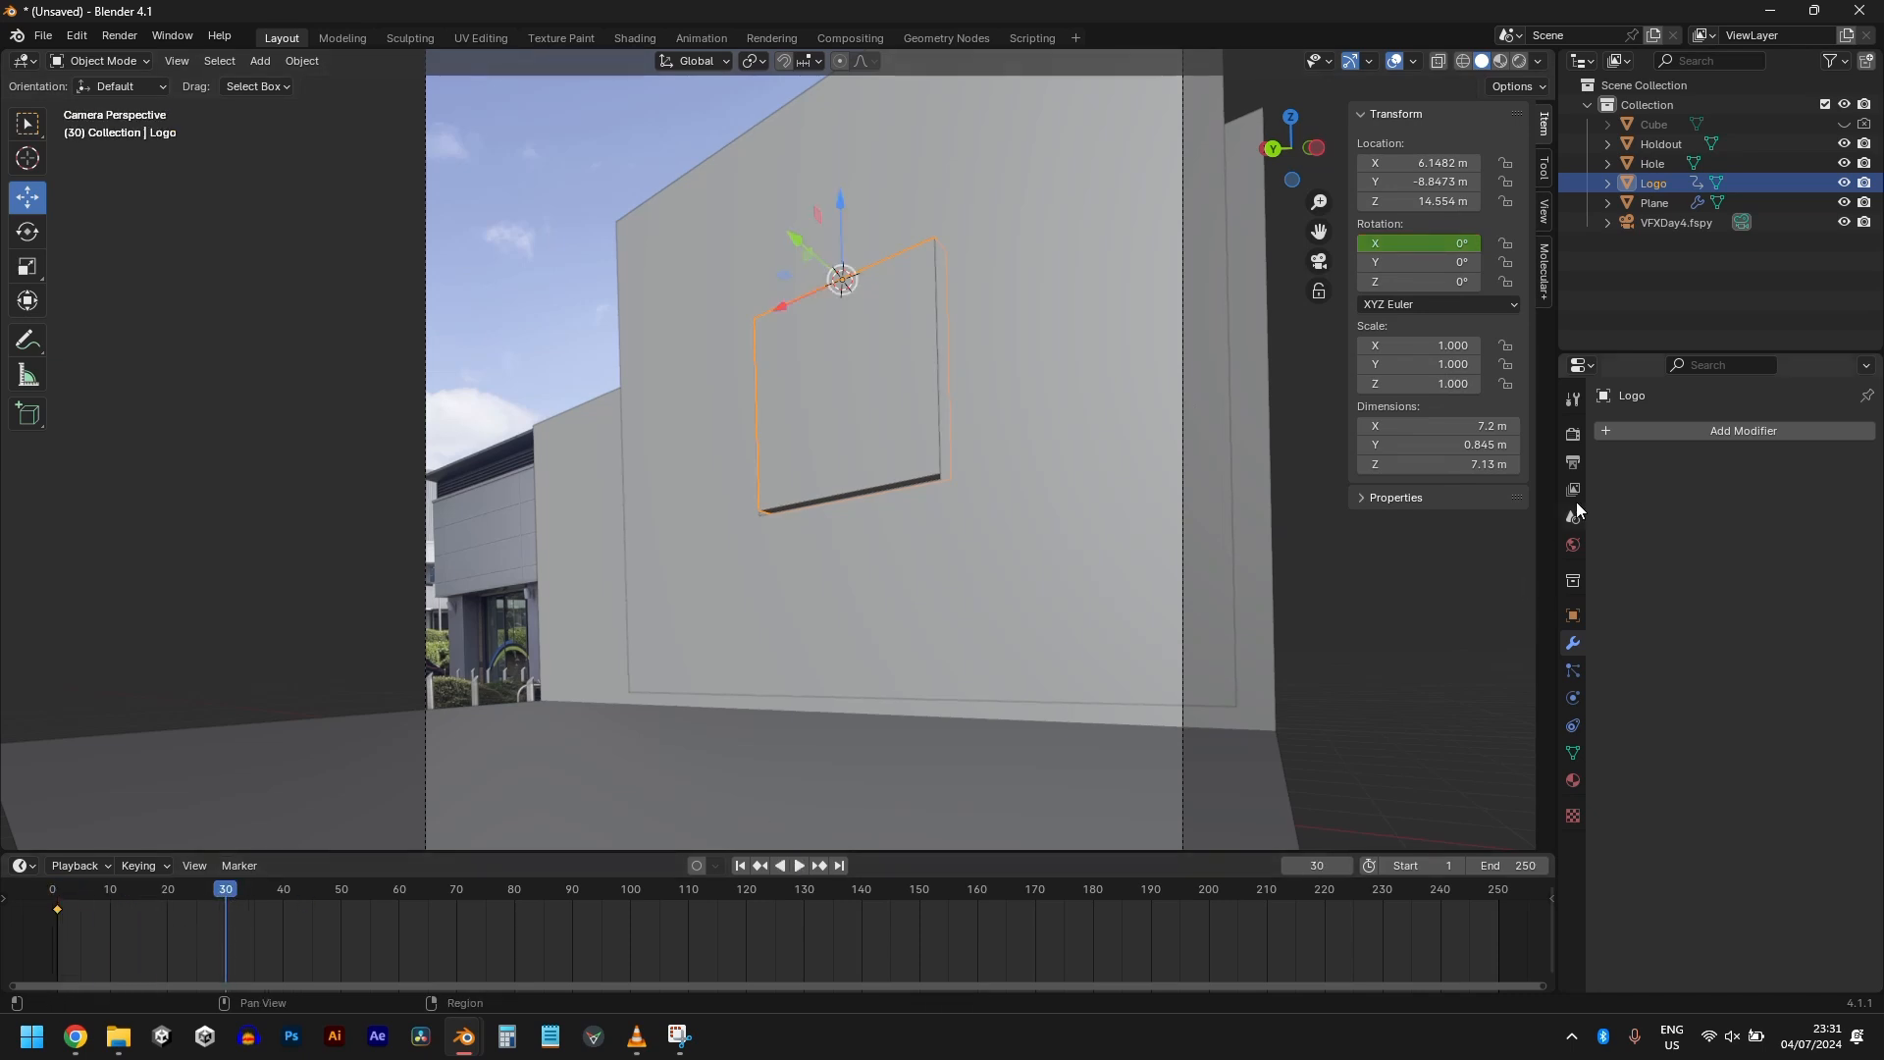
drag(1418, 243, 1501, 243)
right_click(1413, 244)
click(1398, 251)
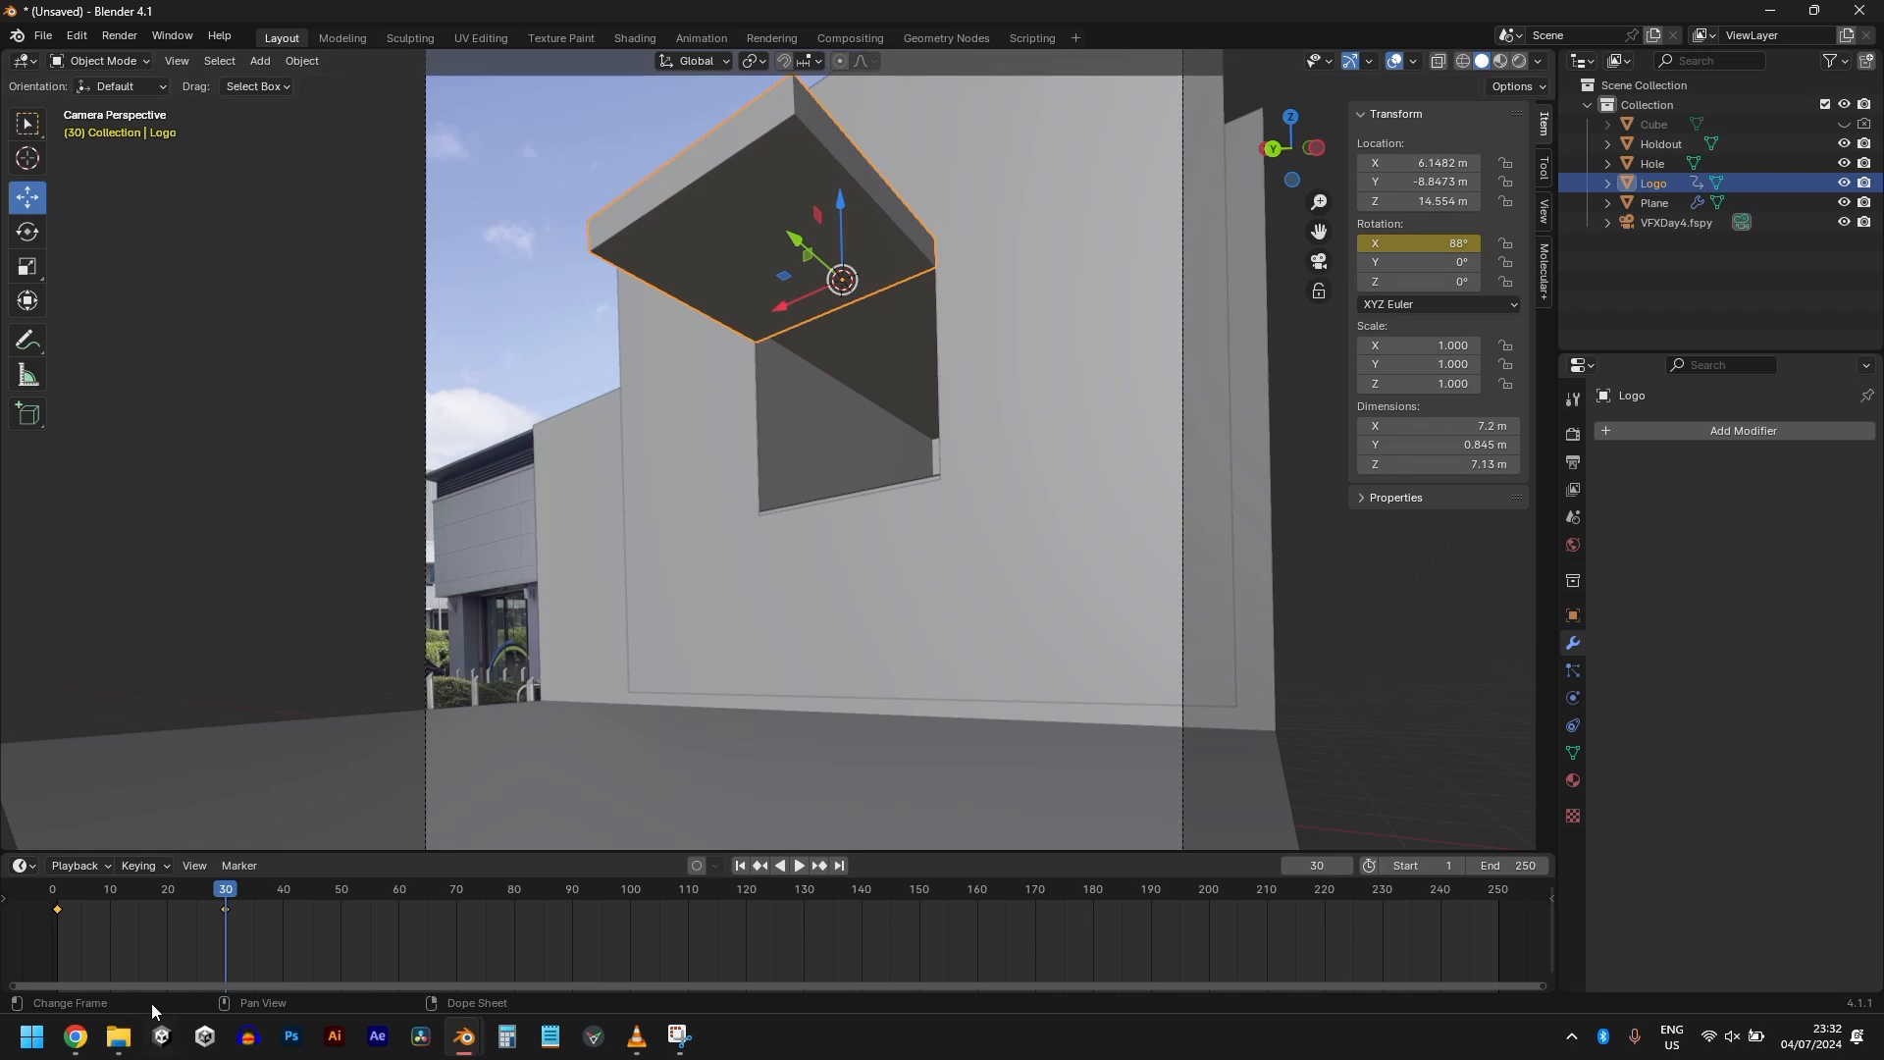
Step: Play the Logo's swing-open animation from the first frame to check the motion
drag(342, 908, 369, 903)
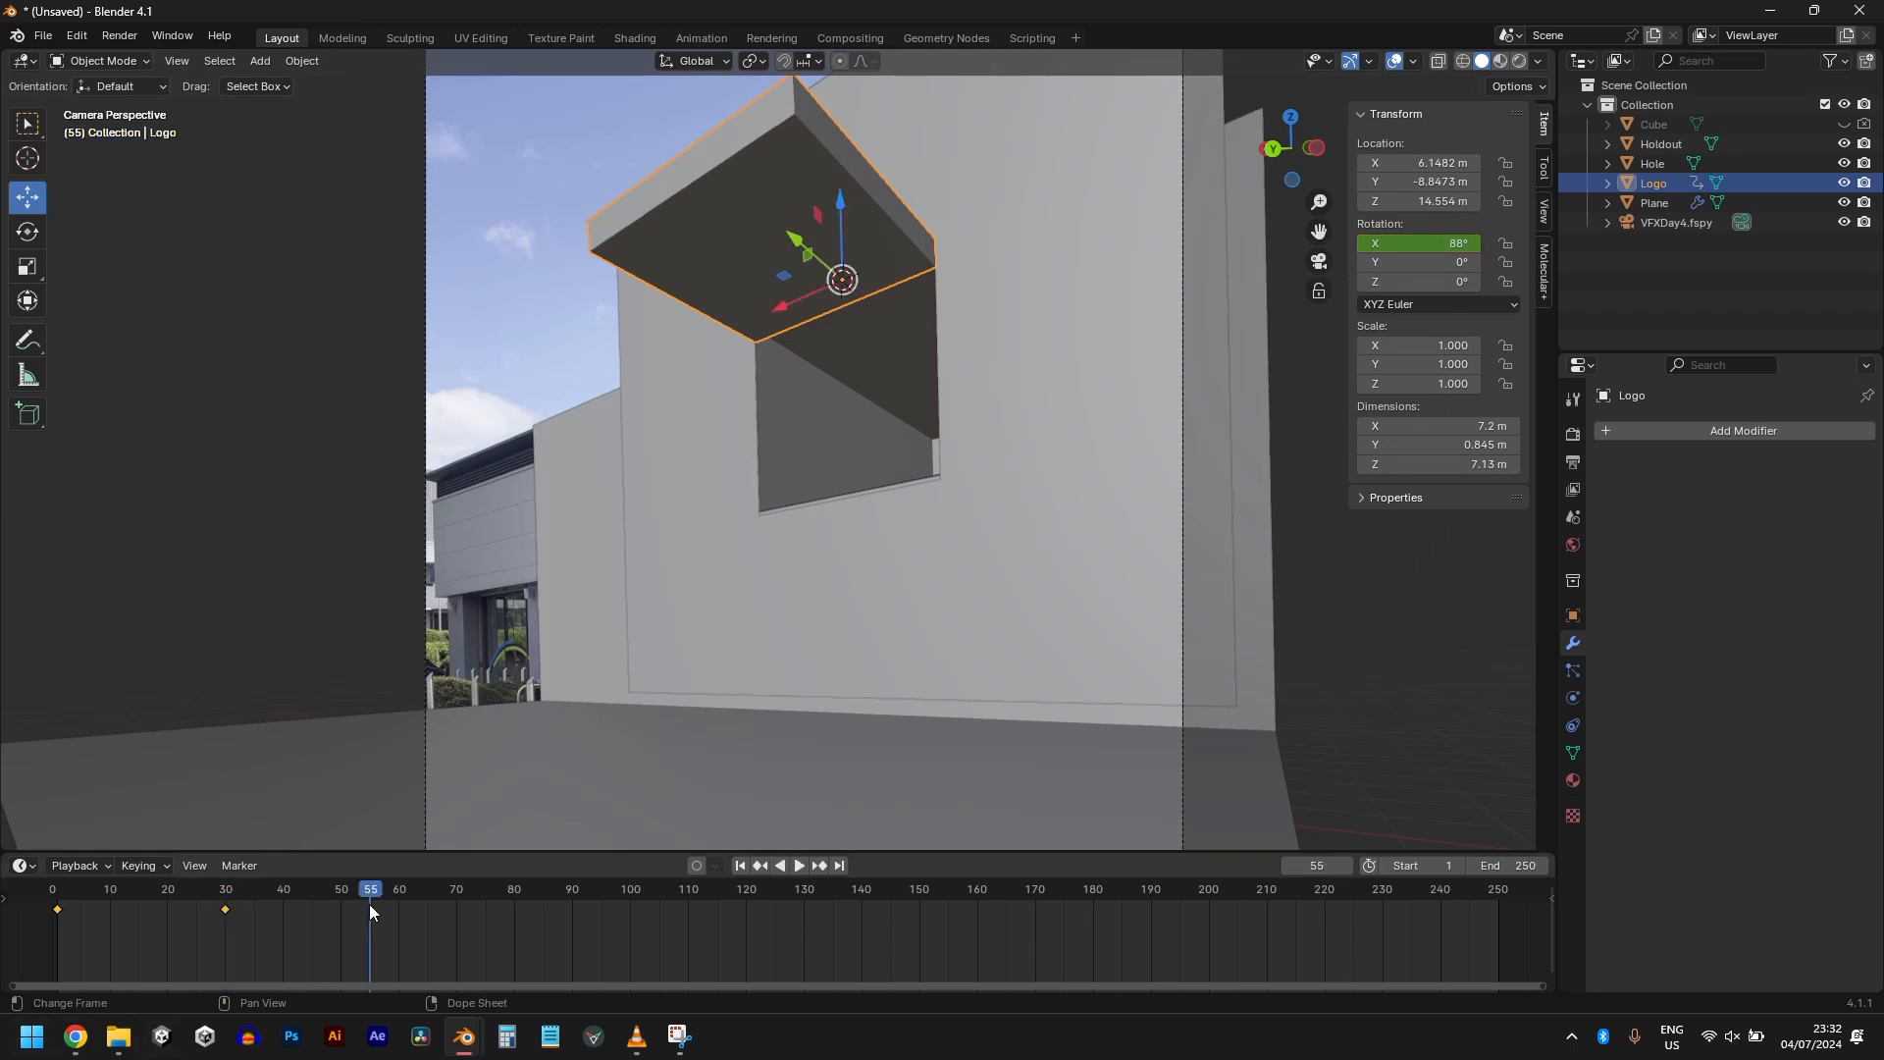
key(shift+Left)
key(space)
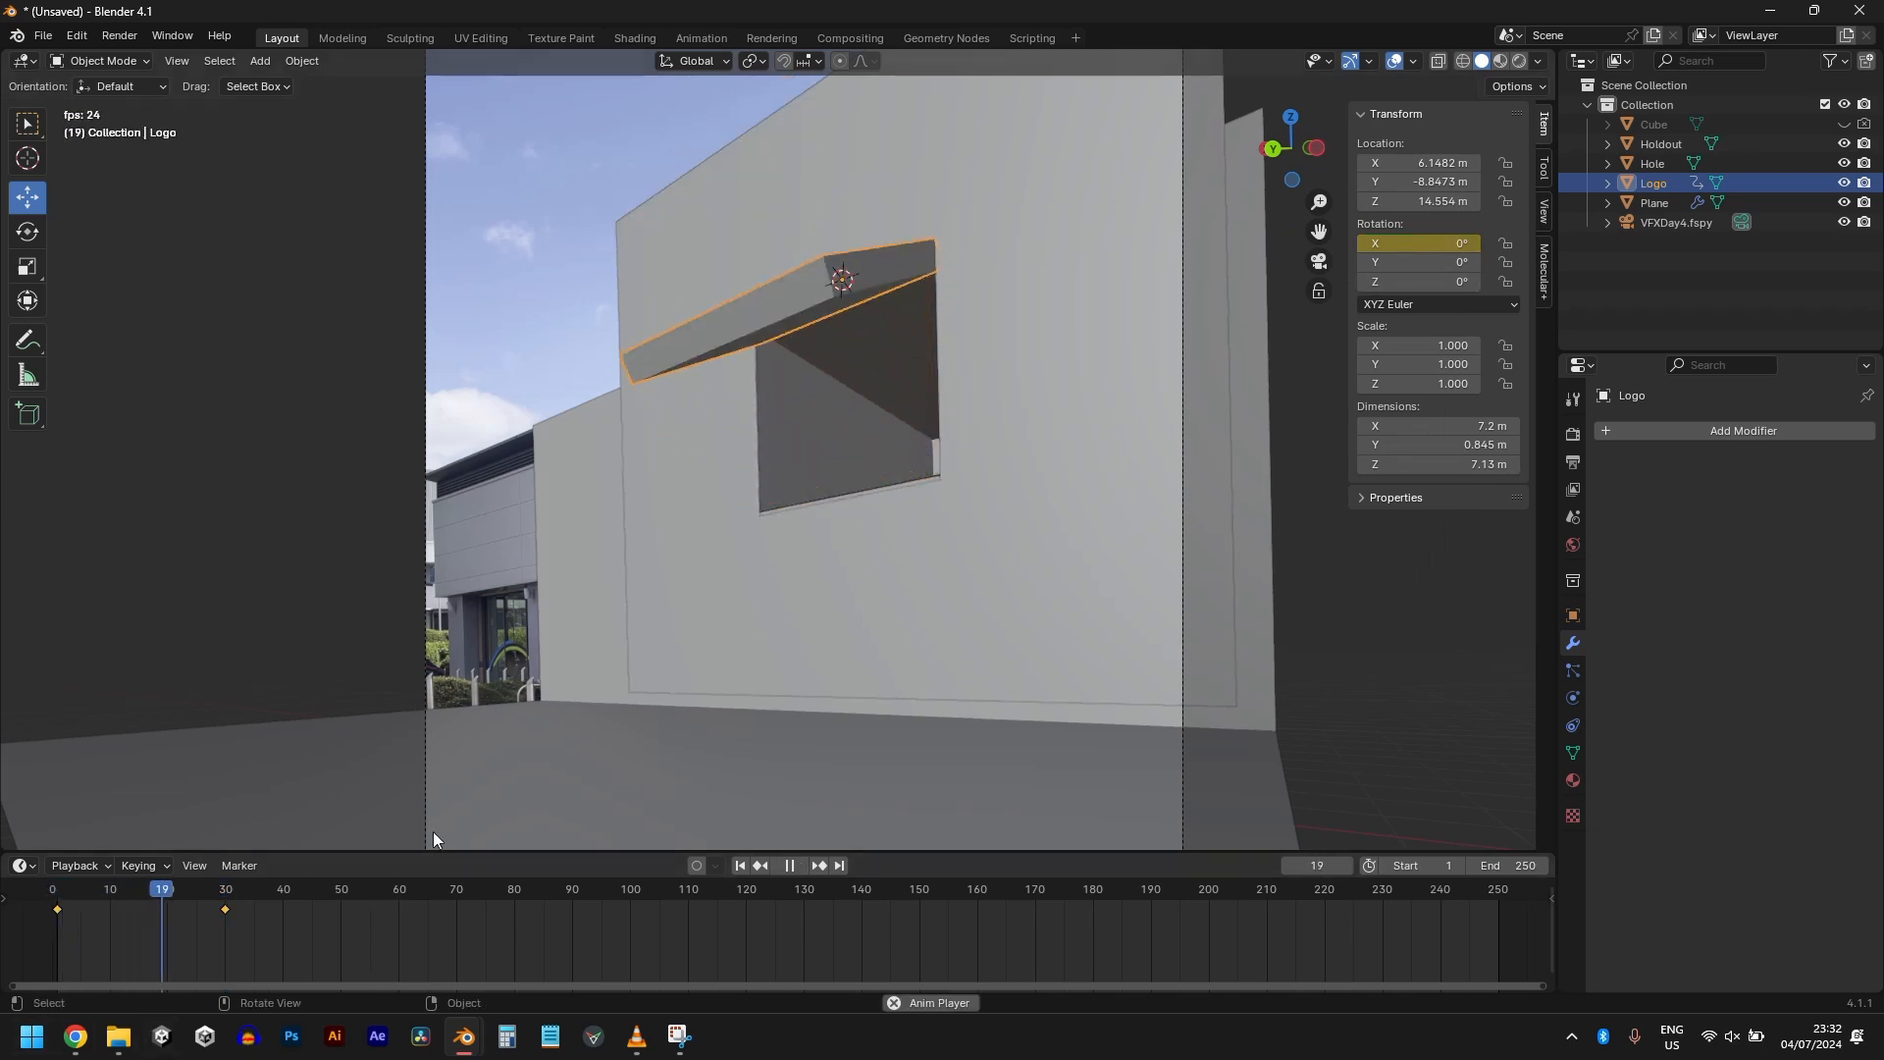
key(Escape)
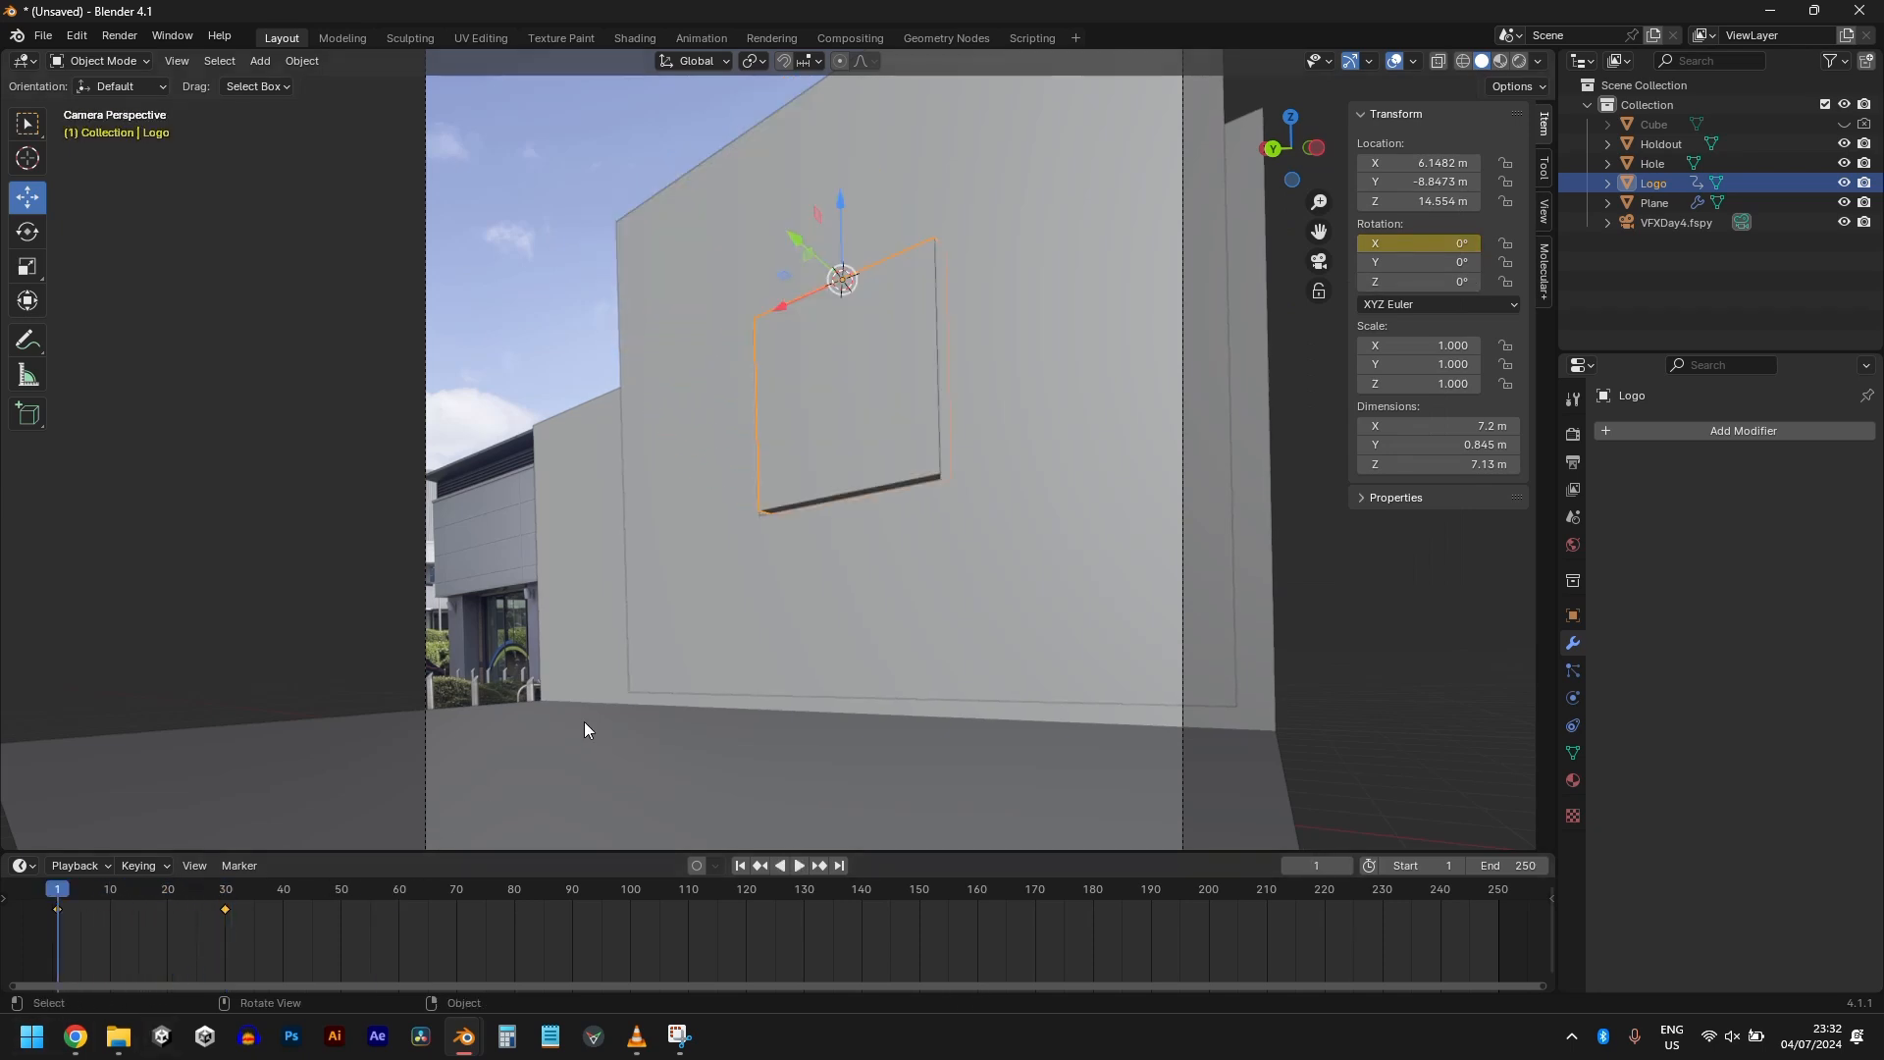
Step: Switch the viewport to rendered shading and play the sign animation over the footage from the start
click(1519, 61)
click(677, 243)
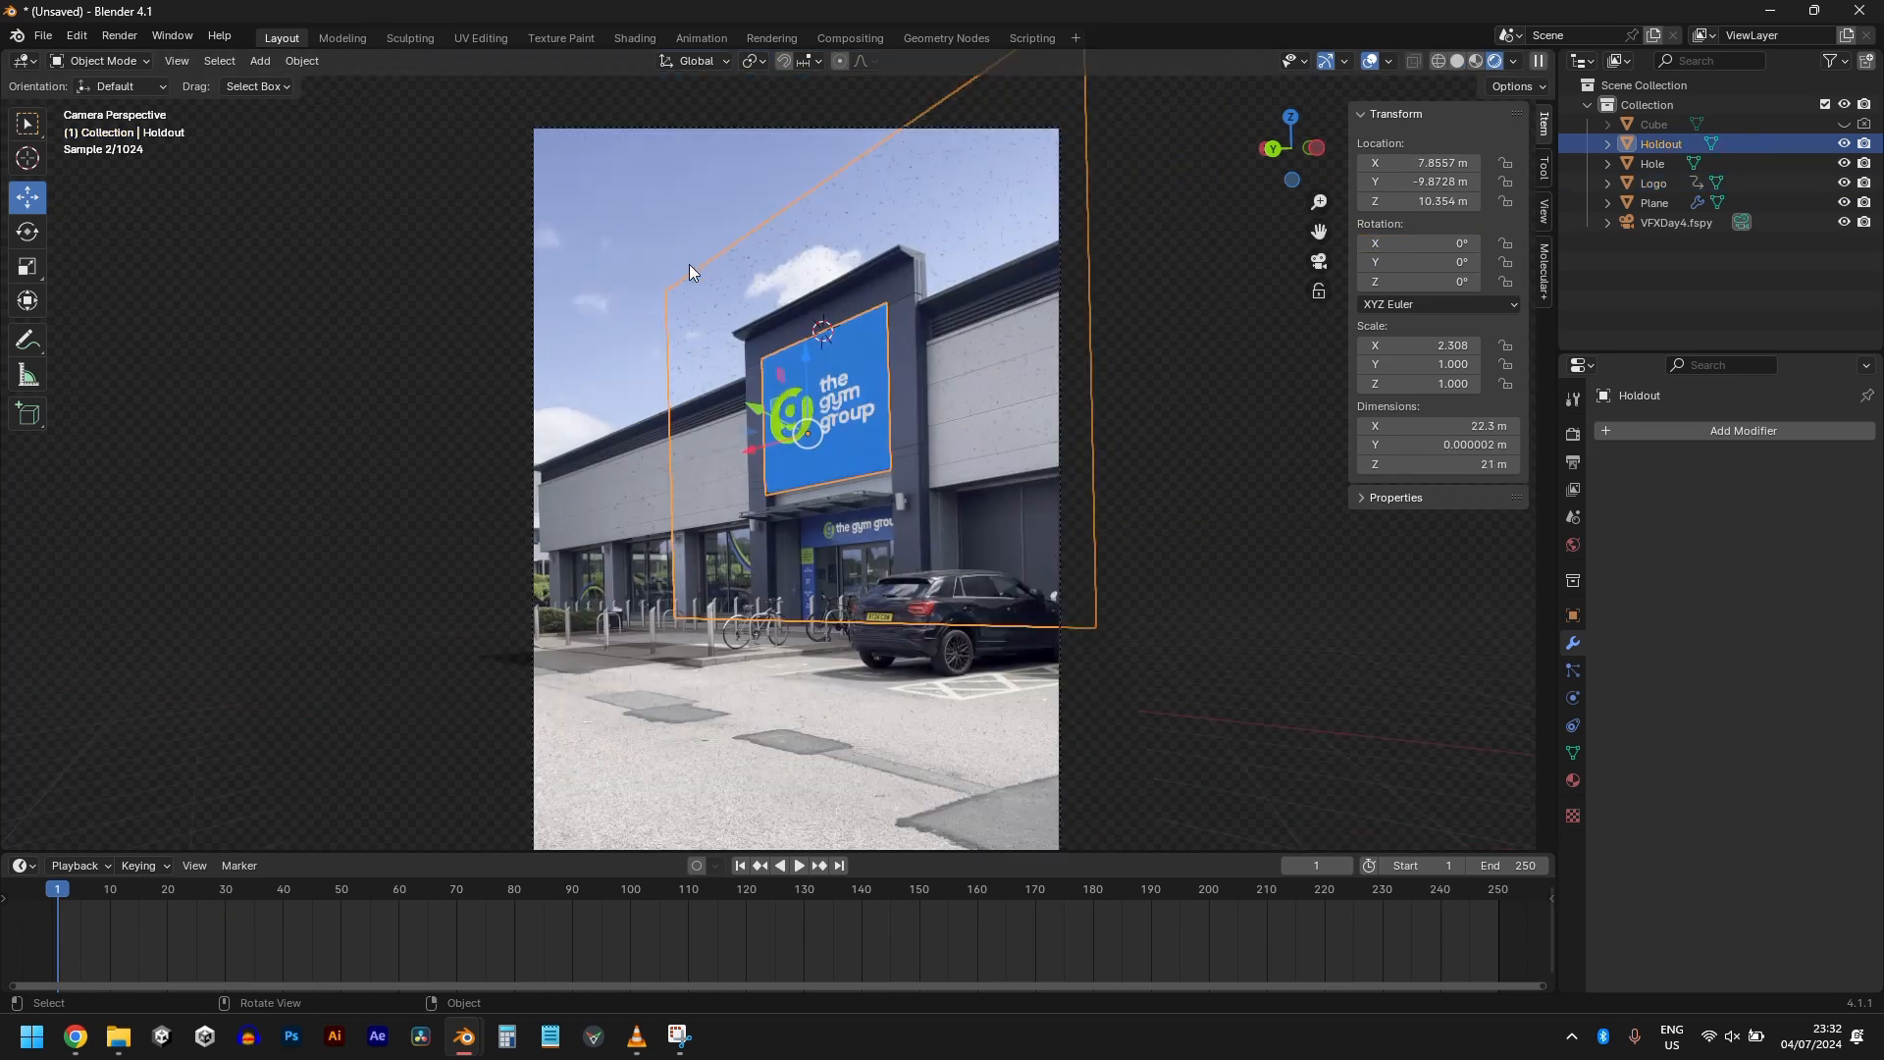
click(1294, 253)
key(space)
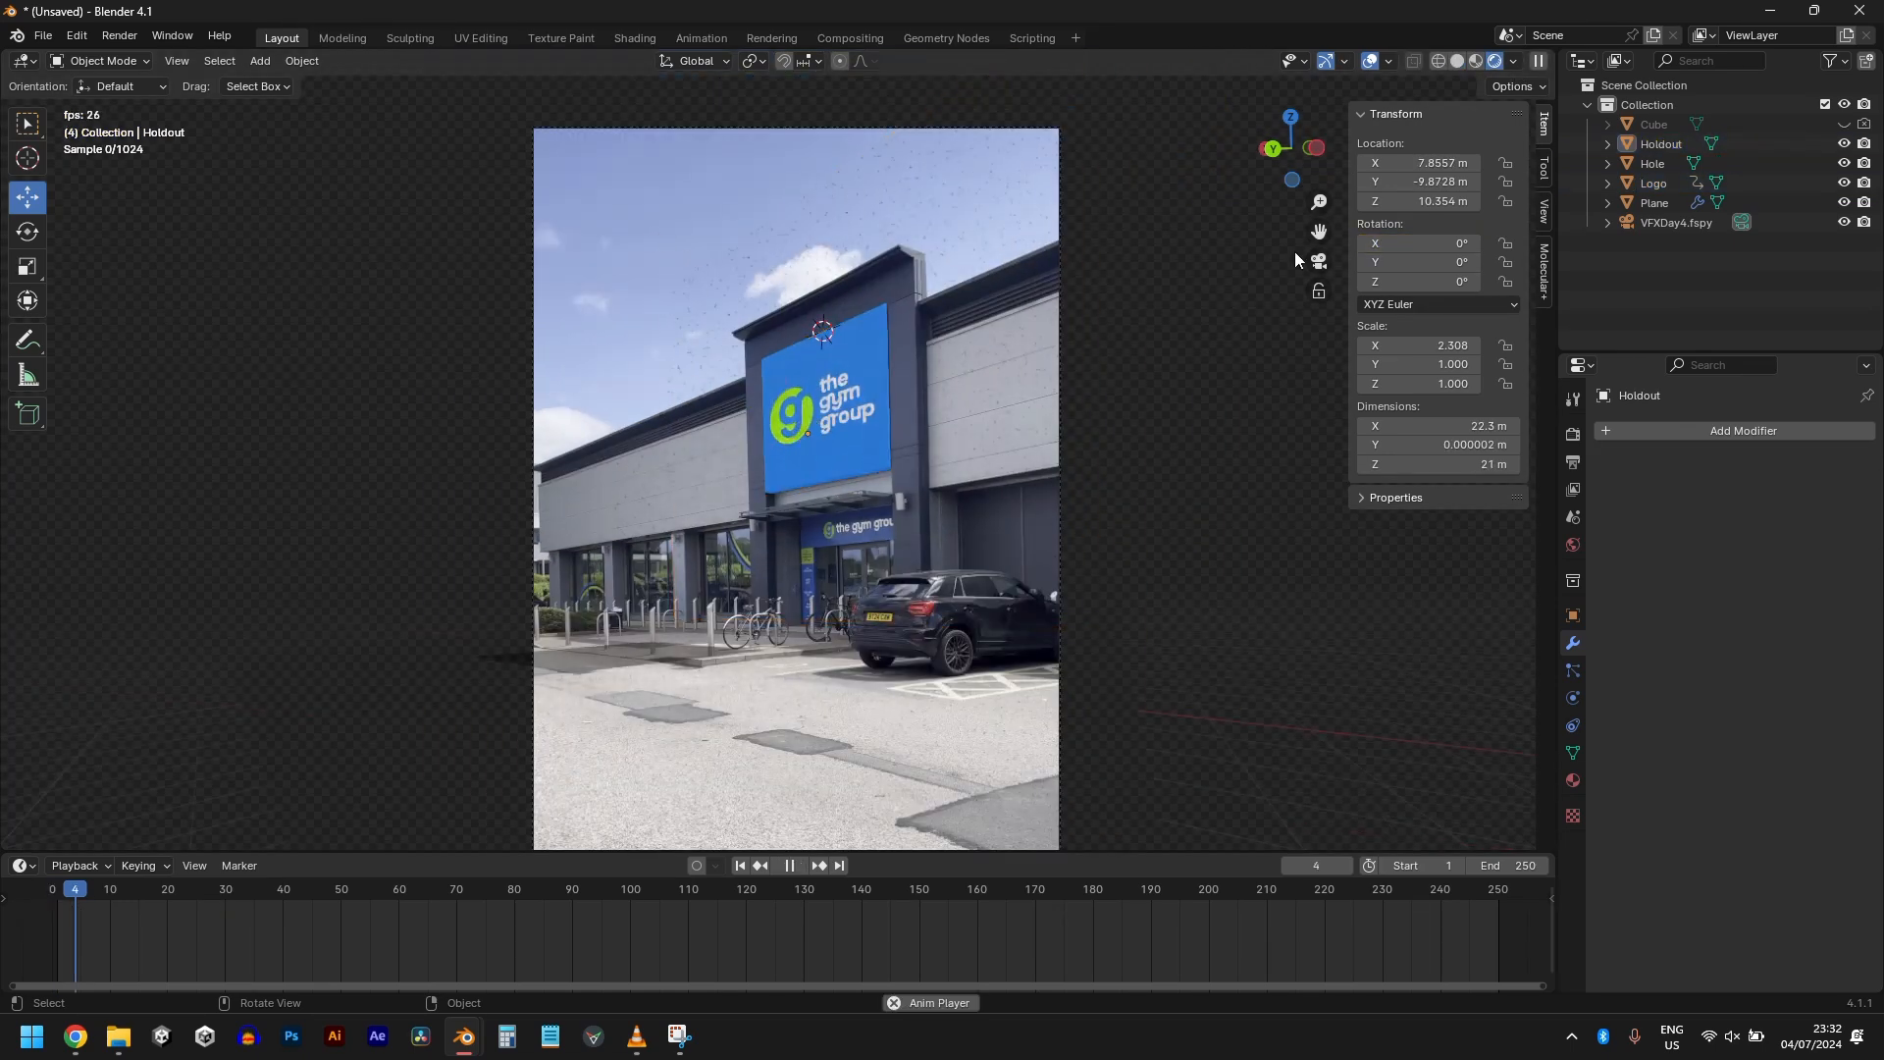
key(shift+Left)
key(space)
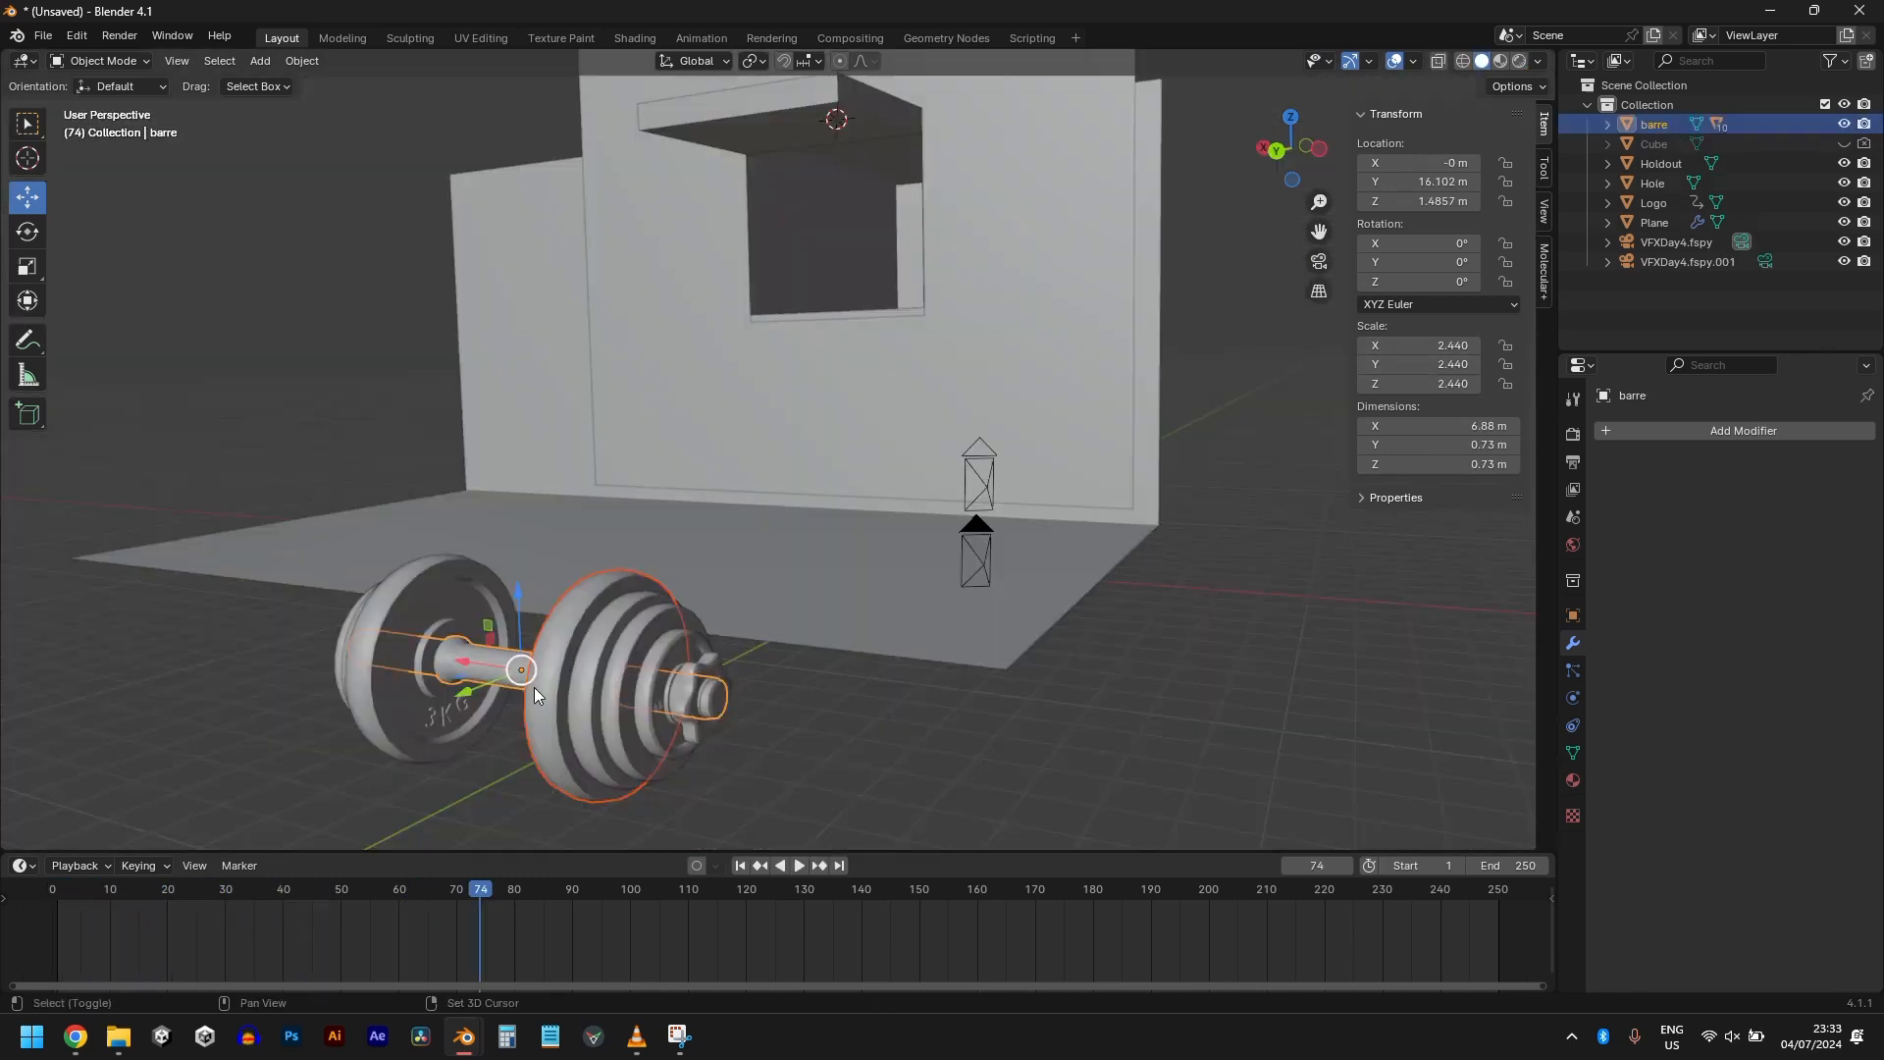
Step: Duplicate the barre object about 11 m along negative Y and rotate the copy -90° about Y so it stands upright
key(shift+d)
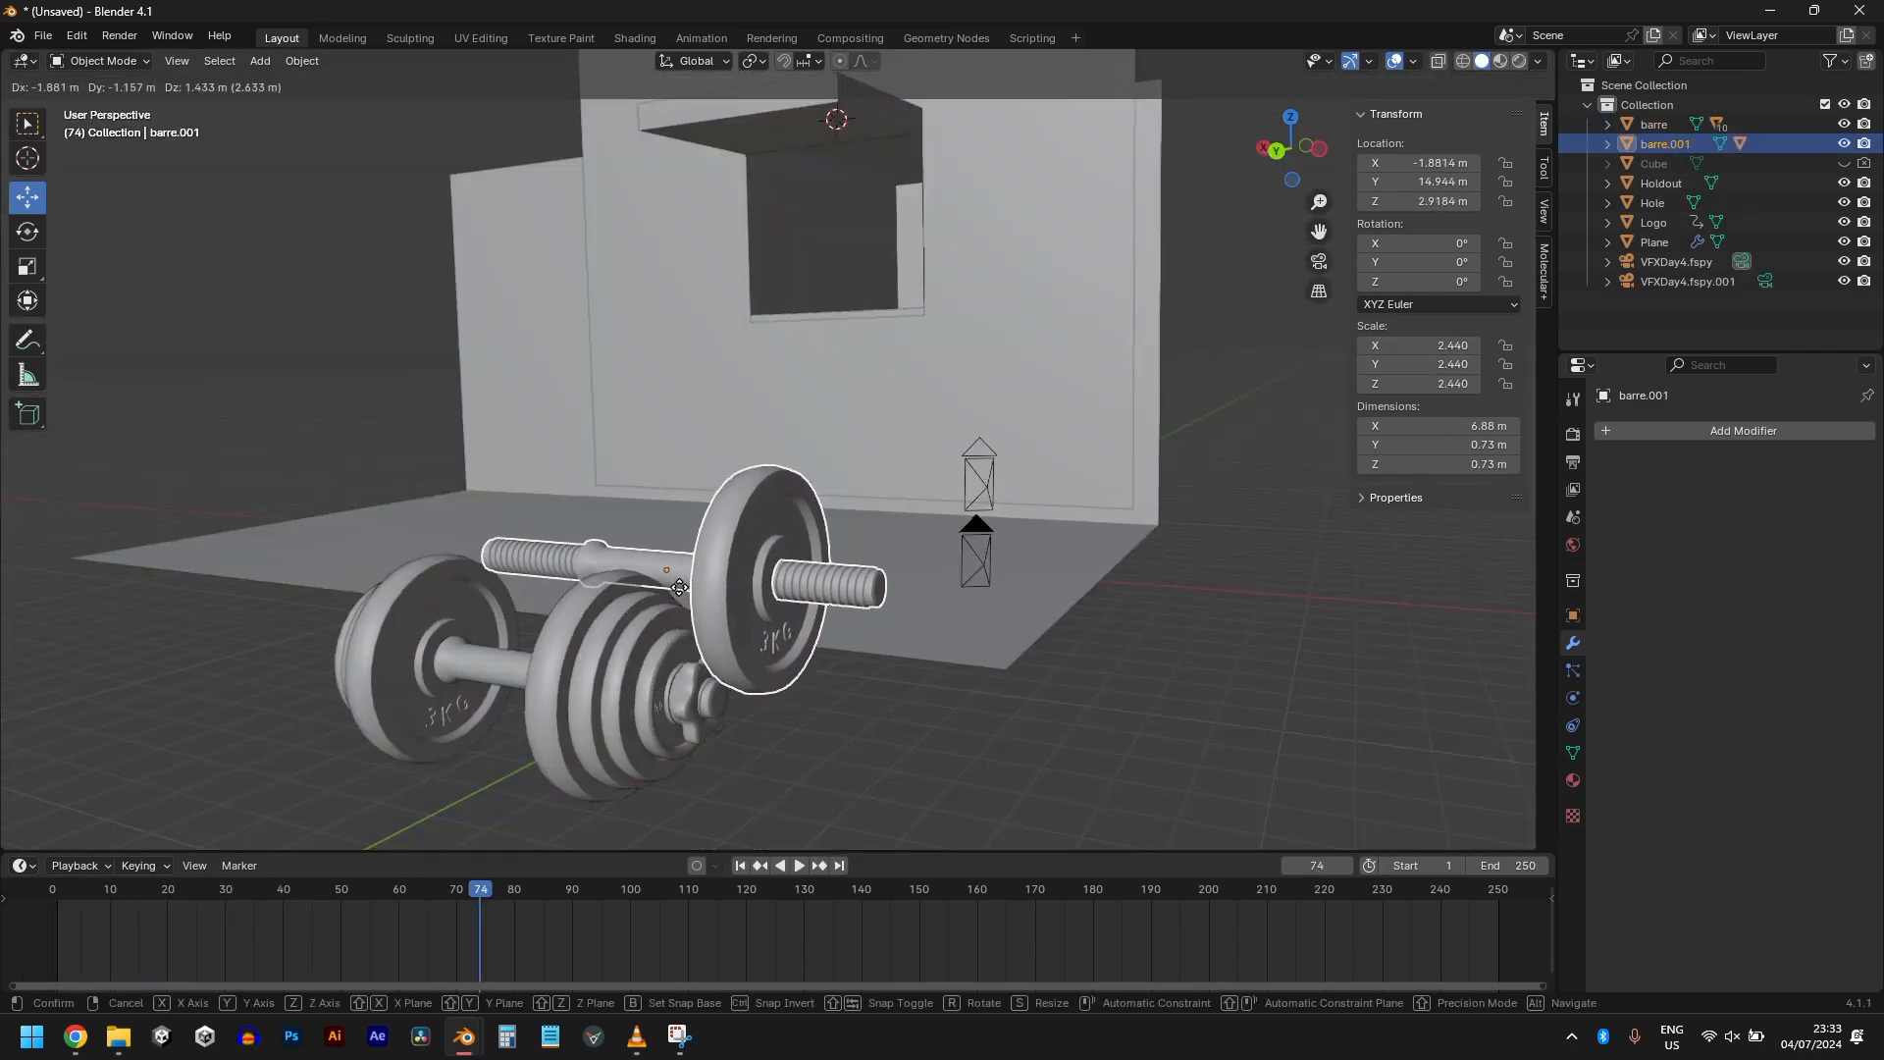
key(y)
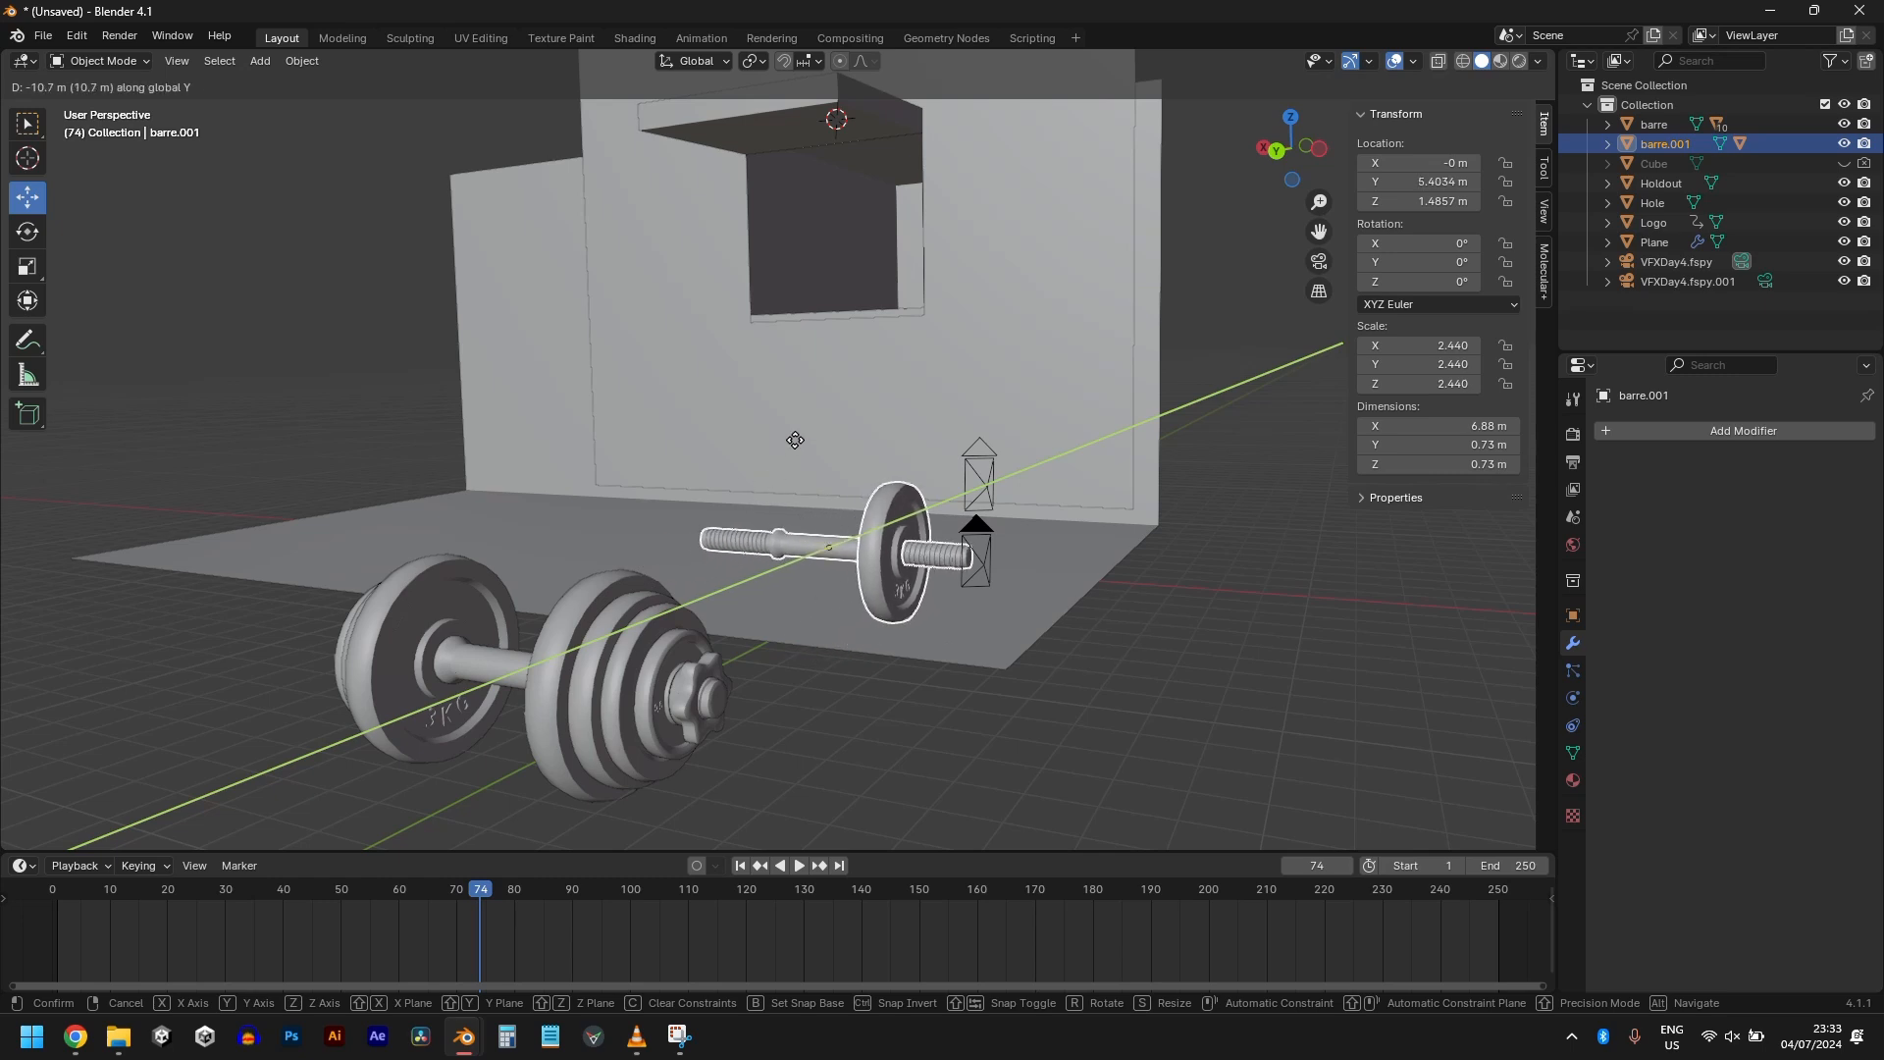
click(882, 531)
text(r)
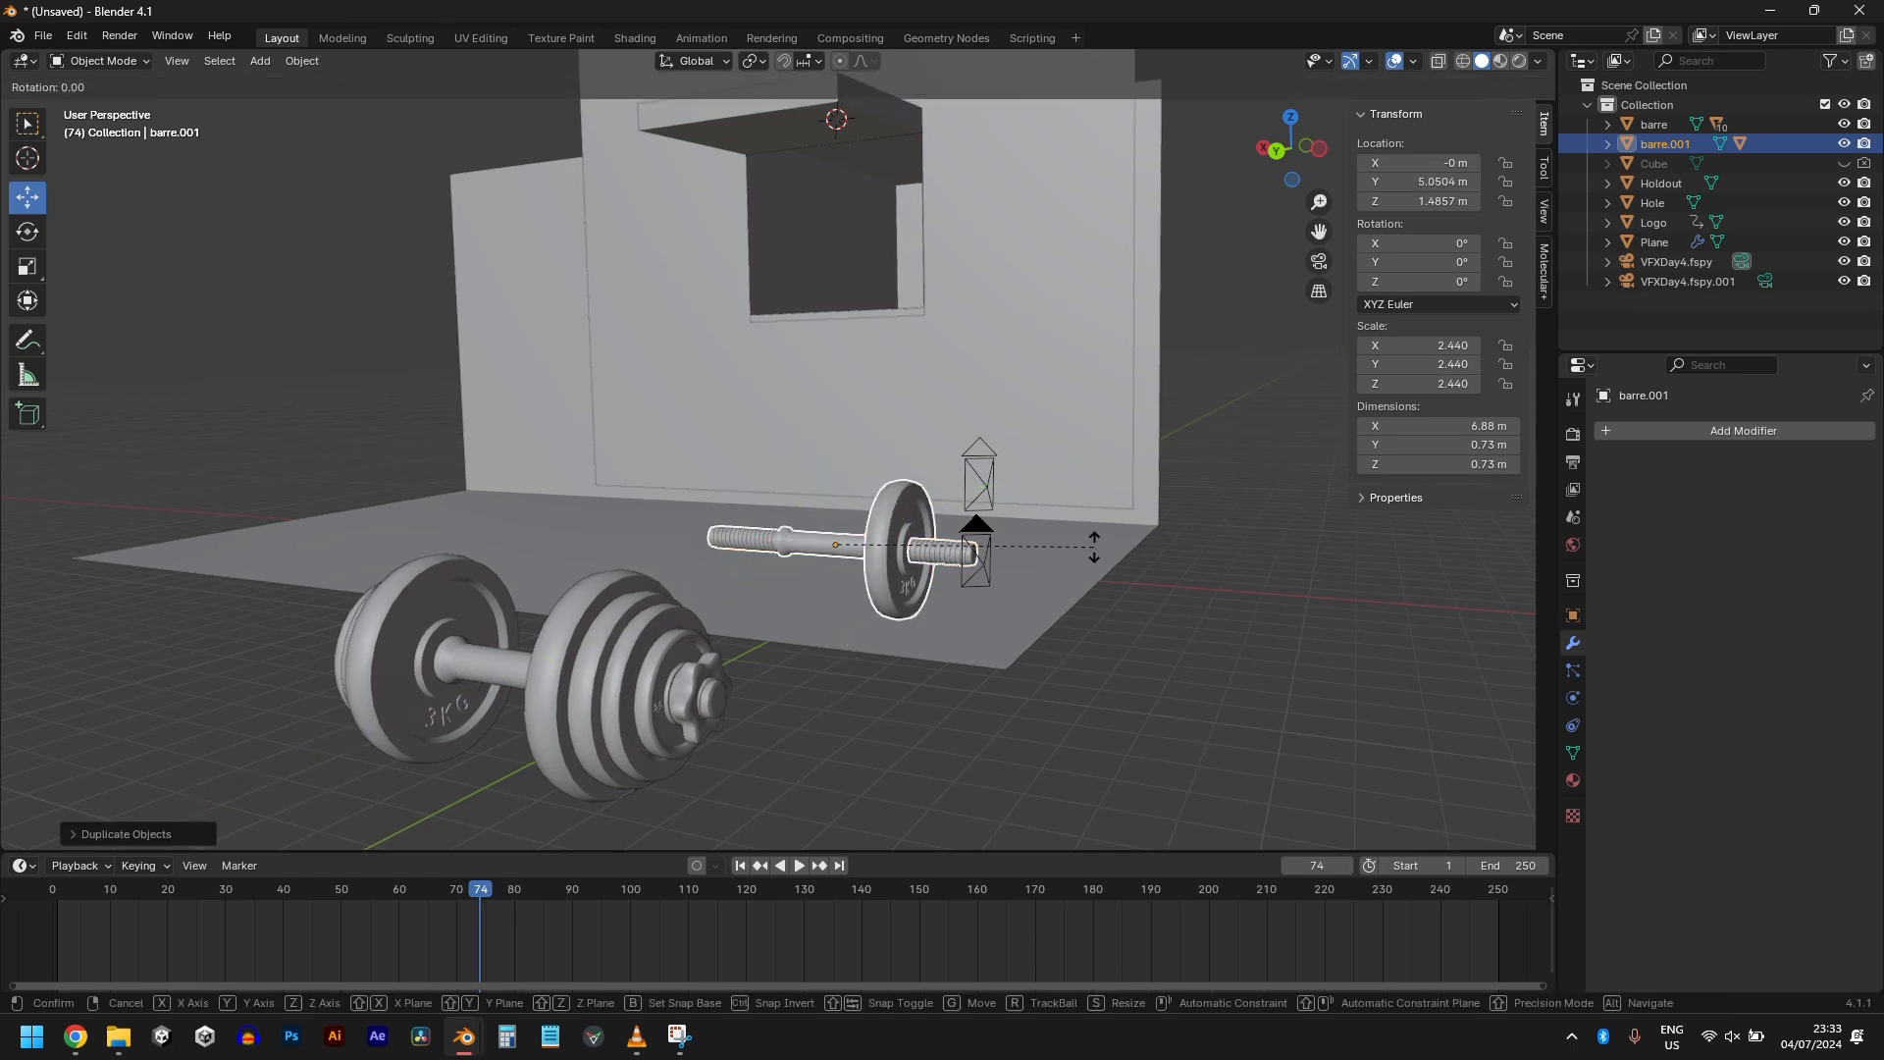
text(y90)
key(minus)
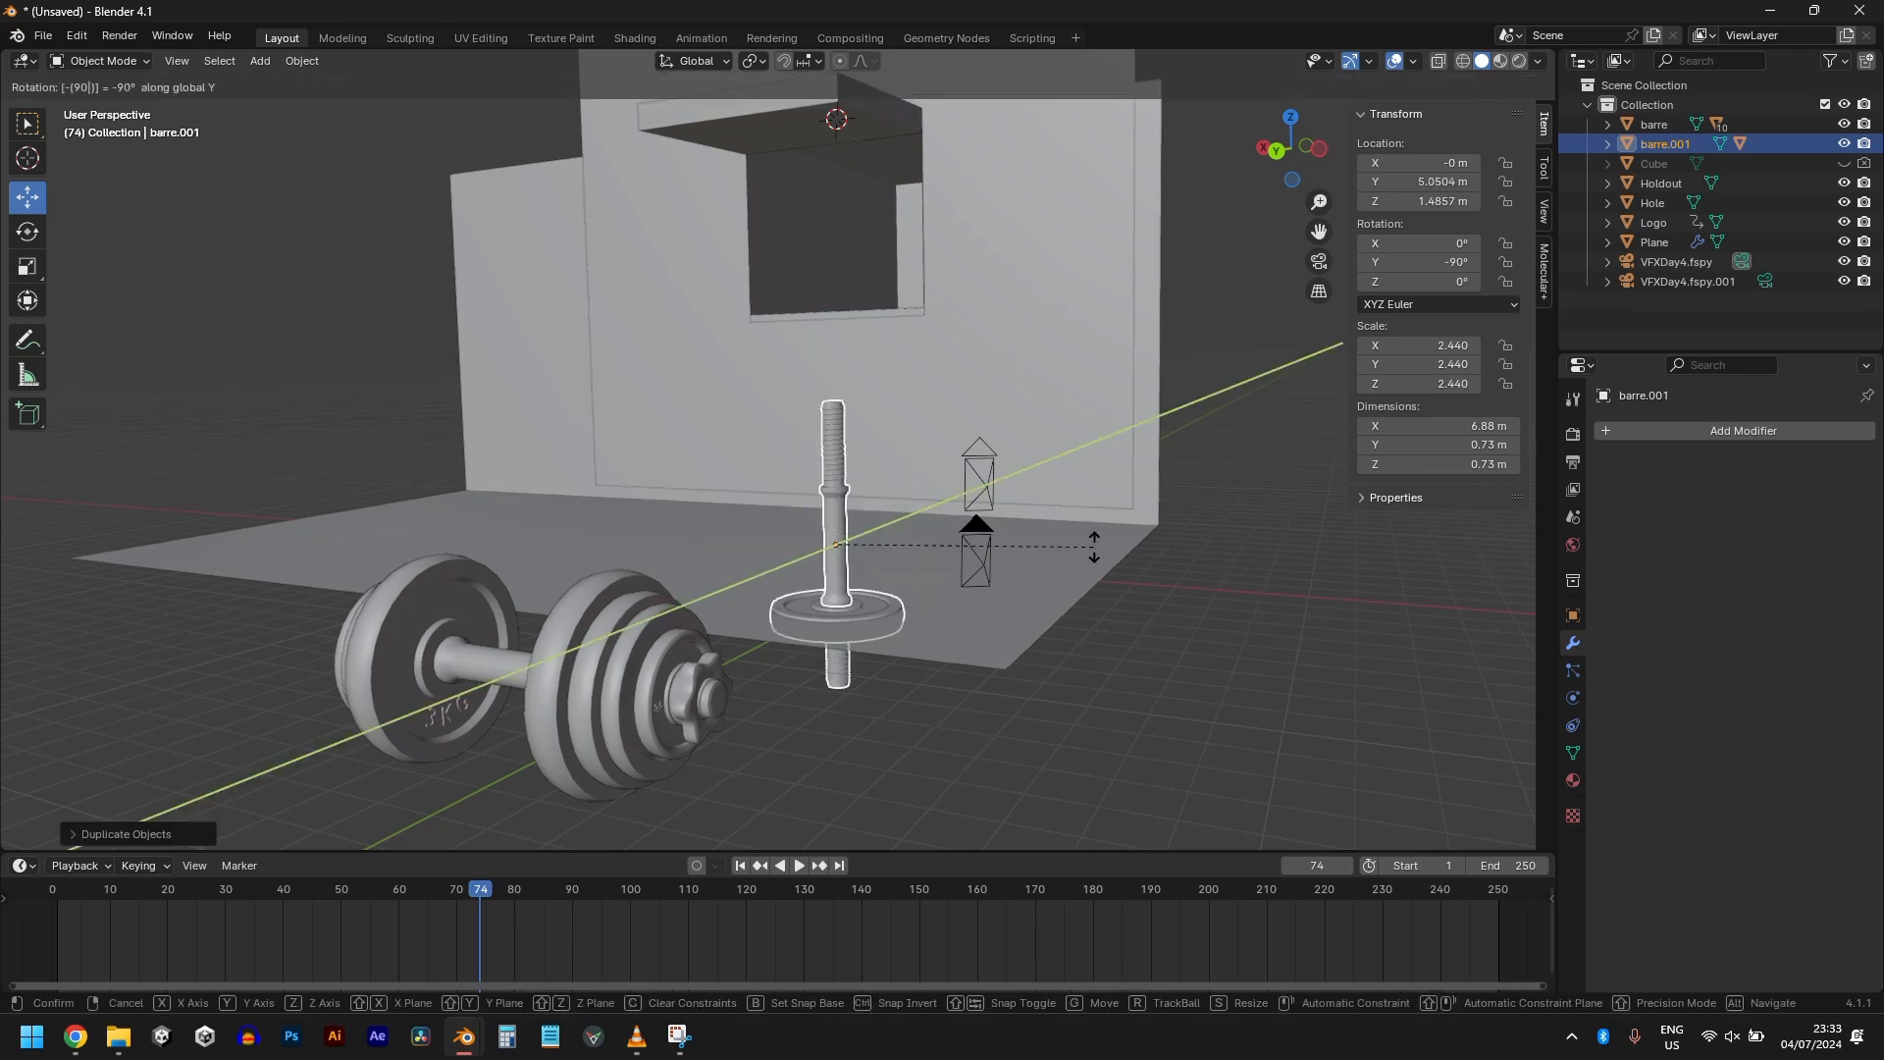
click(1094, 546)
Step: Raise the upright bar copy to a Z location of about 1.96 m so its weight plate rests on the ground
scroll(966, 648, up, 7)
scroll(948, 655, down, 3)
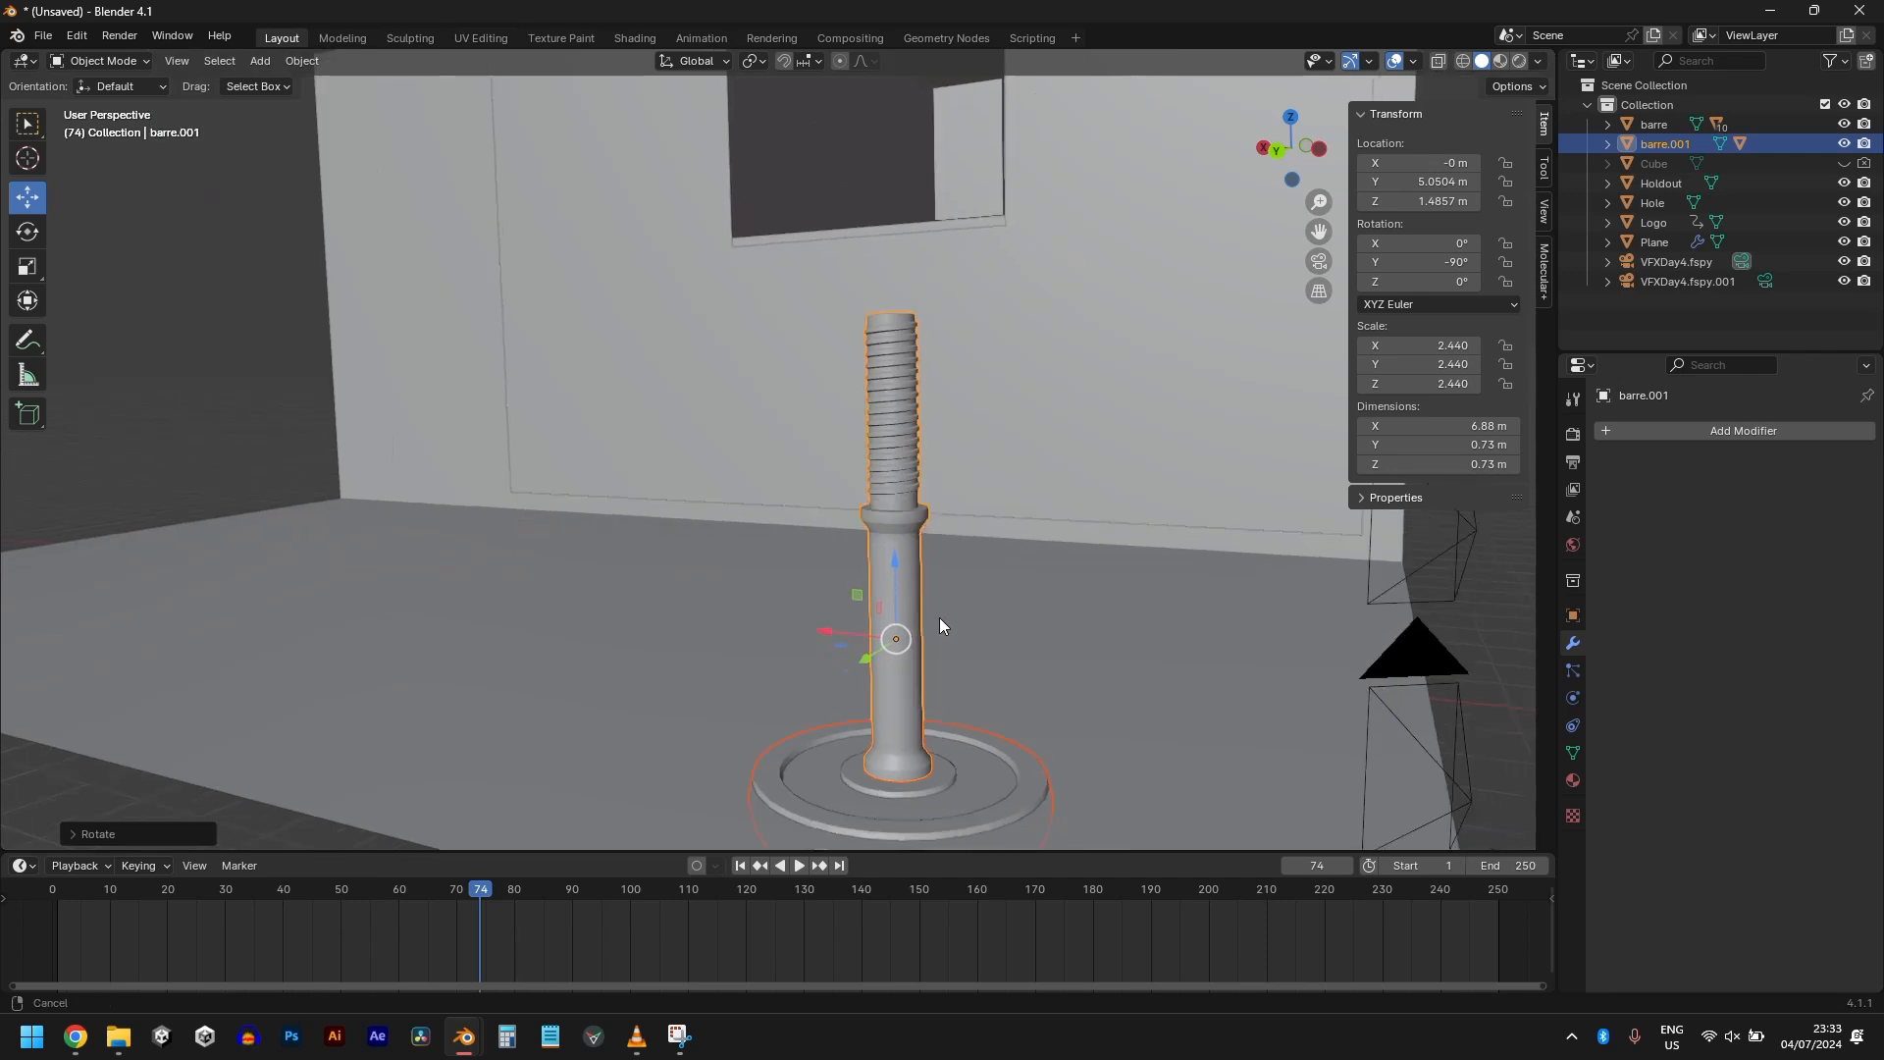
shift+middle_drag(940, 616, 885, 422)
drag(876, 383, 880, 337)
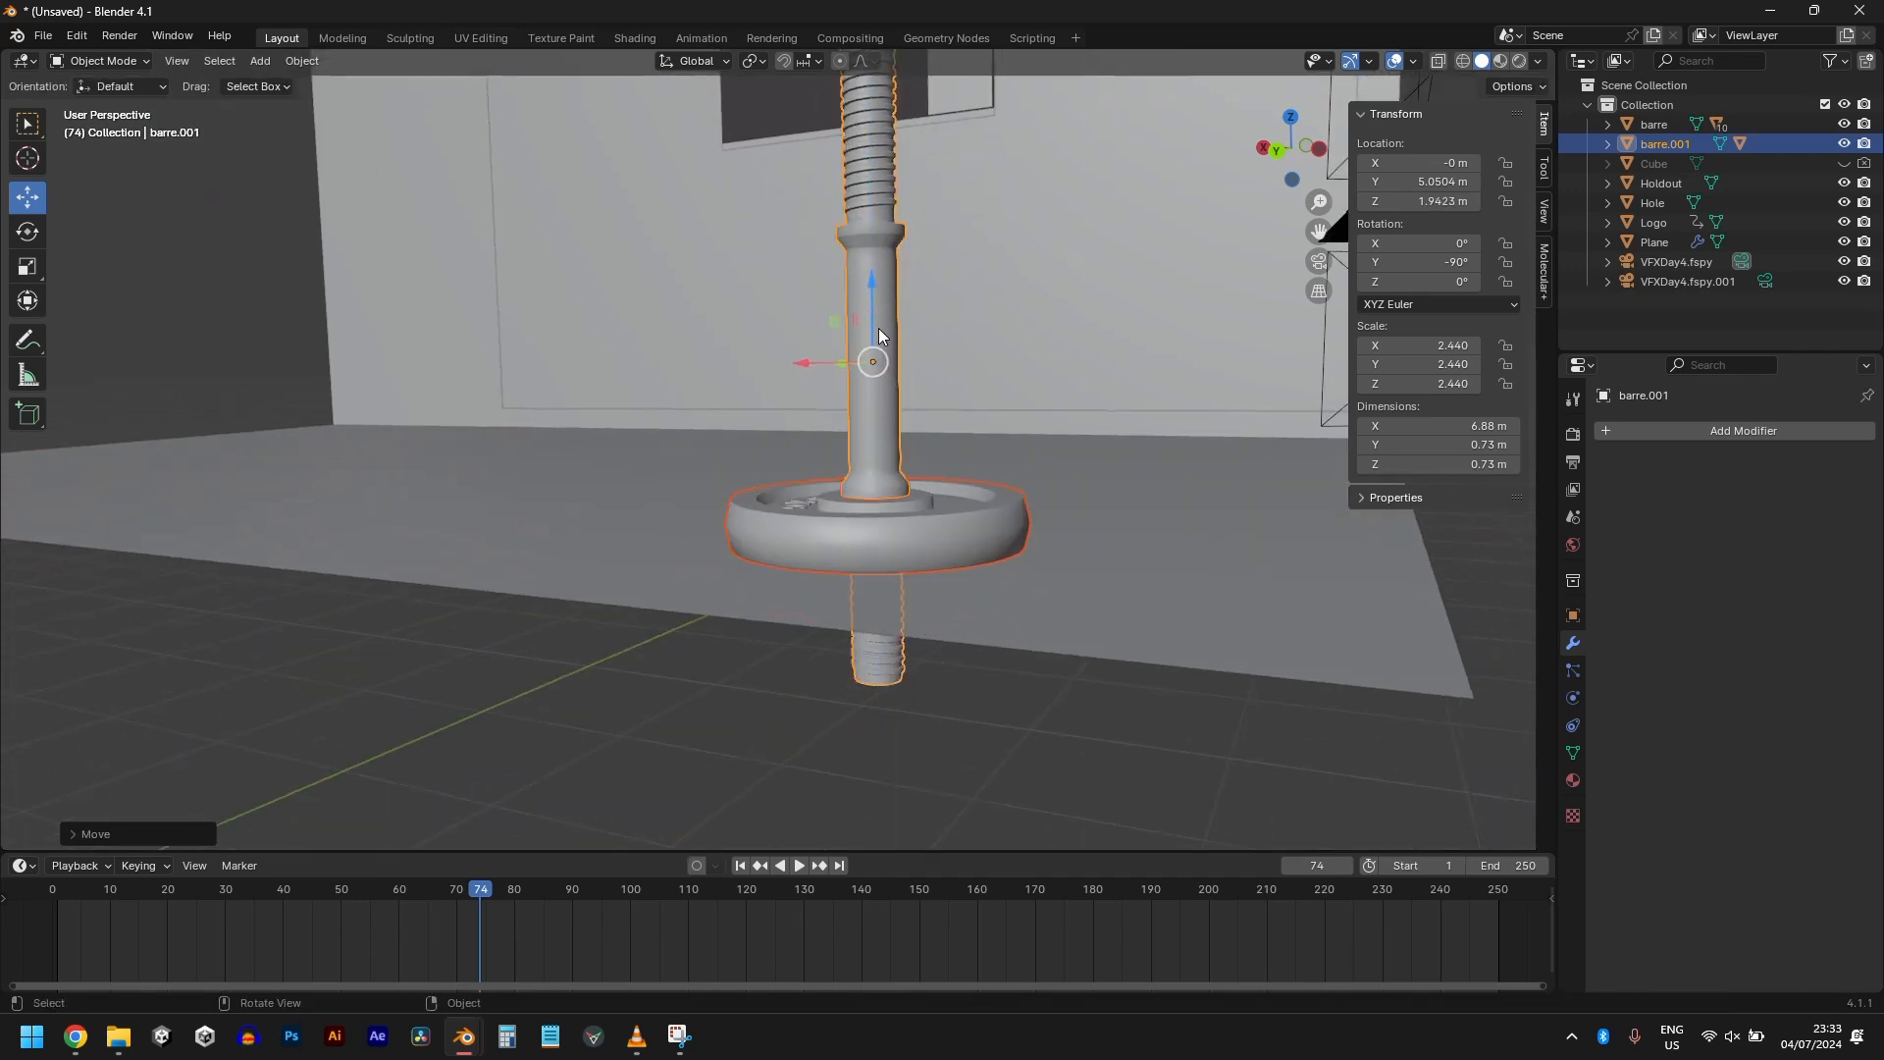
key(KP_1)
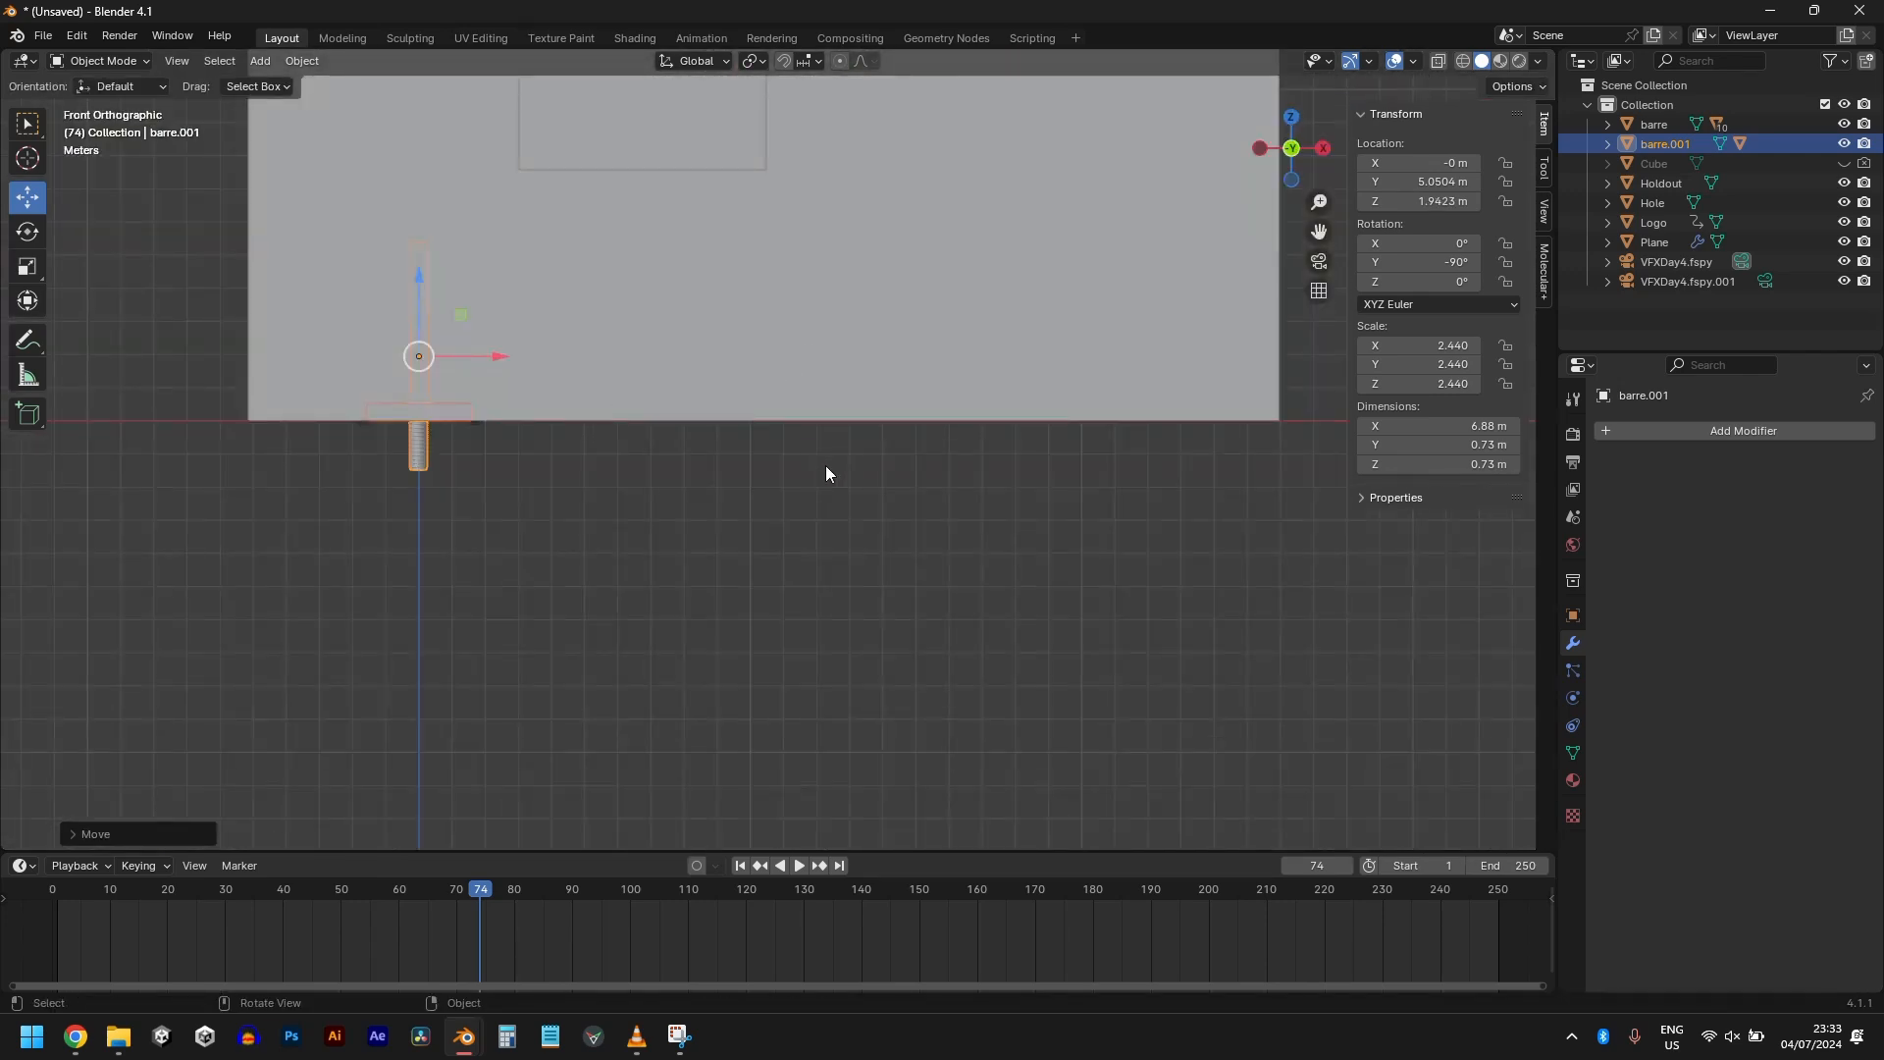
key(KP_3)
scroll(952, 409, up, 4)
shift+middle_drag(956, 406, 238, 644)
scroll(1238, 618, up, 2)
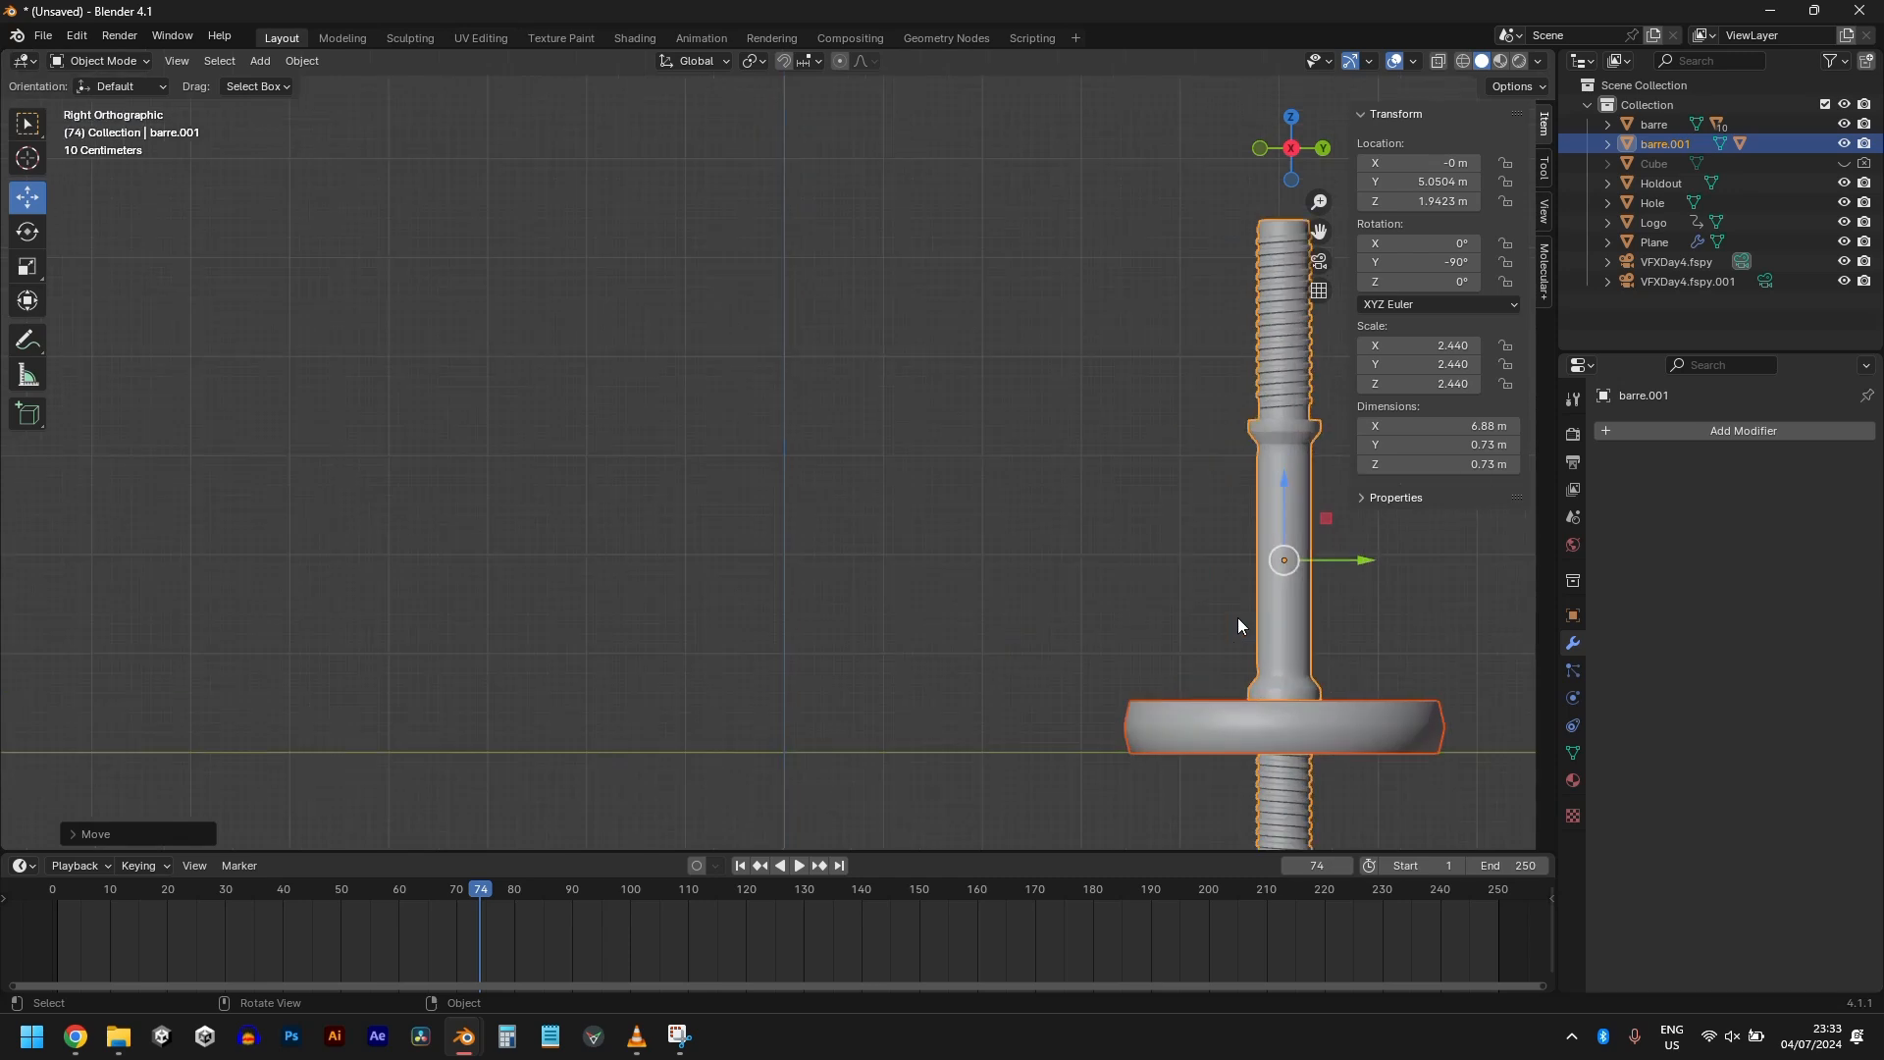
shift+middle_drag(1239, 616, 697, 504)
scroll(693, 516, up, 3)
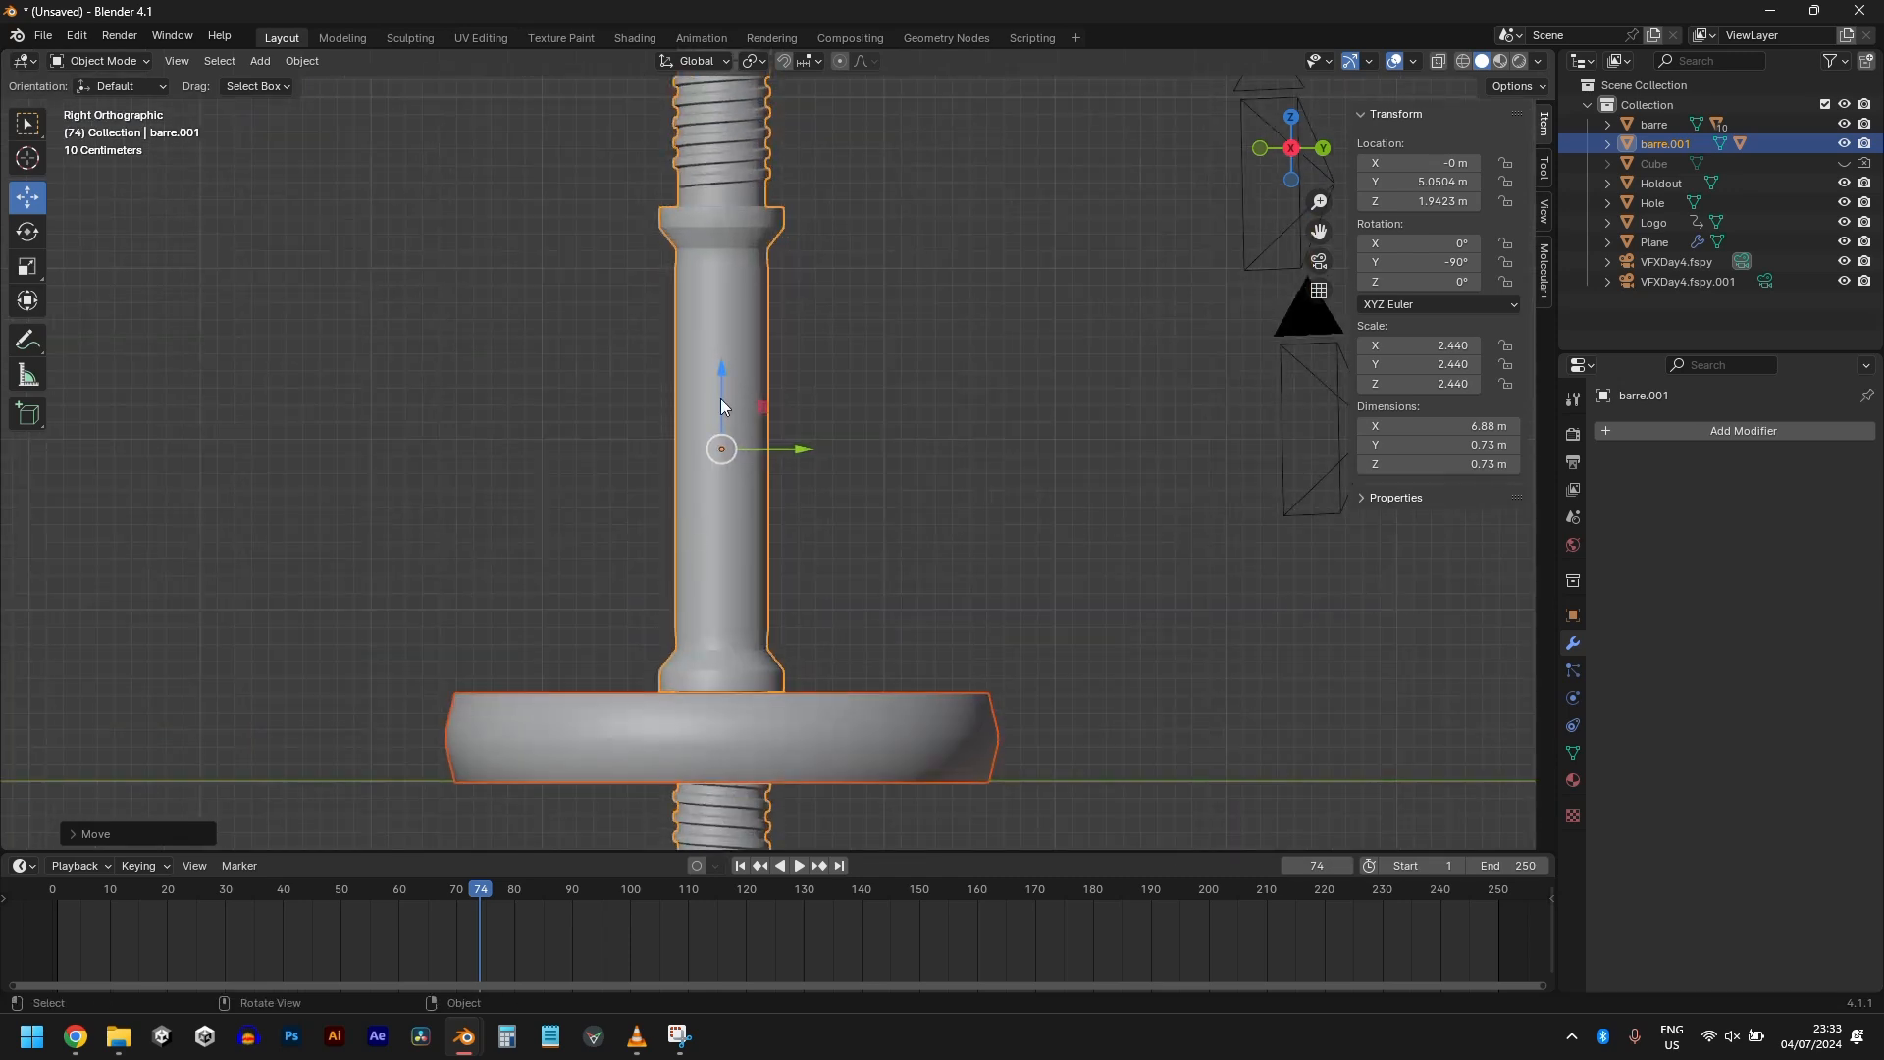
drag(720, 405, 721, 391)
Step: In the rendered camera view, move the upright bar copy about 1.9 m along negative X
key(KP_0)
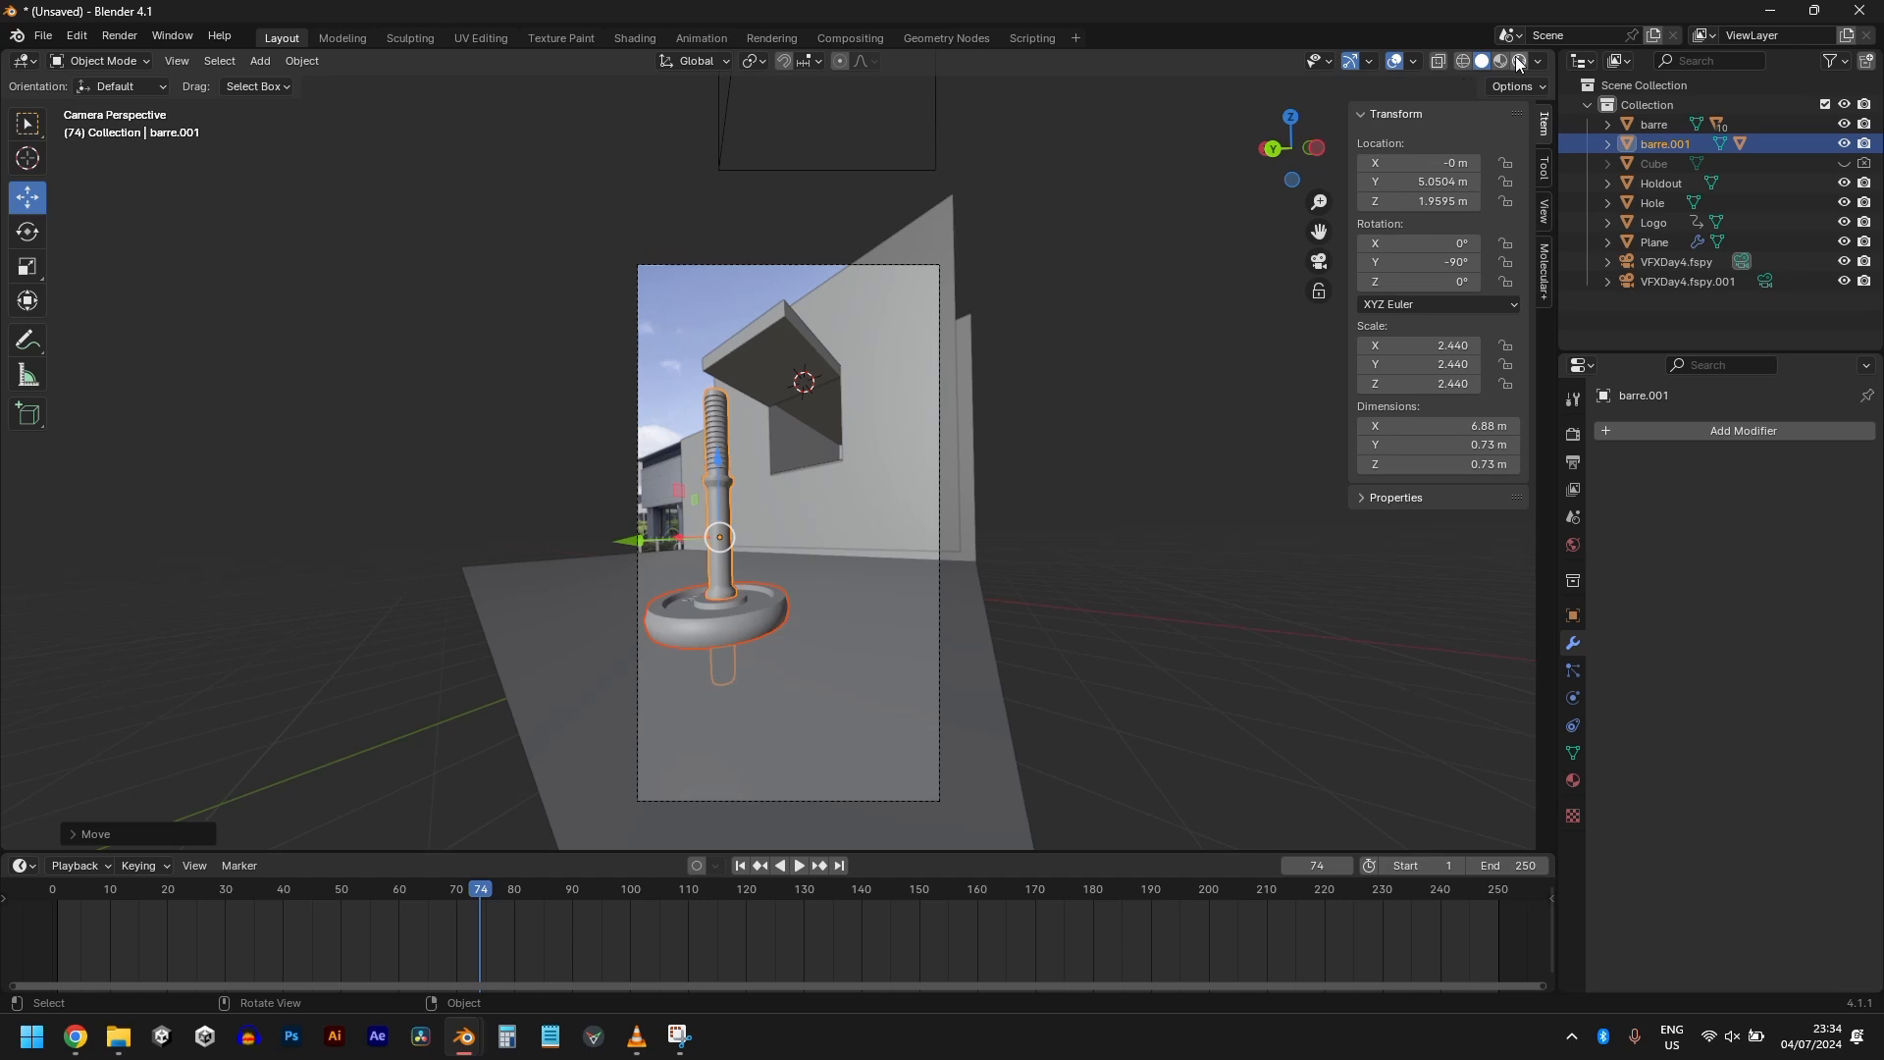
key(z)
click(912, 671)
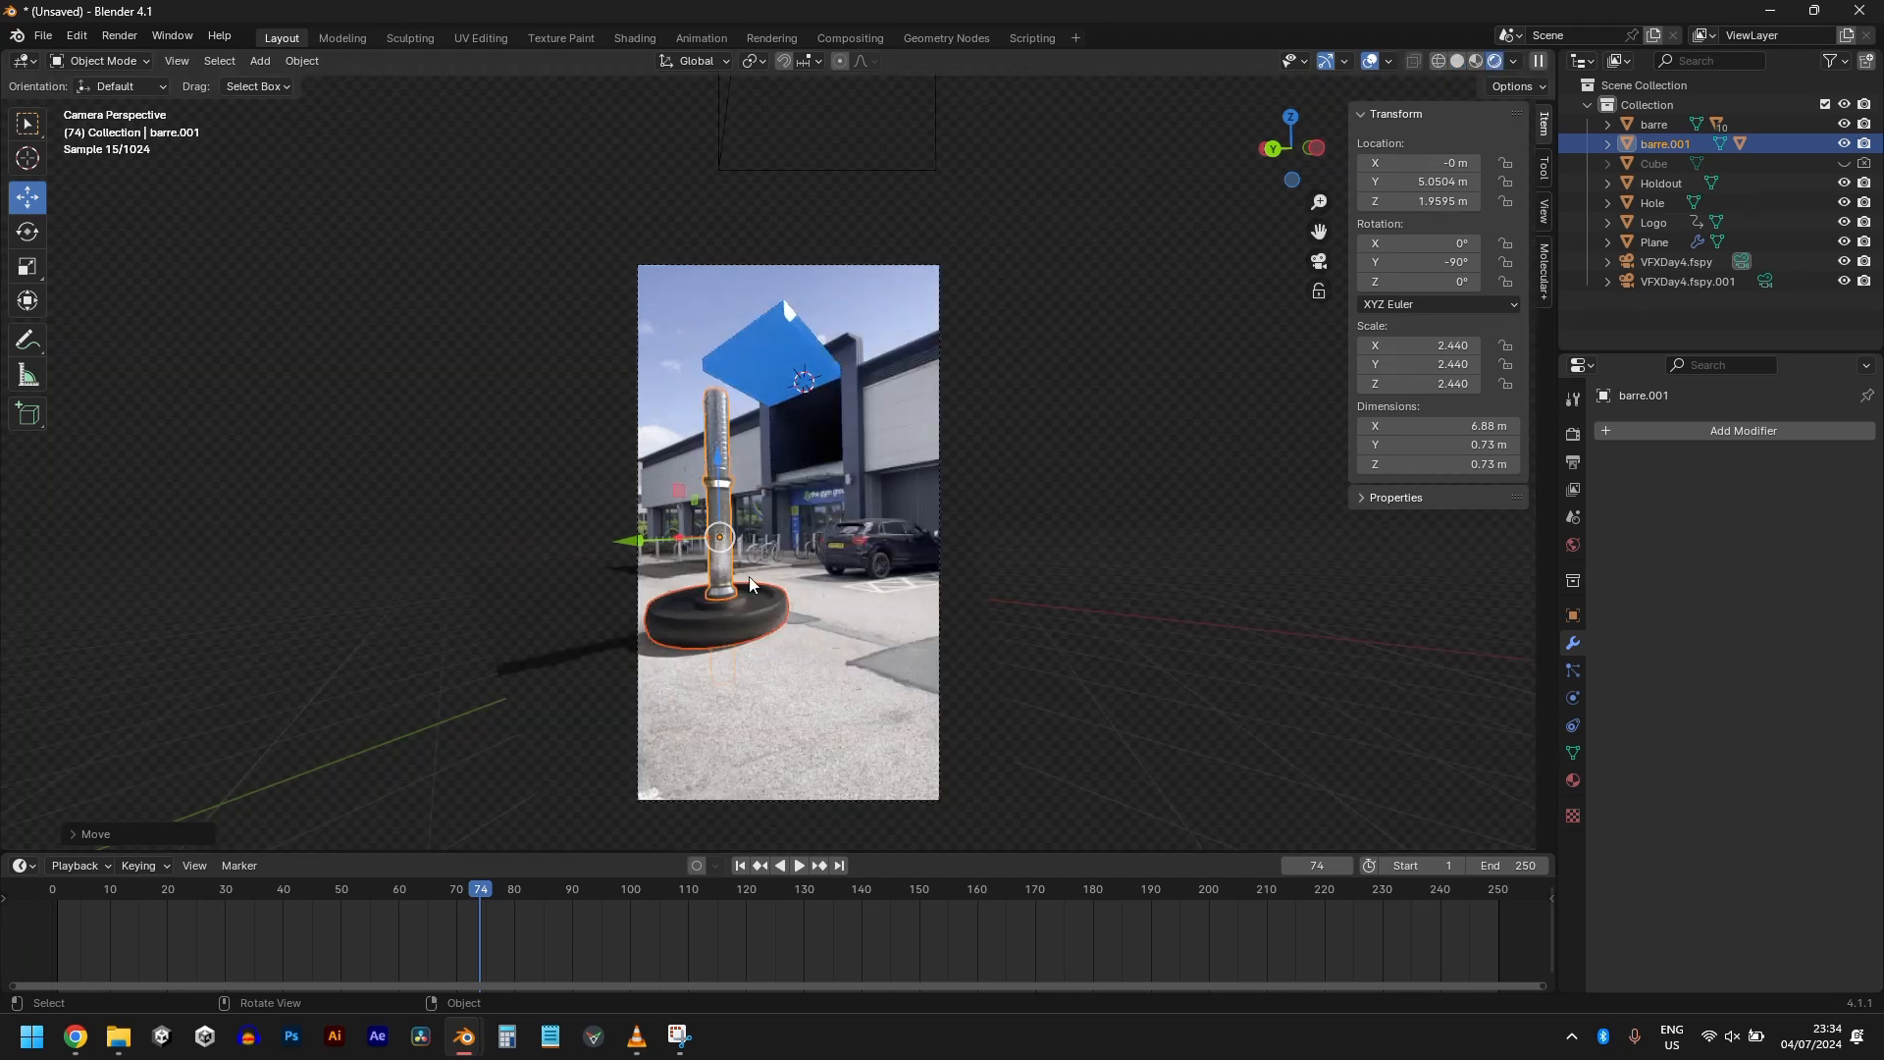
key(g)
key(x)
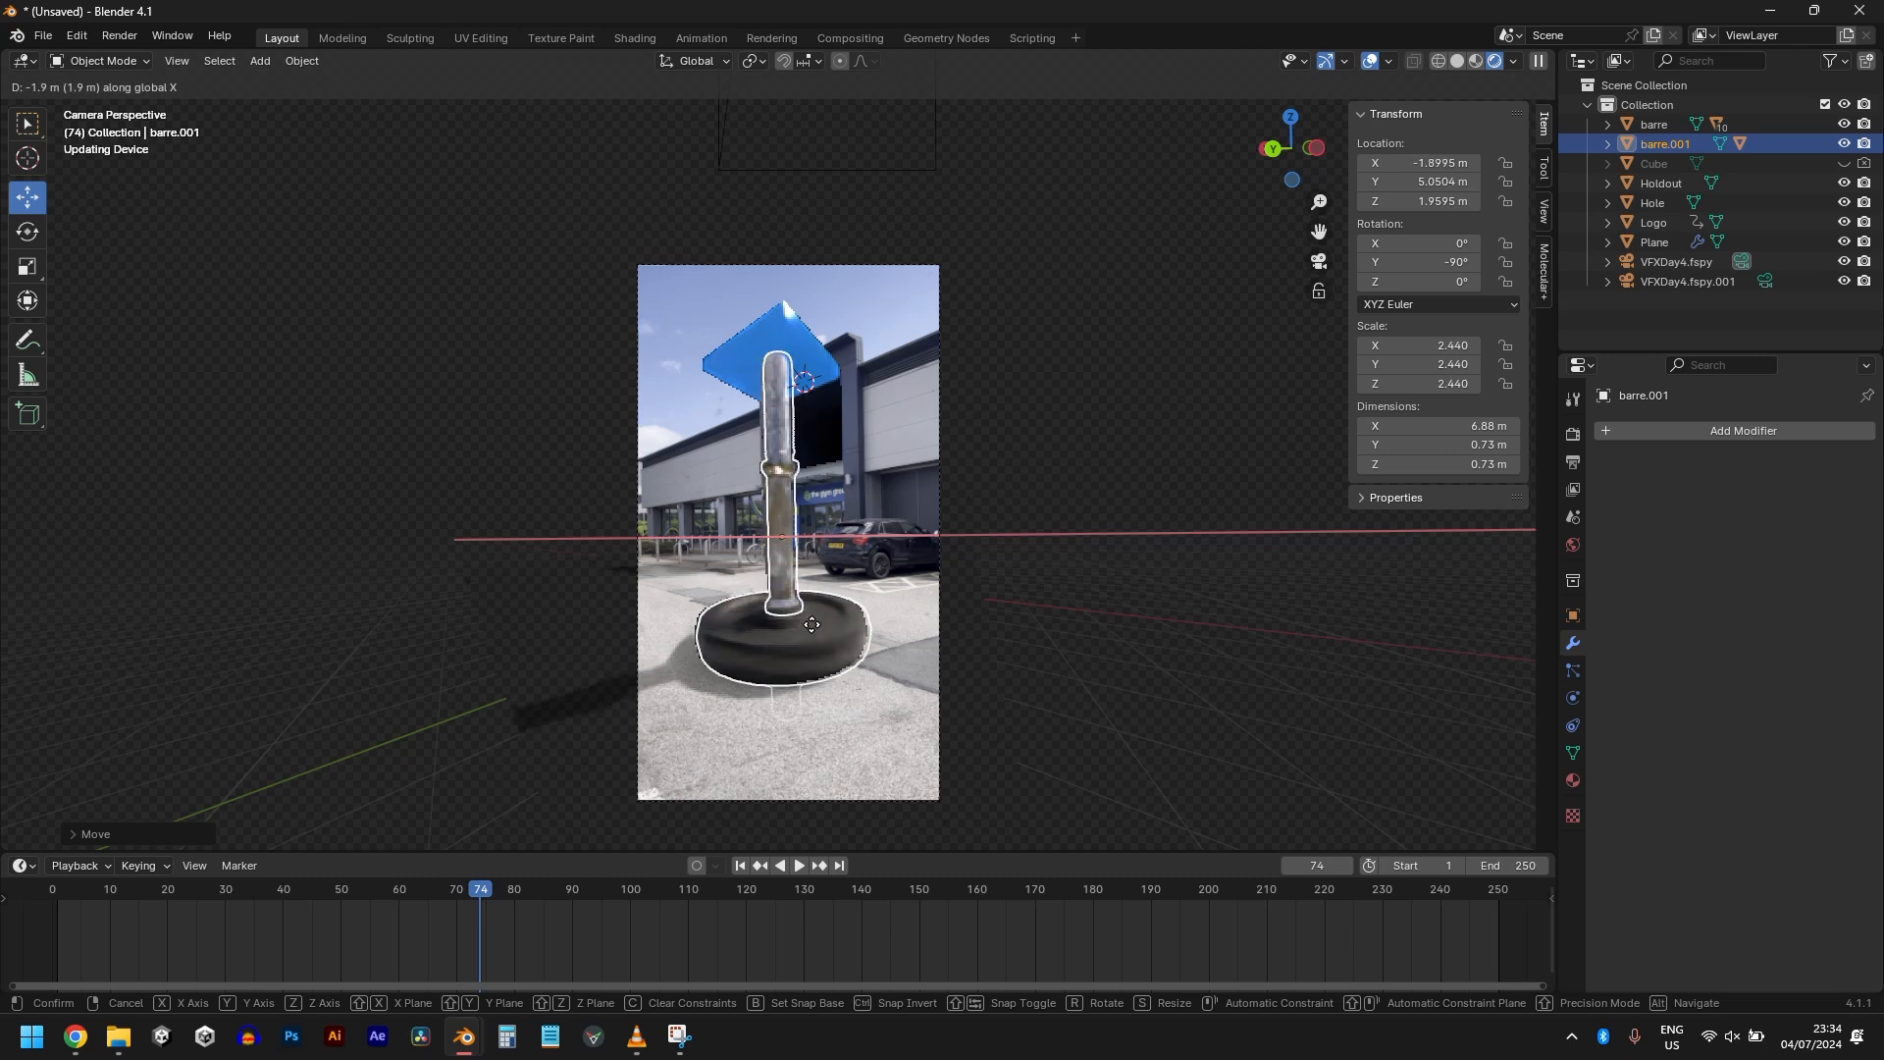
click(814, 626)
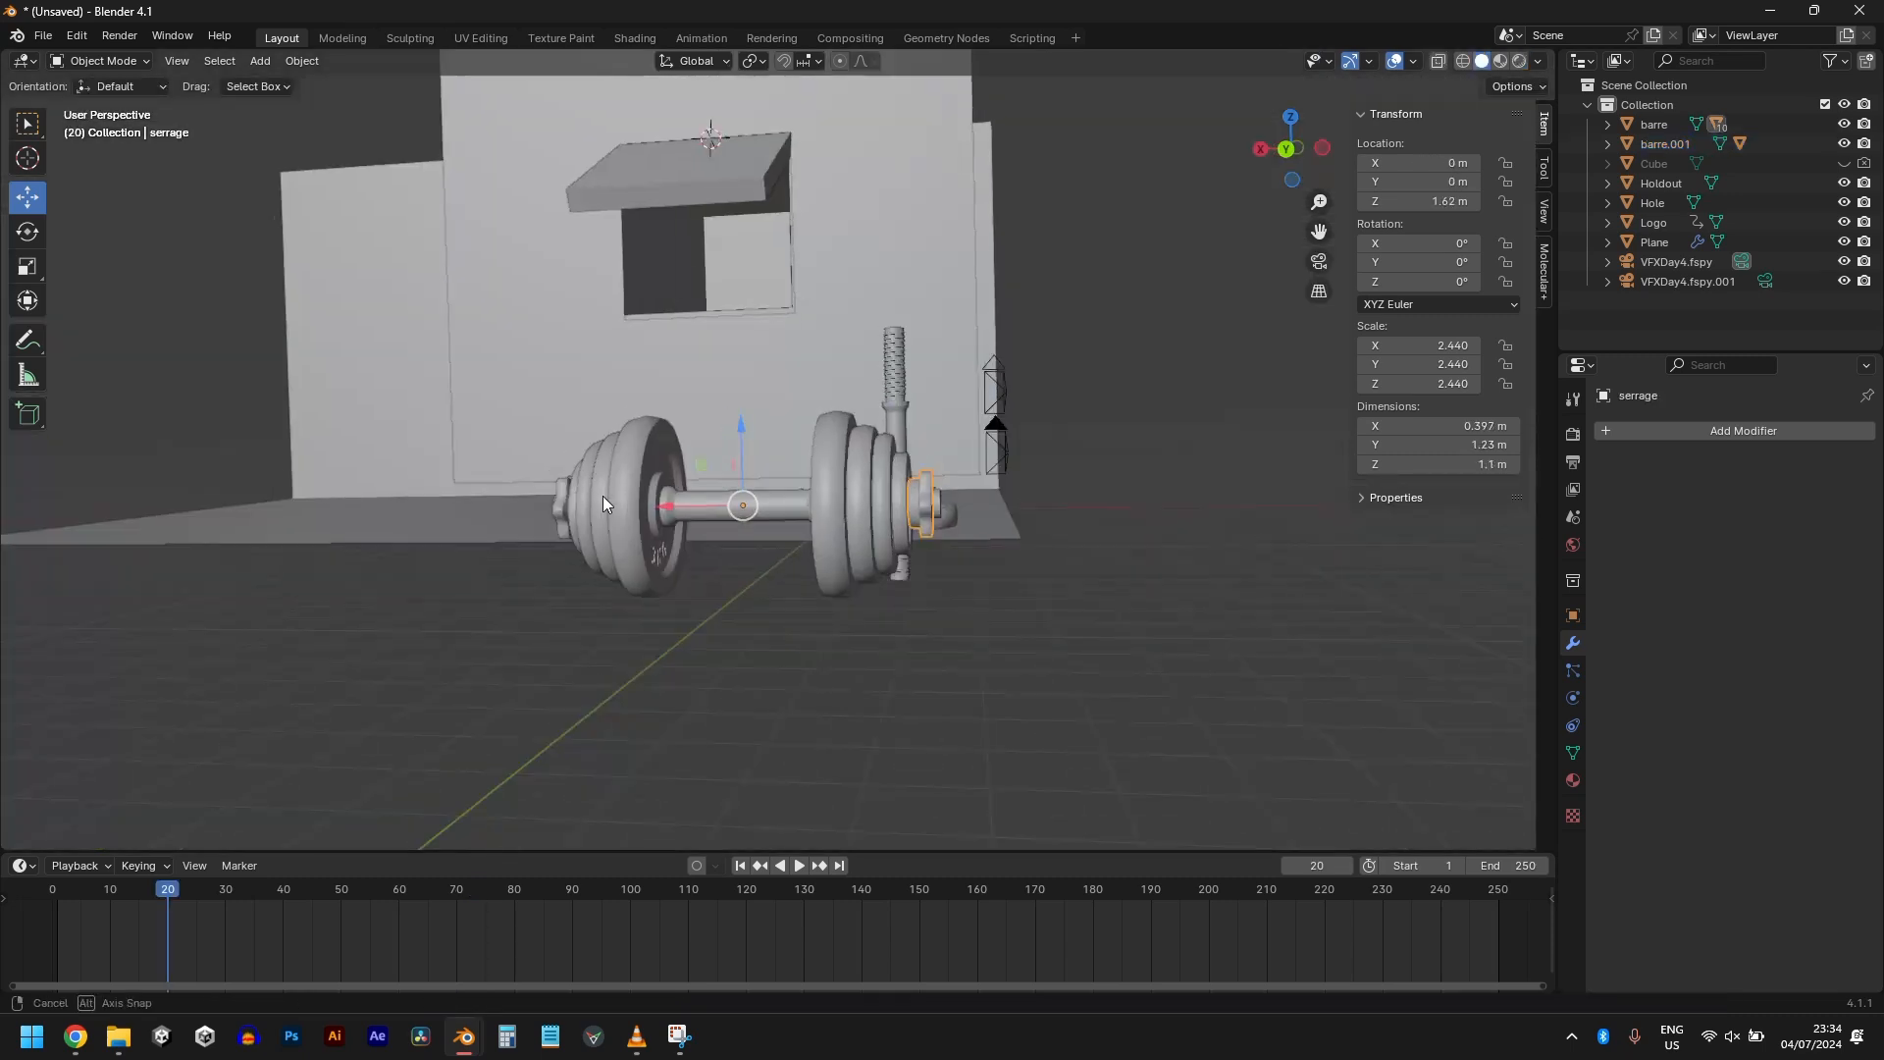
Step: Duplicate the serrage clamp into the air in front of the wall opening and clear the copy's parent, keeping its transformation
middle_drag(603, 497, 538, 504)
key(shift+d)
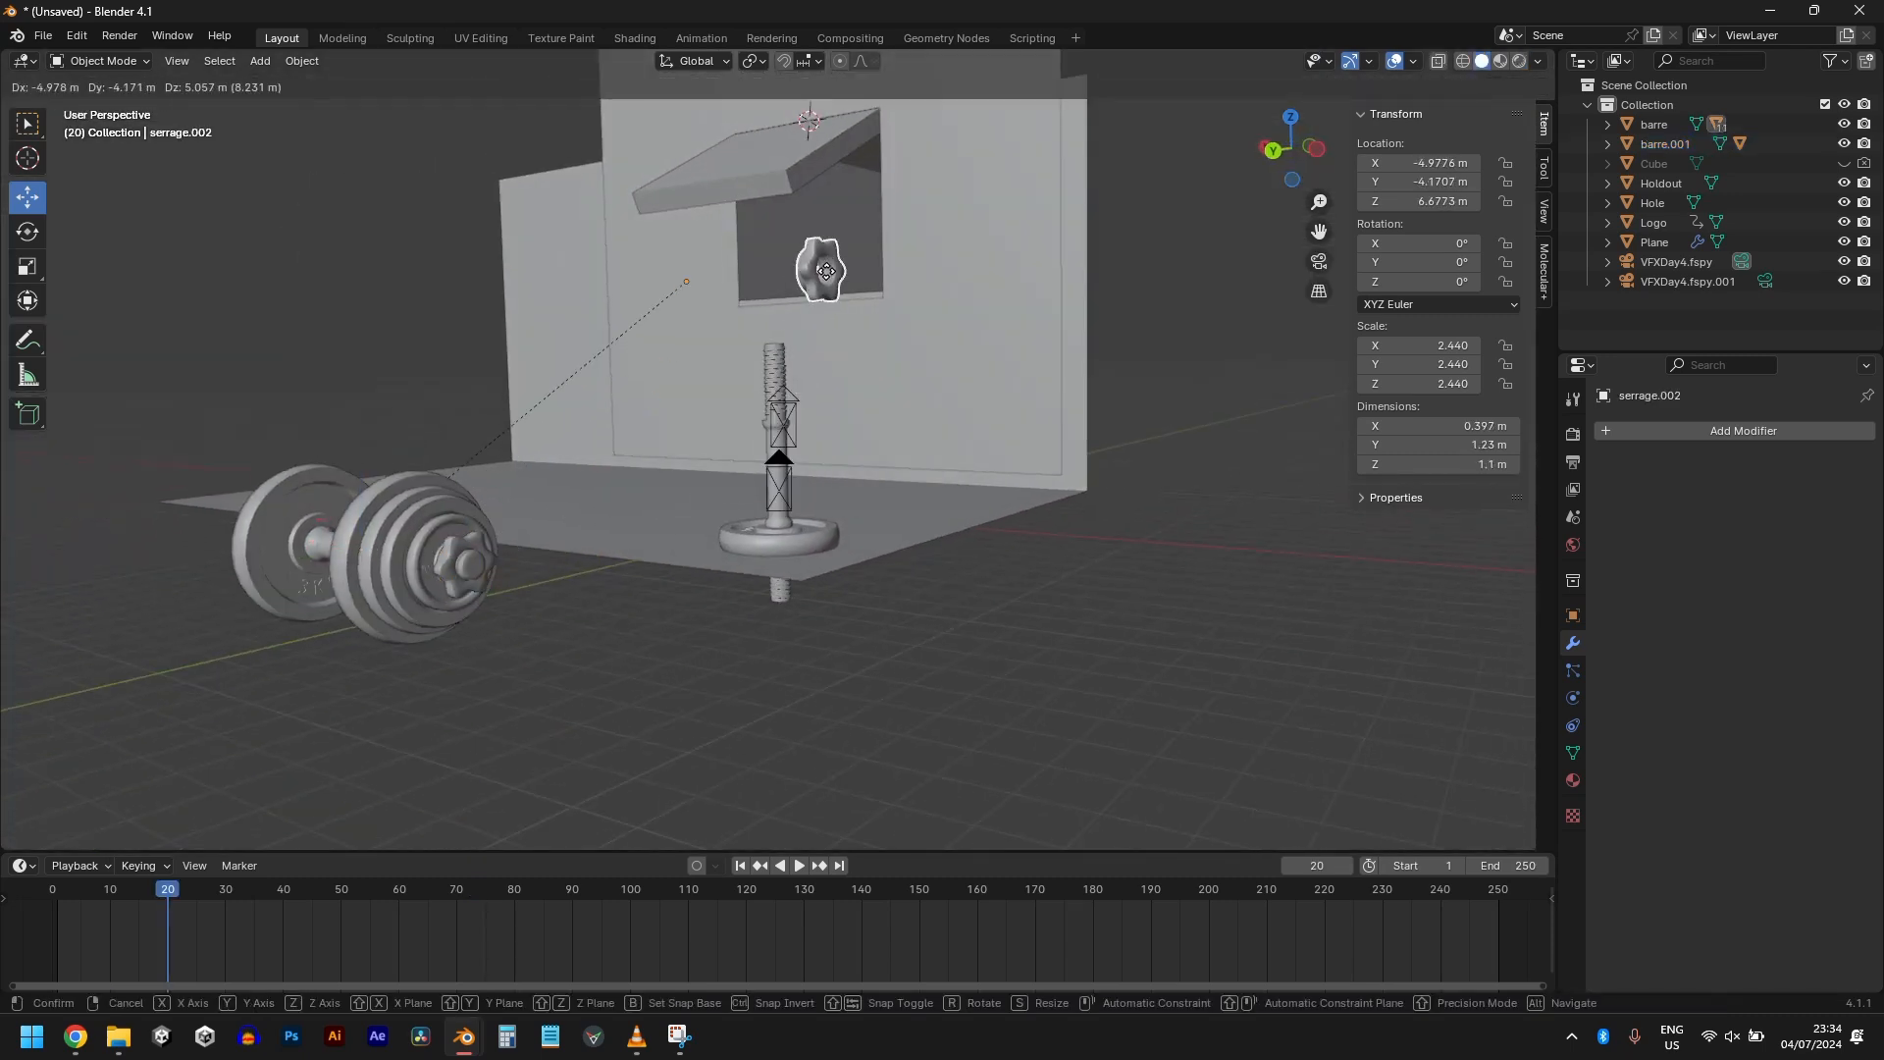
click(888, 260)
key(alt+p)
click(981, 455)
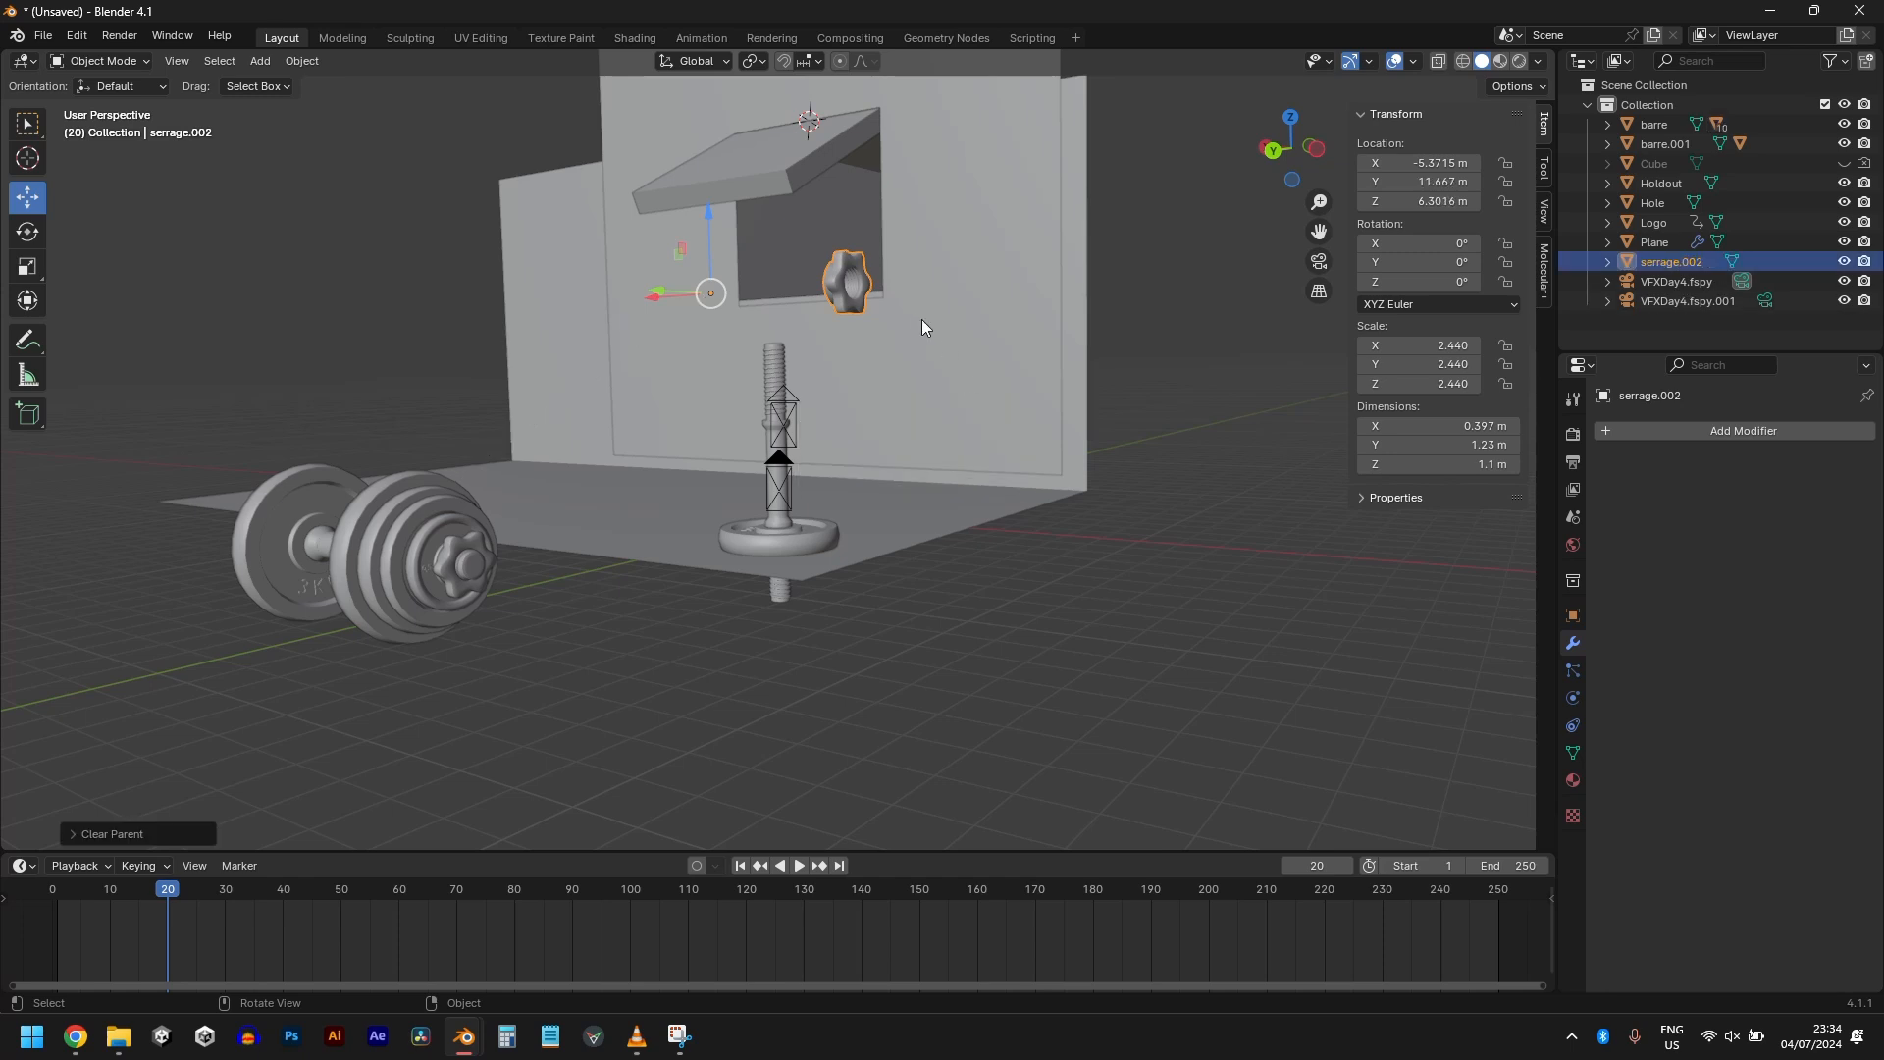
Step: Add an active Rigid Body with a Convex Hull shape to the duplicated clamp
click(1566, 695)
click(1796, 474)
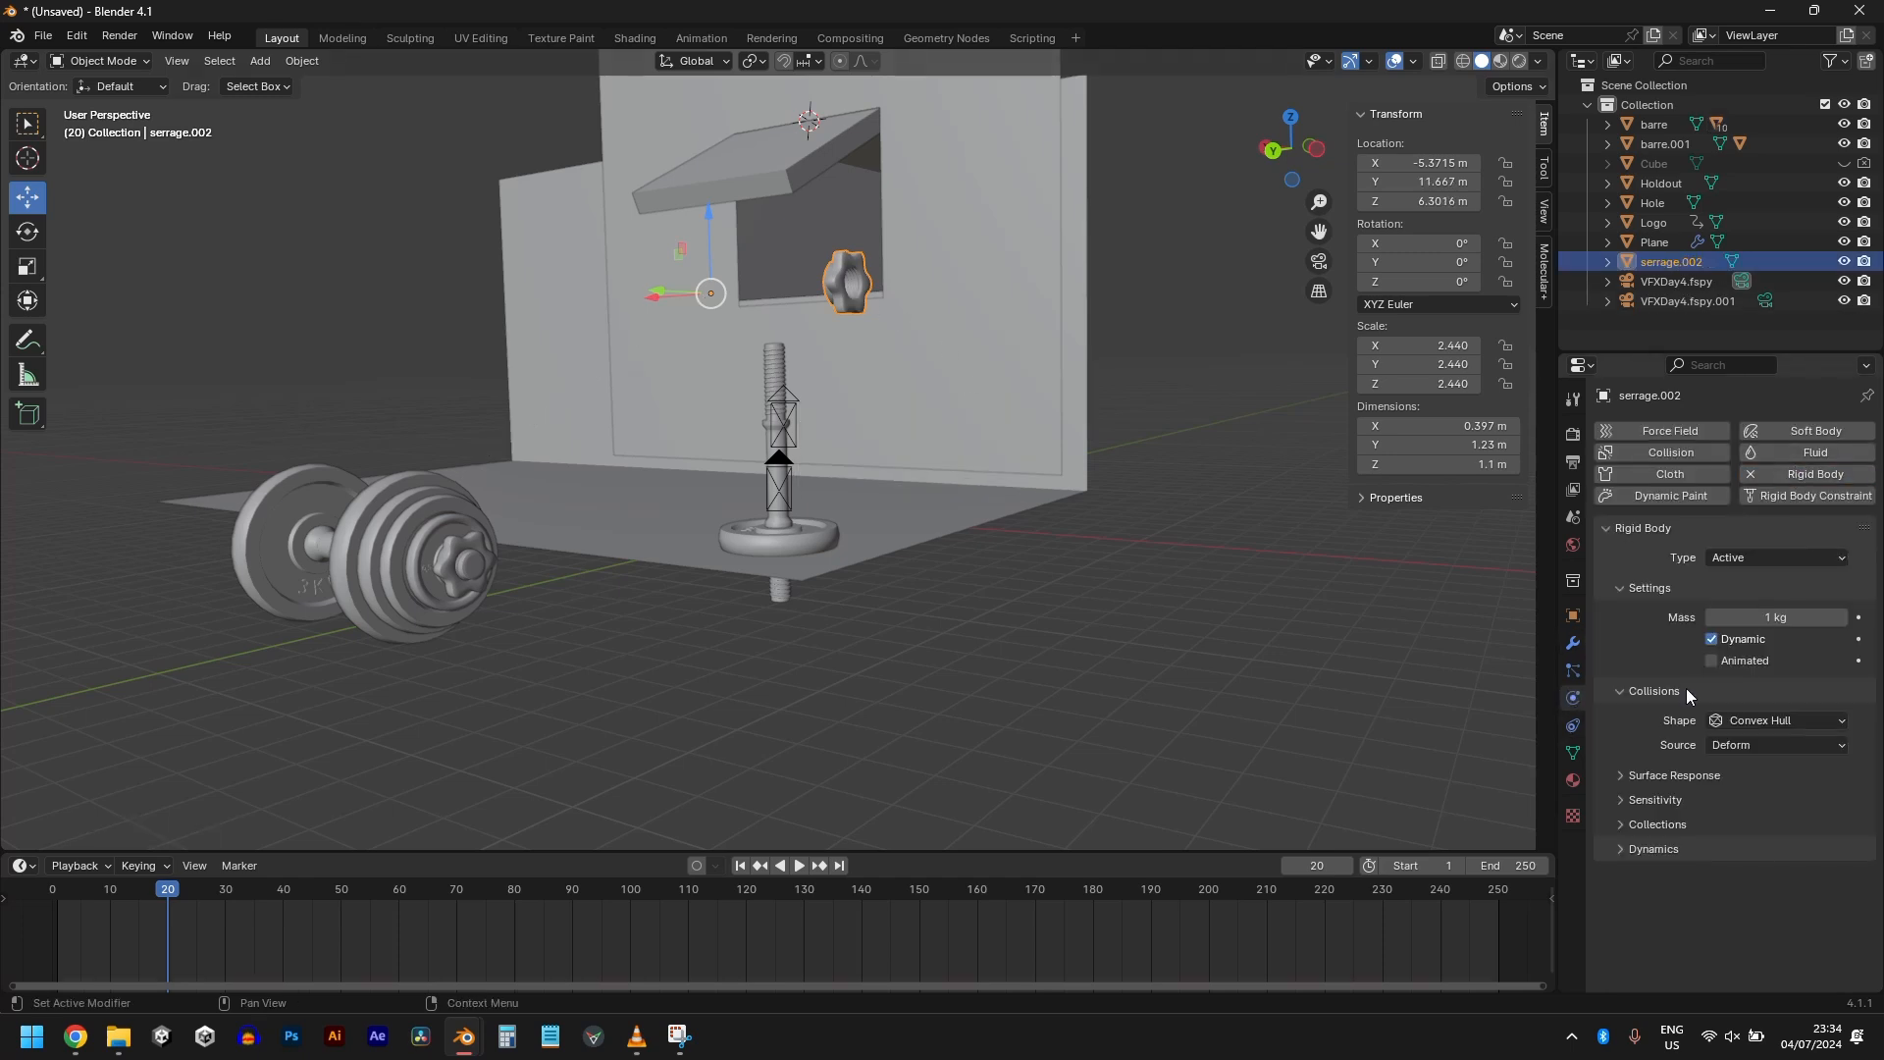
Step: Add a Rigid Body to the weight plate at the base of the upright bar copy and open its type options
click(578, 501)
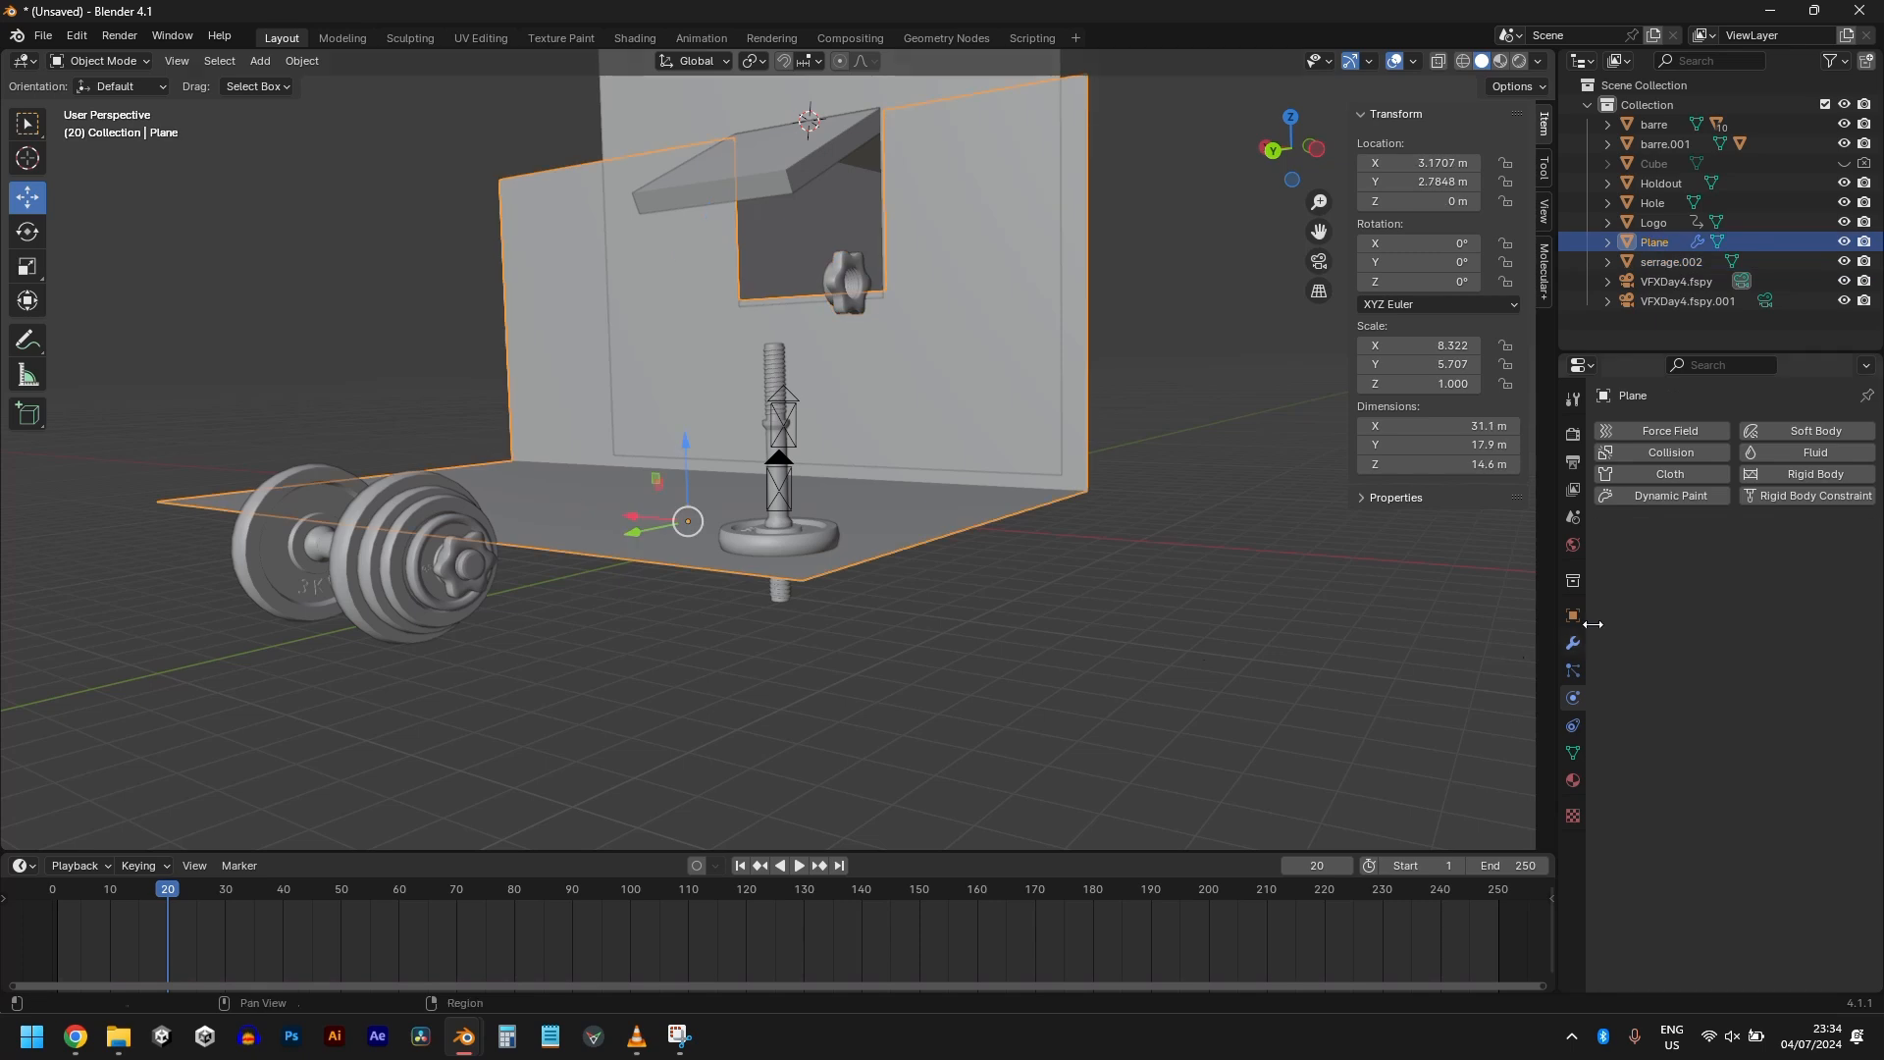
click(795, 537)
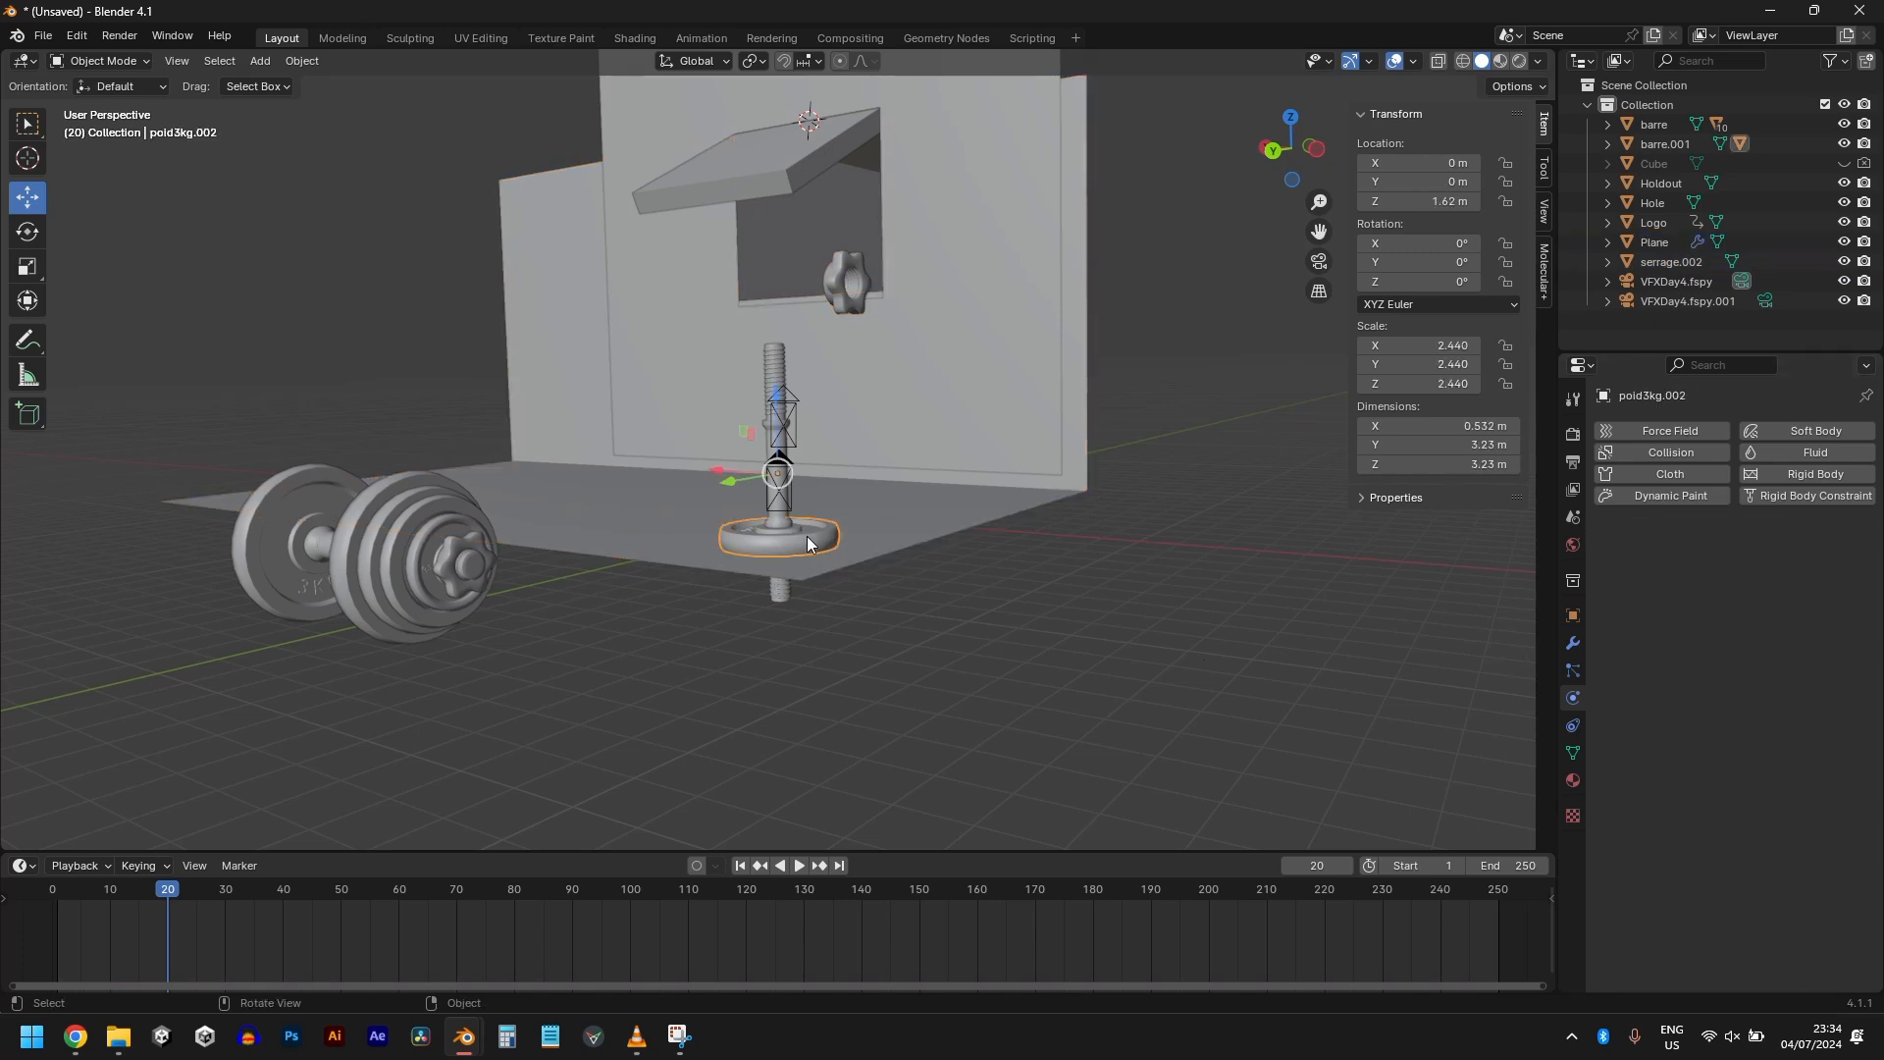
click(1766, 474)
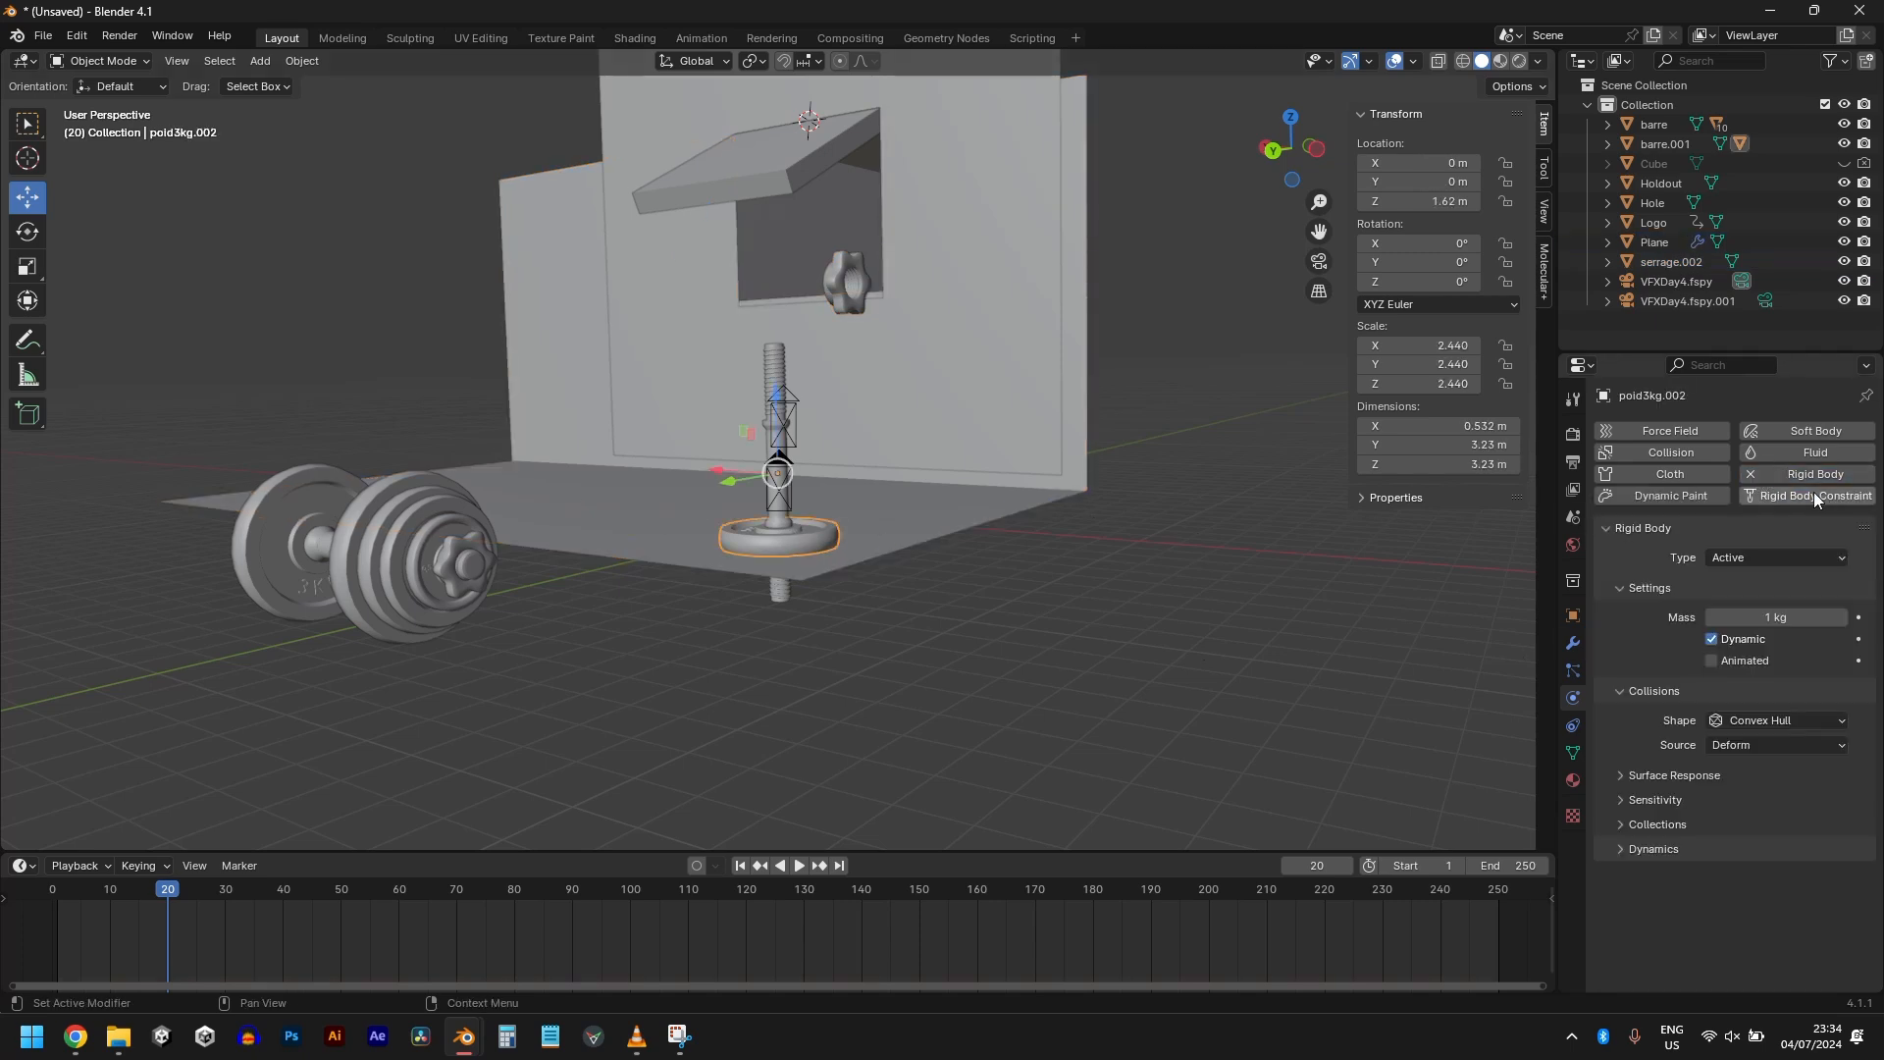
click(1783, 563)
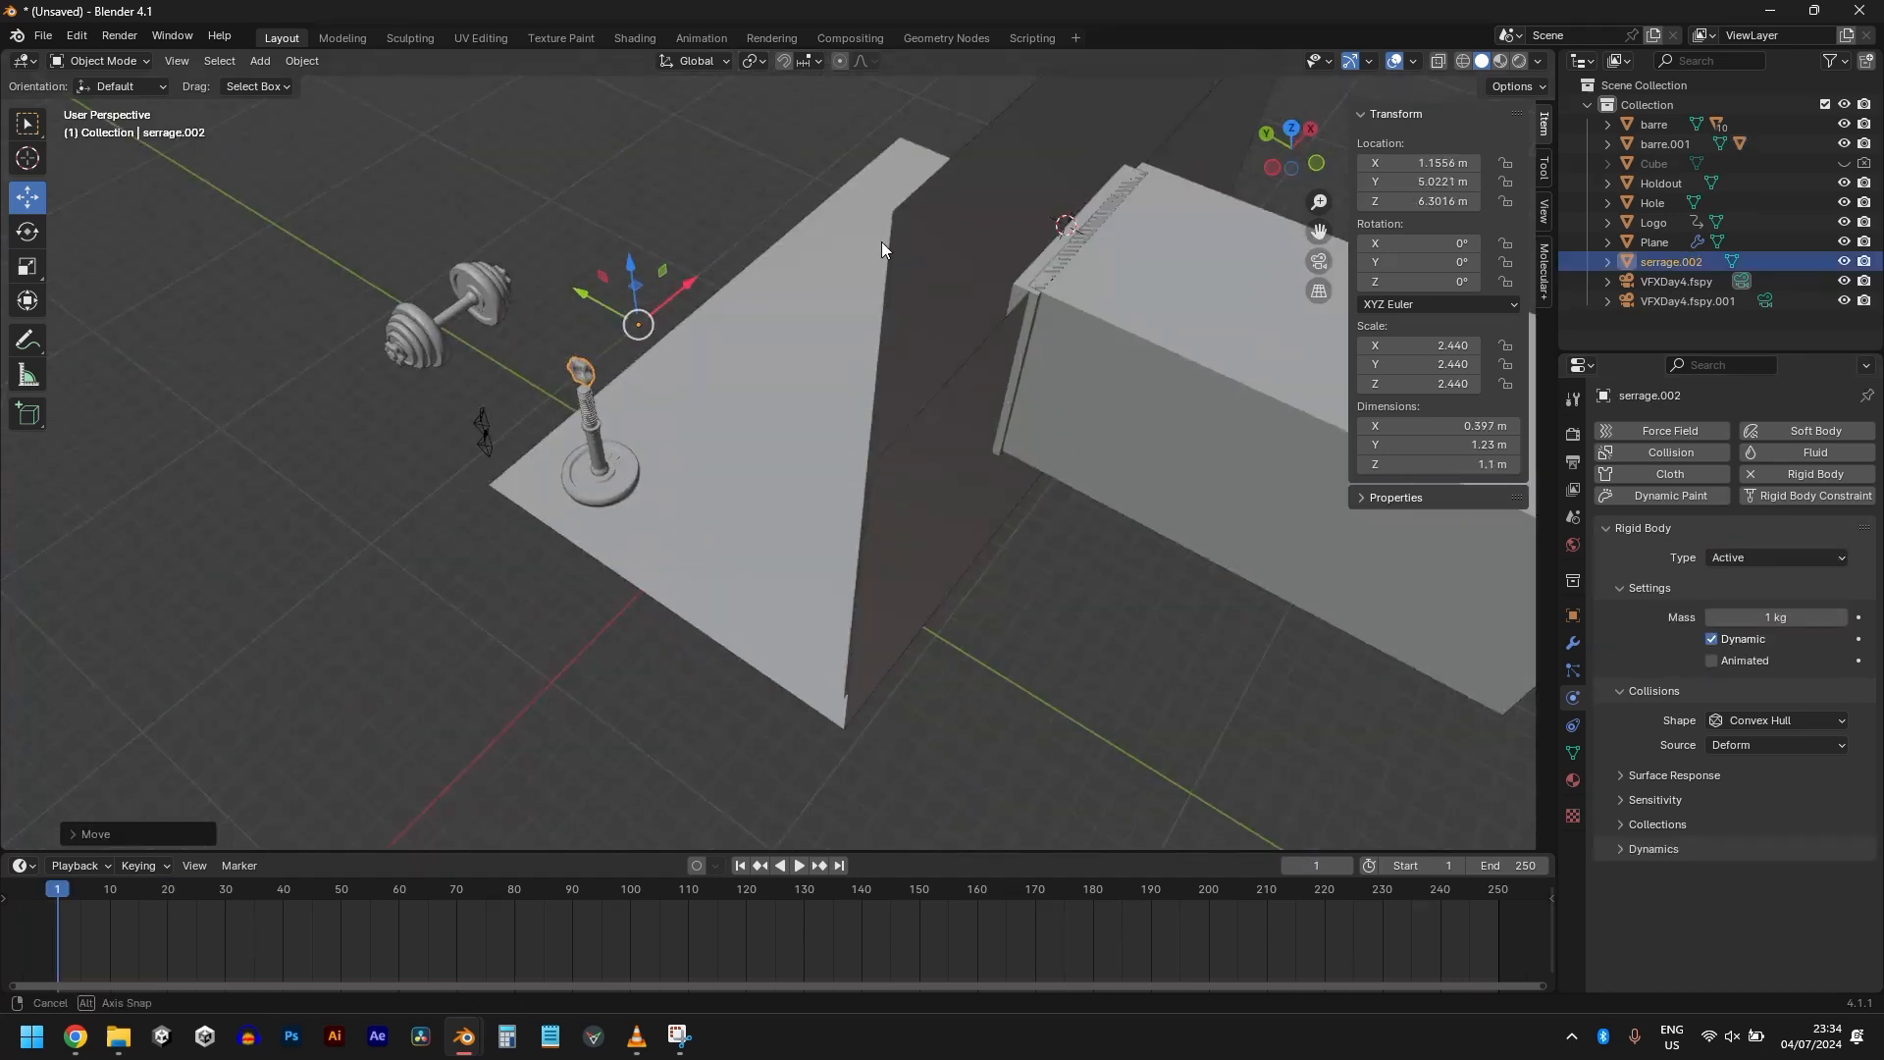
Step: Play the simulation of the duplicated clamp falling over the upright bar, and return to the first frame
key(space)
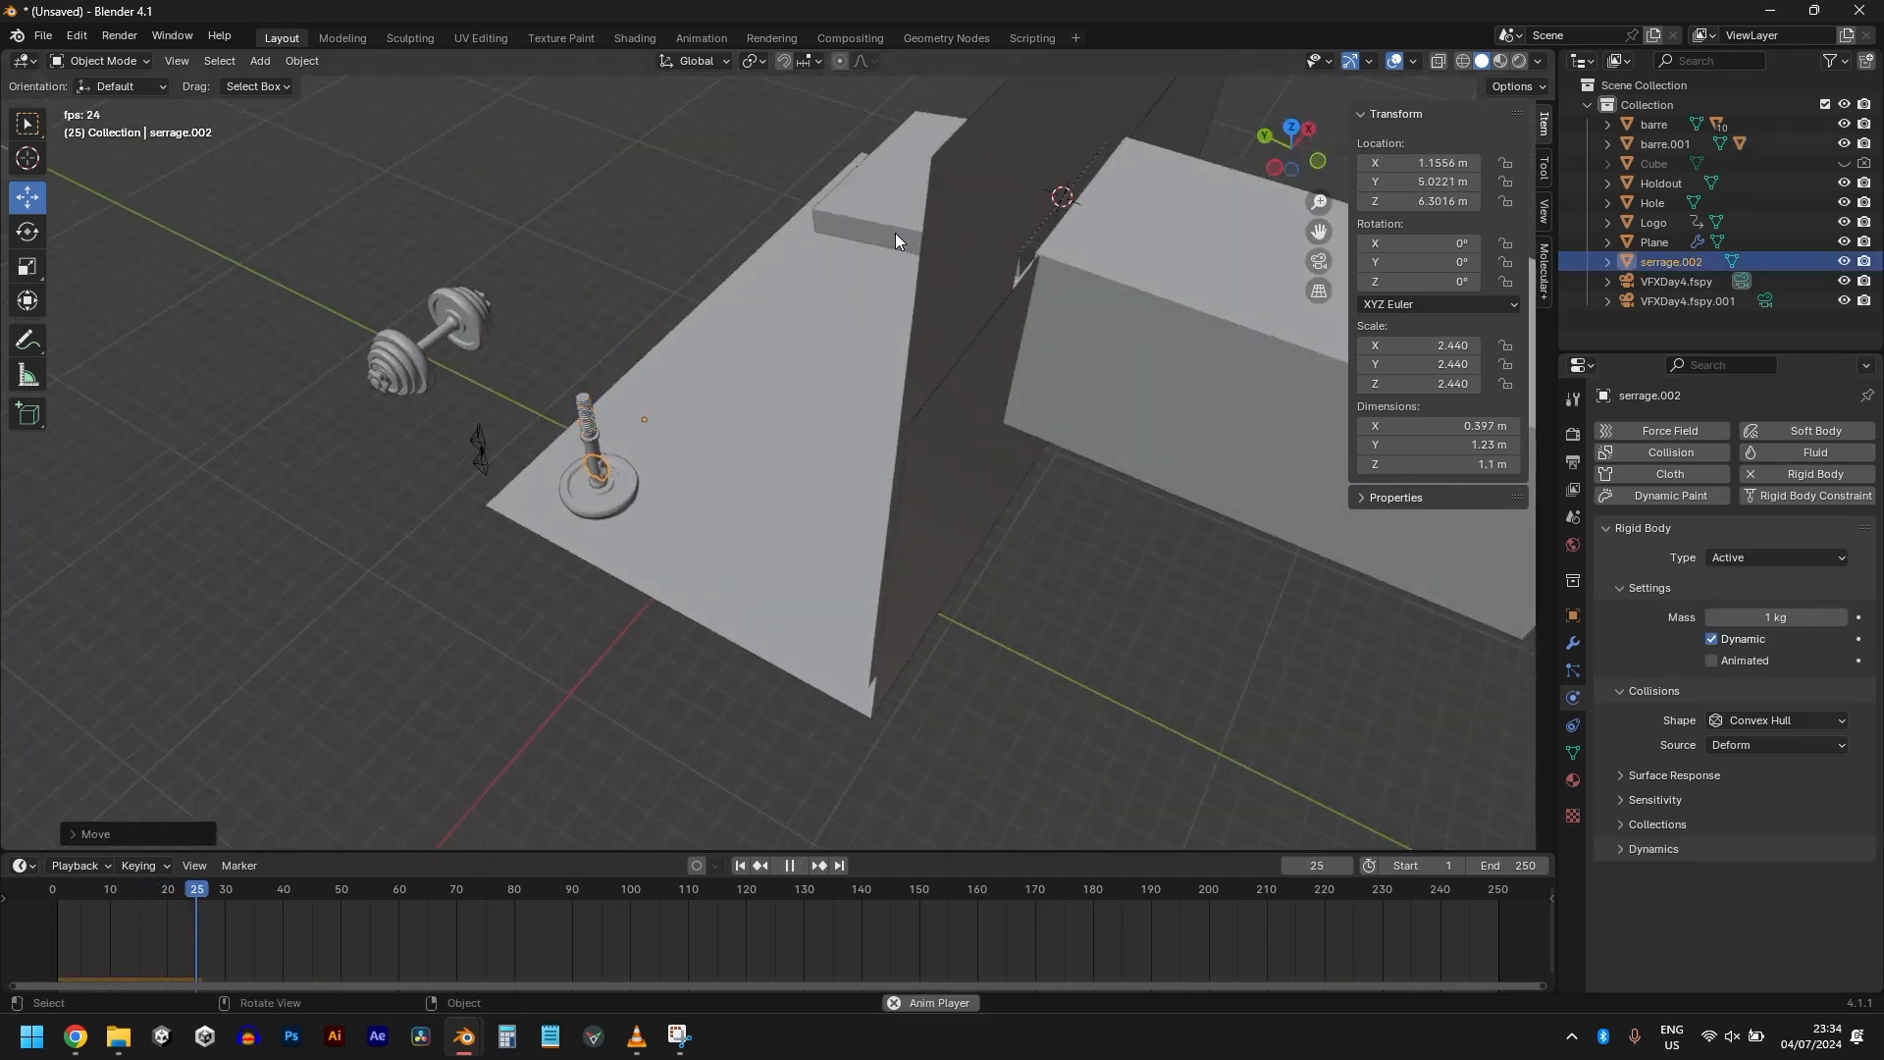
key(space)
middle_drag(881, 233, 793, 302)
key(shift+Left)
scroll(723, 304, down, 5)
scroll(749, 386, up, 4)
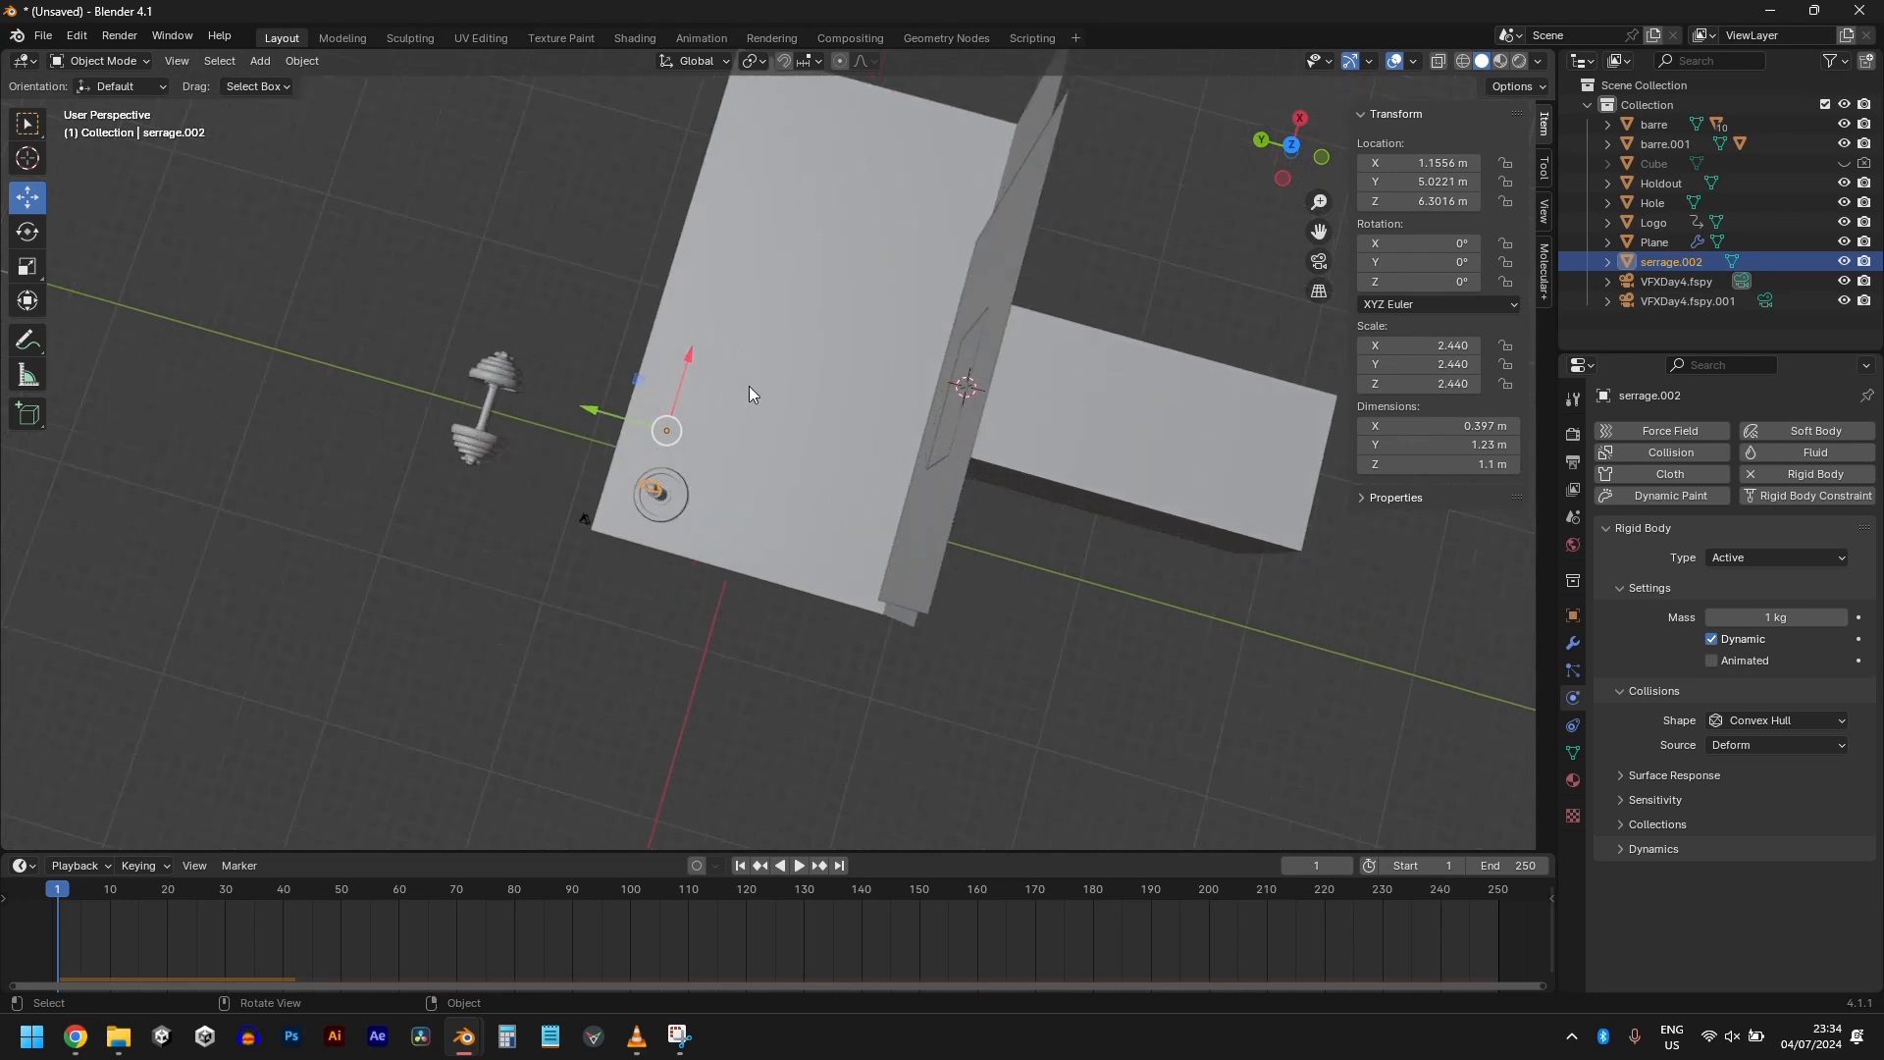
Step: Set the duplicated clamp's origin to its center of mass (surface)
key(KP_Decimal)
middle_drag(750, 386, 770, 231)
scroll(746, 250, down, 6)
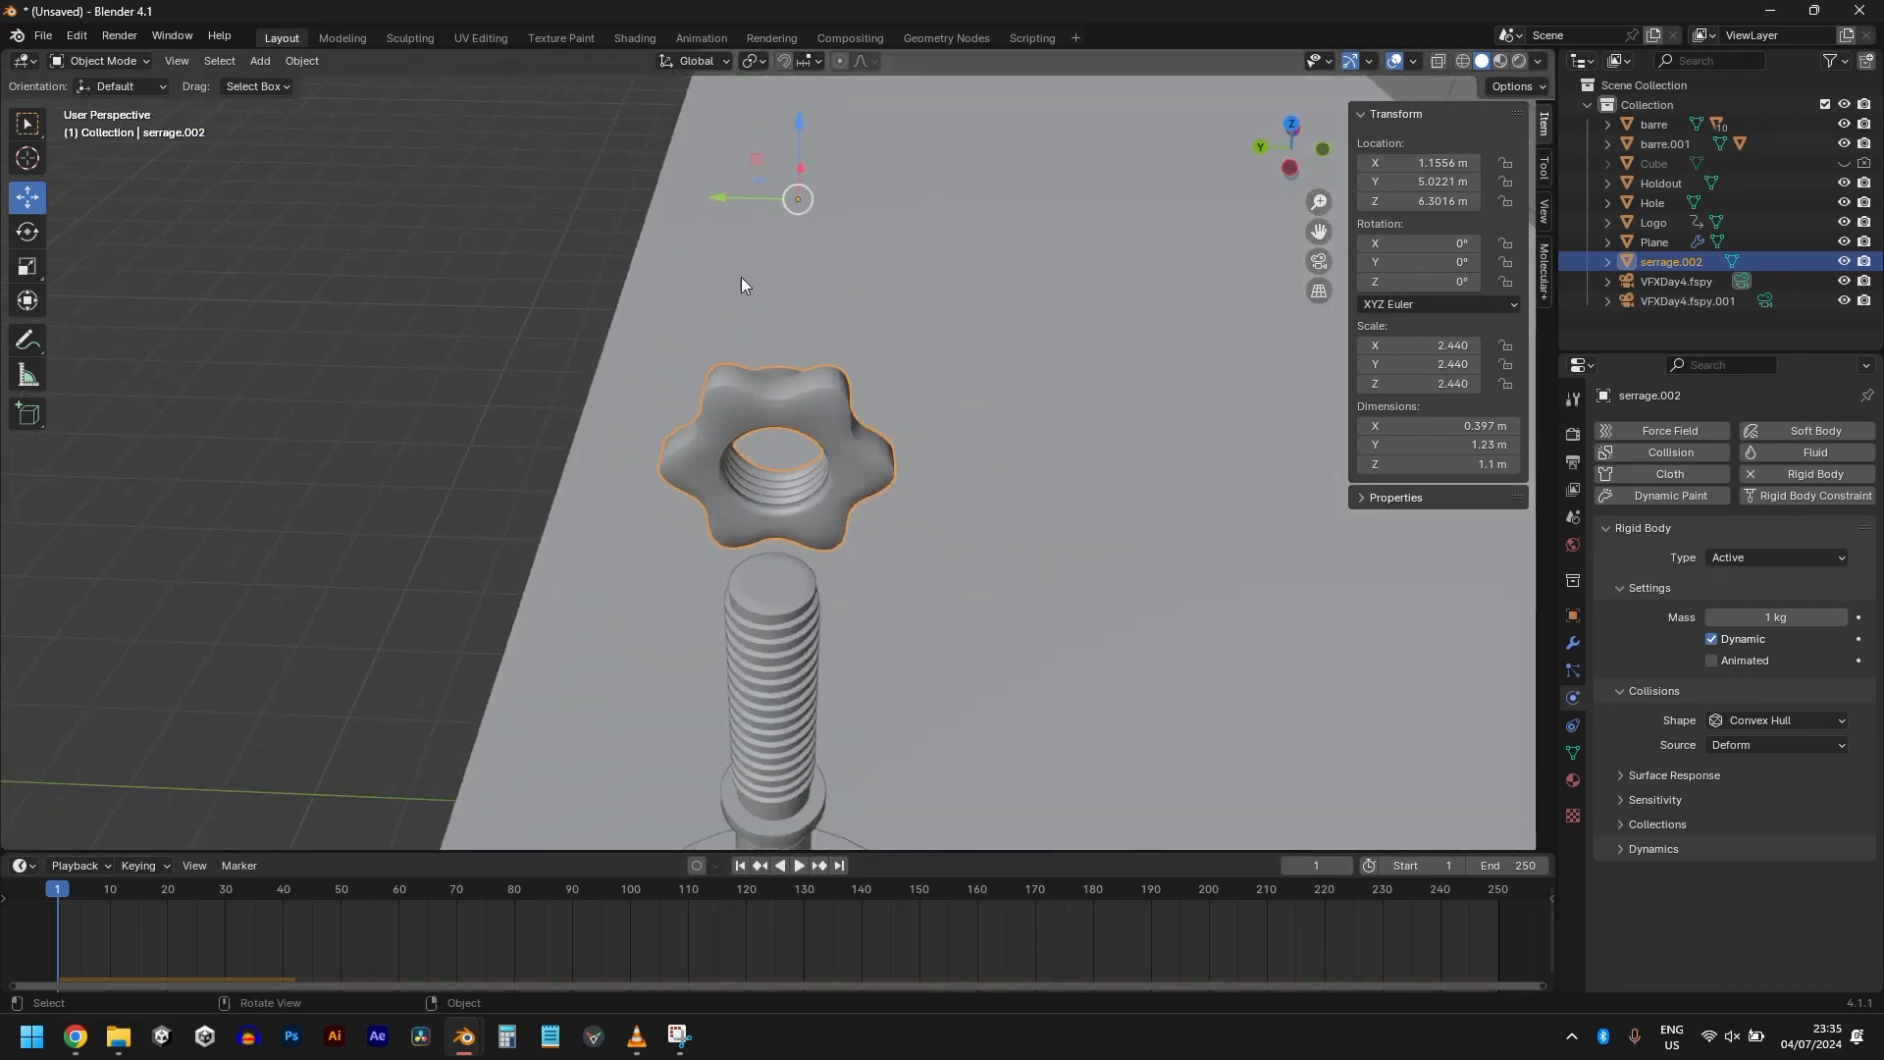
click(304, 62)
mouse_move(338, 103)
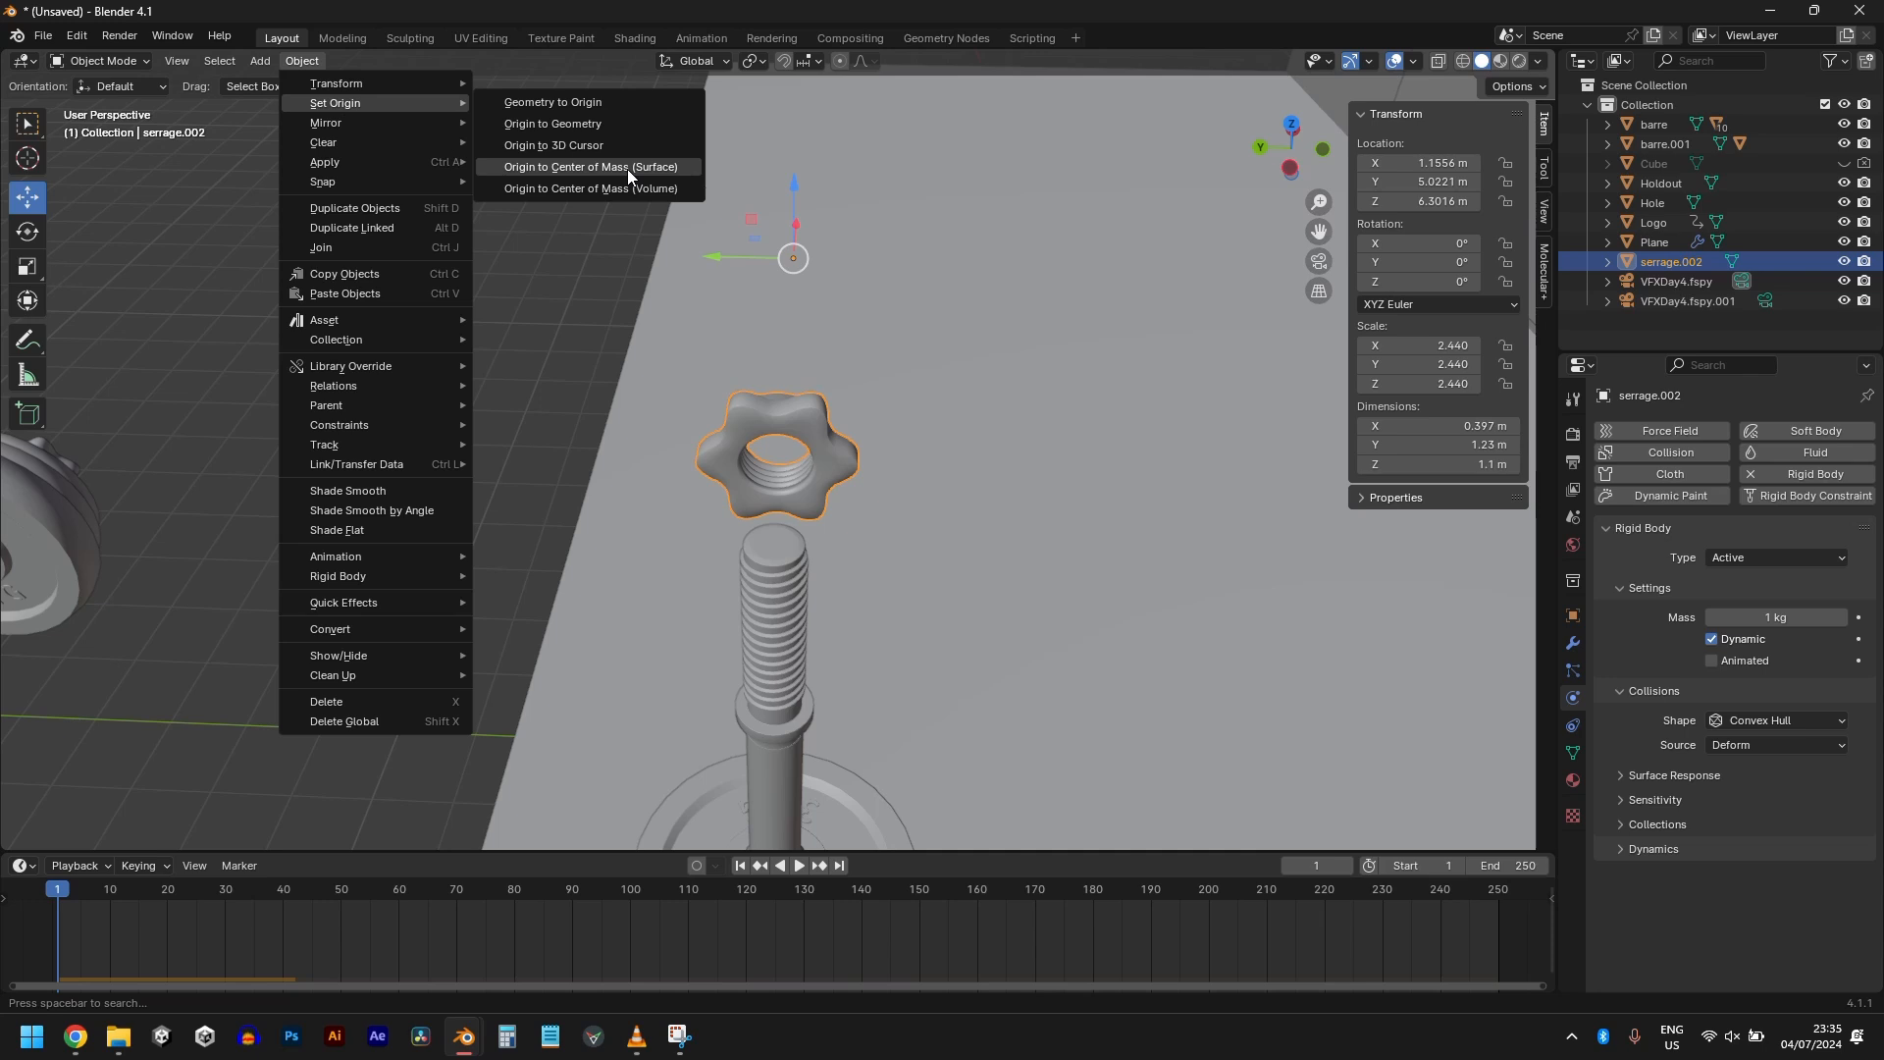
click(627, 168)
middle_drag(785, 294, 873, 415)
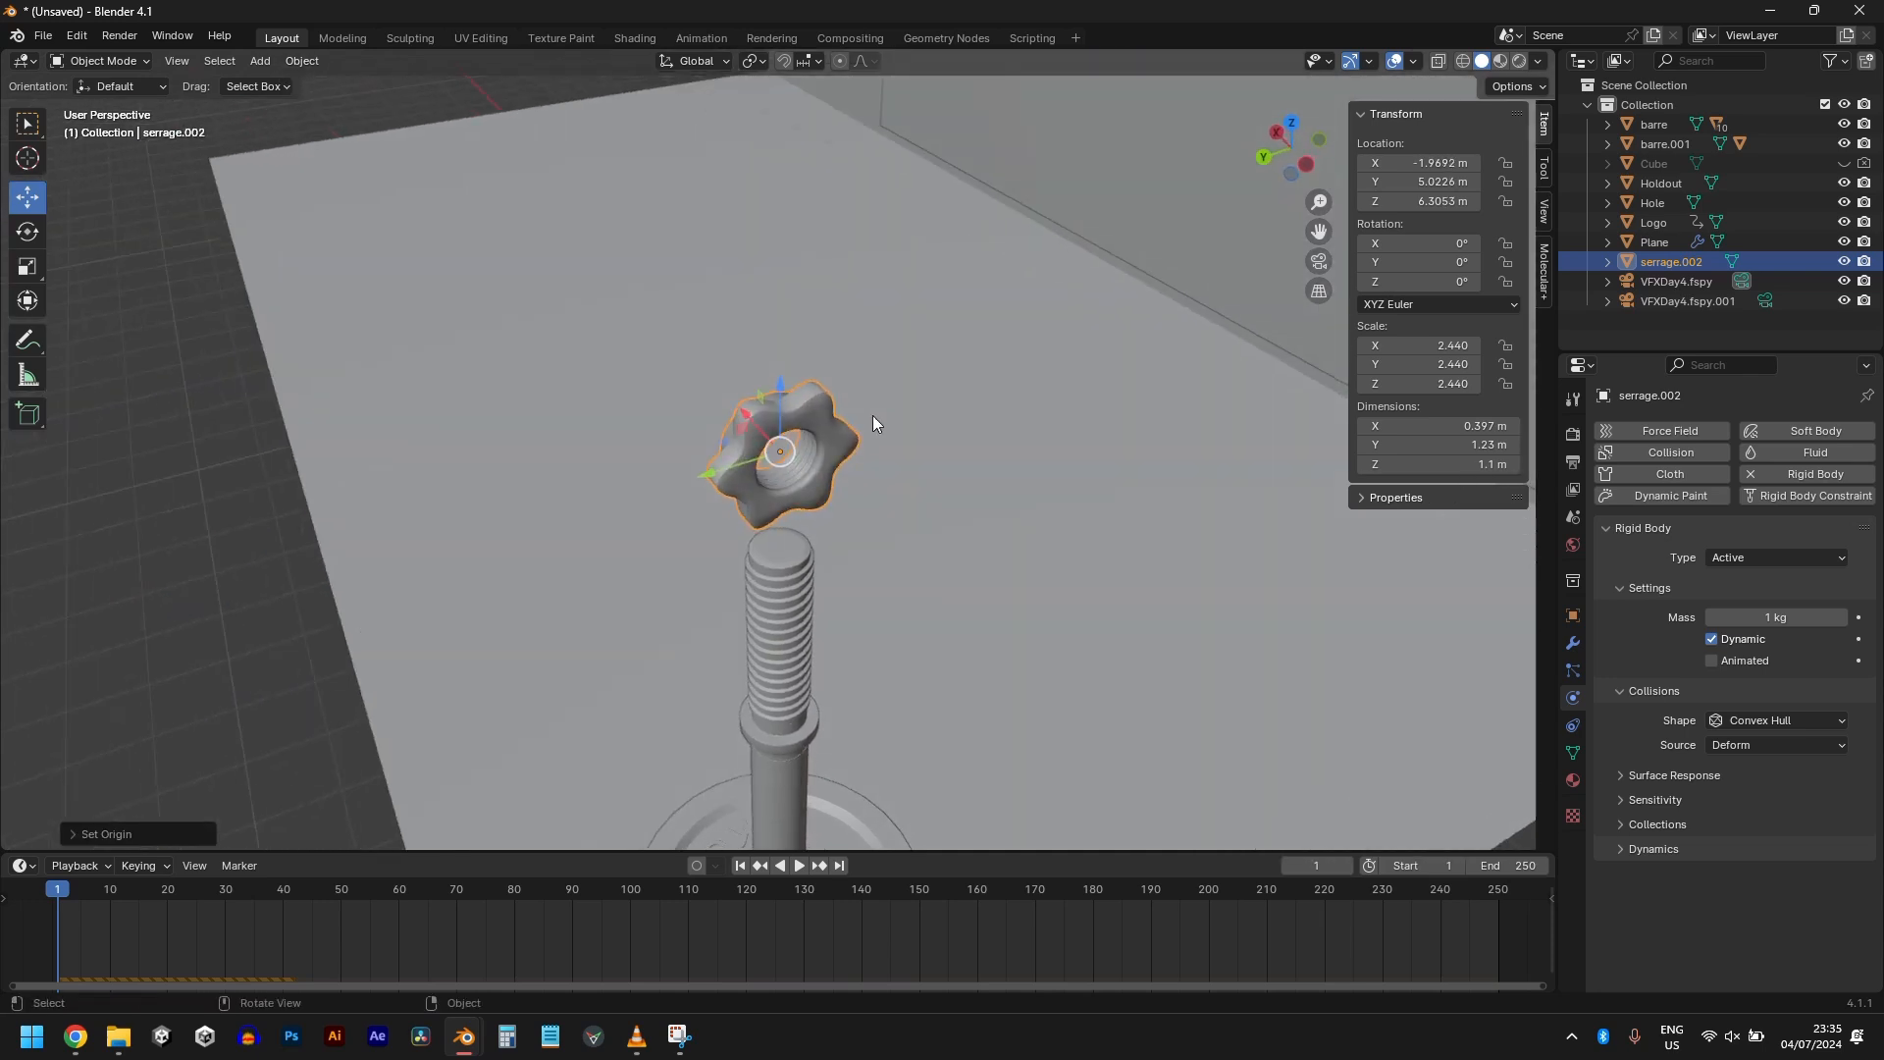
Step: Replay the clamp's fall with its recentred origin and return to the first frame
key(space)
scroll(1016, 471, down, 5)
key(ctrl+s)
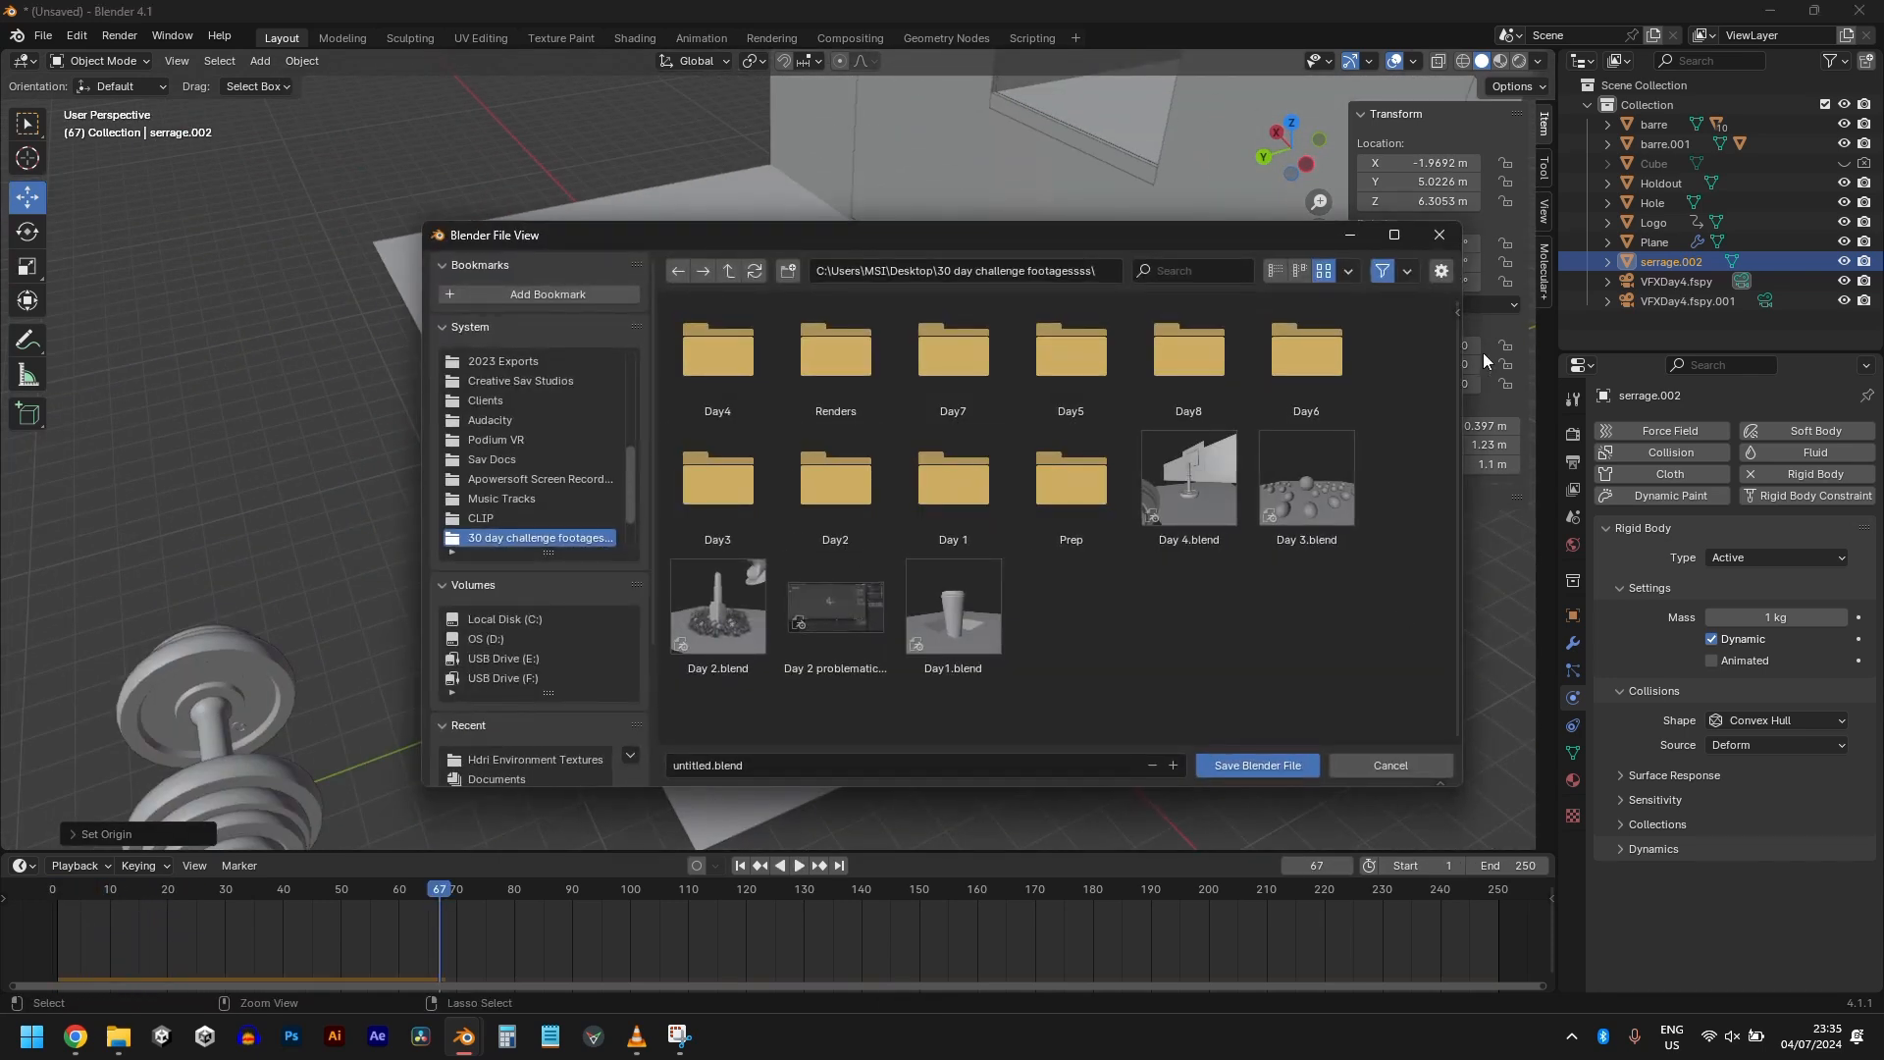
click(1438, 244)
scroll(878, 528, down, 6)
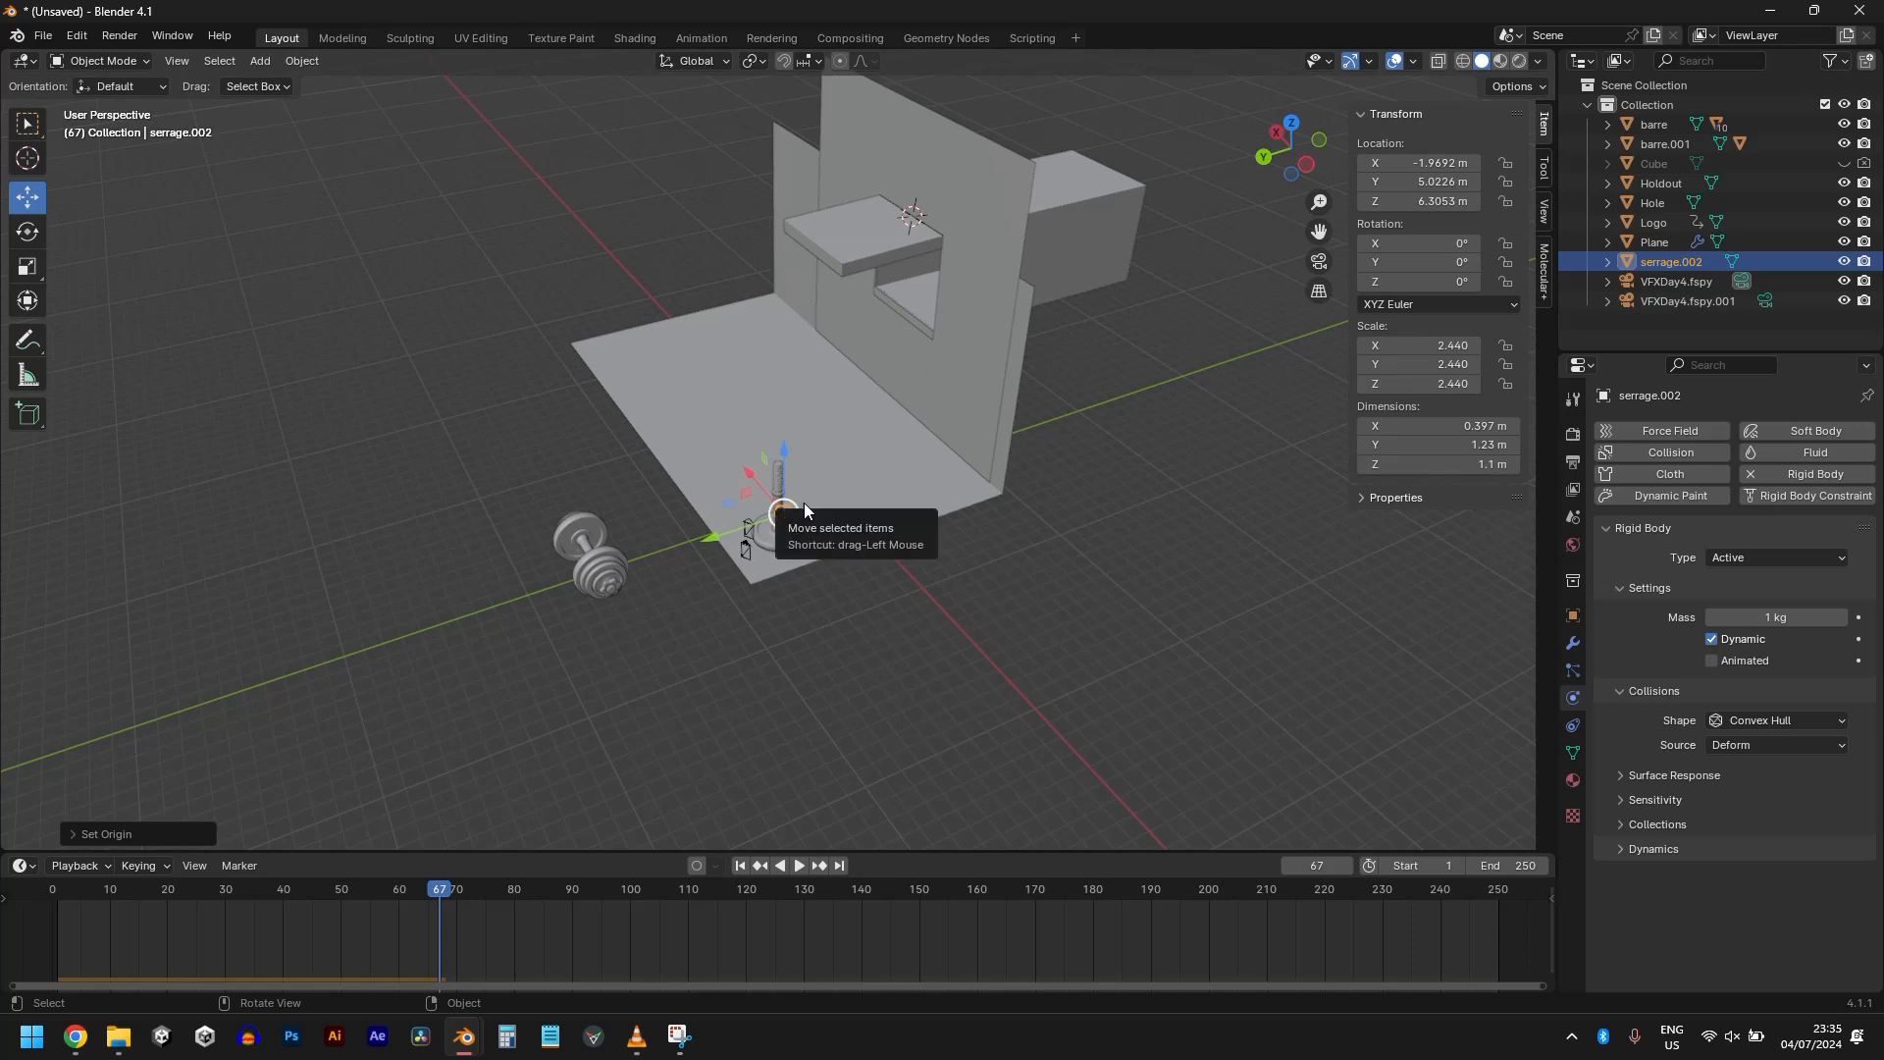
key(shift+Left)
Step: Switch the viewport to wireframe display and save the file as untitled.blend
middle_drag(883, 422, 903, 386)
click(1463, 61)
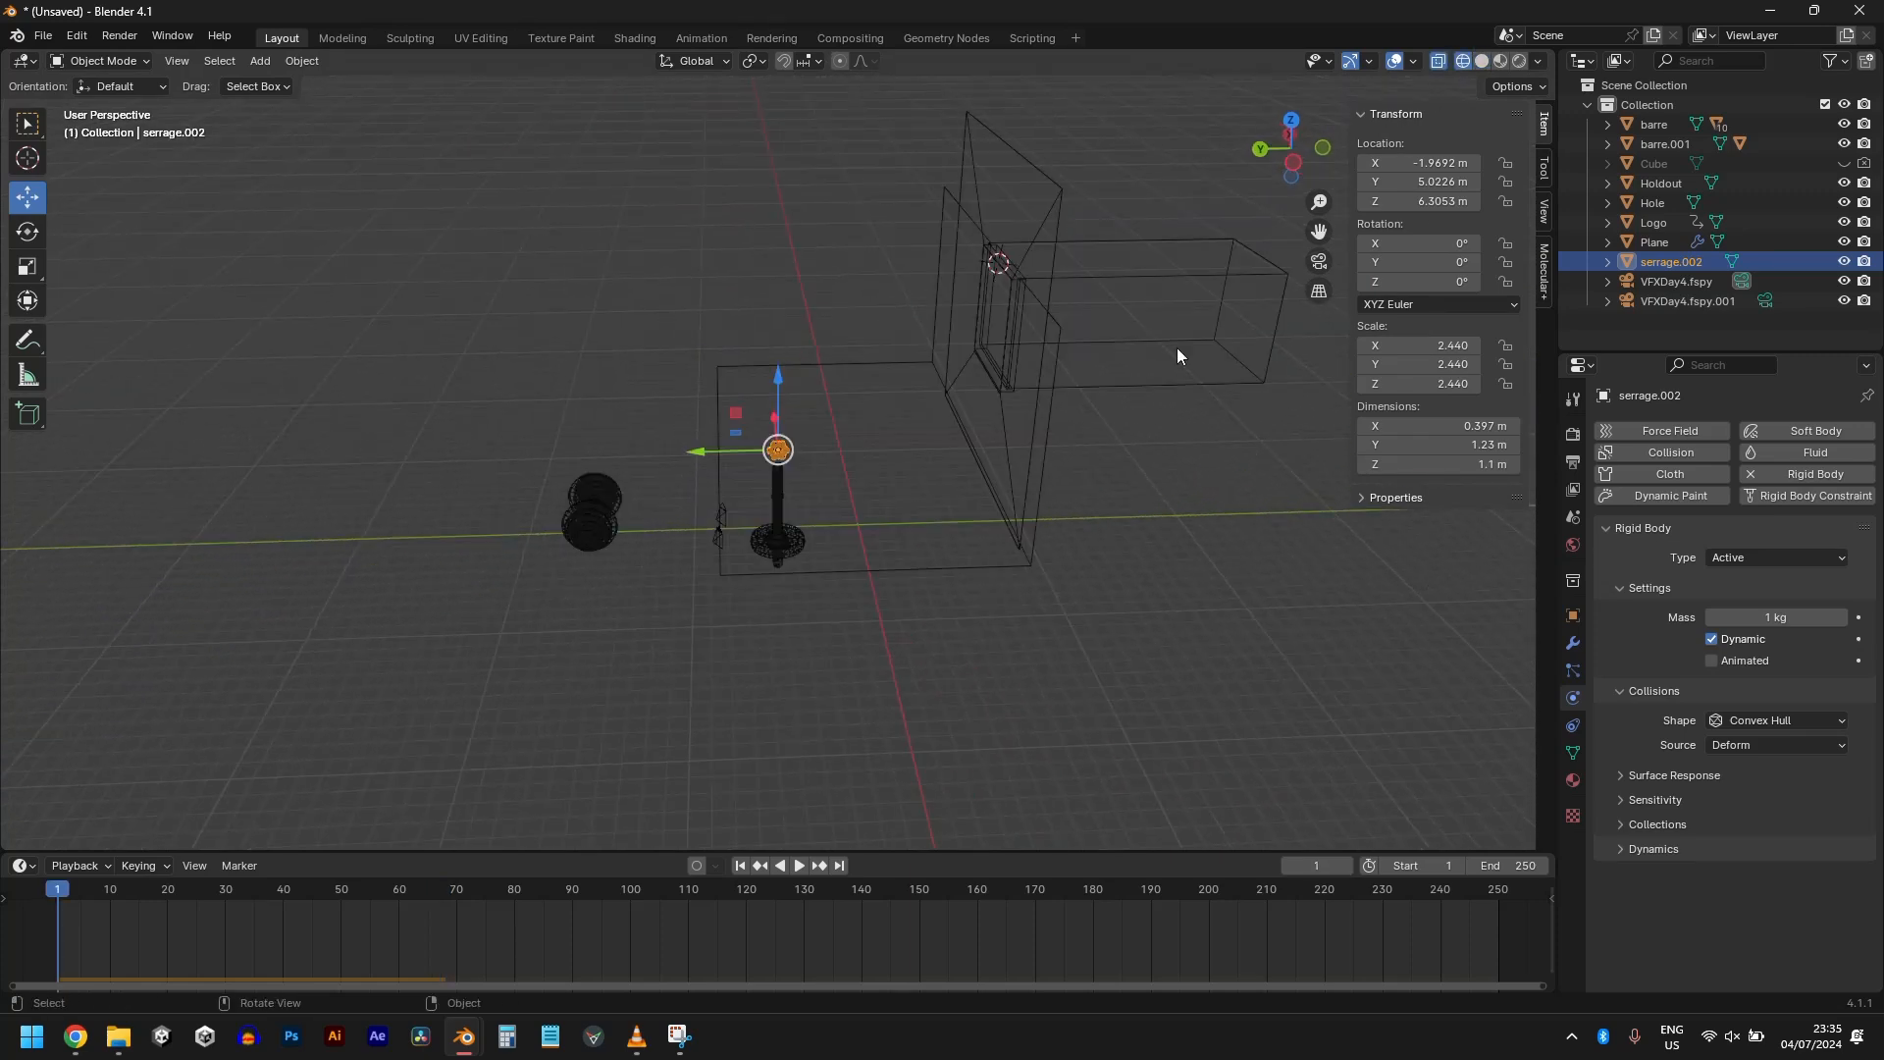
key(ctrl+s)
Step: In the right orthographic view, move the clamp into the box behind the wall, to about Y -15.7 m and Z 10.67 m
key(KP_3)
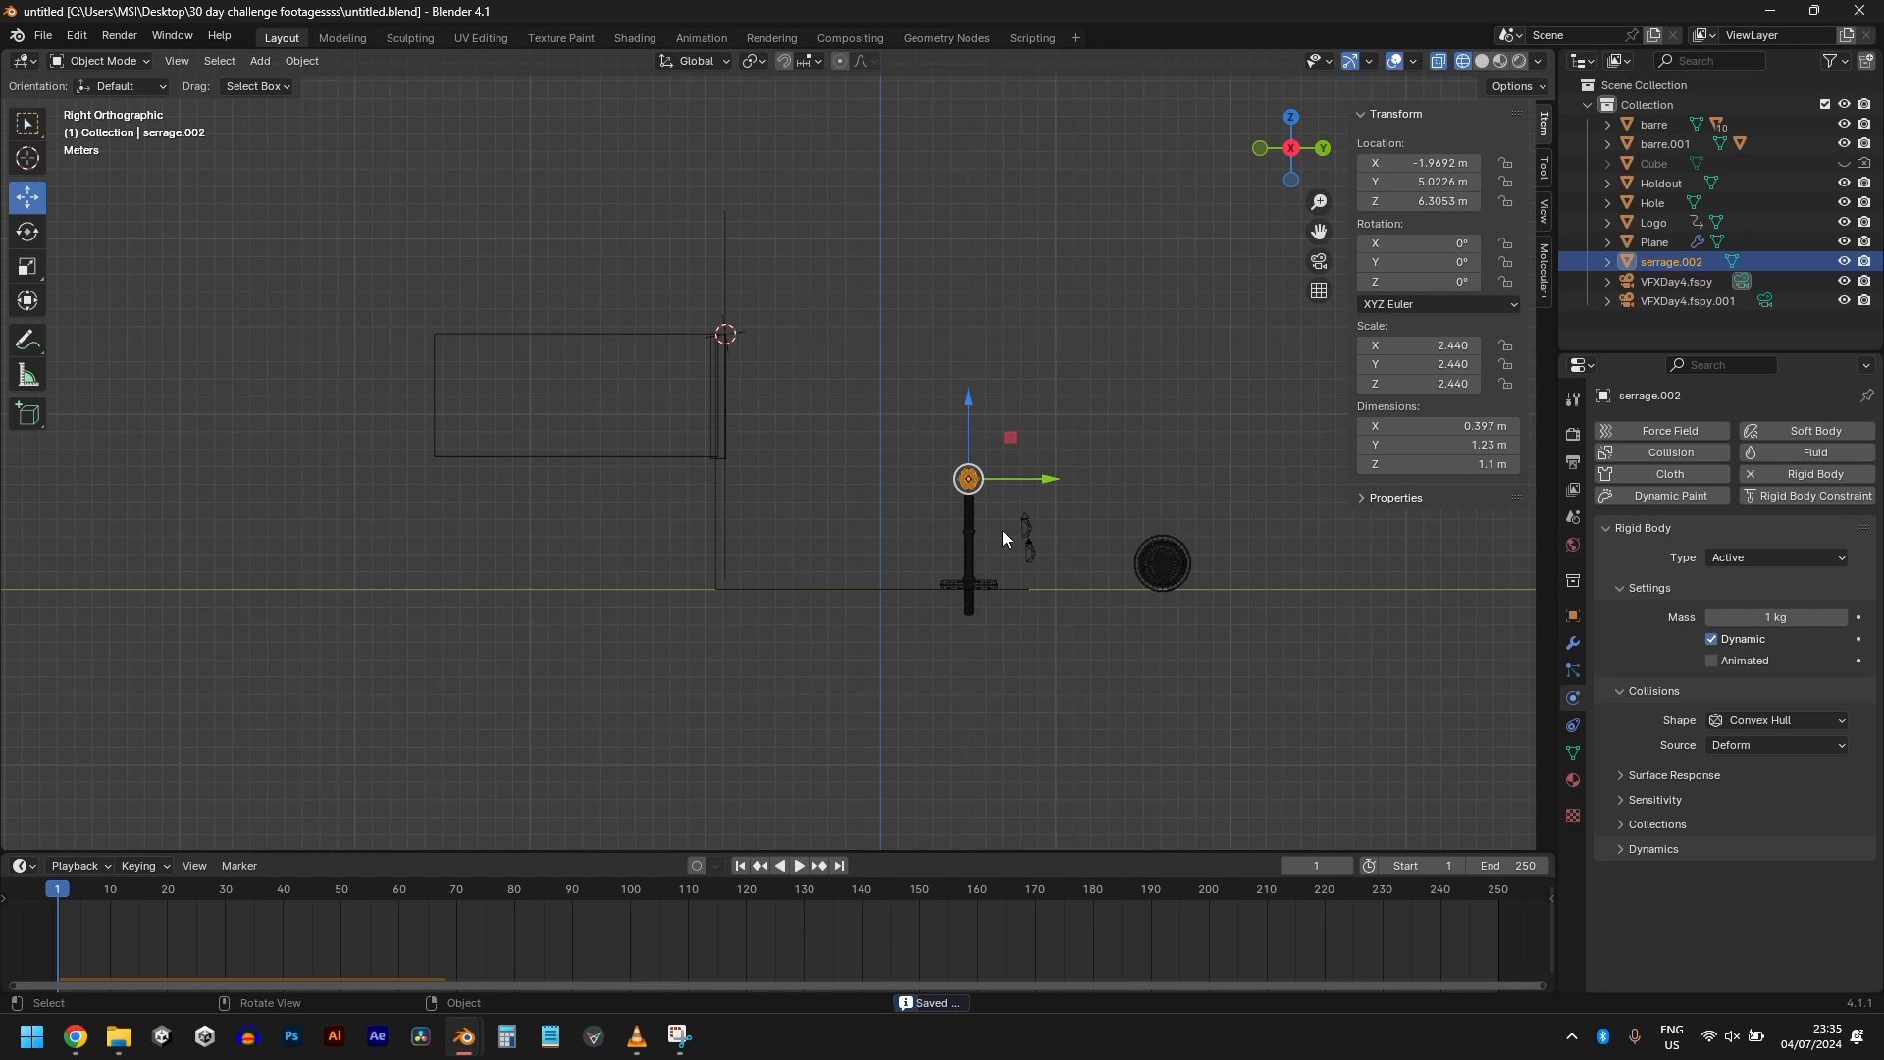
key(g)
click(722, 422)
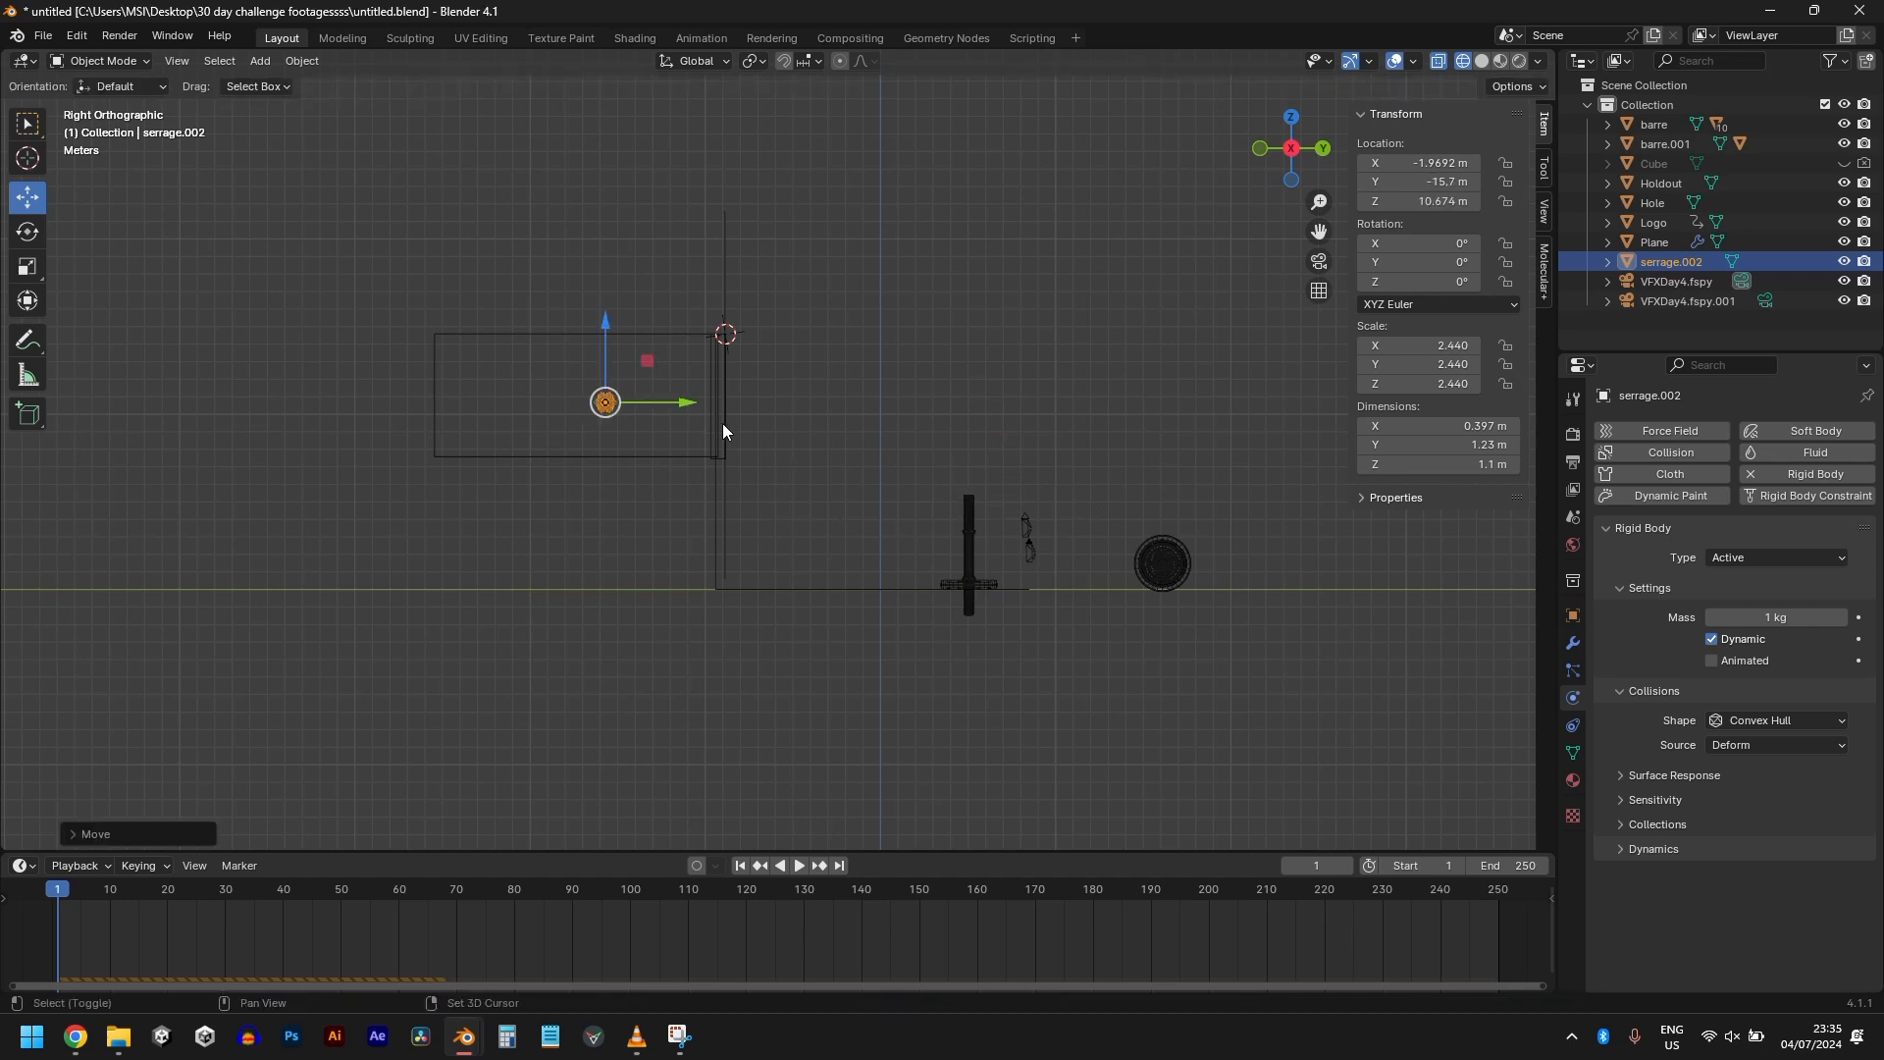
key(shift+s)
key(Escape)
Step: Duplicate the clamp twelve times, scattering the copies at varied heights inside and behind the box
key(shift+d)
click(667, 479)
key(shift+d)
click(561, 500)
key(shift+d)
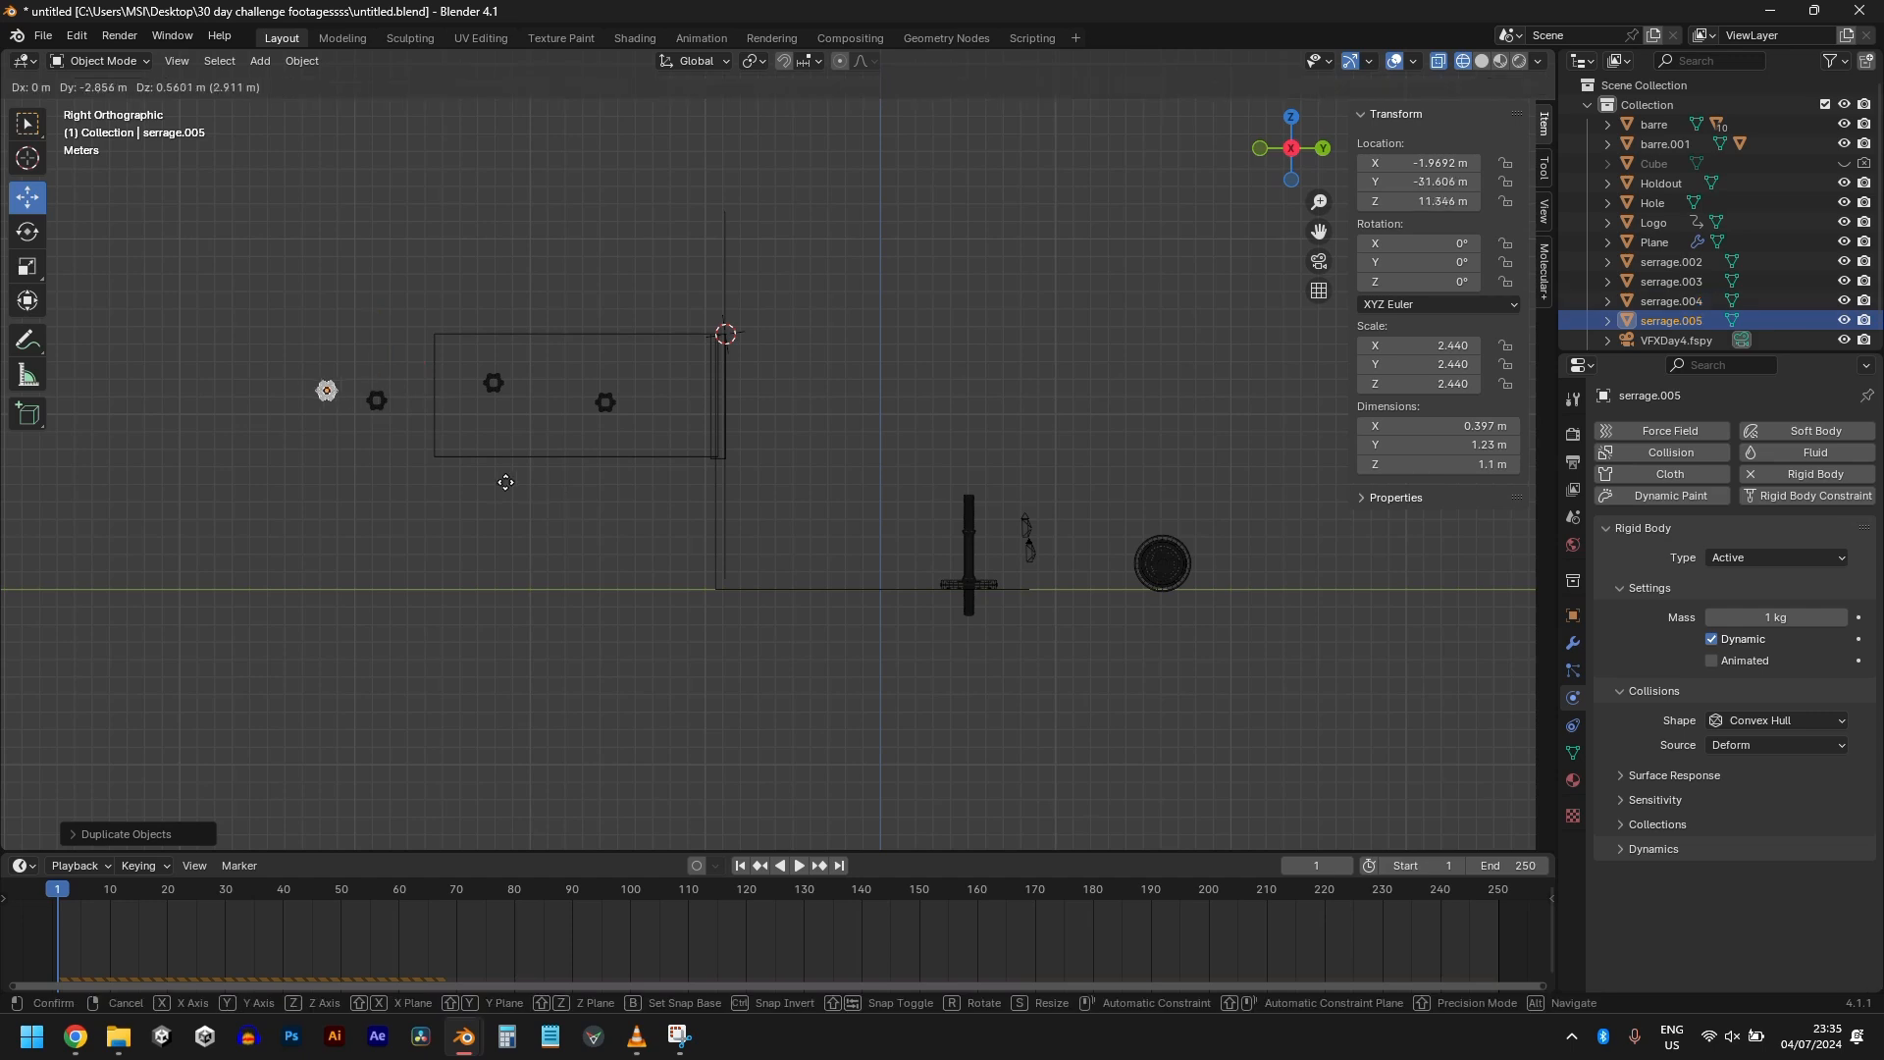
click(494, 476)
key(shift+d)
click(458, 518)
key(shift+d)
click(388, 479)
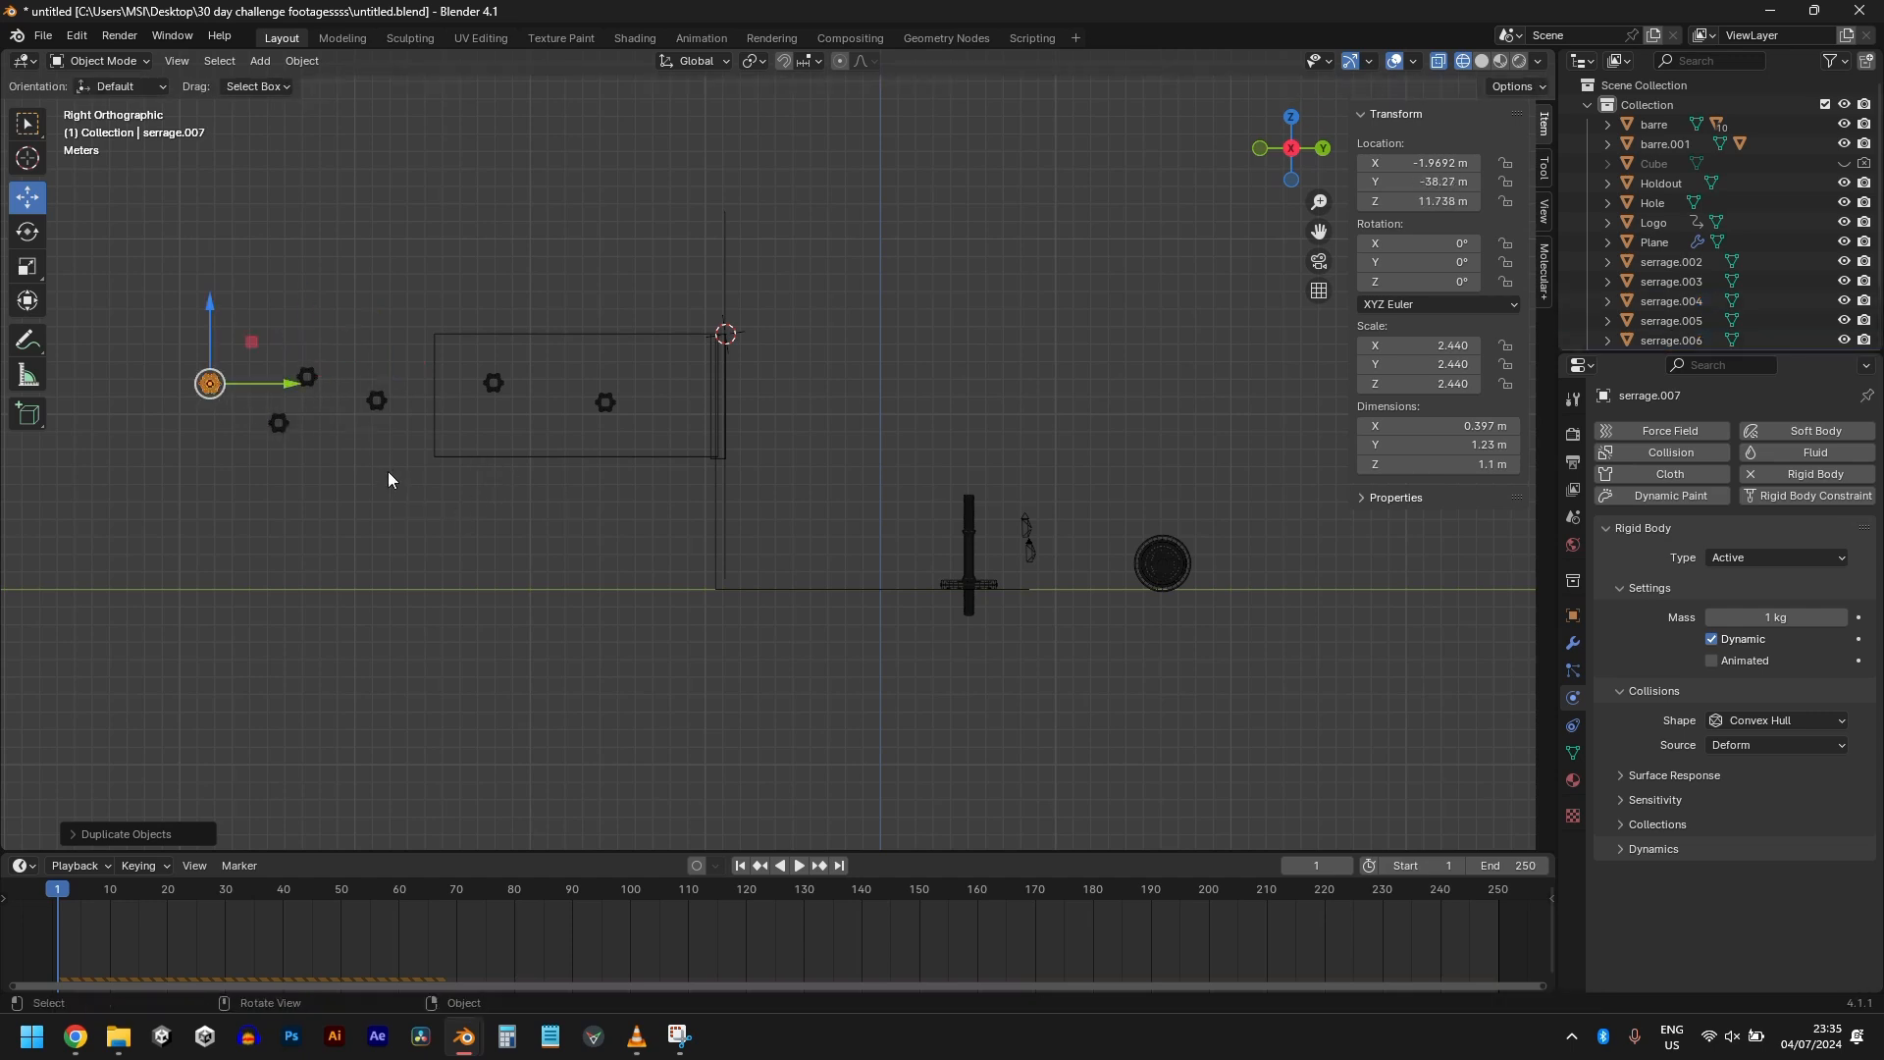
key(shift+d)
click(362, 441)
key(shift+d)
click(509, 433)
key(shift+d)
click(644, 457)
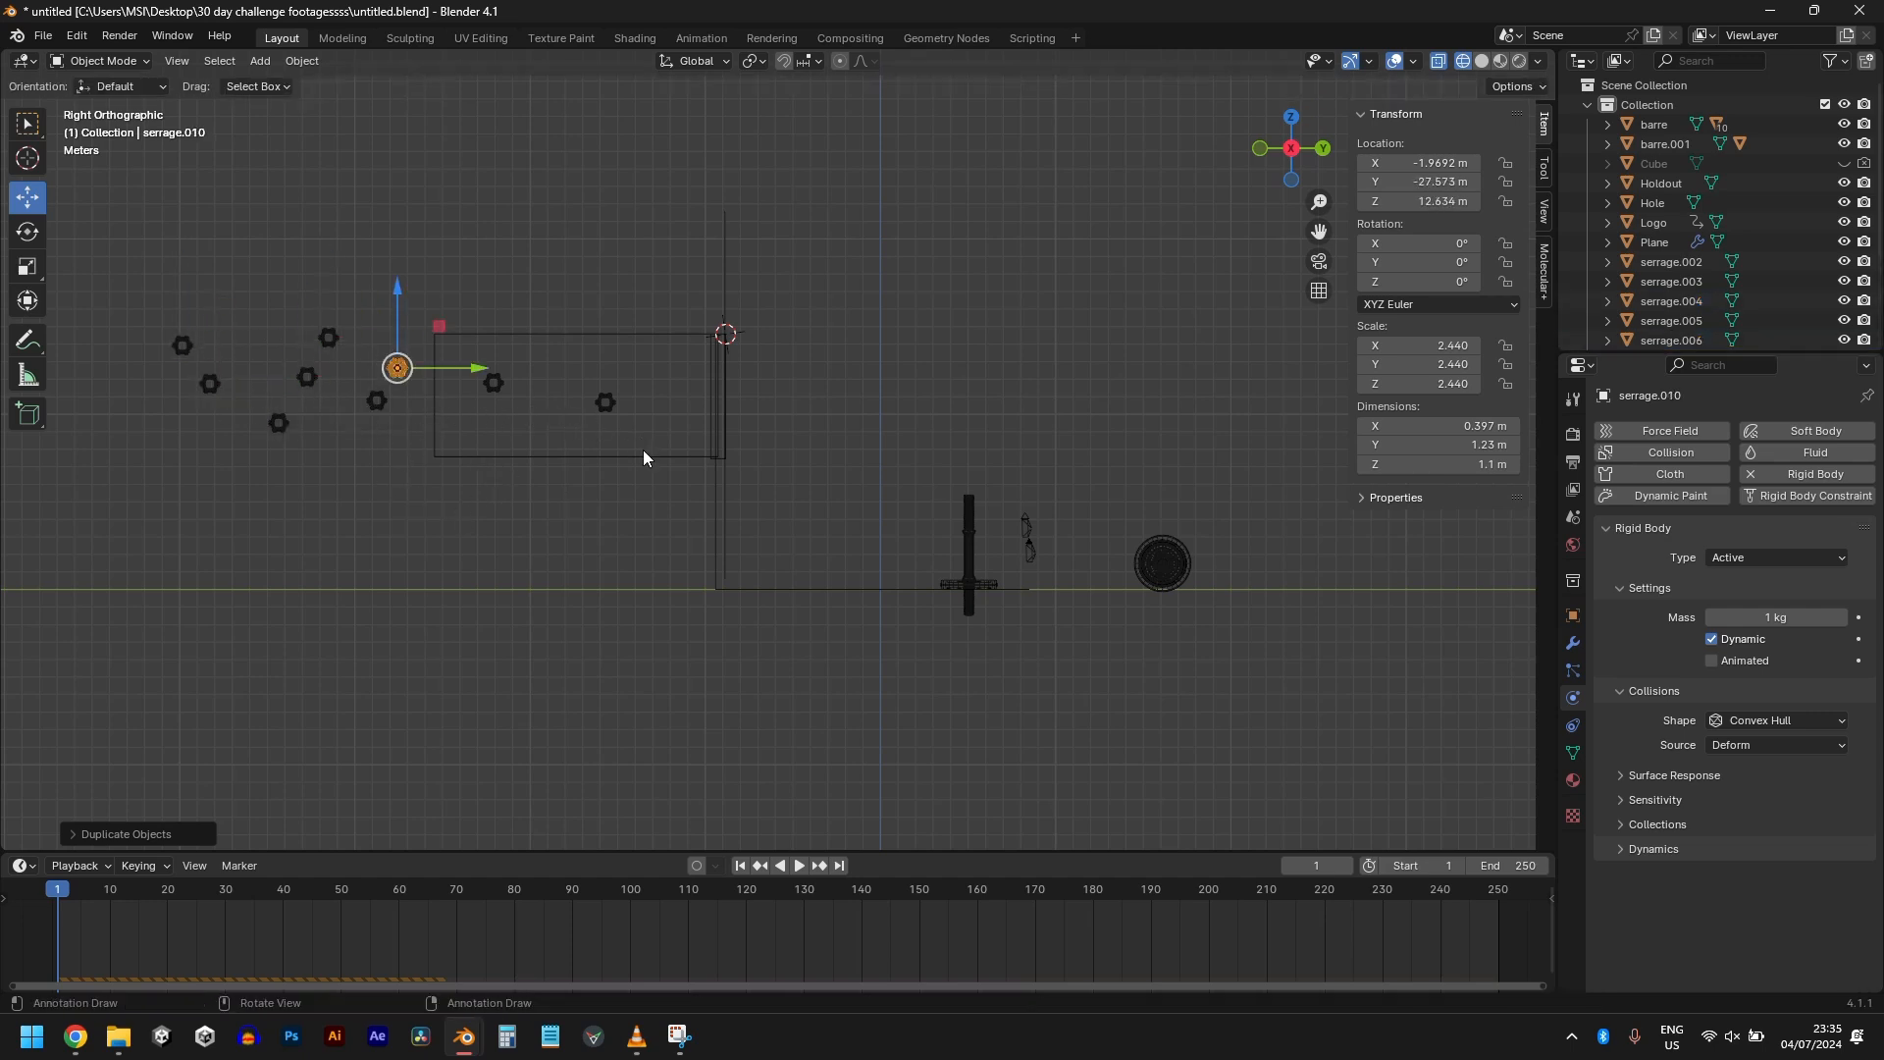
key(shift+d)
click(687, 509)
key(shift+d)
click(797, 516)
key(shift+d)
click(883, 453)
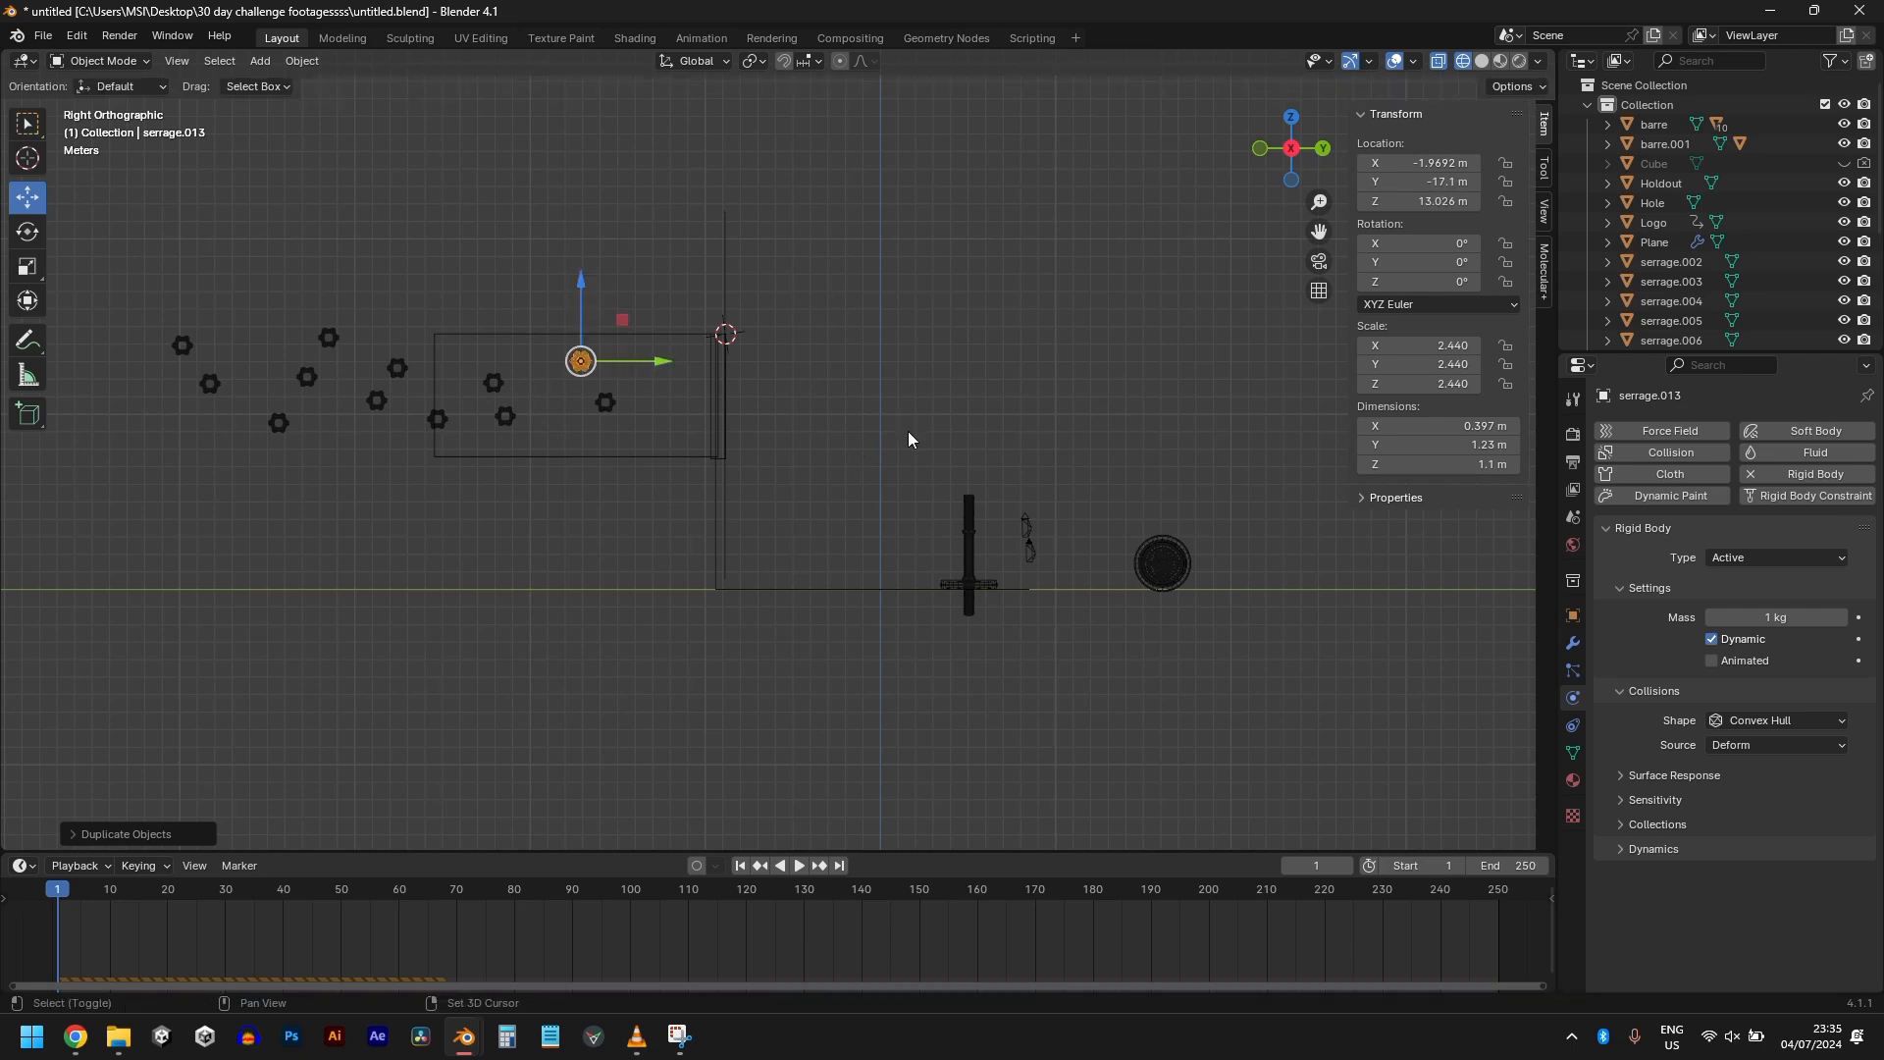
key(shift+d)
click(893, 492)
Step: In the right view, scatter six more clamp copies farther behind the box, out to about Y -52 m
middle_drag(893, 492, 1027, 491)
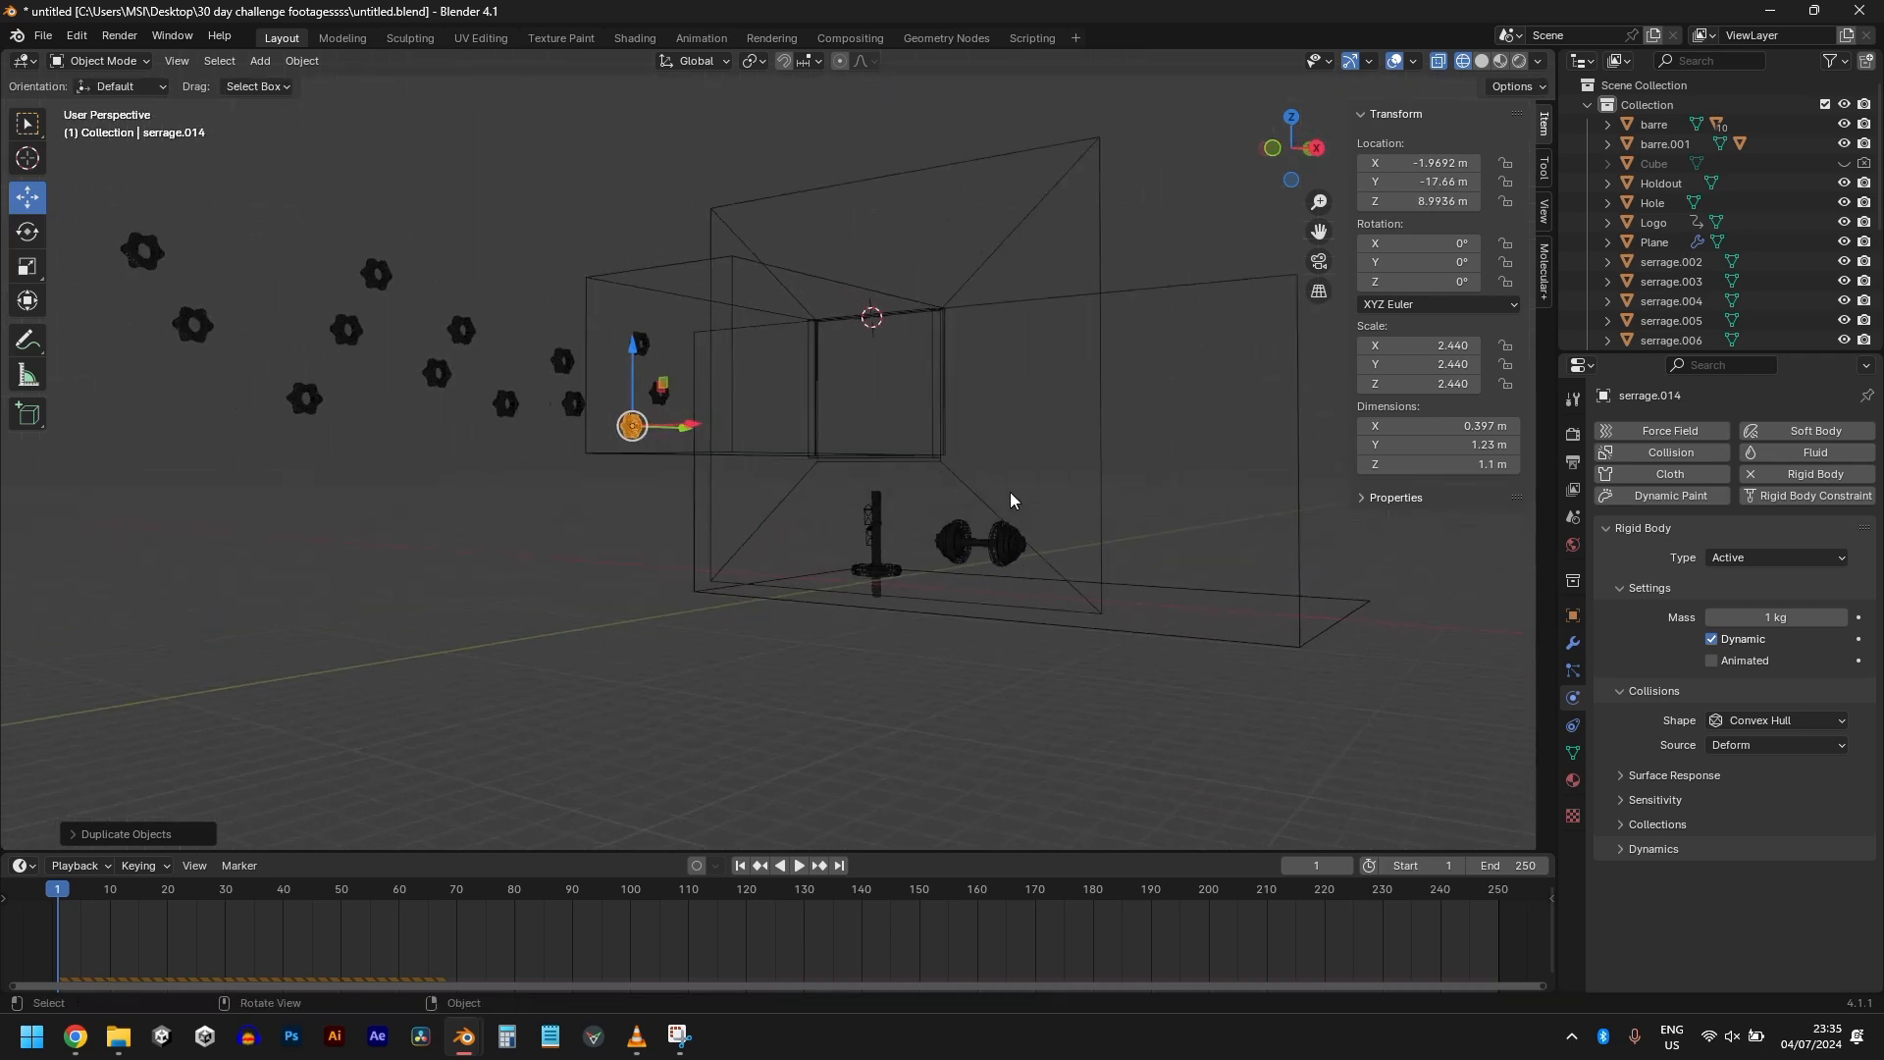
key(KP_1)
key(KP_3)
shift+middle_drag(782, 487, 1116, 520)
key(shift+d)
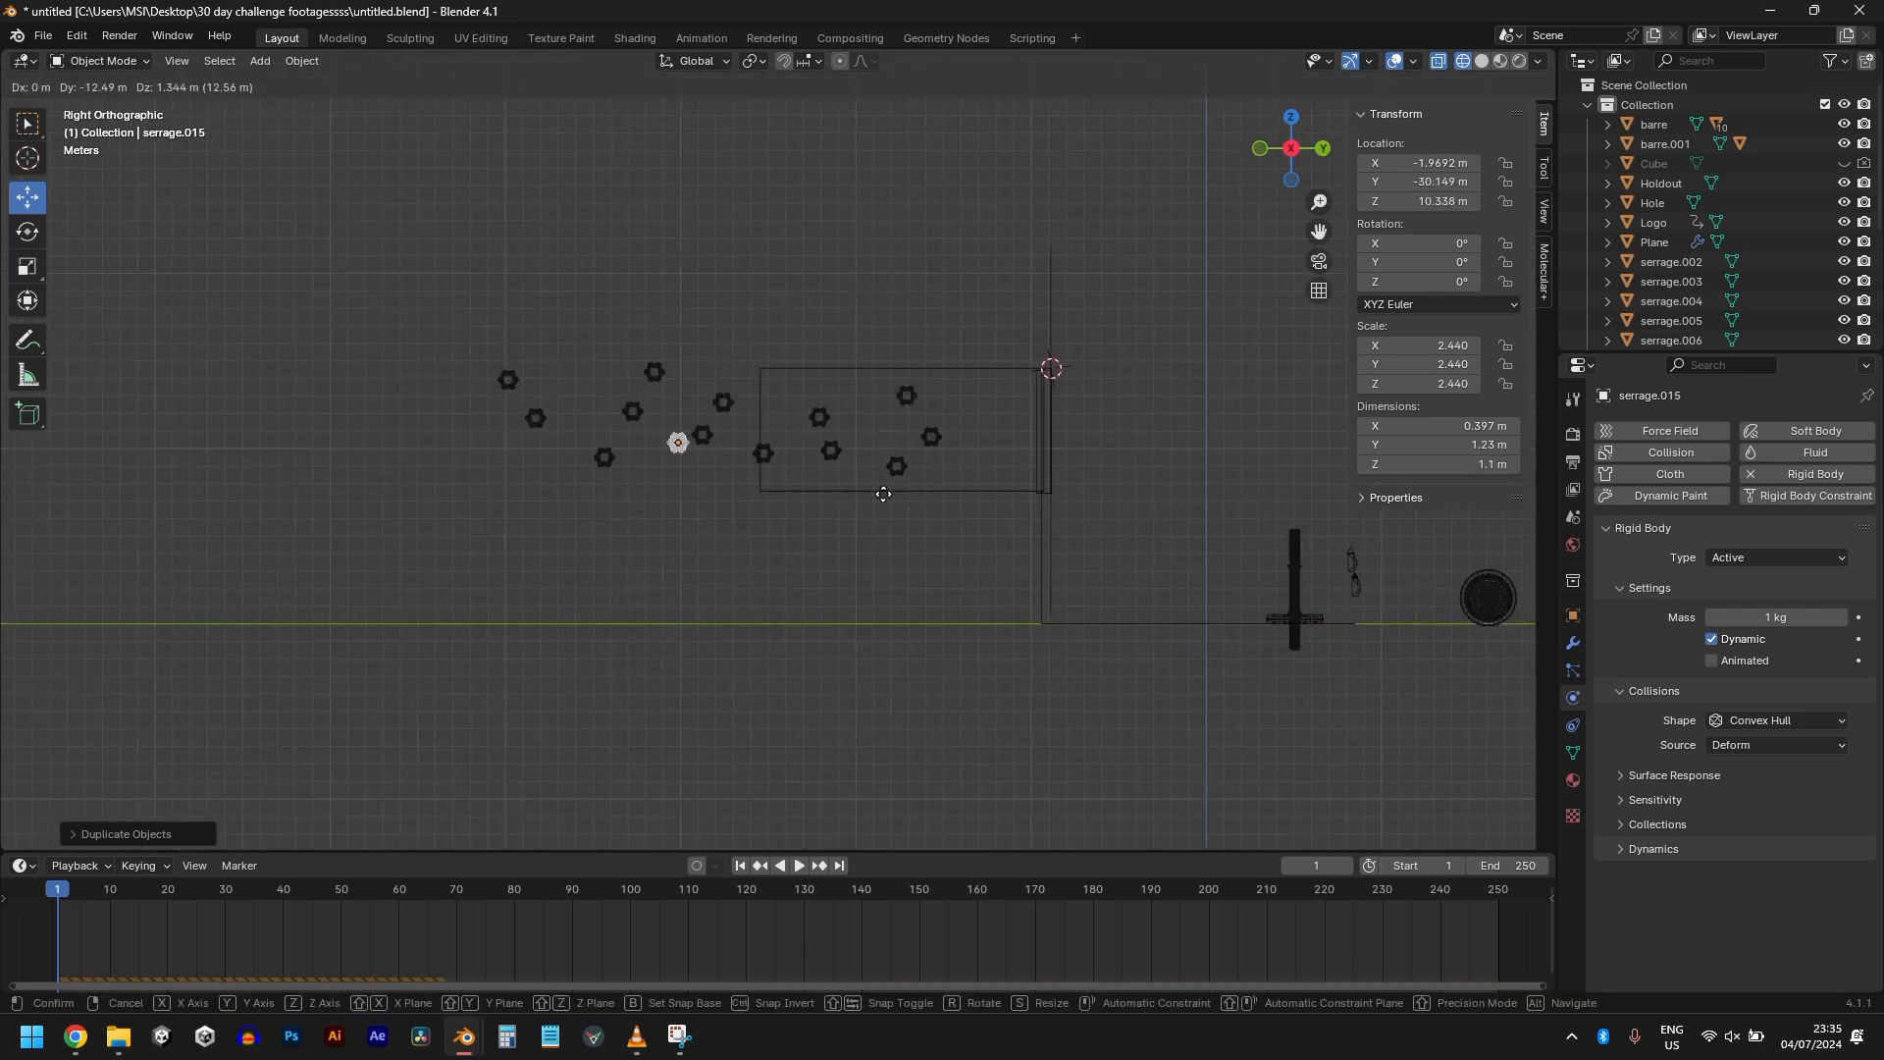
click(738, 505)
key(shift+d)
click(597, 461)
key(shift+d)
click(618, 514)
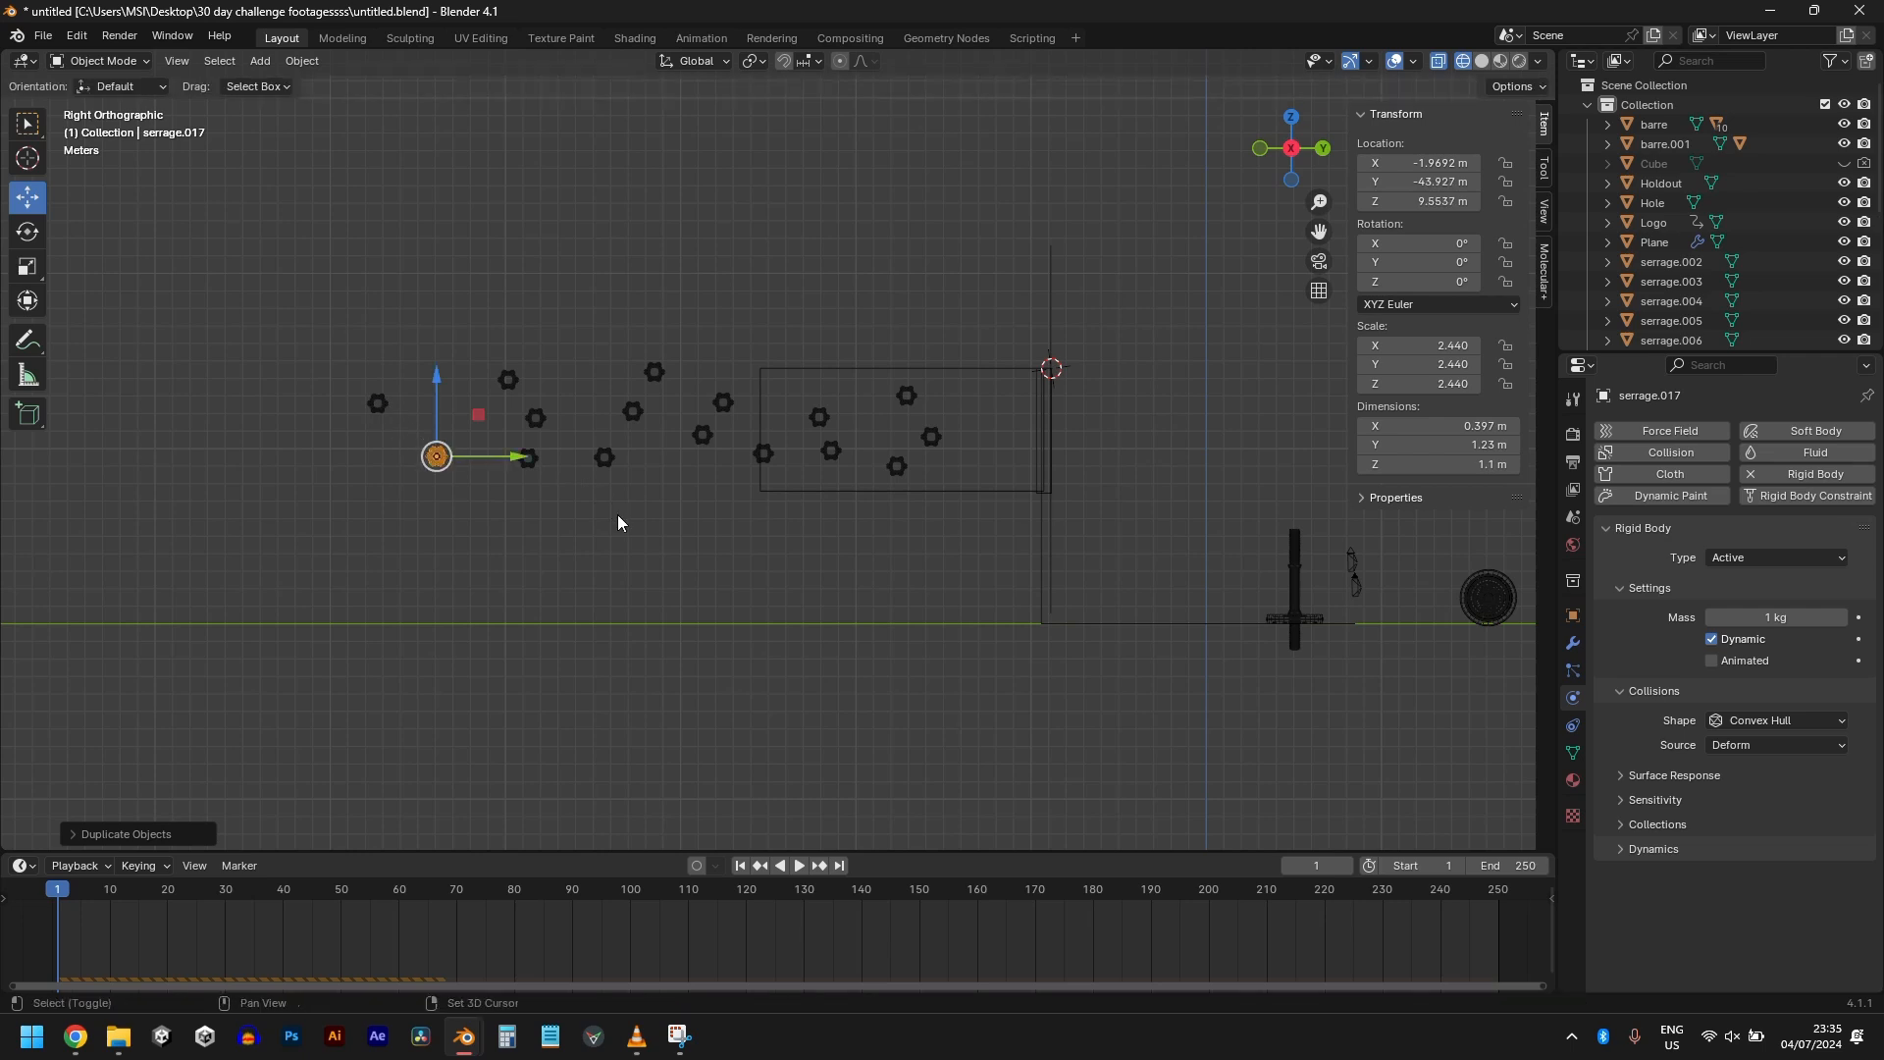
key(shift+d)
click(625, 430)
key(shift+d)
click(513, 436)
key(shift+d)
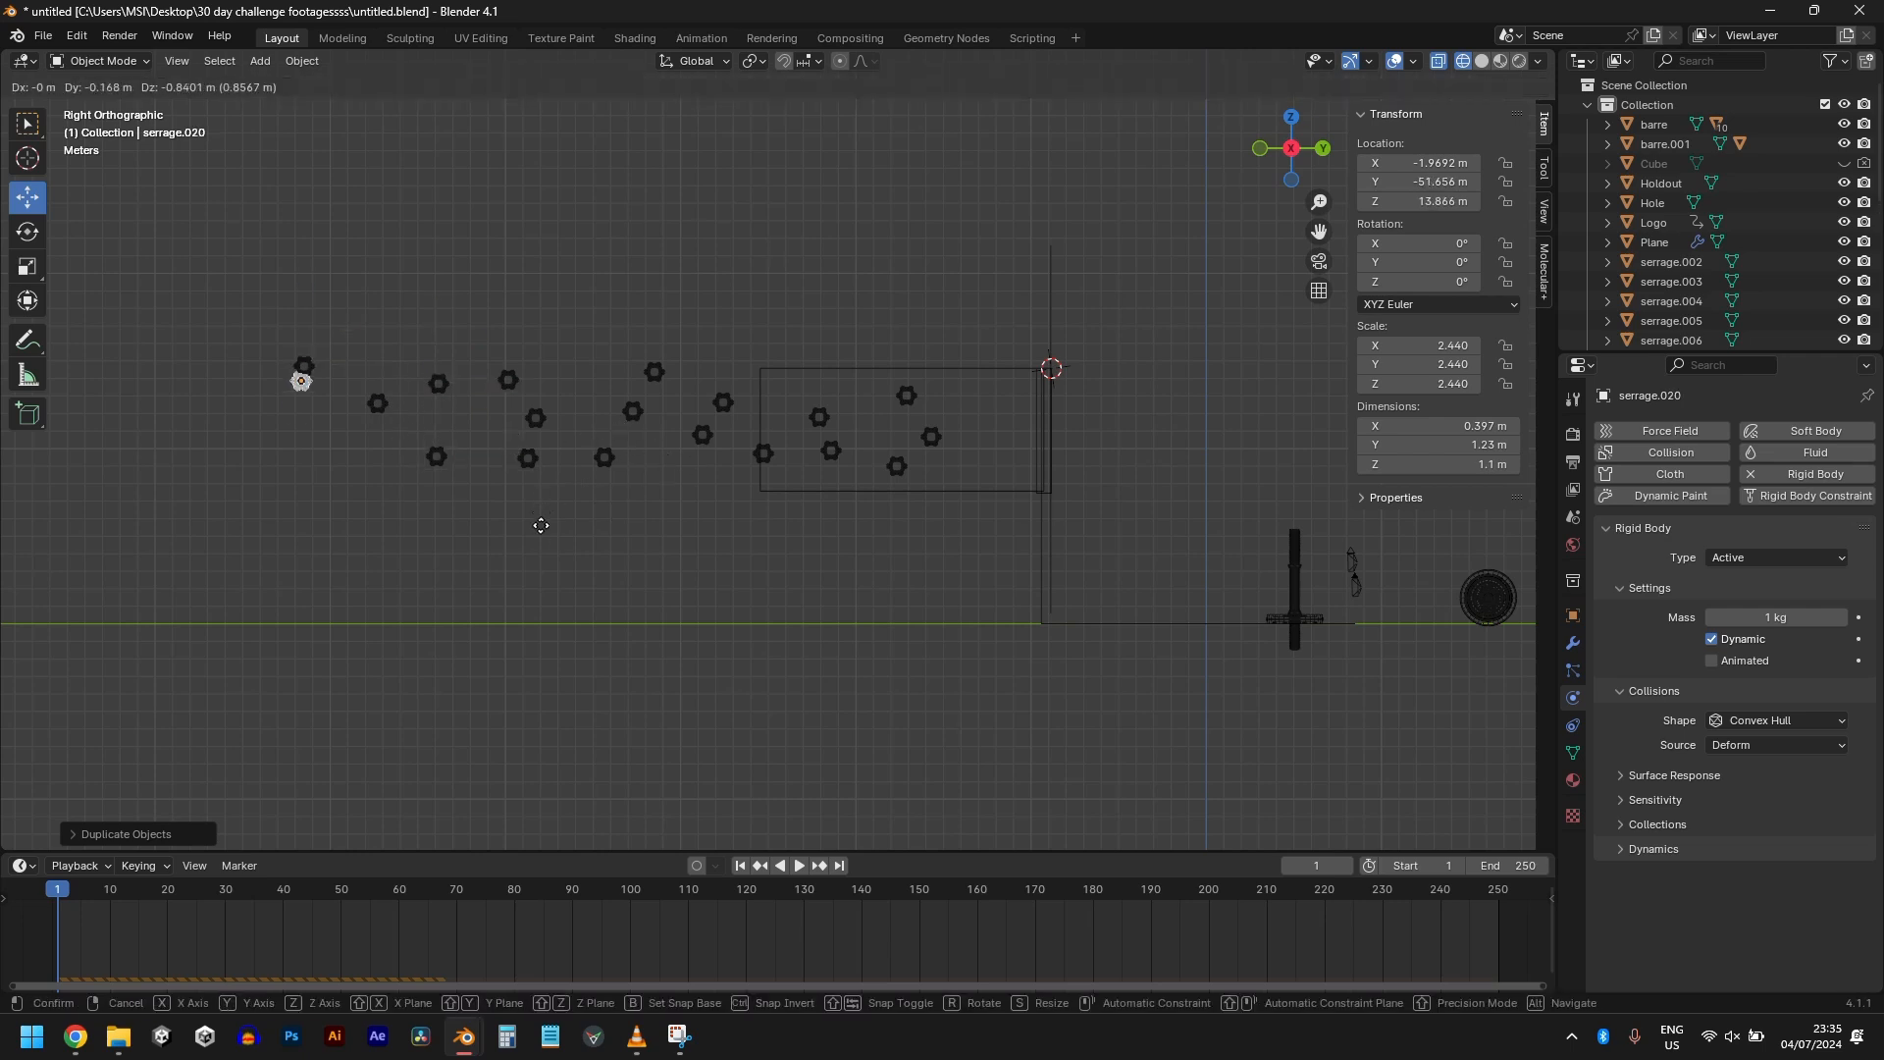
click(539, 588)
Step: Move the topmost clamp copy at the far end to about Y -50.5 m and Z 13.1 m
scroll(1296, 575, down, 3)
scroll(743, 447, up, 1)
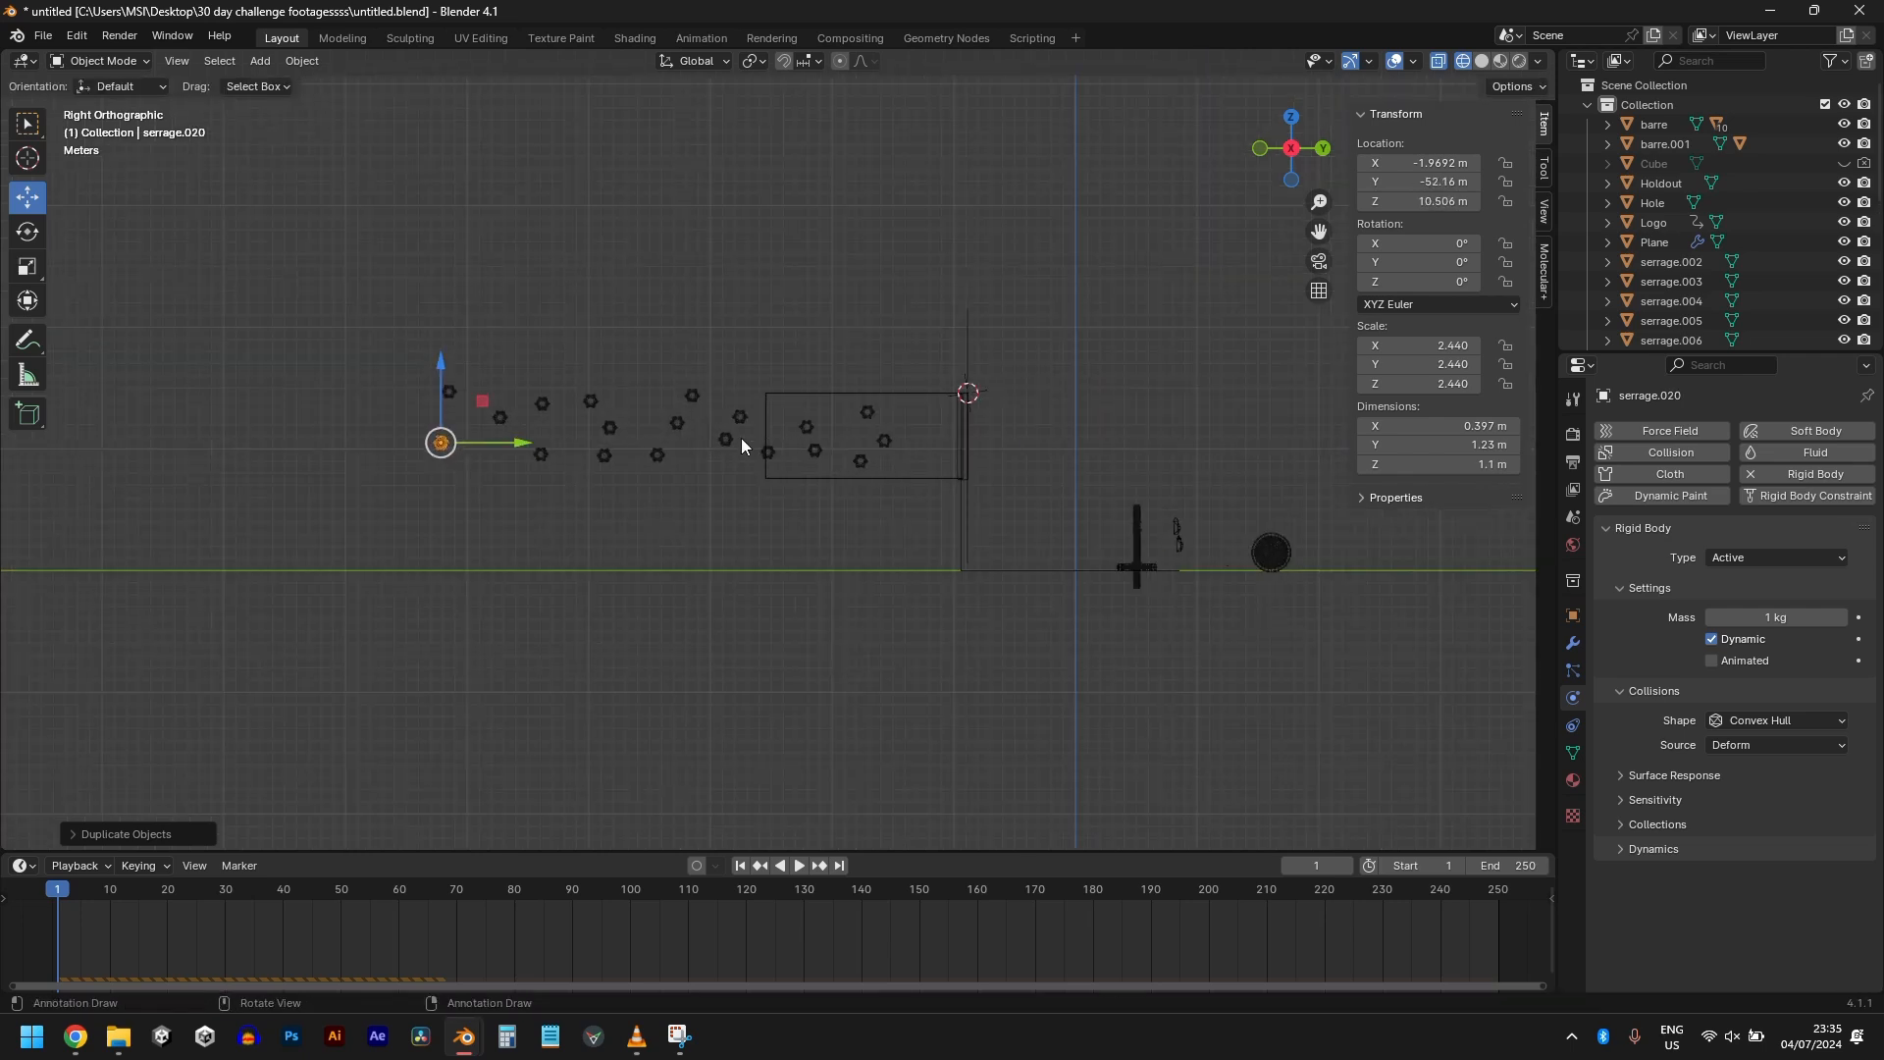
click(451, 393)
scroll(454, 394, up, 1)
key(g)
click(478, 427)
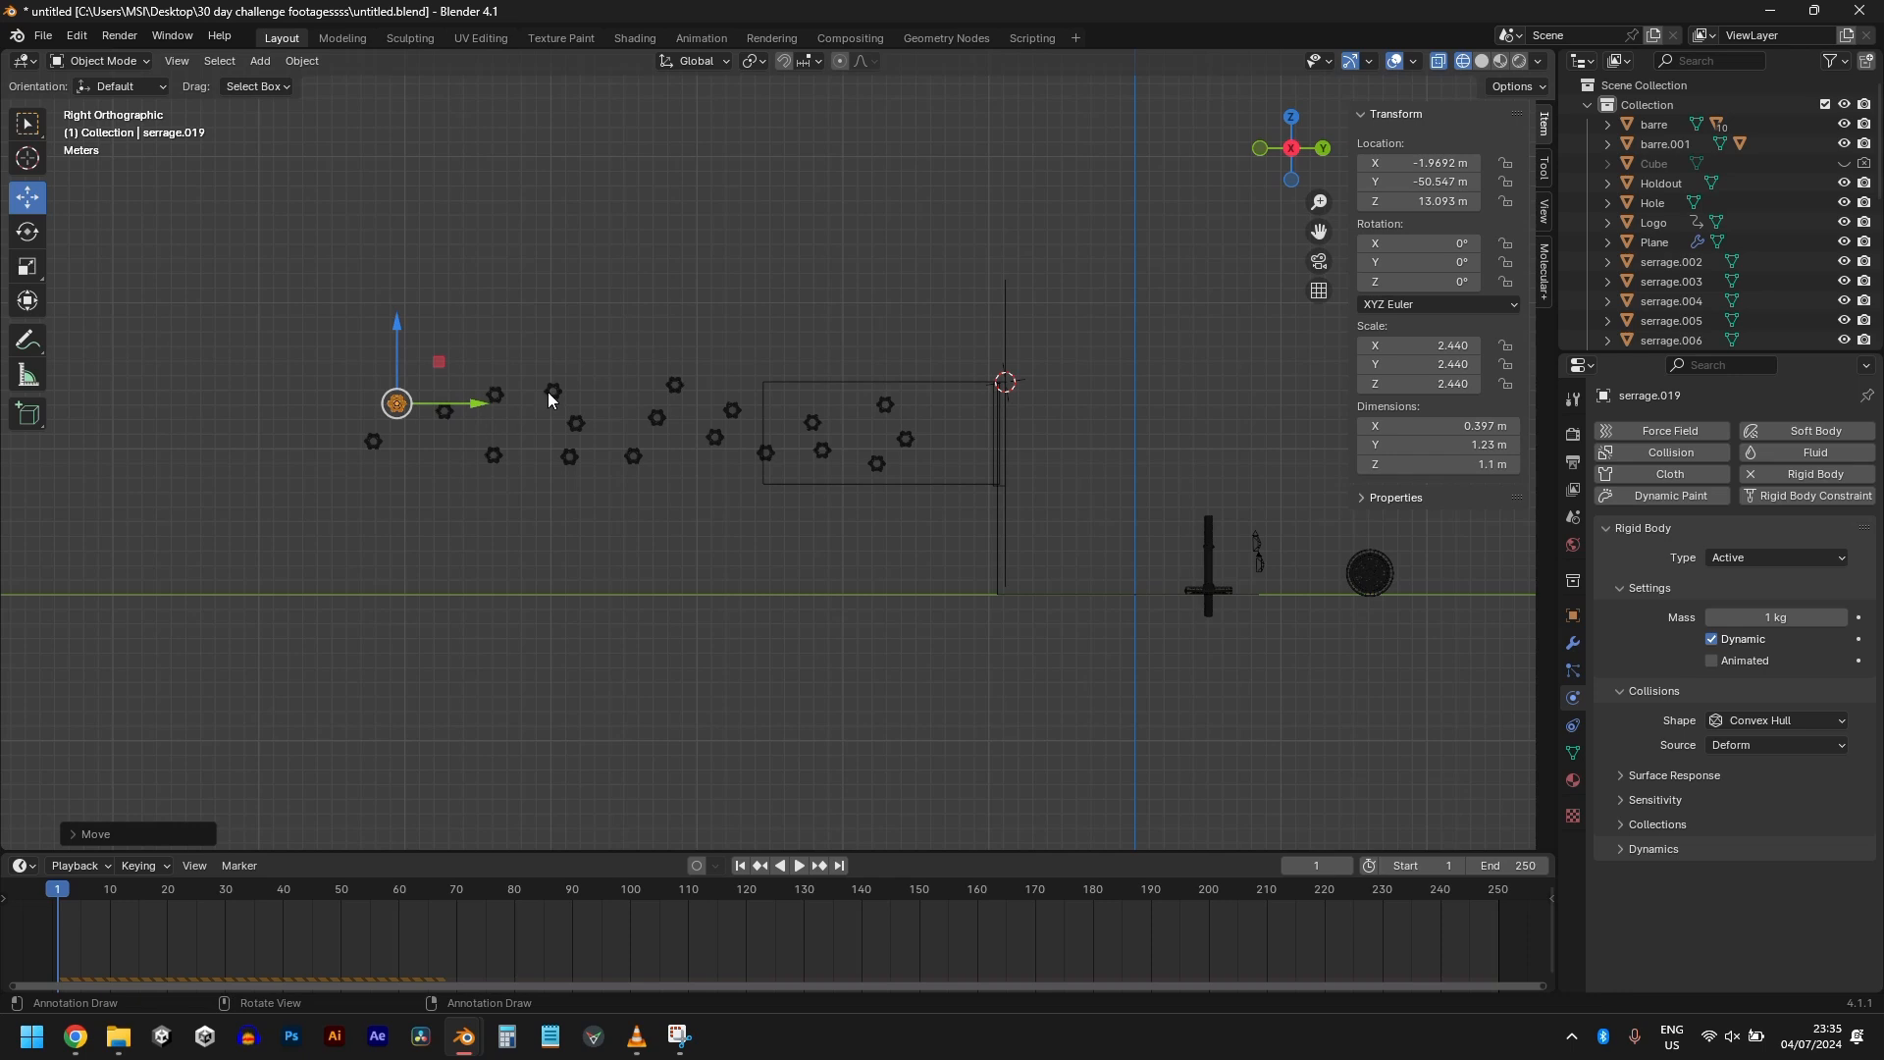
drag(550, 397, 538, 420)
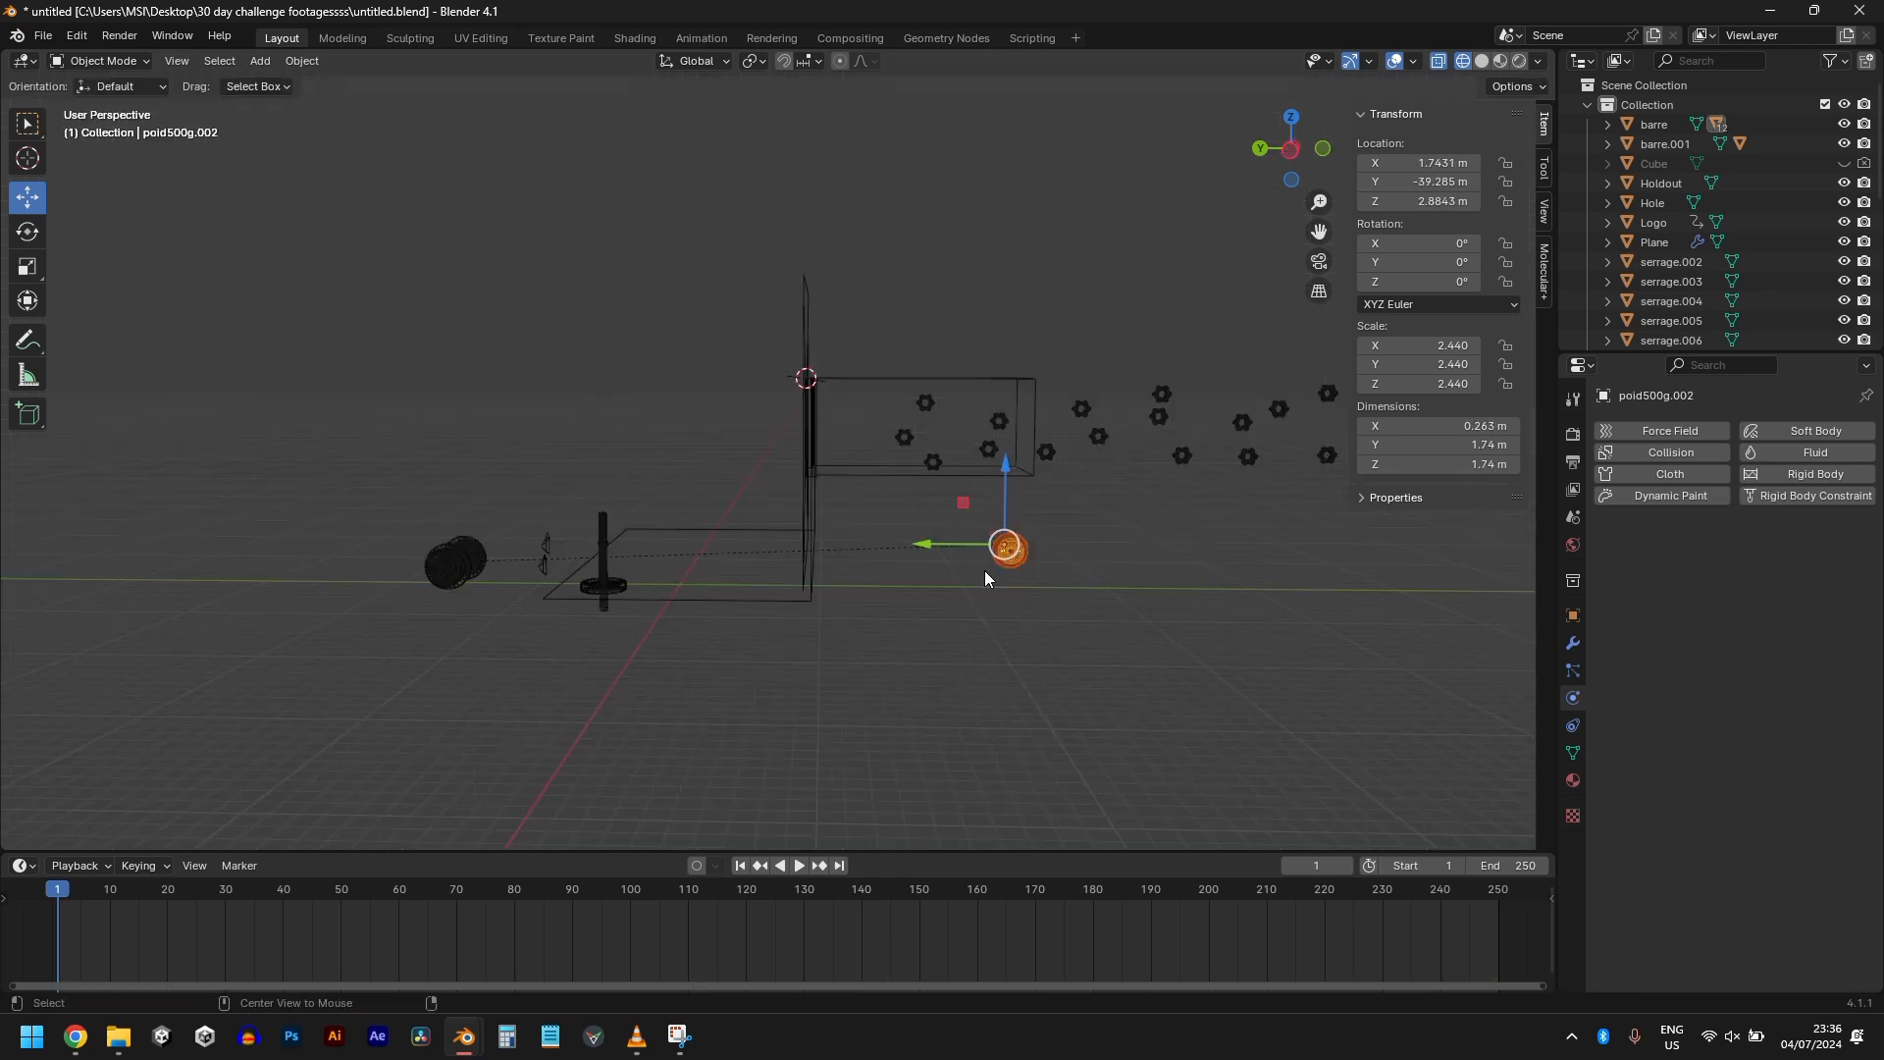
Step: Clear the parent of the copied 500 g and 1 kg weight plates, keeping their transformation
key(alt+p)
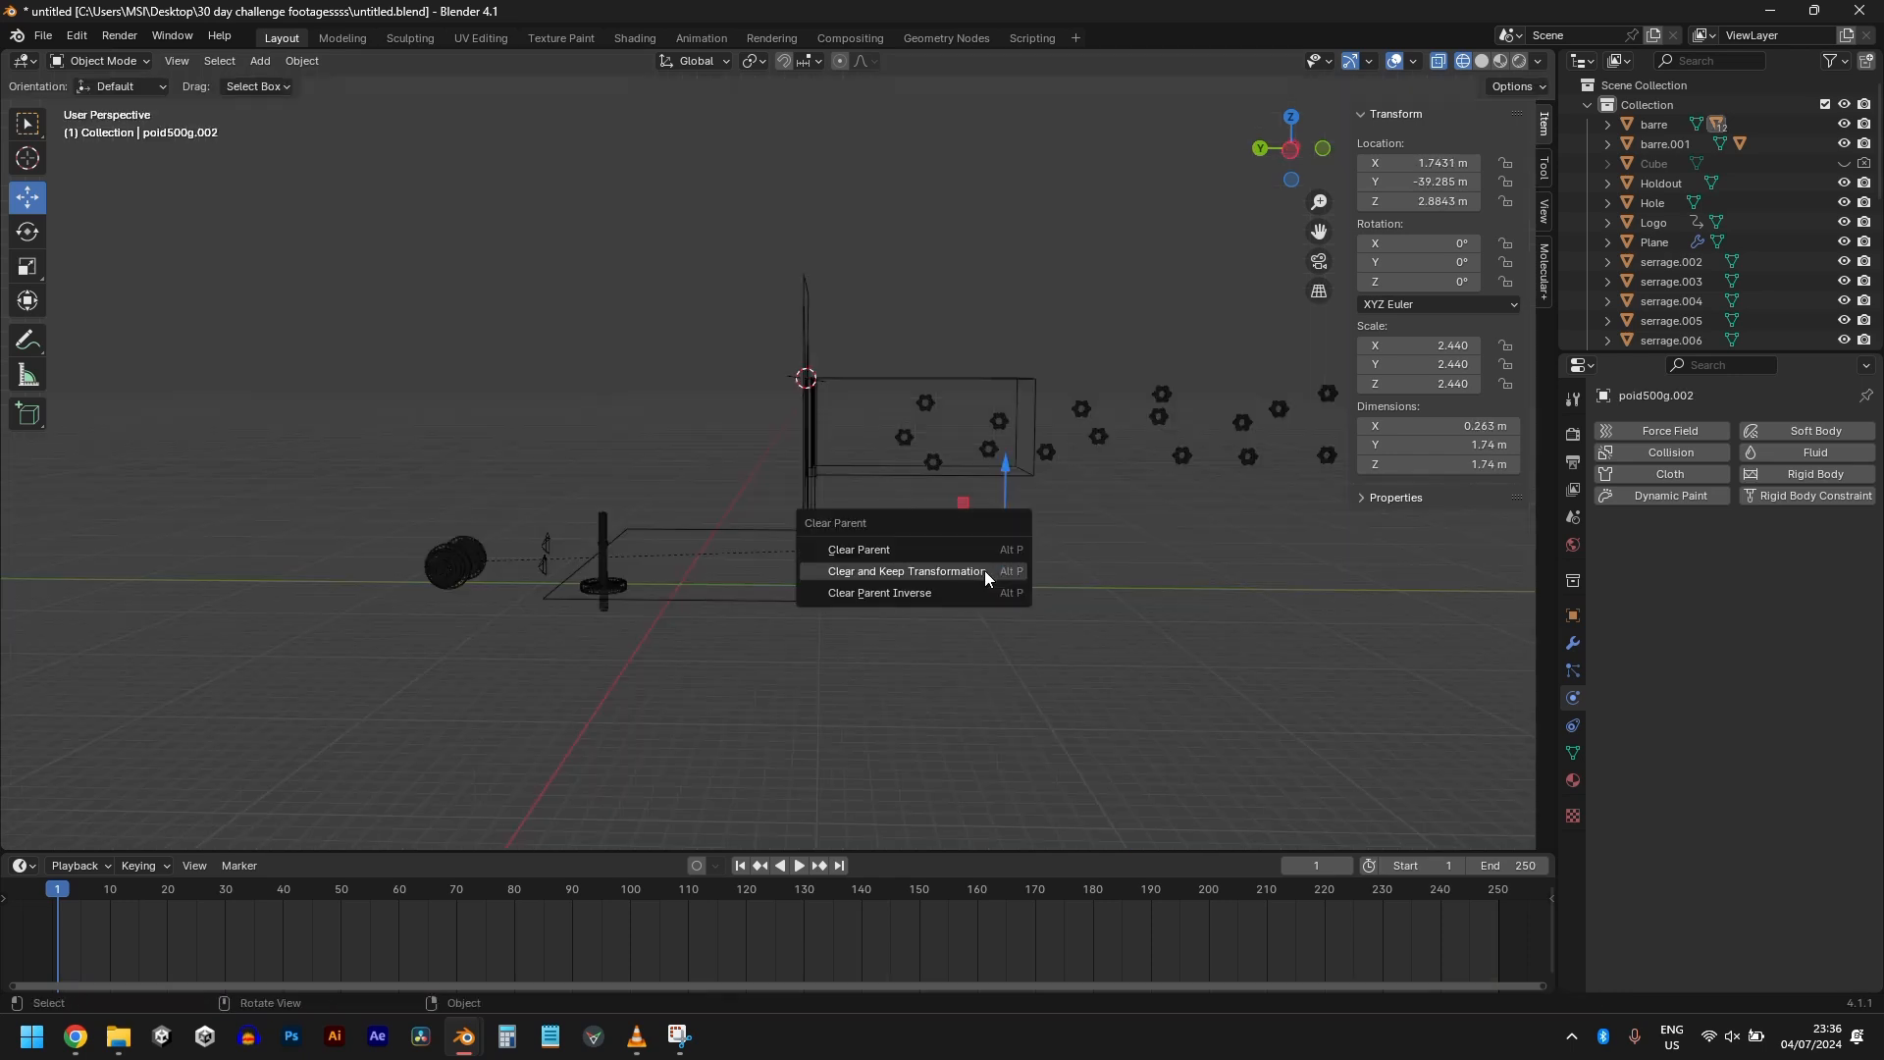
click(986, 571)
scroll(1070, 574, up, 3)
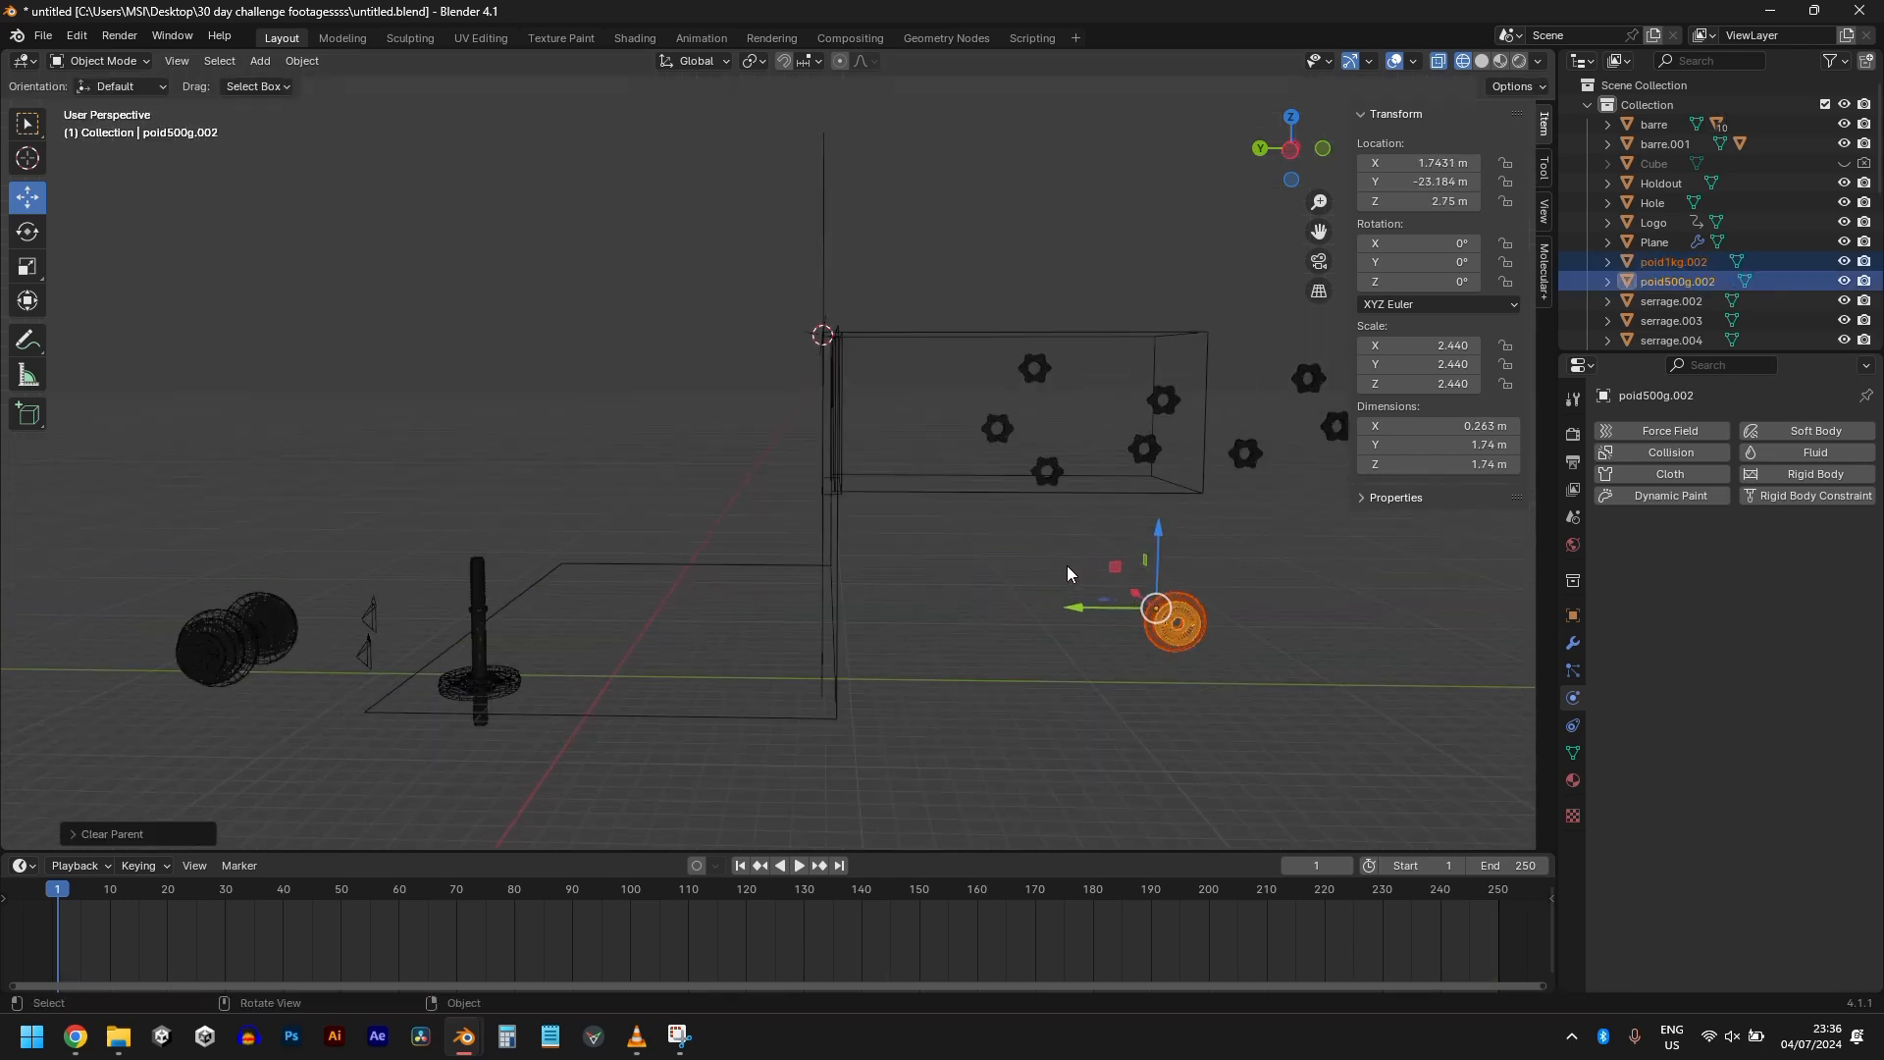
Step: In the top view, move the 500 g and 1 kg plate copies together into the box, to about X 9.08 m and Y -20.4 m
click(1176, 642)
scroll(1193, 628, down, 2)
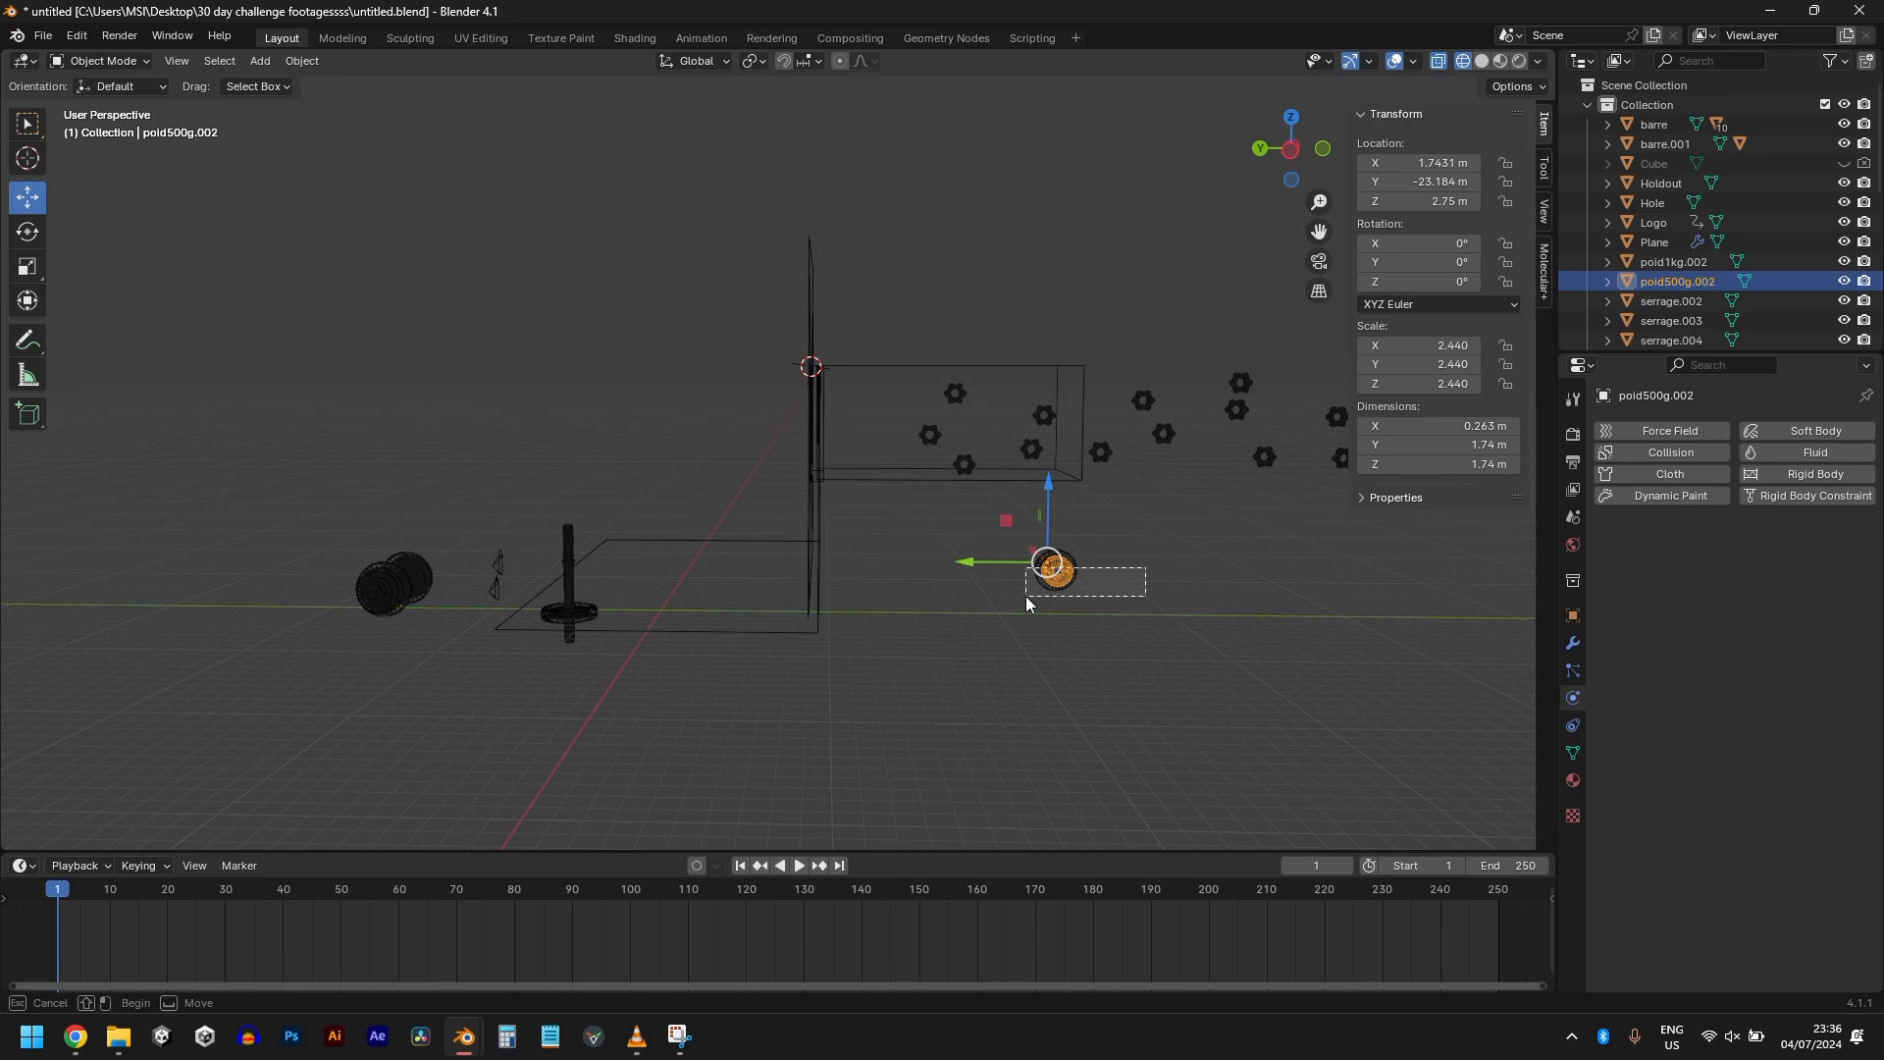
drag(1027, 596, 1025, 601)
key(KP_7)
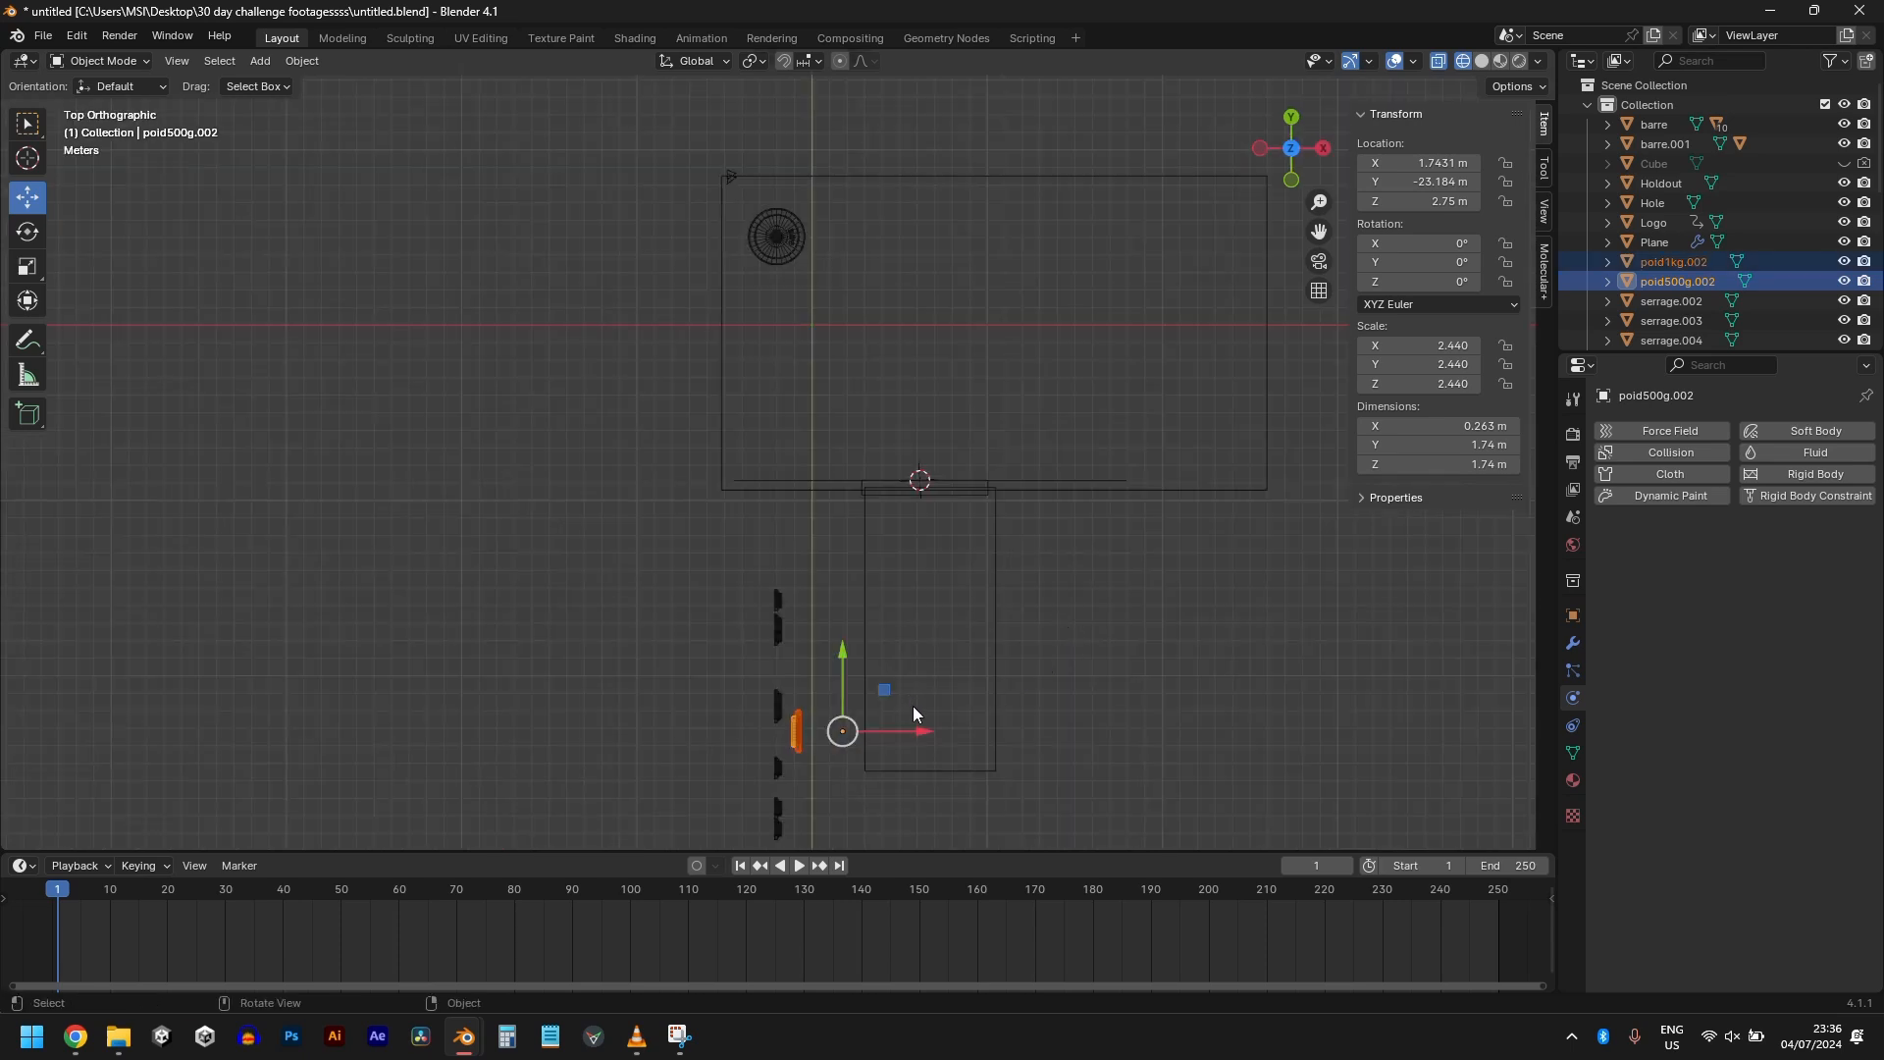
key(g)
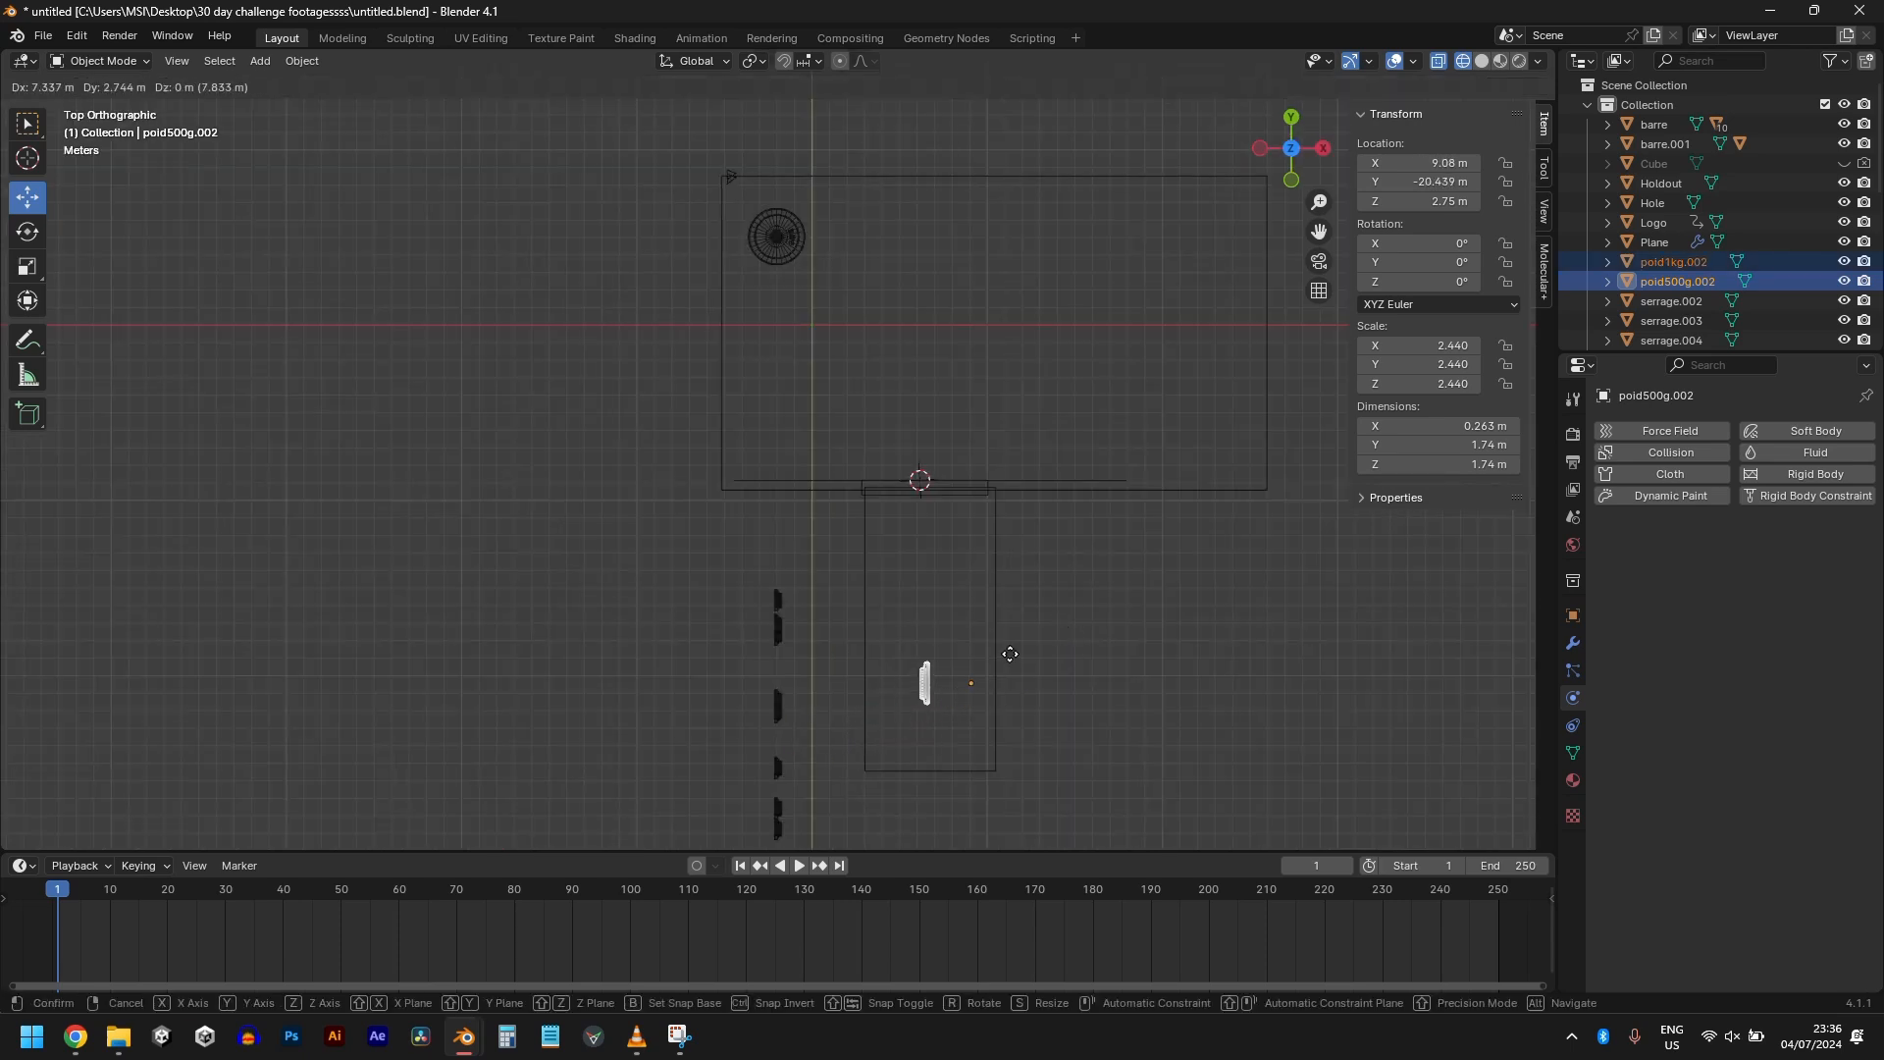
click(1011, 655)
Step: Separate the plates by moving the 1 kg one toward positive X and the 500 g one to about X 7.54 m and Y -14.9 m
click(863, 592)
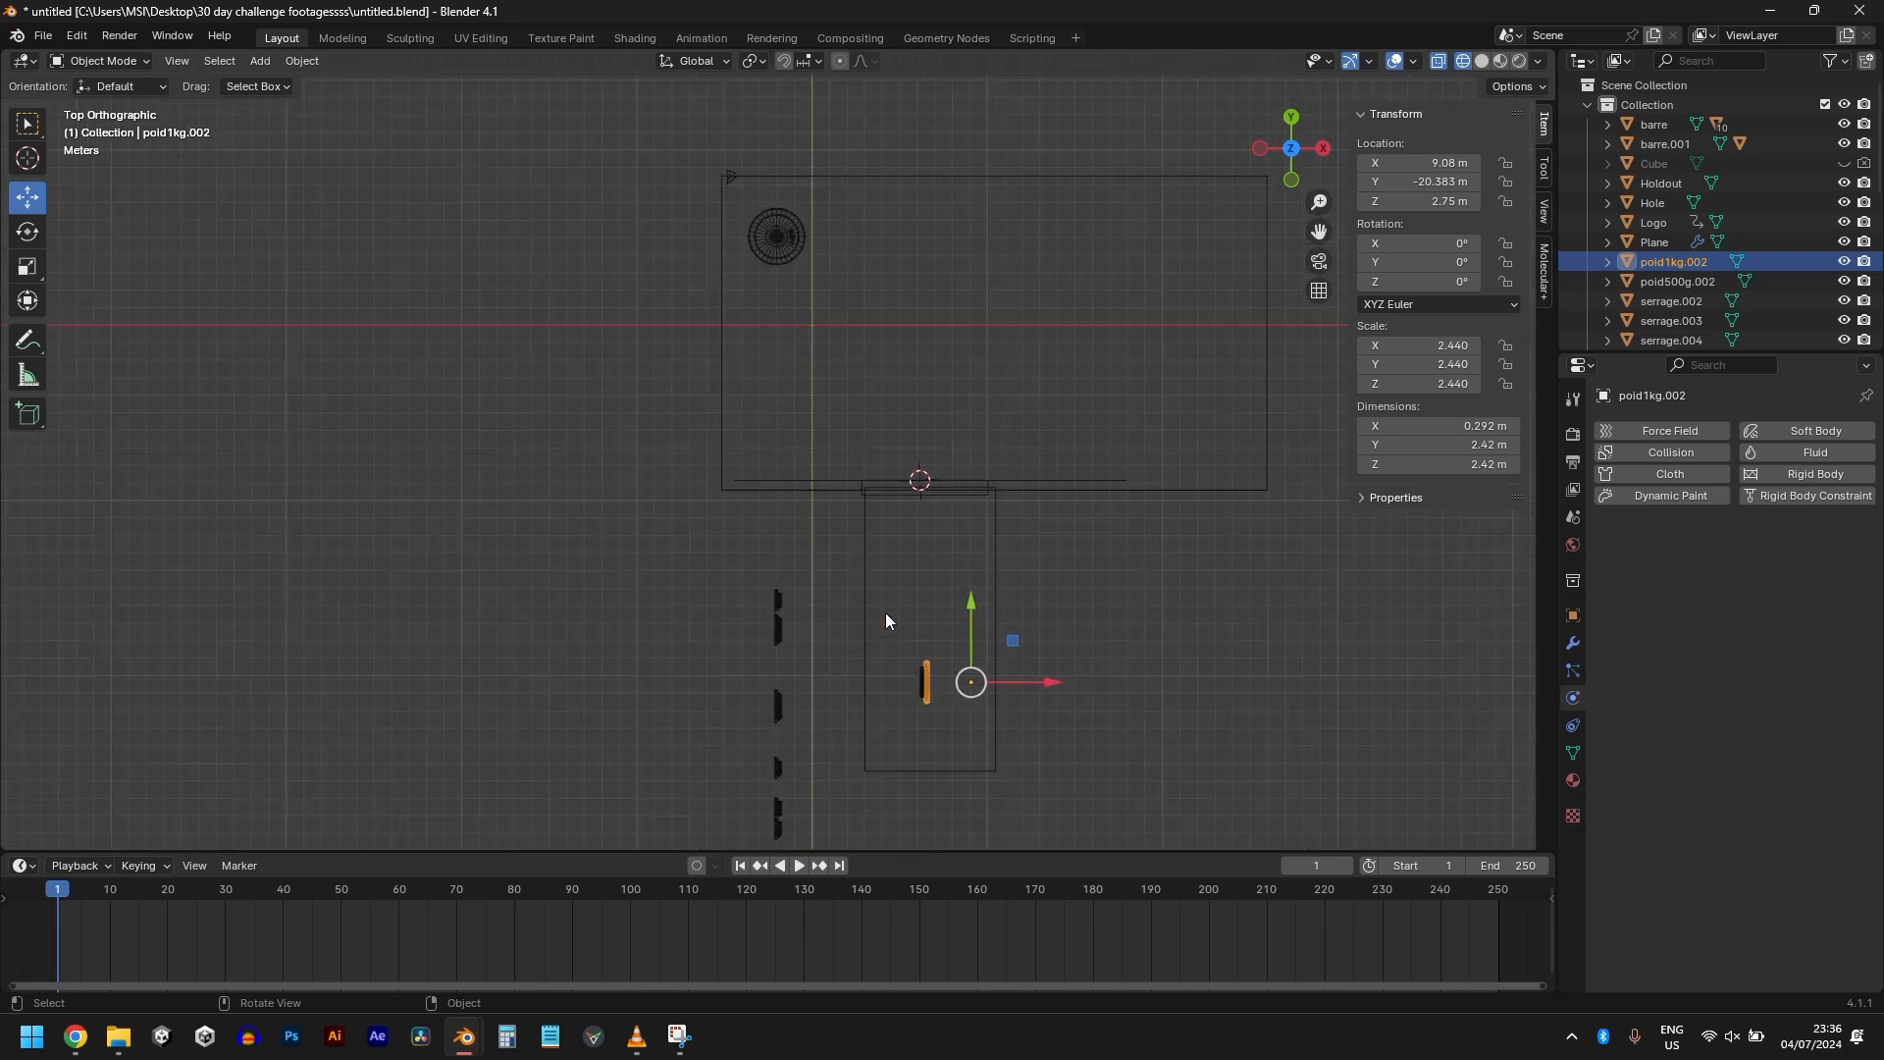
scroll(885, 613, up, 1)
key(g)
click(1022, 597)
click(950, 731)
key(g)
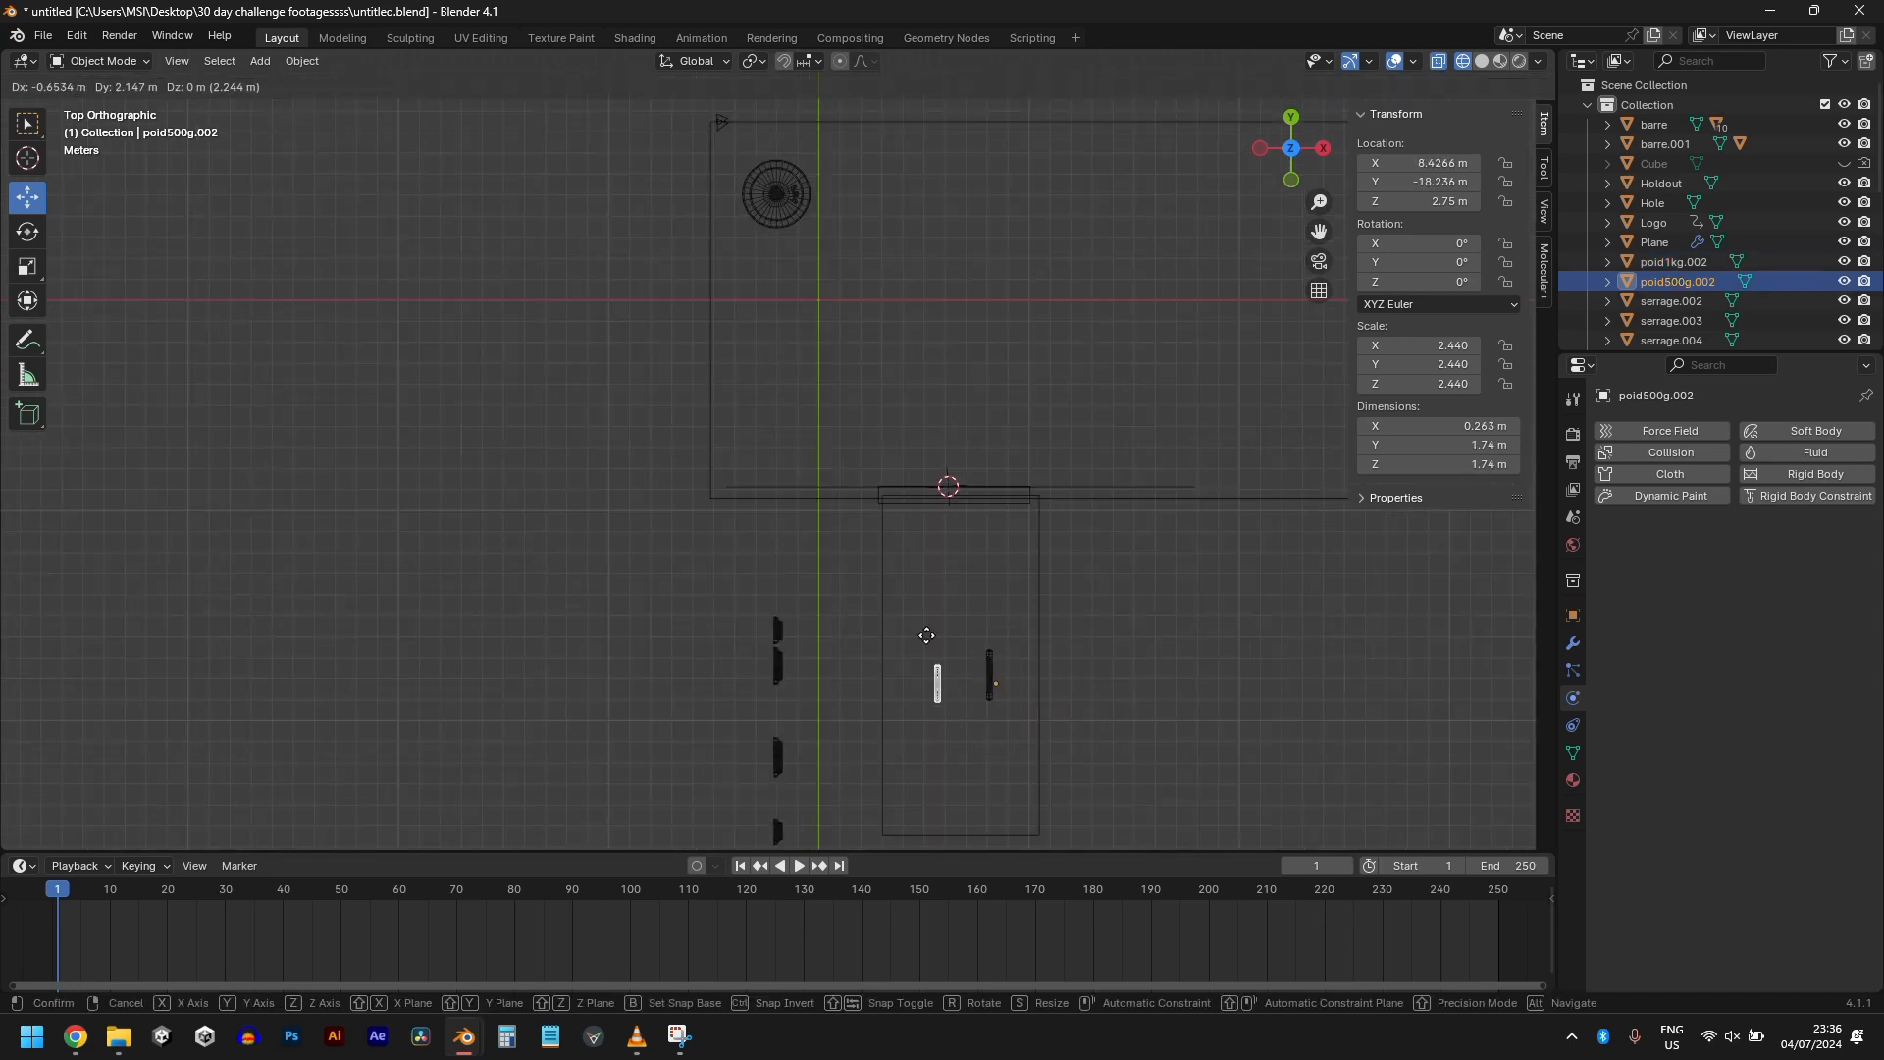
click(919, 587)
scroll(950, 693, down, 2)
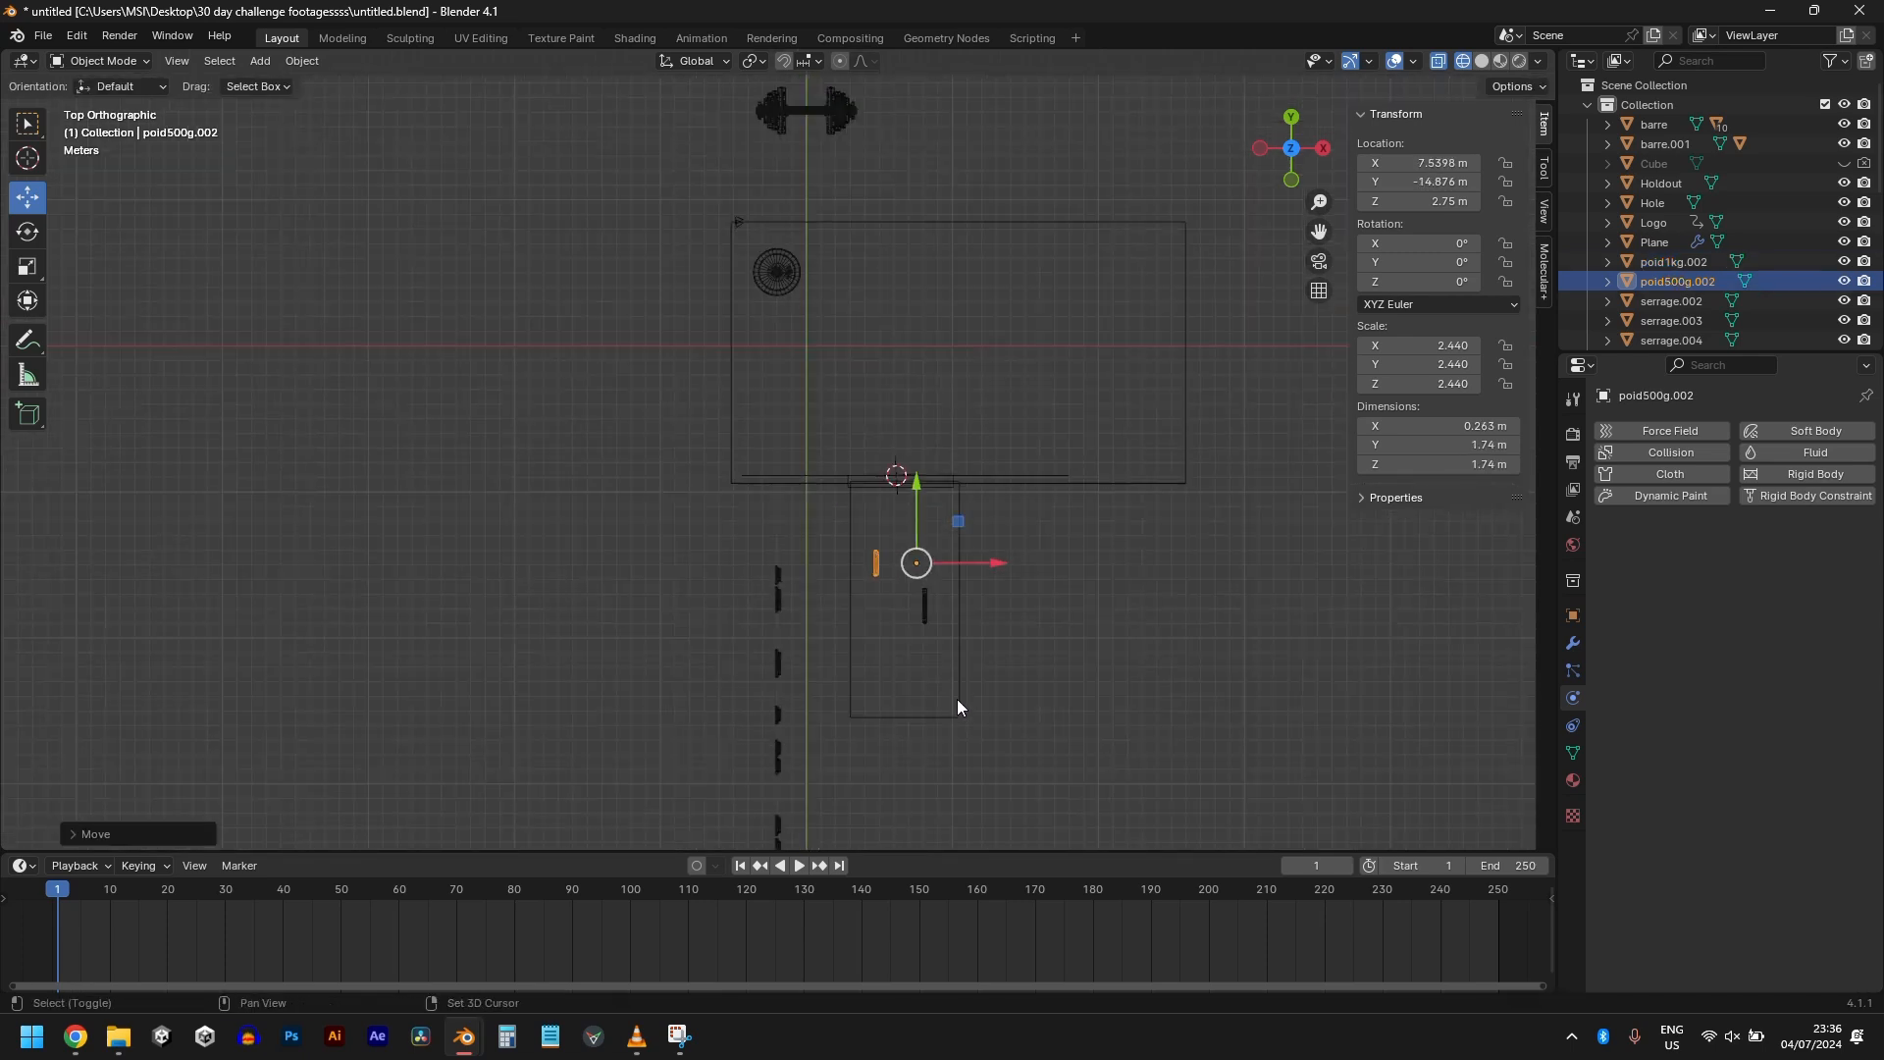
Step: Duplicate the 500 g plate twice and the 1 kg plate once, spreading the copies along the box and beyond its rear end
key(shift+d)
click(969, 775)
key(shift+d)
click(1016, 889)
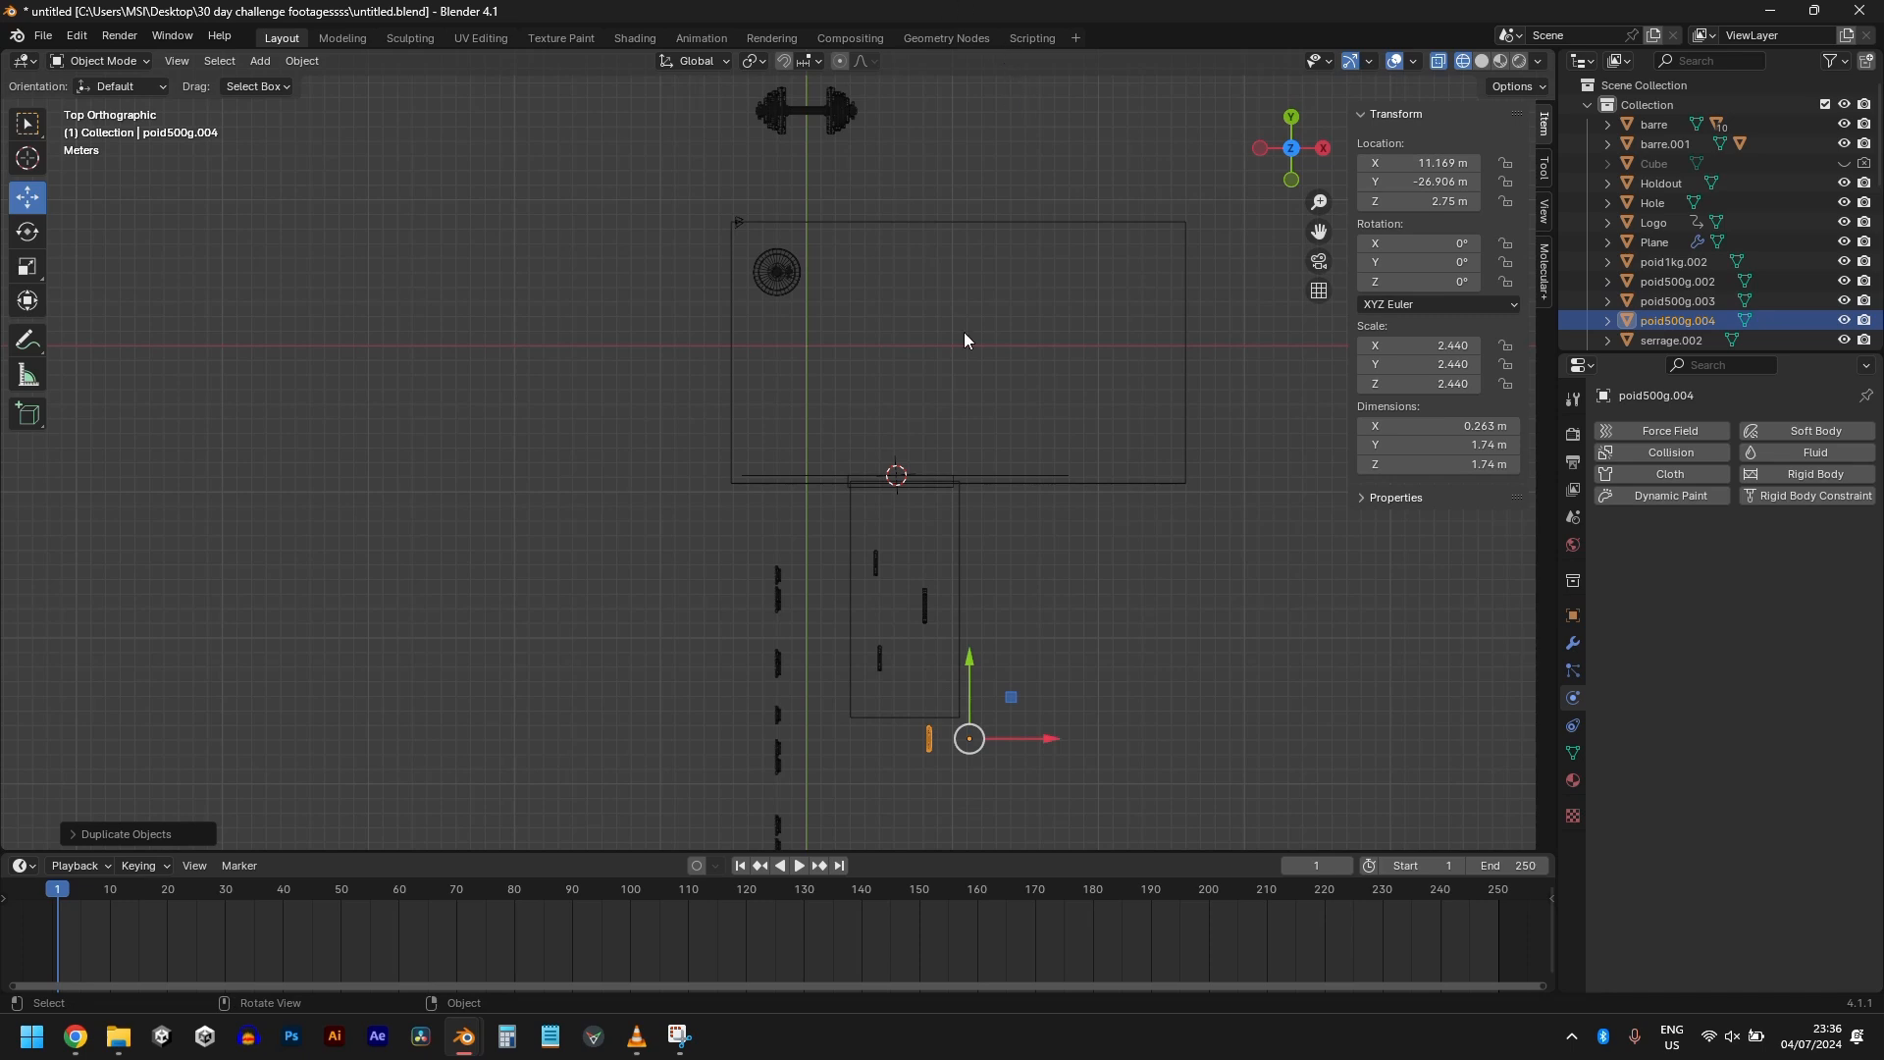
click(924, 604)
key(shift+d)
click(881, 771)
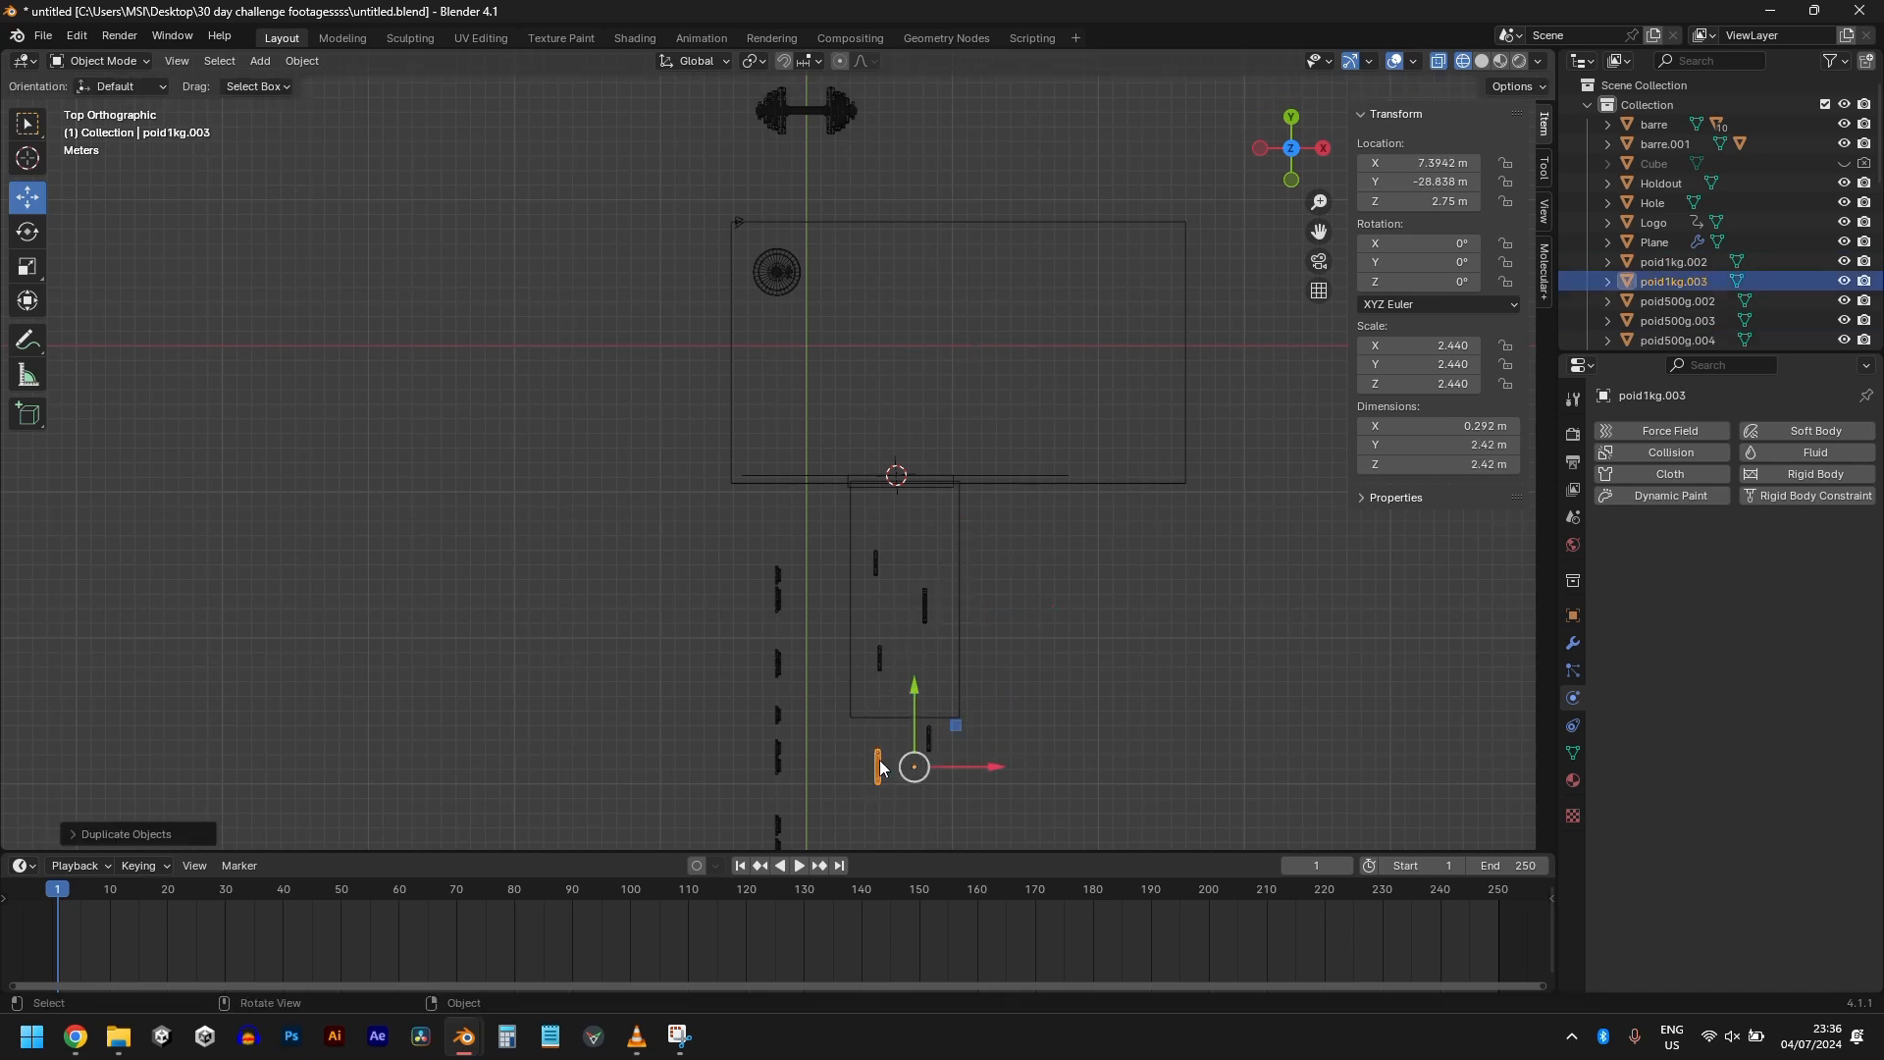
Step: In the right view, raise all the weight plate copies together into the box, bringing the active 1 kg plate to about Y -27.3 m, Z 10.1 m
middle_drag(882, 770, 880, 633)
key(KP_3)
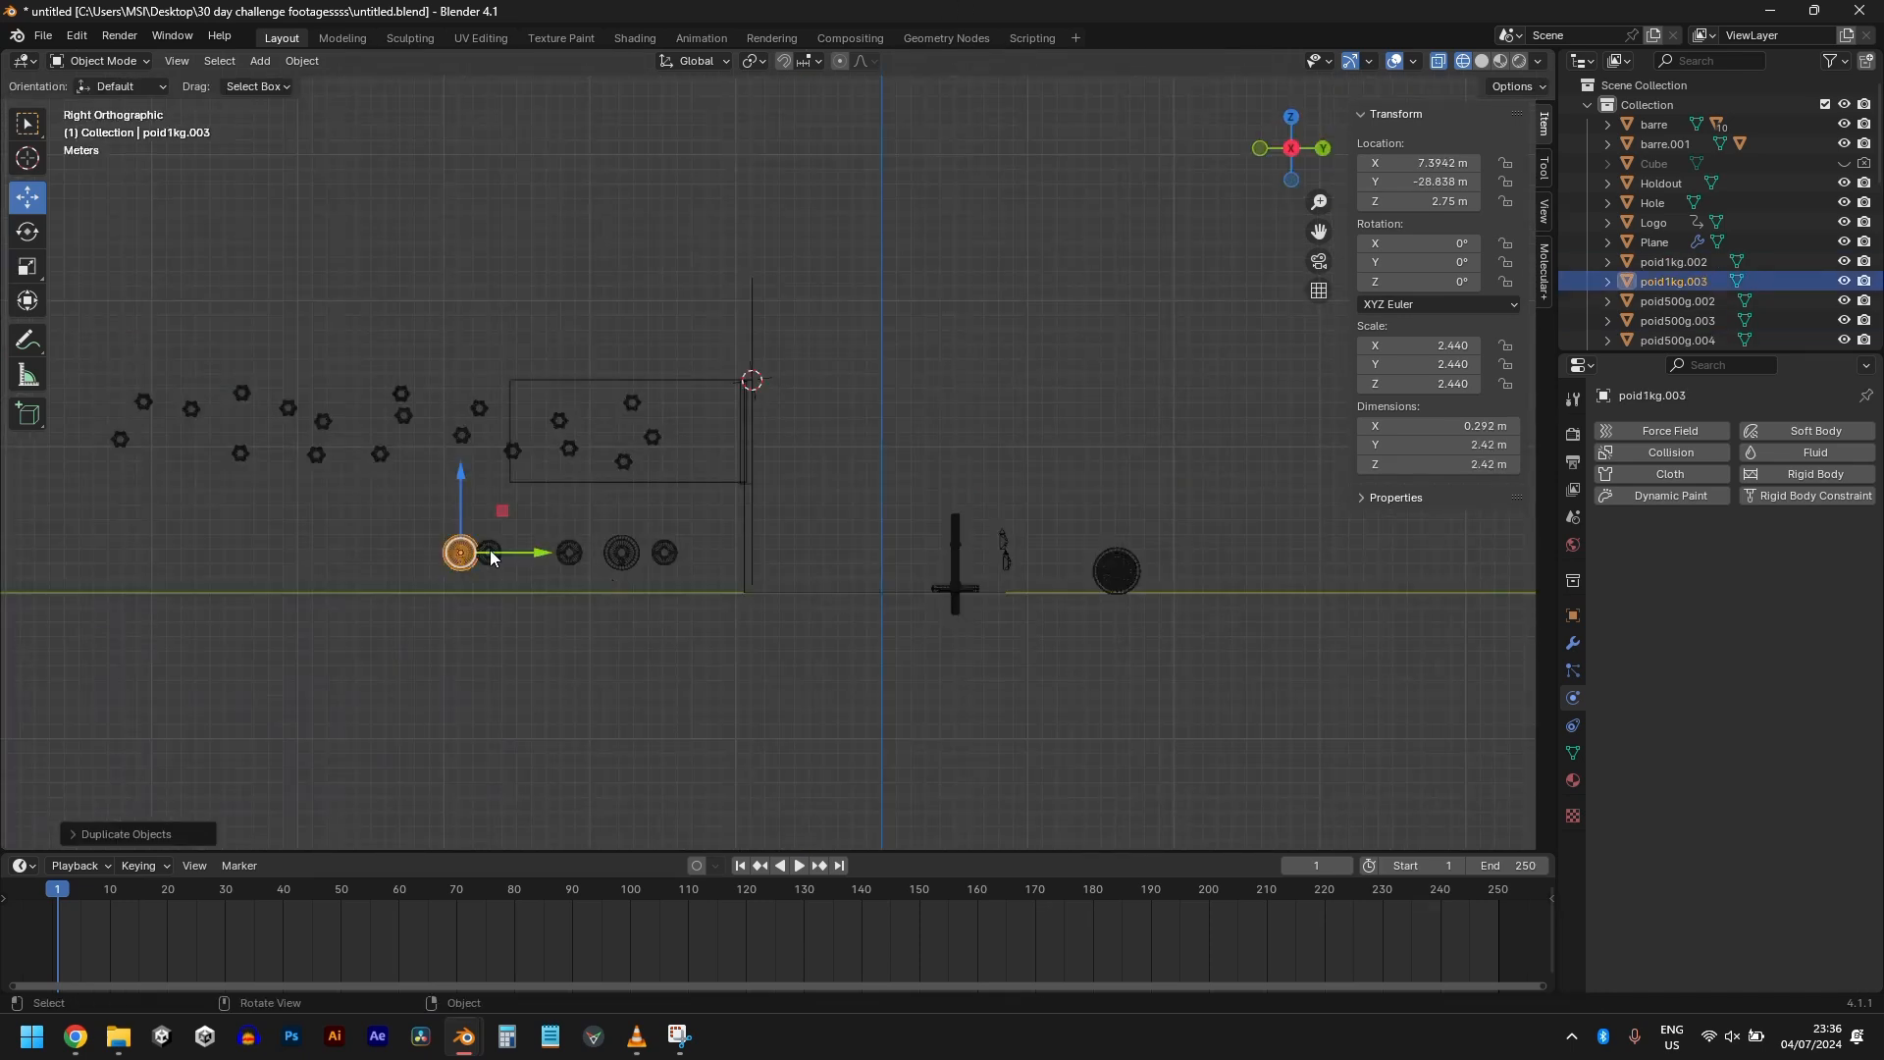
drag(386, 521, 674, 606)
key(g)
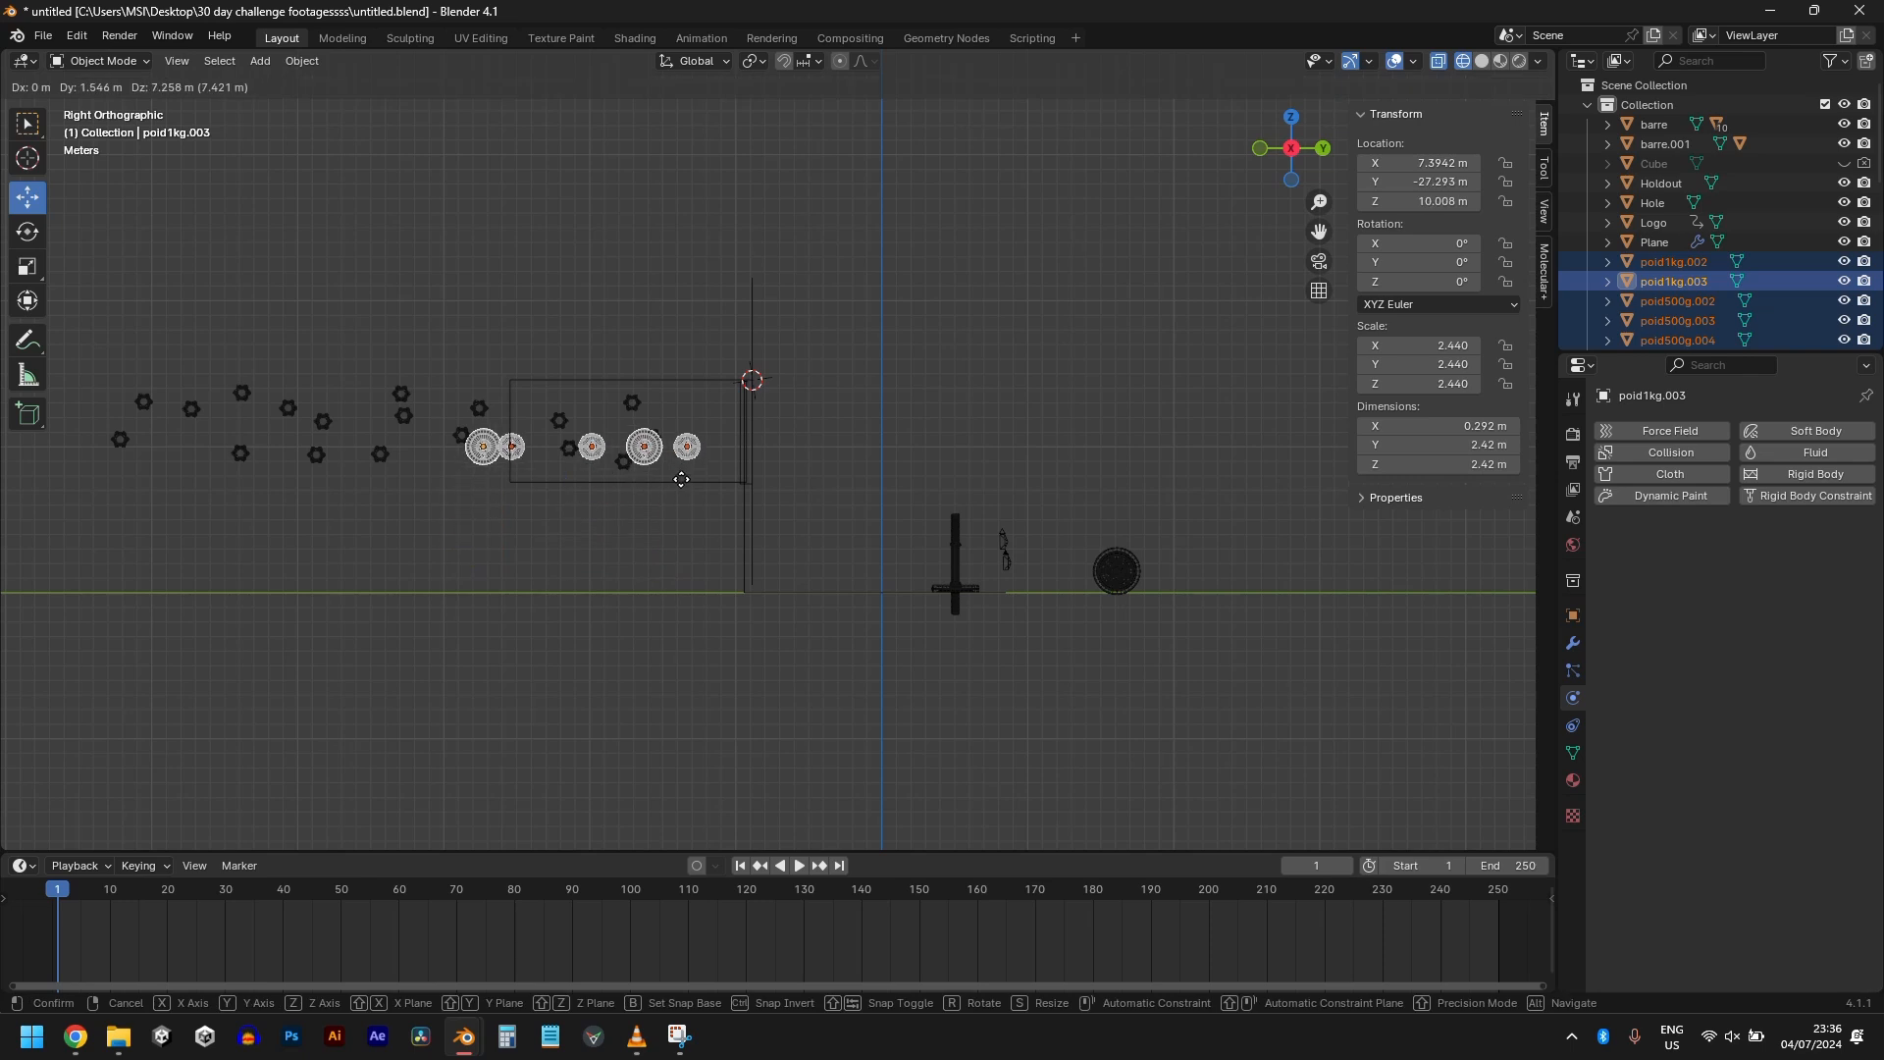
click(682, 479)
Step: In the top view, move the whole row of clamps toward positive X into line with the box, and save the file
key(KP_7)
scroll(648, 545, down, 3)
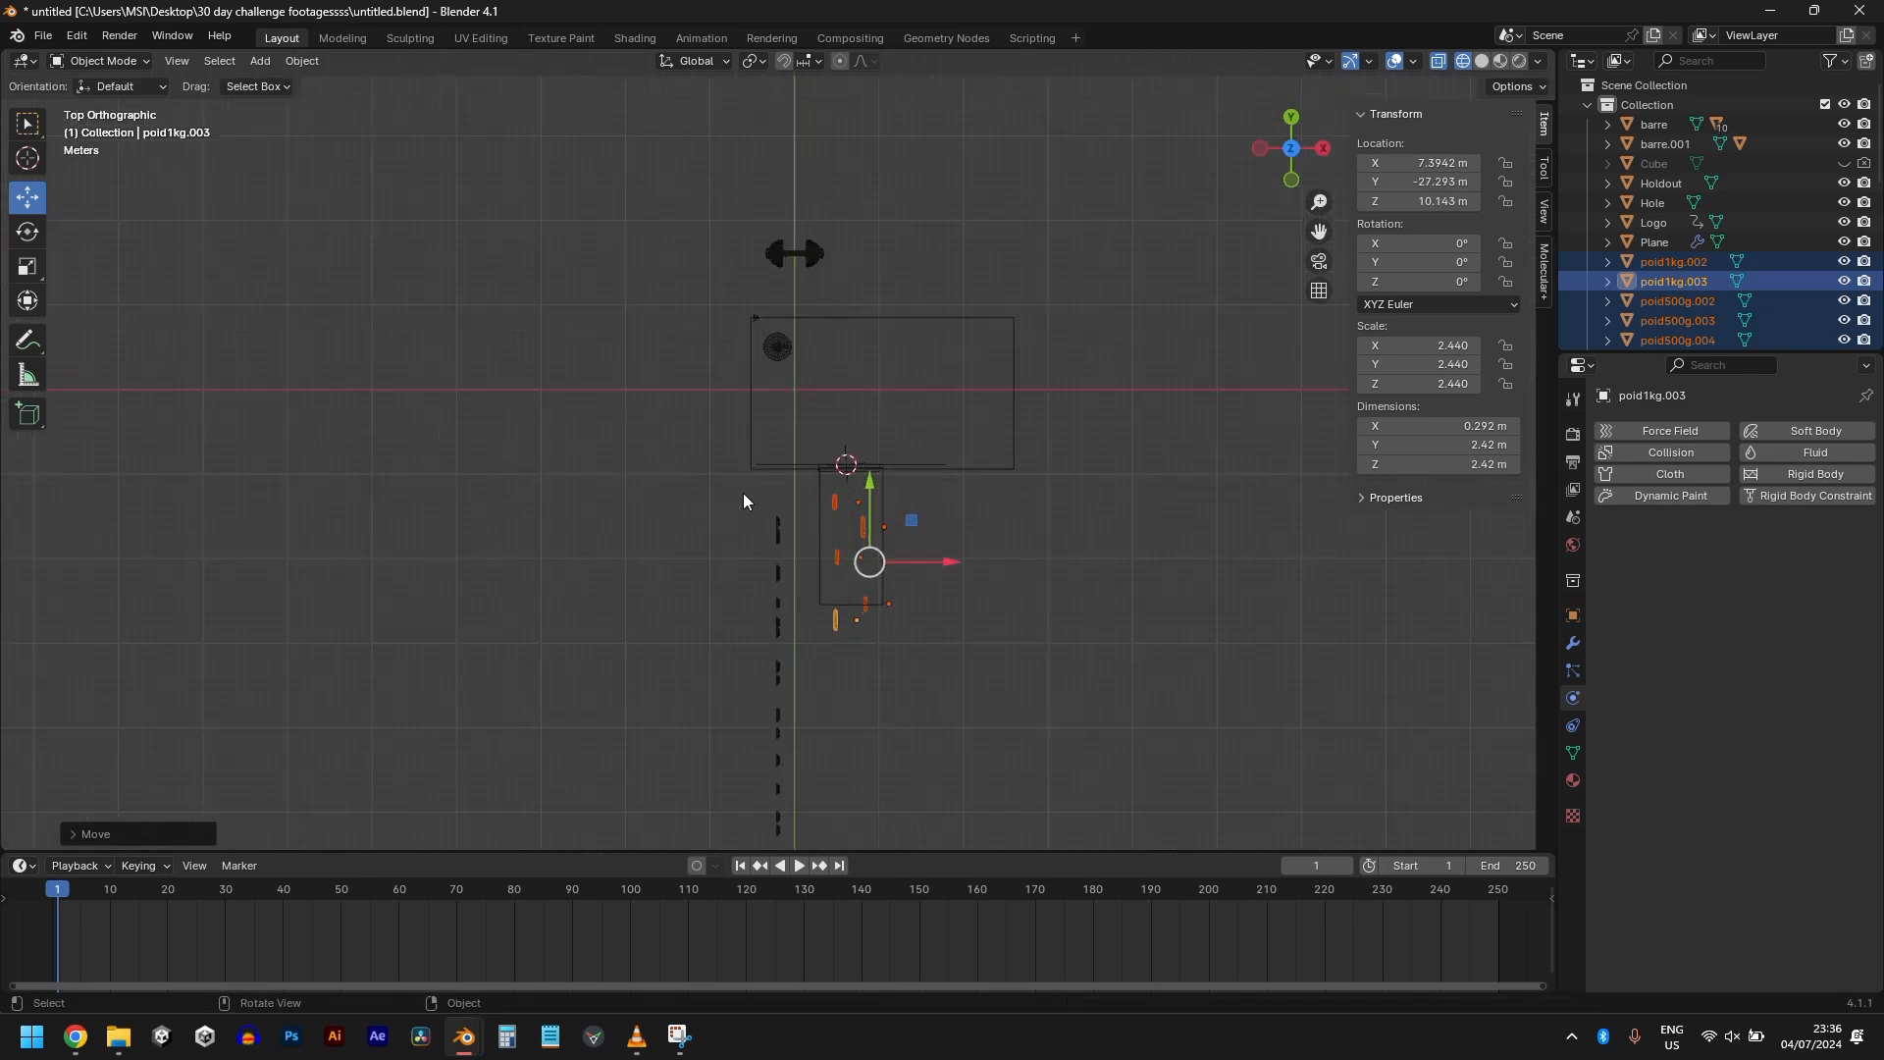
drag(744, 501, 818, 858)
key(g)
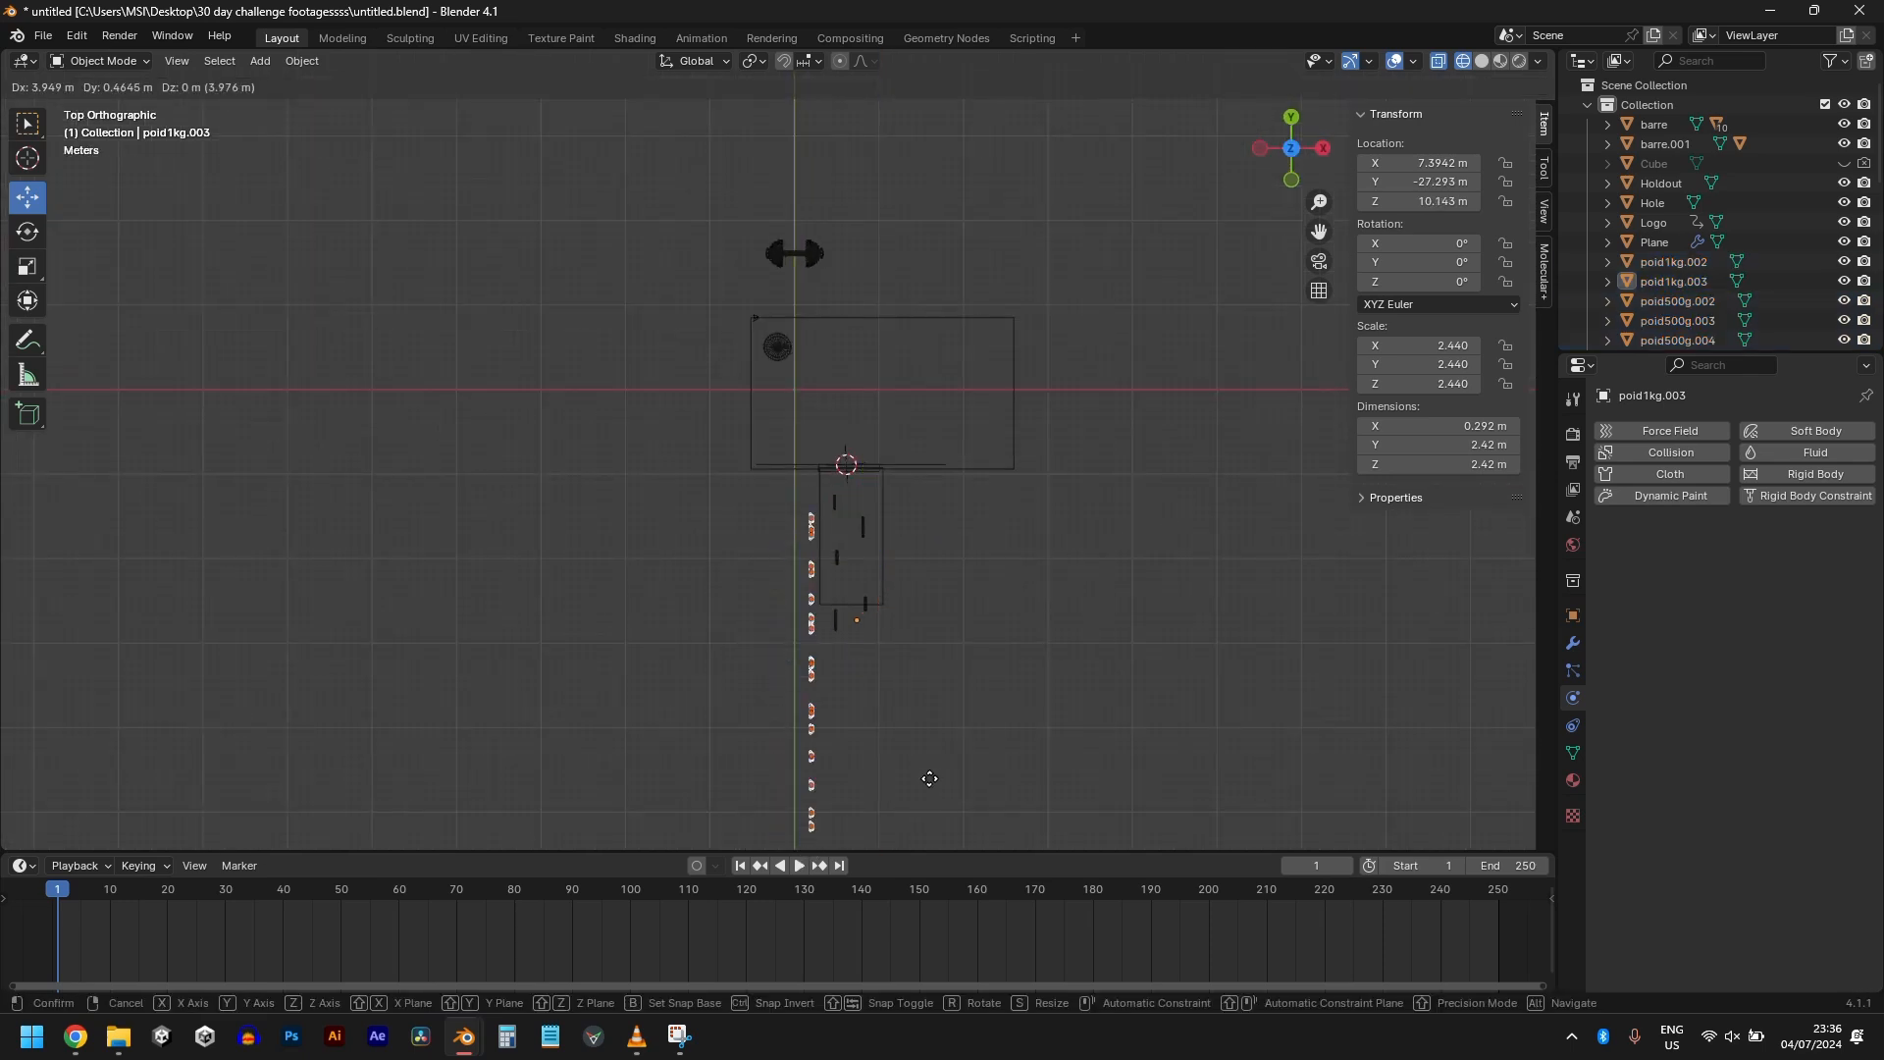
click(971, 761)
middle_drag(972, 761, 519, 536)
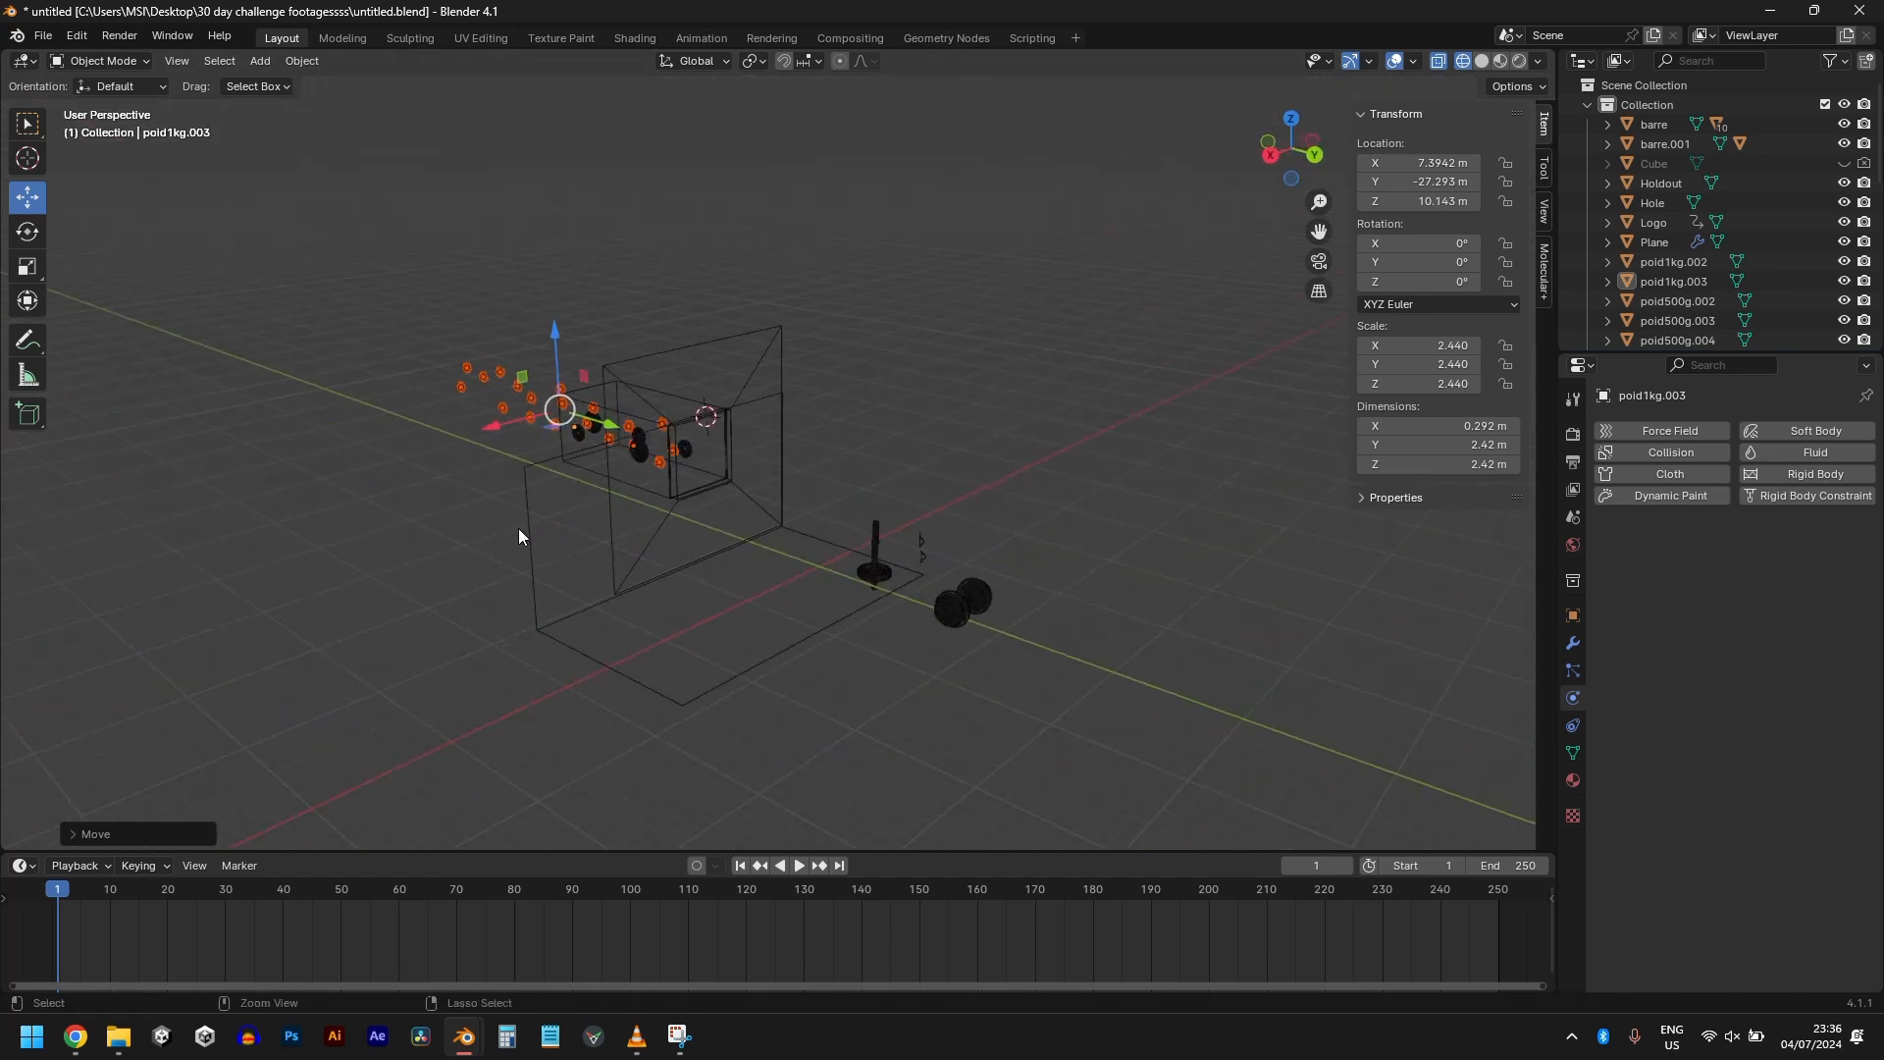
key(ctrl+s)
Step: From the camera view in solid shading, add a Force-type force field by the upright bar and set its strength to -200
key(KP_0)
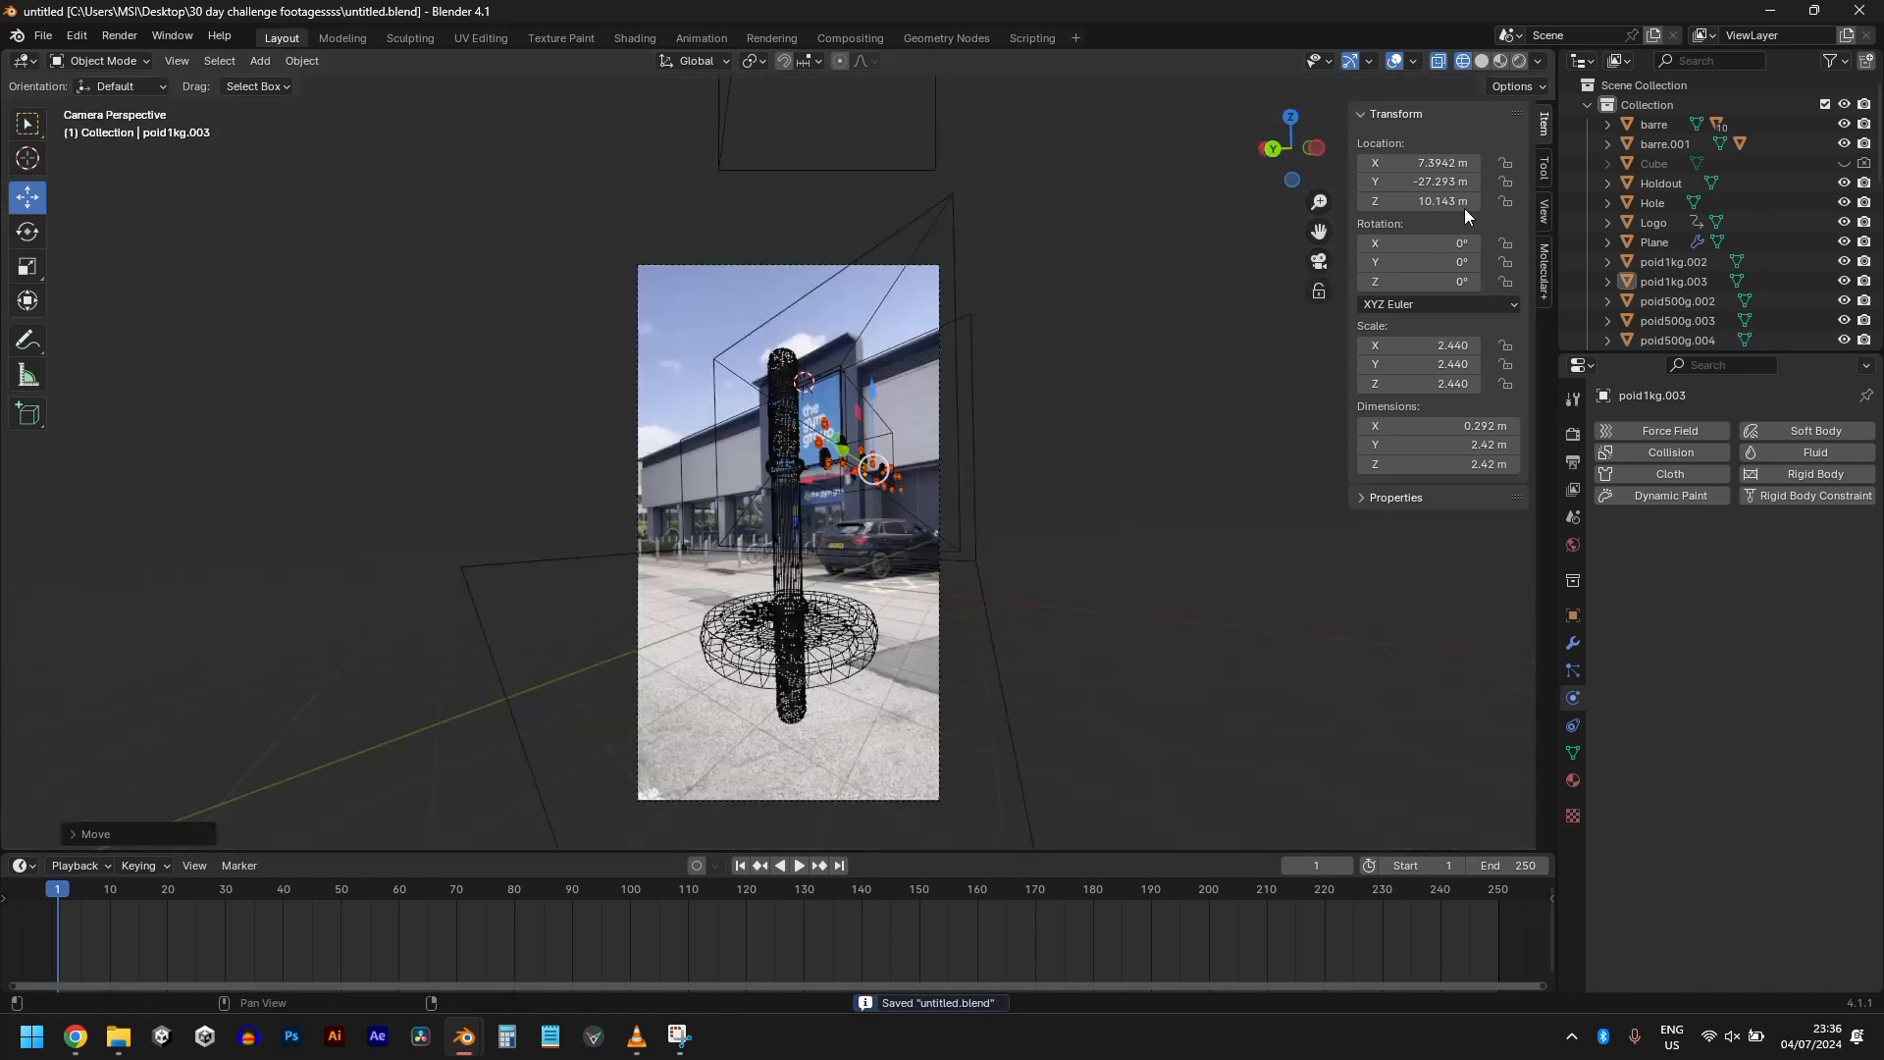
click(1483, 62)
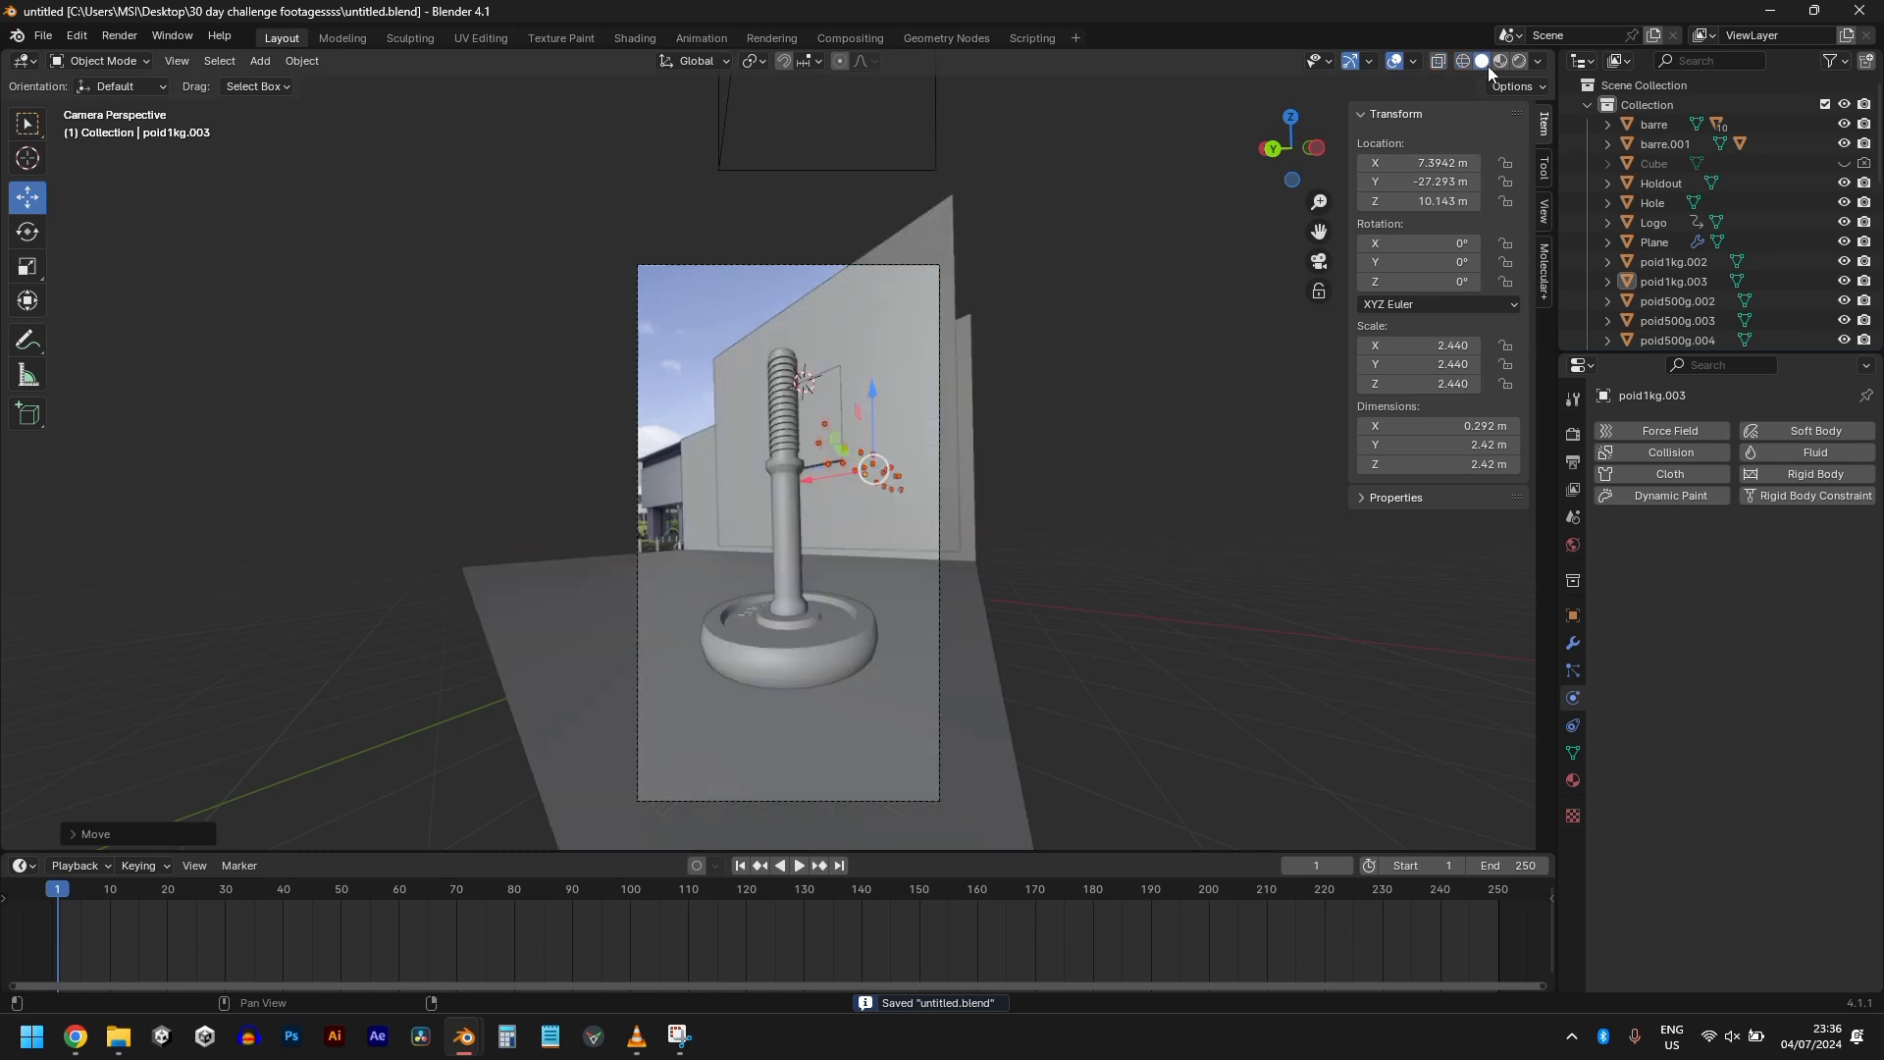
click(787, 558)
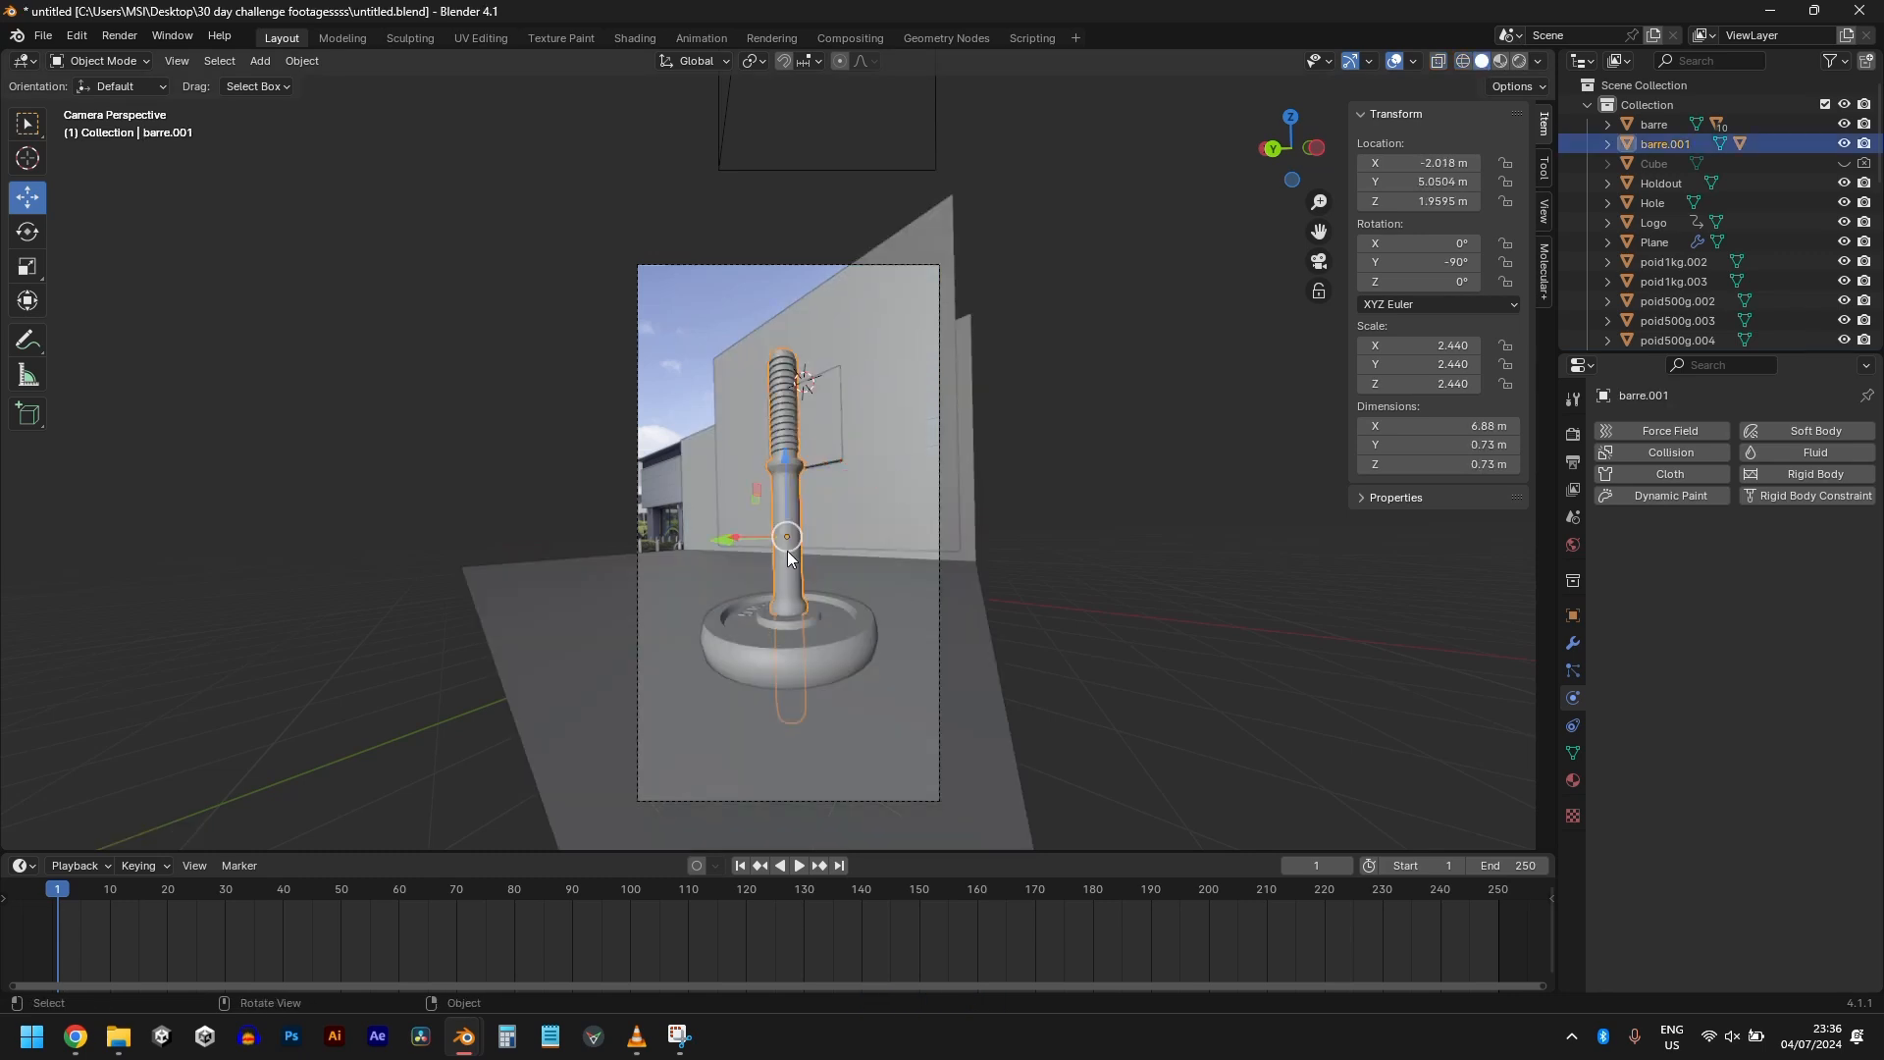
key(shift+a)
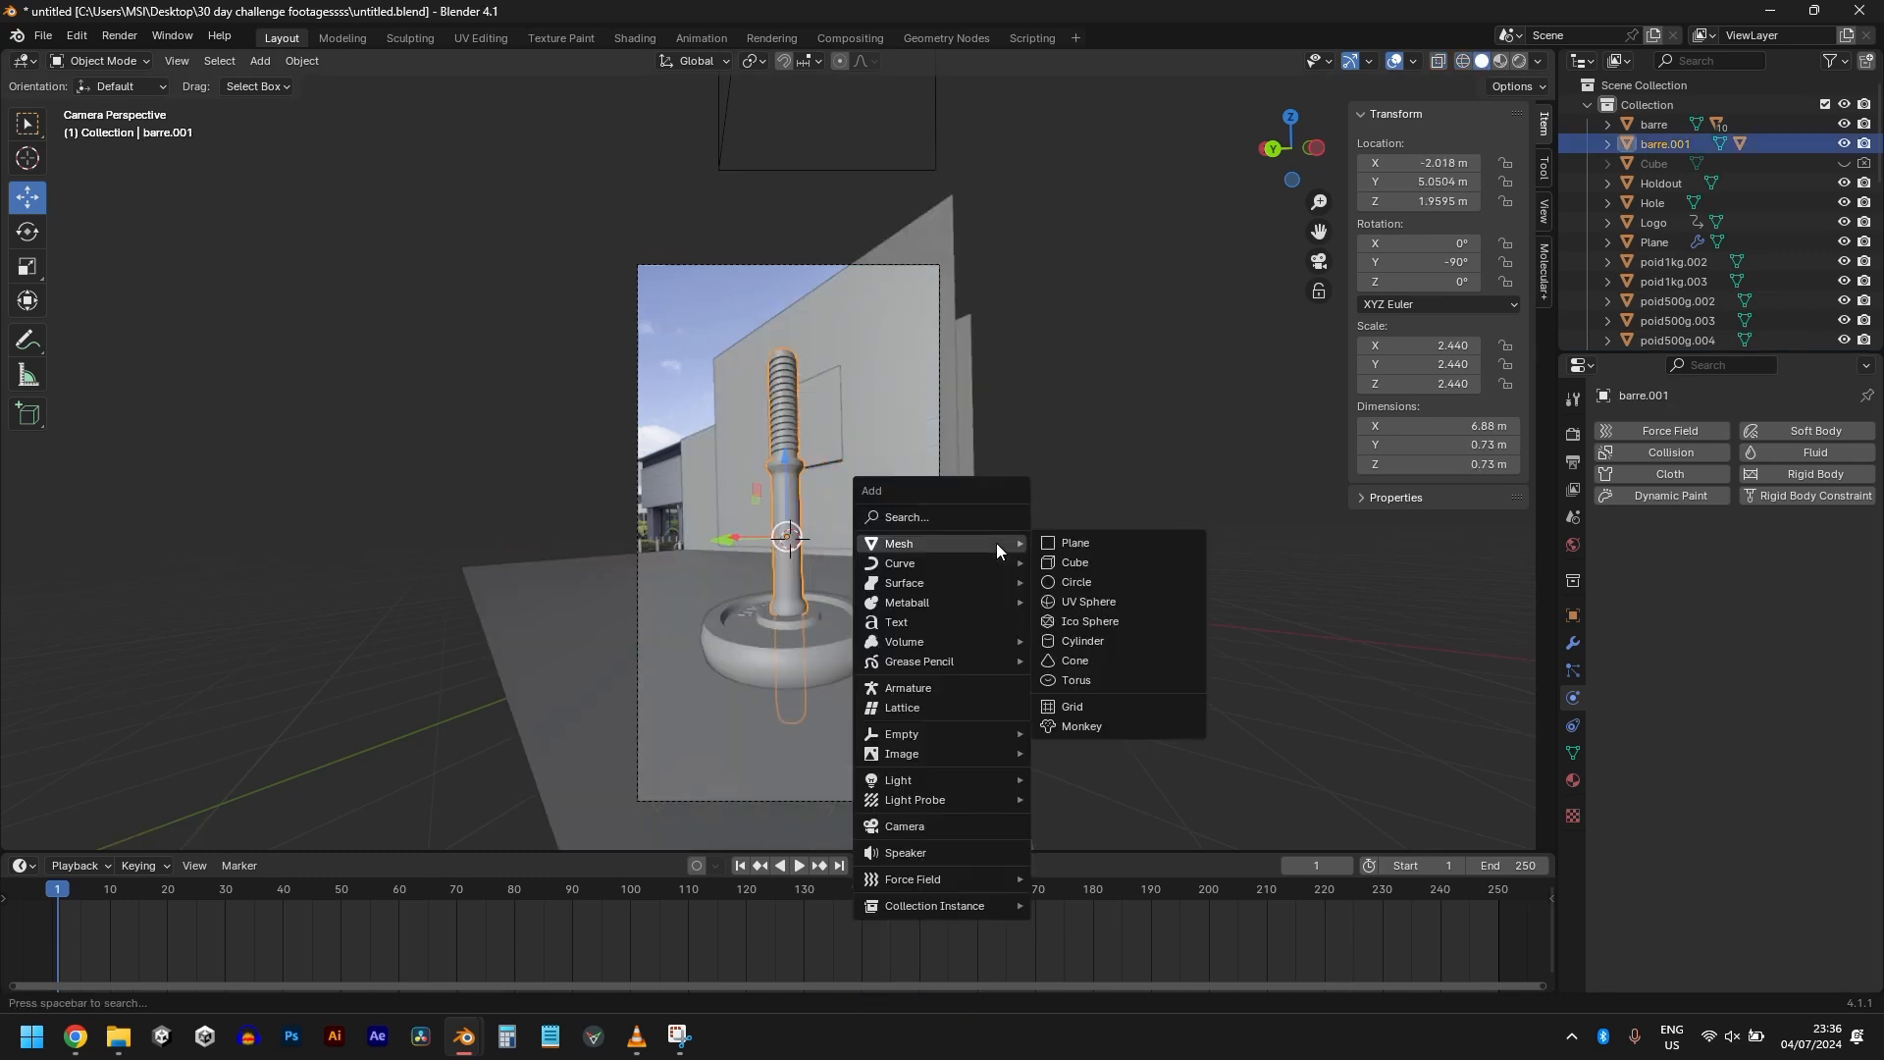
mouse_move(922, 879)
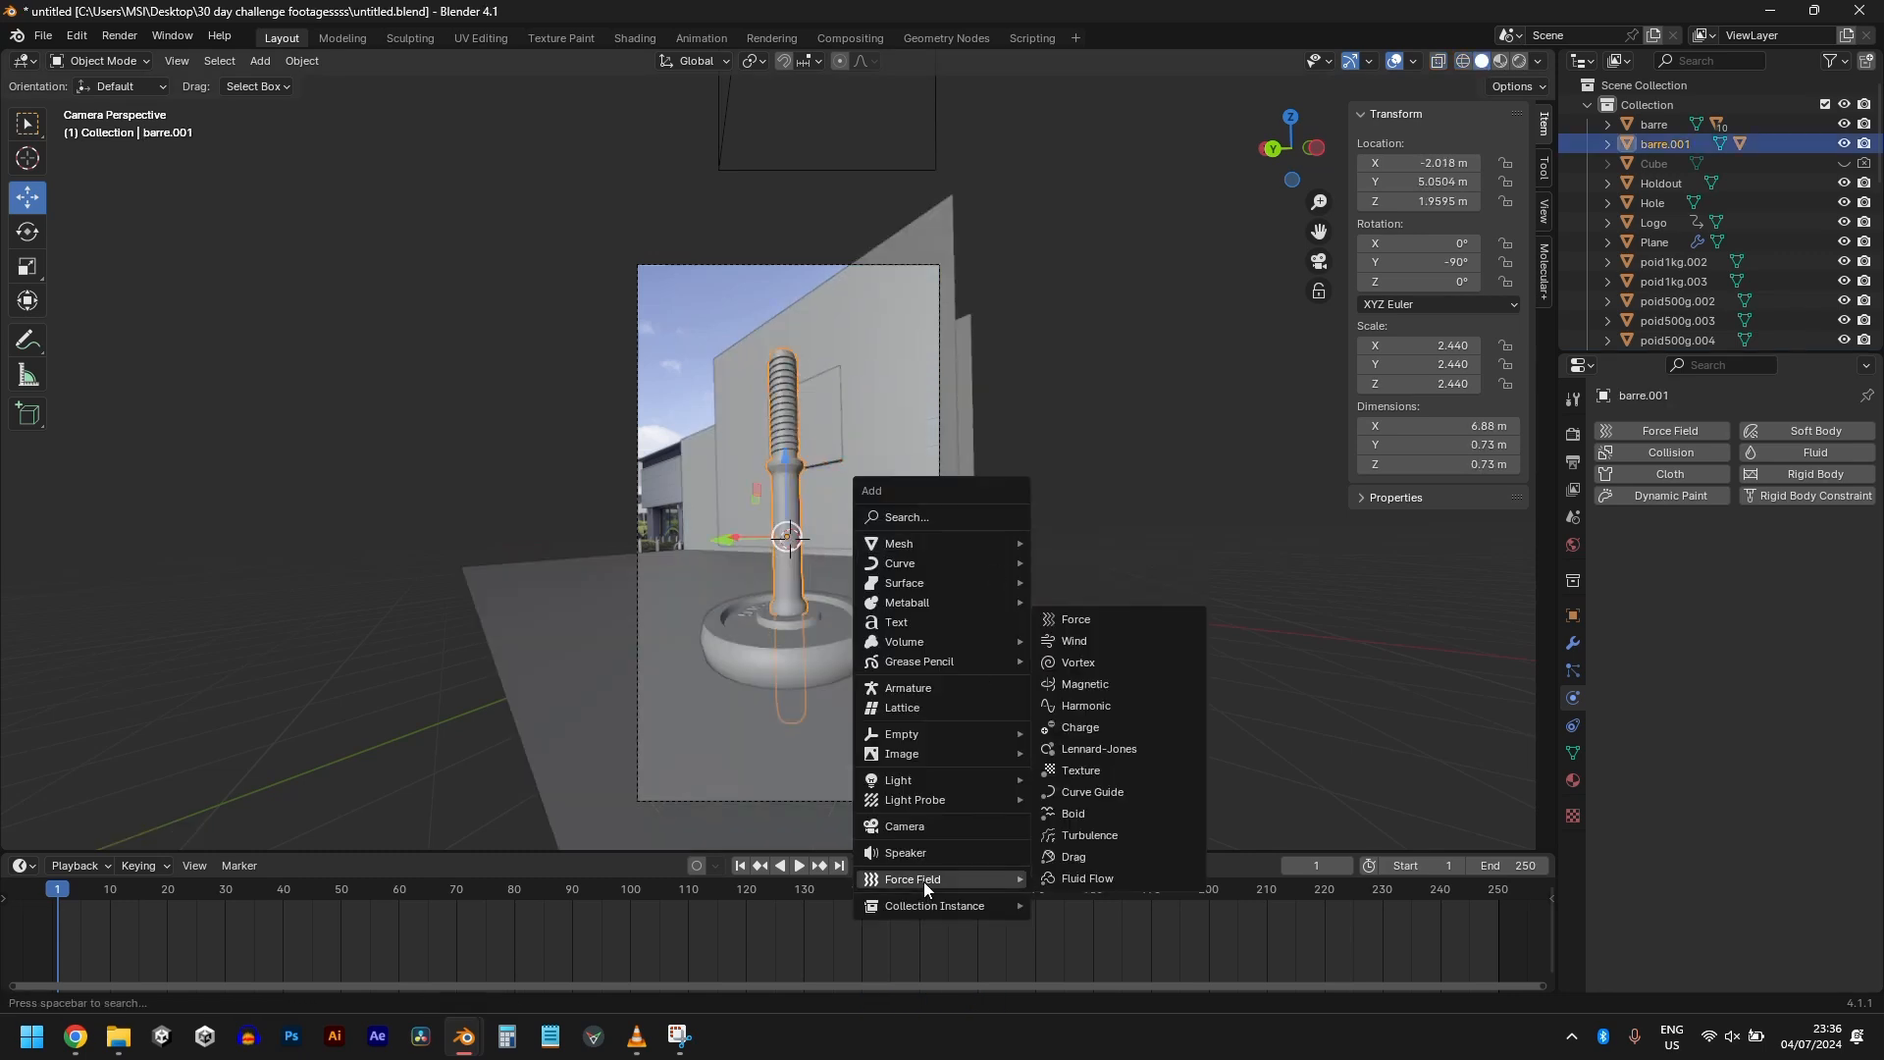
click(1076, 619)
click(1792, 584)
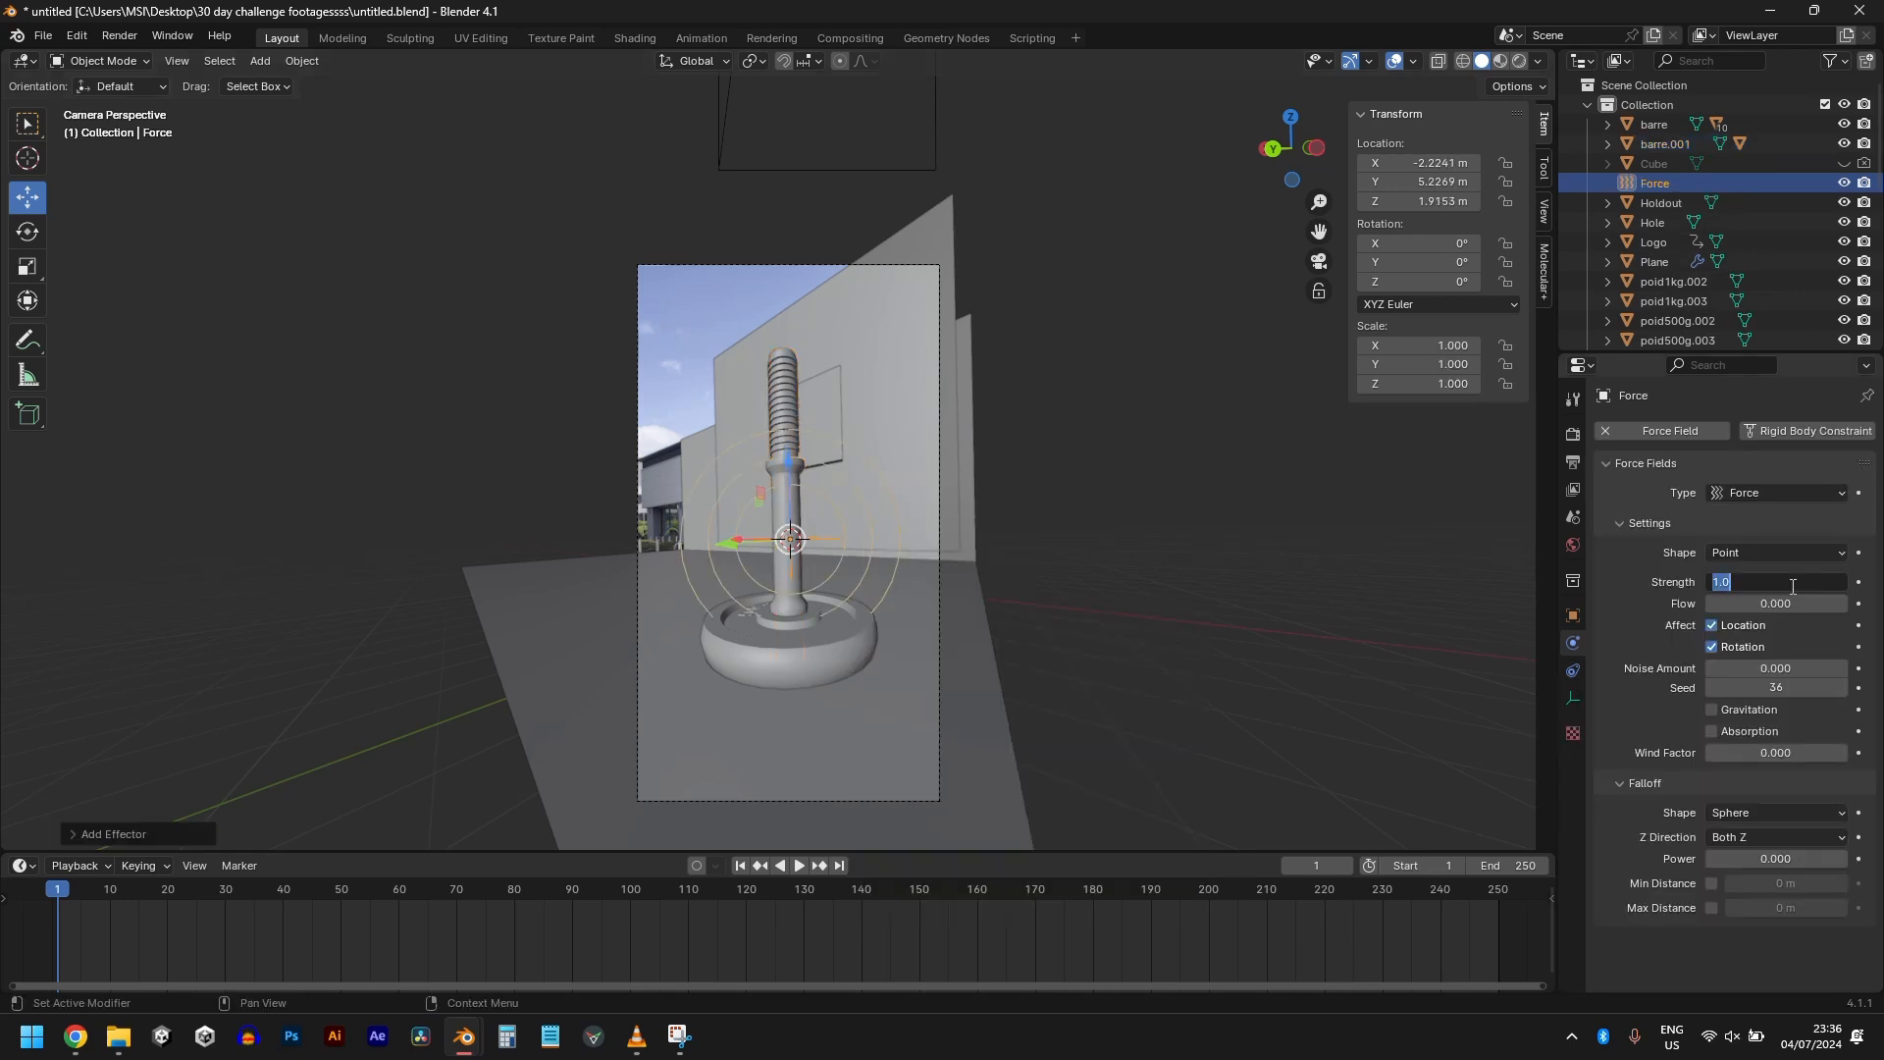
text(-200)
key(Return)
Step: Play the simulation from the camera view and from outside to check the force field's pull, and return to frame 1
key(space)
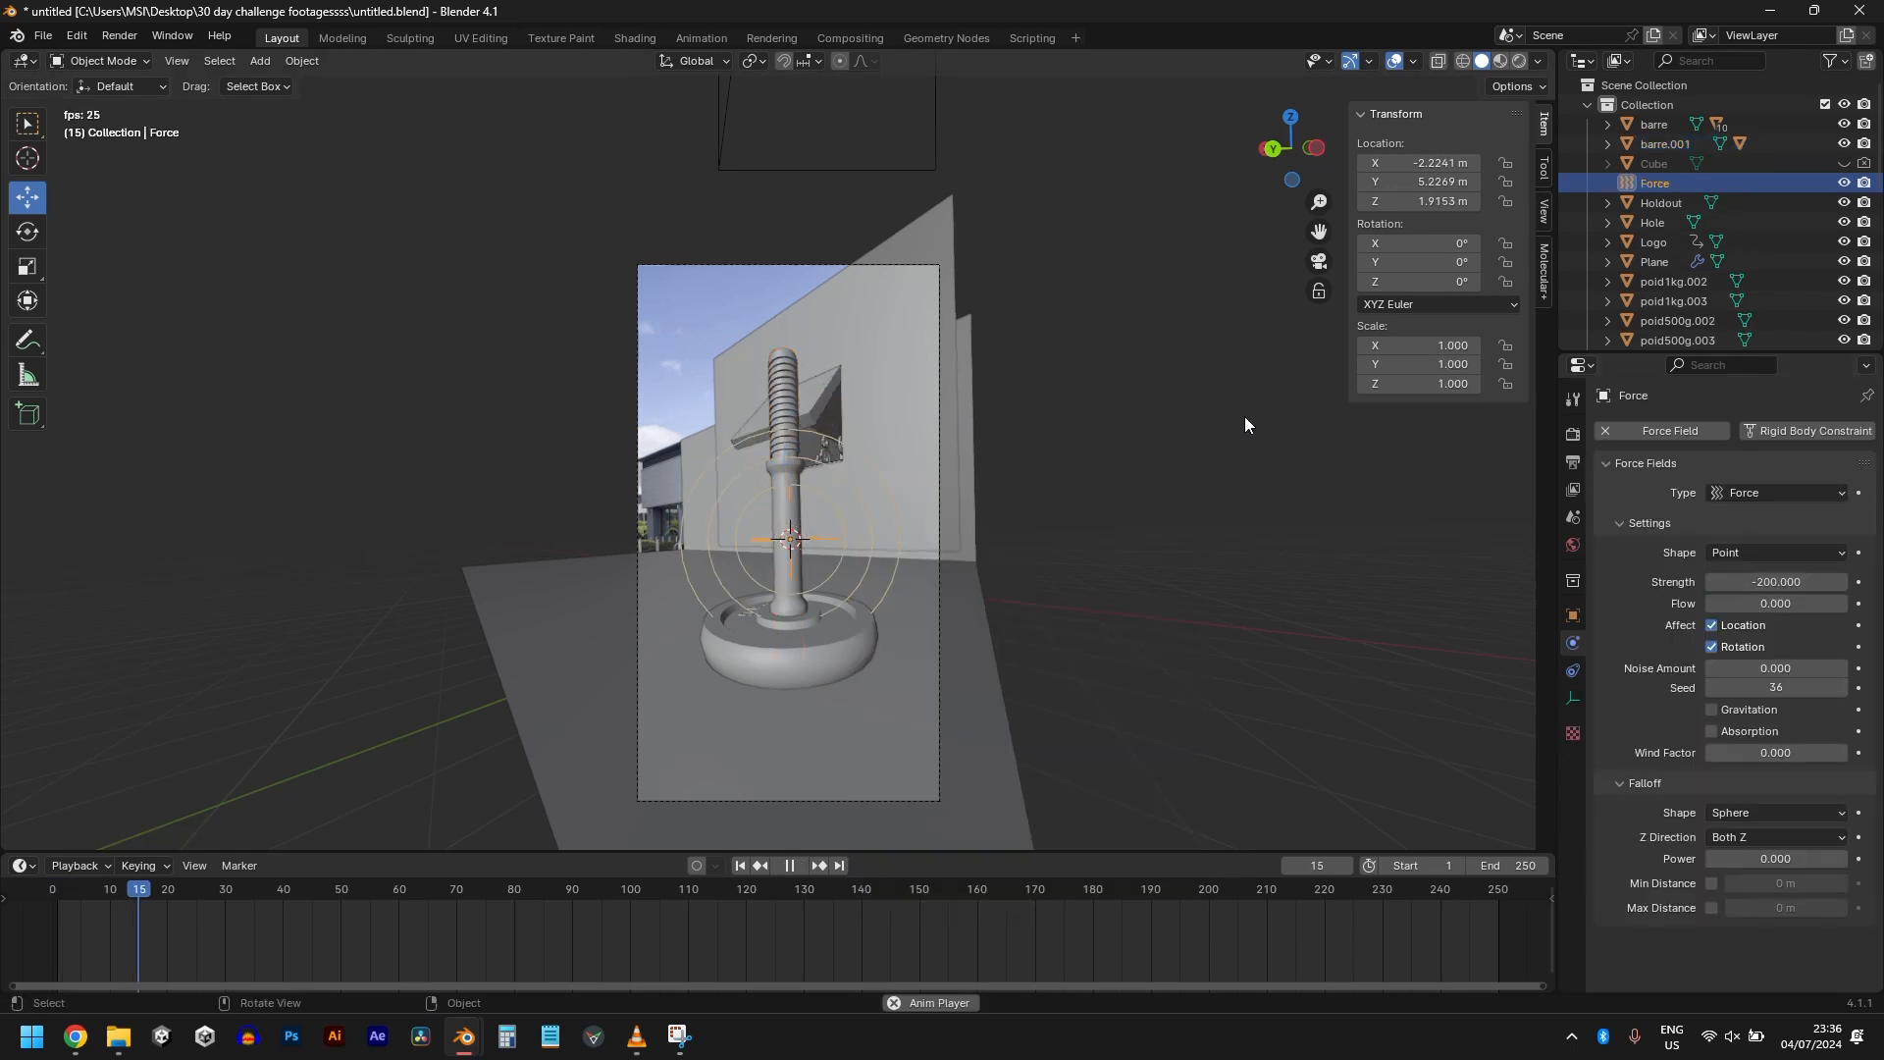
key(space)
scroll(1233, 513, down, 2)
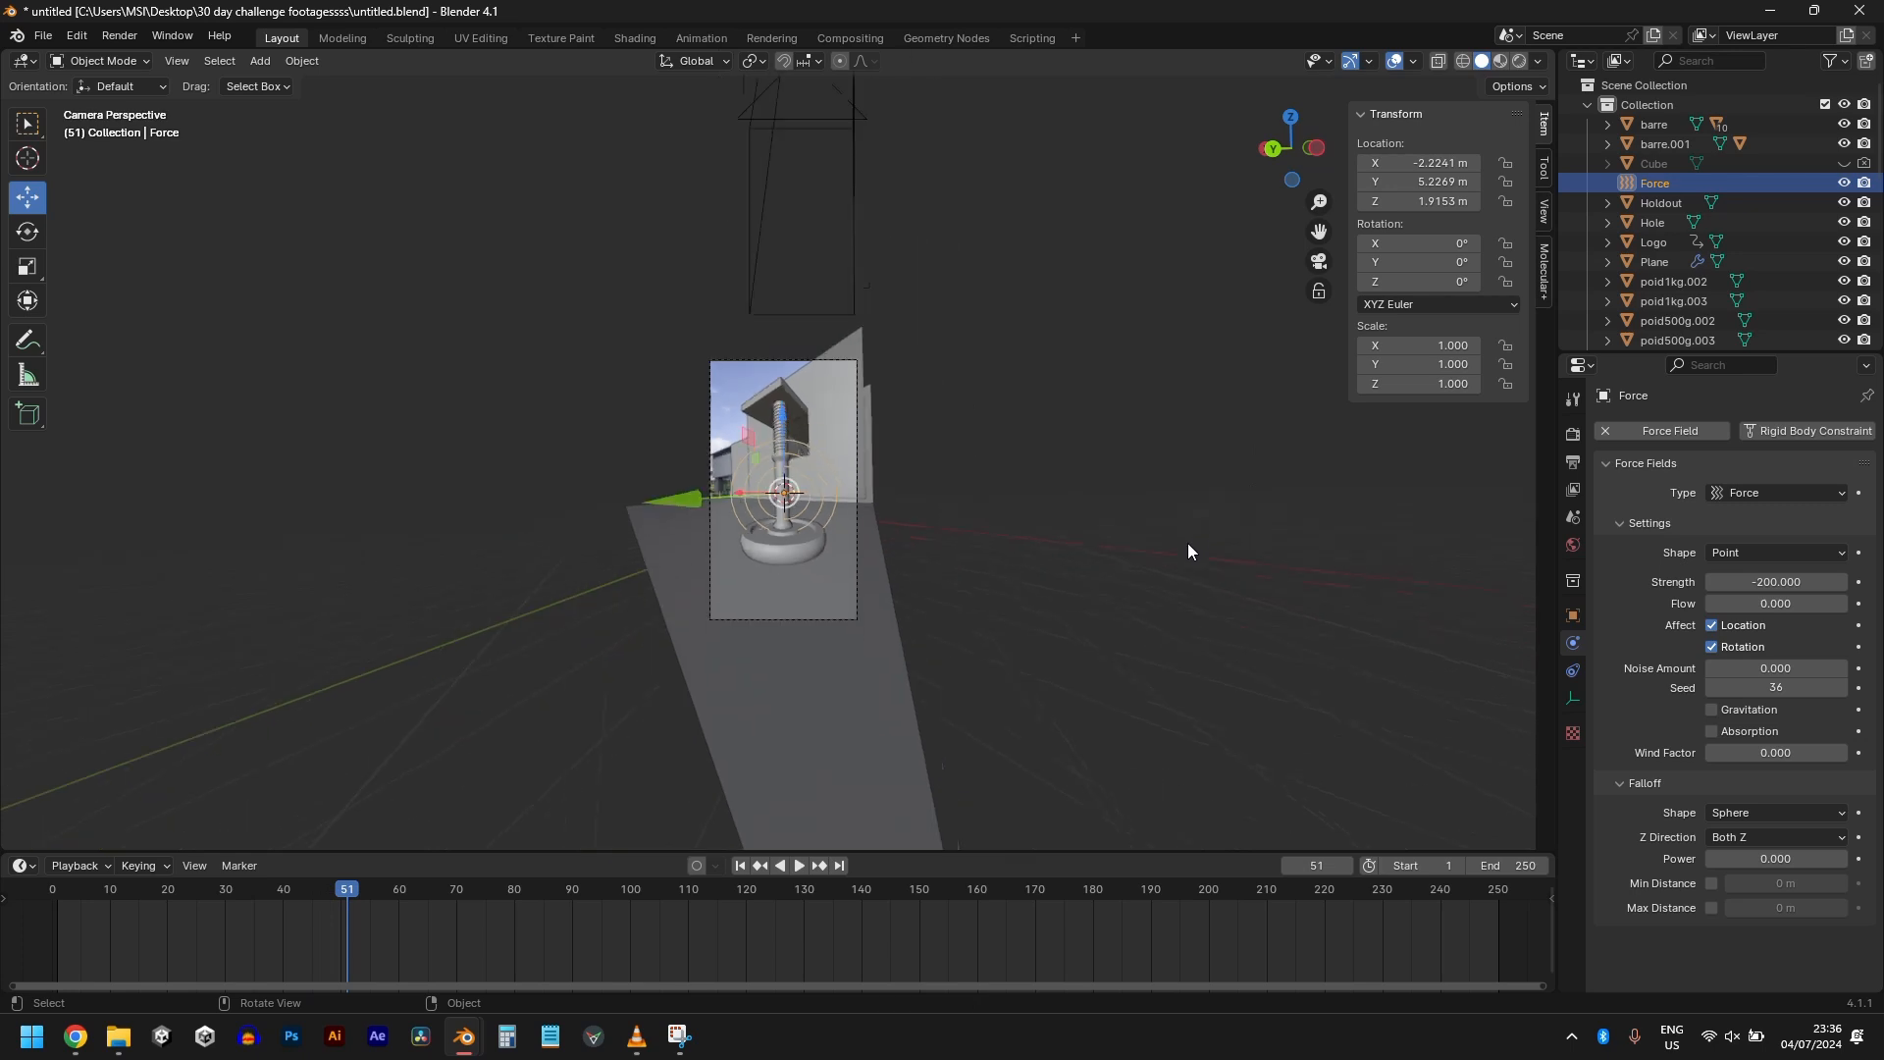
middle_drag(1187, 544, 1033, 586)
scroll(1029, 586, down, 9)
key(space)
key(space)
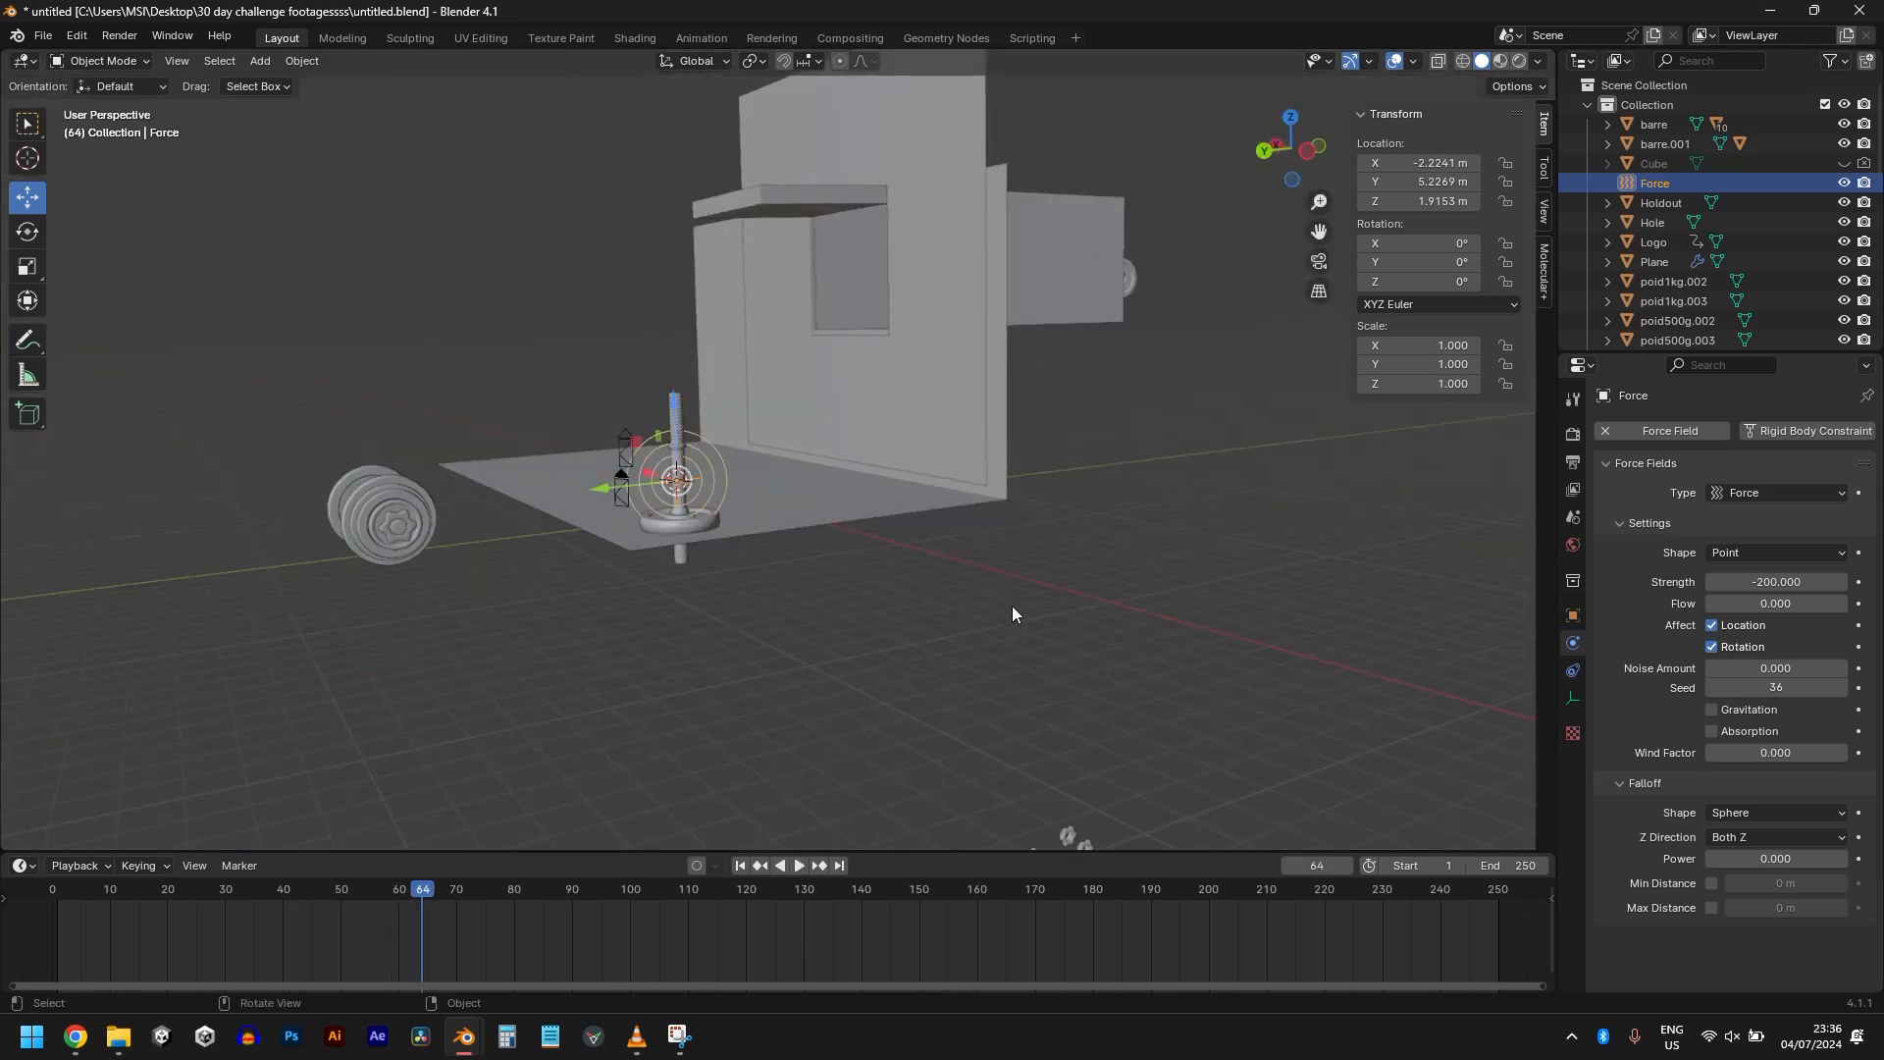
key(shift+Left)
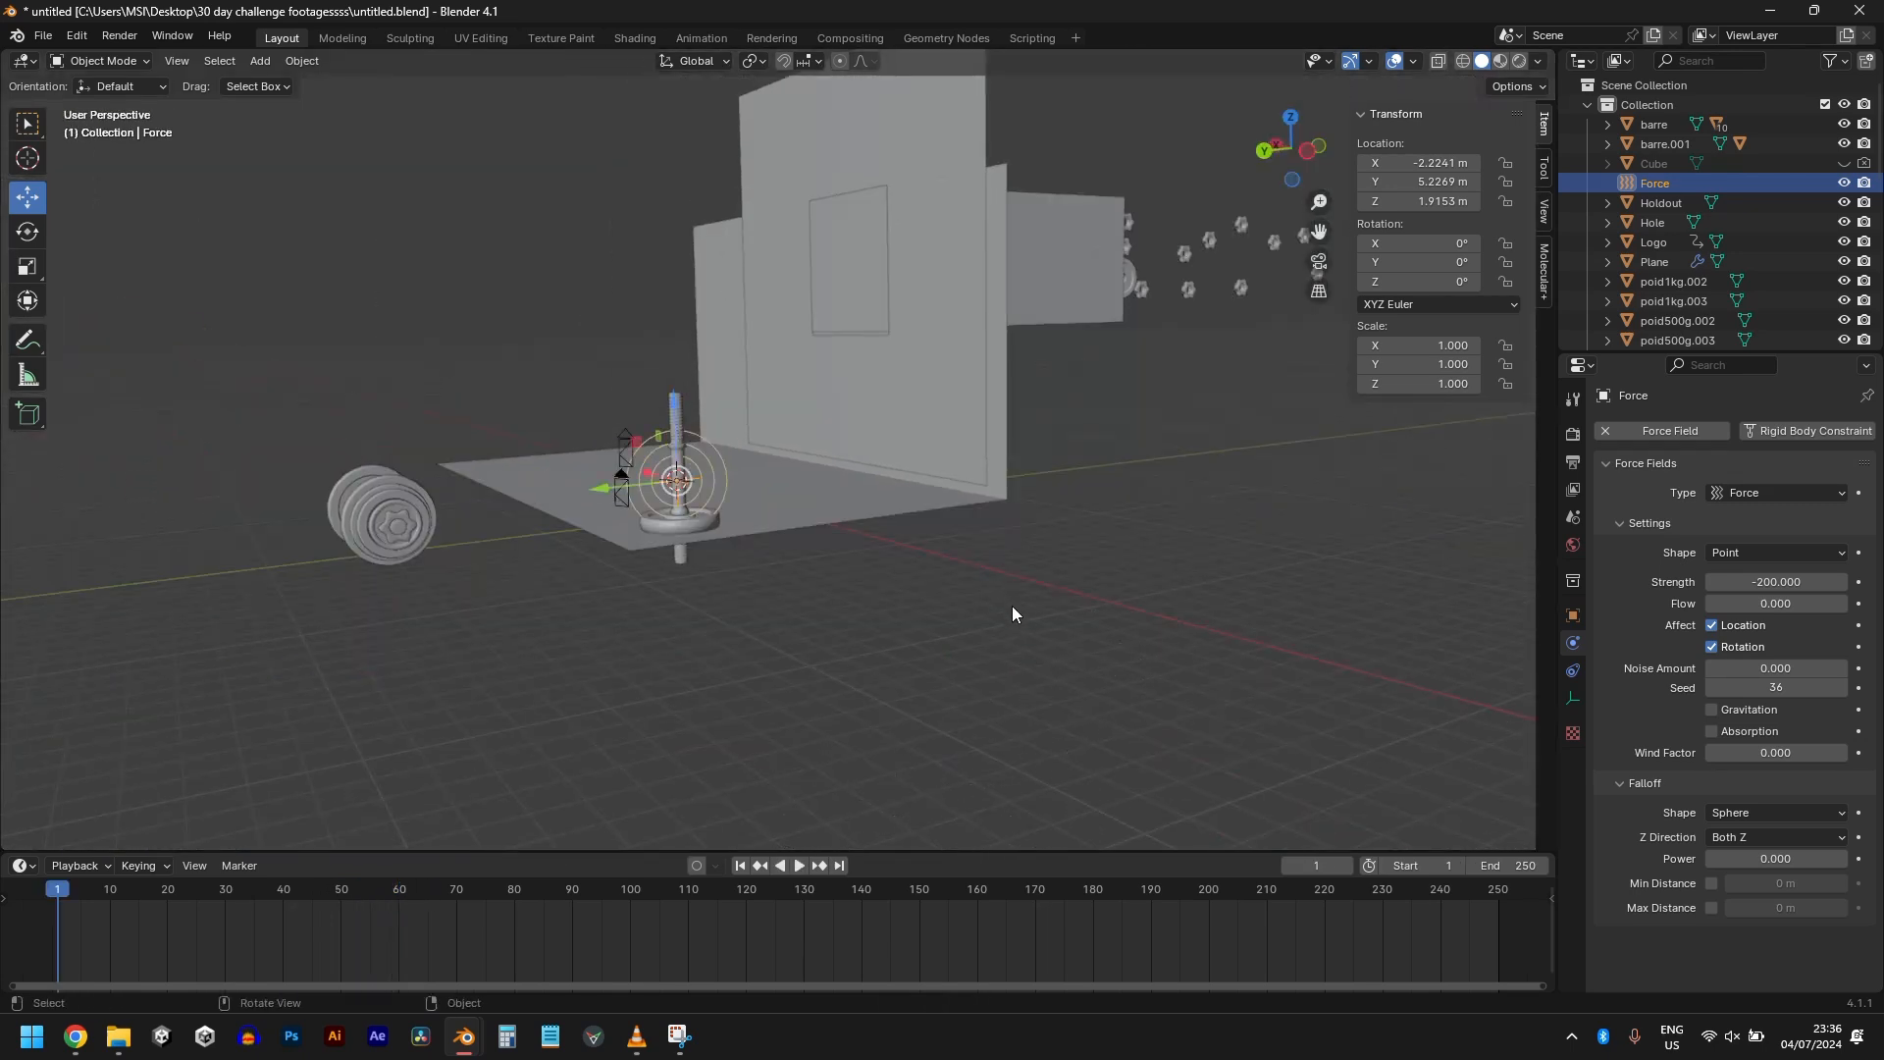
Step: Set the scene's Z gravity to 0 m/s²
click(1564, 516)
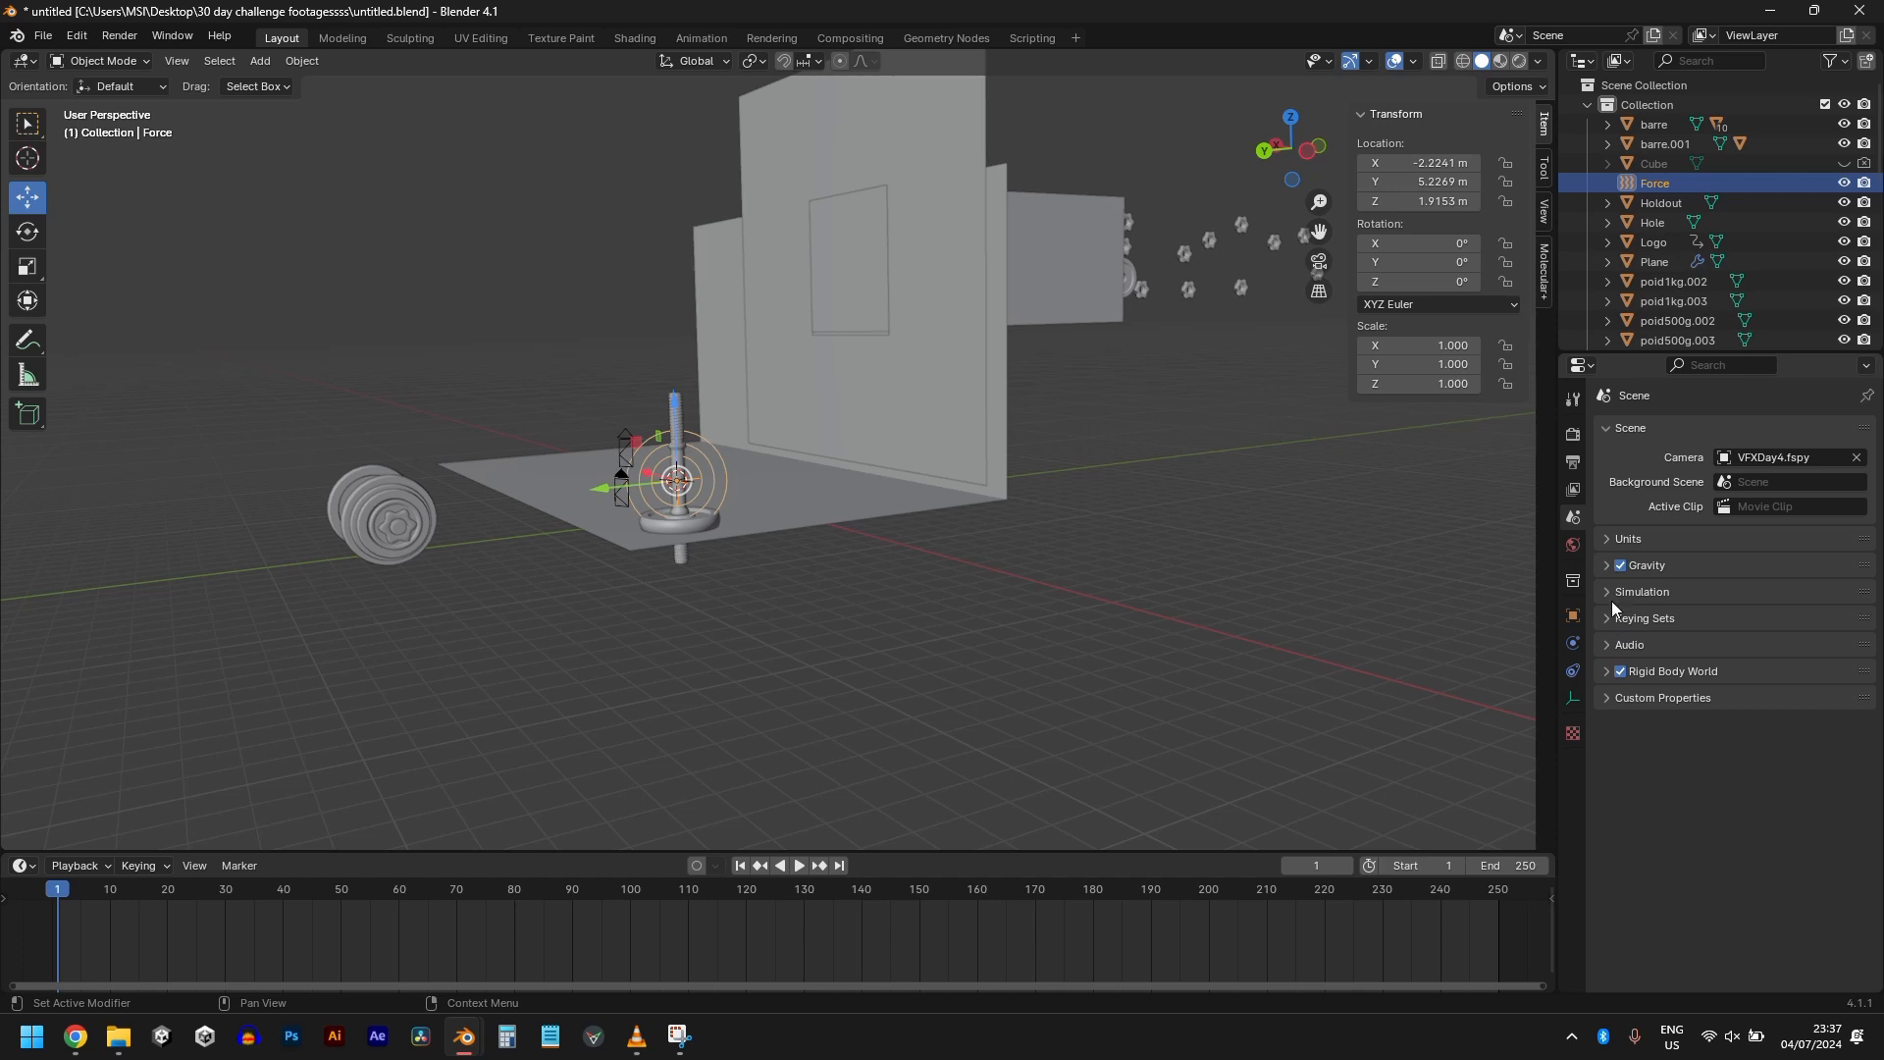
click(1609, 671)
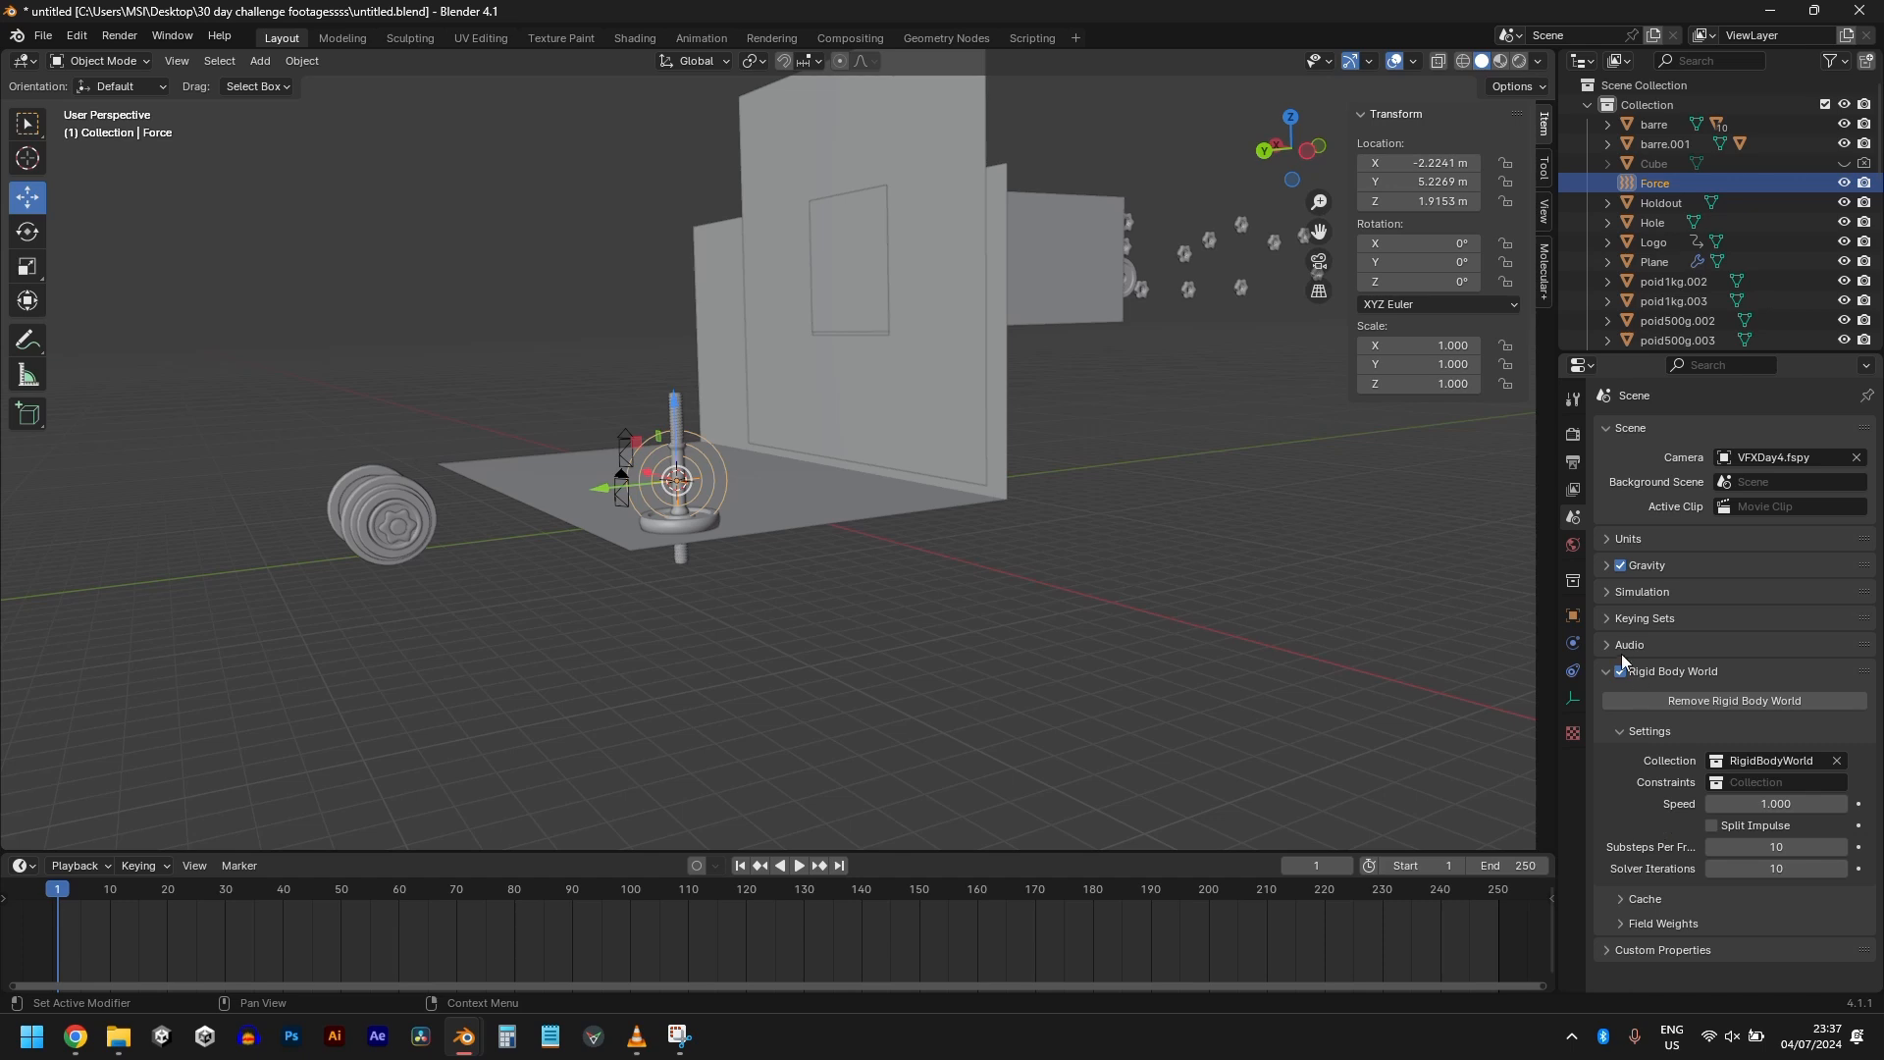
click(1606, 563)
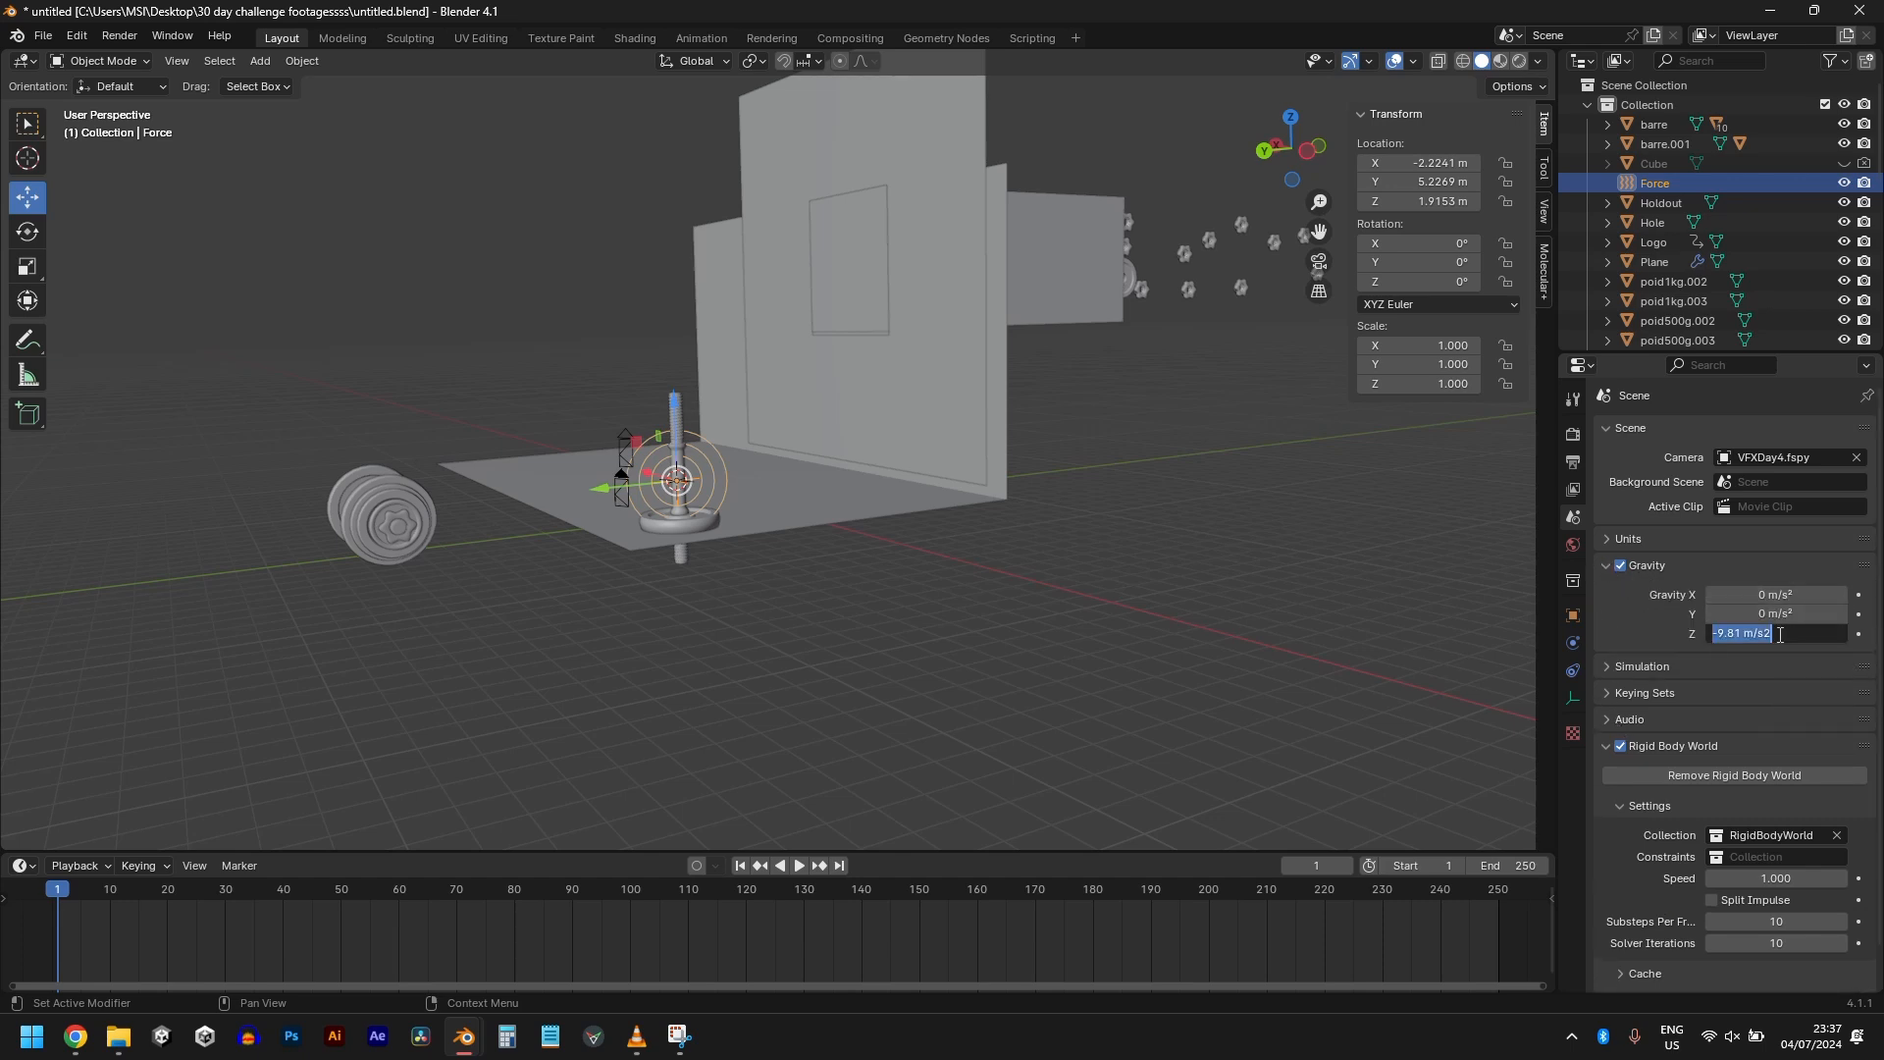
key(Return)
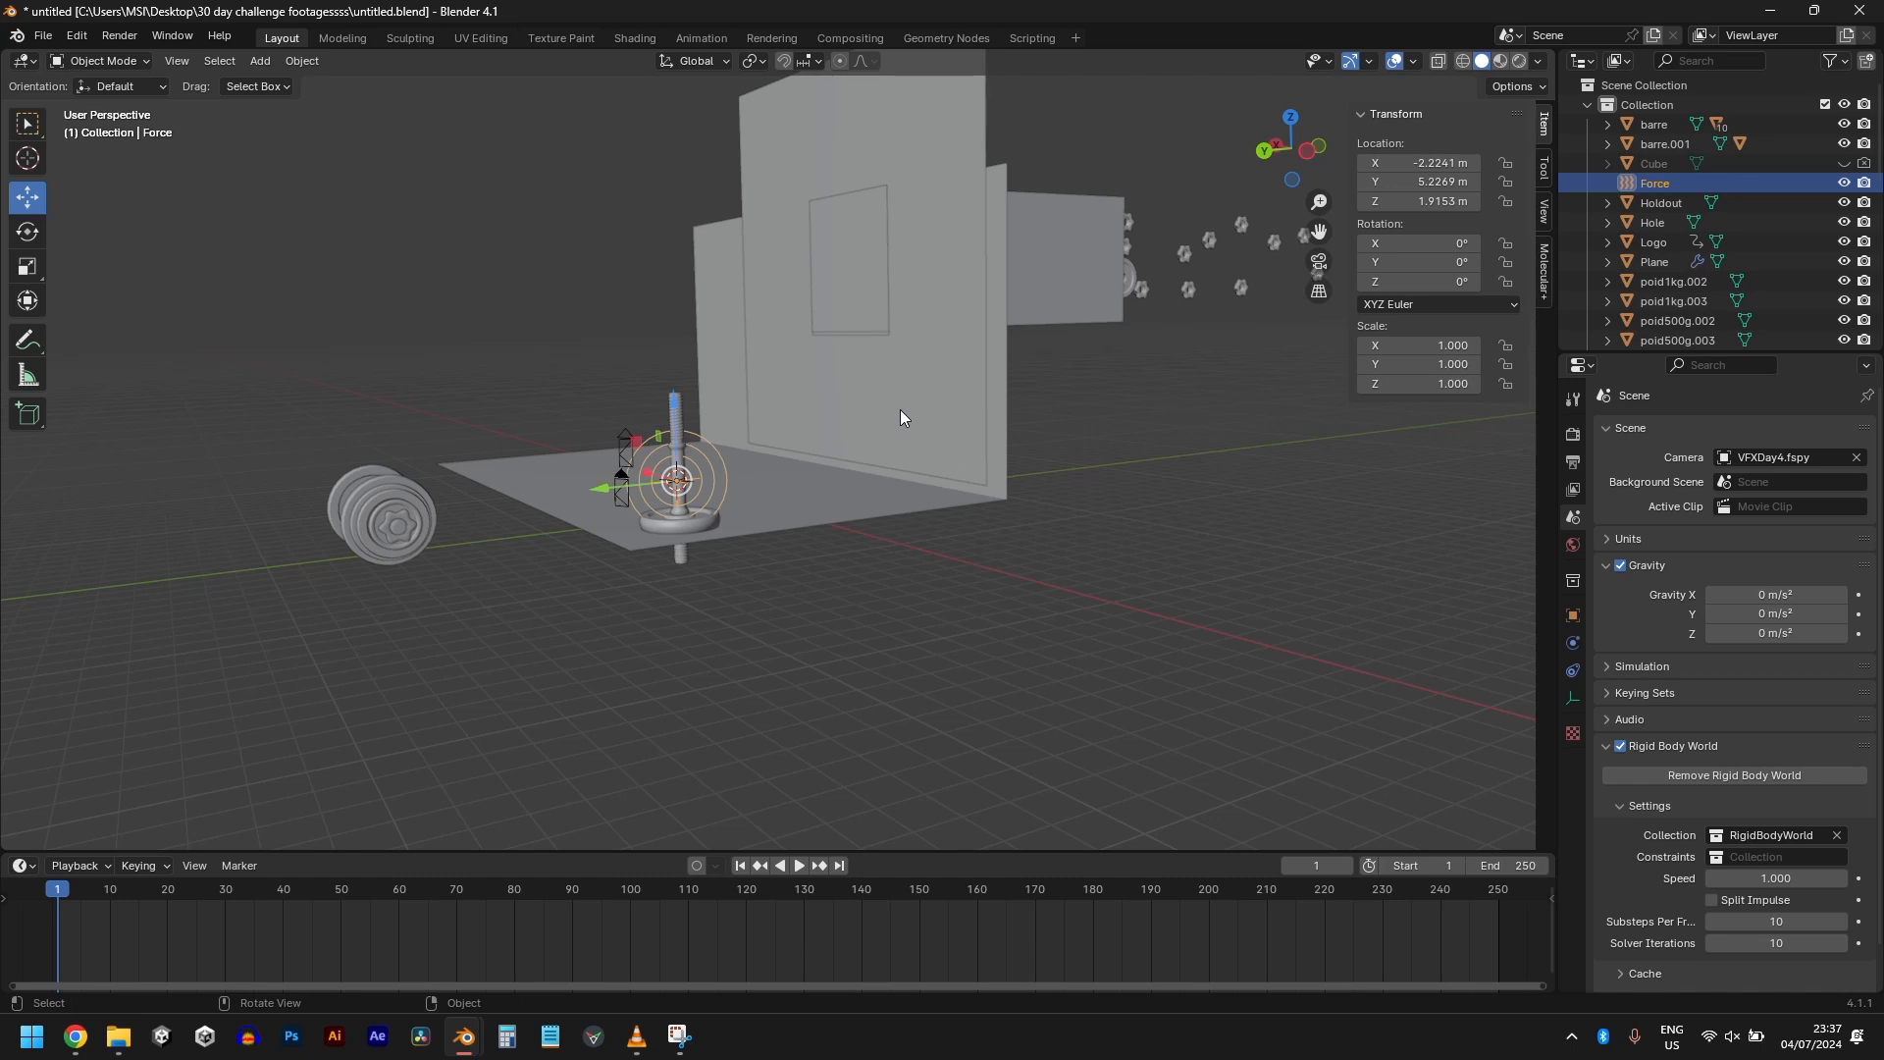
Step: Play and scrub the zero-gravity simulation up to frame 41 to examine how the objects leave the opening, and return to frame 1
scroll(901, 417, down, 3)
key(space)
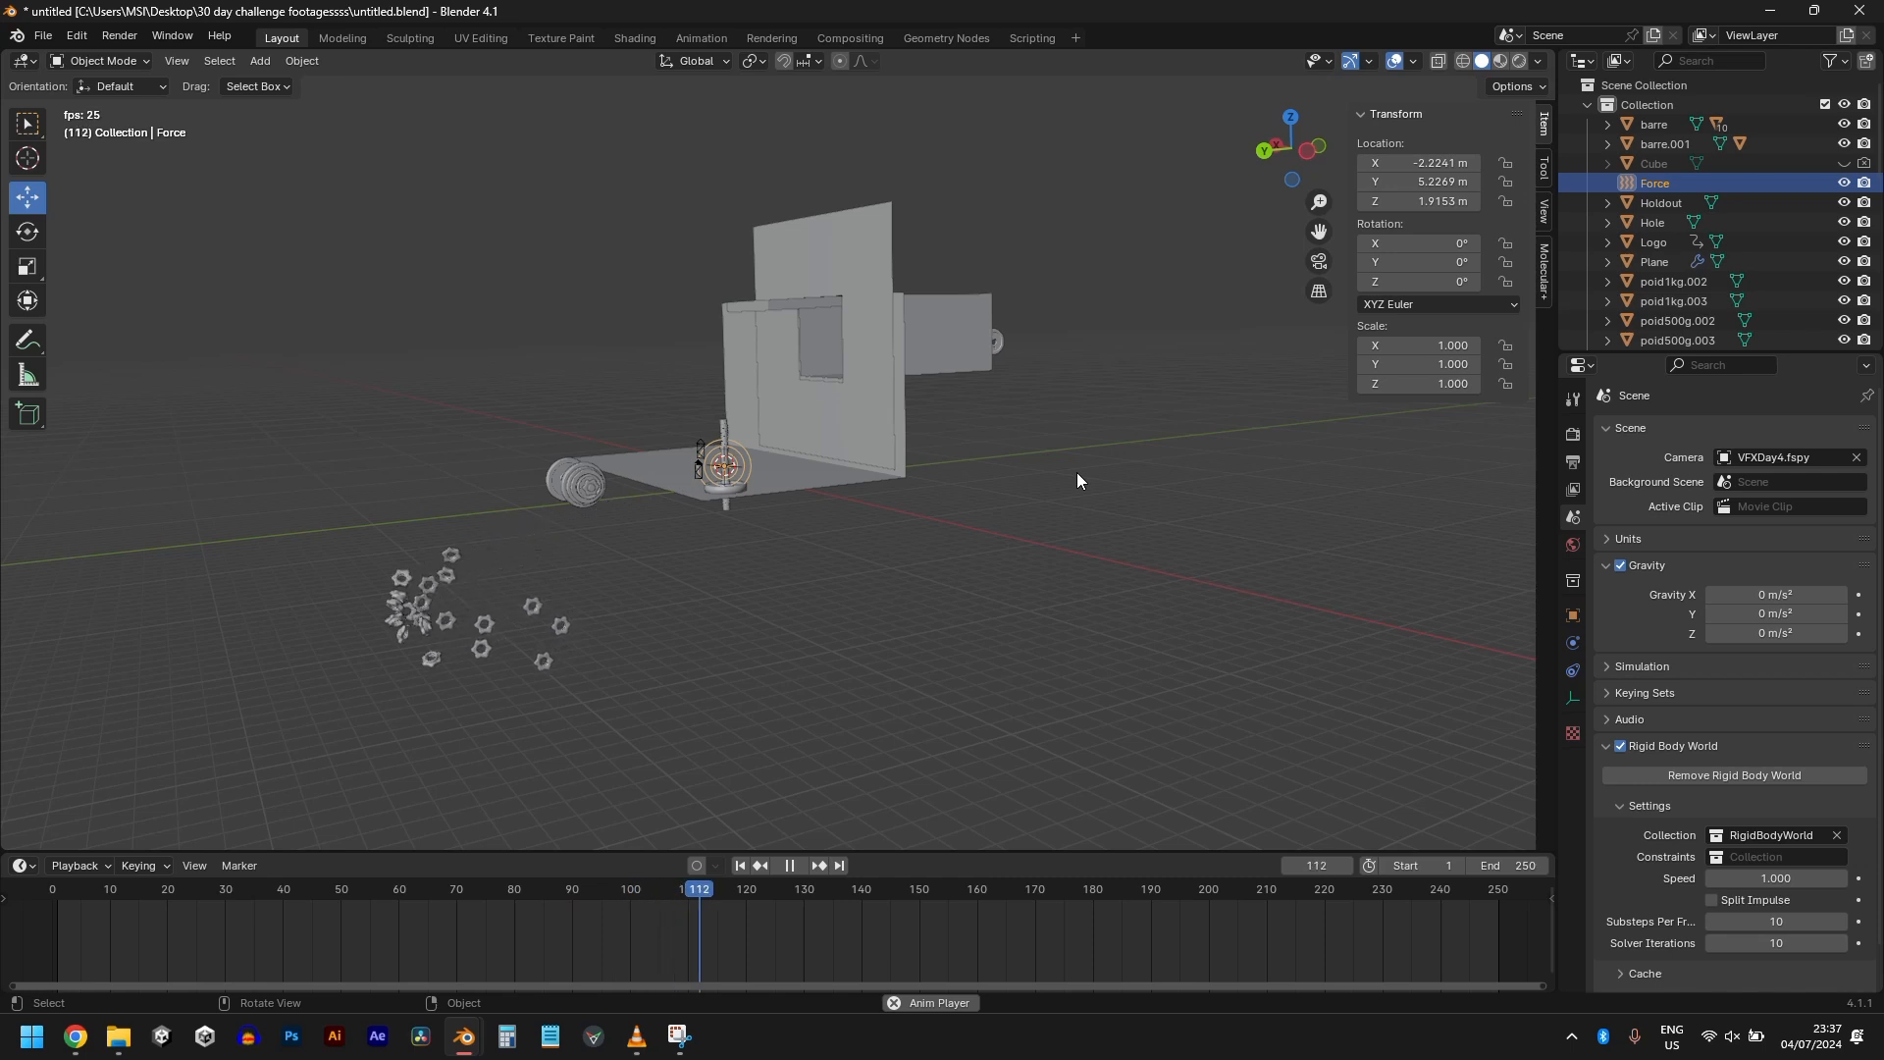
key(shift+Left)
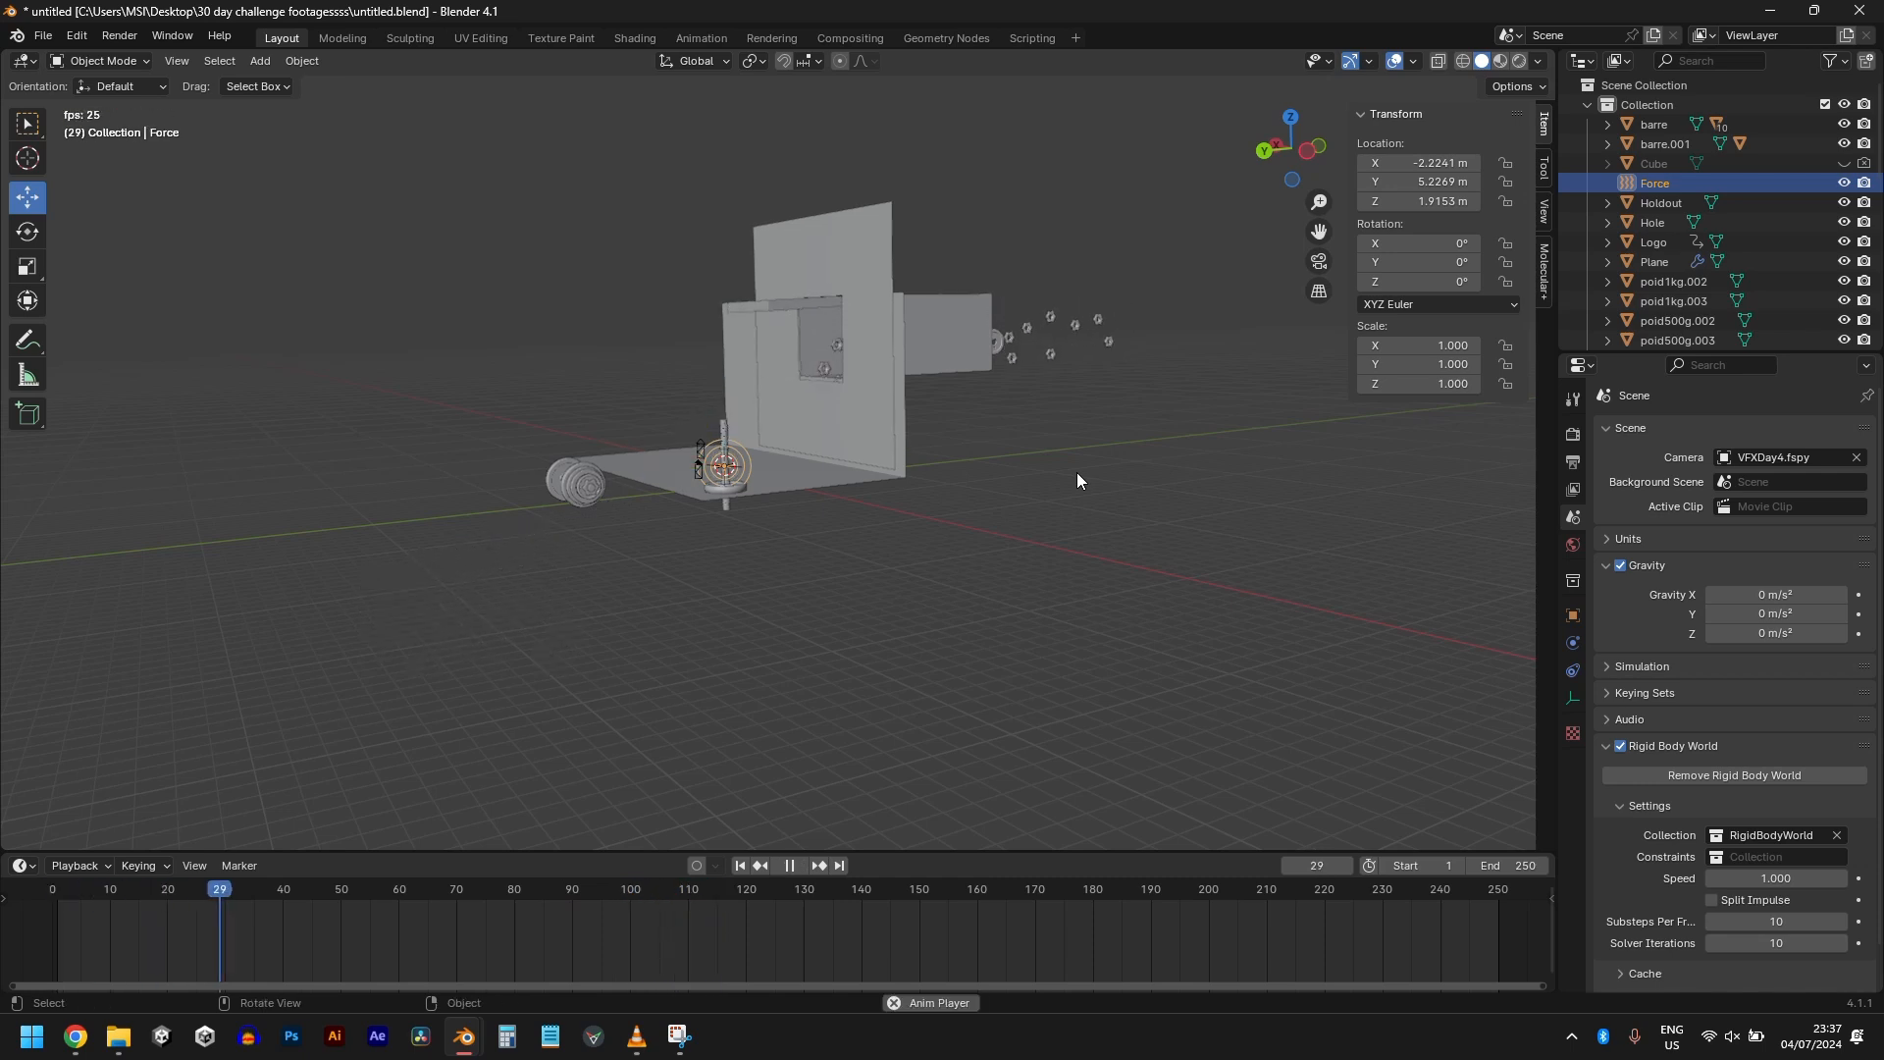
key(Escape)
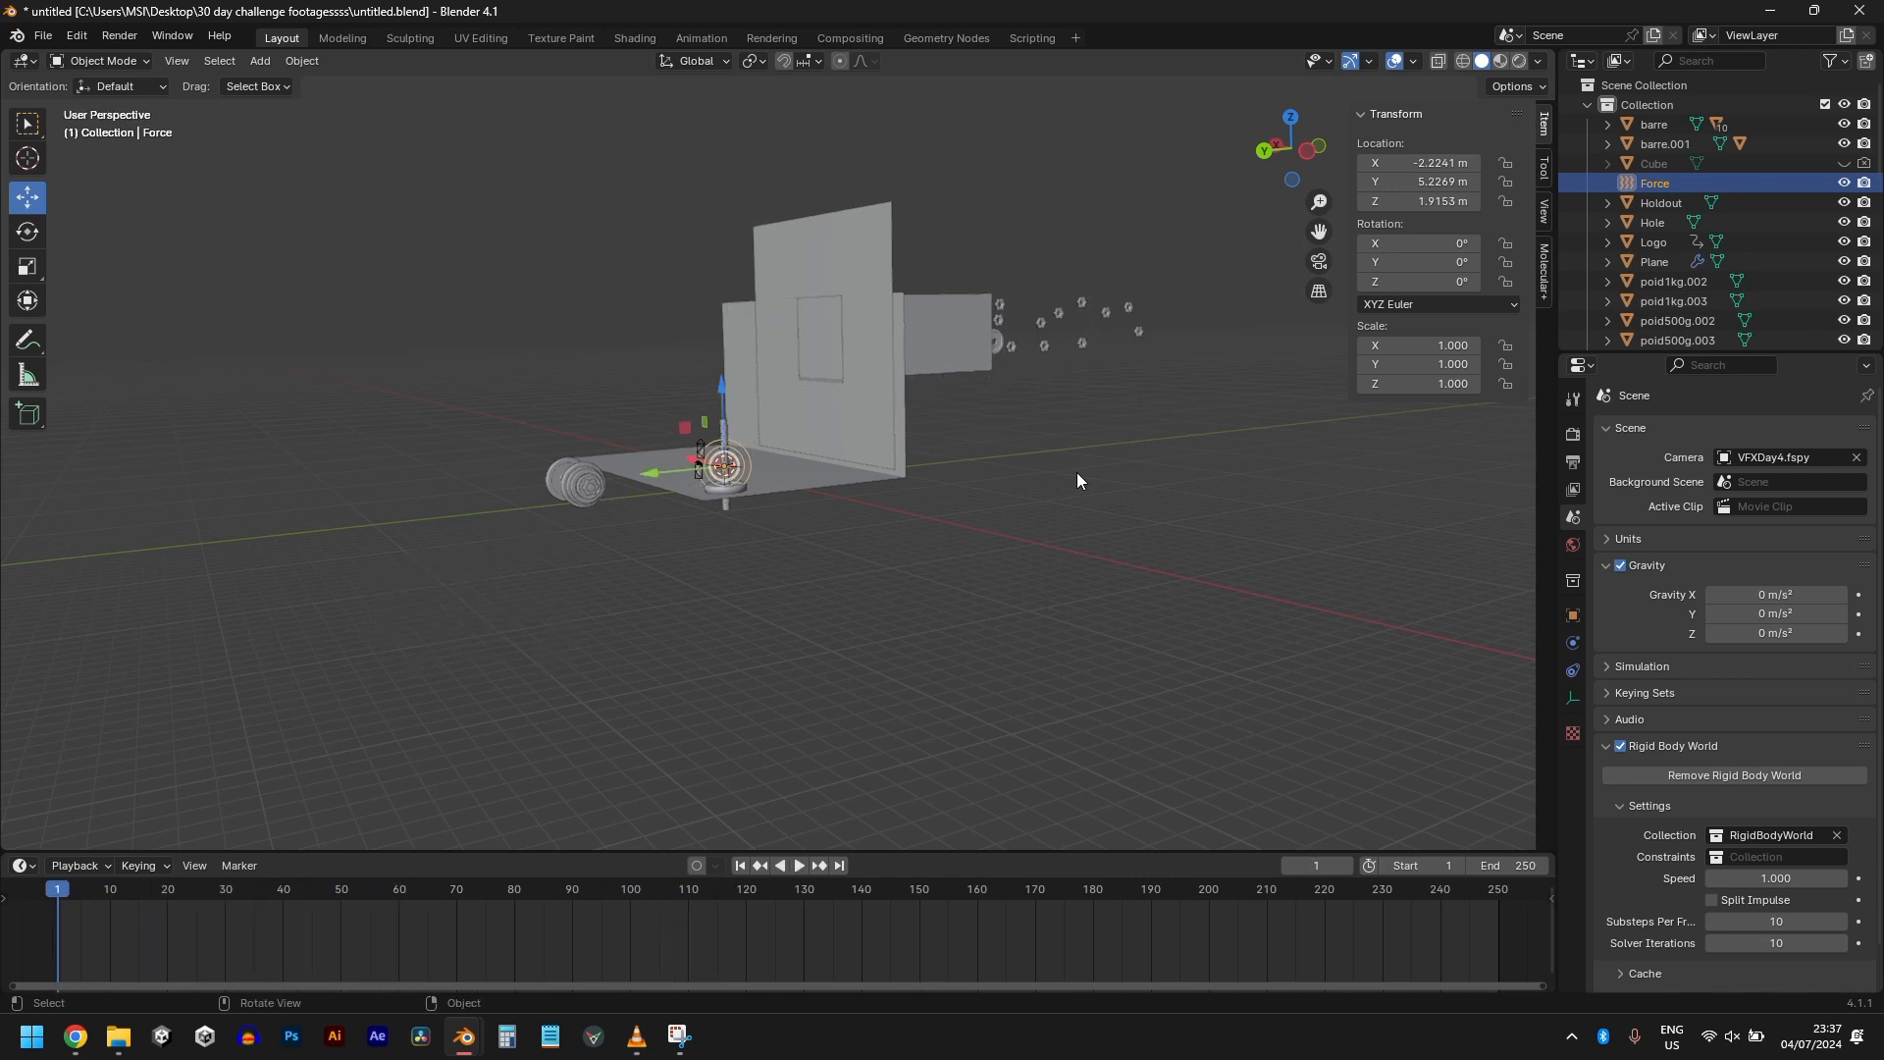
scroll(1076, 473, up, 10)
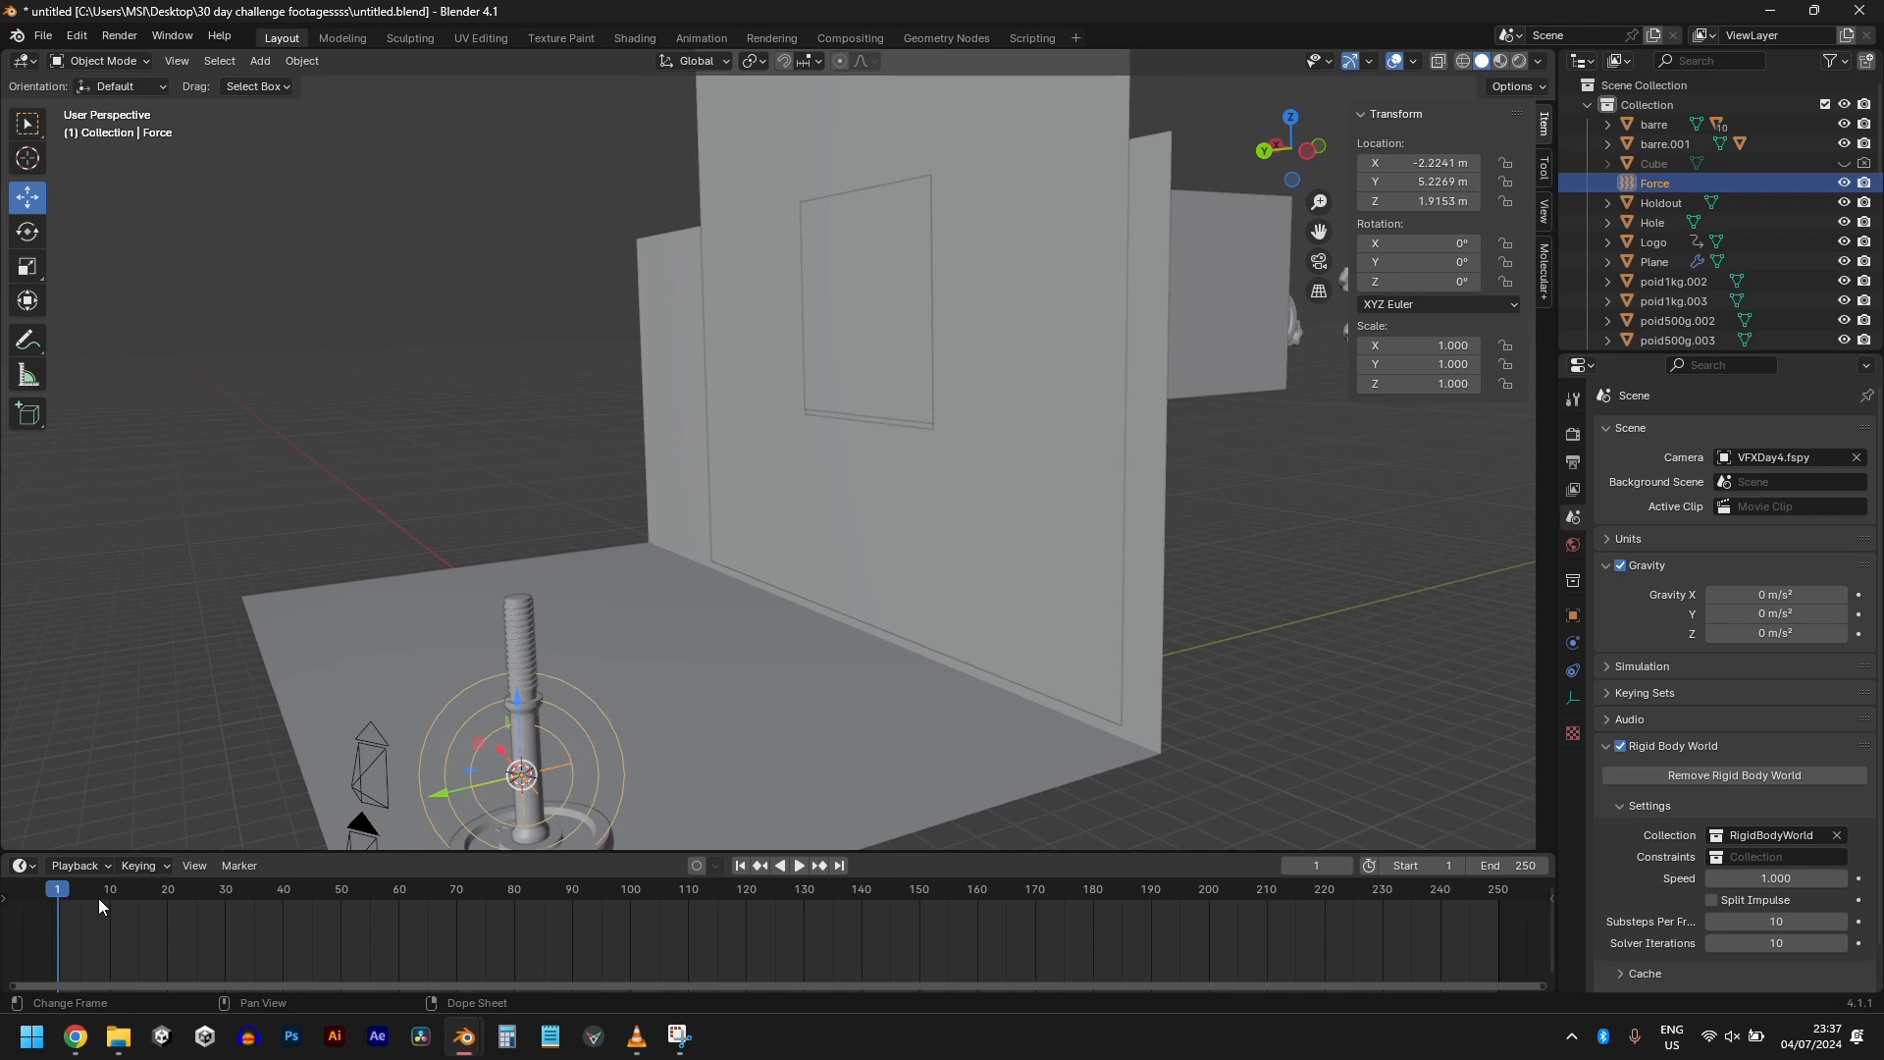
drag(98, 898, 291, 929)
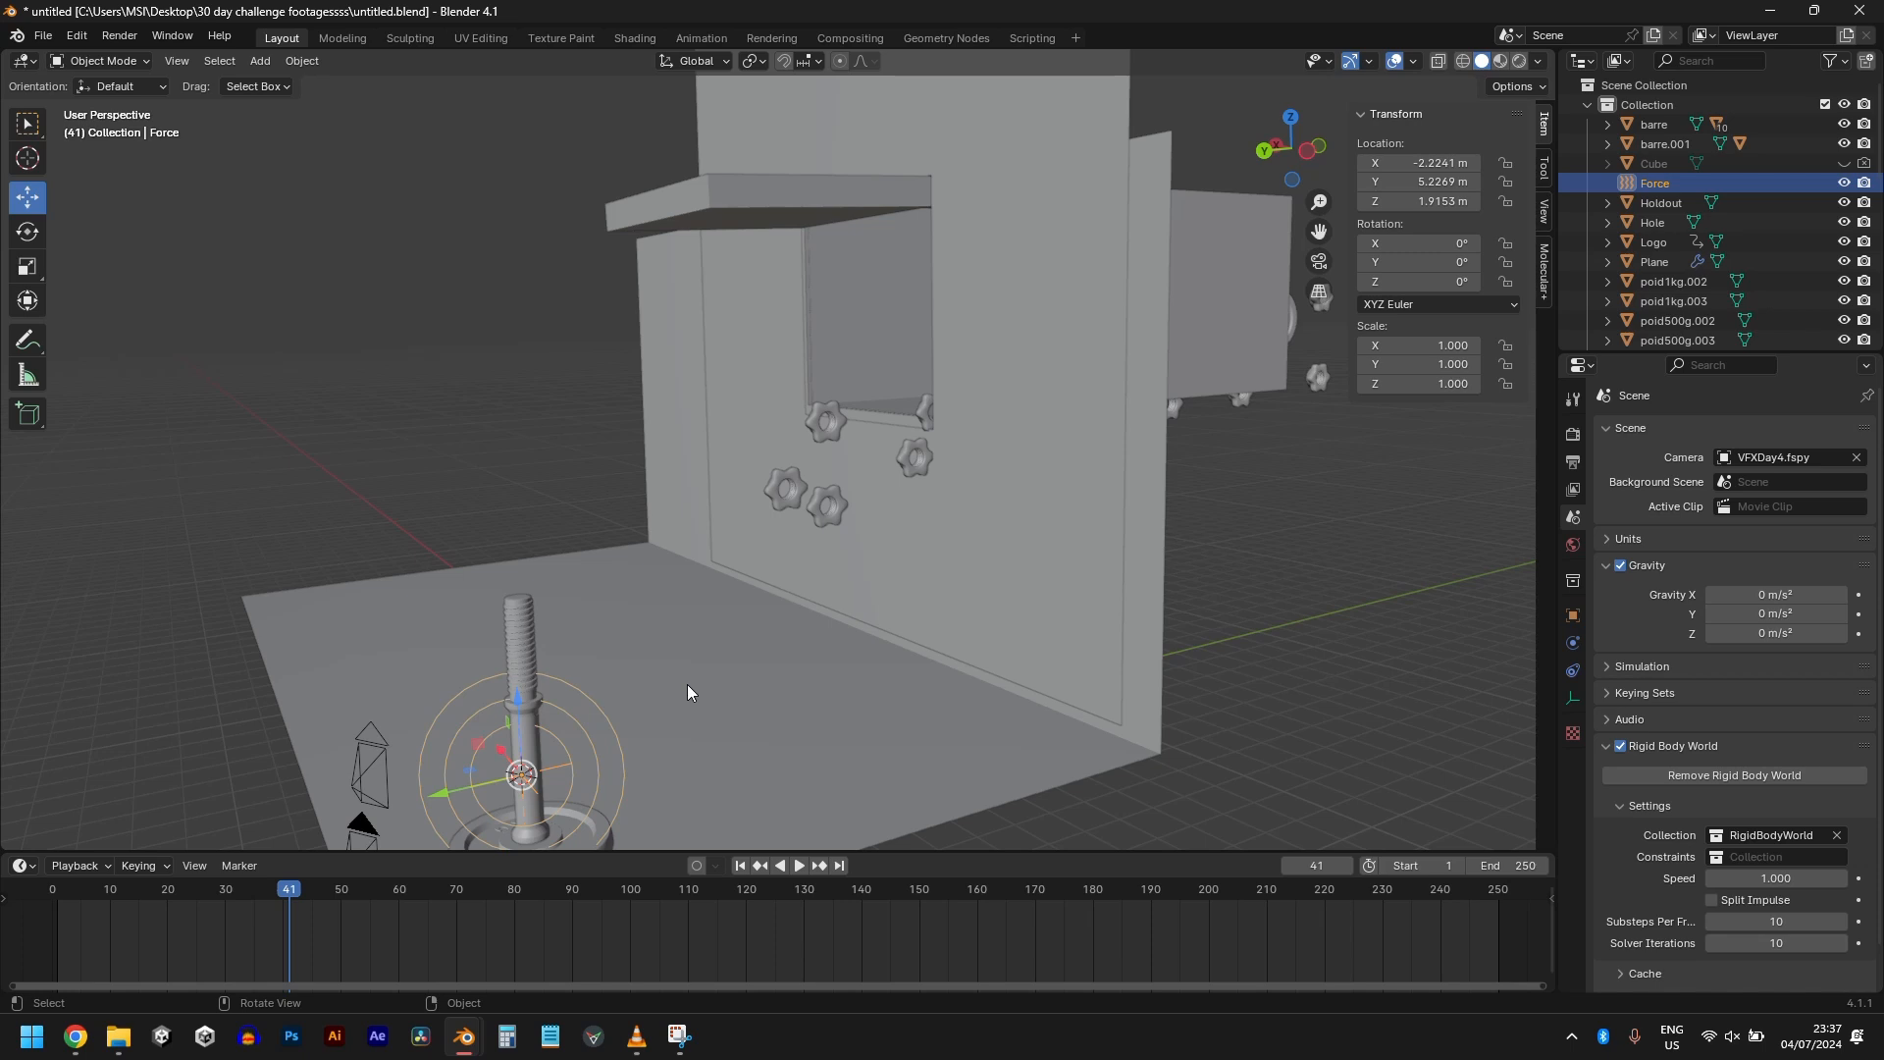
key(shift+Left)
Step: In the right view, move the force field in front of the sign opening, to about Y -4.0 m and Z 10.9 m
key(KP_1)
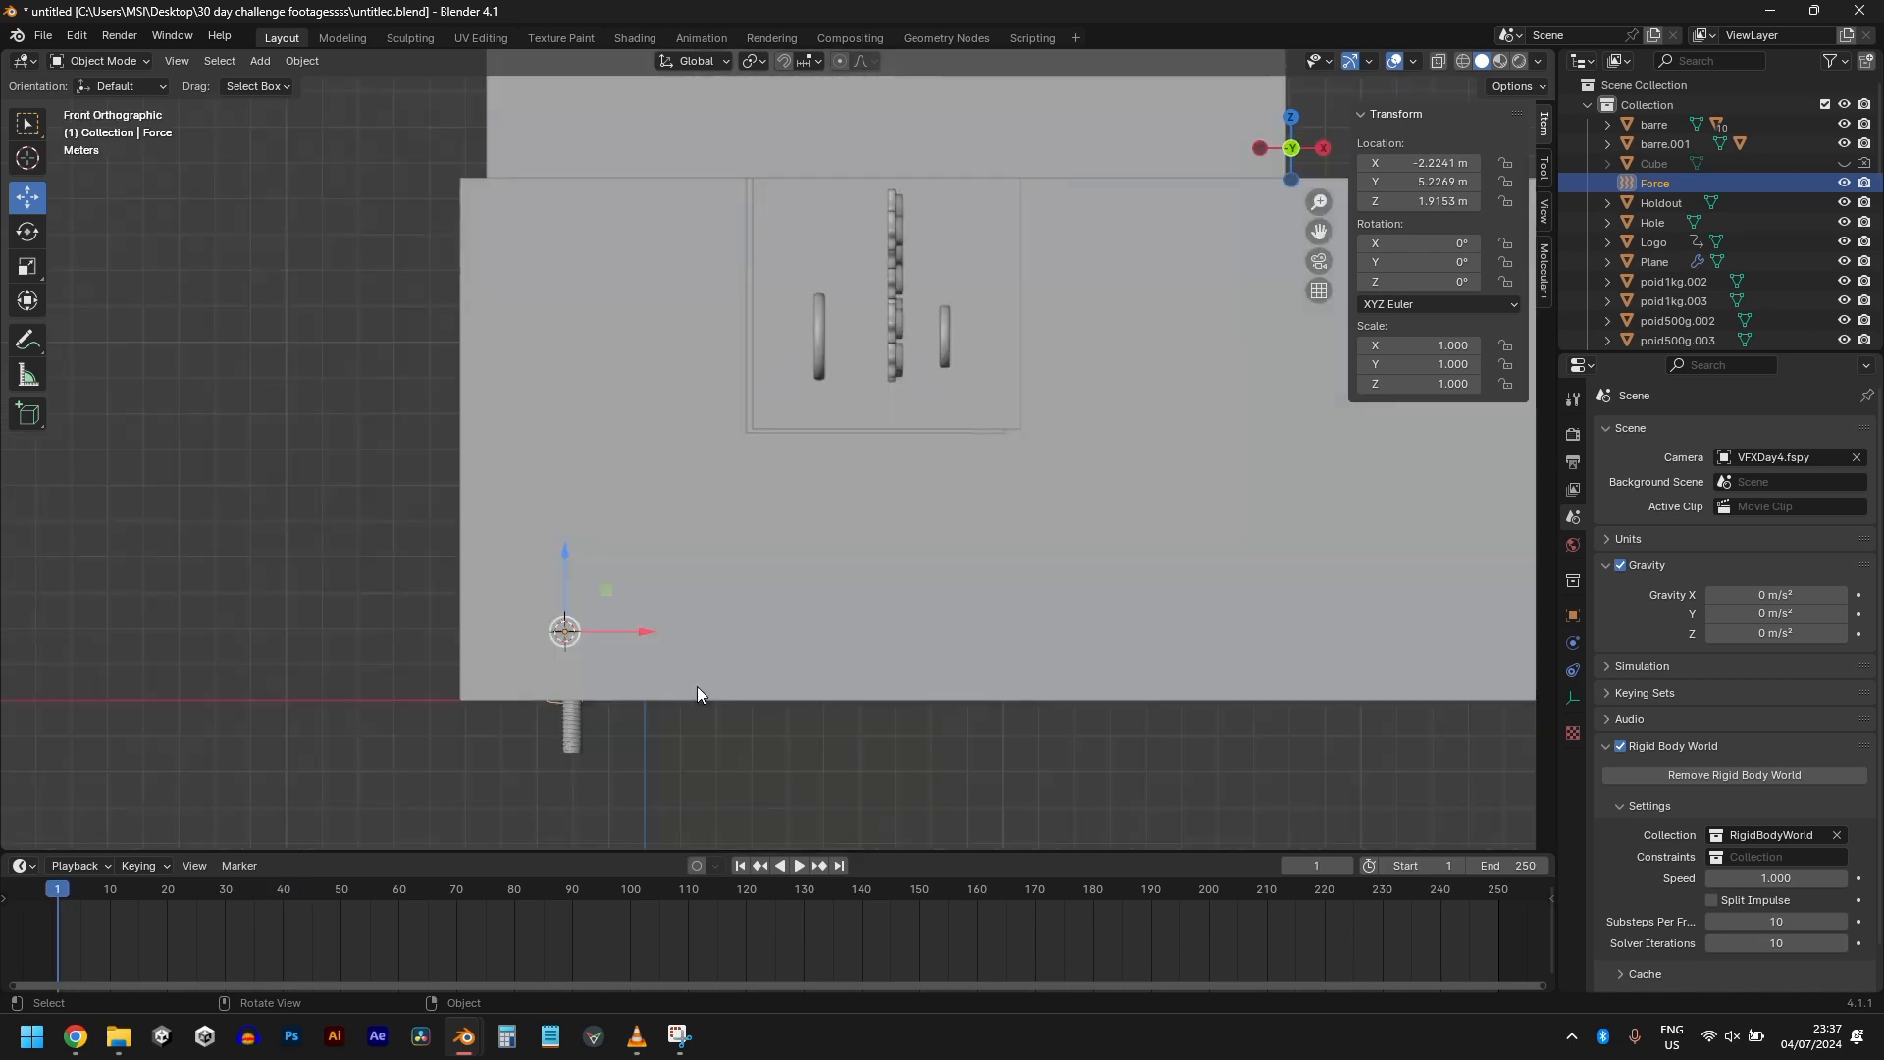
key(KP_3)
scroll(771, 647, down, 2)
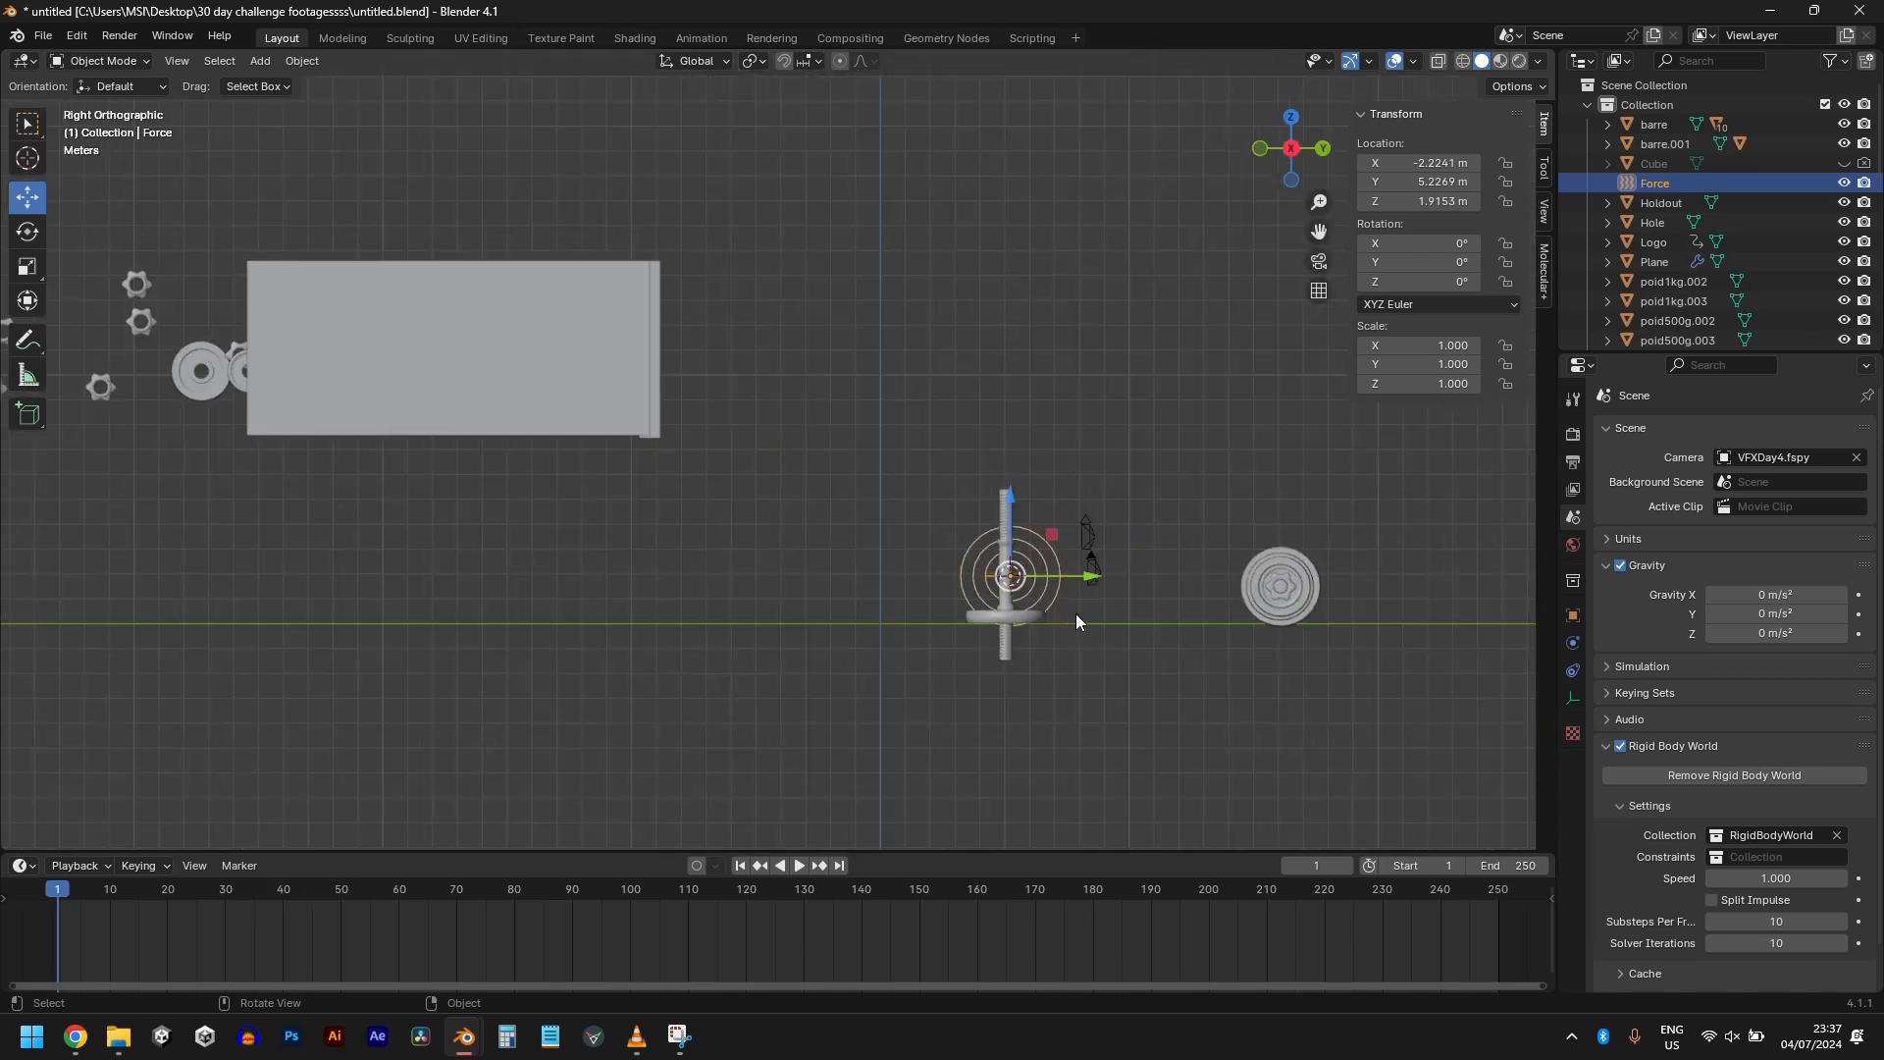
key(g)
click(845, 389)
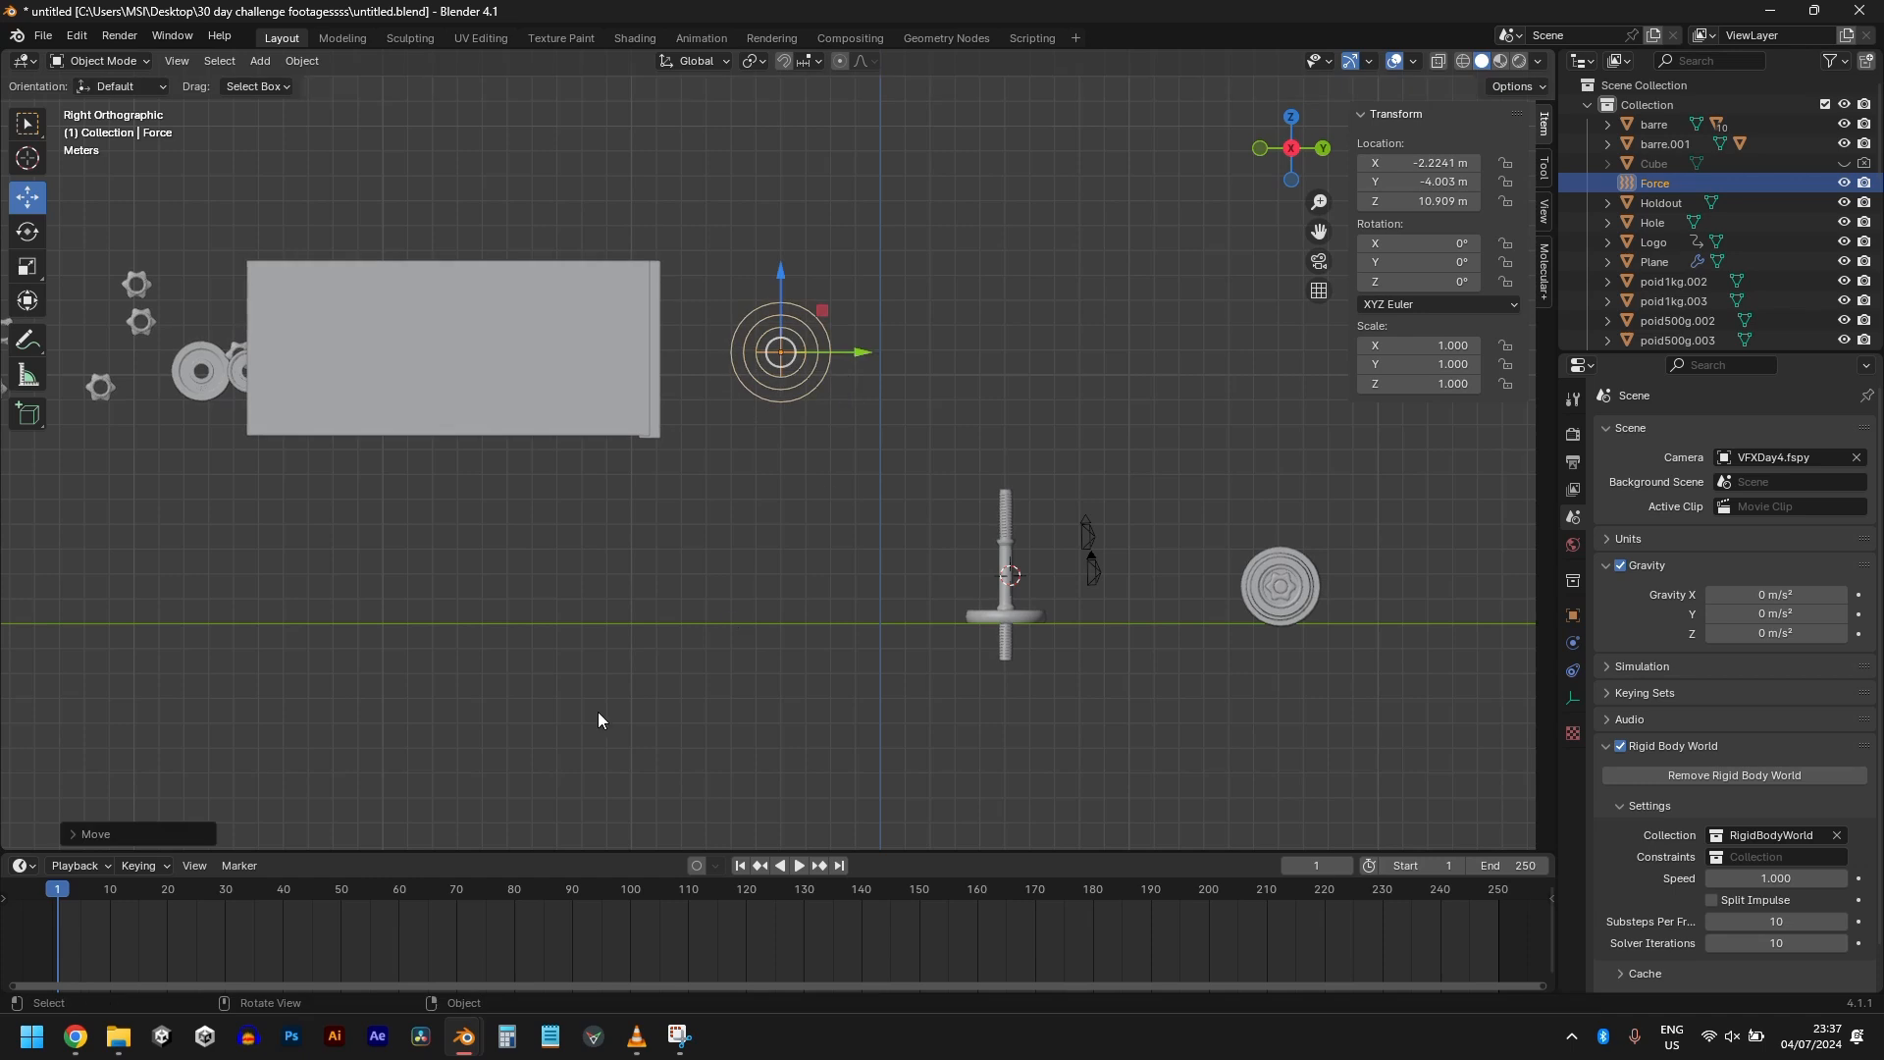
Step: At frame 20, move the force field just beyond the open sign, to about Y -0.41 m and Z 10.67 m, and keyframe its location
key(space)
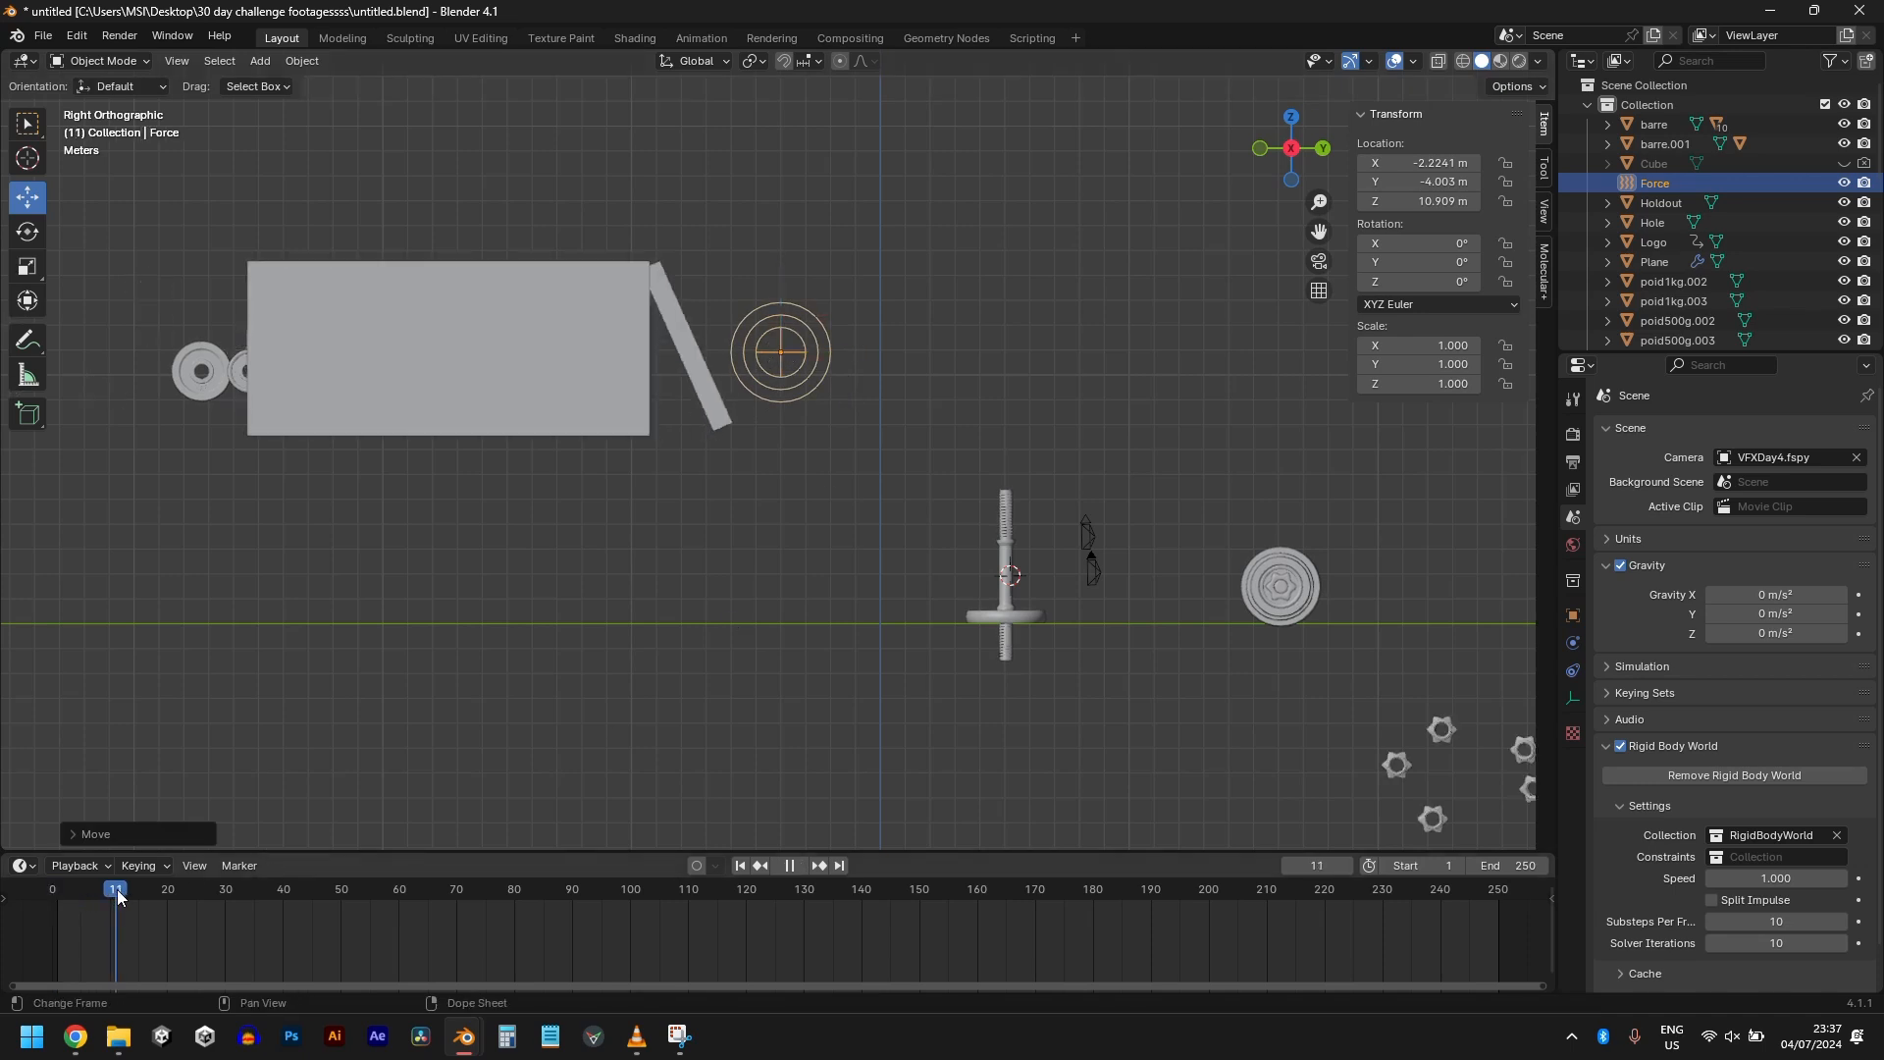
drag(115, 895, 169, 905)
key(space)
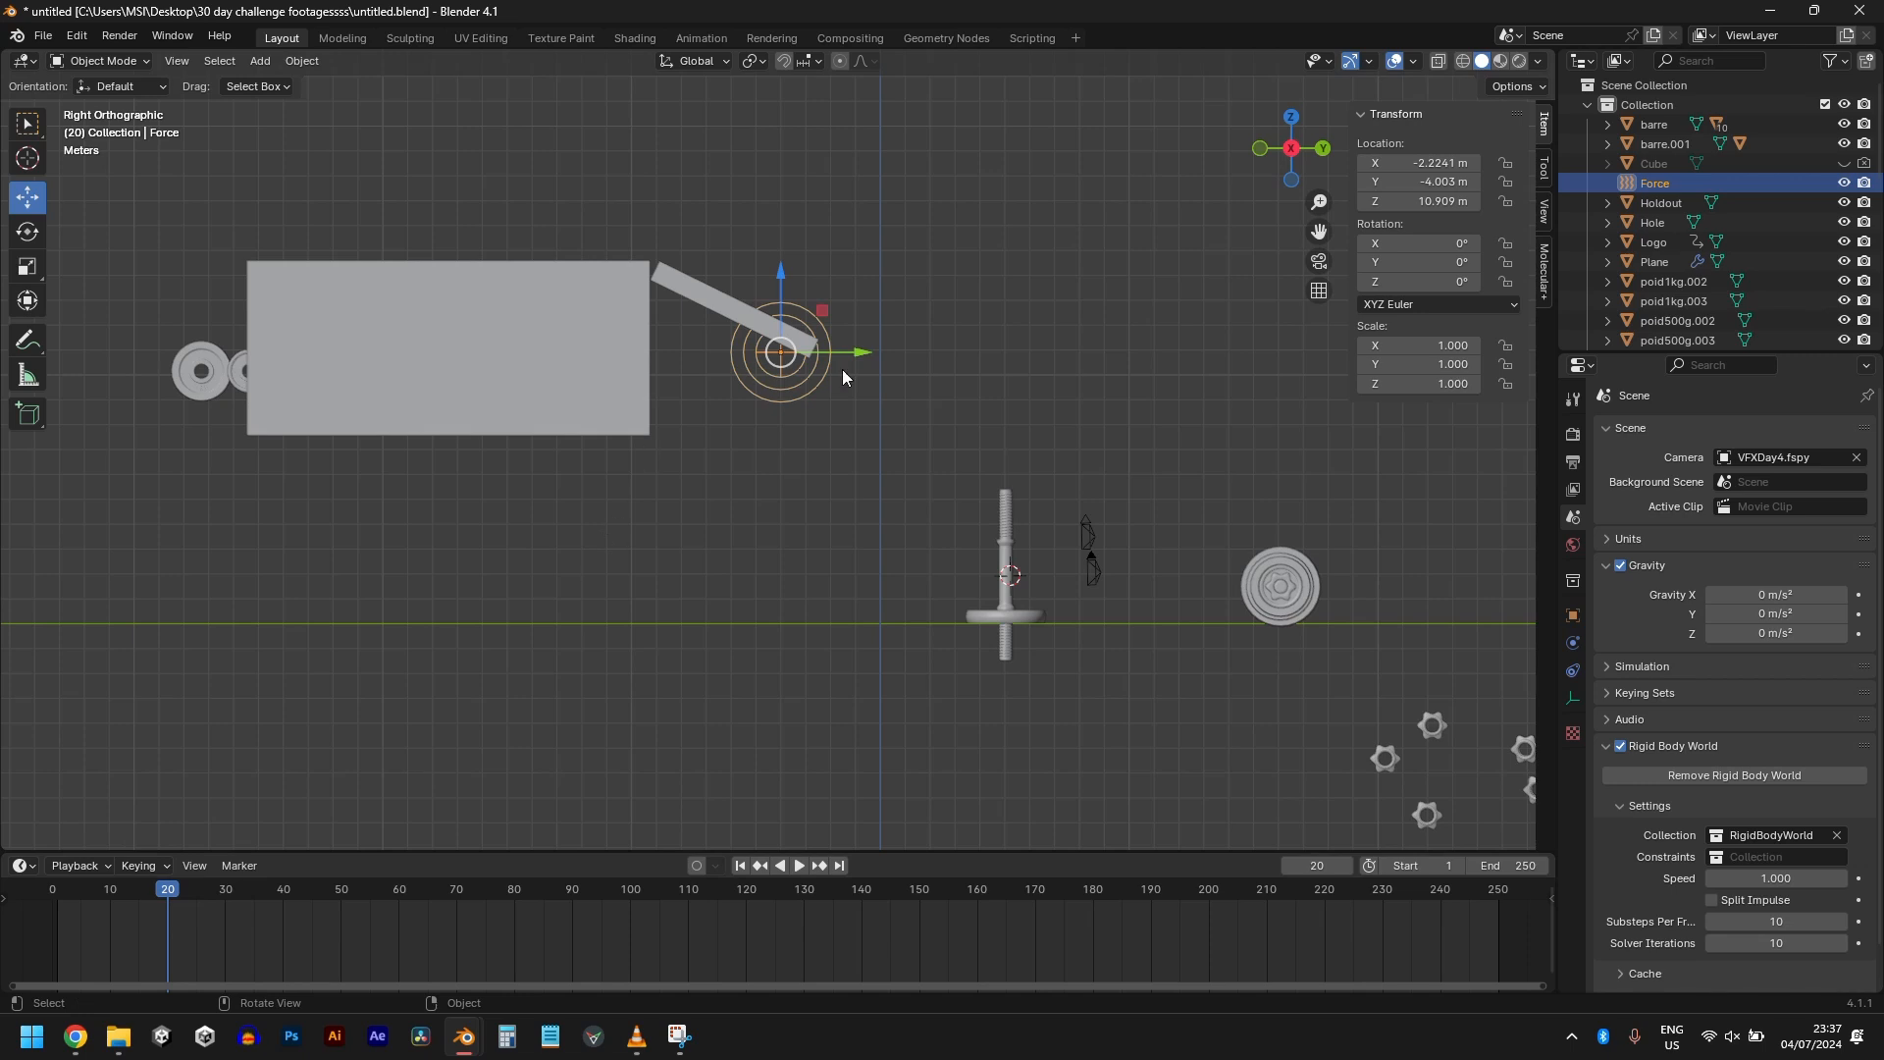
key(g)
click(1014, 408)
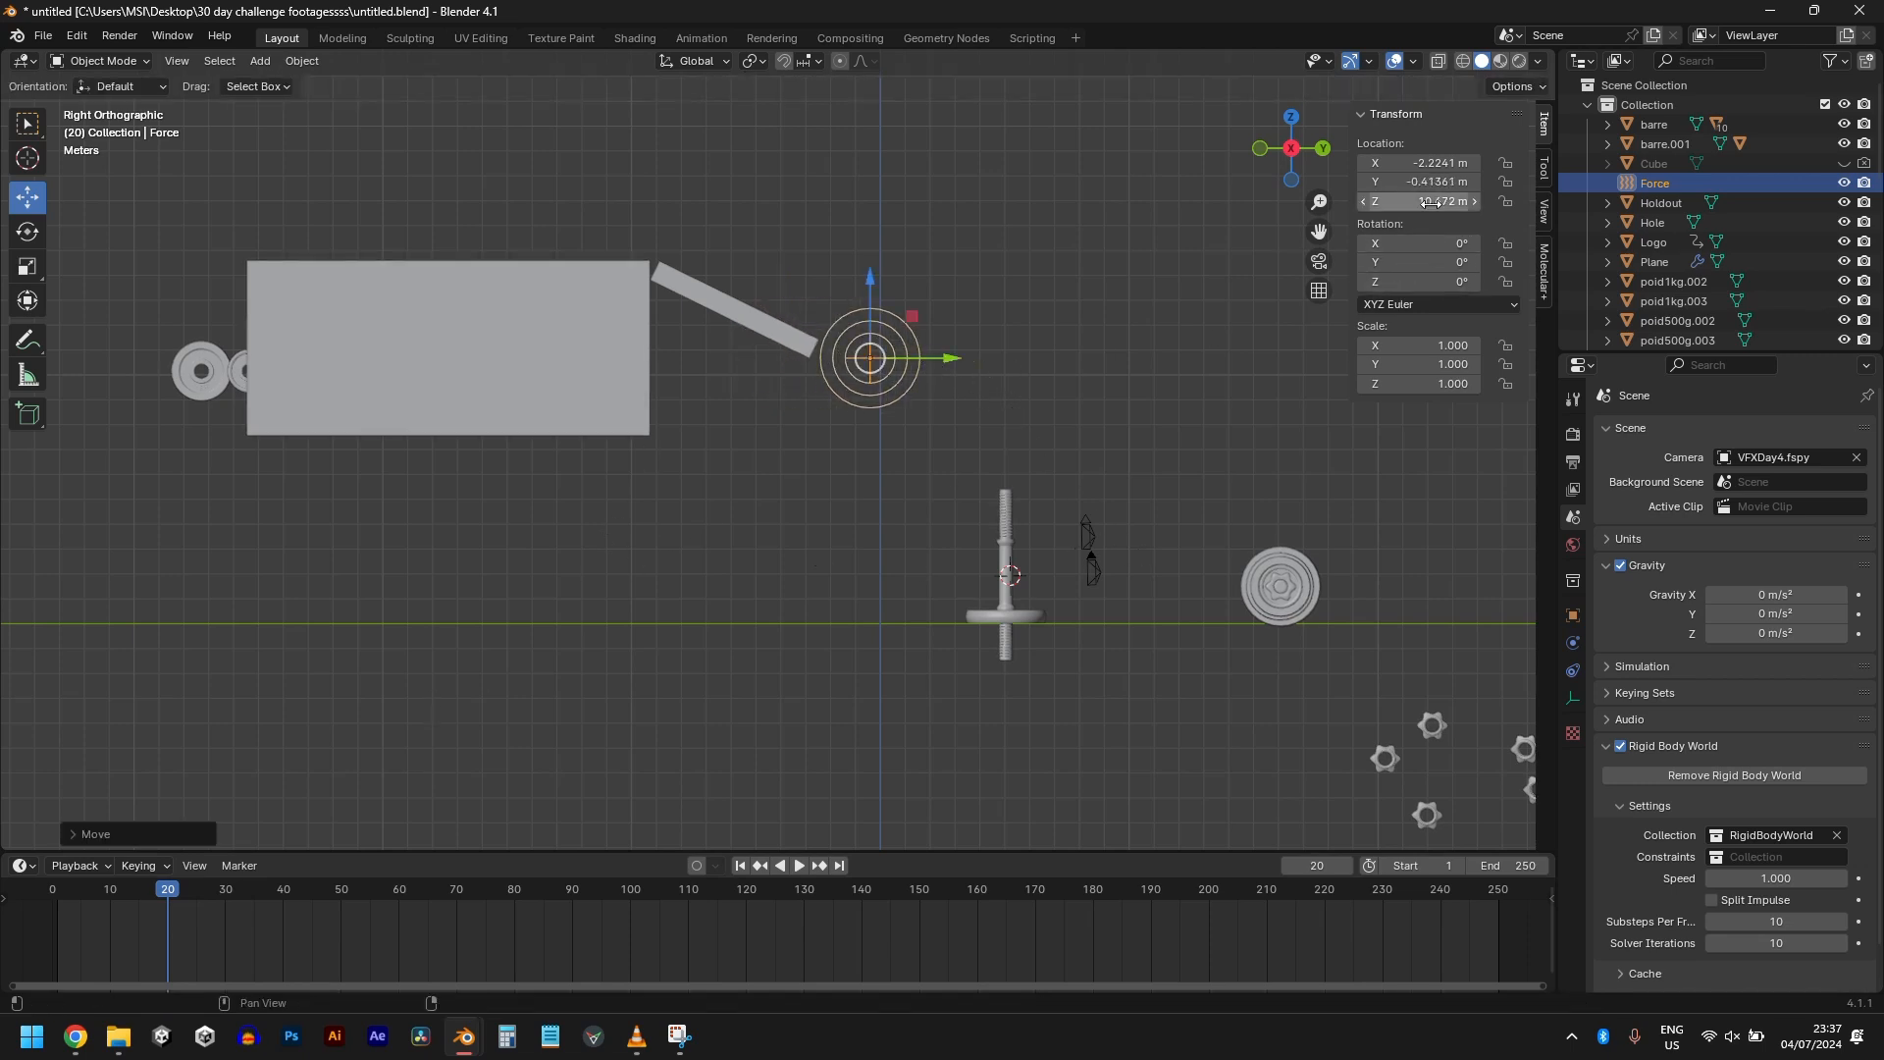
key(i)
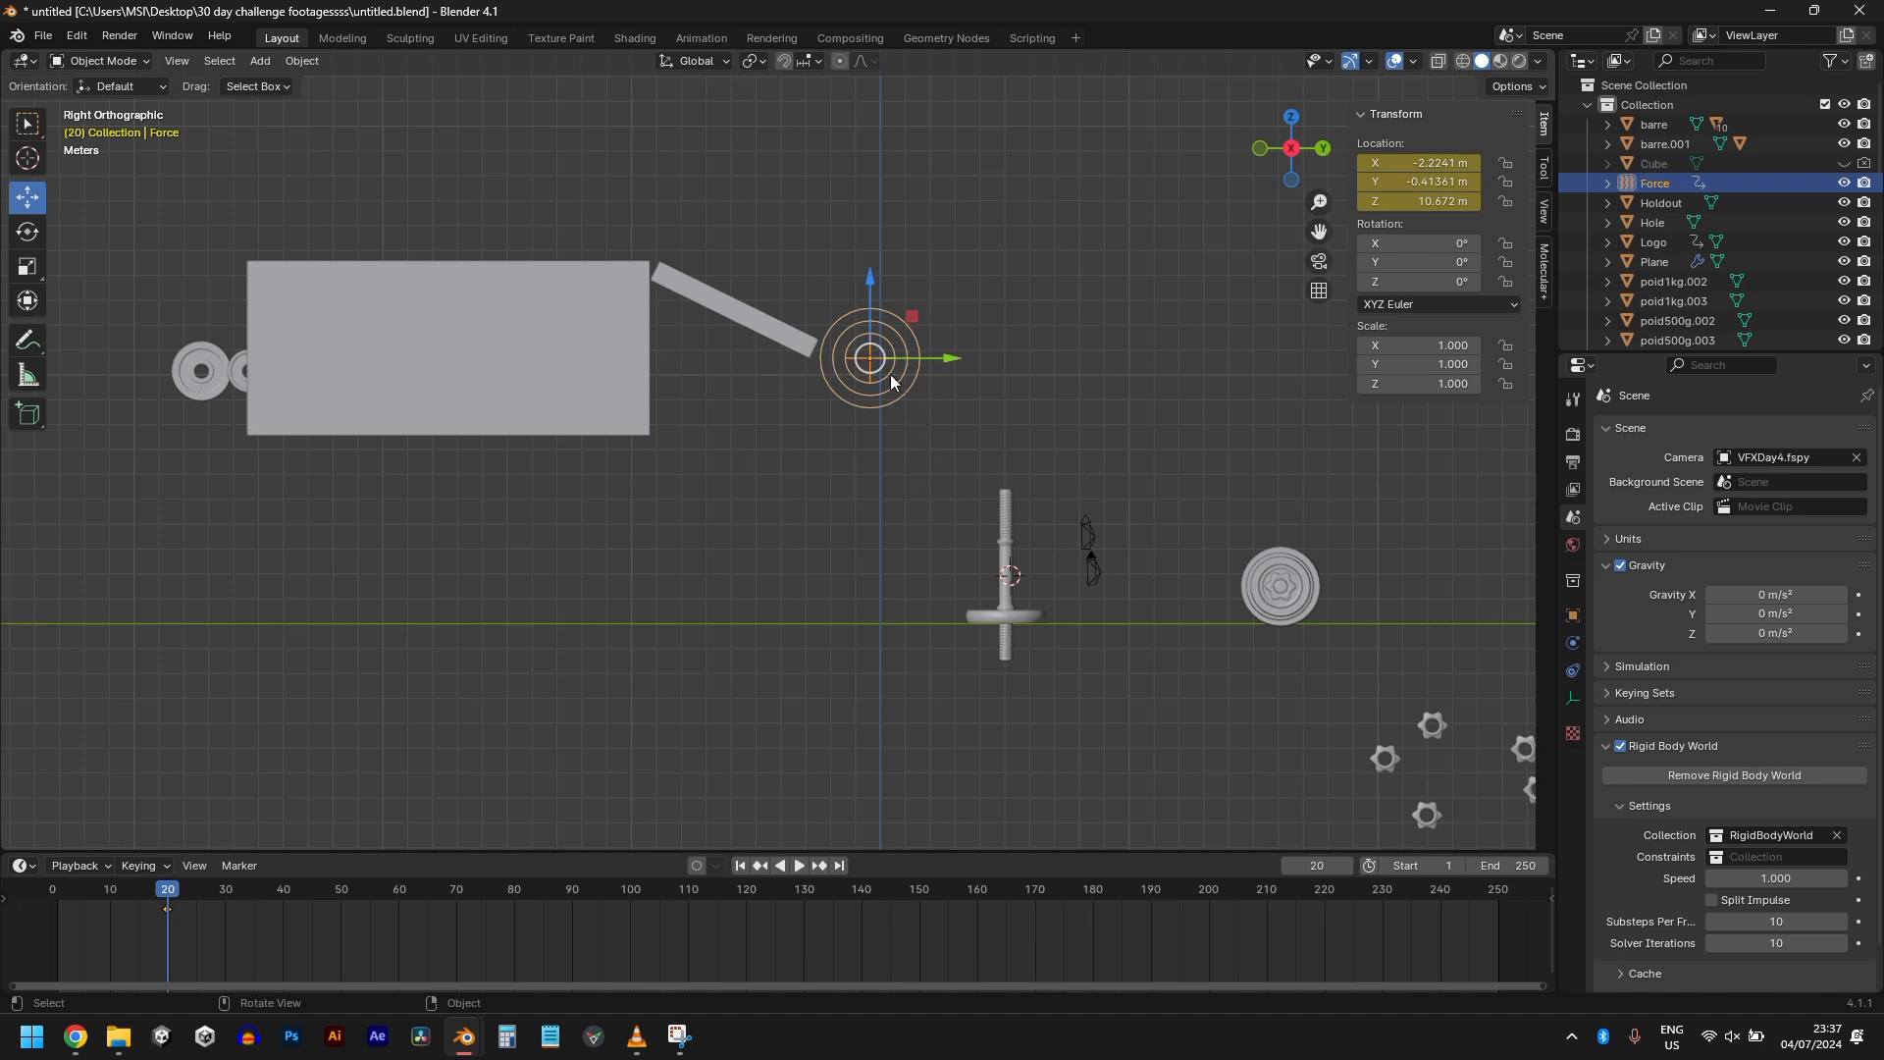
Step: At frame 60 in the right view, move the force field onto the upright bar, to about Y 4.87 m and Z 2.39 m
key(space)
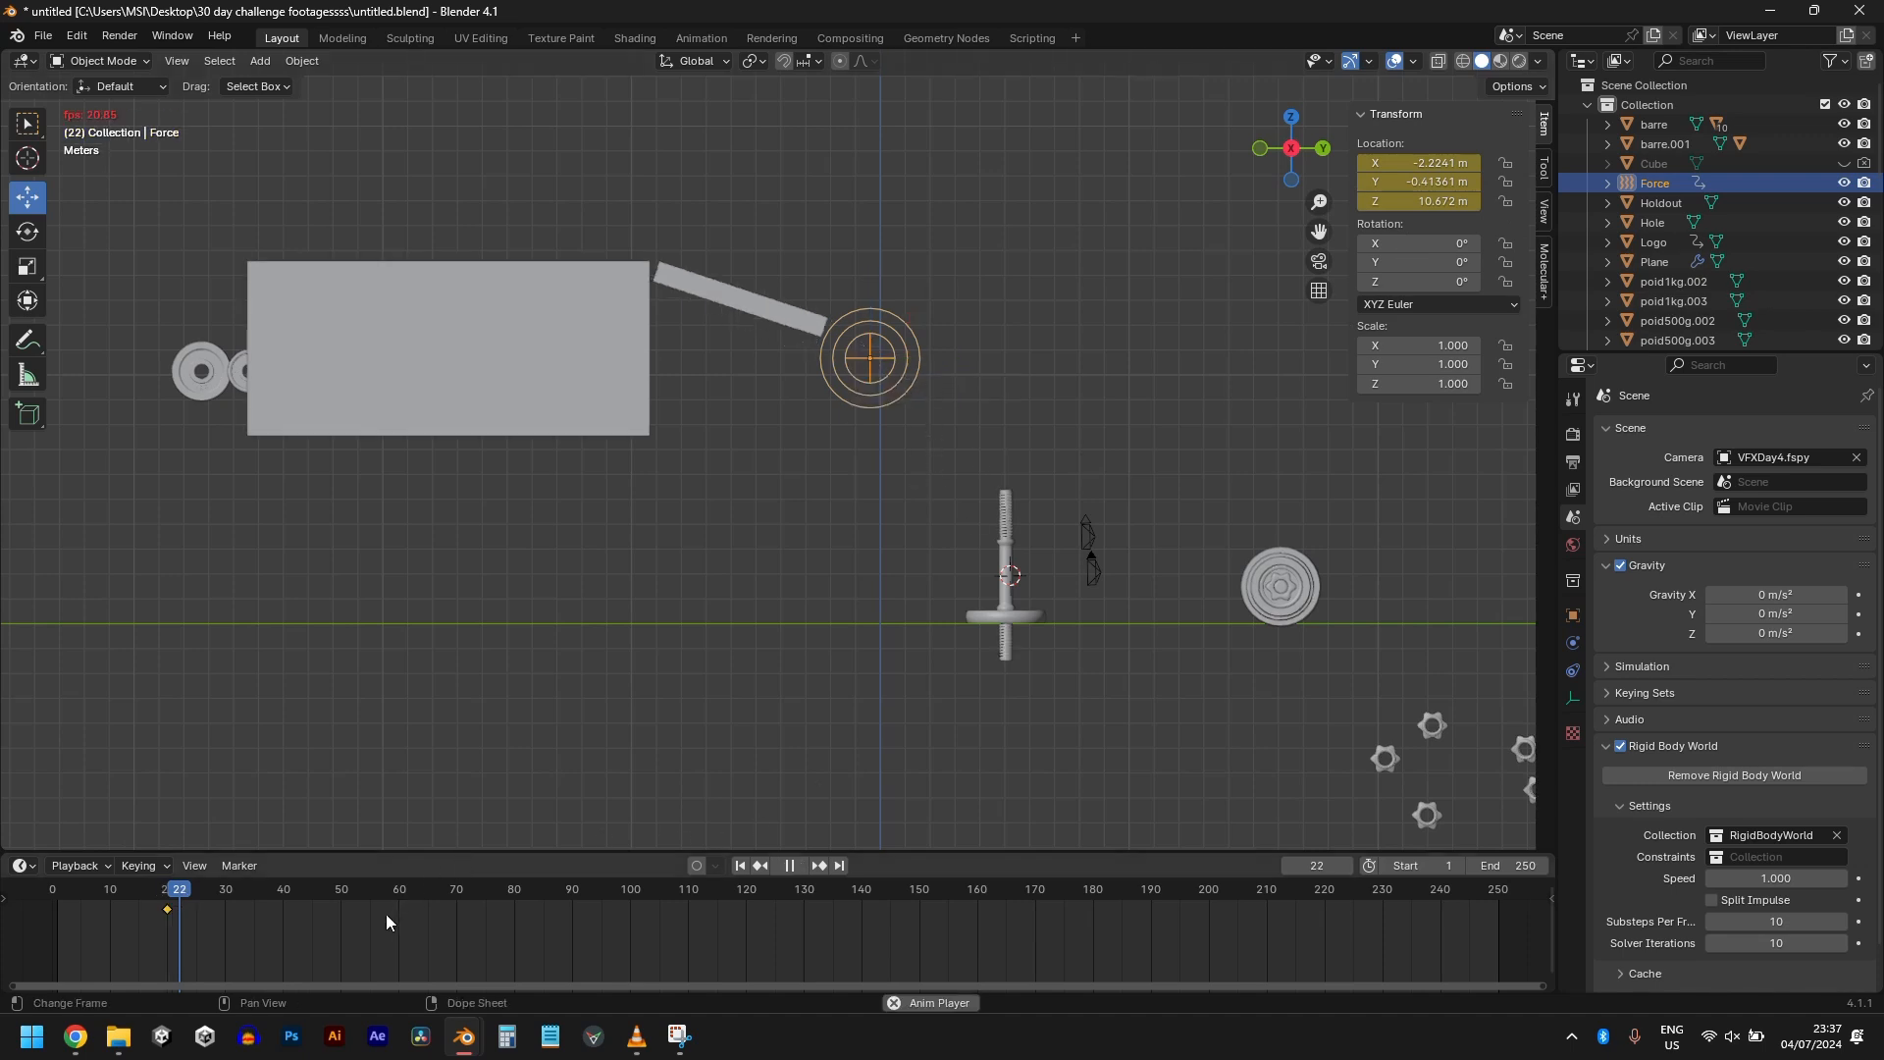
key(space)
click(401, 895)
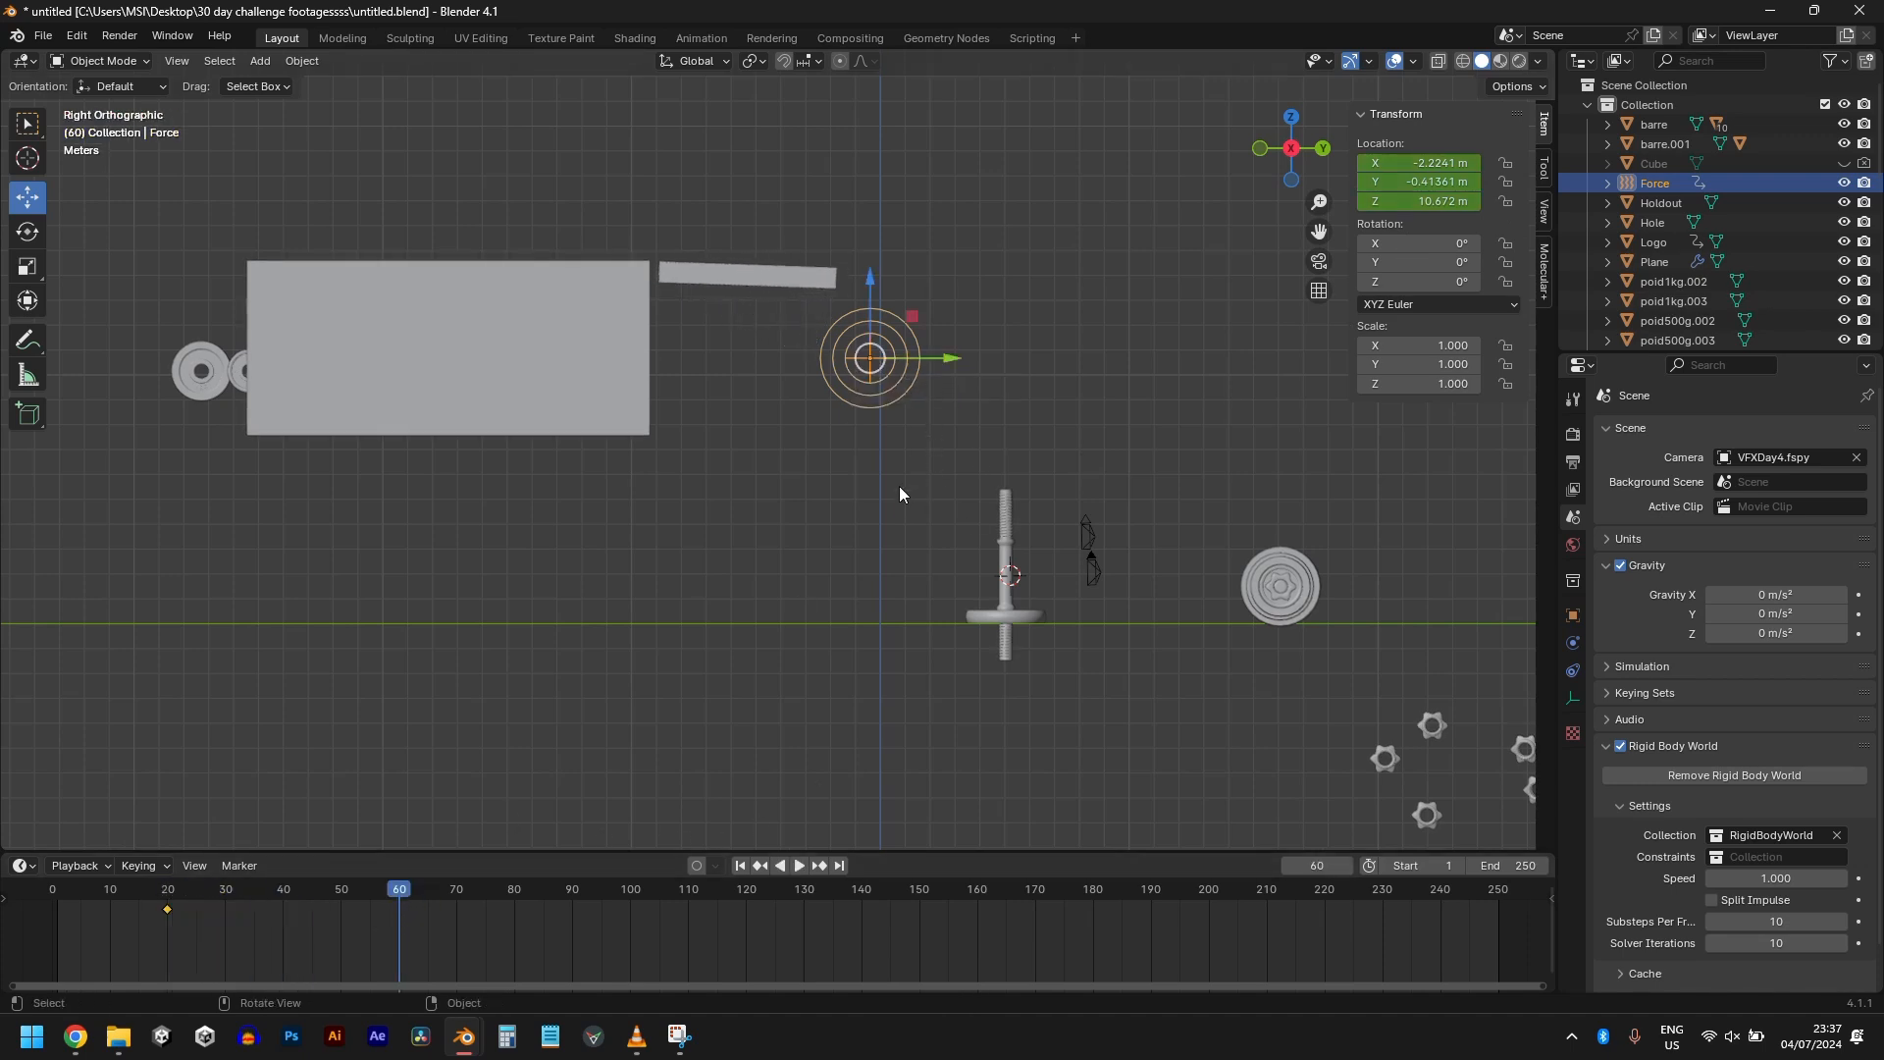
key(g)
click(1056, 663)
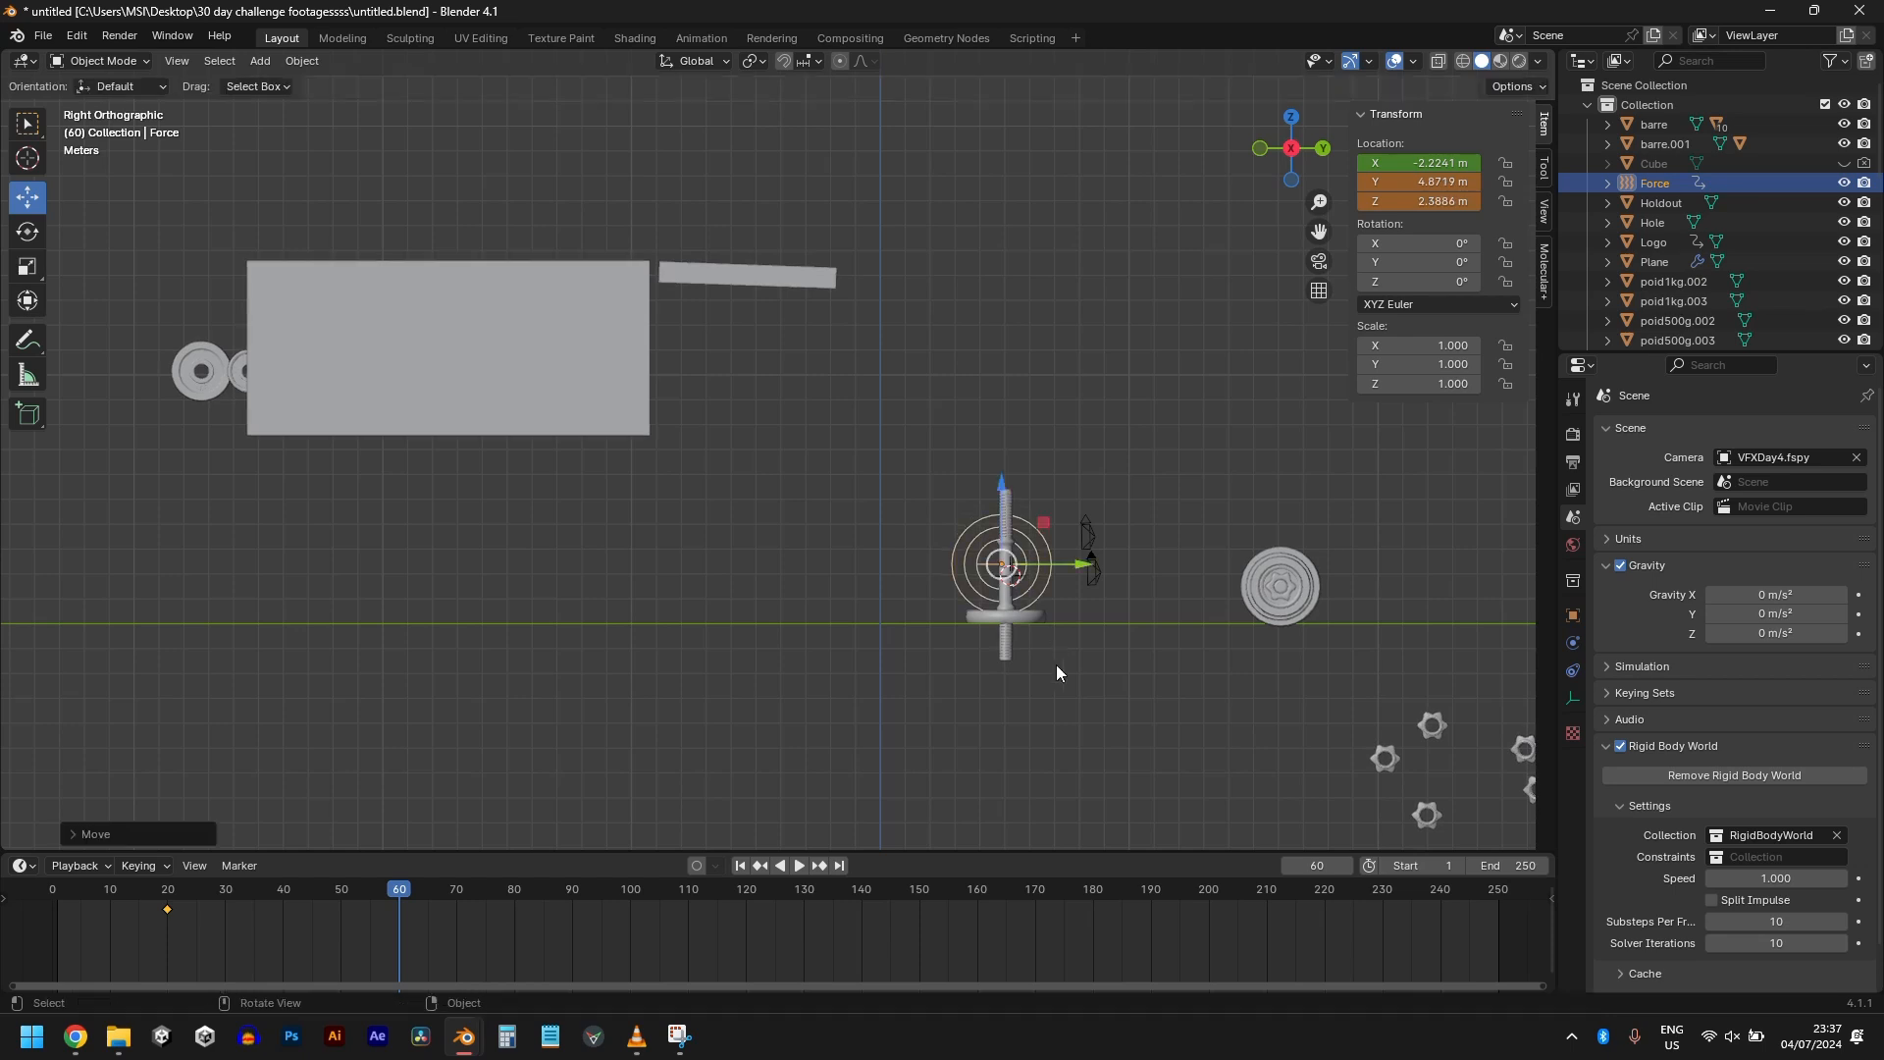
Step: In the top view, centre the force field on the bar at about X -1.99 m, Y 5.00 m, and keyframe its location
key(KP_7)
scroll(870, 470, up, 4)
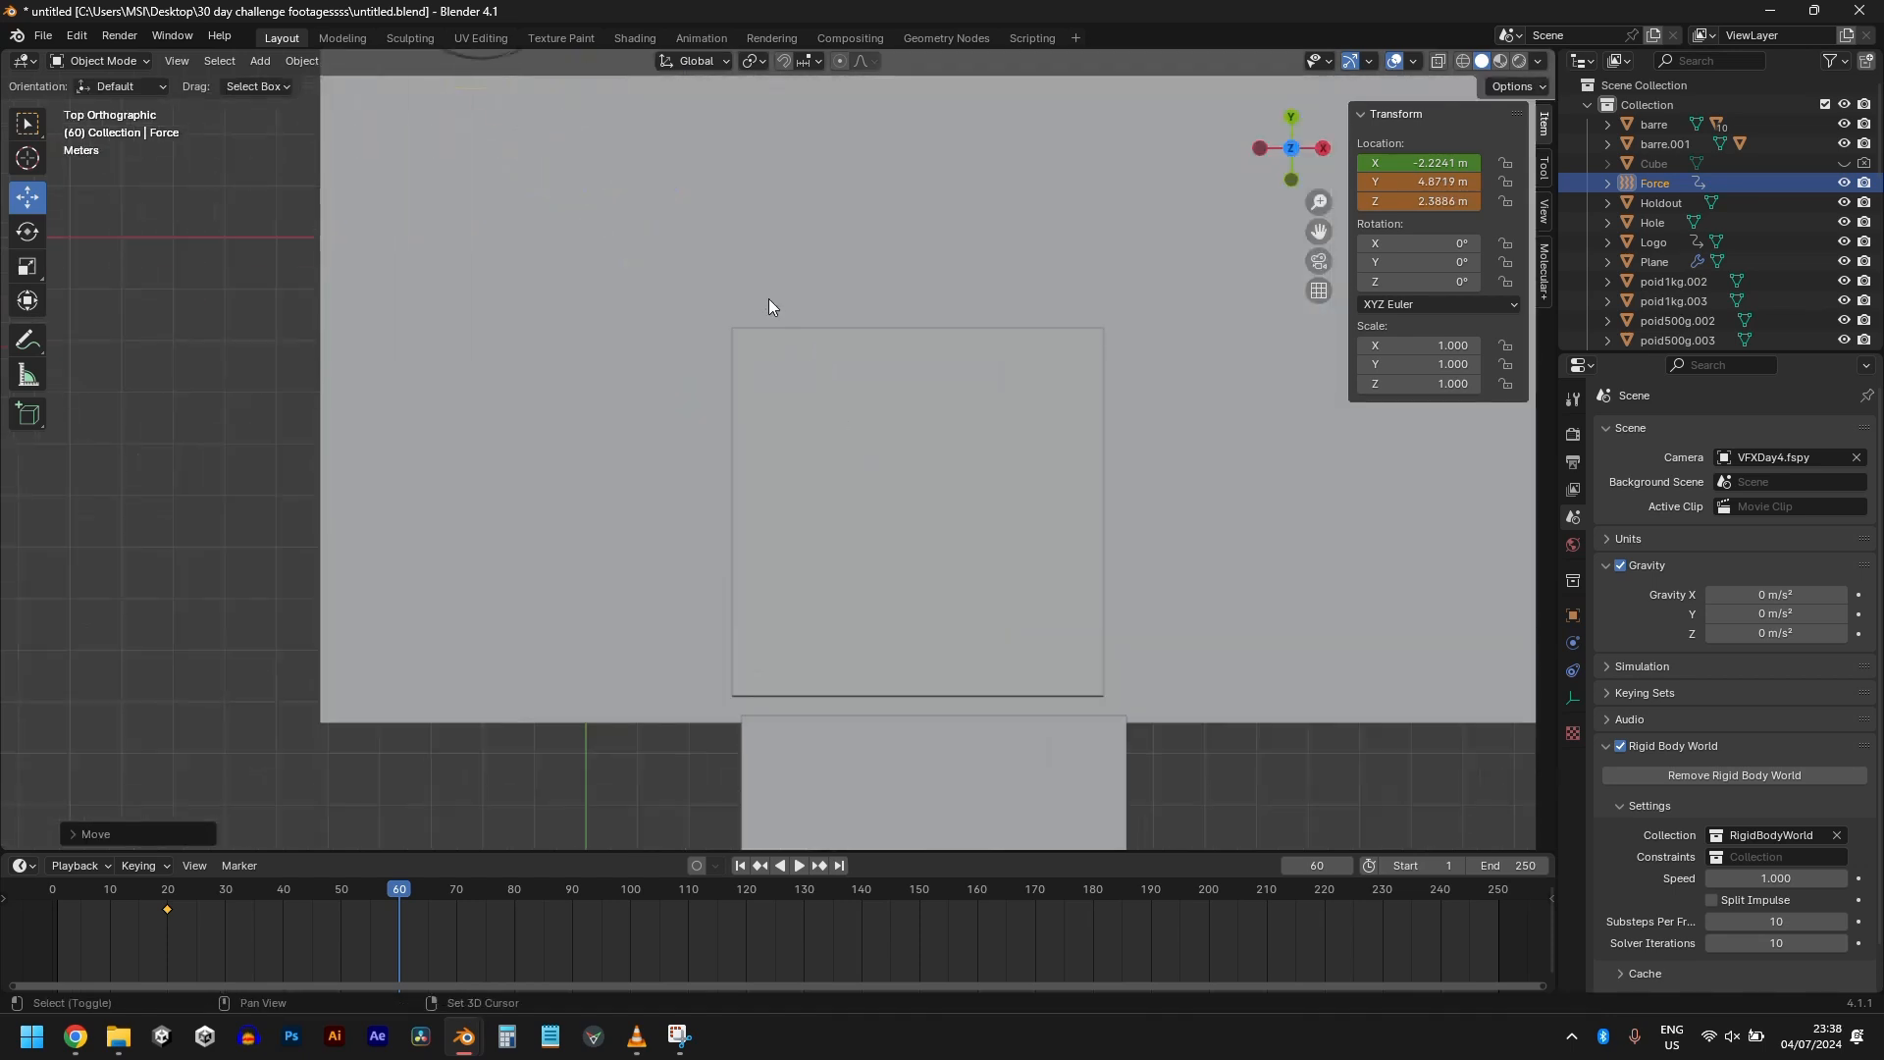
shift+middle_drag(768, 299, 1162, 128)
scroll(1028, 552, up, 2)
shift+middle_drag(1028, 552, 834, 428)
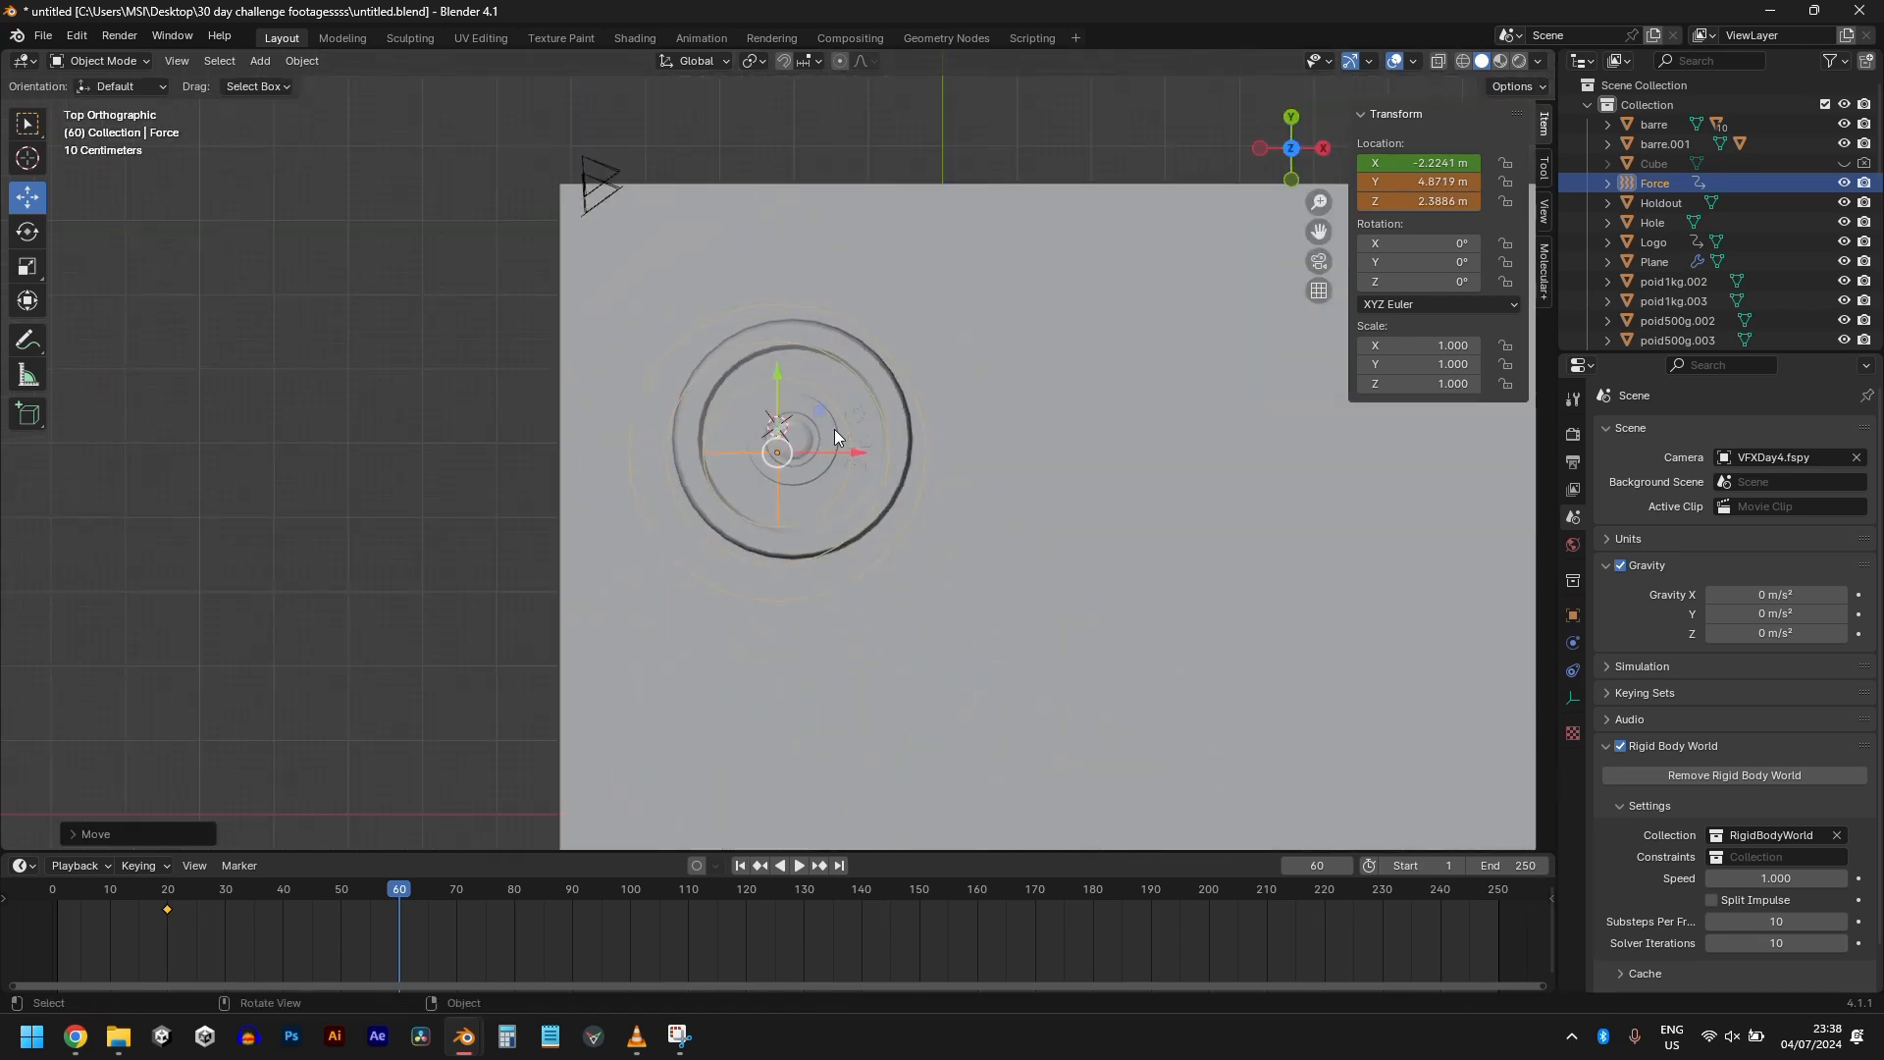
key(g)
click(852, 422)
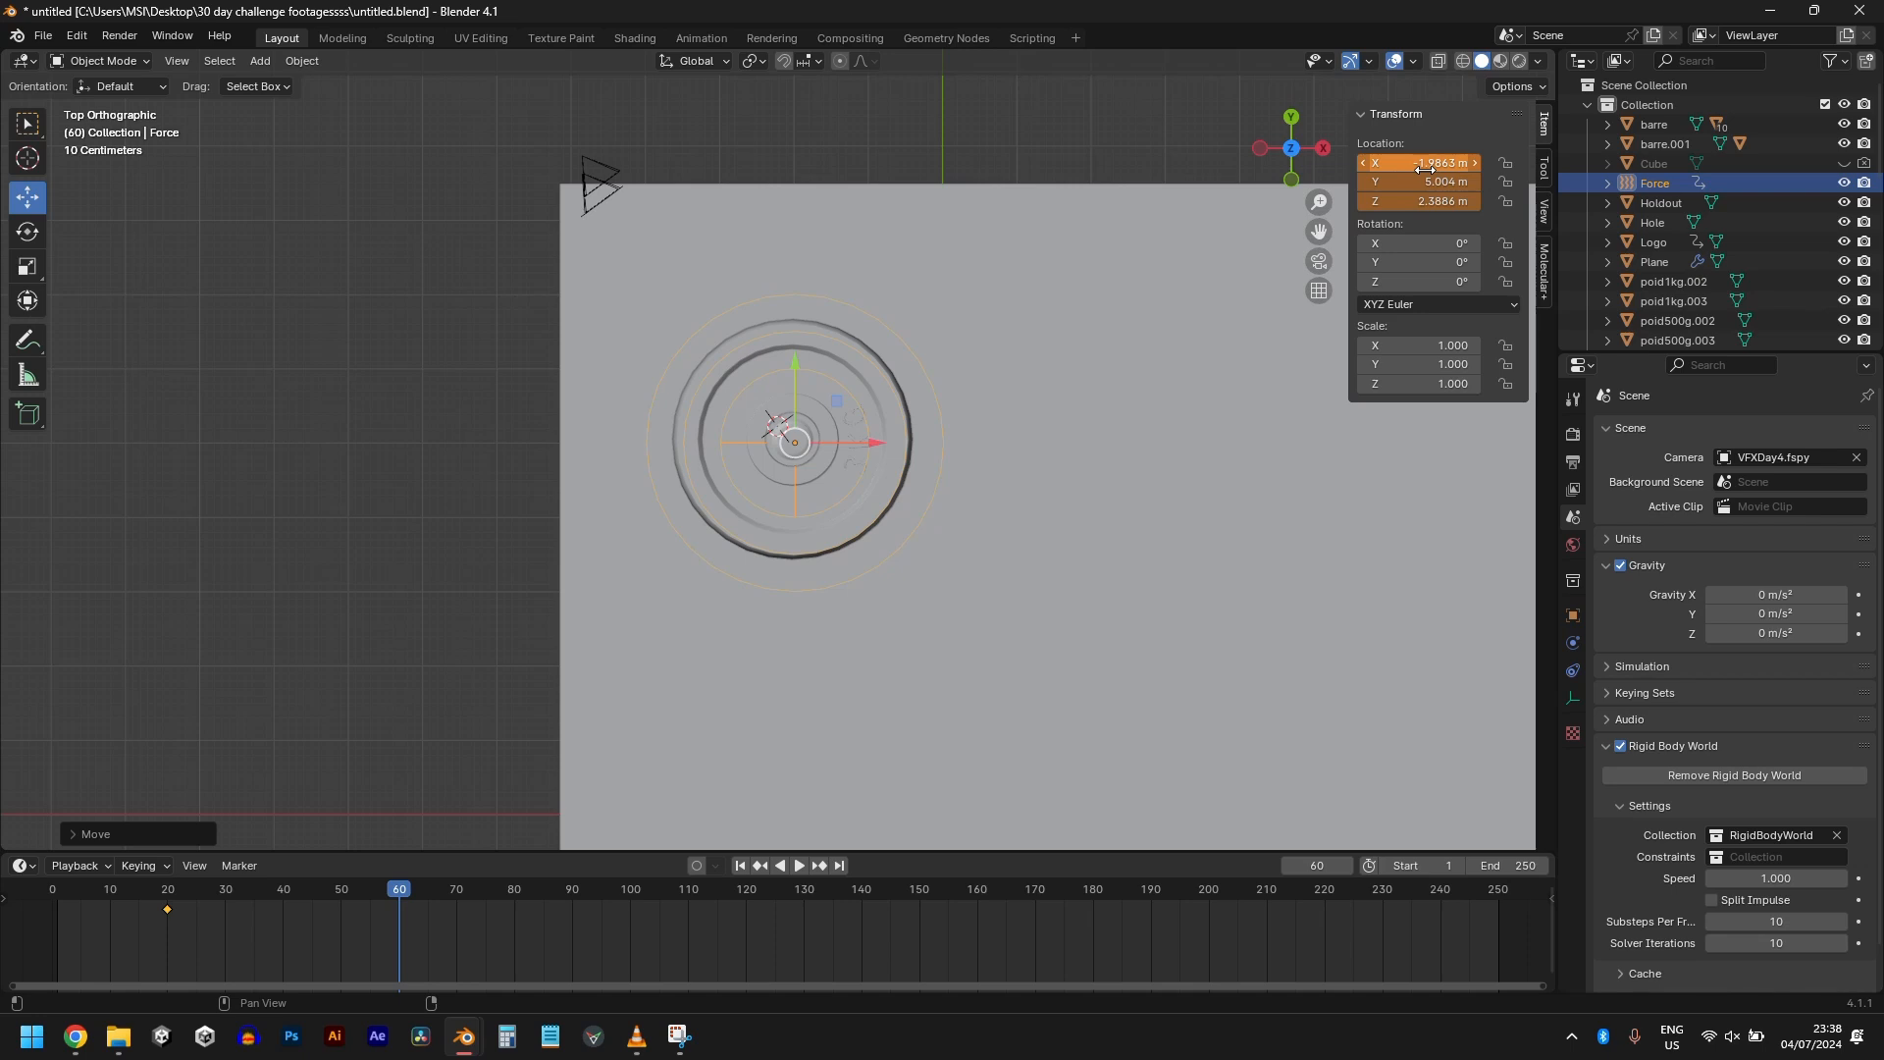
key(i)
Step: At frame 20, move the force field in front of the open sign, to about X 6.47 m and Y -0.70 m, and keyframe its location
key(KP_0)
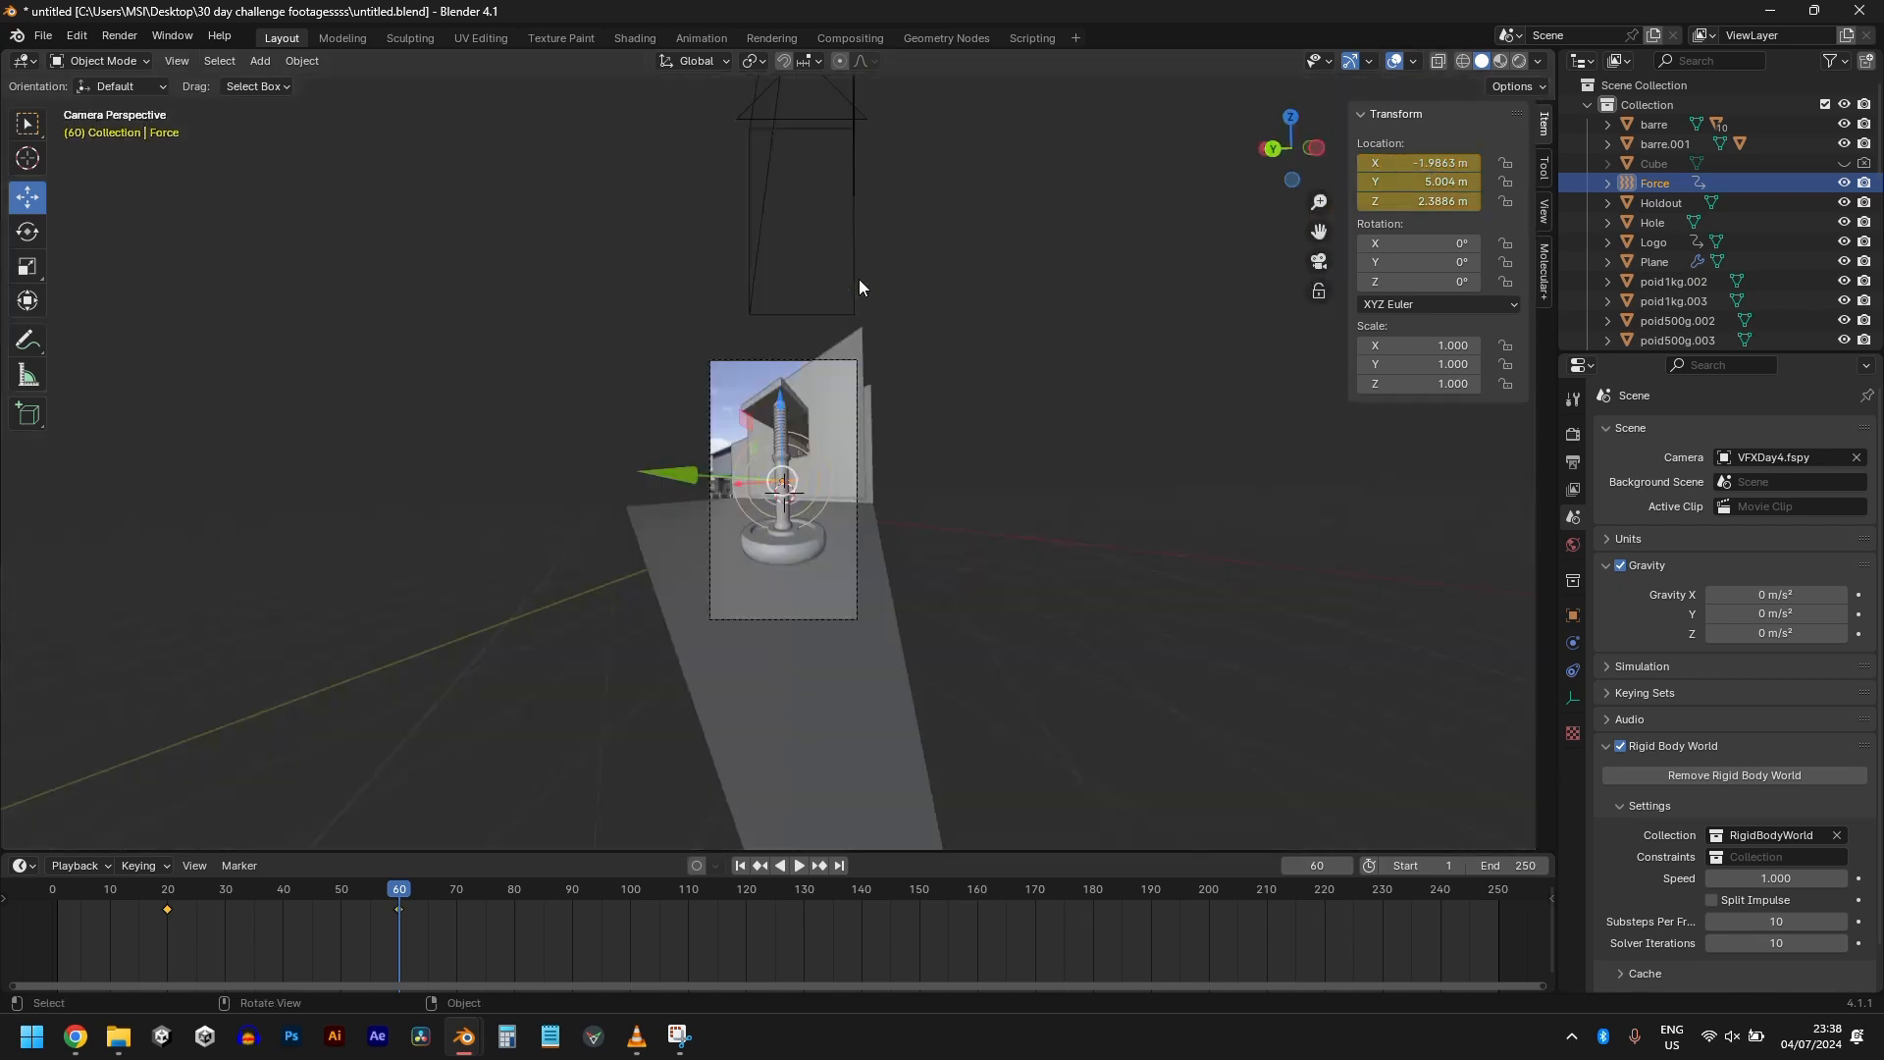
scroll(860, 298, up, 2)
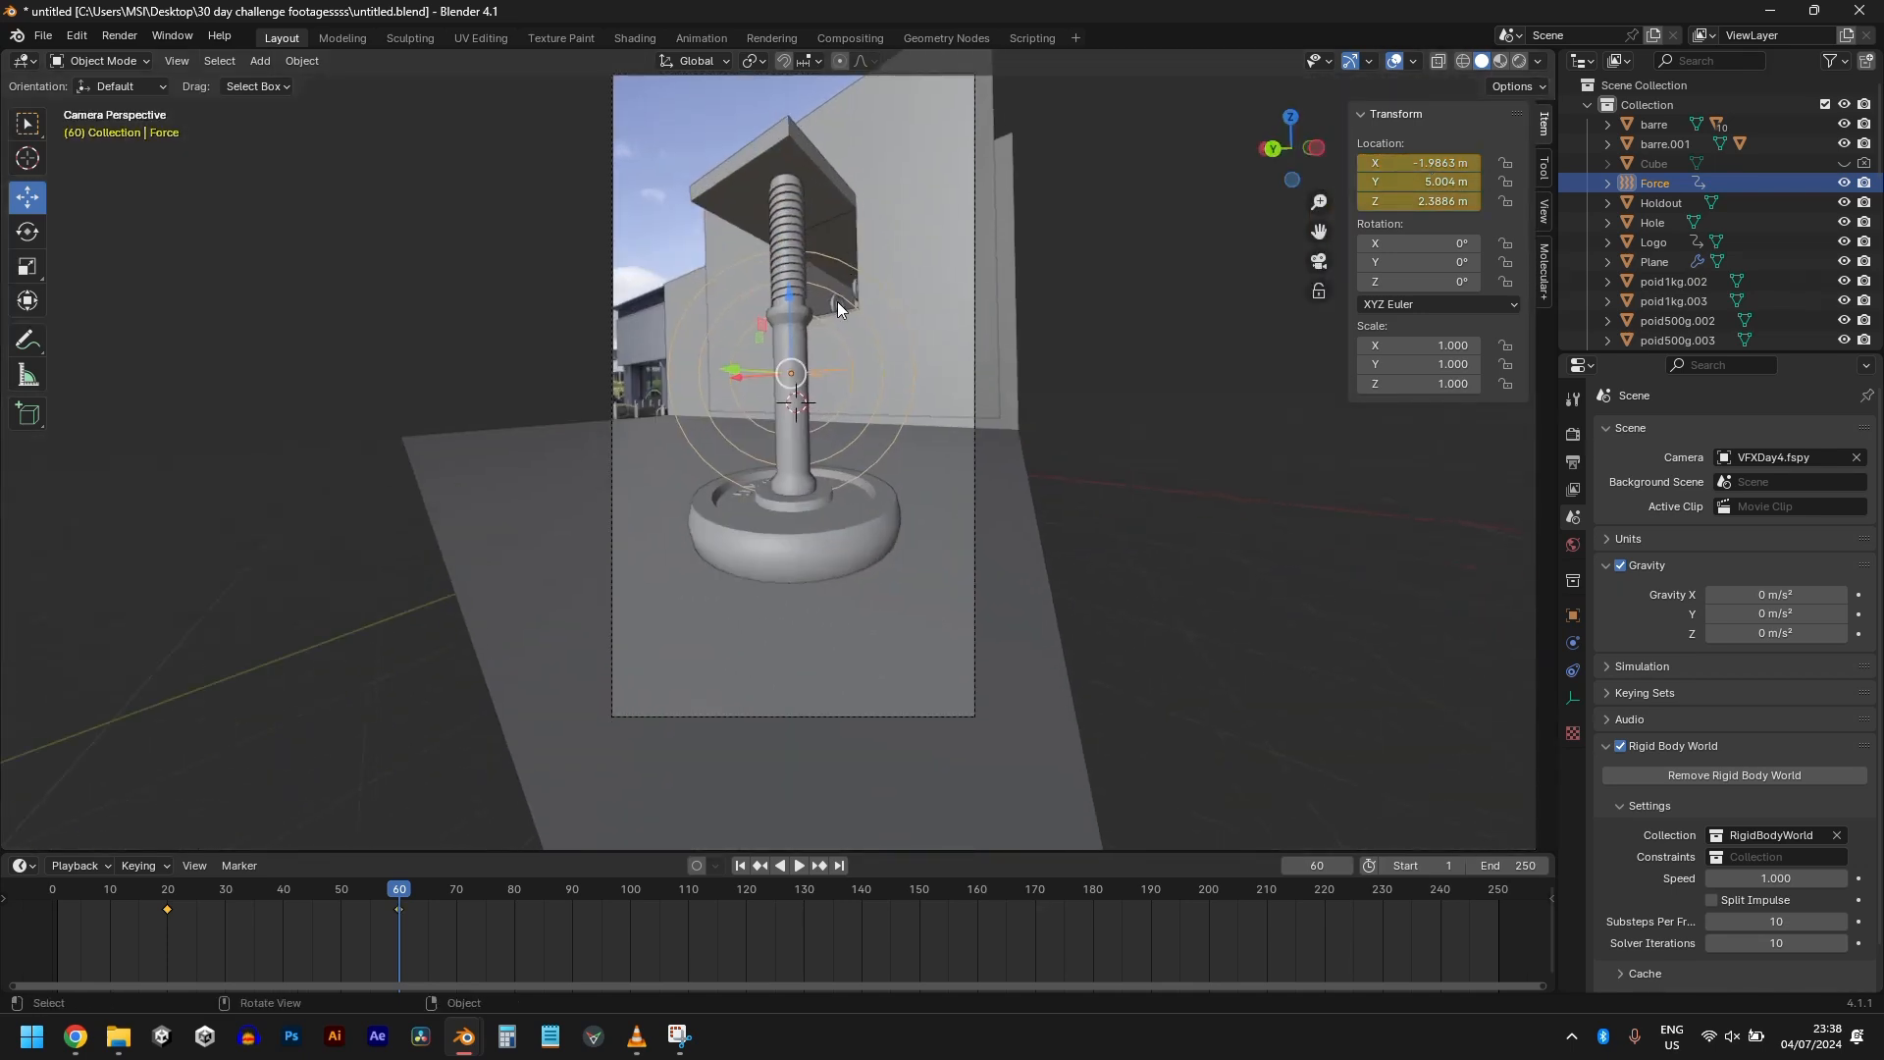
key(shift+Left)
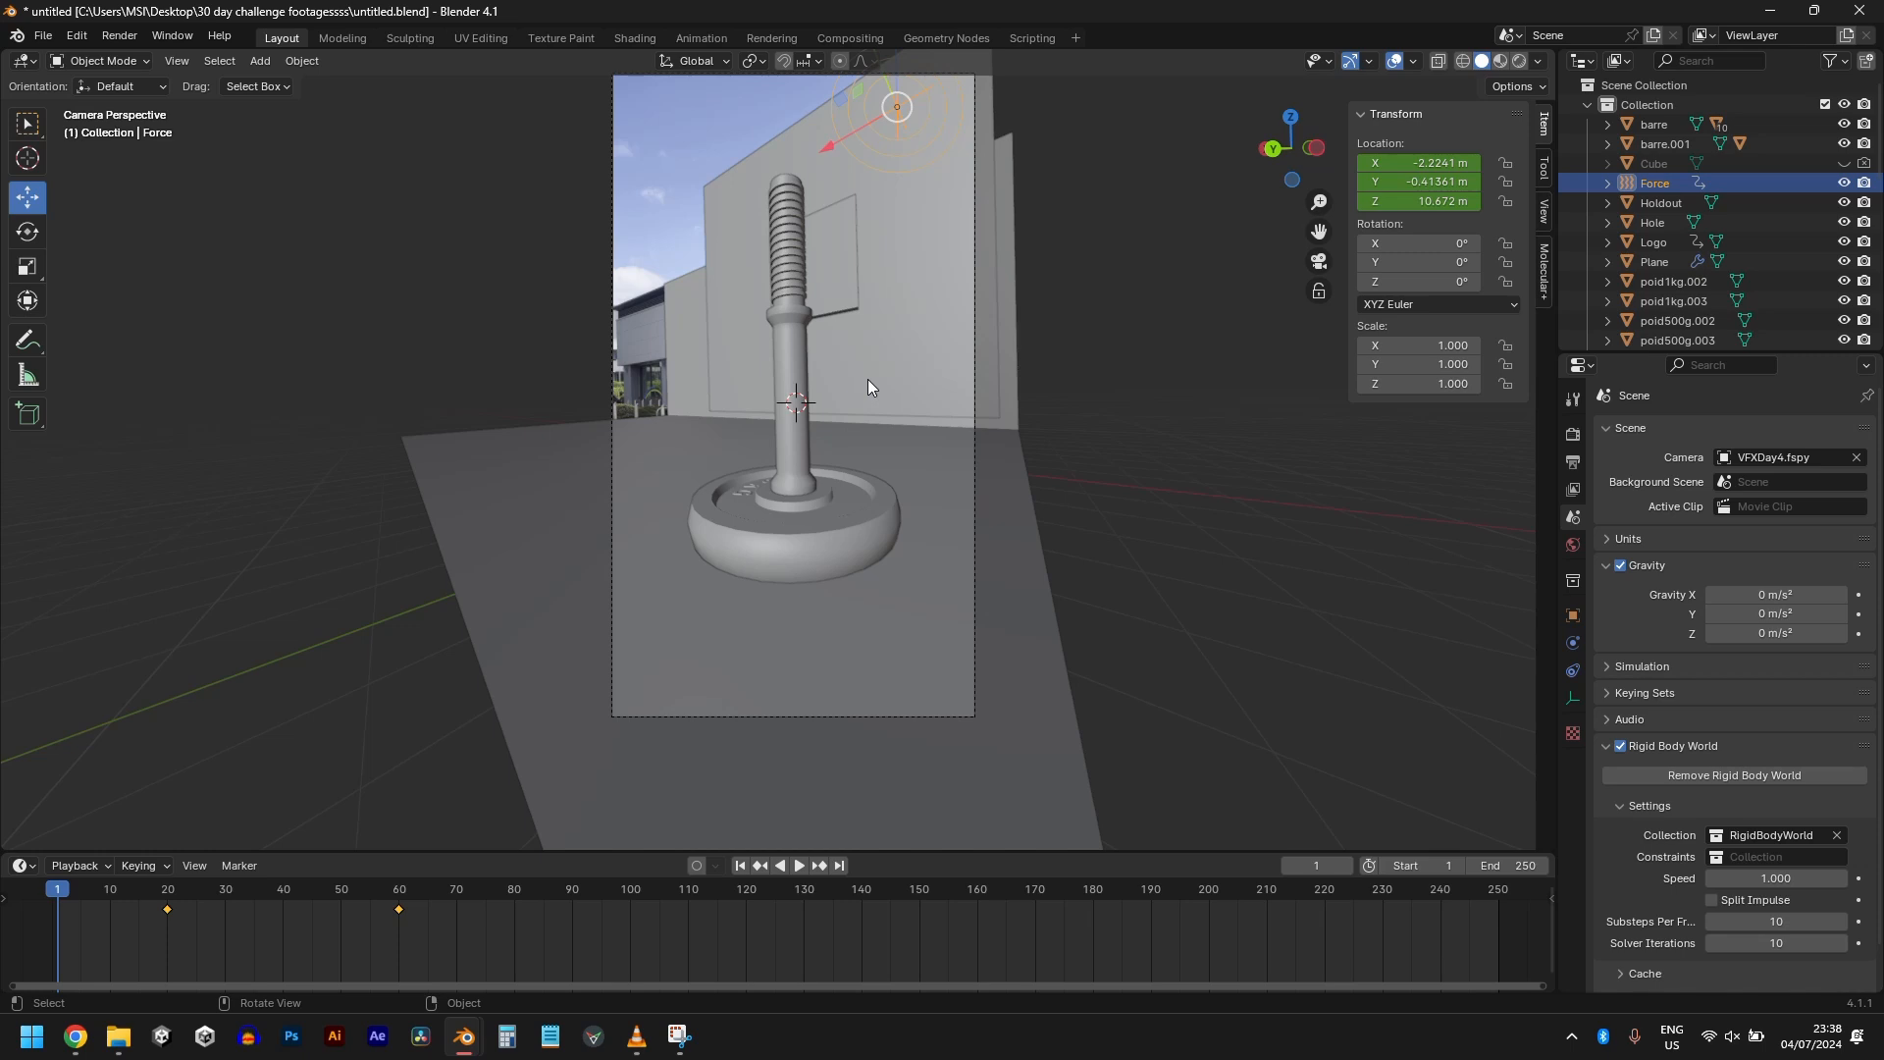
key(KP_7)
scroll(899, 479, down, 4)
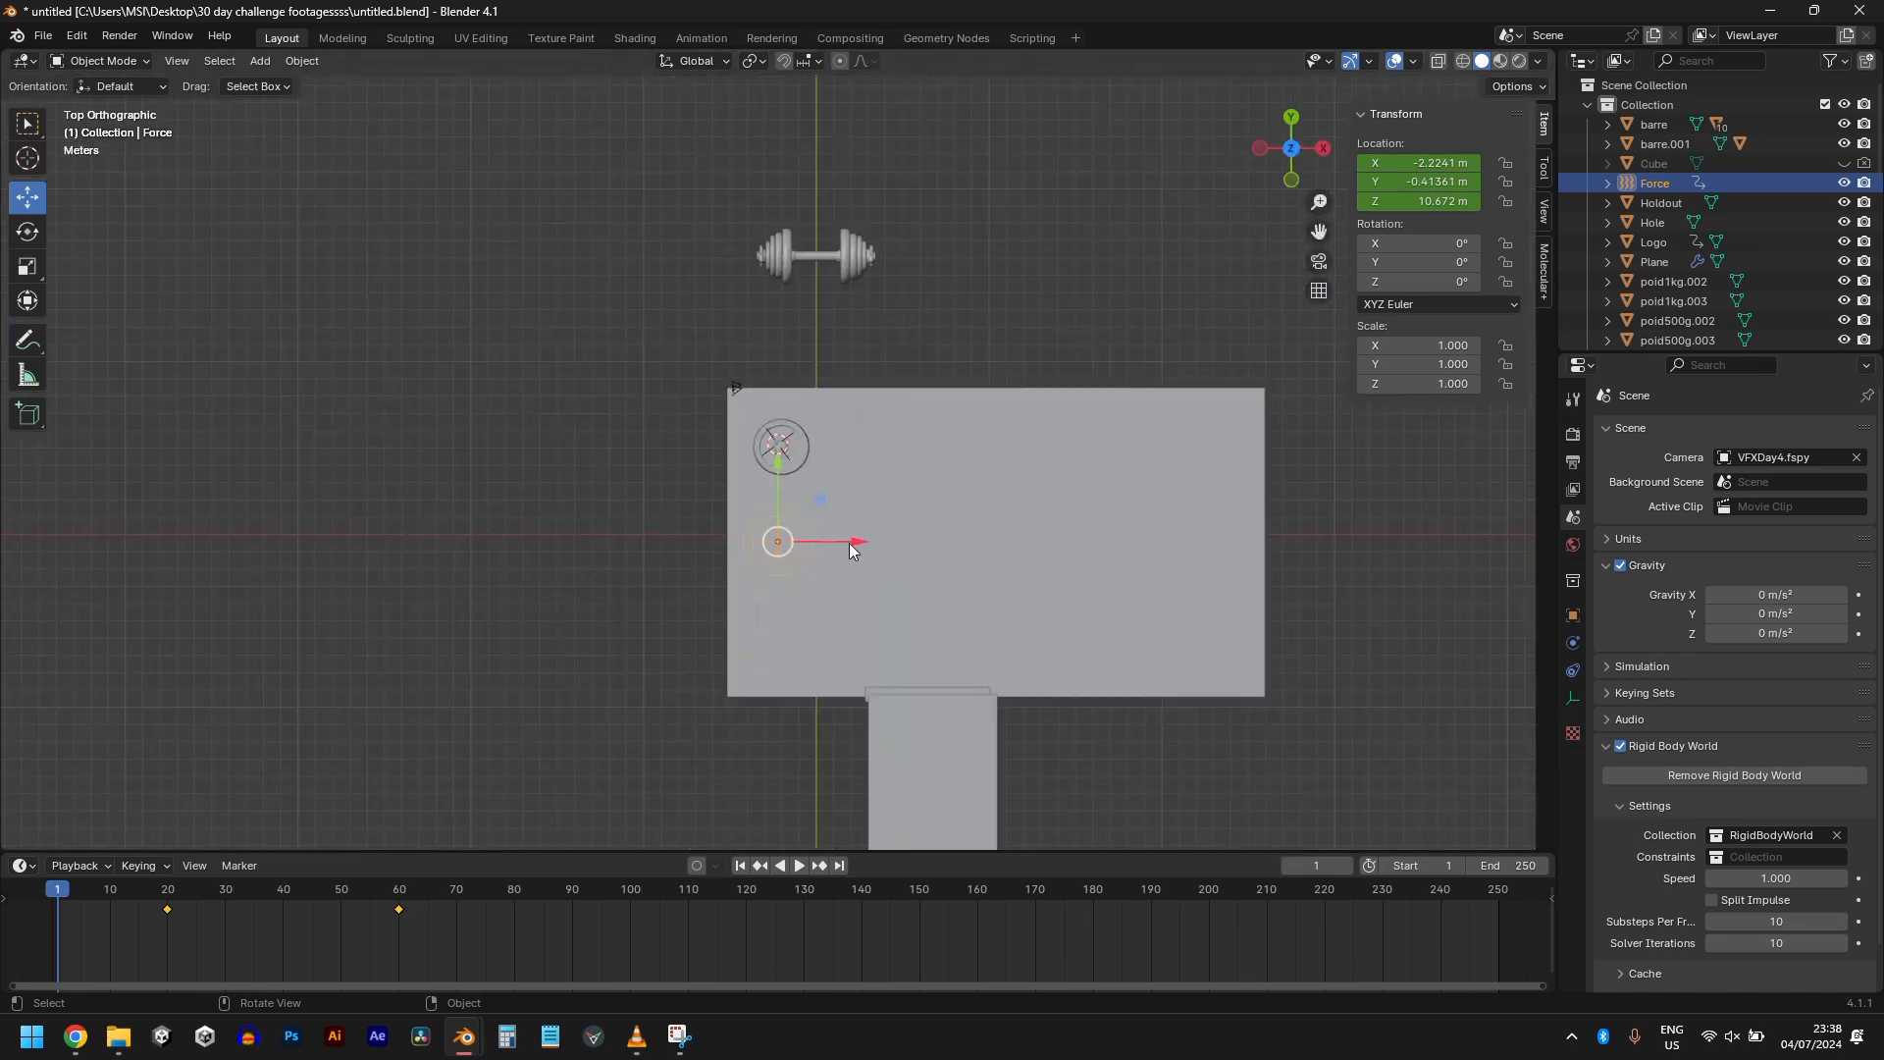
shift+middle_drag(850, 544, 822, 462)
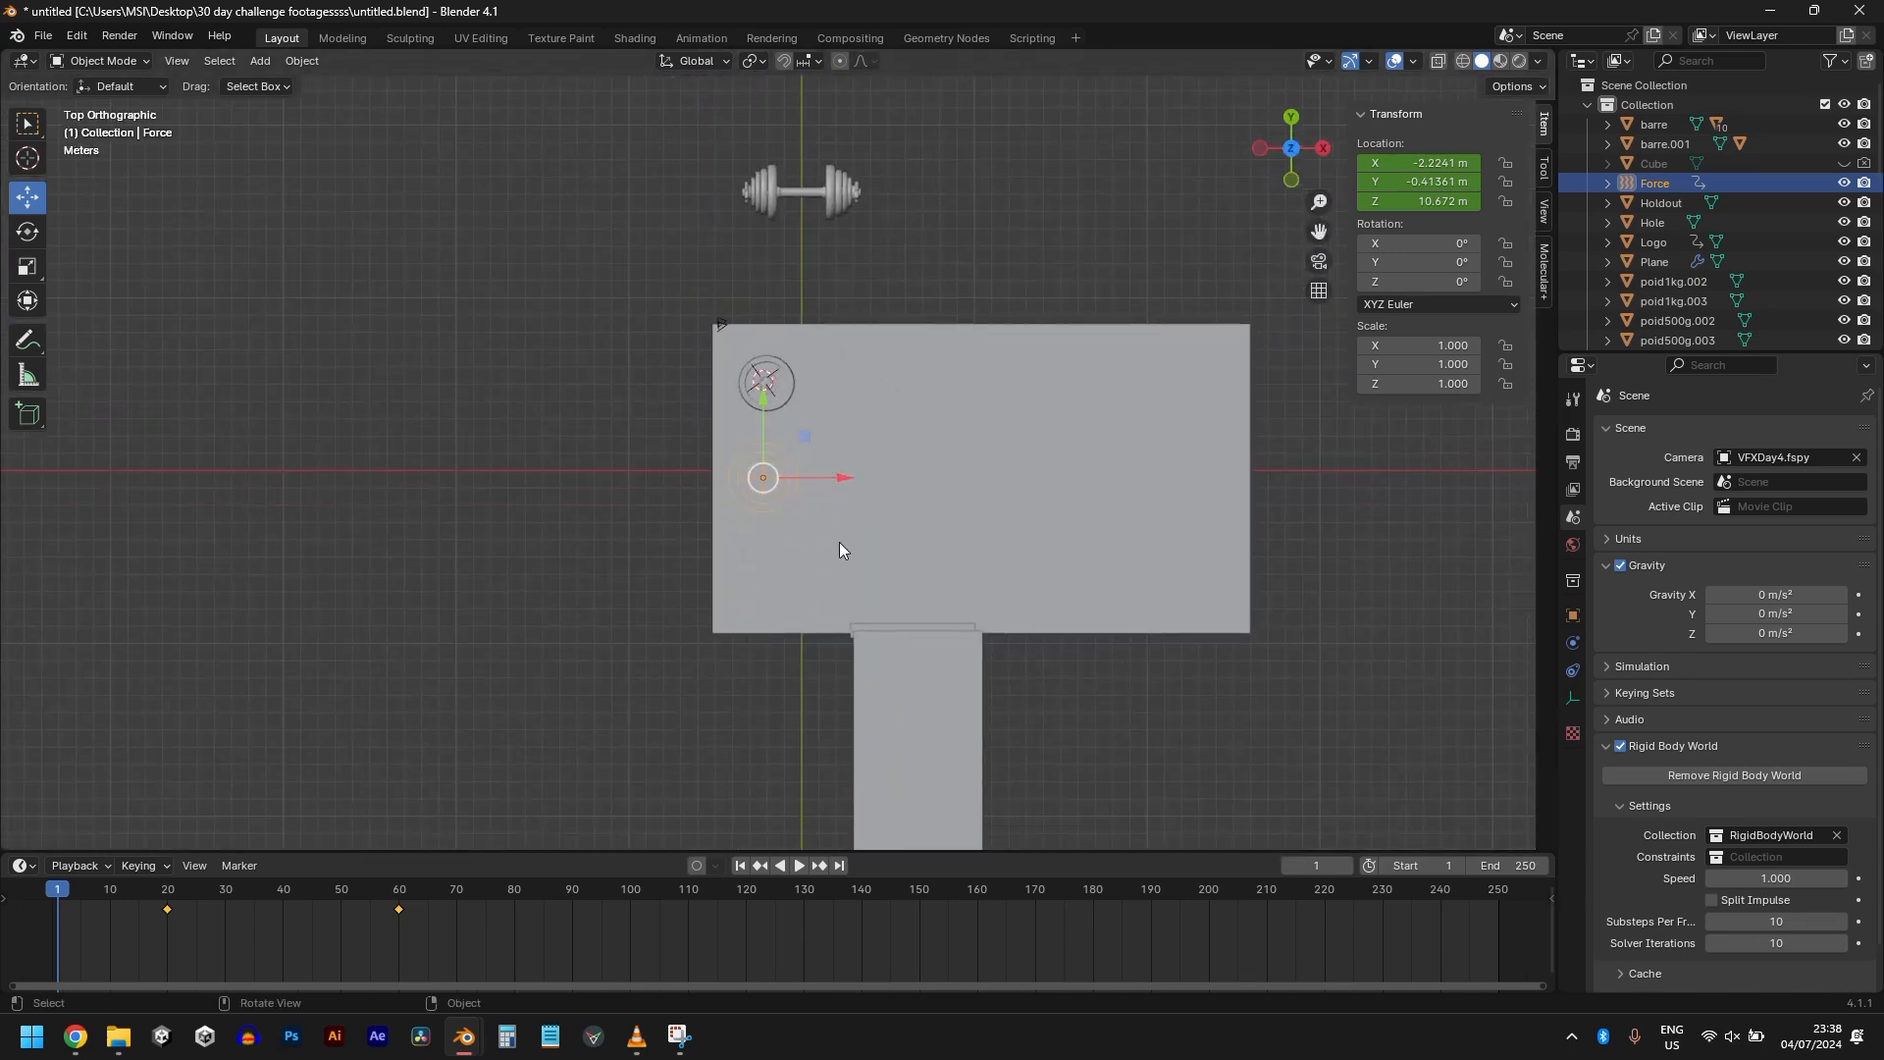
click(162, 898)
key(space)
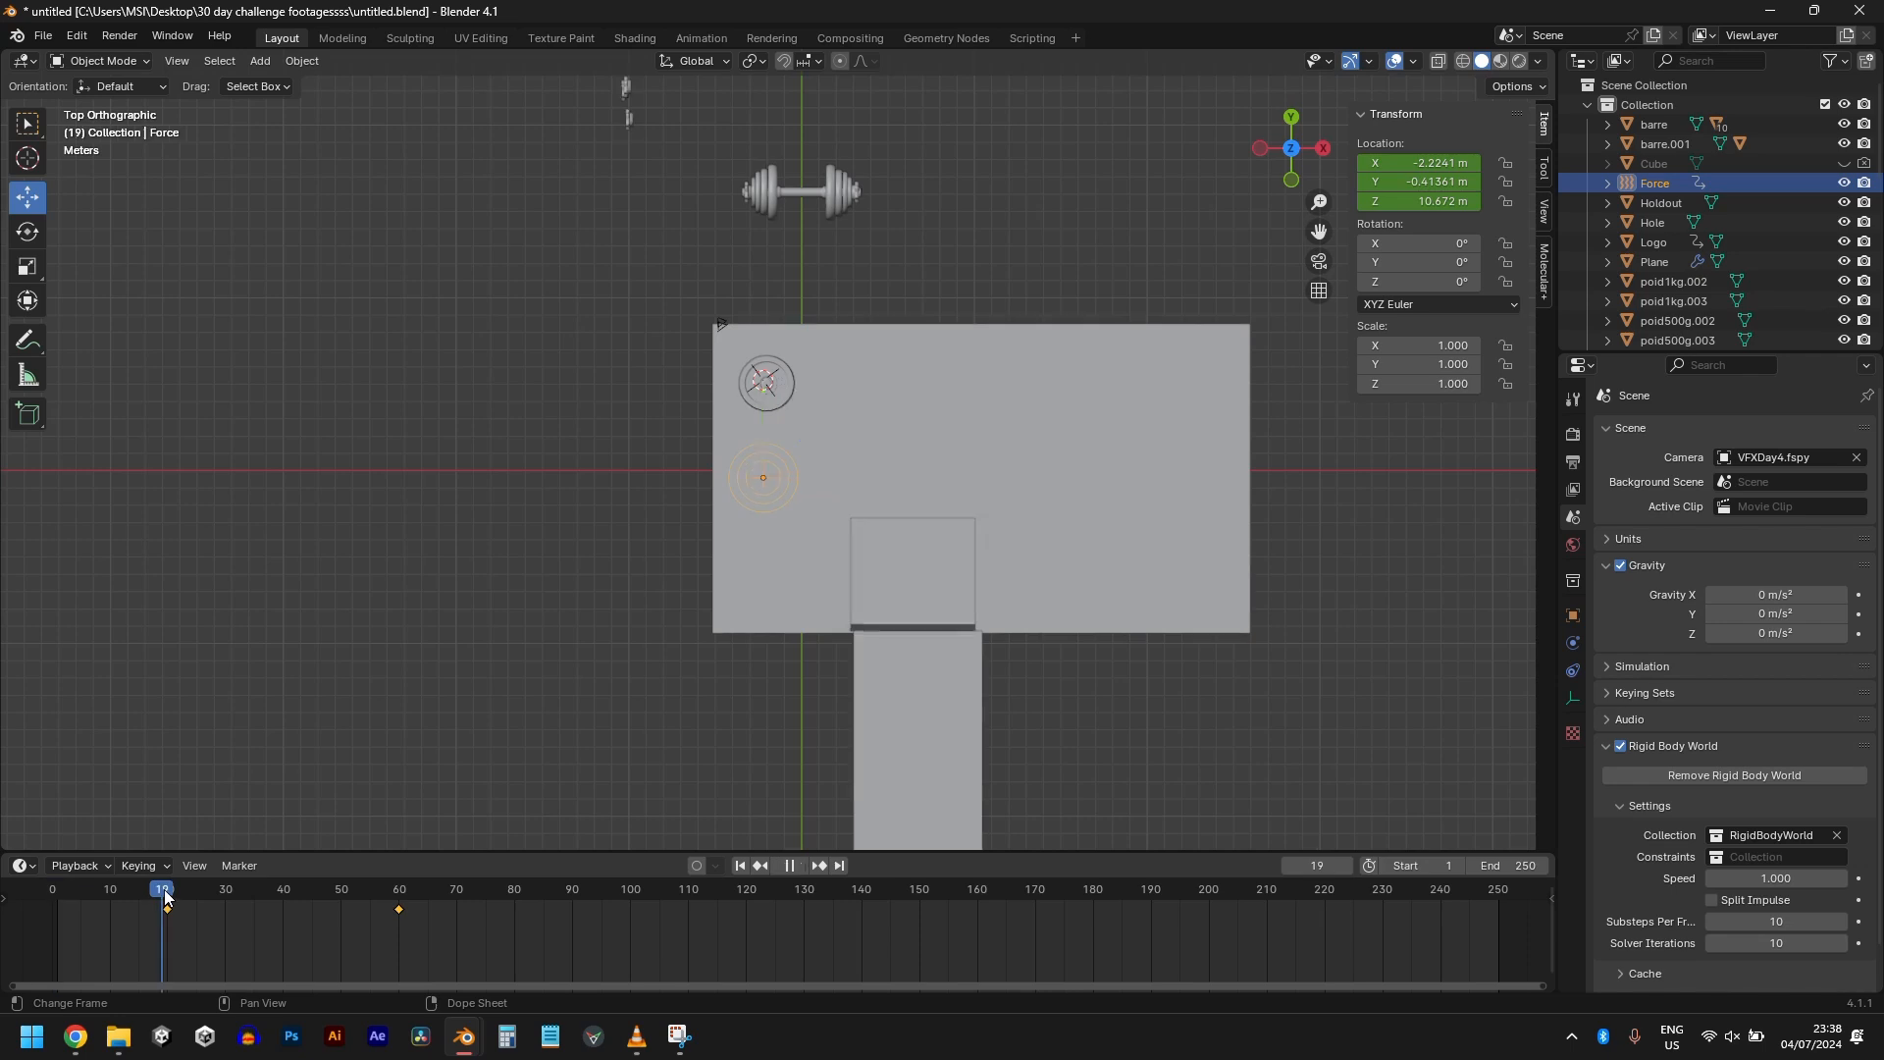
key(Right)
key(g)
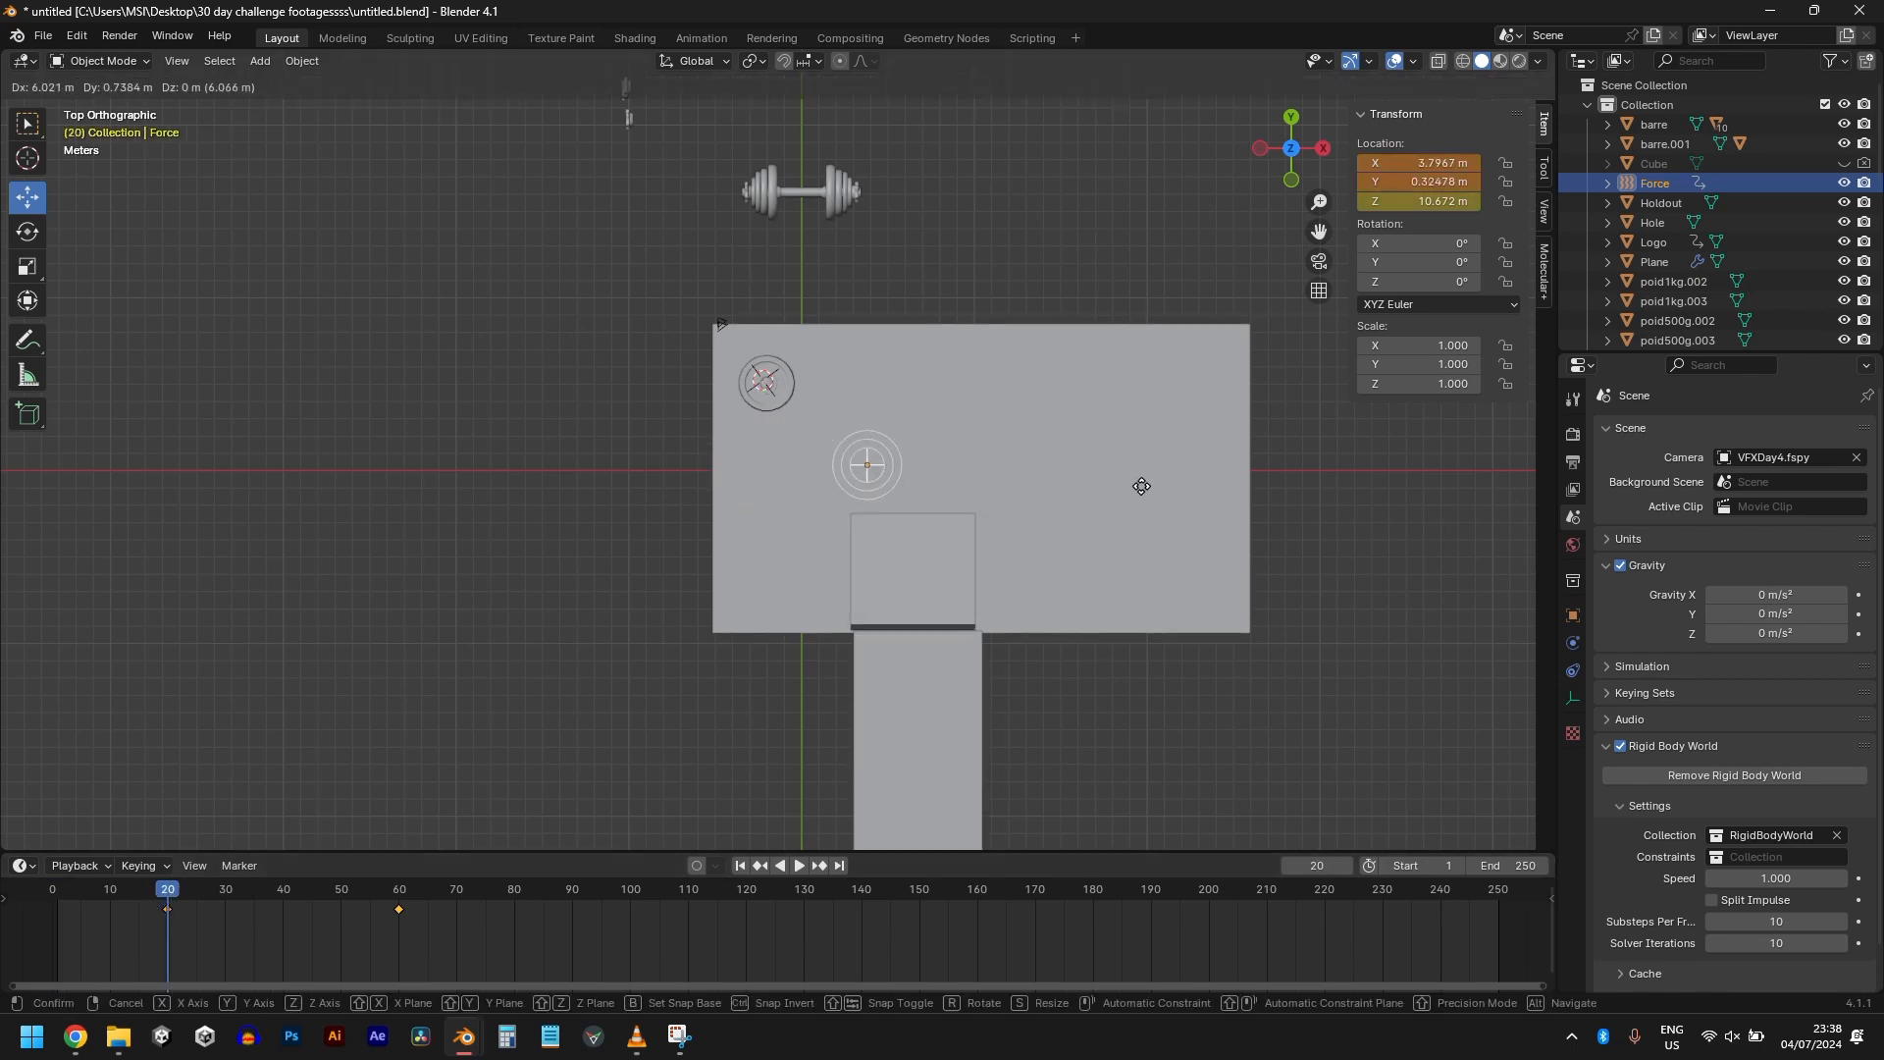
click(1185, 503)
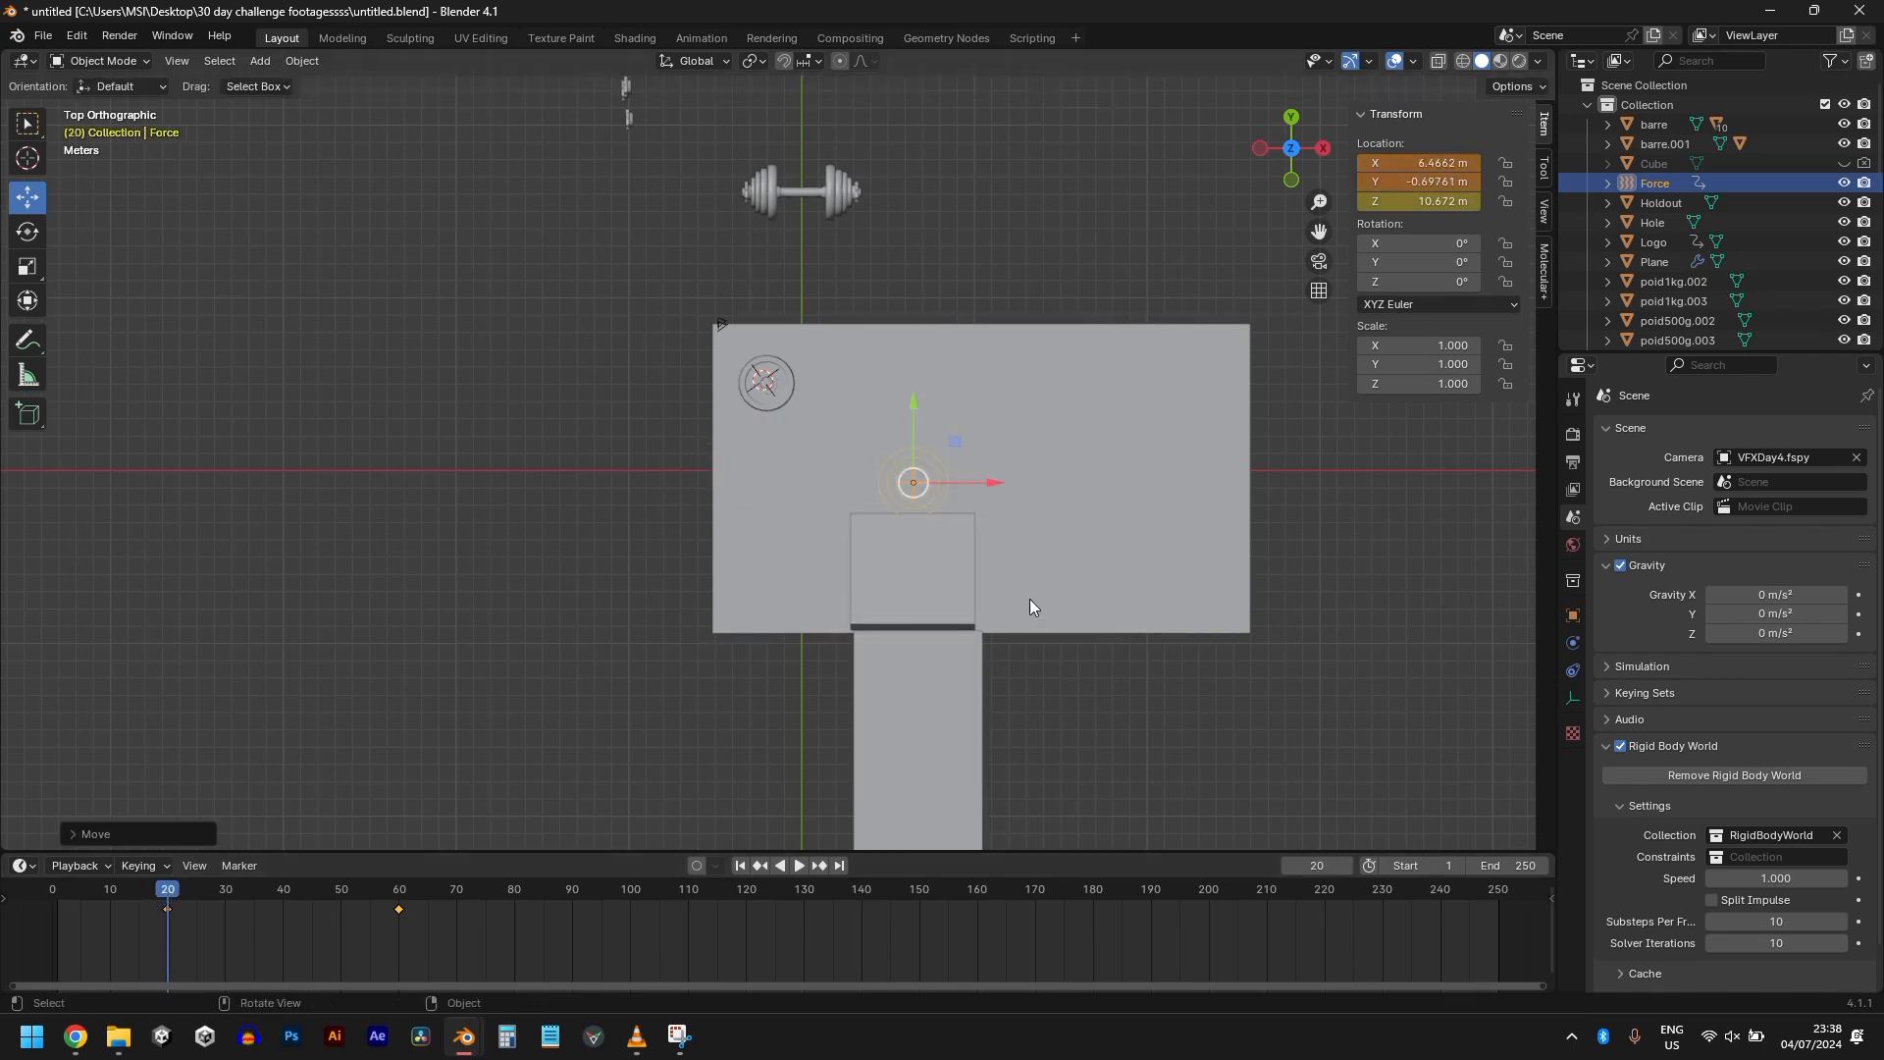
scroll(1028, 599, down, 1)
key(i)
Step: Play the simulation from the camera and from a wider view to examine the clamps' flight path, then return to frame 1 in camera view
middle_drag(1227, 471, 791, 194)
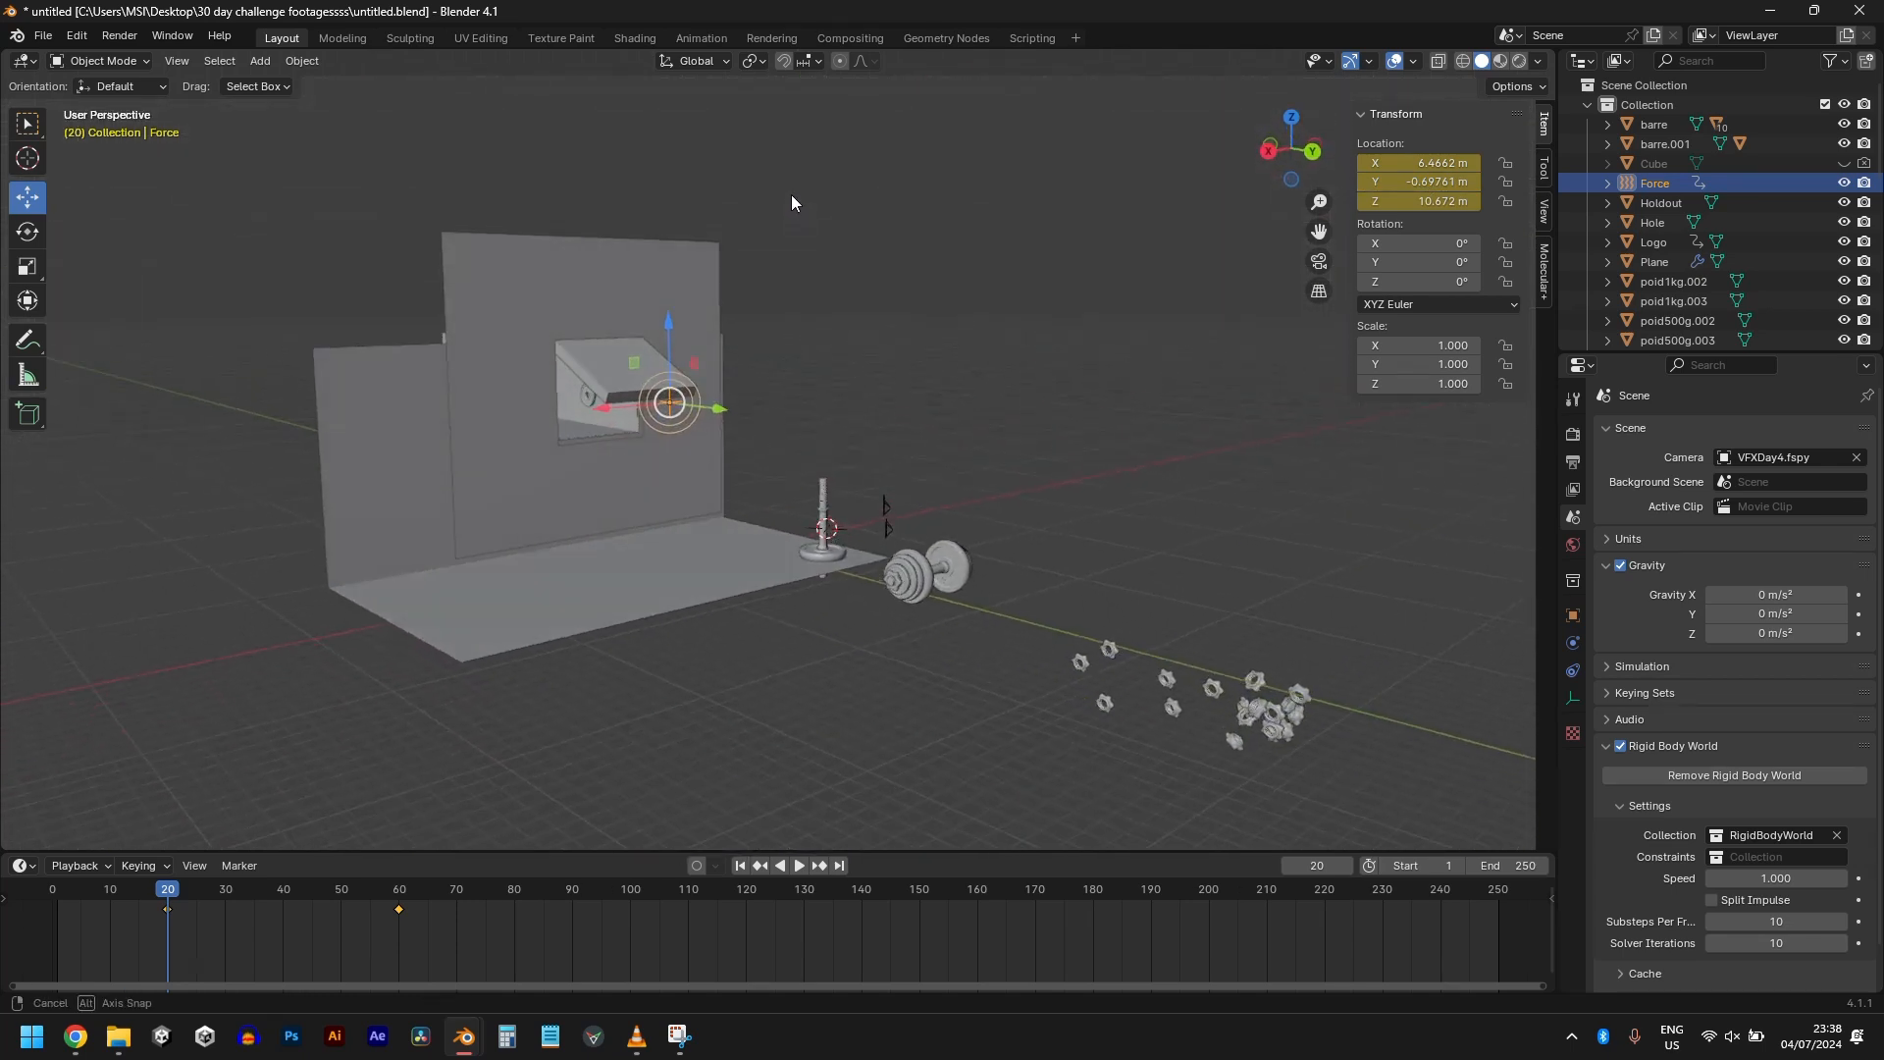
key(KP_0)
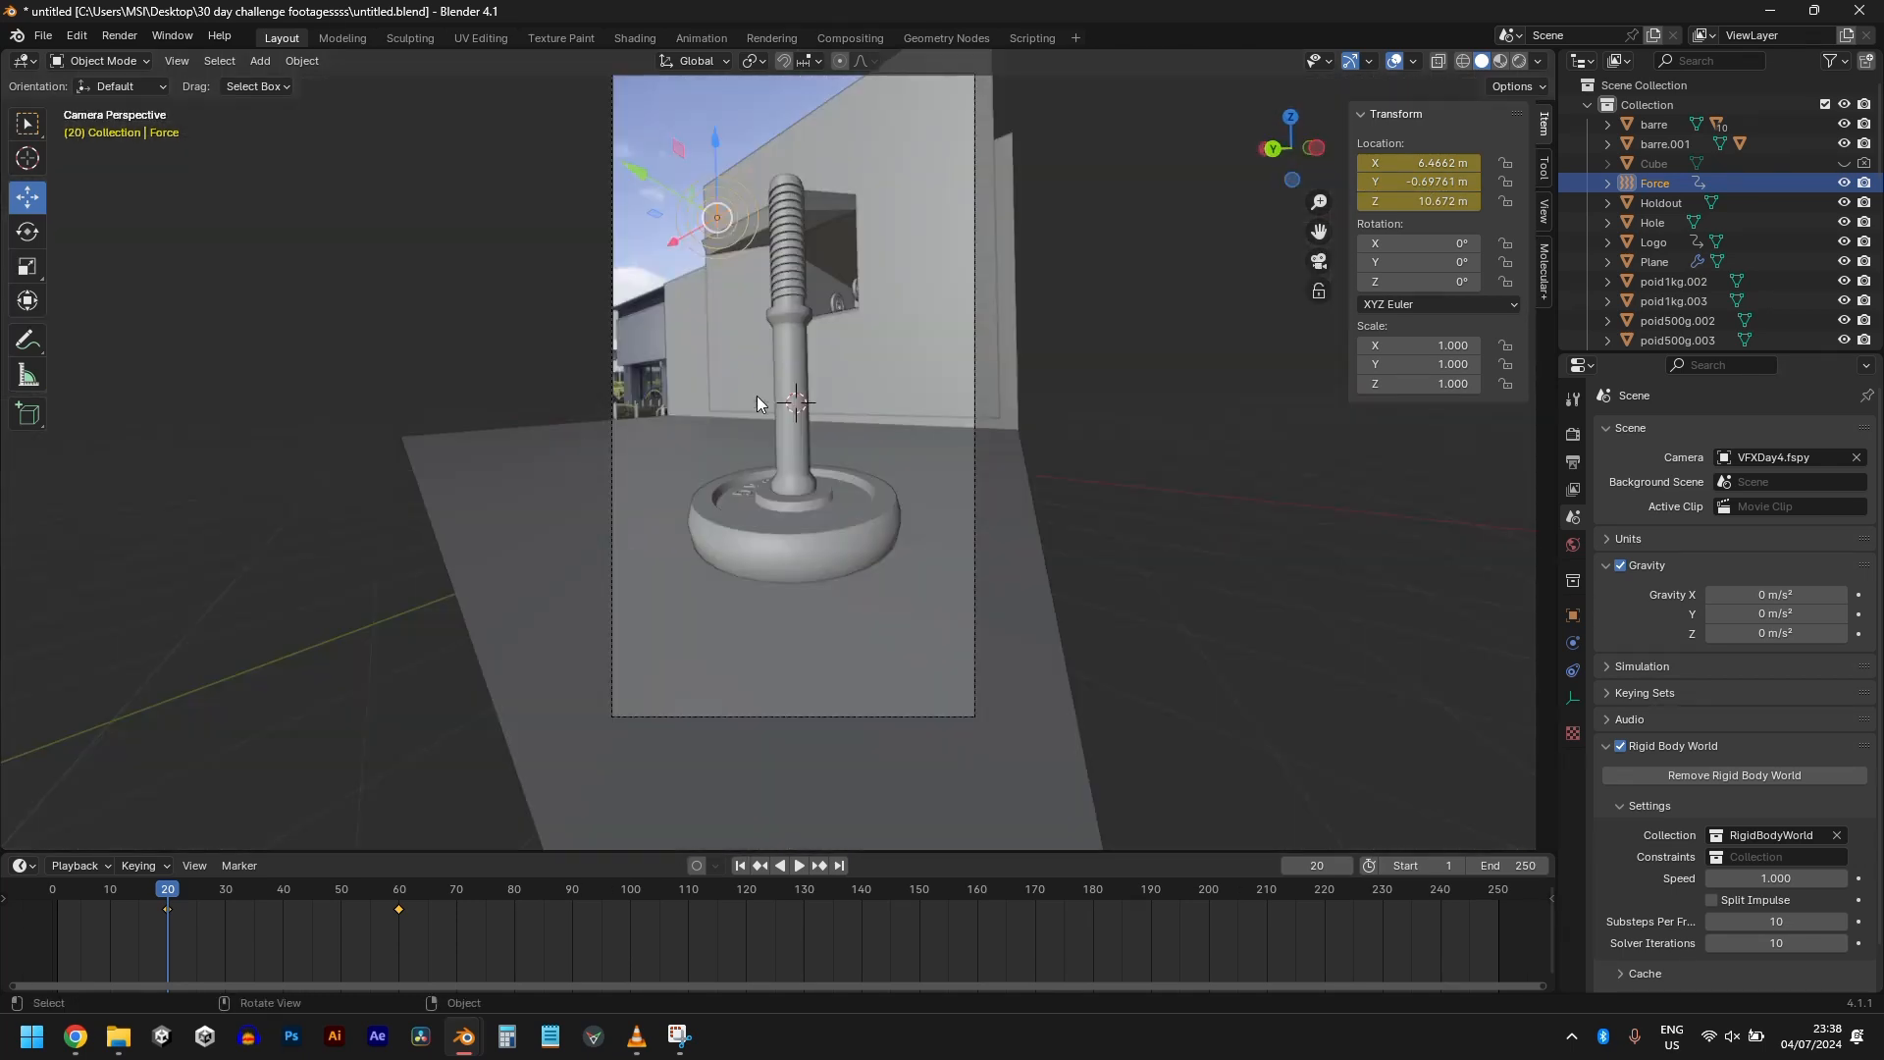
key(space)
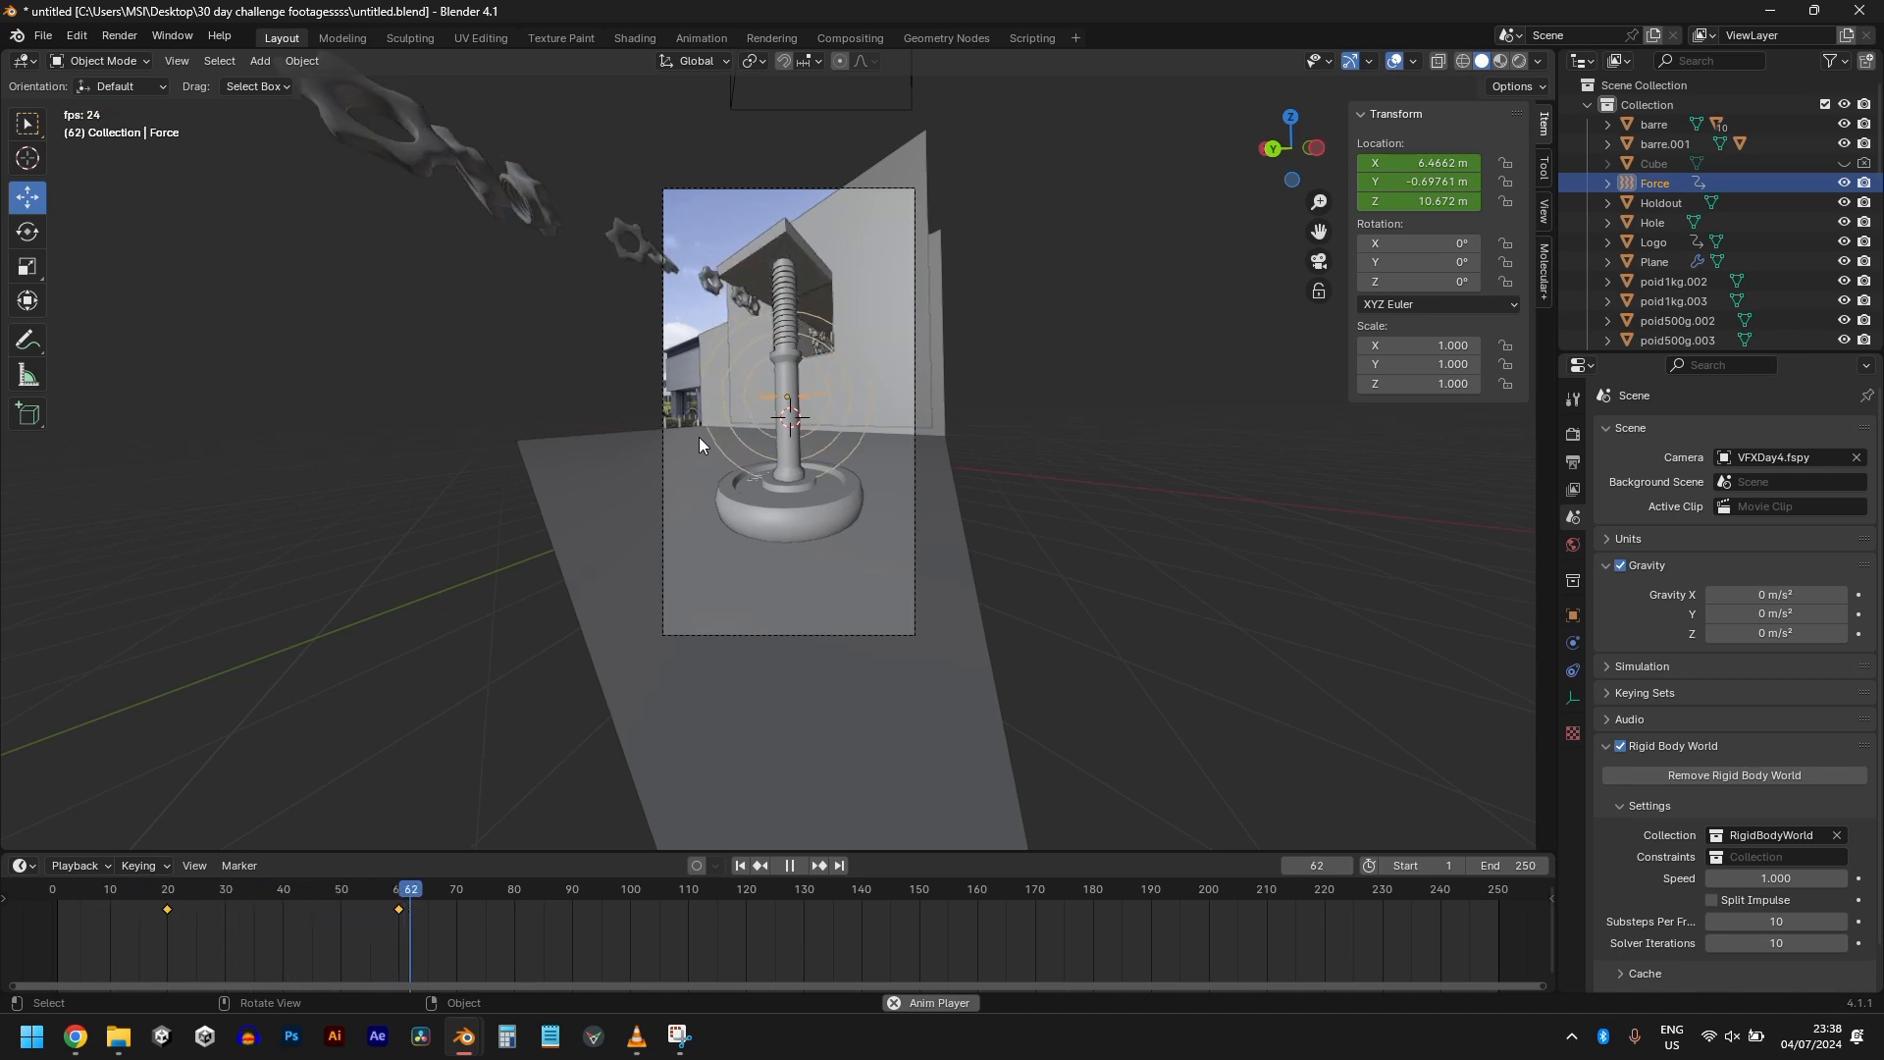
key(space)
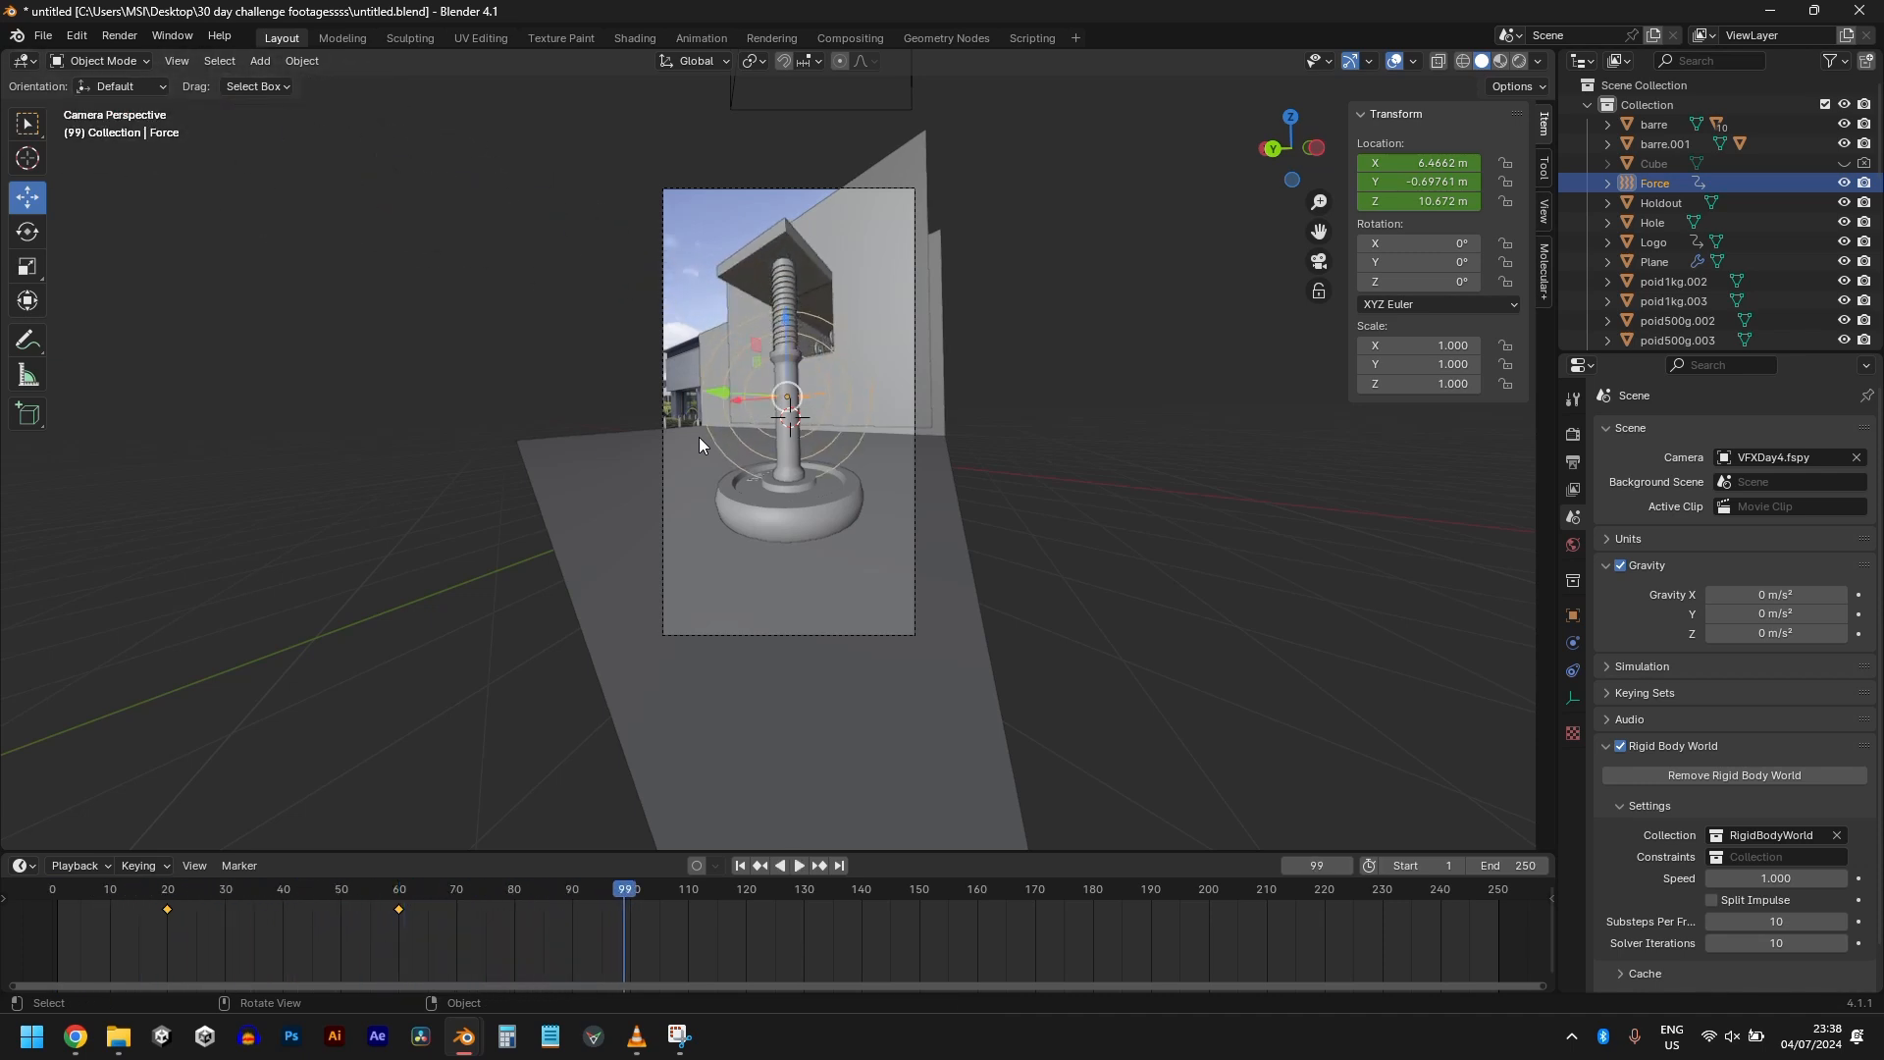
middle_drag(715, 428, 840, 434)
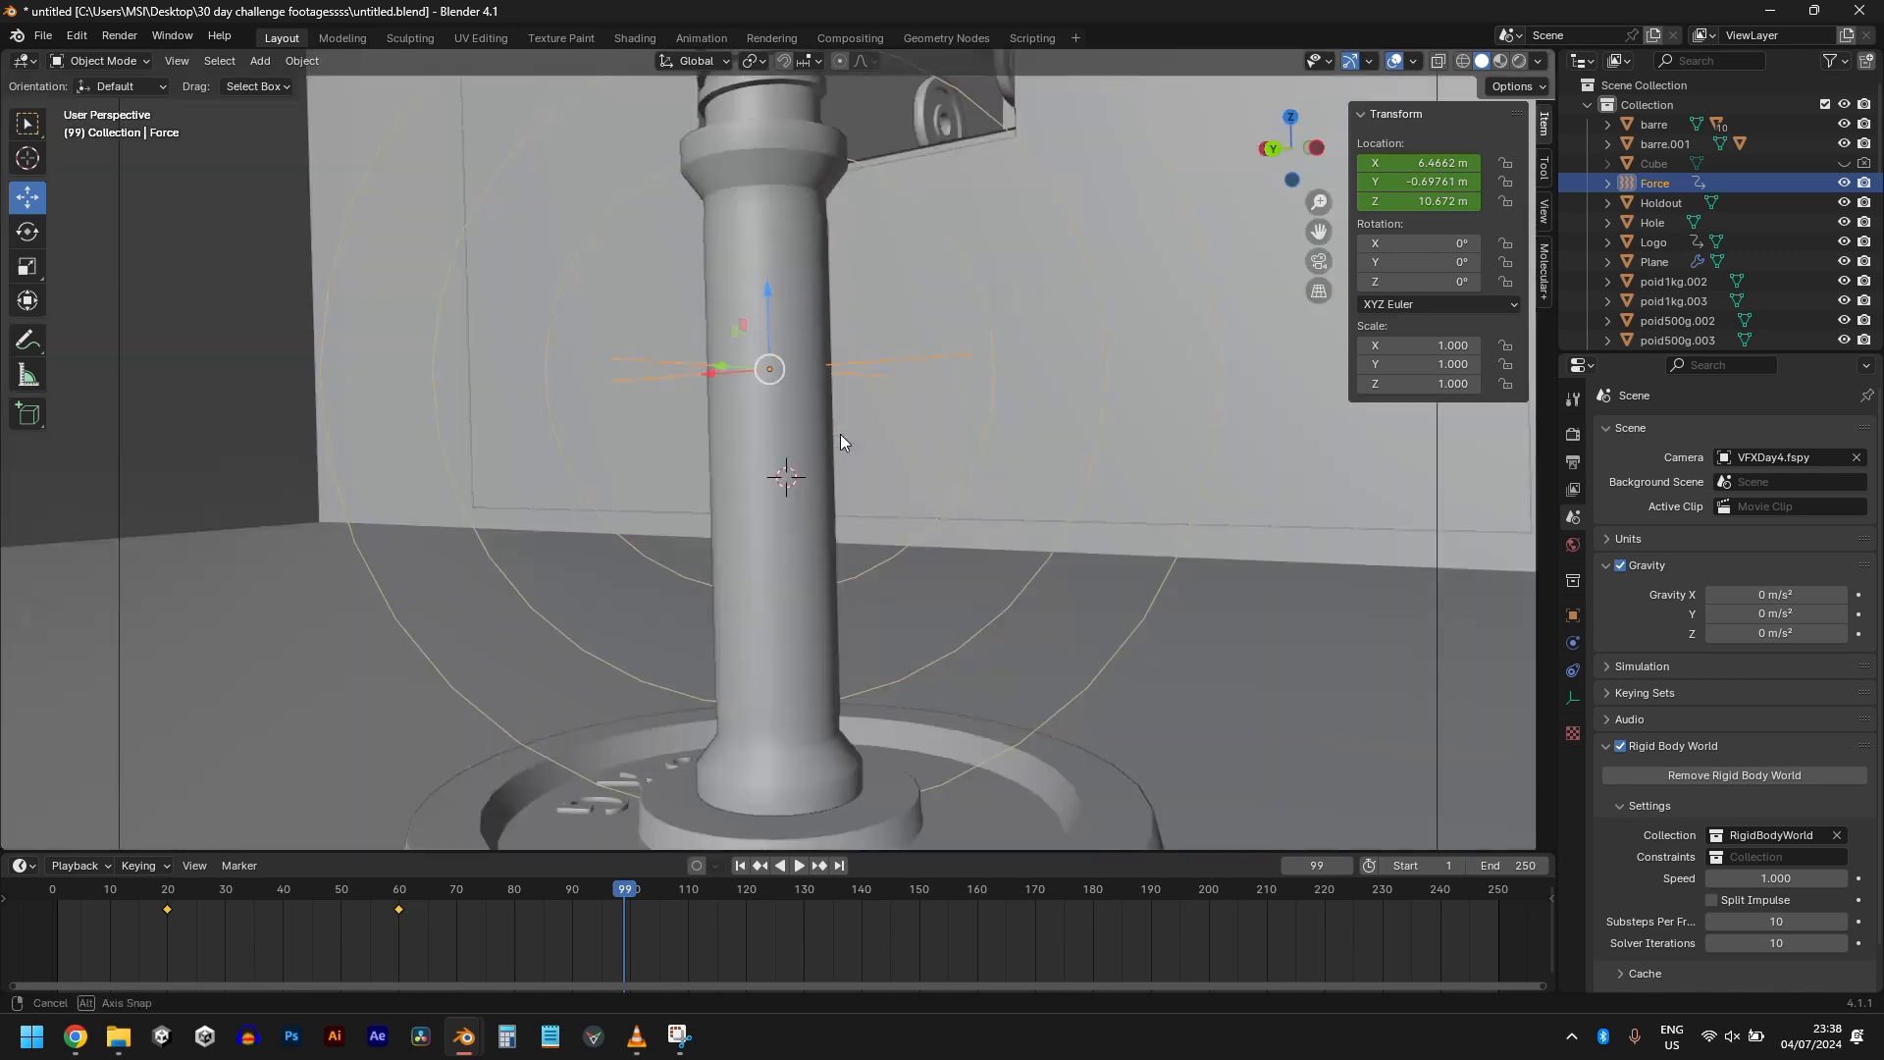
scroll(840, 434, down, 15)
key(space)
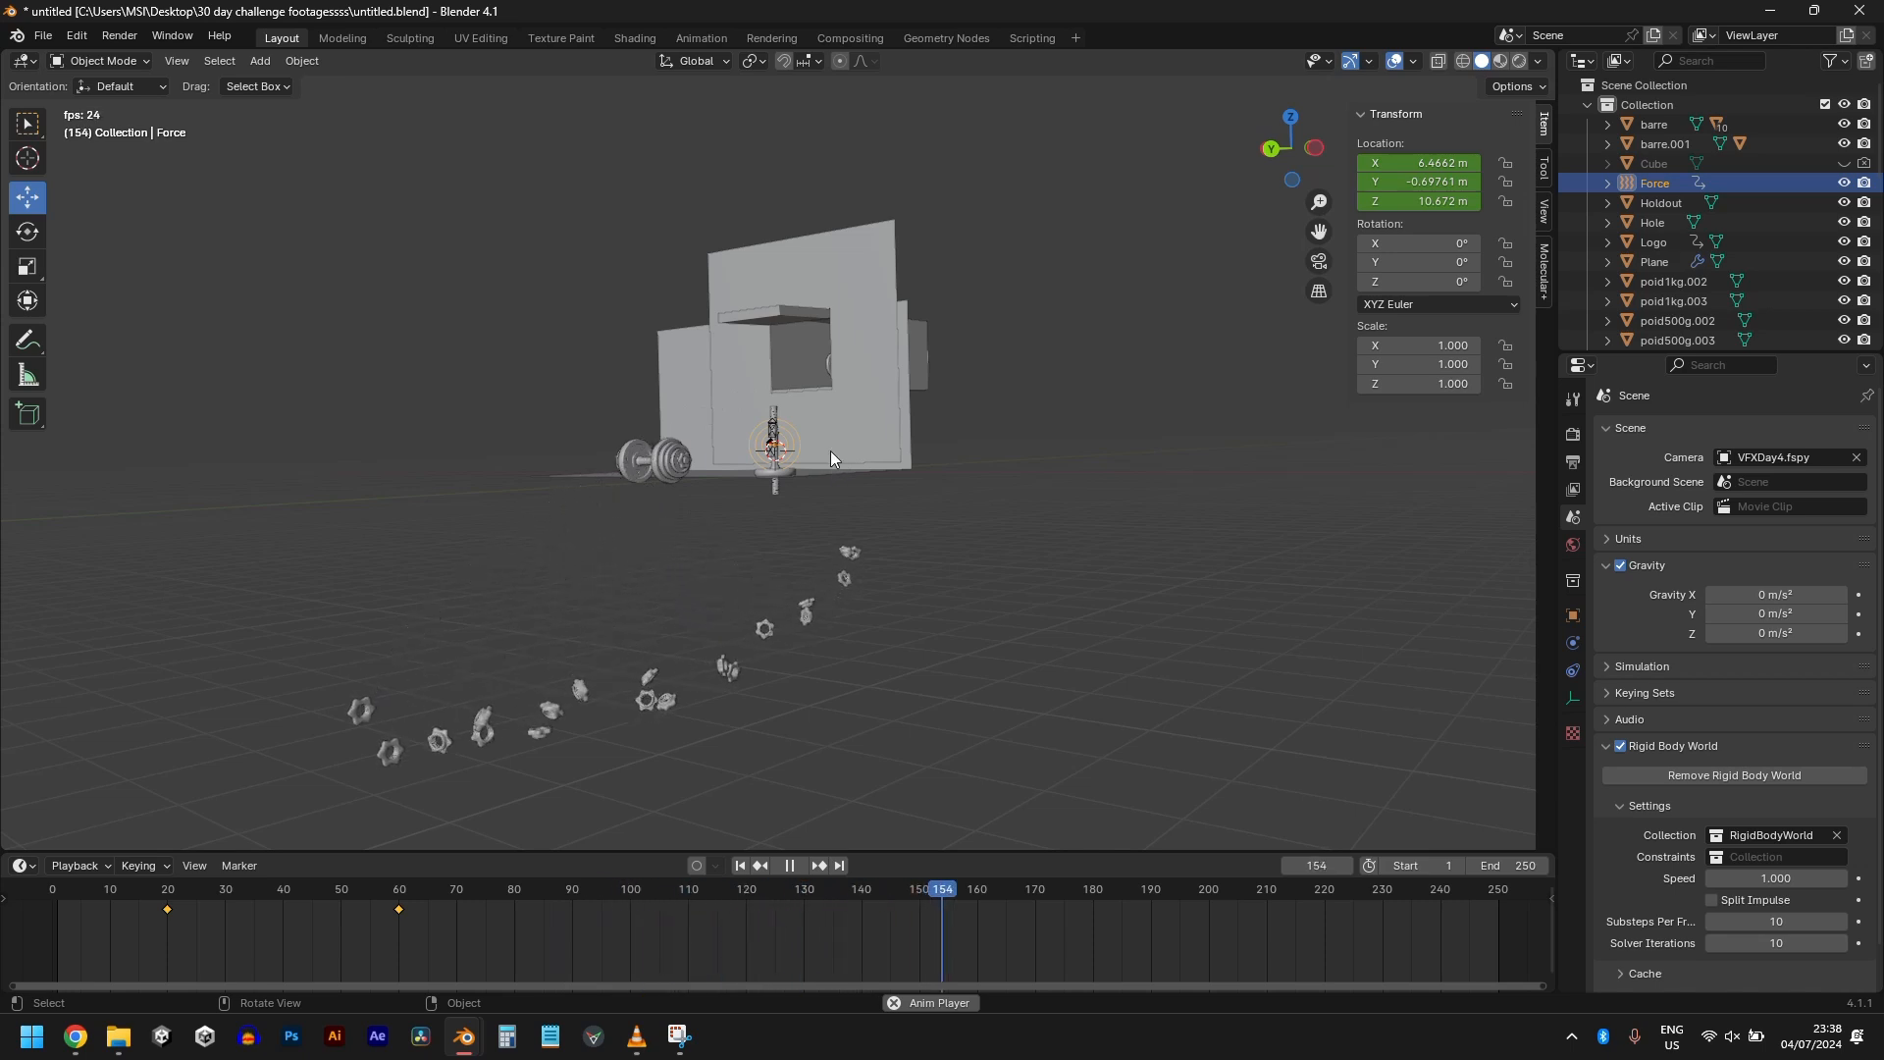
key(Escape)
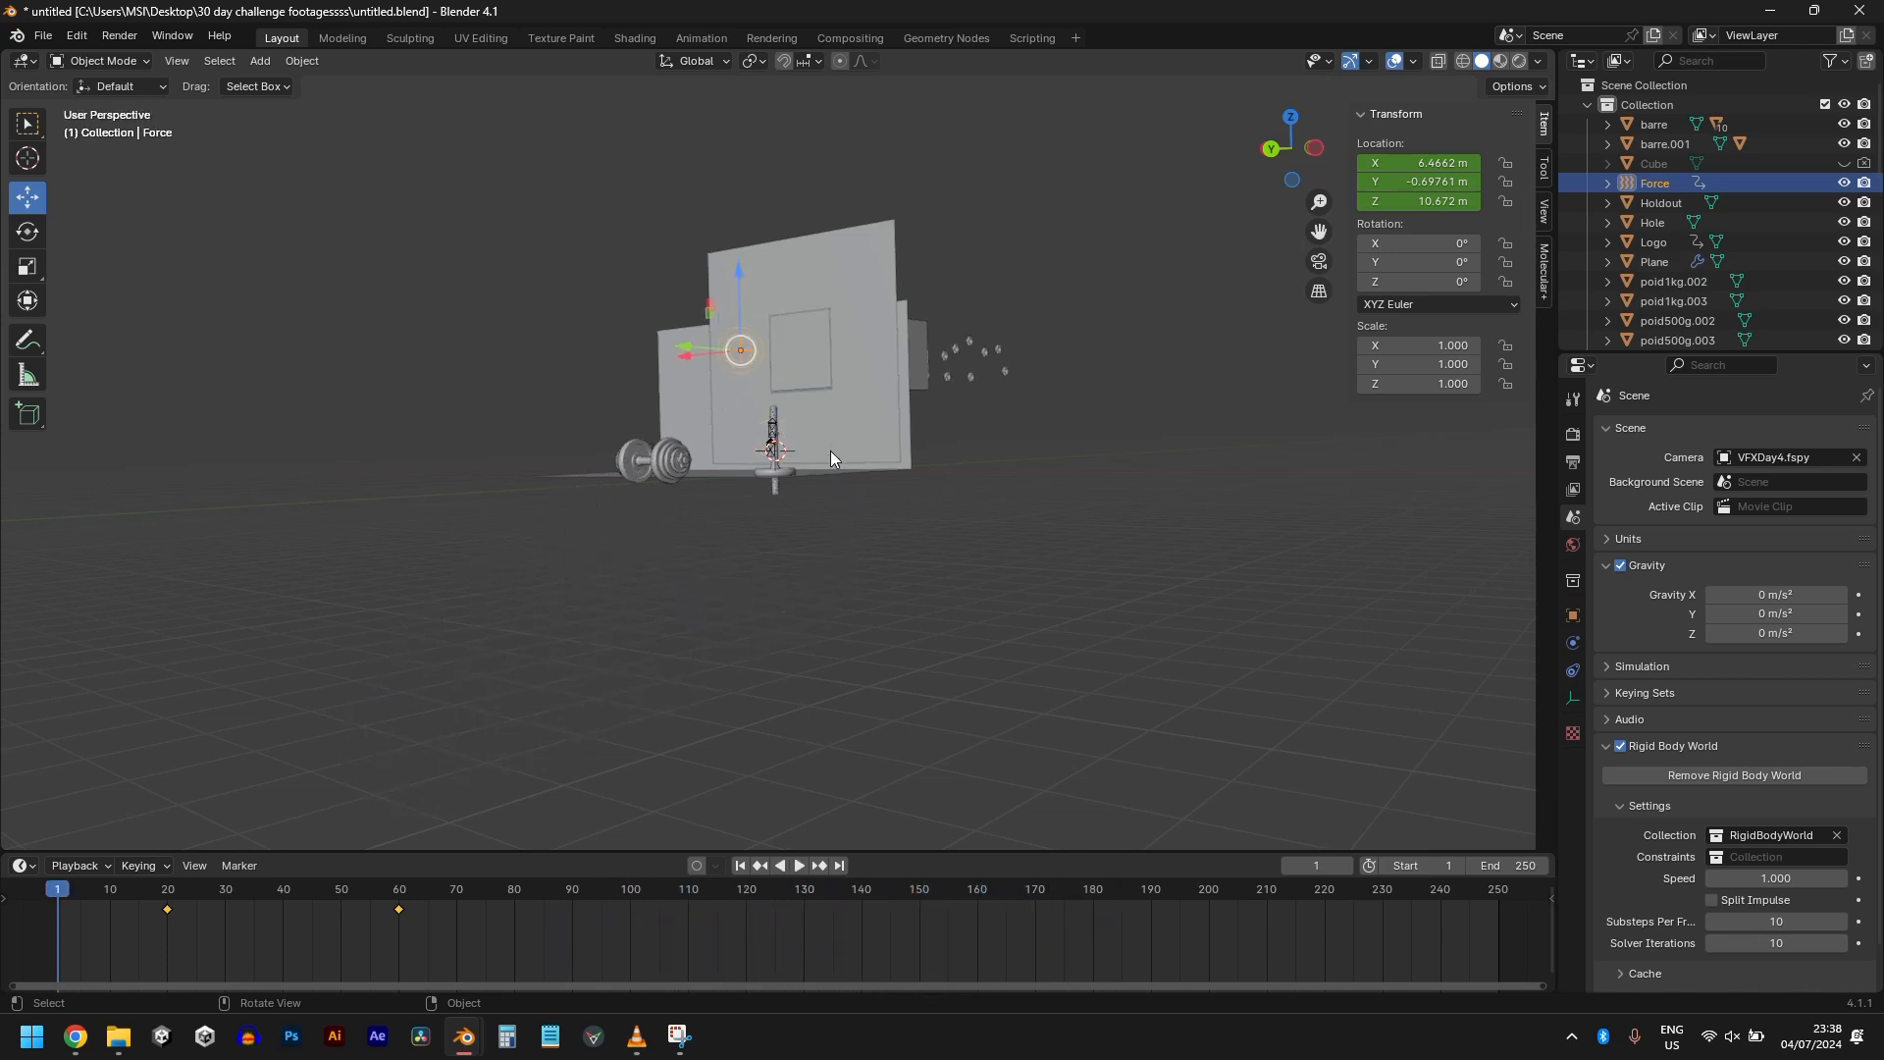
key(KP_0)
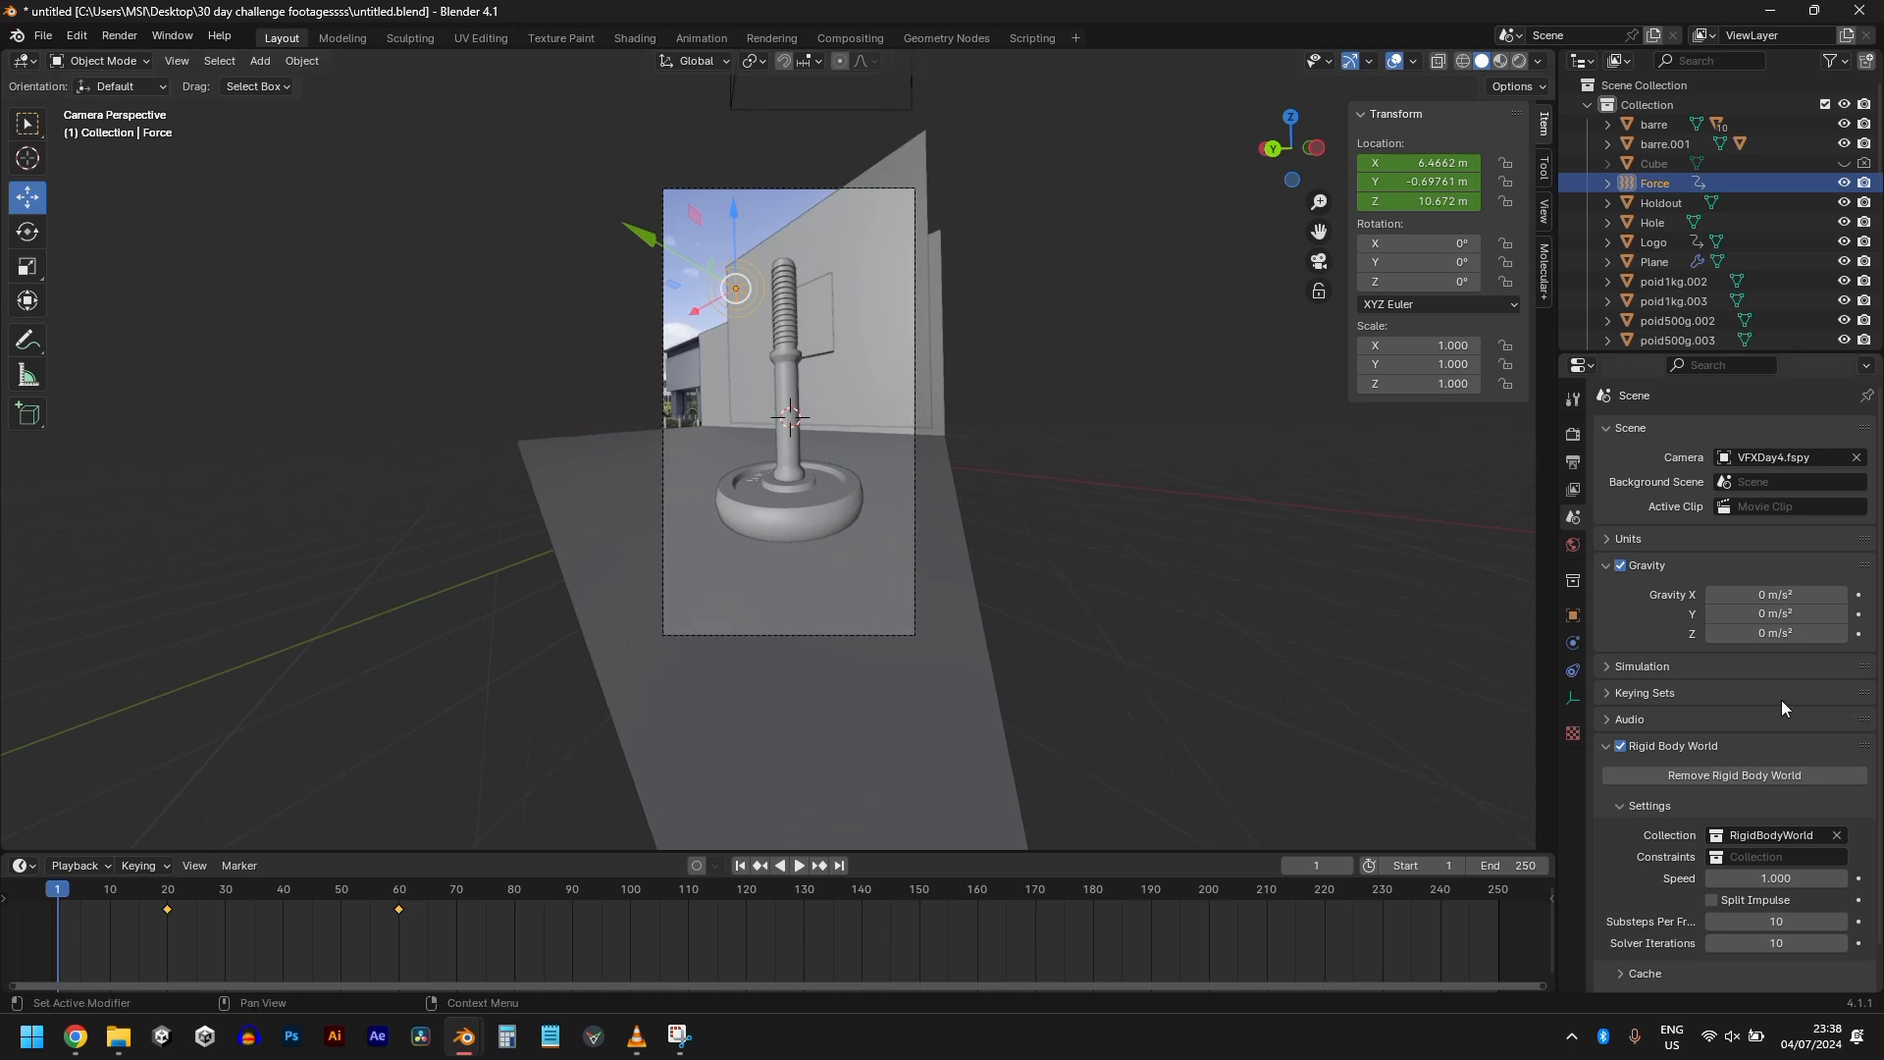
Step: Add a Vortex force field at the 3D cursor, set its strength to 20 and play the simulation
key(shift+a)
key(Escape)
key(shift+a)
mouse_move(792, 472)
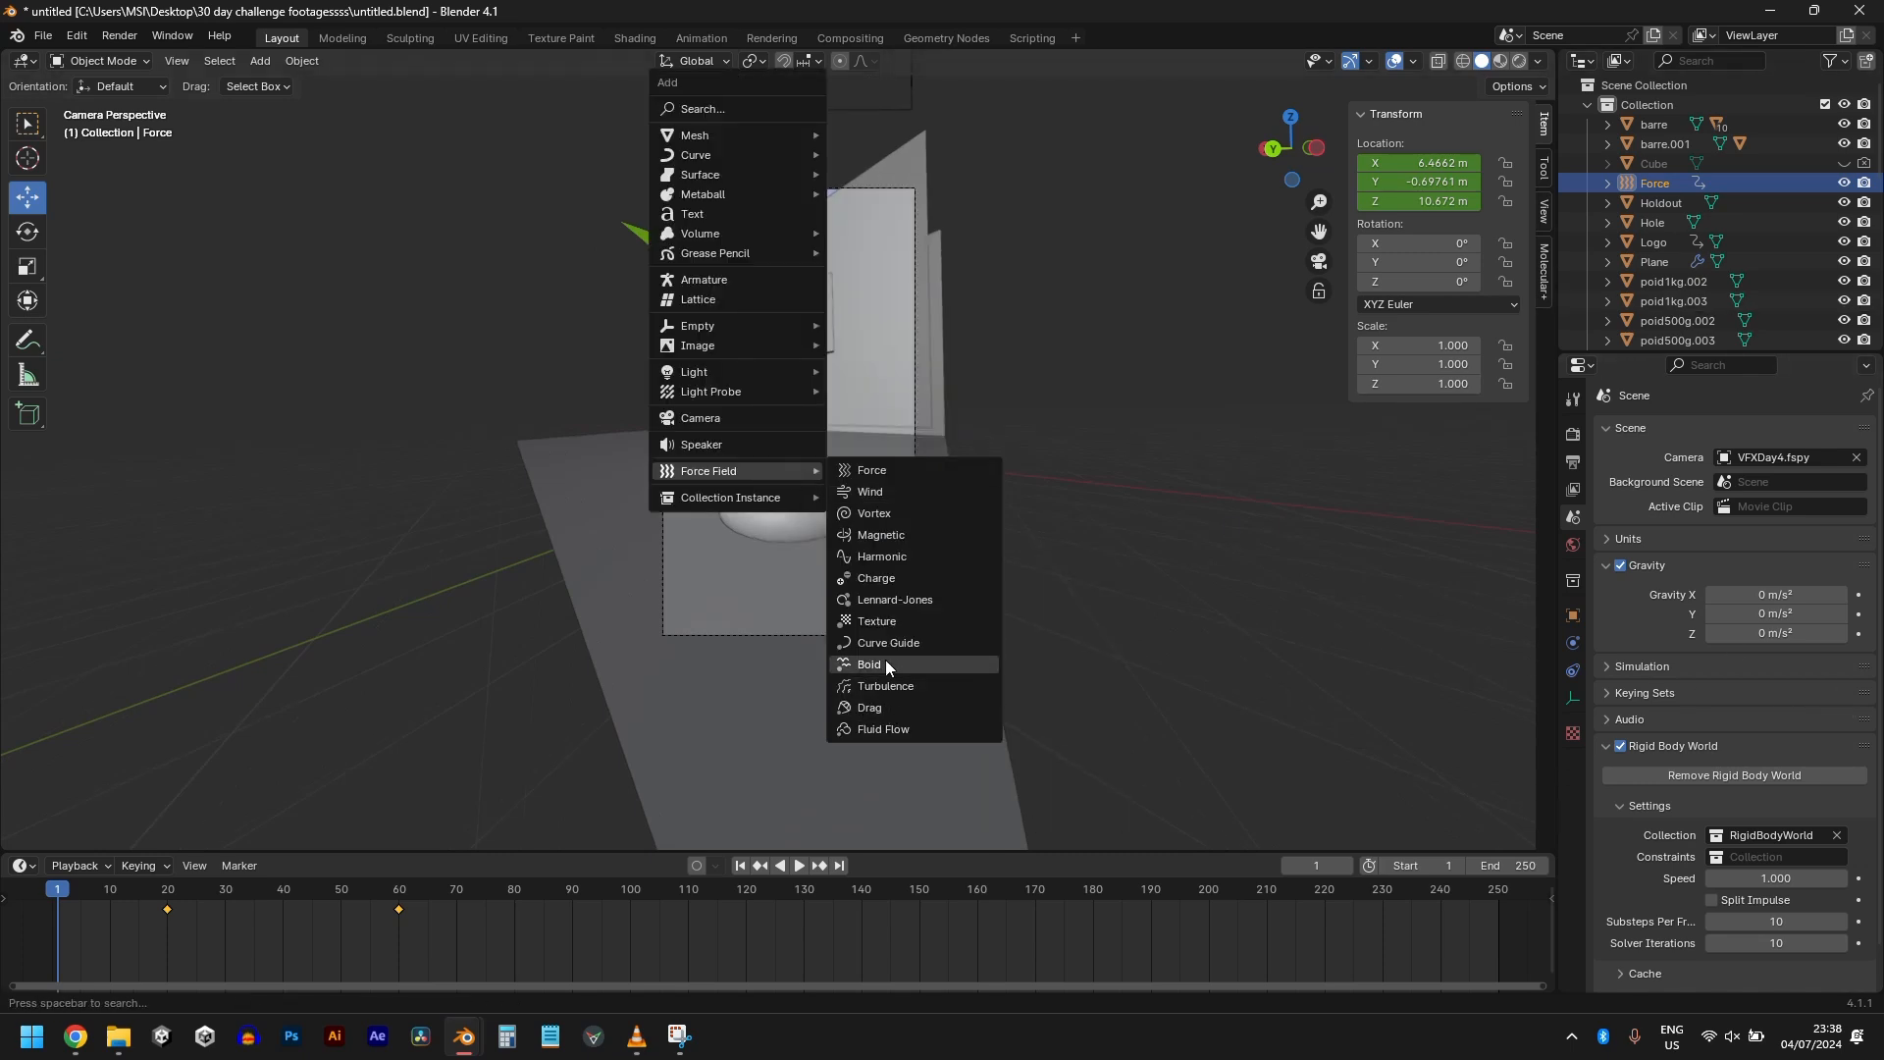
click(887, 514)
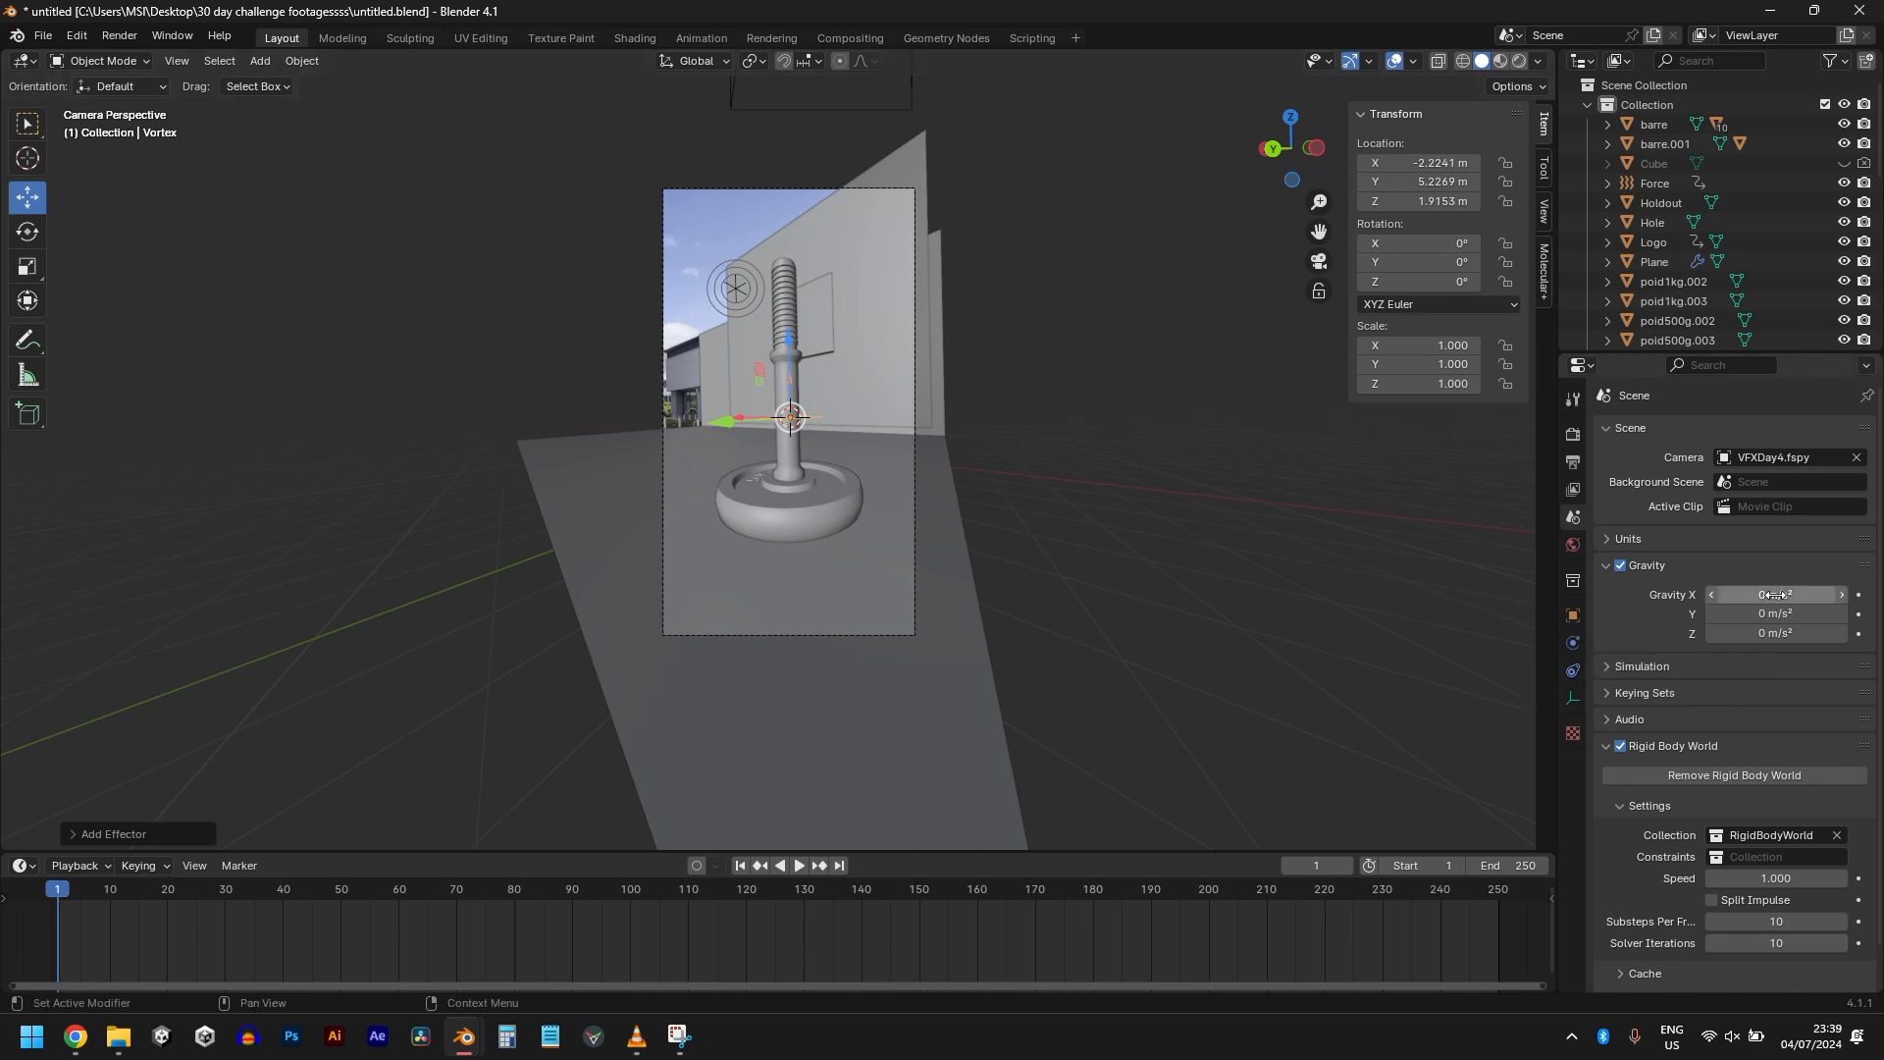
click(1573, 645)
click(1752, 583)
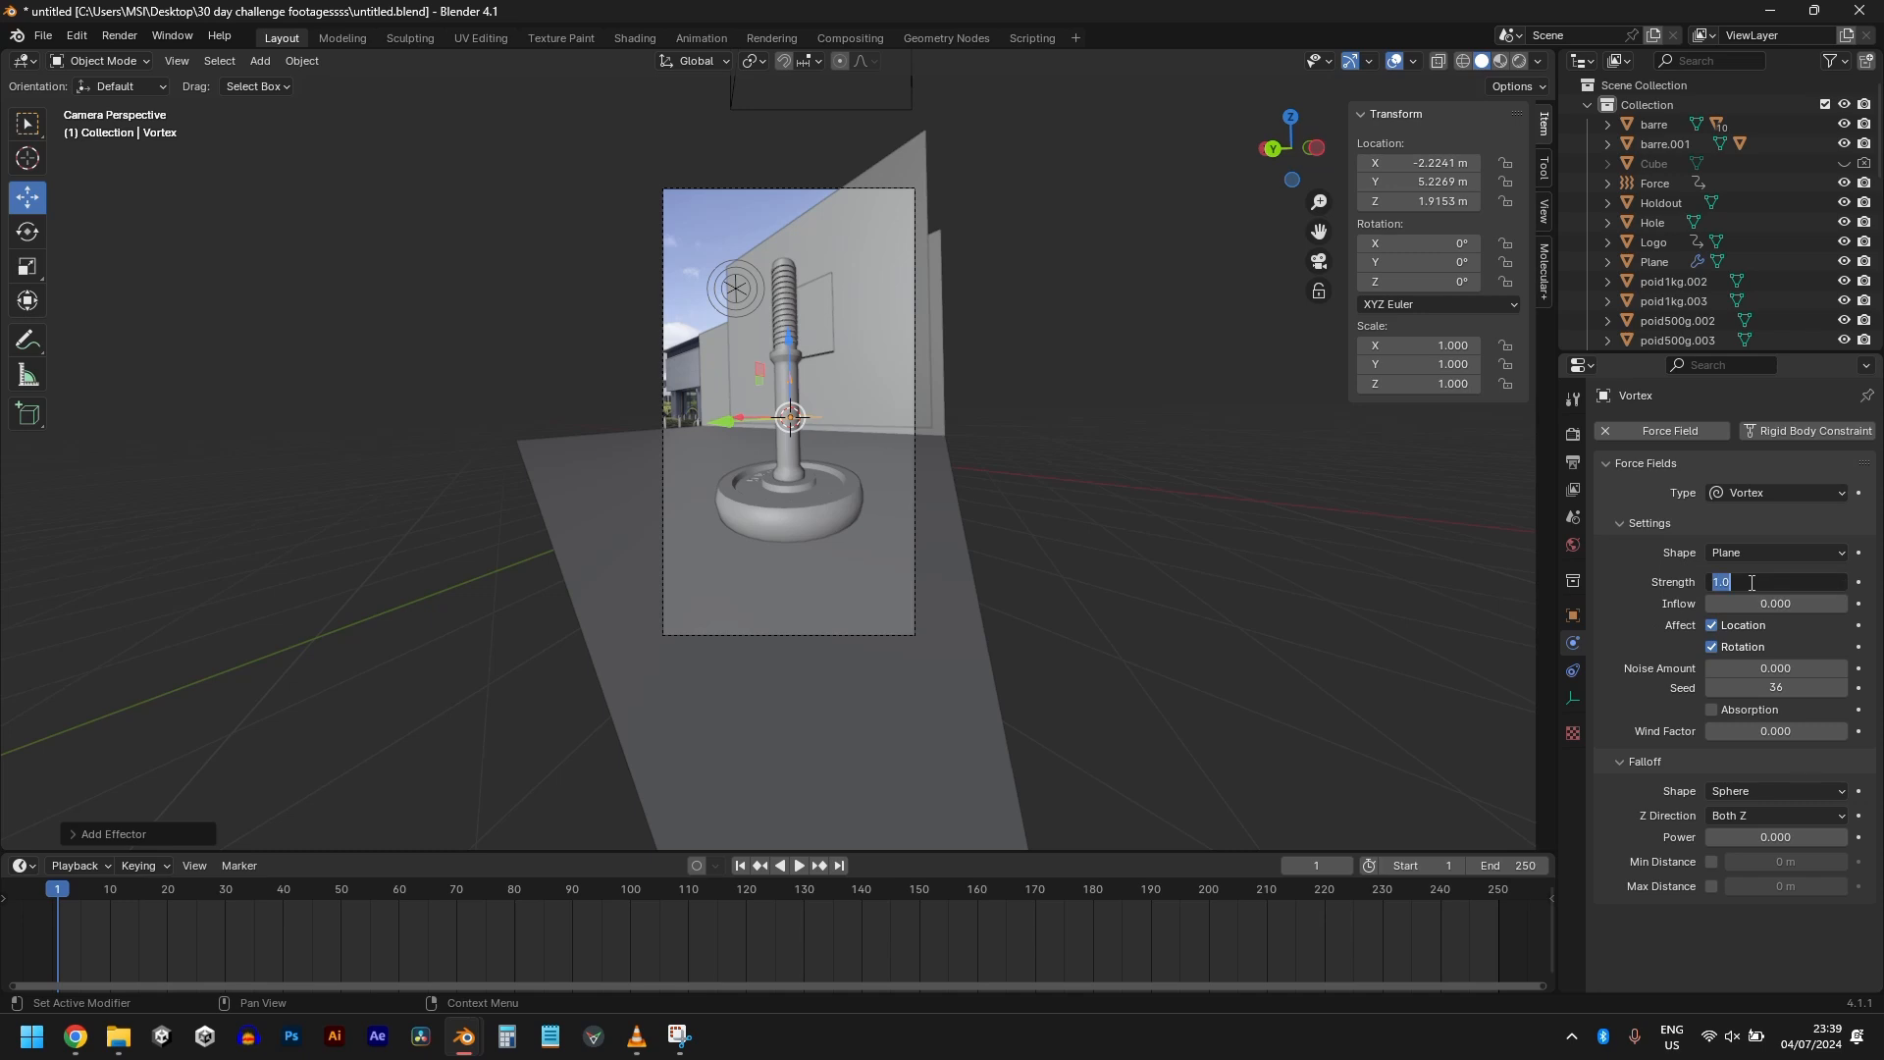
text(20)
key(Return)
key(space)
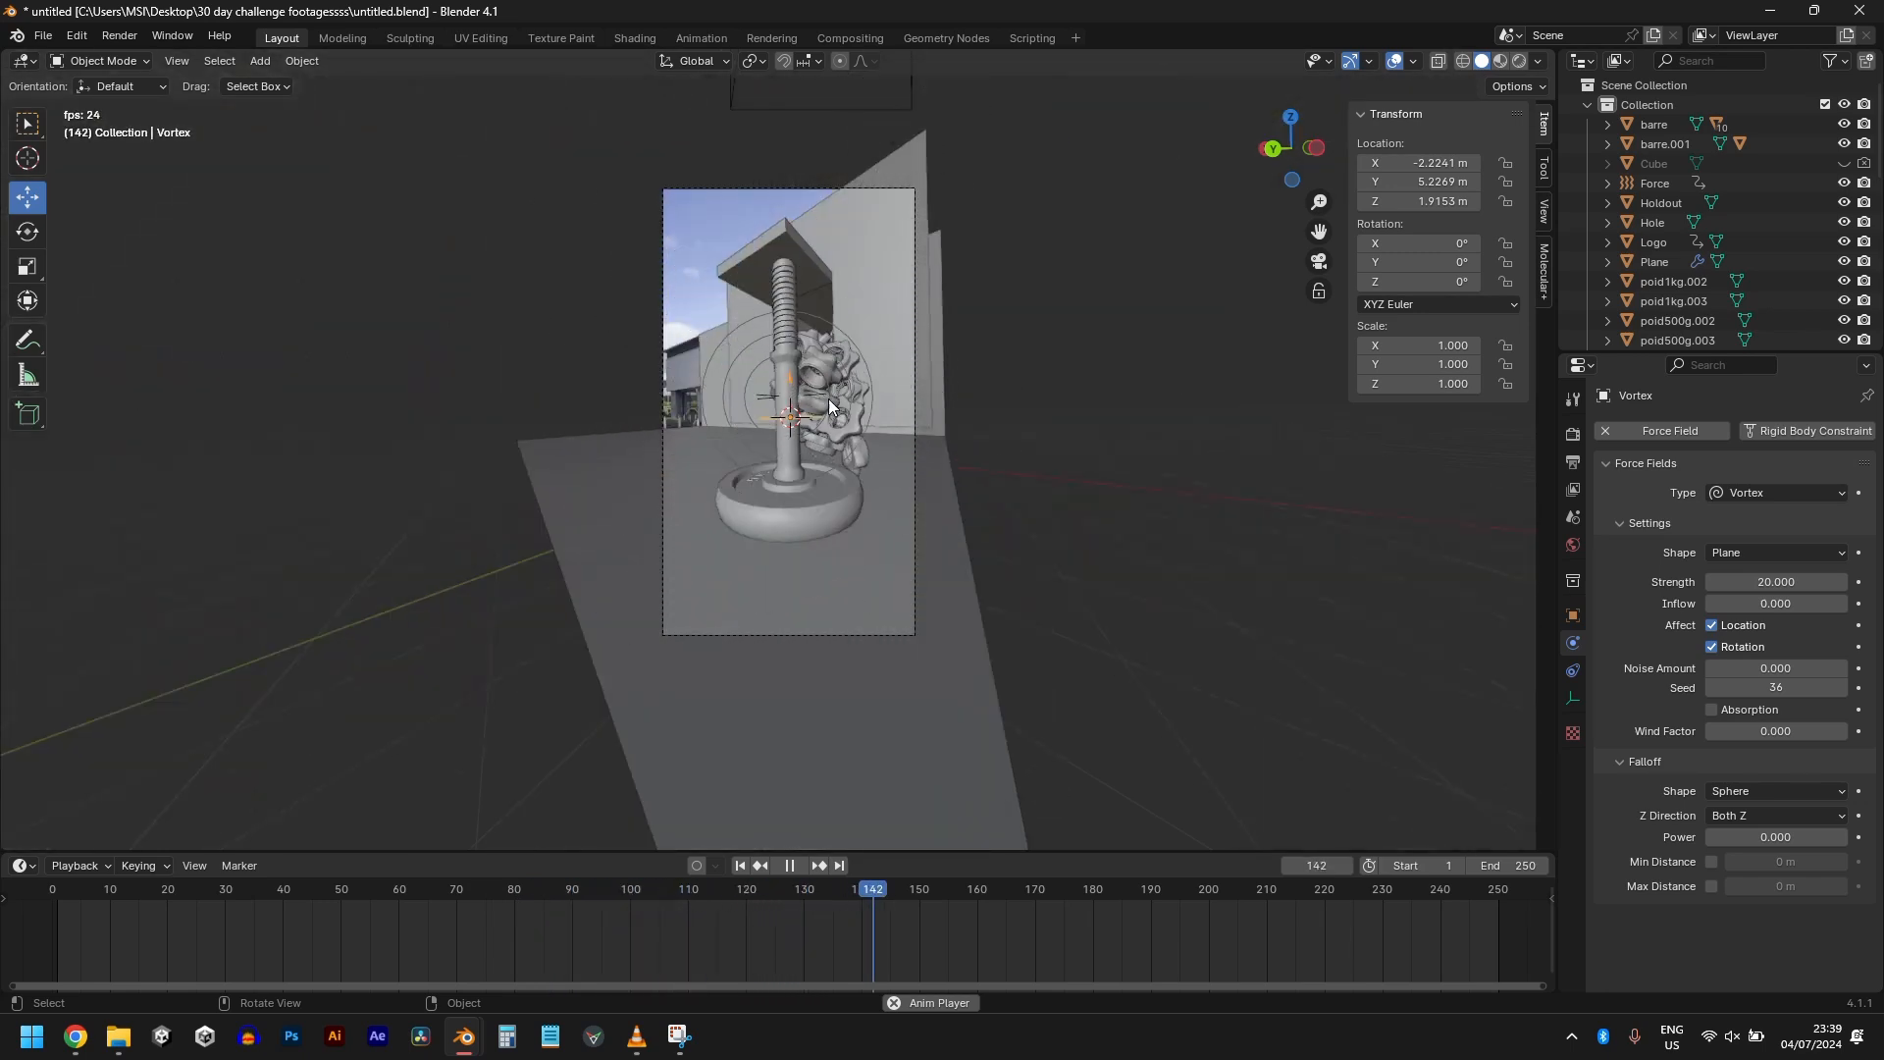
key(space)
Step: Set the vortex's strength to 50 and replay the simulation from frame 1 up to frame 139
click(1791, 583)
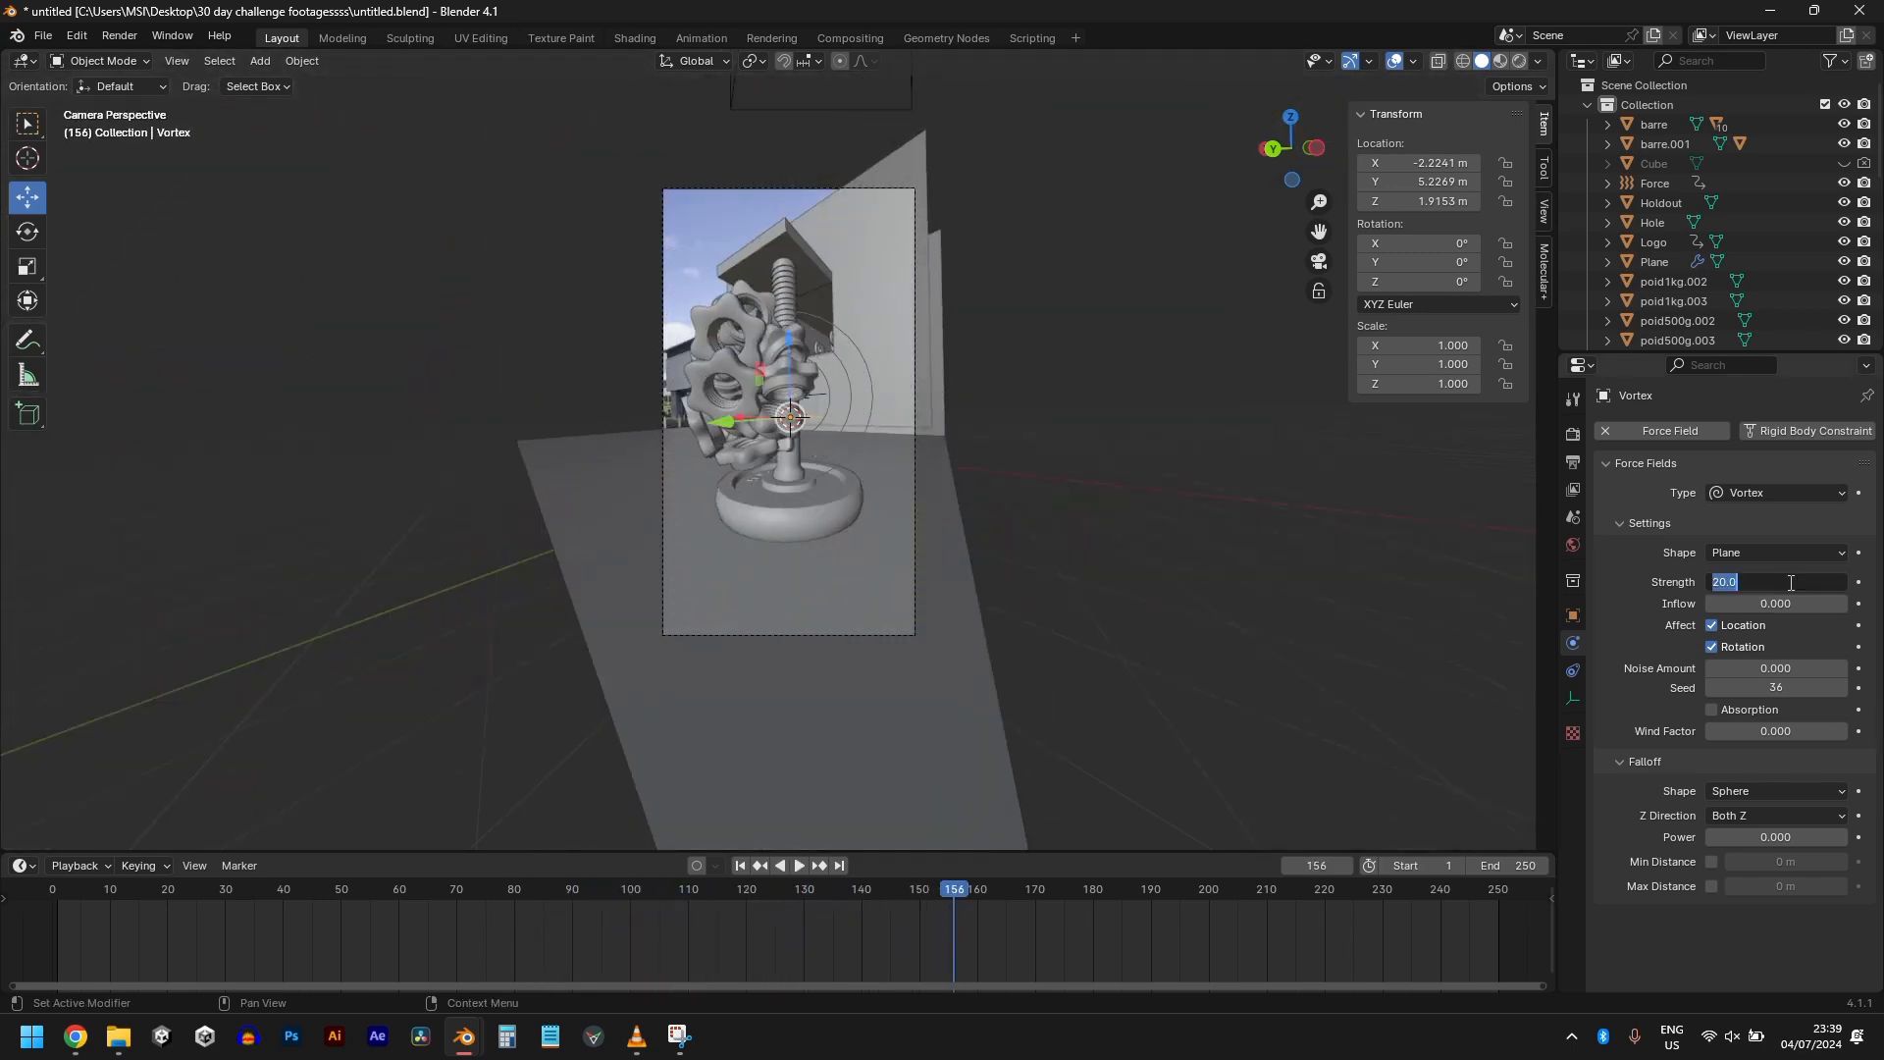
text(50)
key(Return)
key(shift+Left)
key(space)
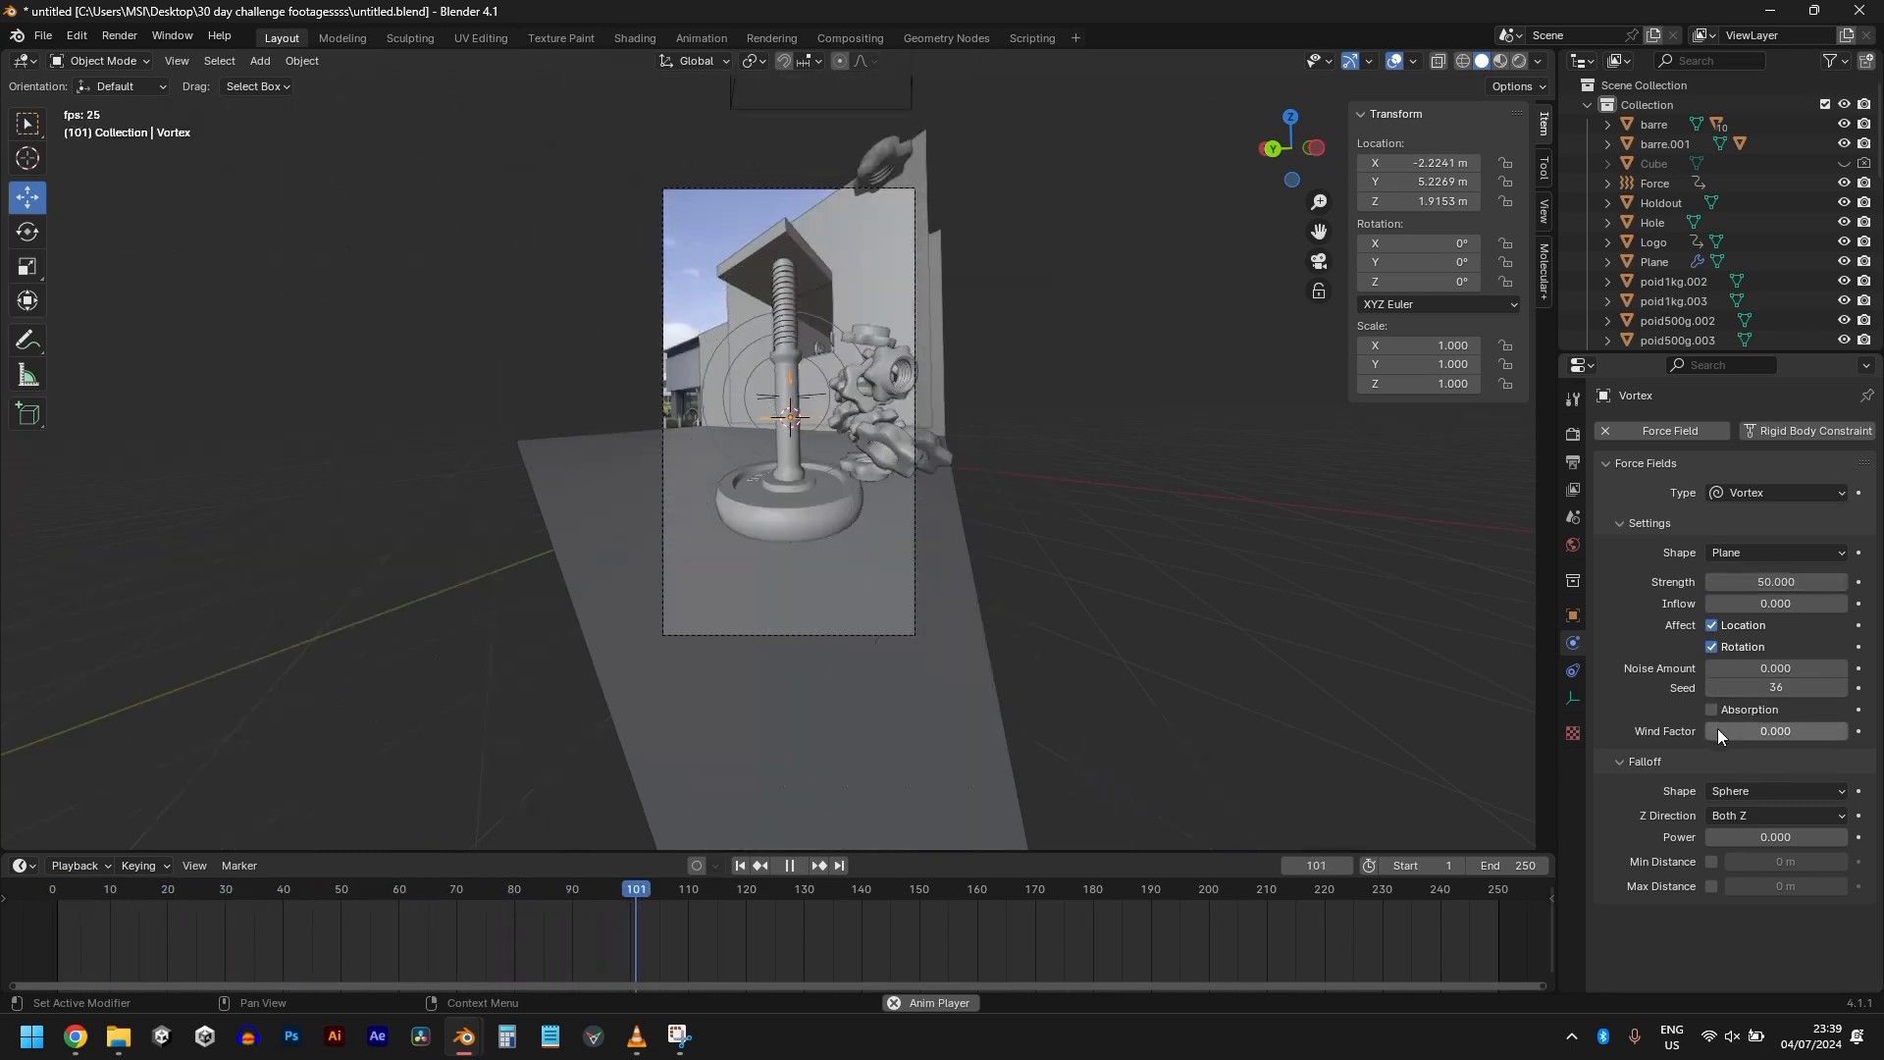
key(space)
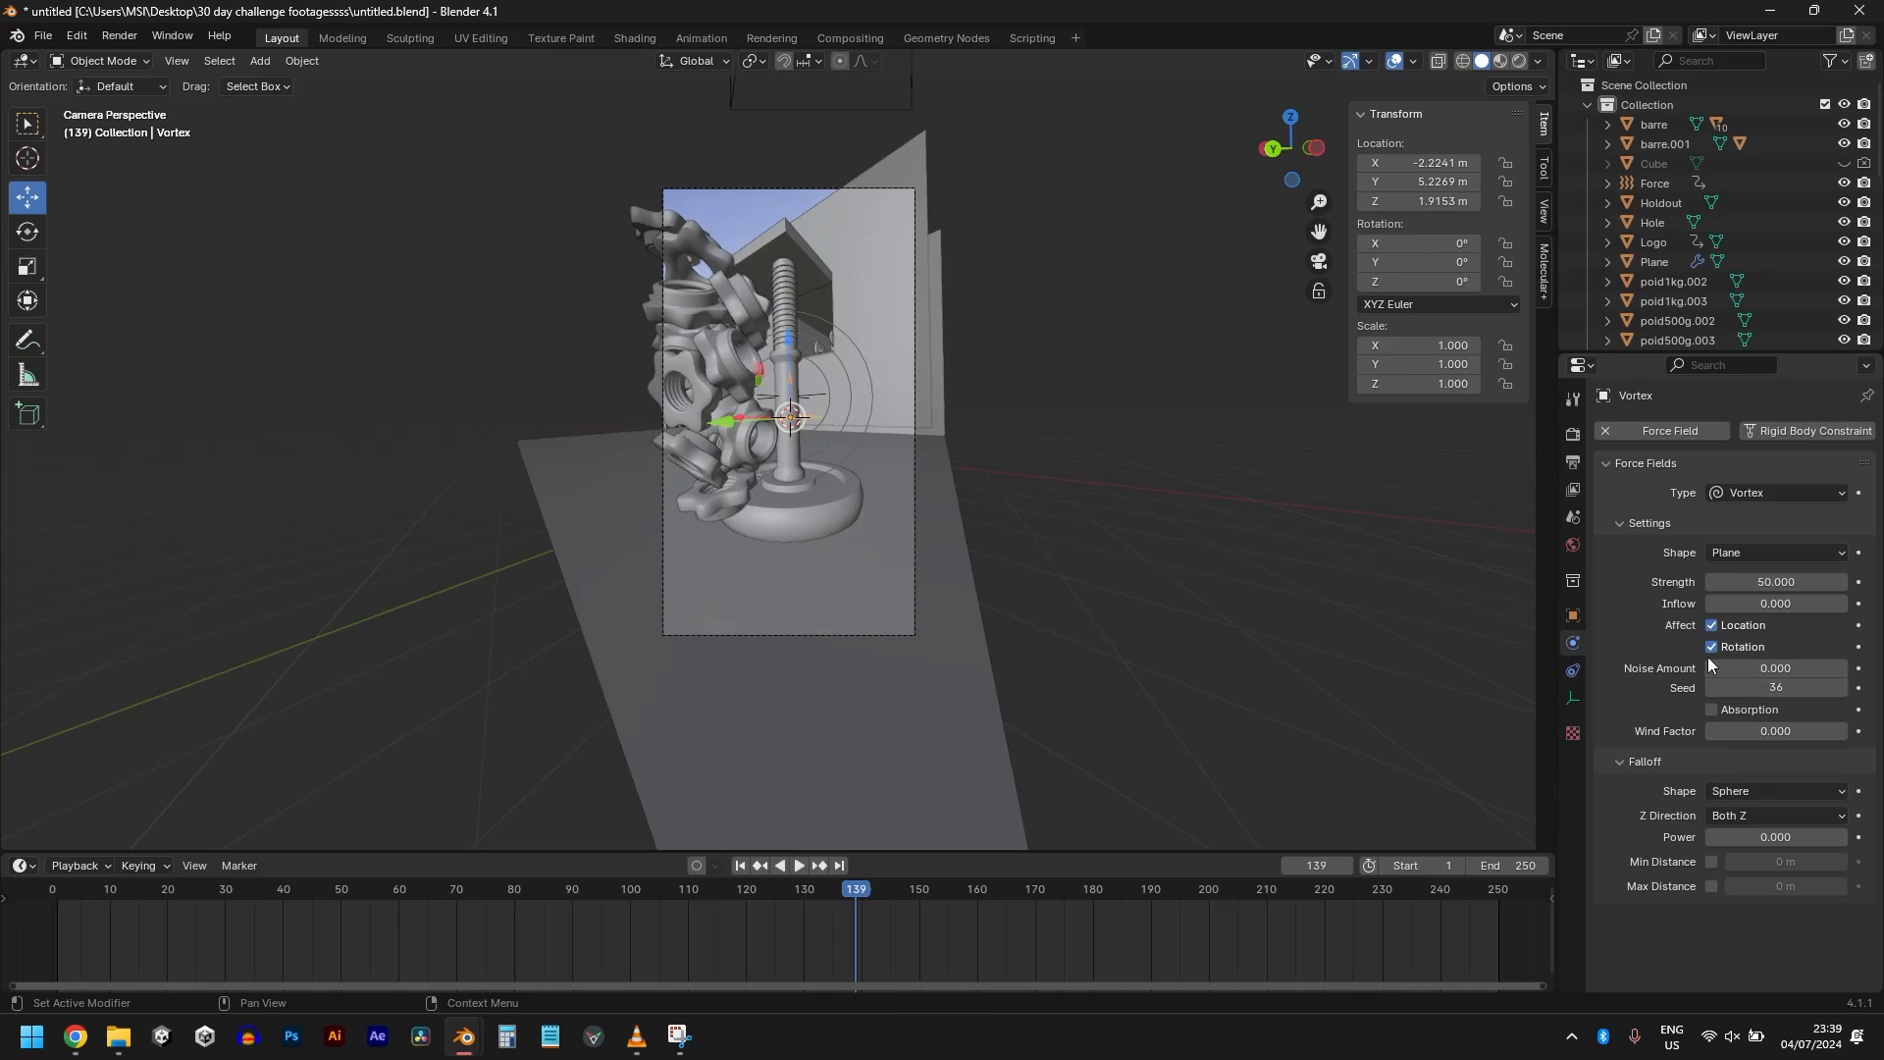
Step: In the top view, centre the vortex on the upright bar, at about X -1.95 m and Y 4.99 m
middle_drag(1160, 577, 1276, 622)
scroll(1275, 622, down, 6)
middle_drag(970, 628, 1098, 675)
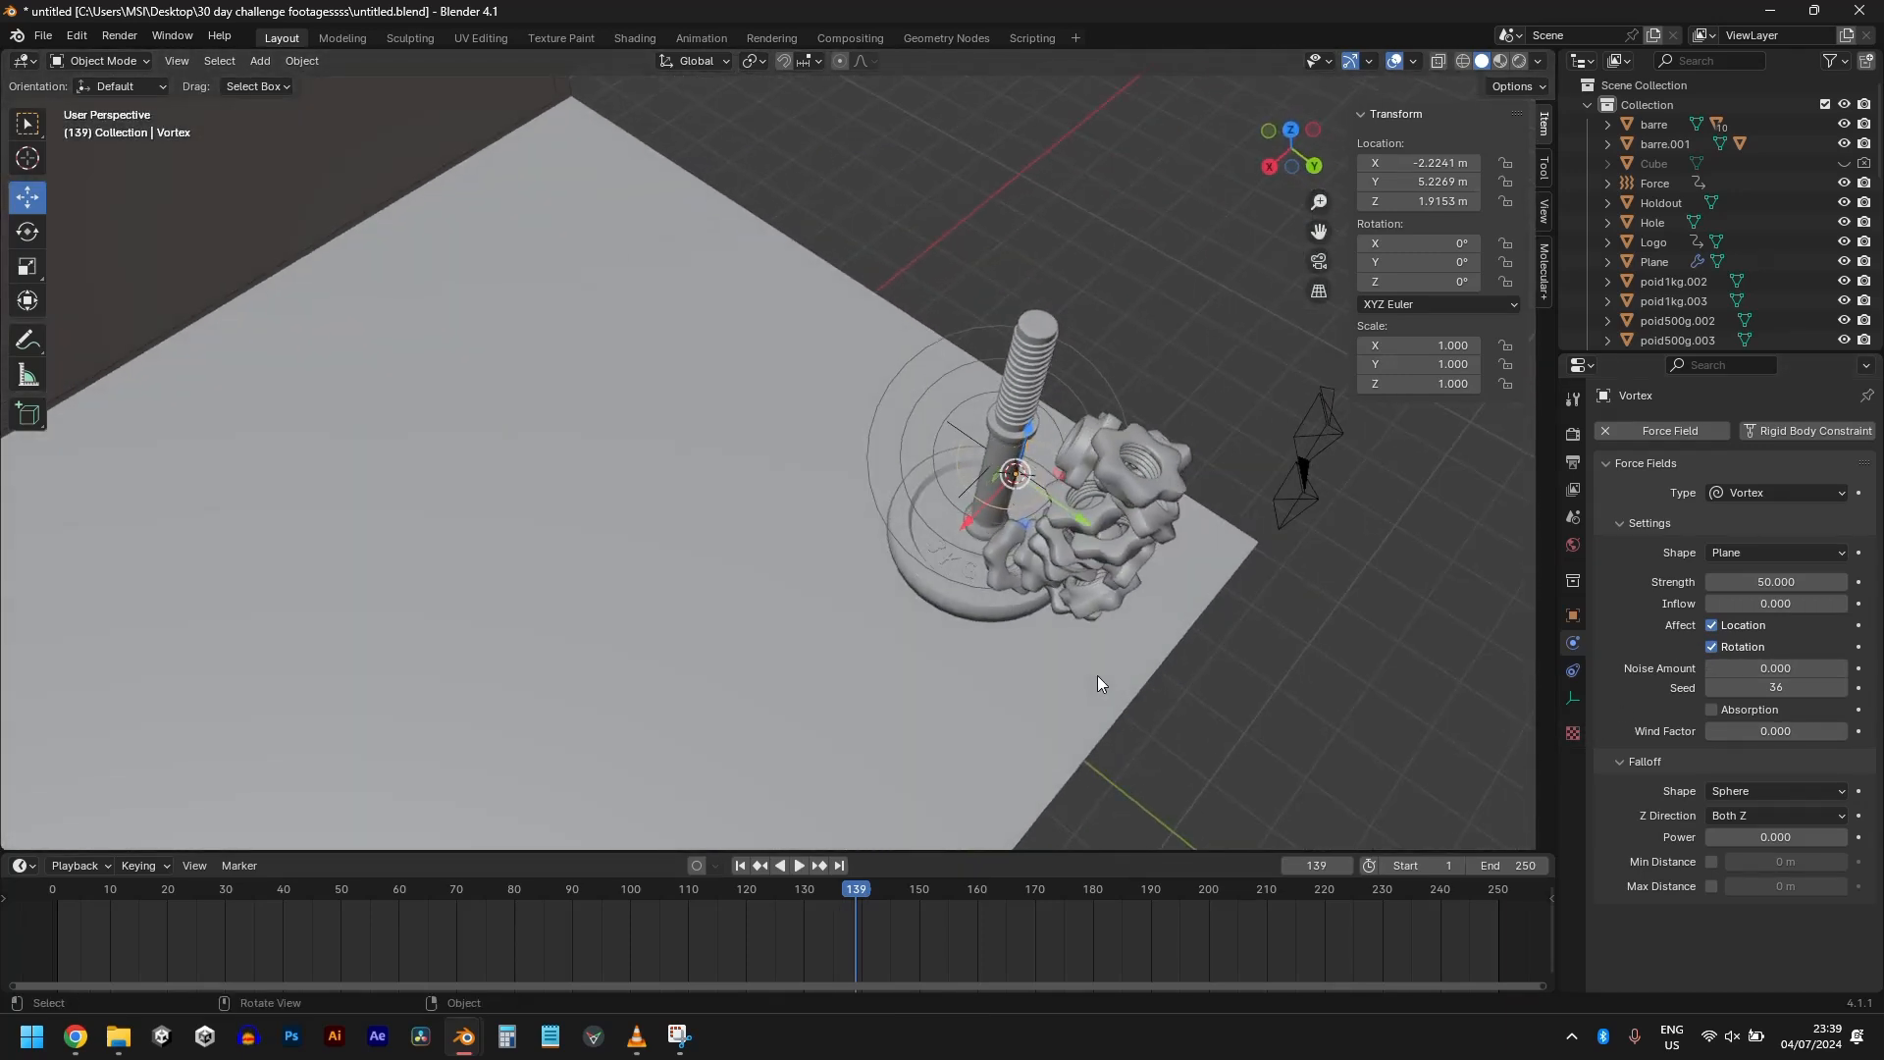
key(KP_7)
shift+middle_drag(856, 197, 1101, 436)
scroll(985, 469, up, 3)
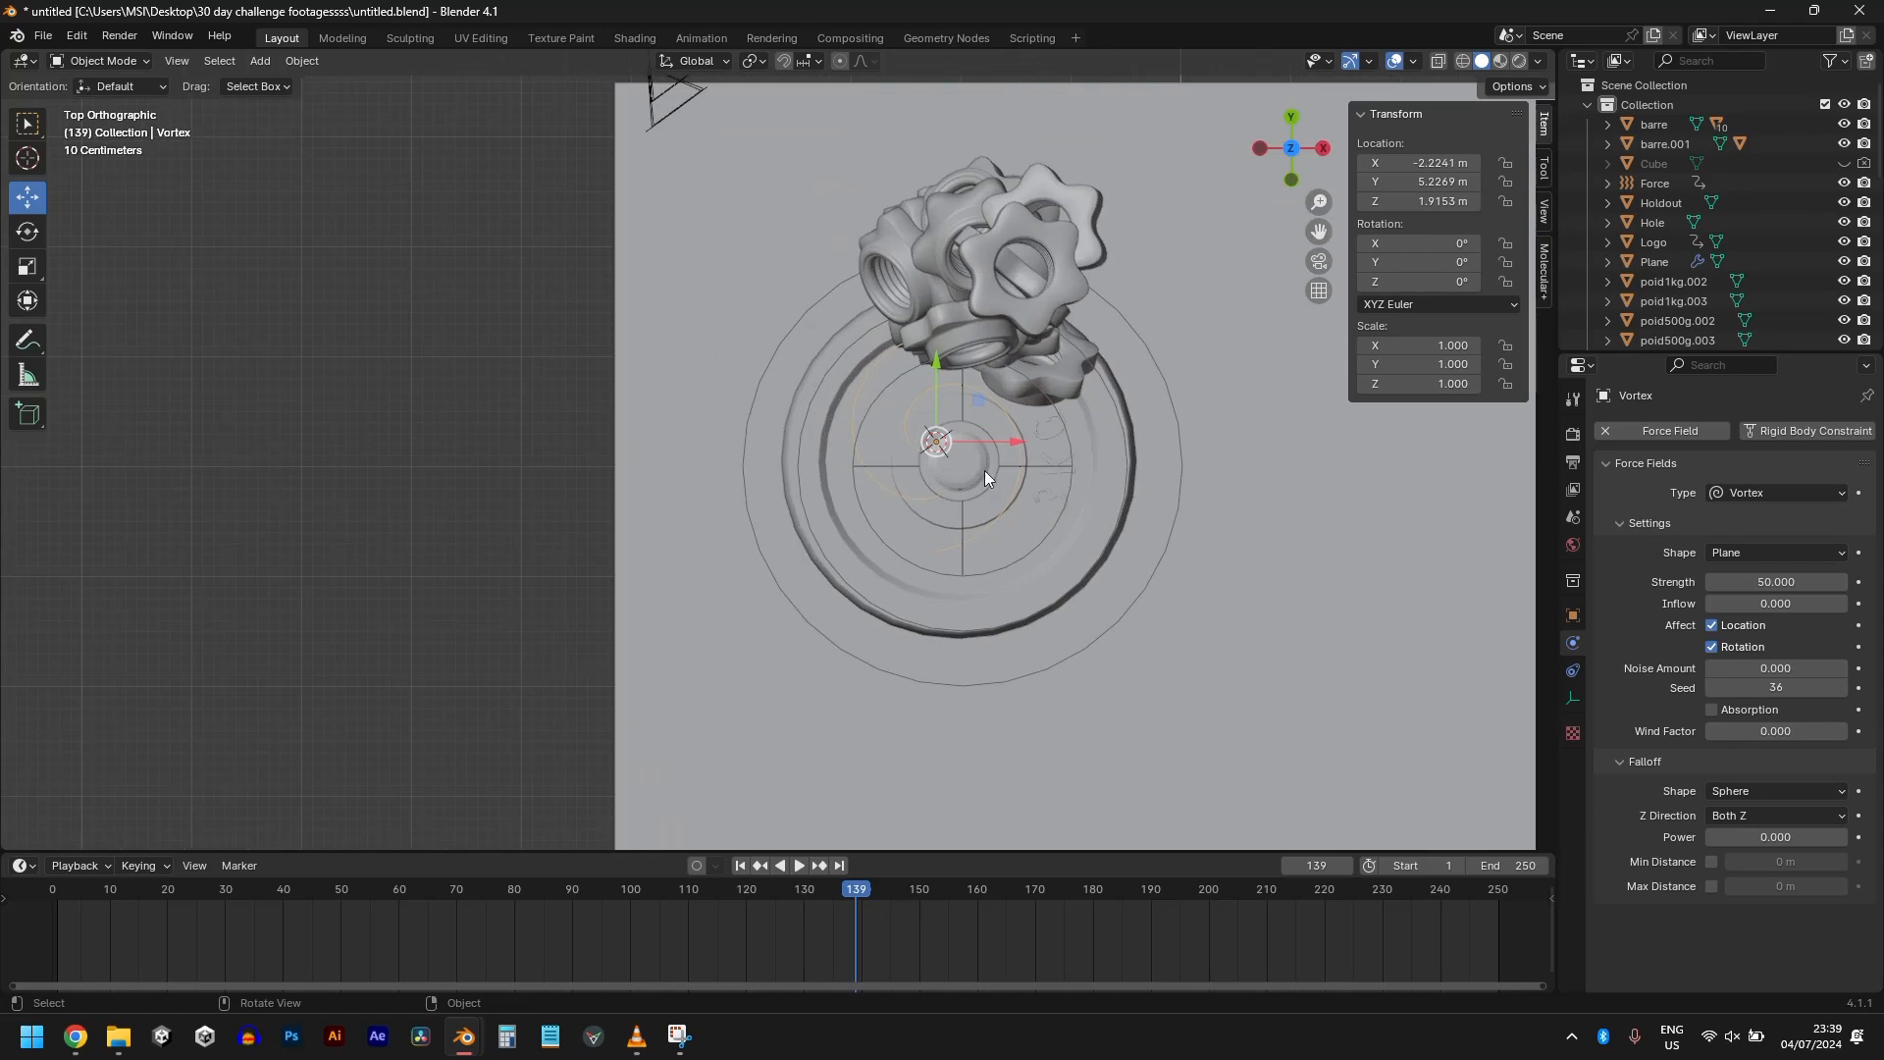
key(g)
click(975, 538)
Step: Select the vortex and the force field, and parent the vortex to the force field
middle_drag(933, 575, 938, 503)
click(830, 512)
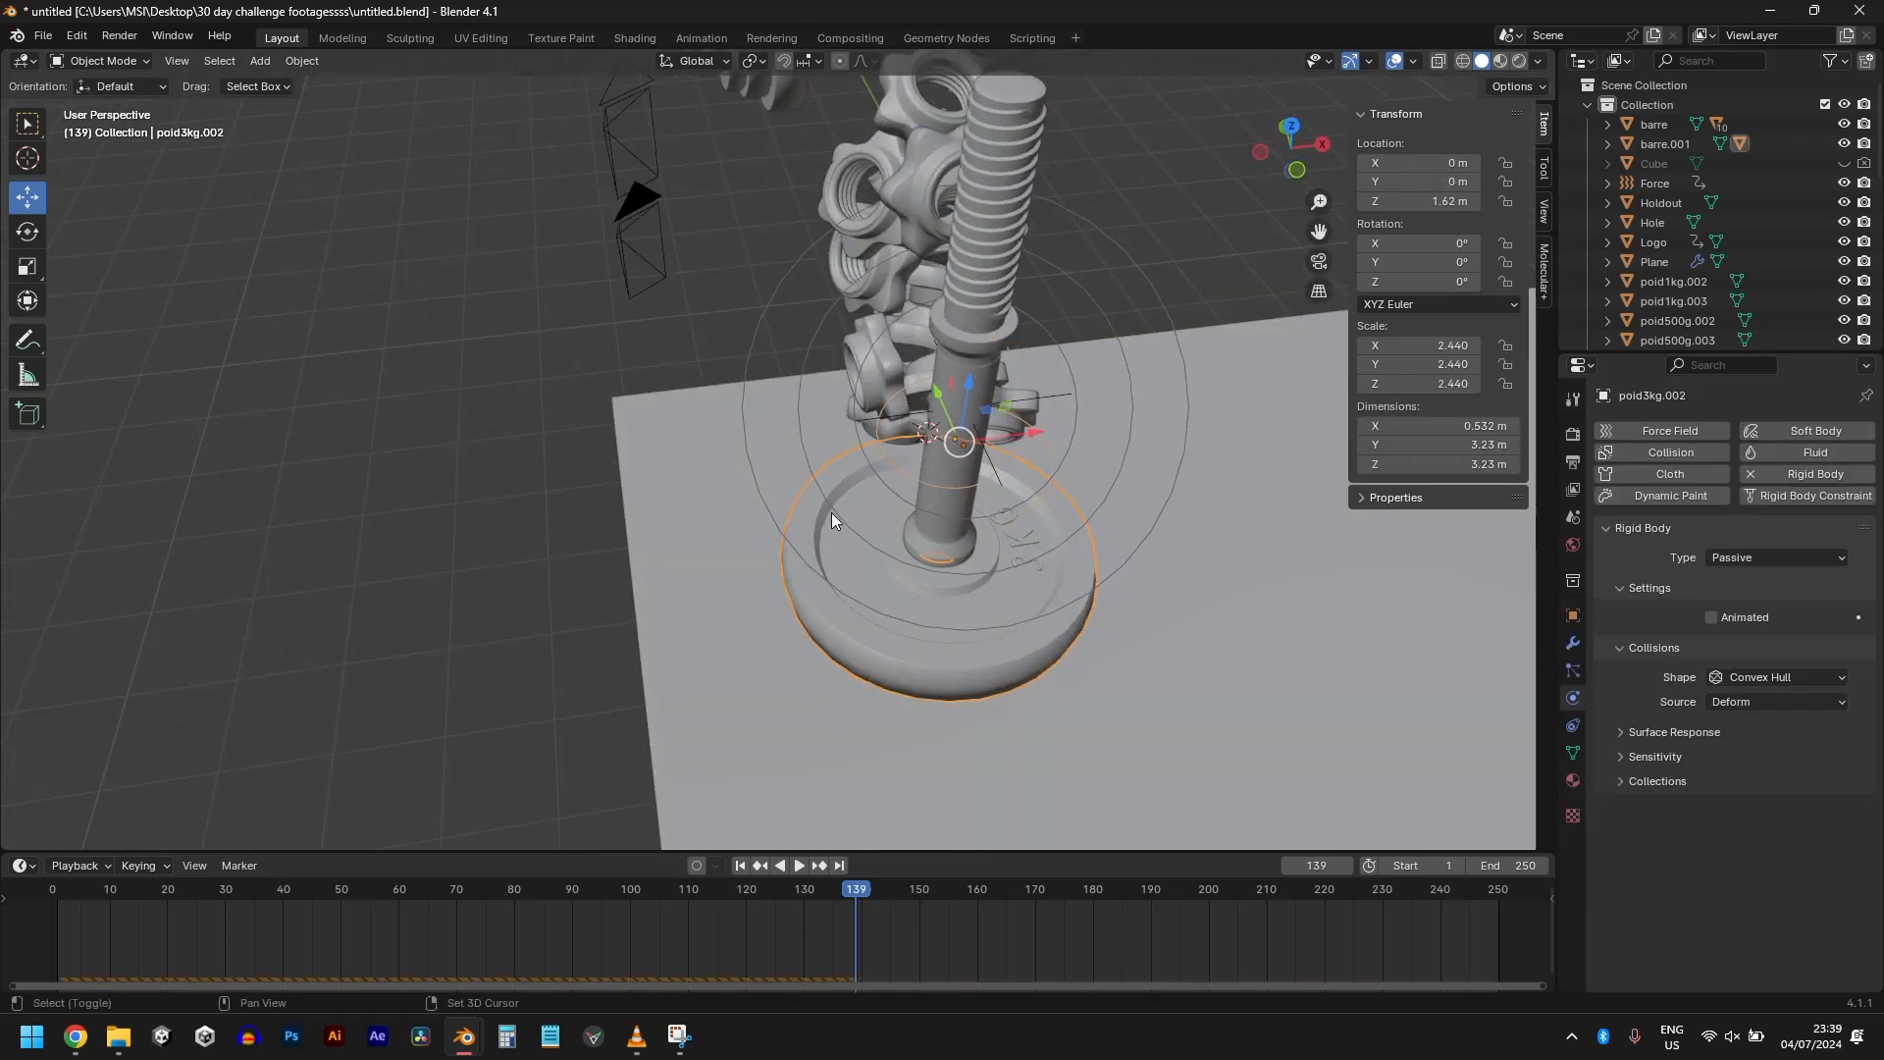
click(885, 453)
click(775, 304)
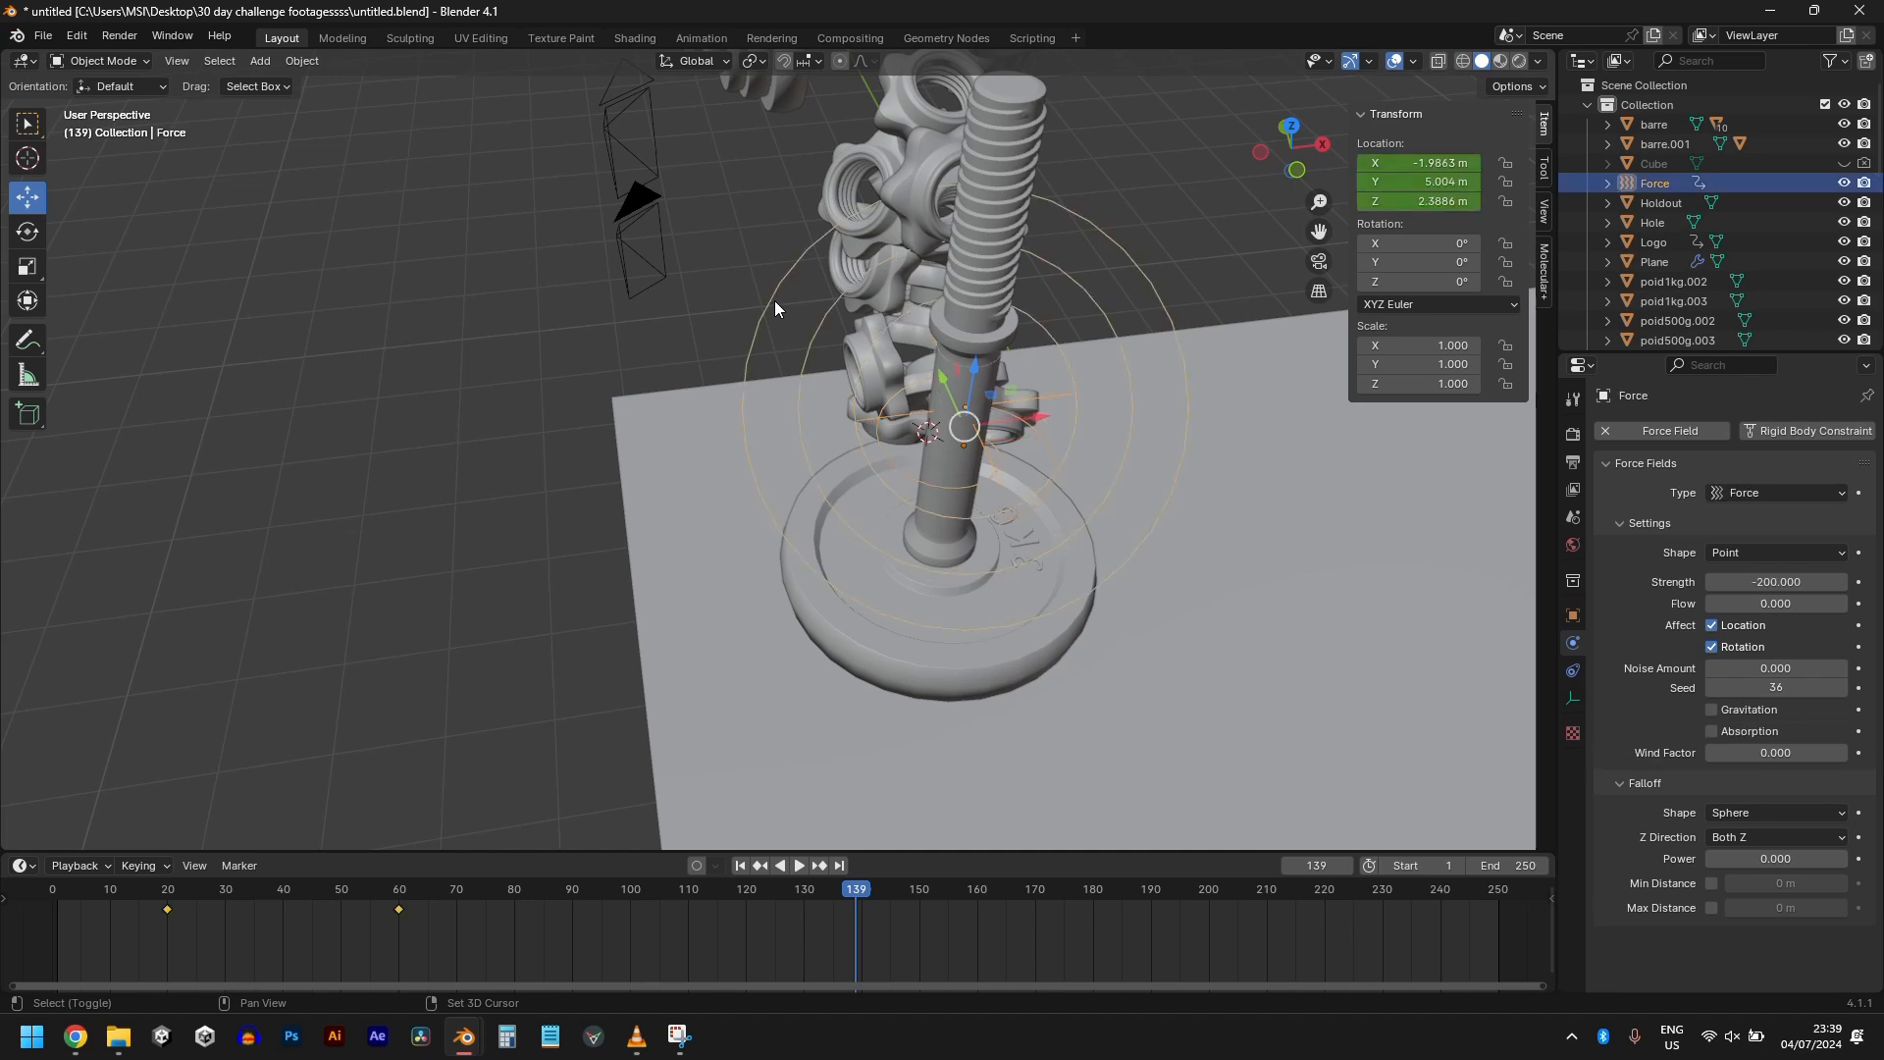
key(ctrl+p)
click(777, 300)
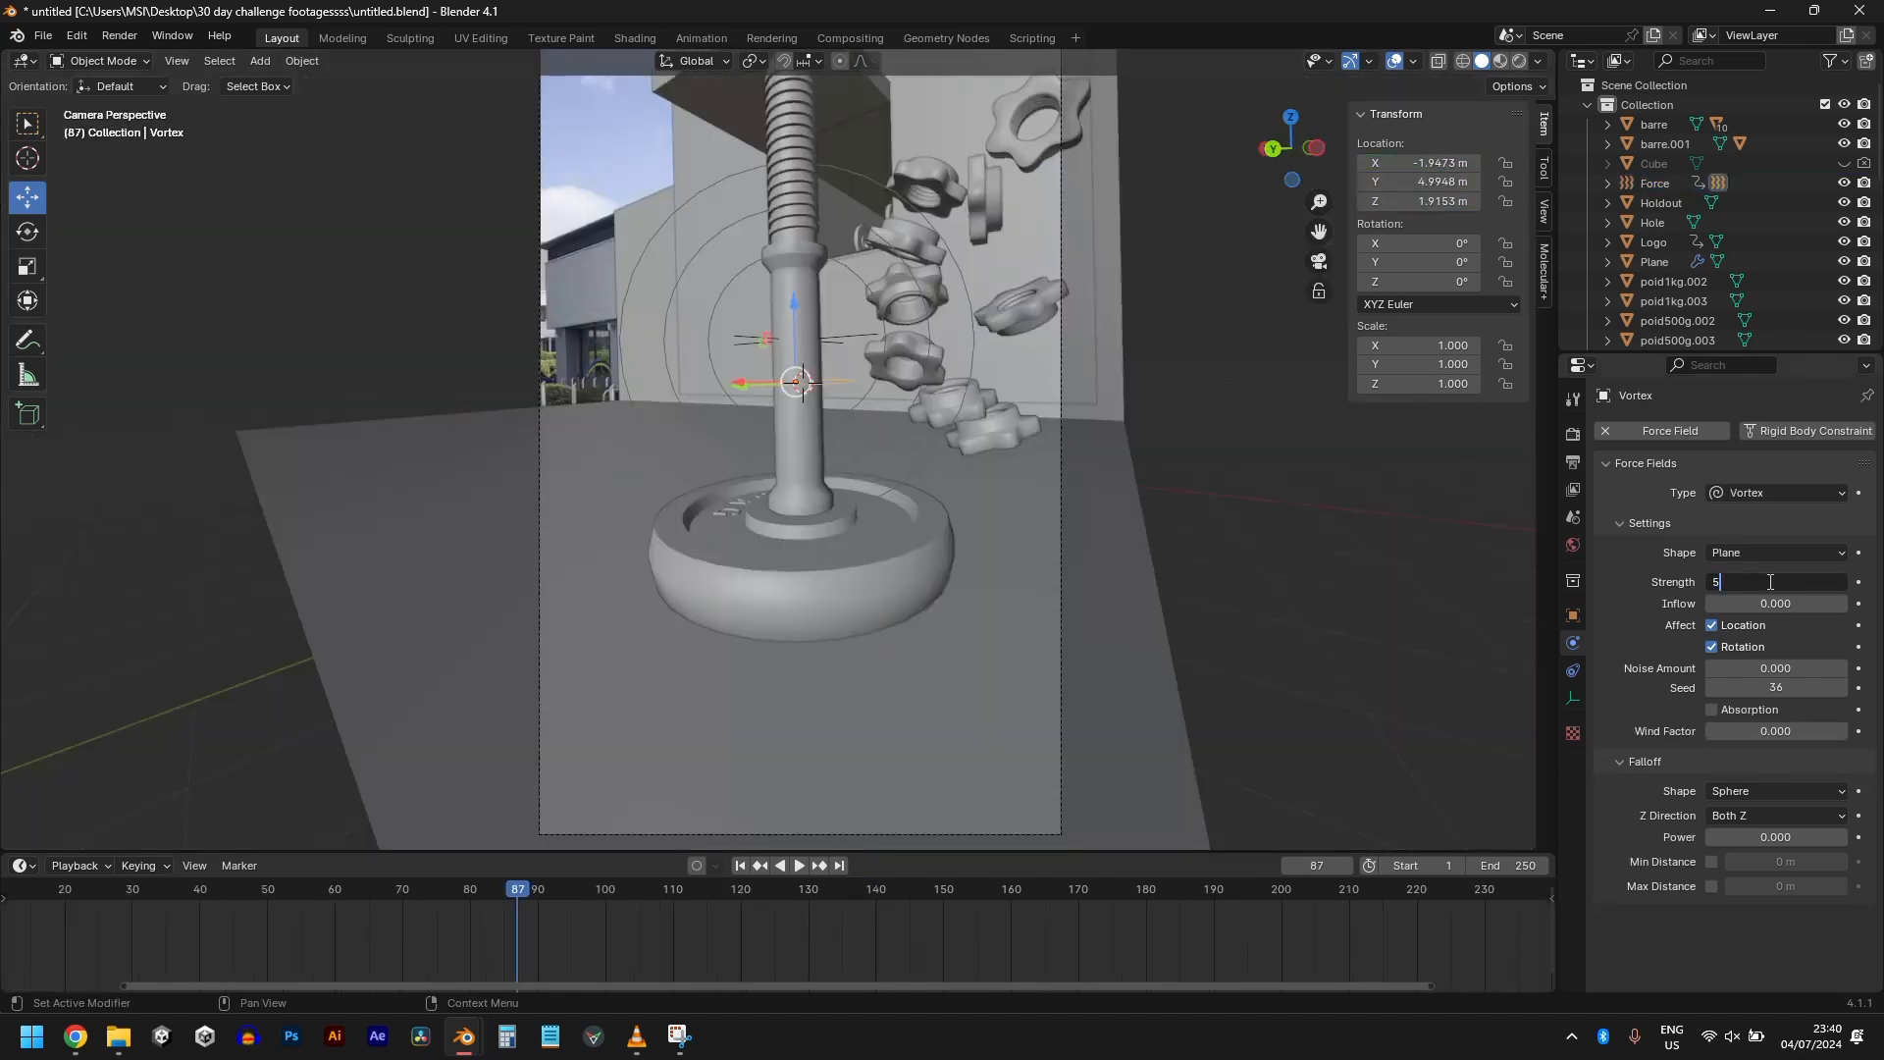
Step: Set the vortex's strength to 5 and return to frame 1
key(shift+Left)
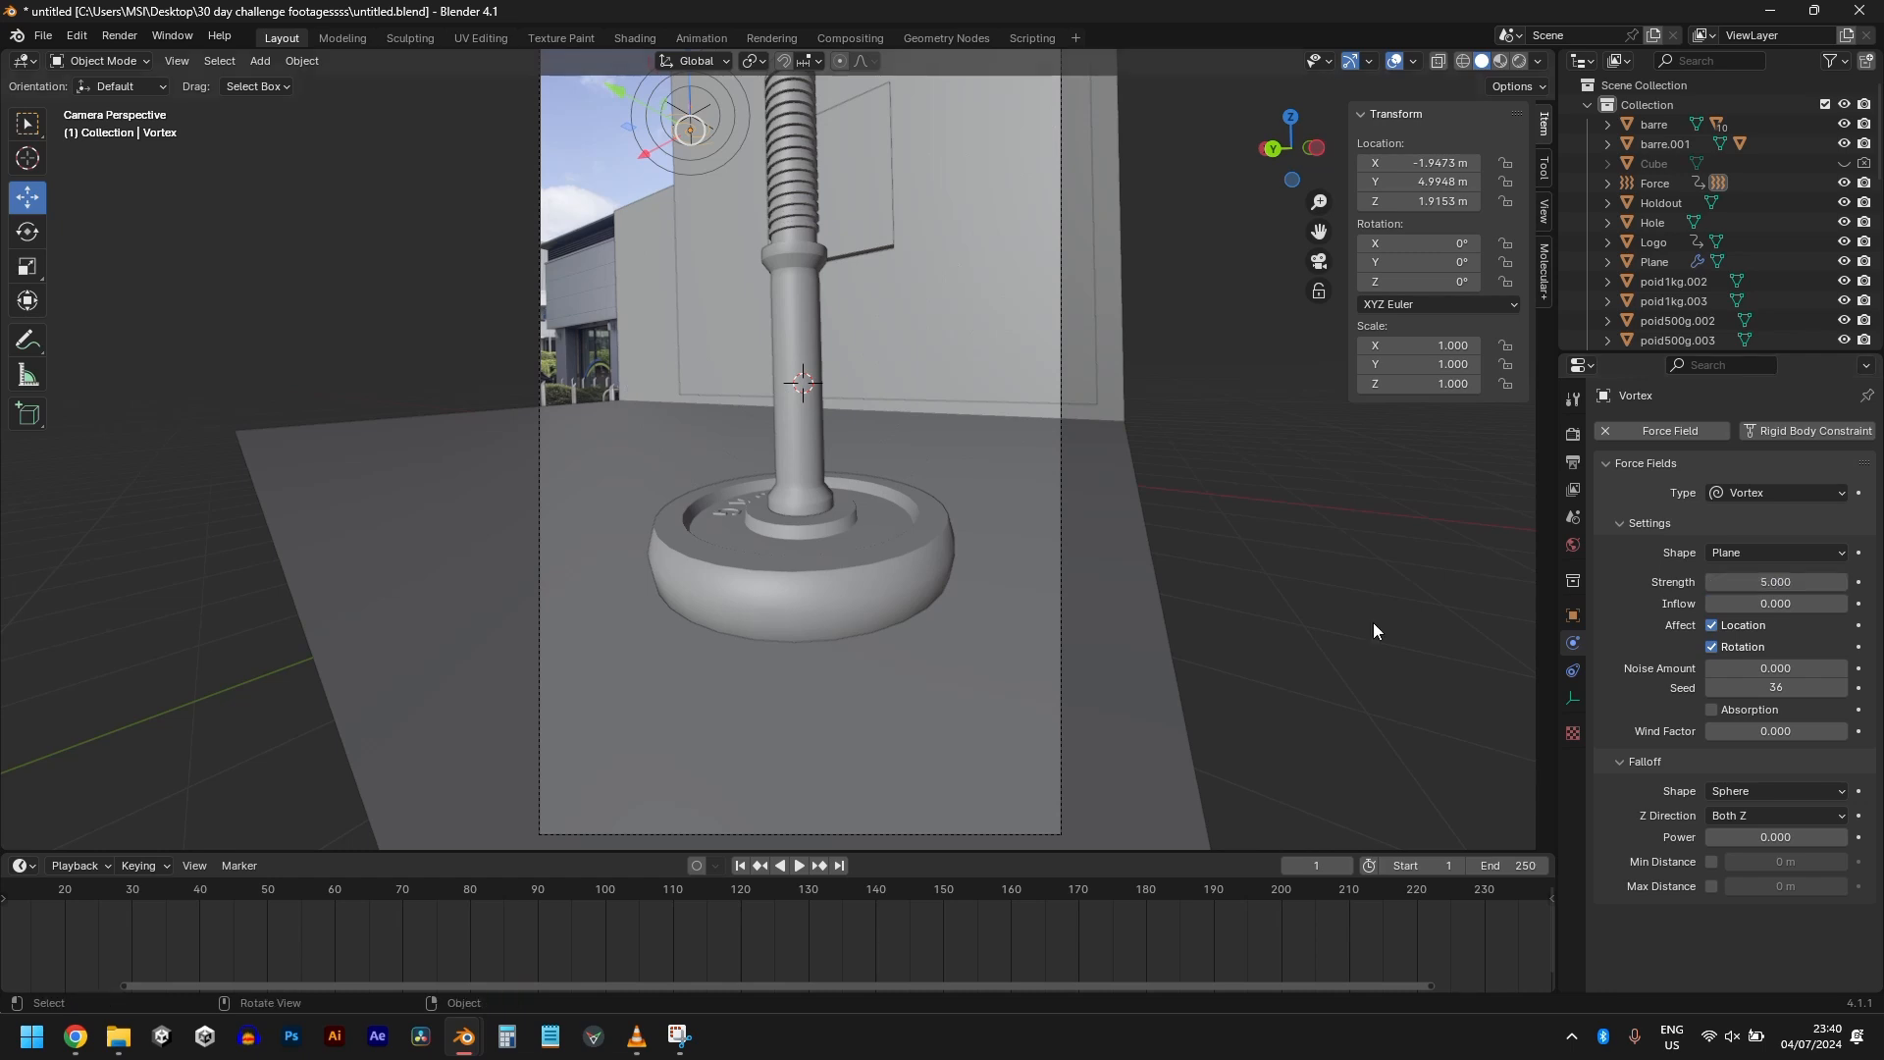
Step: Play the simulation up to frame 106, set the vortex's strength to 3 and return to frame 1
scroll(971, 449, down, 3)
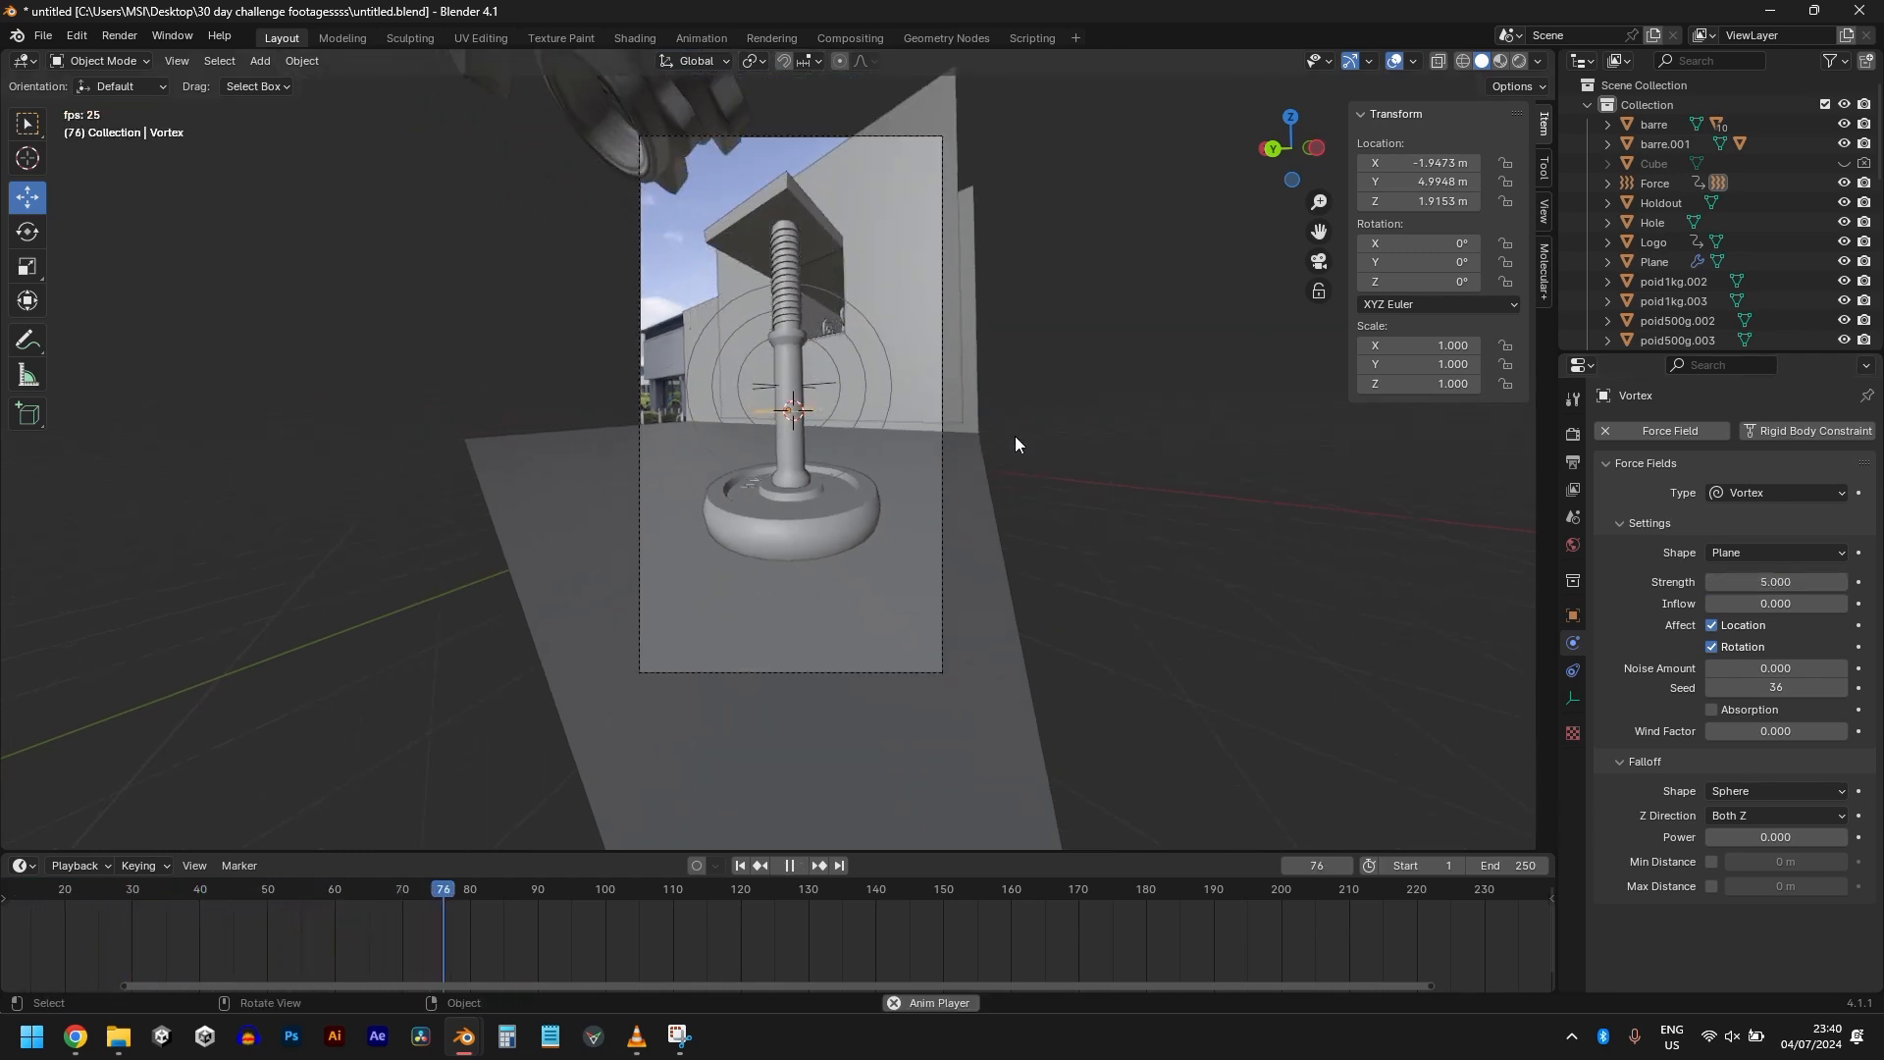
key(space)
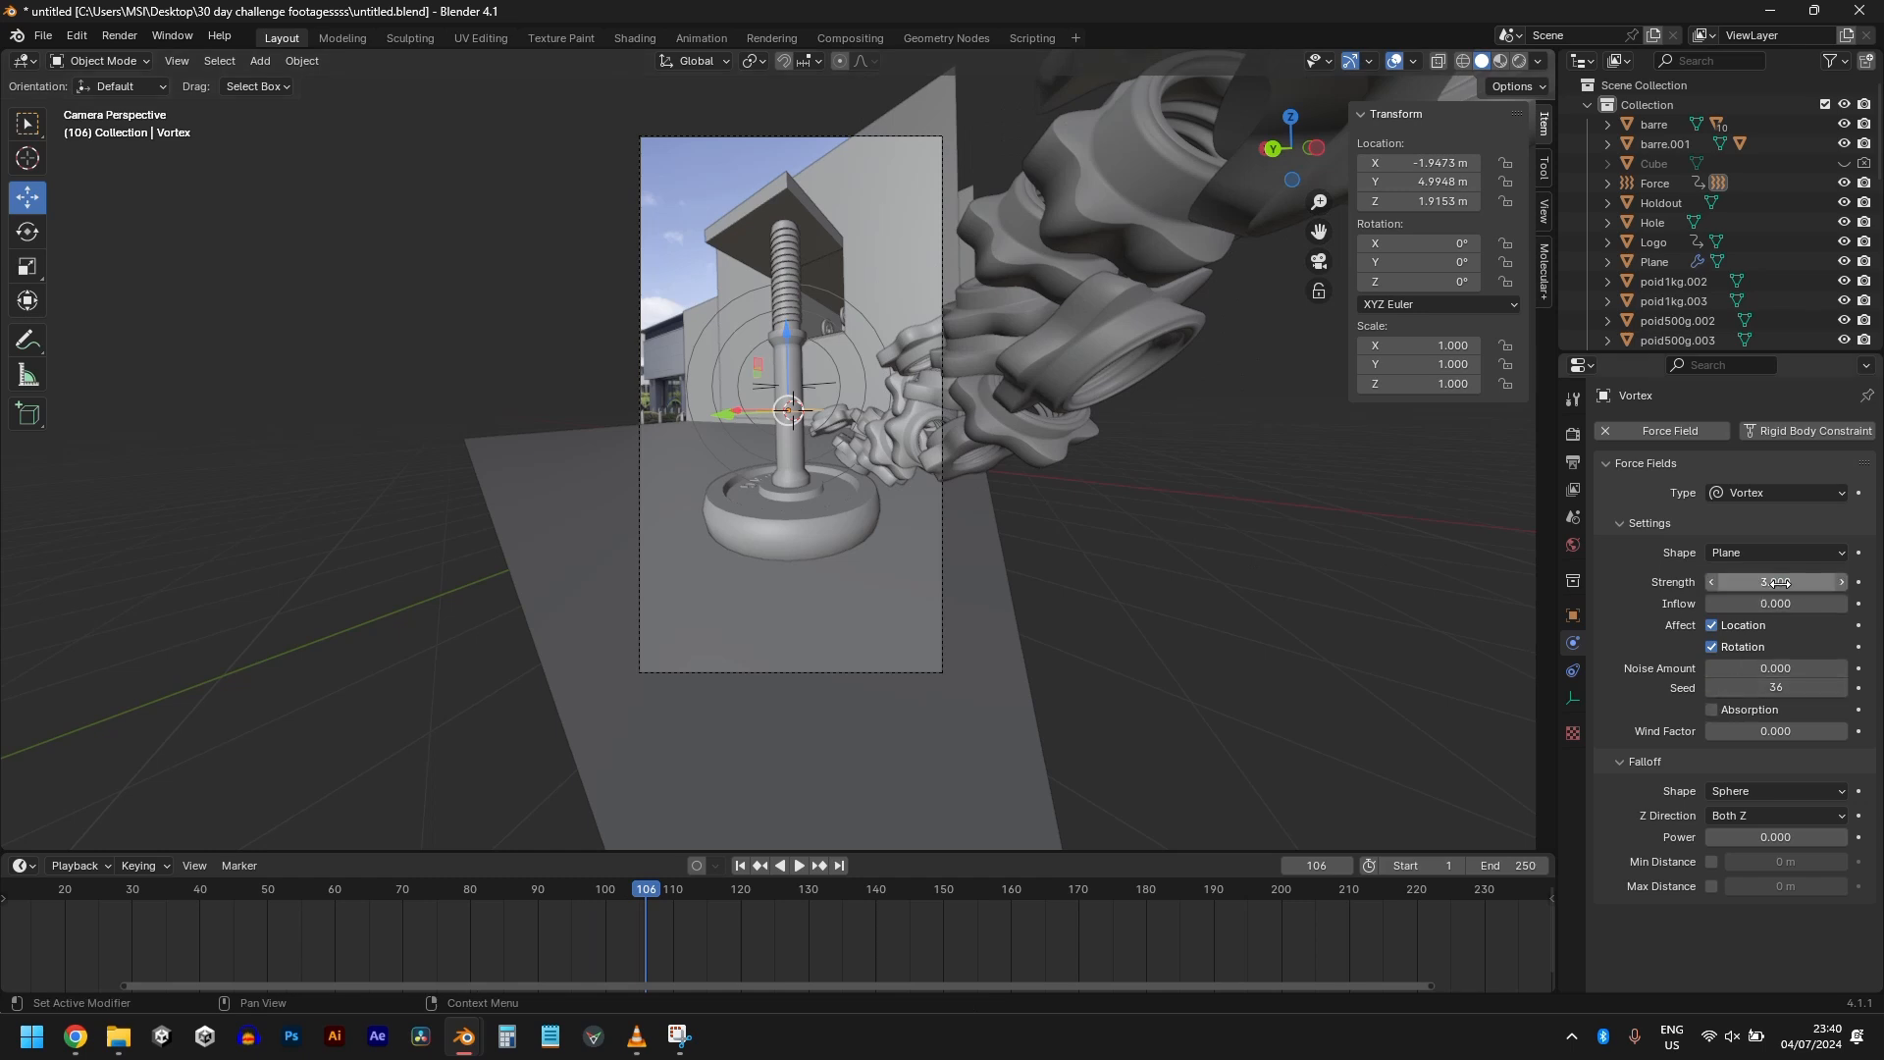
key(shift+Left)
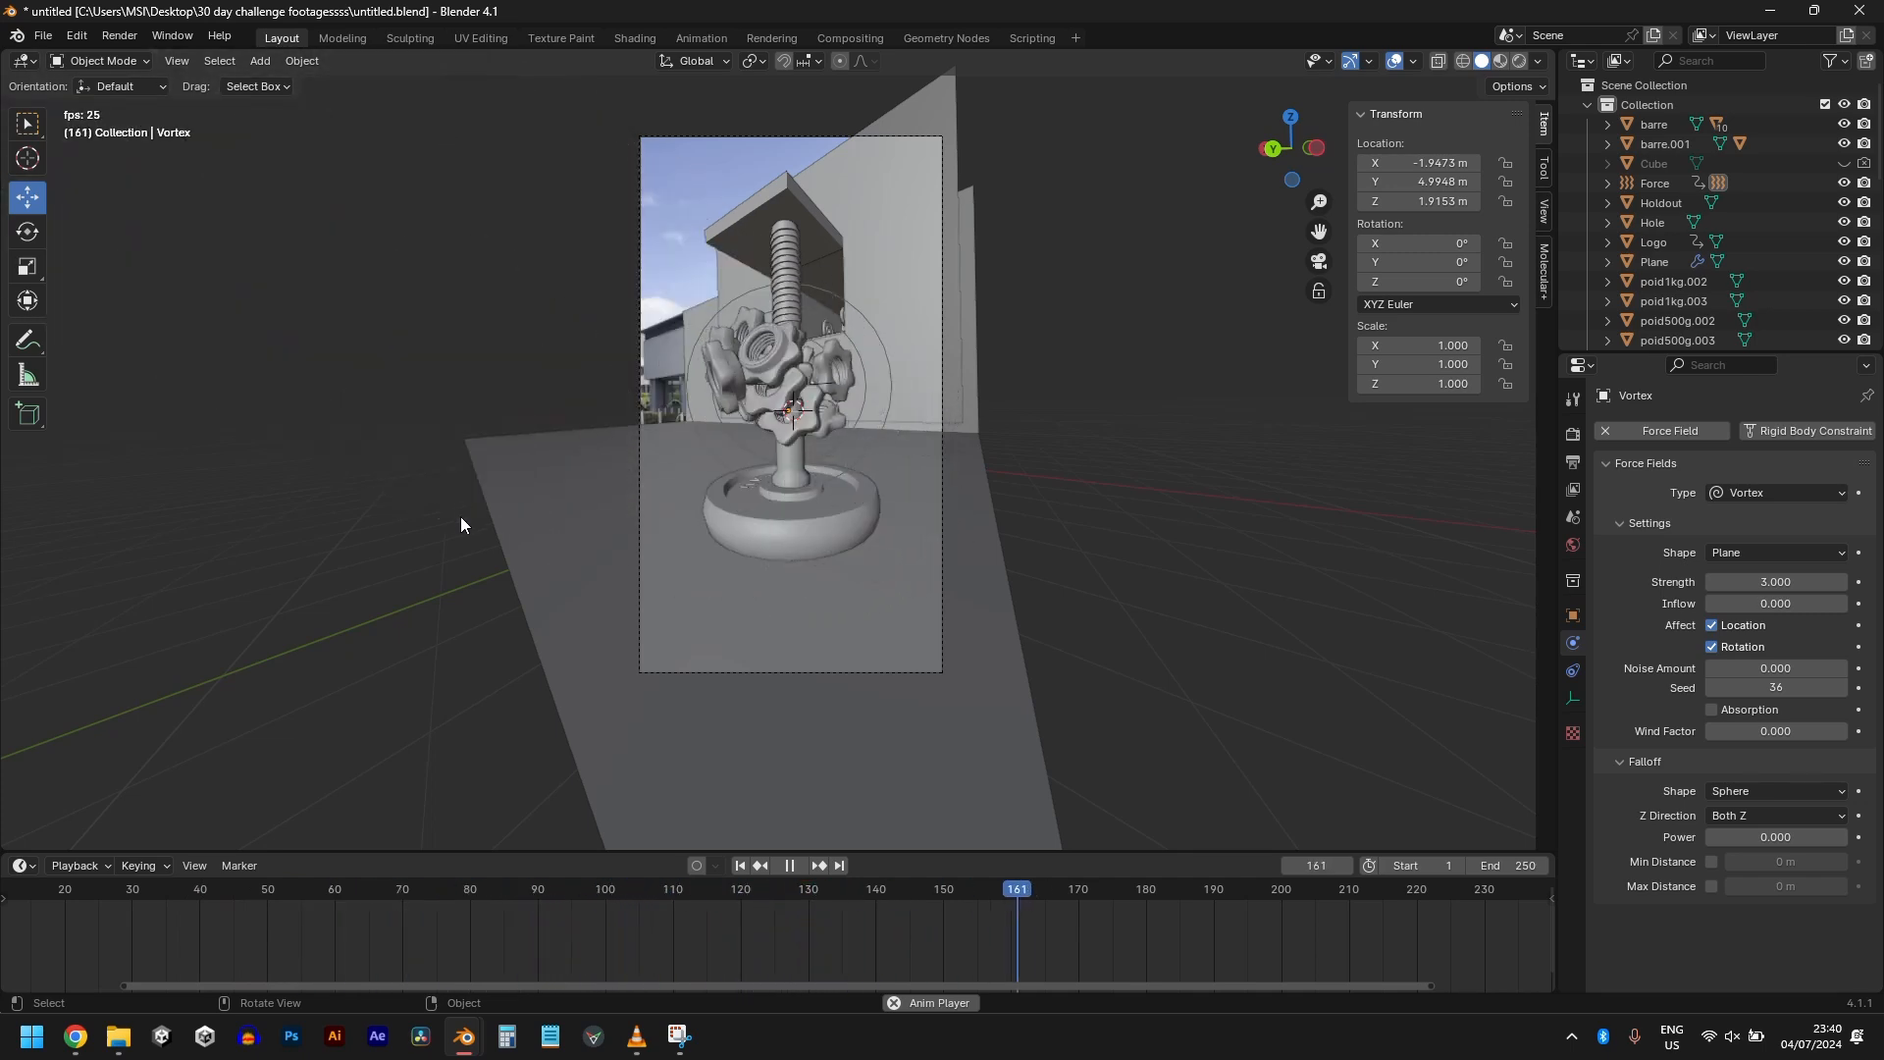
Step: Stop the replay at frame 184, set the Force field's strength to -300 and return to frame 1
key(space)
click(870, 322)
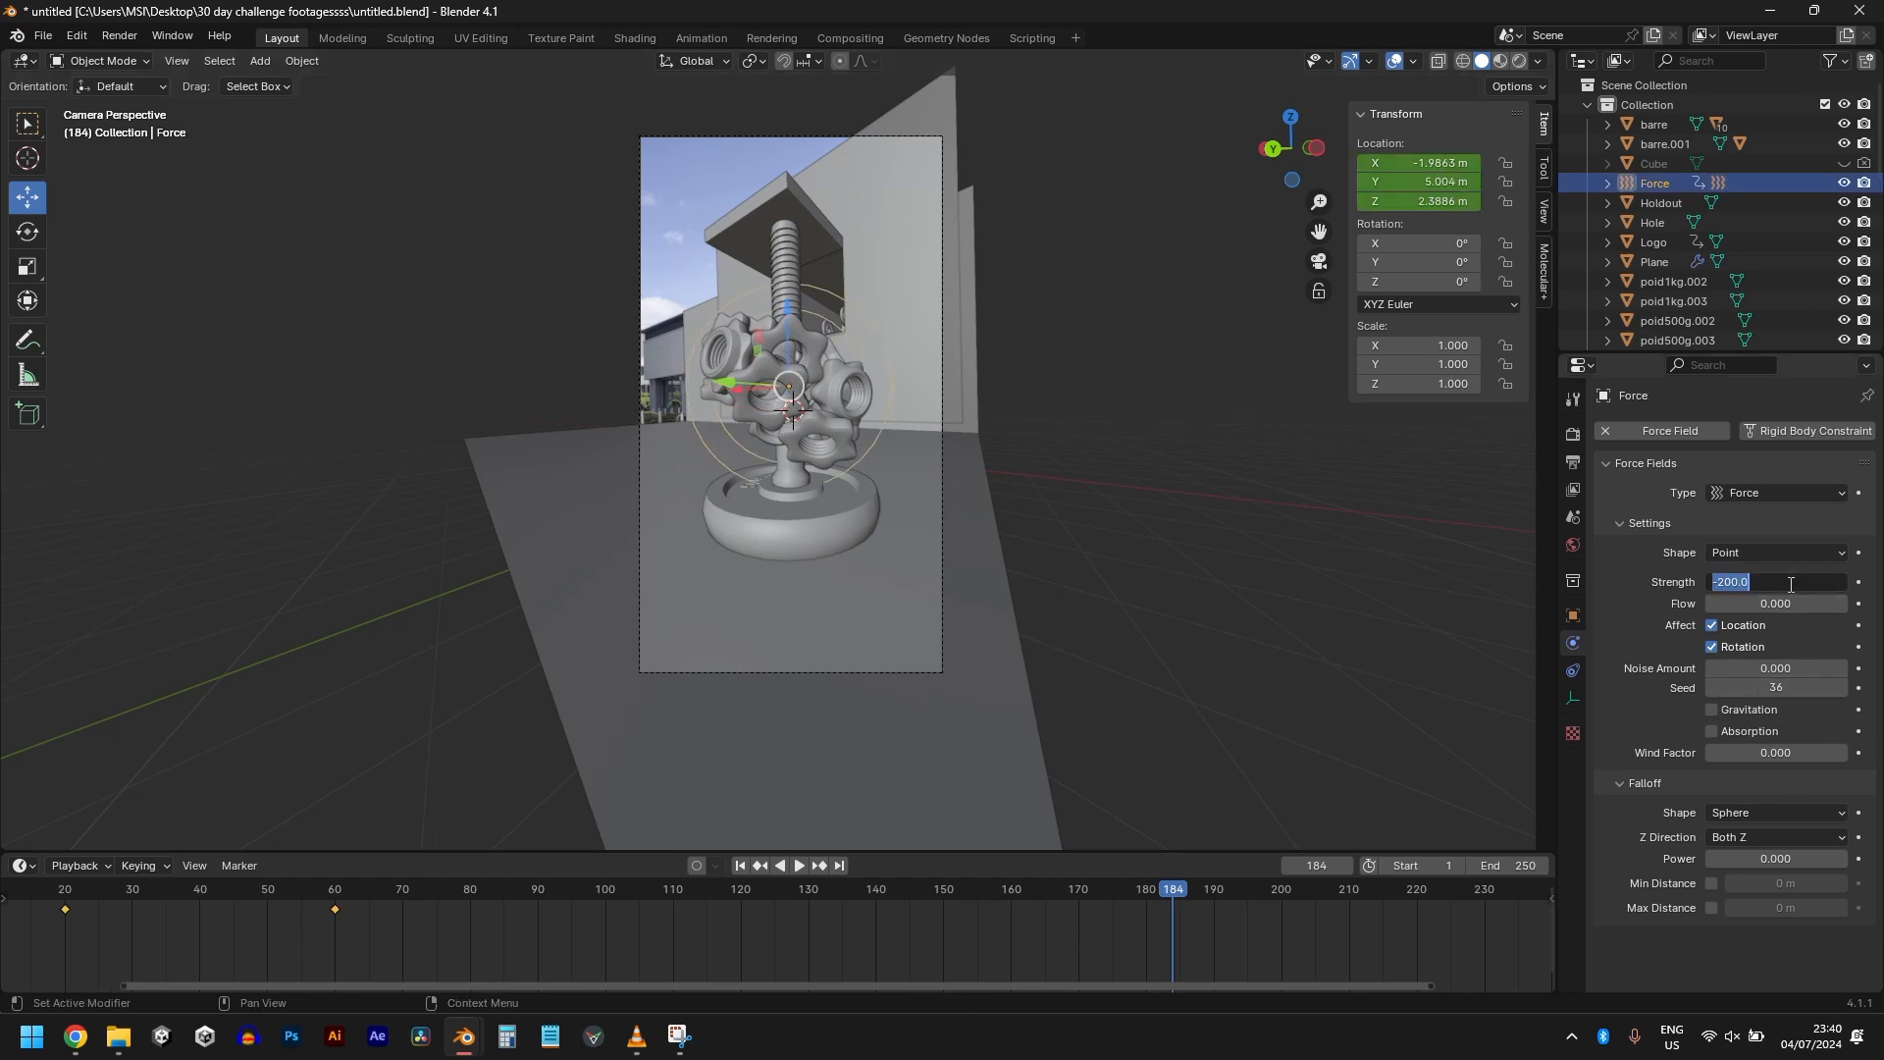
key(shift+Left)
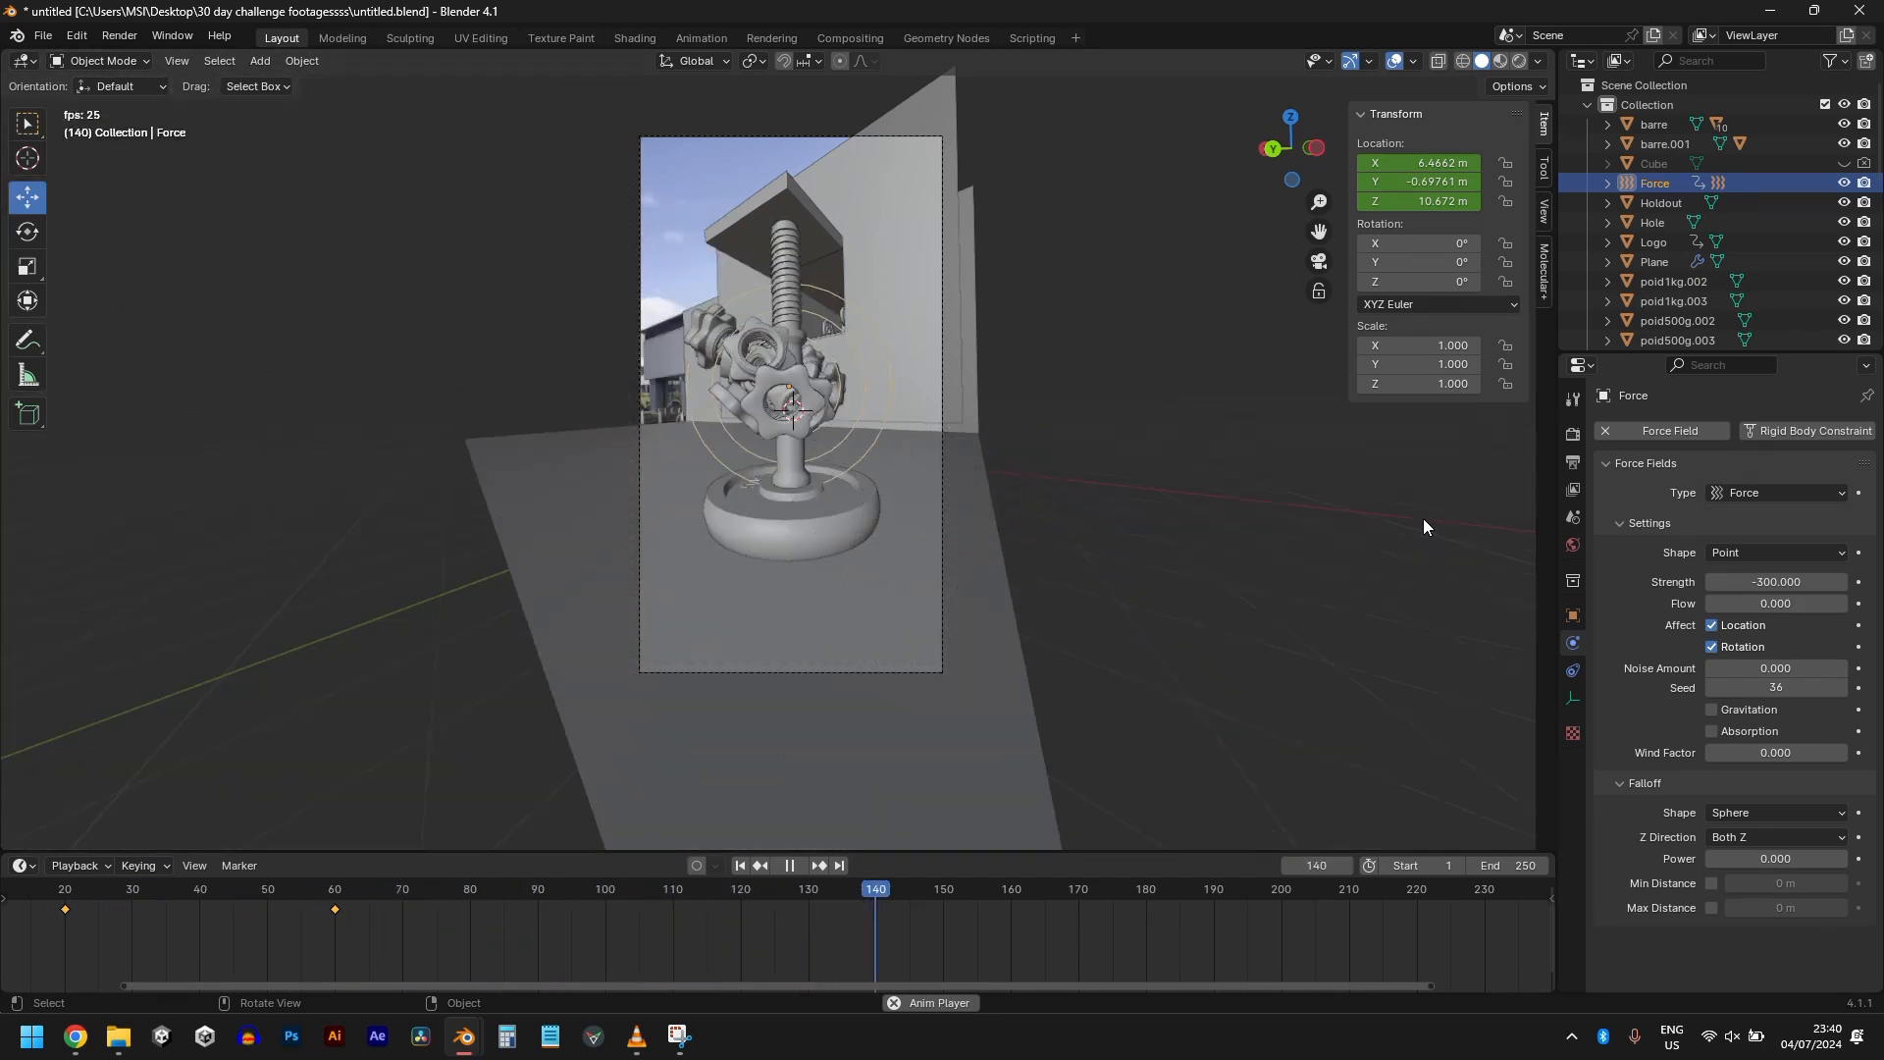
Step: Preview the simulation in rendered shading, return to frame 1 and select the Holdout plane
scroll(1056, 468, up, 1)
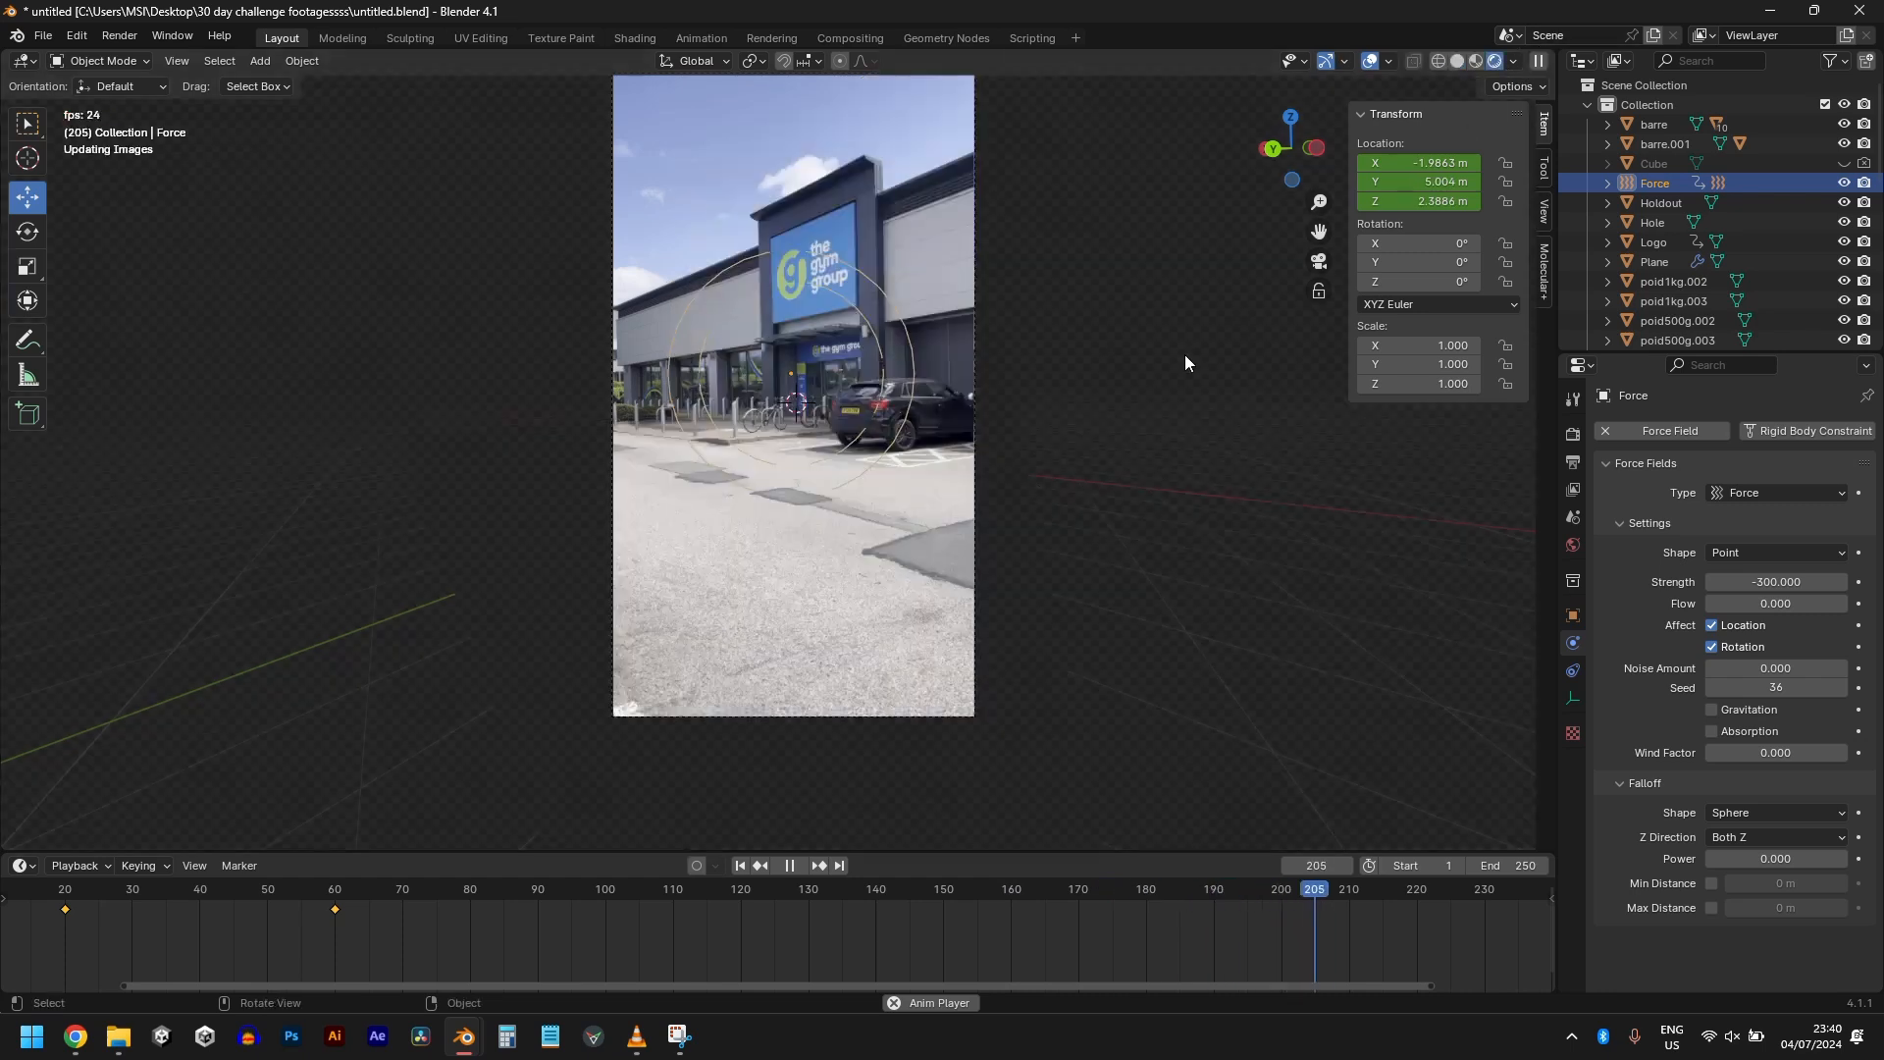
key(space)
key(shift+Left)
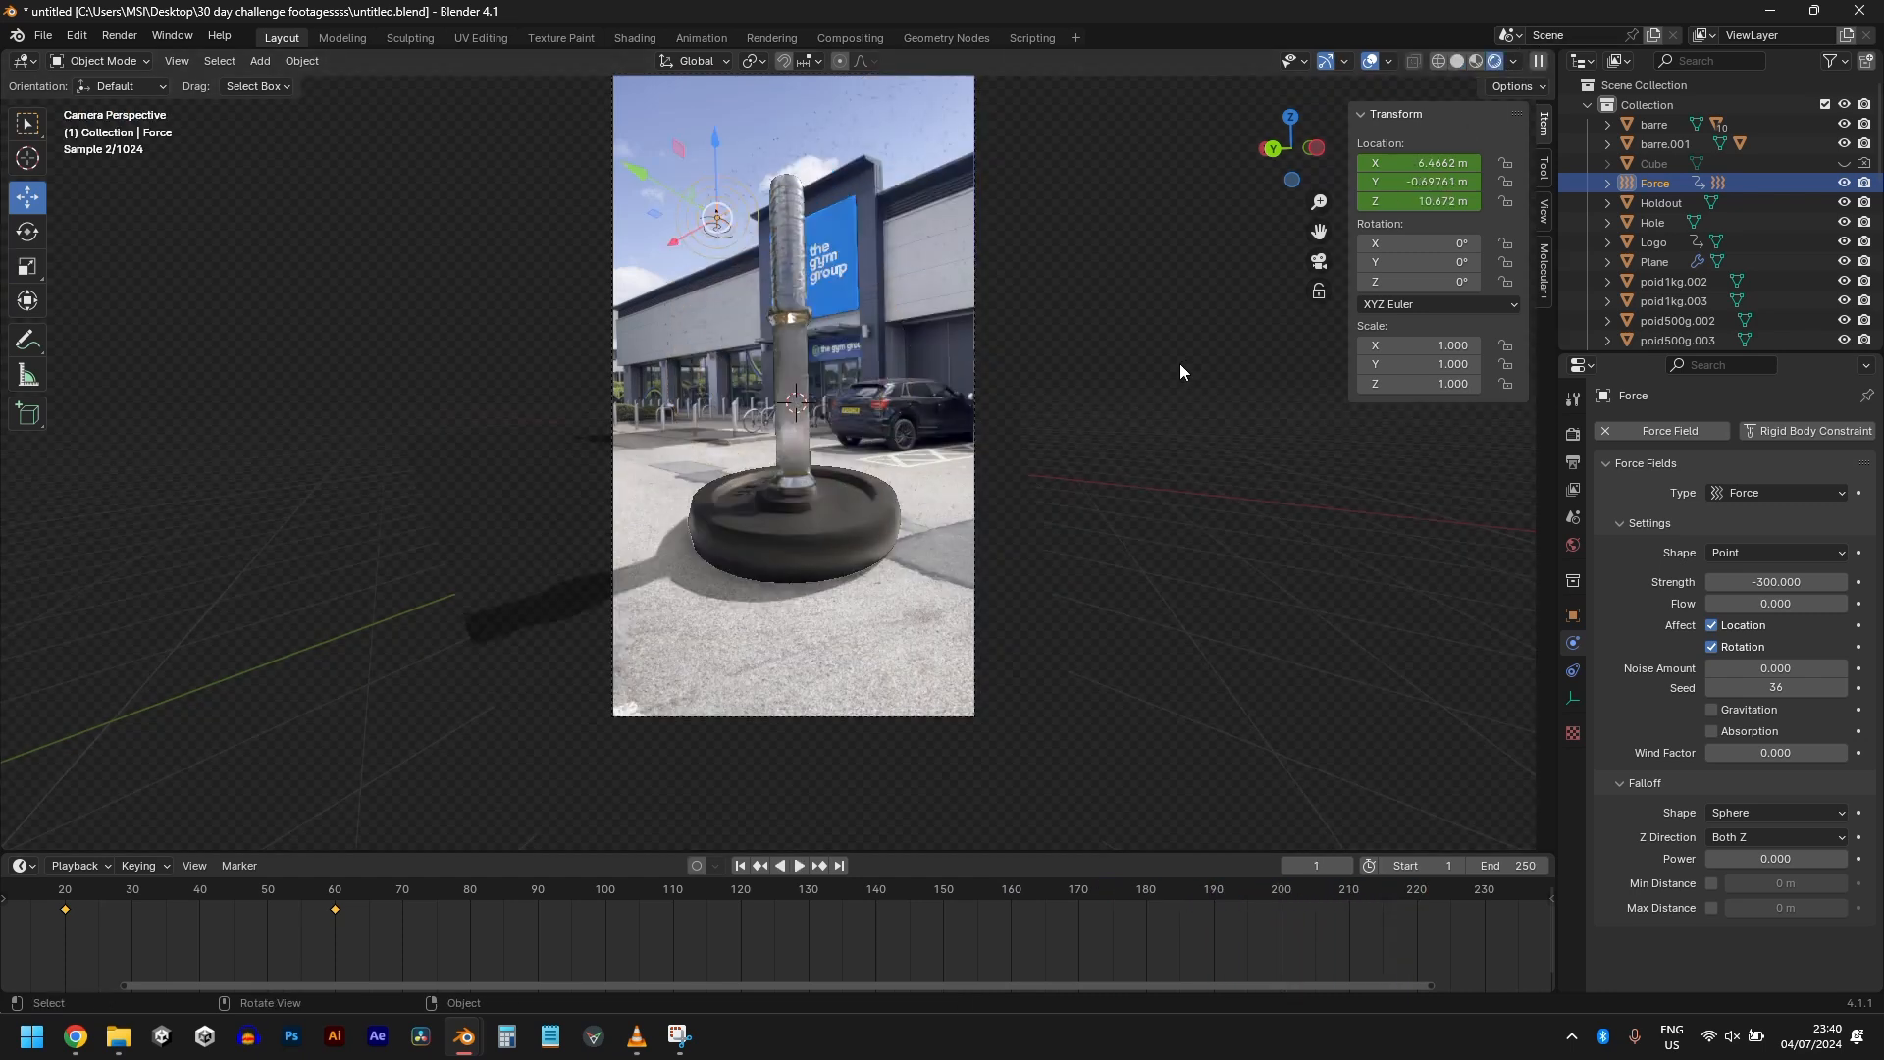
click(903, 171)
click(655, 194)
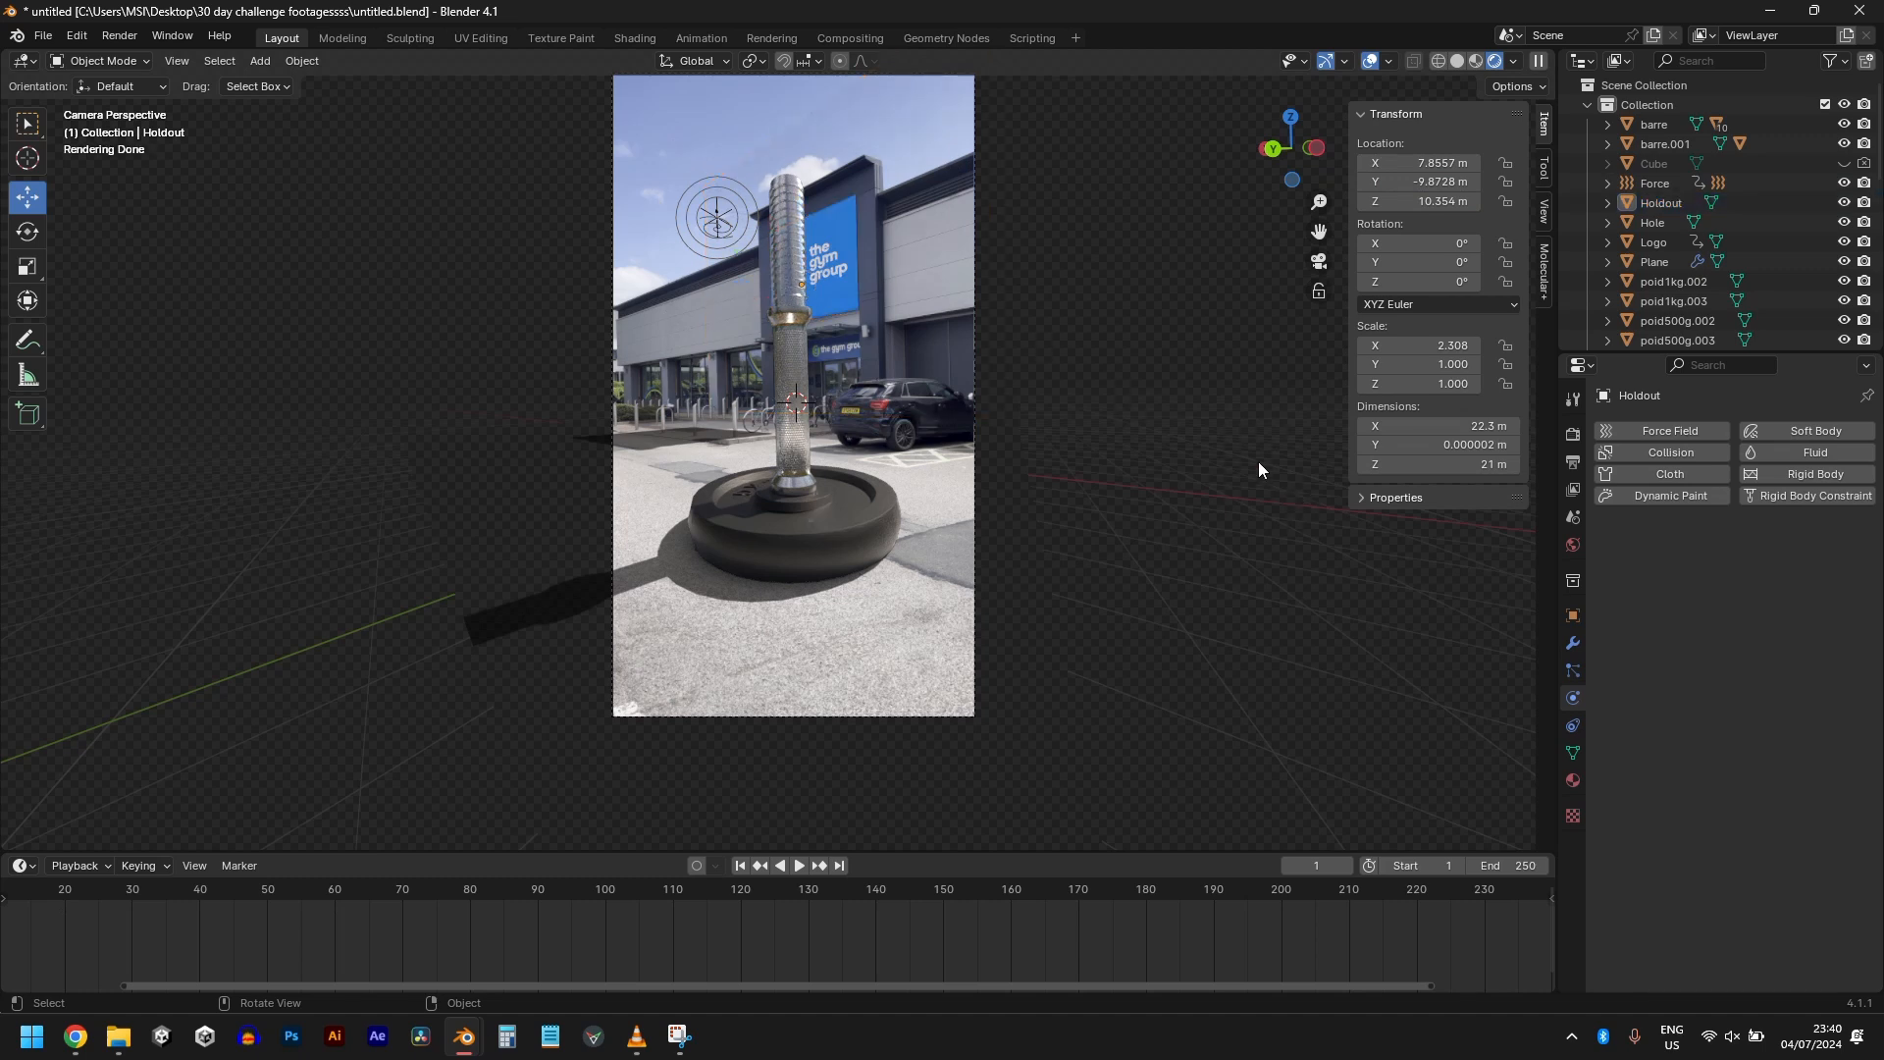
Step: Replay the rendered simulation from frame 1 past frame 200, pausing at frame 51, to examine the clamps' motion around the bar
key(space)
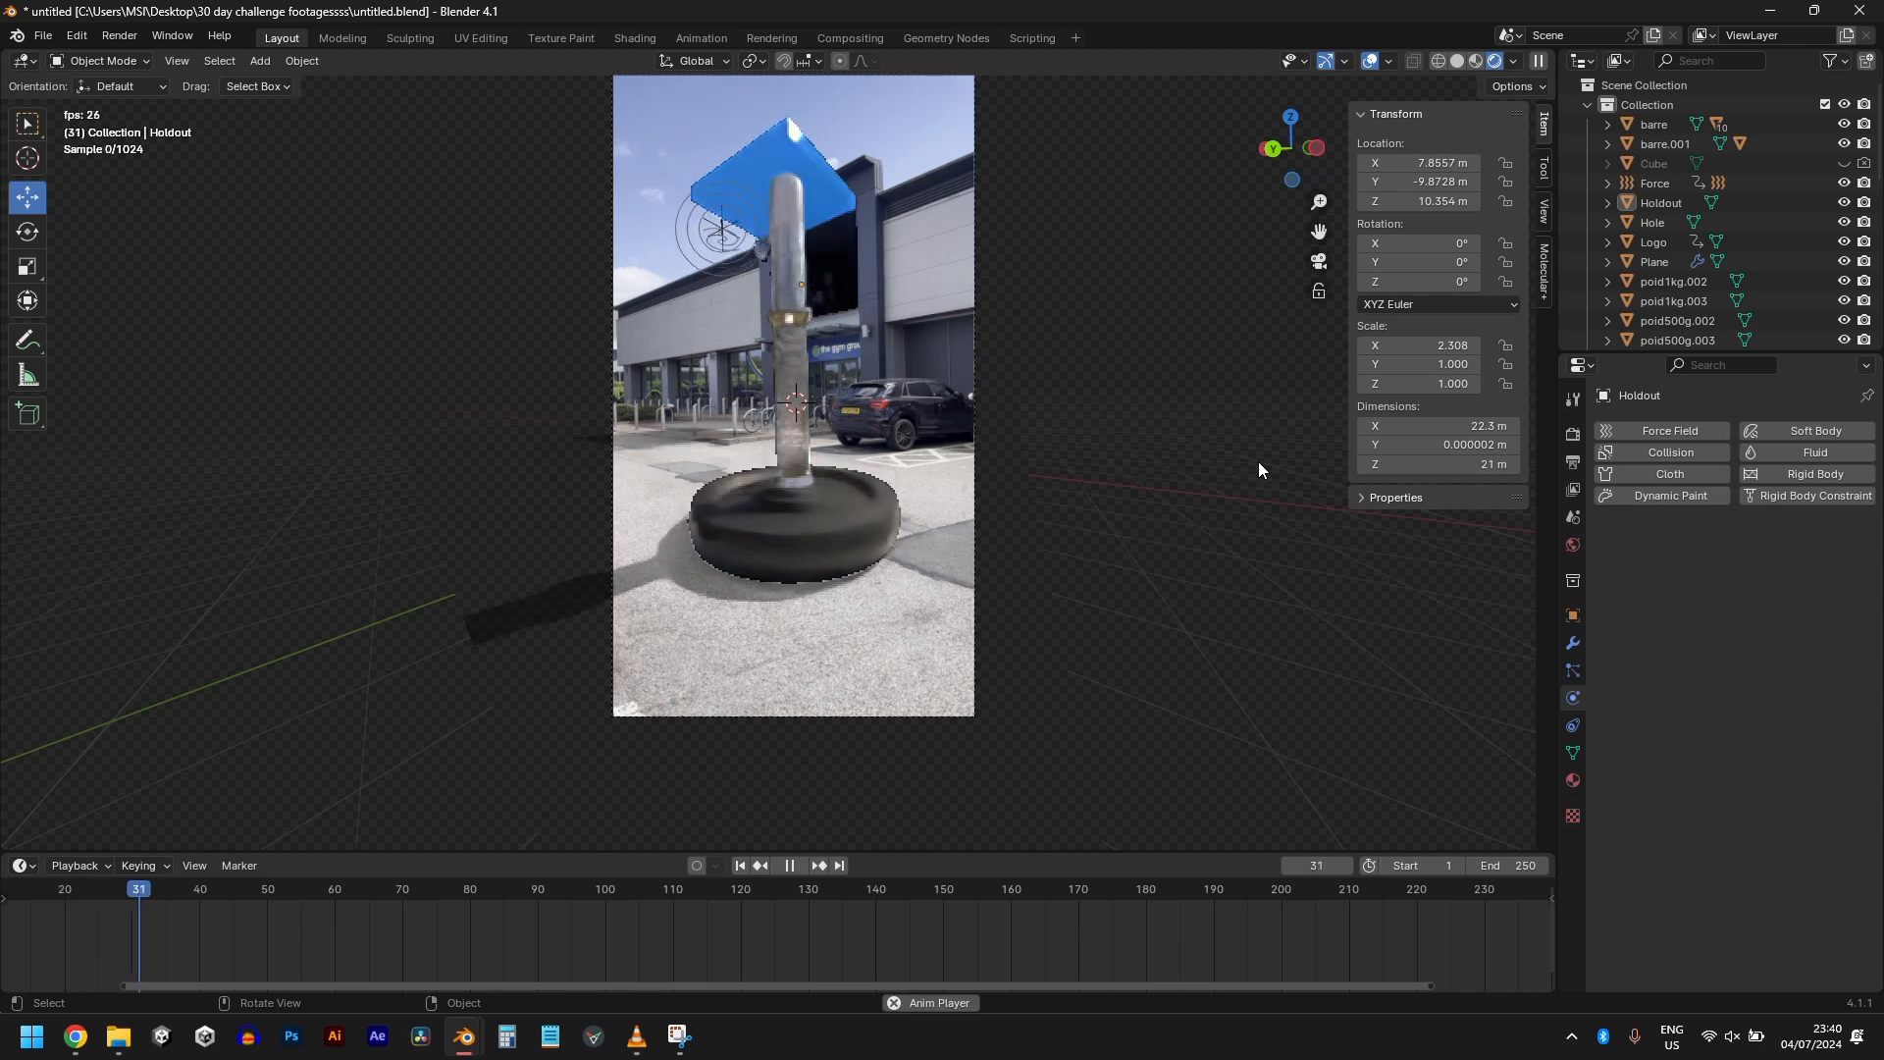
key(space)
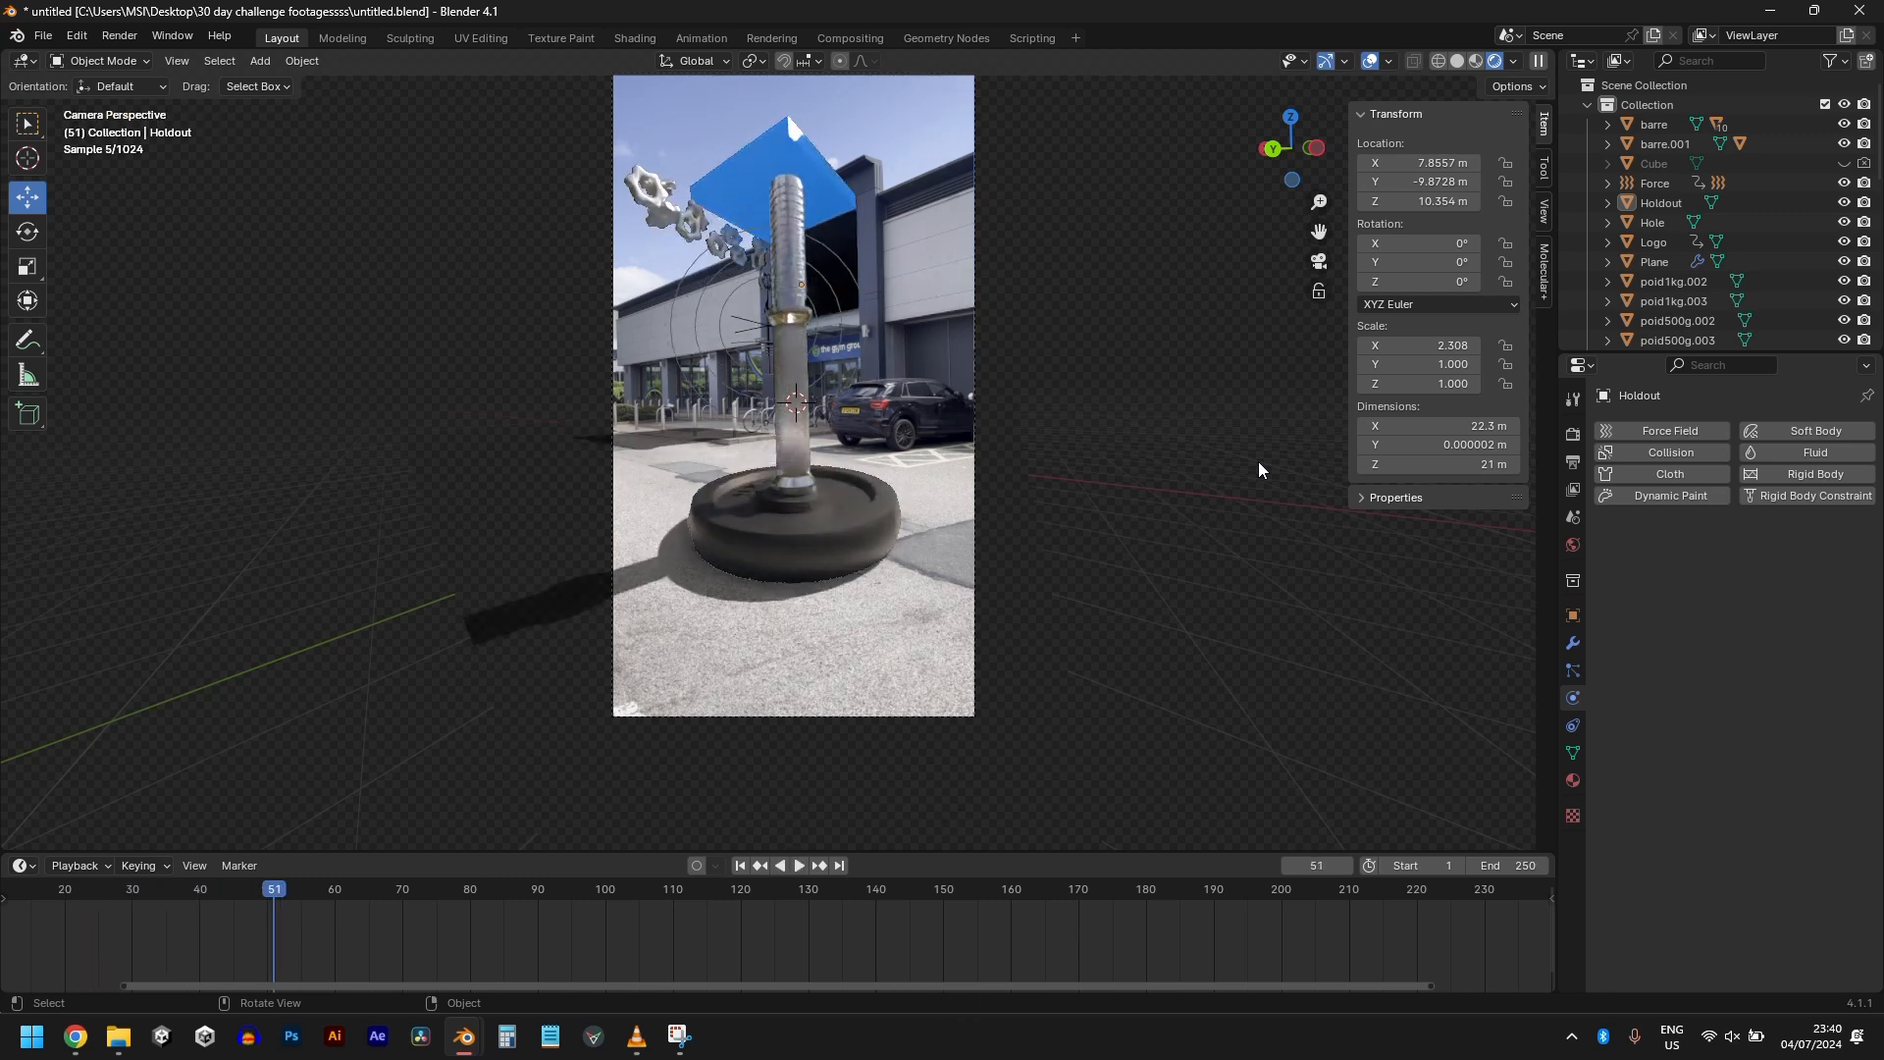
key(space)
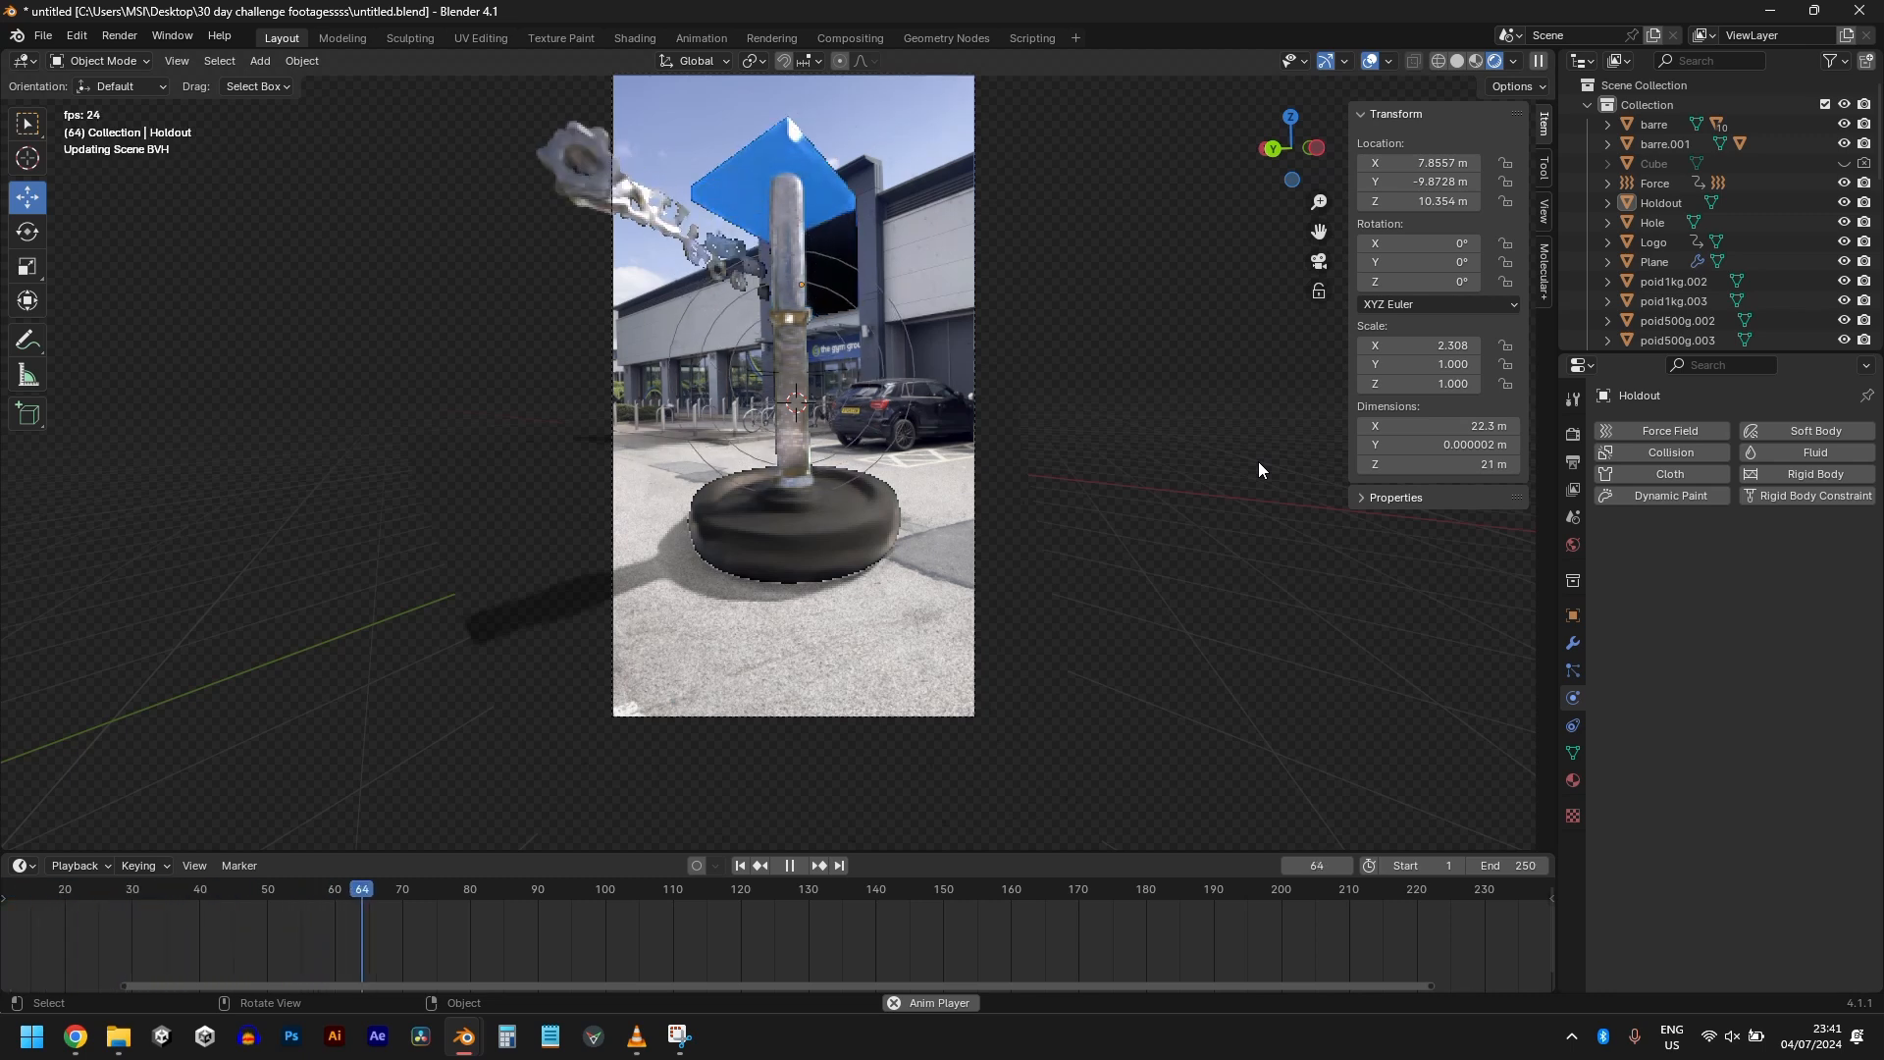
scroll(1259, 461, up, 2)
scroll(962, 290, down, 4)
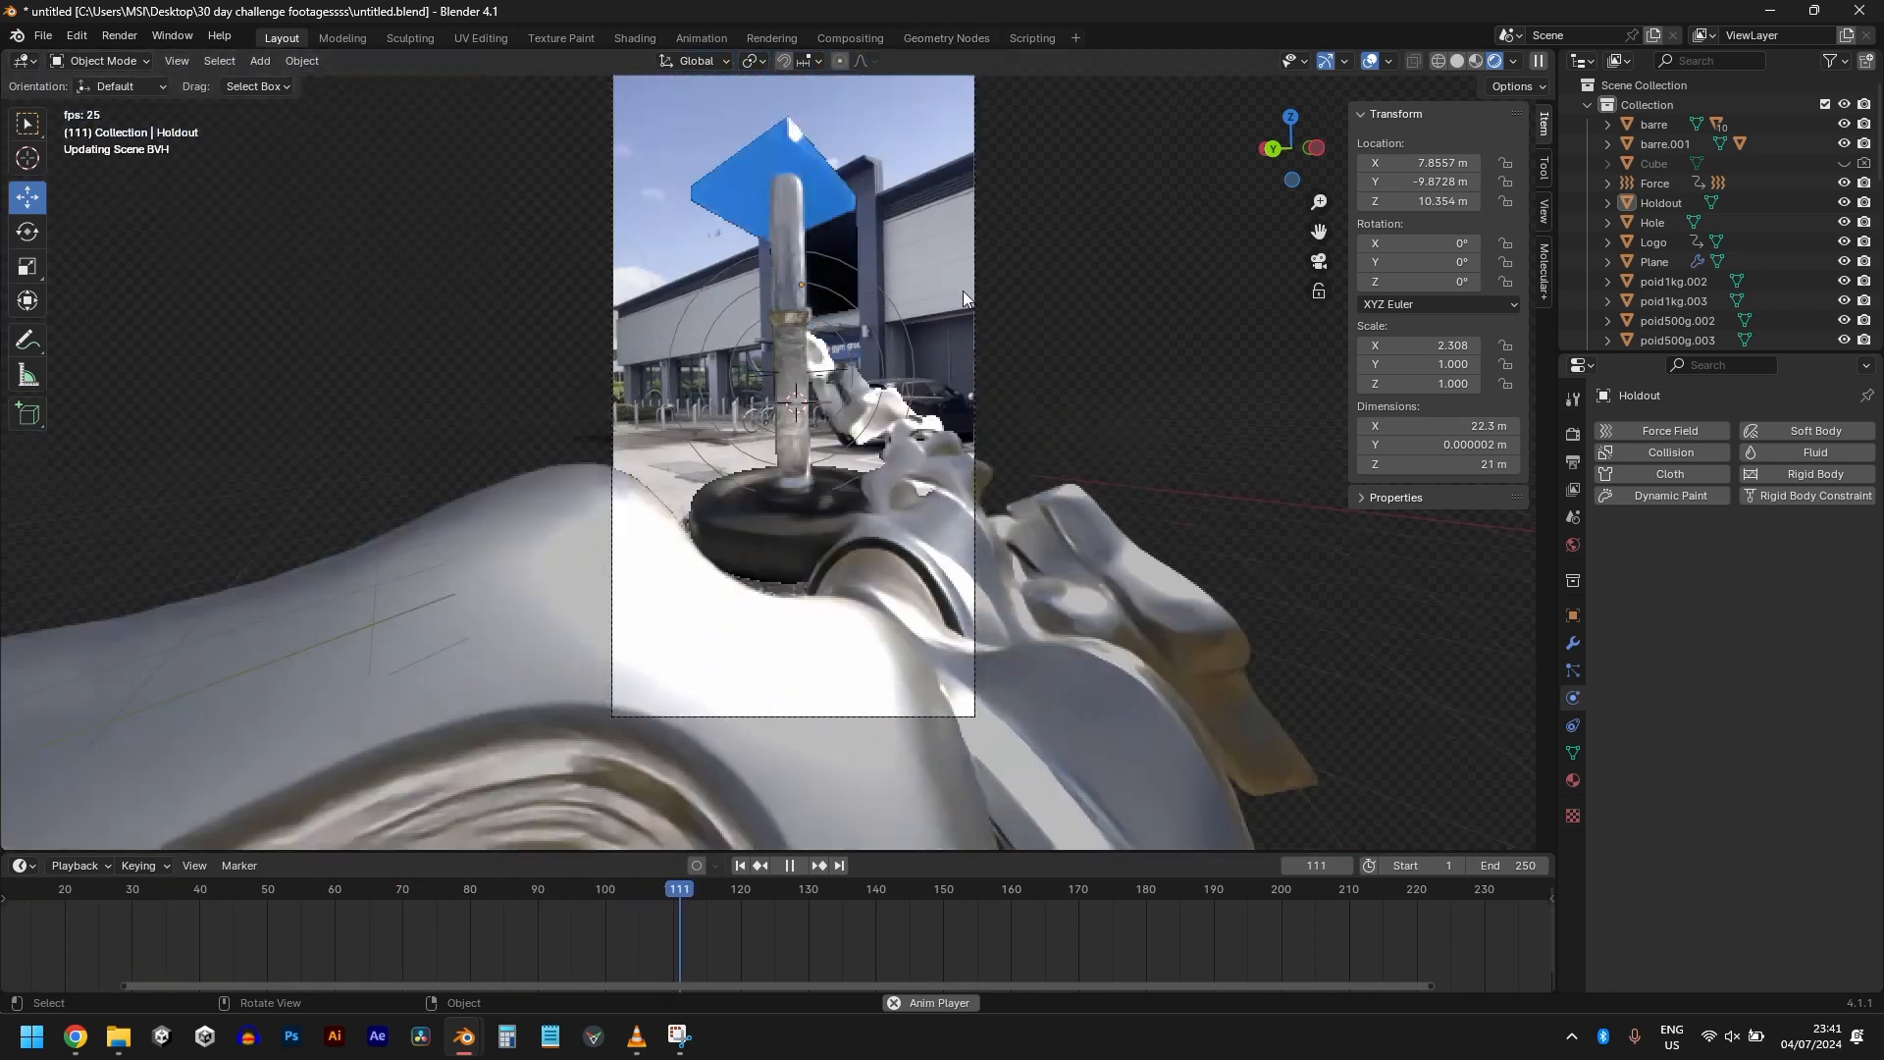
scroll(942, 334, up, 2)
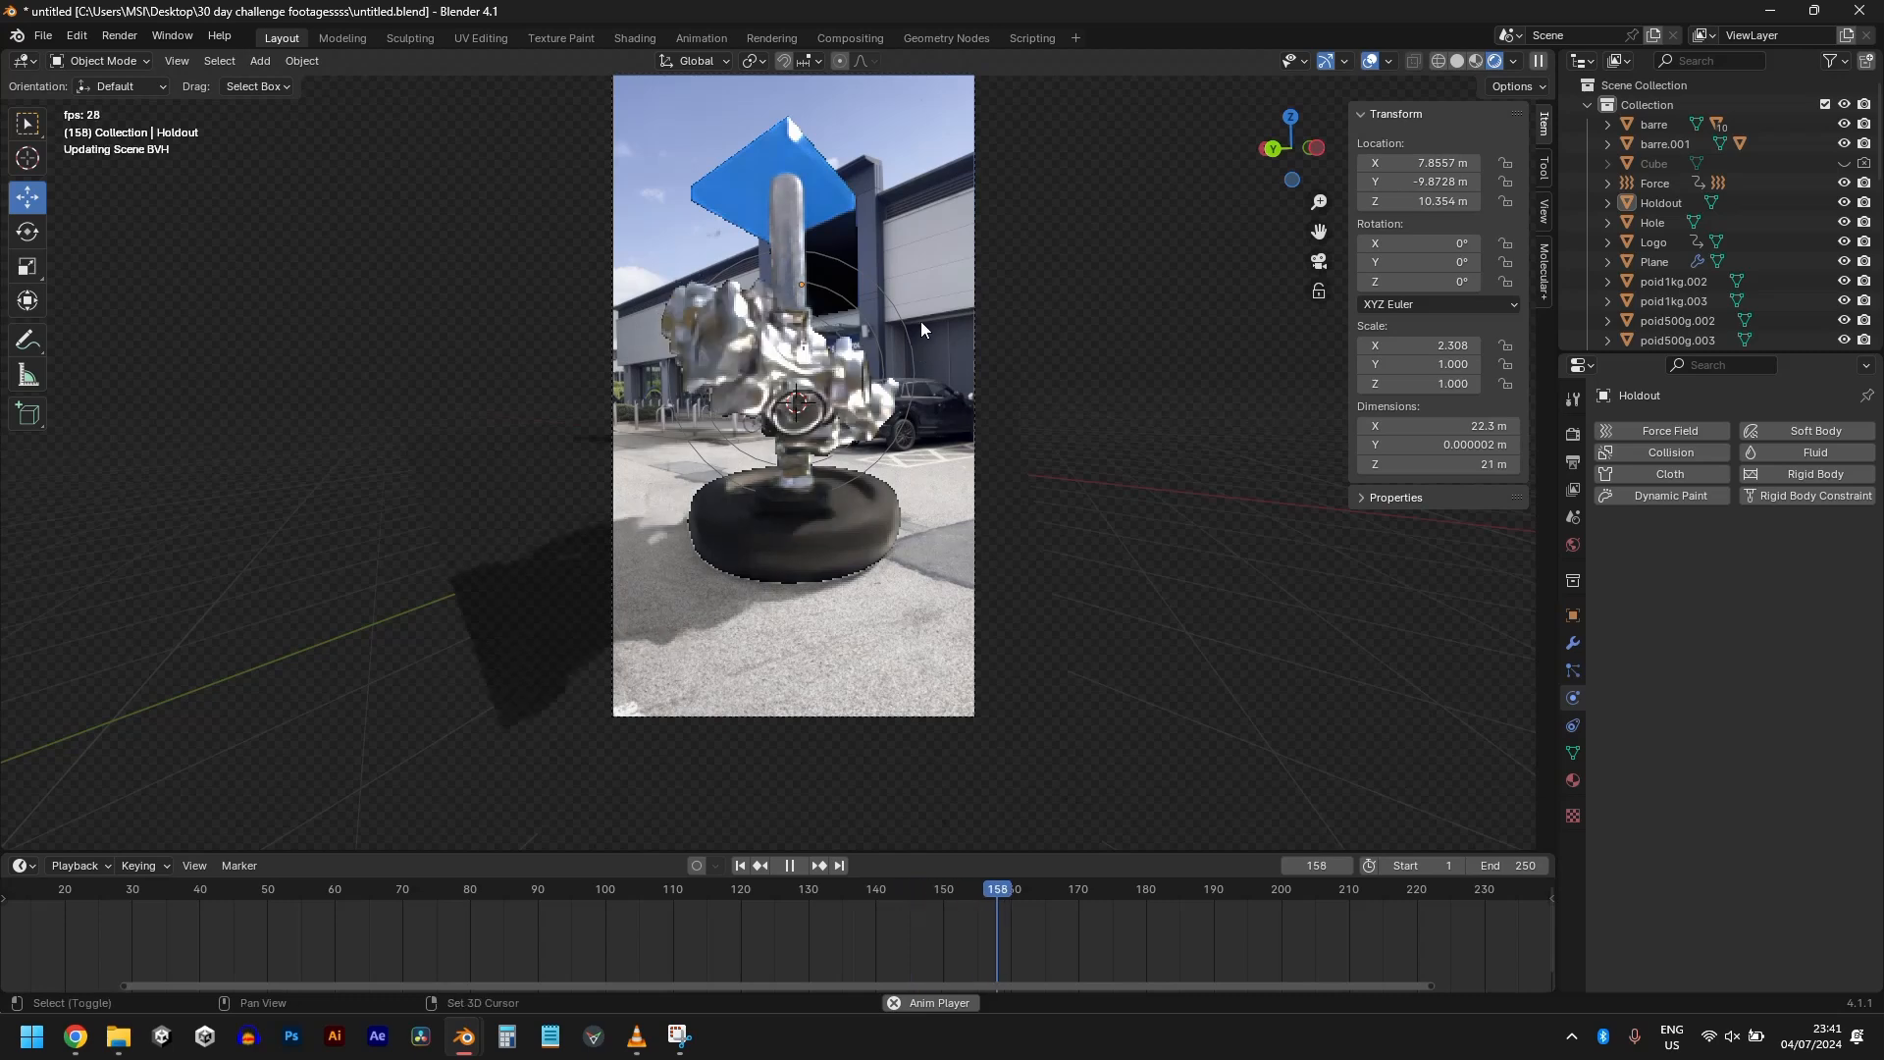
shift+middle_drag(921, 310, 933, 343)
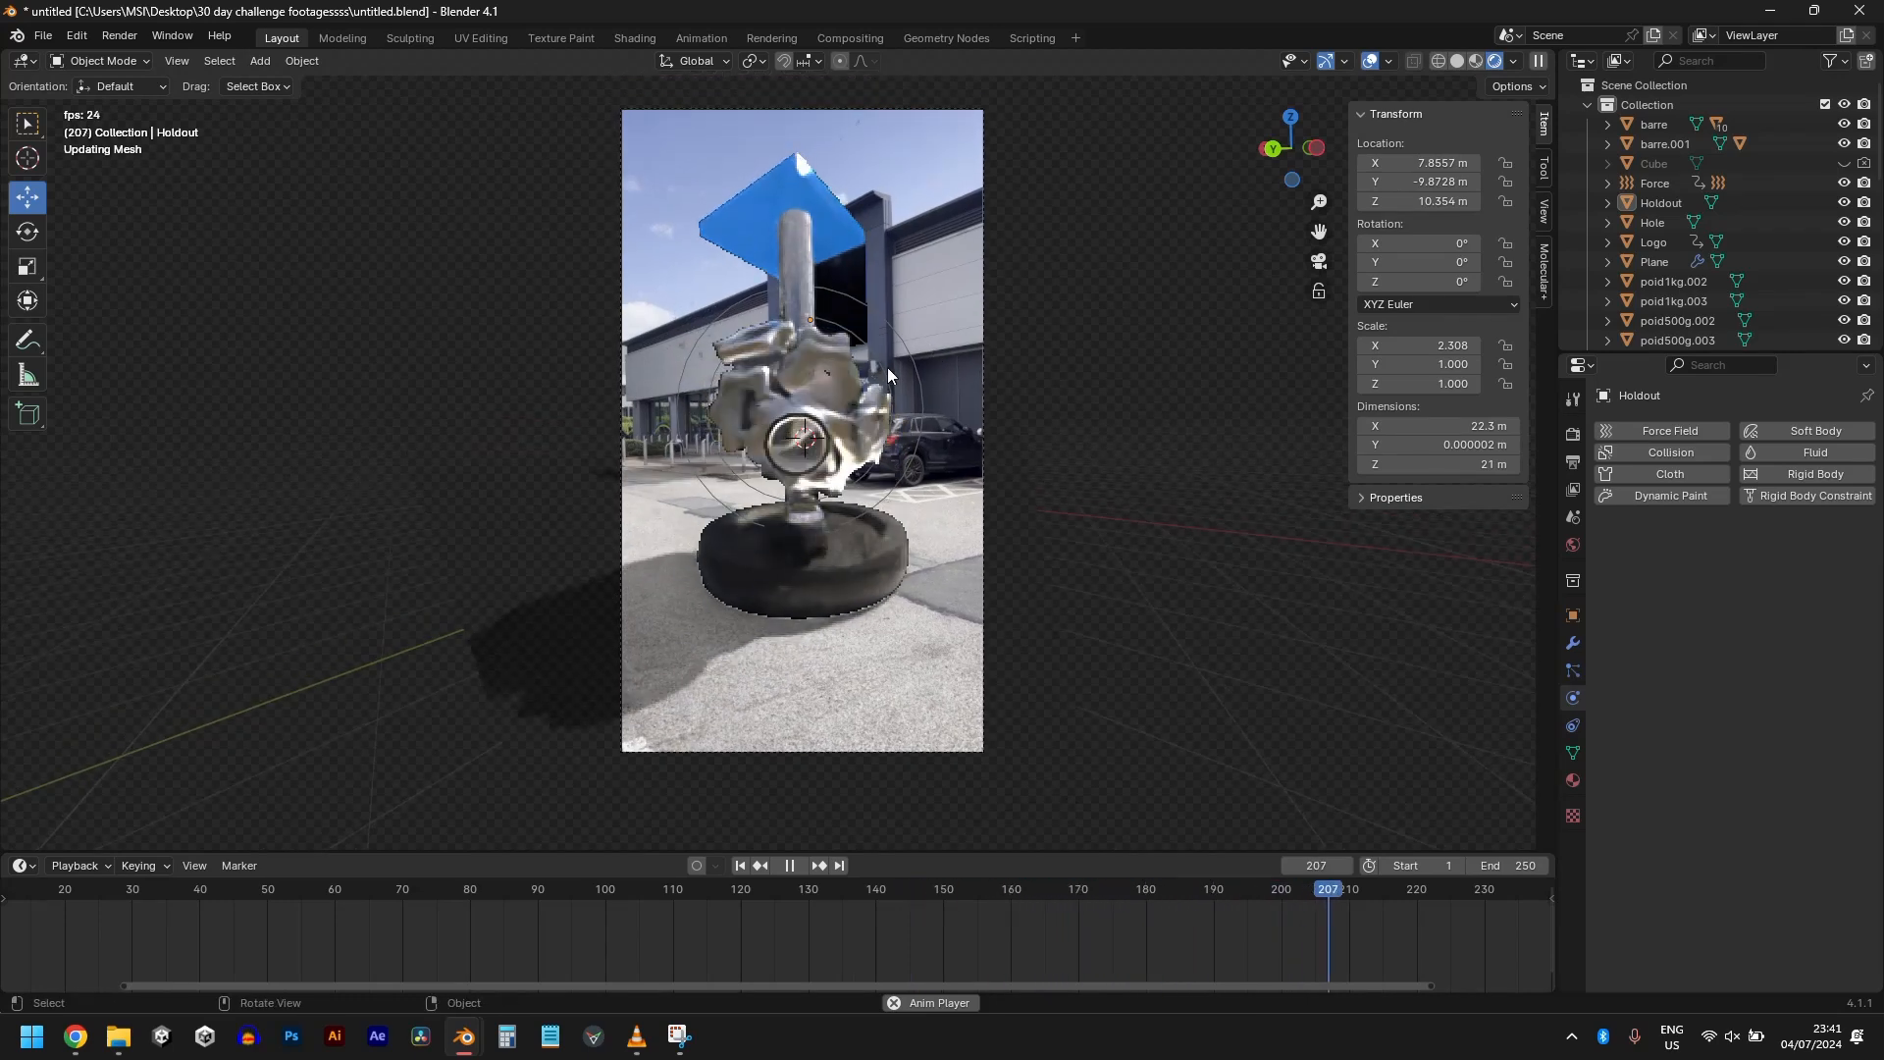